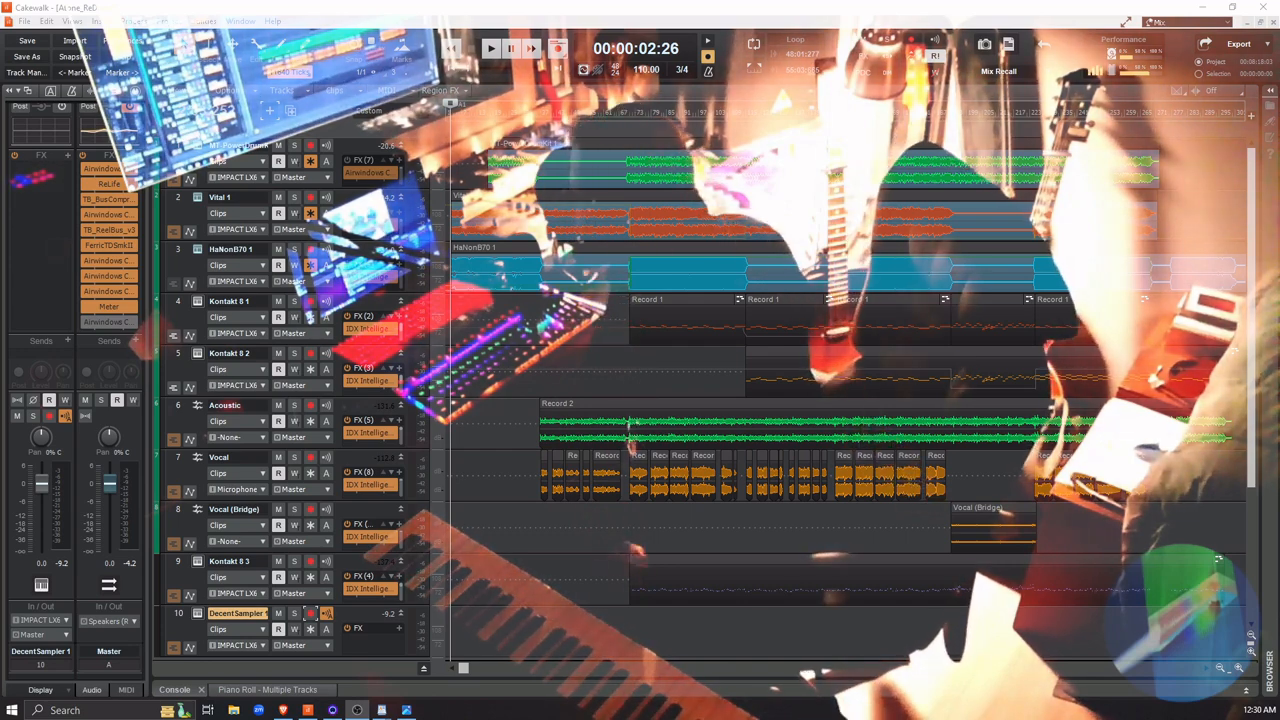
Examine the DecentSampler 1 instrument's controls at full window size, and close its window
click(196, 614)
click(196, 614)
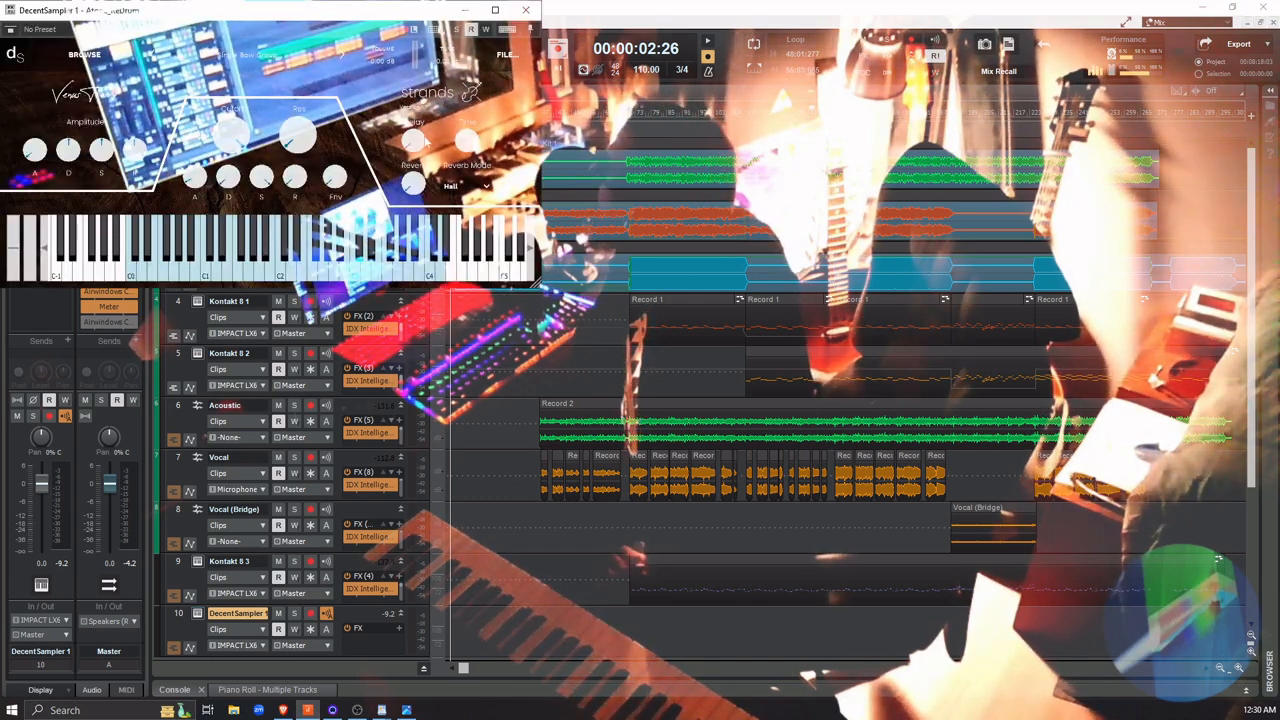
click(495, 11)
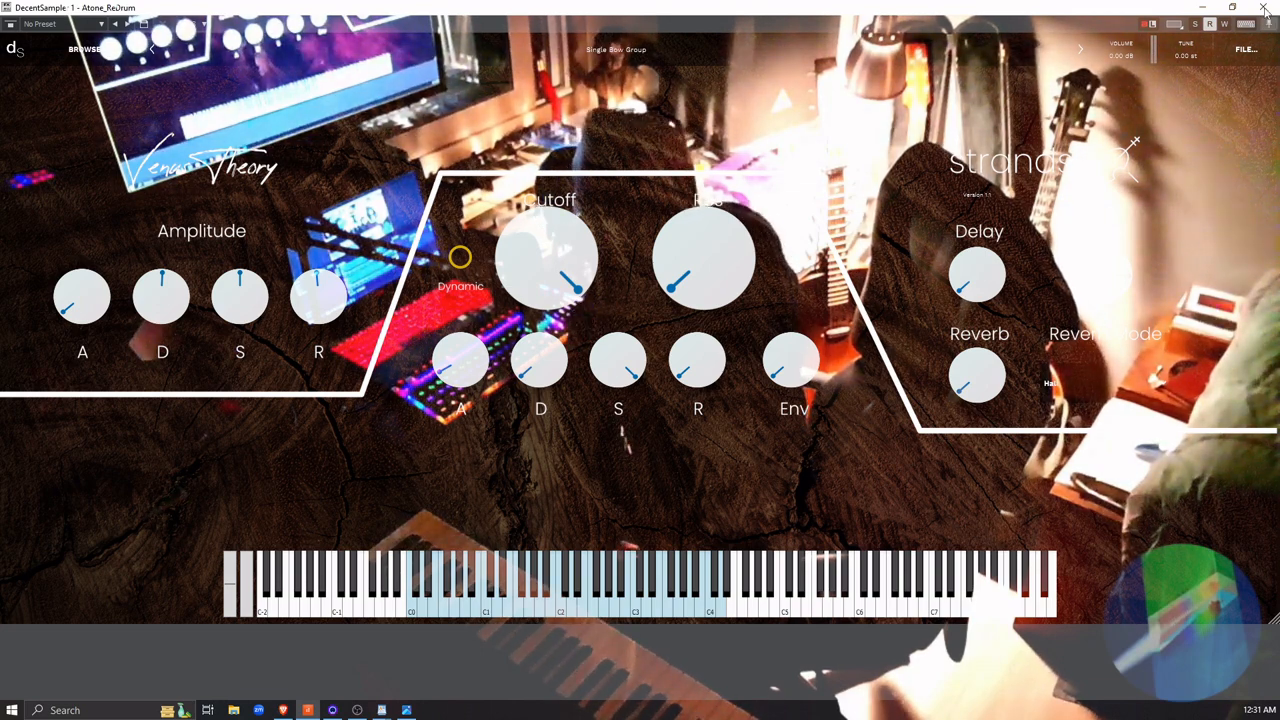
click(1234, 8)
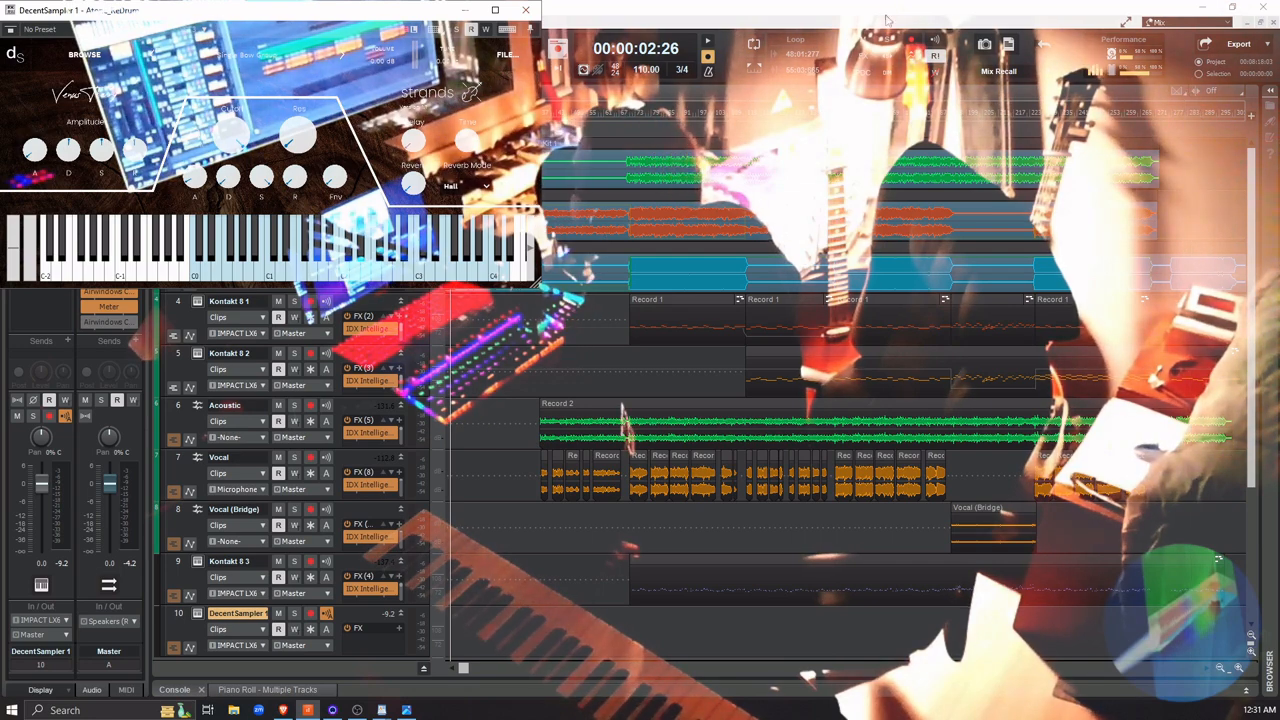
click(527, 11)
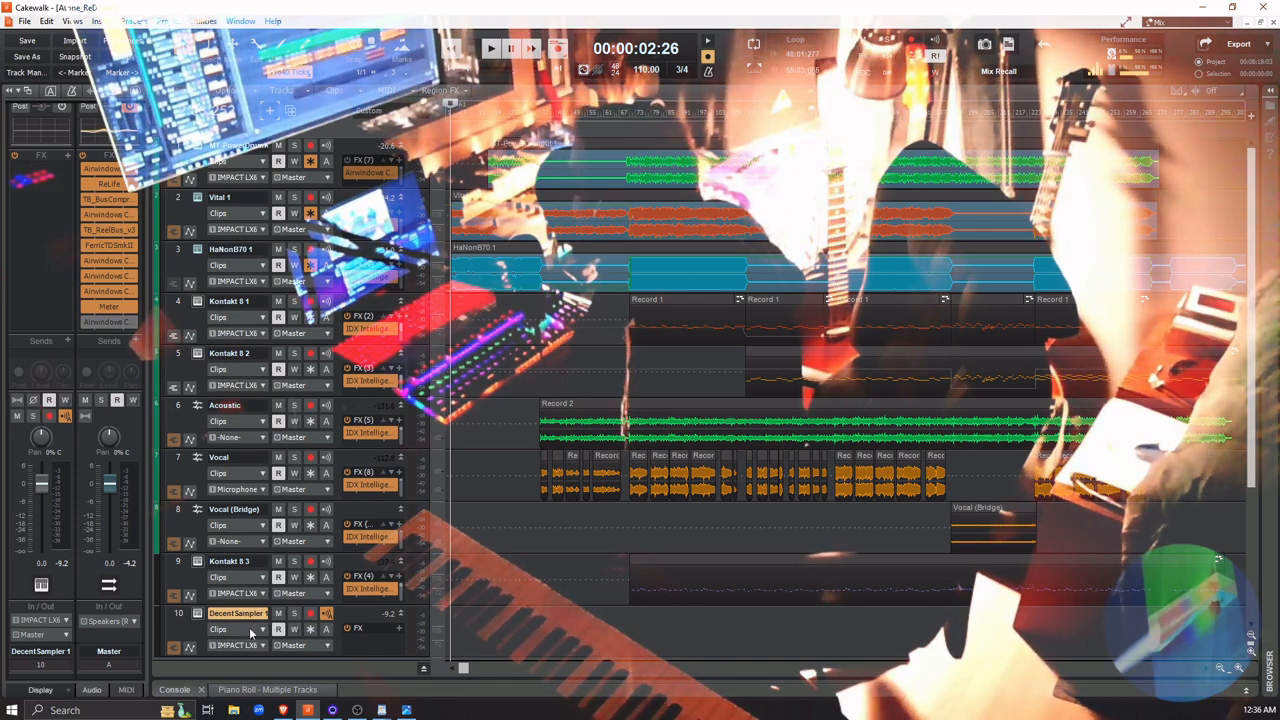
Audition the DecentSampler 1 instrument from its on-screen keyboard and close its window
click(197, 614)
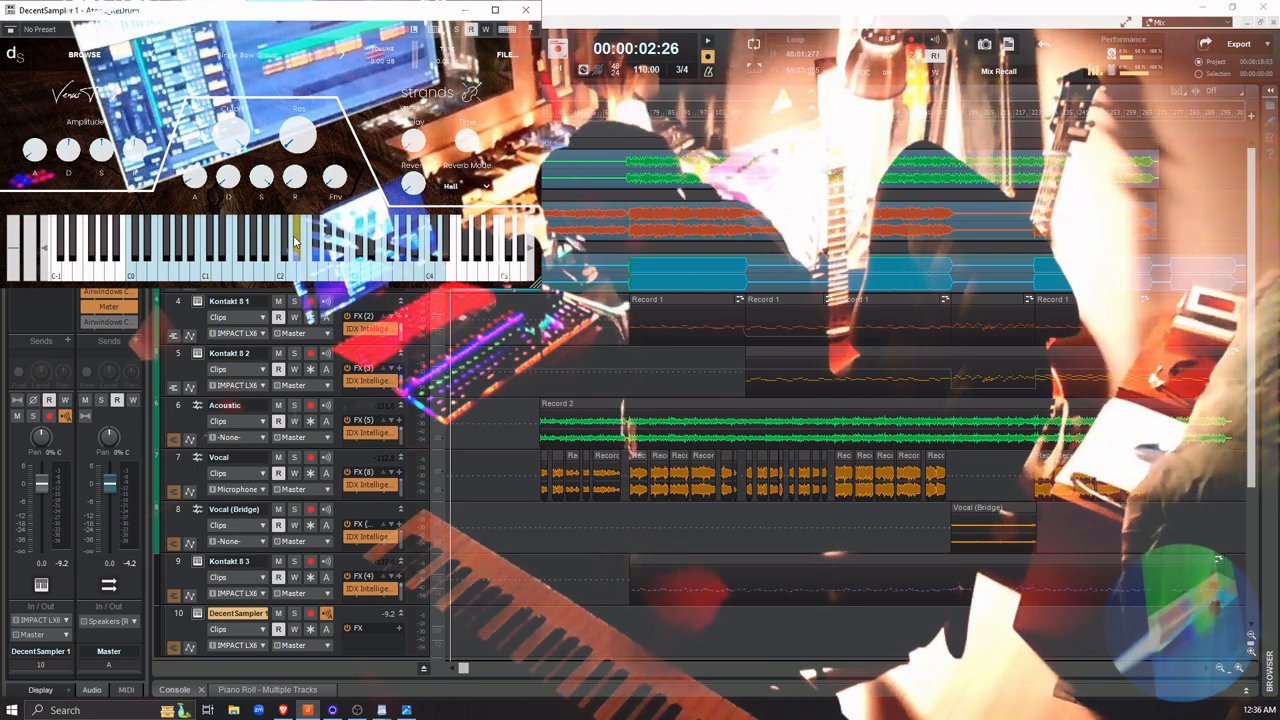
click(291, 238)
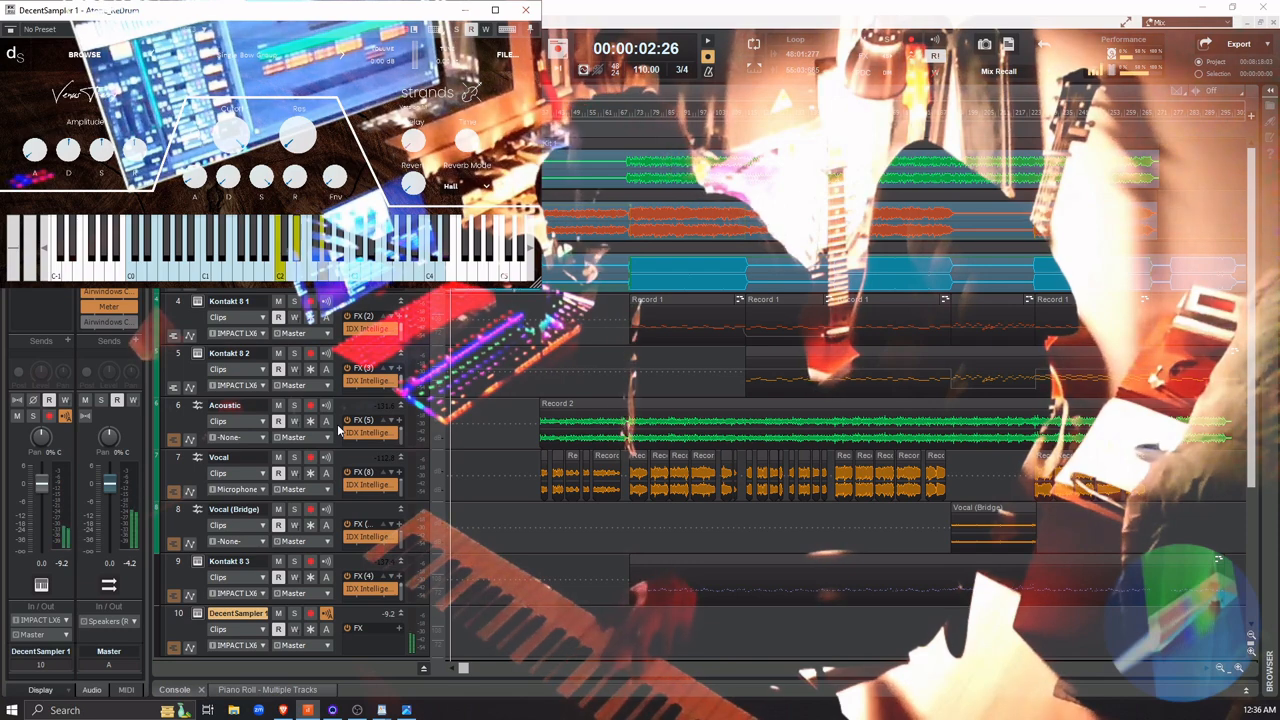
click(523, 11)
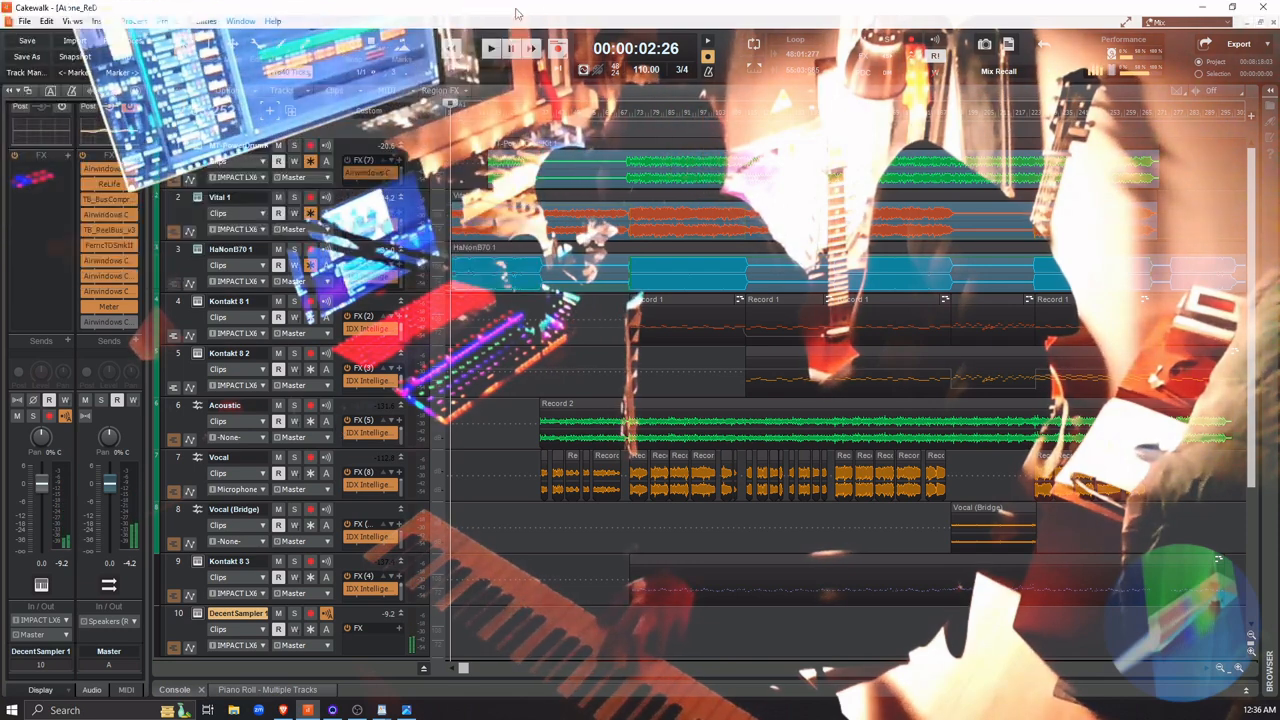
Compare the Kontakt 8 3 and DecentSampler 1 tracks, briefly soloing DecentSampler 1
click(347, 563)
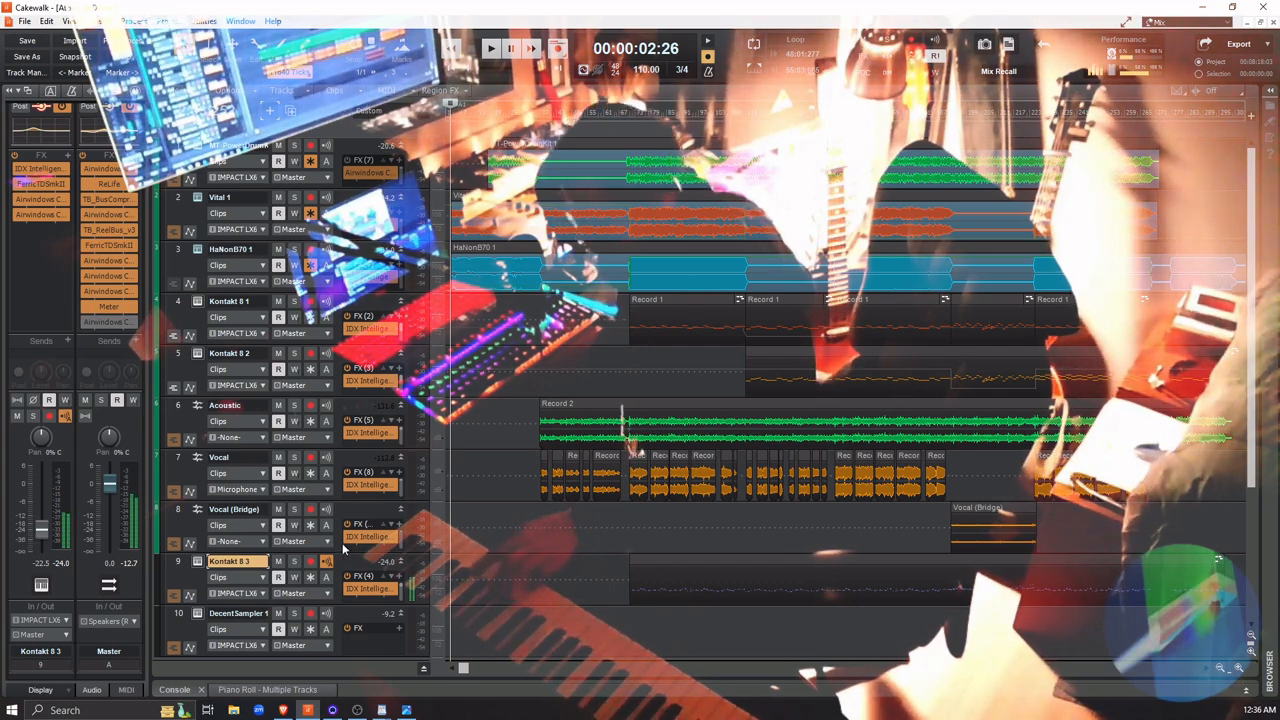
click(338, 614)
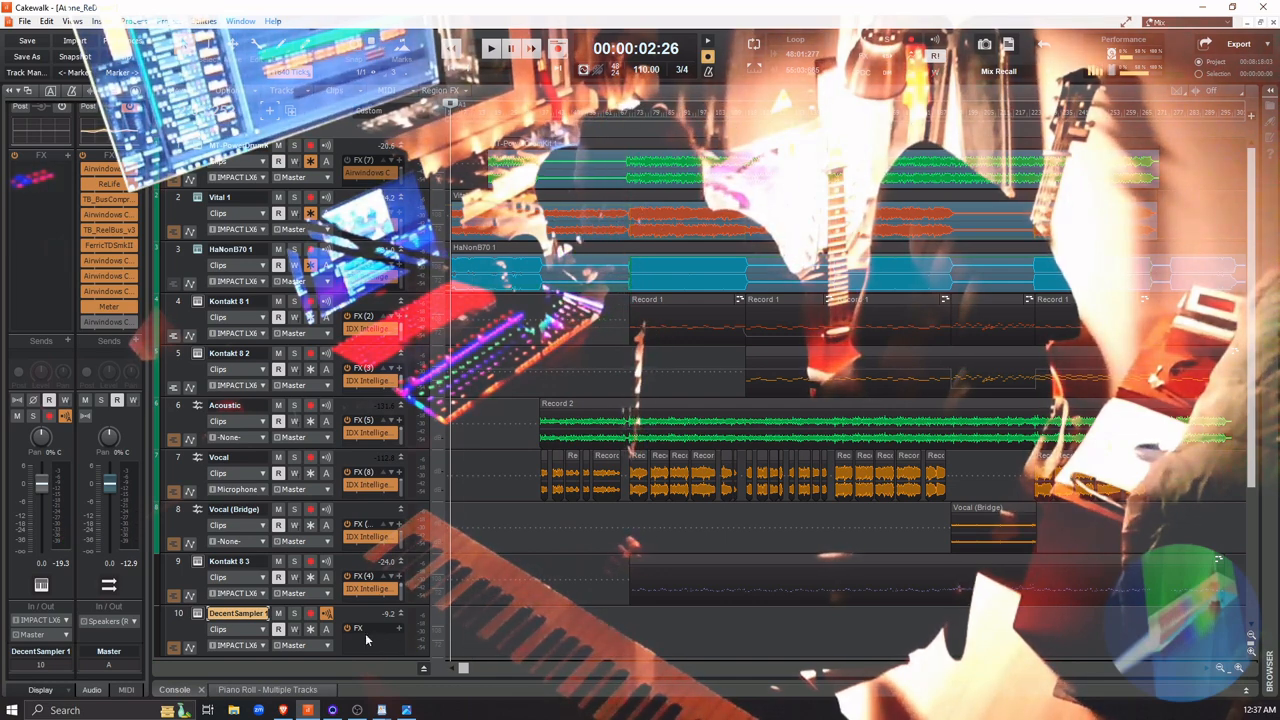
click(294, 614)
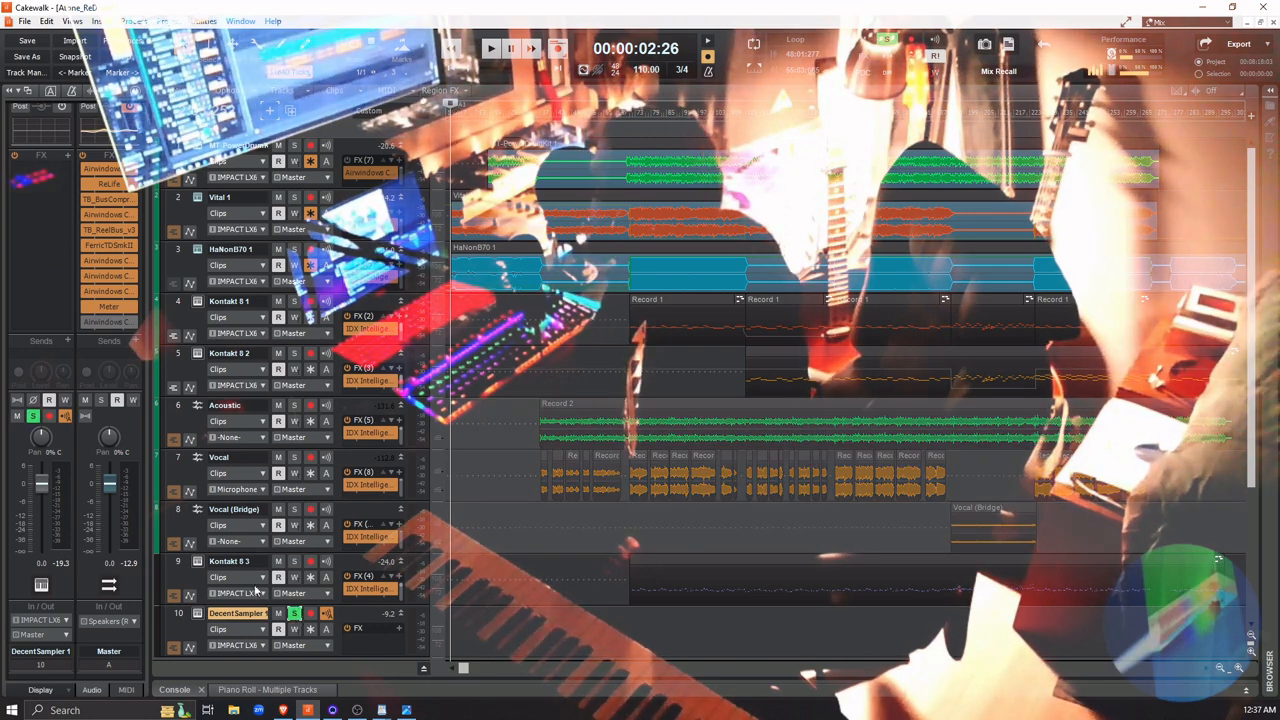
click(294, 614)
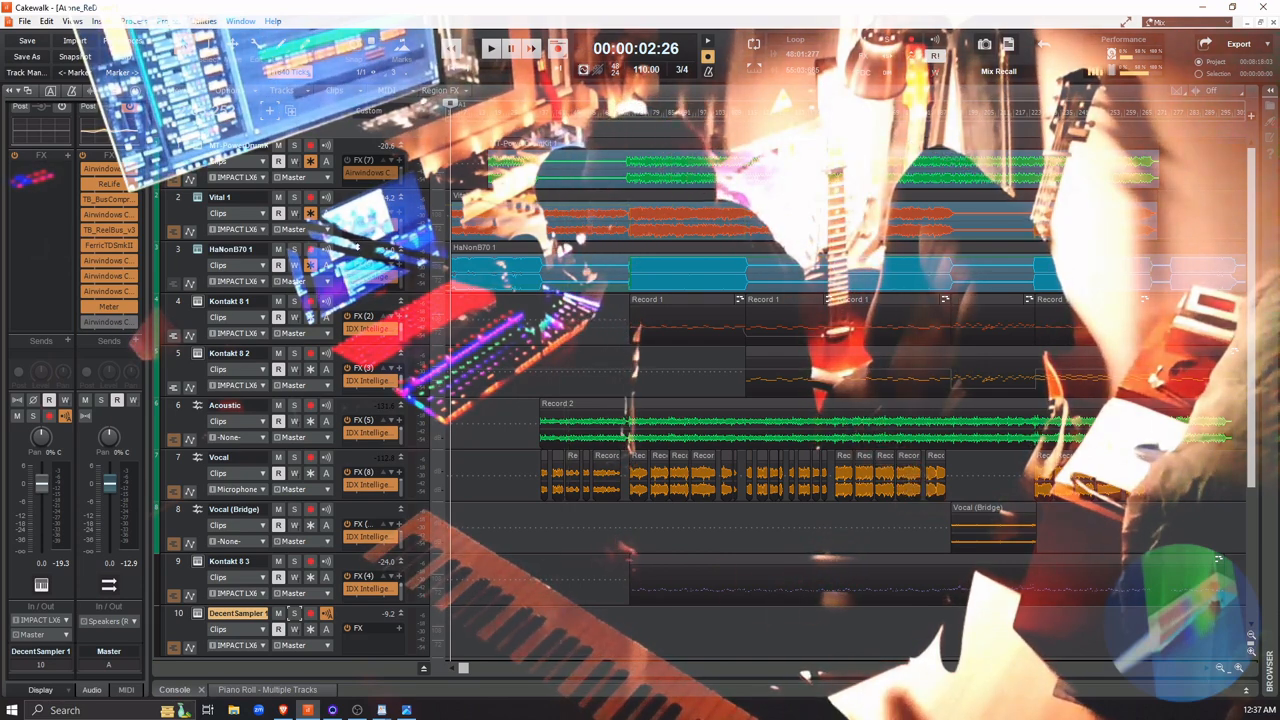
Play the project and solo the HaNonB70 1, Vital 1 and MT-PowerDrumKit 1 tracks one after another, clearing each solo
click(351, 253)
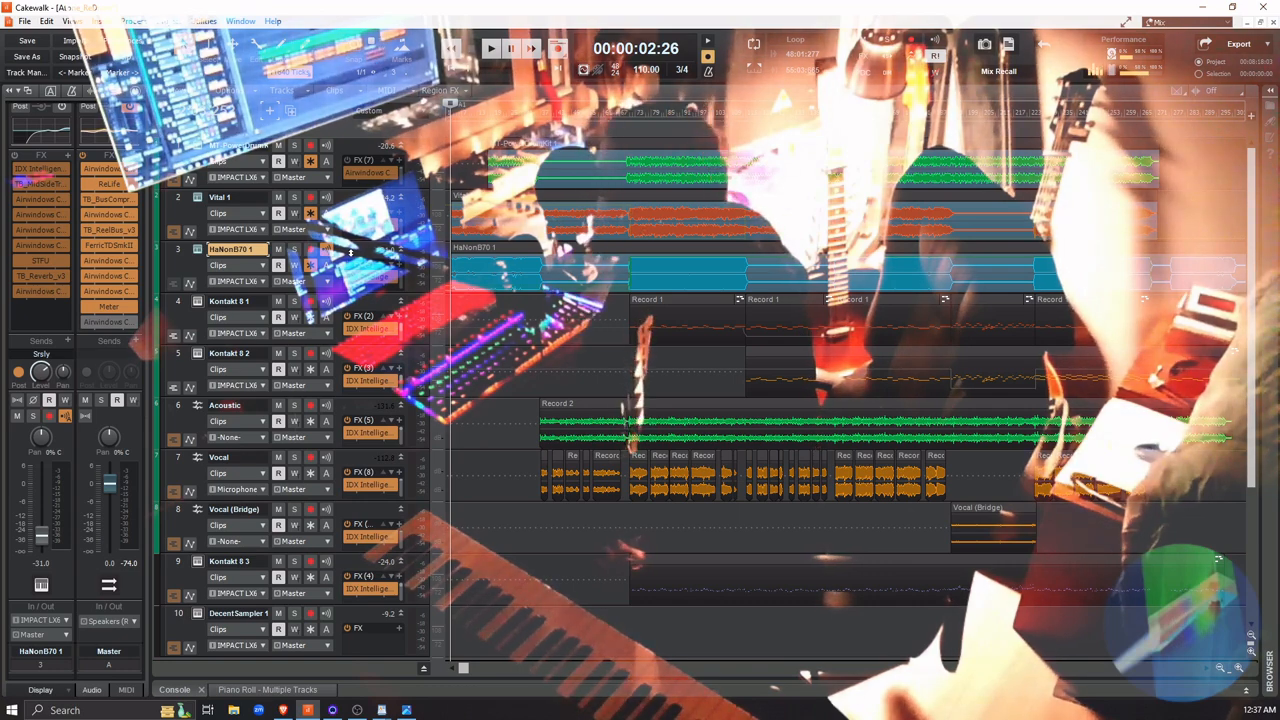
click(342, 197)
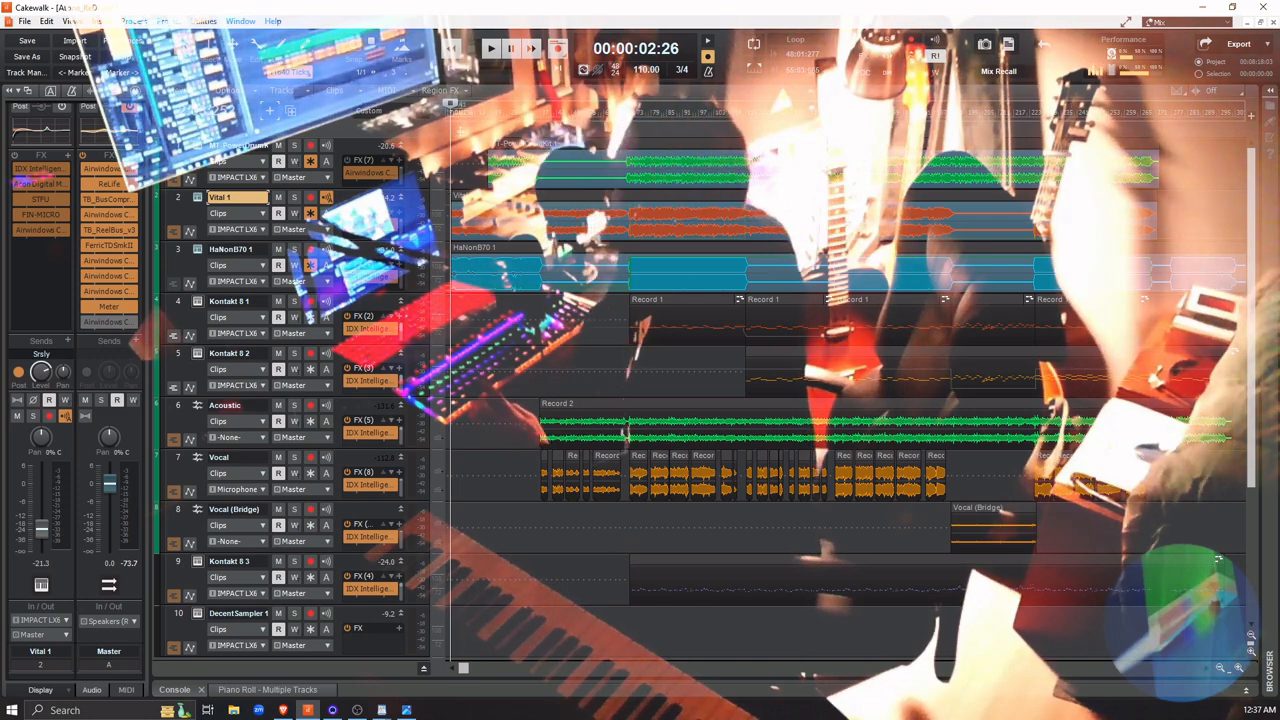
key(space)
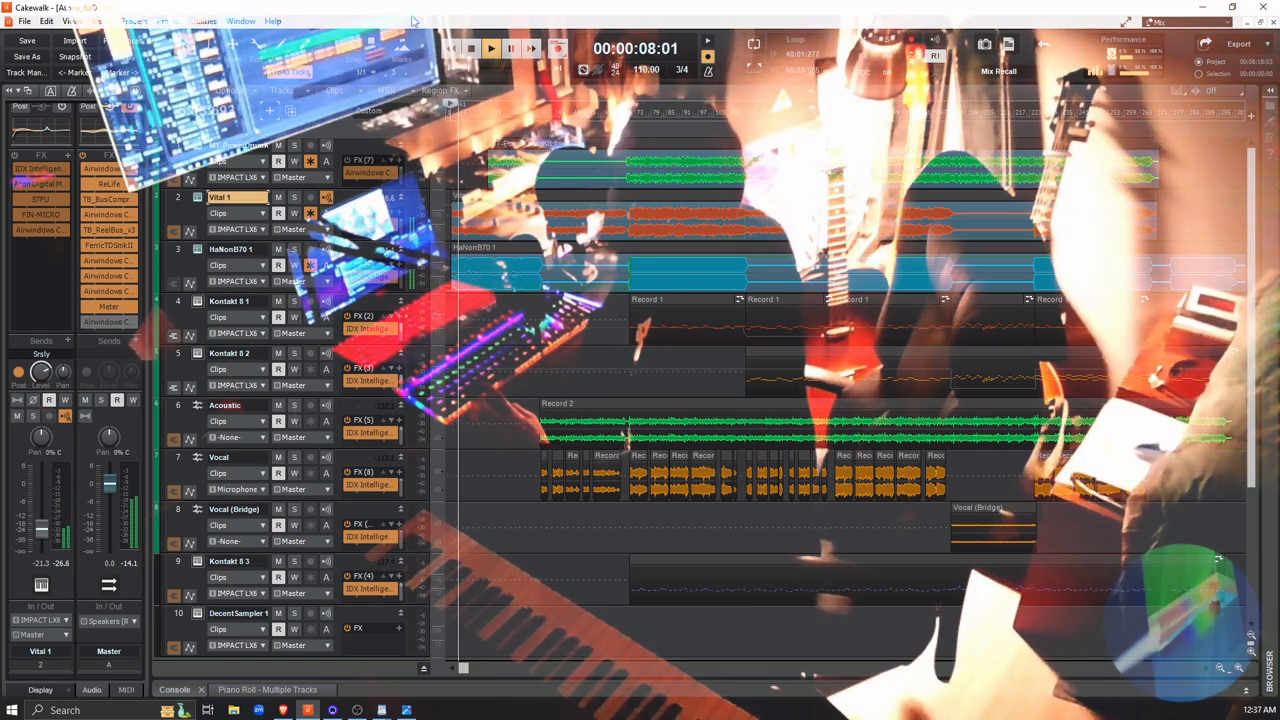
click(295, 252)
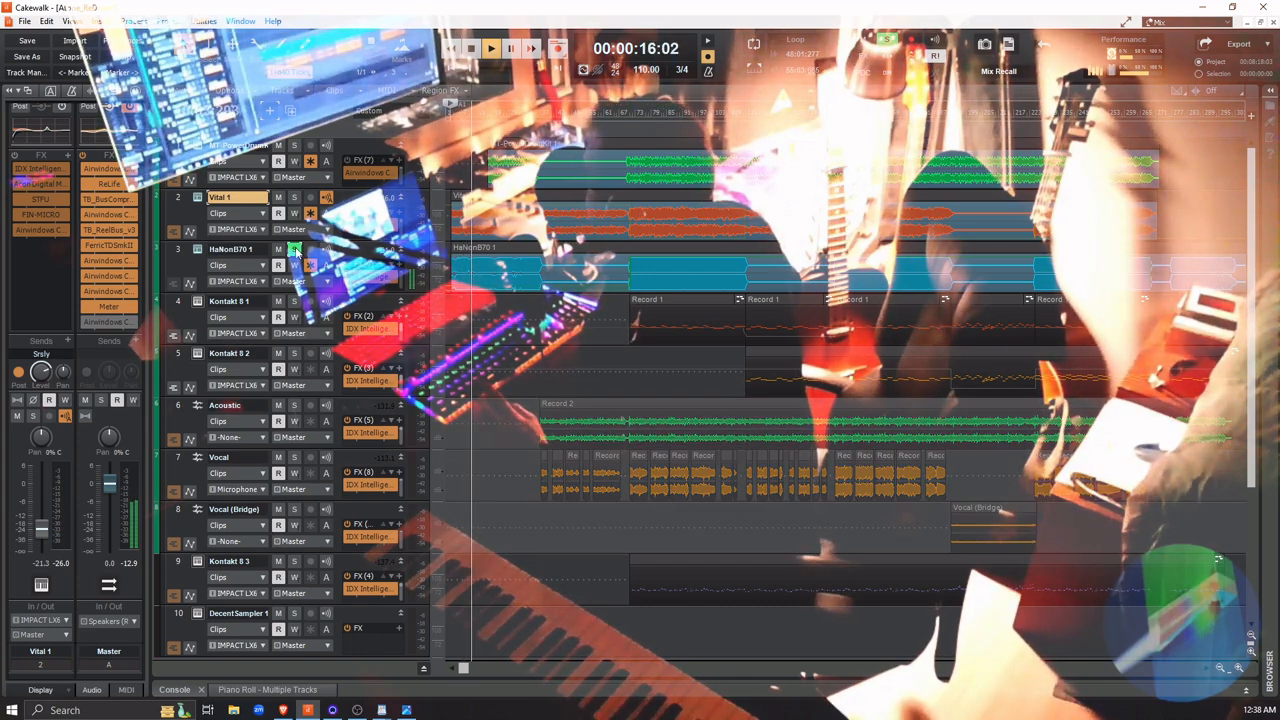
click(295, 251)
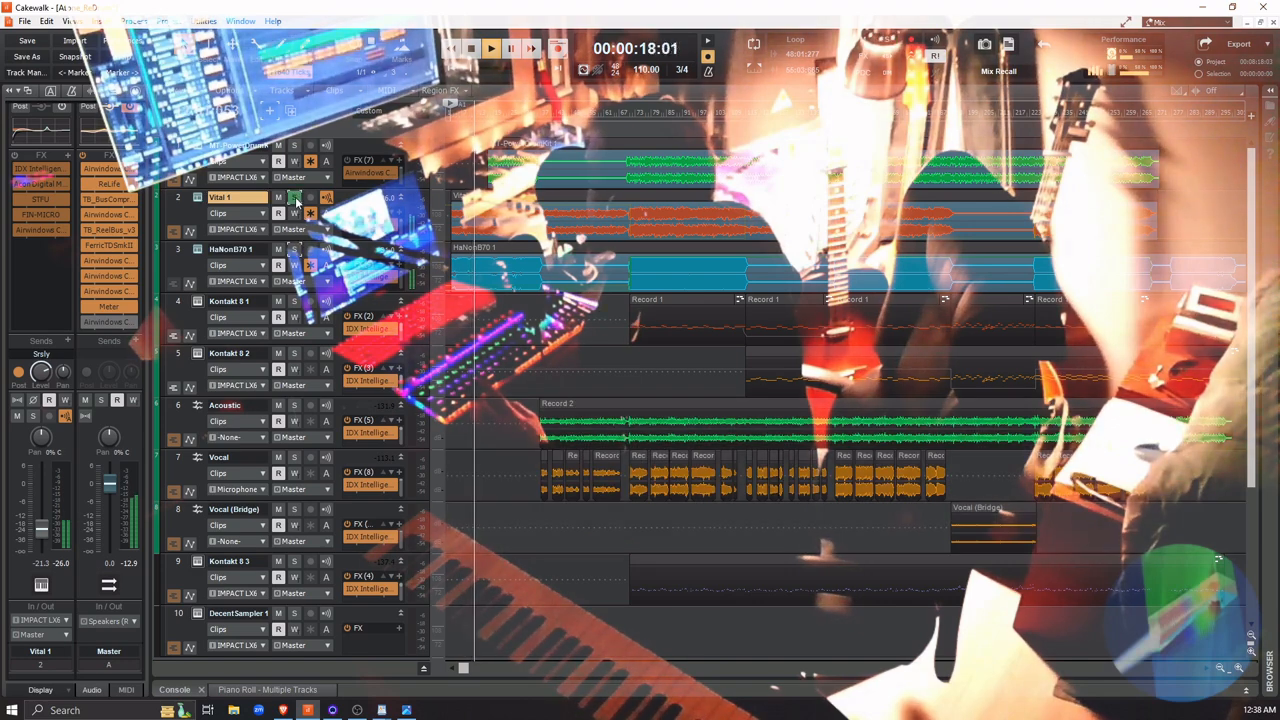
click(295, 199)
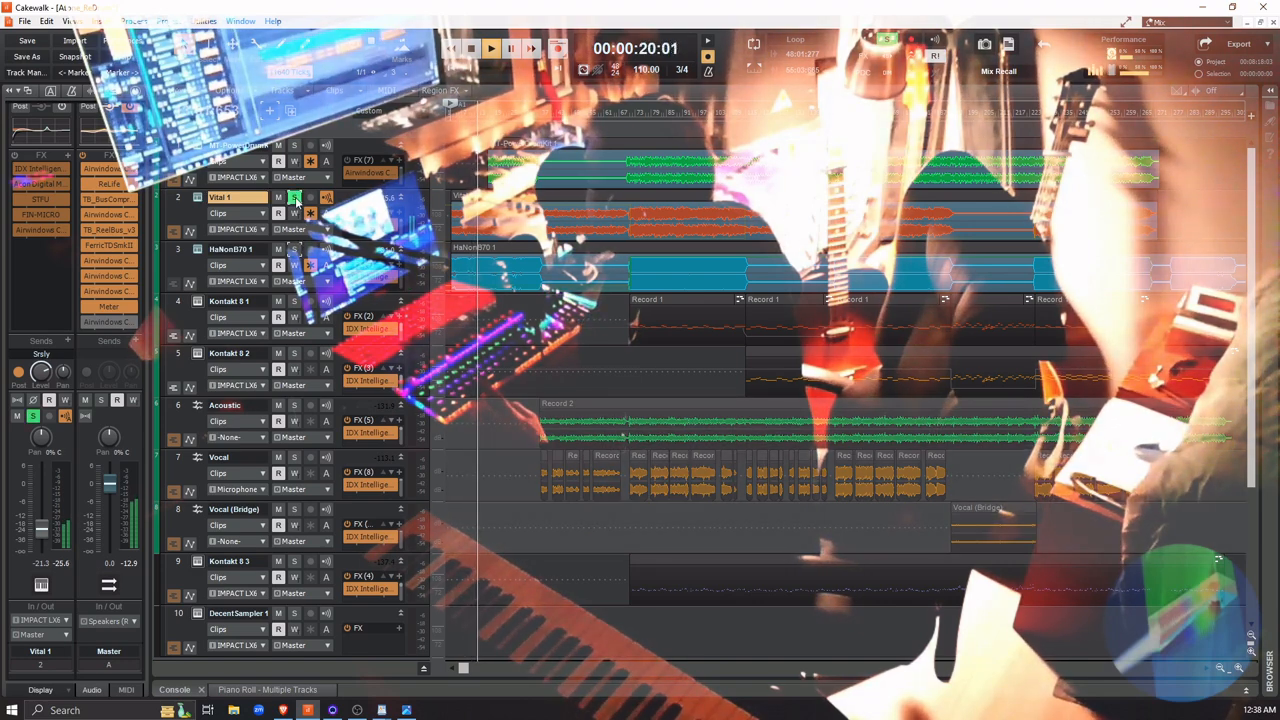
click(295, 197)
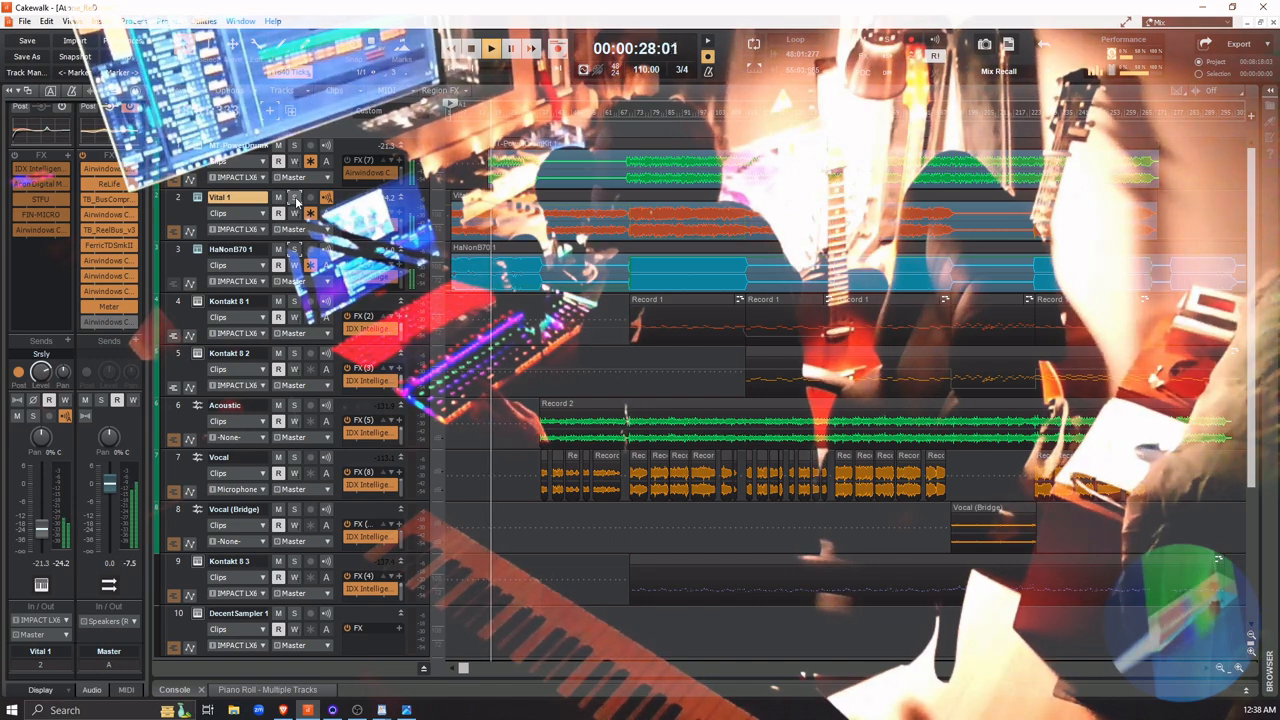
click(295, 146)
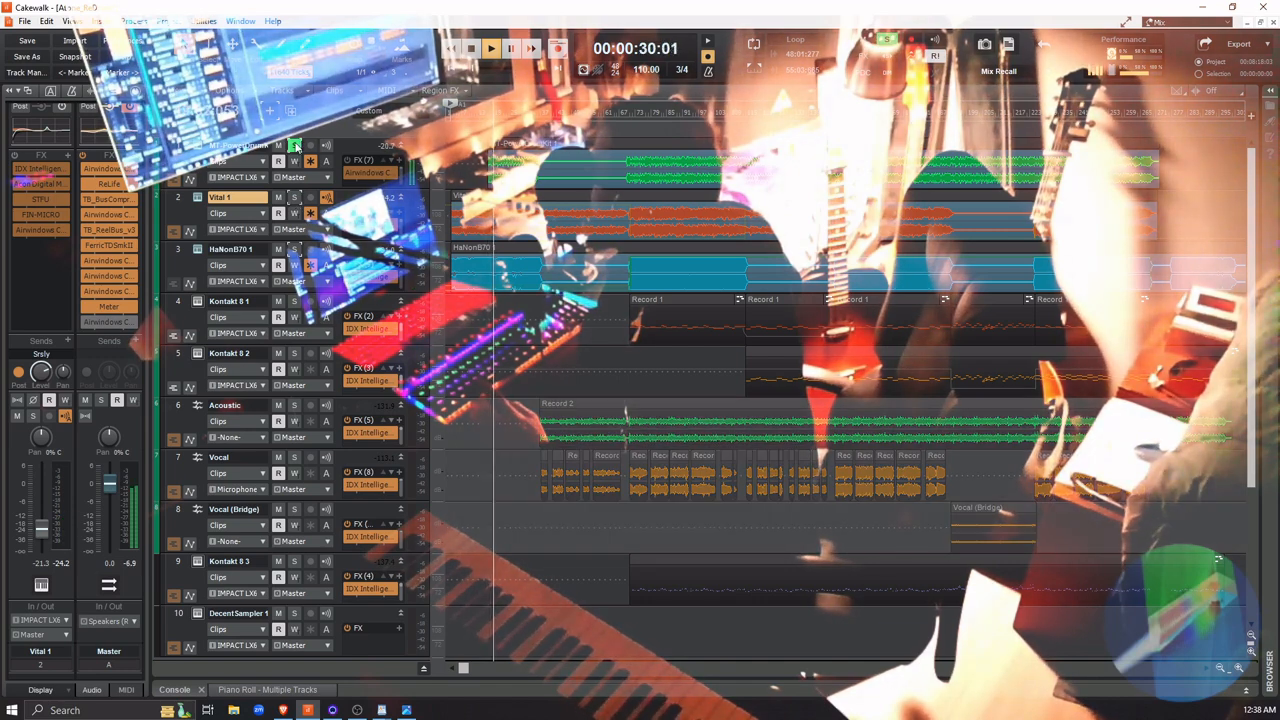
click(295, 146)
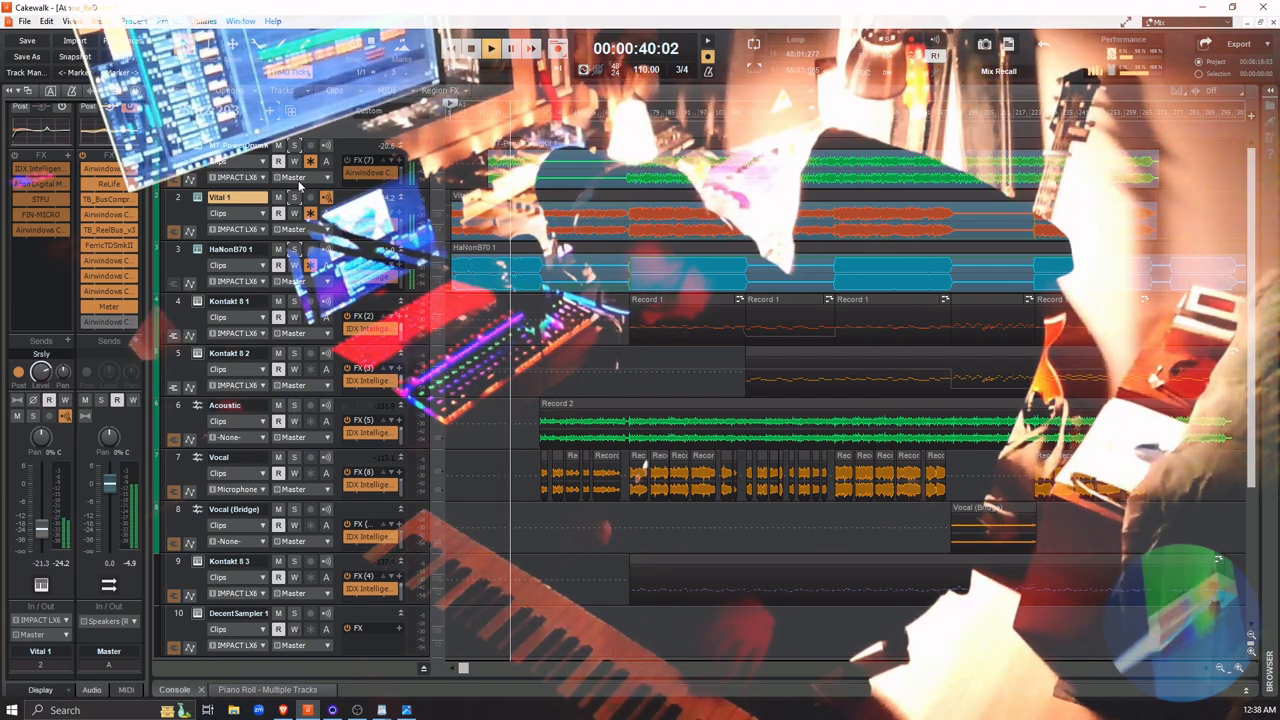
Stop playback and arm the DecentSampler 1 track for recording with the playhead at the project start
click(385, 626)
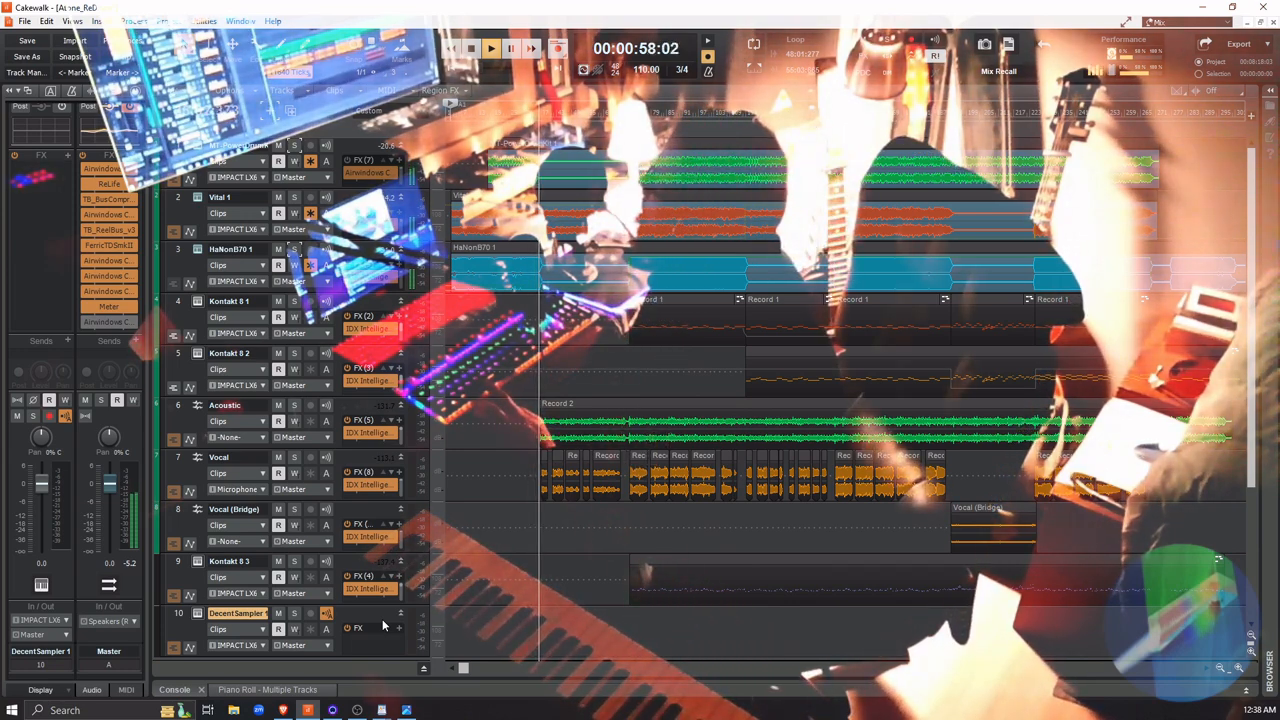
key(space)
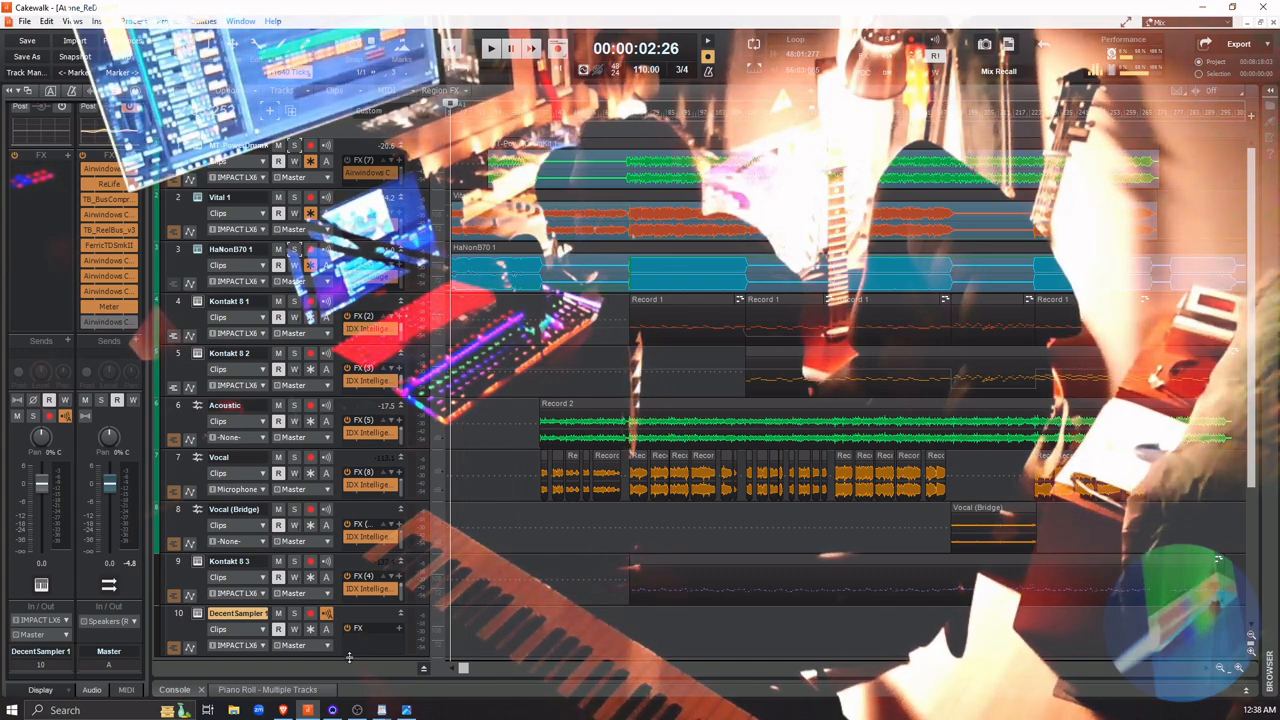
click(310, 616)
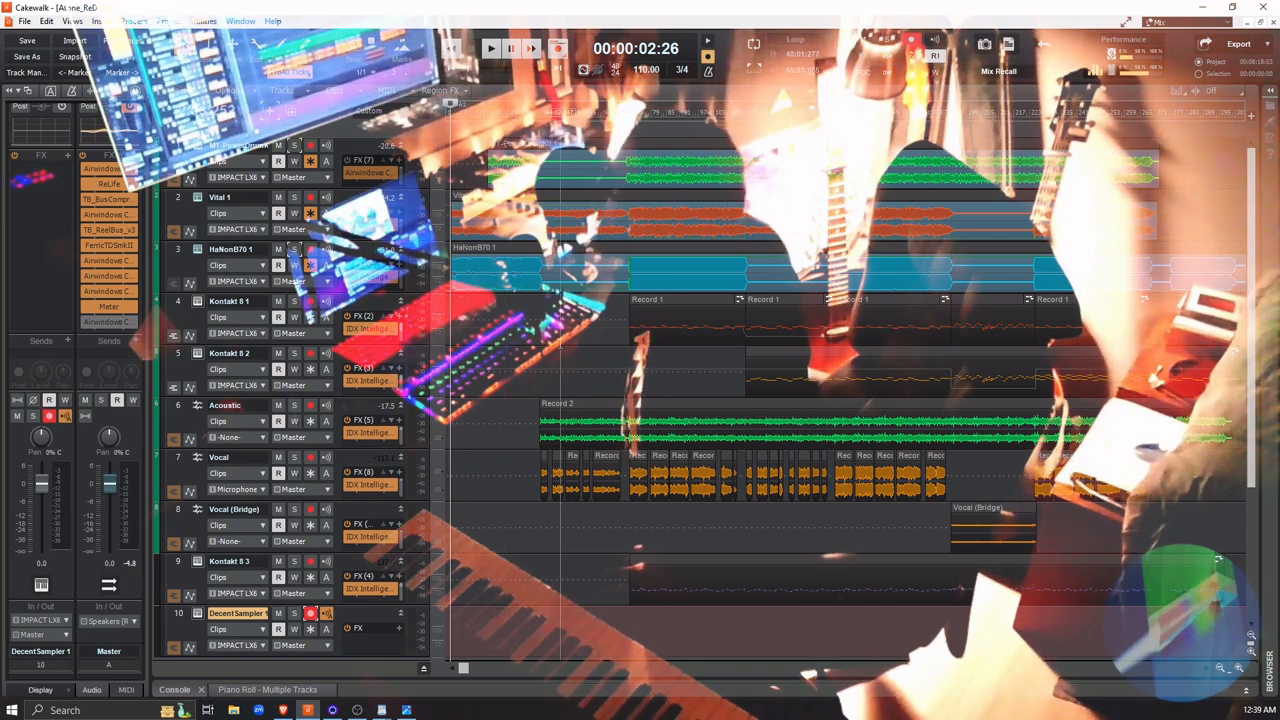
click(454, 58)
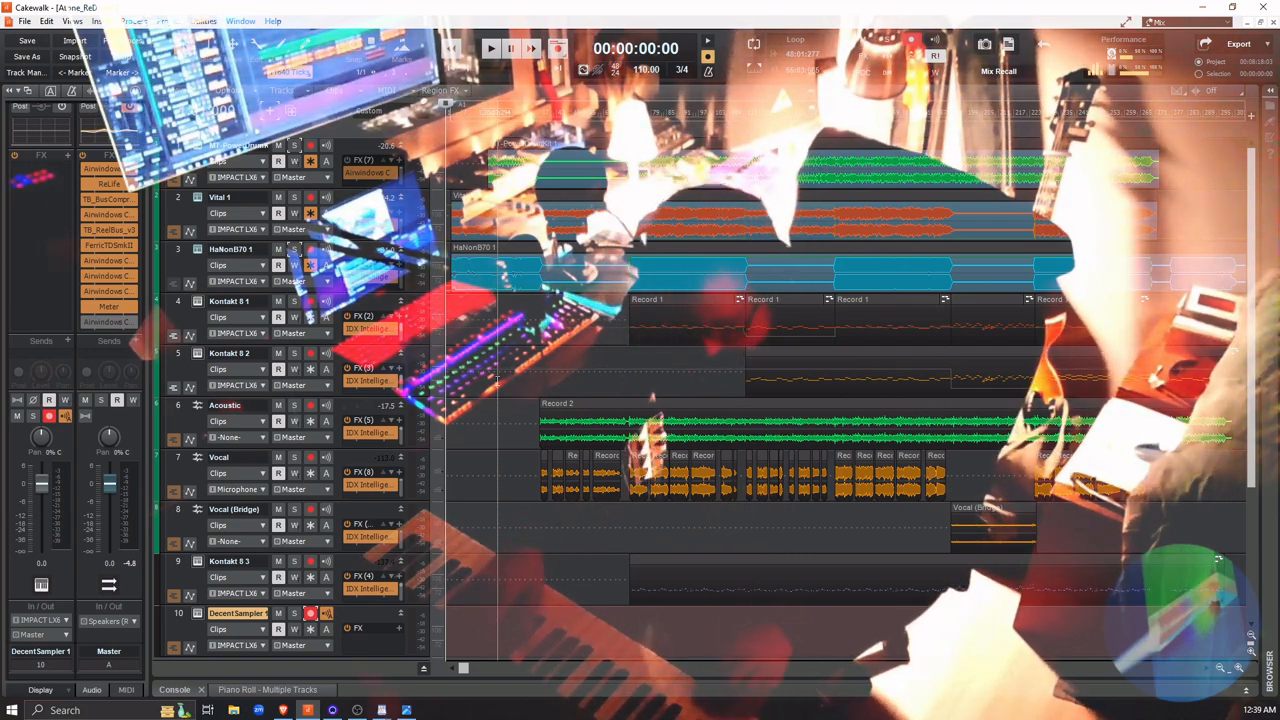
key(space)
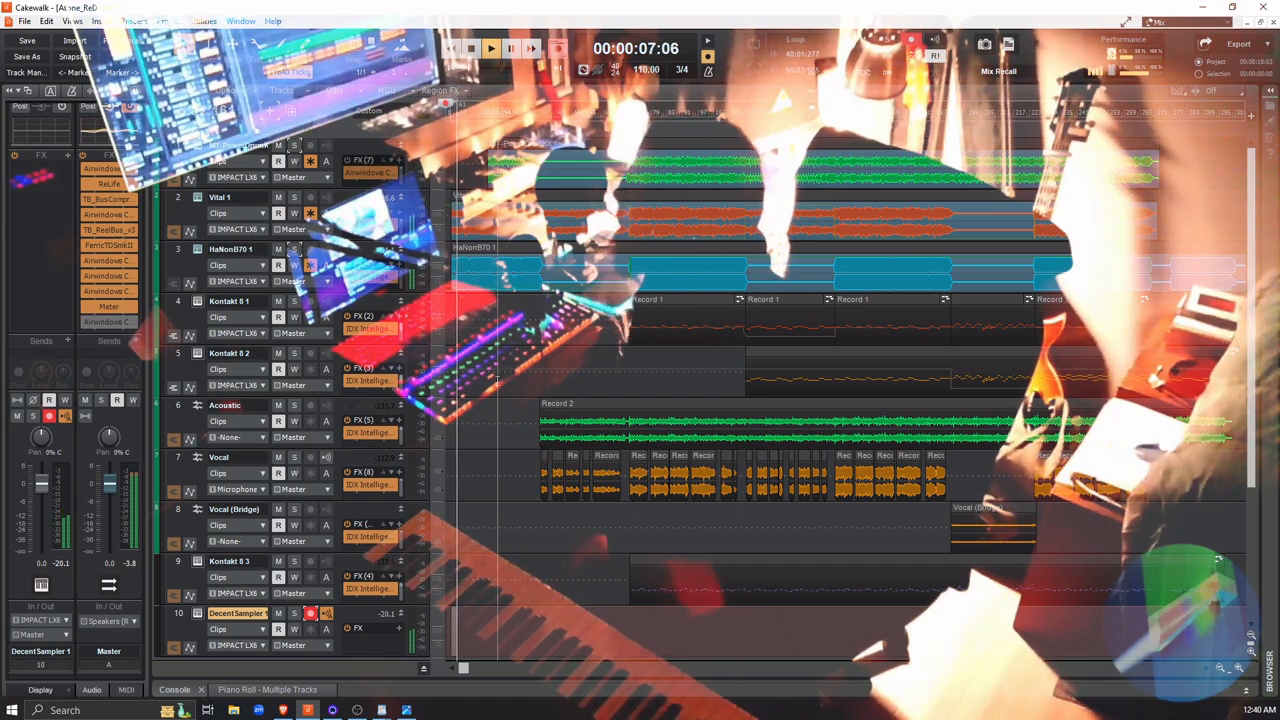
key(space)
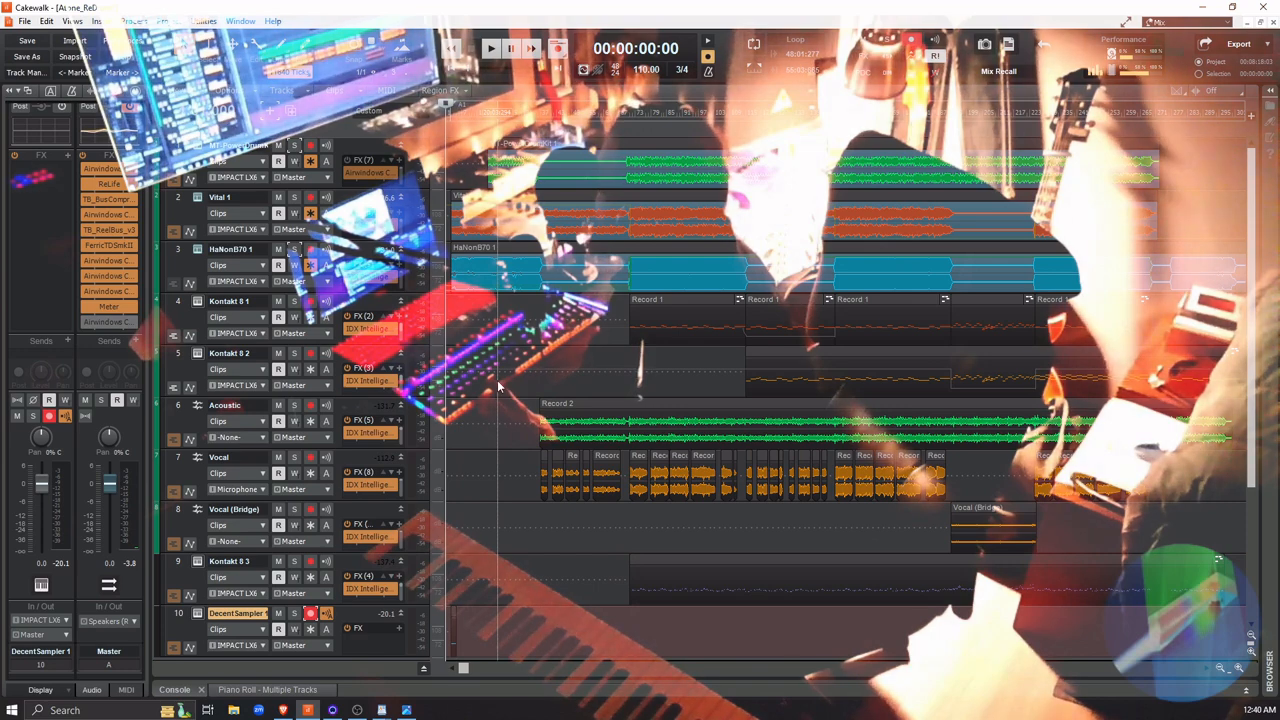
key(space)
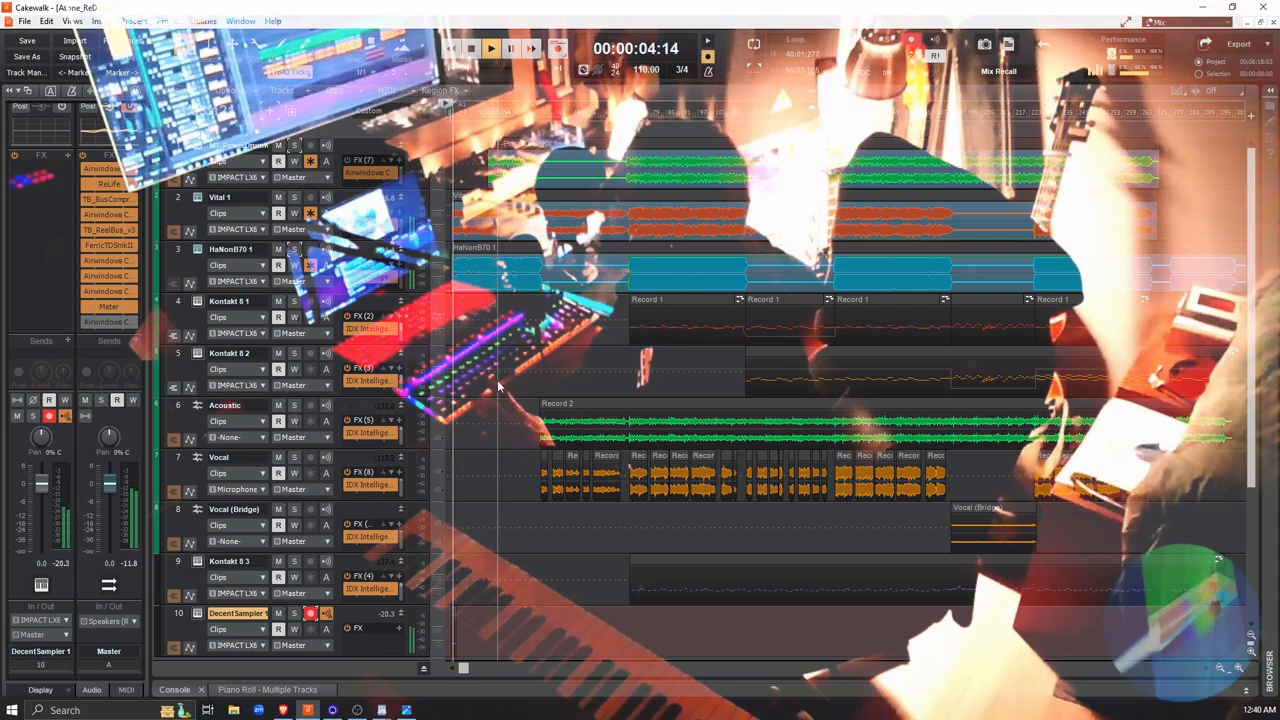
key(space)
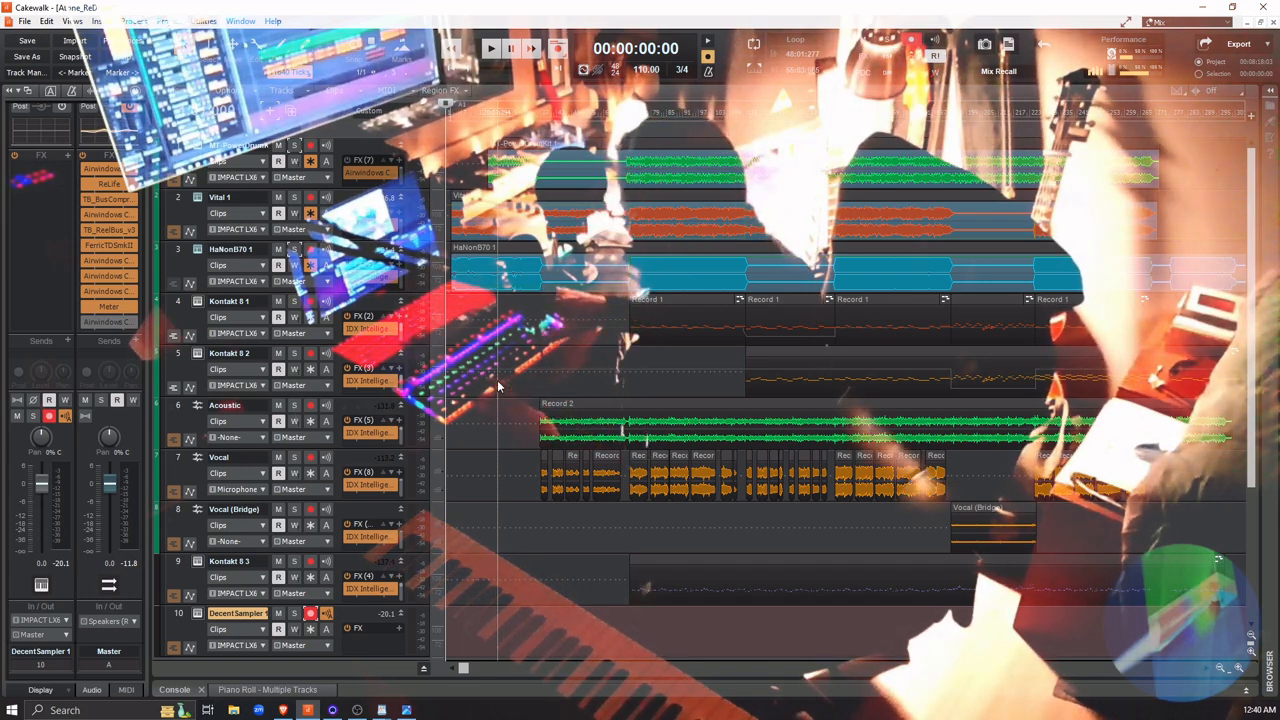
key(space)
key(space)
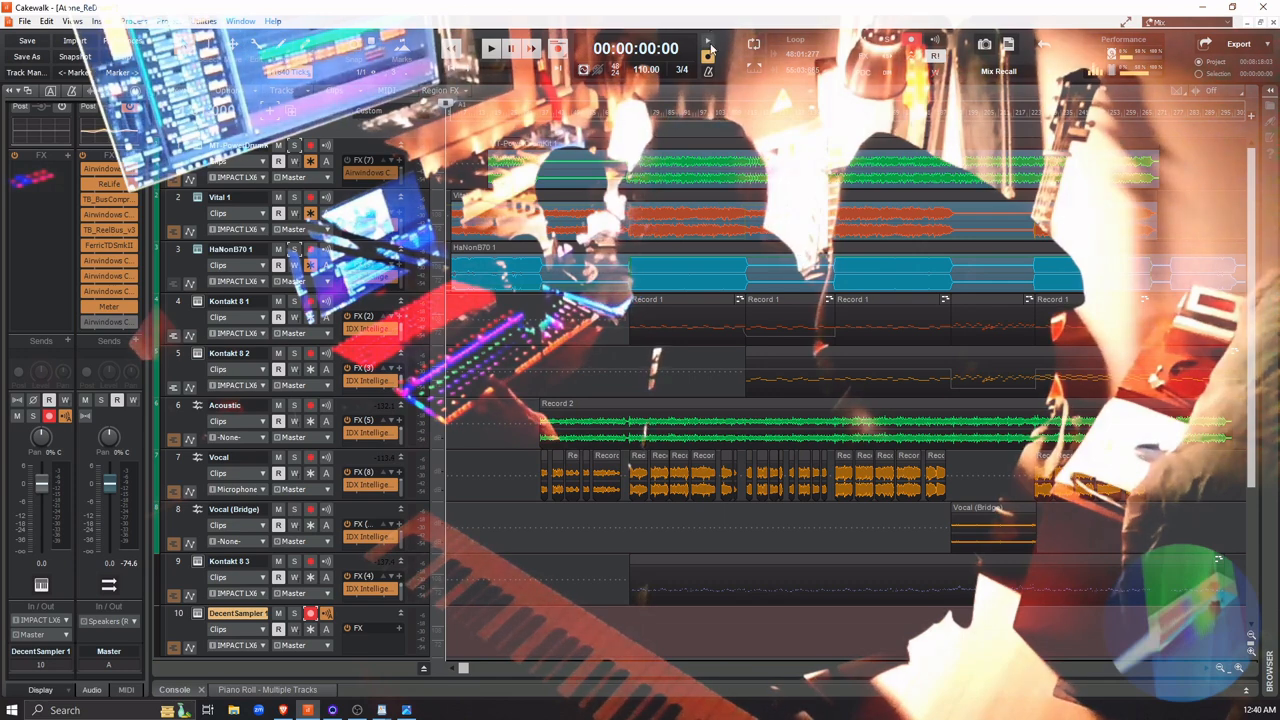
key(space)
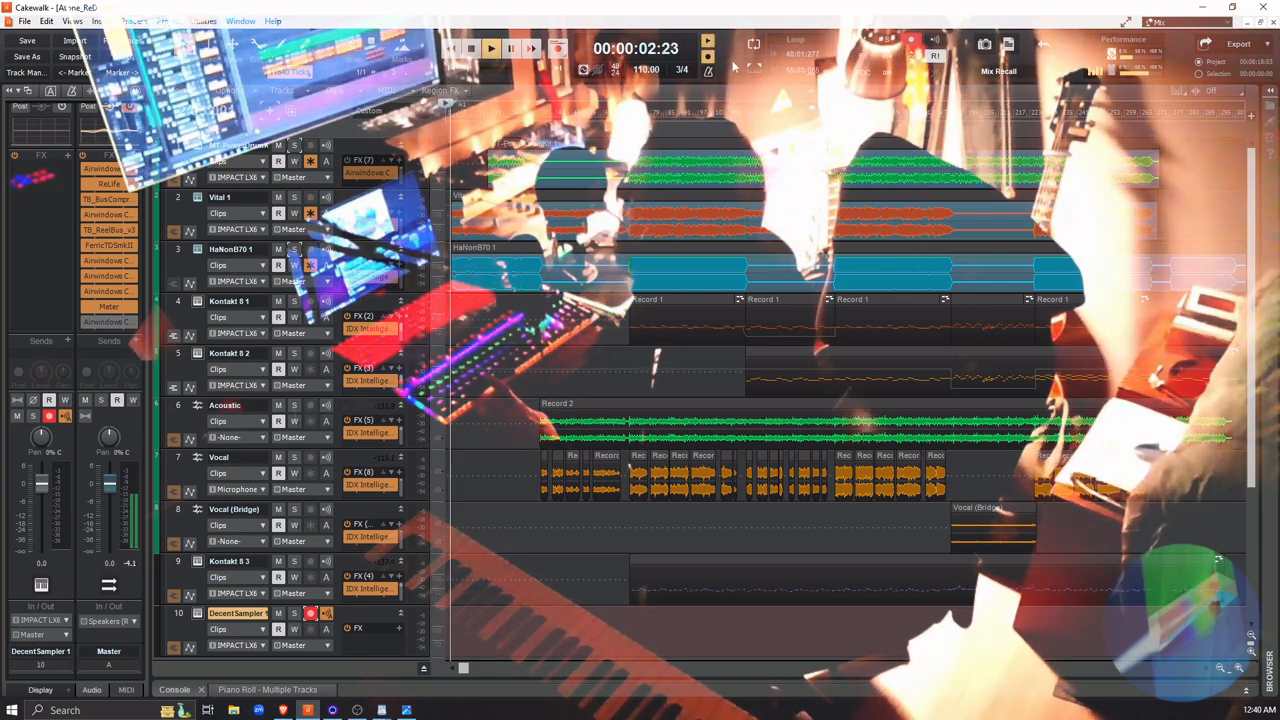
key(space)
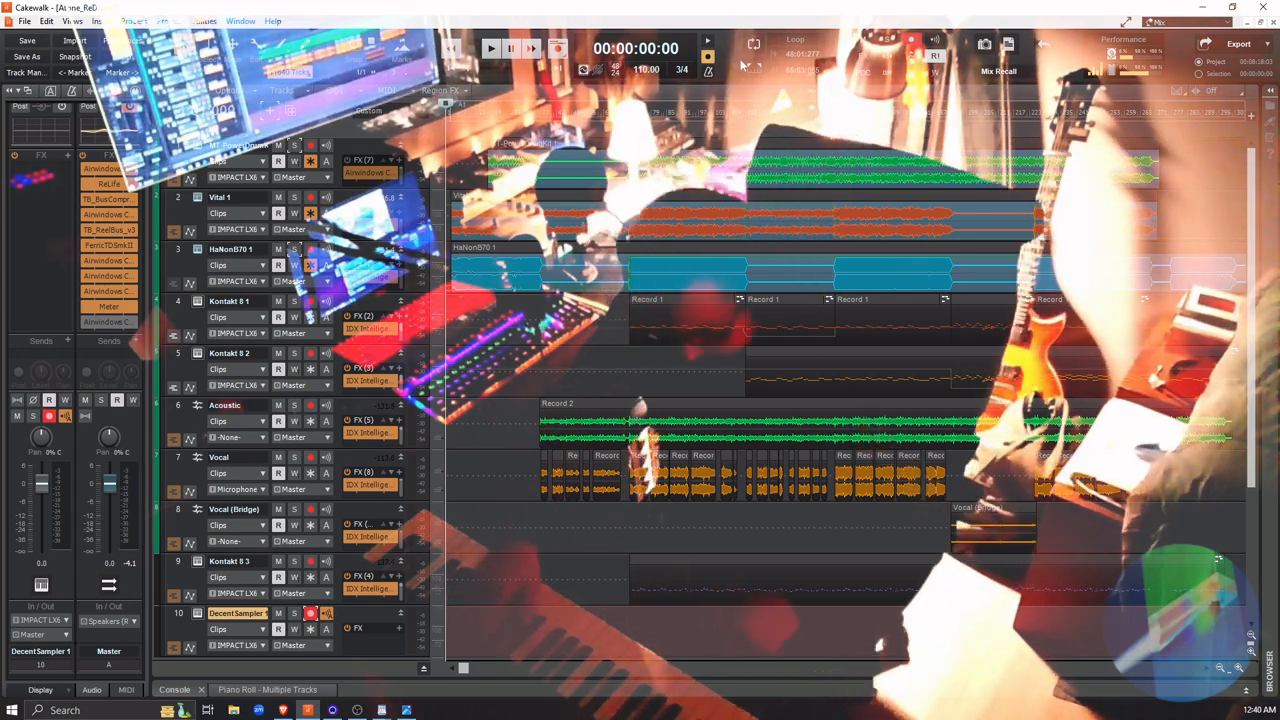
Record a MIDI take about 28 seconds long on DecentSampler 1 from the project start and check its notes in the piano roll
key(space)
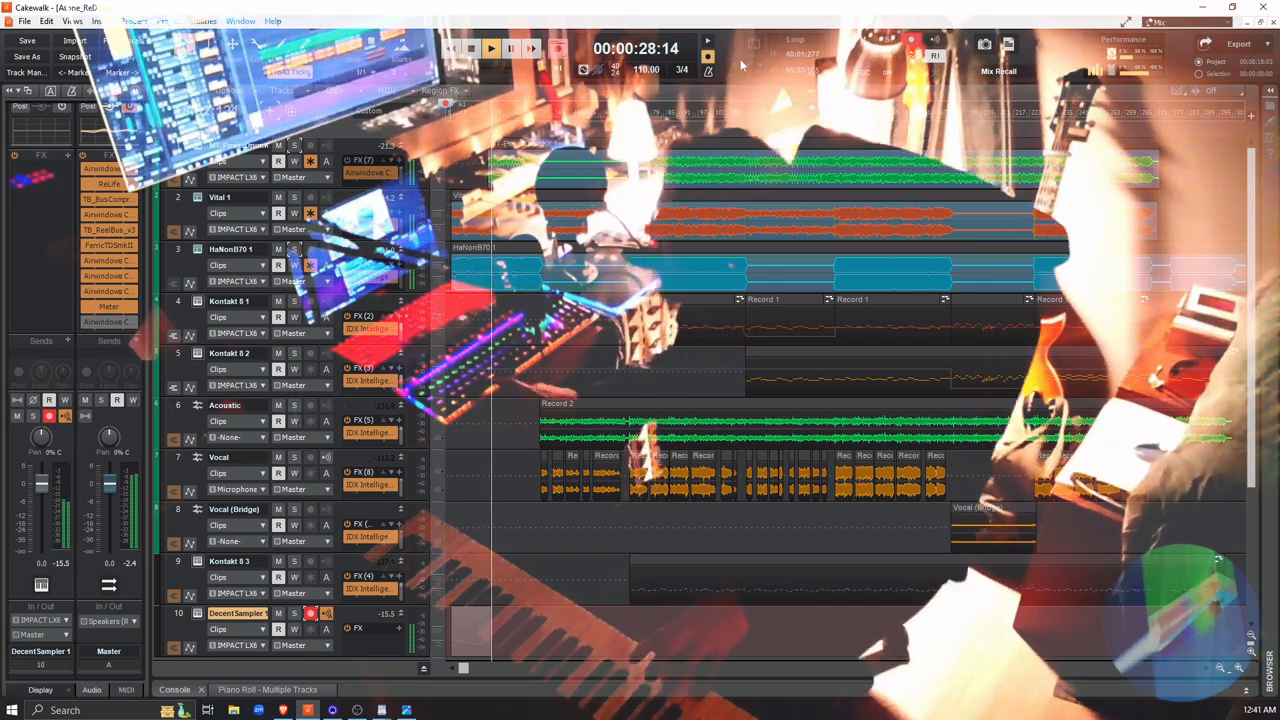
key(space)
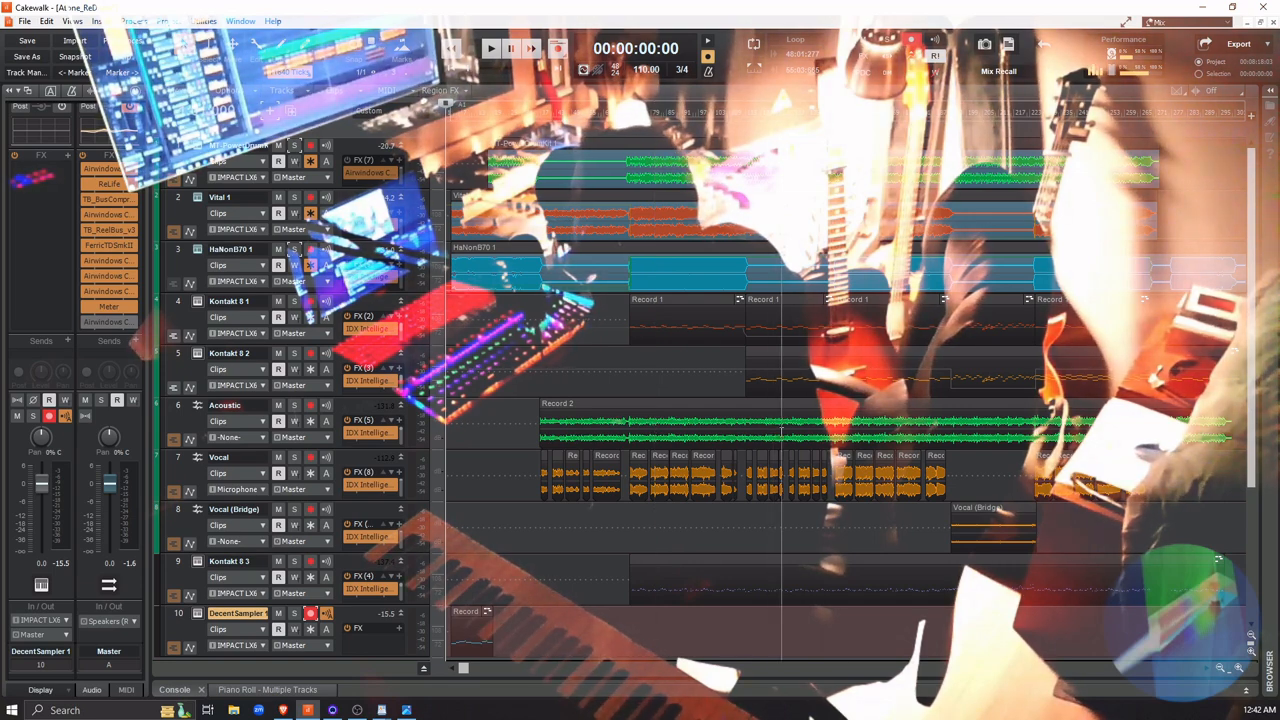
double_click(470, 612)
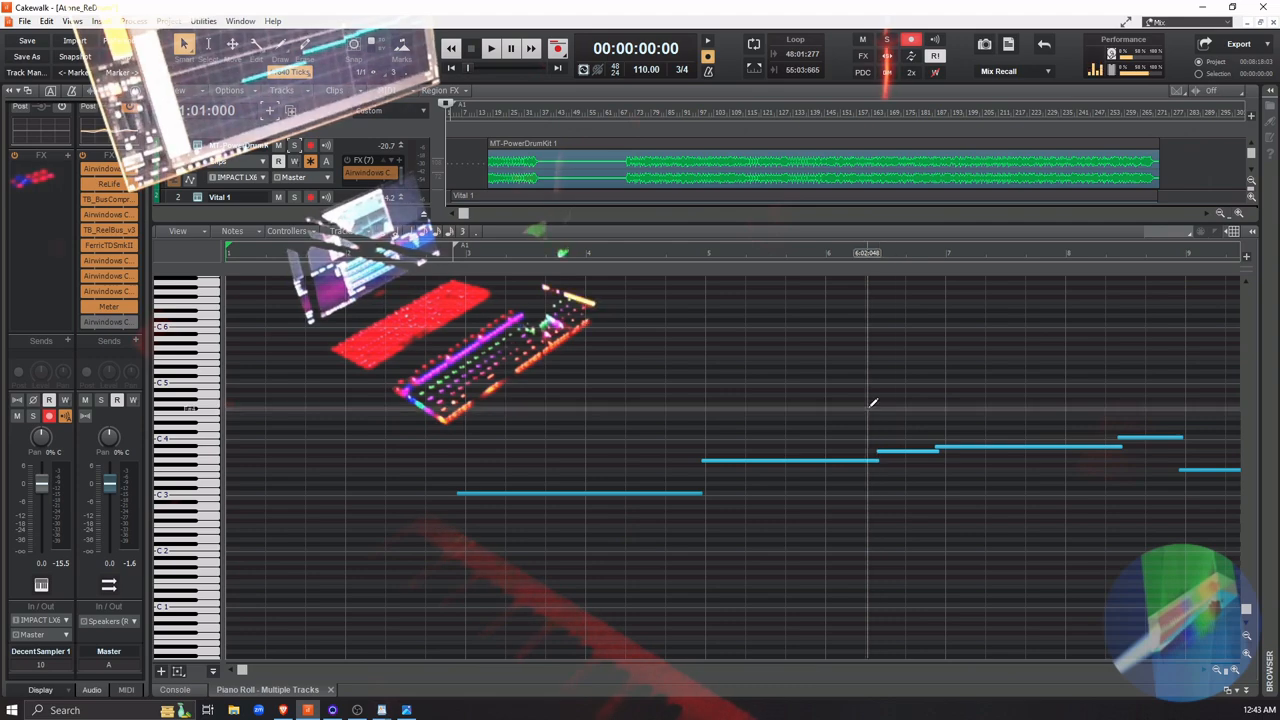
click(1247, 693)
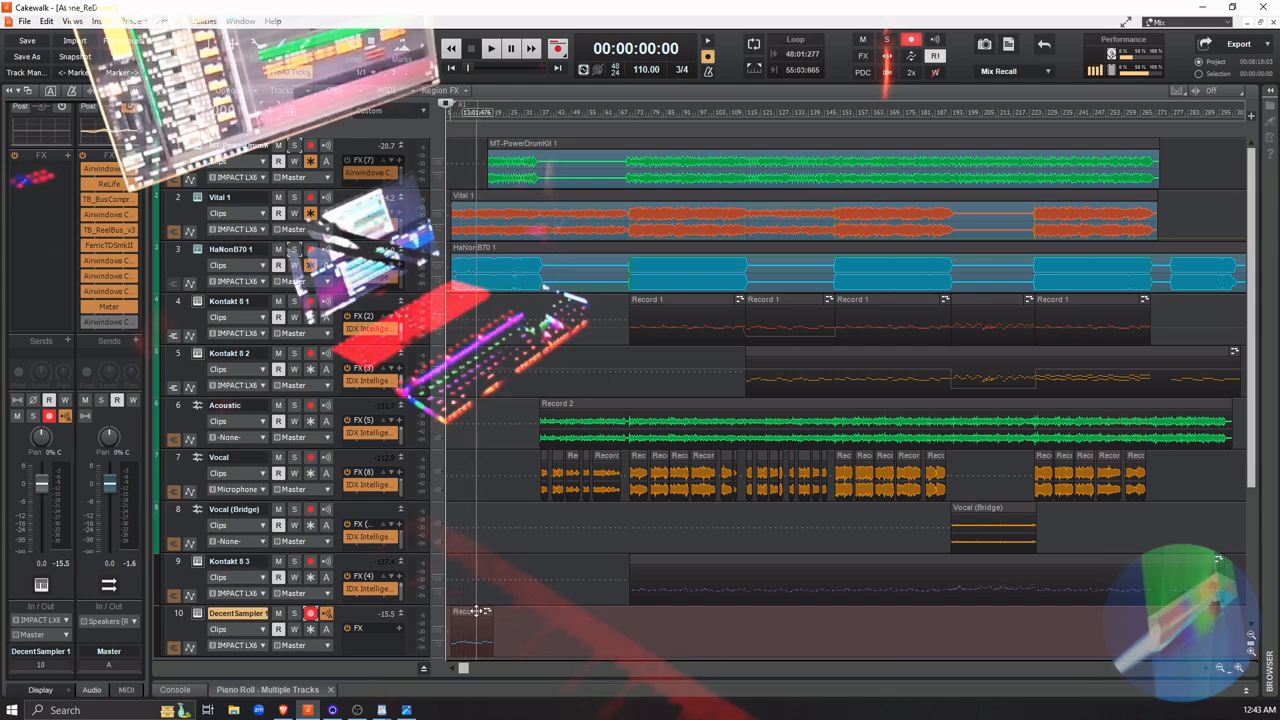
Open the DecentSampler 1 clip in the piano roll and play the take from the project start
double_click(472, 612)
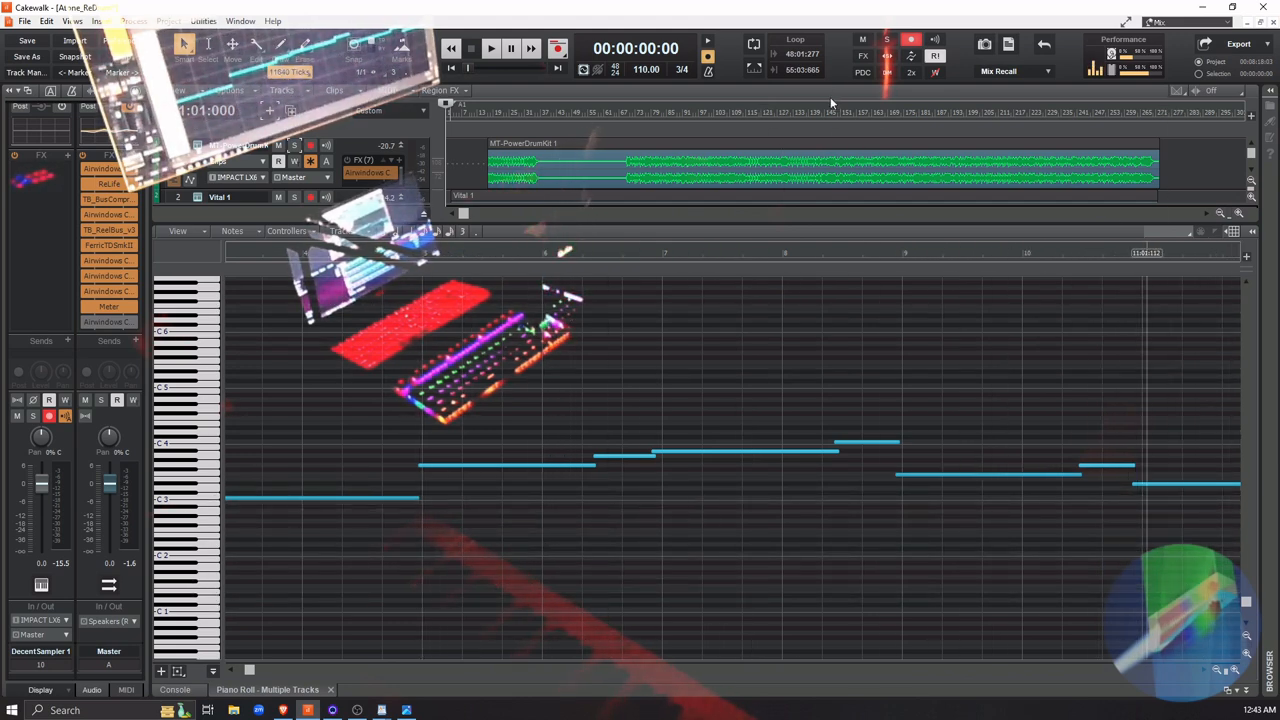
click(453, 67)
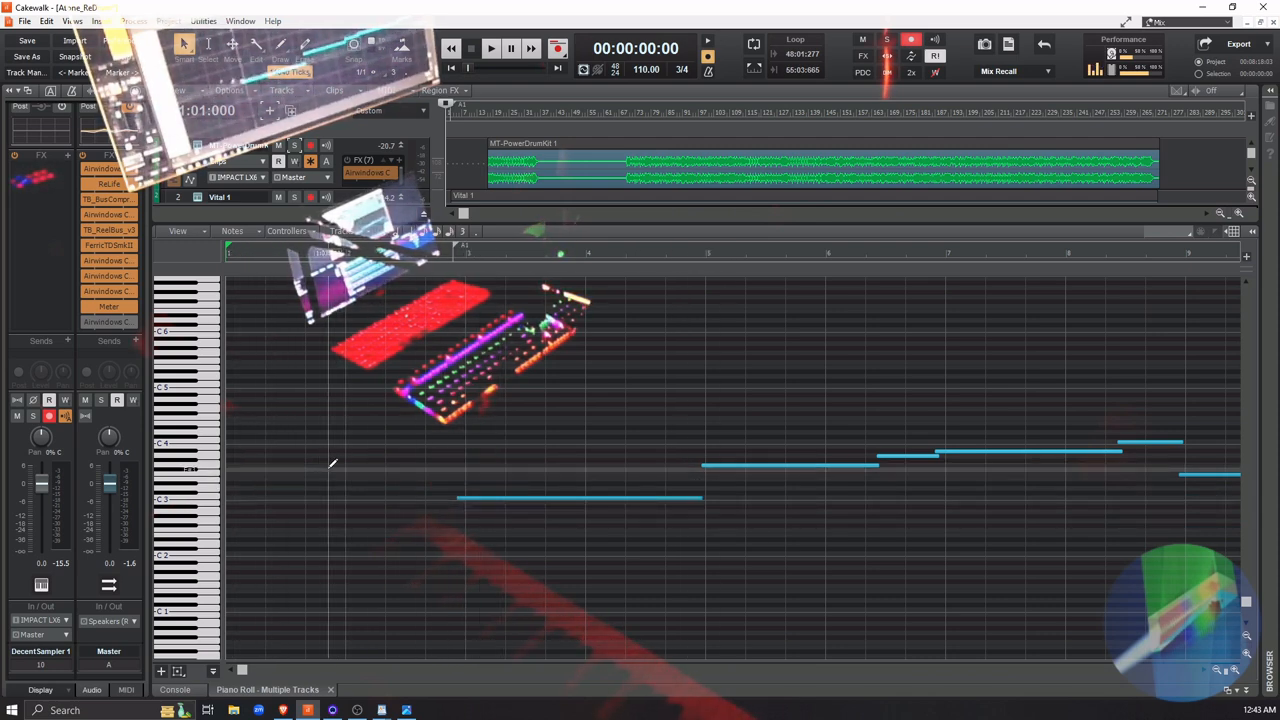
key(space)
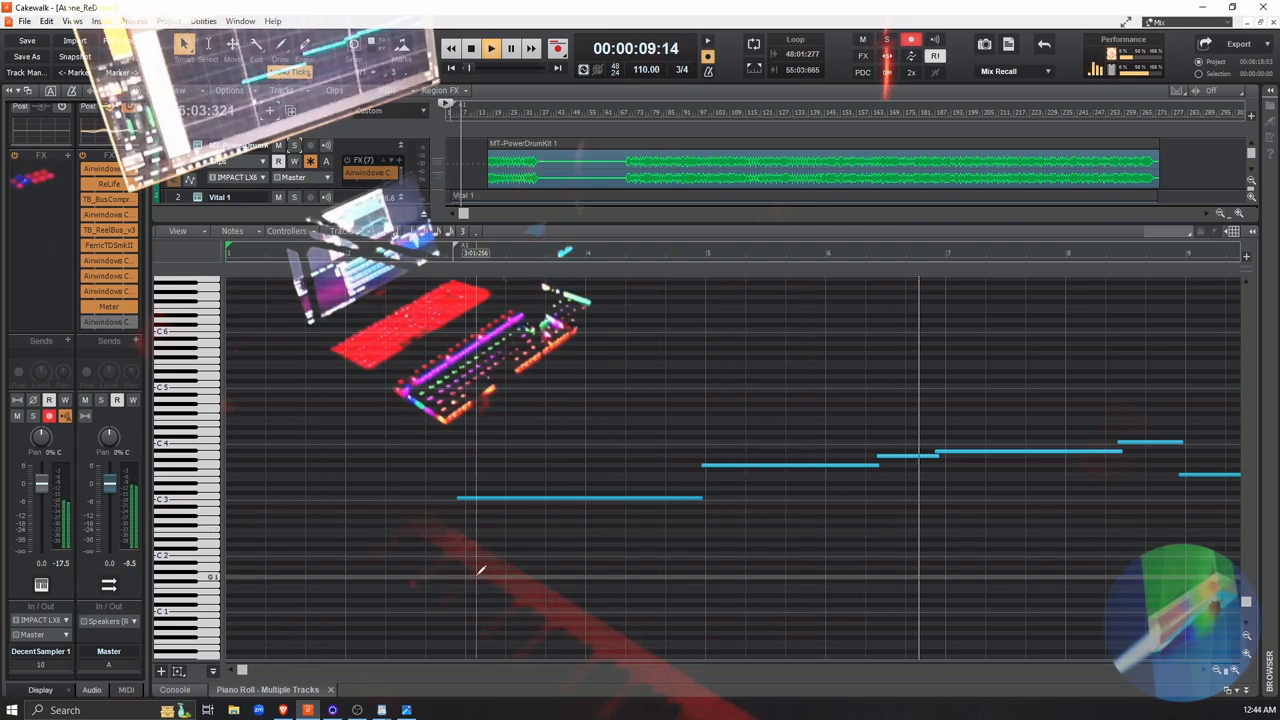
key(space)
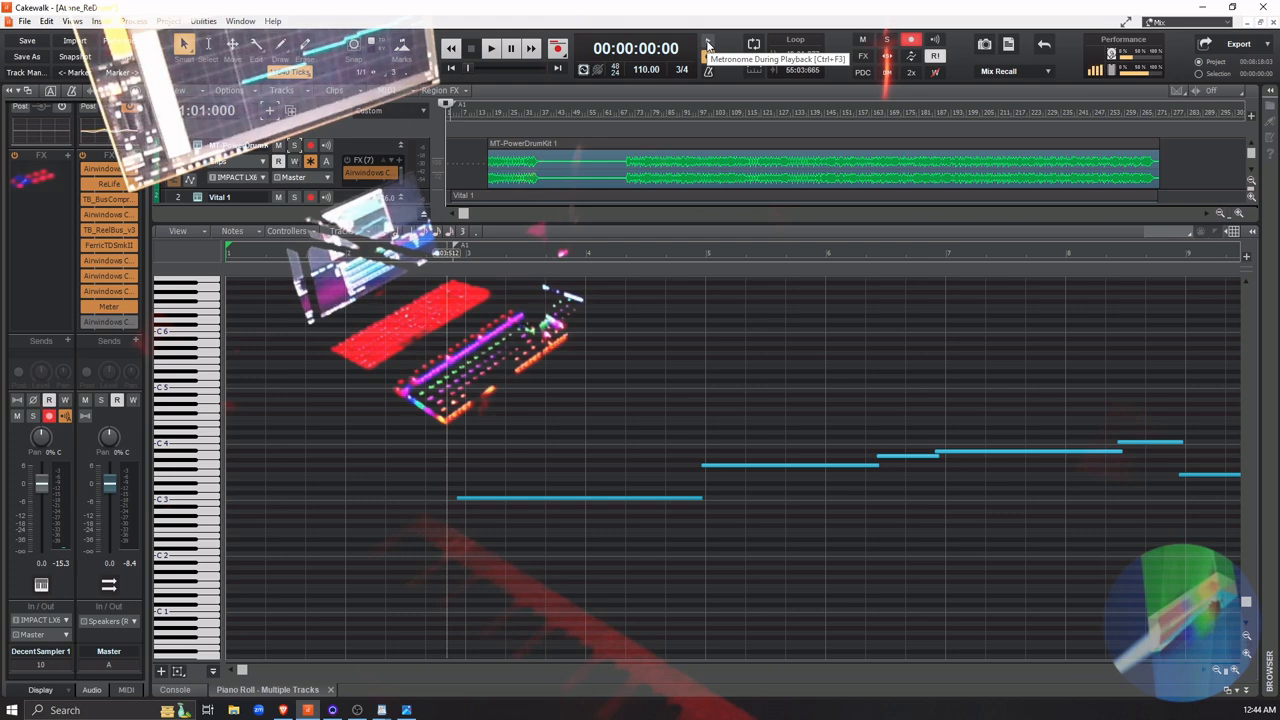
Enable the metronome during playback and play the take against it from the project start
click(708, 45)
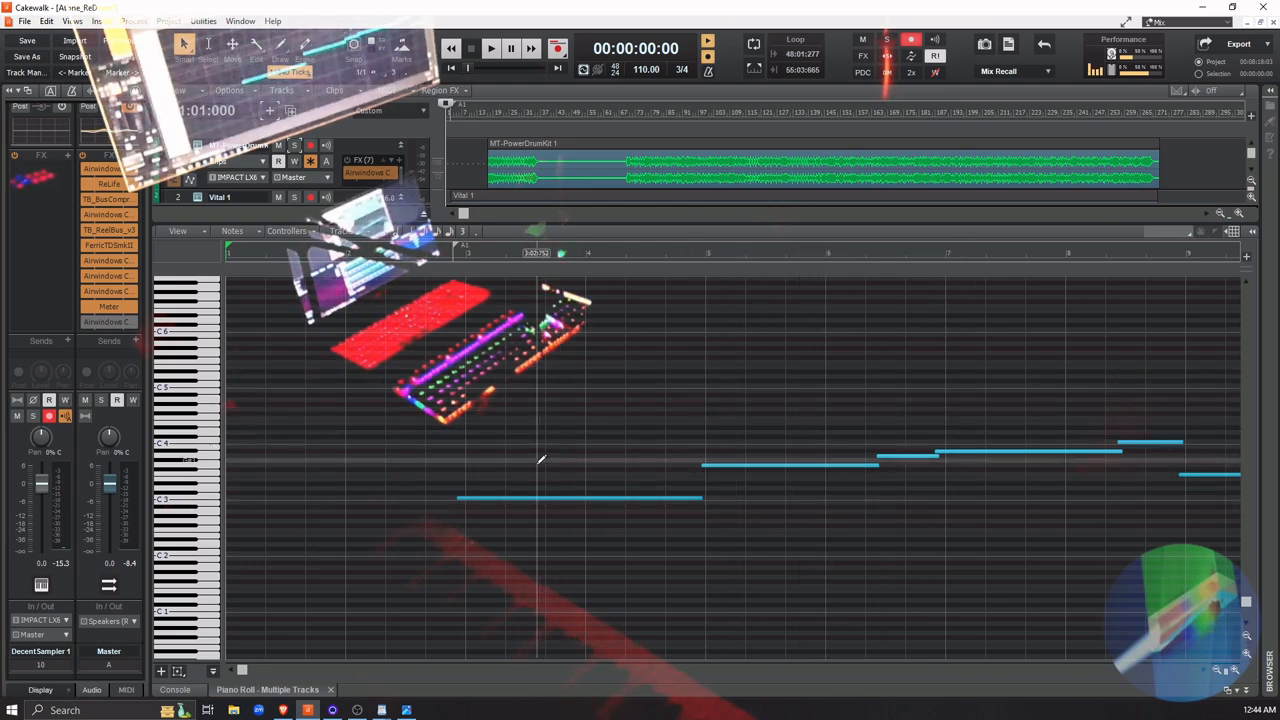
key(space)
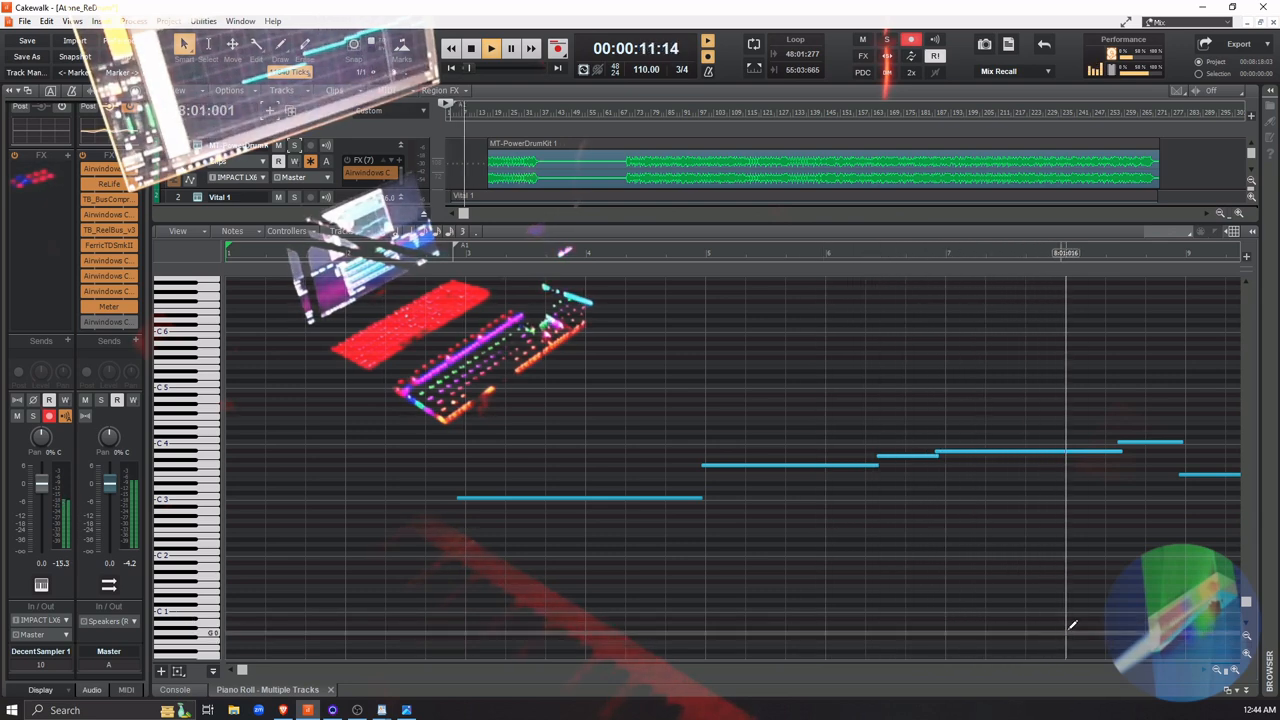
key(space)
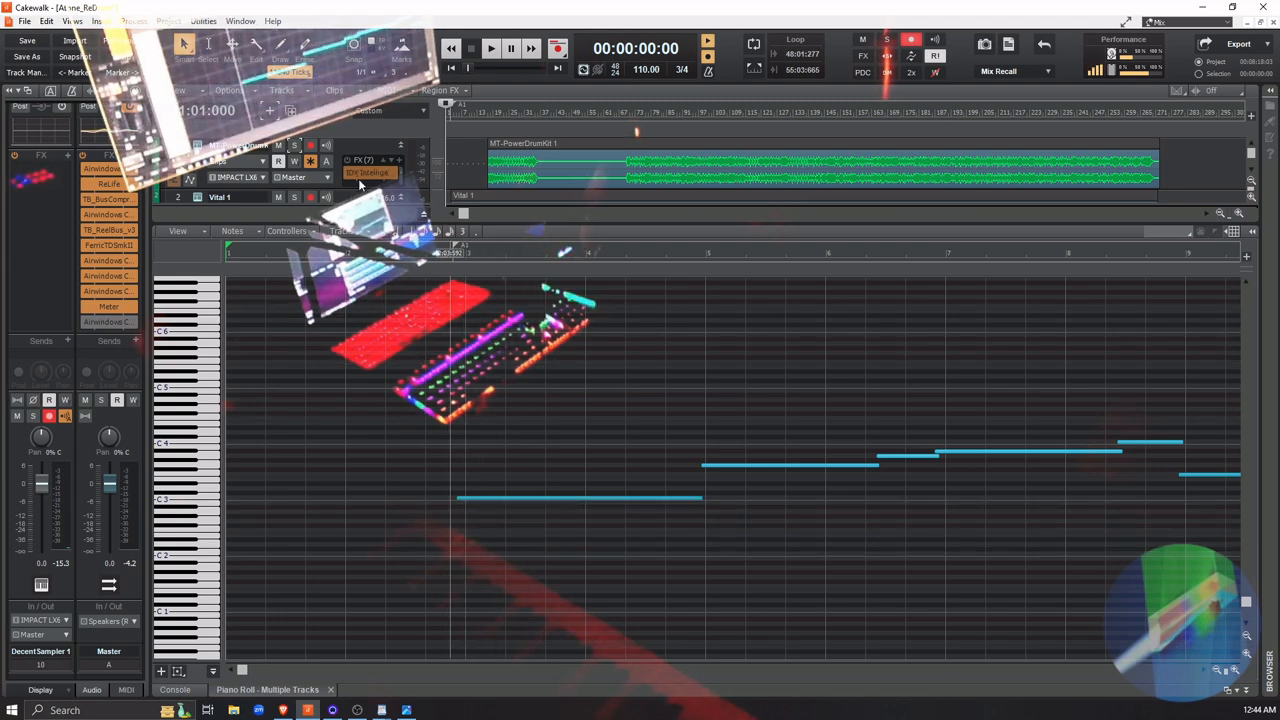
Enlarge the track area to reach DecentSampler 1, check the console mixer and return to the piano roll
scroll(384, 174, down, 1)
drag(583, 222, 594, 292)
scroll(414, 216, down, 4)
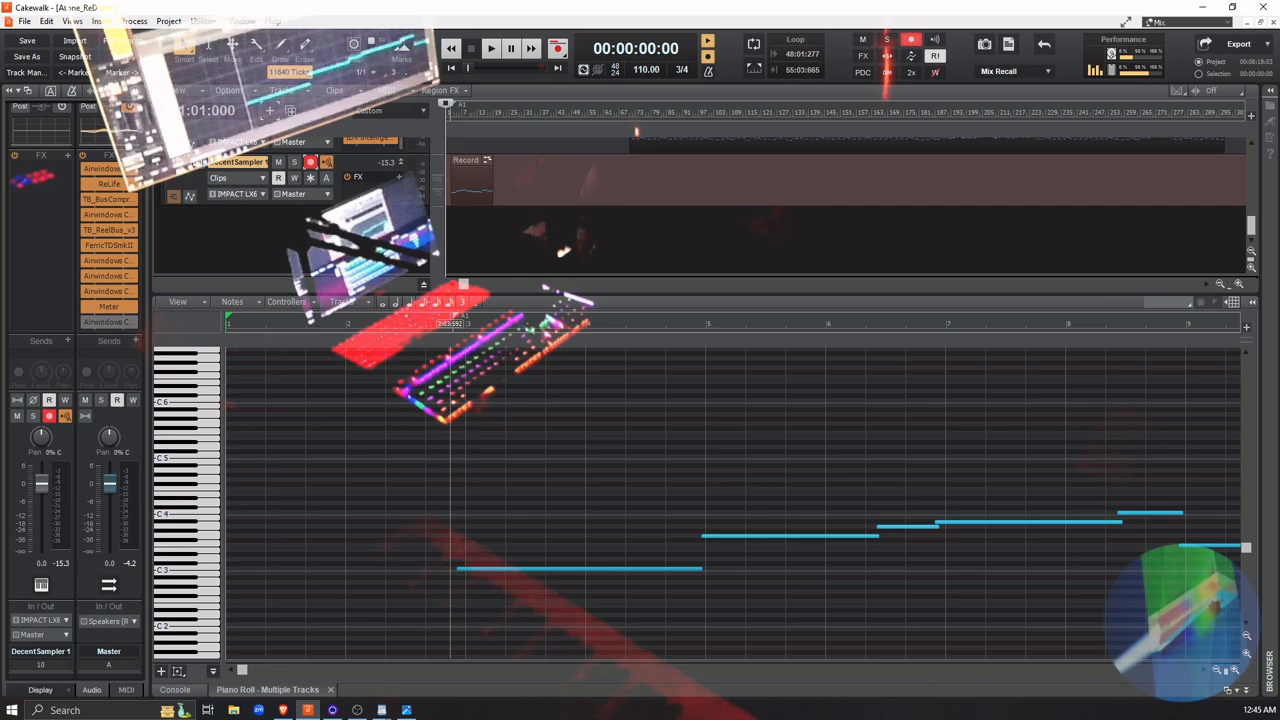
scroll(441, 190, up, 2)
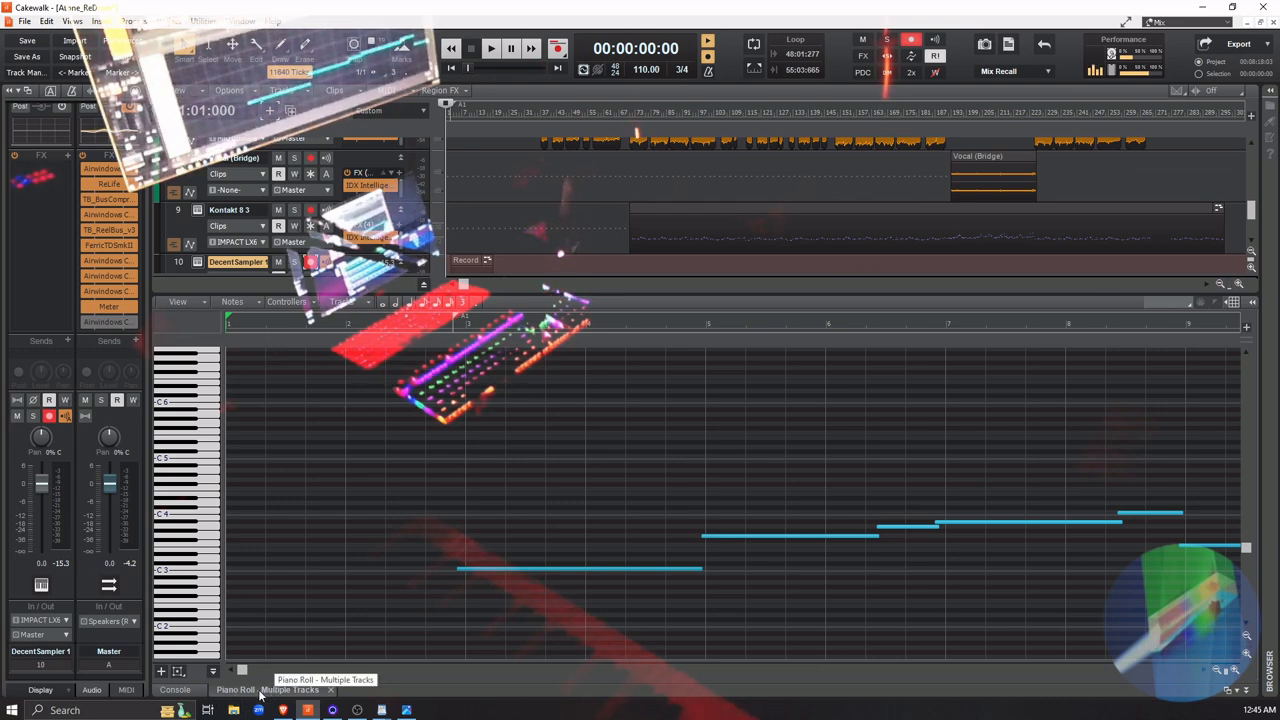
click(175, 690)
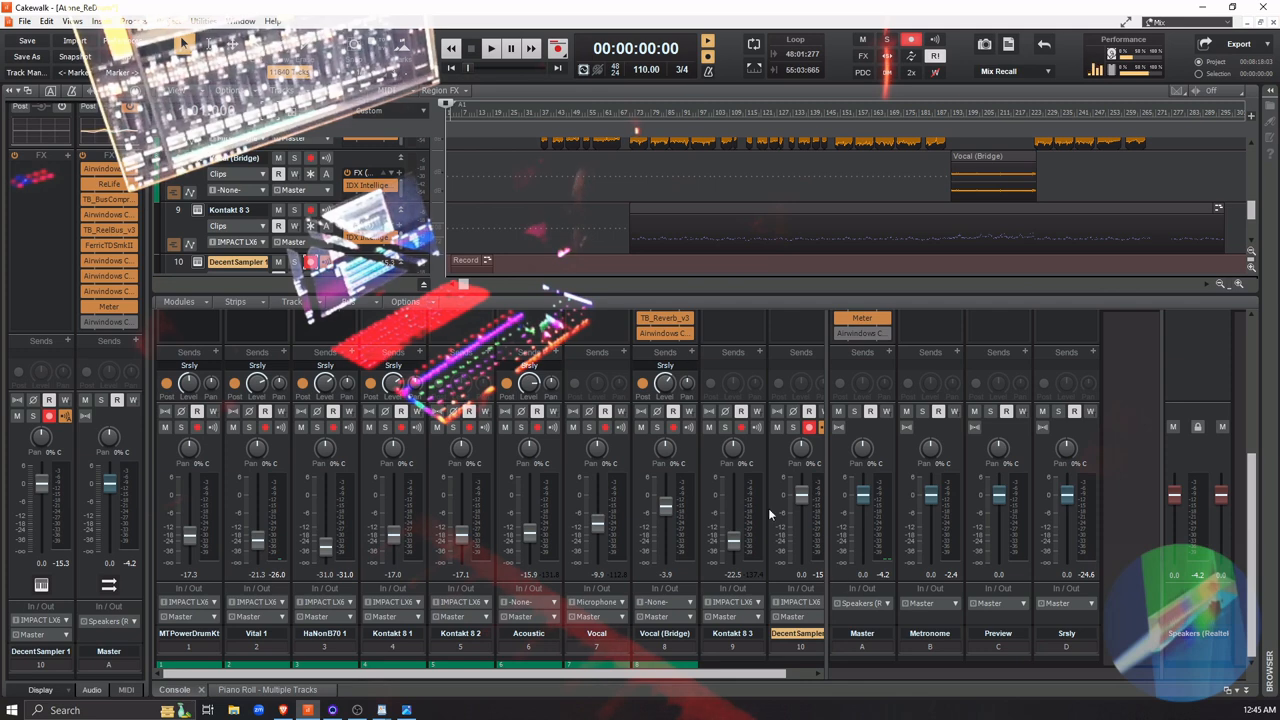
click(262, 690)
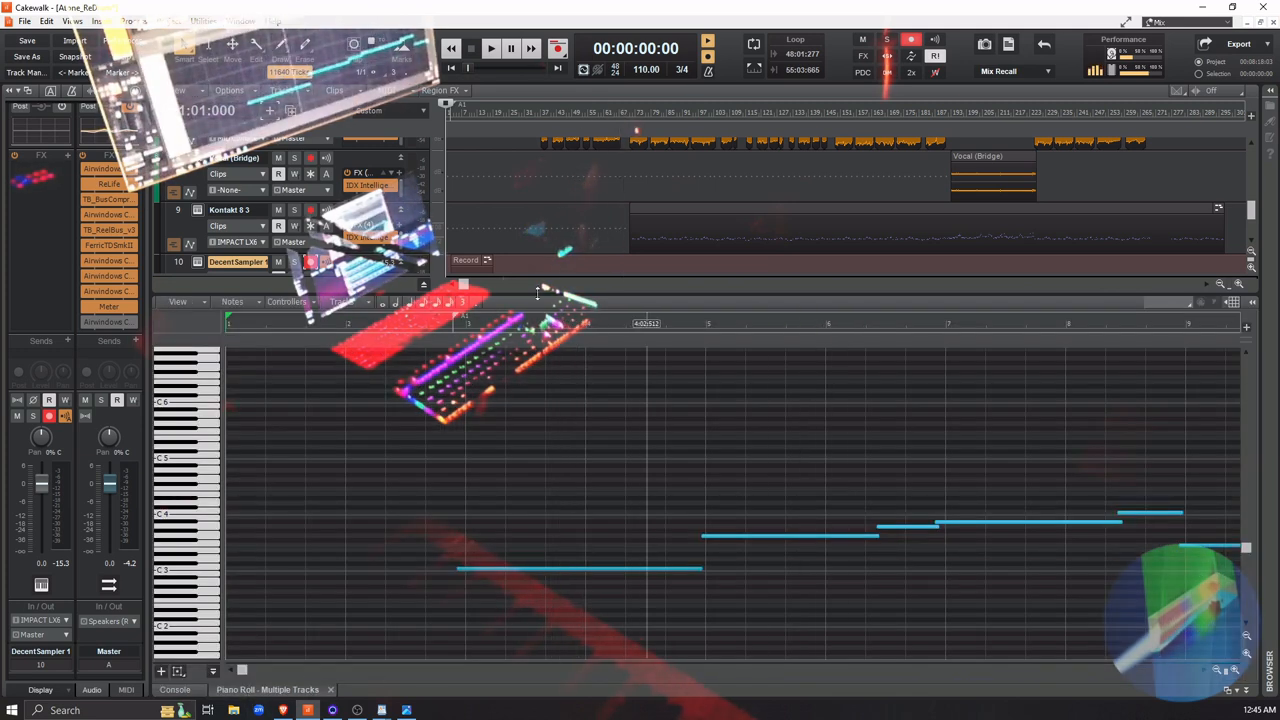
Solo the DecentSampler 1 track, play its take with the metronome and review the recorded notes
click(293, 262)
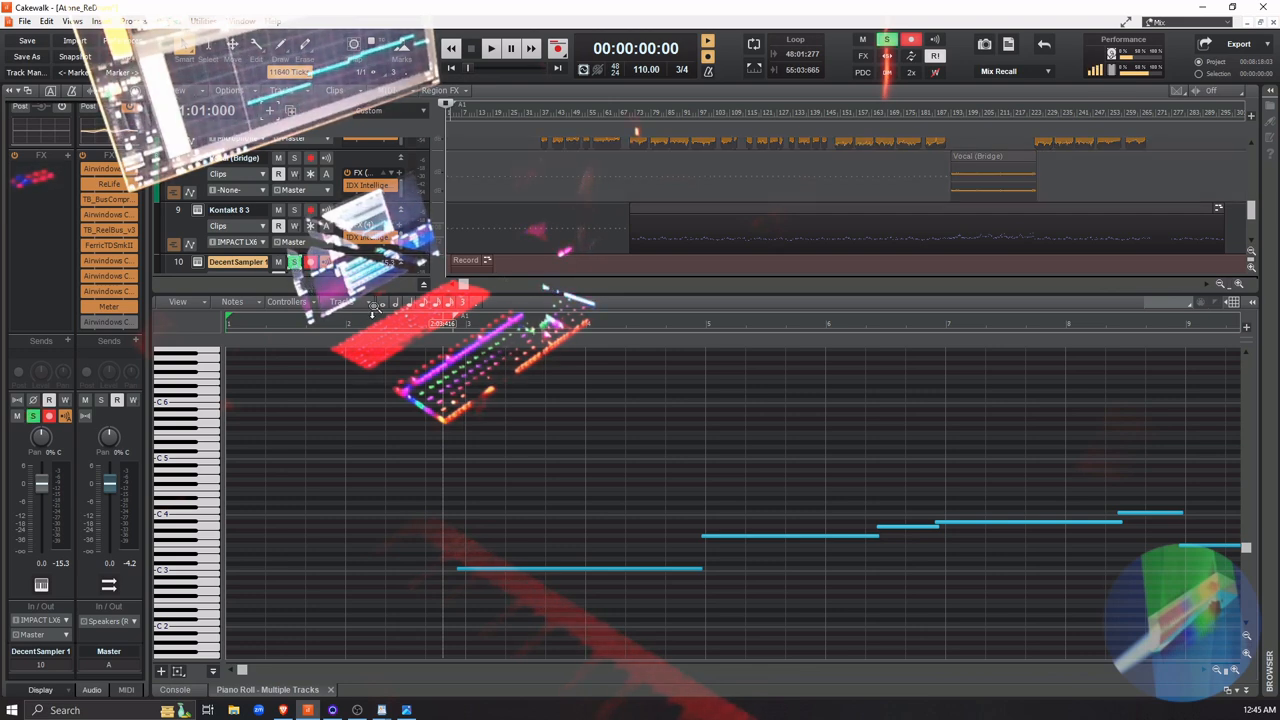
key(space)
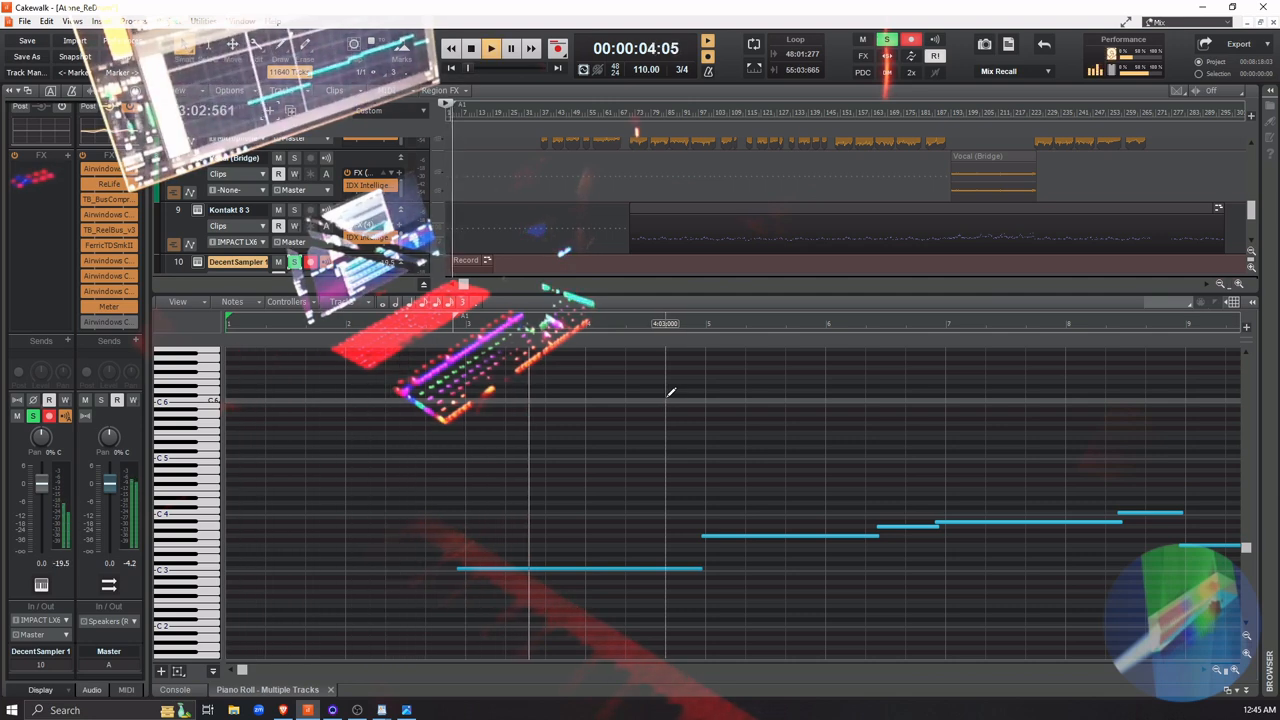
key(space)
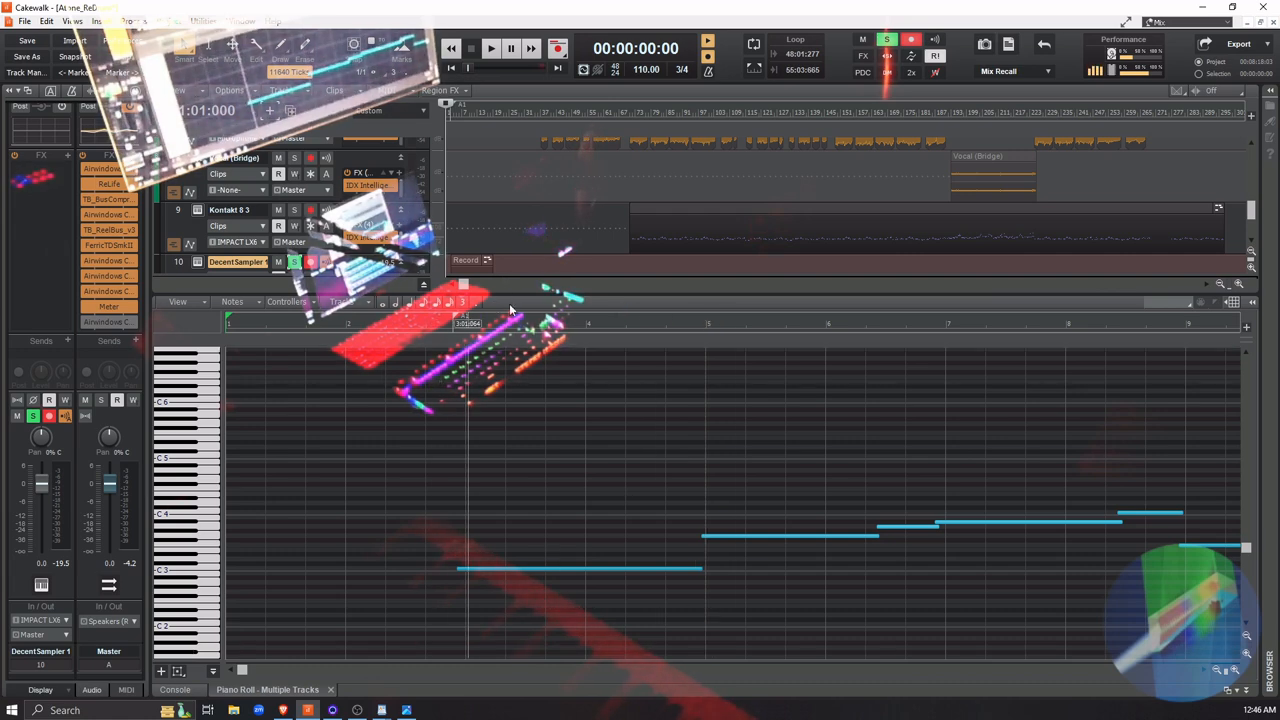
click(368, 672)
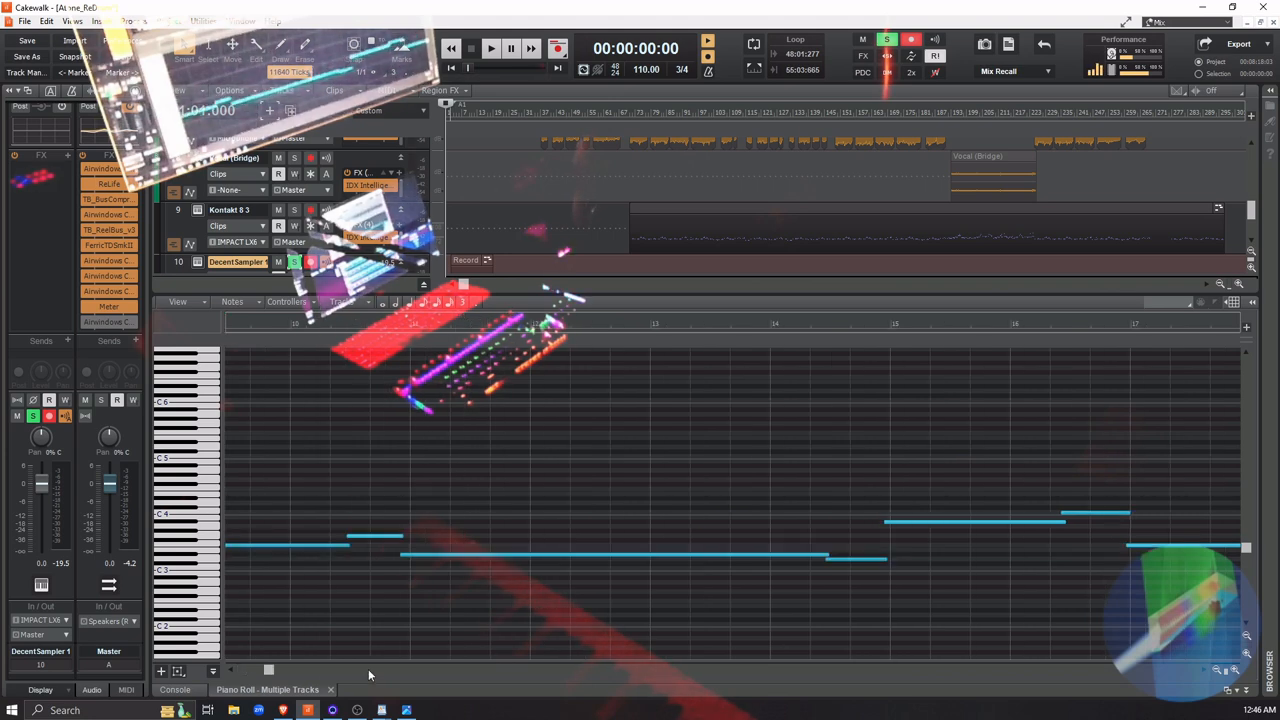
click(270, 672)
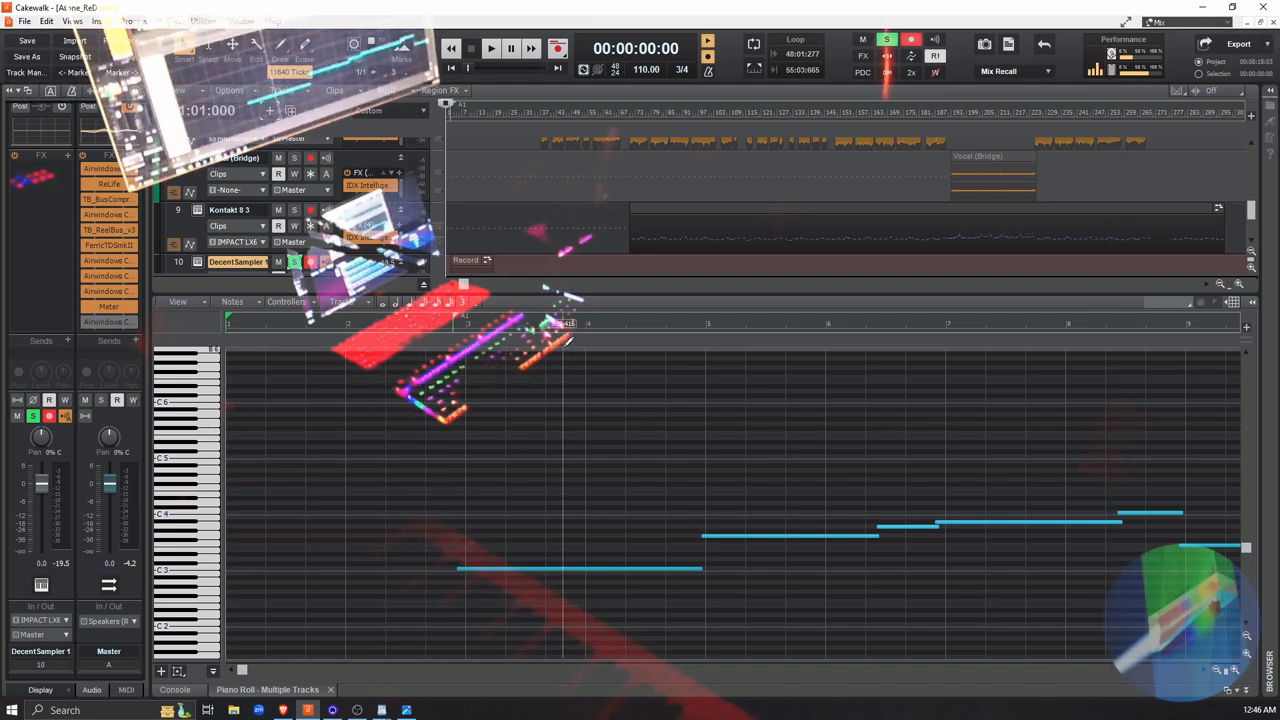
key(c)
key(v)
key(b)
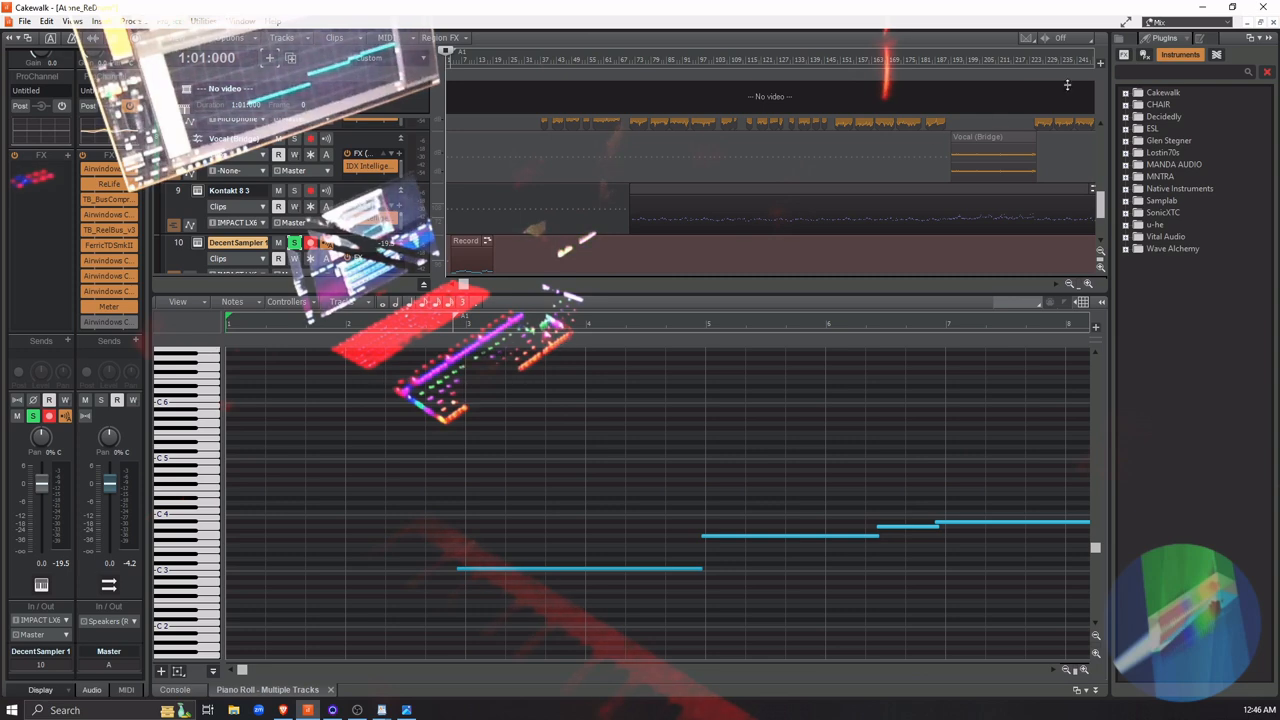
click(1270, 38)
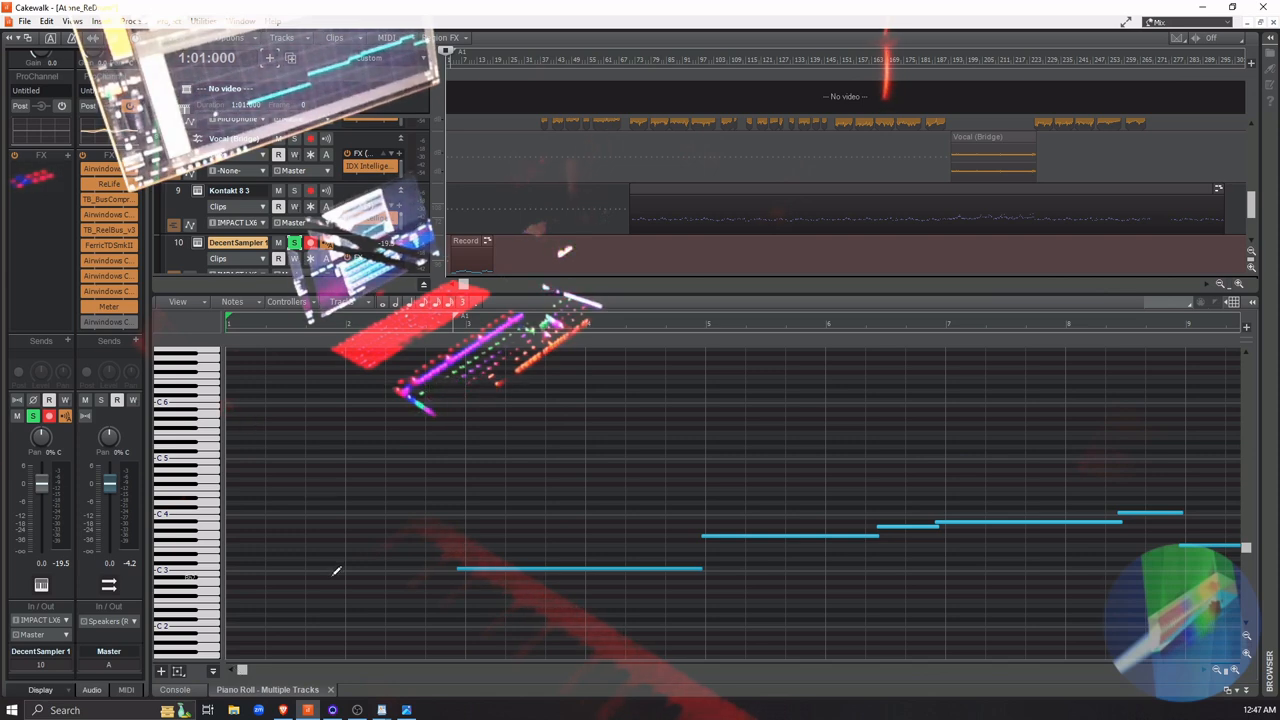
click(328, 319)
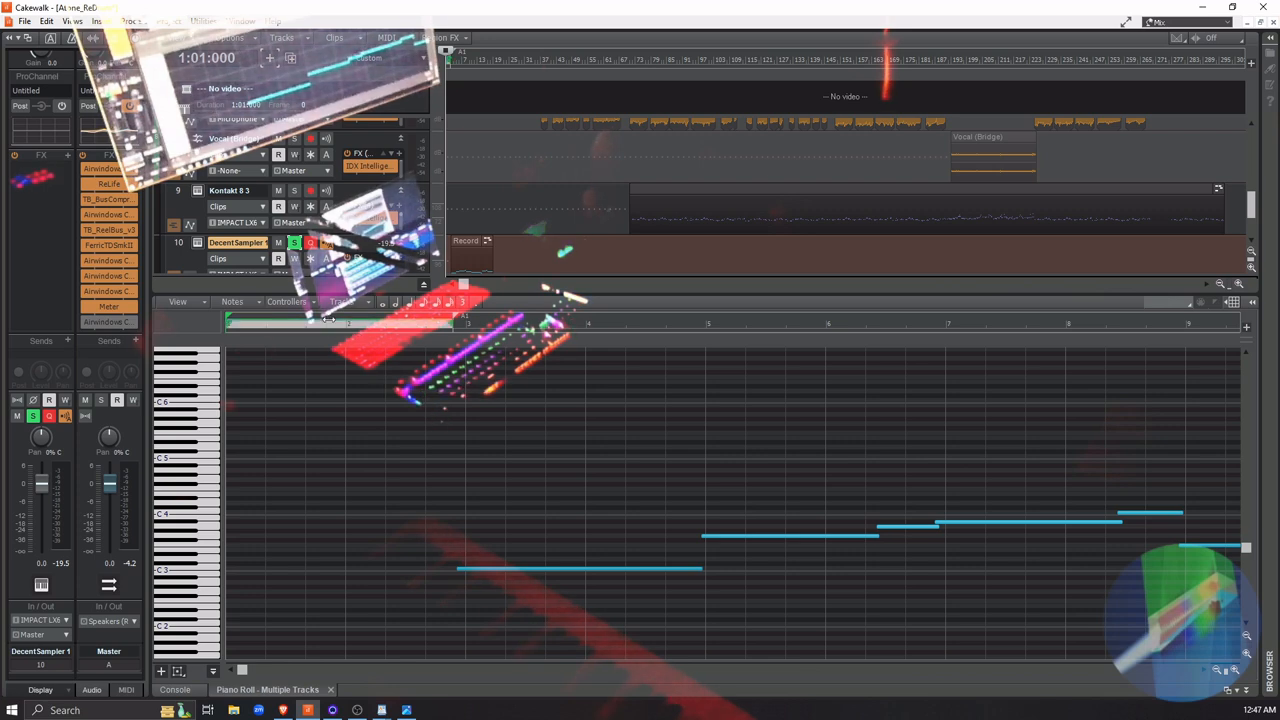
click(526, 331)
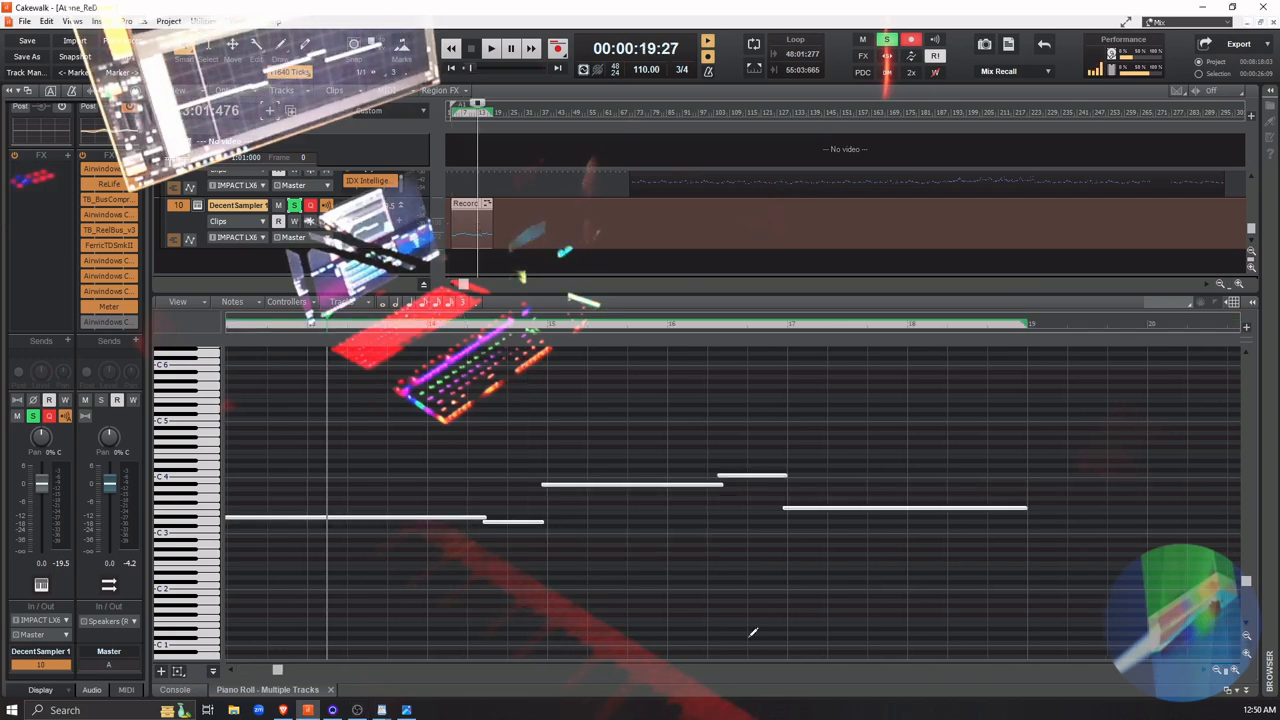
Quantize the MIDI event start times of the whole DecentSampler 1 clip to a 1/4 resolution
drag(278, 670, 248, 670)
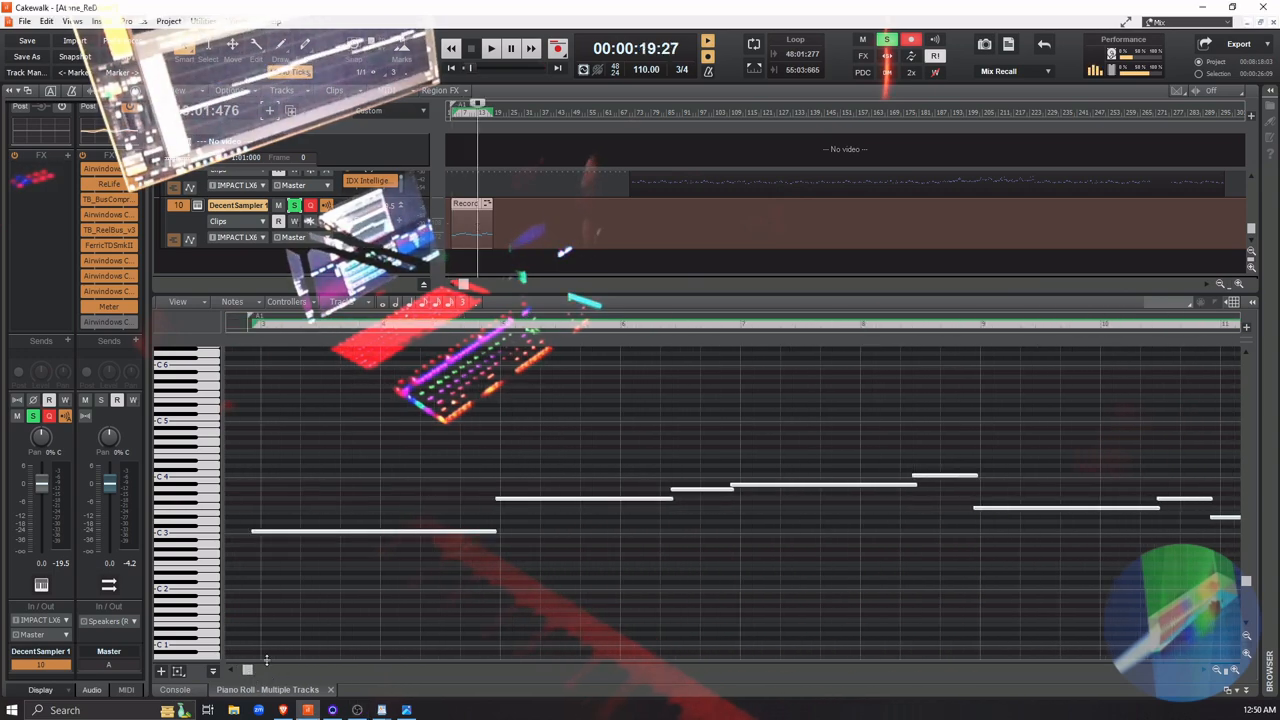
click(548, 222)
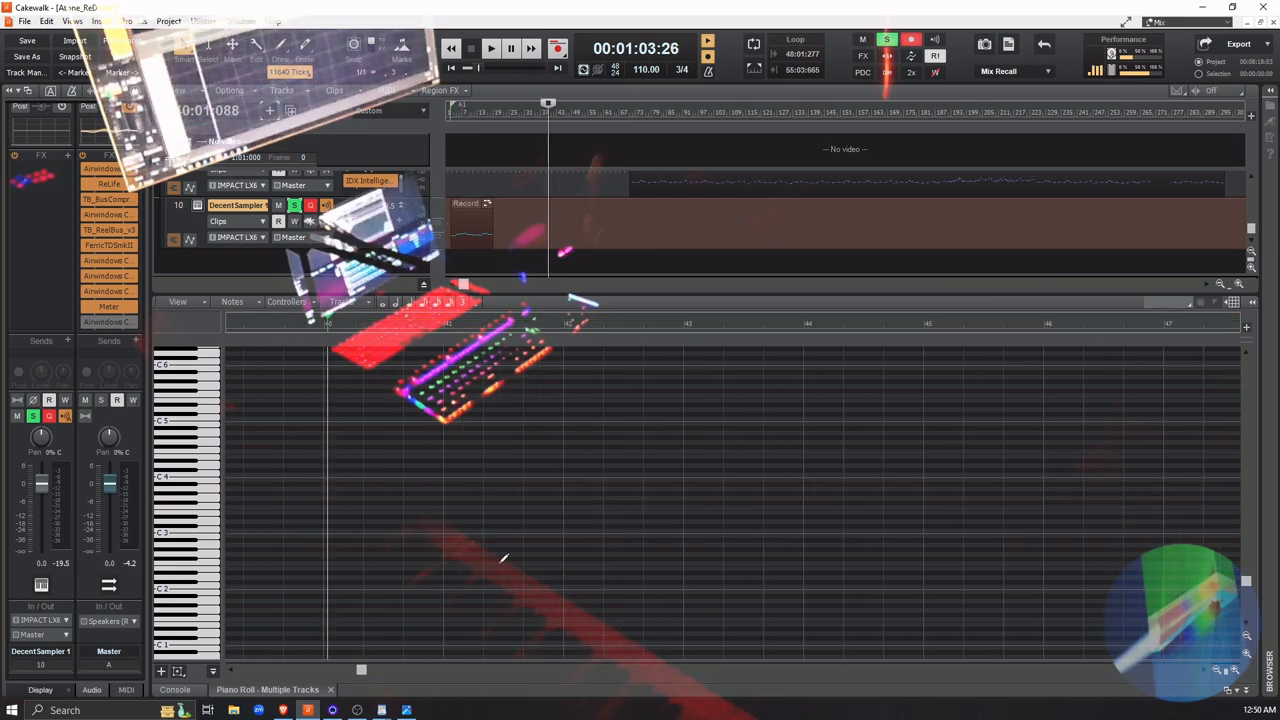
drag(357, 674, 248, 671)
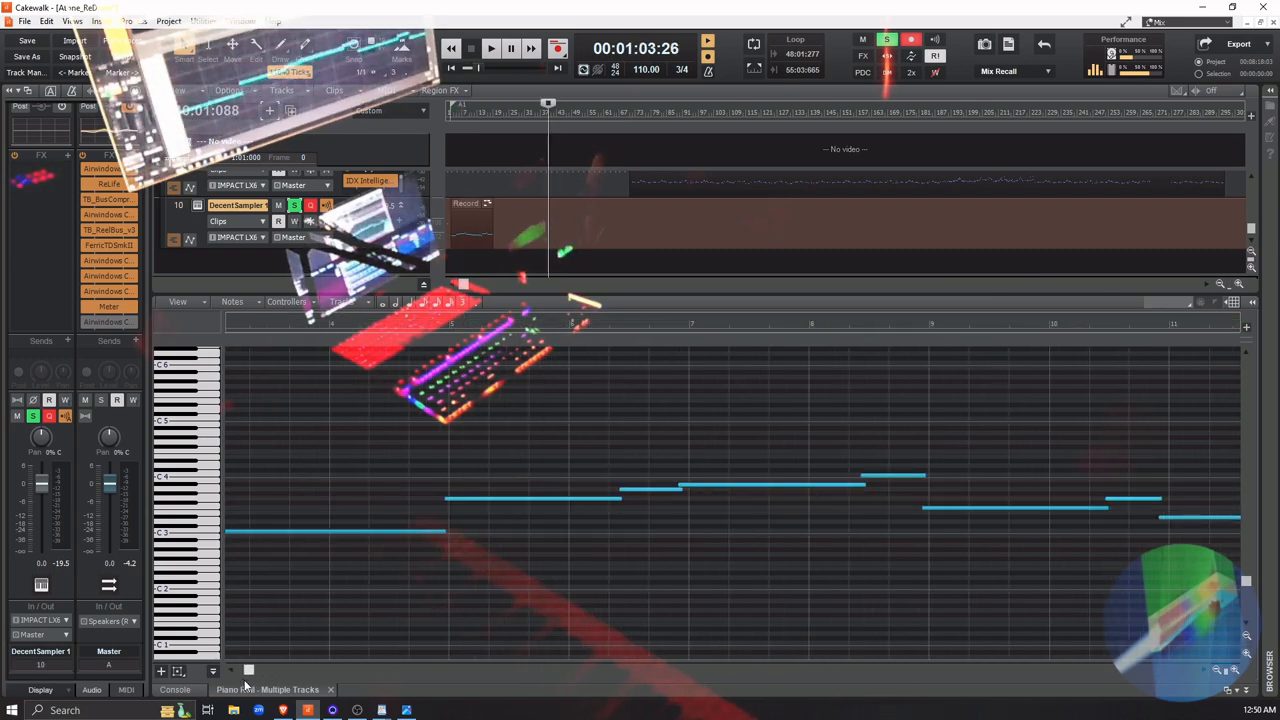
click(1218, 674)
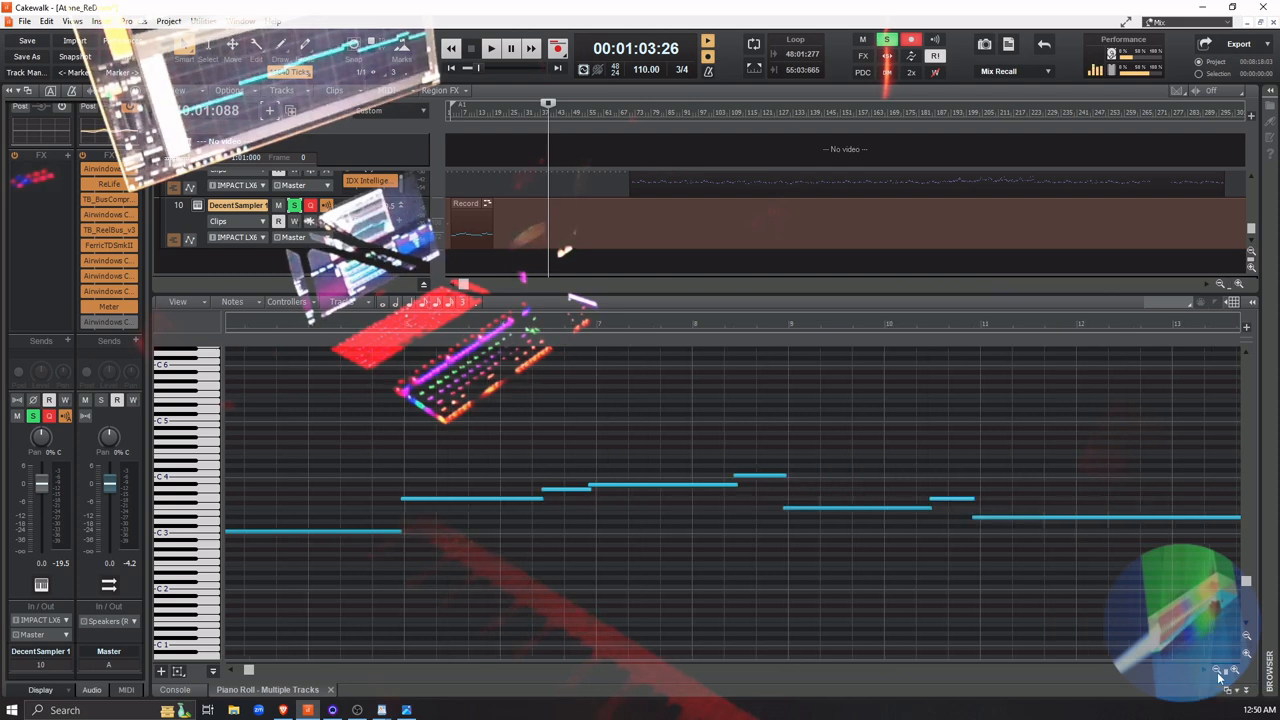
click(1218, 674)
click(1218, 674)
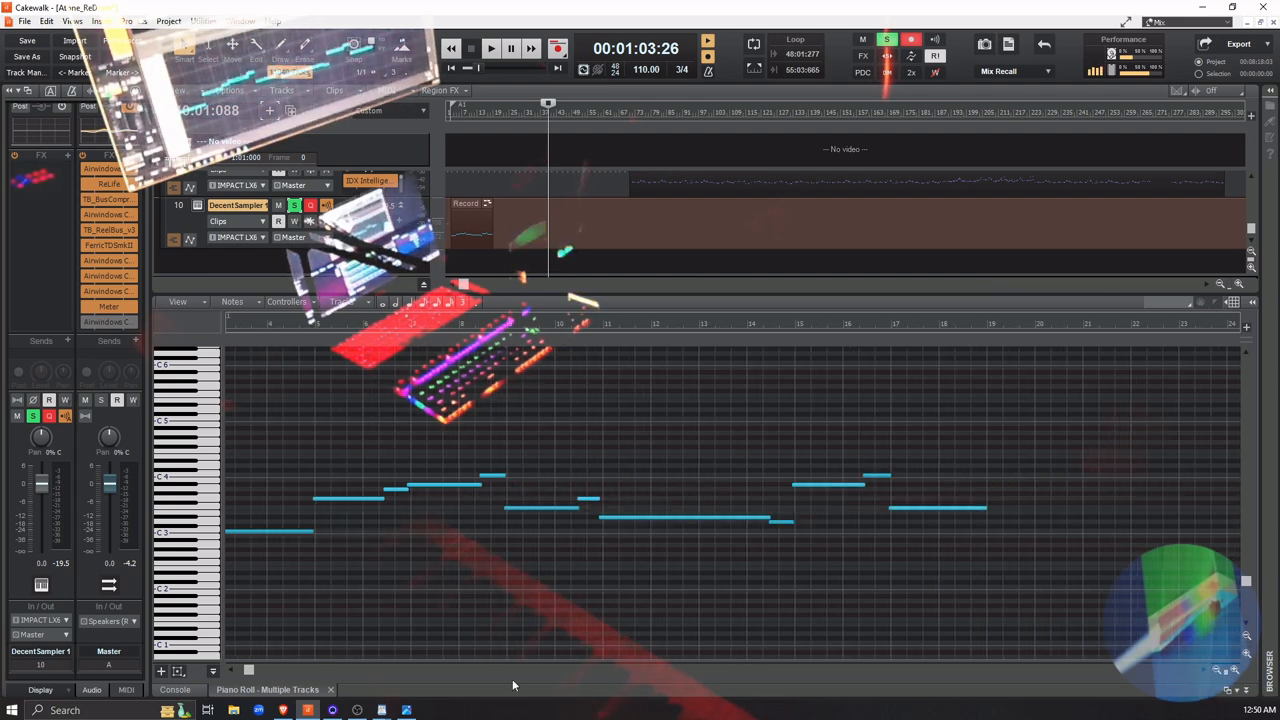
drag(249, 672, 238, 673)
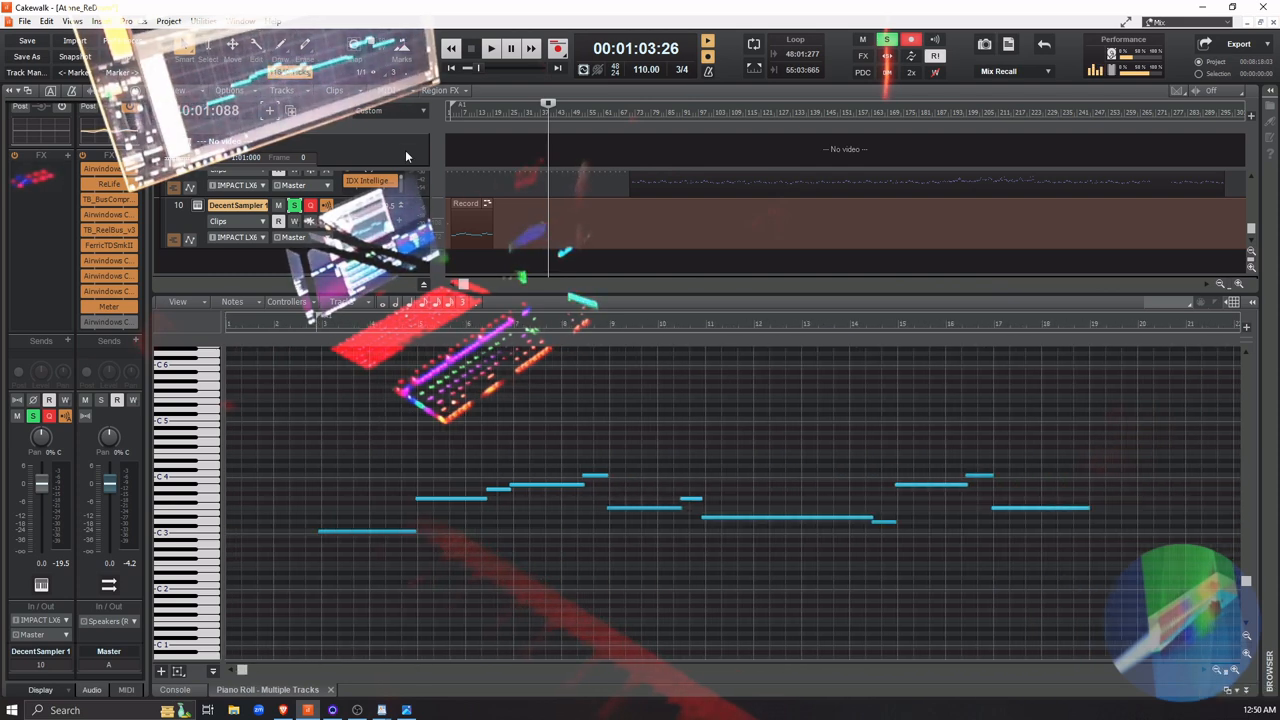
click(462, 203)
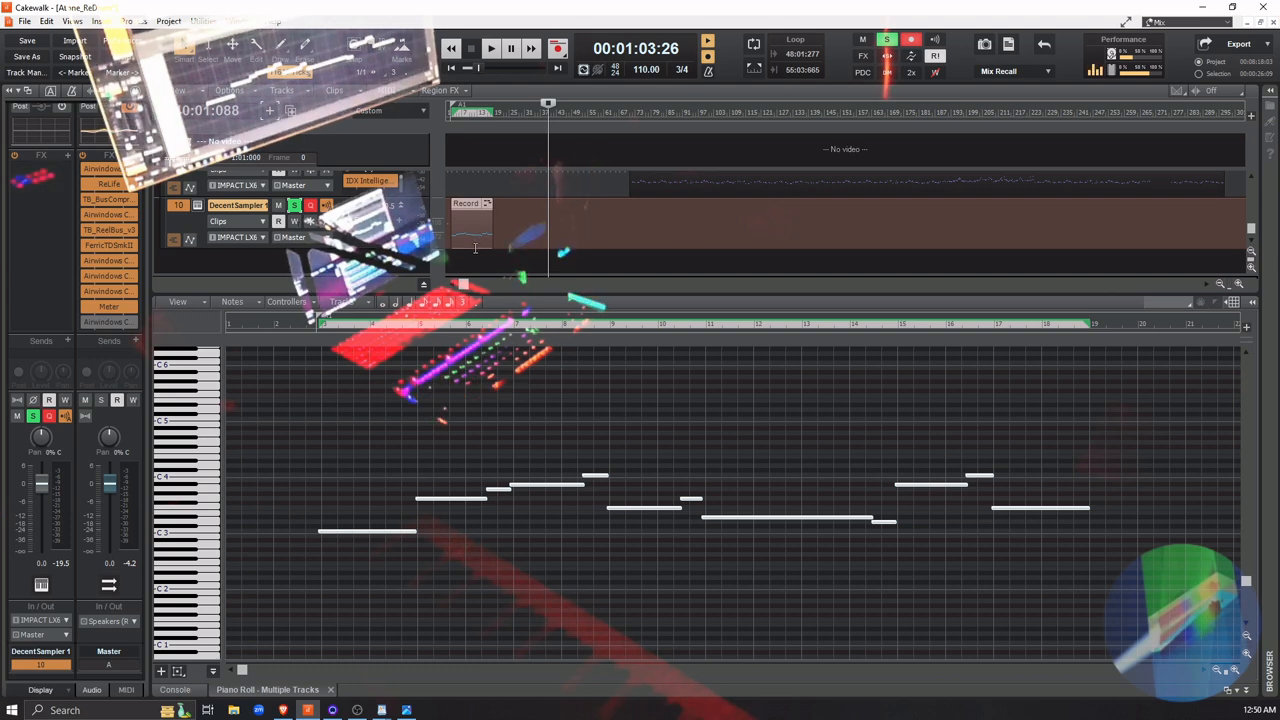
key(q)
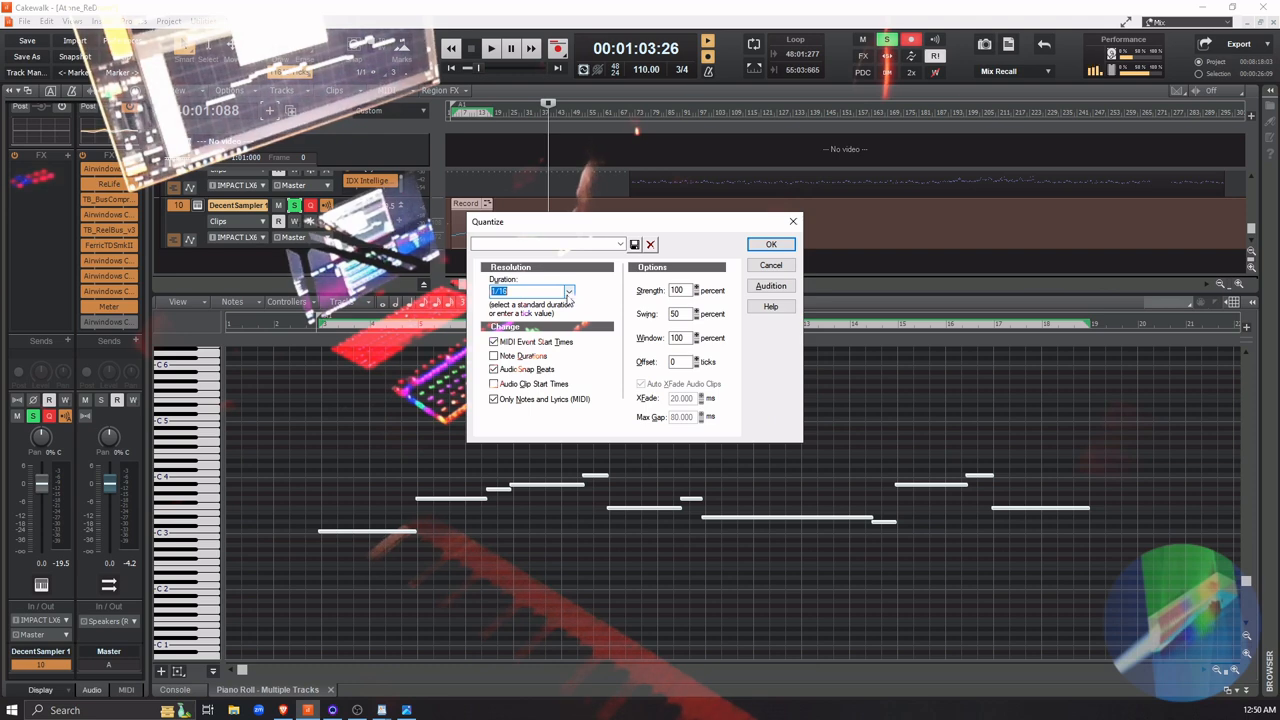
click(569, 293)
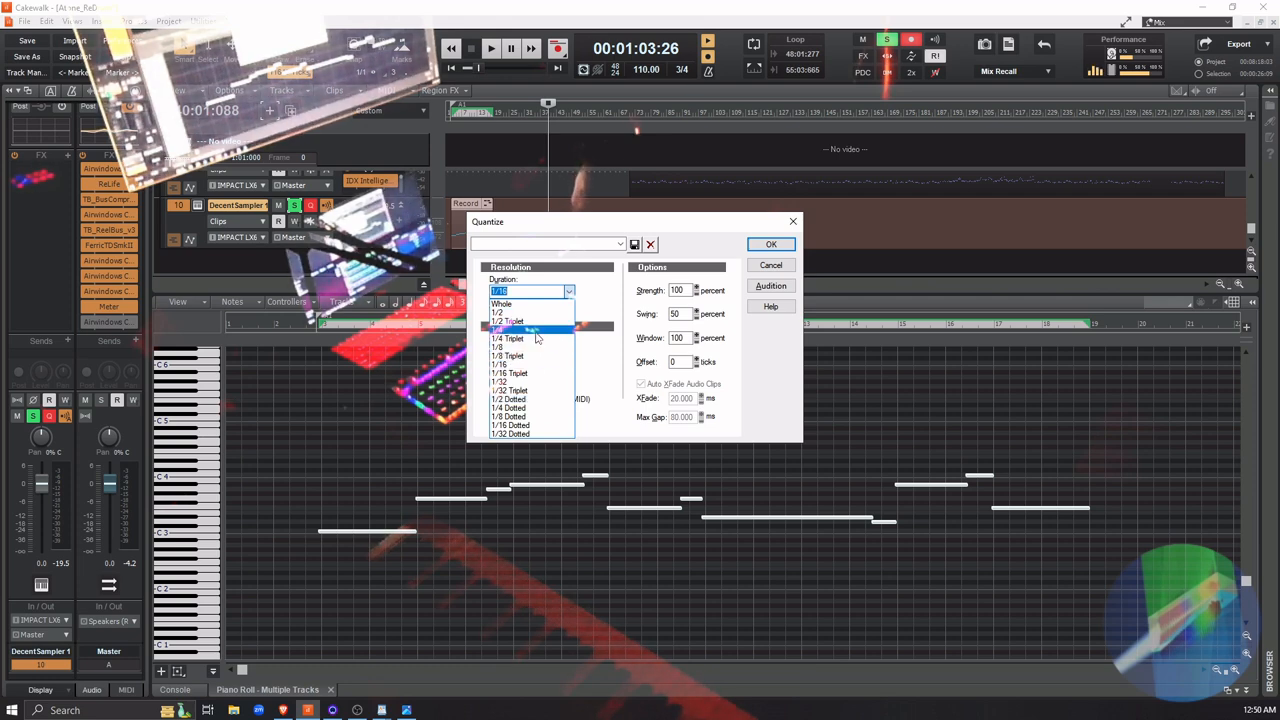
click(537, 330)
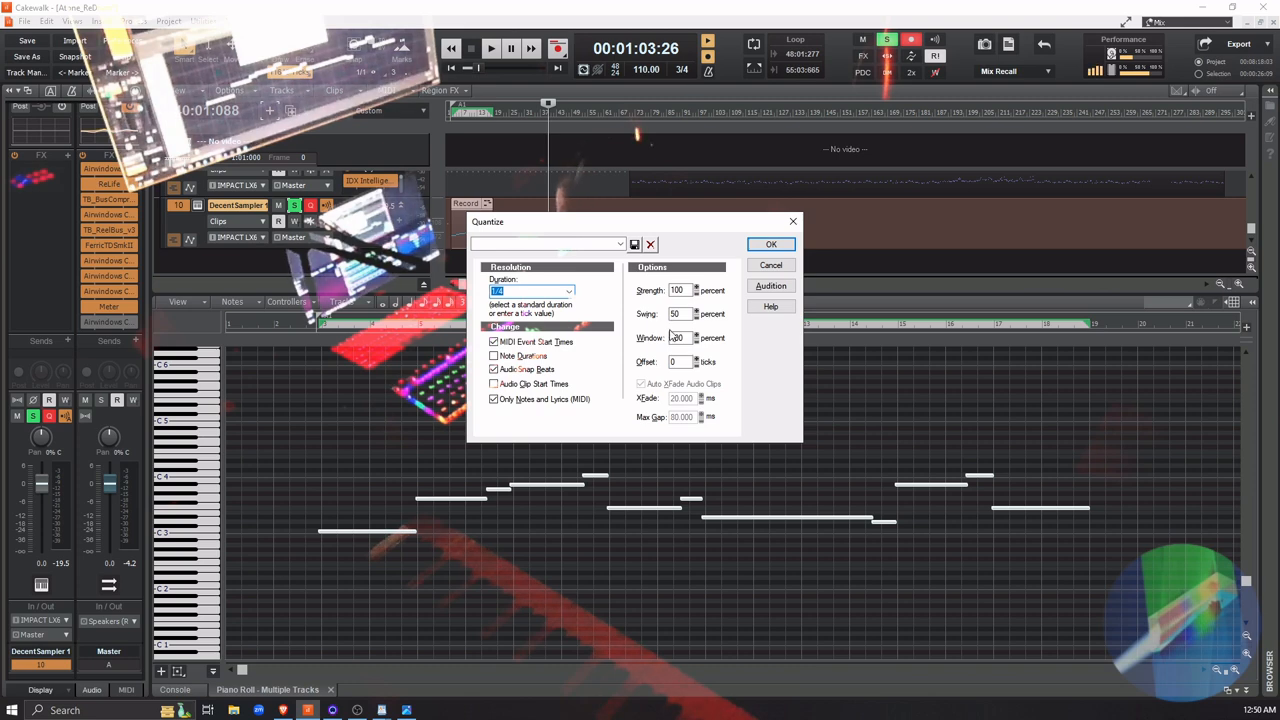
click(770, 245)
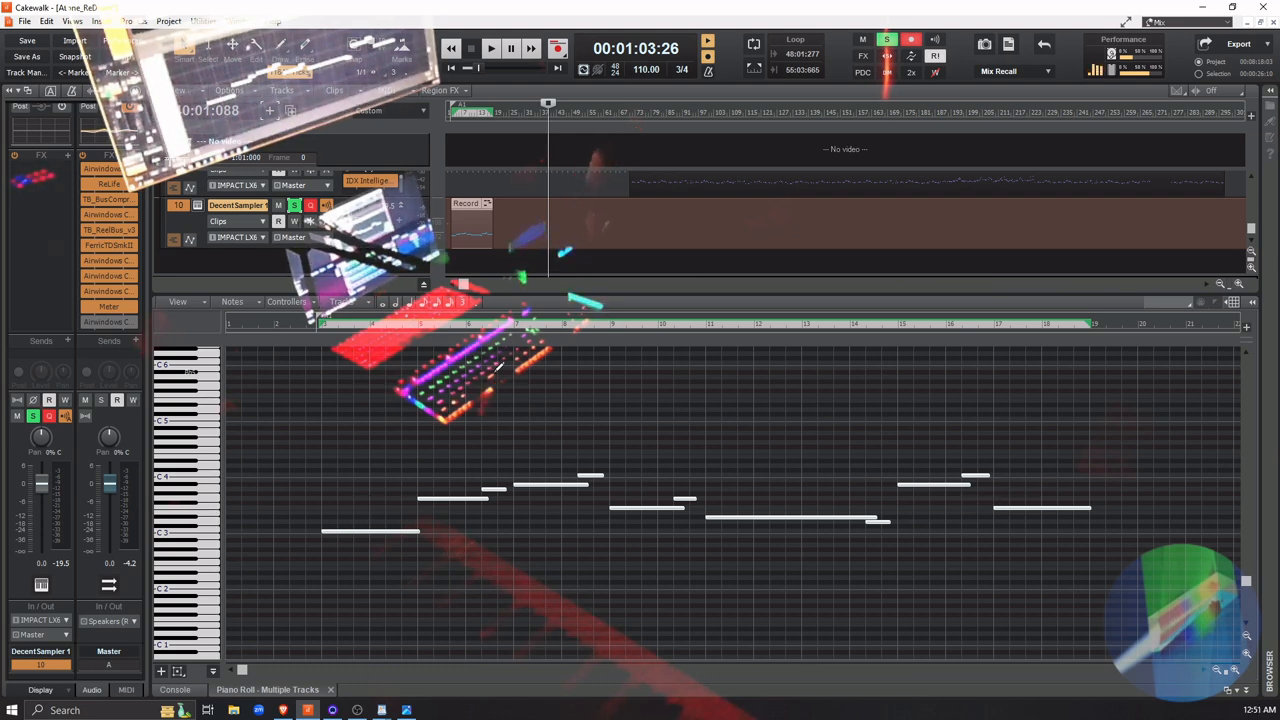
Place the playhead just before the first note and play the quantized DecentSampler 1 take
click(450, 262)
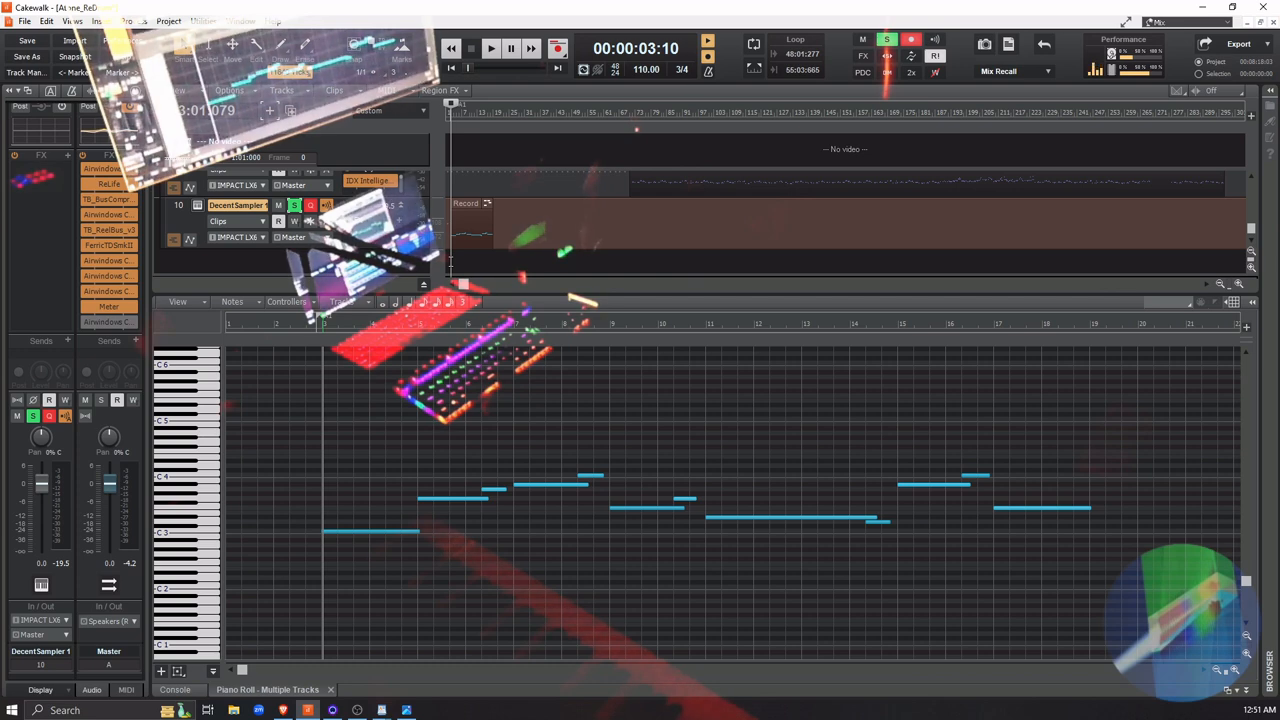
click(447, 258)
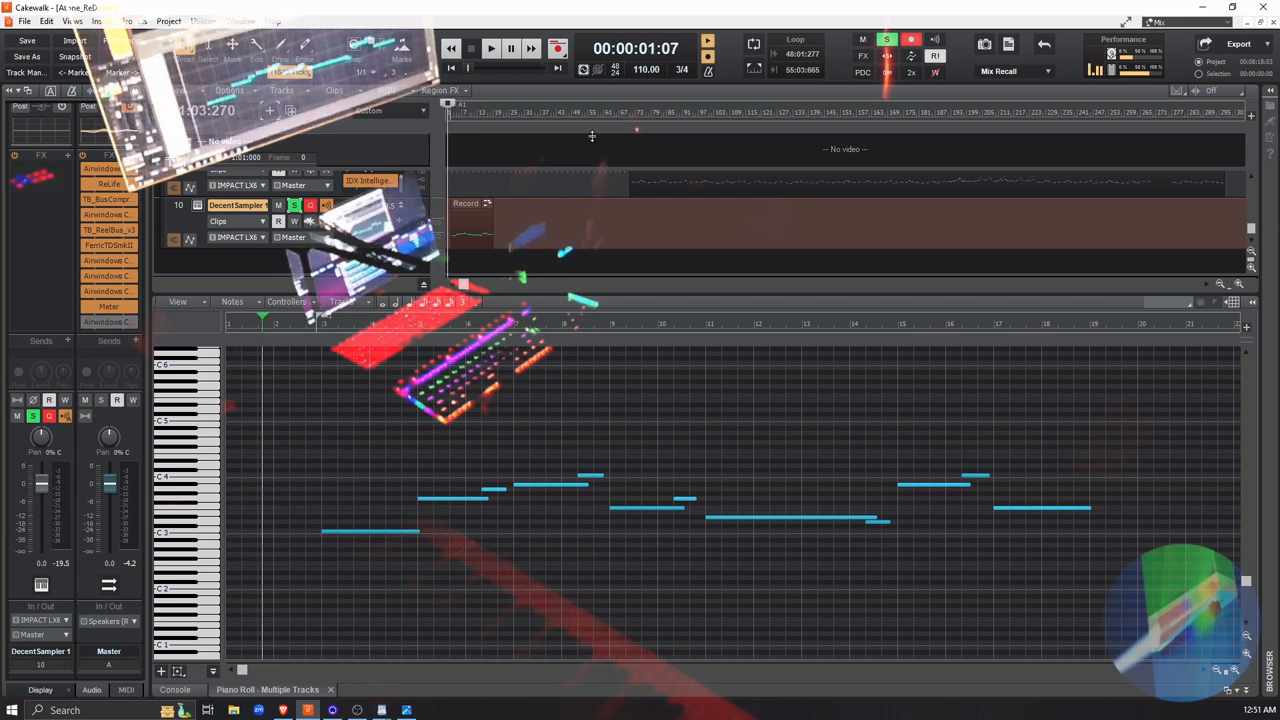
key(space)
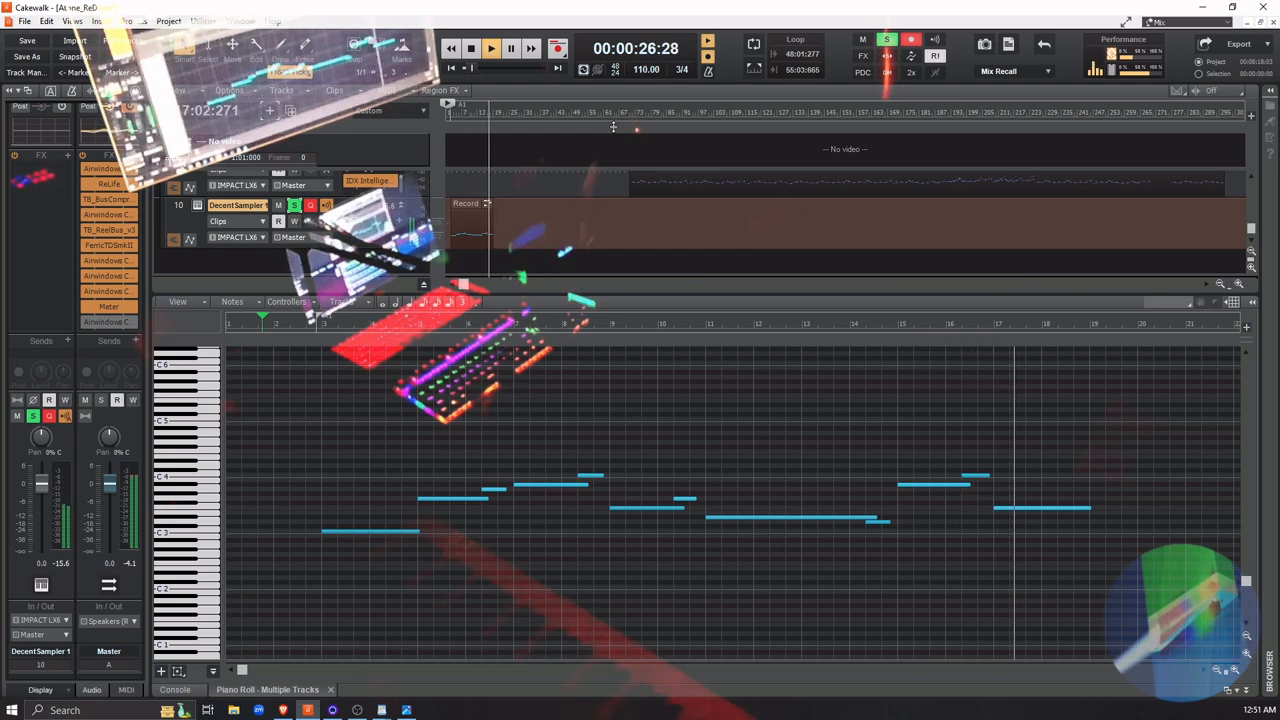
key(space)
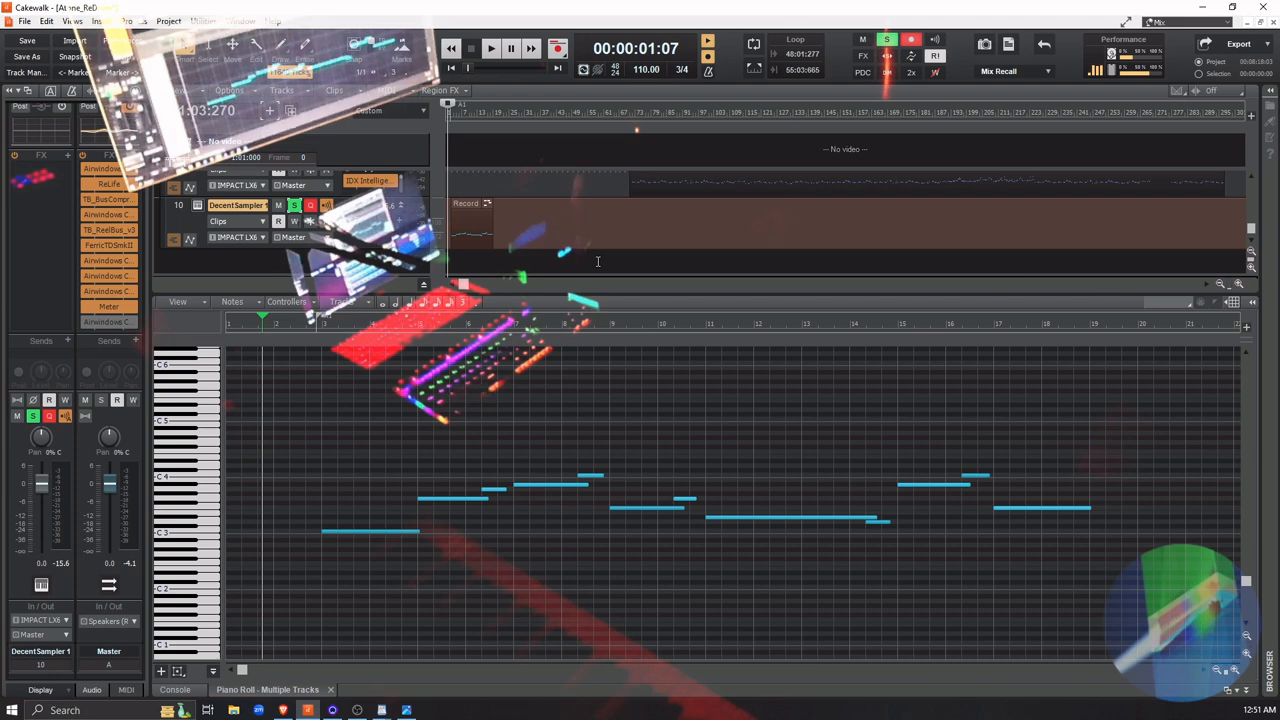
Quantize the start times of all notes in the DecentSampler 1 clip and select the second note in the opening measures
key(ctrl+a)
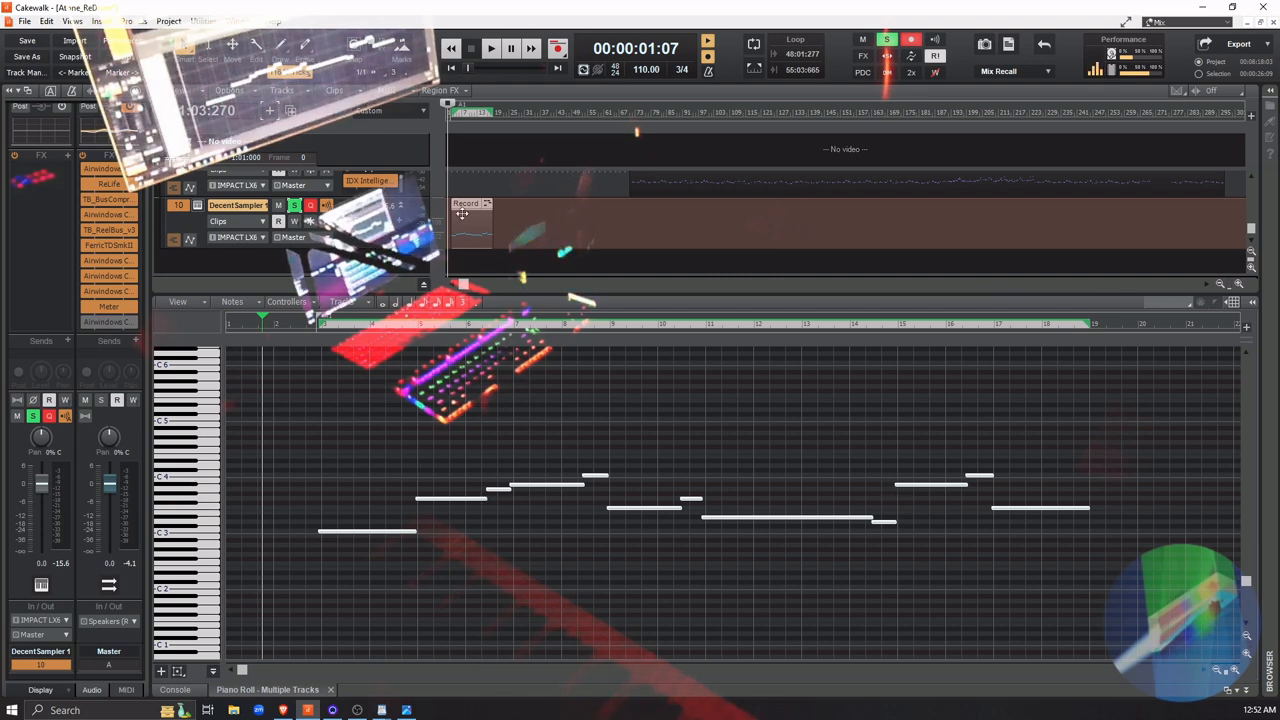
click(532, 235)
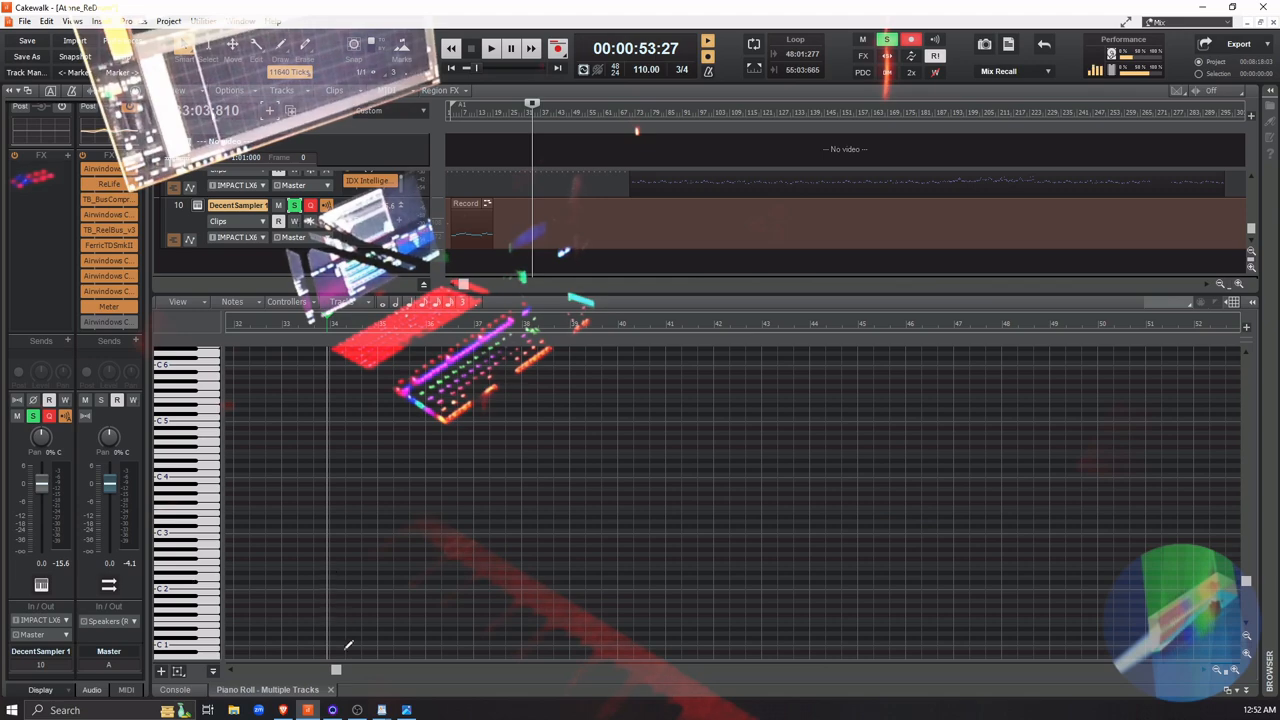
drag(338, 676, 241, 678)
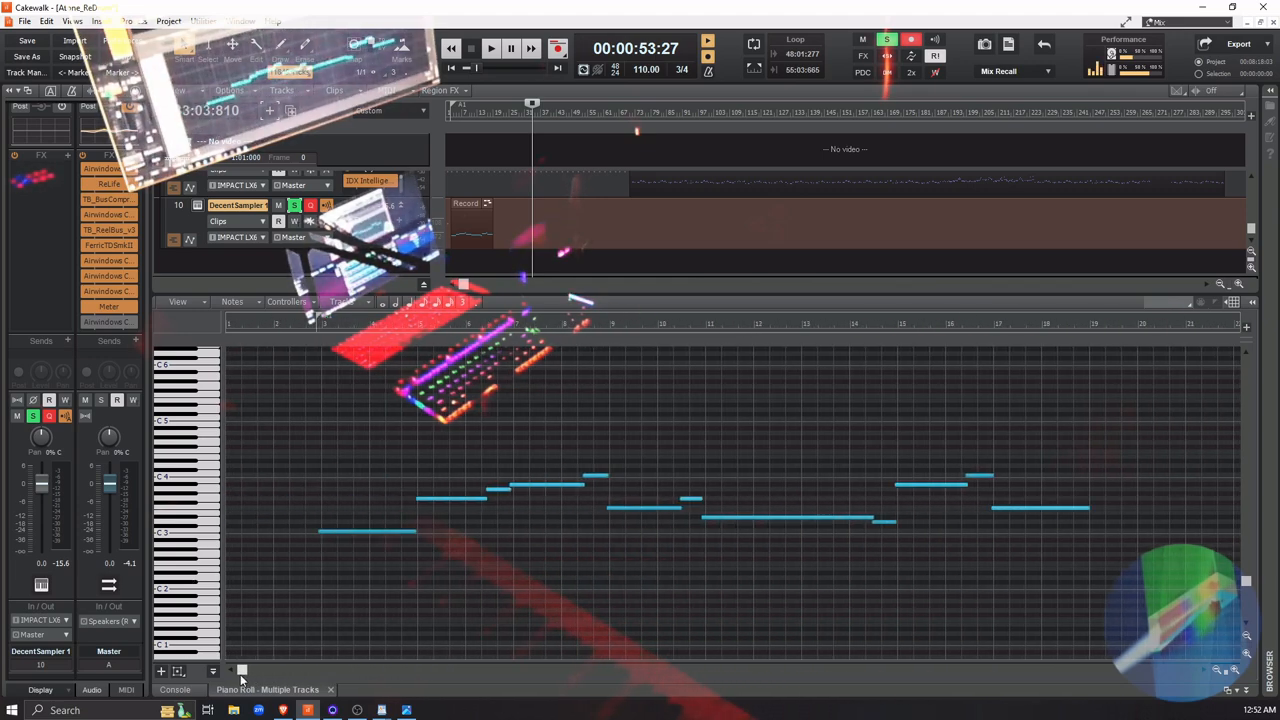
click(442, 499)
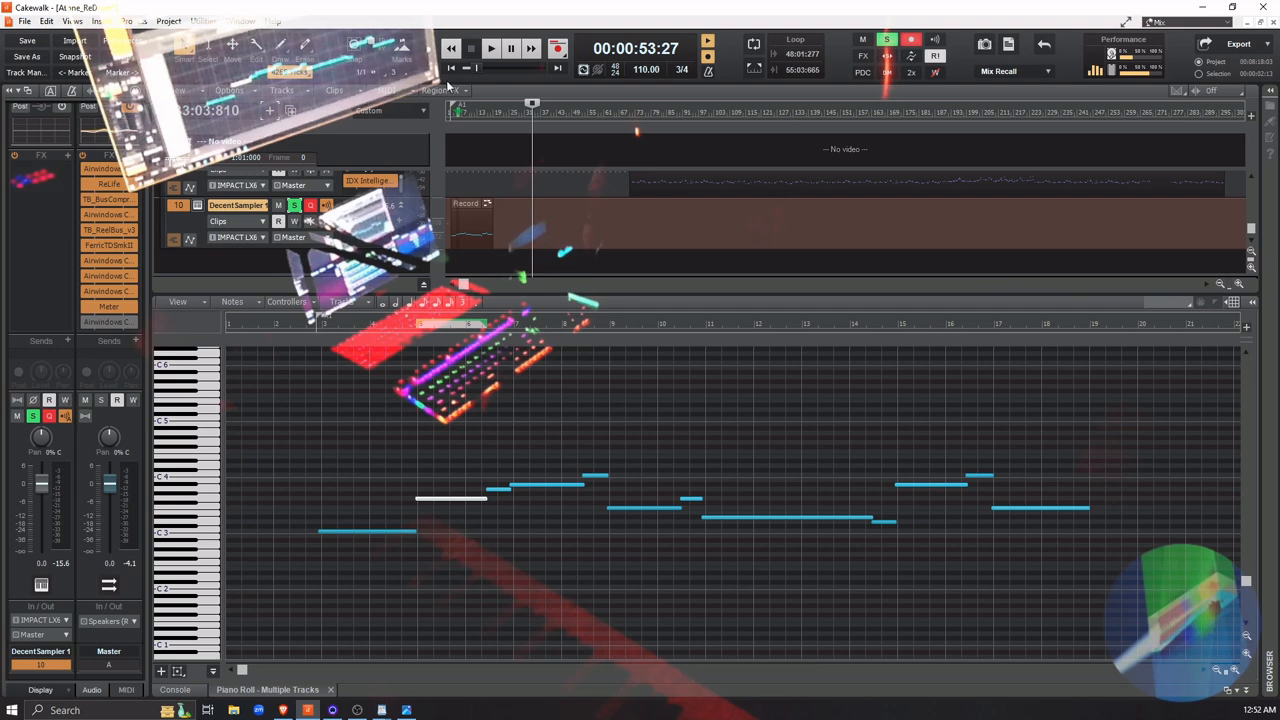
Play the quantized DecentSampler 1 part solo from the start of the project
click(451, 70)
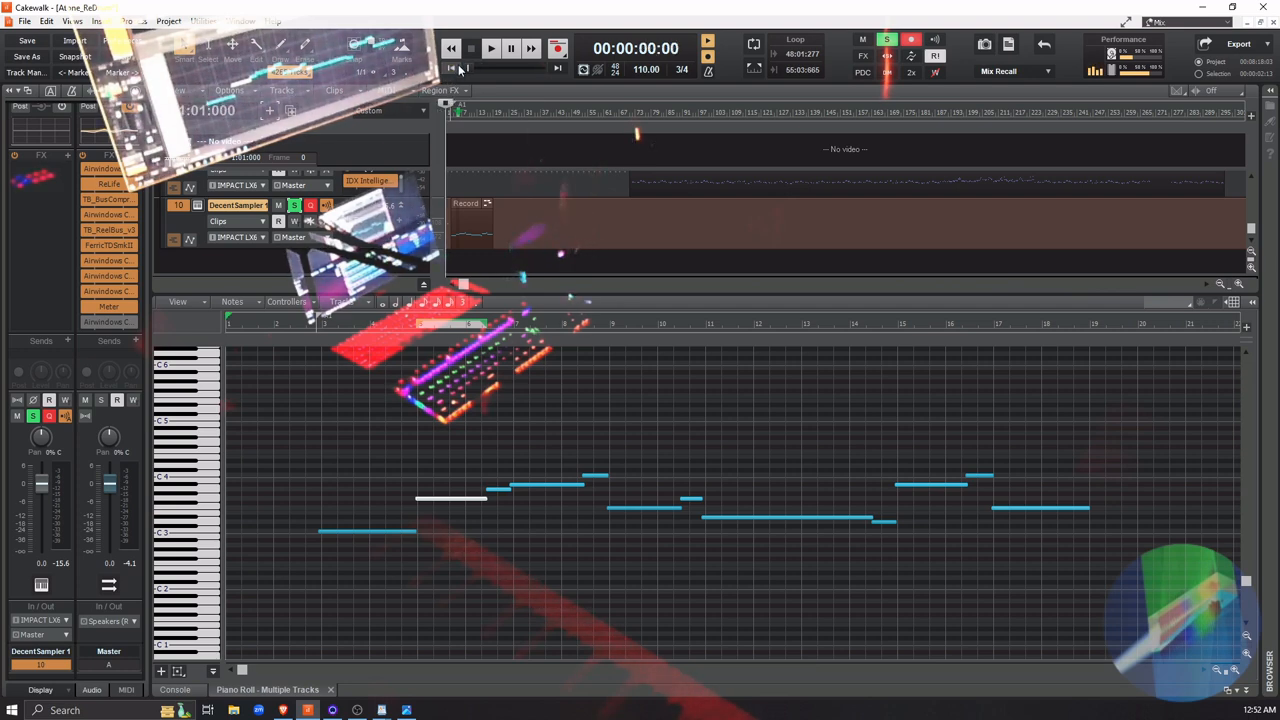
key(space)
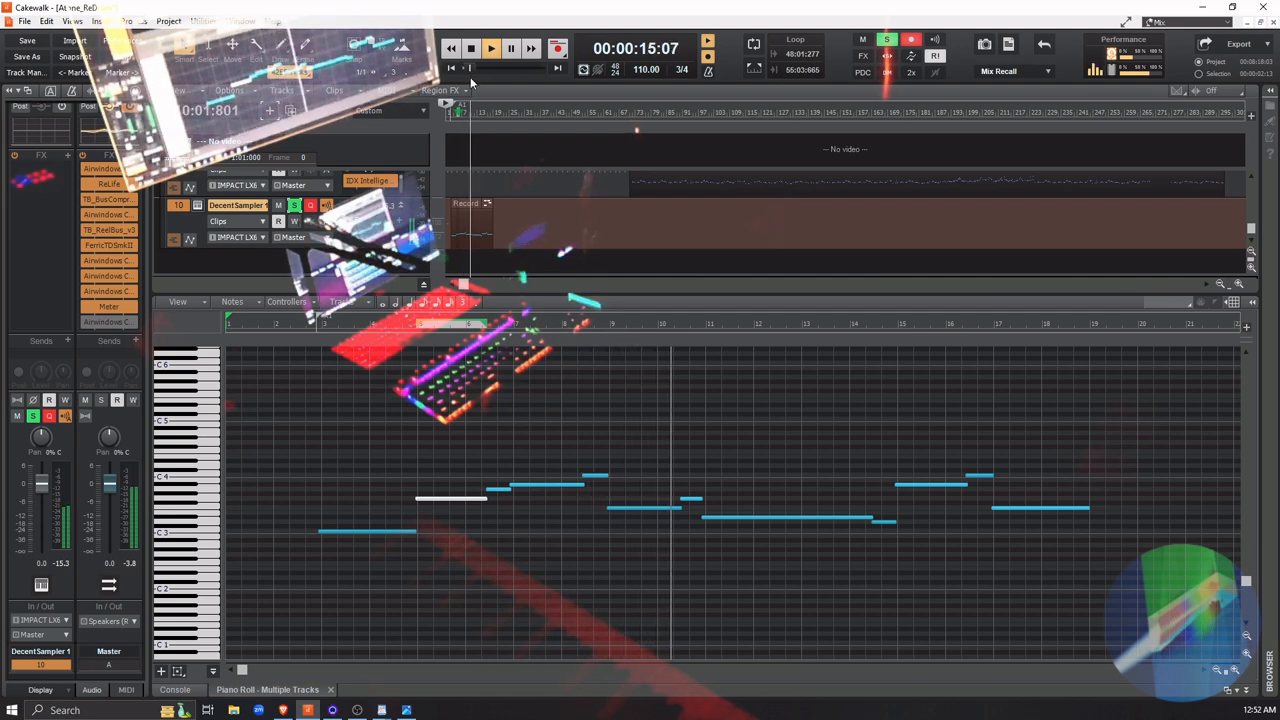
key(space)
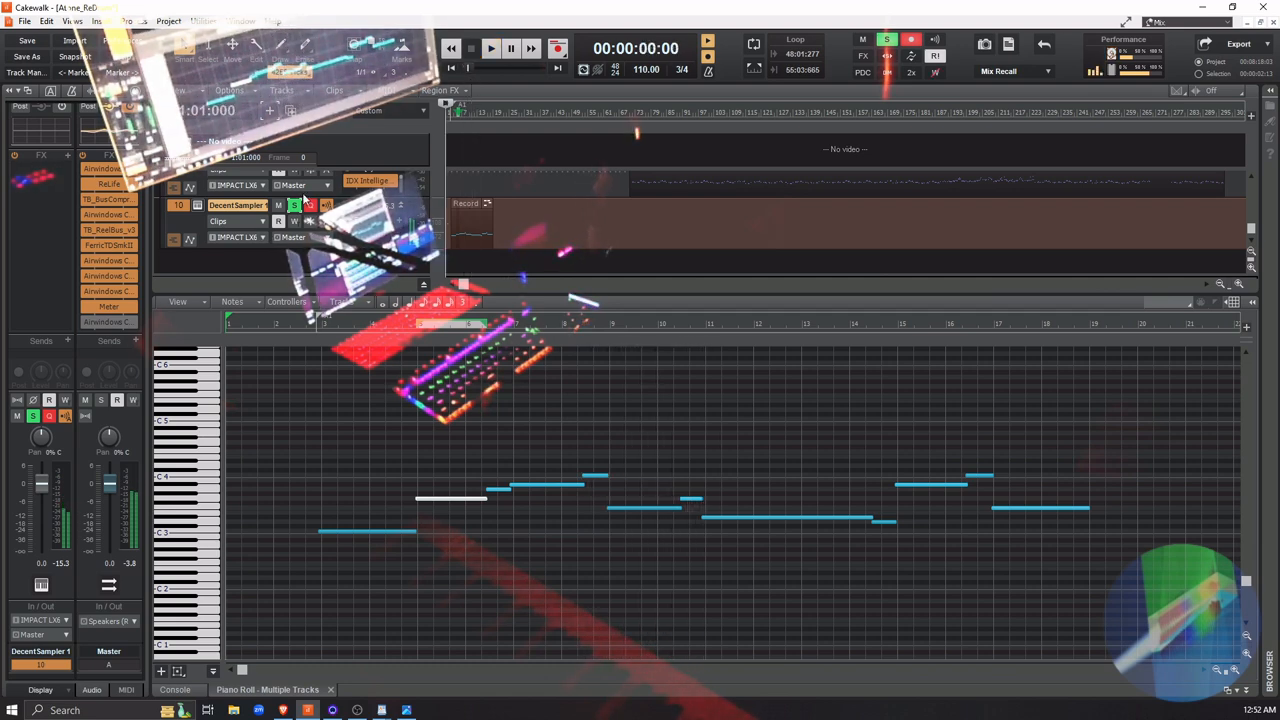
Unsolo the DecentSampler 1 track and play it with the other tracks, muting and unmuting it to compare
click(294, 205)
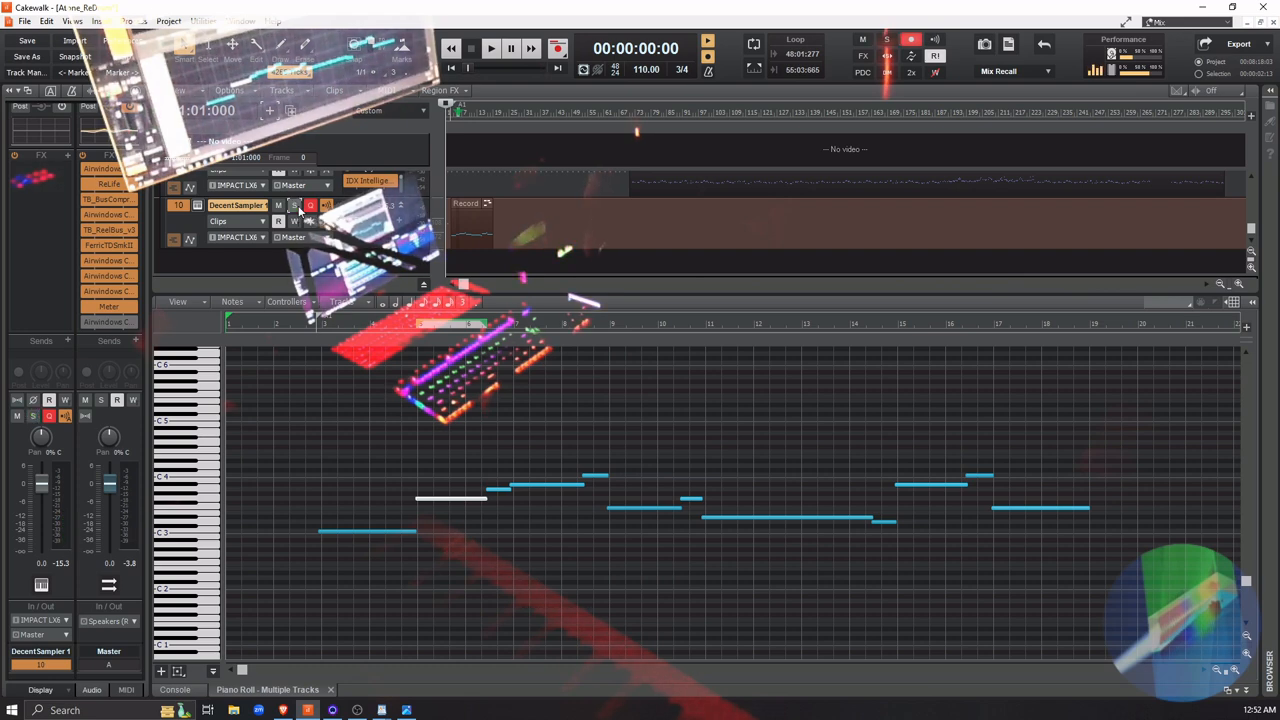
key(space)
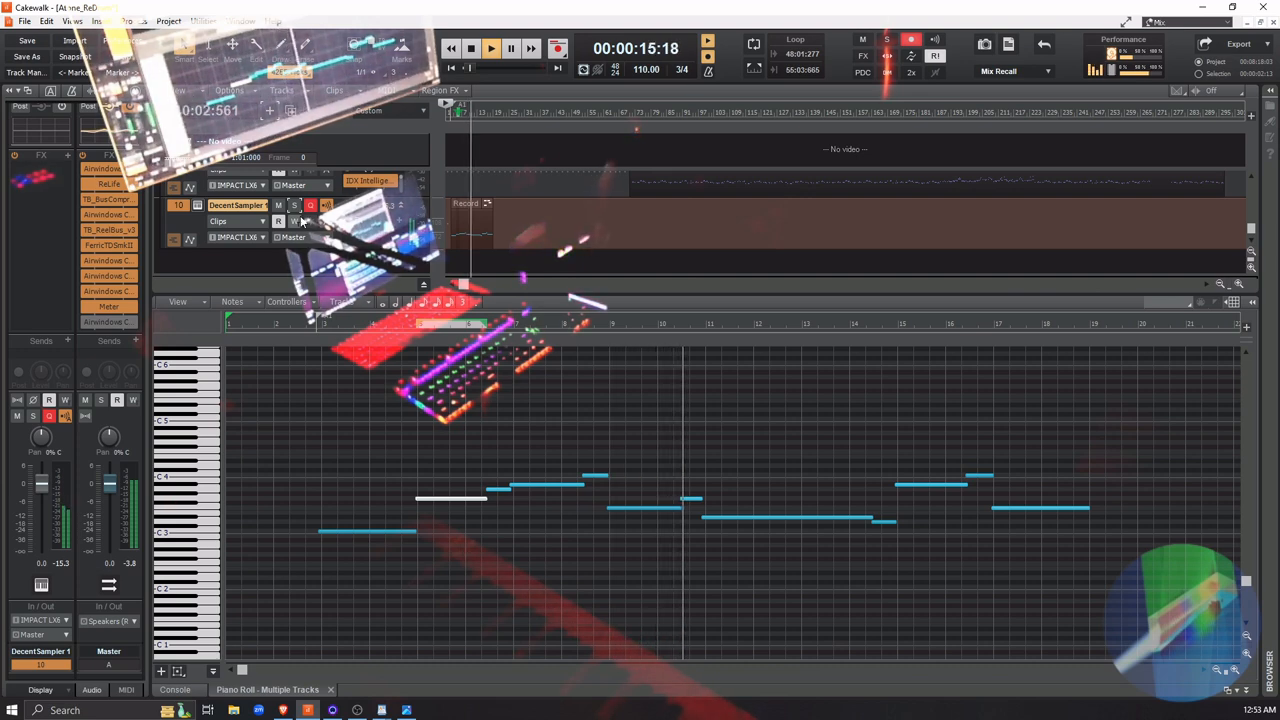
click(278, 205)
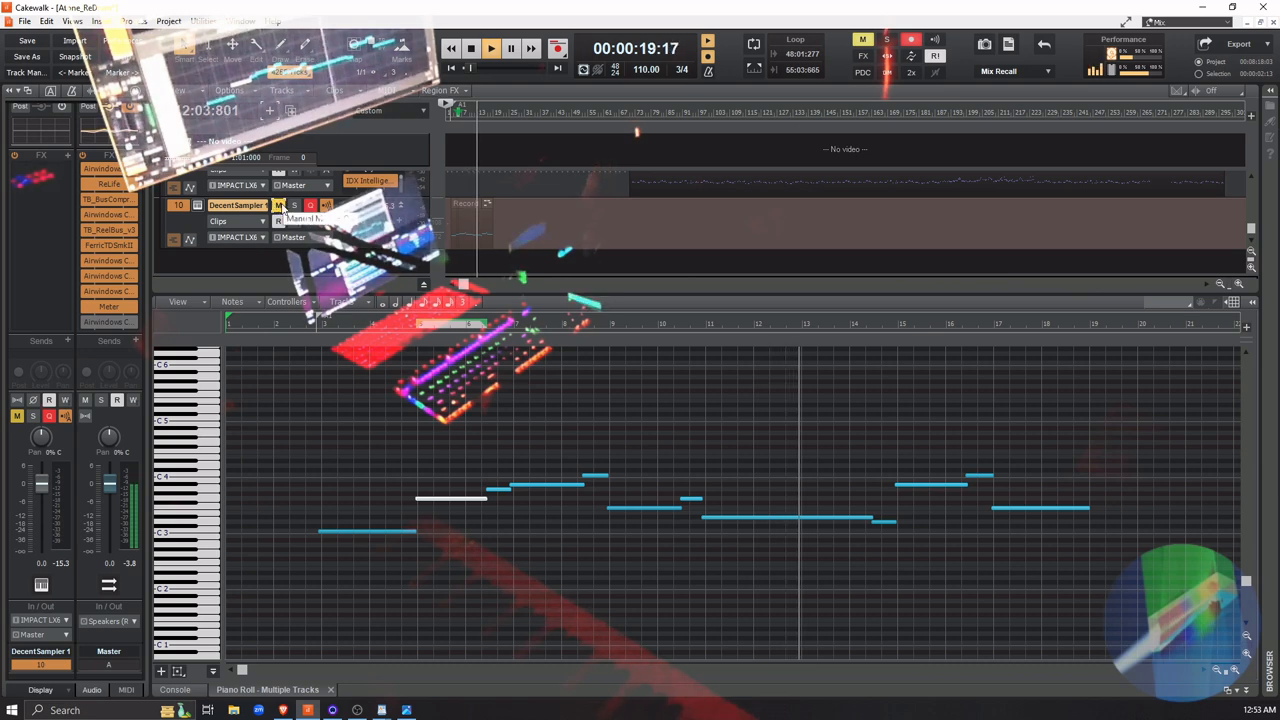
click(279, 205)
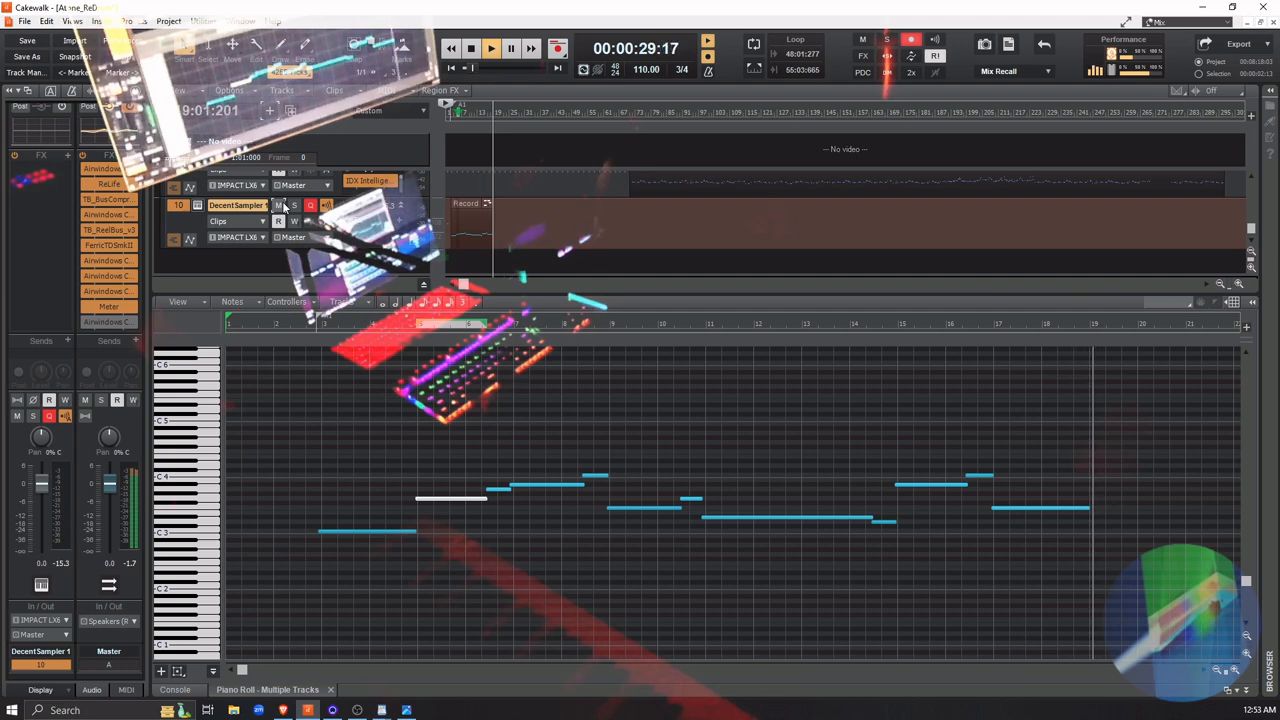
Turn off the metronome during playback and replay the opening notes from the start of the project
key(space)
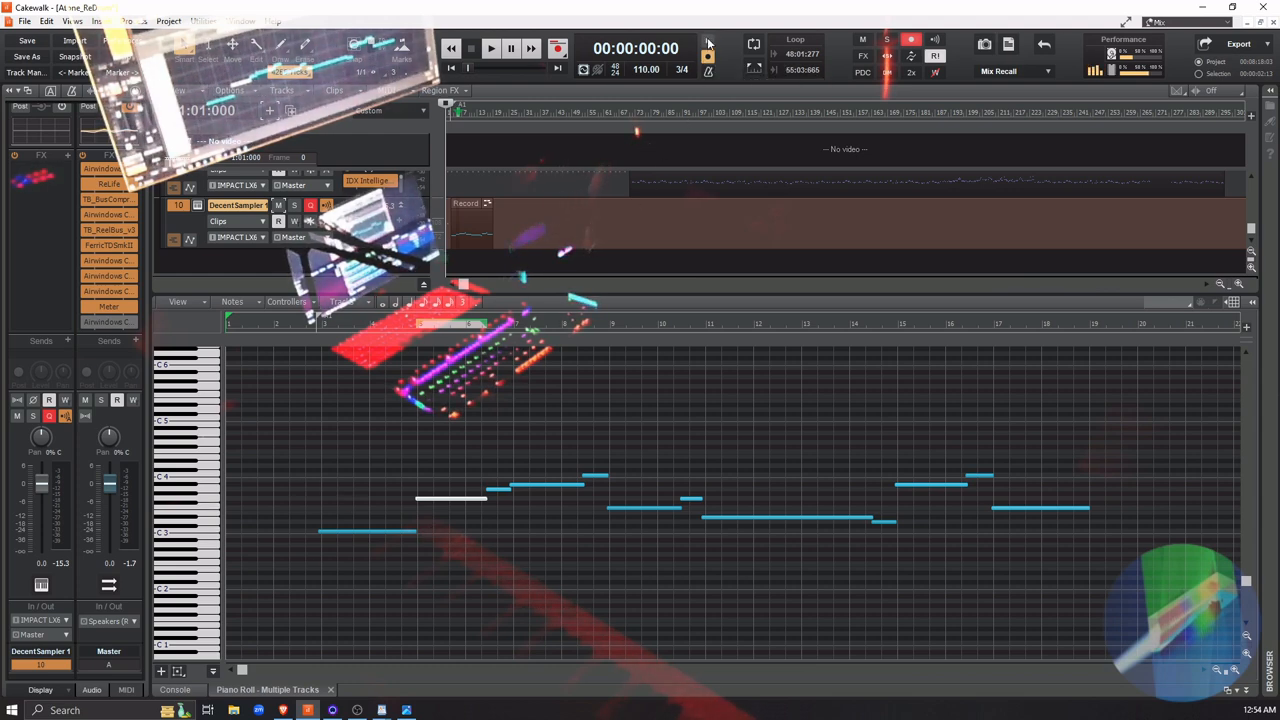
key(space)
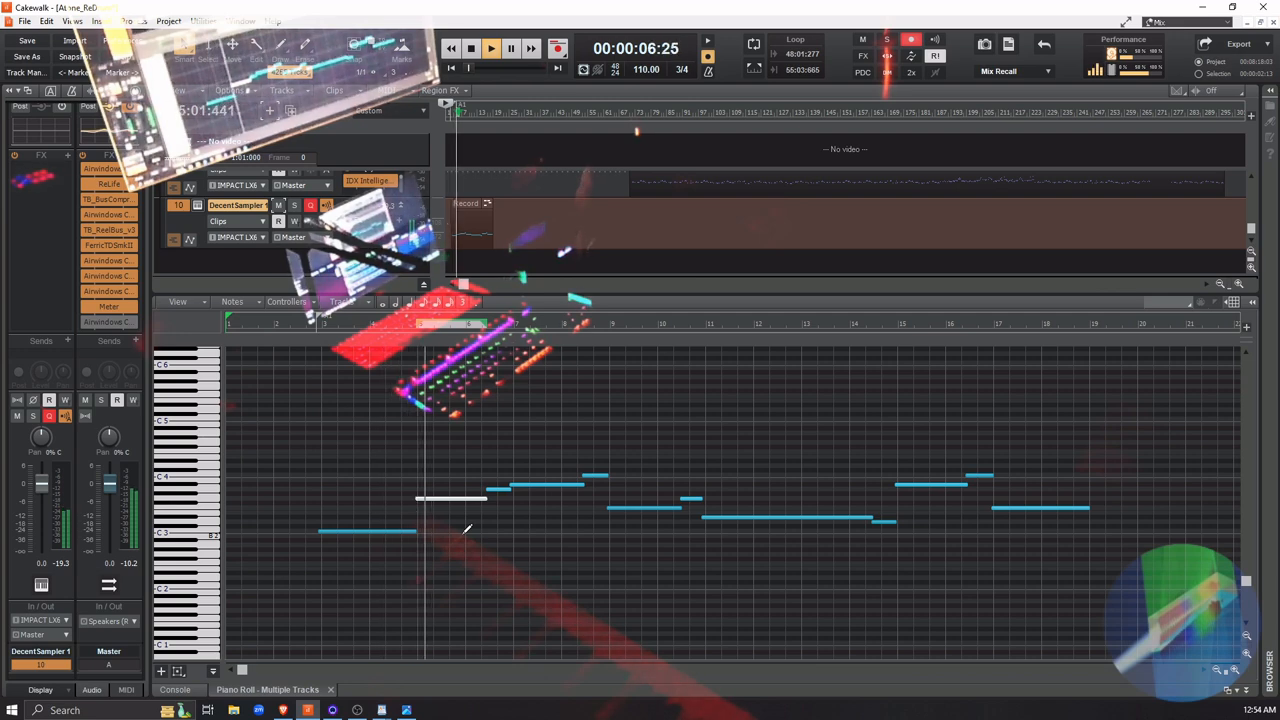
key(space)
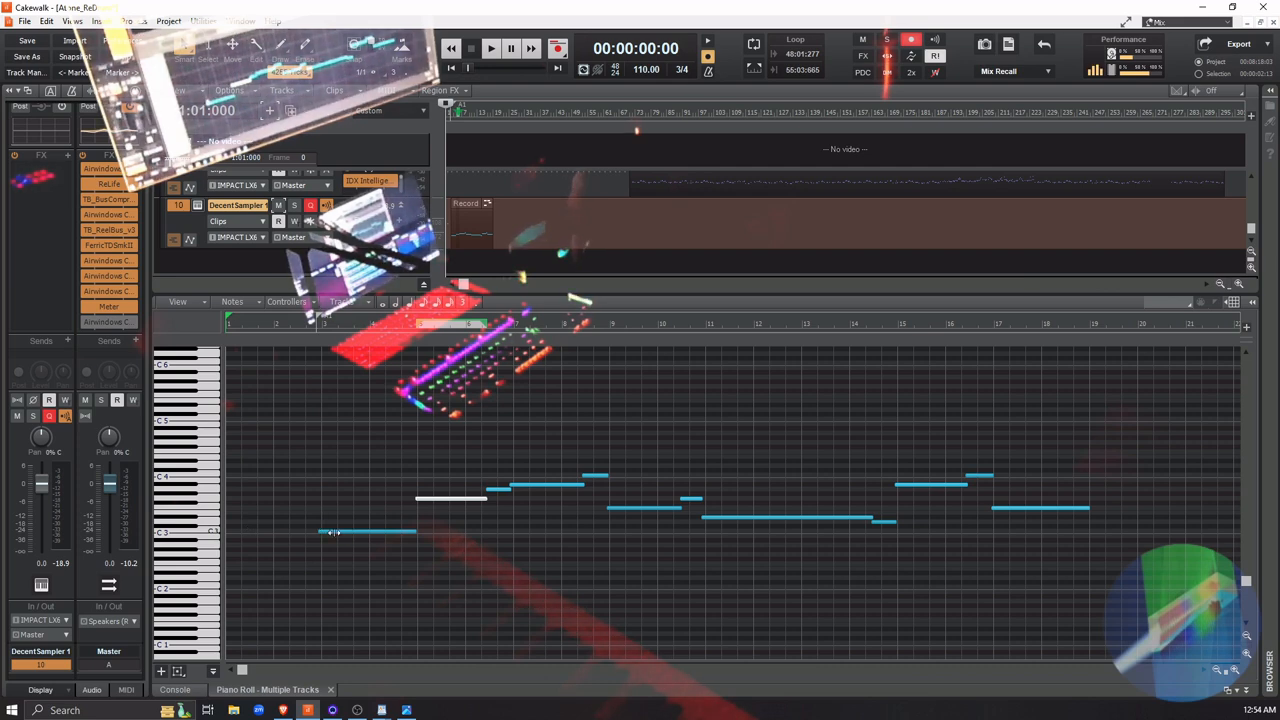
Audition pitches around C3 on the piano roll keyboard and replay the opening to find a fitting connecting note
click(213, 535)
click(213, 535)
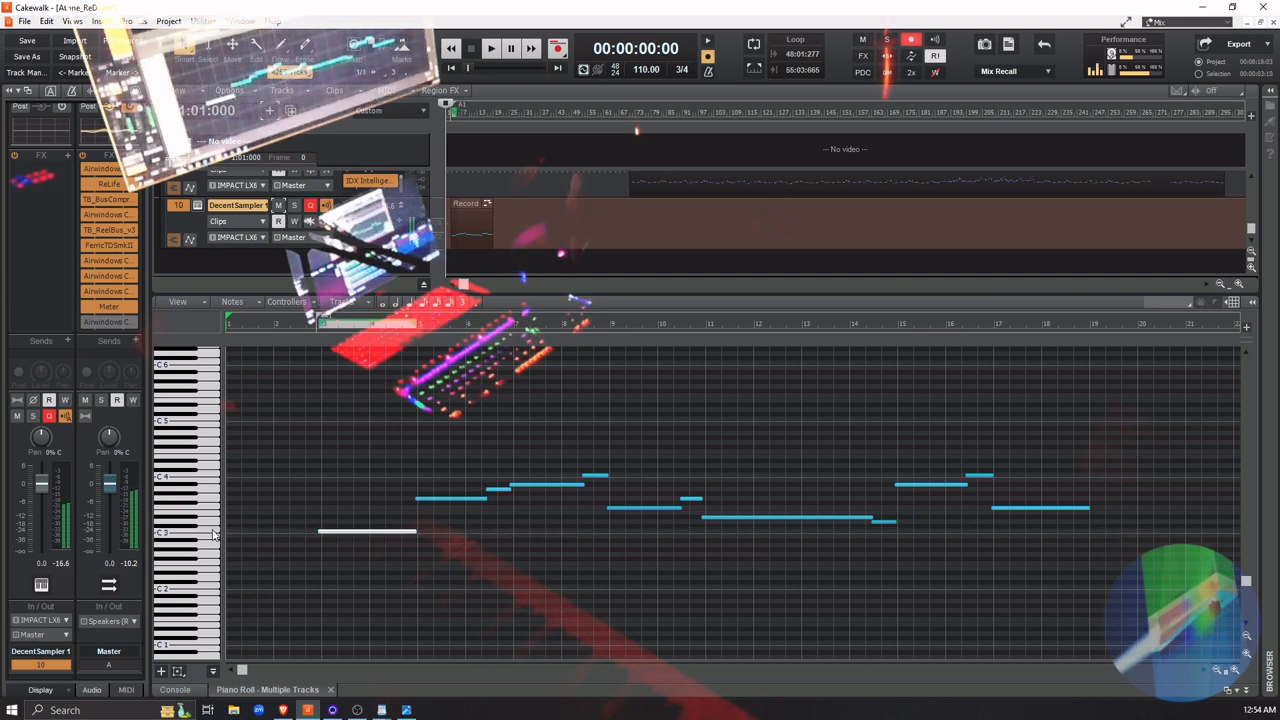
click(206, 466)
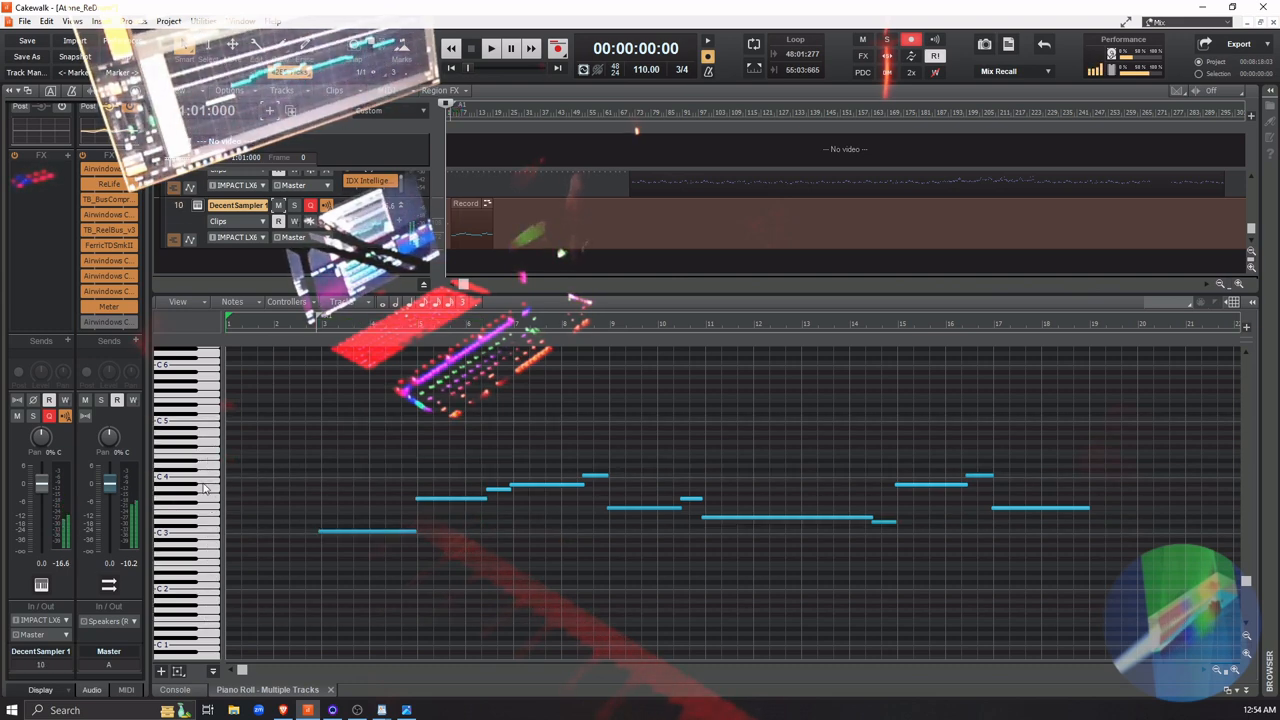
click(207, 535)
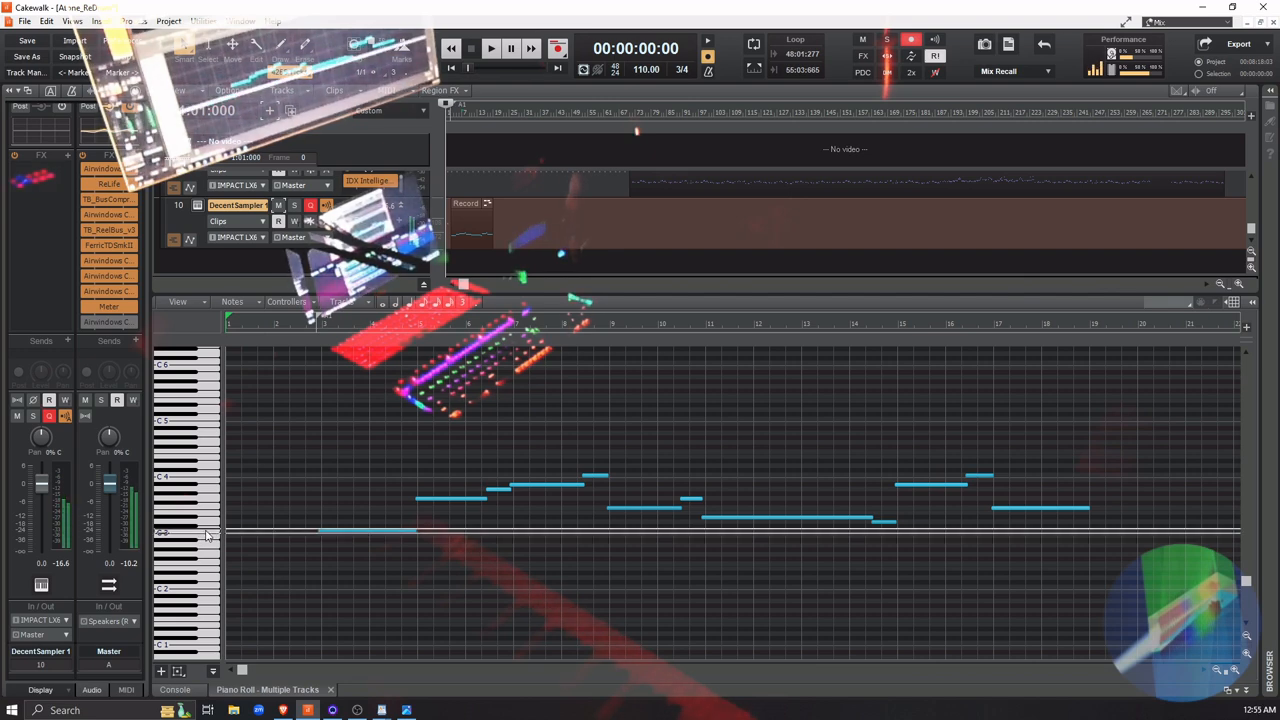
click(210, 520)
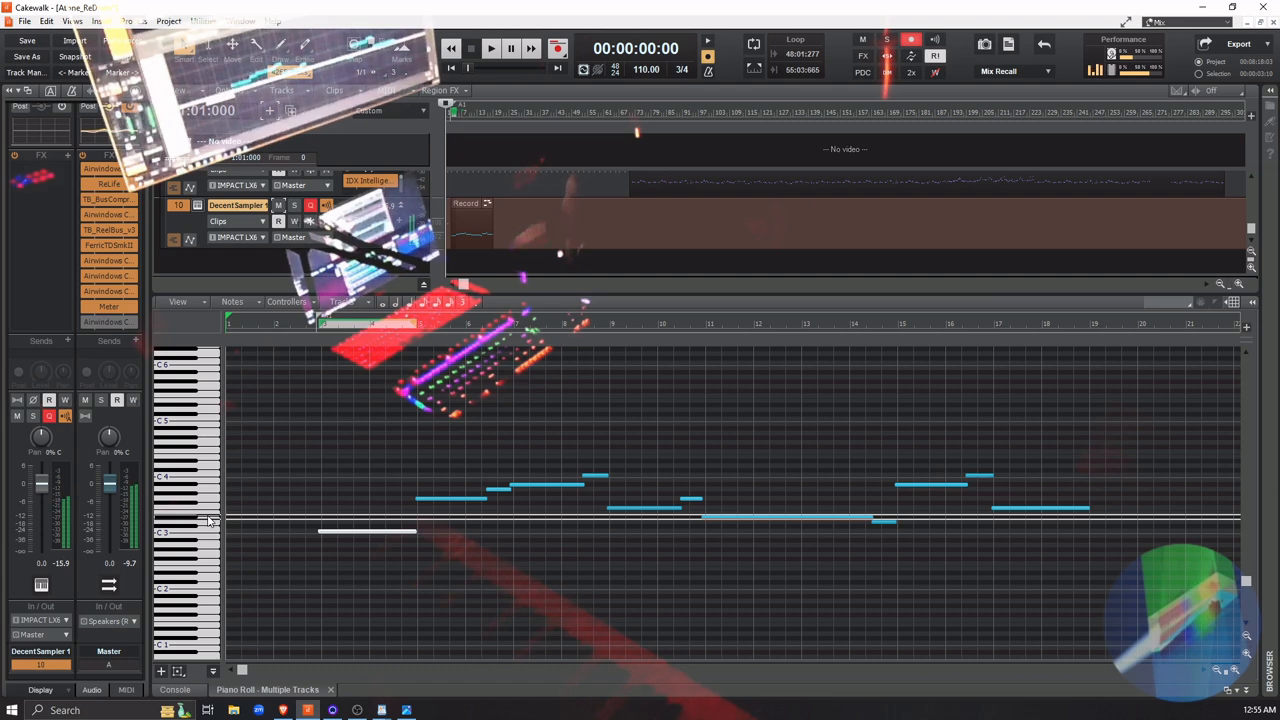
click(208, 521)
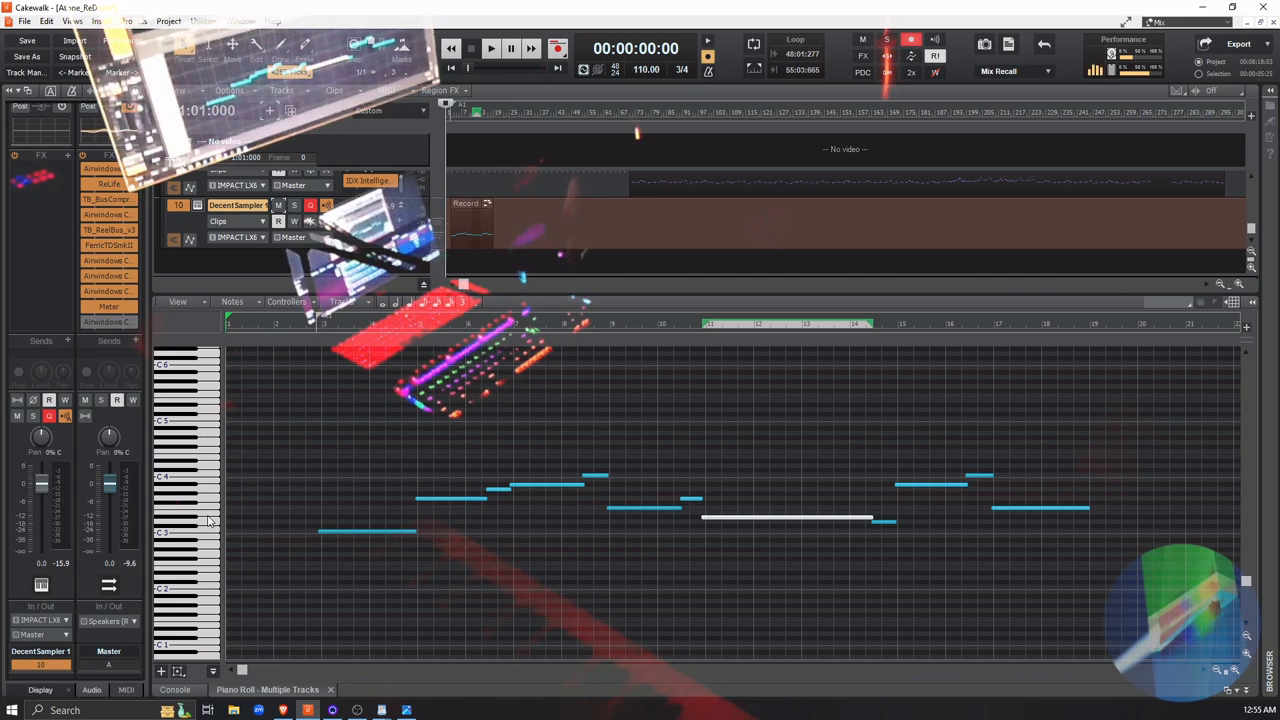
click(208, 521)
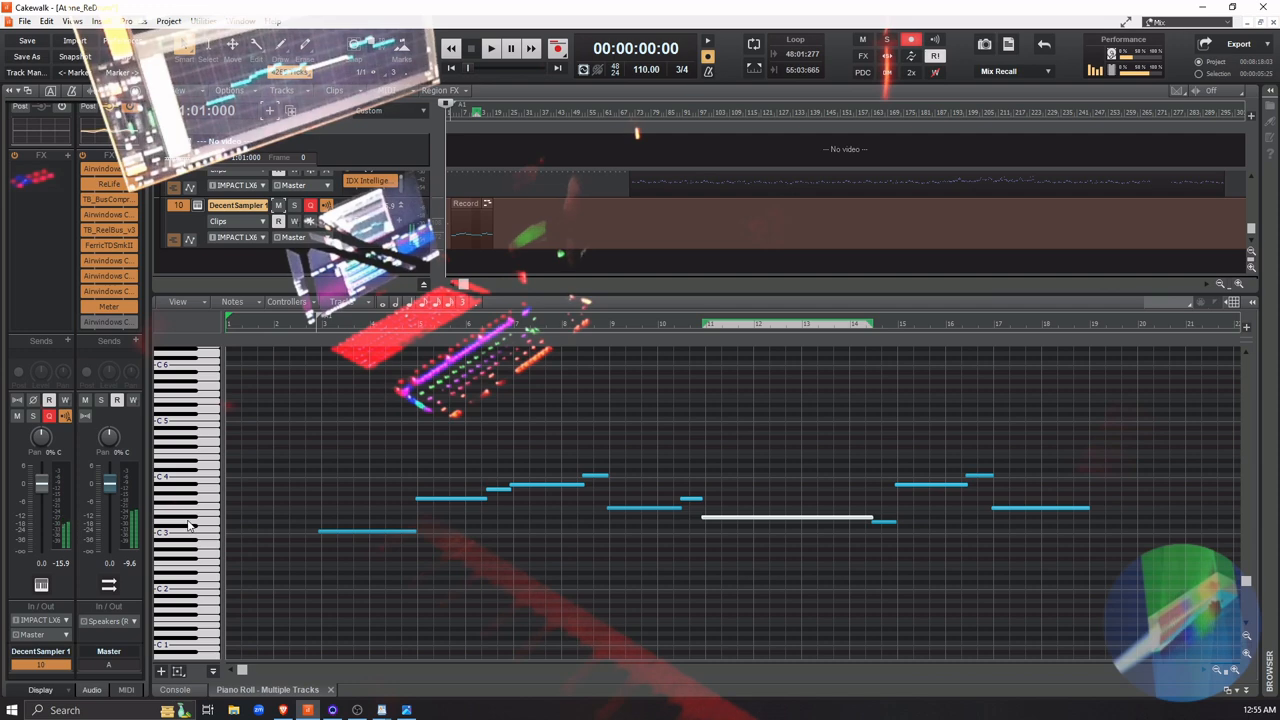
click(190, 520)
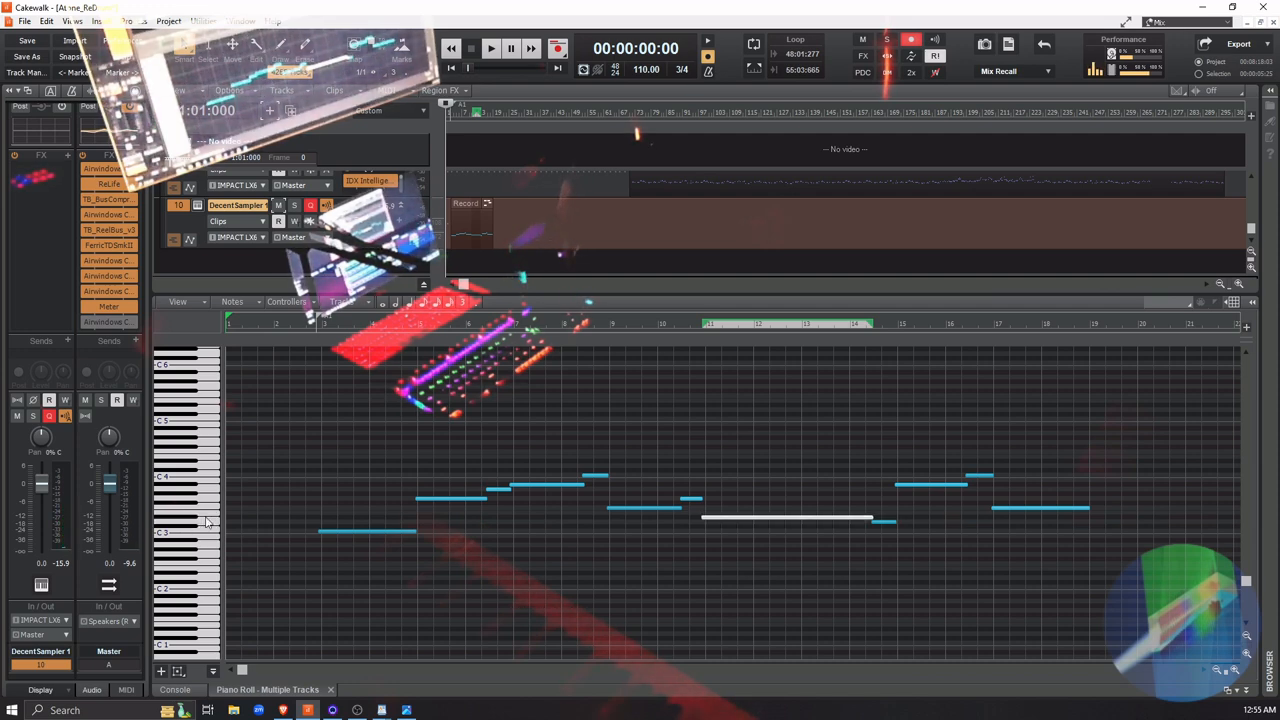
click(193, 520)
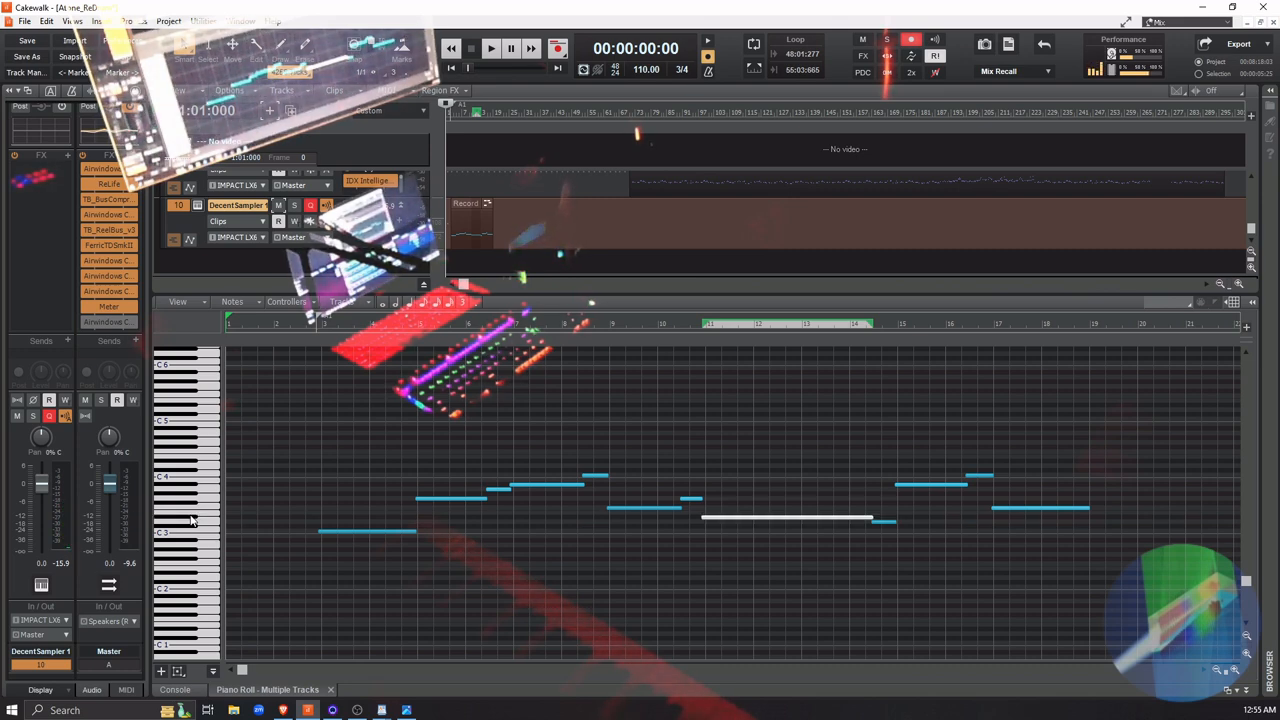
click(193, 520)
key(space)
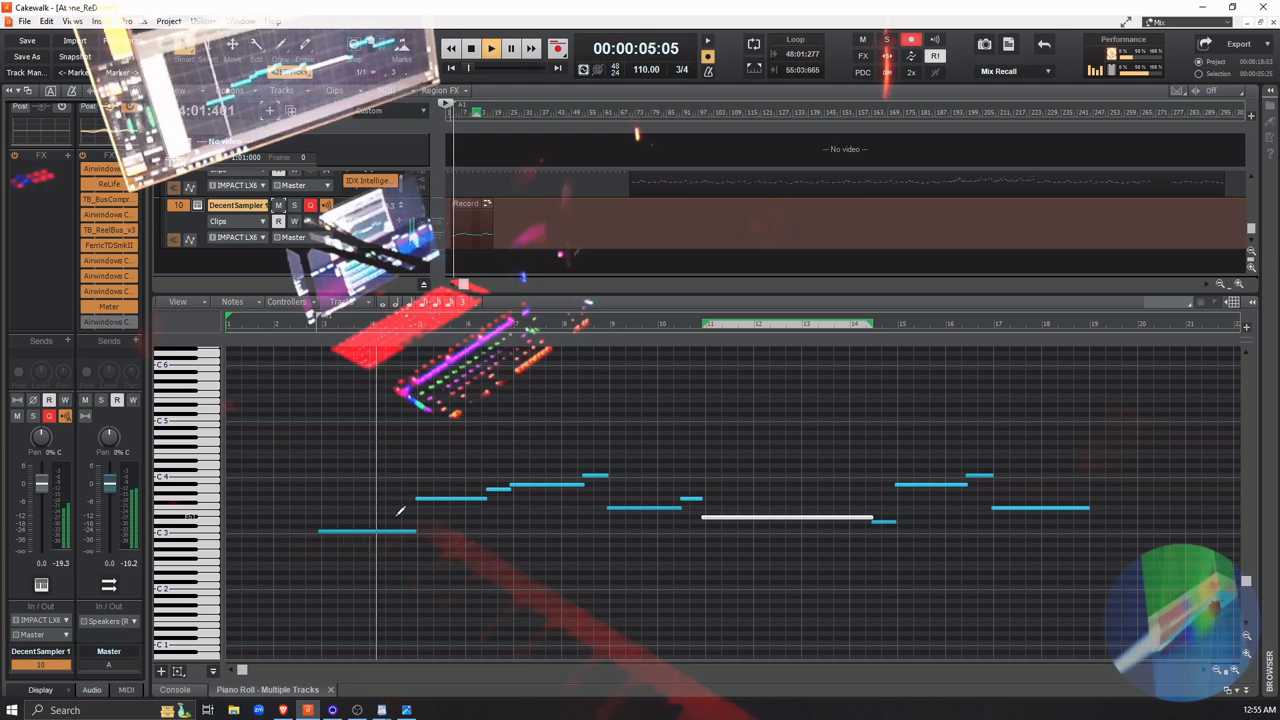
key(space)
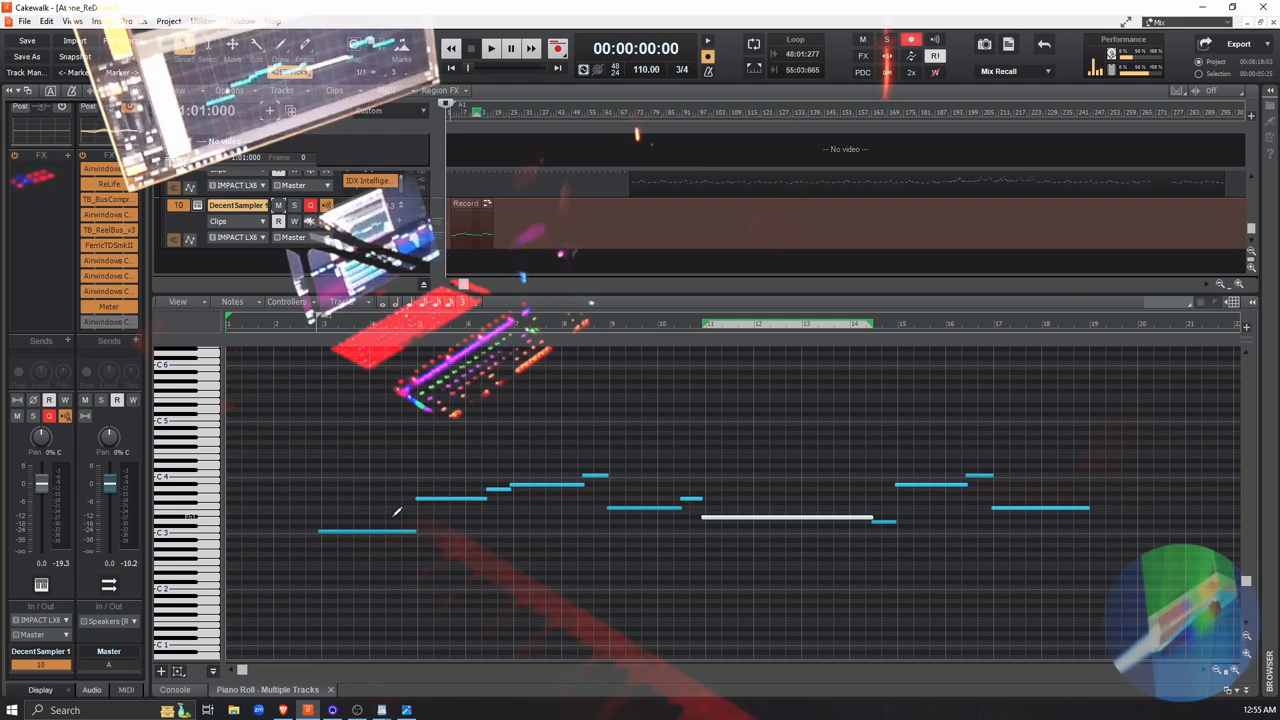
Draw a short note in measure 4, at the pitch of the long note in measures 11–14, ending where the G3 note starts
click(395, 511)
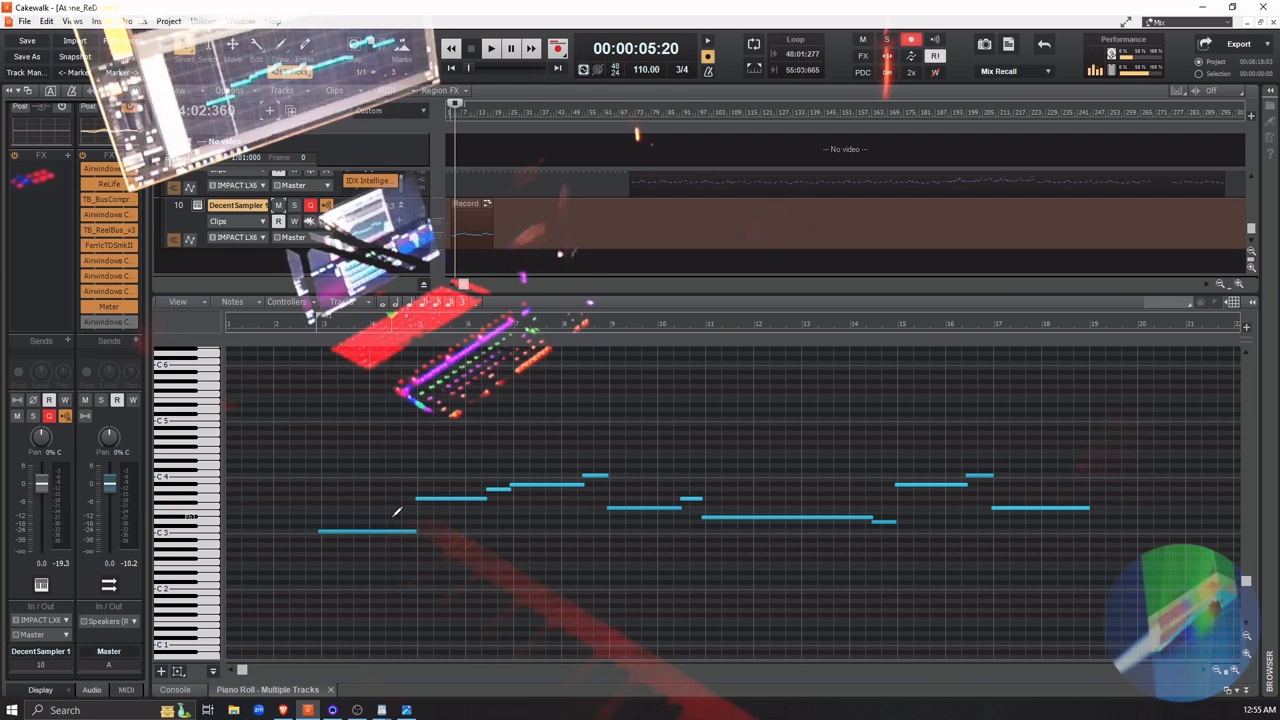
drag(393, 517, 462, 517)
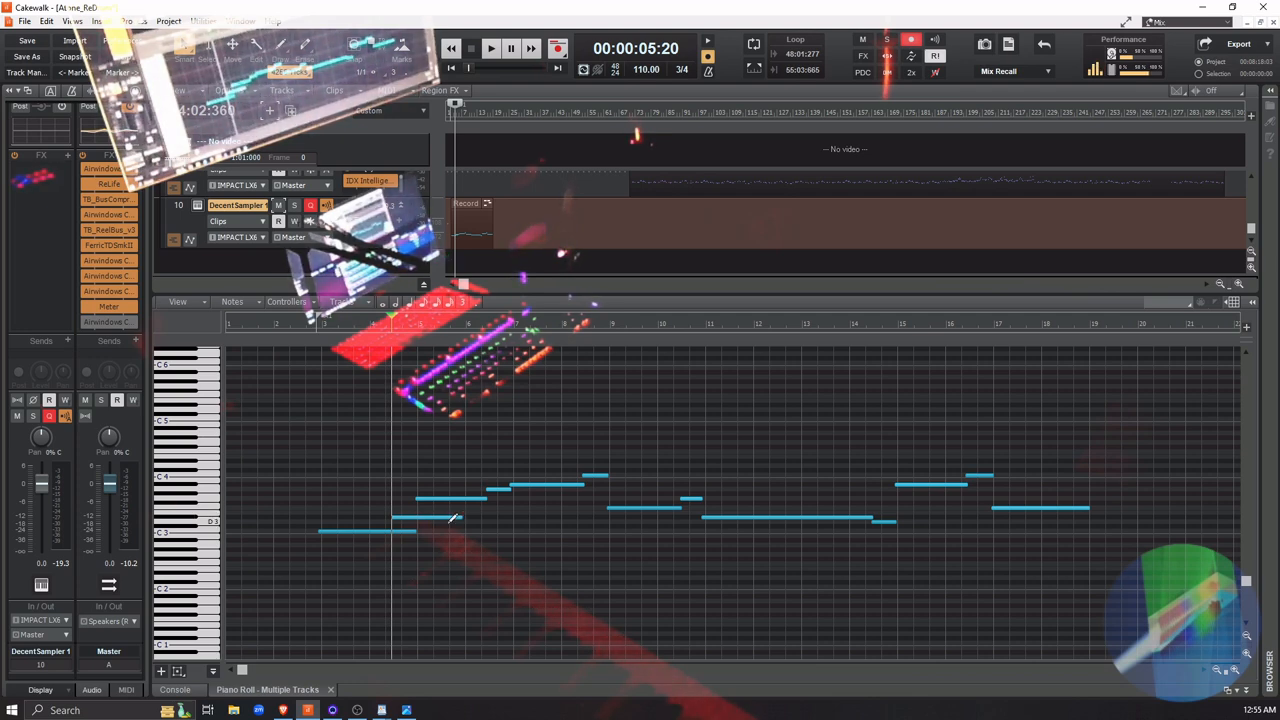
drag(462, 516, 416, 517)
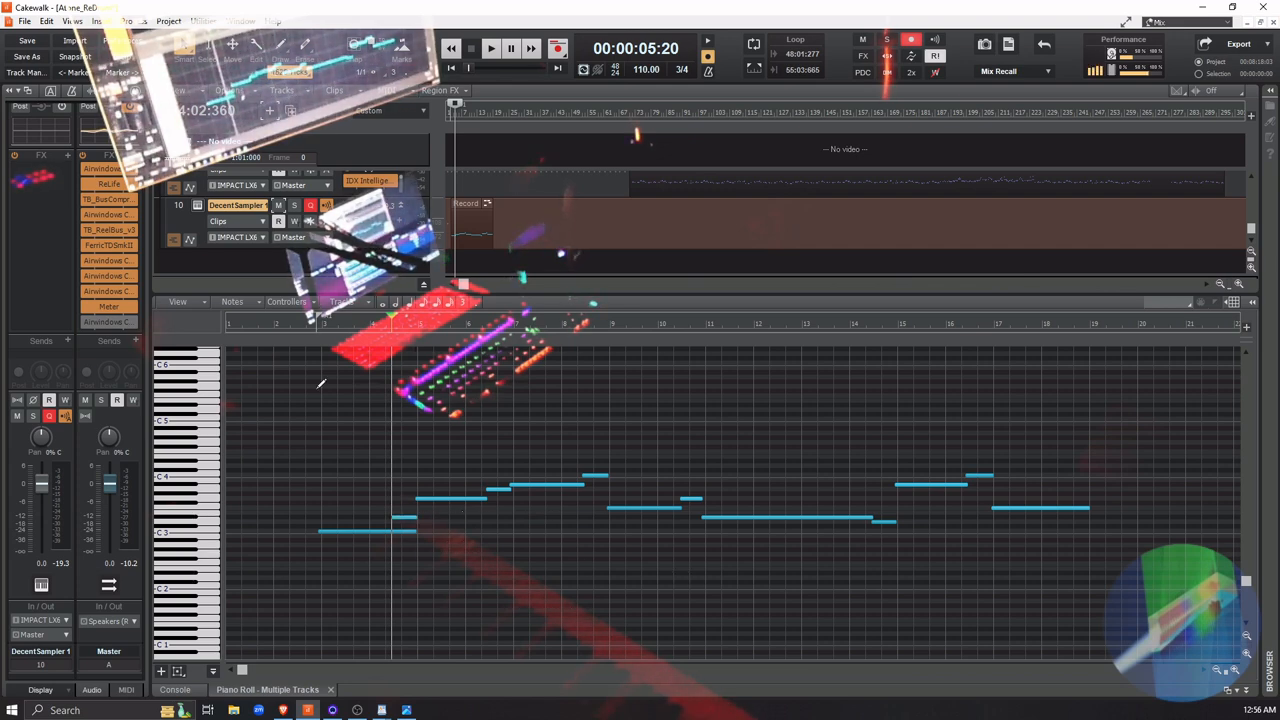
Place the playhead before the opening C3 note and shorten that note to end at 4:02:440, where the added note begins
click(296, 323)
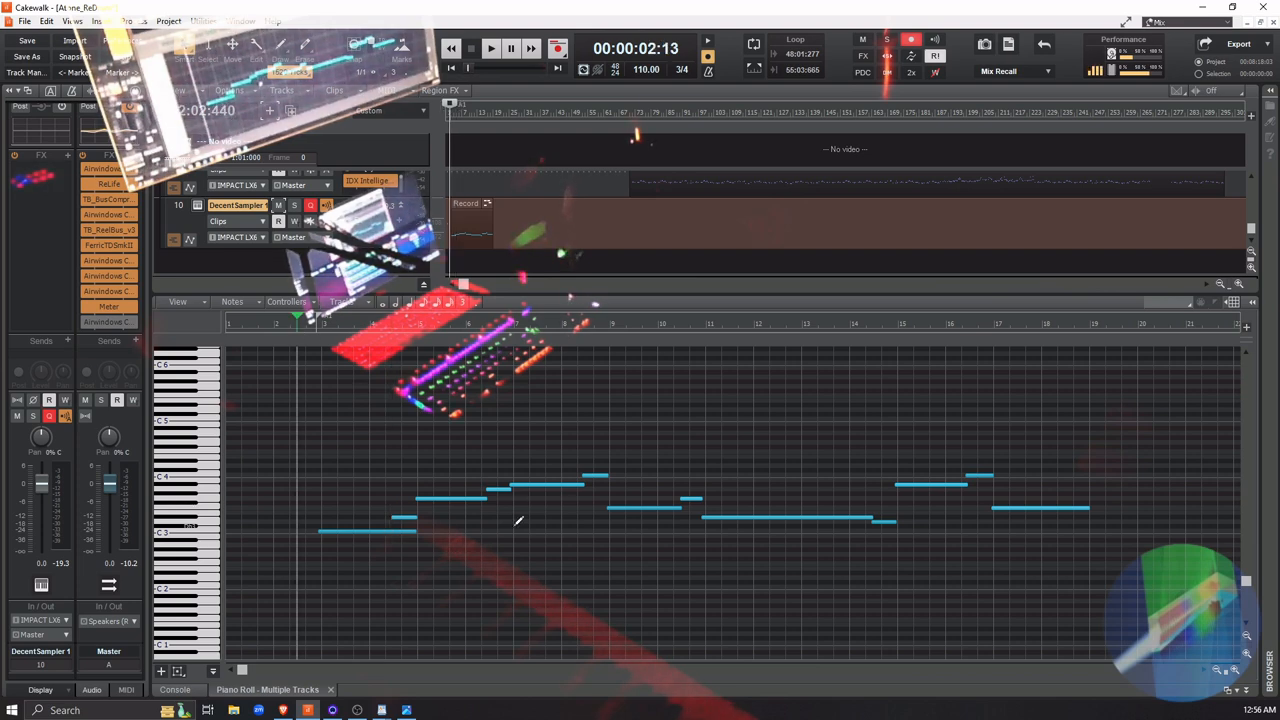
click(416, 532)
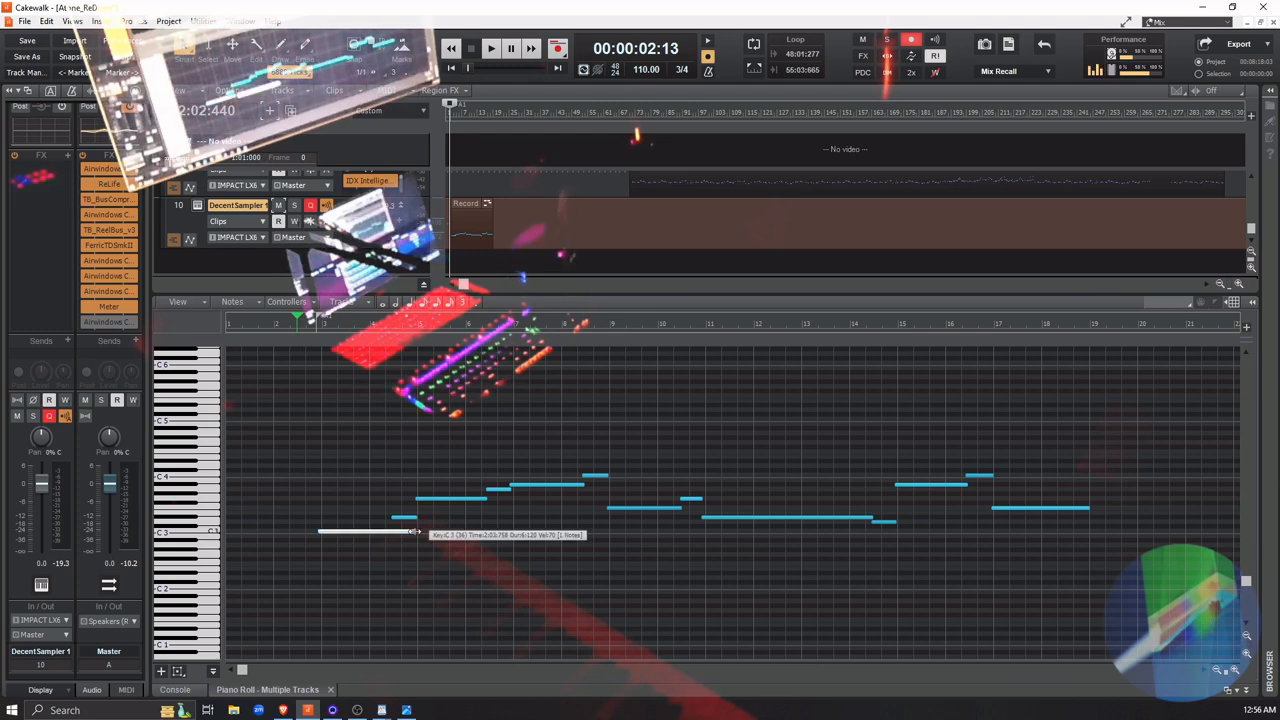
drag(416, 533, 392, 534)
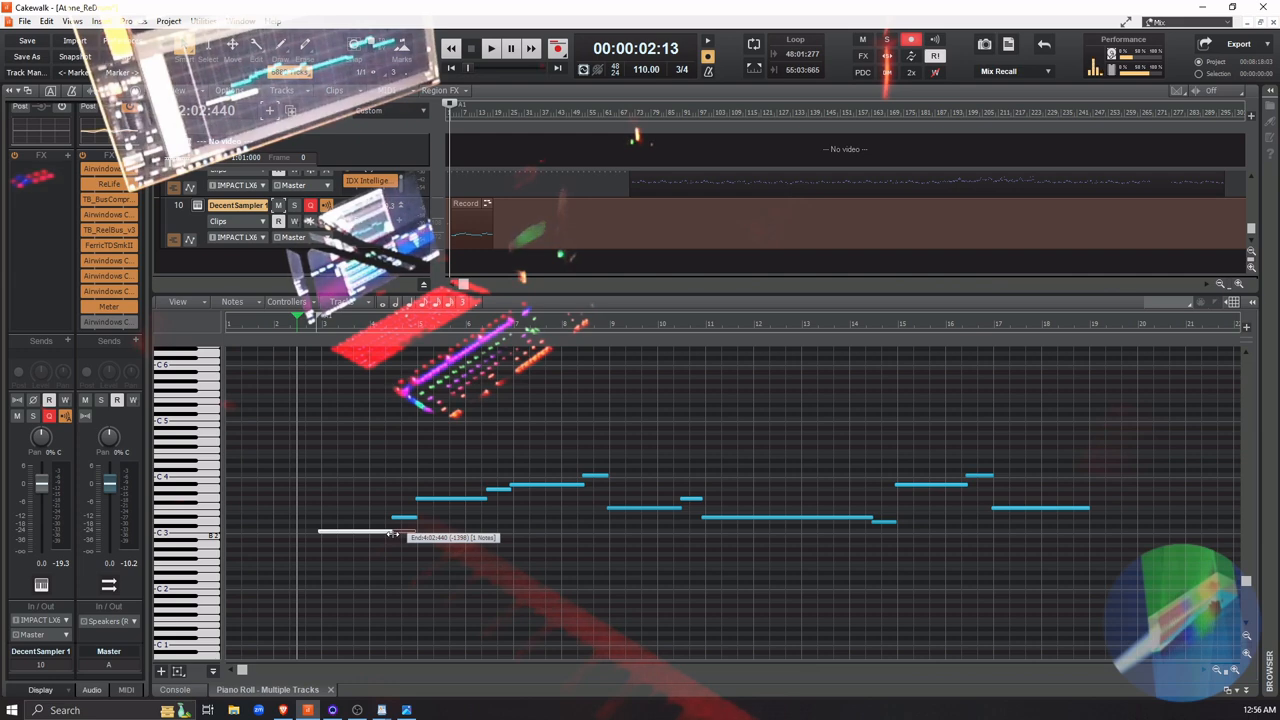
click(519, 607)
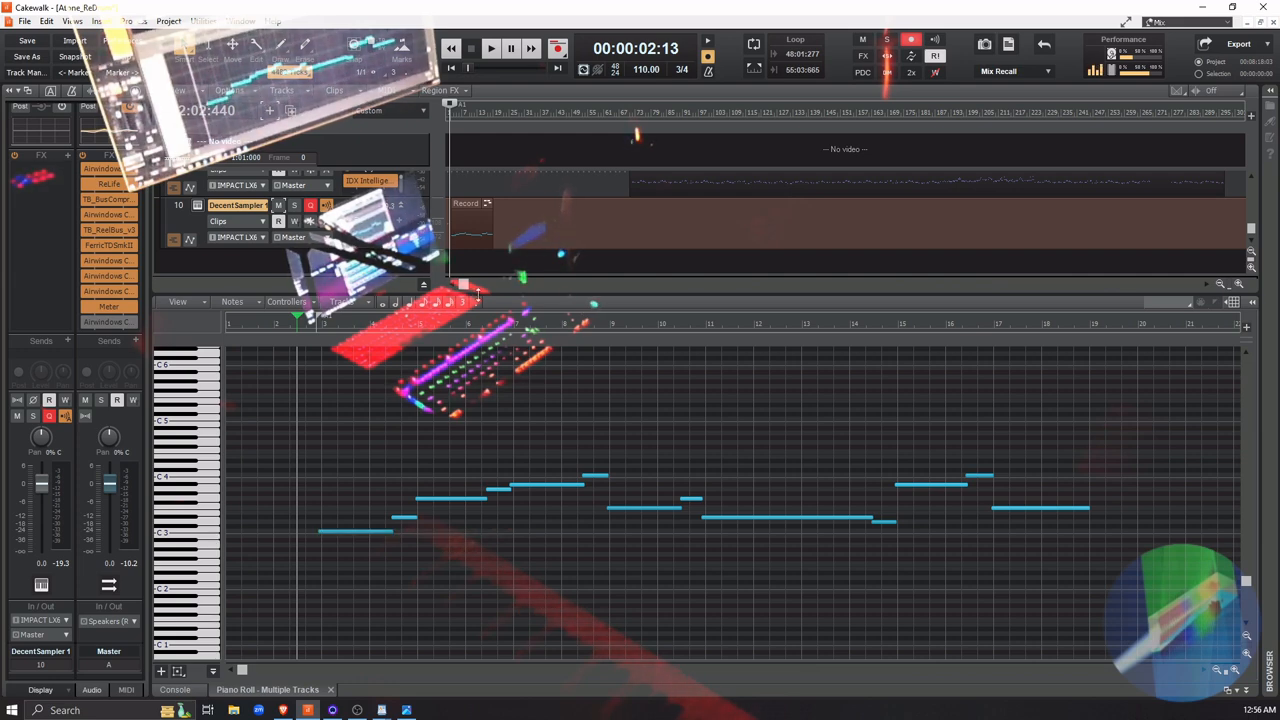
Play the edited opening solo and with the other tracks, and delay the start of the added note slightly
click(294, 206)
key(space)
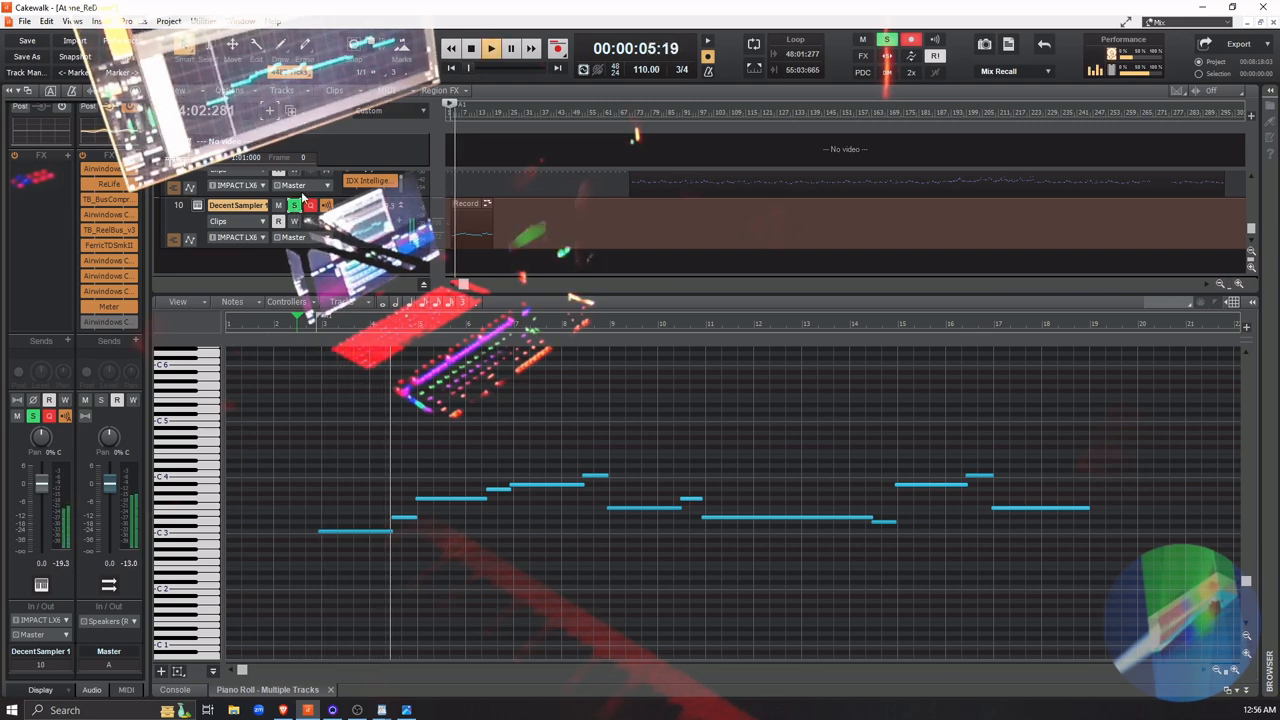
key(space)
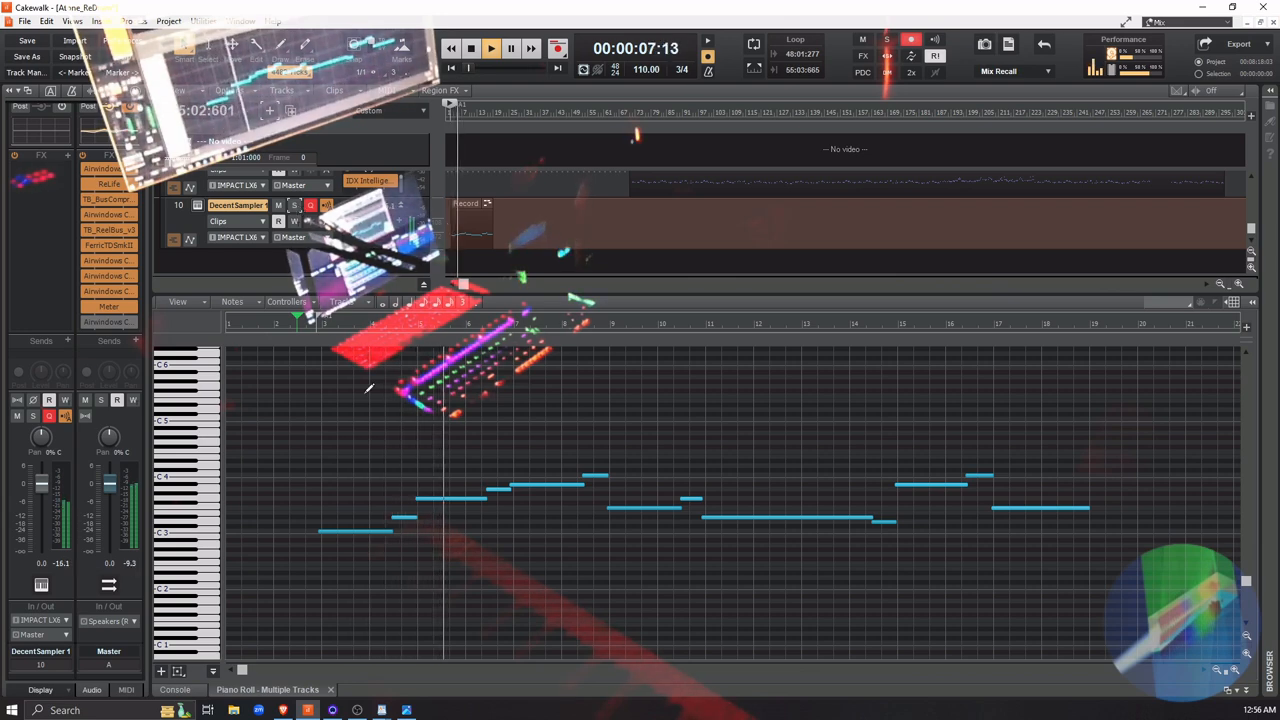
key(space)
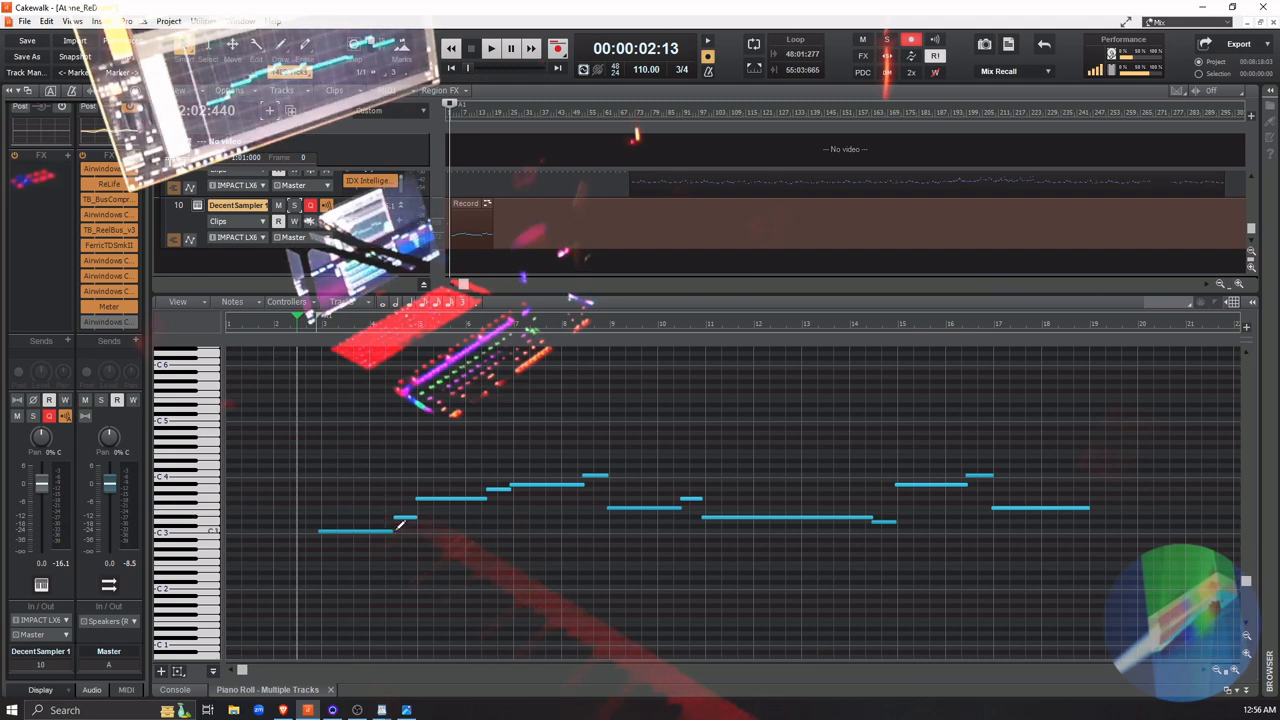
key(space)
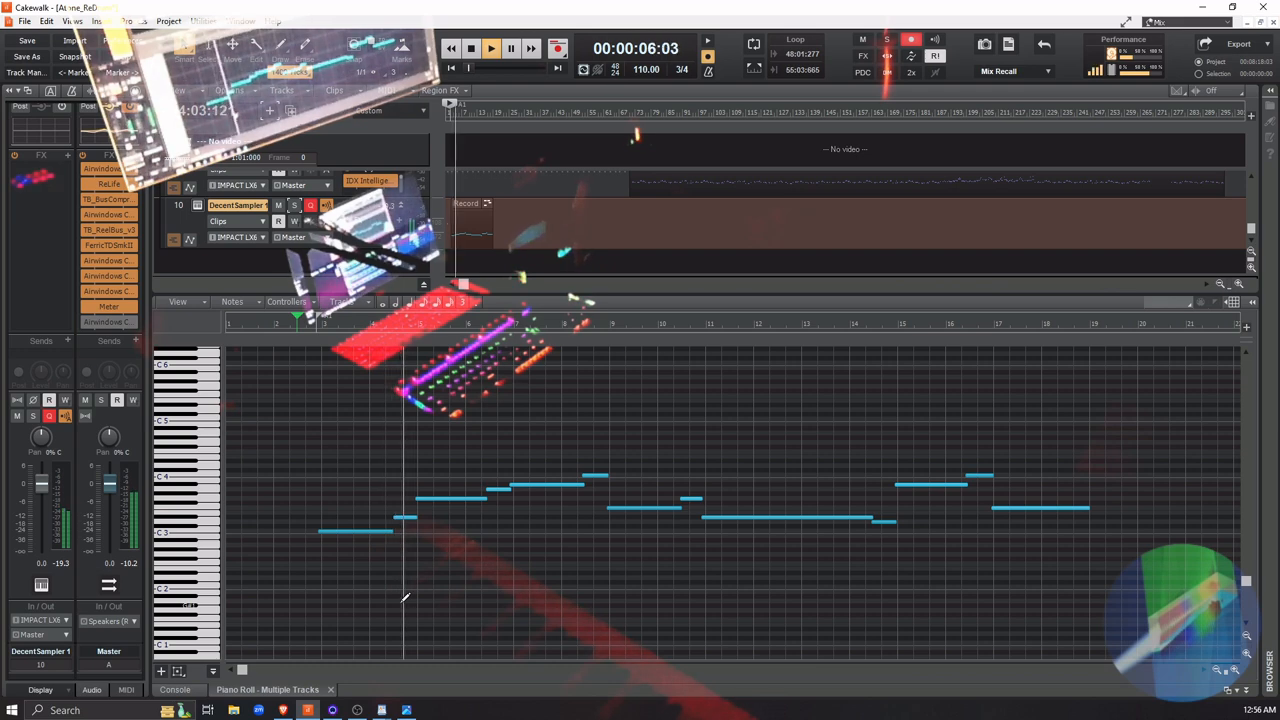
Solo the DecentSampler track, try a slightly later start for the added note in measure 4, and replay the opening
key(space)
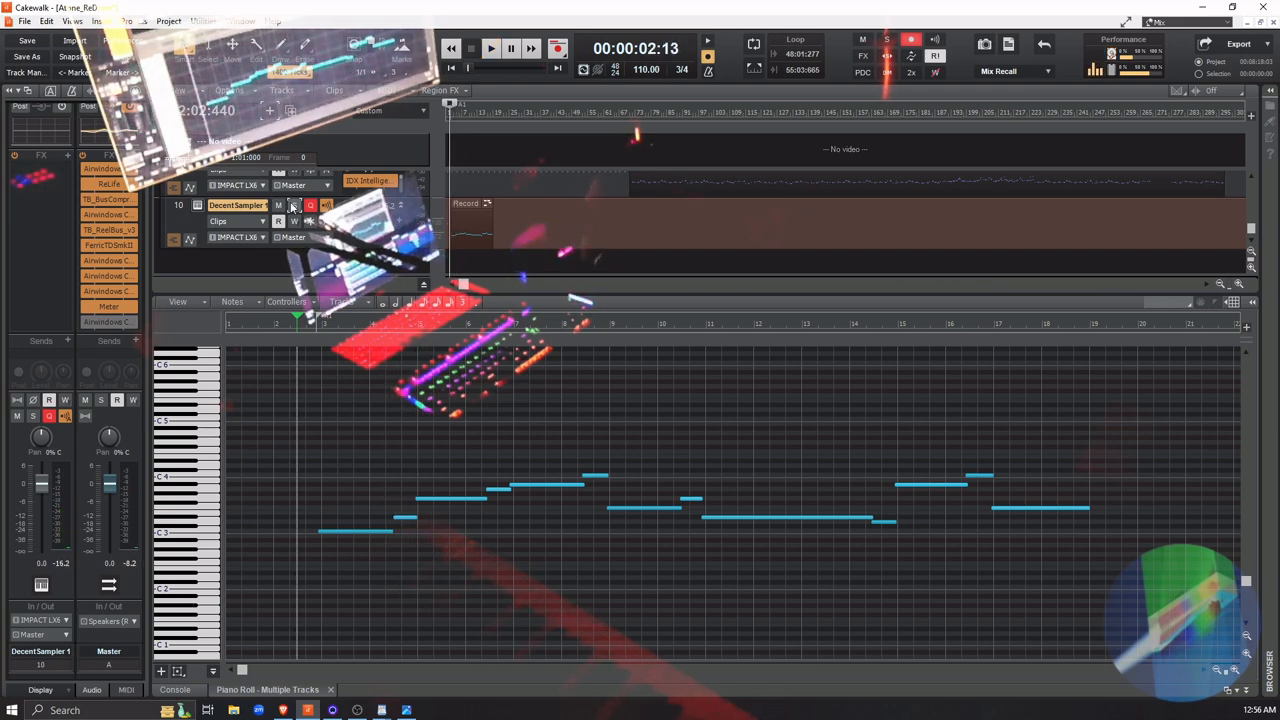
key(space)
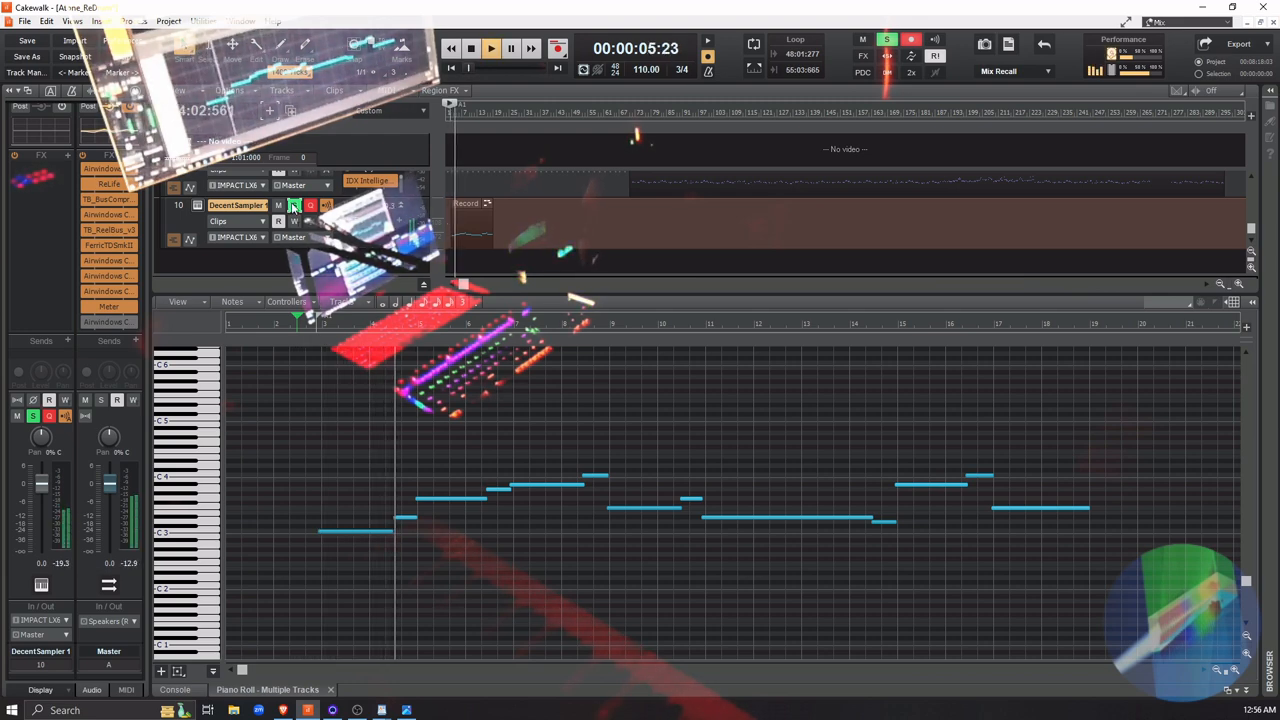
key(space)
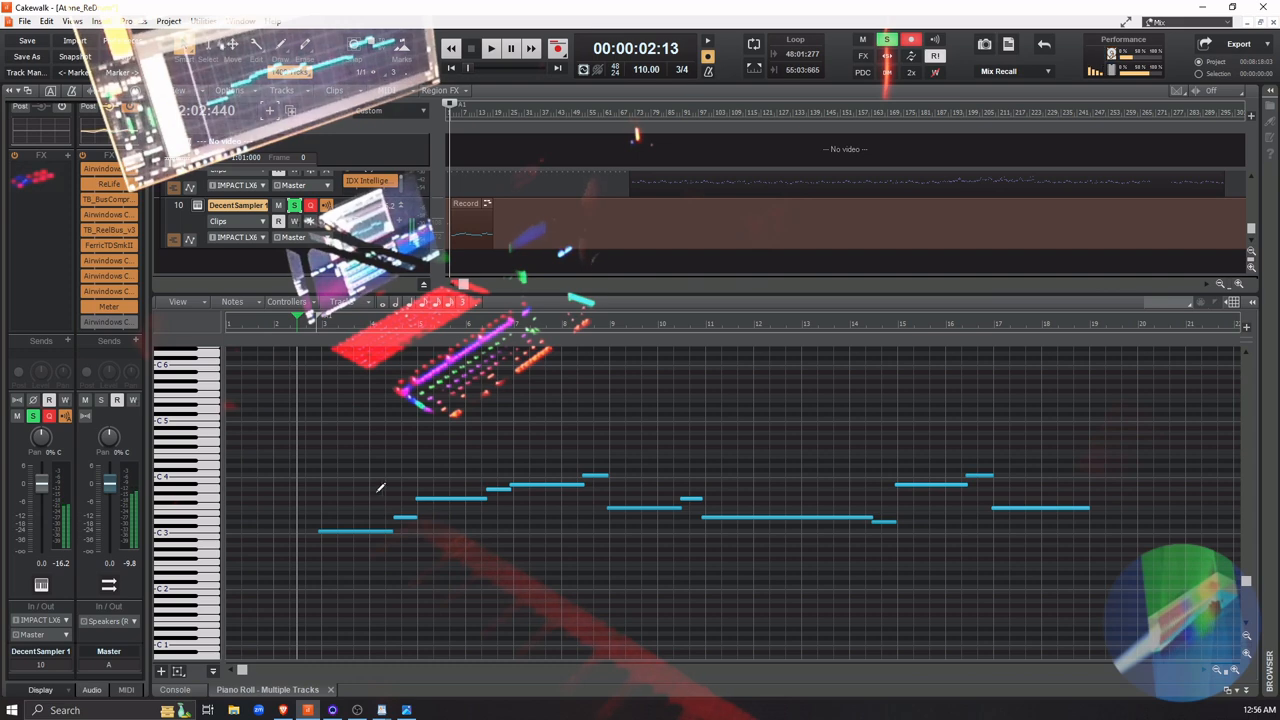
drag(395, 517, 398, 526)
key(space)
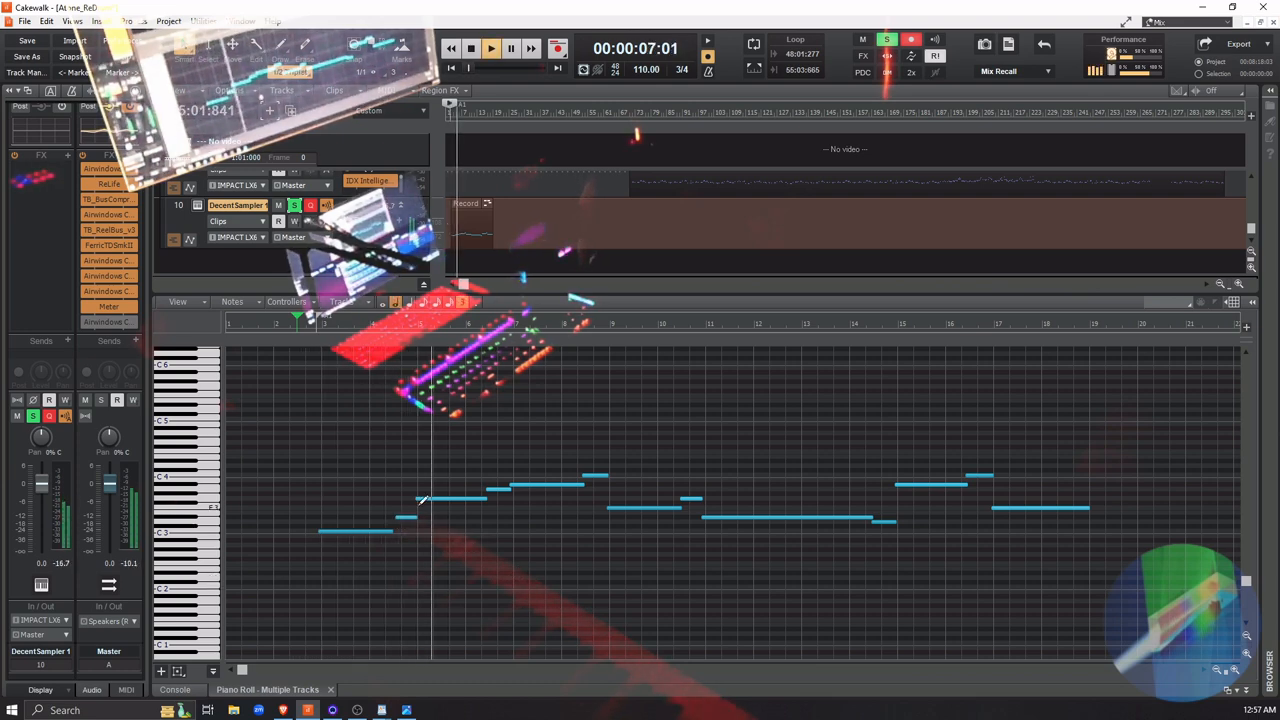
key(space)
Try progressively earlier starts for the added measure 4 note, overlapping the end of the C3 note, replaying the opening after each change
drag(396, 517, 395, 532)
key(space)
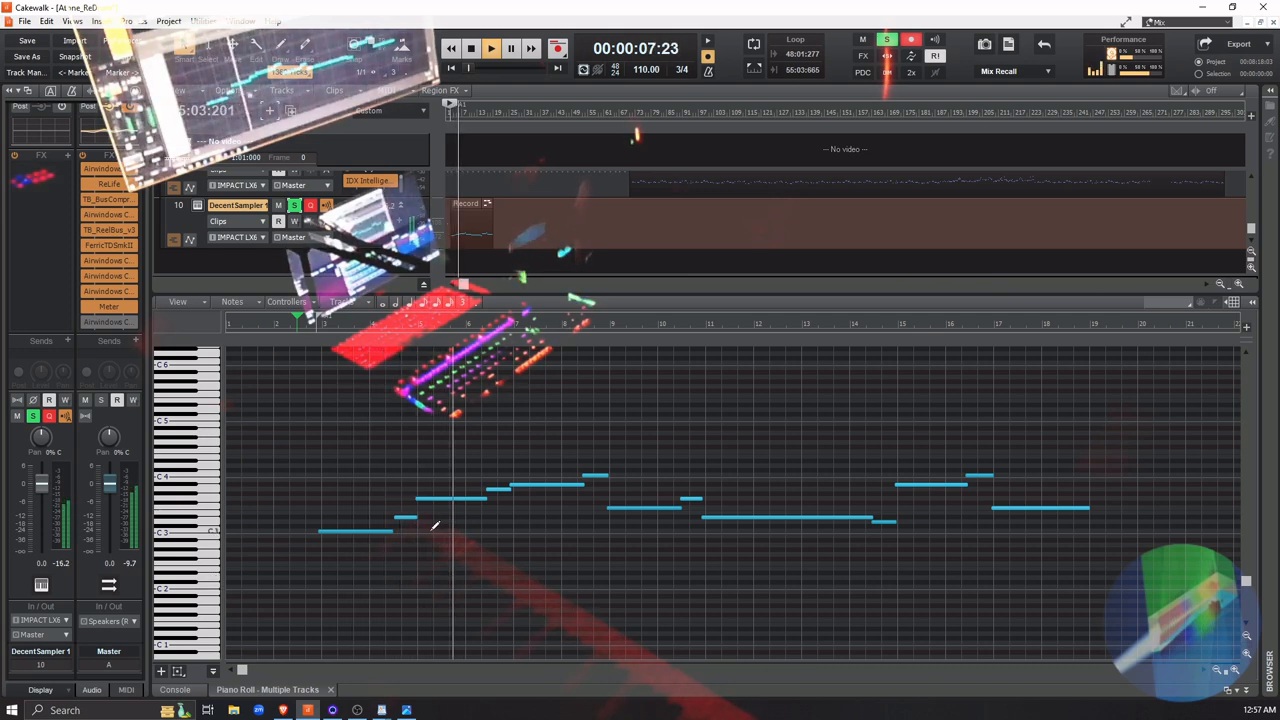
key(space)
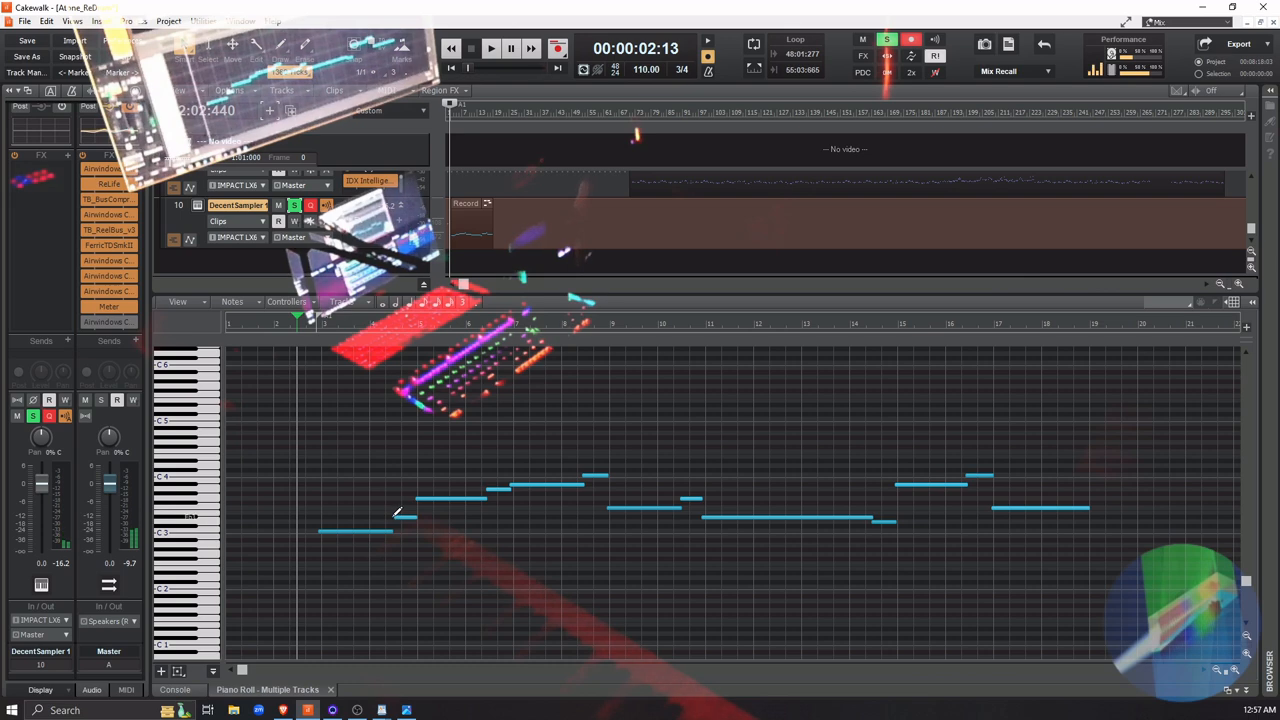
drag(397, 516, 389, 516)
key(space)
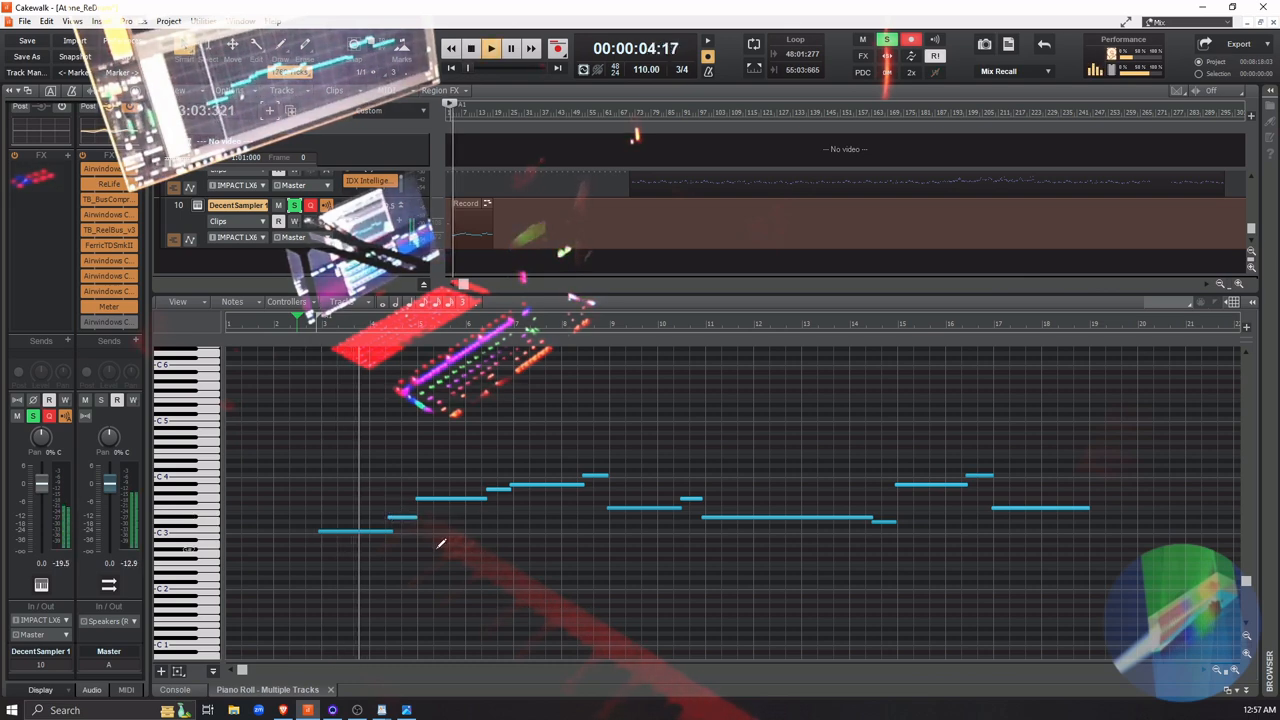
key(space)
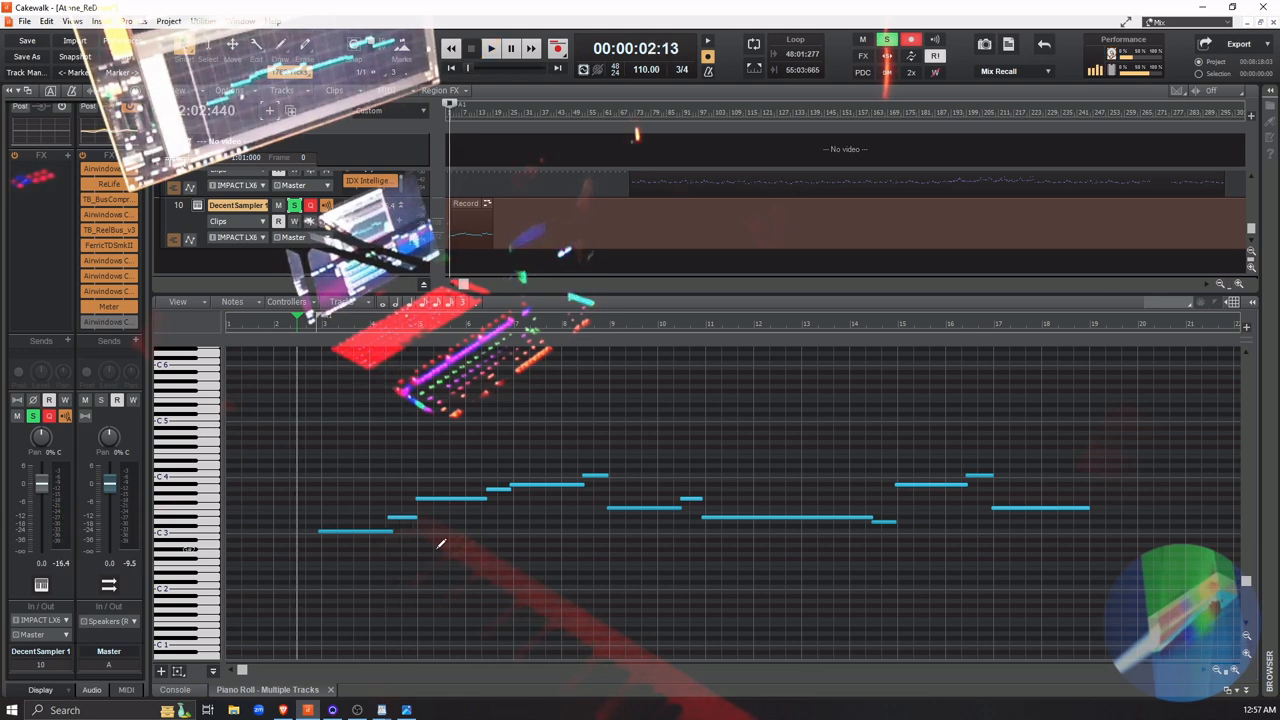
key(space)
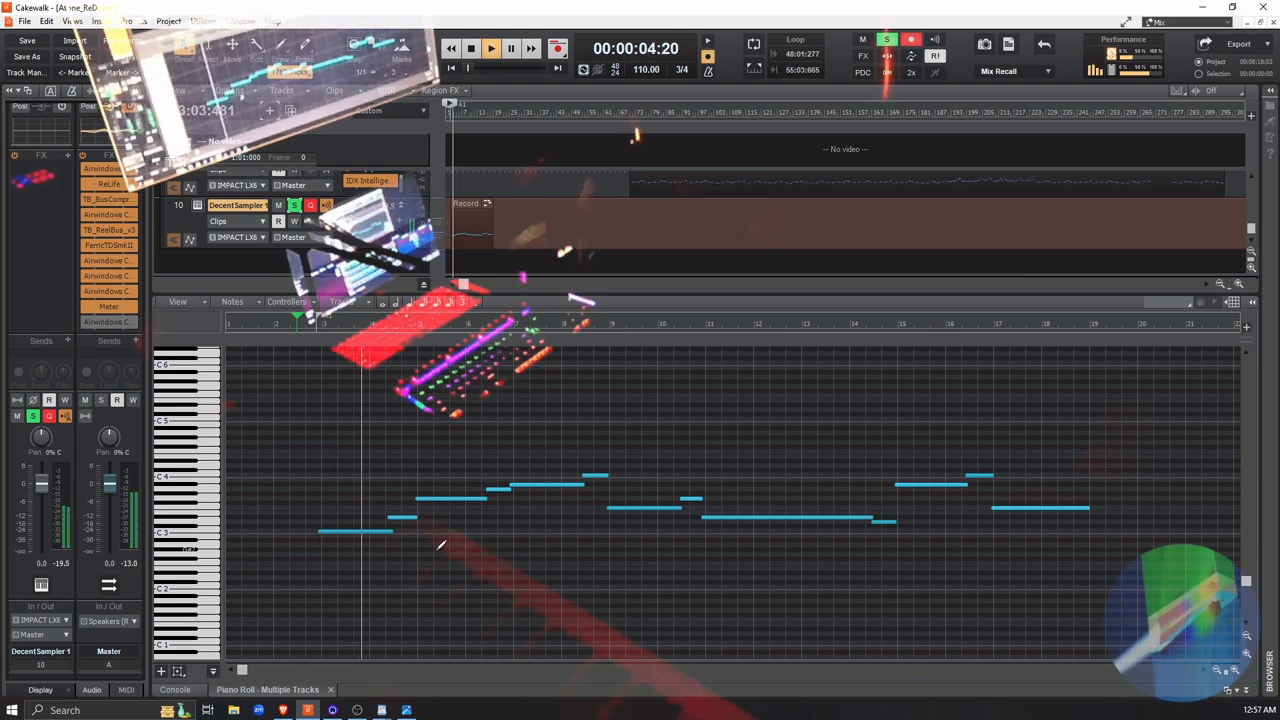
key(space)
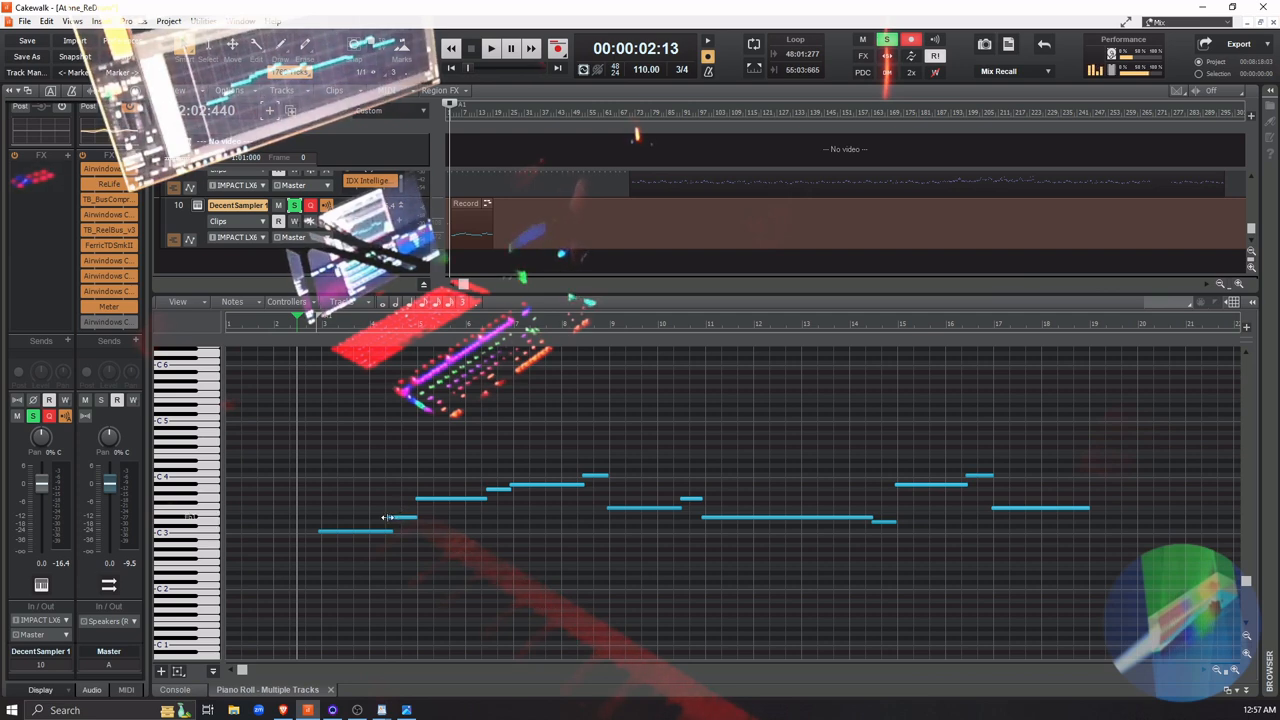
Delay the added note's start to where the C3 note ends, and play the opening soloed and with the other tracks
drag(389, 517, 398, 522)
key(space)
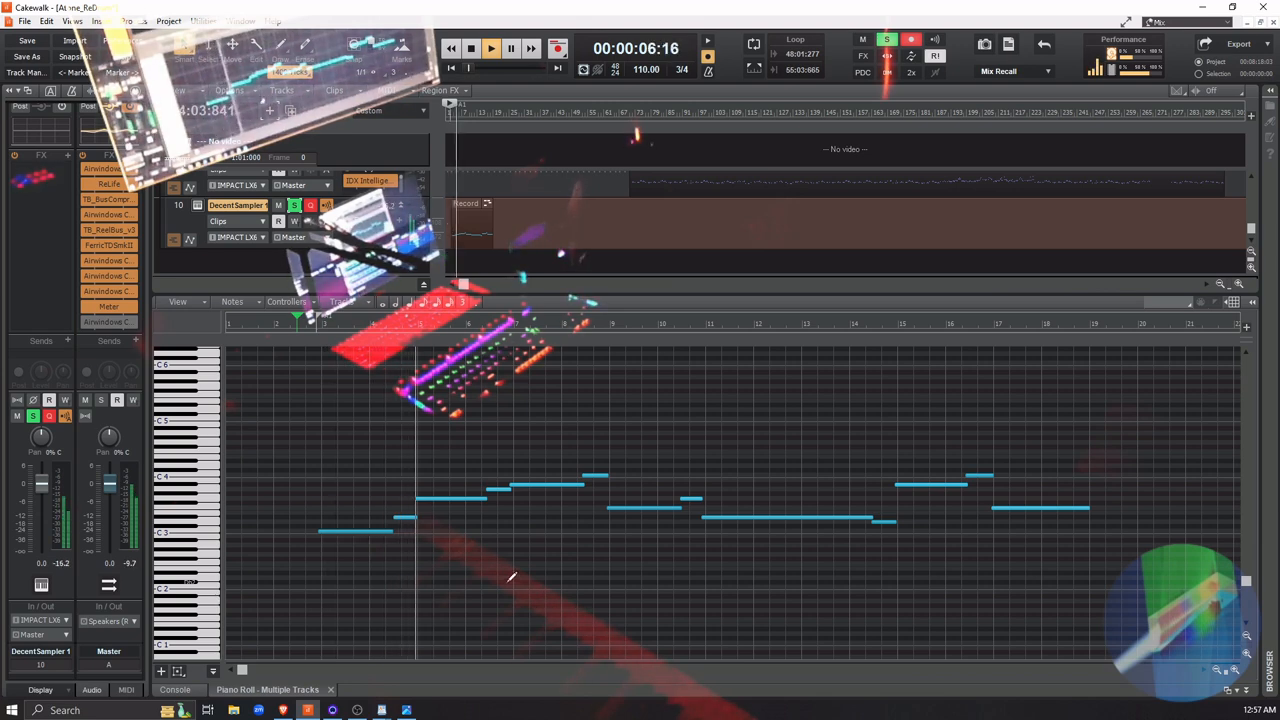
key(space)
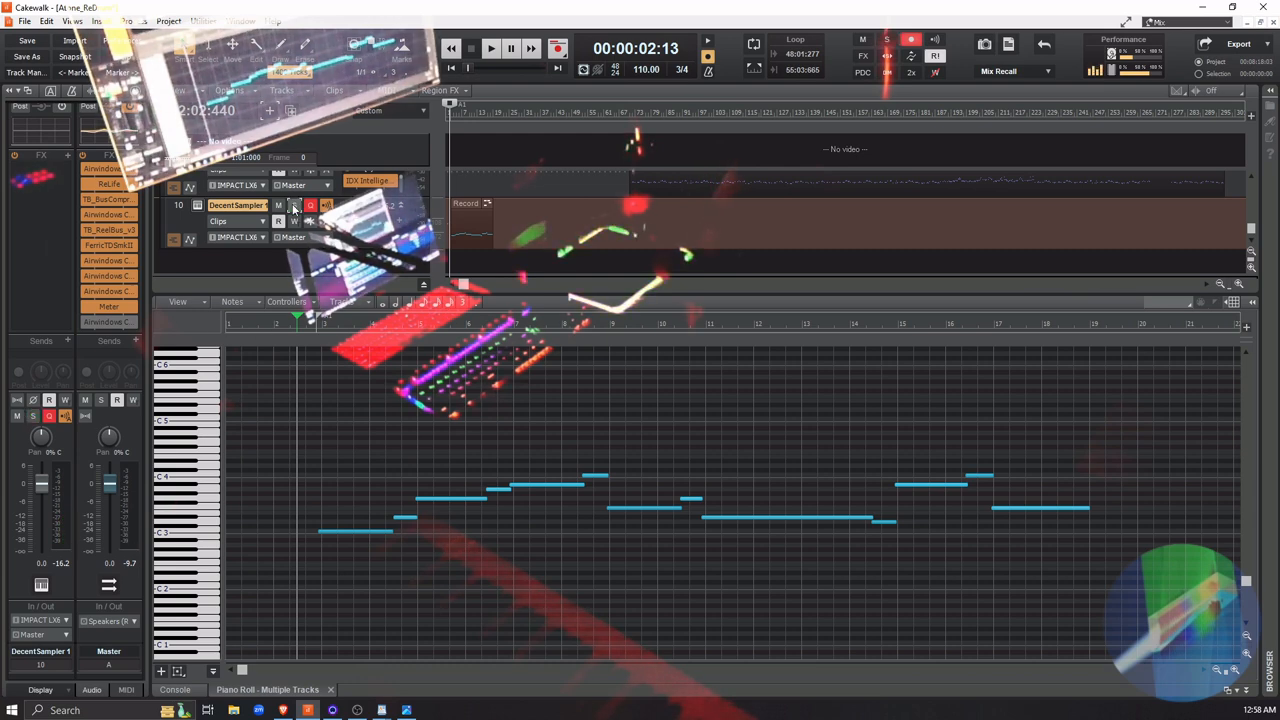
key(space)
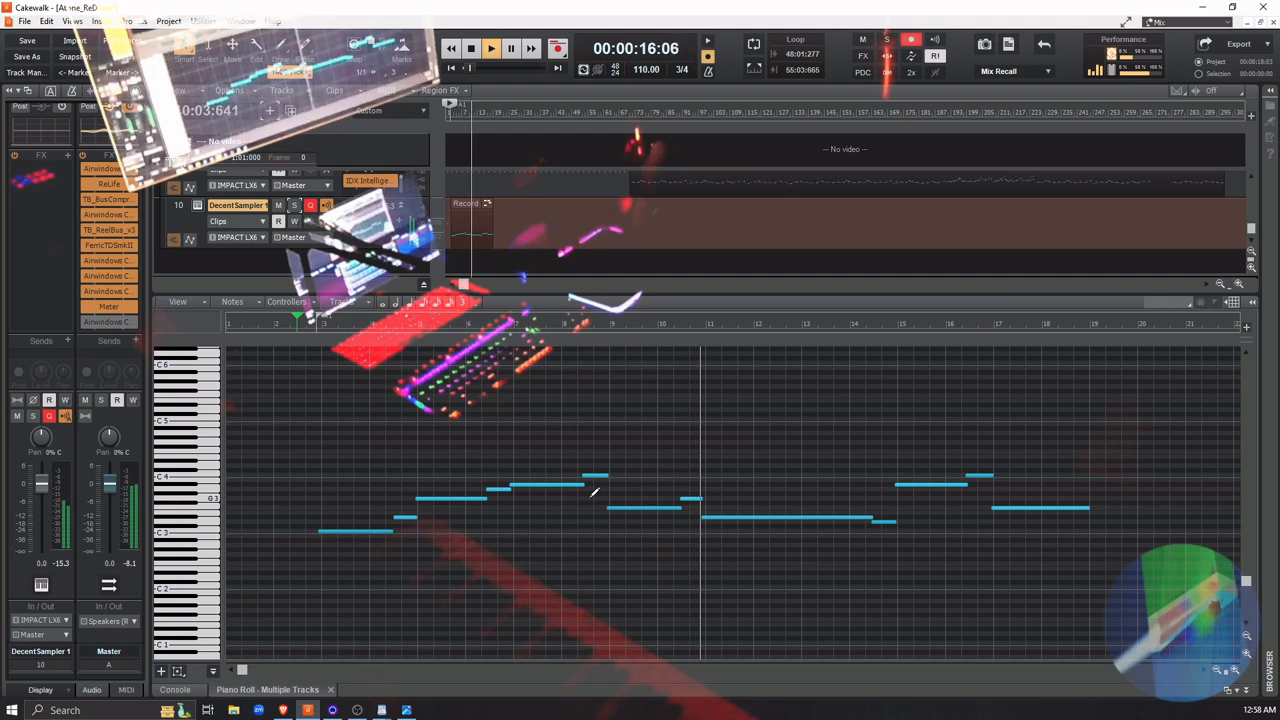
key(space)
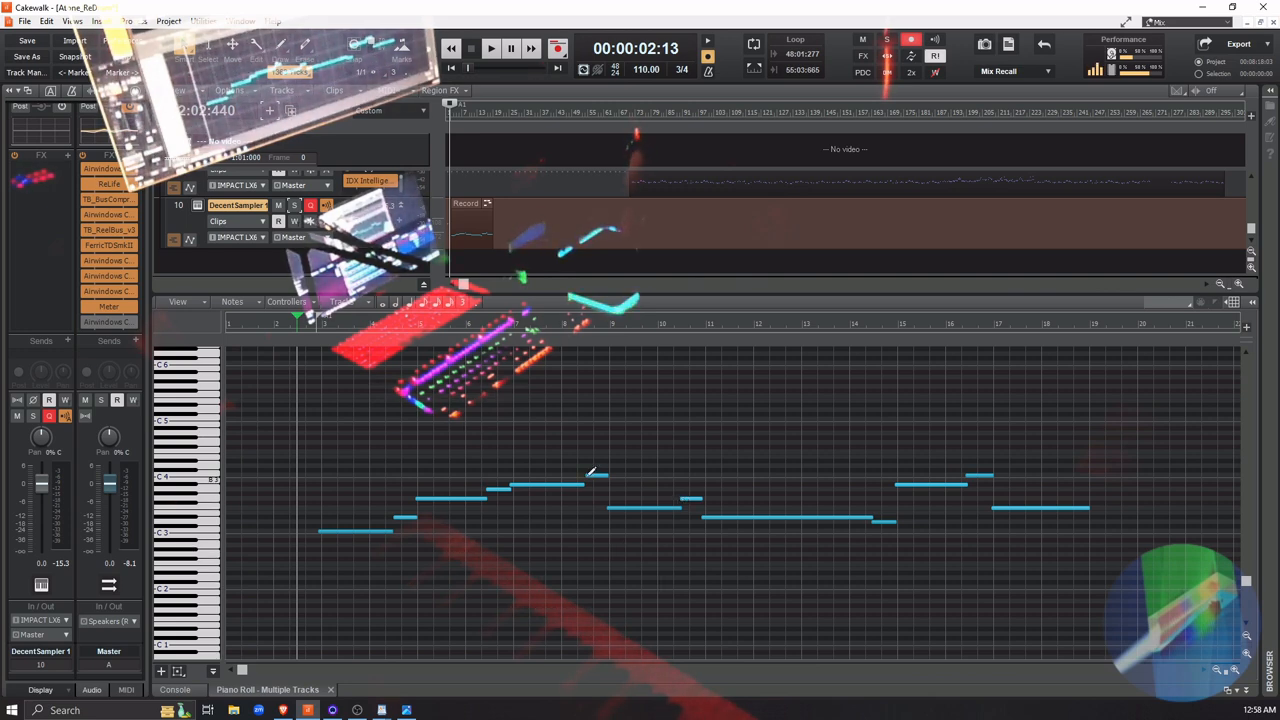
Delay the start of the C4 note in measure 8 slightly, and play the part in the mix while trying a lower track volume
drag(586, 475, 591, 479)
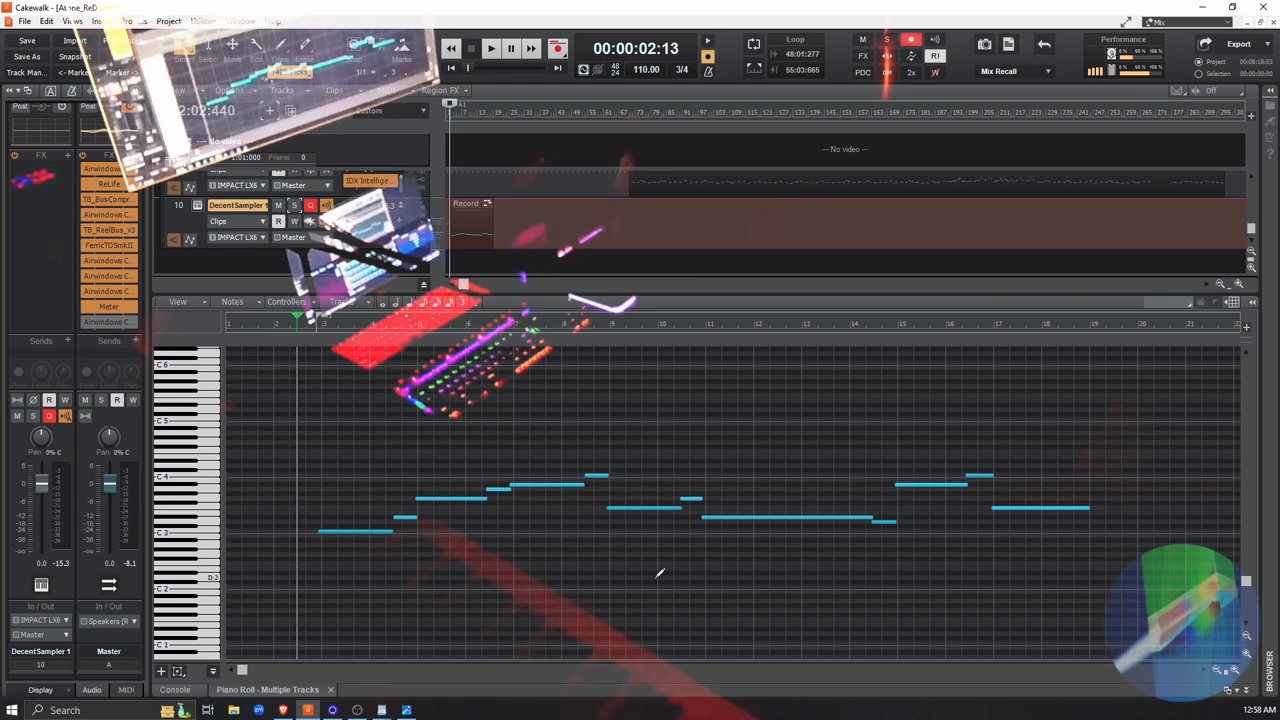
key(space)
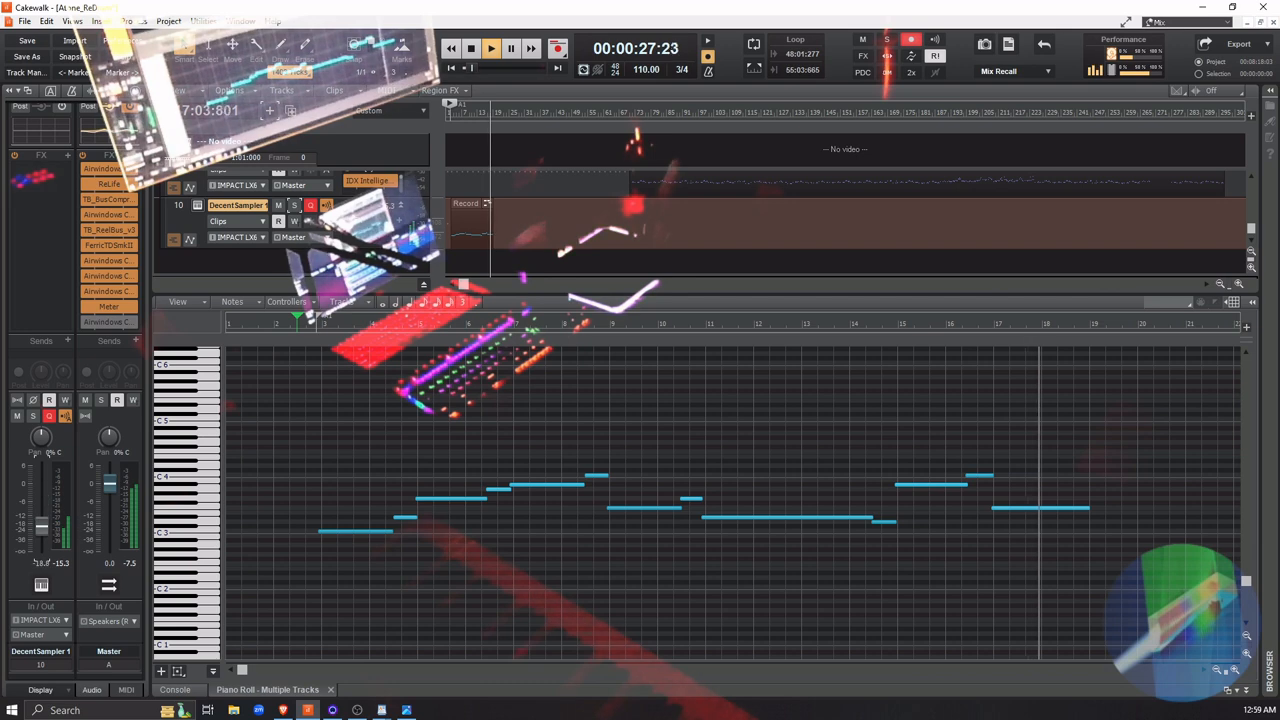
key(space)
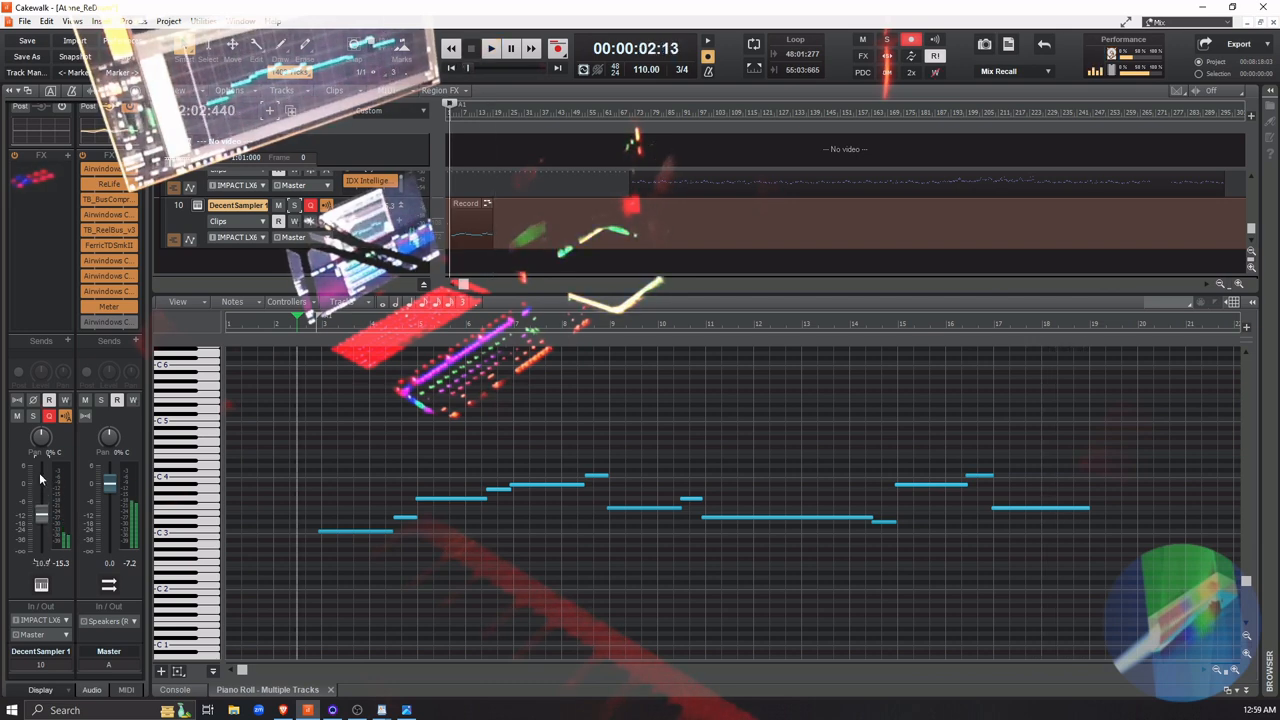
mouse_move(41, 515)
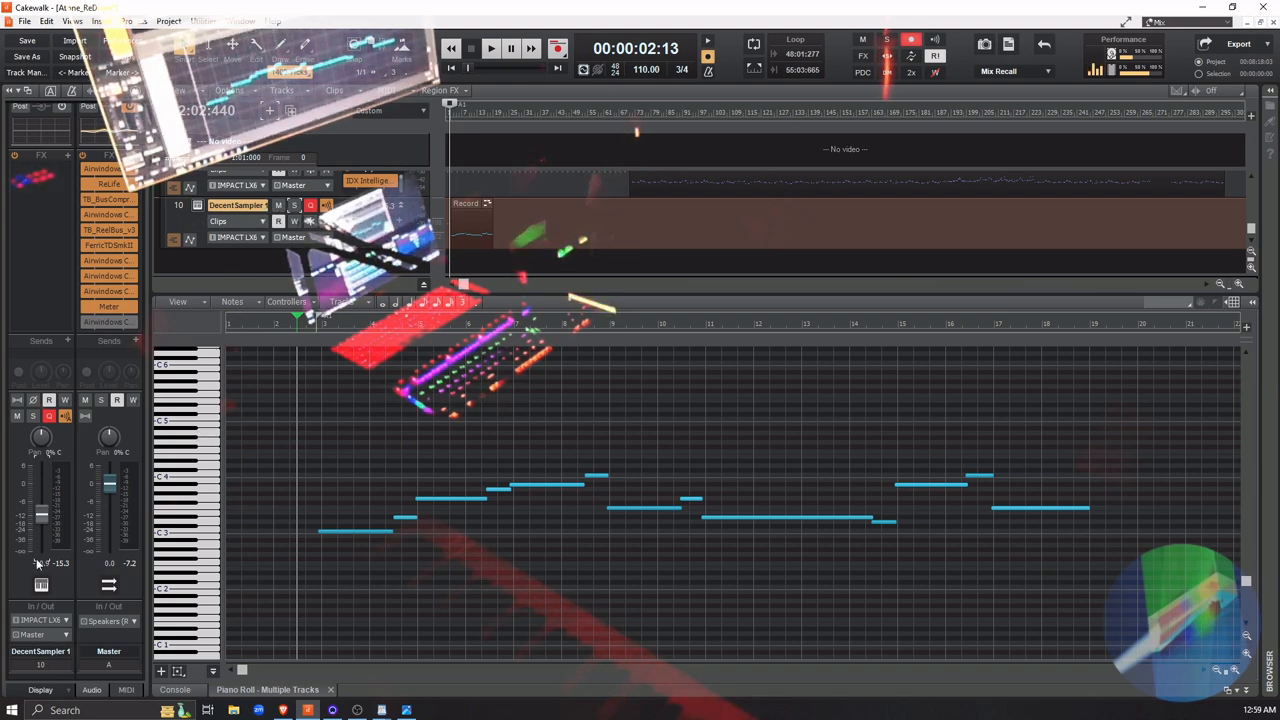
Rename the DecentSampler track as Cellos
double_click(229, 205)
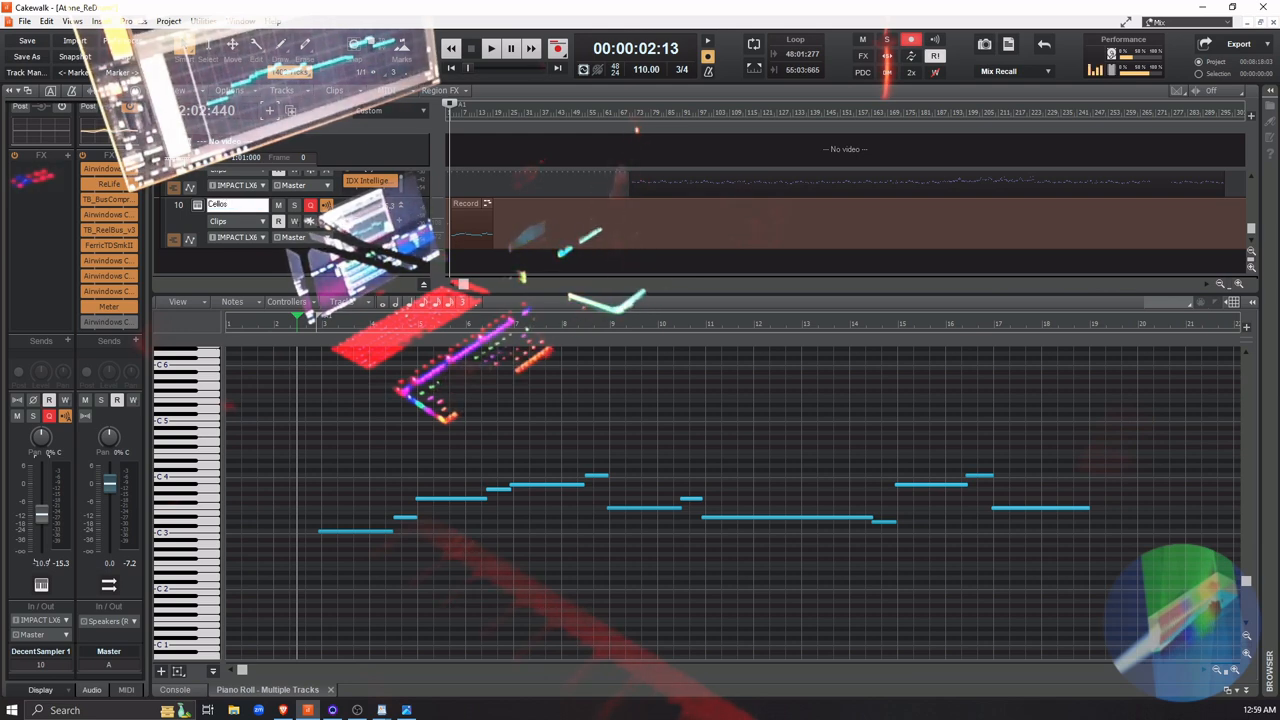
text(Cellos)
key(Return)
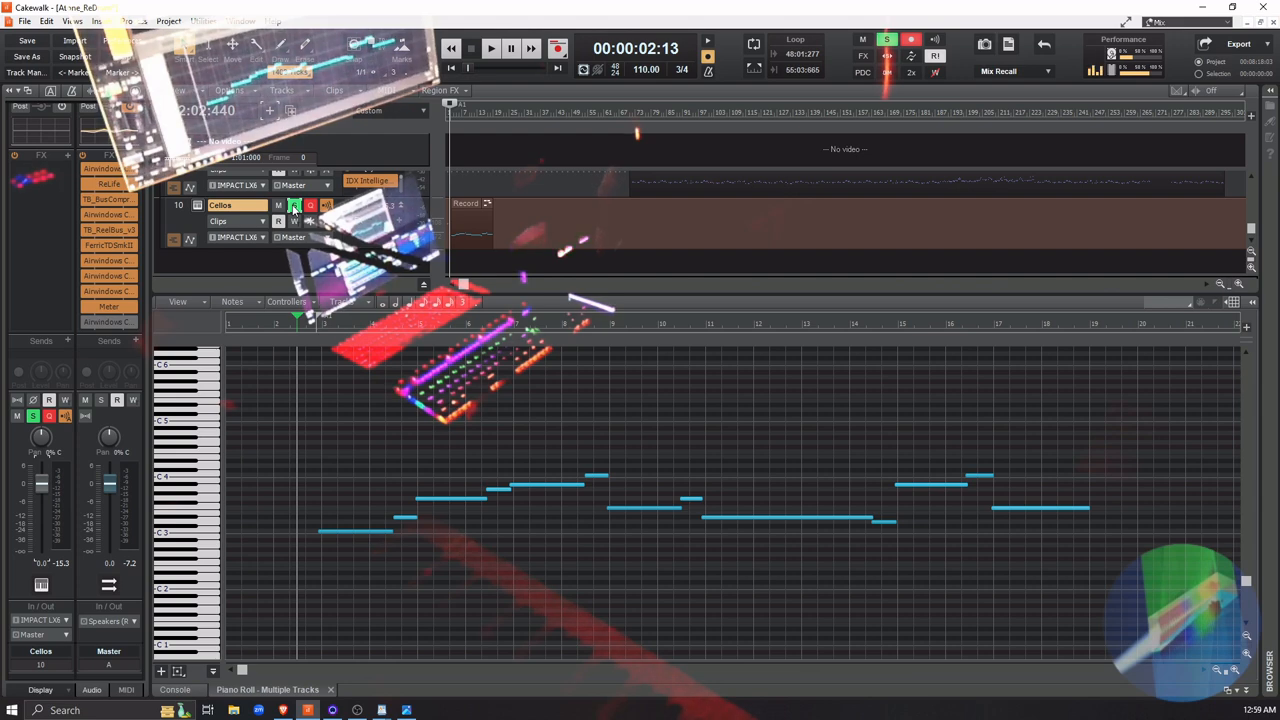
Compare the opening with the Cellos track soloed, muted, and unmuted alongside the other tracks
key(space)
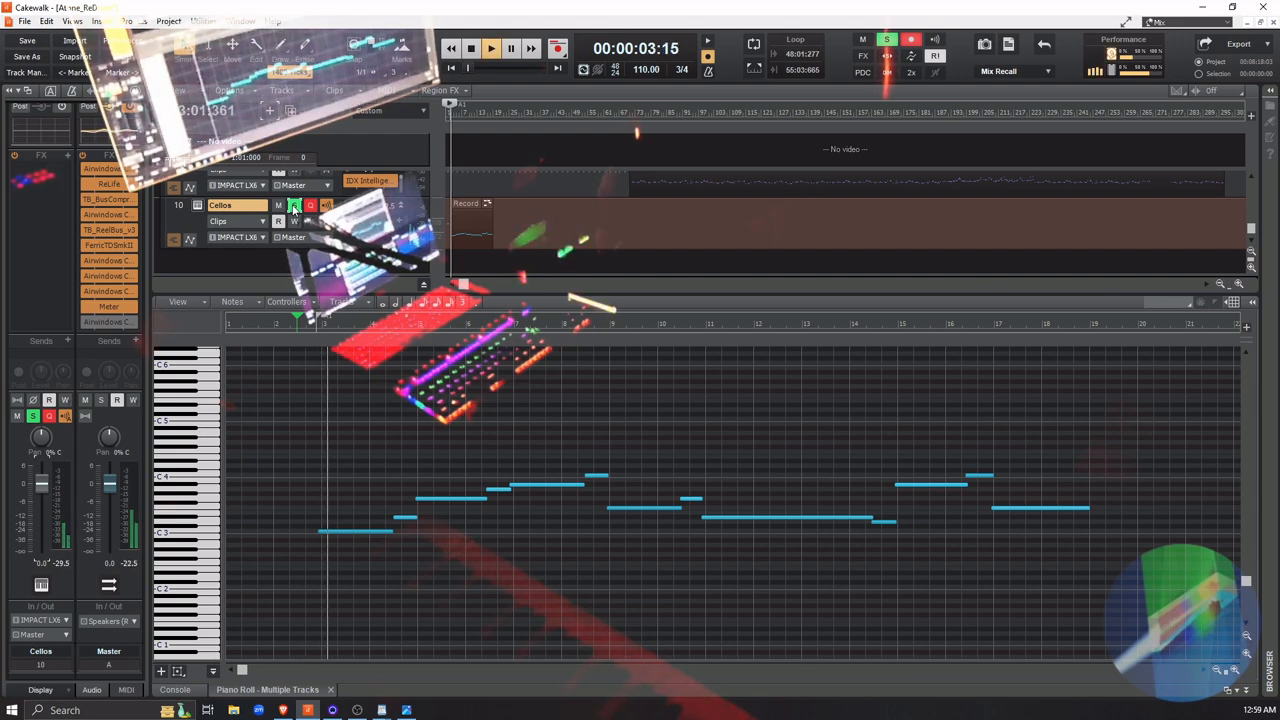
key(space)
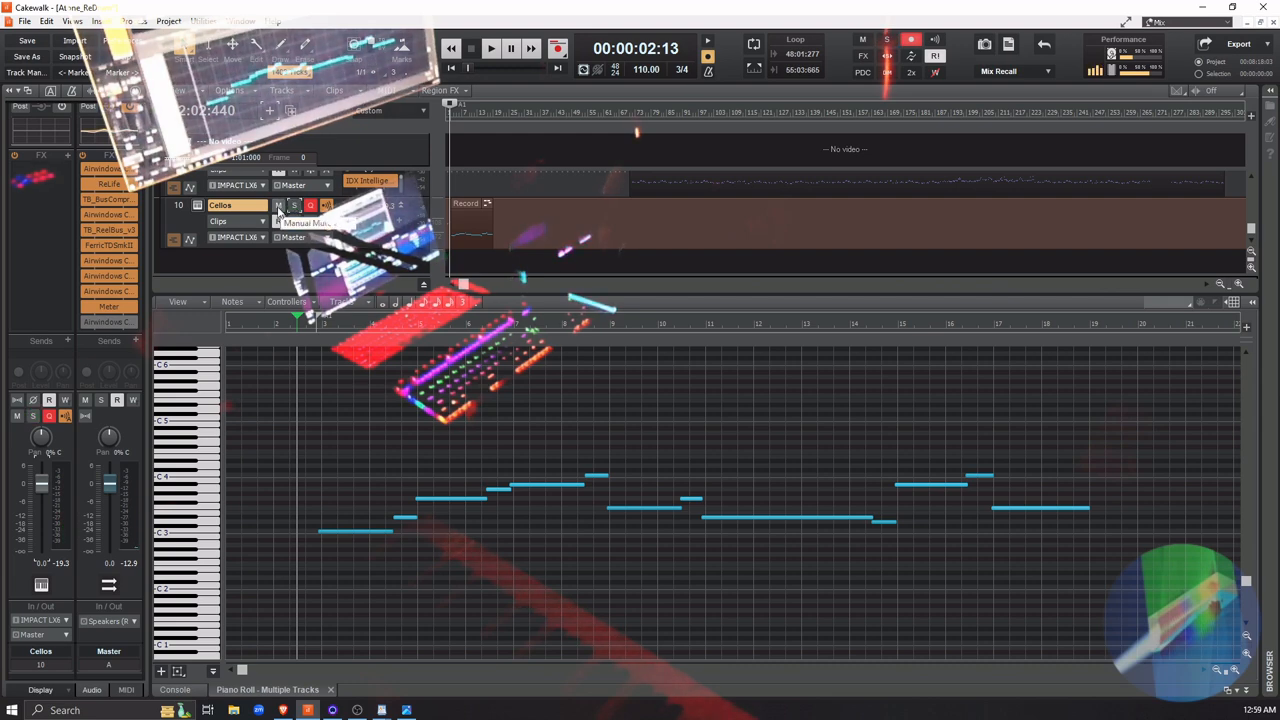
click(279, 206)
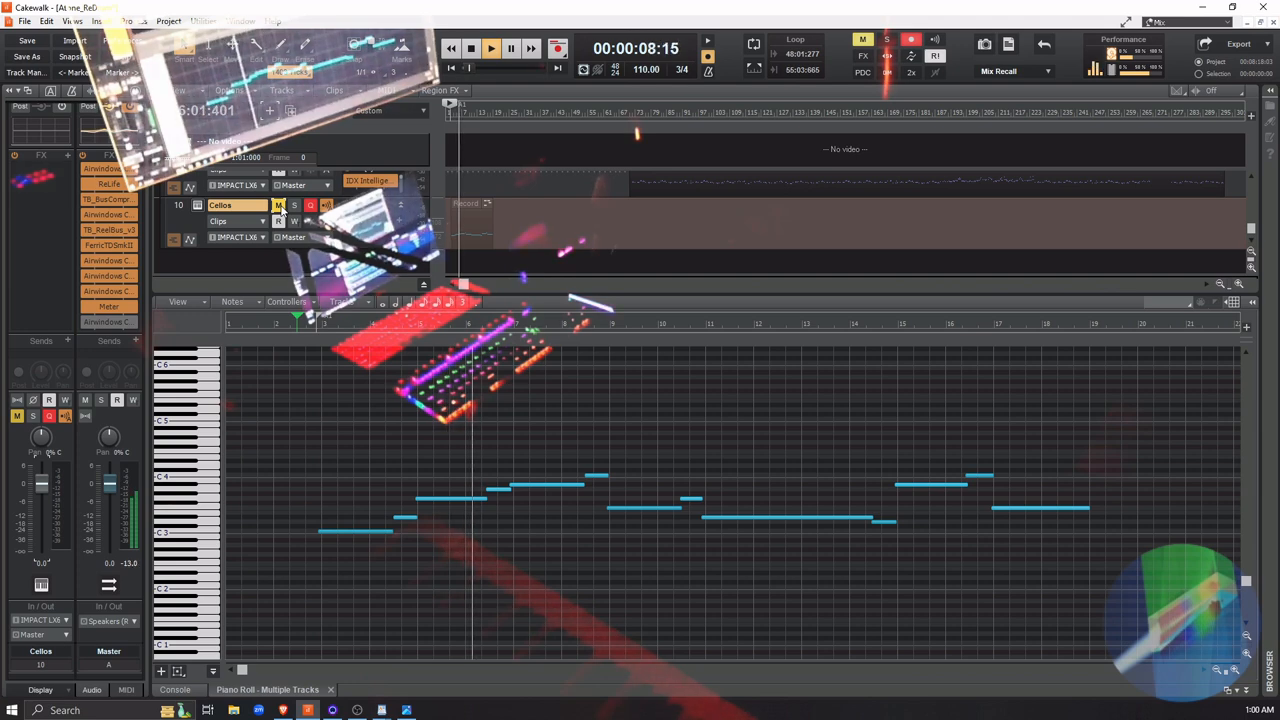
key(space)
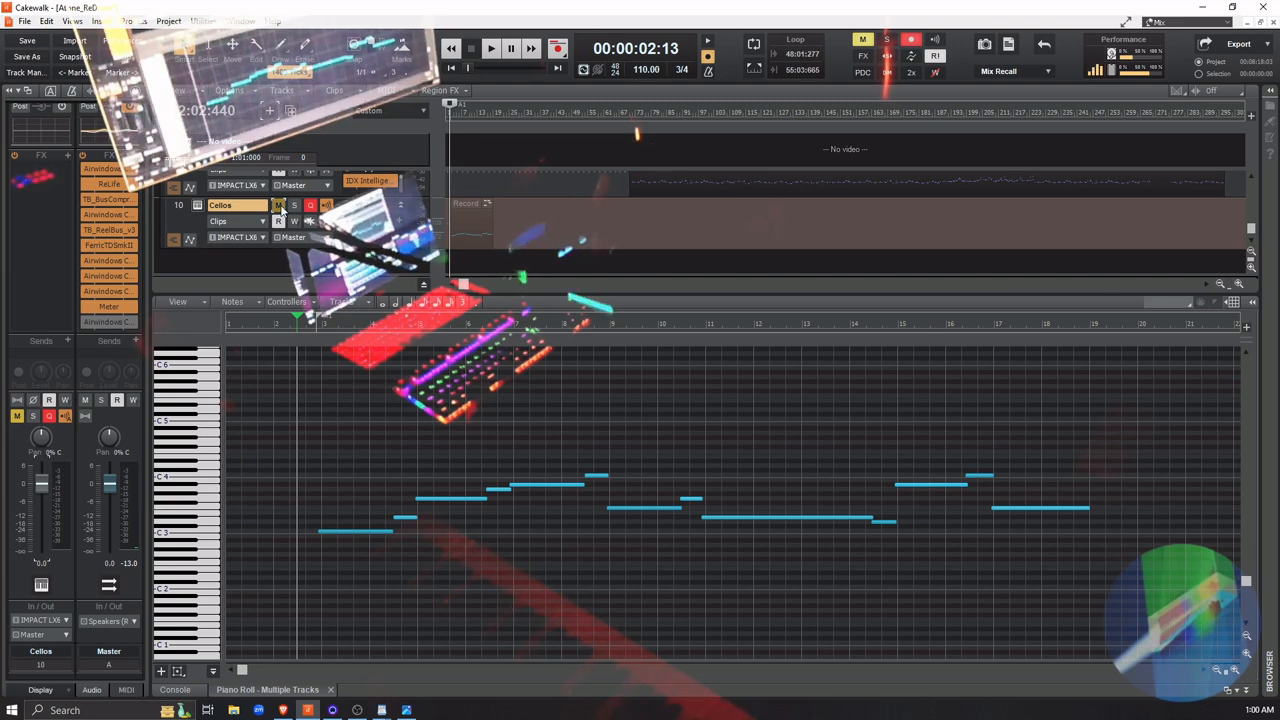
click(279, 205)
key(space)
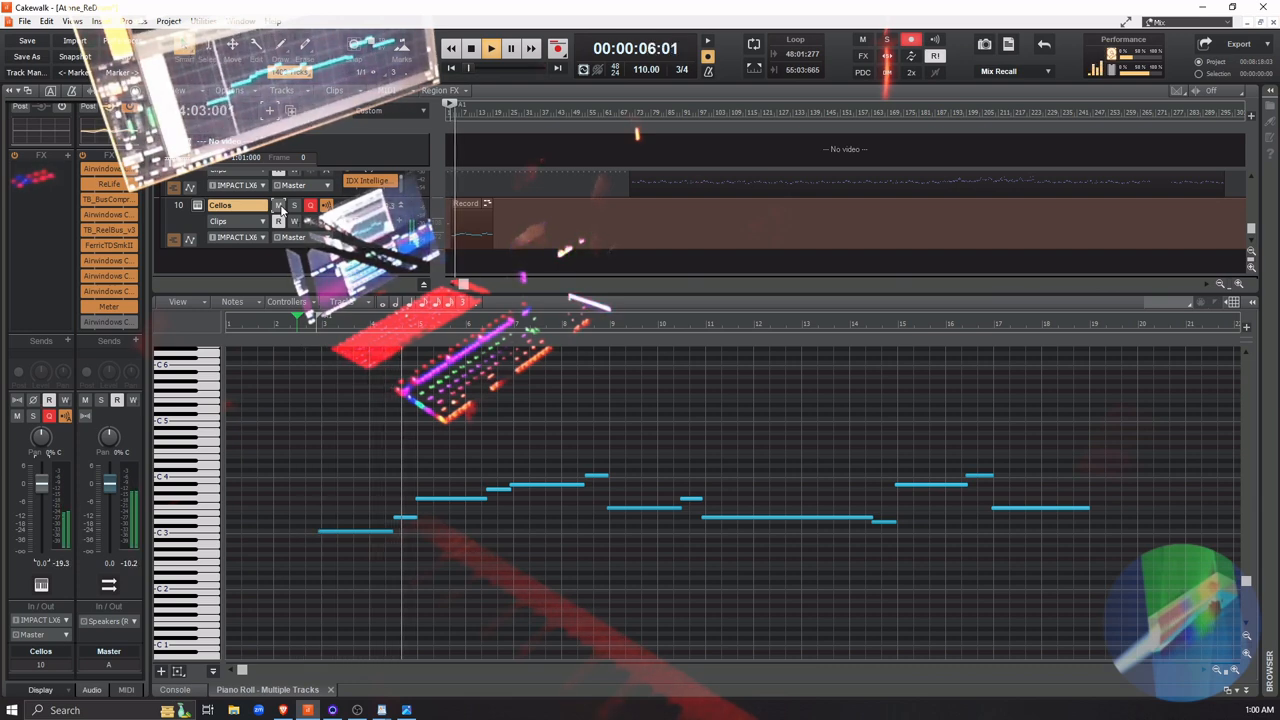
key(space)
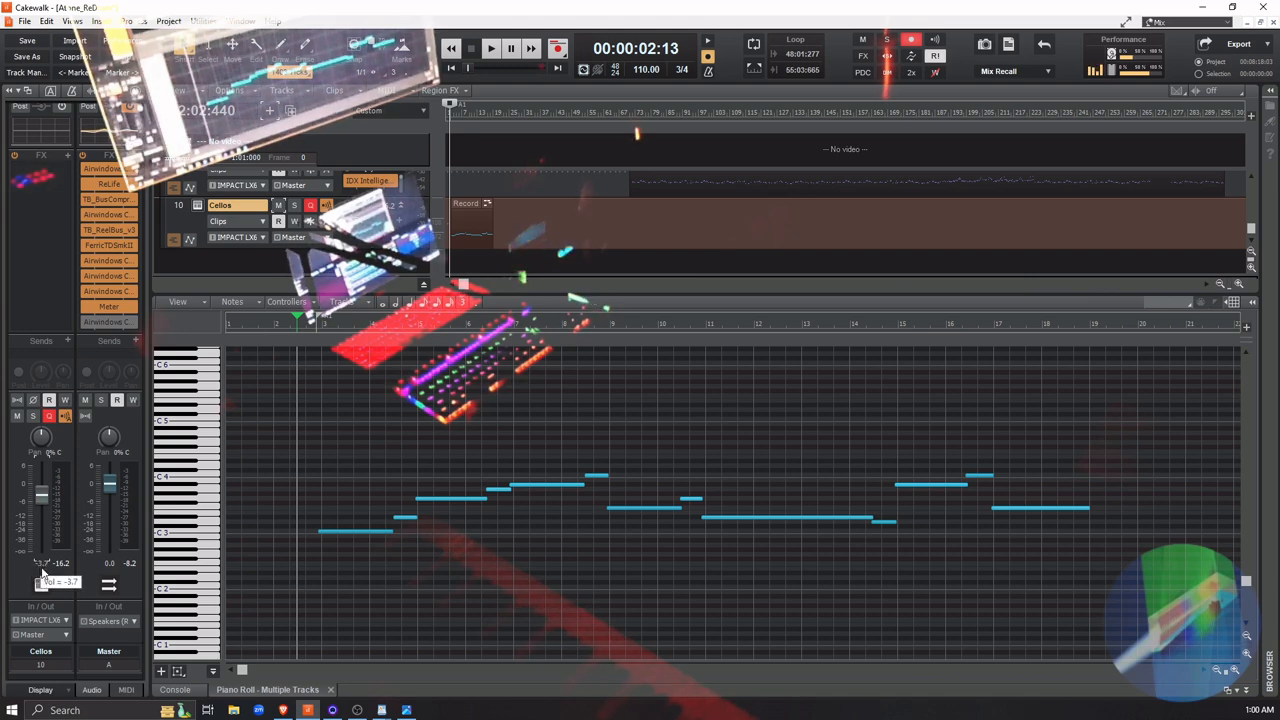
Play the opening with the full mix and lower the Cellos track's volume to about -7.2 dB
key(space)
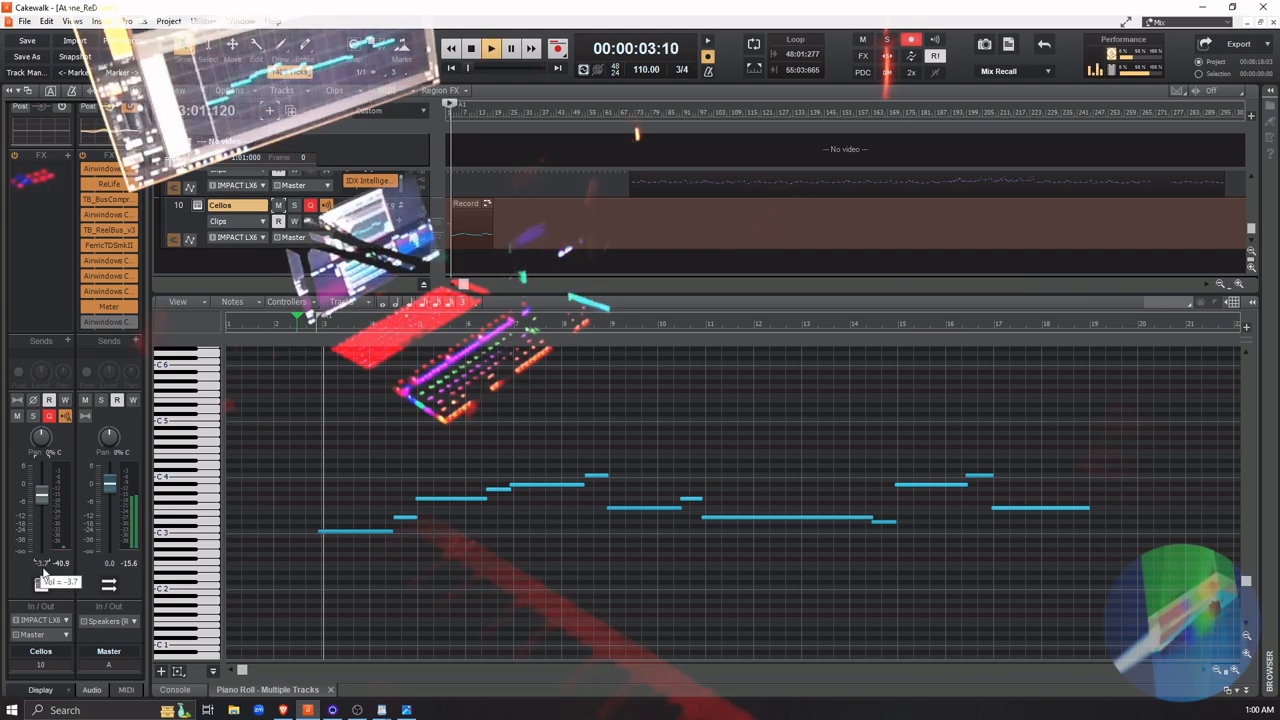
mouse_move(44, 503)
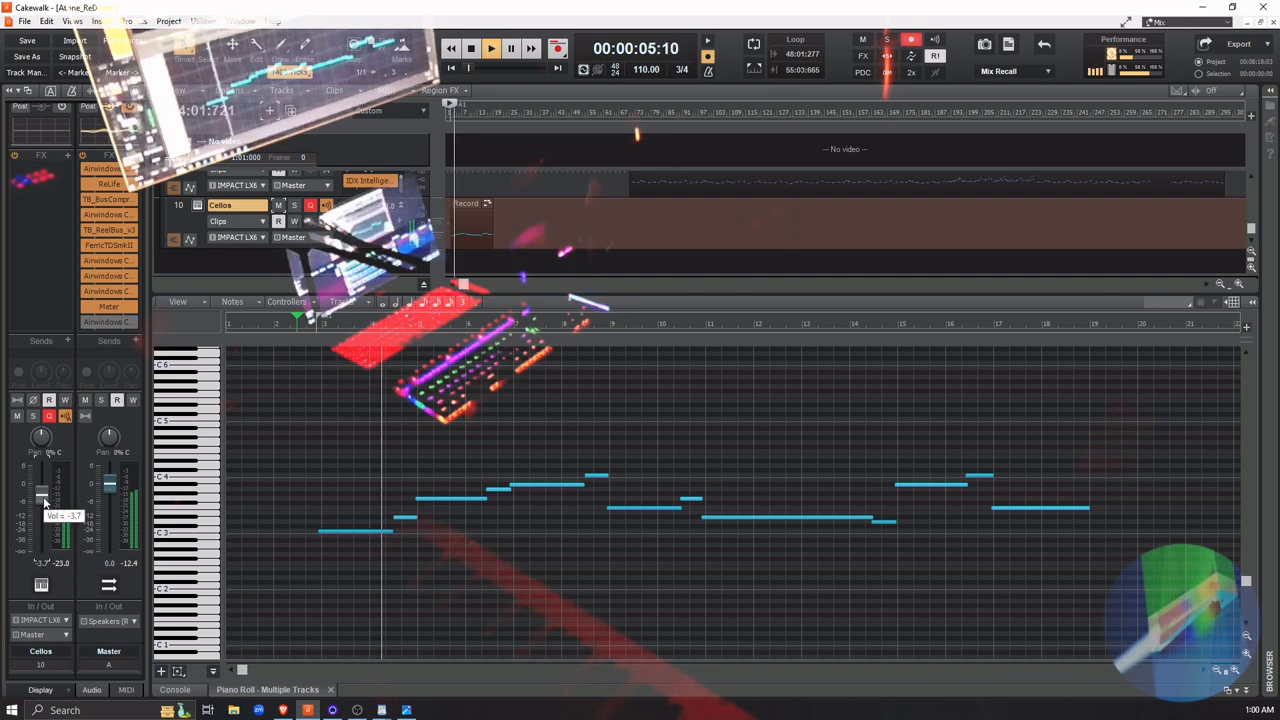
drag(44, 503, 44, 509)
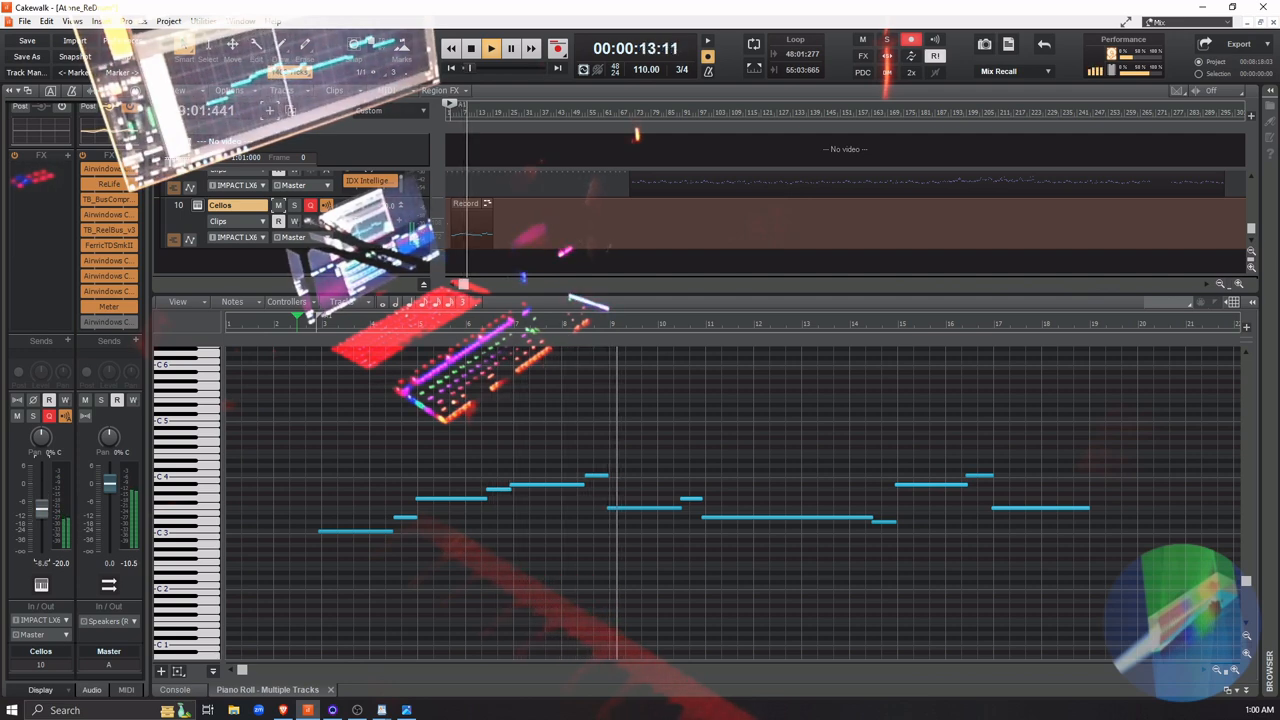
drag(42, 501, 42, 505)
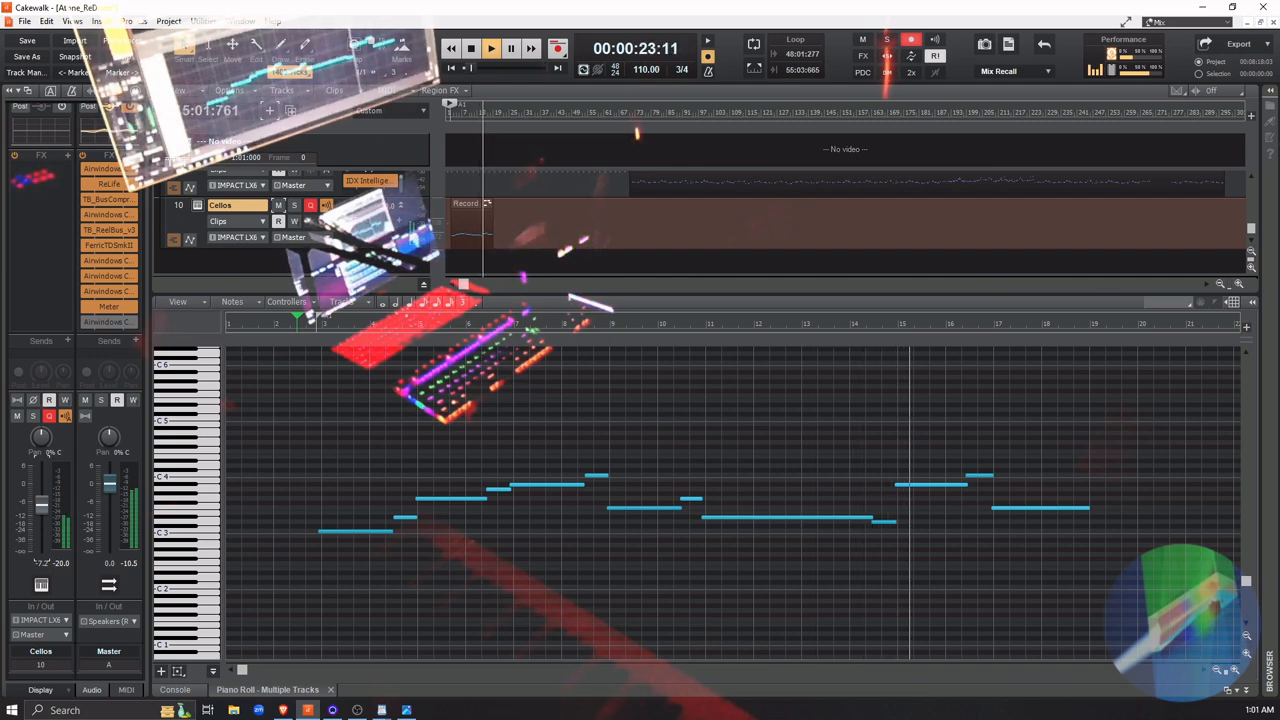
key(space)
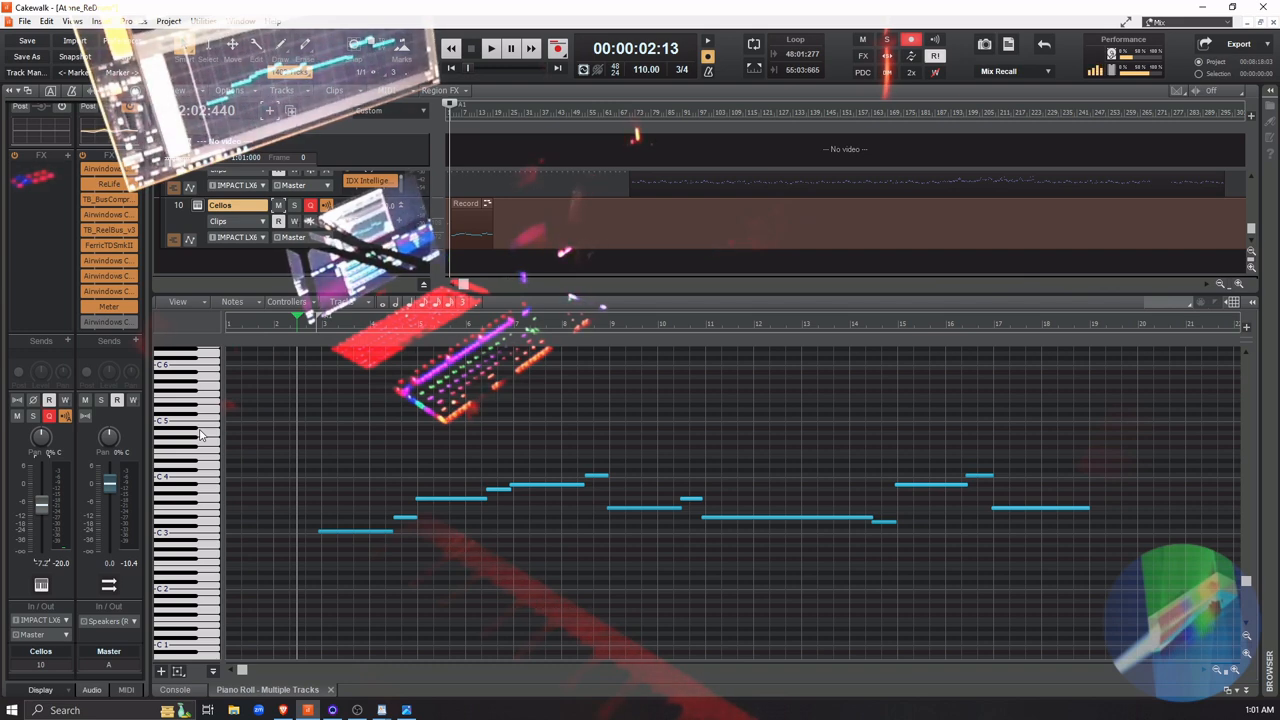
Play the opening with the full mix while muting and unmuting the Cellos track to judge its contribution
key(space)
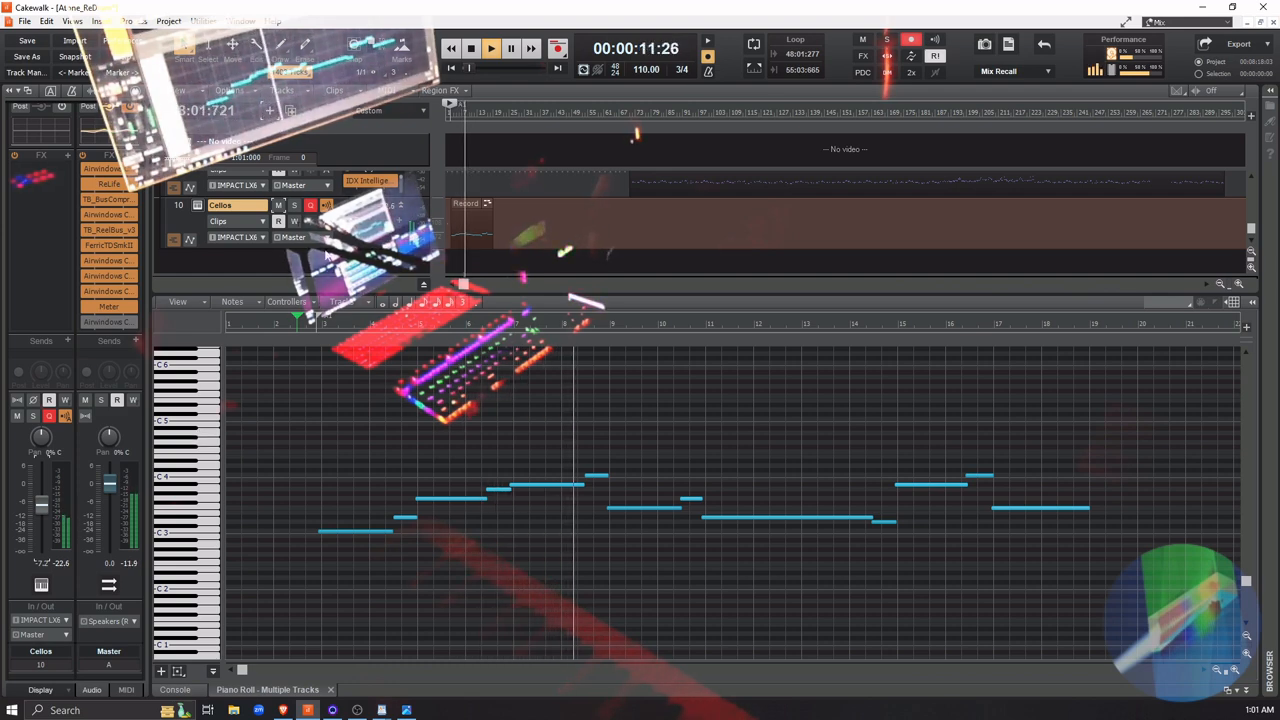
click(279, 205)
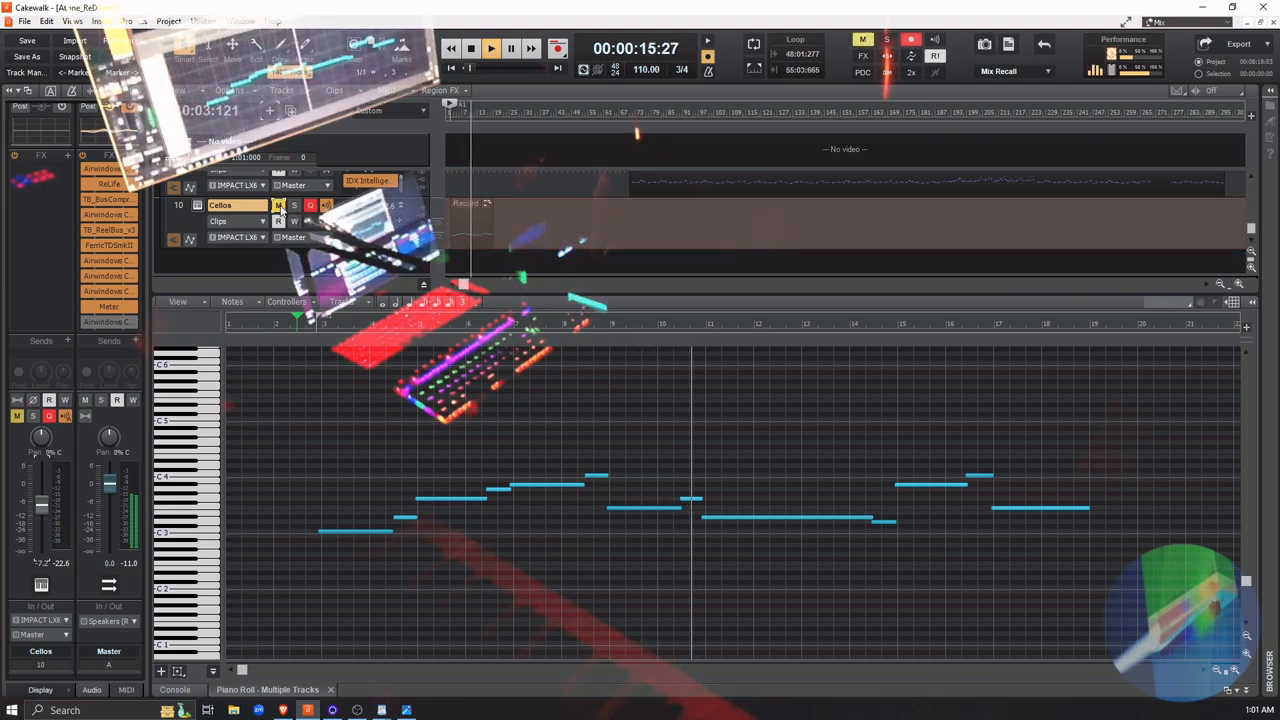
click(279, 205)
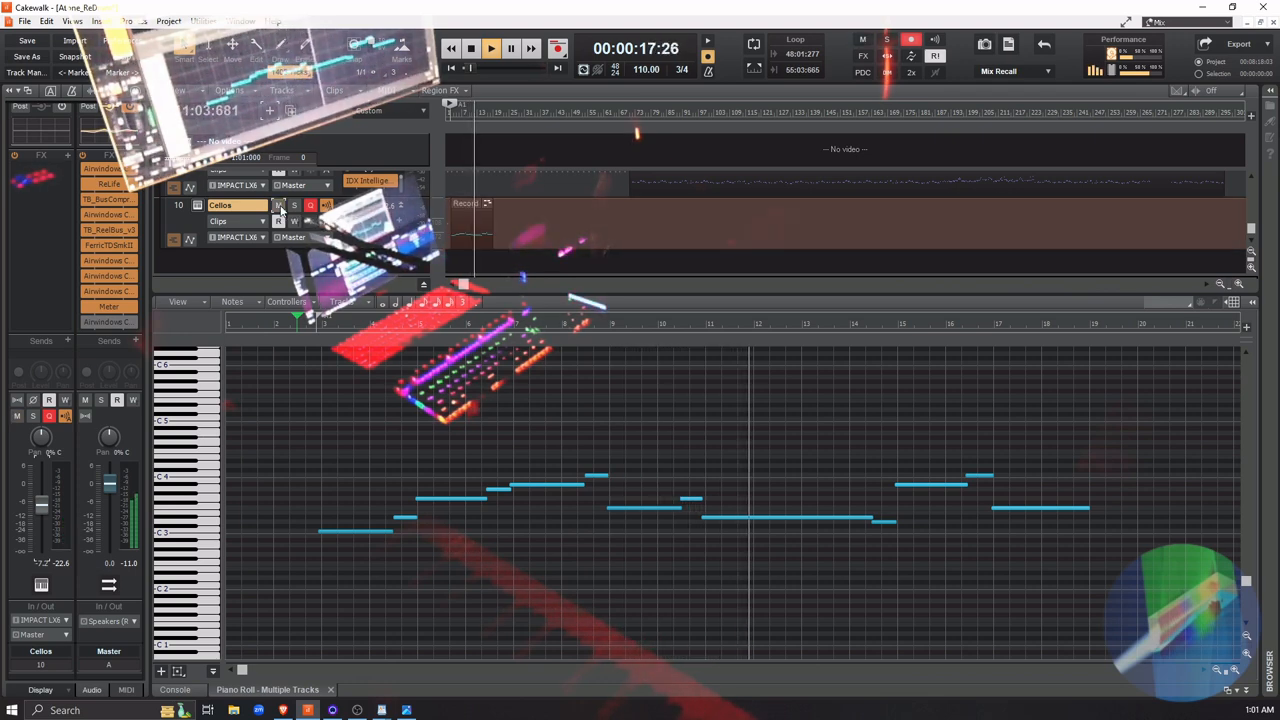
click(279, 205)
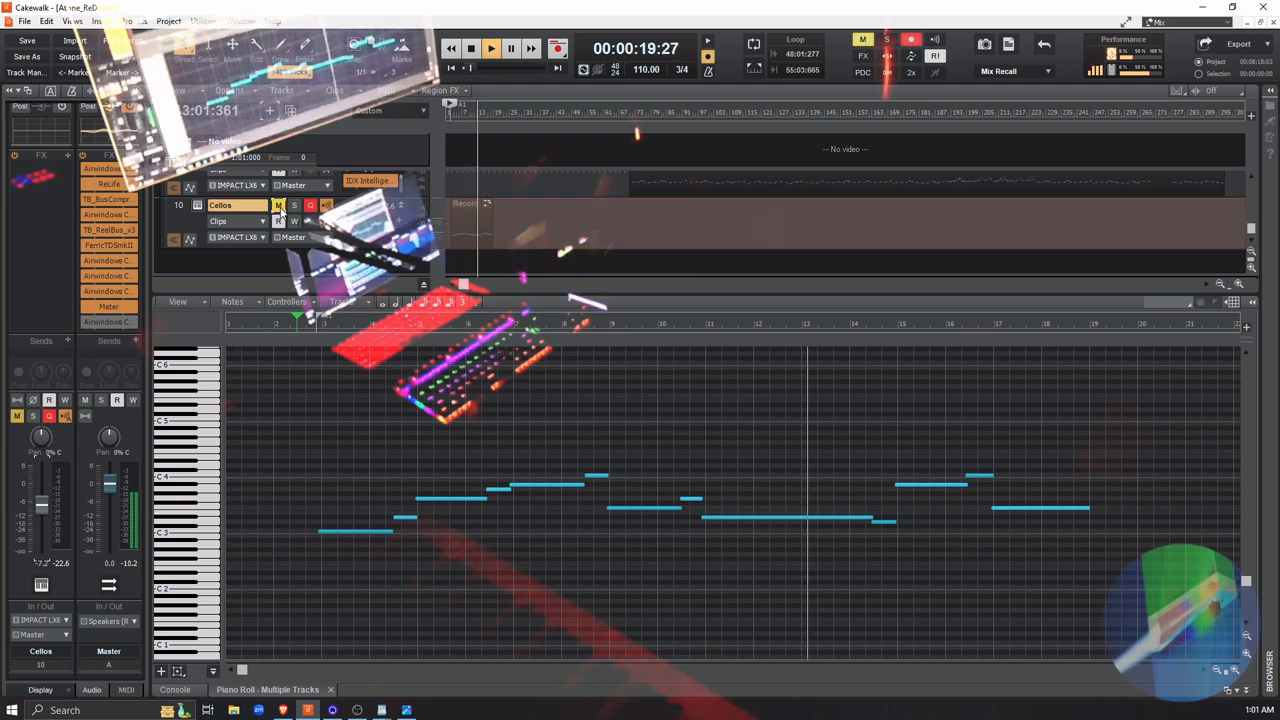
click(279, 205)
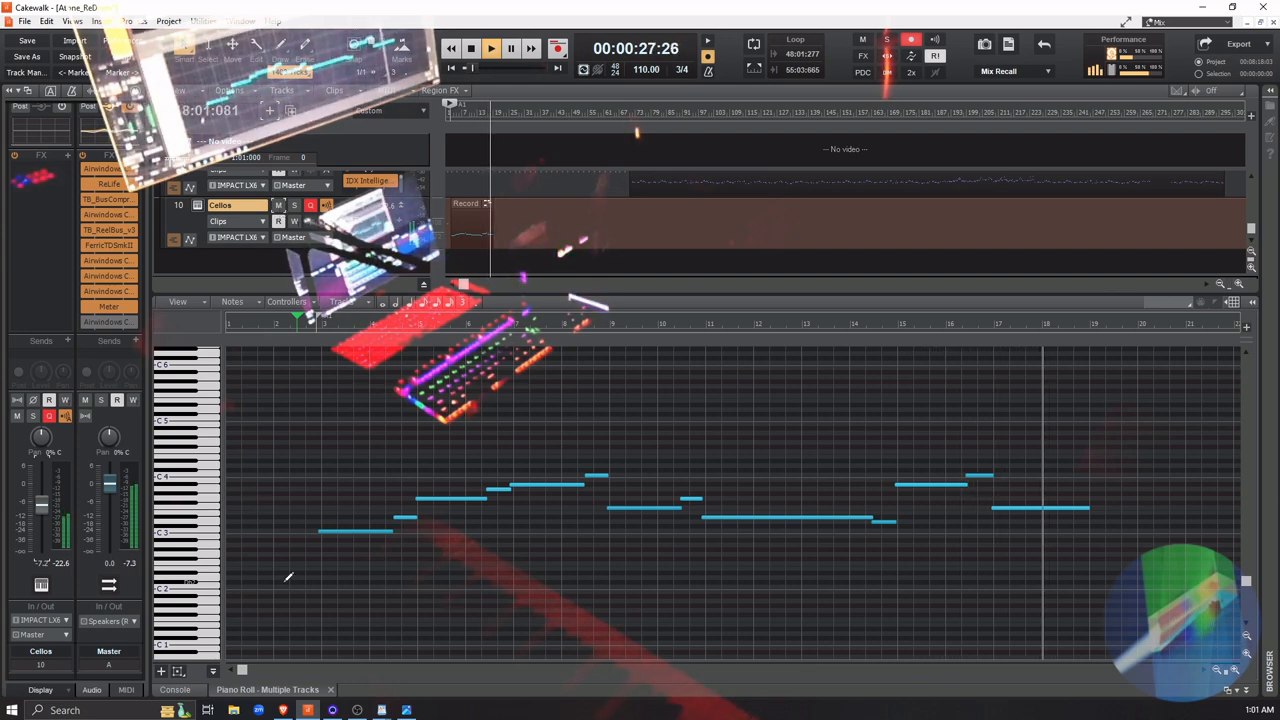
key(space)
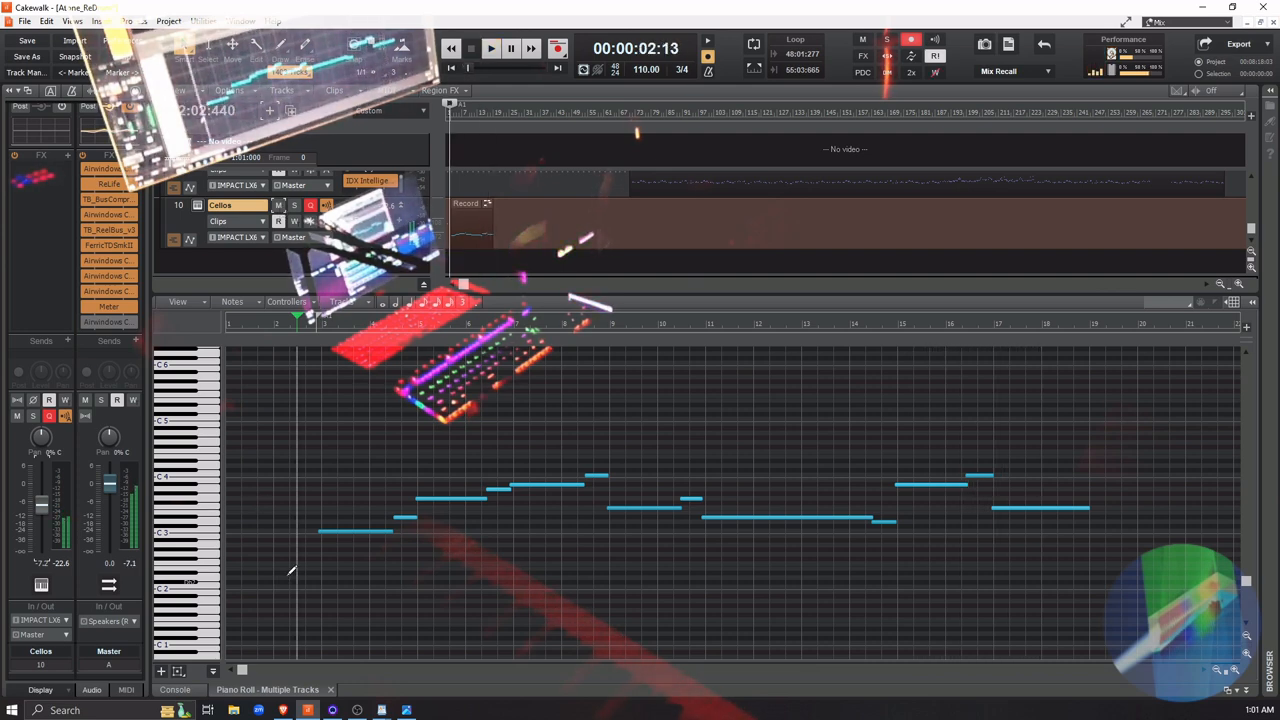
Replay the part's first measures from the same starting point, alternating between the Cellos track muted and unmuted
click(279, 207)
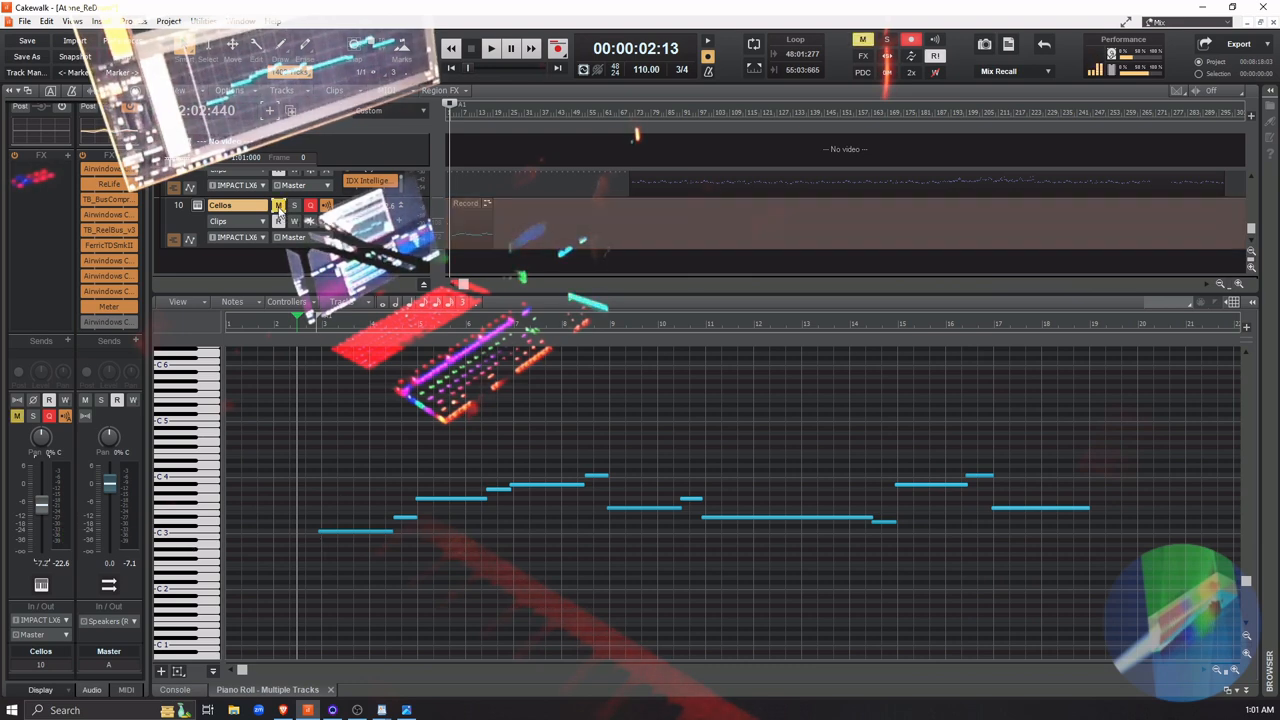
key(space)
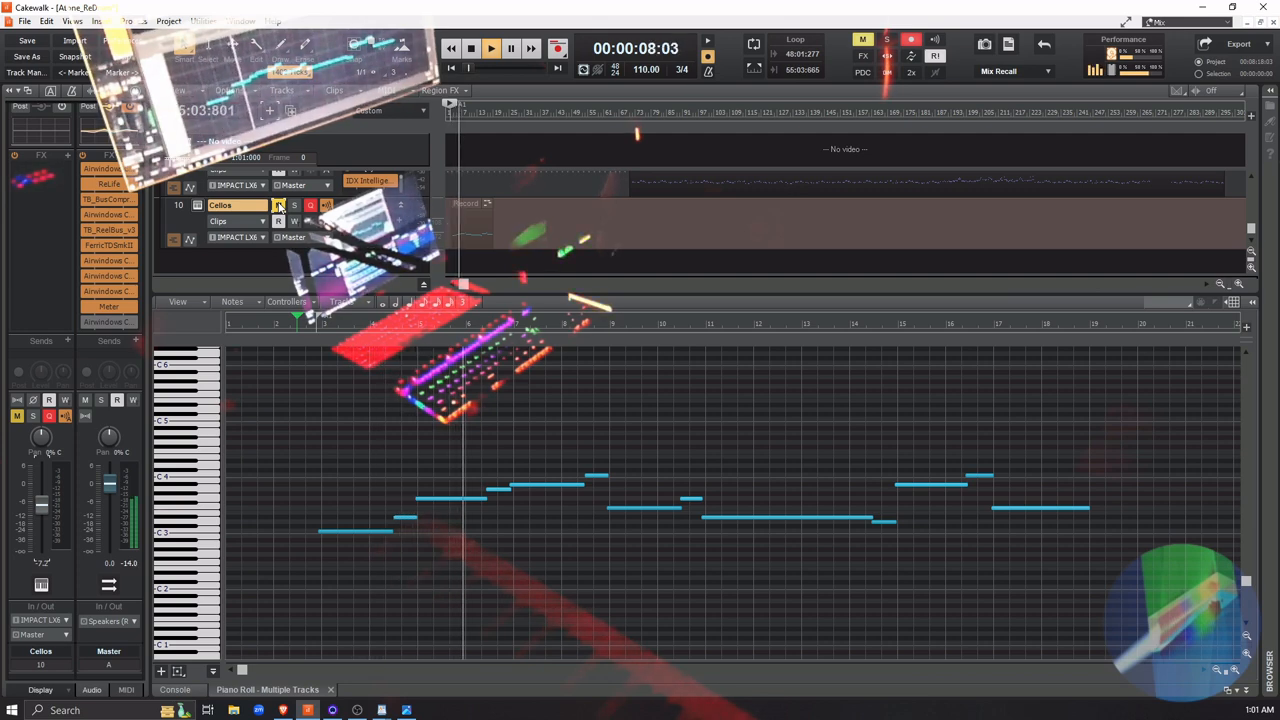
key(space)
key(space)
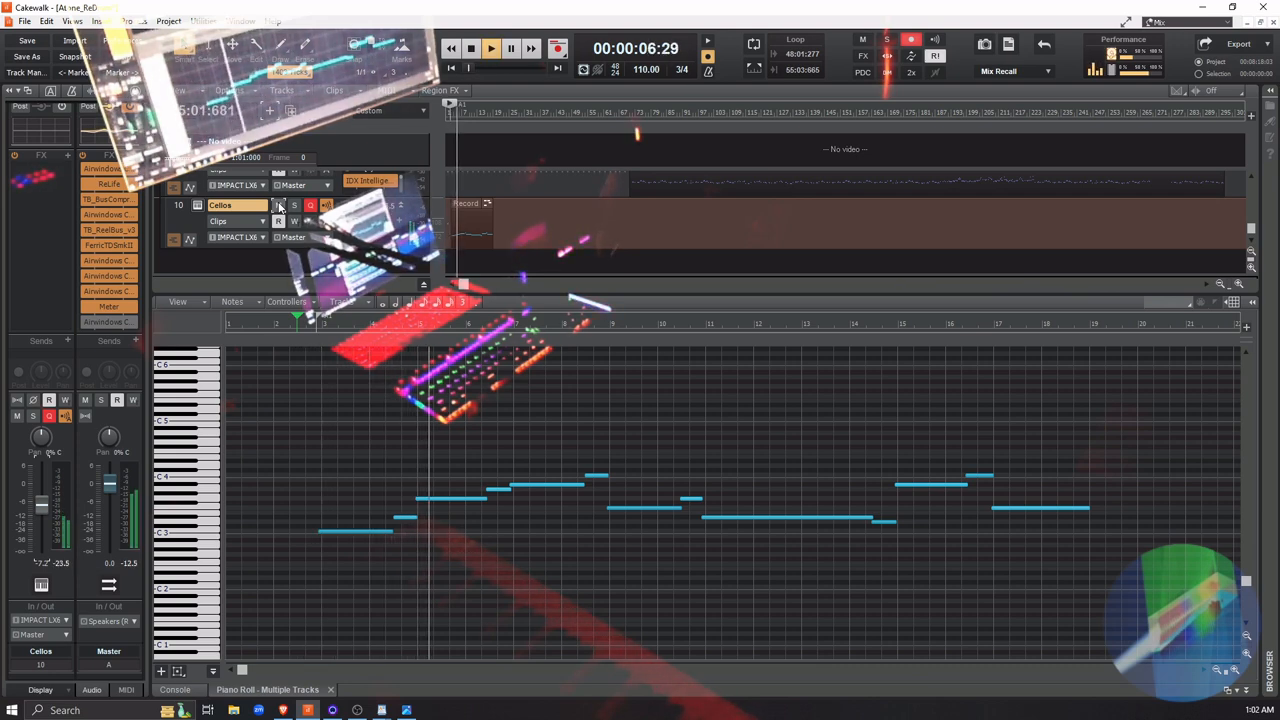
key(space)
click(279, 205)
key(space)
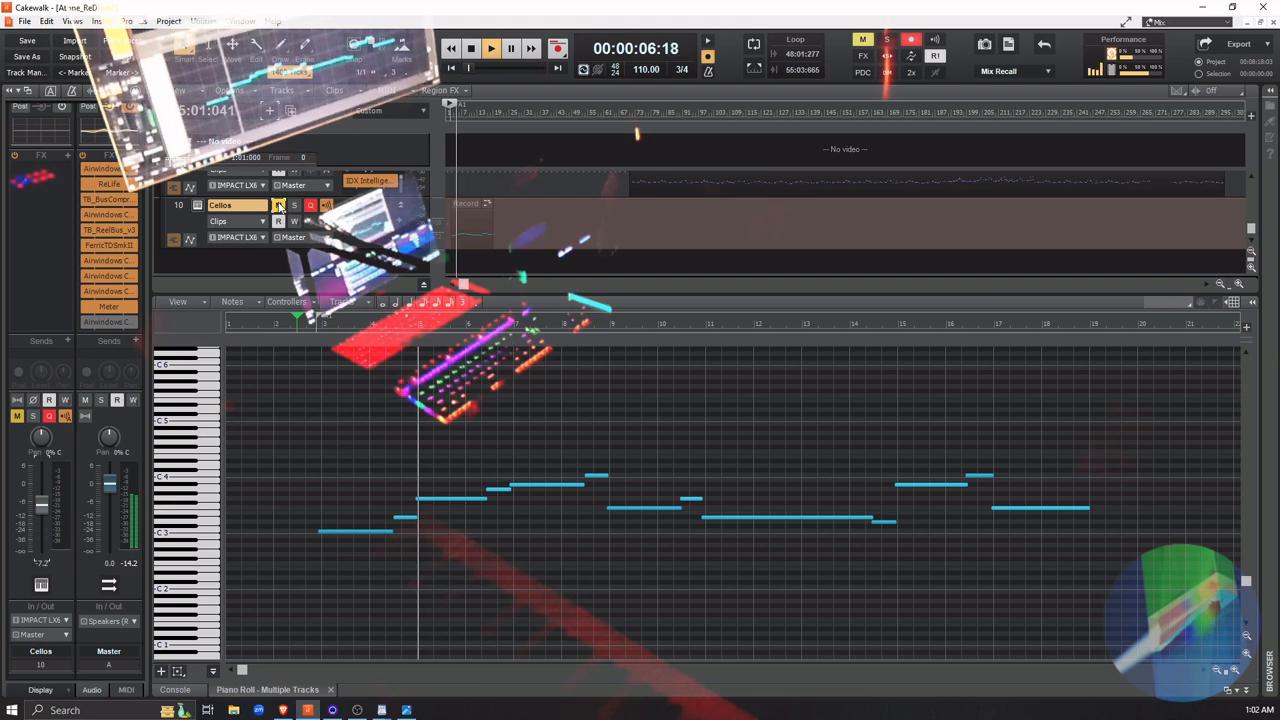
key(space)
click(279, 205)
key(space)
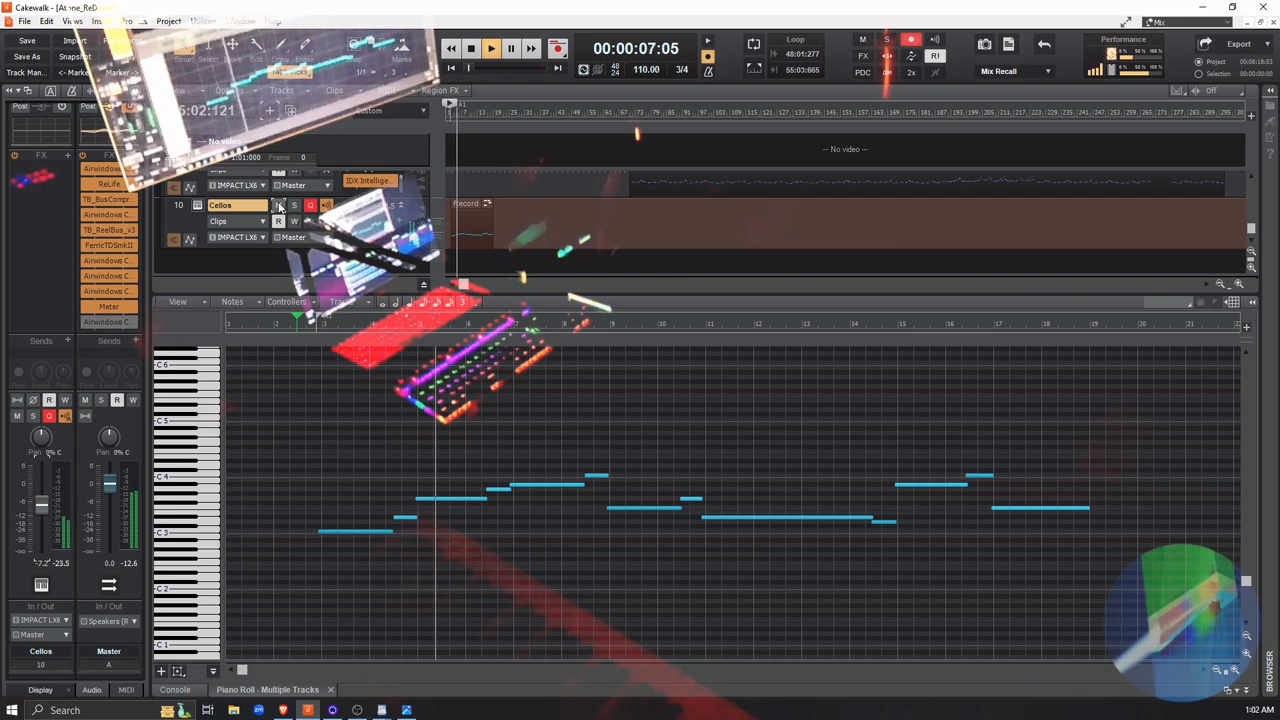
Lower the Cellos track's volume to about -7.5 dB and compare the opening with the track muted and unmuted
key(space)
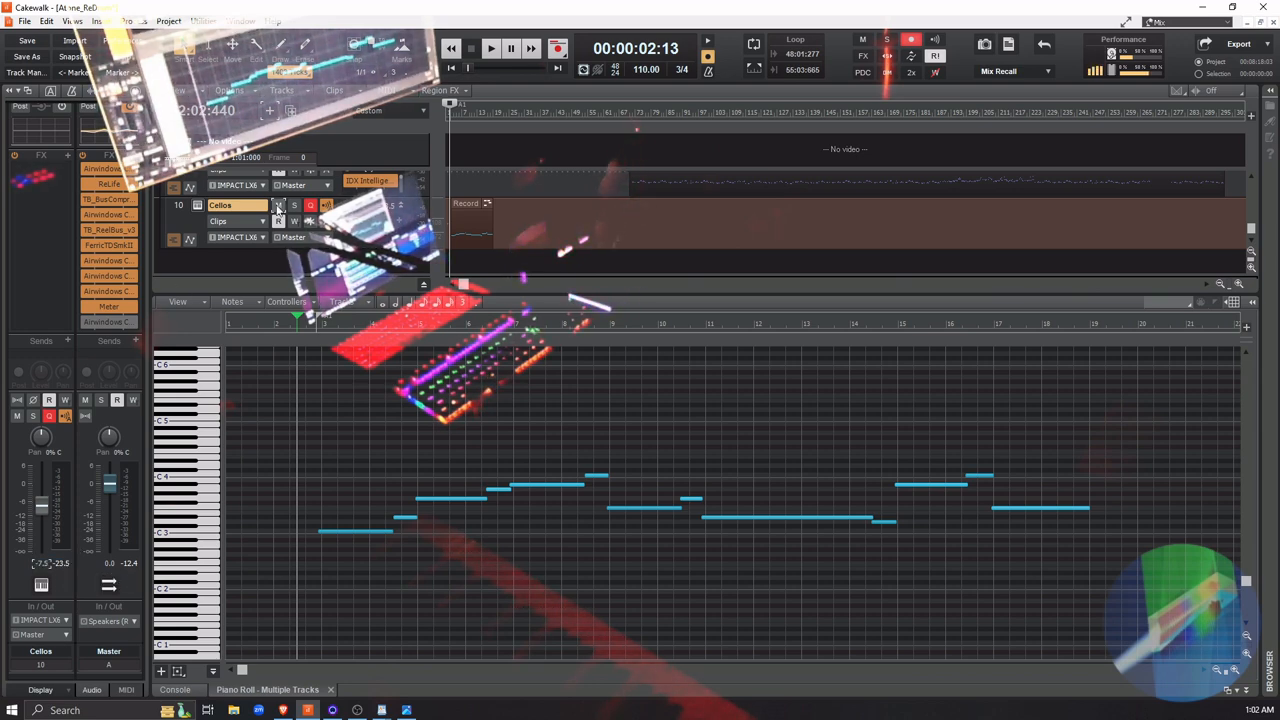
click(278, 205)
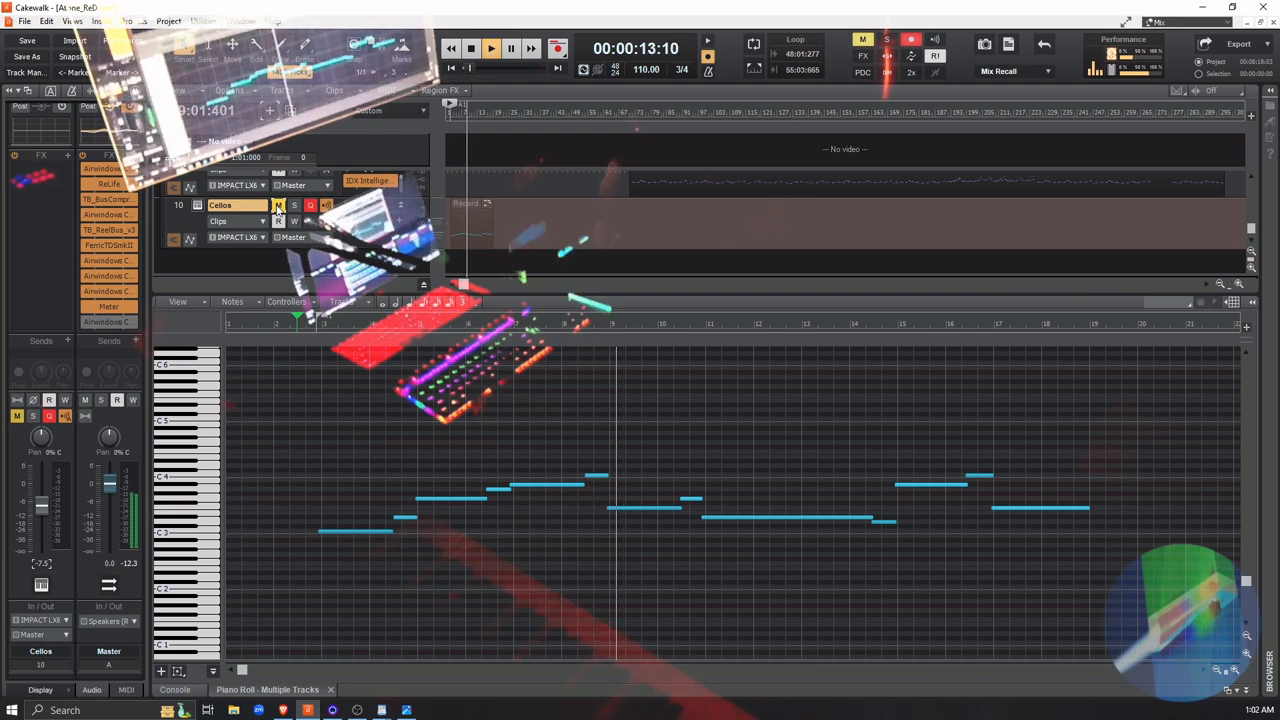
key(space)
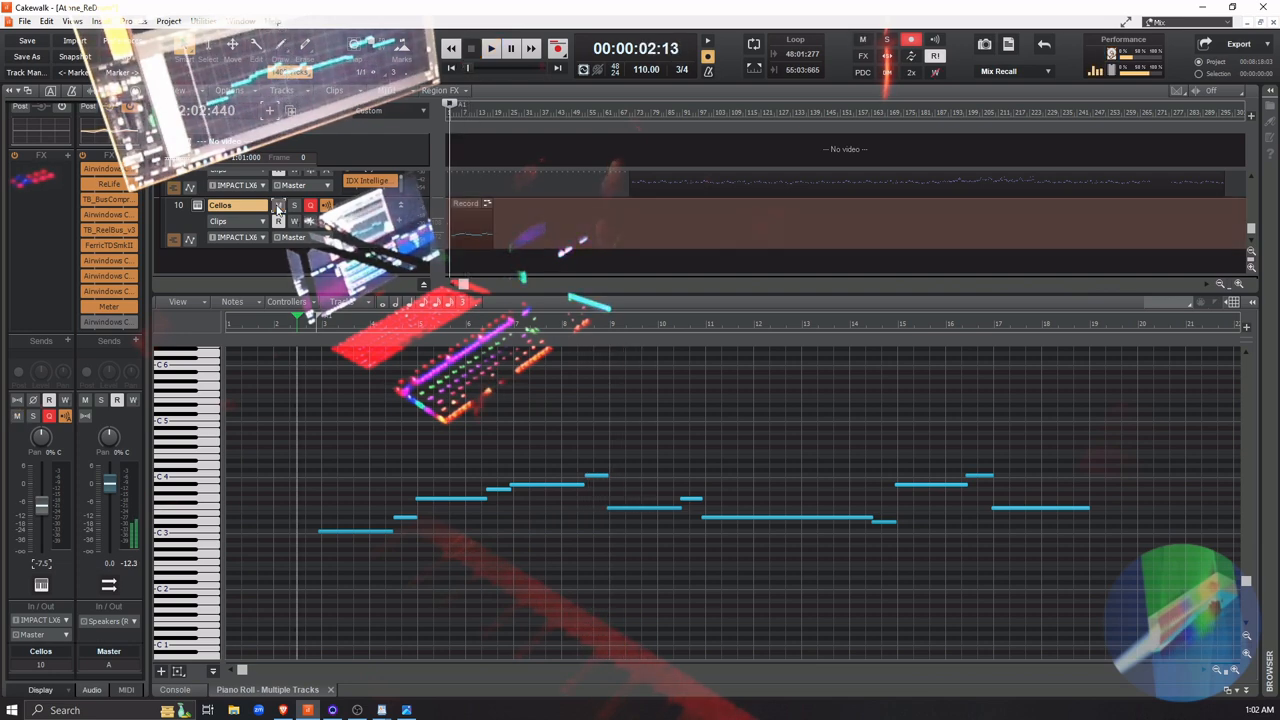
click(278, 205)
key(space)
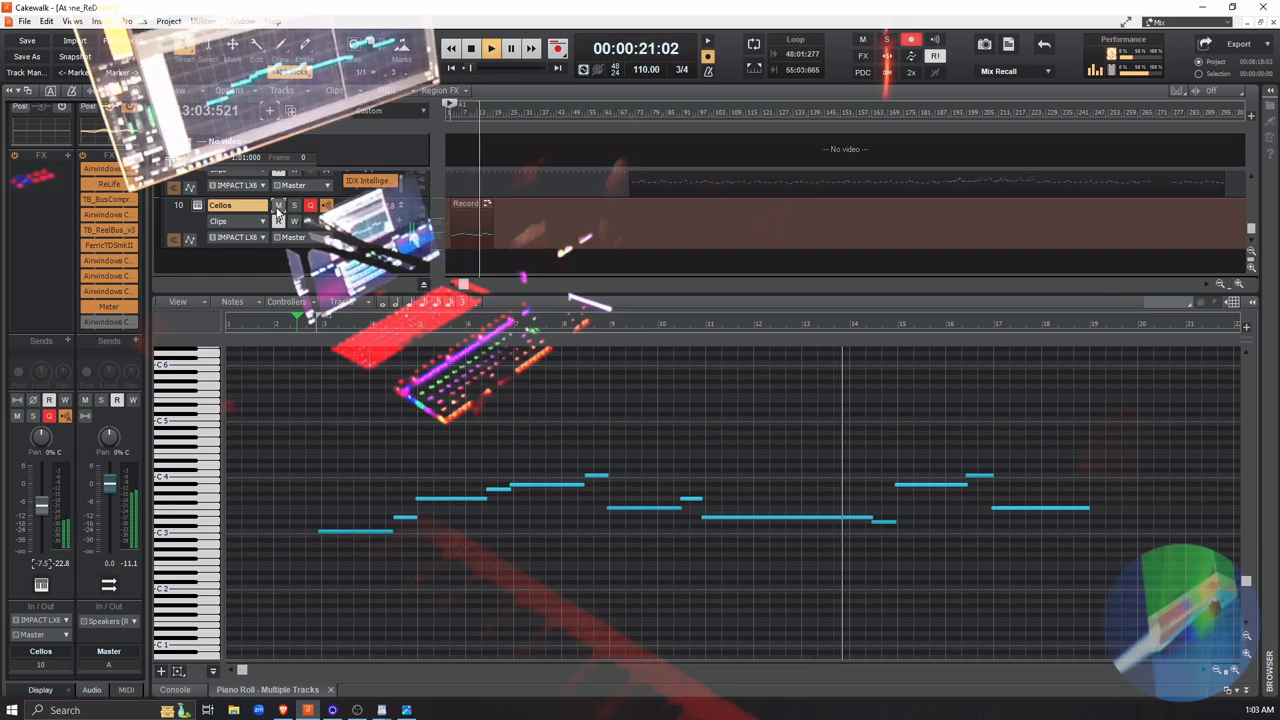
key(space)
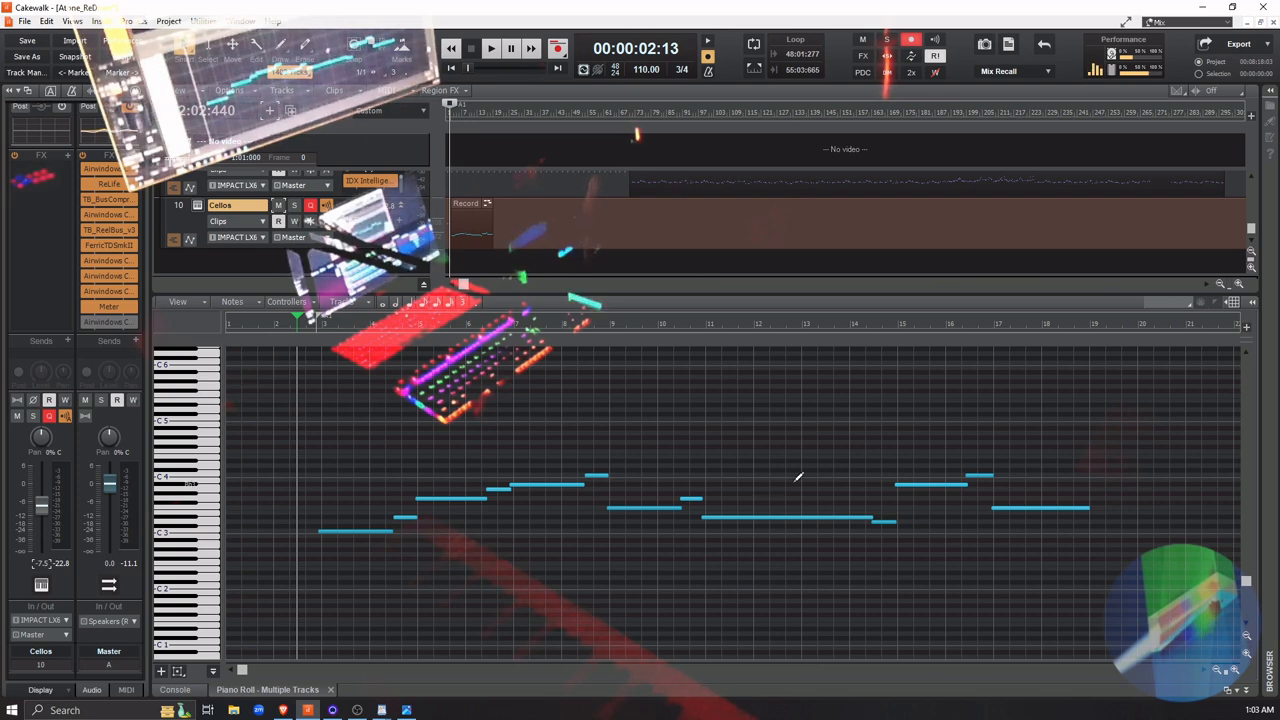
Solo the Cellos track and play it from just before measure 11 through the long held note
click(699, 324)
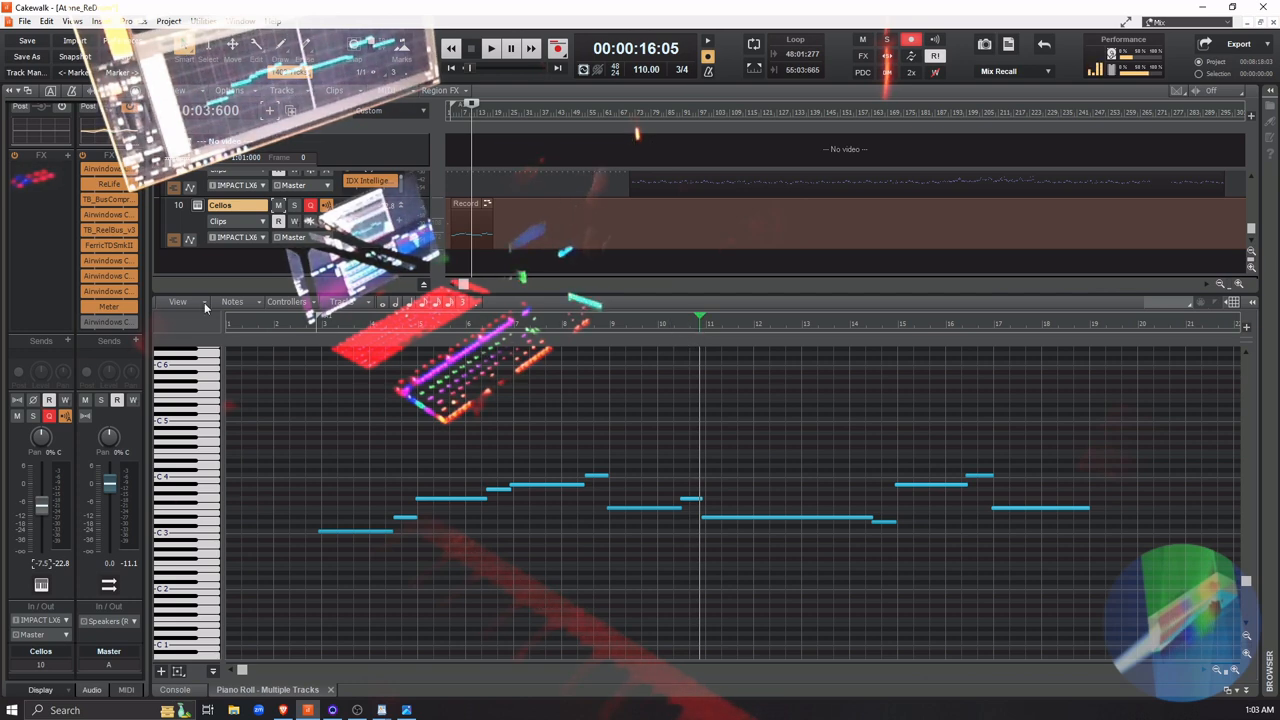
click(294, 205)
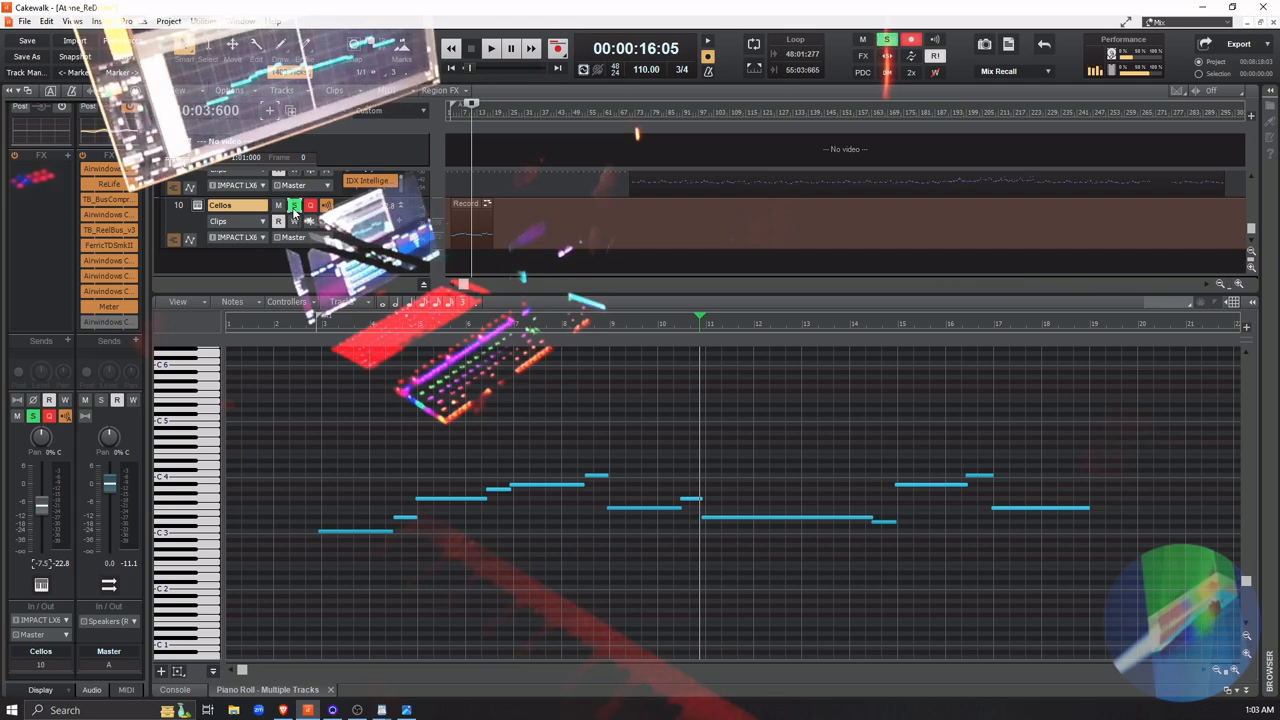
key(space)
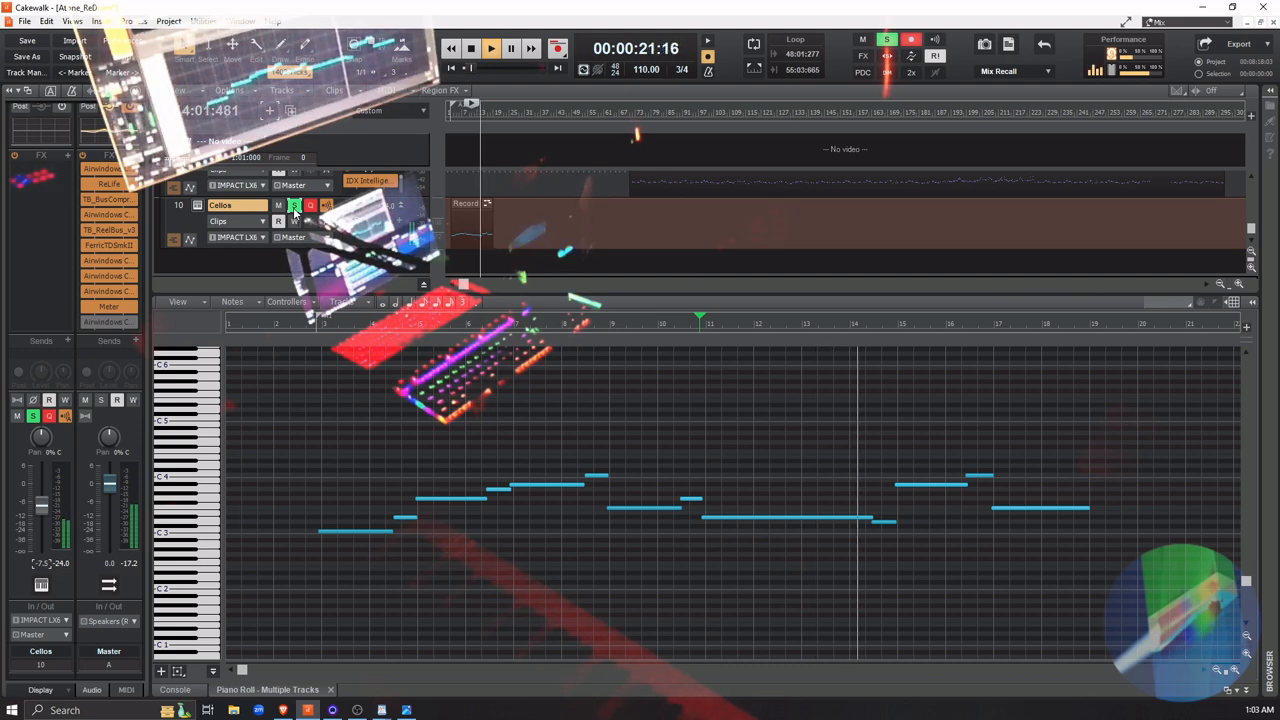
key(space)
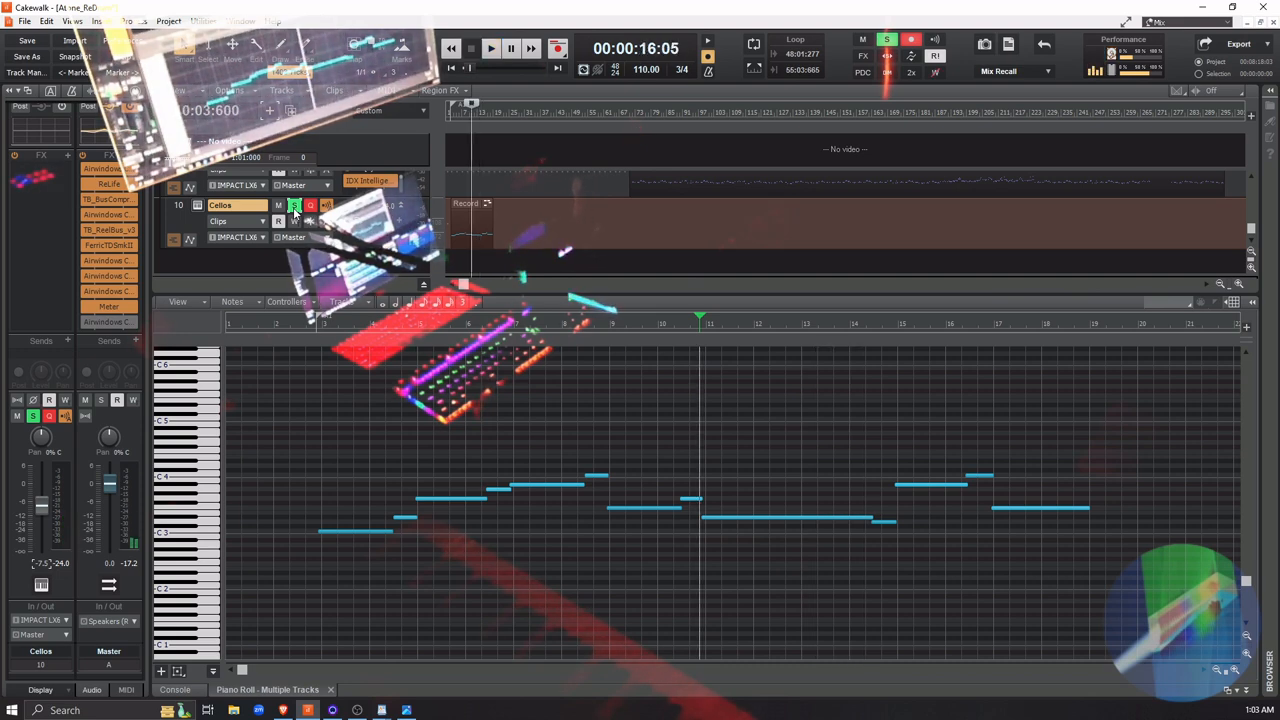
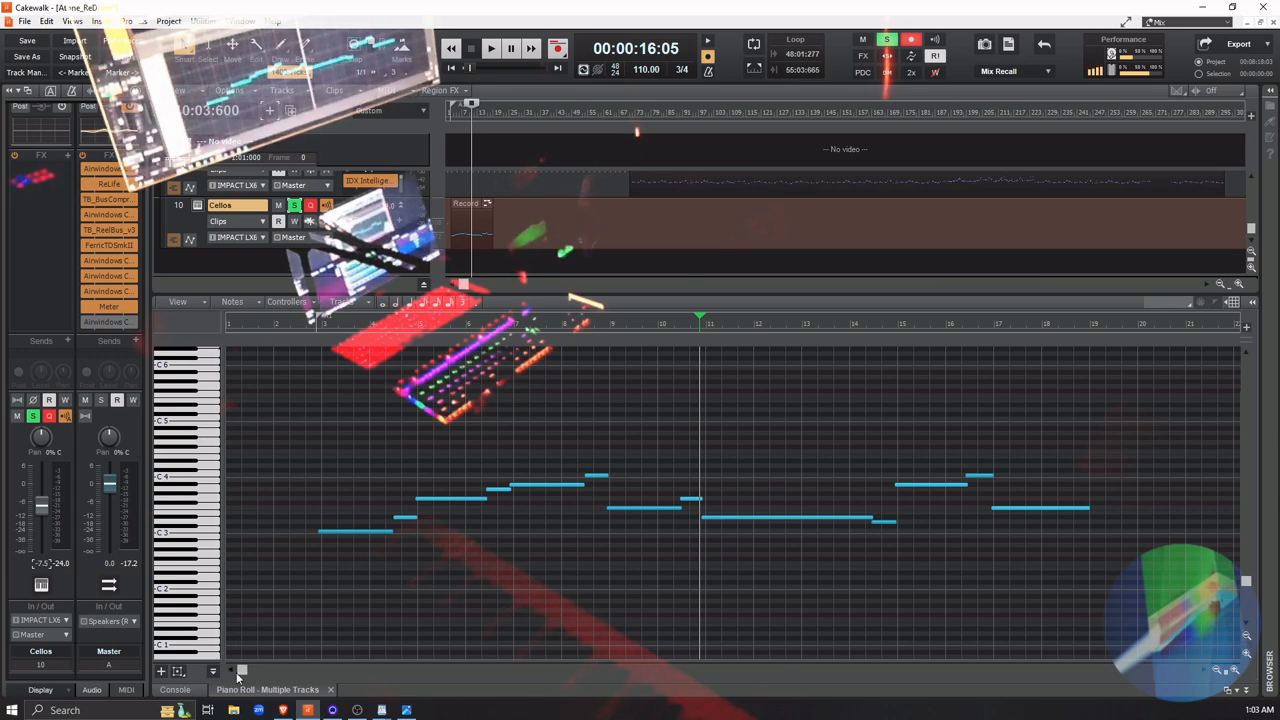
Check the project's recording mode, loop recording and take behavior settings, leaving the mode on Sound on Sound
drag(244, 672, 290, 683)
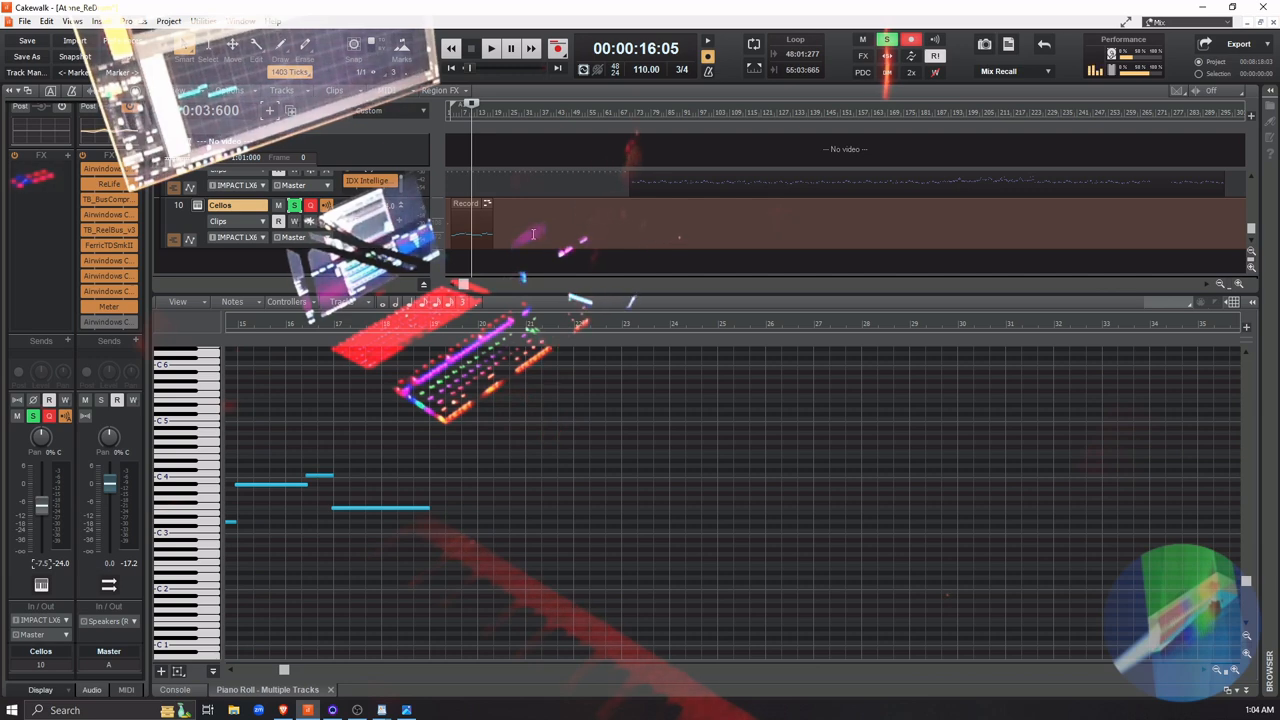
right_click(559, 50)
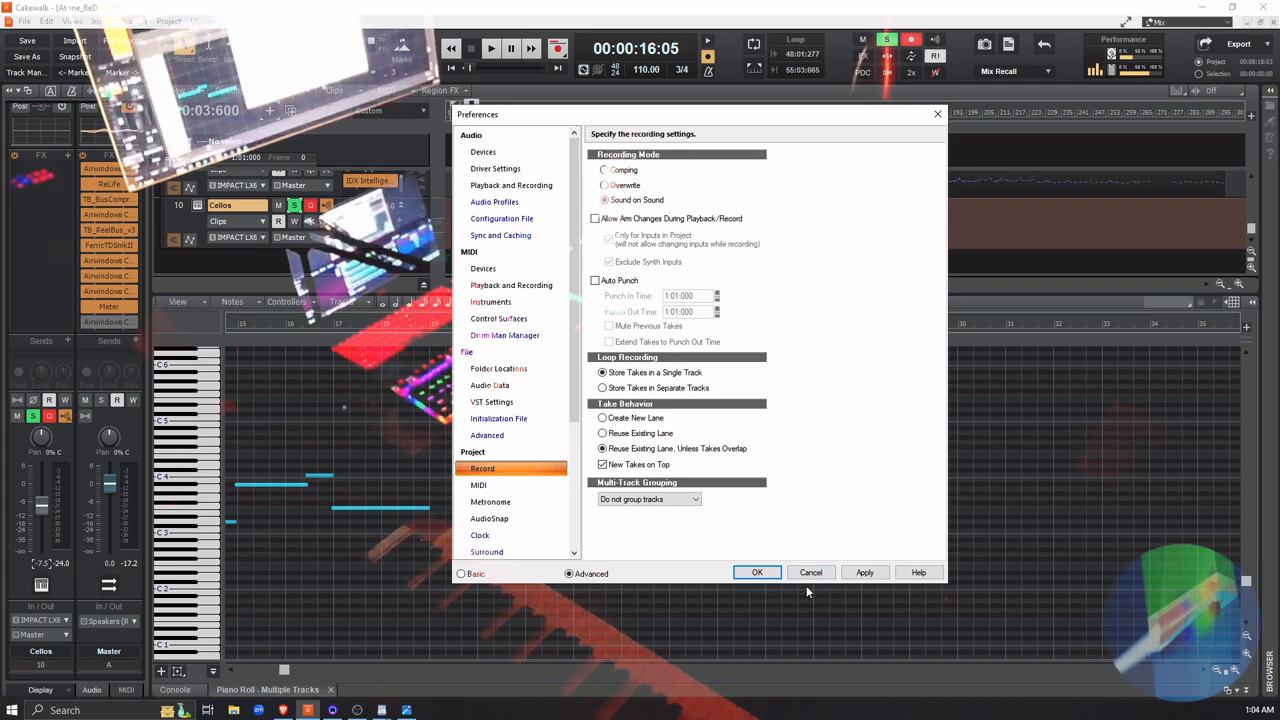
click(757, 572)
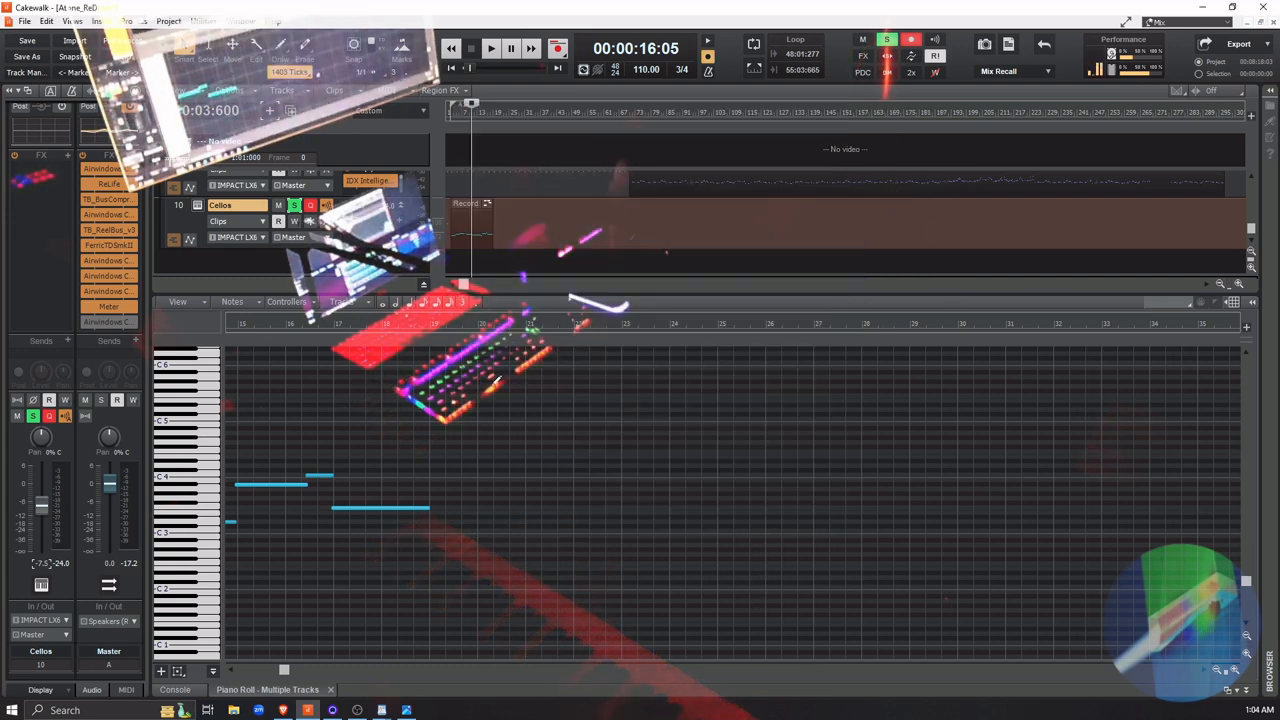
drag(287, 670, 252, 670)
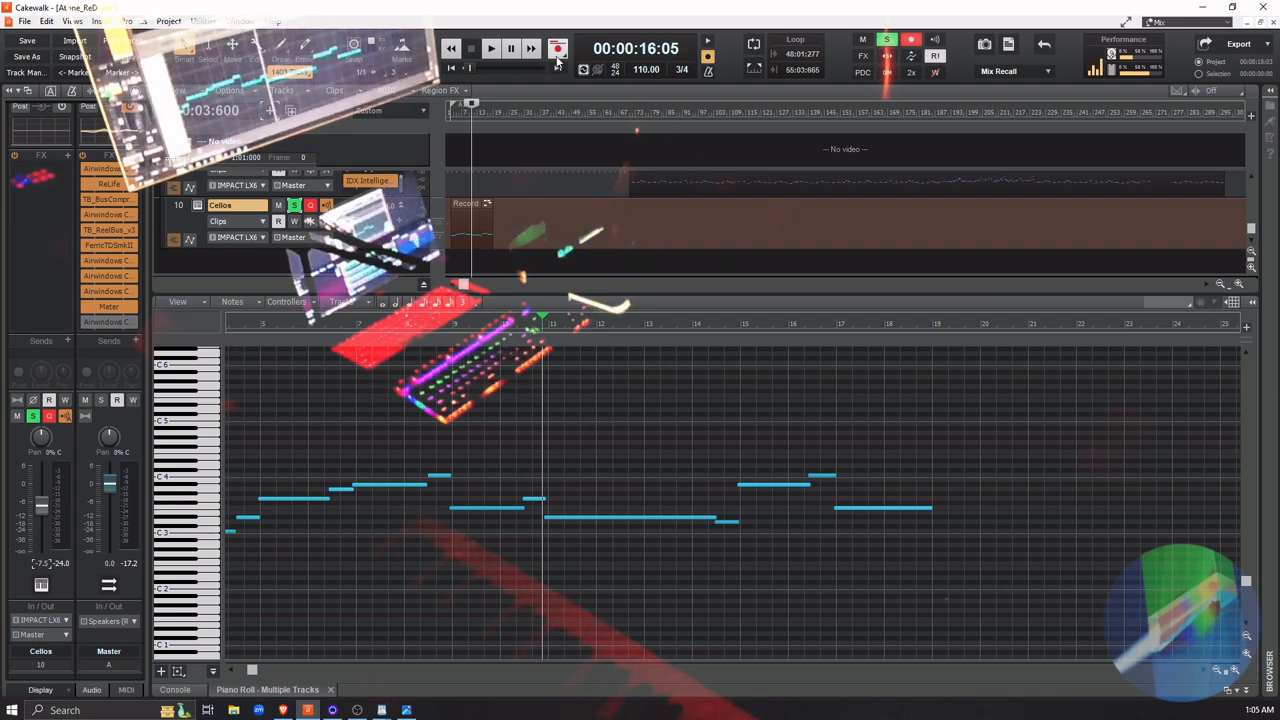
key(p)
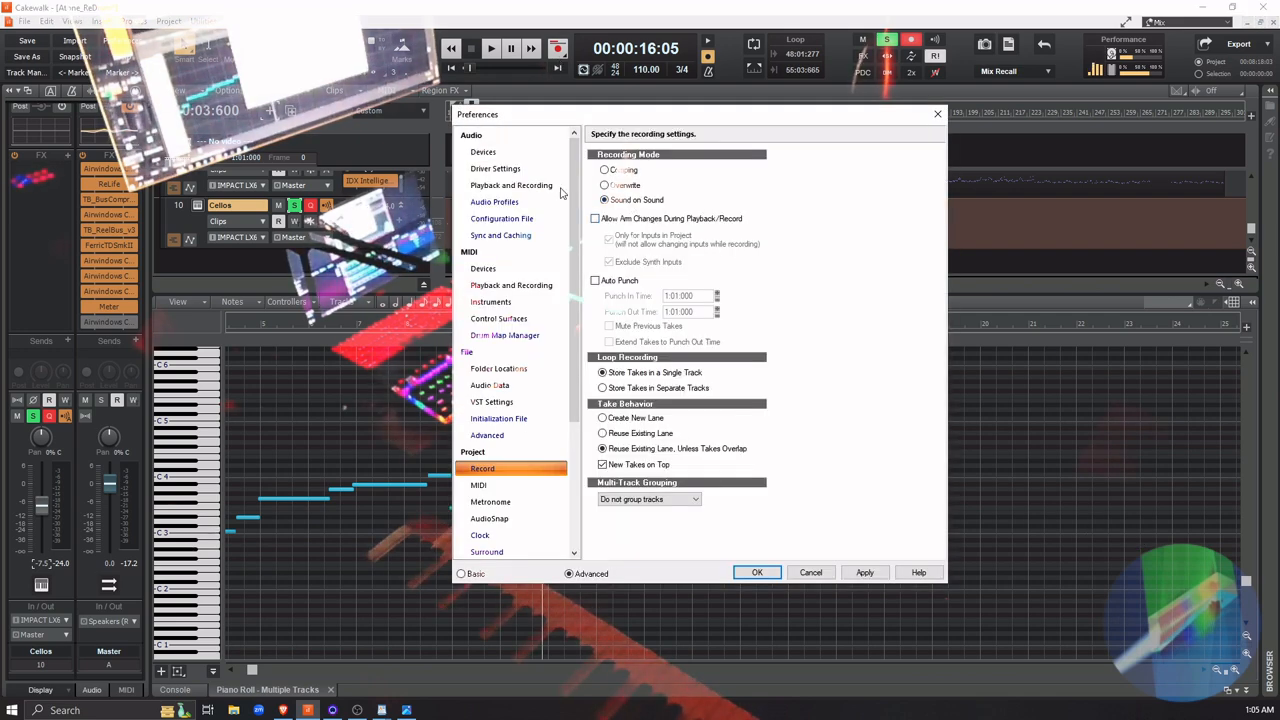
click(757, 576)
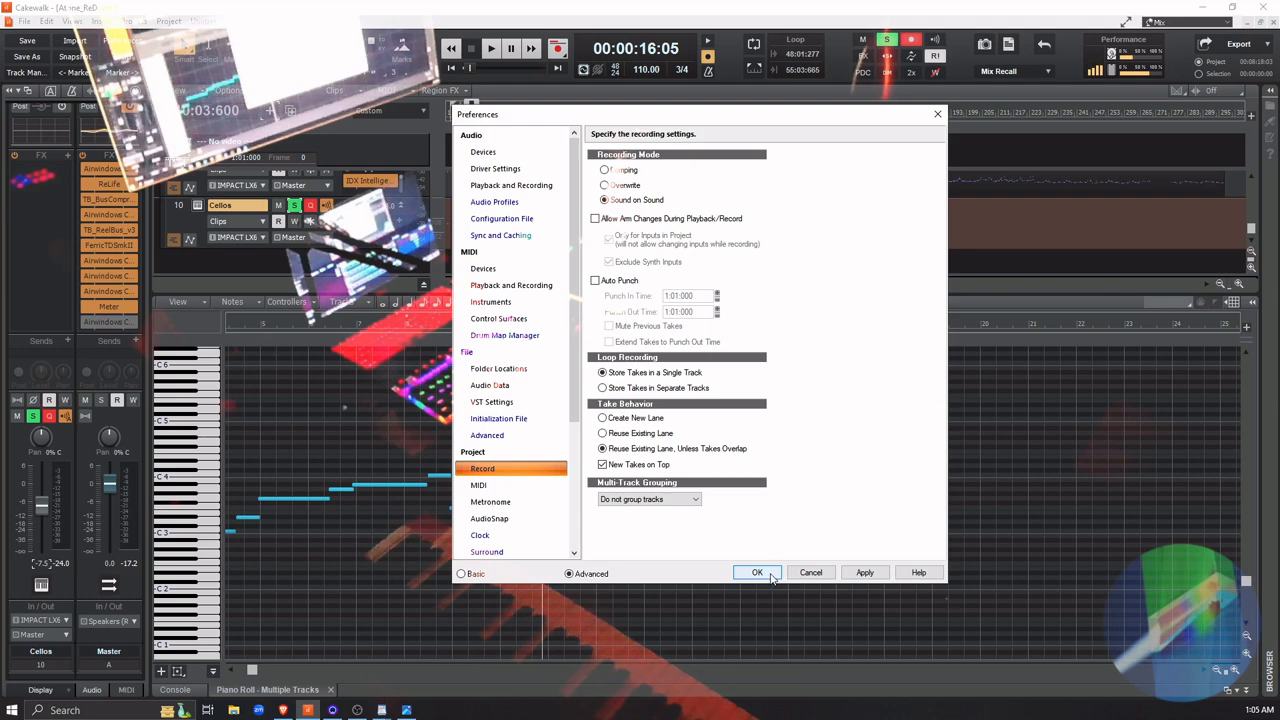
click(768, 573)
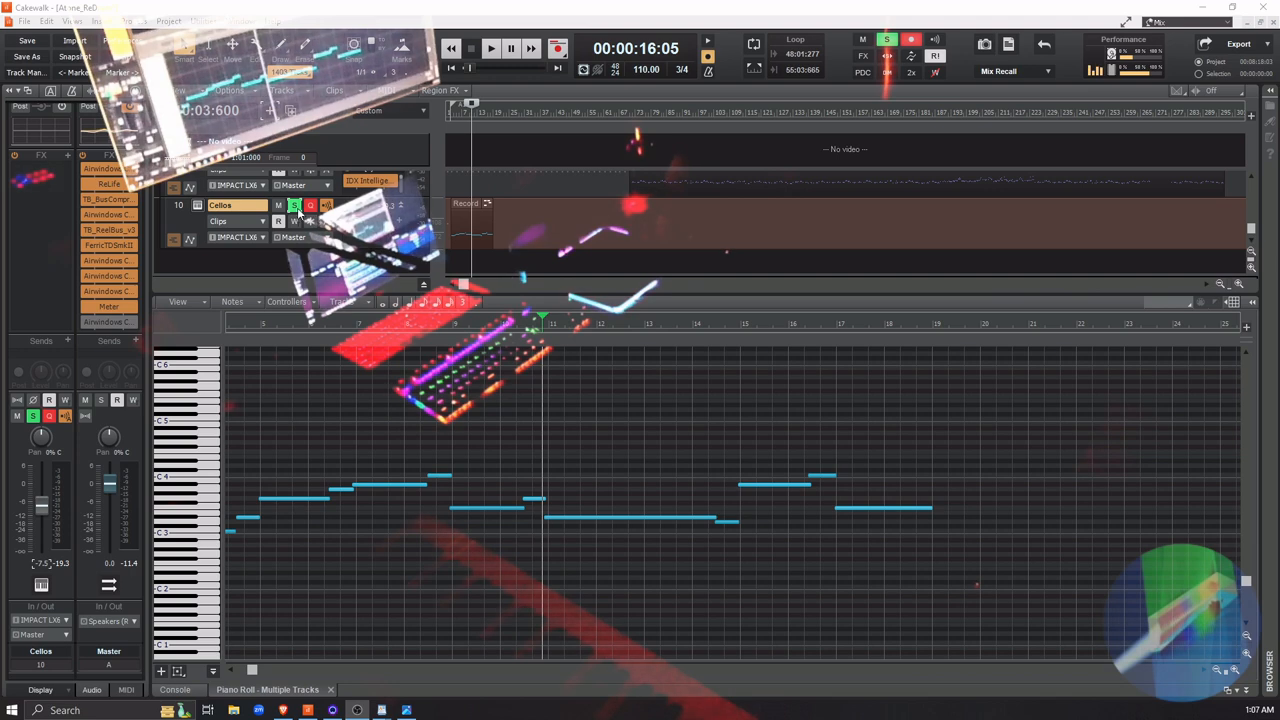
Take the Cellos track out of solo
click(295, 206)
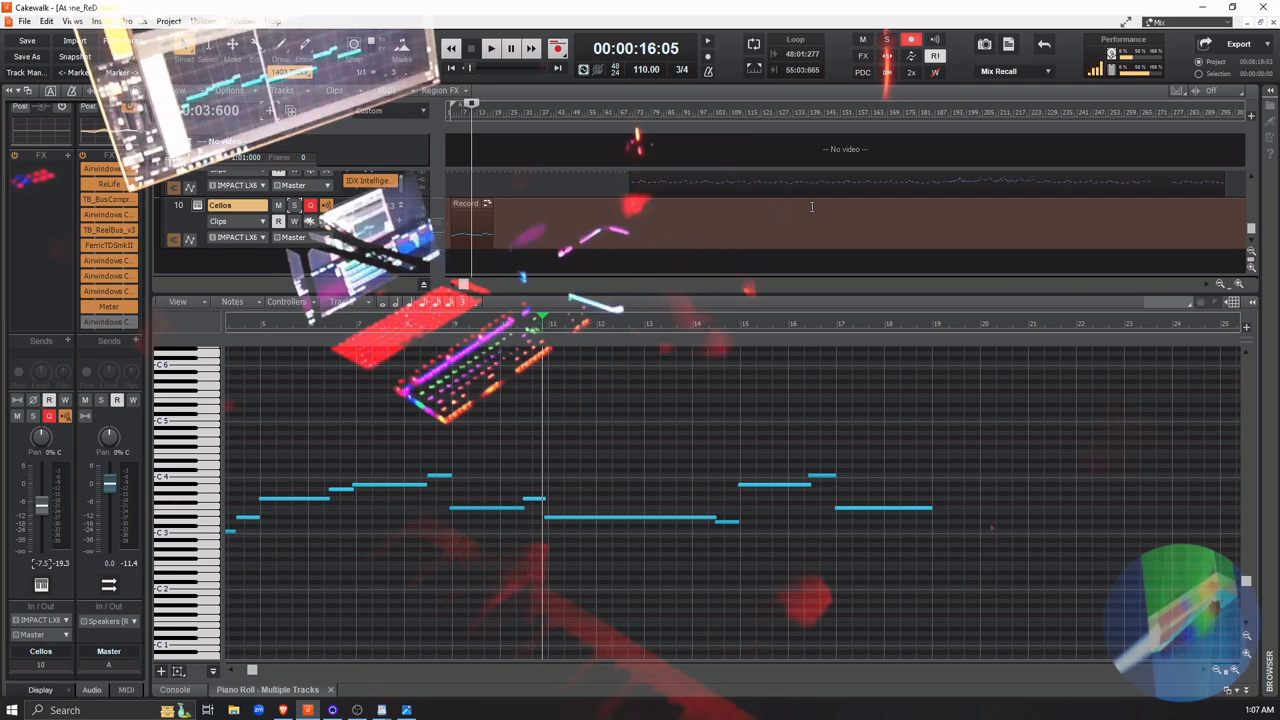
key(space)
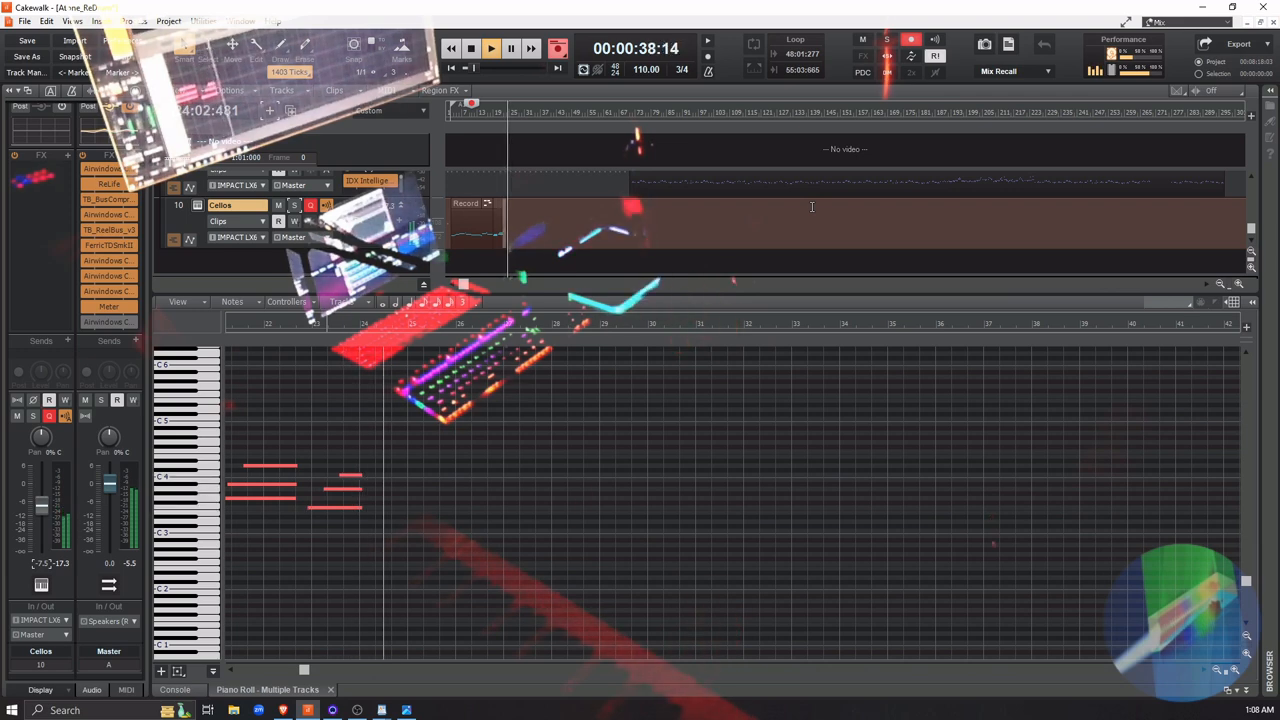
key(space)
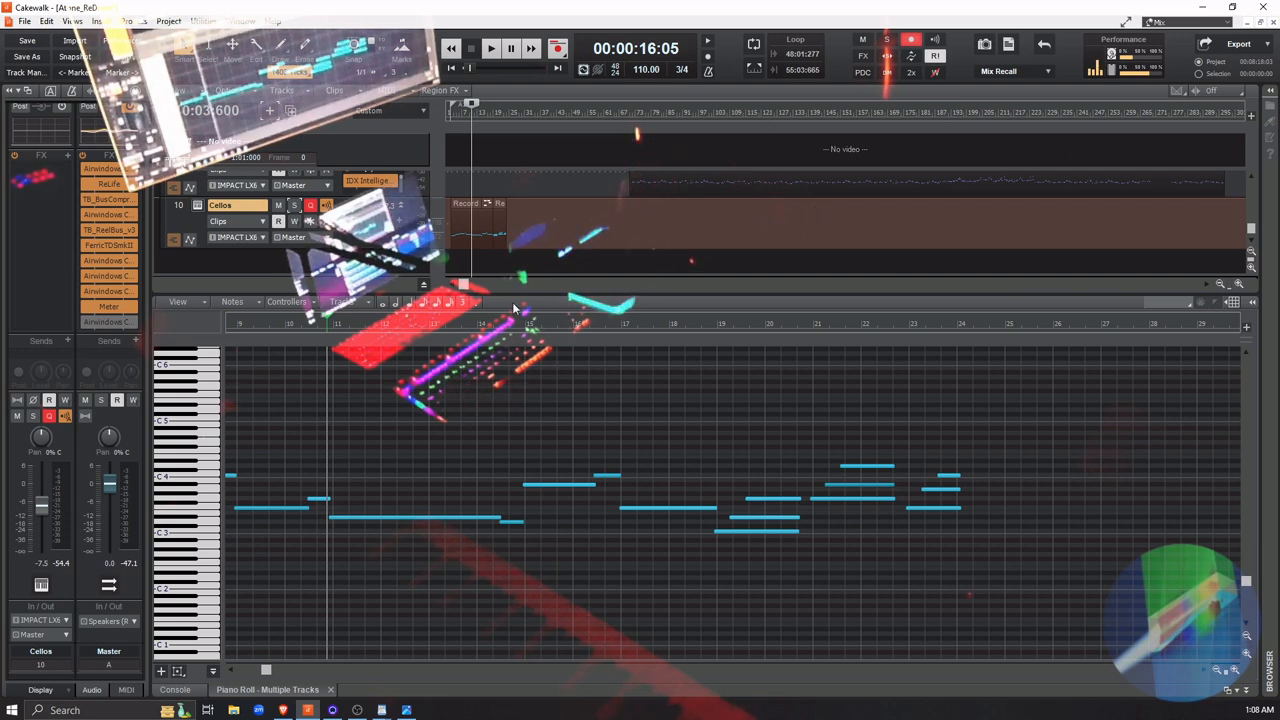
key(ctrl+z)
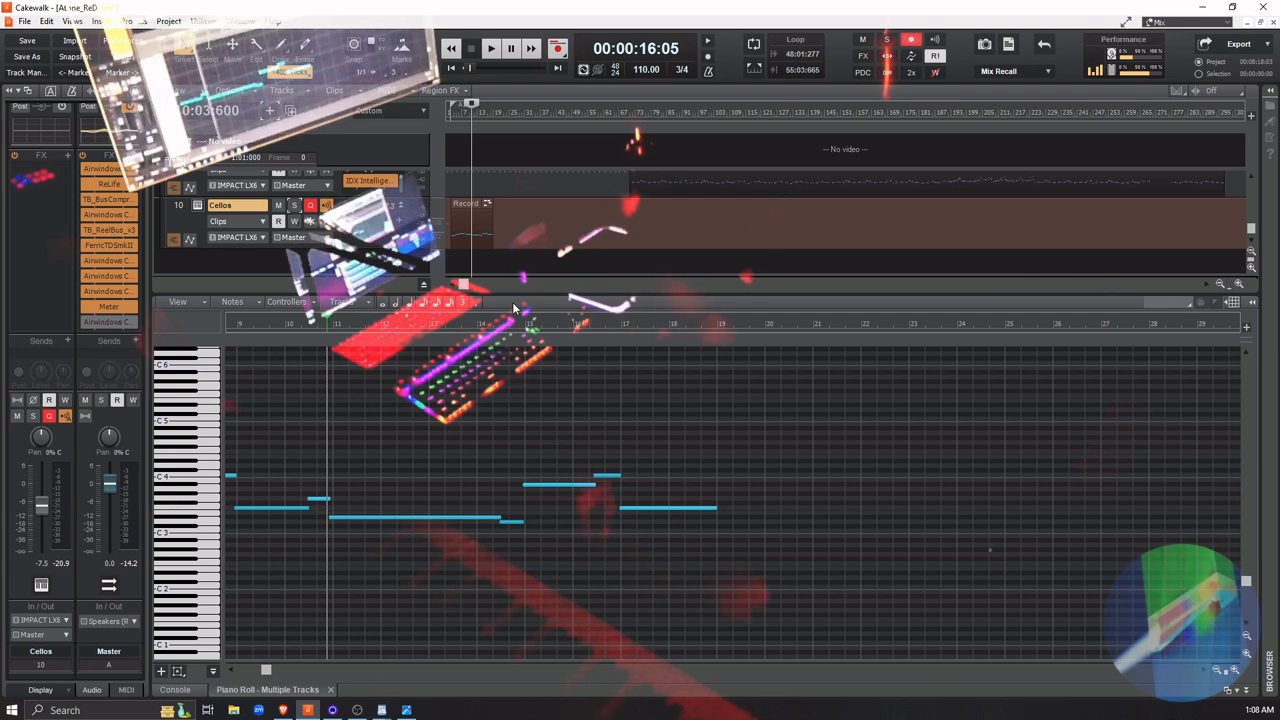
Record sustained chords on the Cellos track from about measure 19 through measure 36, starting the take from just before measure 11
key(space)
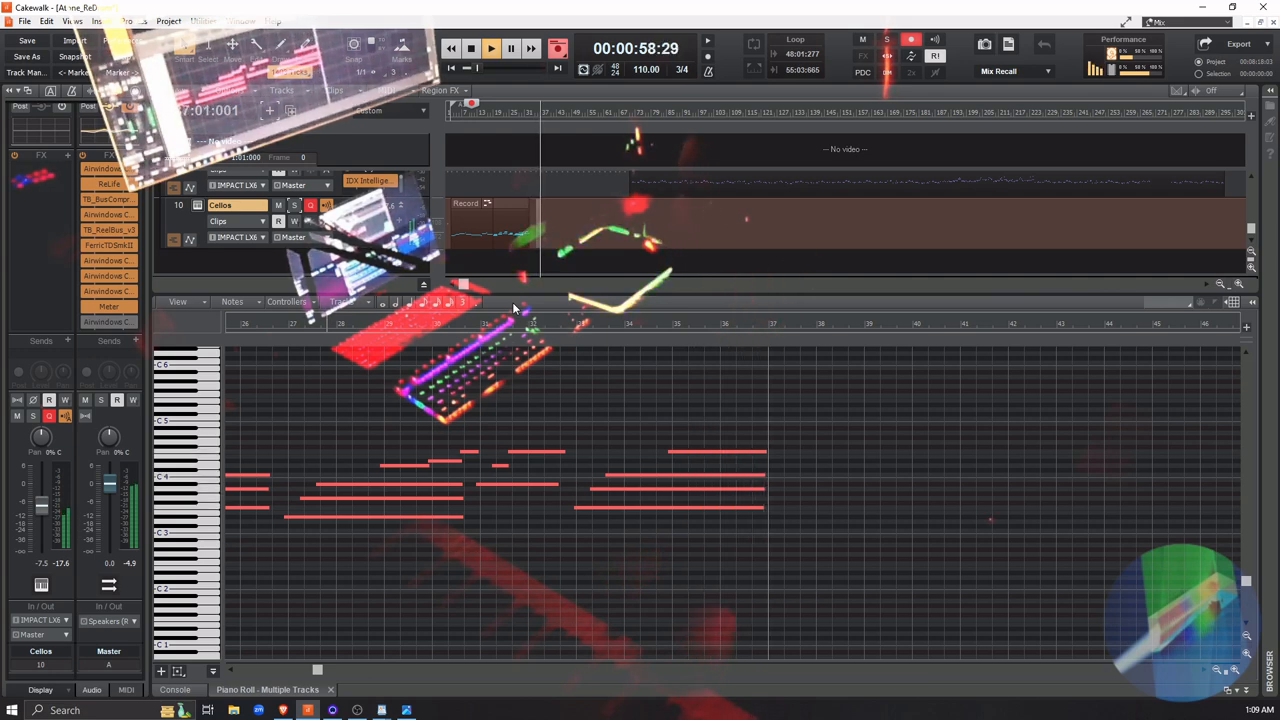
key(space)
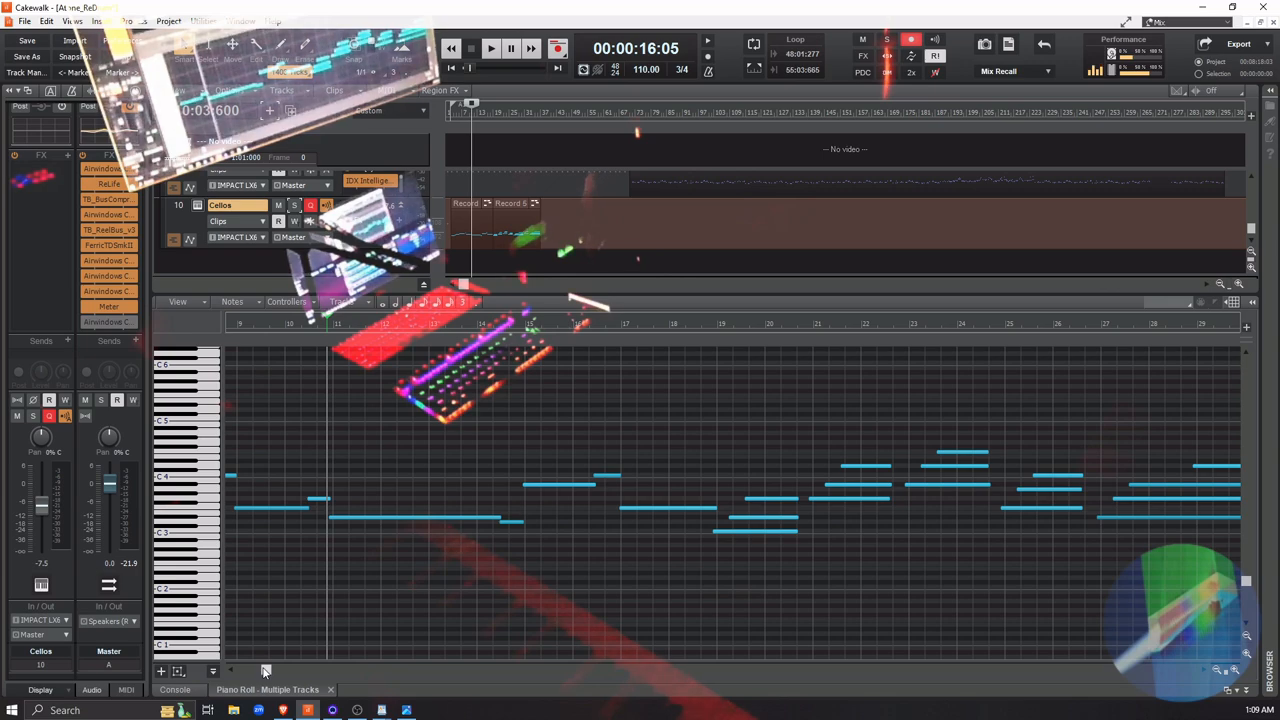
drag(265, 671, 293, 677)
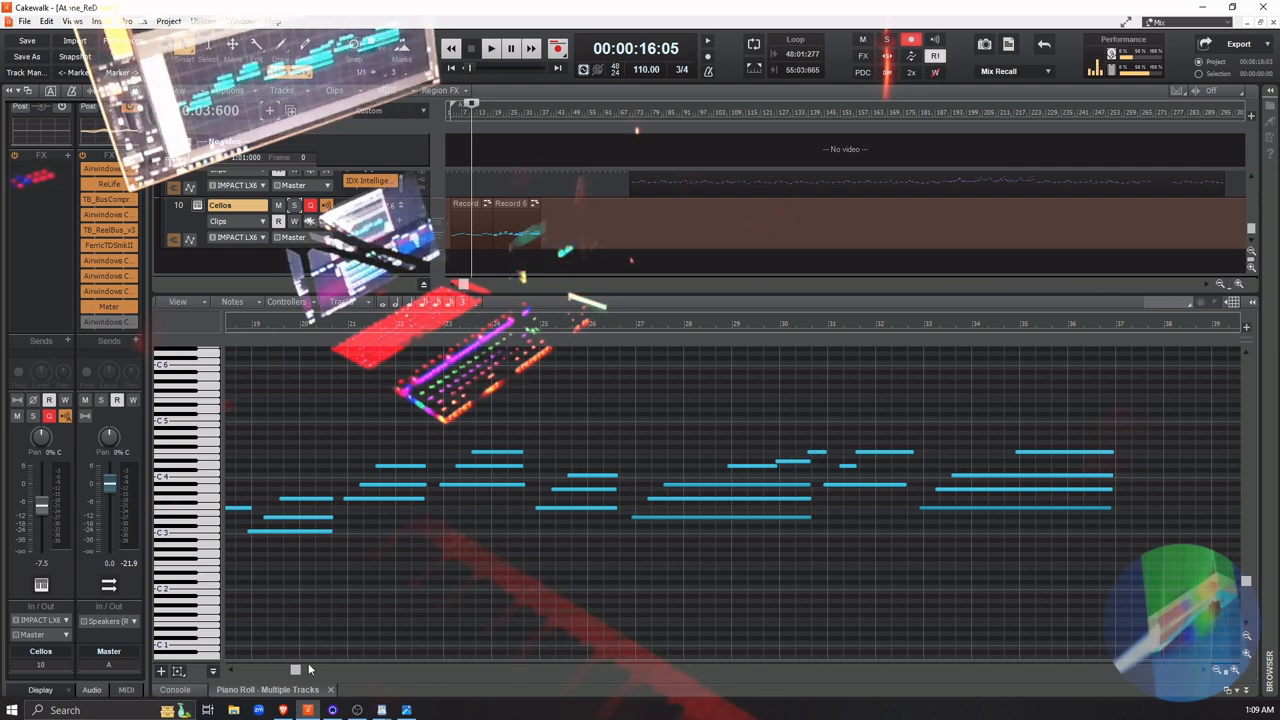
drag(295, 672, 292, 673)
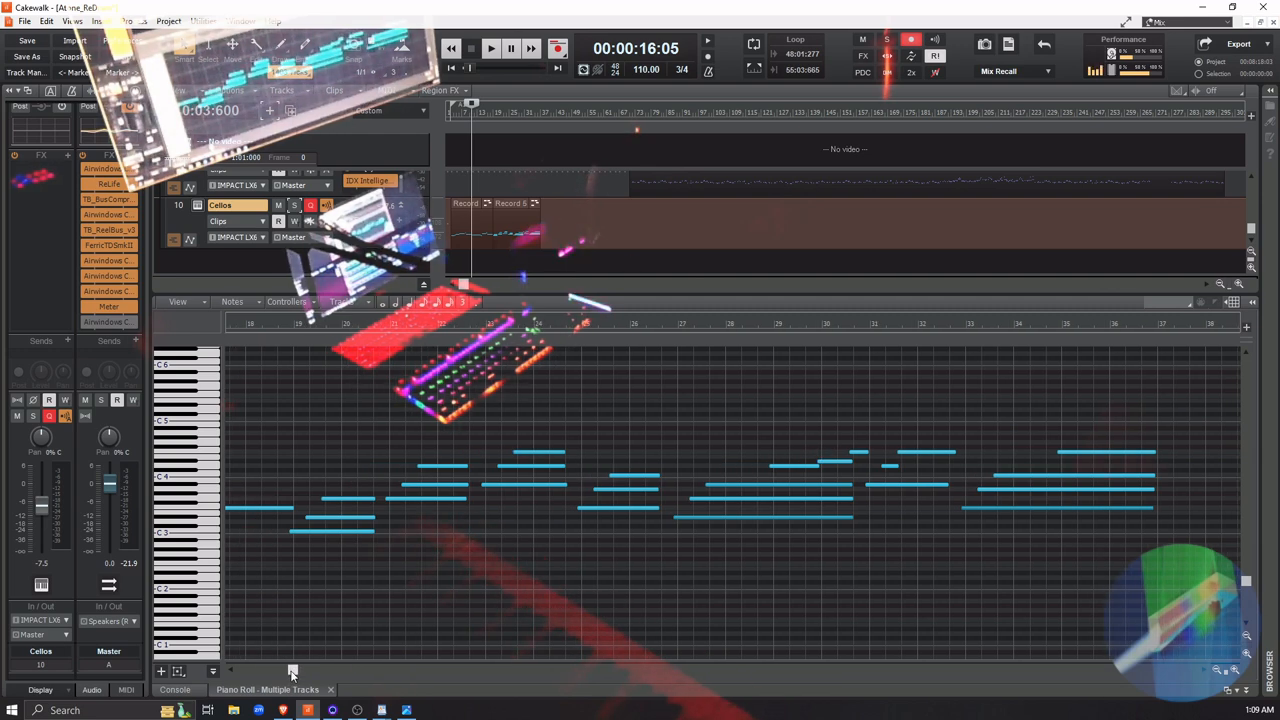
drag(292, 673, 279, 673)
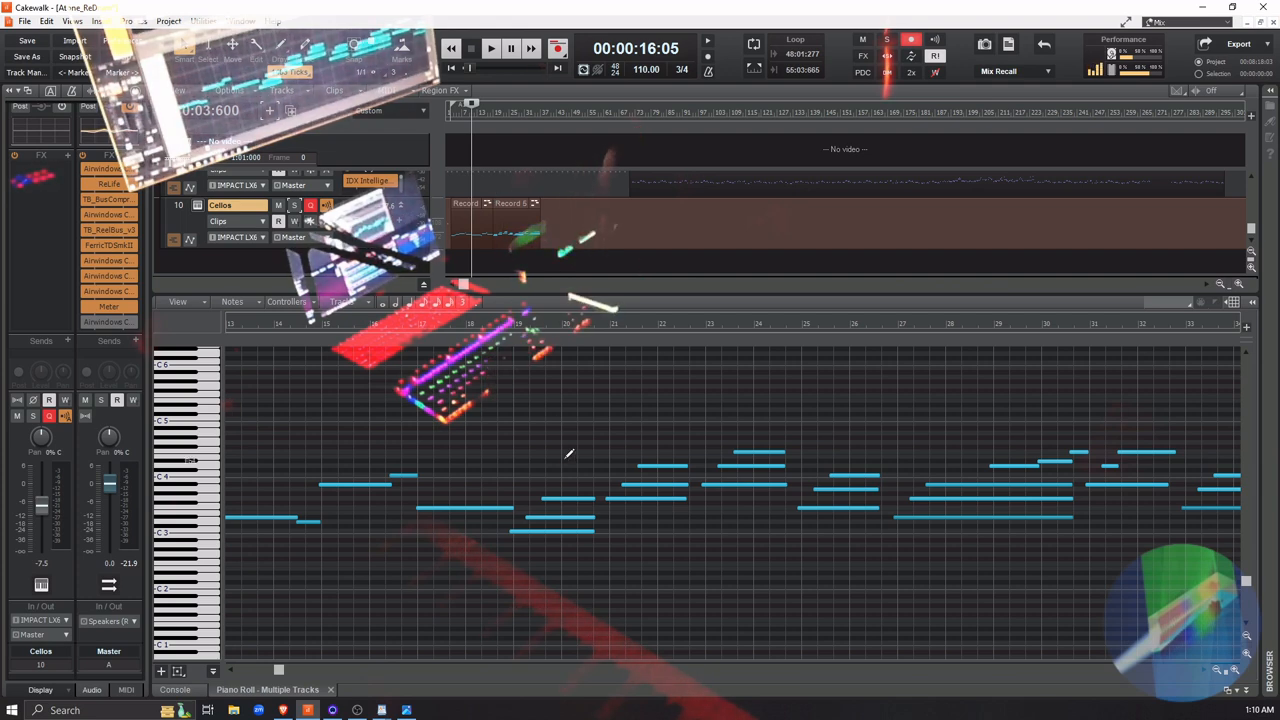
Merge the two recorded clips on the Cellos track into a single clip with Bounce to Clip(s)
key(ctrl+a)
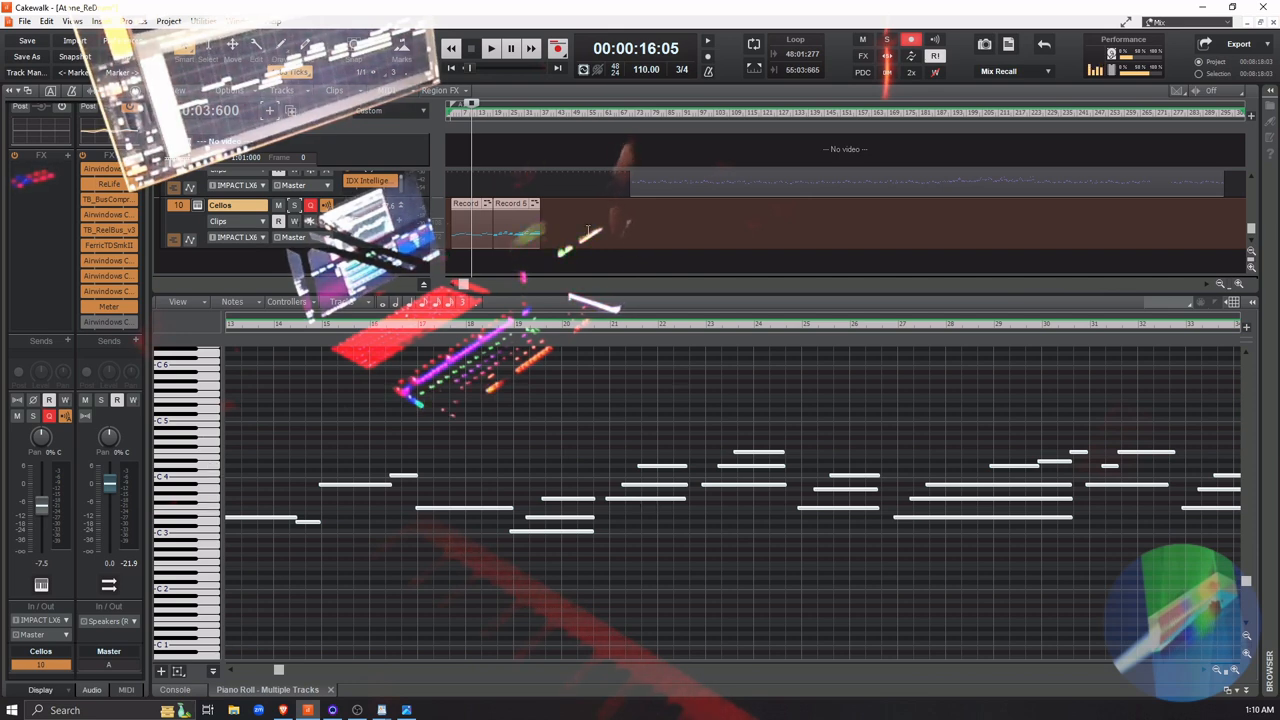
click(578, 228)
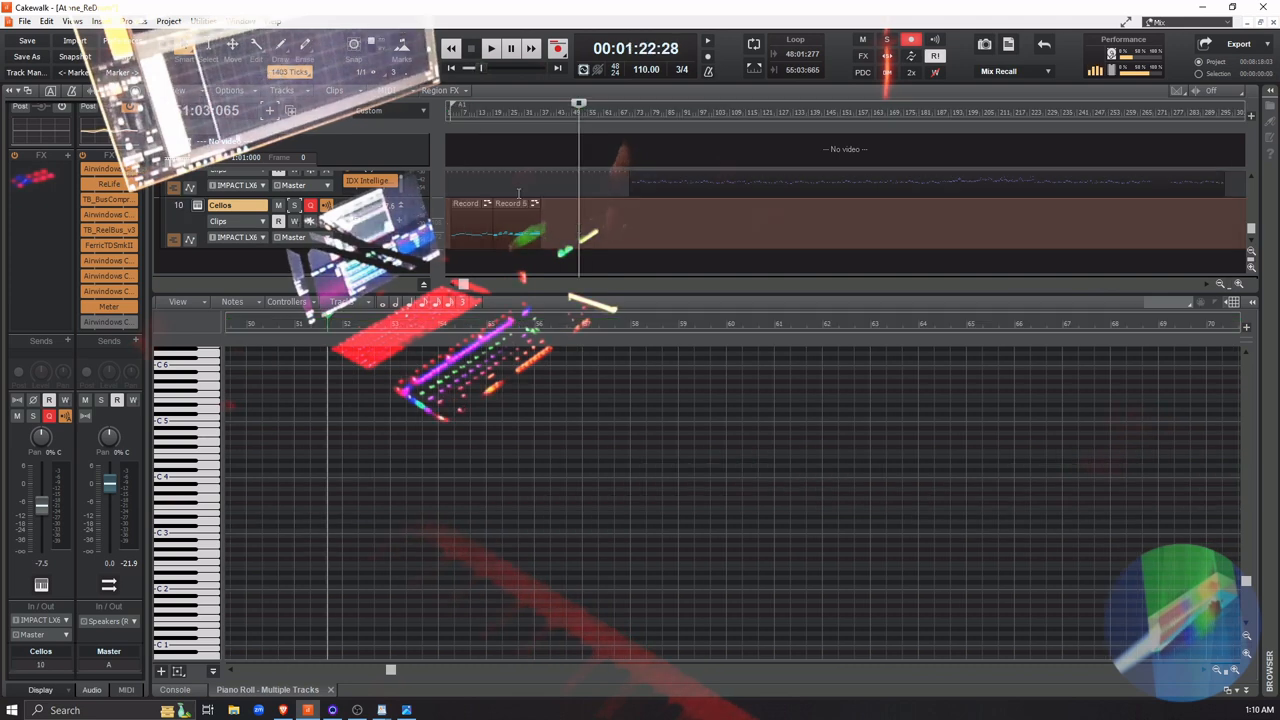
click(462, 204)
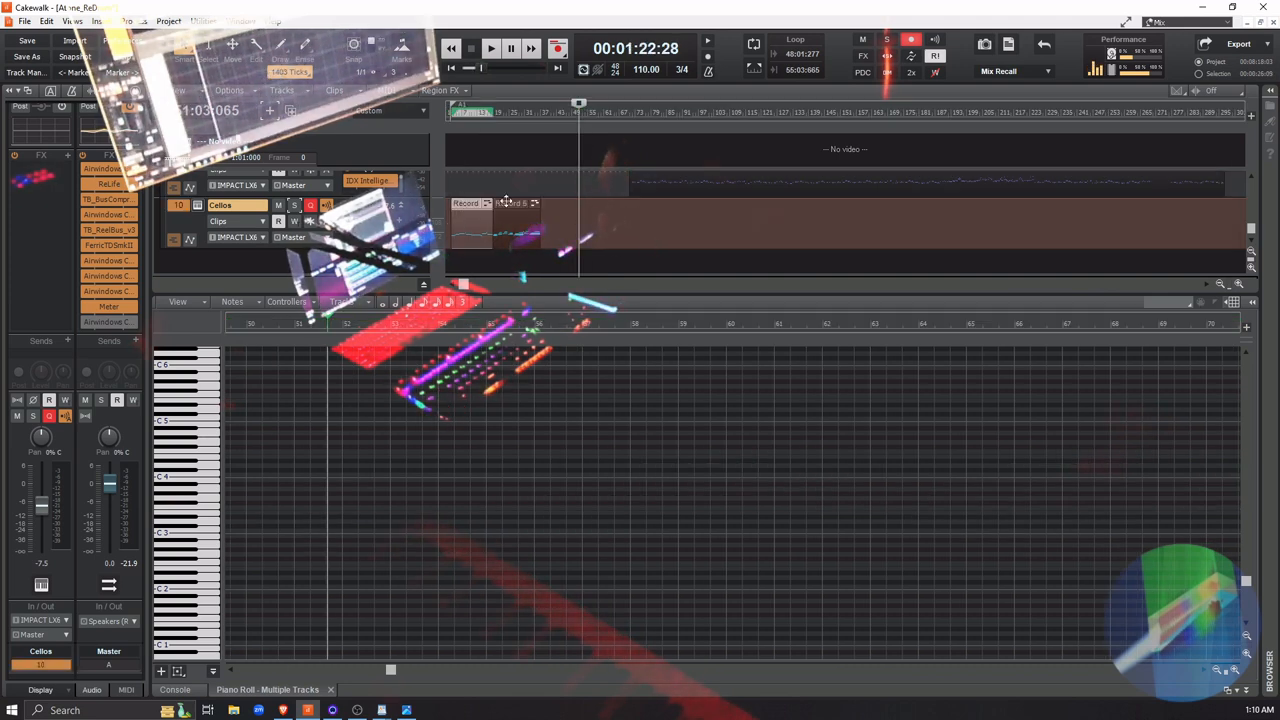
ctrl+click(507, 203)
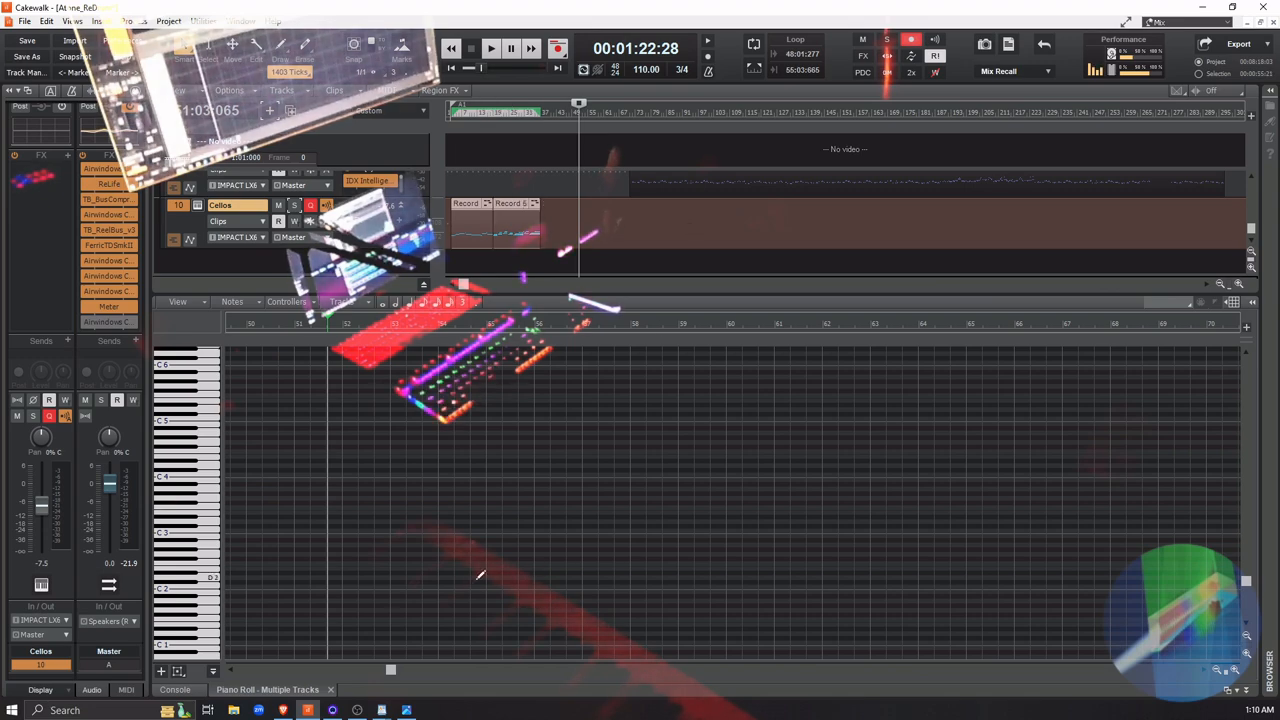
drag(391, 673, 268, 651)
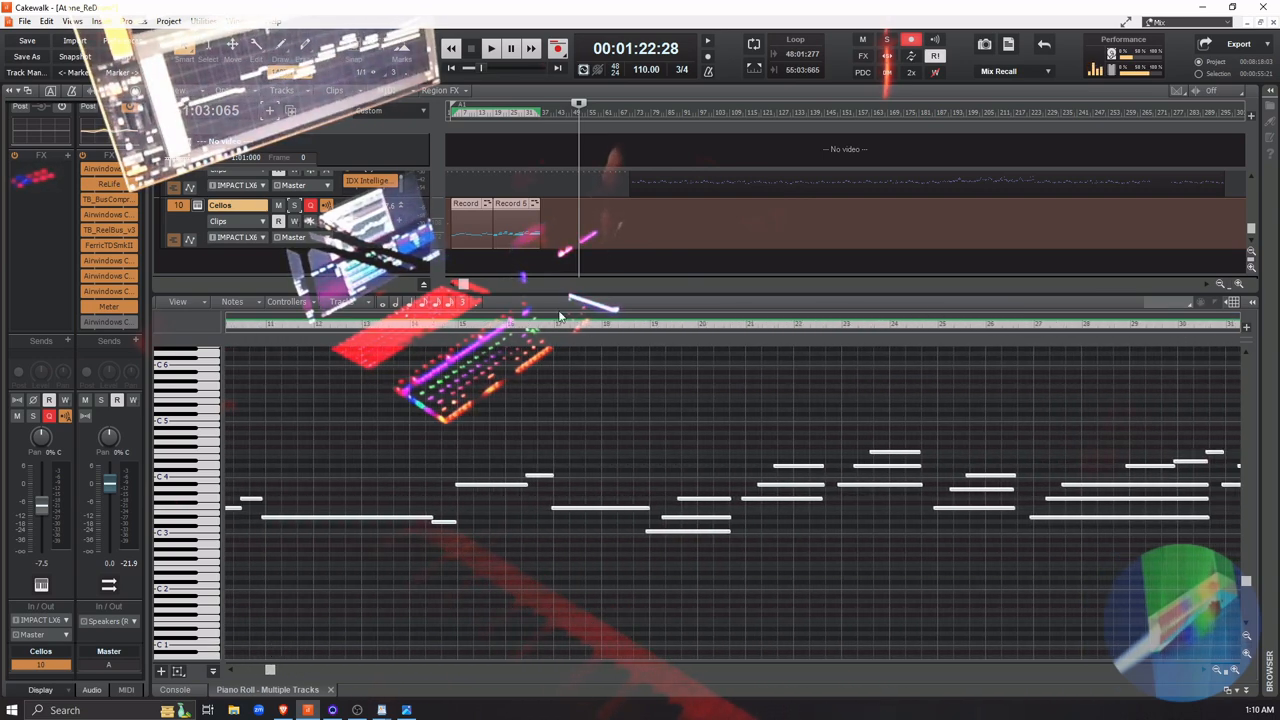
right_click(509, 228)
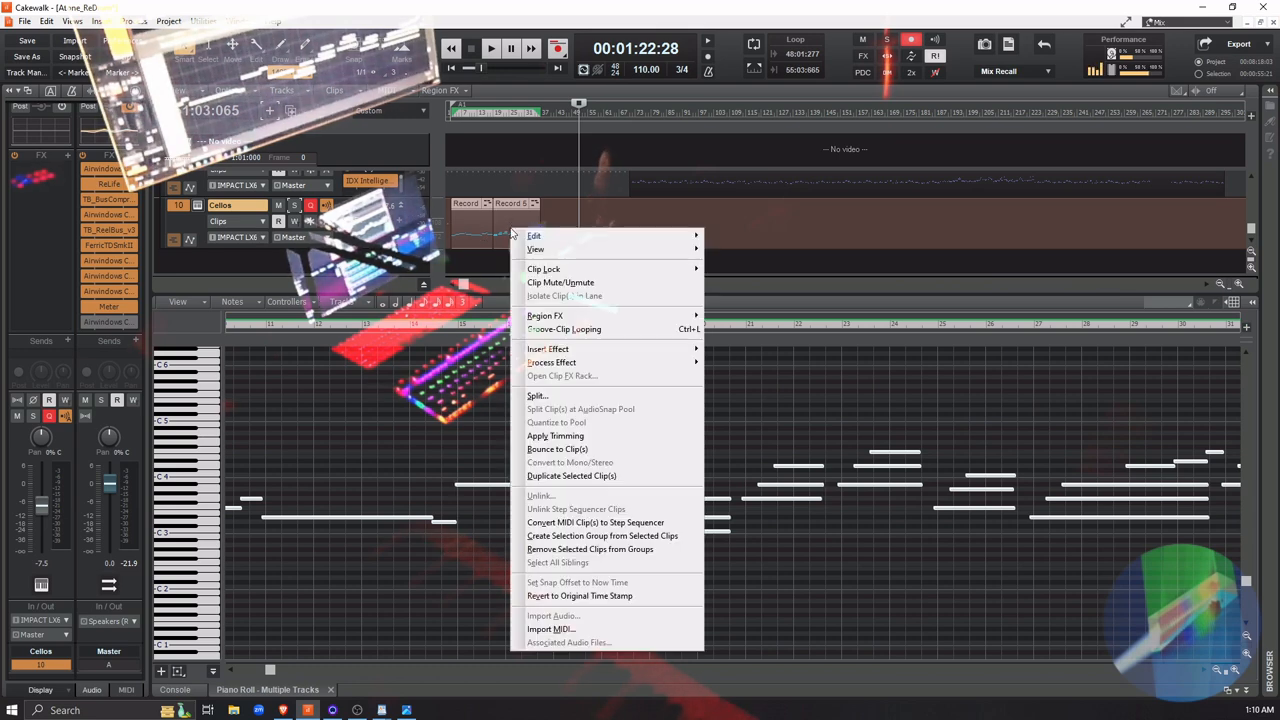
click(575, 452)
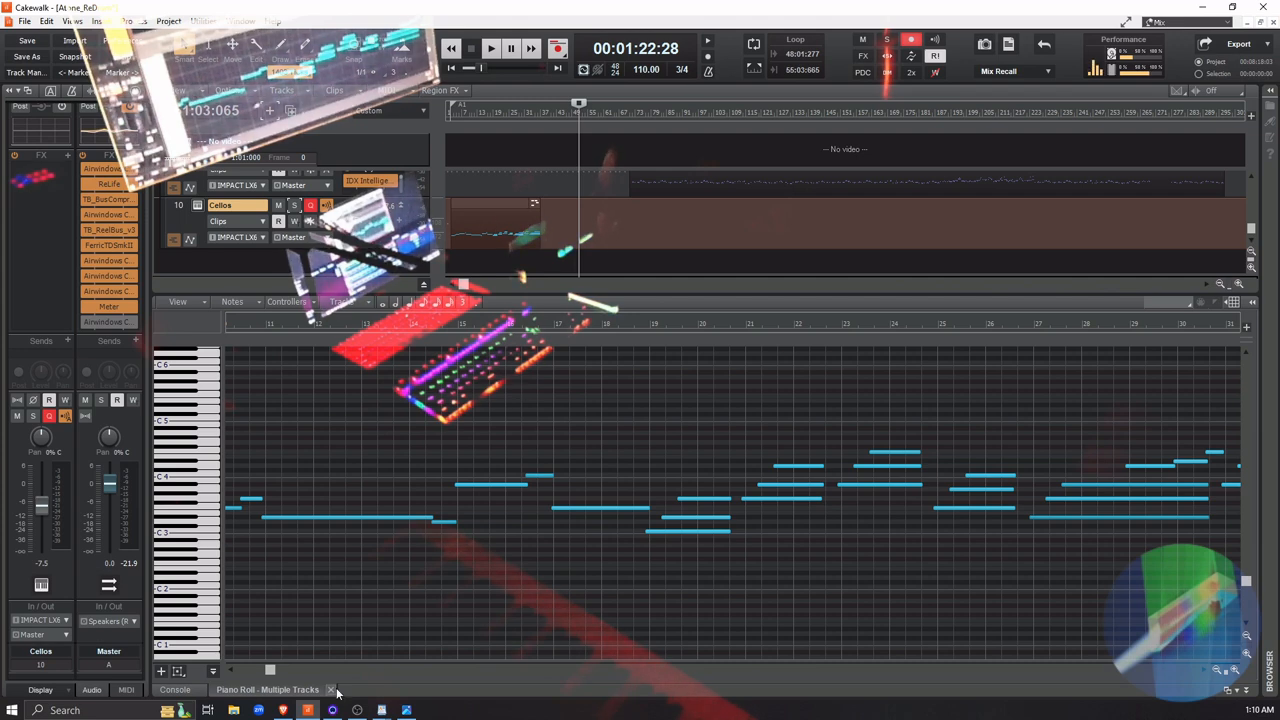
Play the song from the beginning through about measure 35 to review the merged cello part with the full mix
click(234, 675)
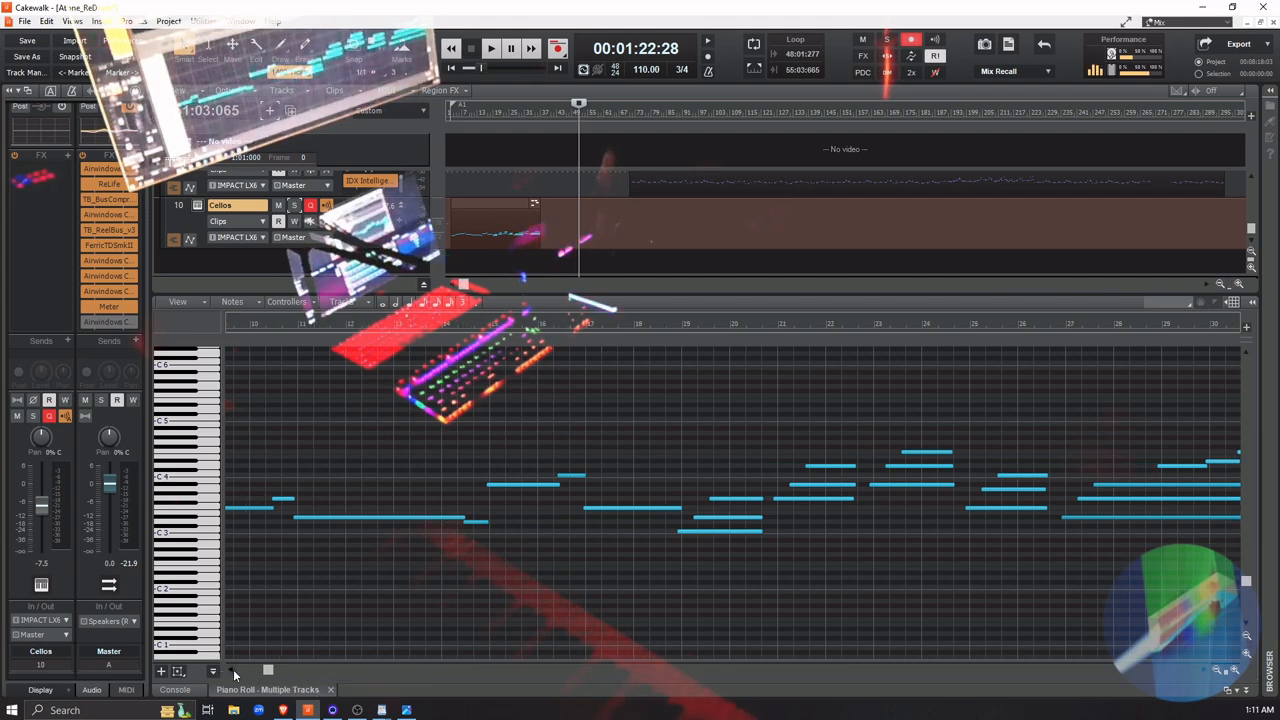
click(234, 675)
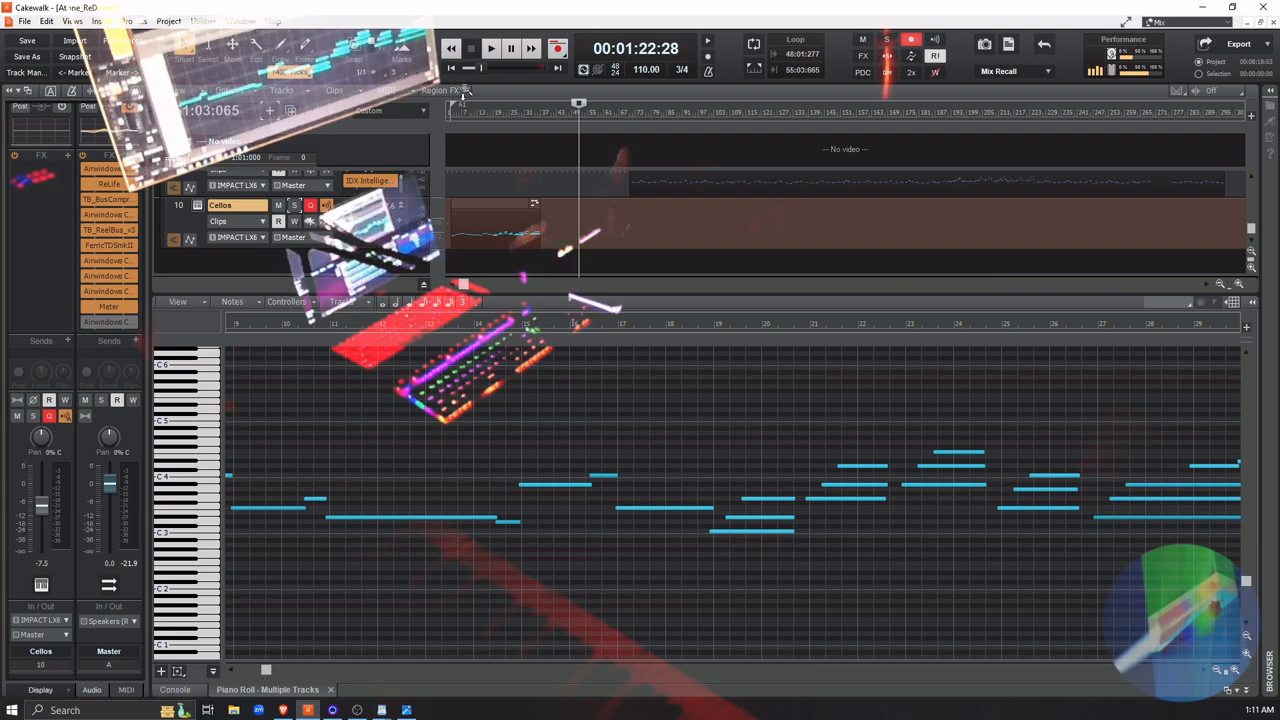
click(455, 68)
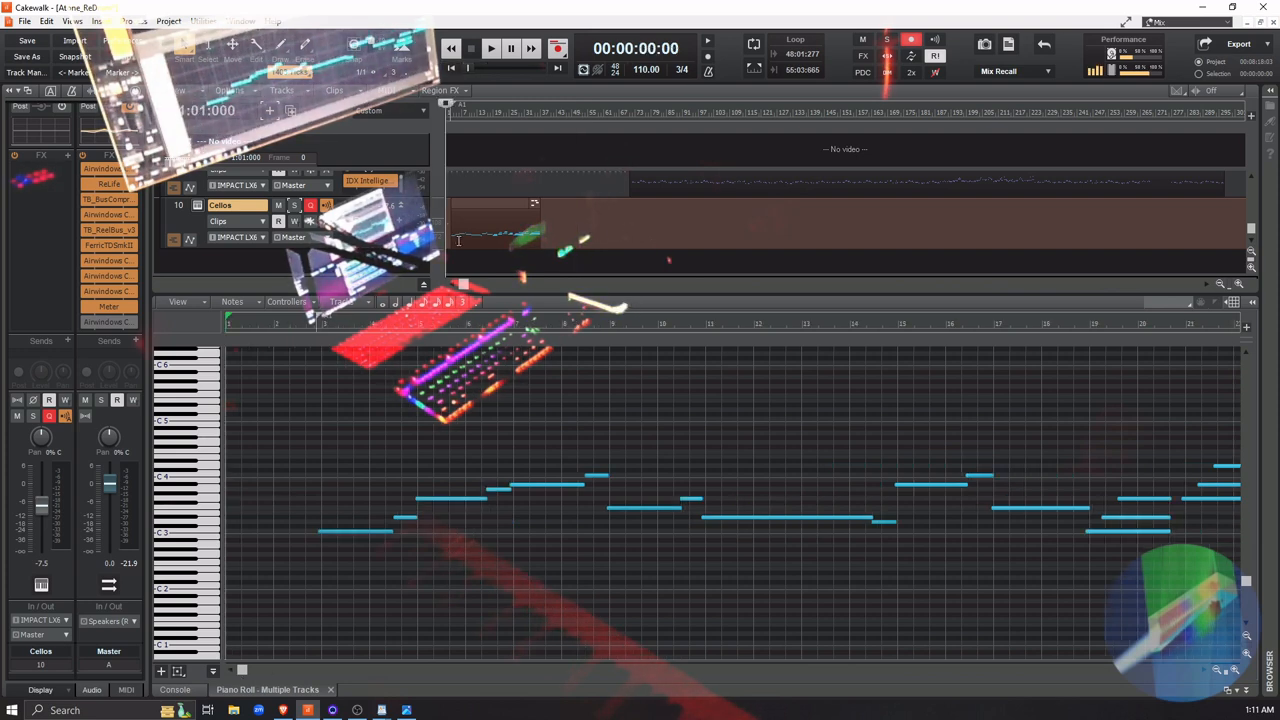
key(space)
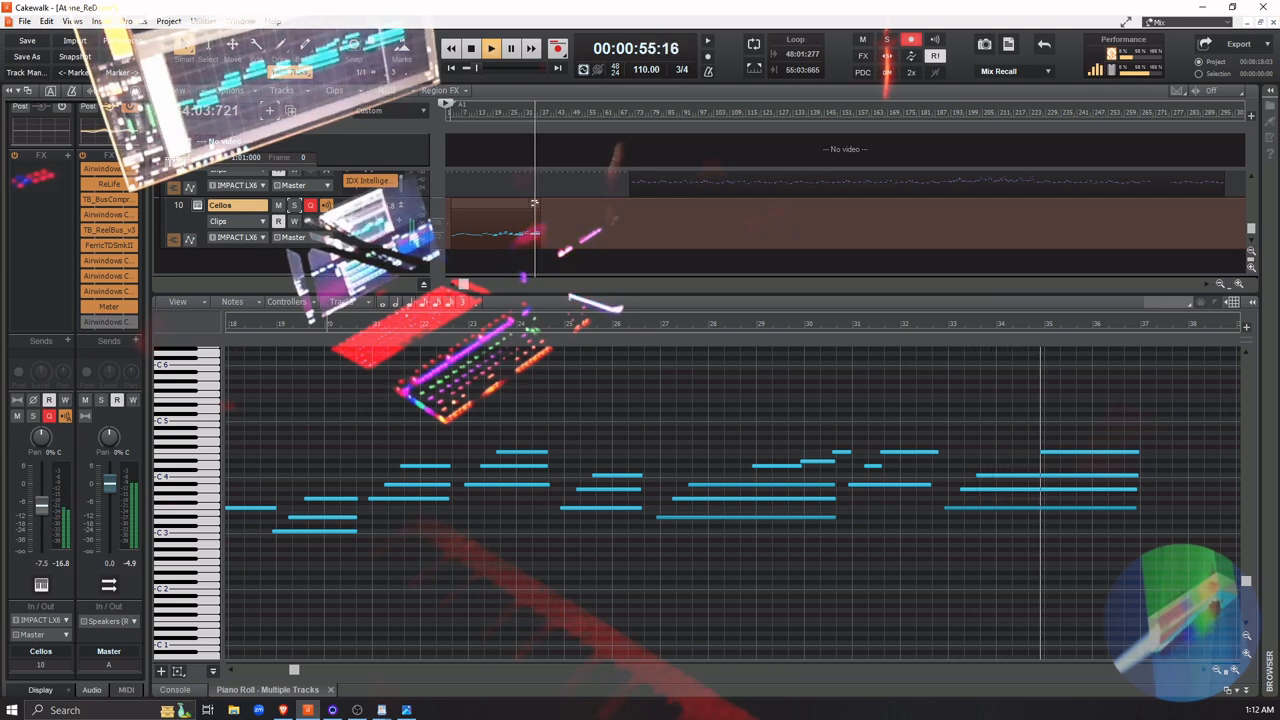
key(space)
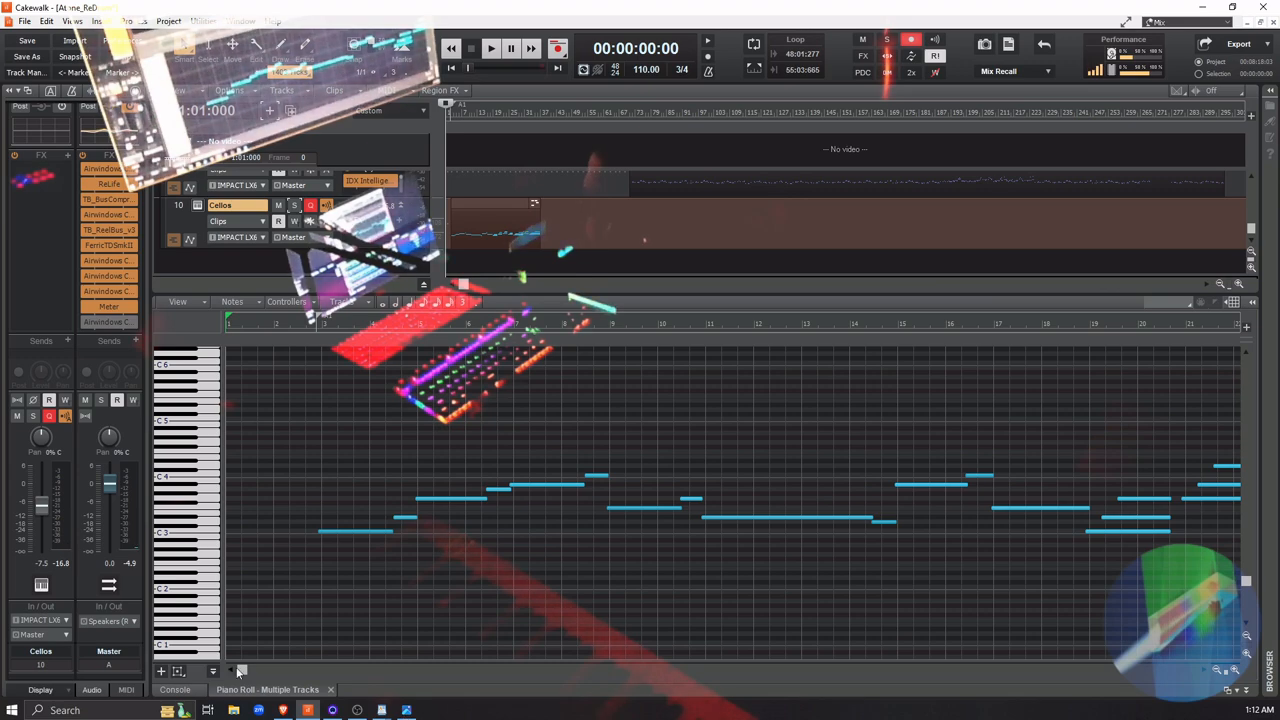
drag(241, 672, 313, 671)
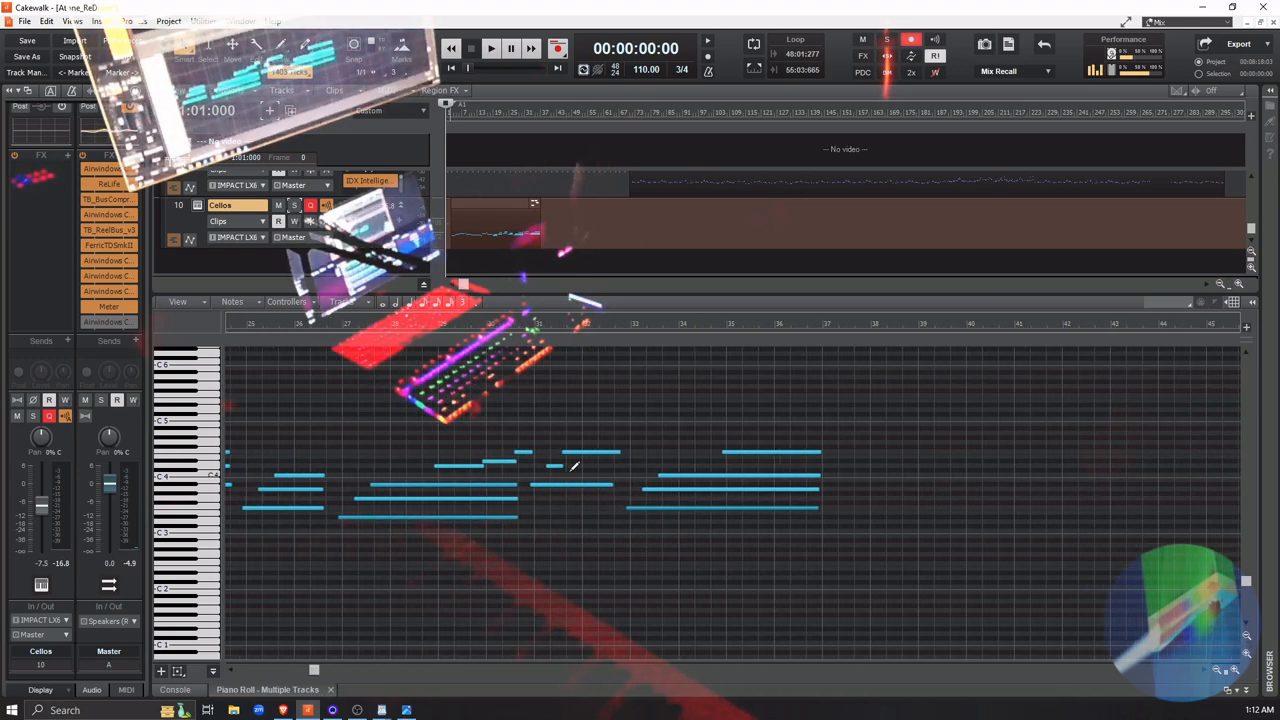
click(203, 476)
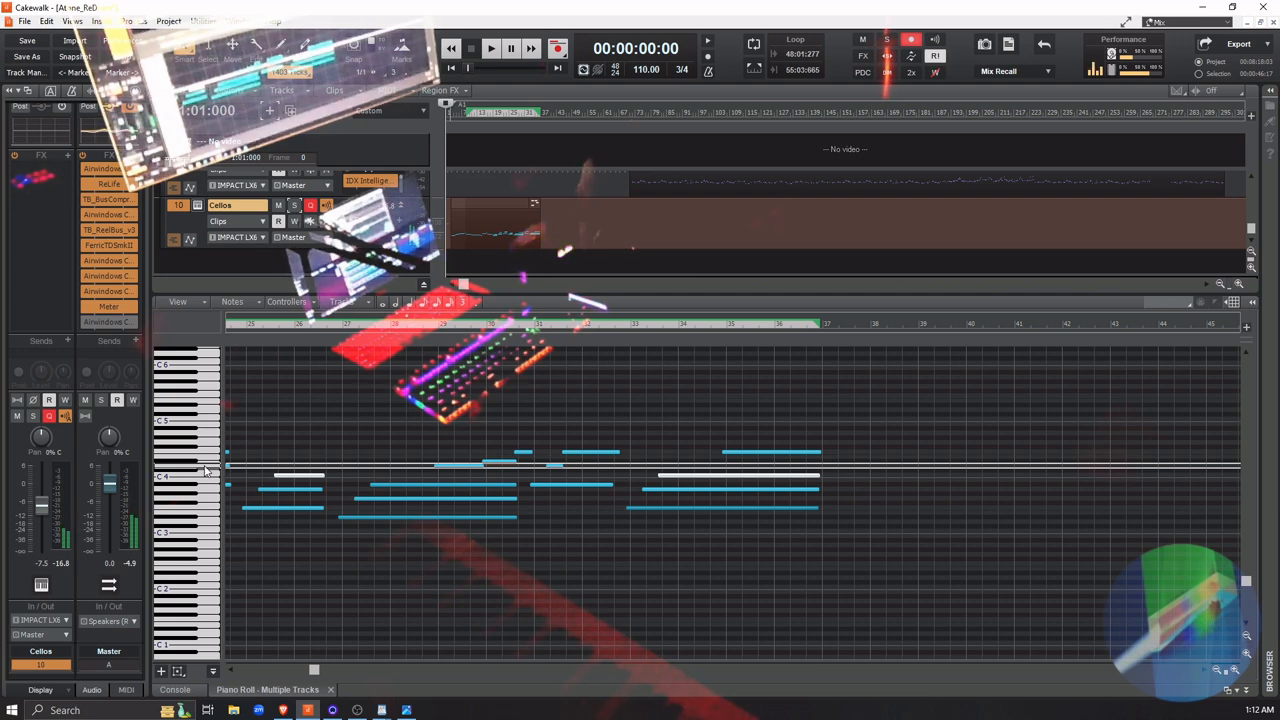
click(207, 467)
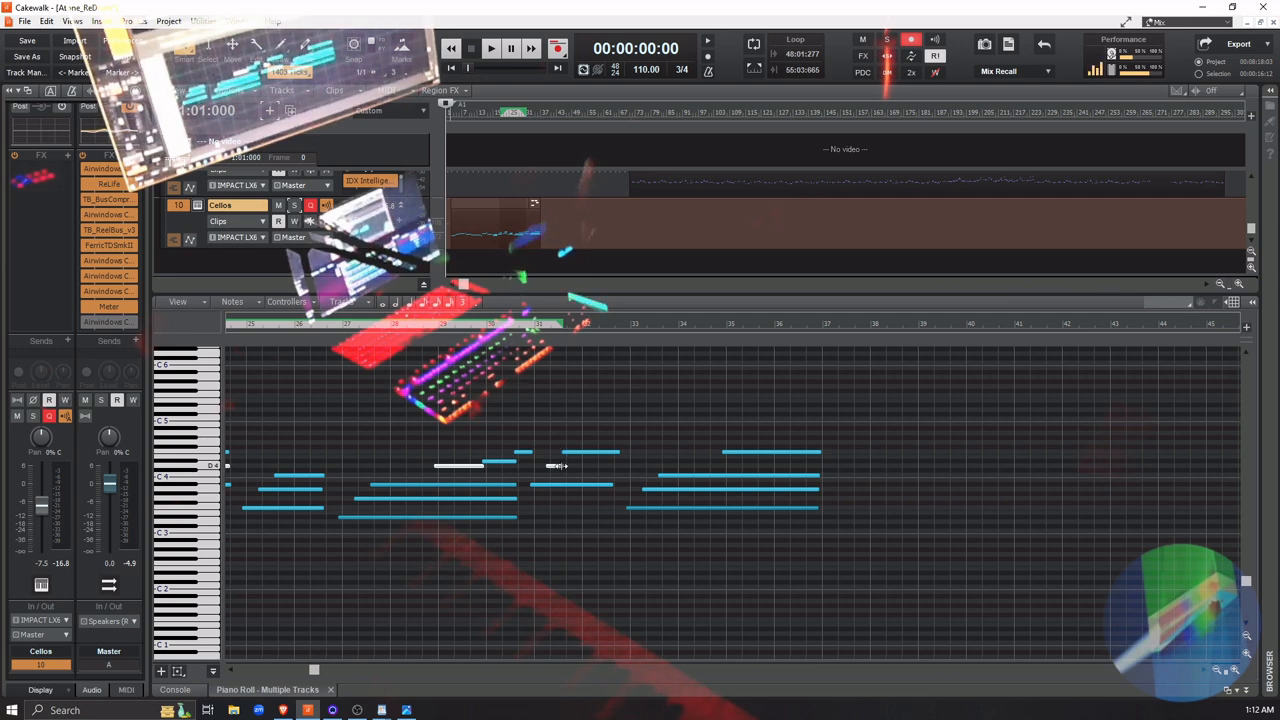
drag(560, 466, 570, 467)
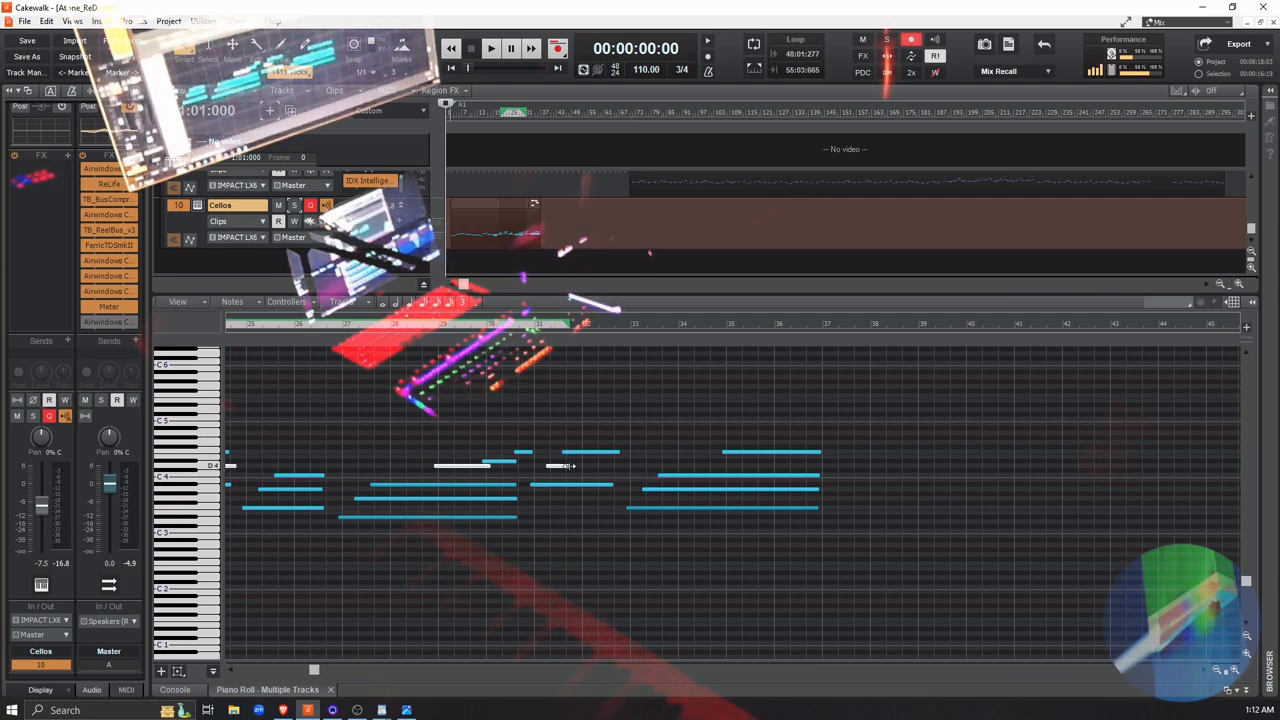
key(ctrl+z)
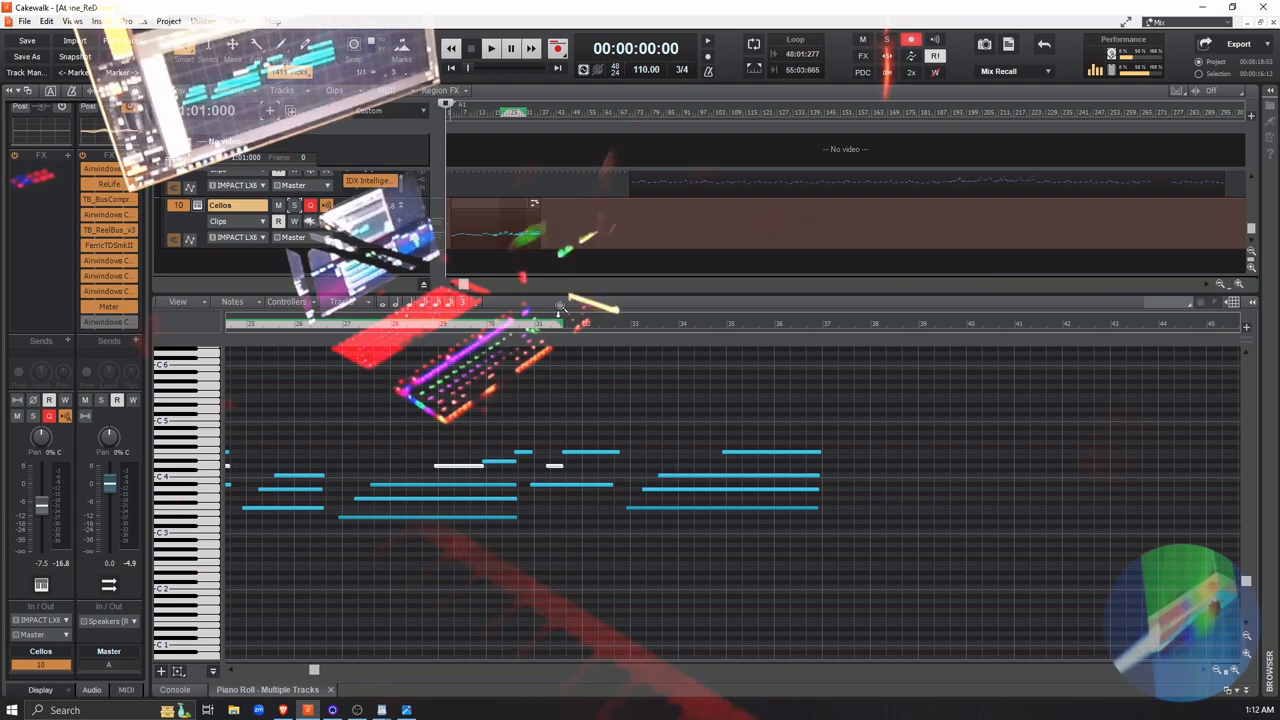
Lengthen only the short D4 note in measure 31 so it sustains to about the middle of measure 32
click(538, 598)
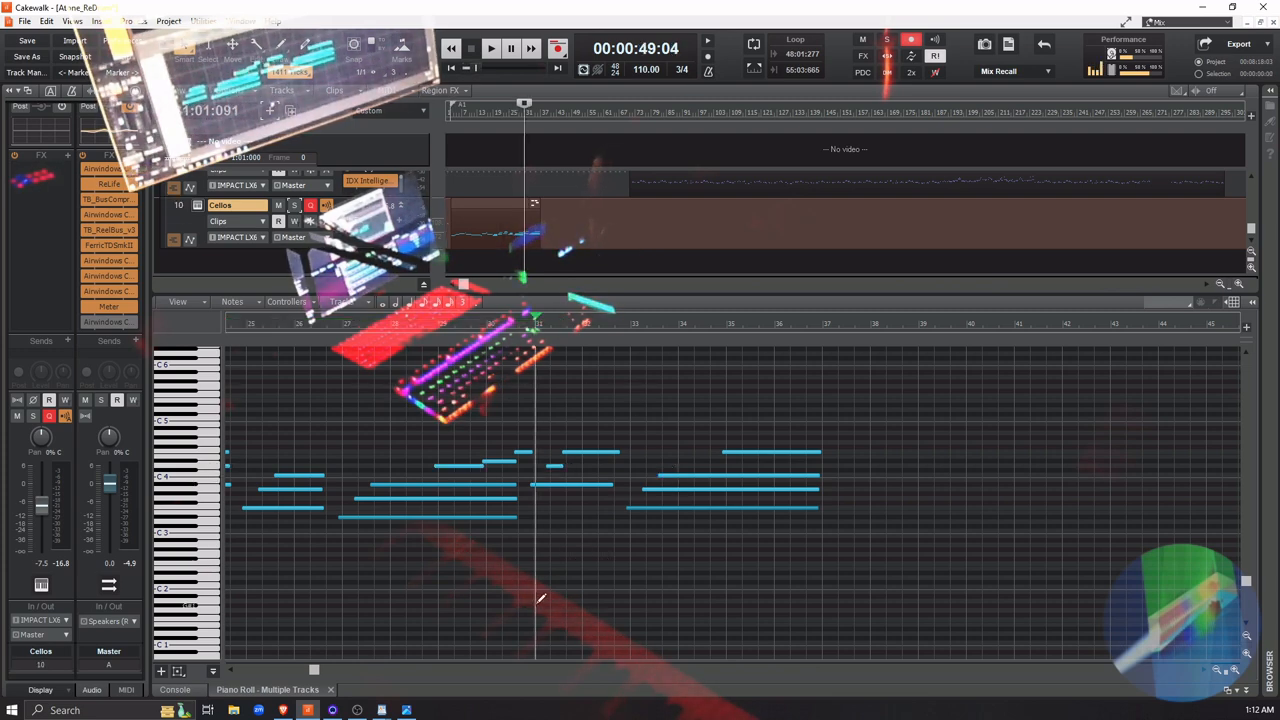
click(554, 465)
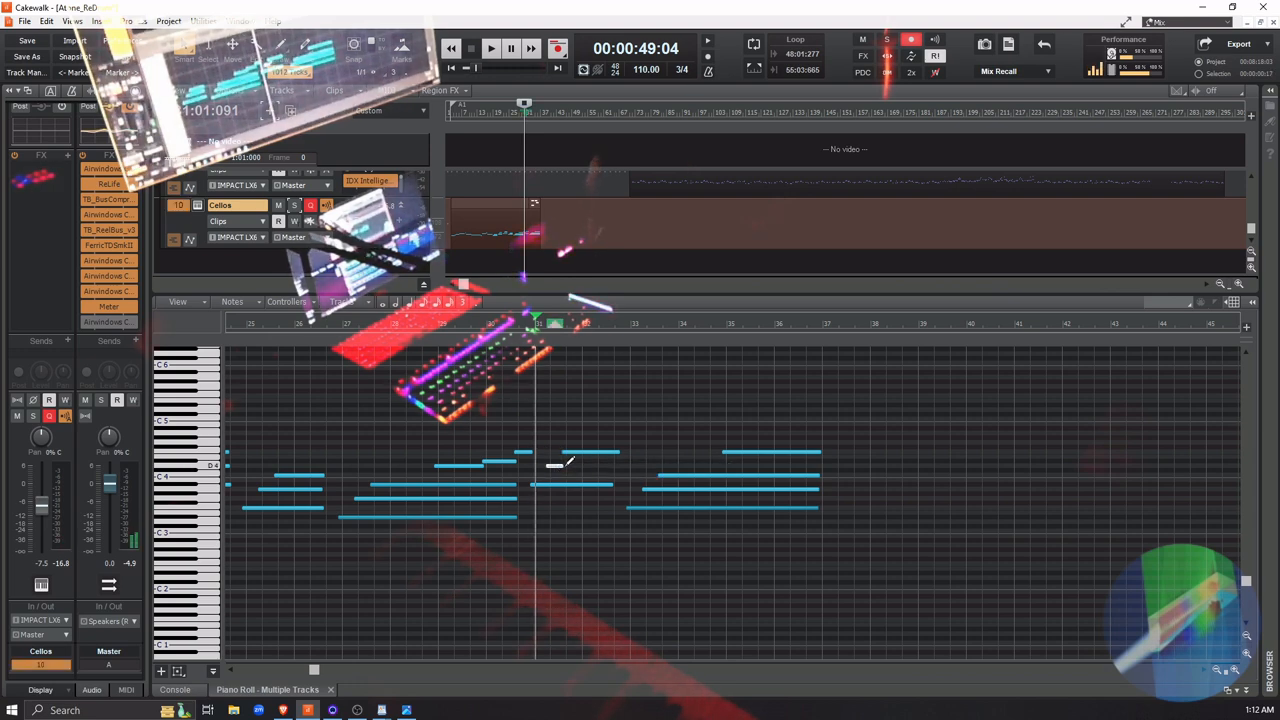
drag(557, 466, 616, 469)
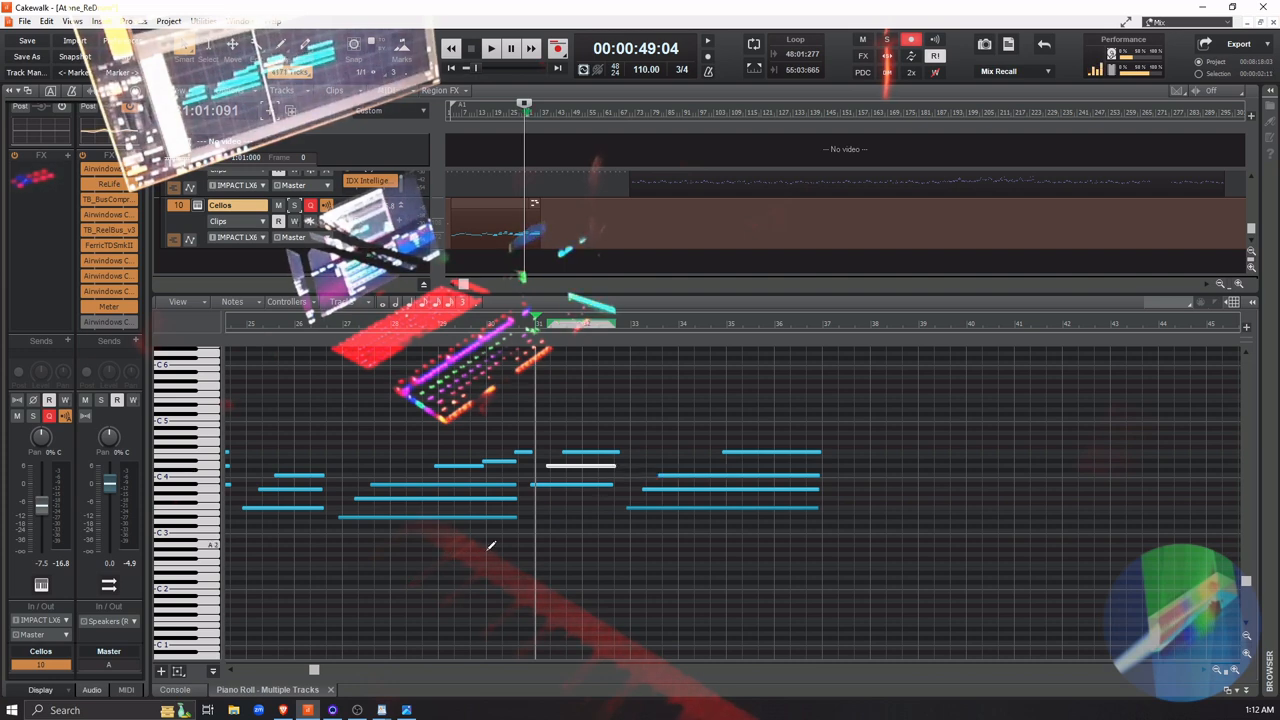
Play the song from just before measure 27 through about measure 37 to review the lengthened cello note
click(332, 324)
key(space)
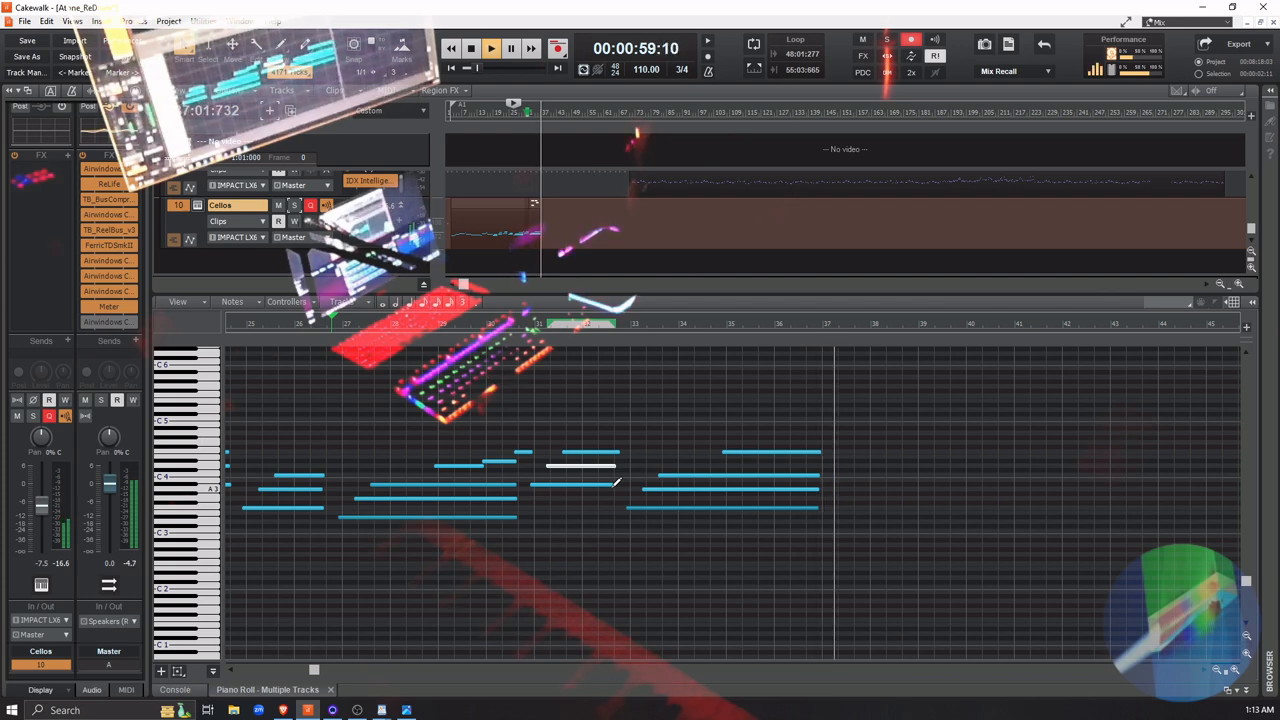
key(space)
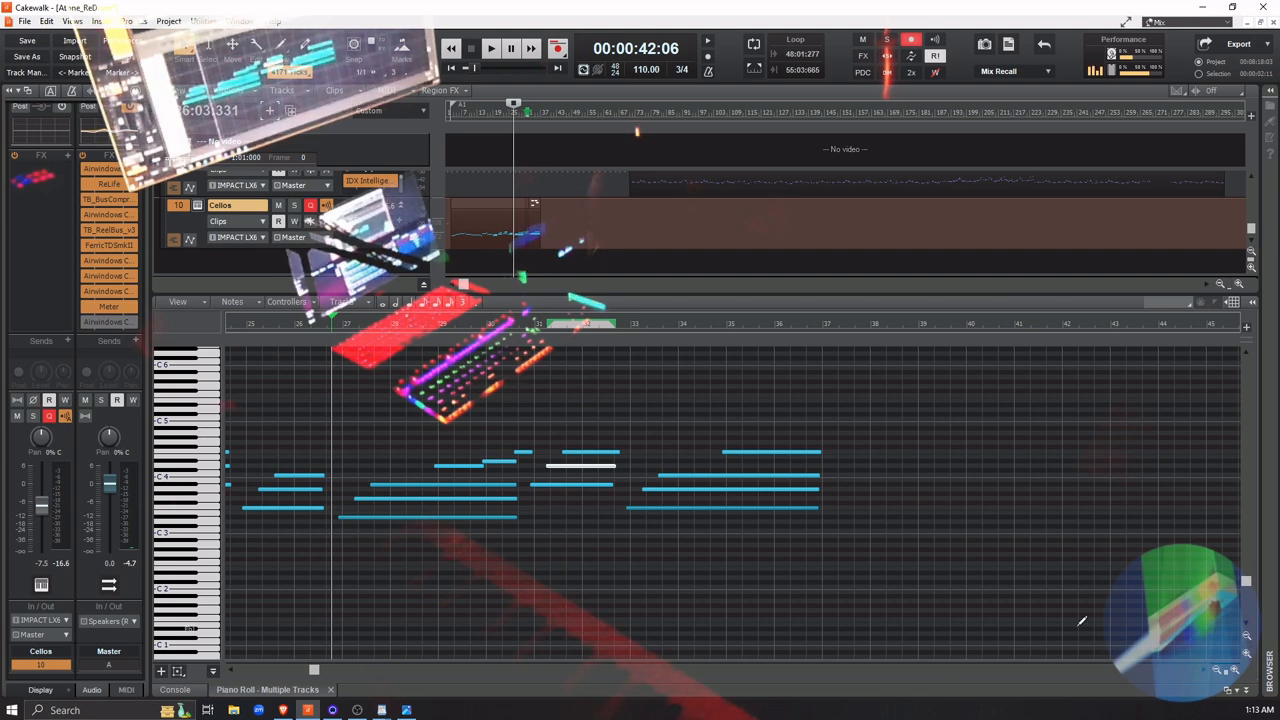
Collapse the Piano Roll so the track list fills the window with the Cellos track in view
click(1248, 694)
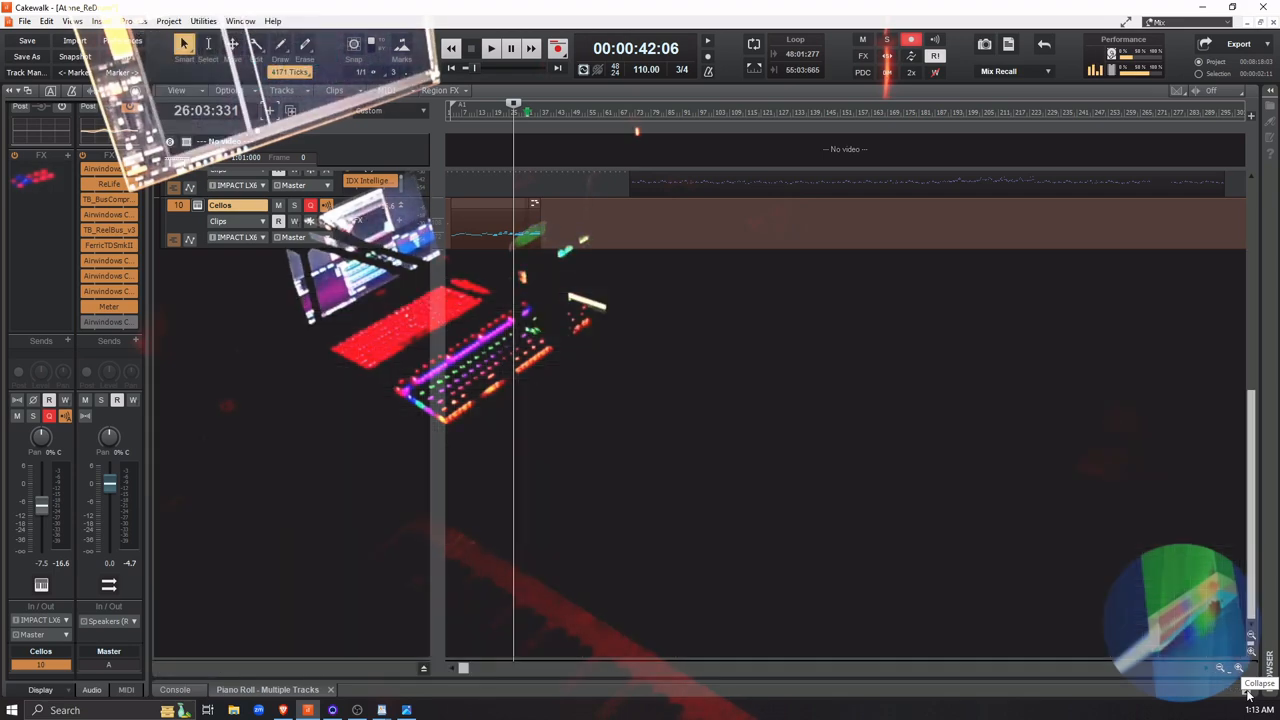
scroll(726, 444, up, 10)
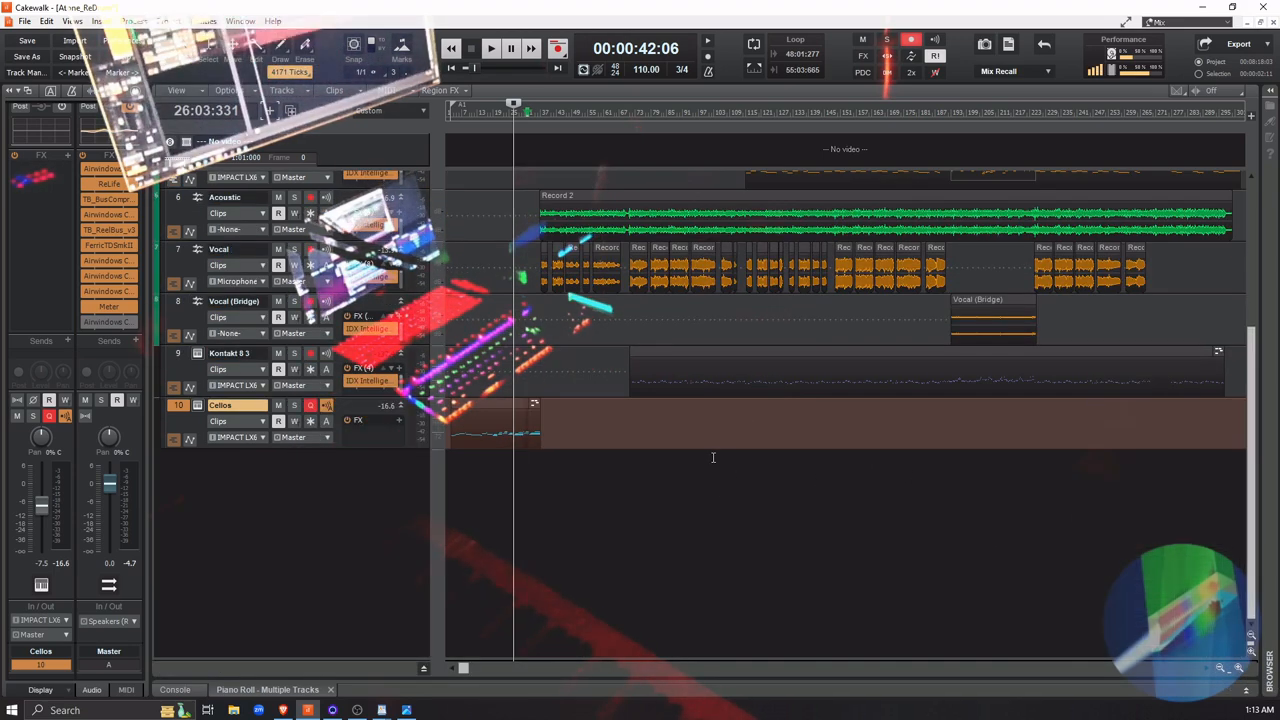
scroll(707, 447, down, 5)
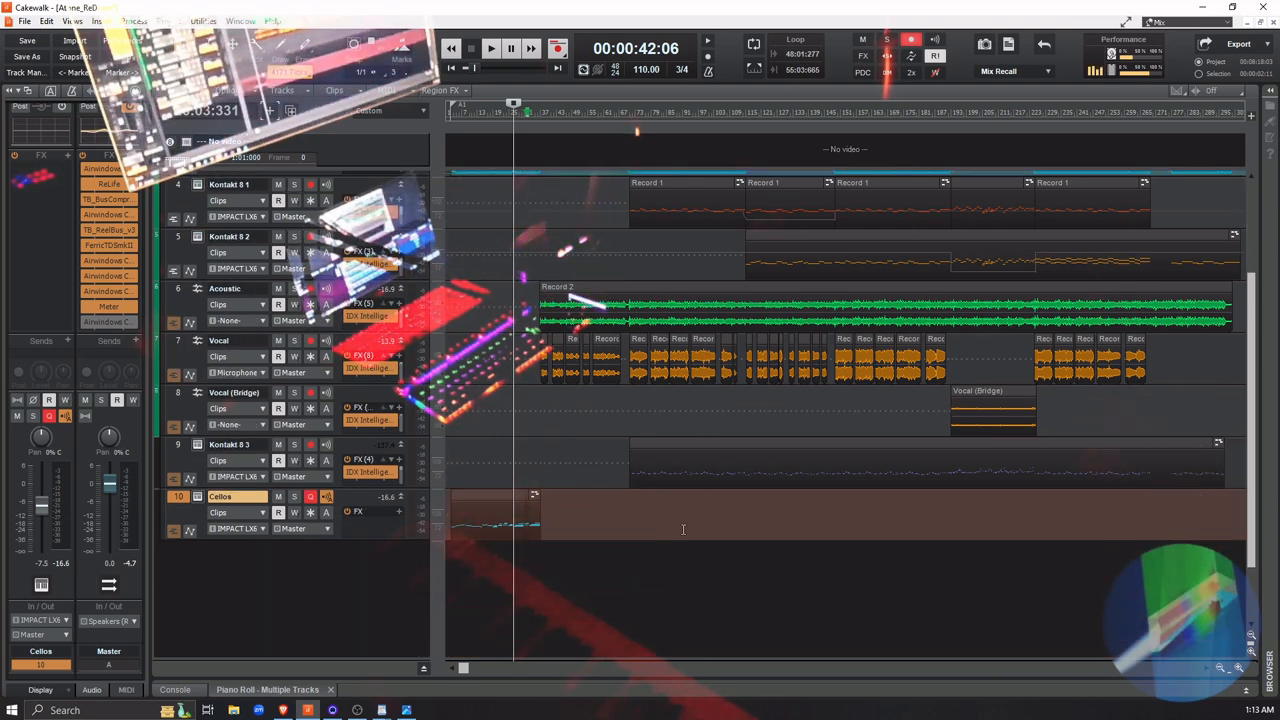
Browse the audio effects that can be inserted in the Cellos track's FX rack, without inserting one
click(399, 513)
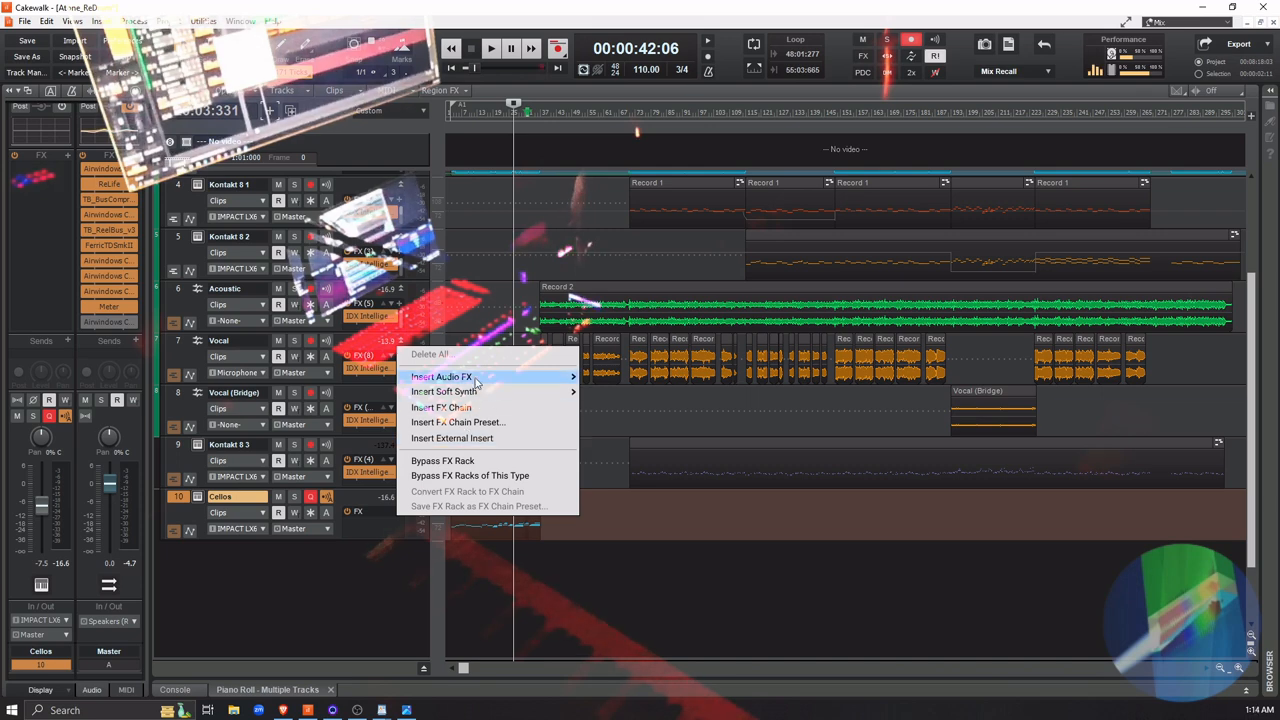
mouse_move(474, 383)
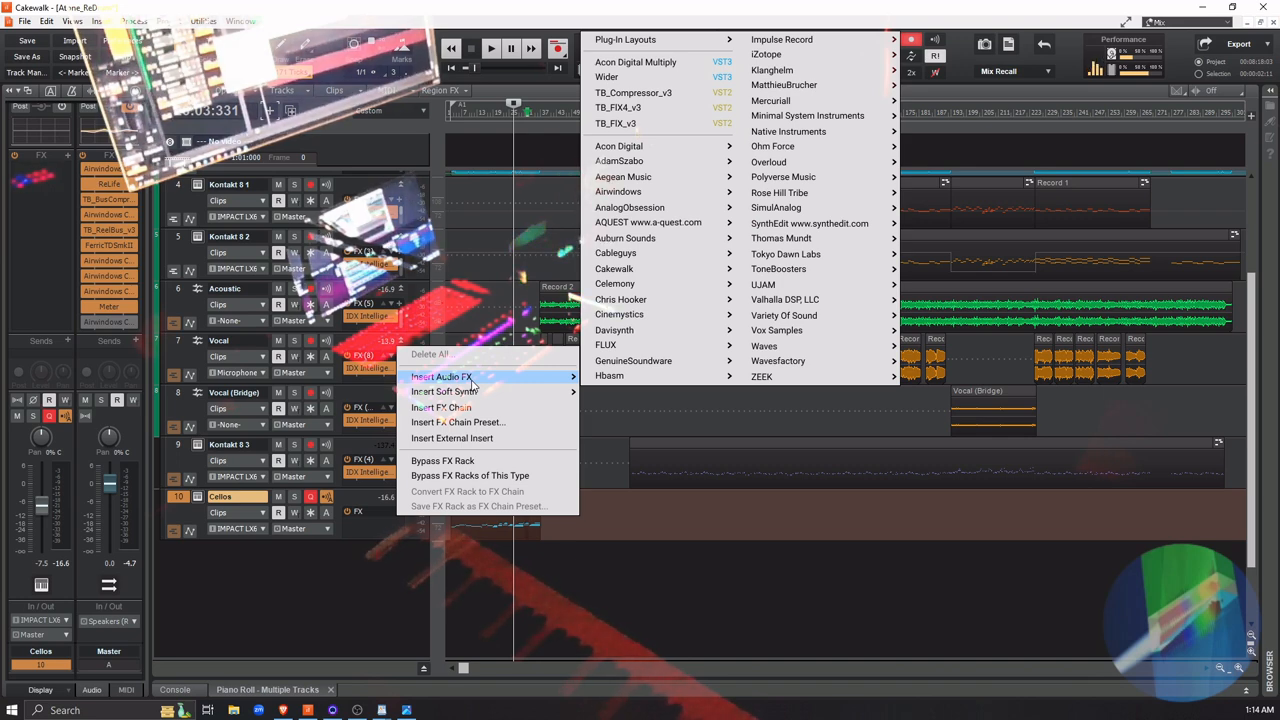
click(353, 502)
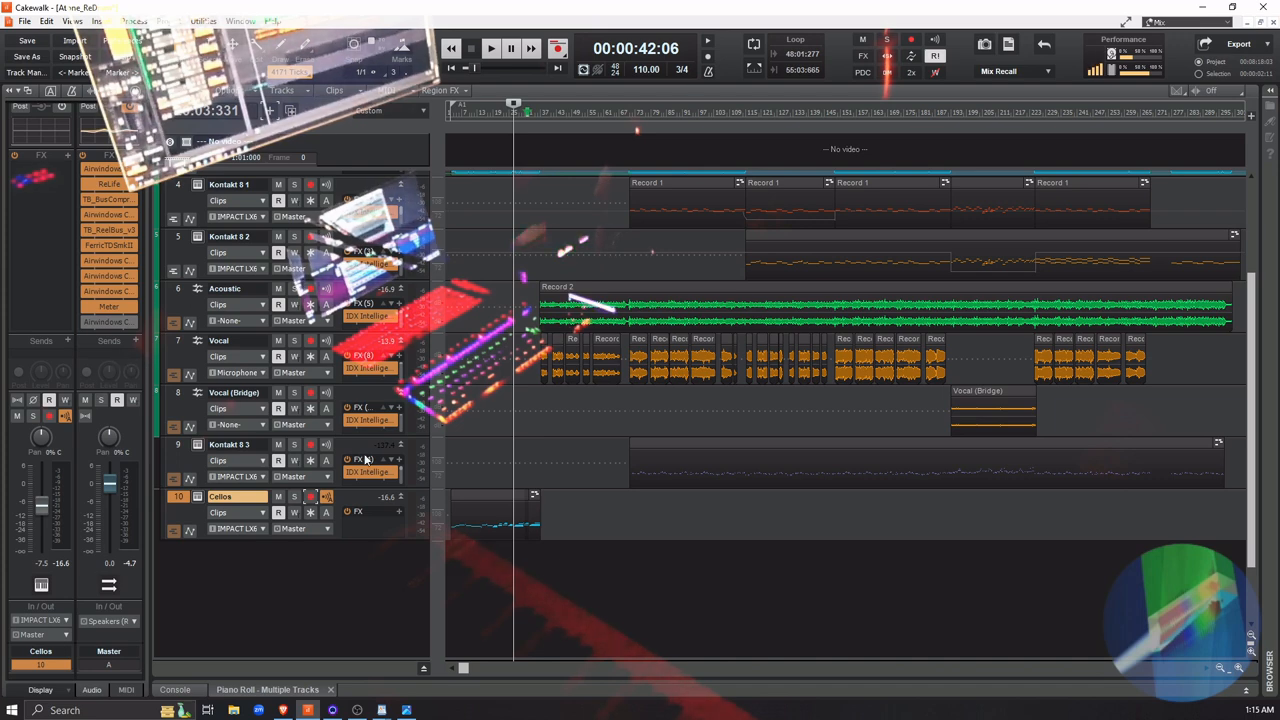
scroll(406, 383, up, 3)
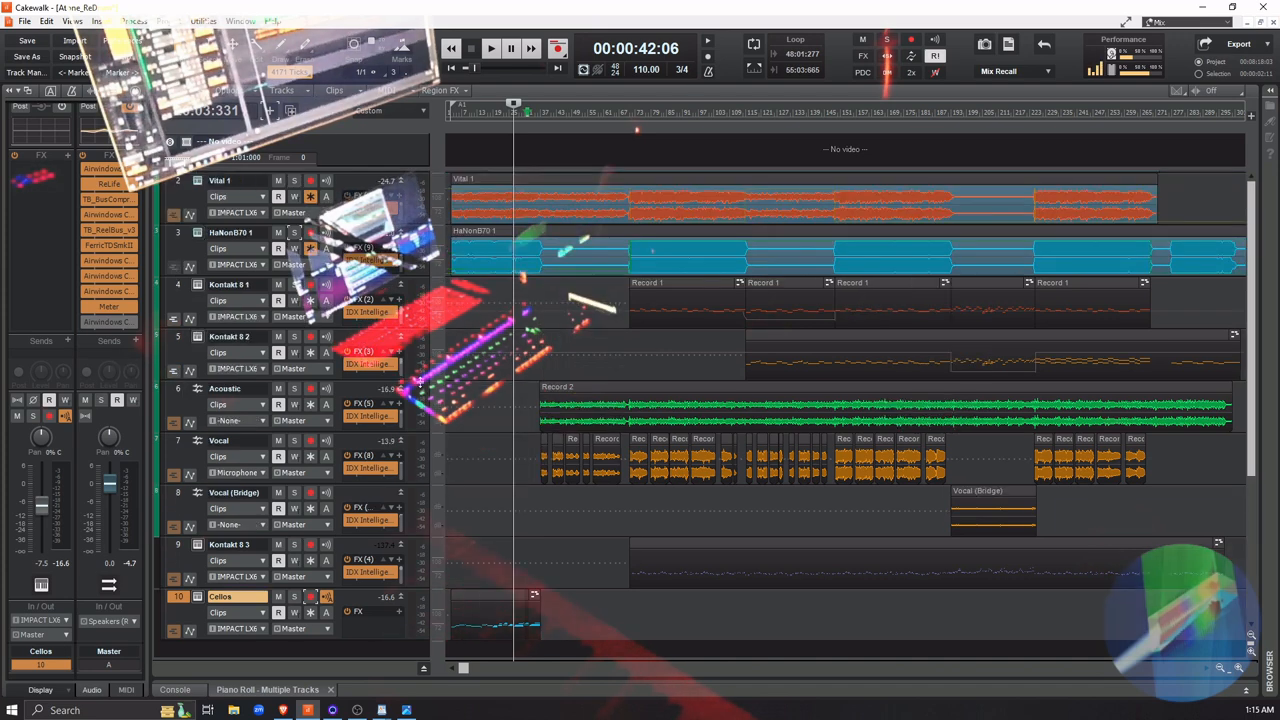
scroll(350, 382, down, 2)
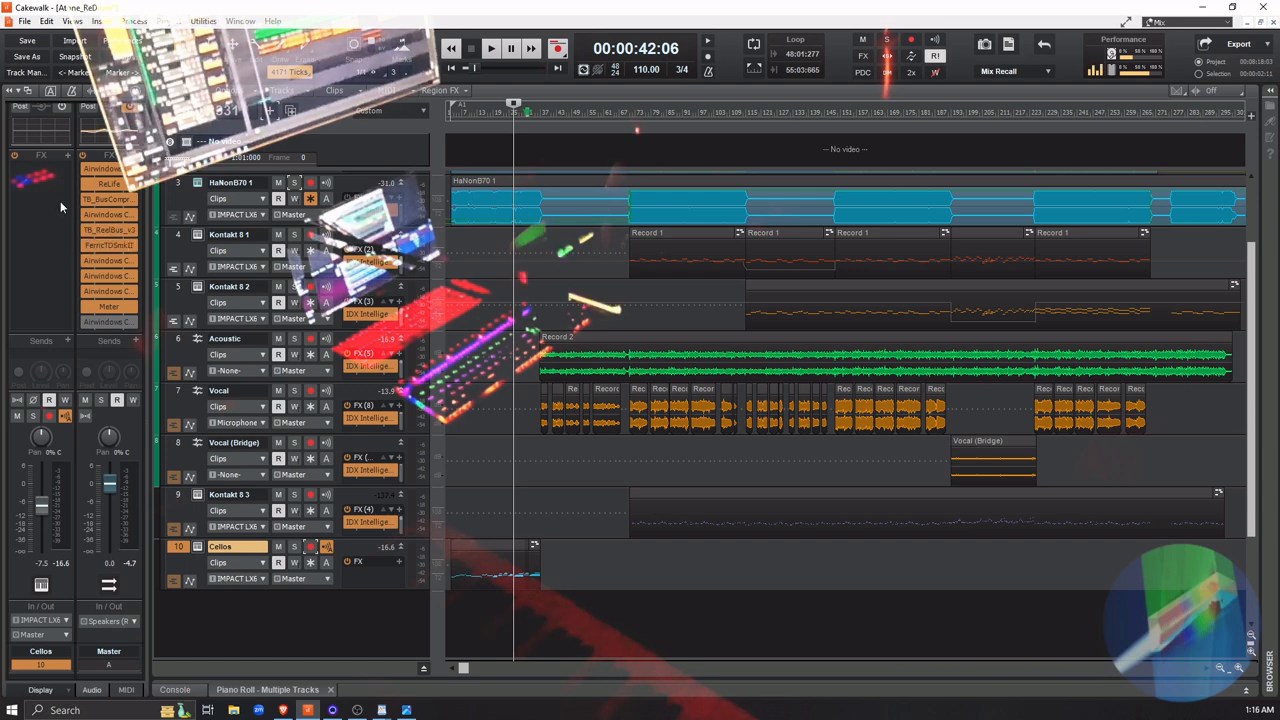
scroll(58, 249, up, 3)
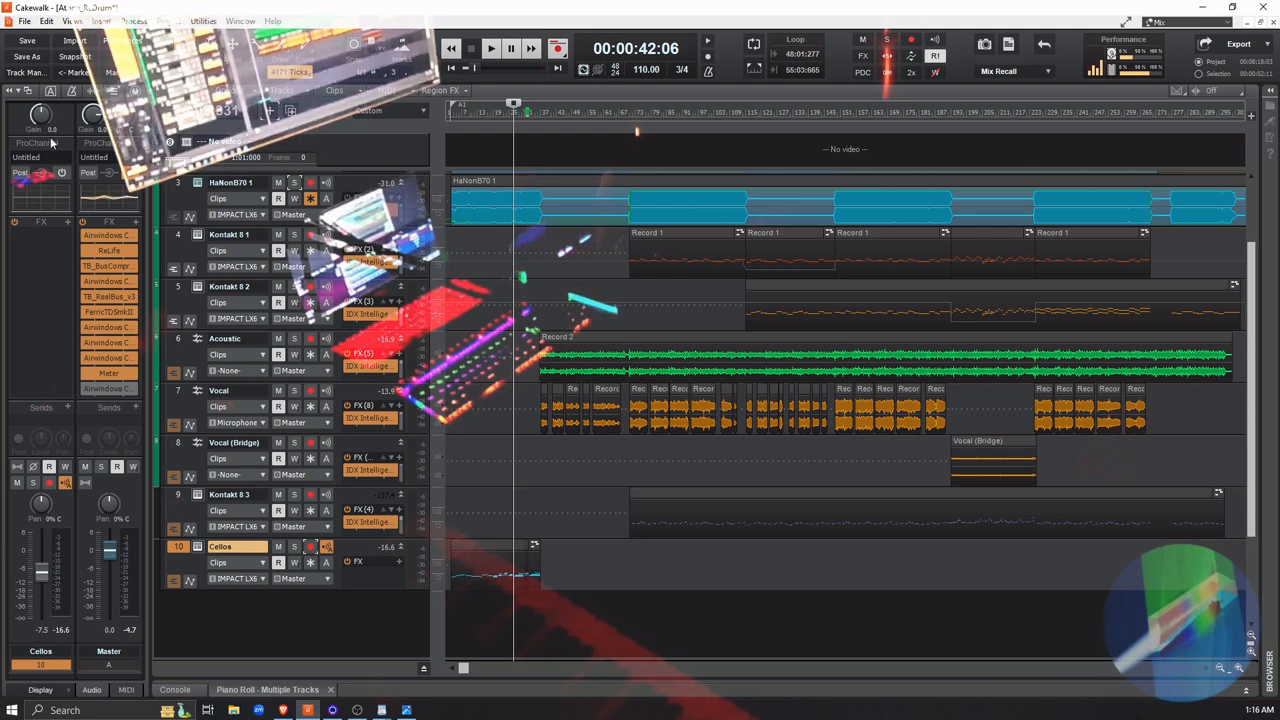
mouse_move(43, 118)
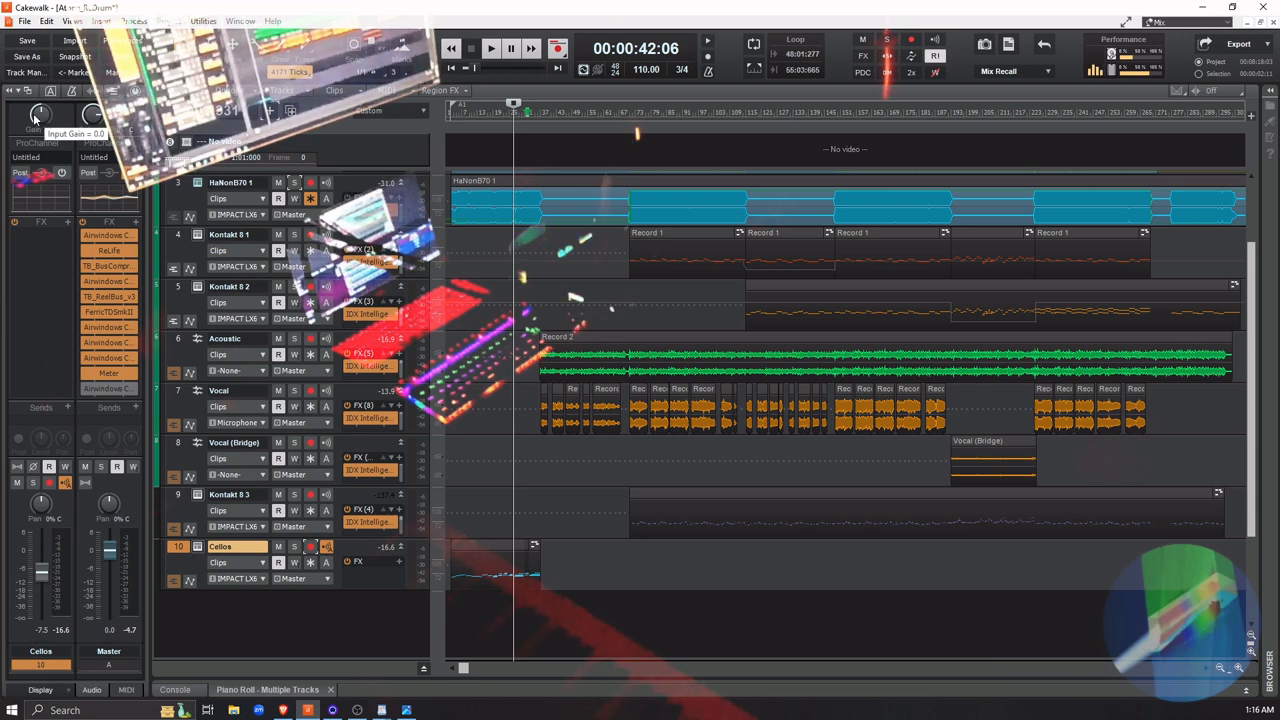
click(328, 549)
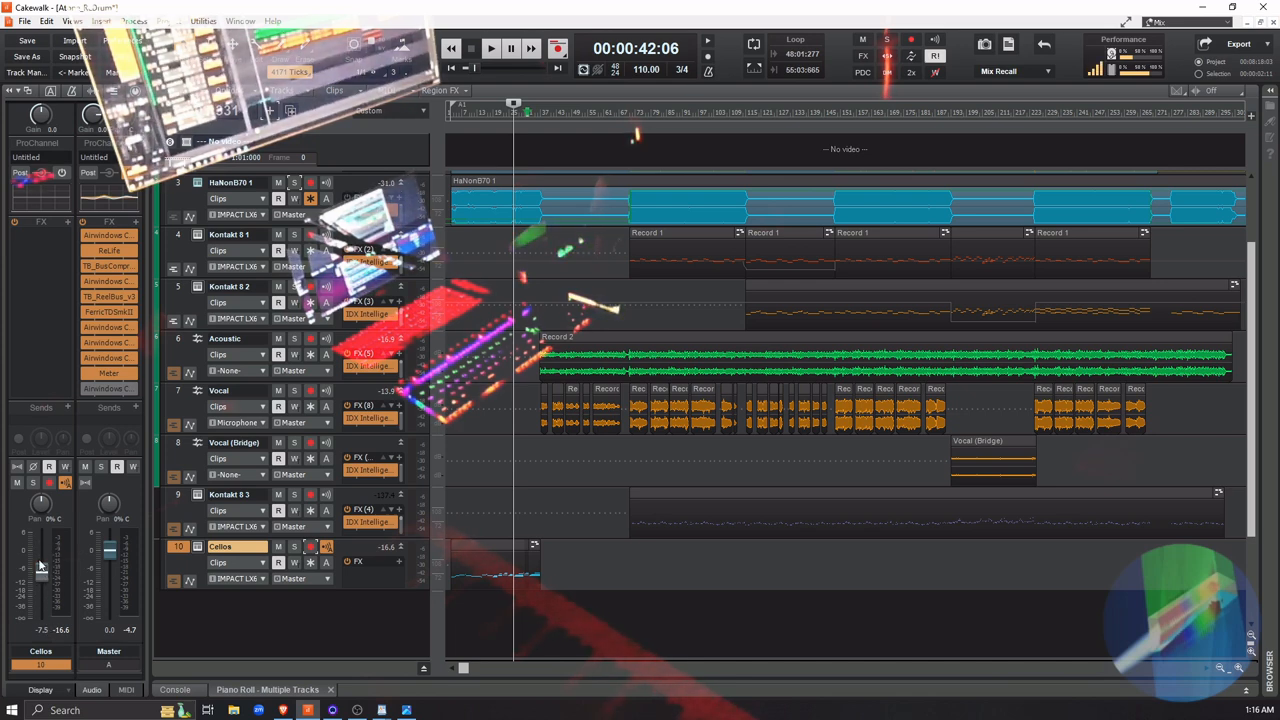
mouse_move(38, 553)
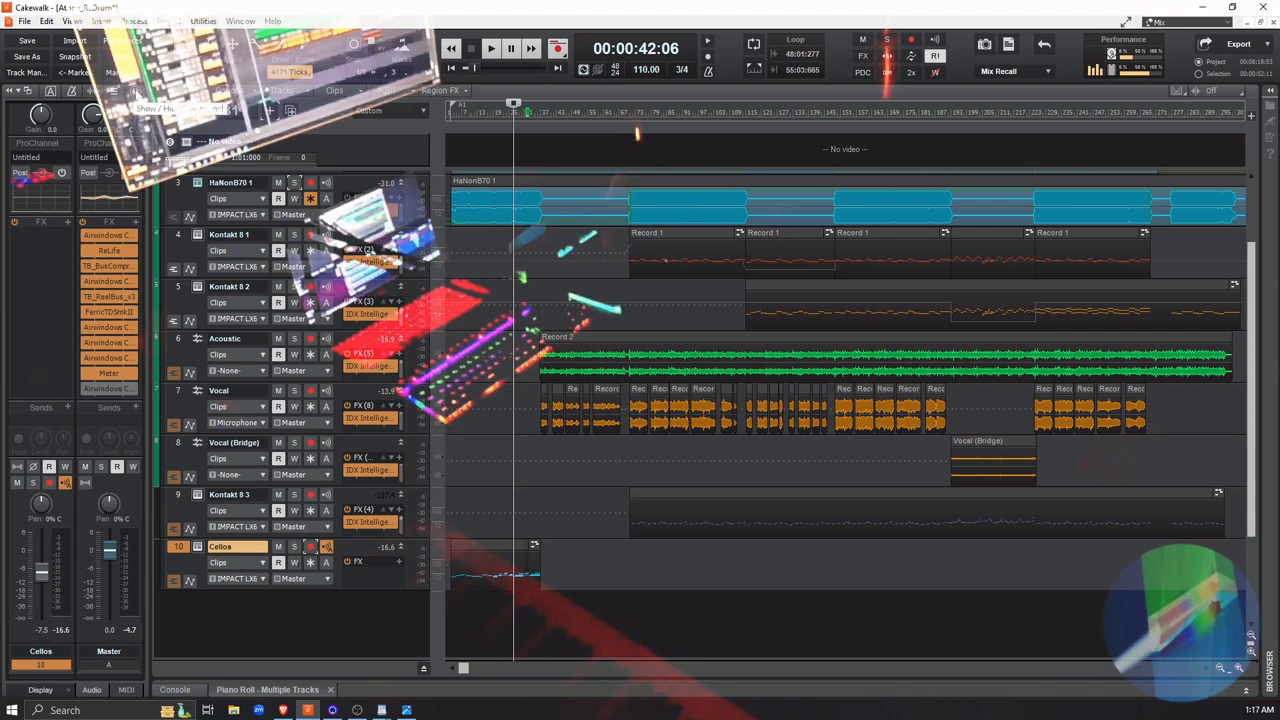
Show the Cellos track's ProChannel and look through its compressor, EQ, tube and console modules
click(133, 90)
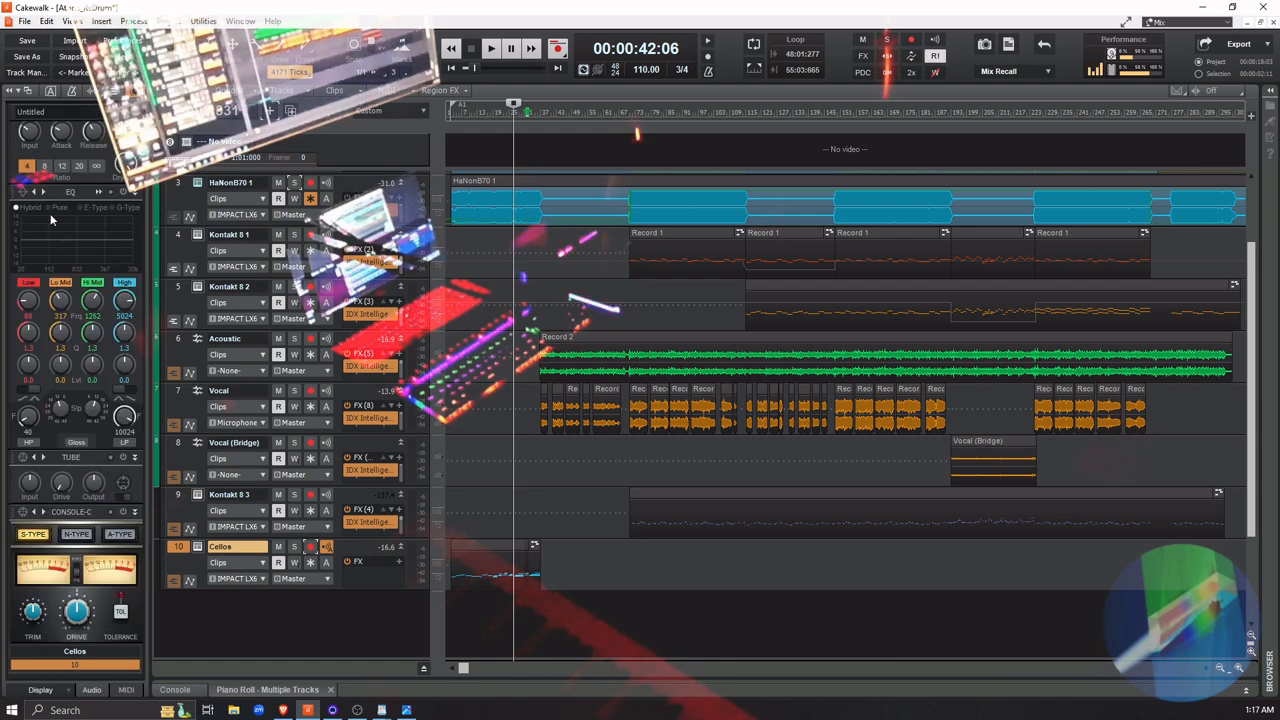
scroll(87, 216, up, 2)
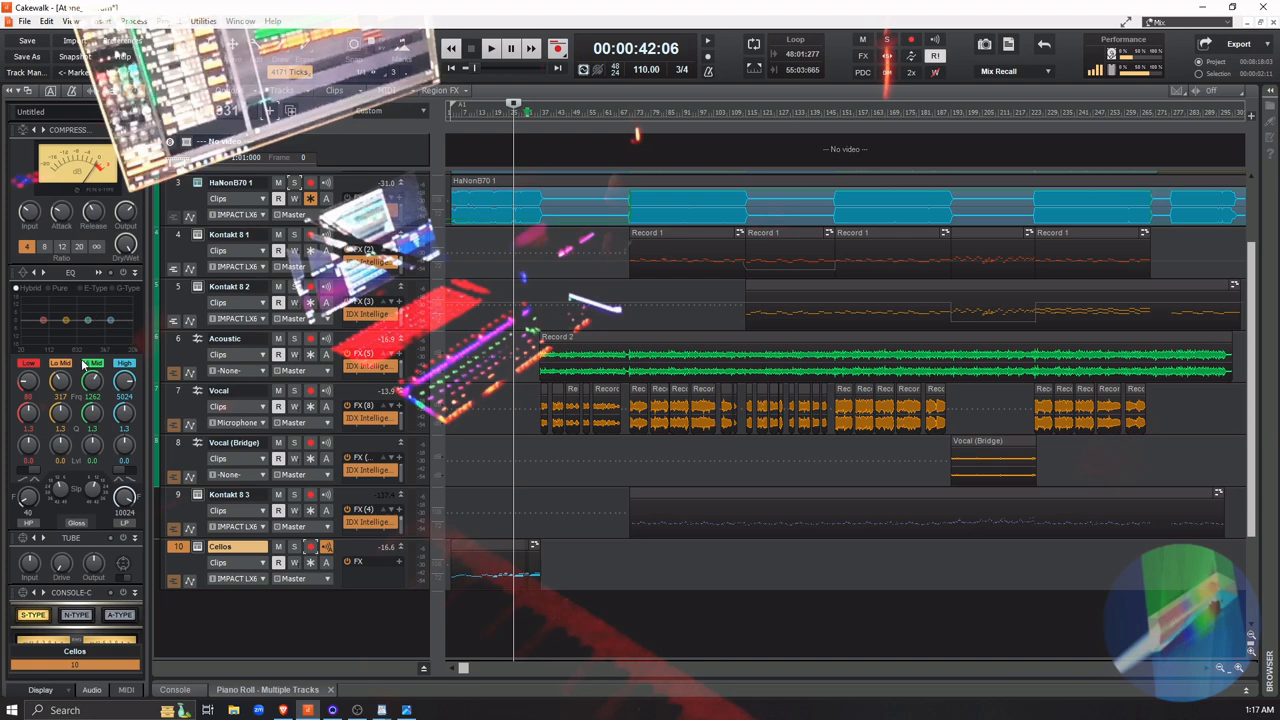
scroll(75, 500, down, 2)
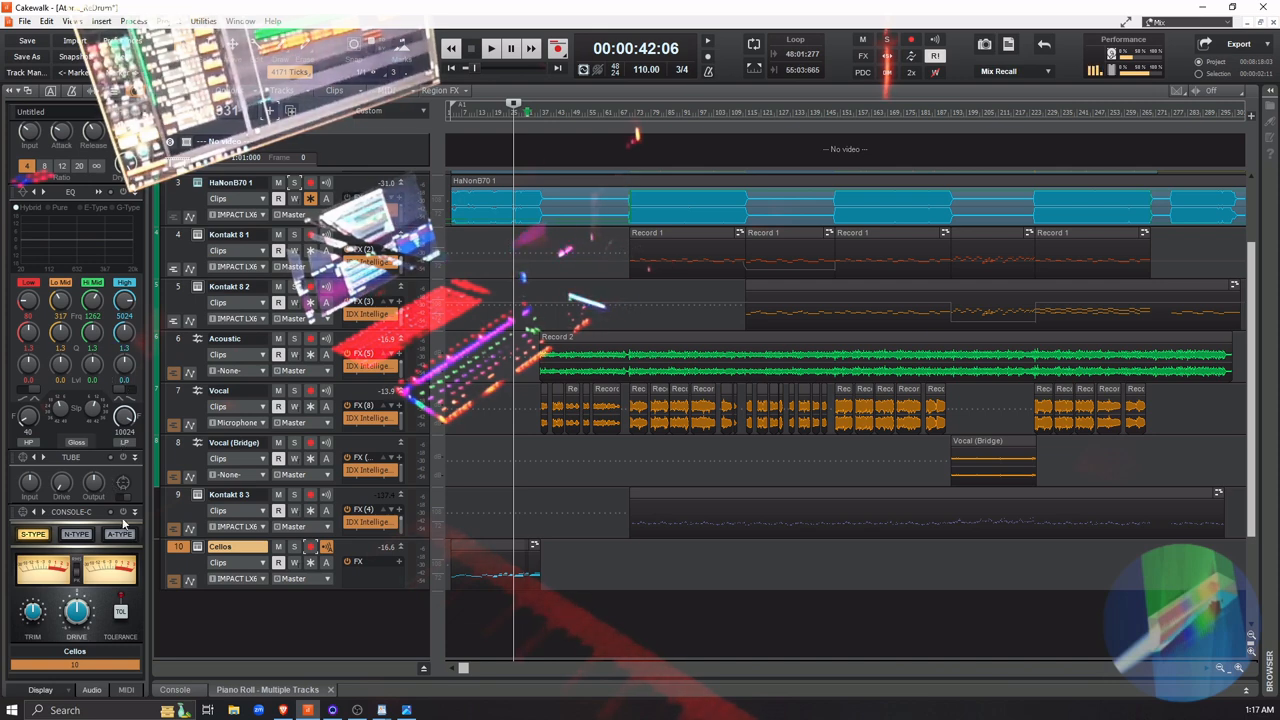
scroll(60, 255, up, 1)
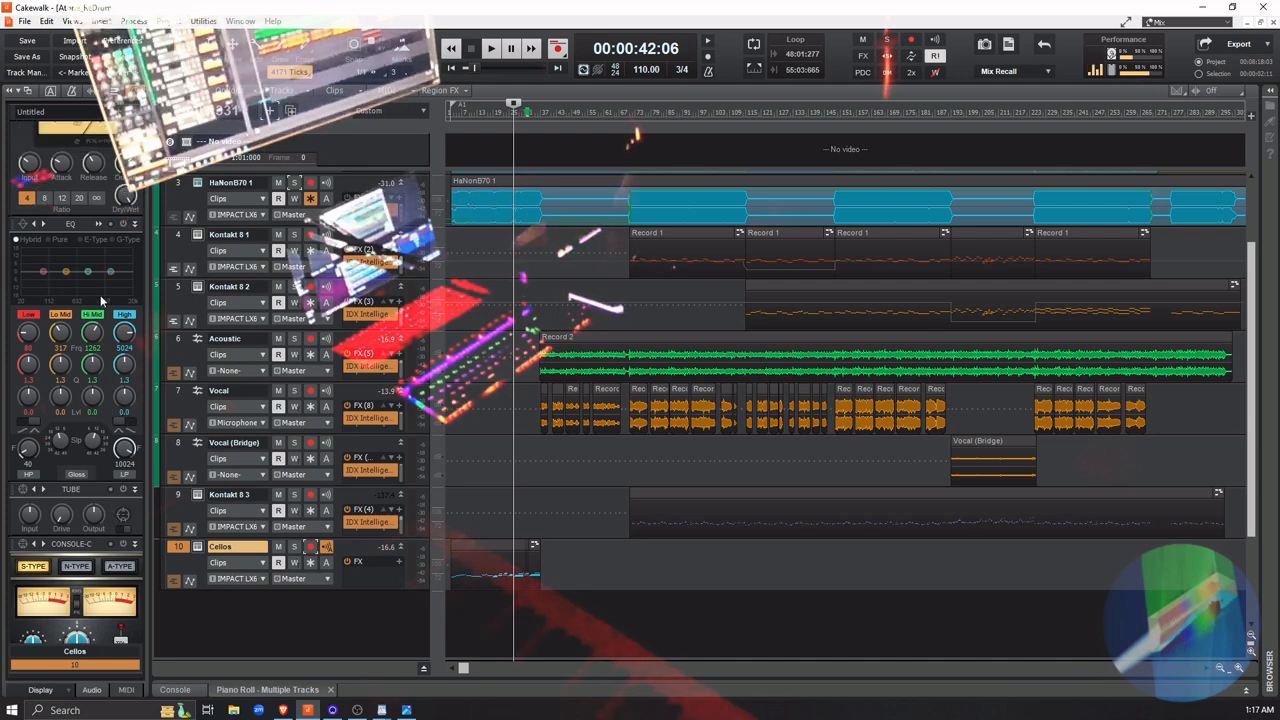
scroll(100, 295, up, 2)
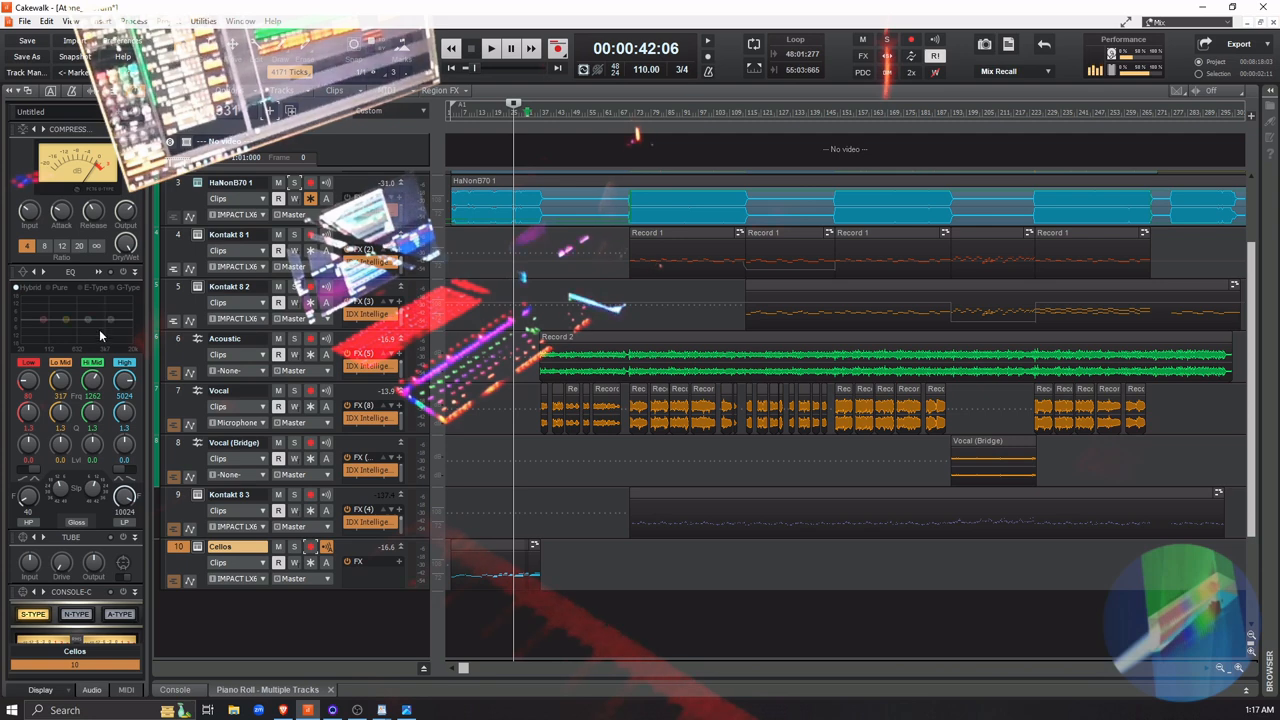
Solo the Cellos track and play a few seconds from about measure 18 to hear its sound alone
click(496, 631)
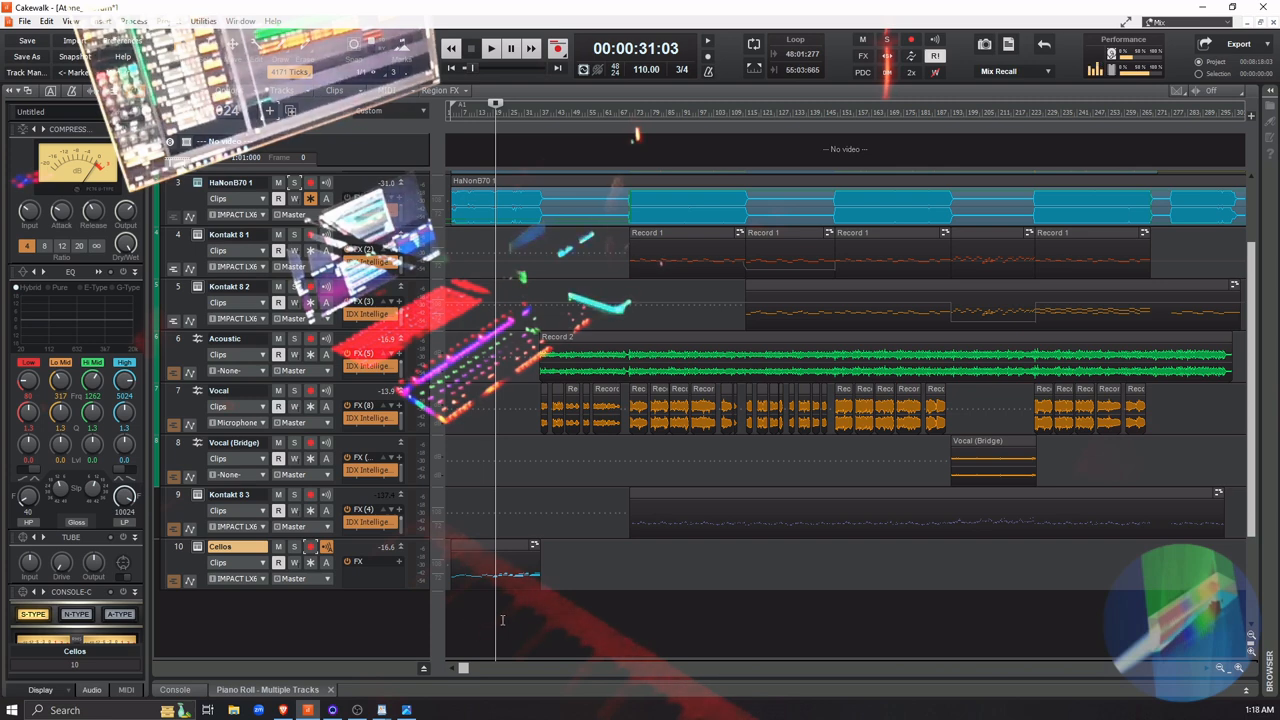
click(491, 624)
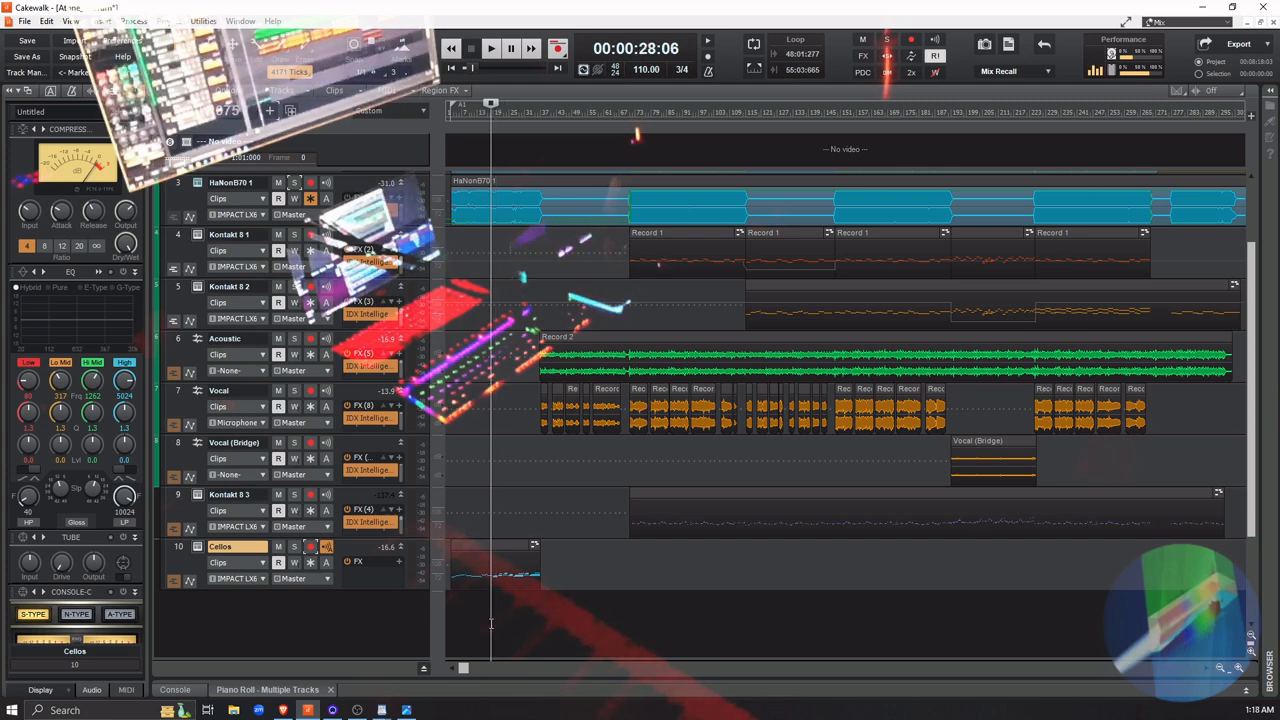
click(492, 625)
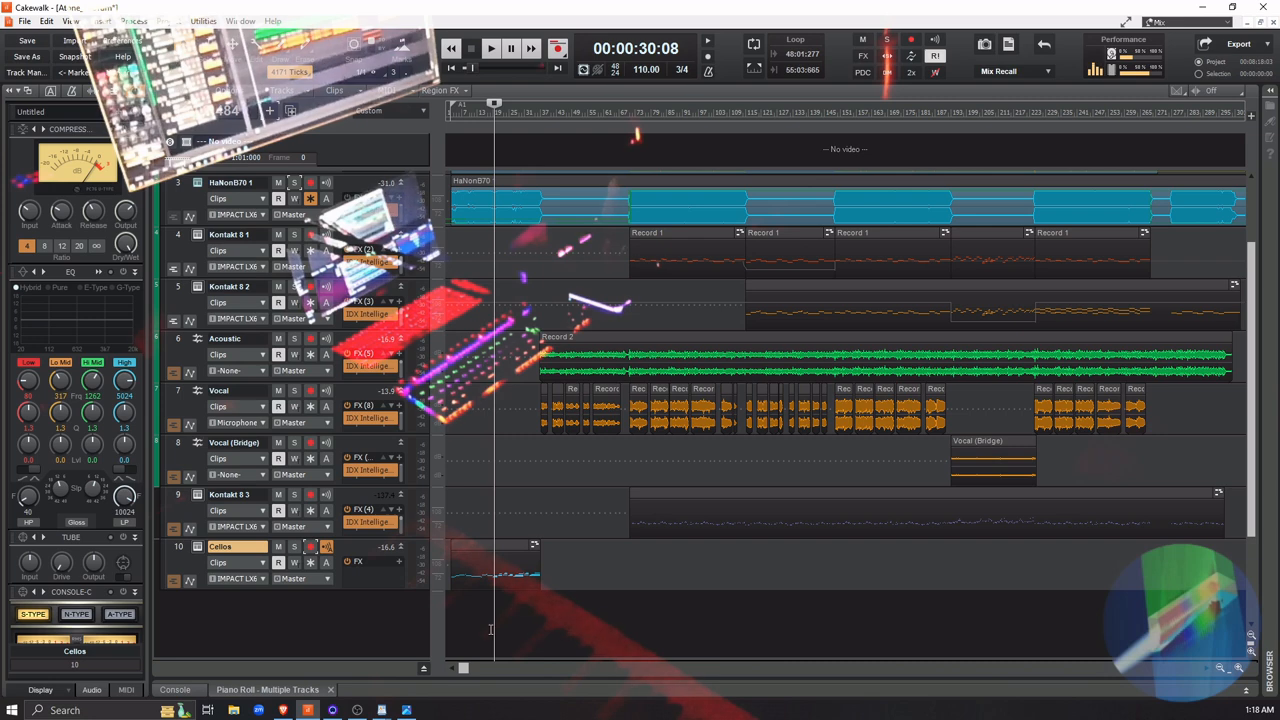
click(490, 629)
click(492, 626)
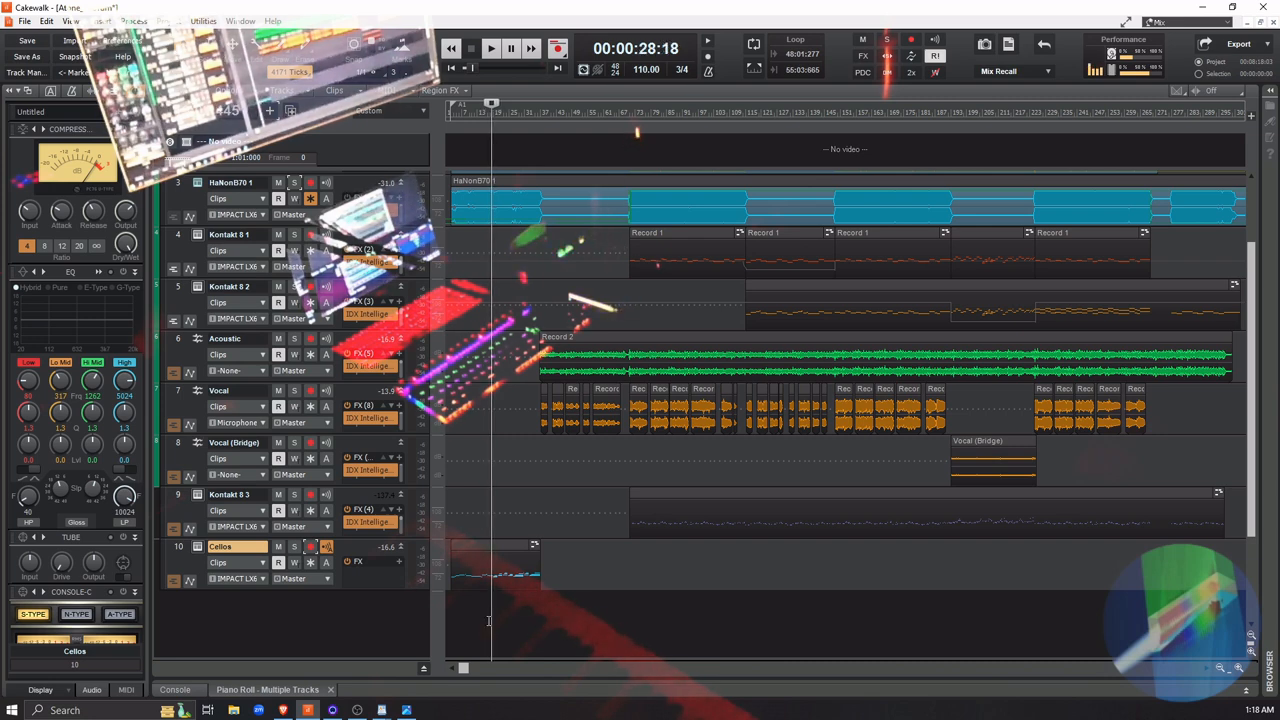
click(295, 548)
key(space)
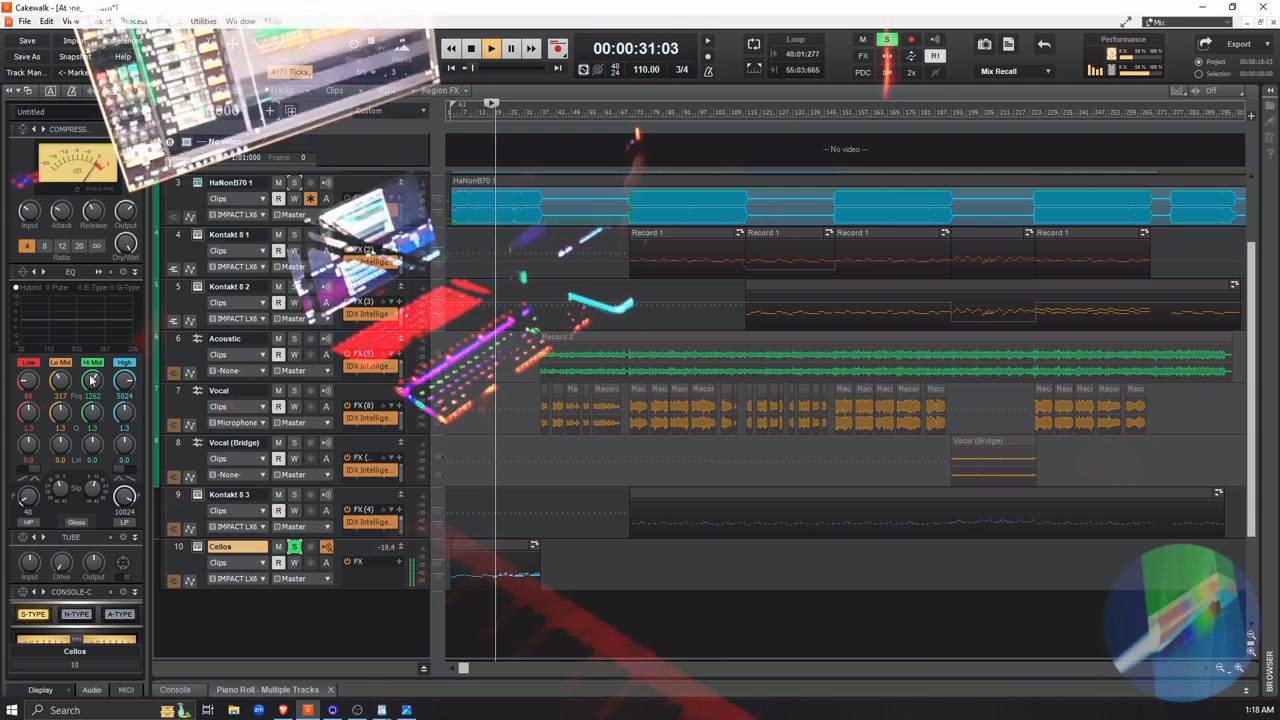
mouse_move(92, 380)
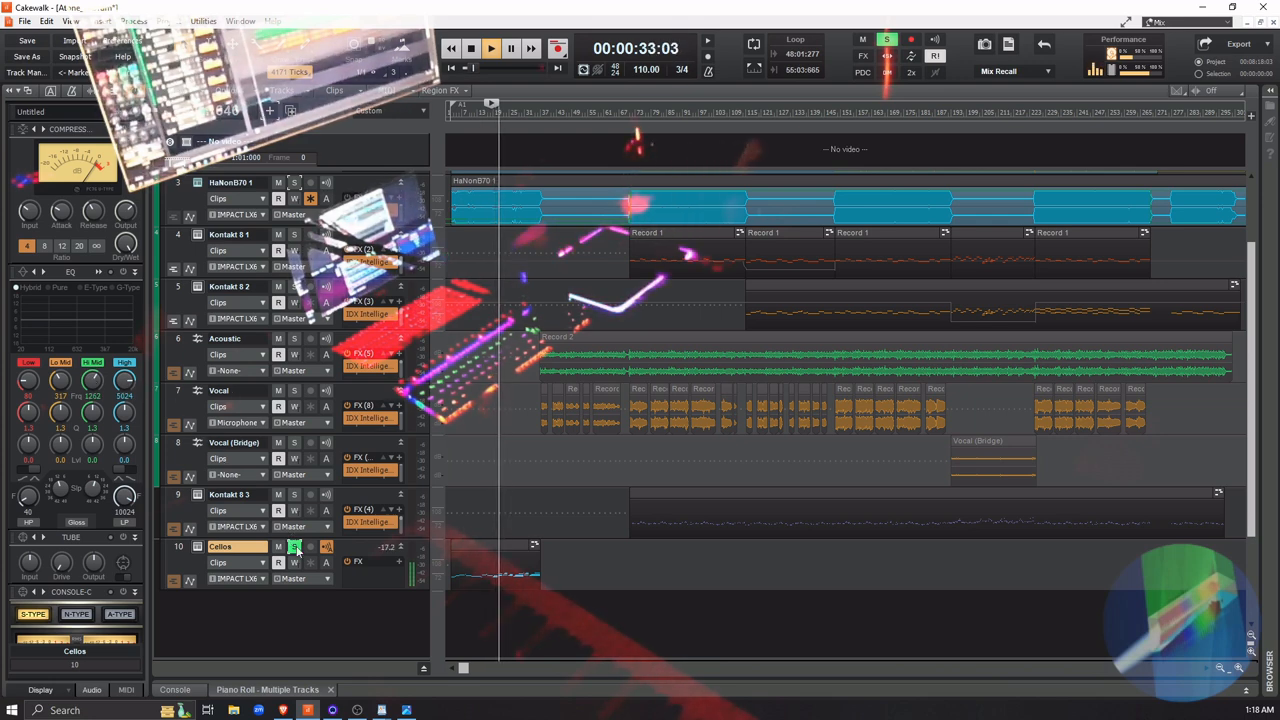
key(space)
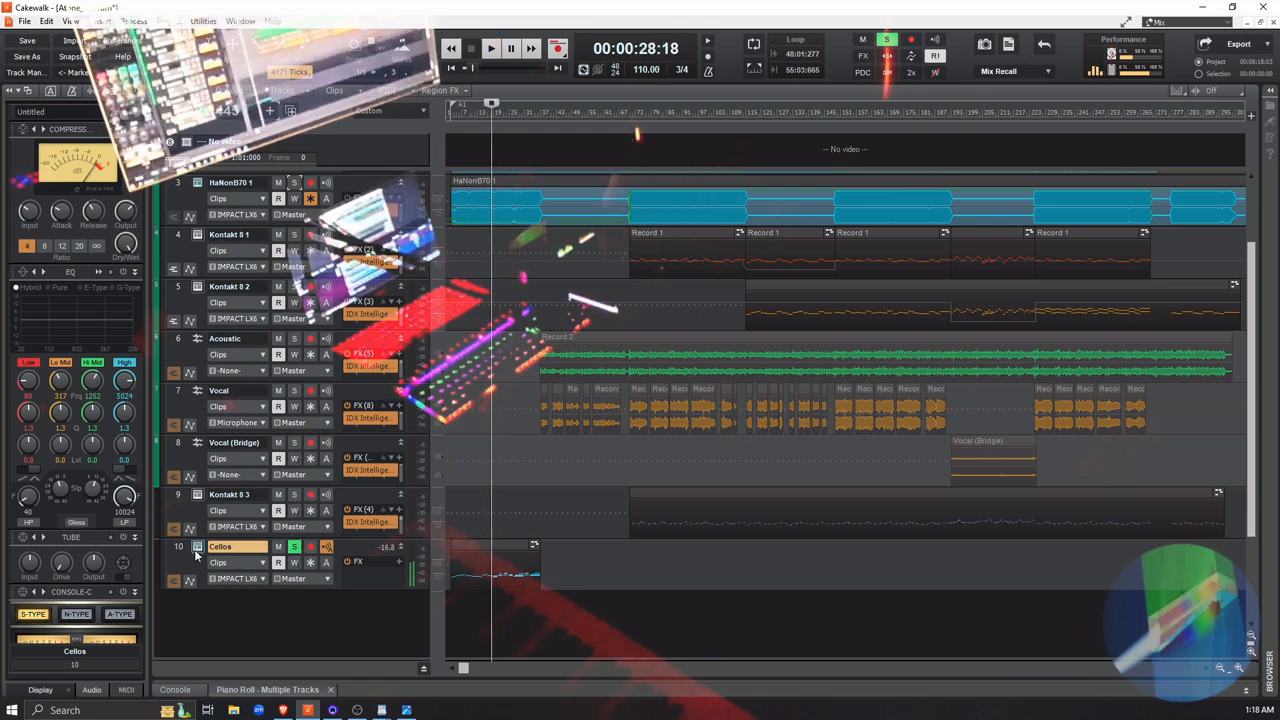
Lower the Reverb in the Cellos track's DecentSampler instrument and play the soloed part from about measure 18
click(198, 548)
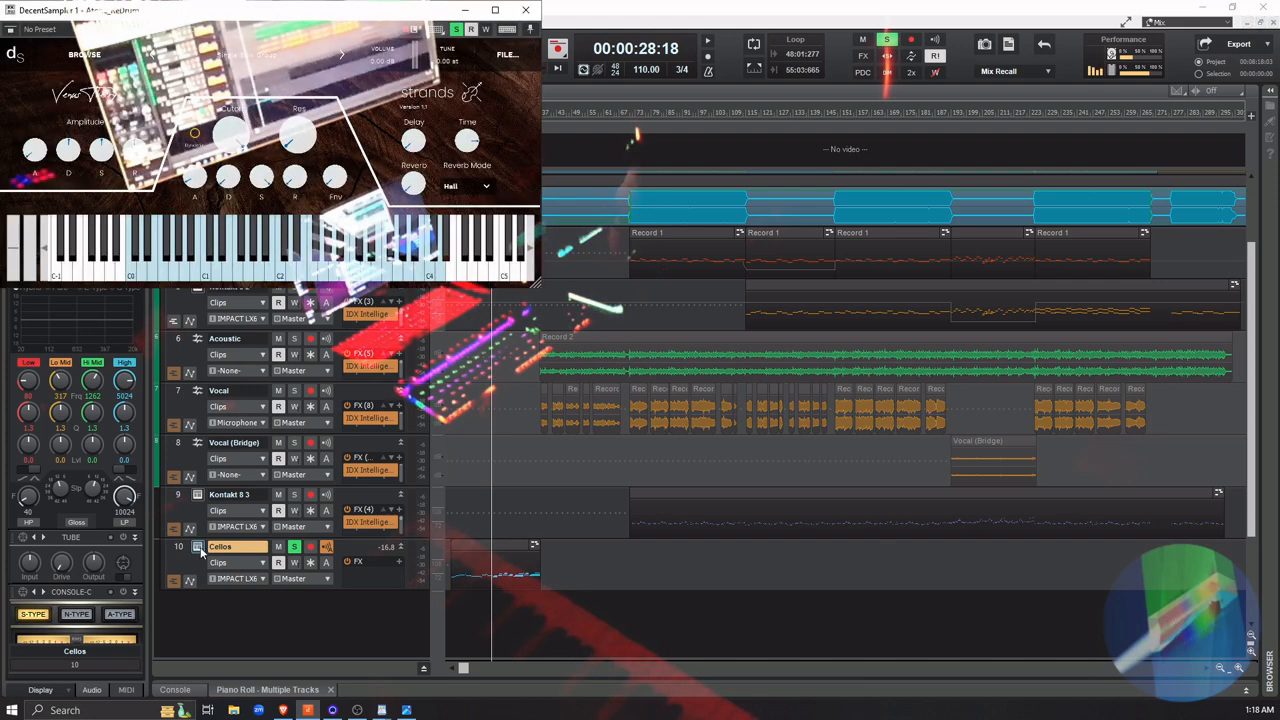
drag(415, 190, 417, 204)
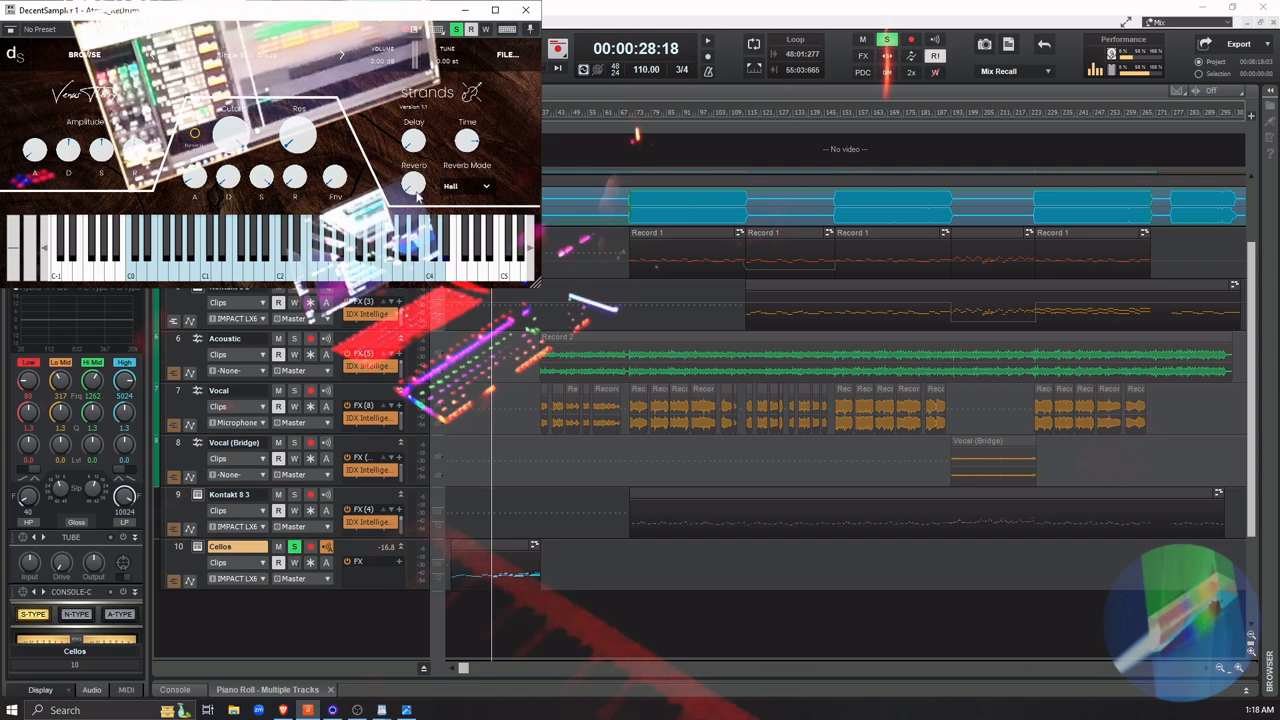
click(524, 11)
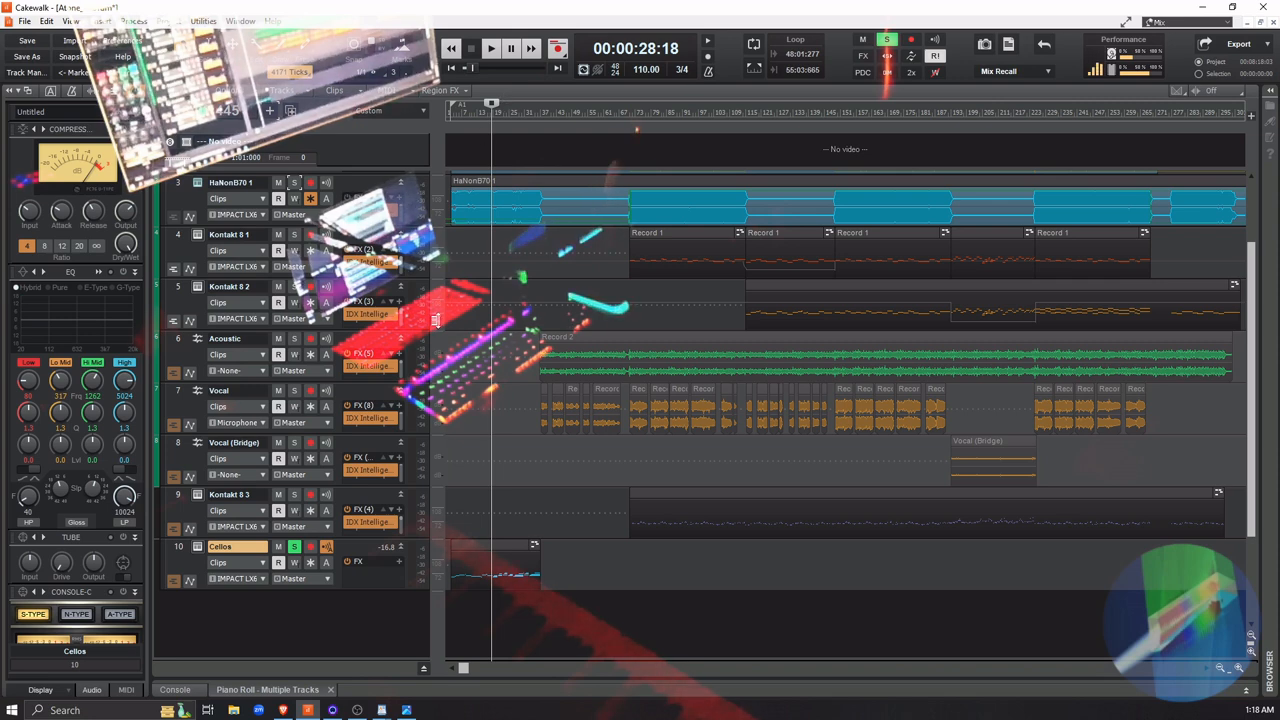
key(space)
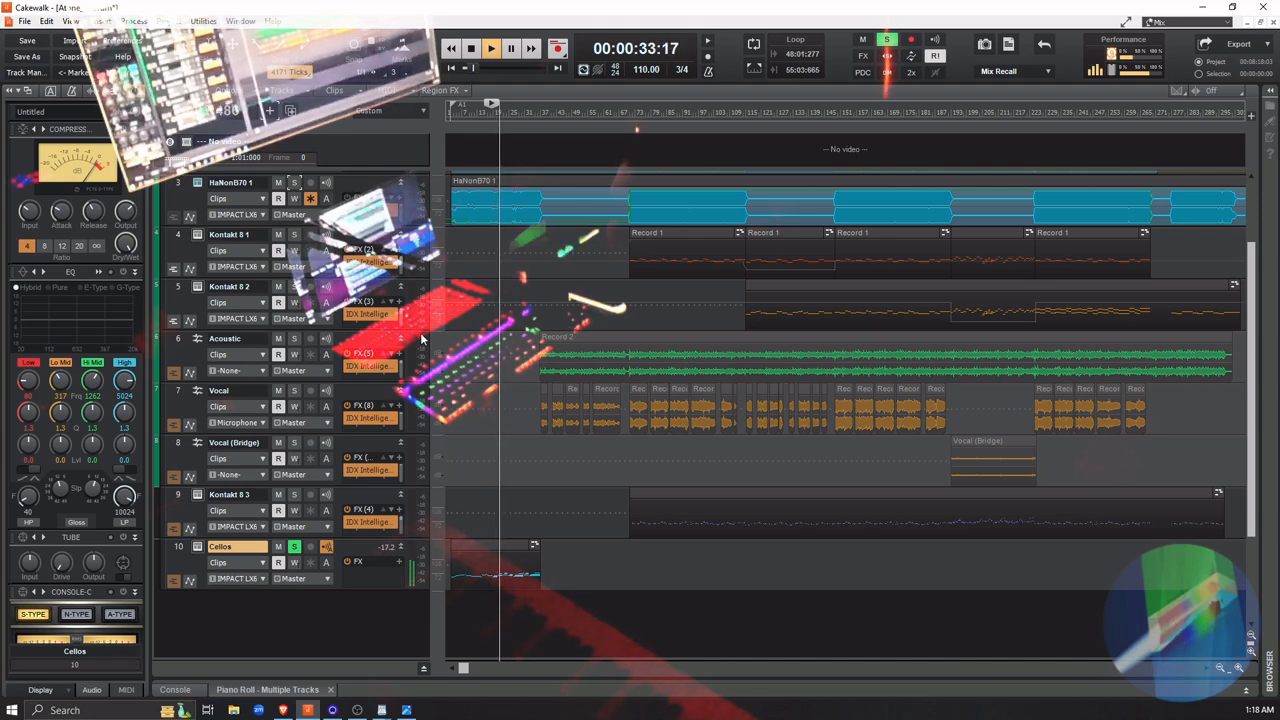
key(space)
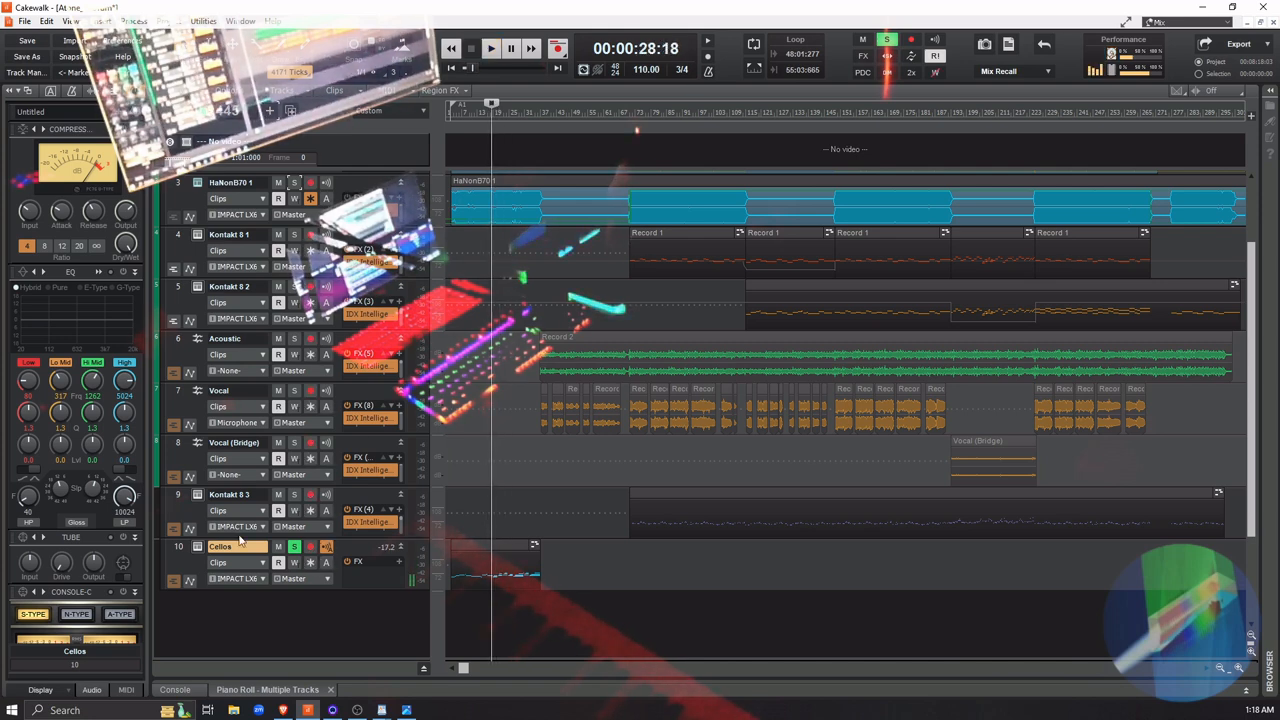
Raise the Reverb in the Cellos track's DecentSampler instrument while playing the soloed part from about measure 18
click(200, 547)
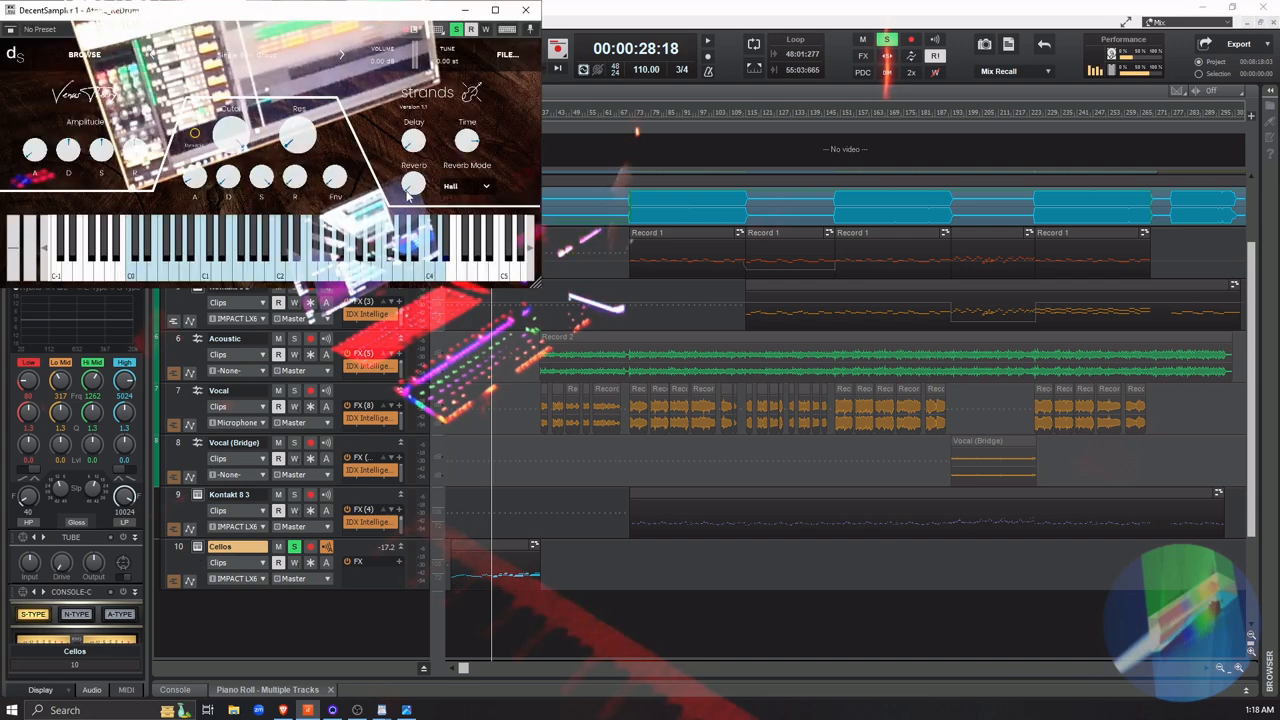
drag(407, 190, 399, 146)
key(space)
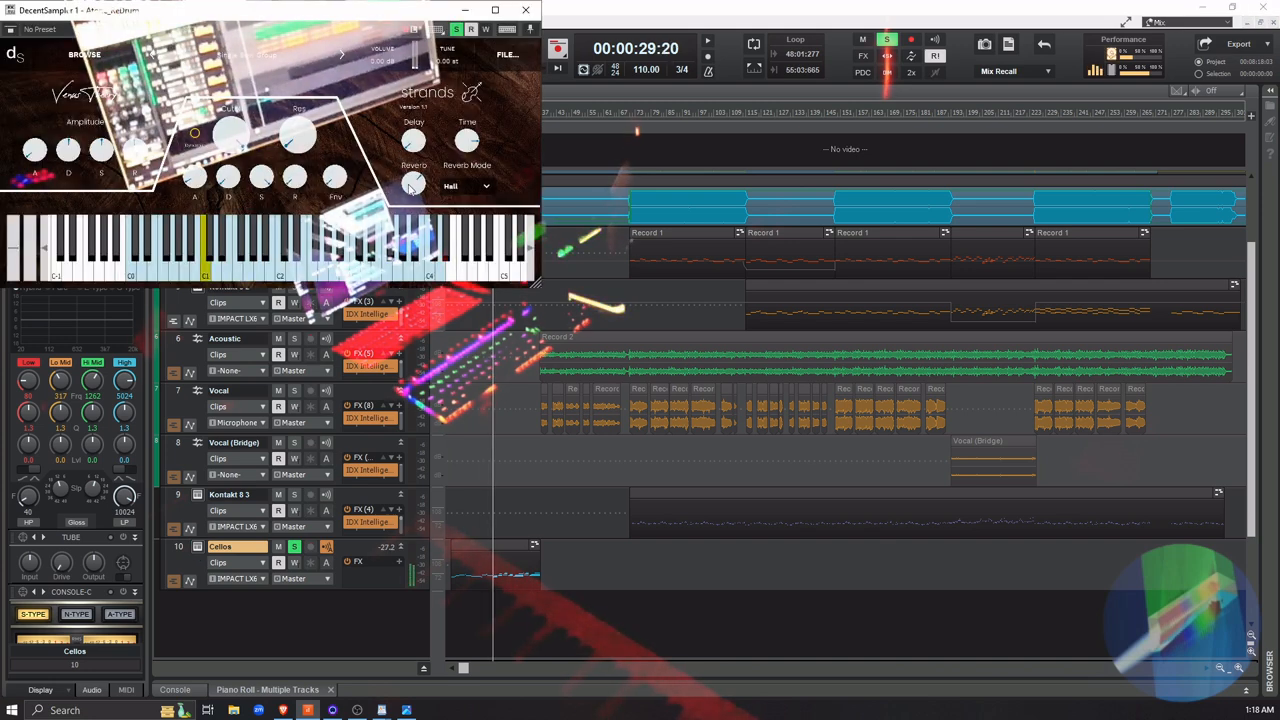
drag(409, 190, 406, 183)
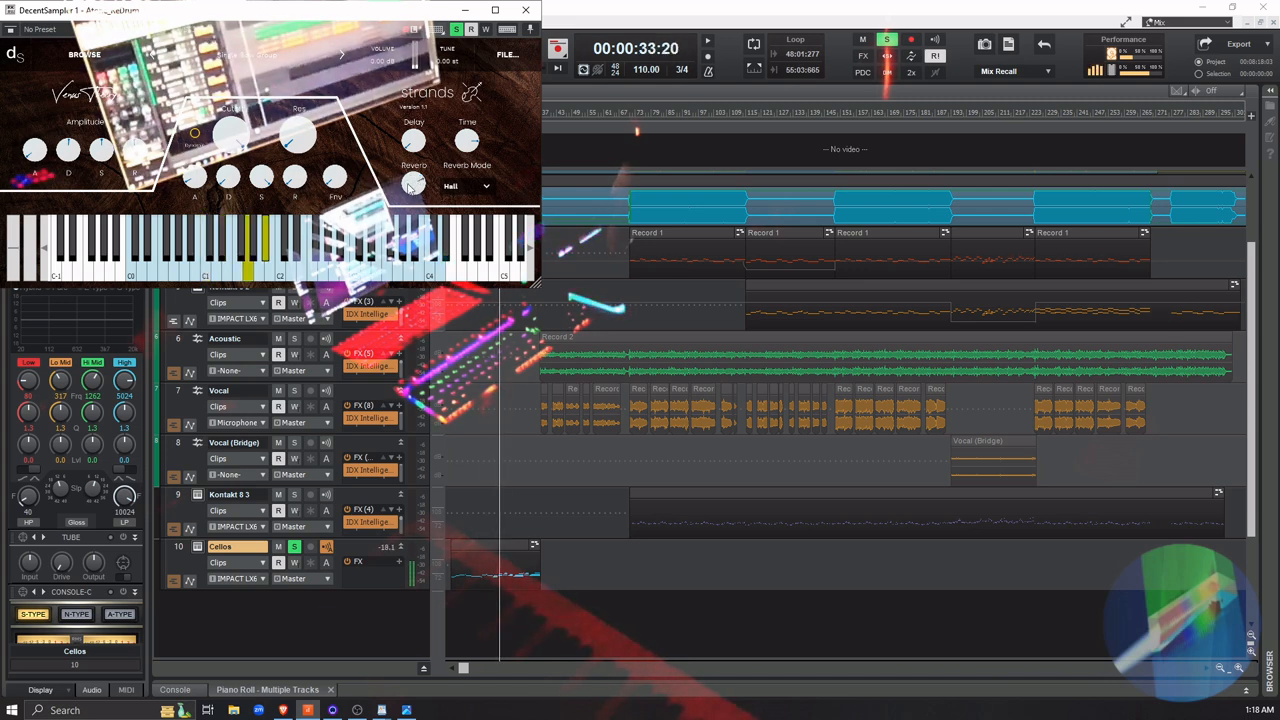
Set DecentSampler's Reverb Mode to Plate, fine-tune the Reverb amount during playback, then stop and close the instrument
click(485, 182)
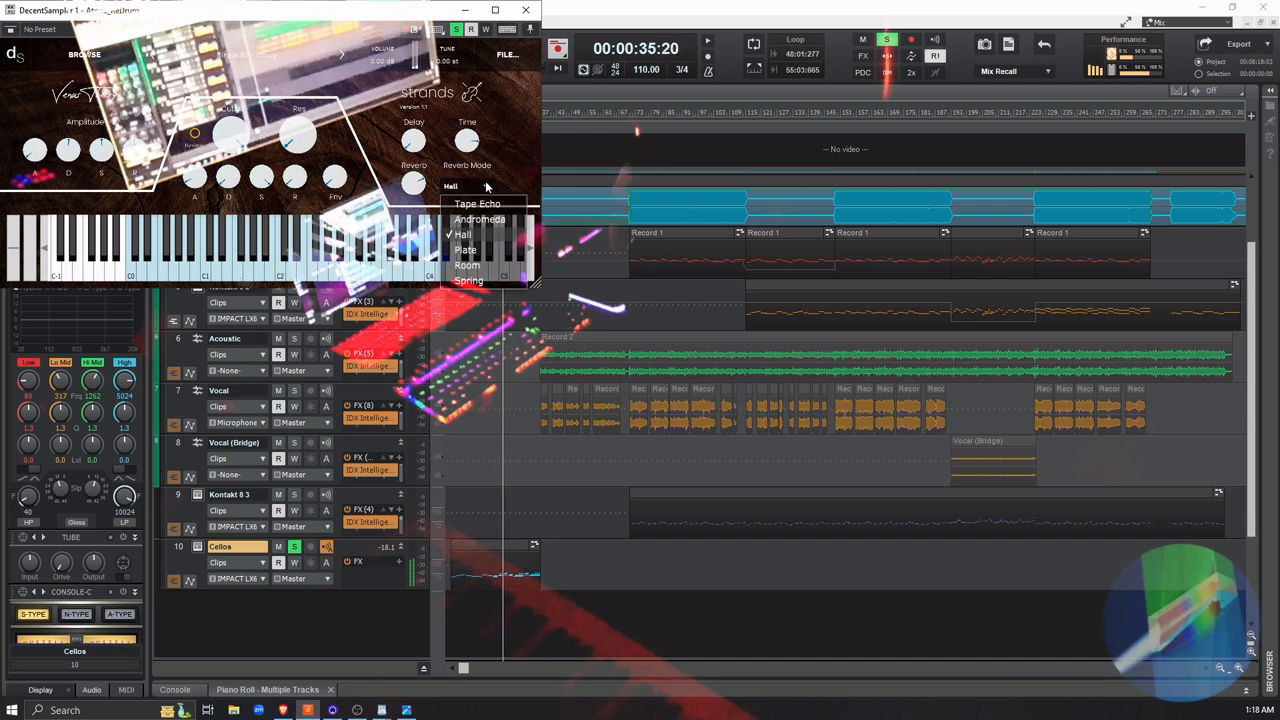
click(485, 250)
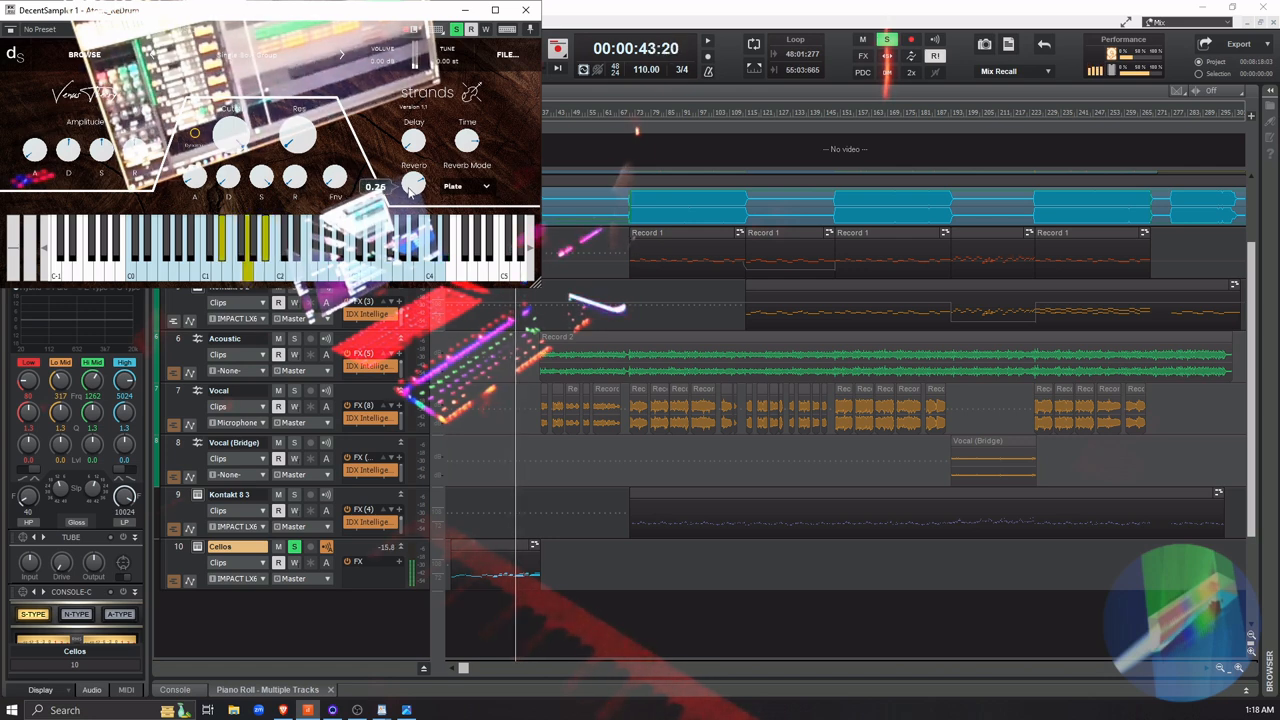
drag(408, 192, 408, 196)
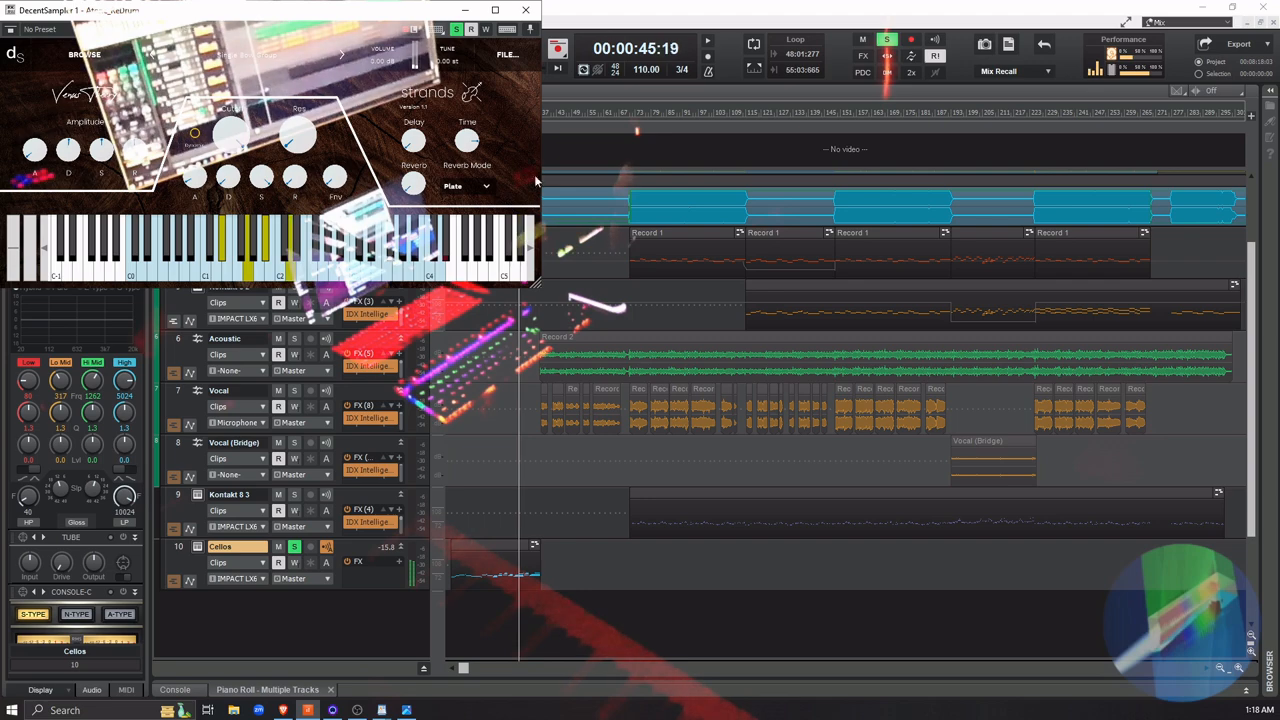
key(space)
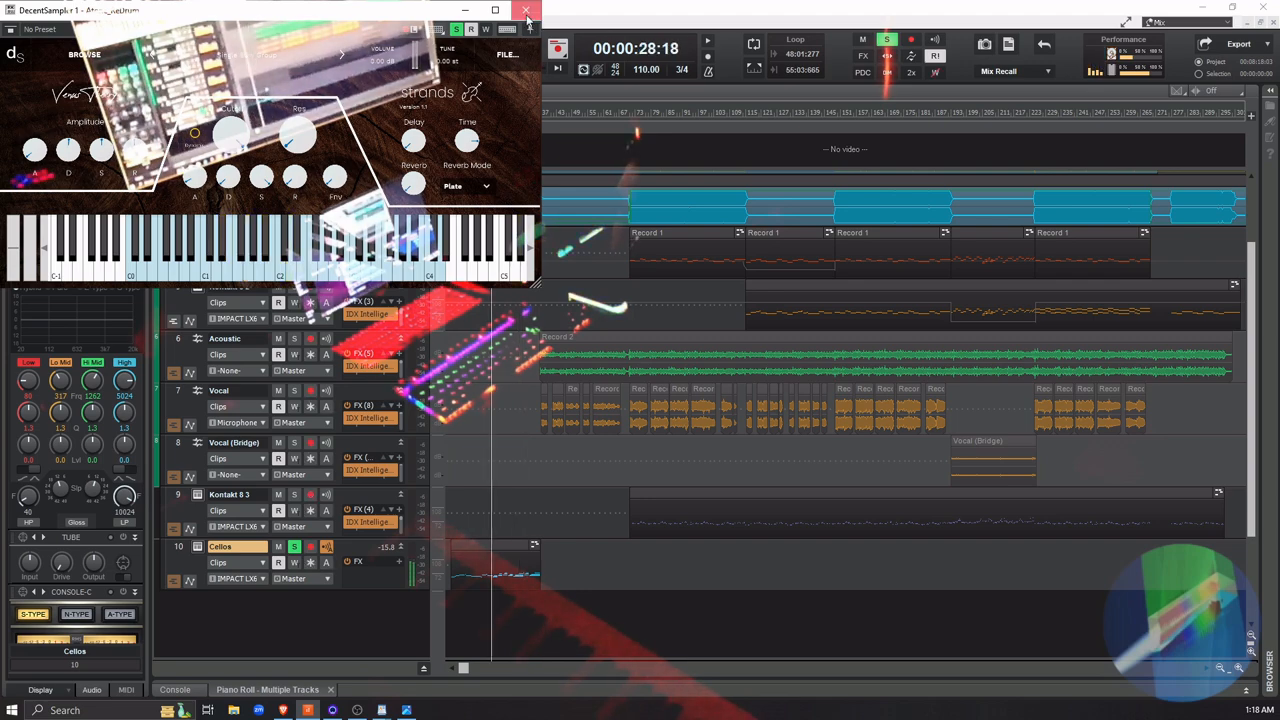
click(525, 10)
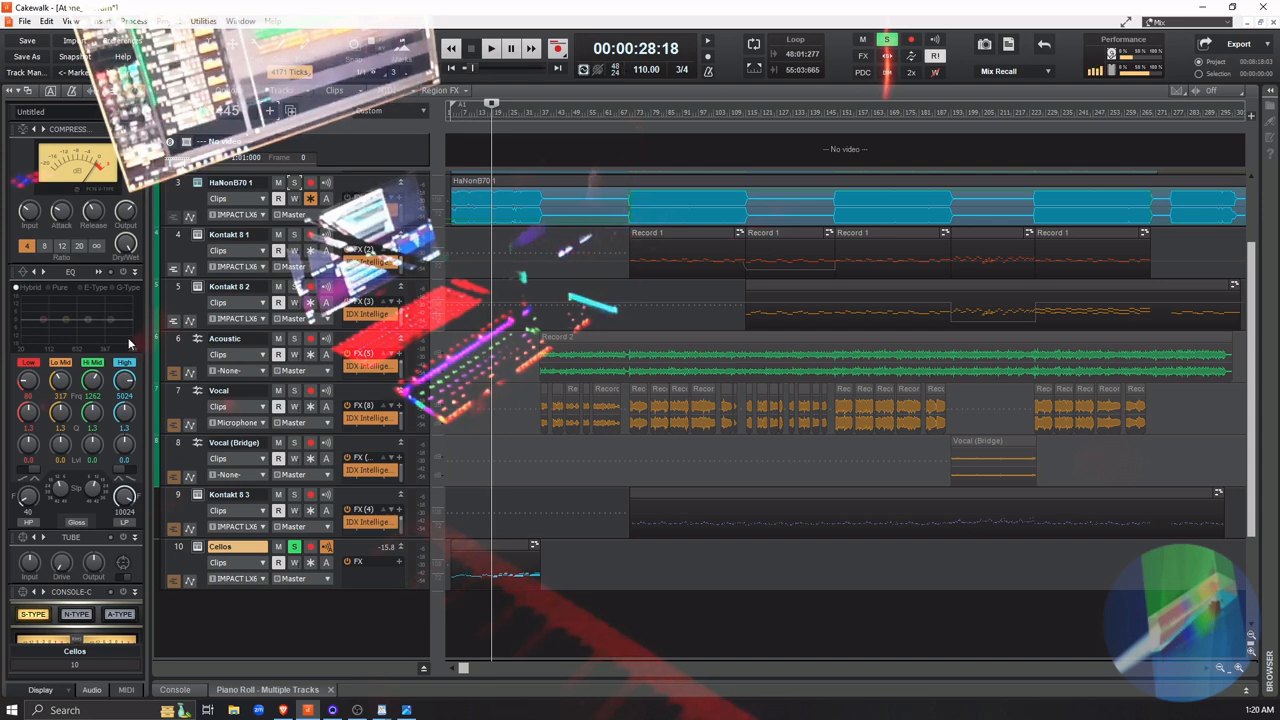
Load the Orchestral - String Section preset into the Cellos track's ProChannel EQ and show its full QuadCurve Equalizer view
click(25, 277)
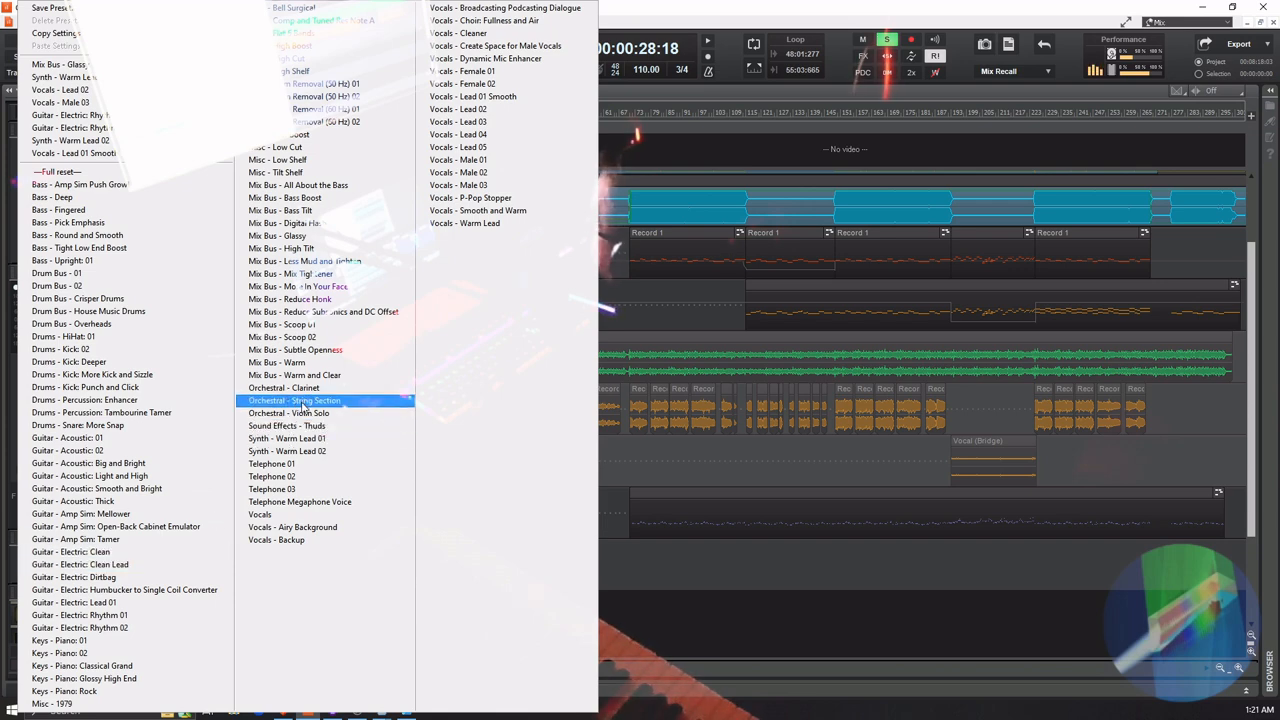
click(340, 404)
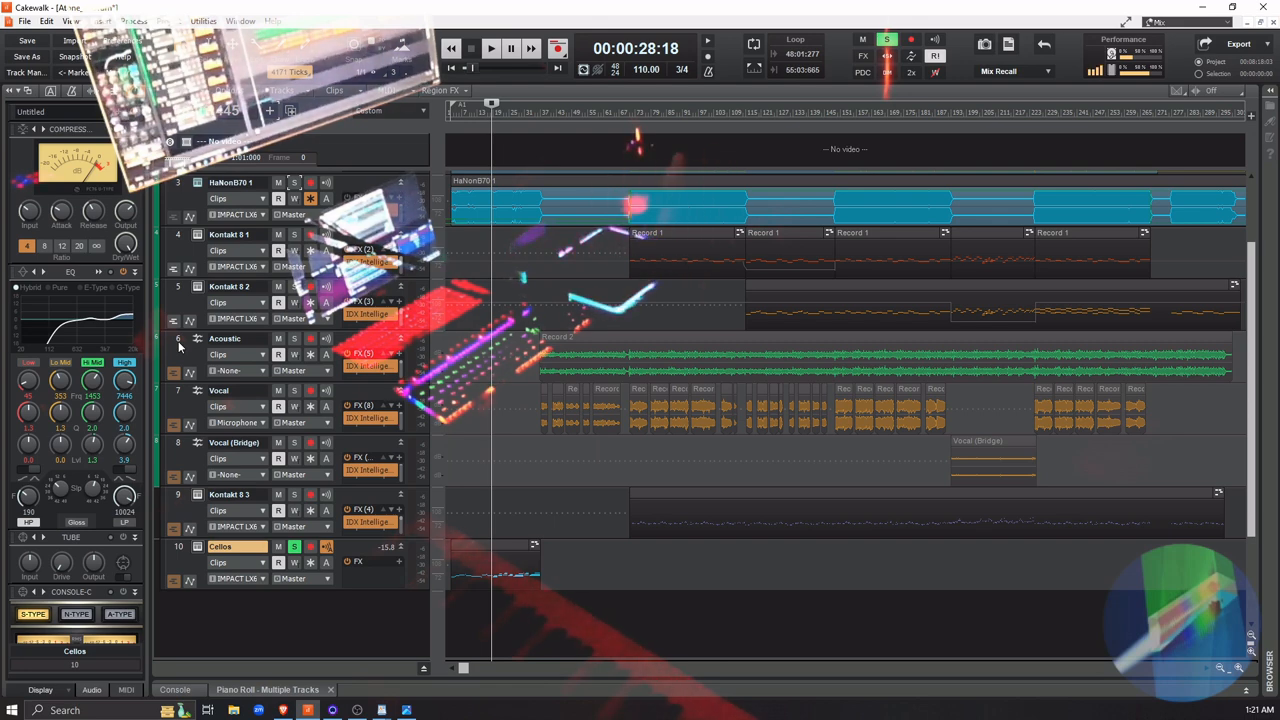
click(80, 290)
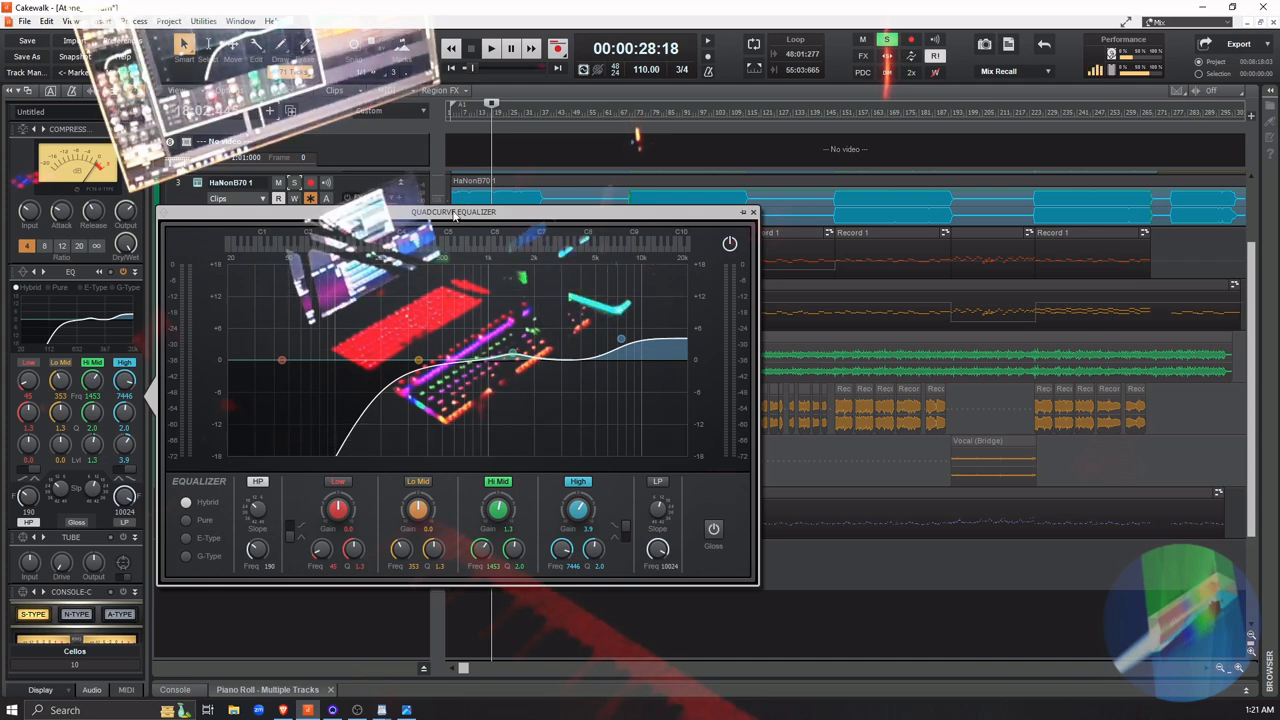
Compare the soloed Cellos part with the EQ on and off during playback, leaving the EQ enabled and closing the equalizer view
click(123, 272)
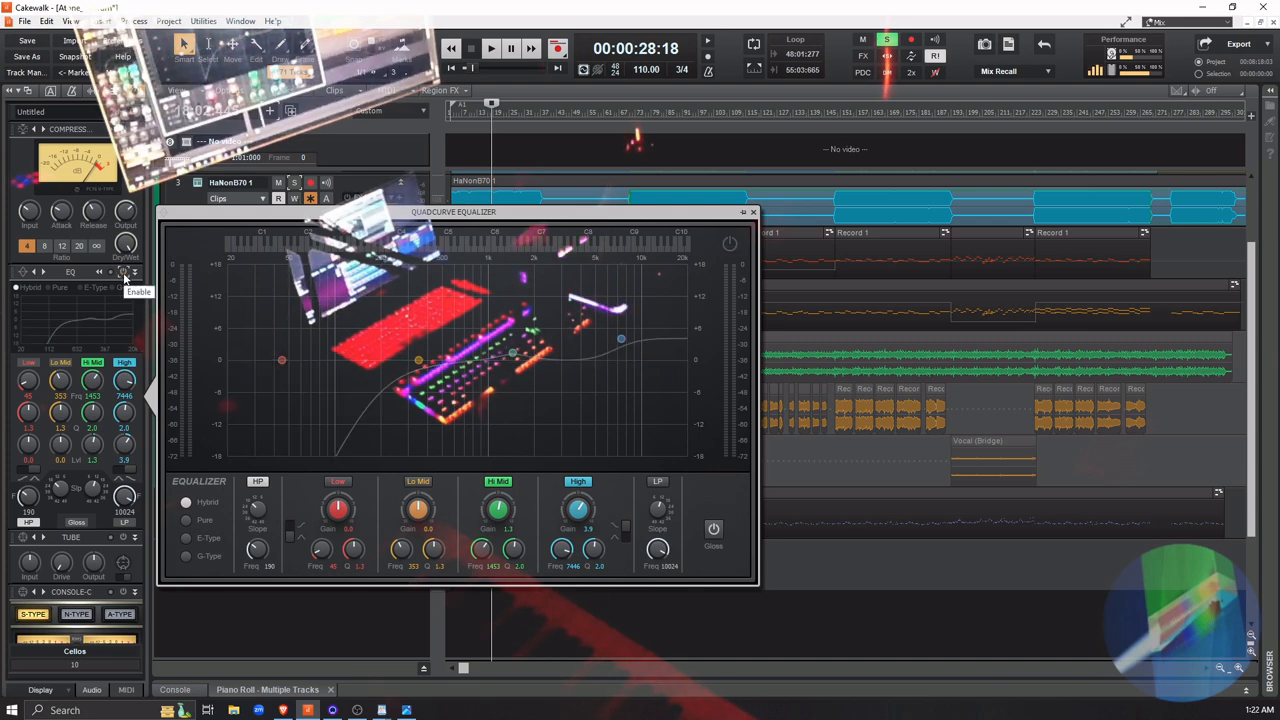
click(123, 272)
click(123, 272)
click(123, 272)
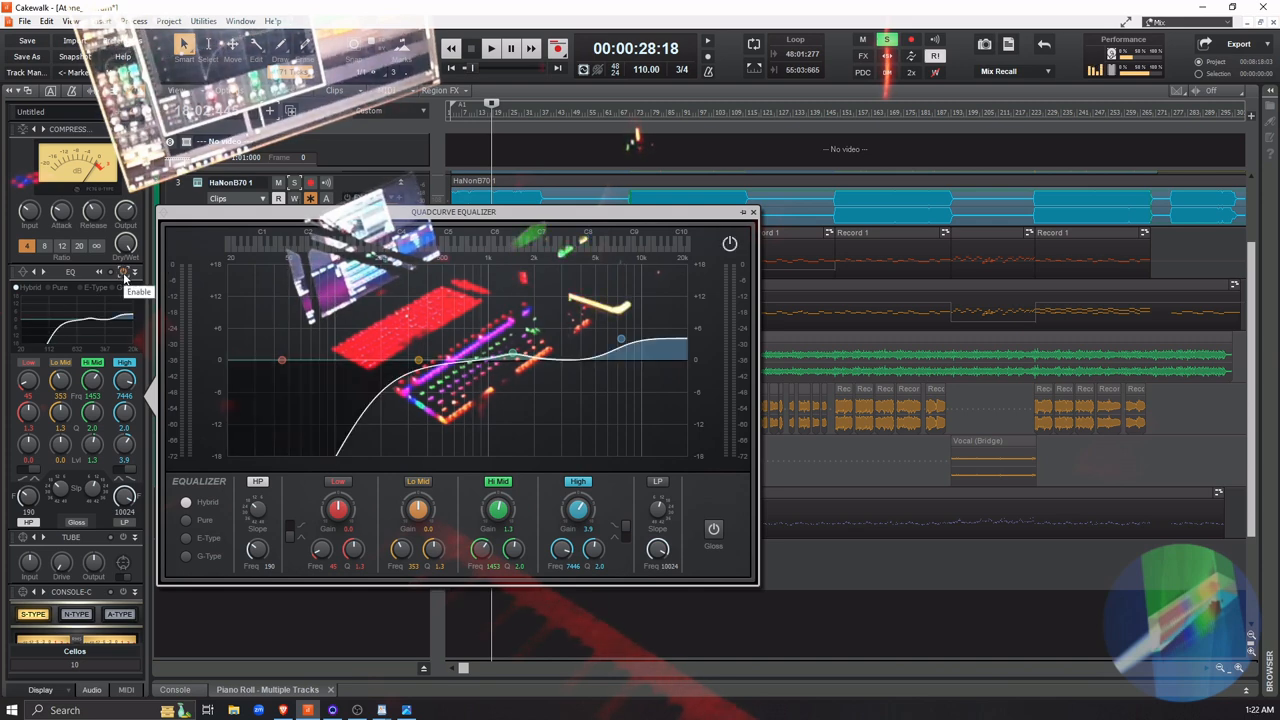
key(space)
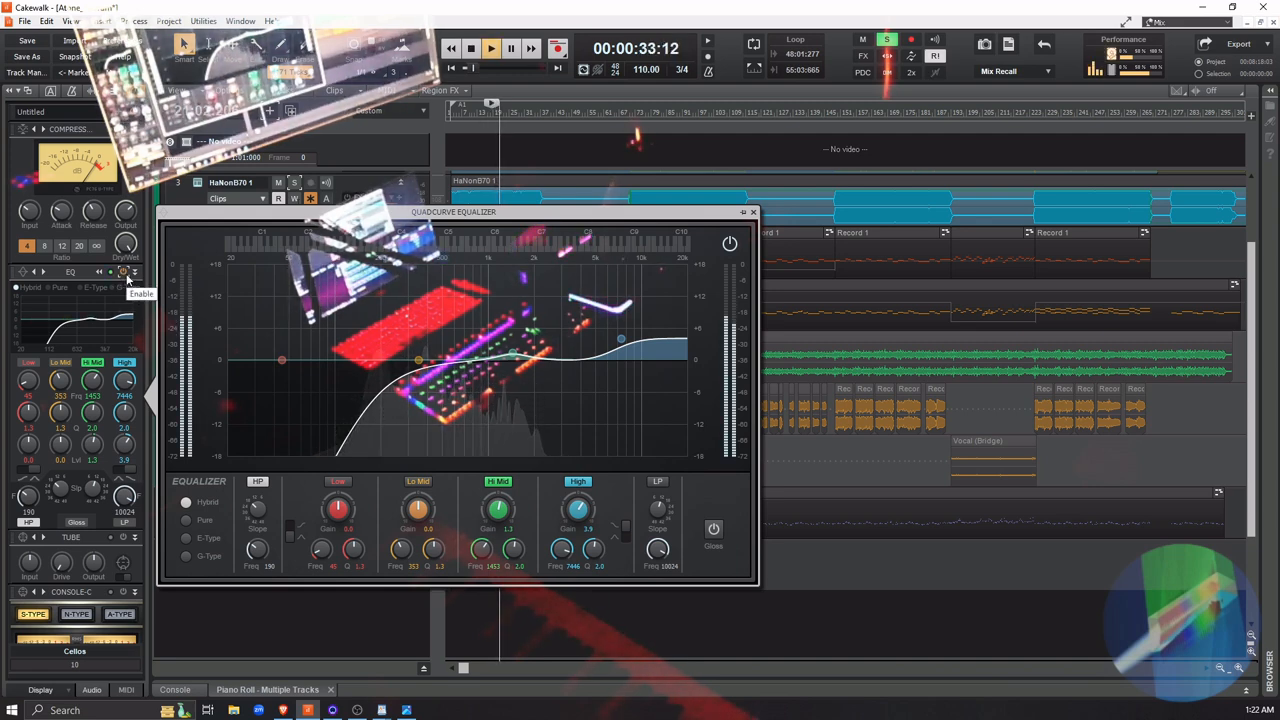
click(125, 273)
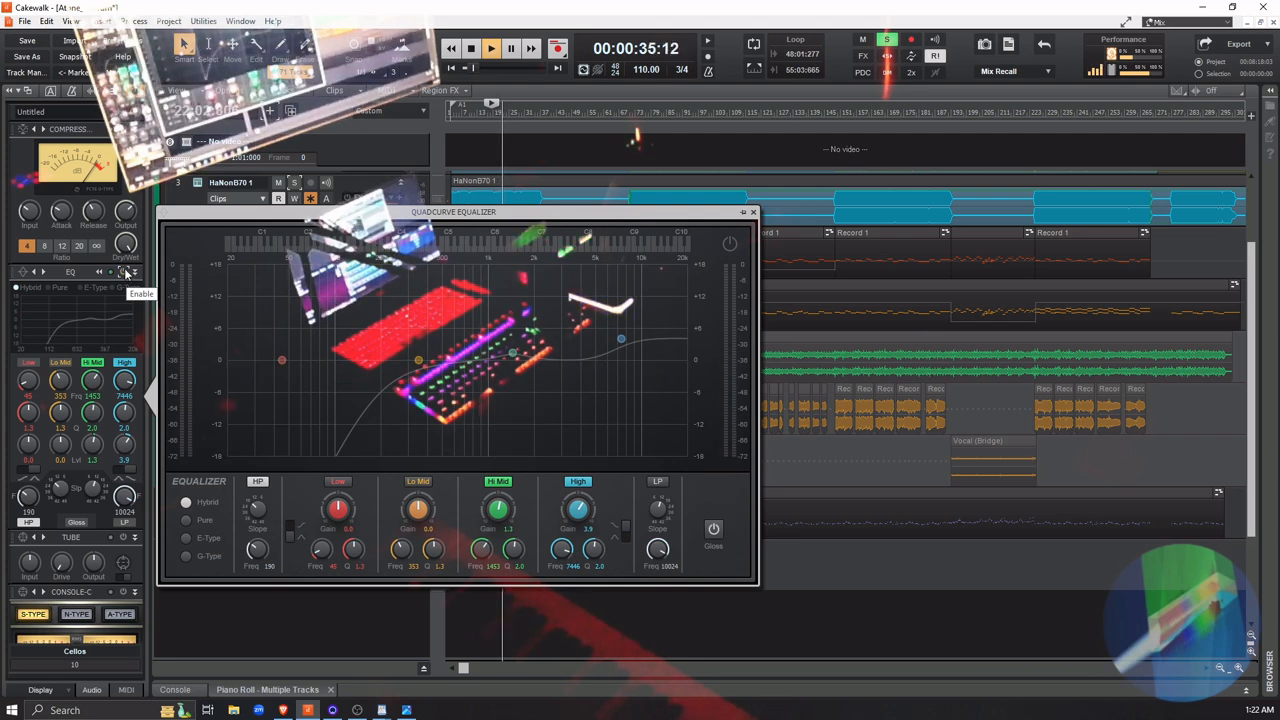
click(125, 273)
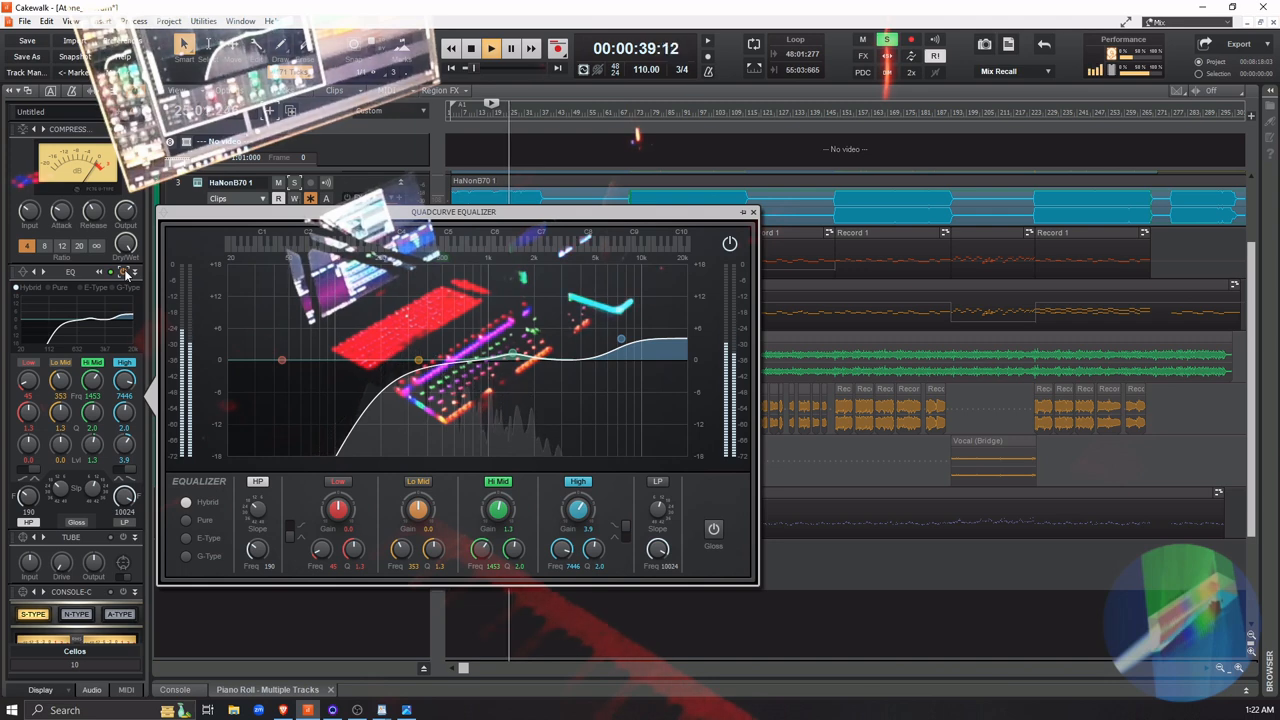
click(125, 273)
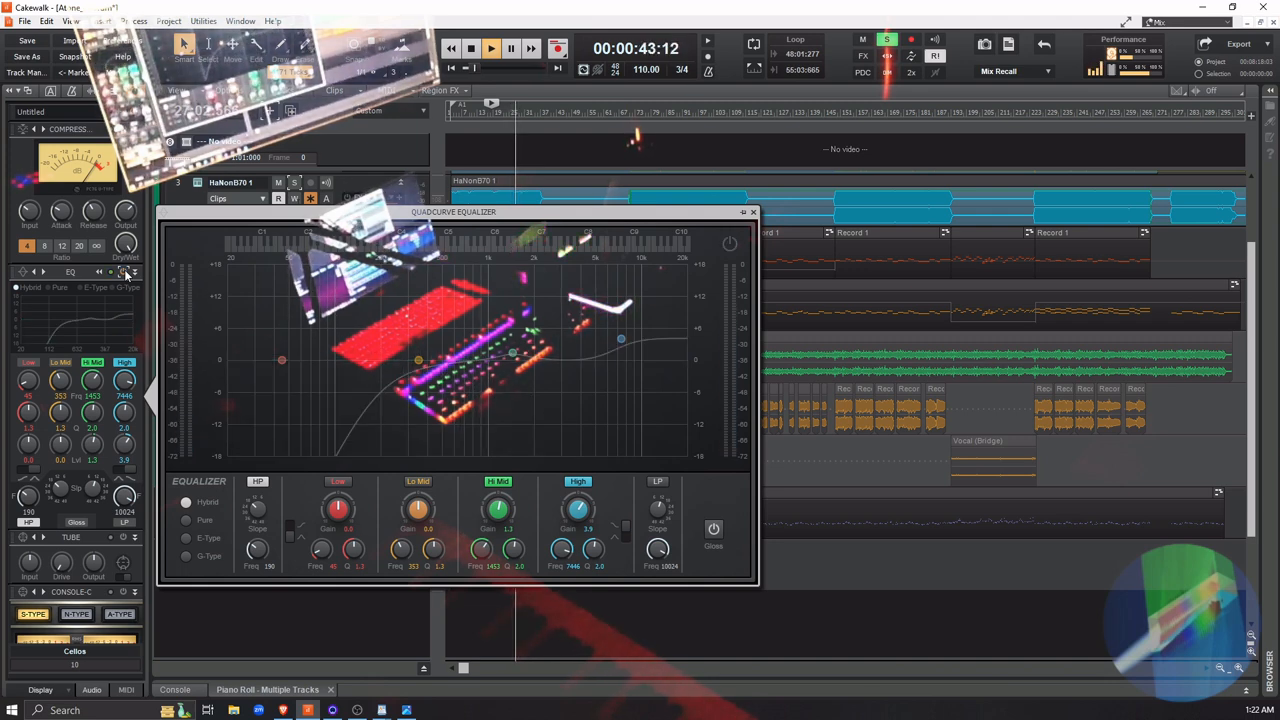
click(125, 273)
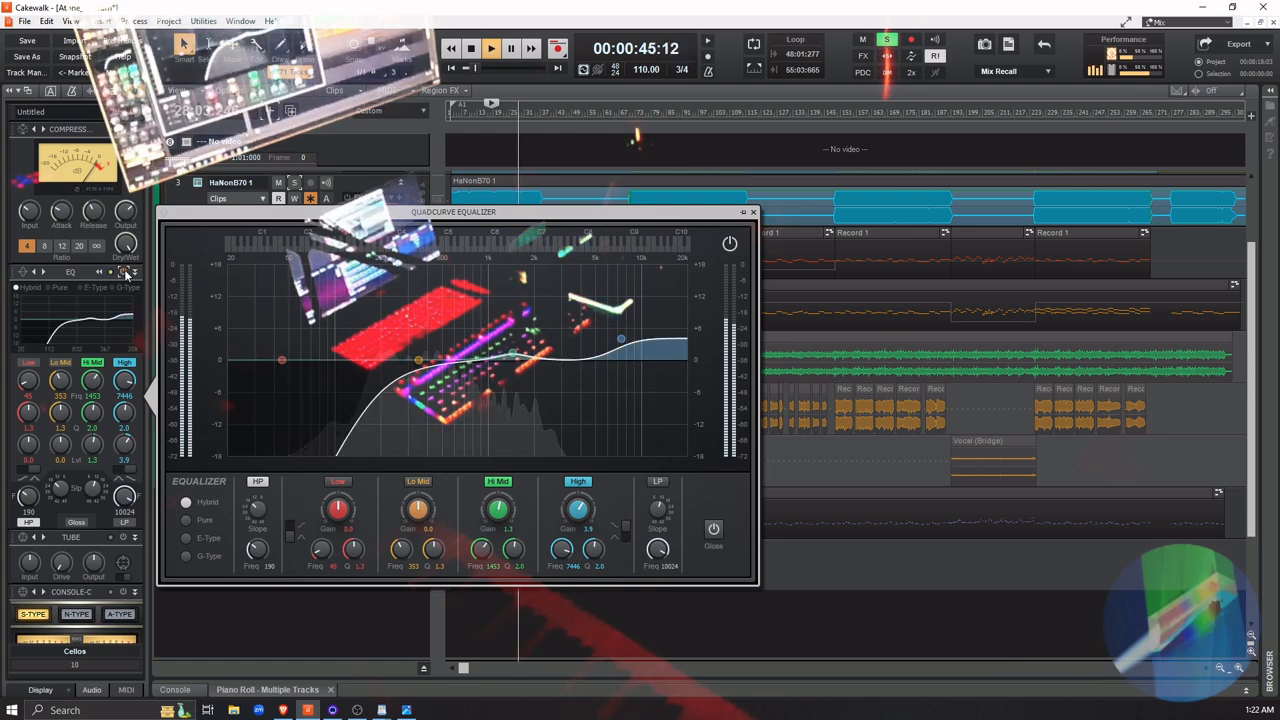
click(125, 273)
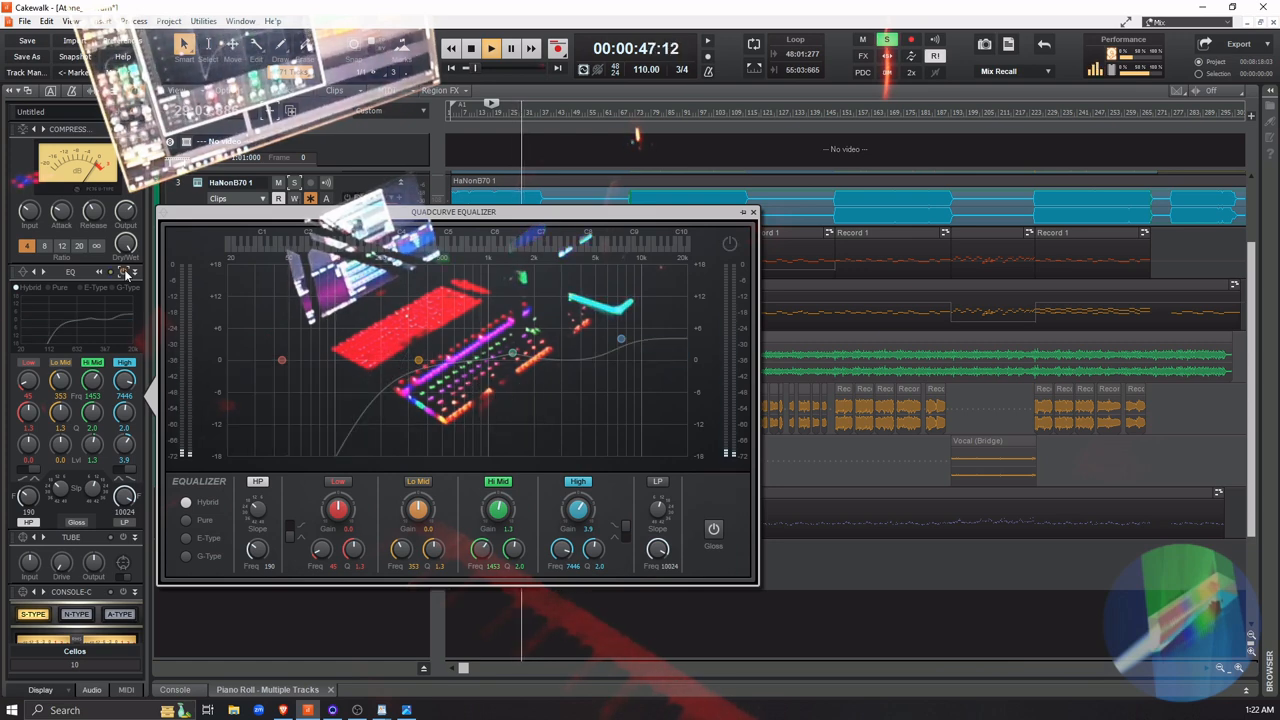
click(125, 273)
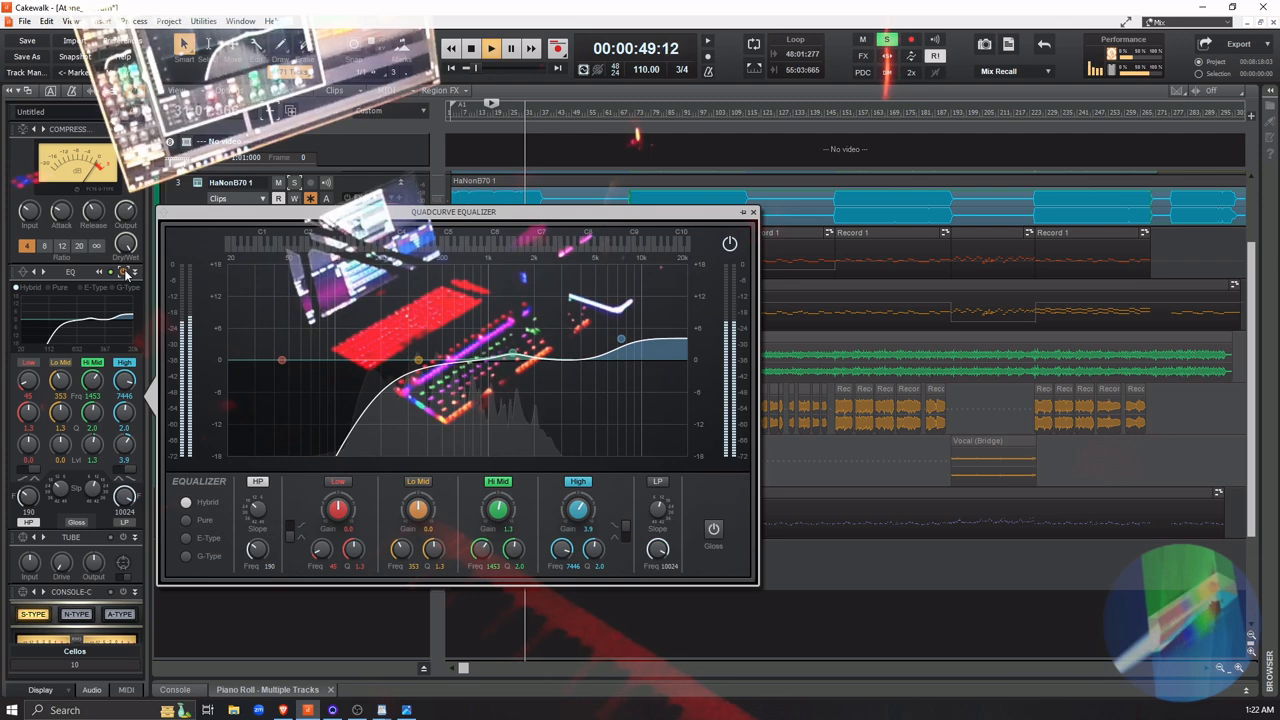
click(125, 273)
click(125, 273)
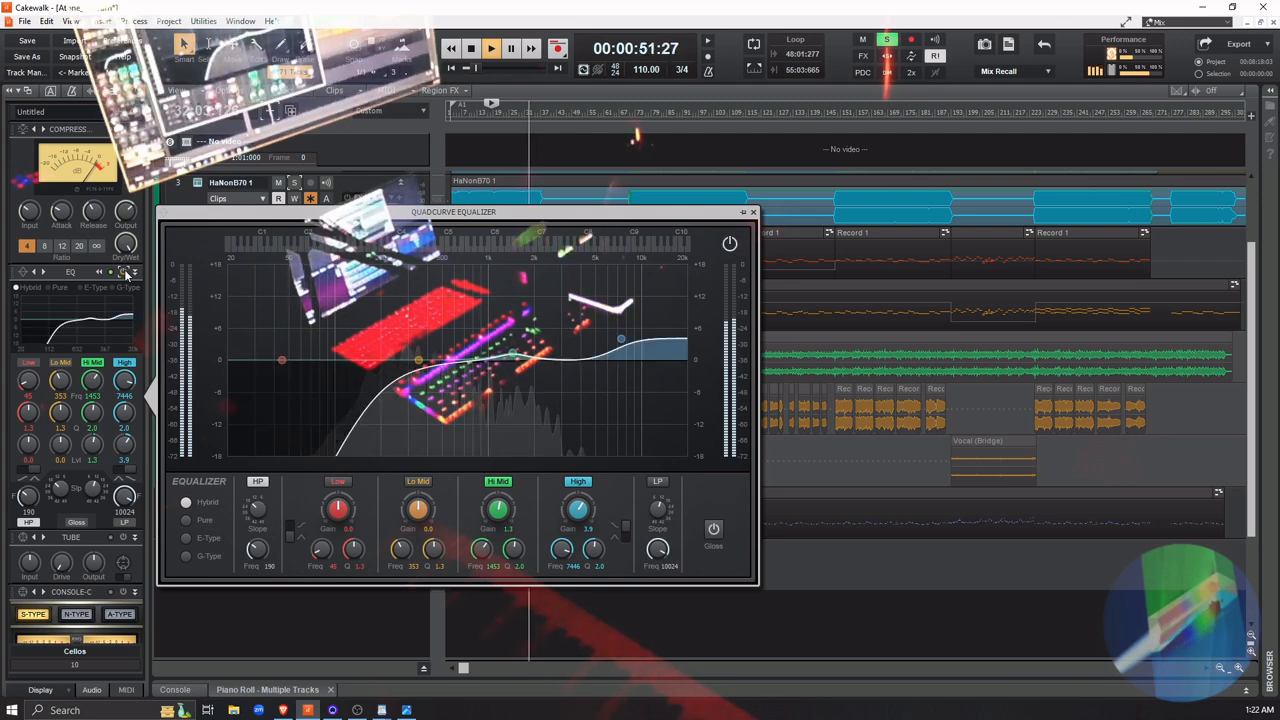
key(space)
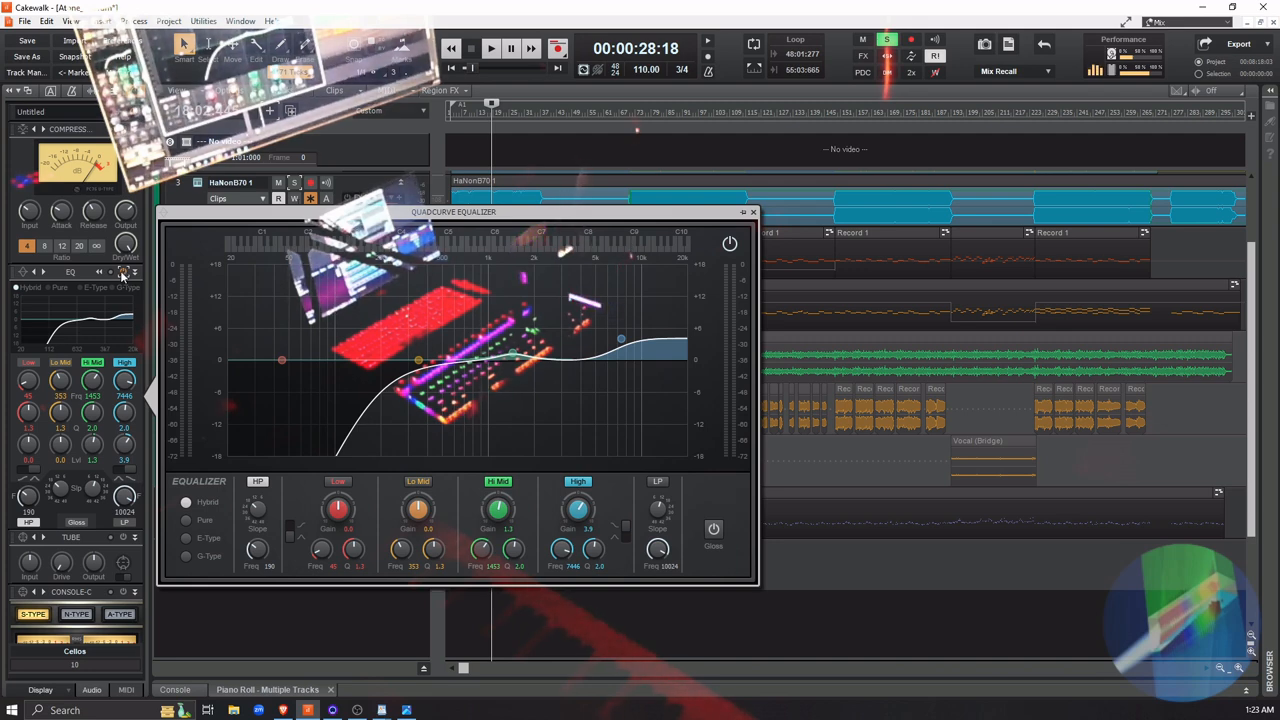
click(754, 212)
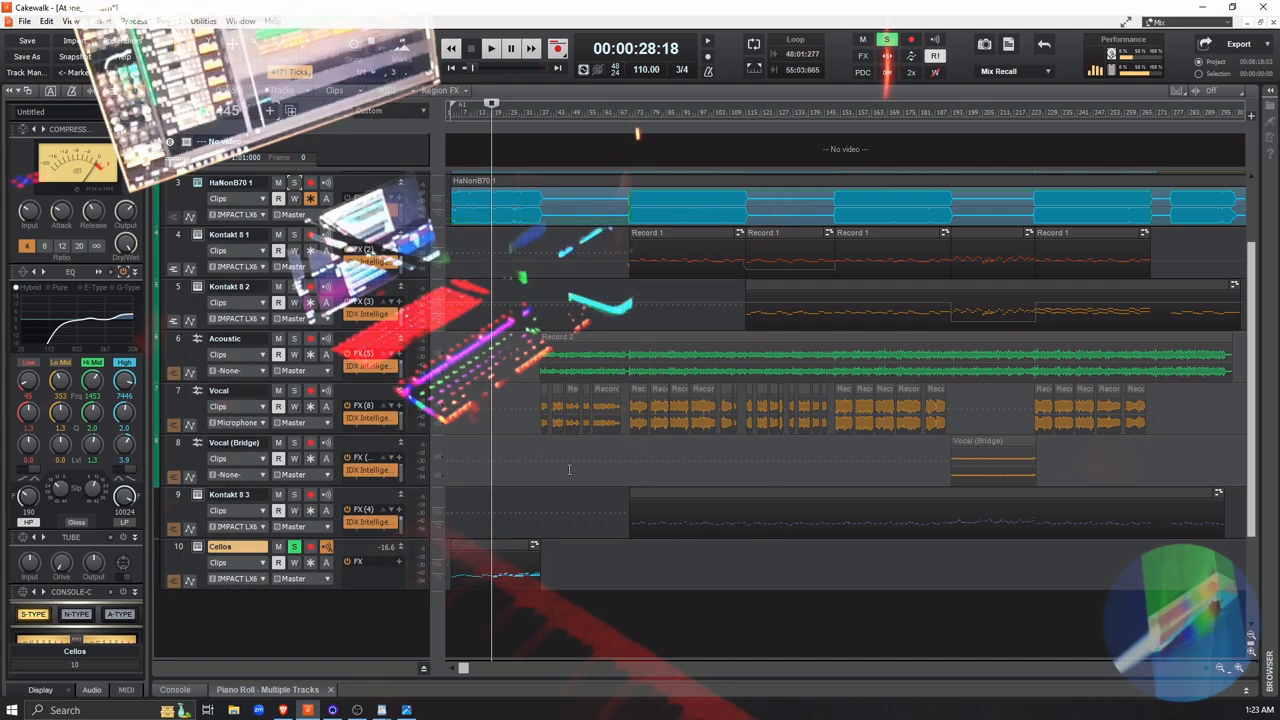
Unsolo the Cellos track and move the playhead close to the start of the song
click(294, 547)
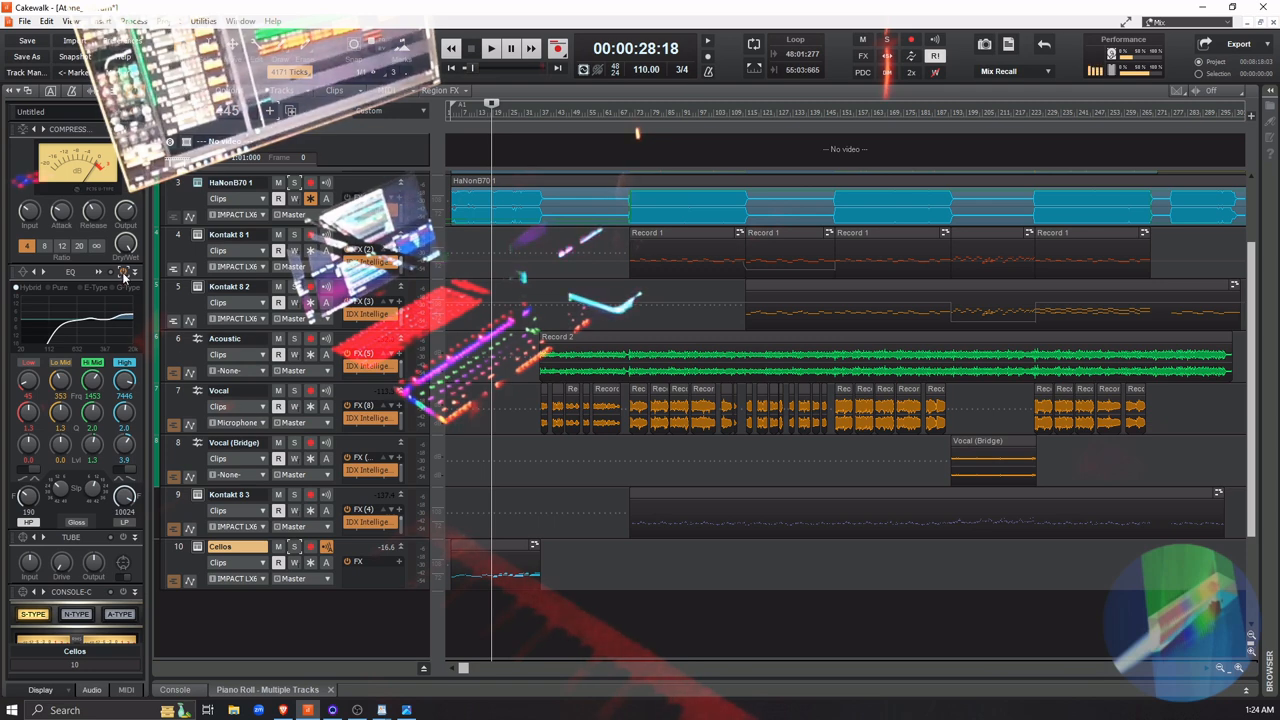
click(453, 622)
click(451, 632)
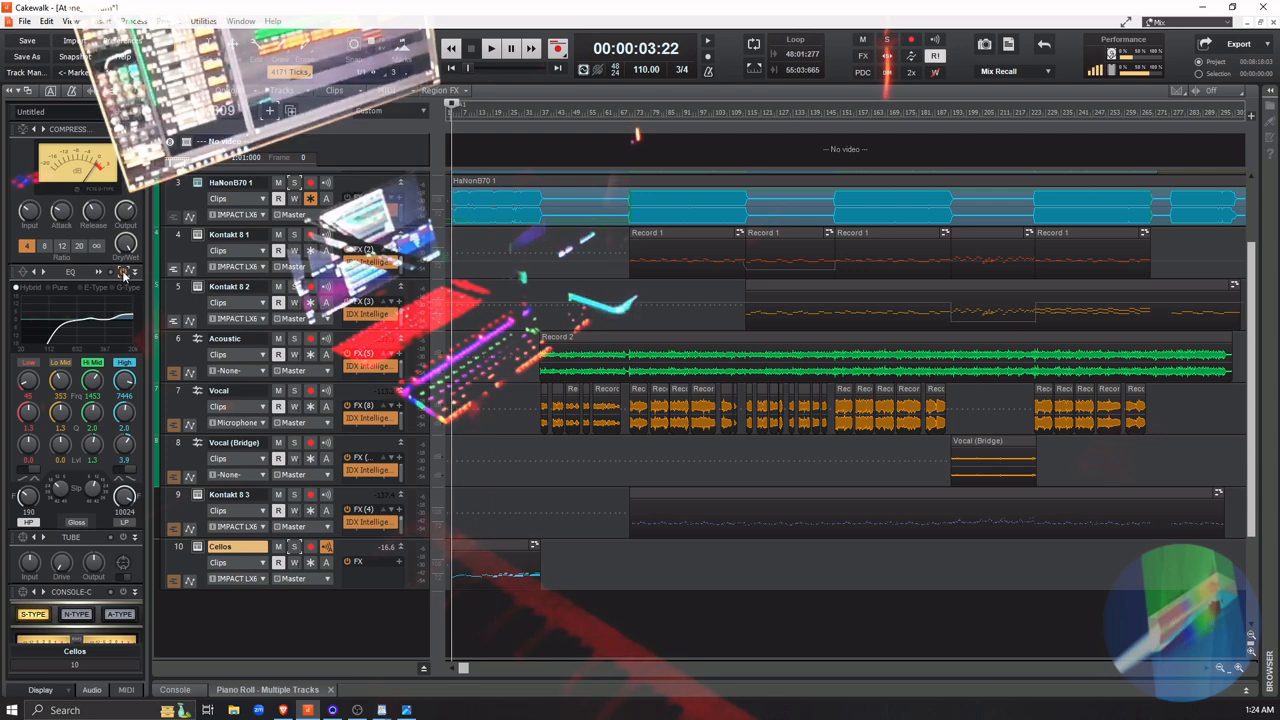
Play the full mix while switching the Cellos EQ off and on, leave it enabled, and replay from about measure 18
key(space)
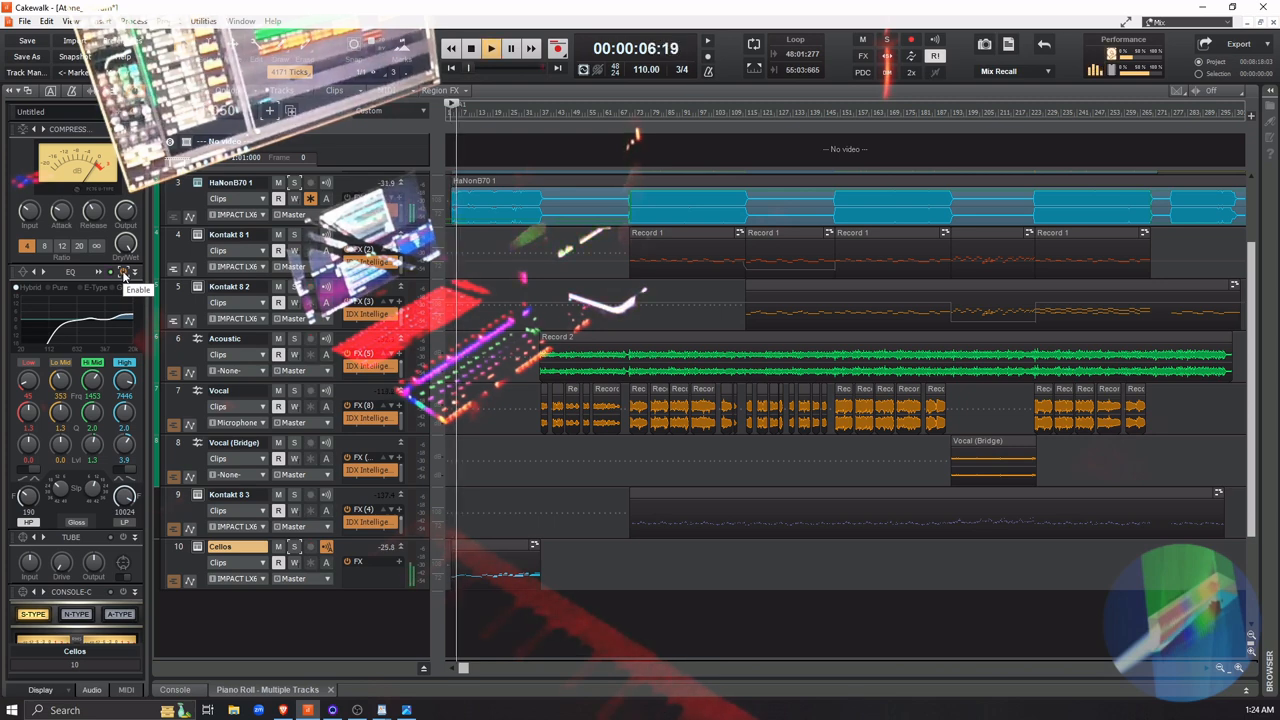
click(124, 275)
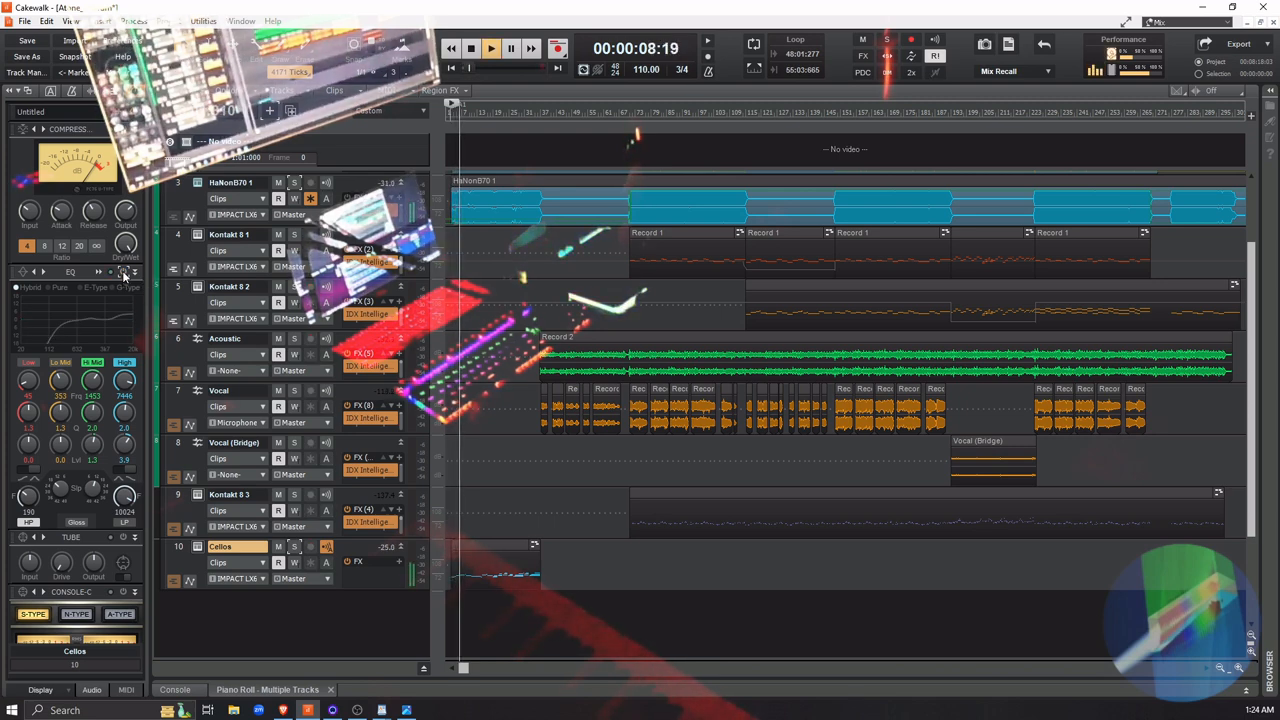
click(124, 275)
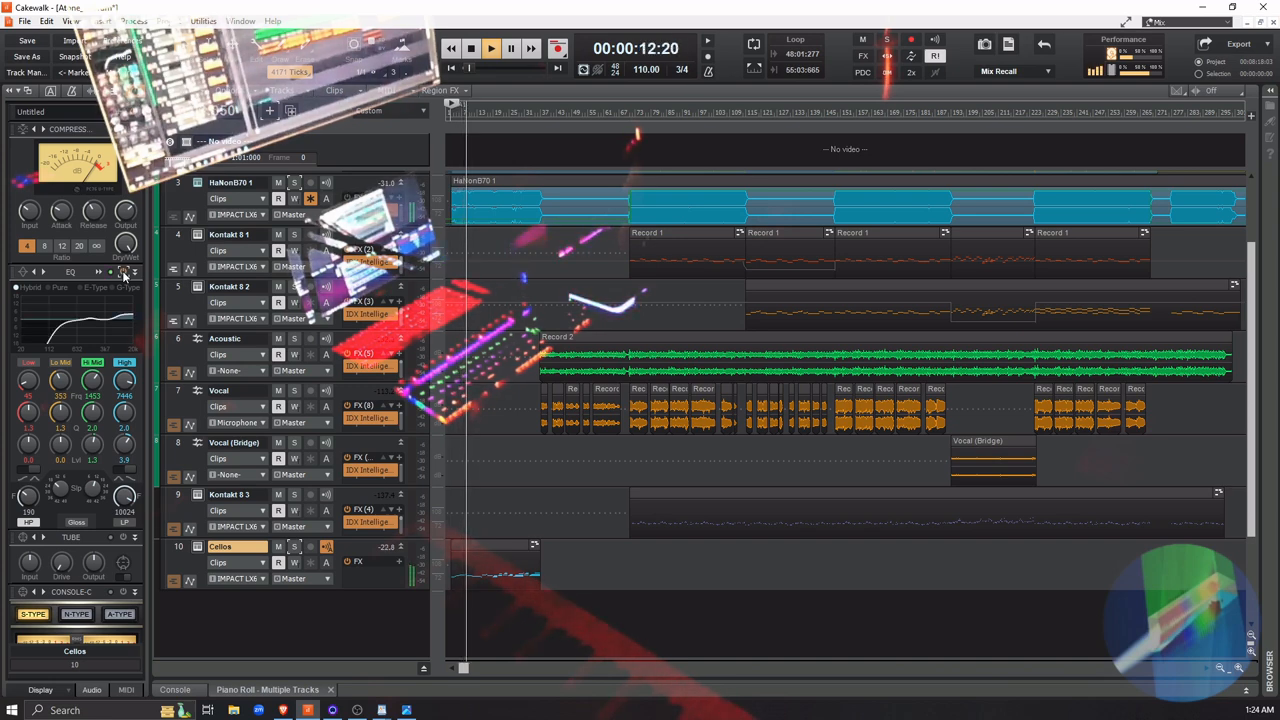
click(124, 275)
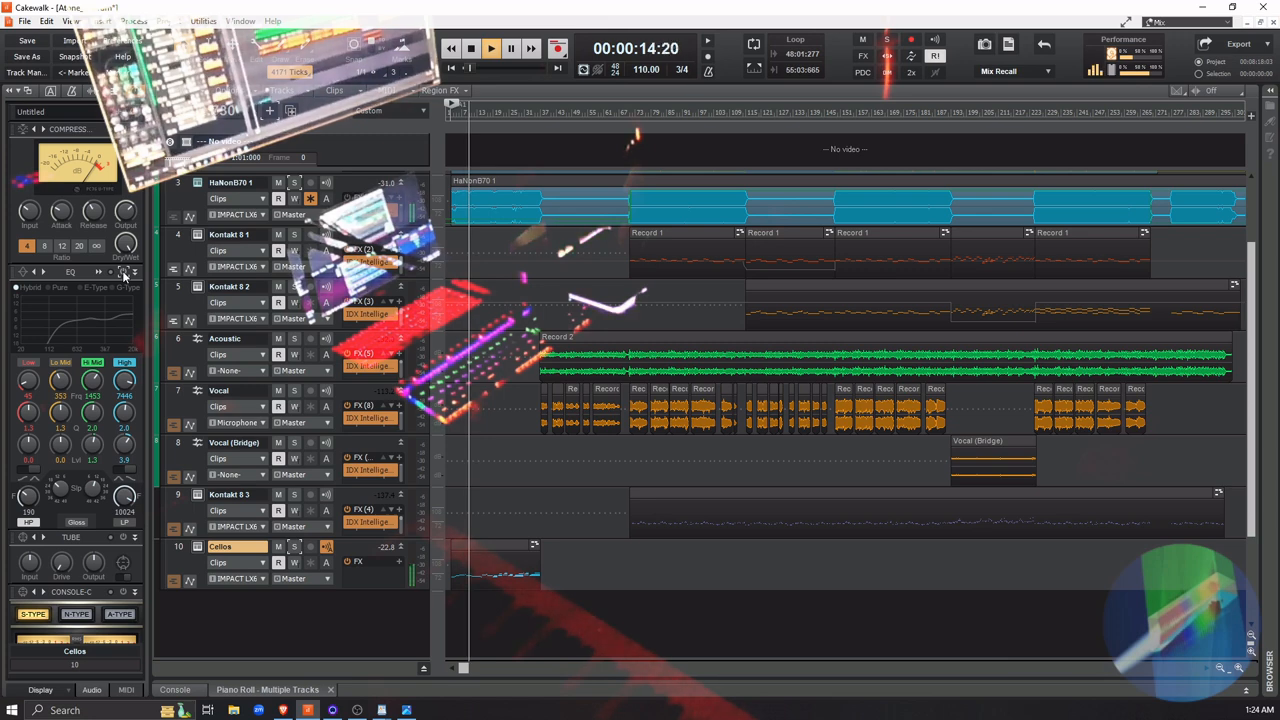
click(124, 274)
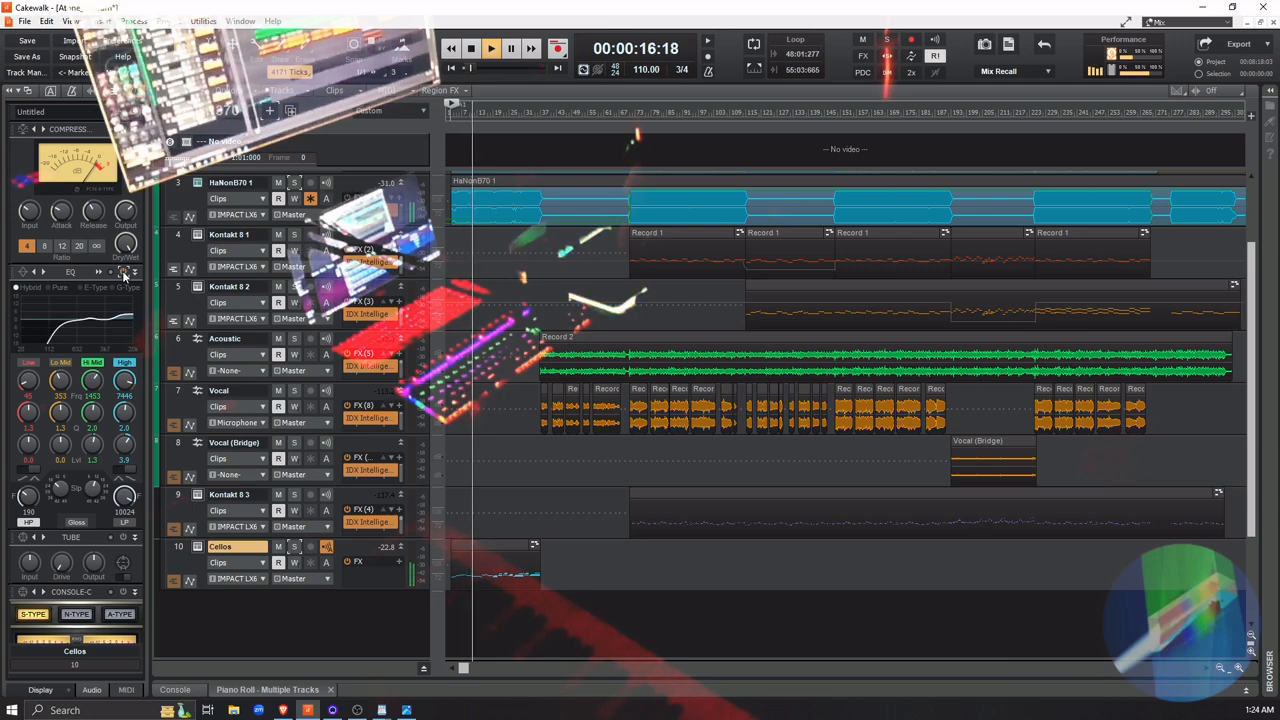
click(124, 274)
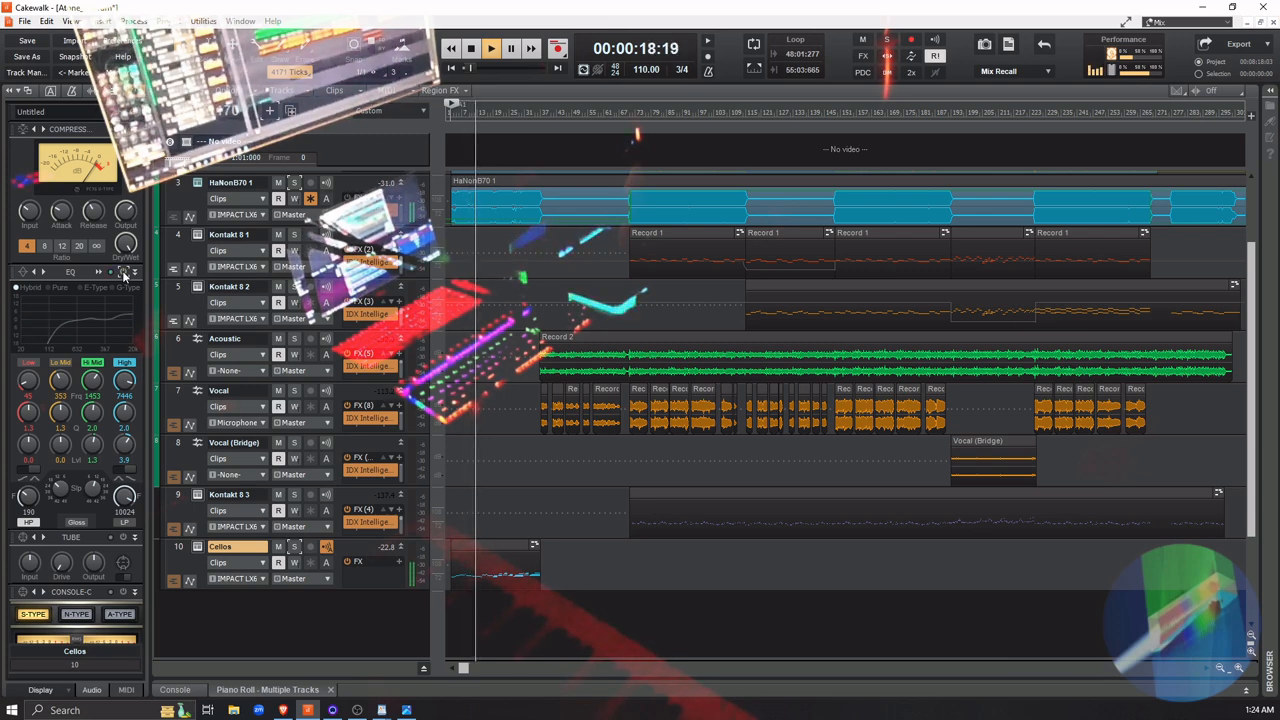
click(124, 274)
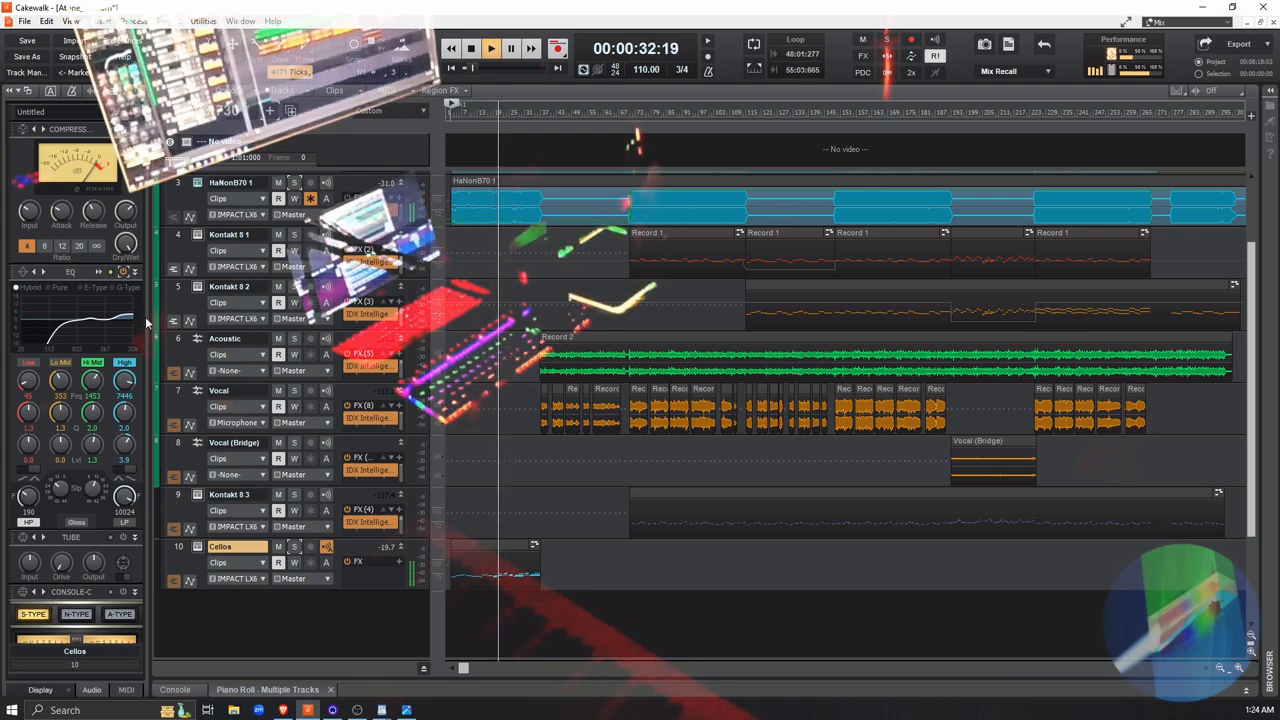
click(492, 611)
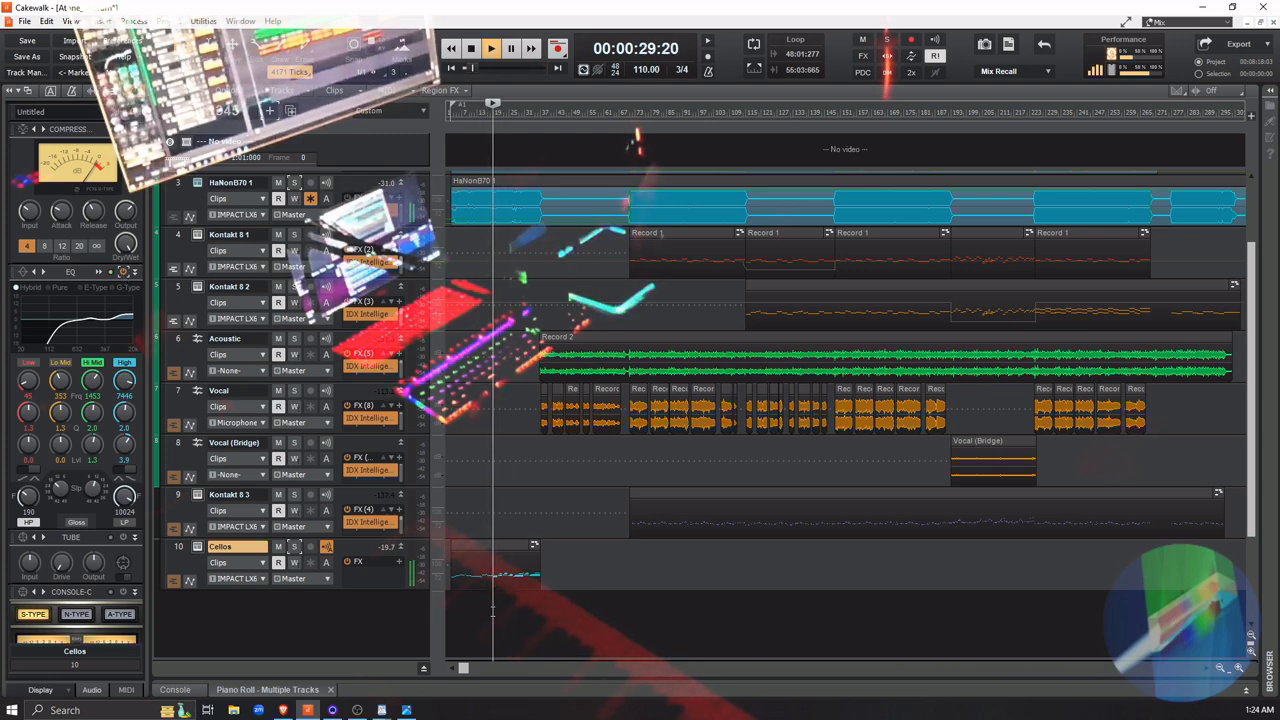
key(space)
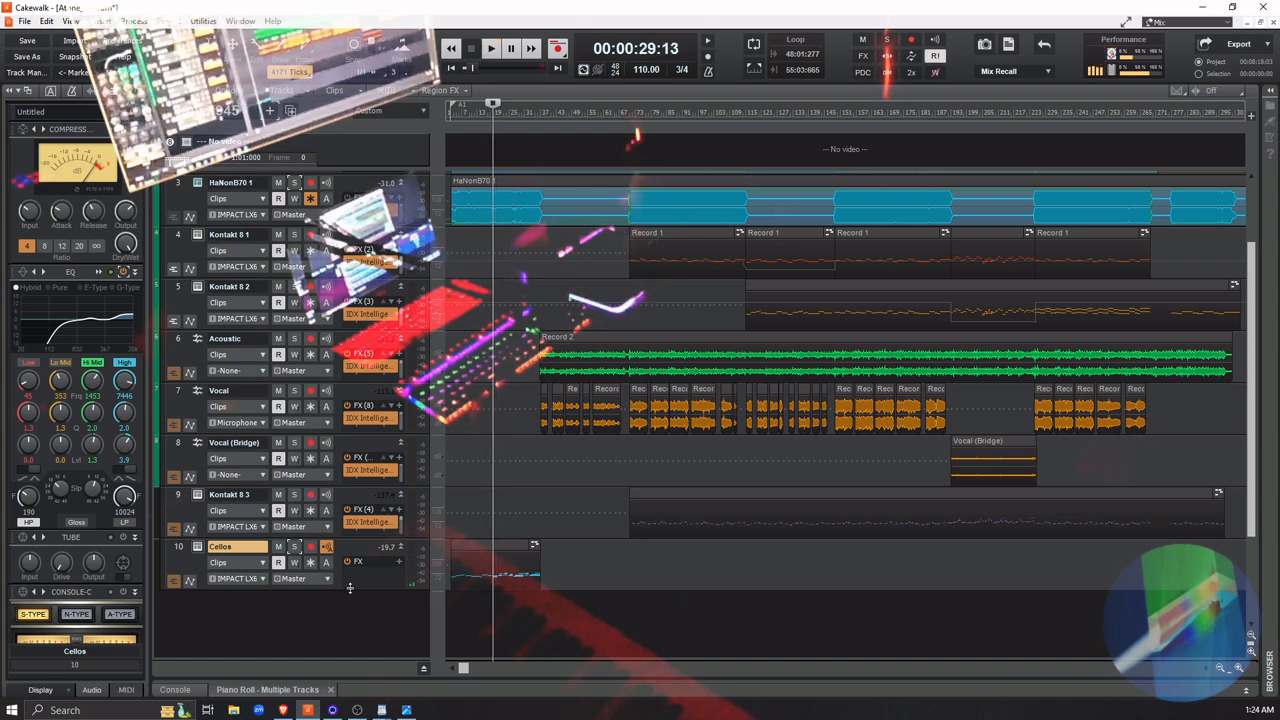
Increase the Cellos track's height and place the playhead just before measure 19 on the enlarged timeline
drag(349, 588, 332, 617)
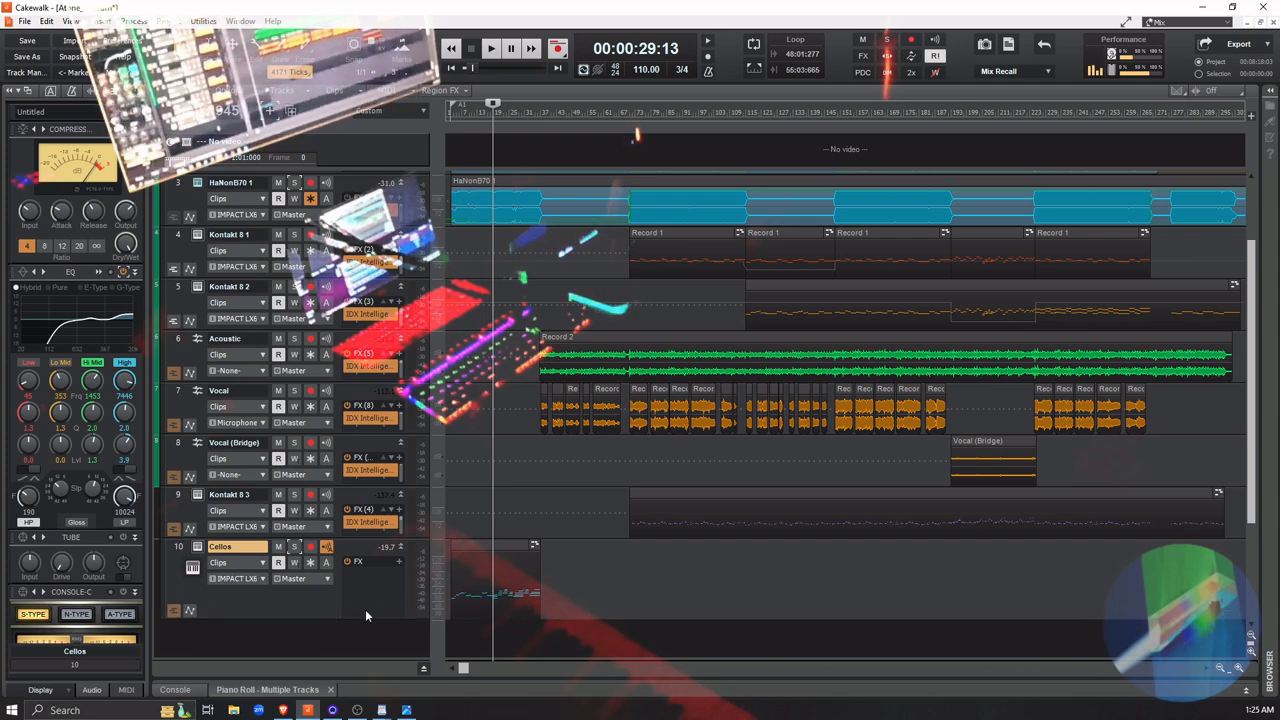
click(1239, 670)
click(1239, 670)
click(1239, 670)
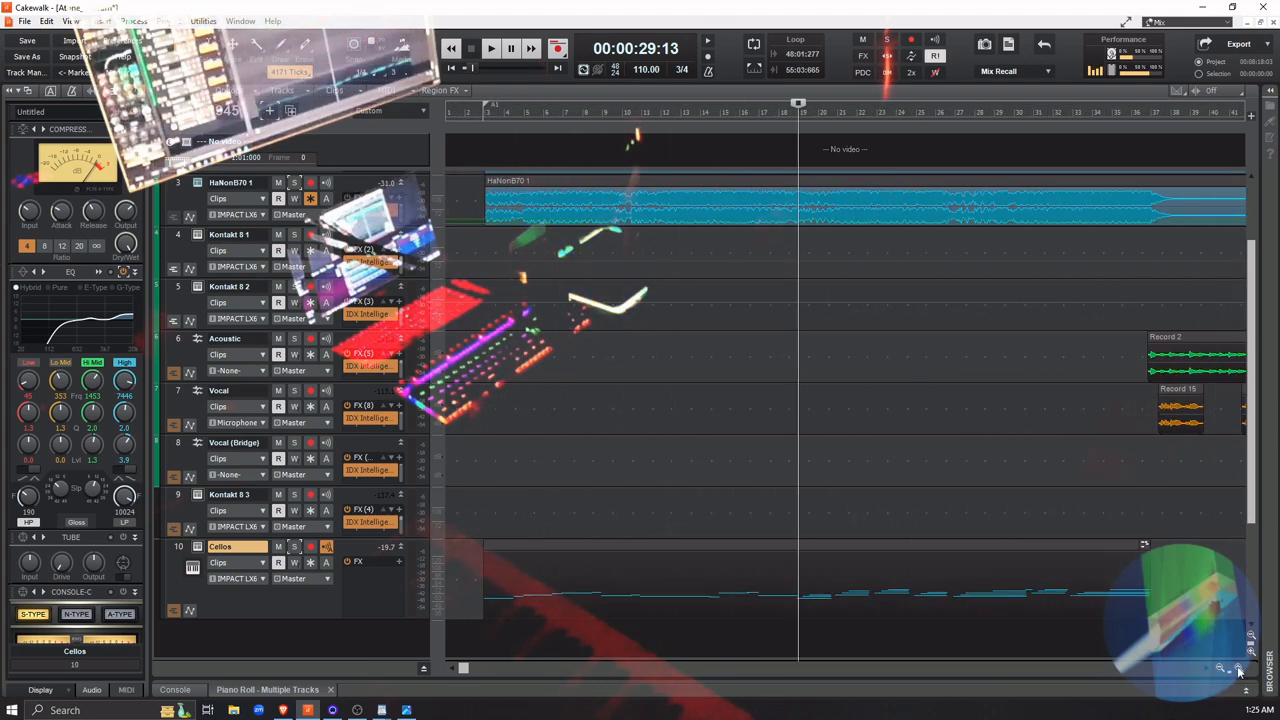
drag(797, 637, 795, 637)
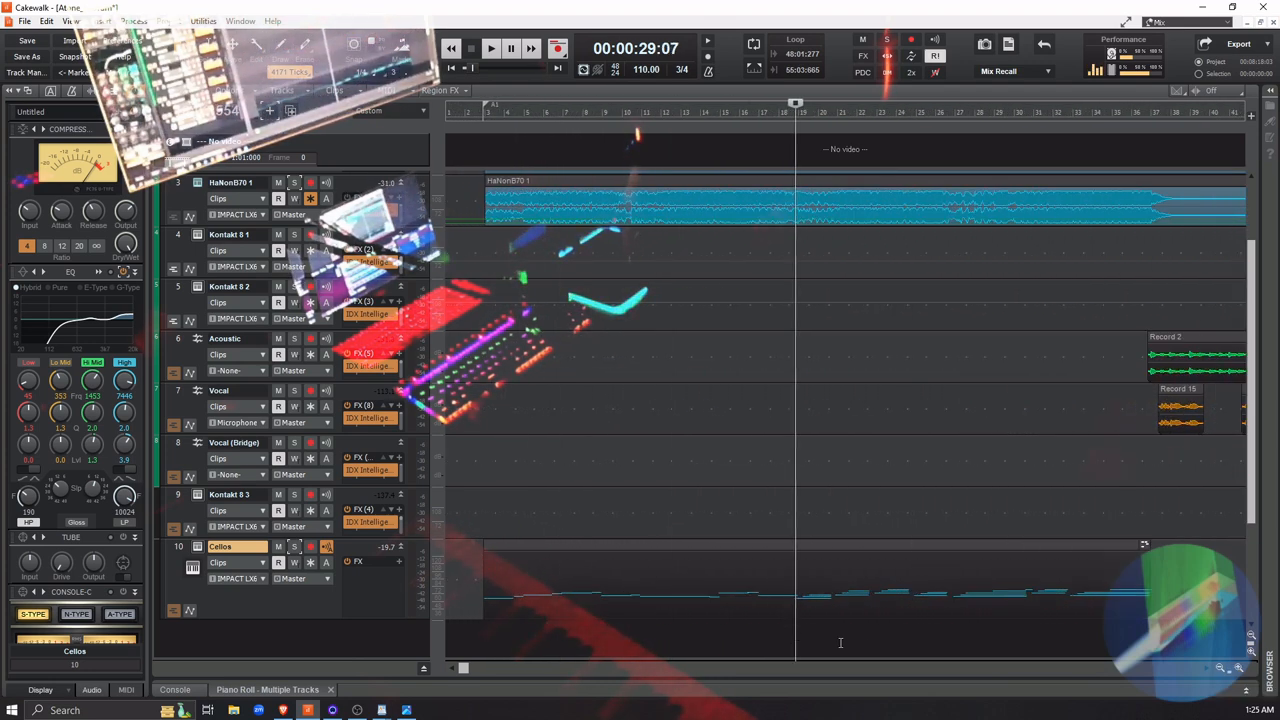
click(784, 630)
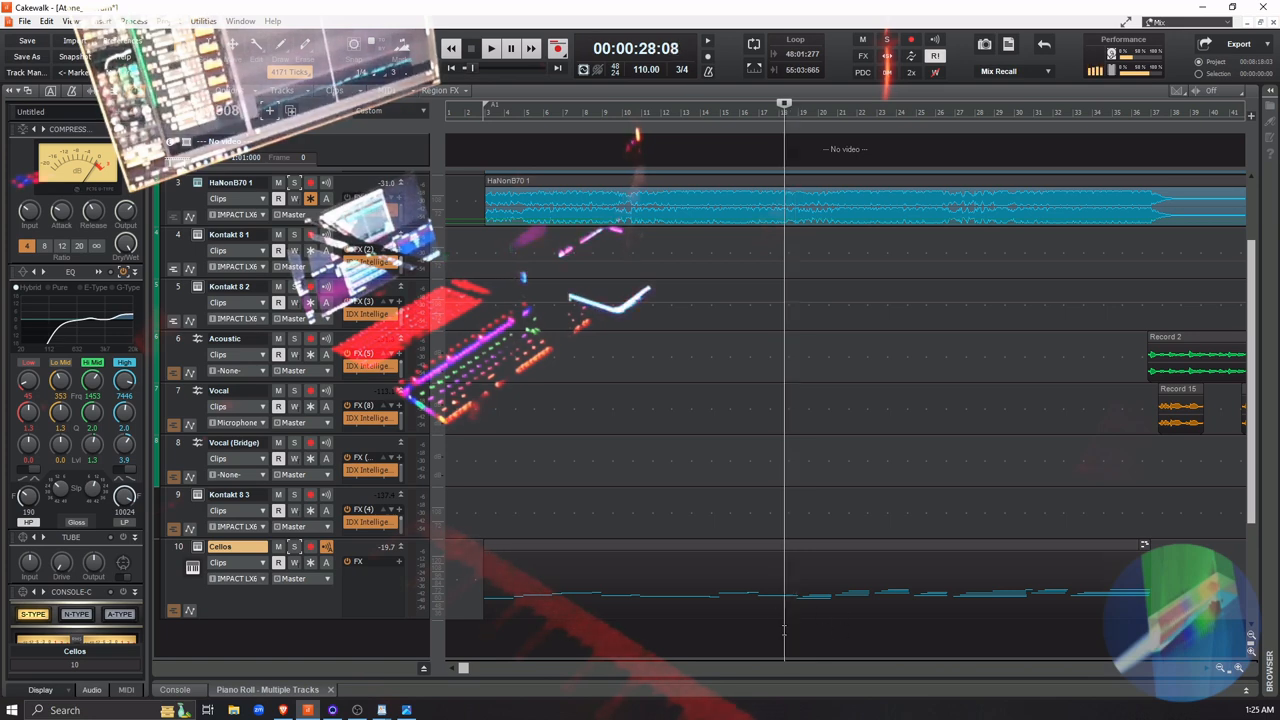
click(832, 635)
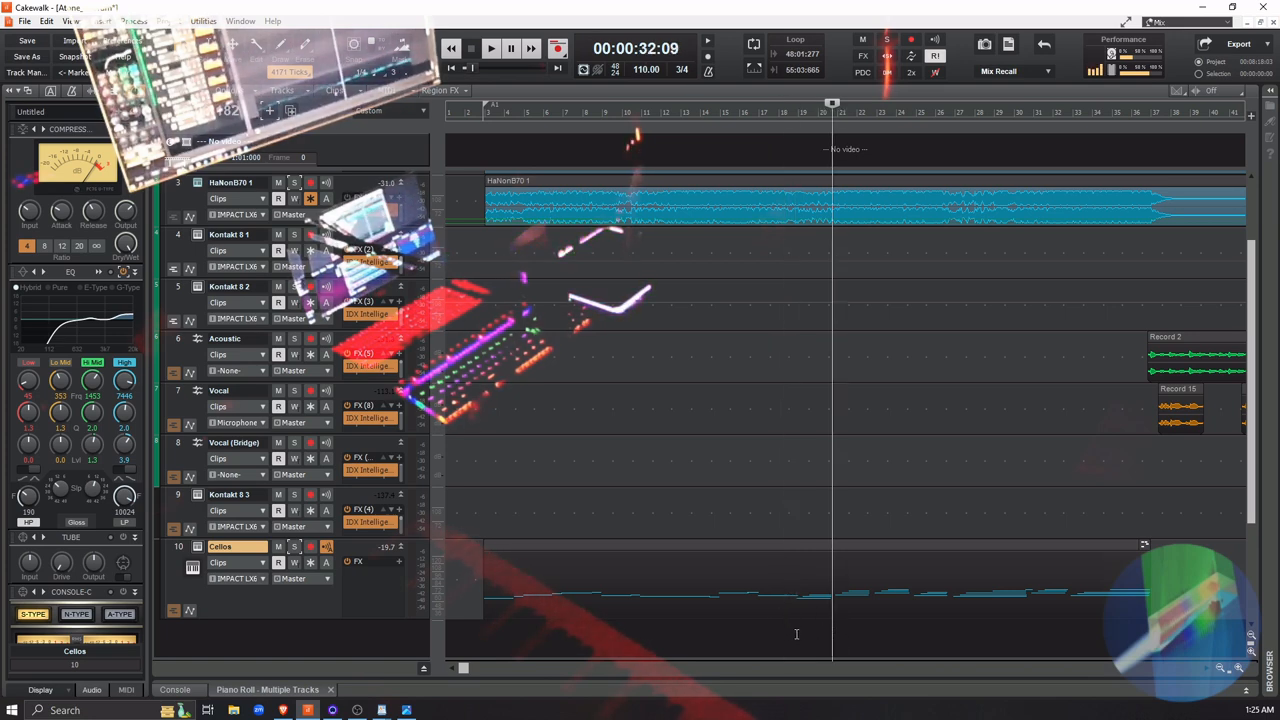
click(798, 634)
click(795, 636)
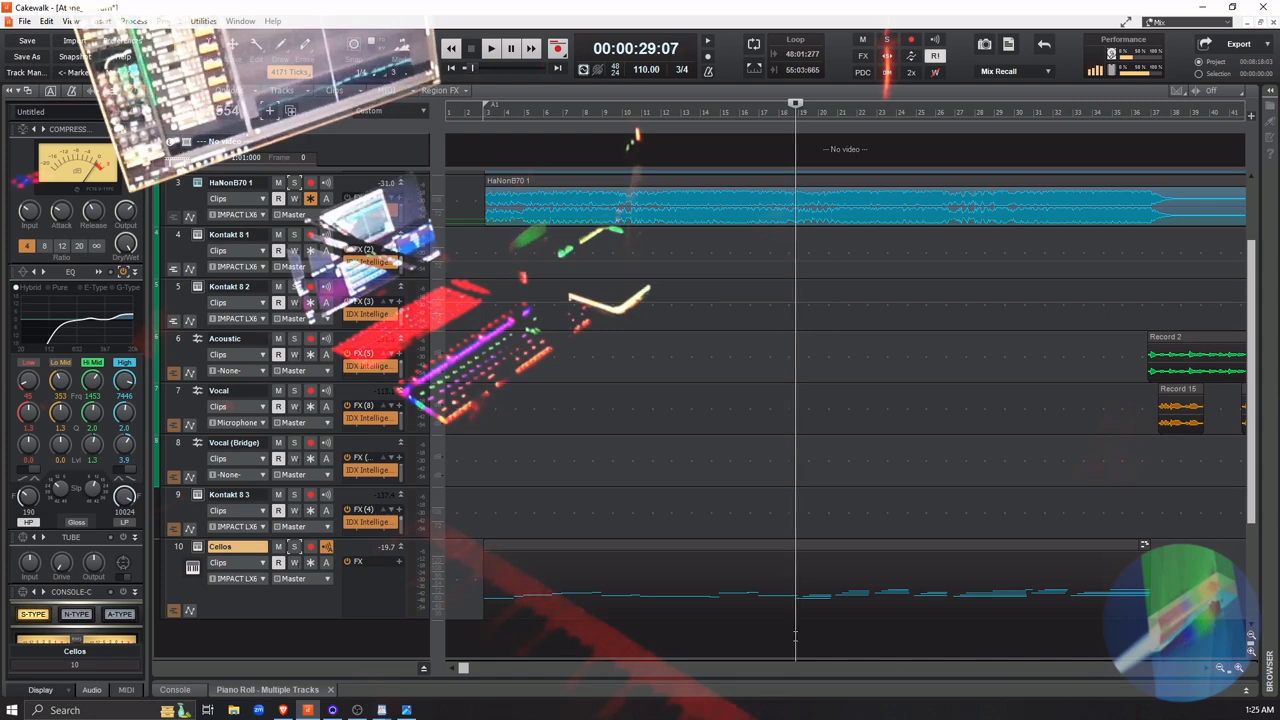
Play the full mix repeatedly from just before measure 19 to compare the Cellos EQ on and off, leaving it off
key(space)
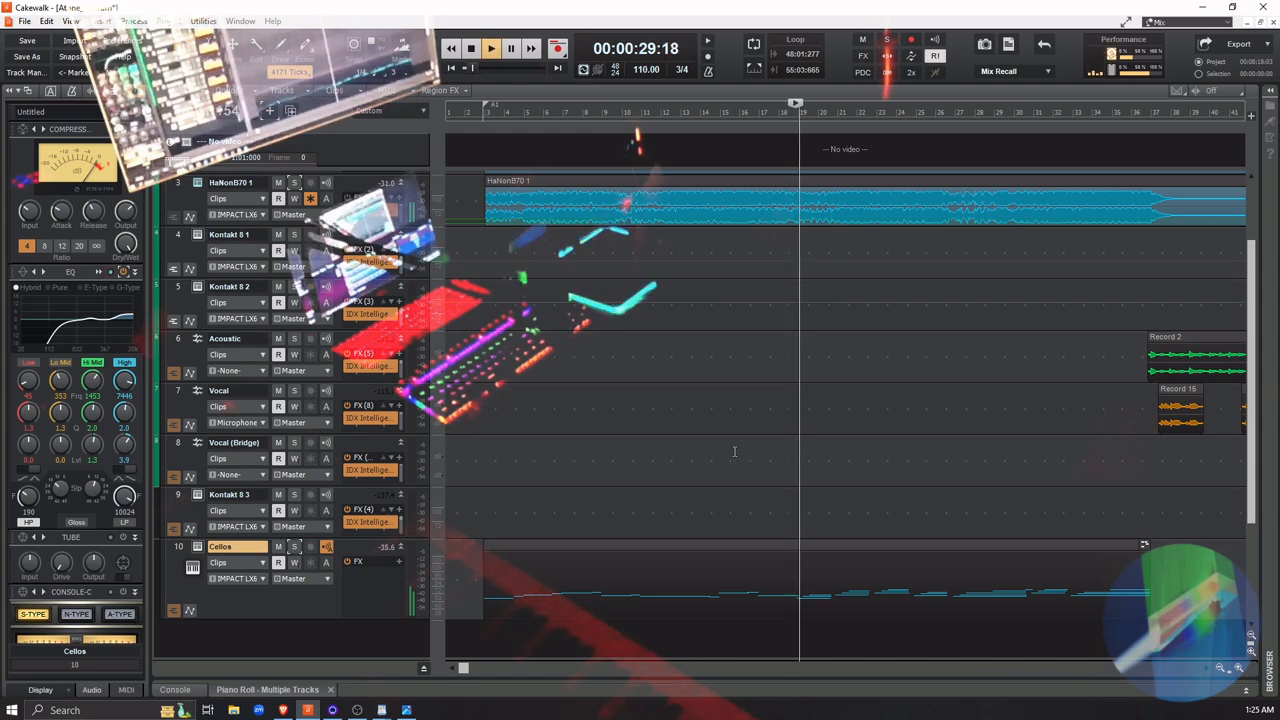
key(space)
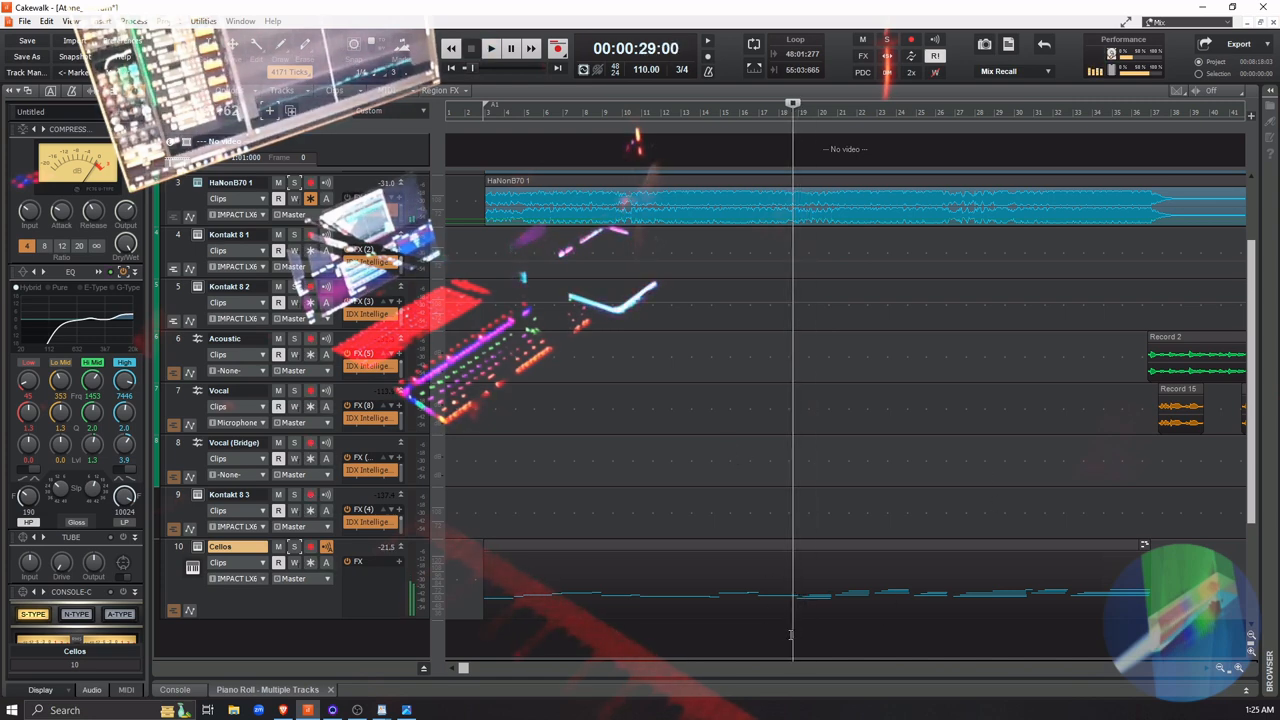
key(space)
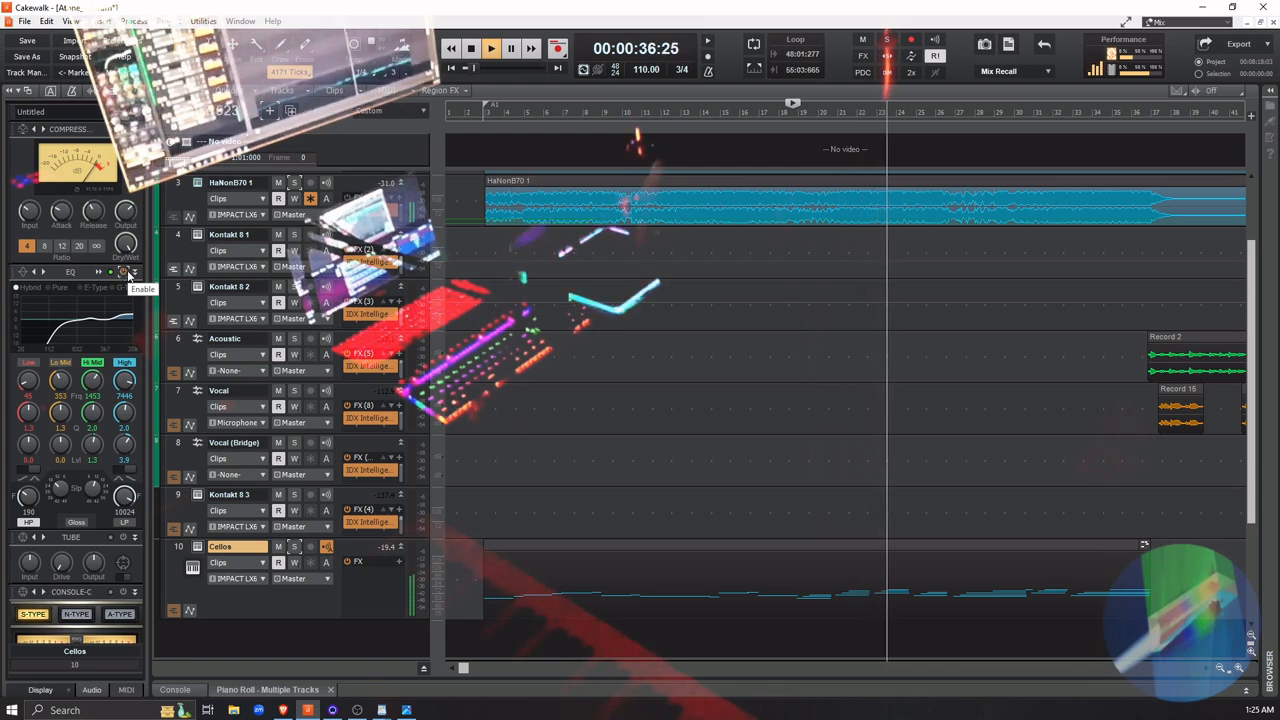
key(space)
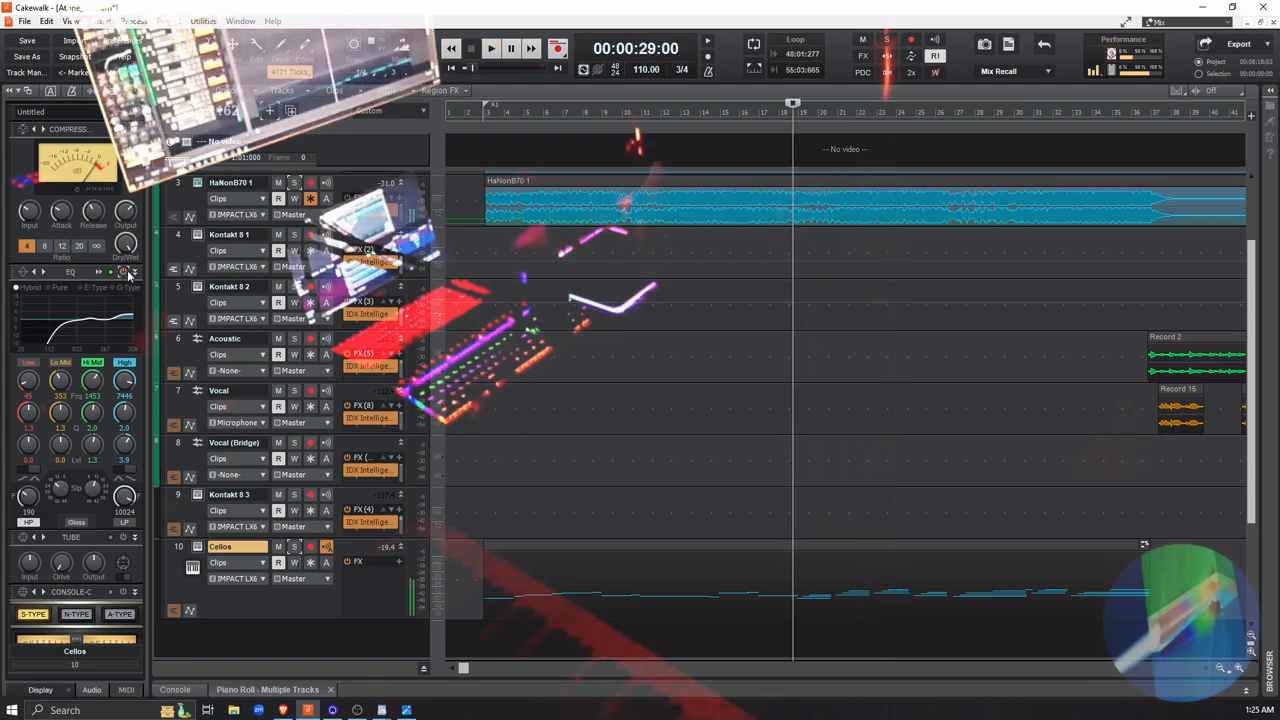
key(space)
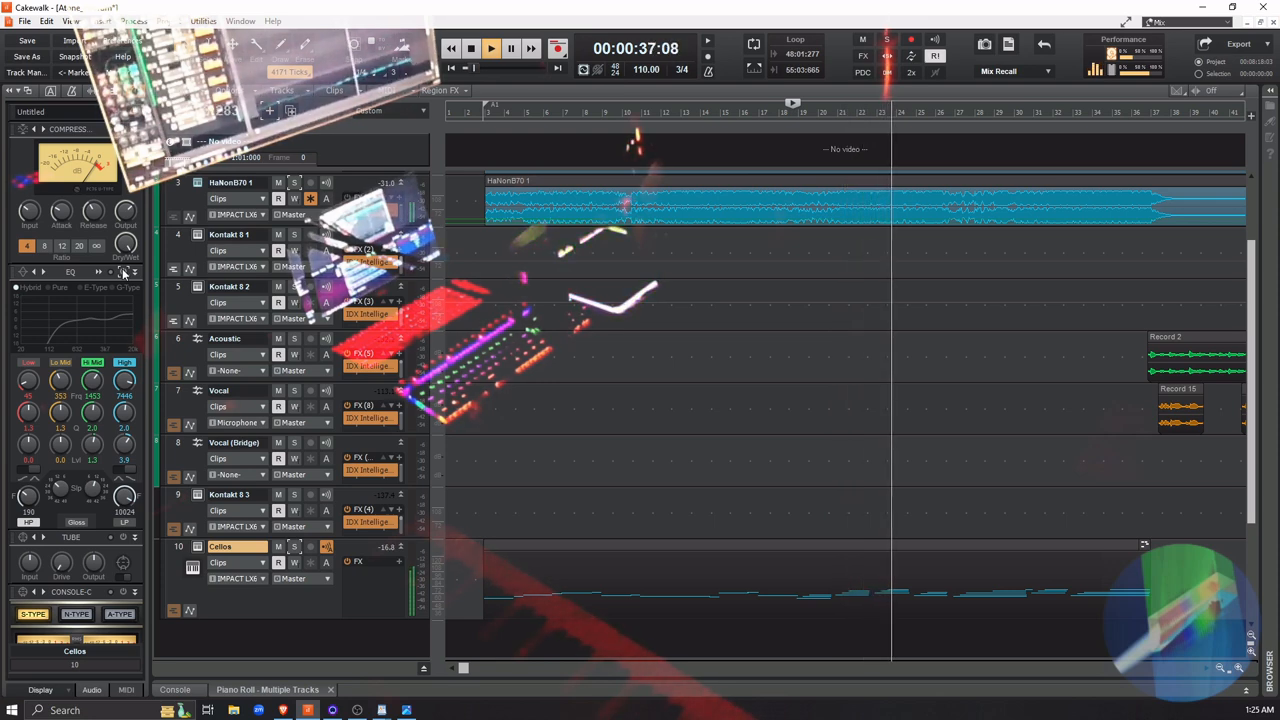
key(space)
key(space)
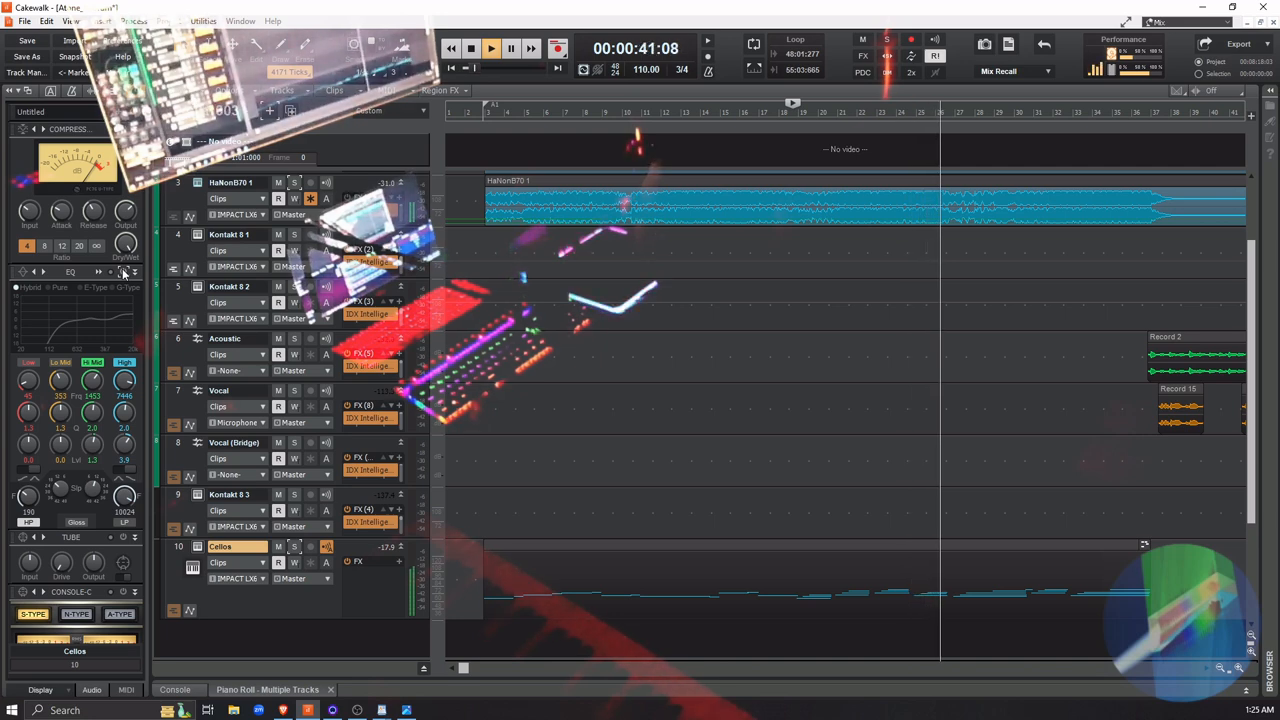
key(space)
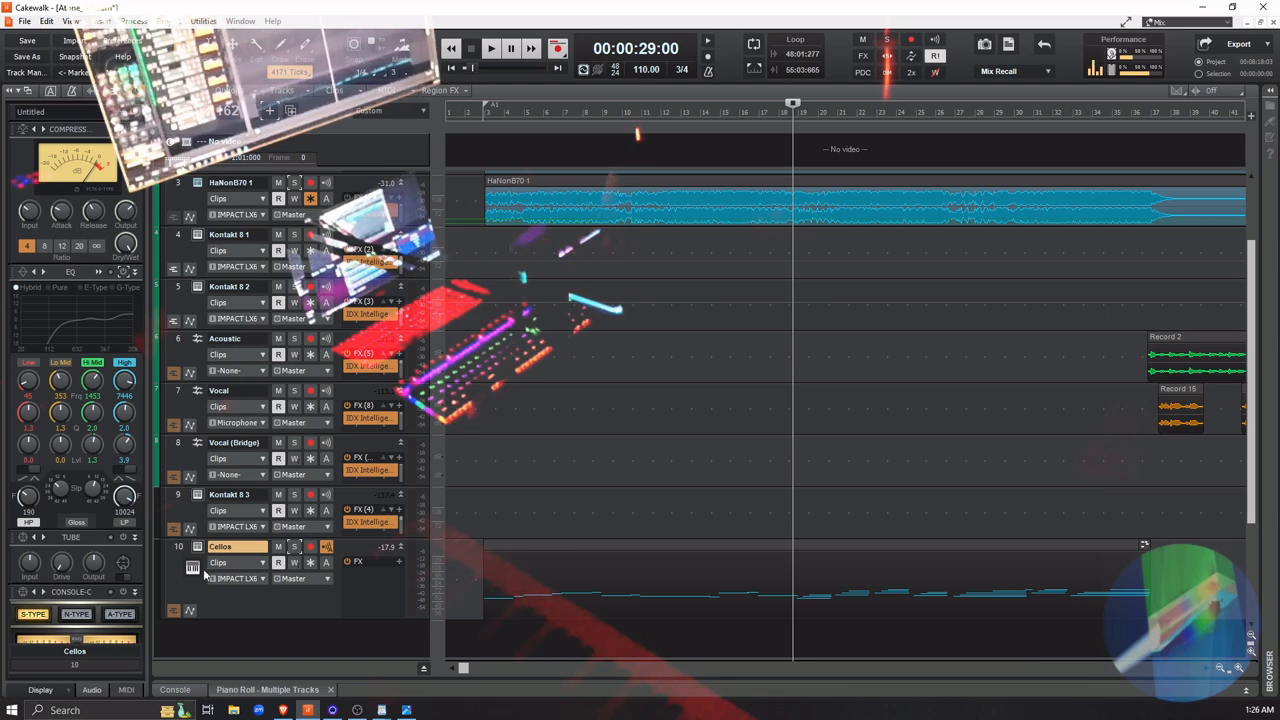
Load the Type N: Neve 88RS - Warm with Rich Low End preset into the Cellos track's Console-C module
scroll(30, 577, down, 2)
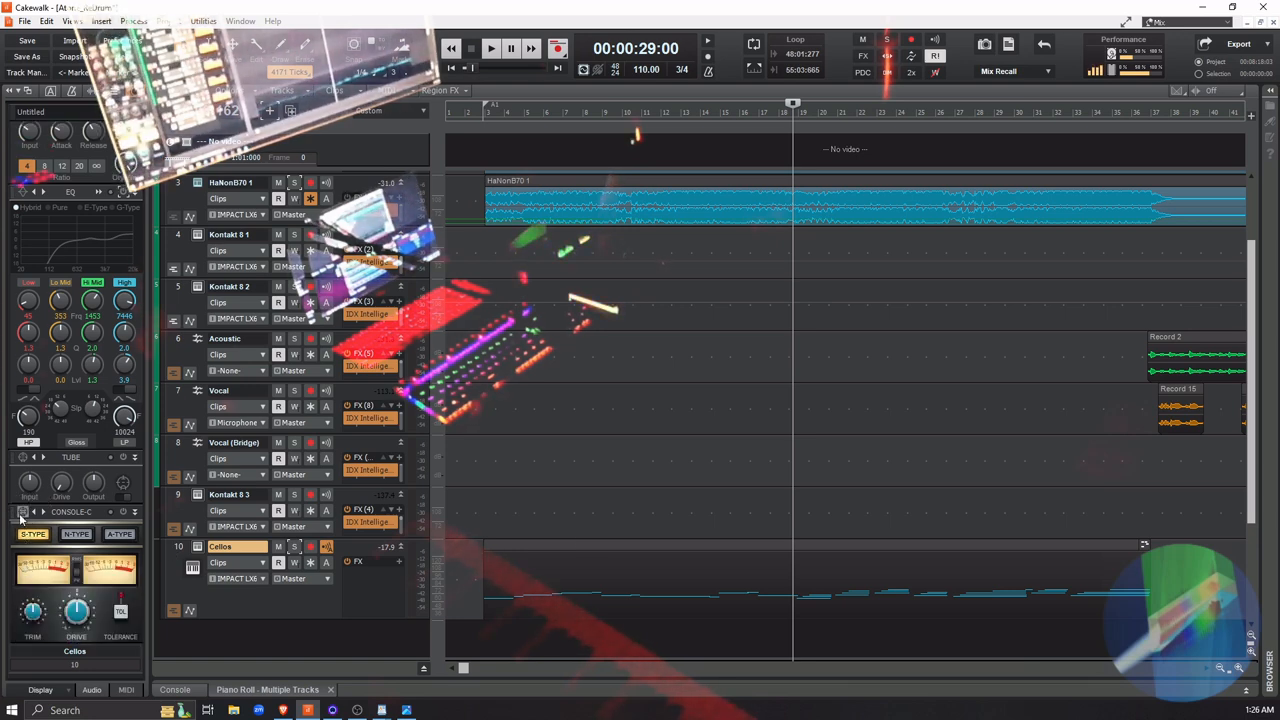
click(20, 516)
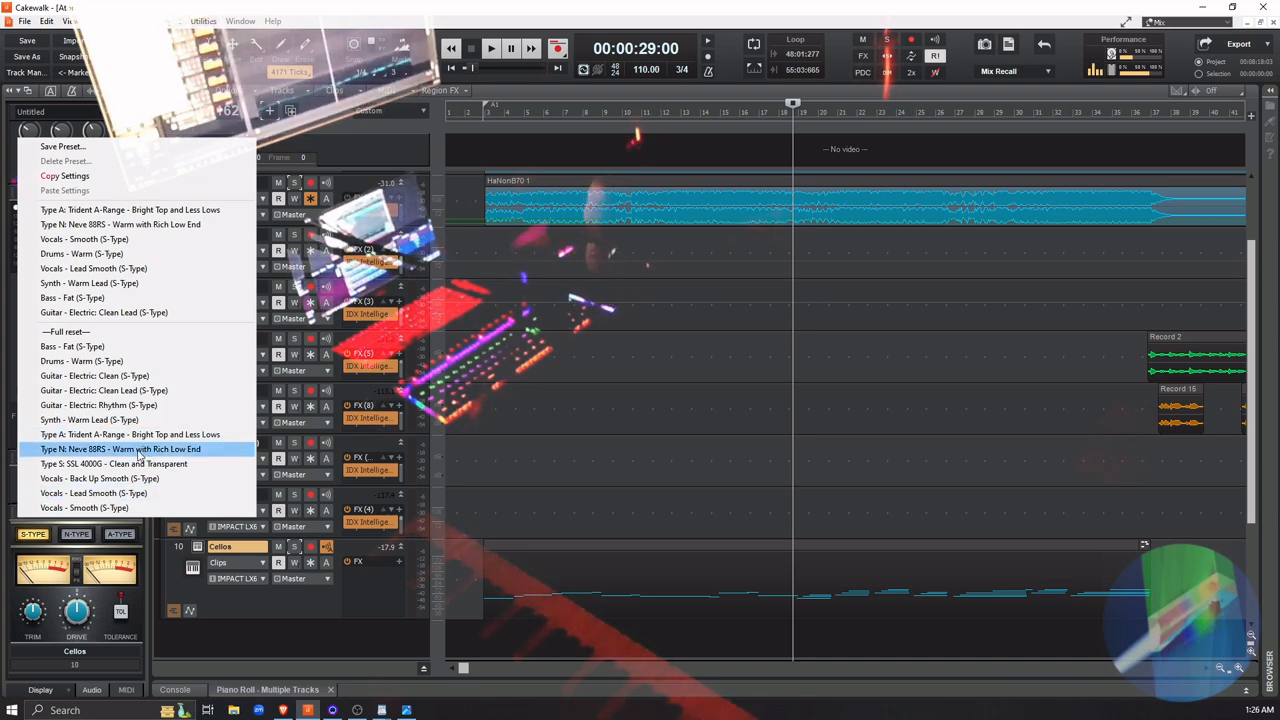
click(138, 451)
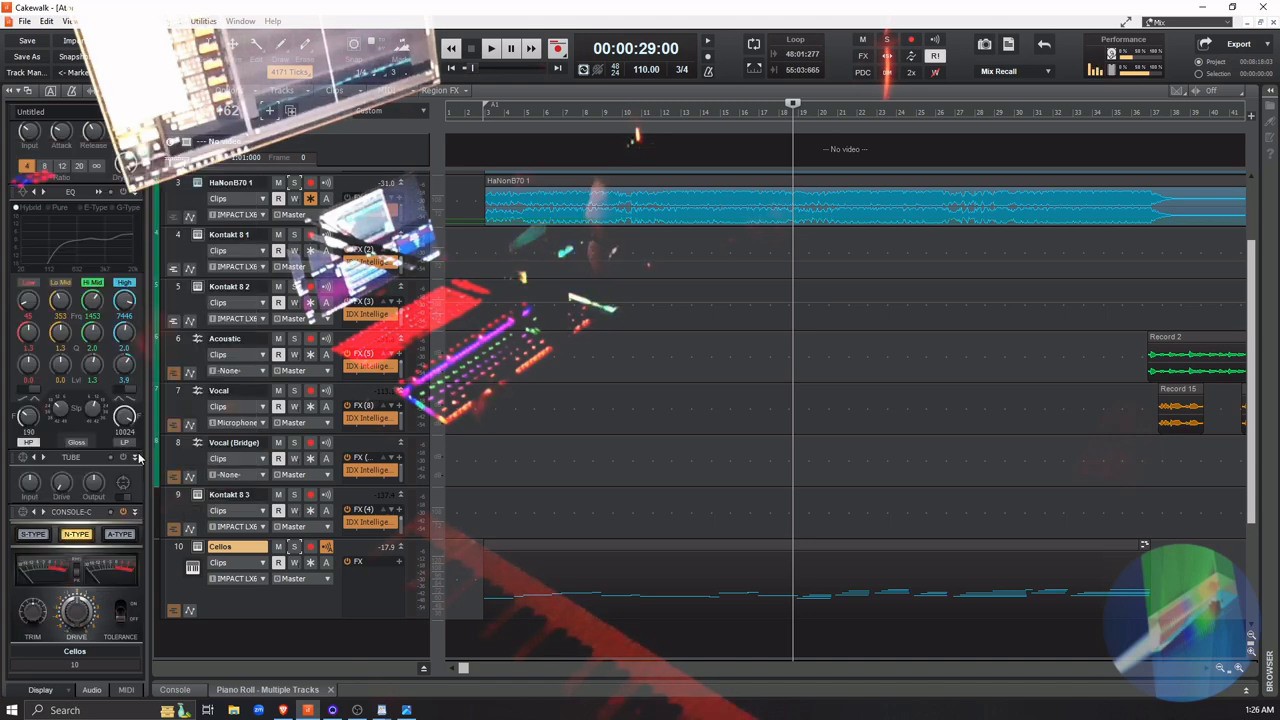
Move the playhead to about the middle of measure 18, solo the Cellos track and start playback
click(478, 604)
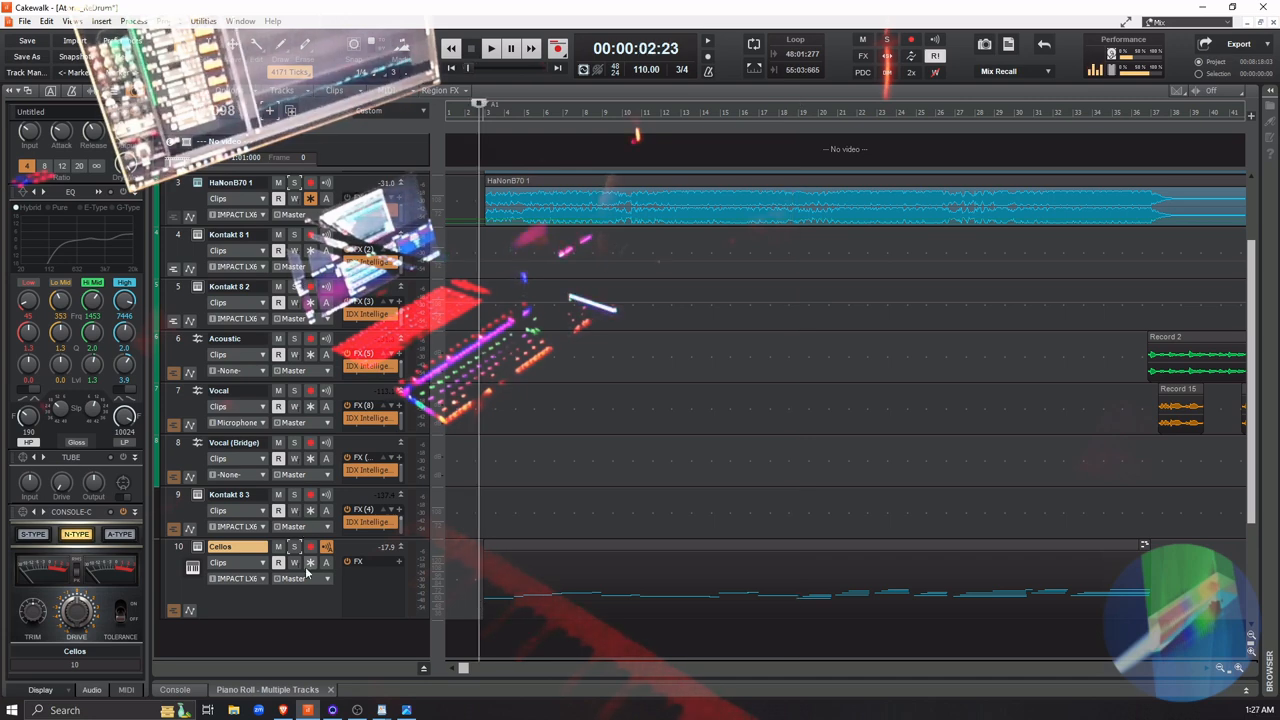
click(800, 638)
click(789, 640)
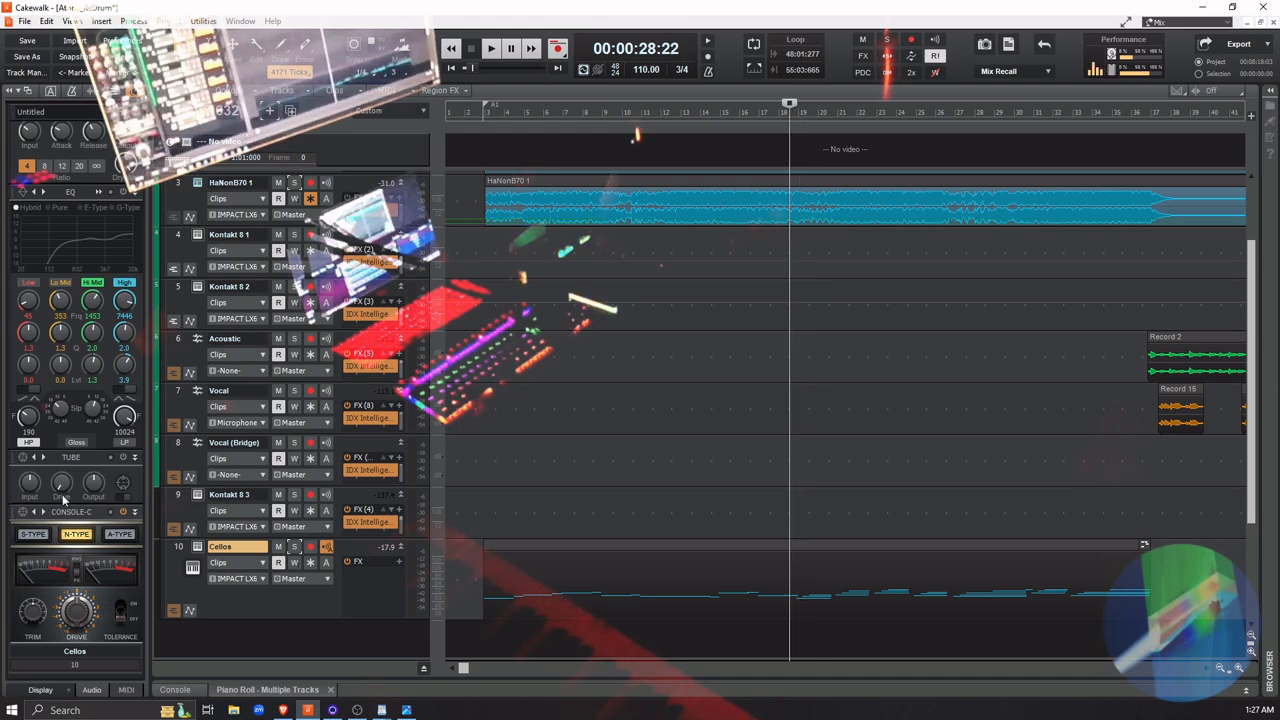
click(295, 547)
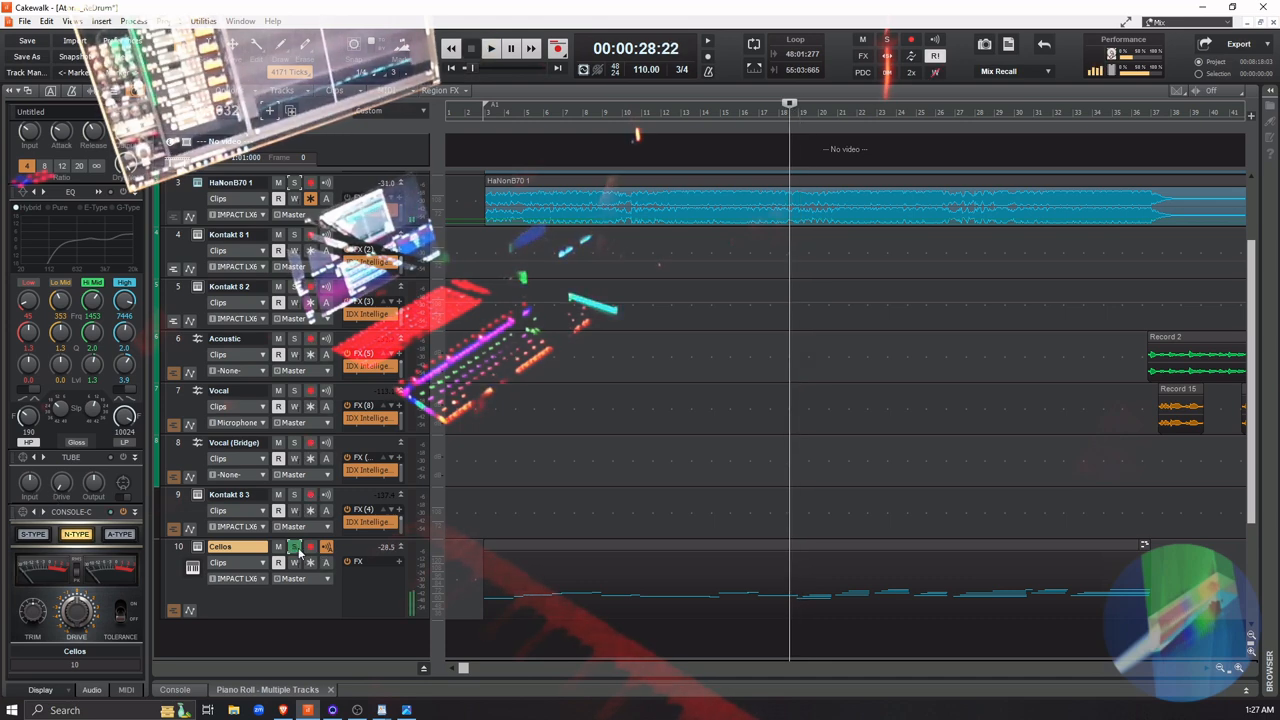
key(space)
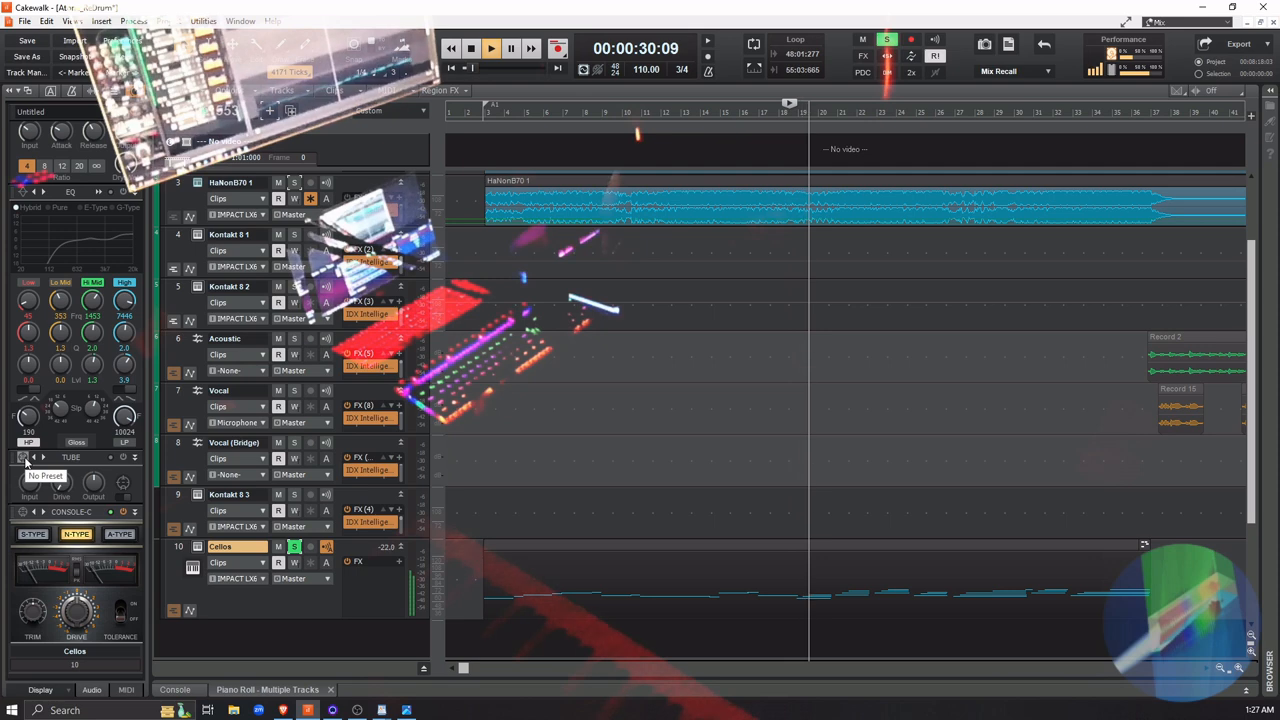
Audition the Console-C preset Type A: Trident A-Range - Bright Top and Less Lows, then load Type S: SSL 4000G - Clean and Transparent
click(23, 513)
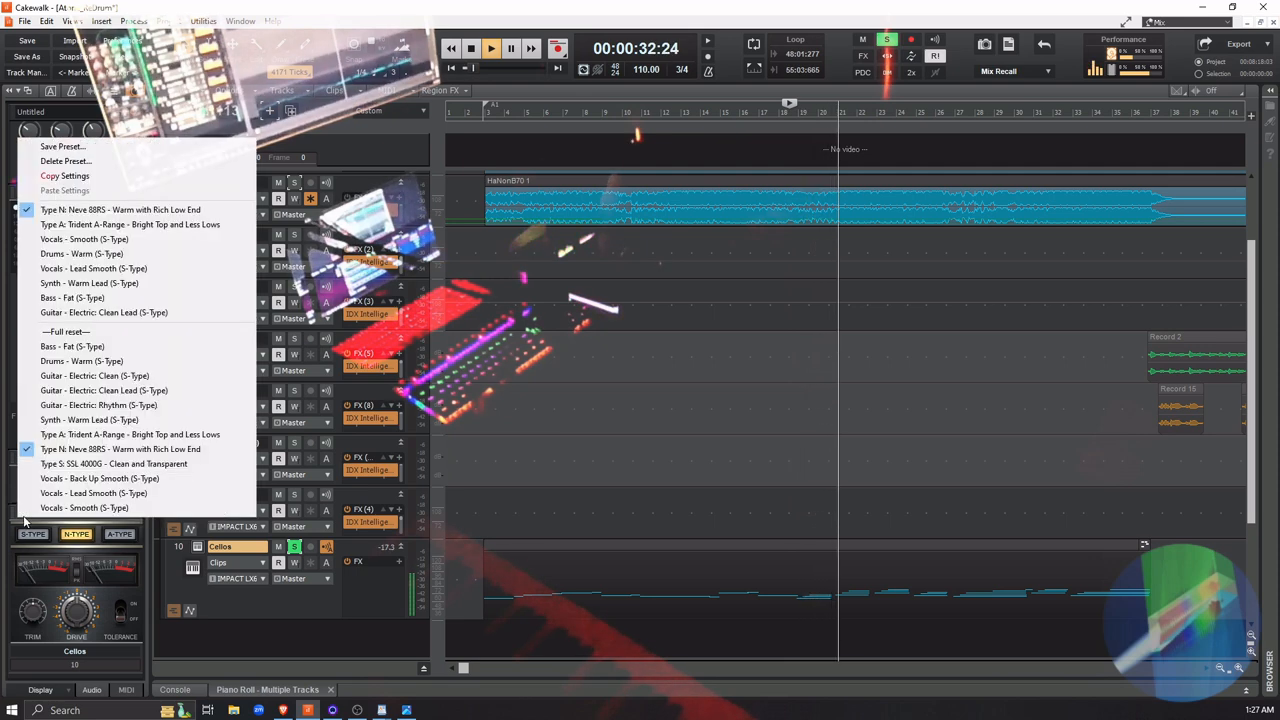
click(70, 437)
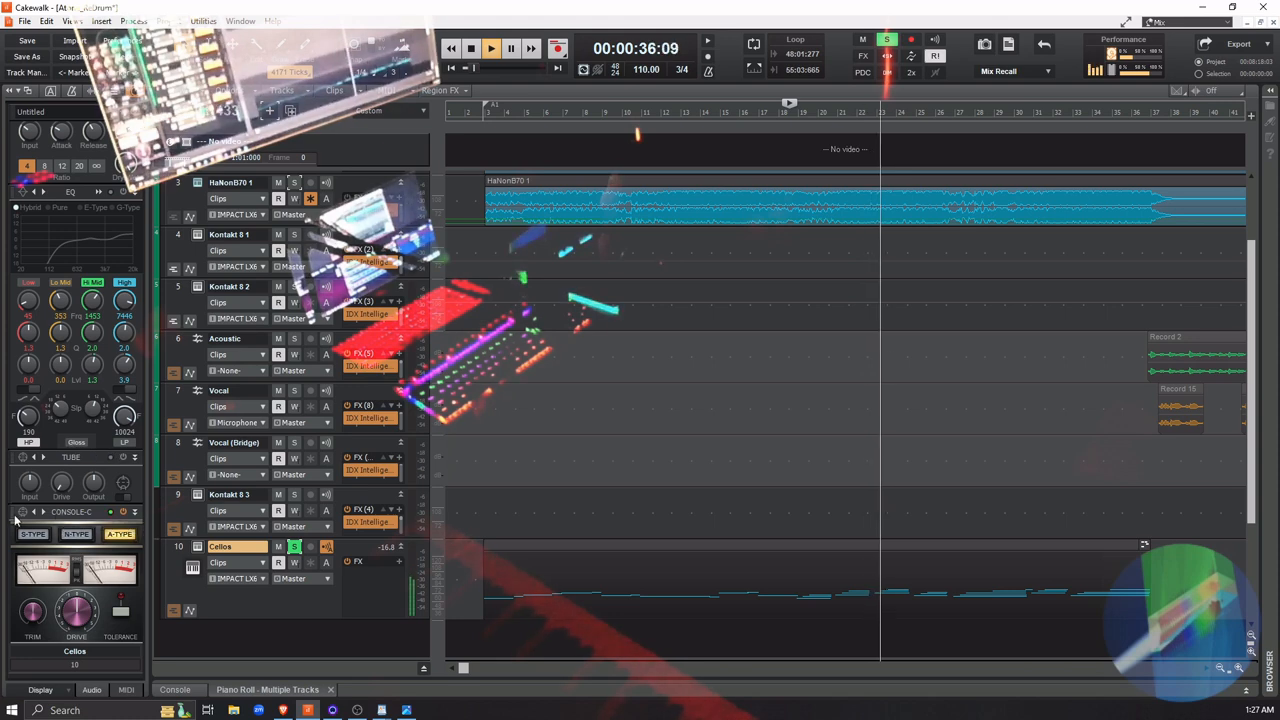
click(23, 513)
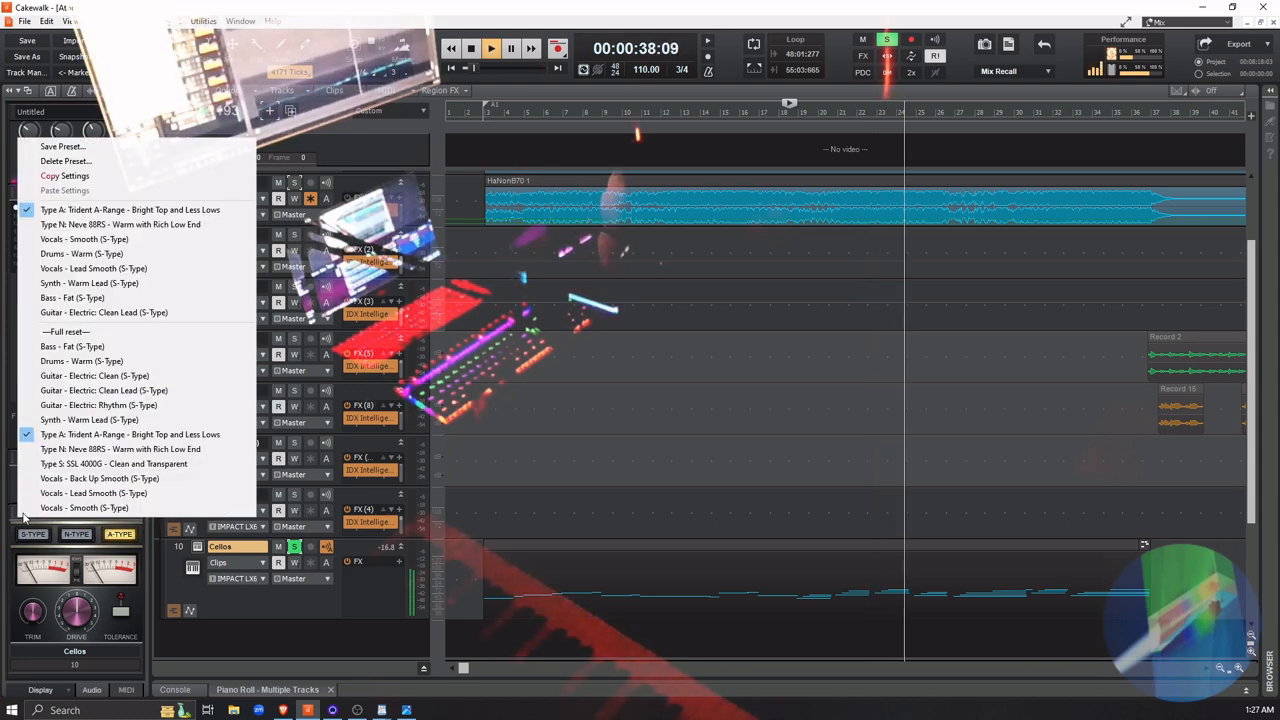
click(70, 463)
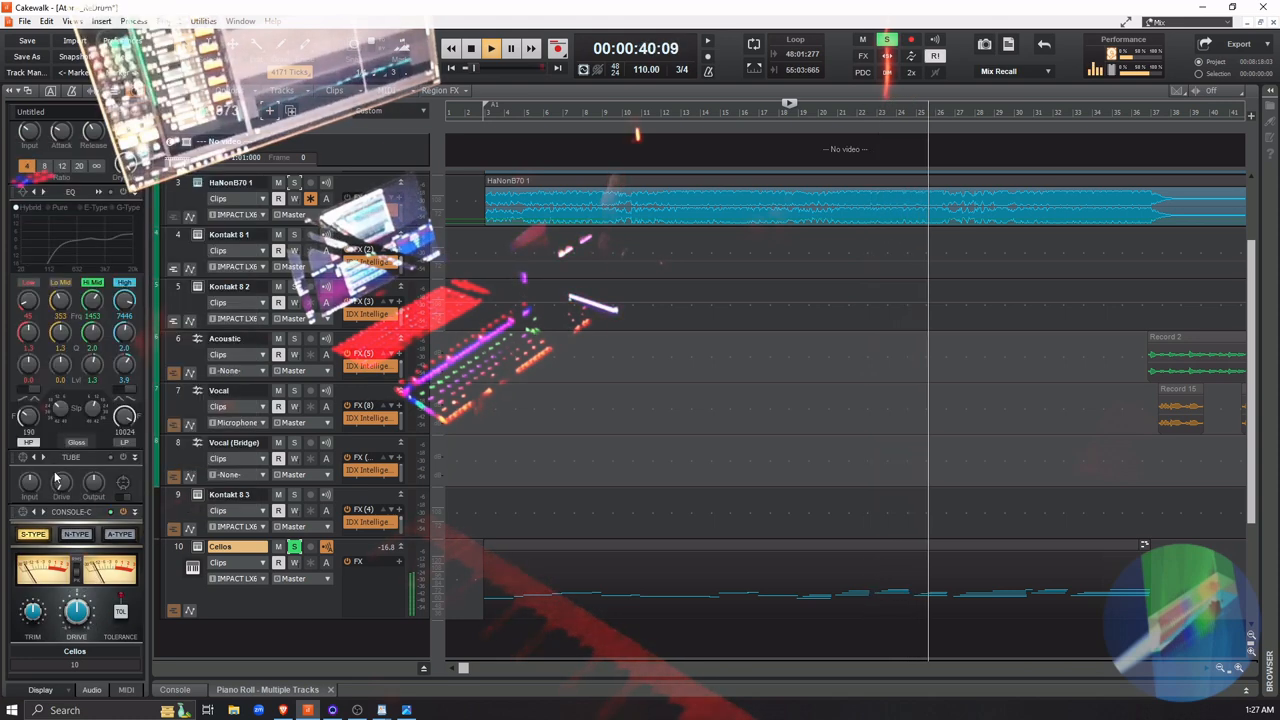
click(23, 512)
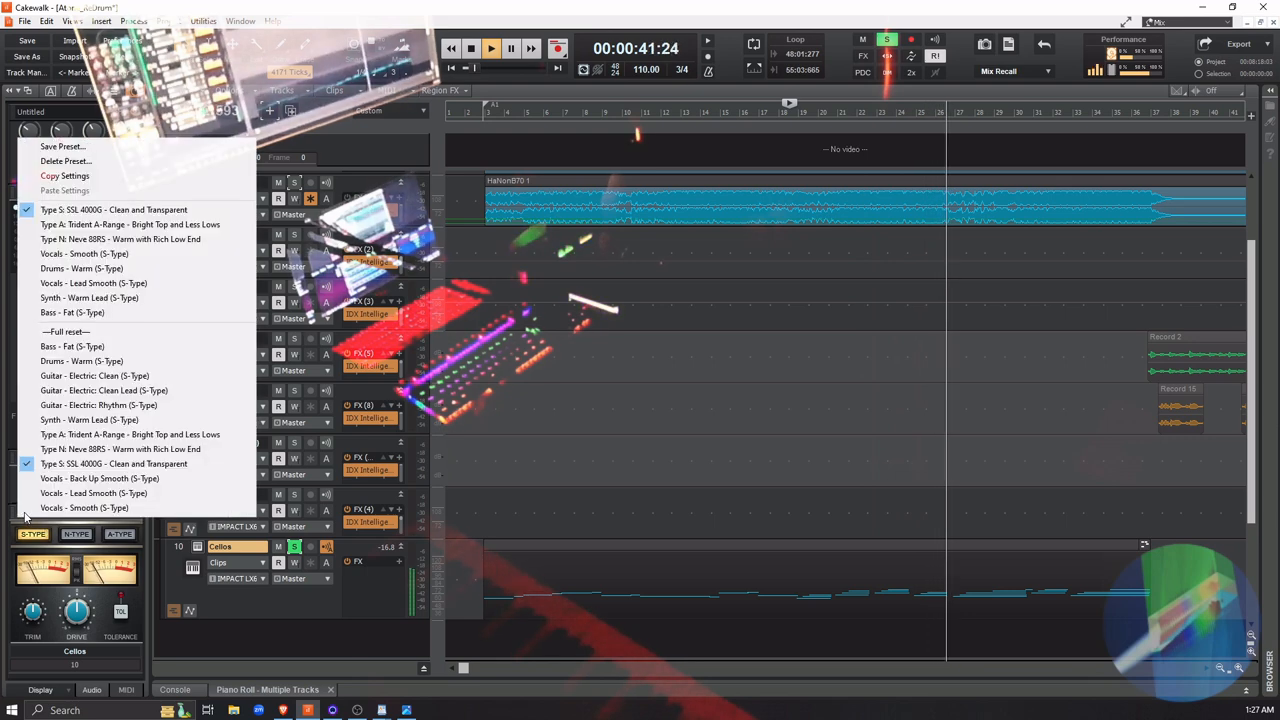
click(62, 463)
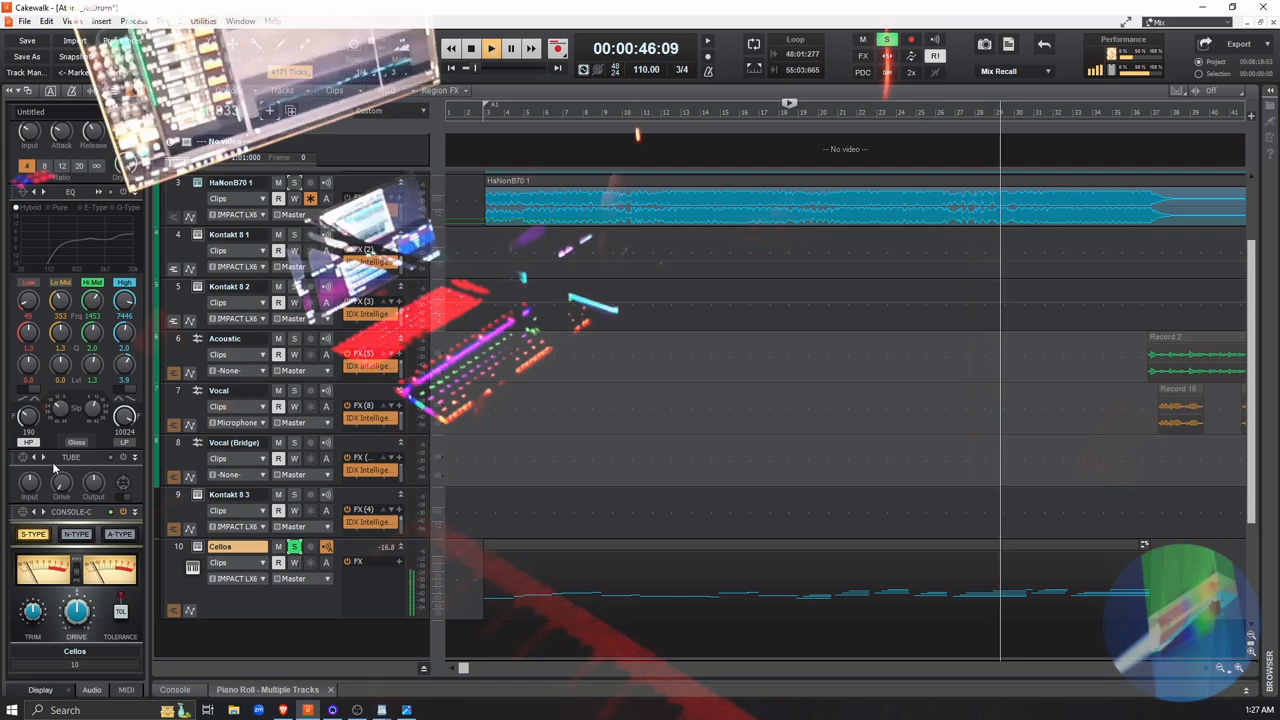
Stop playback and load the Mix Bus - Warm preset into the Tube module, leaving the Console-C preset as it is
click(23, 457)
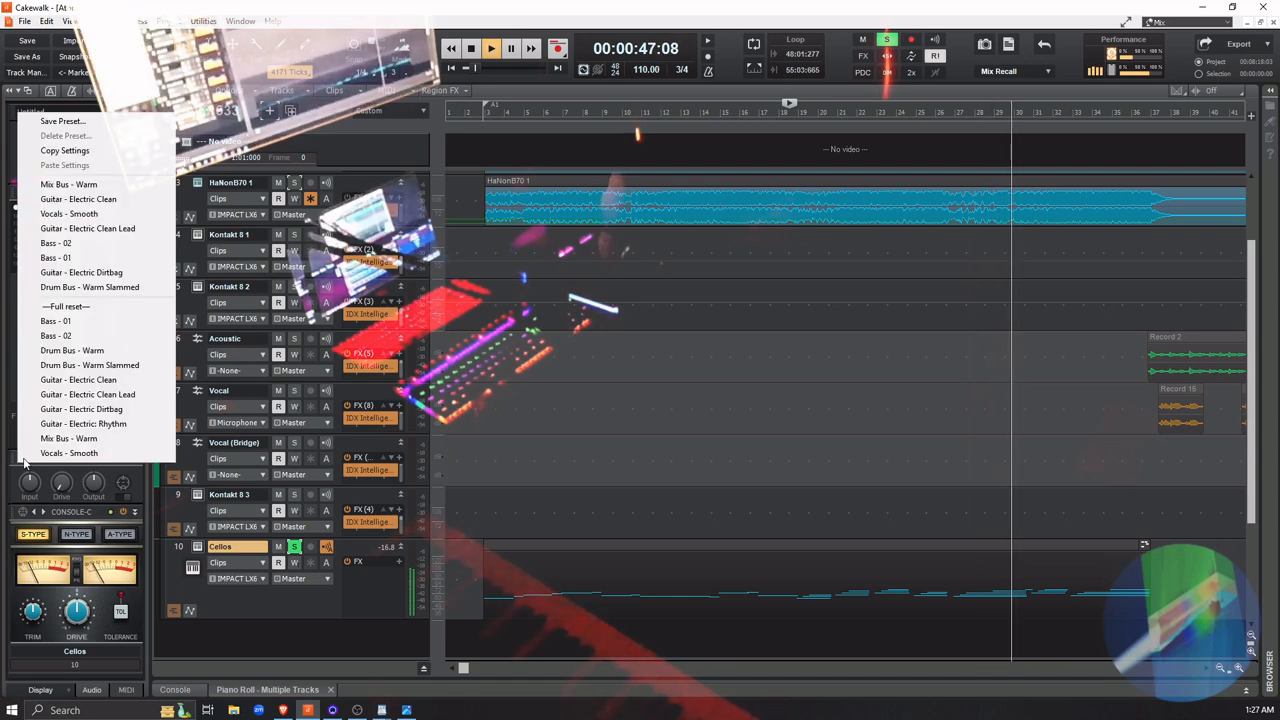
click(21, 514)
click(22, 512)
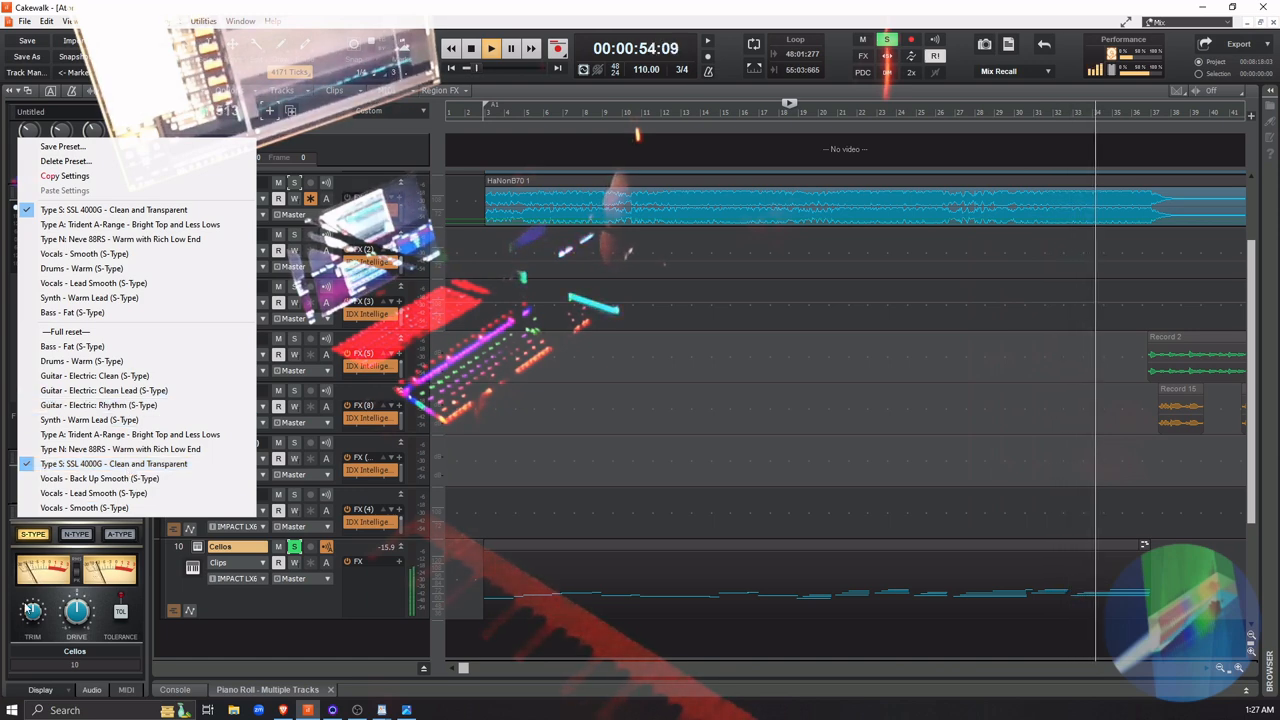
click(15, 606)
key(space)
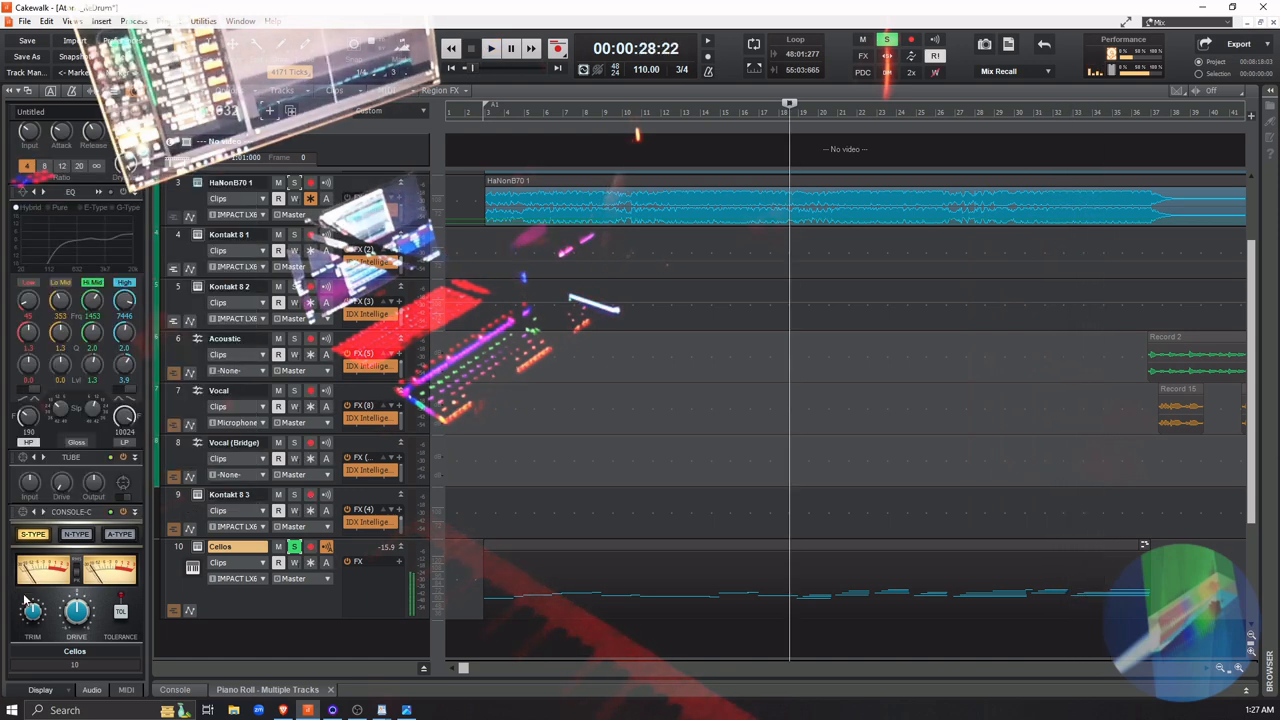
click(22, 459)
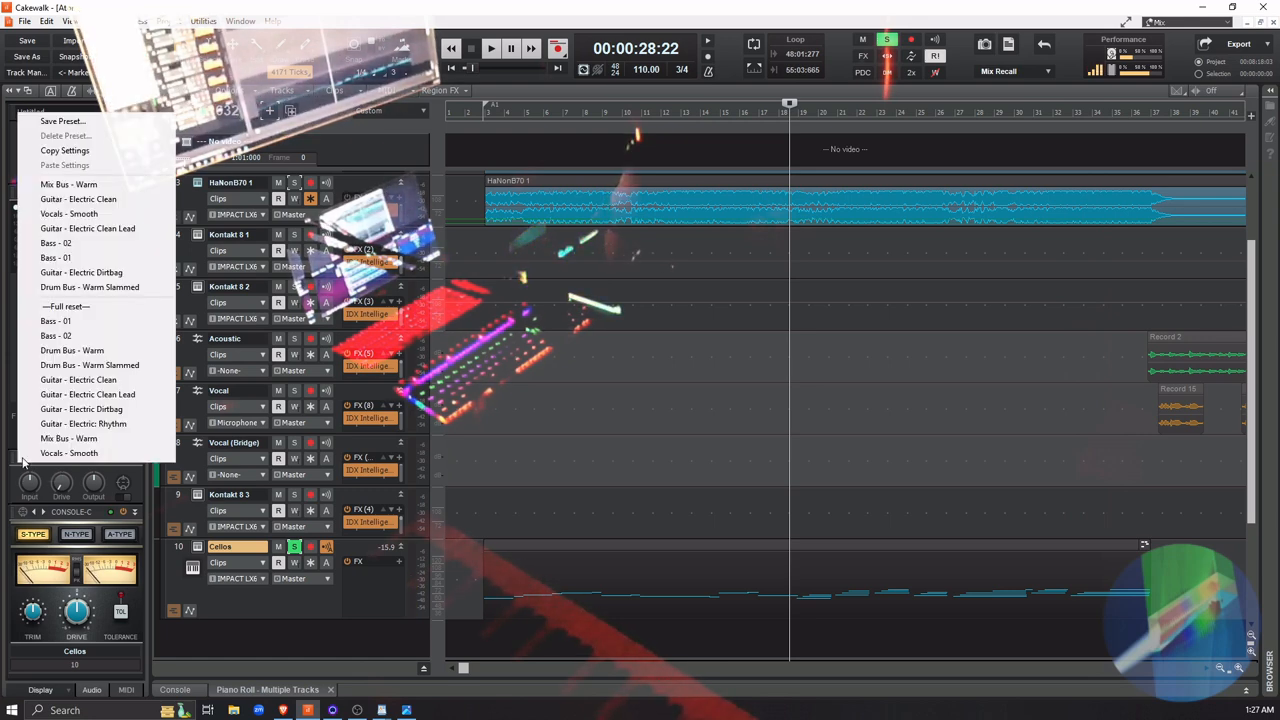
click(89, 438)
Play the soloed Cellos part from about measure 18 to compare the Tube module on and off
key(space)
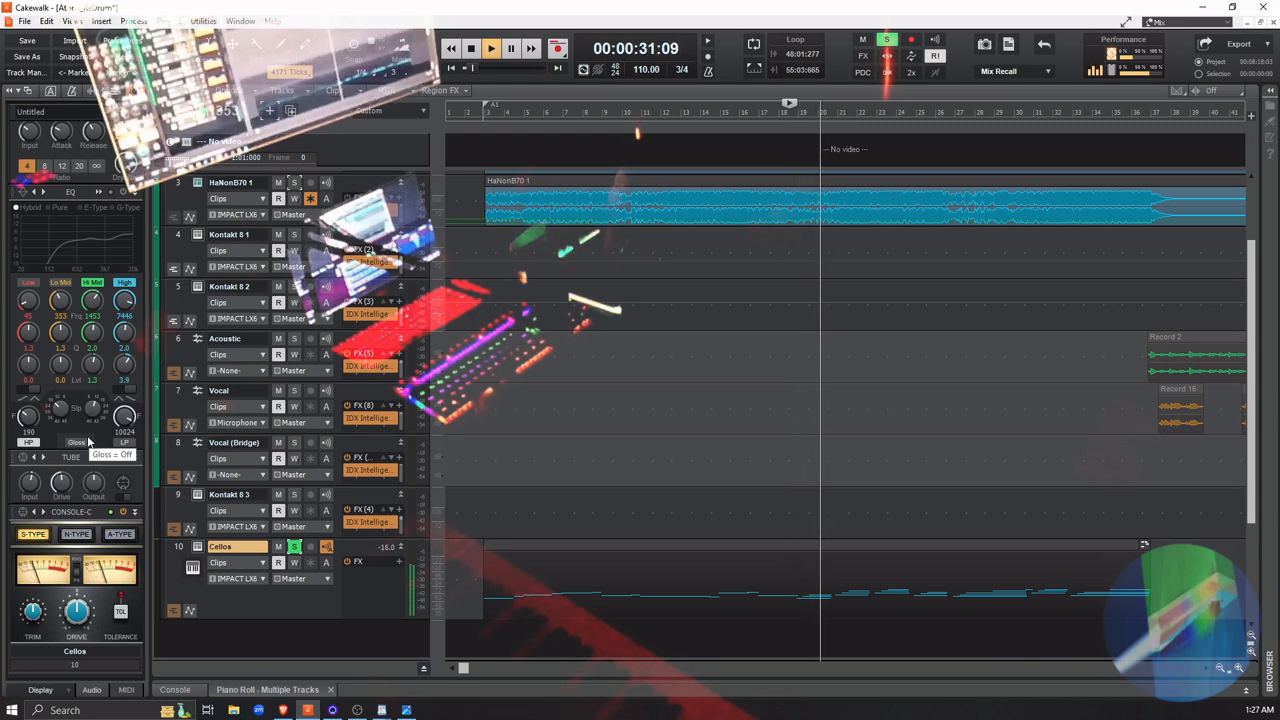
key(space)
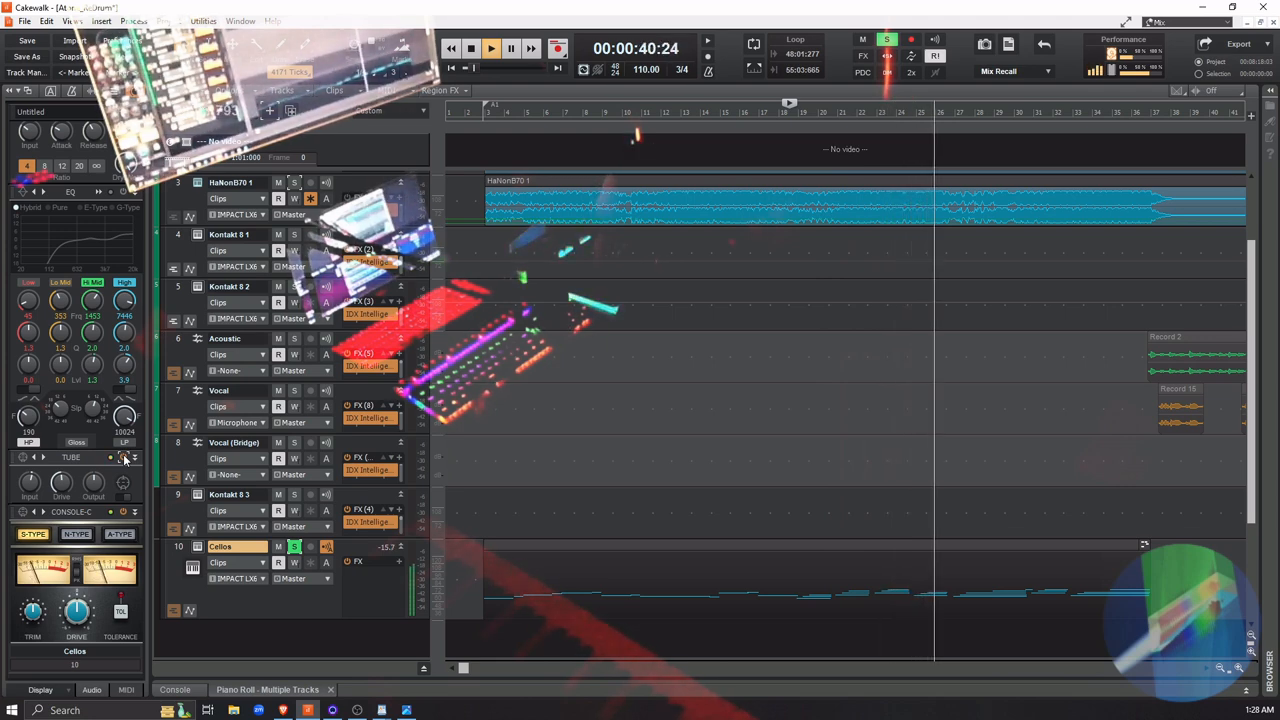
key(space)
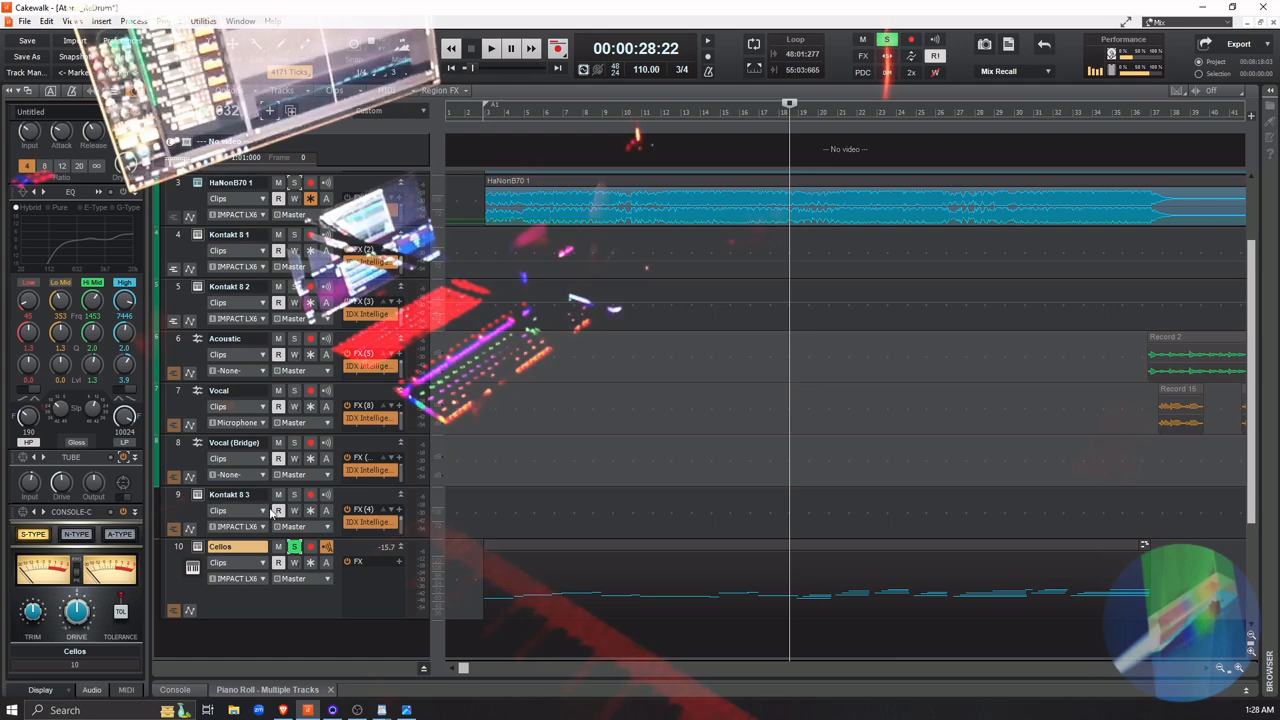
Unsolo the Cellos track and play the full mix while switching its Tube module off and on
click(294, 547)
key(space)
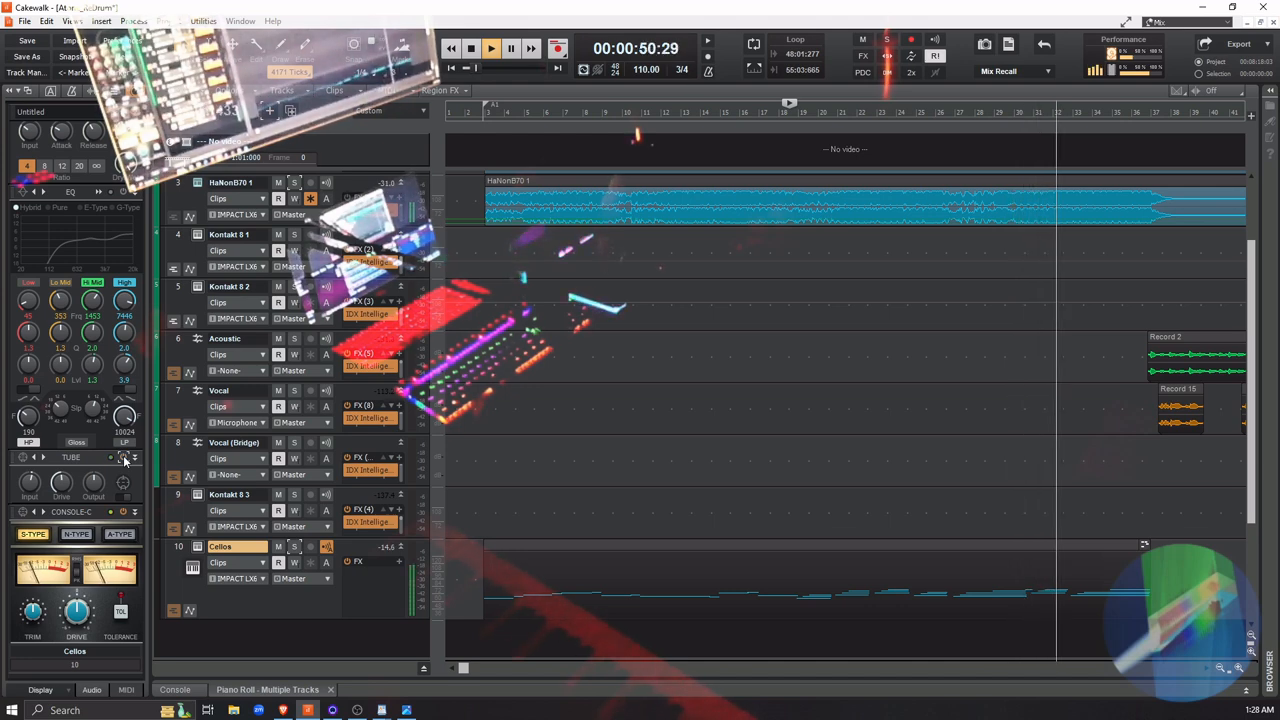
key(space)
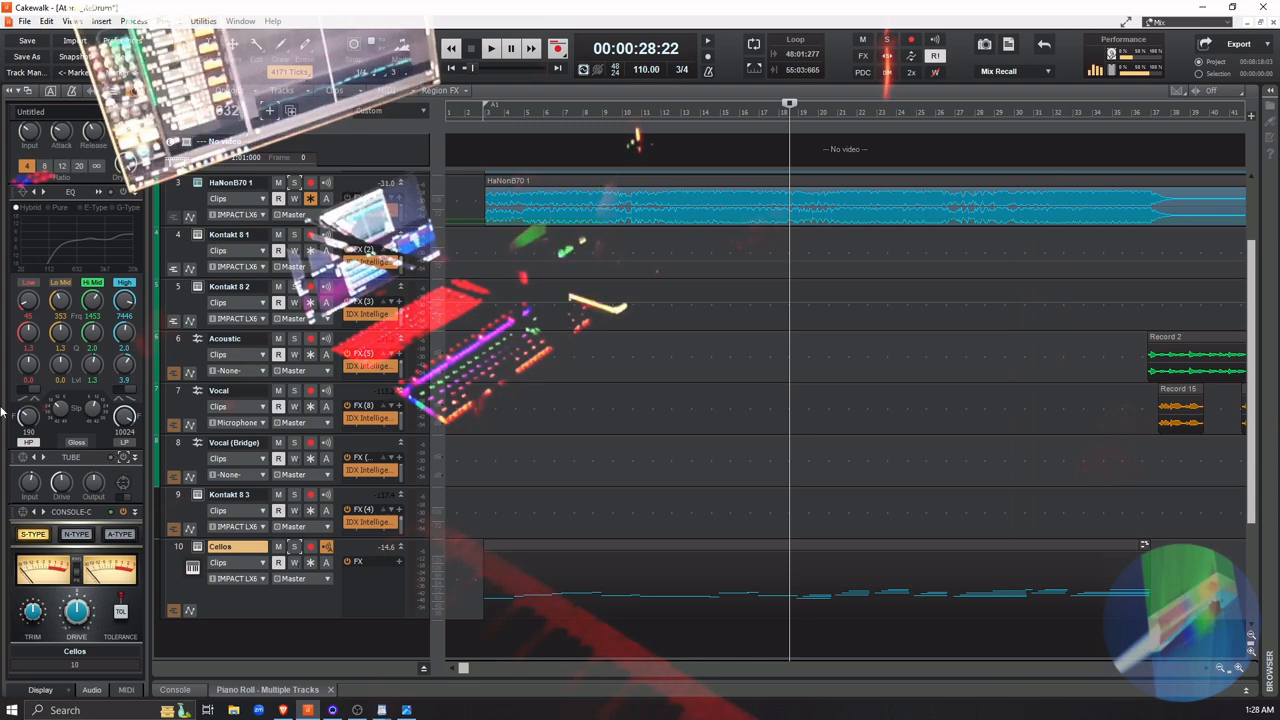
Hide the ProChannel modules in the inspector and insert the Waves IDX Intelligent Dynamics Stereo effect on the Cellos track
scroll(16, 380, up, 3)
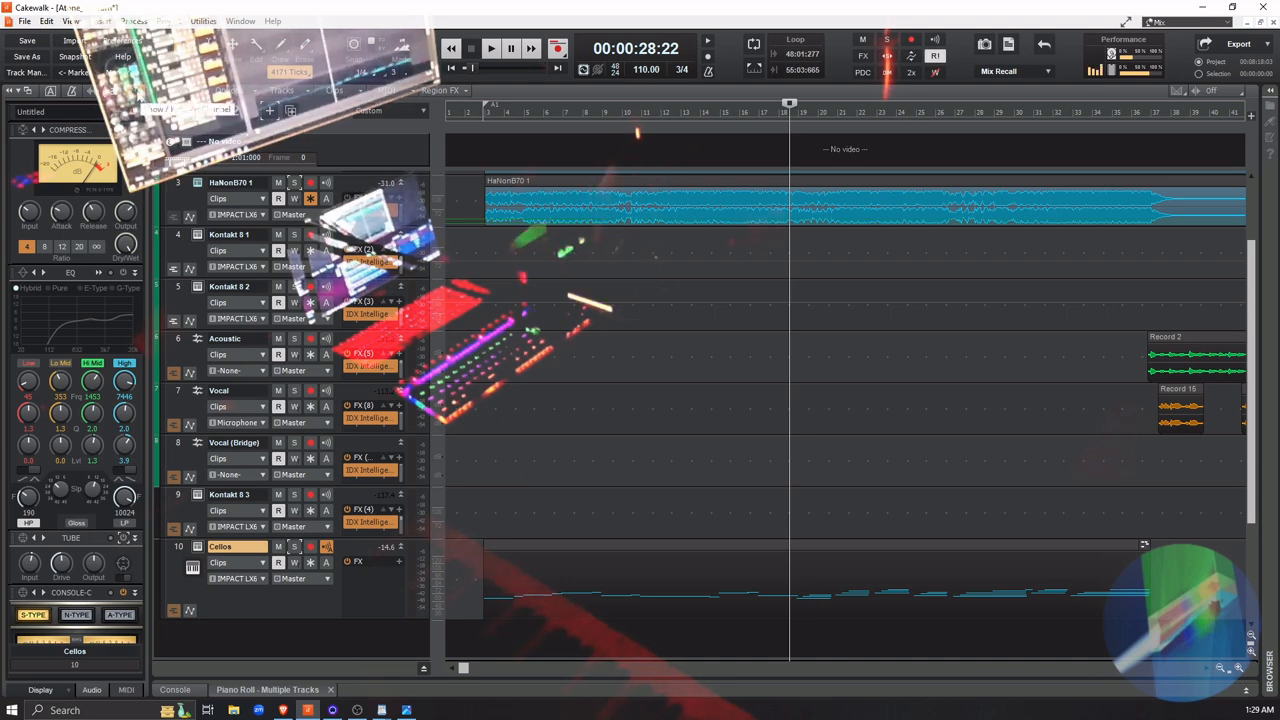
click(138, 92)
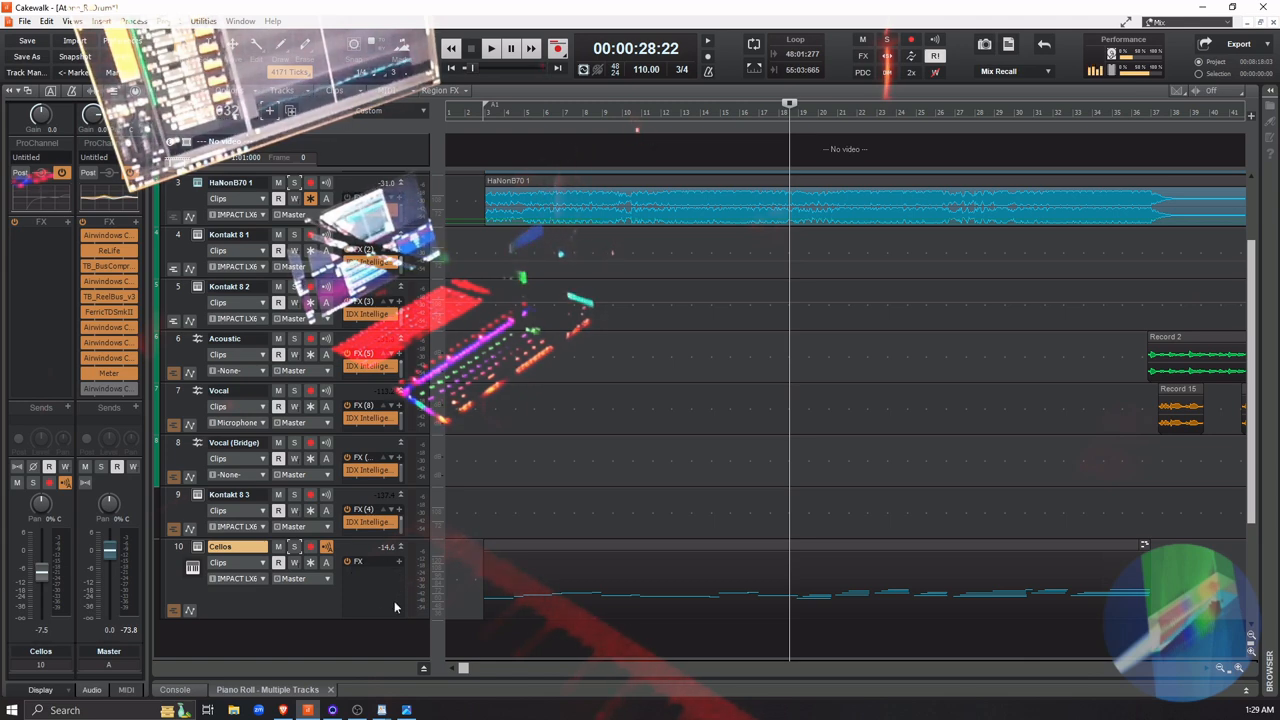
right_click(397, 560)
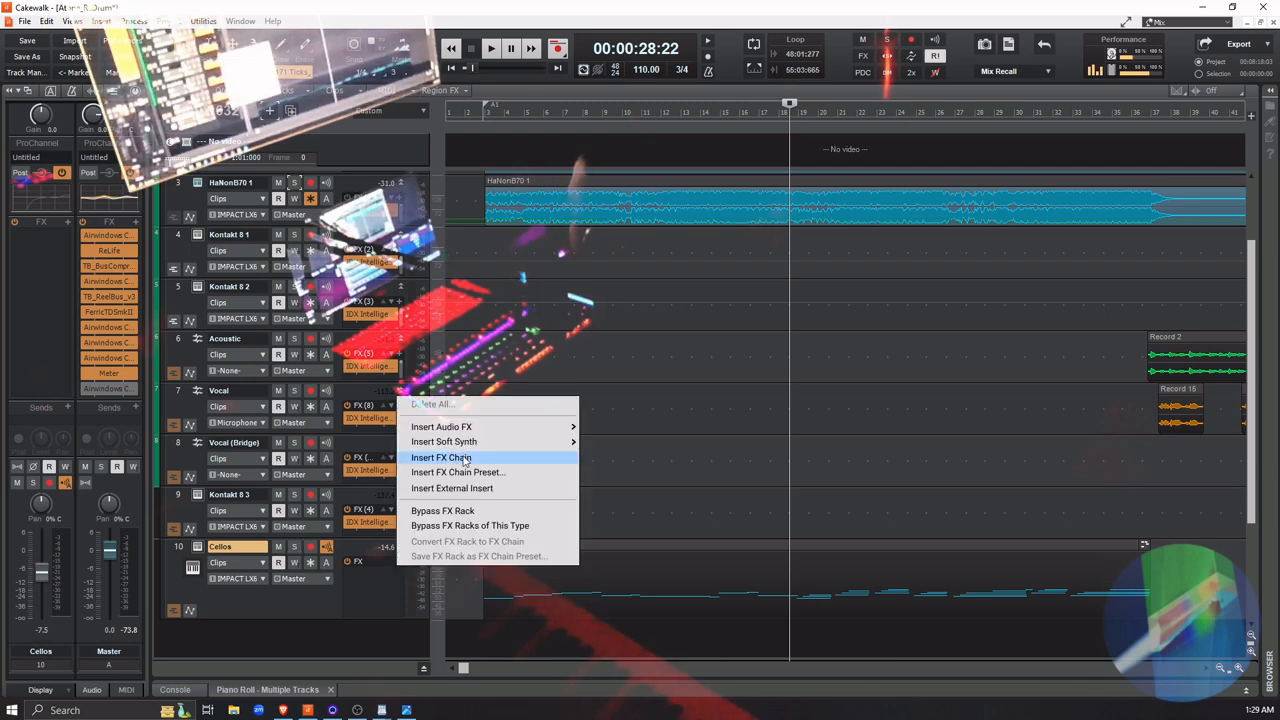
mouse_move(478, 429)
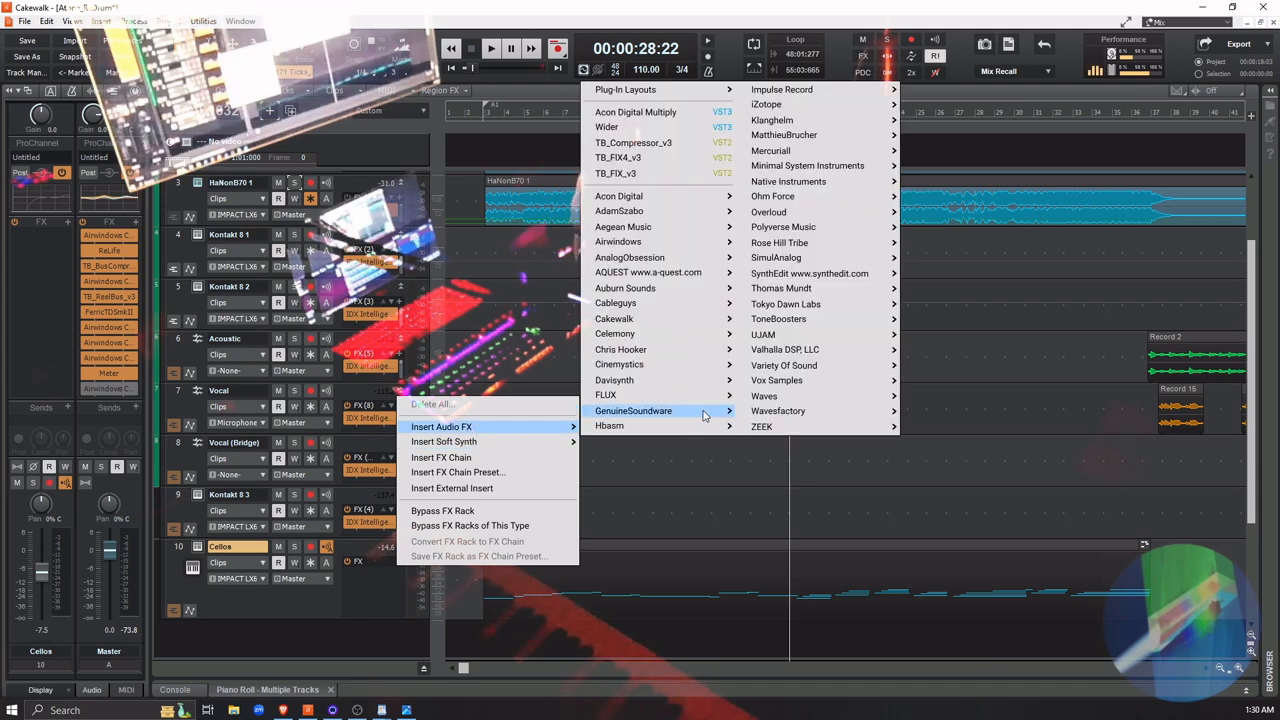
mouse_move(727, 412)
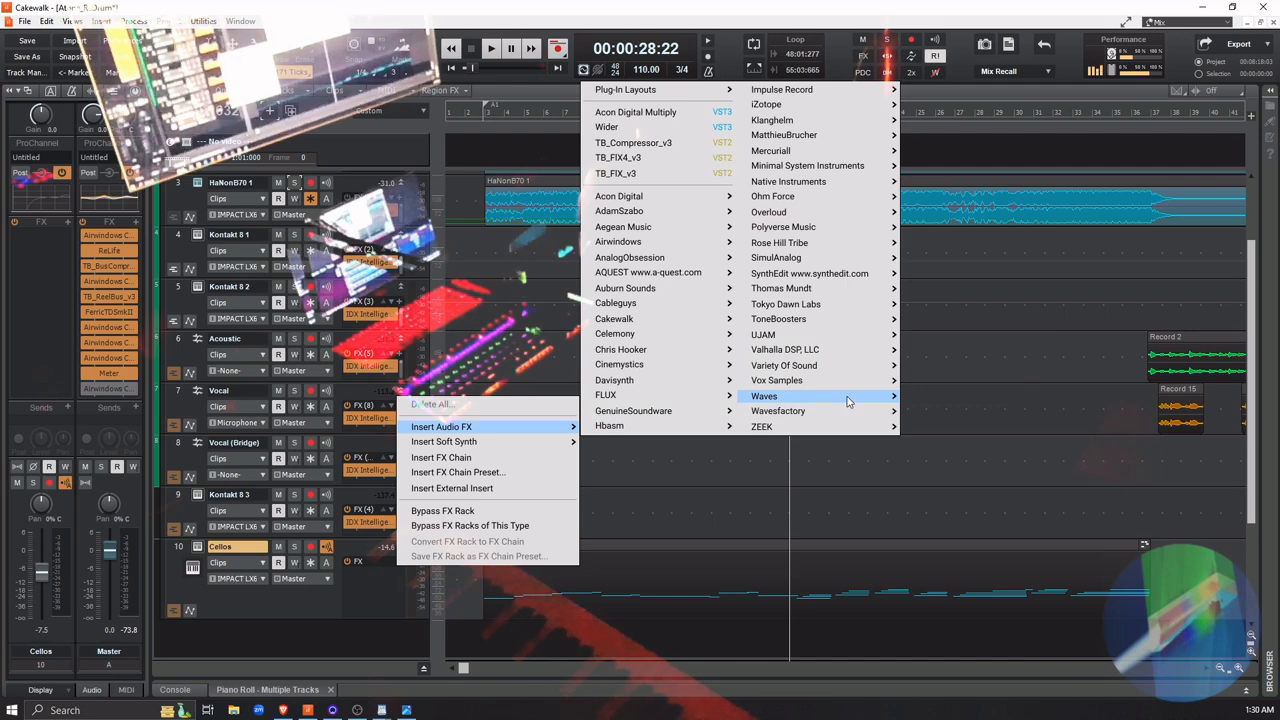
mouse_move(848, 401)
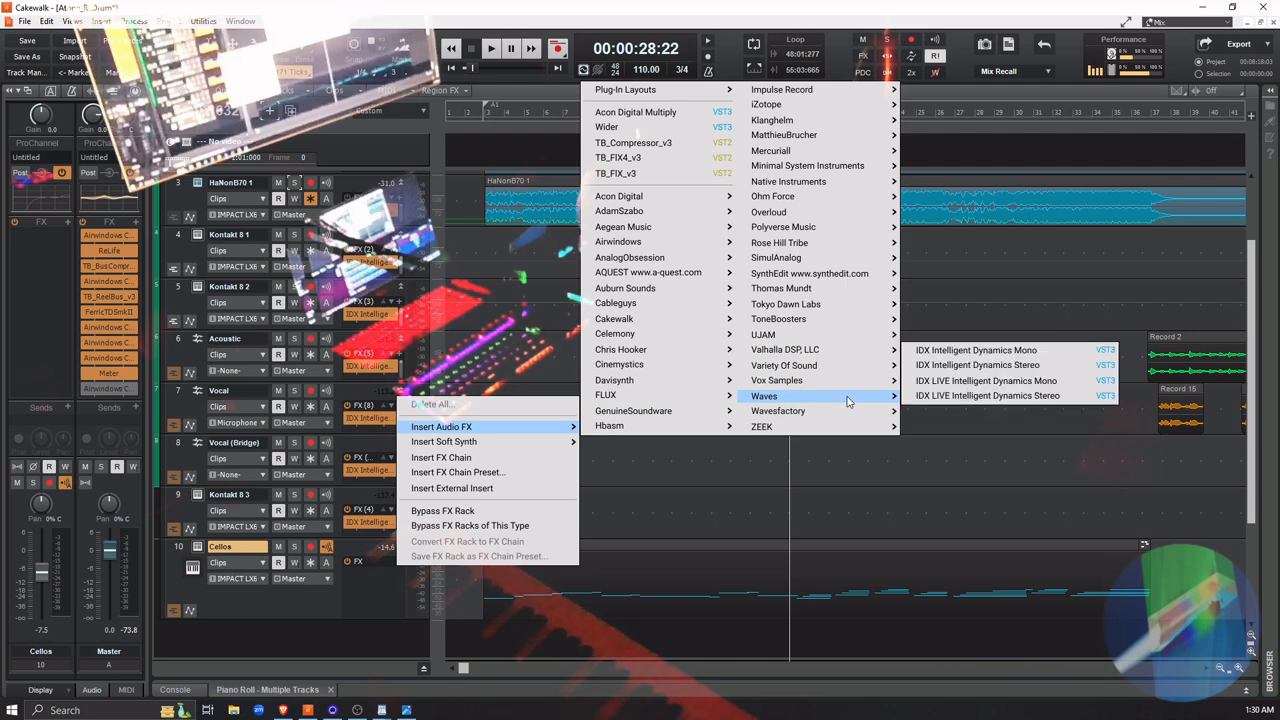
click(943, 365)
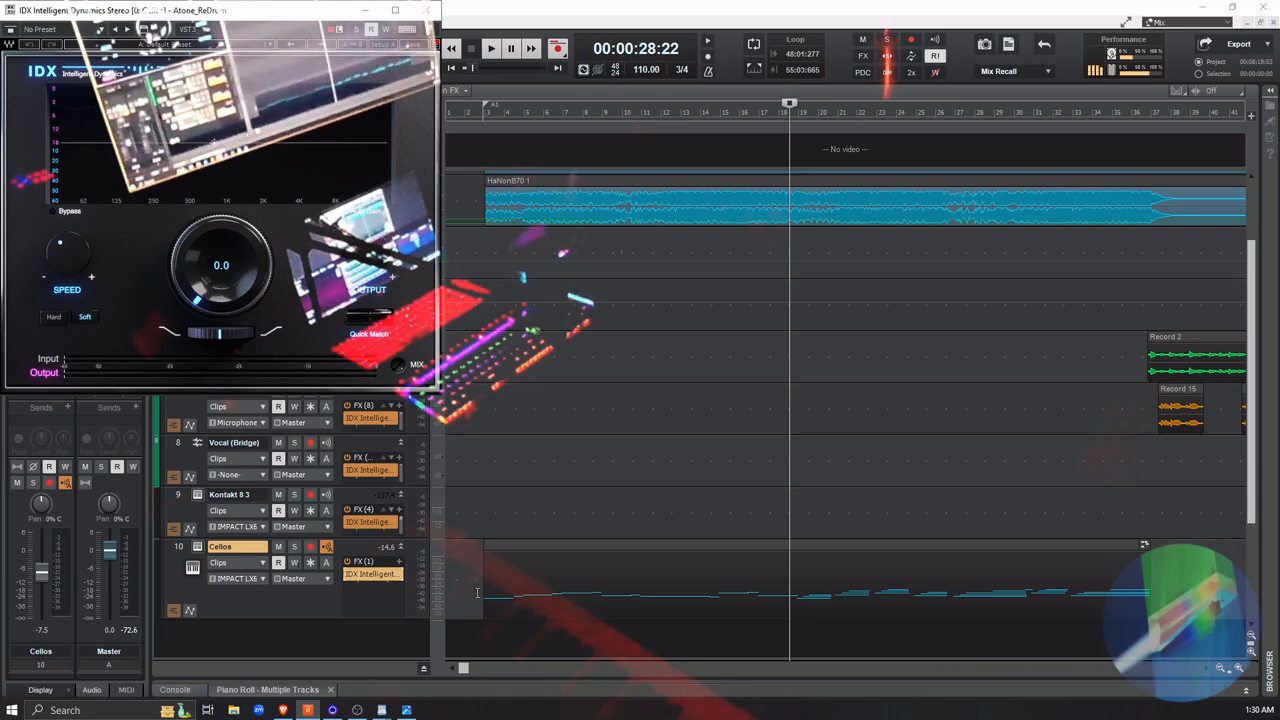
Solo the Cellos track, briefly play it from just before measure 3, and move the IDX window clear of the track controls
click(477, 592)
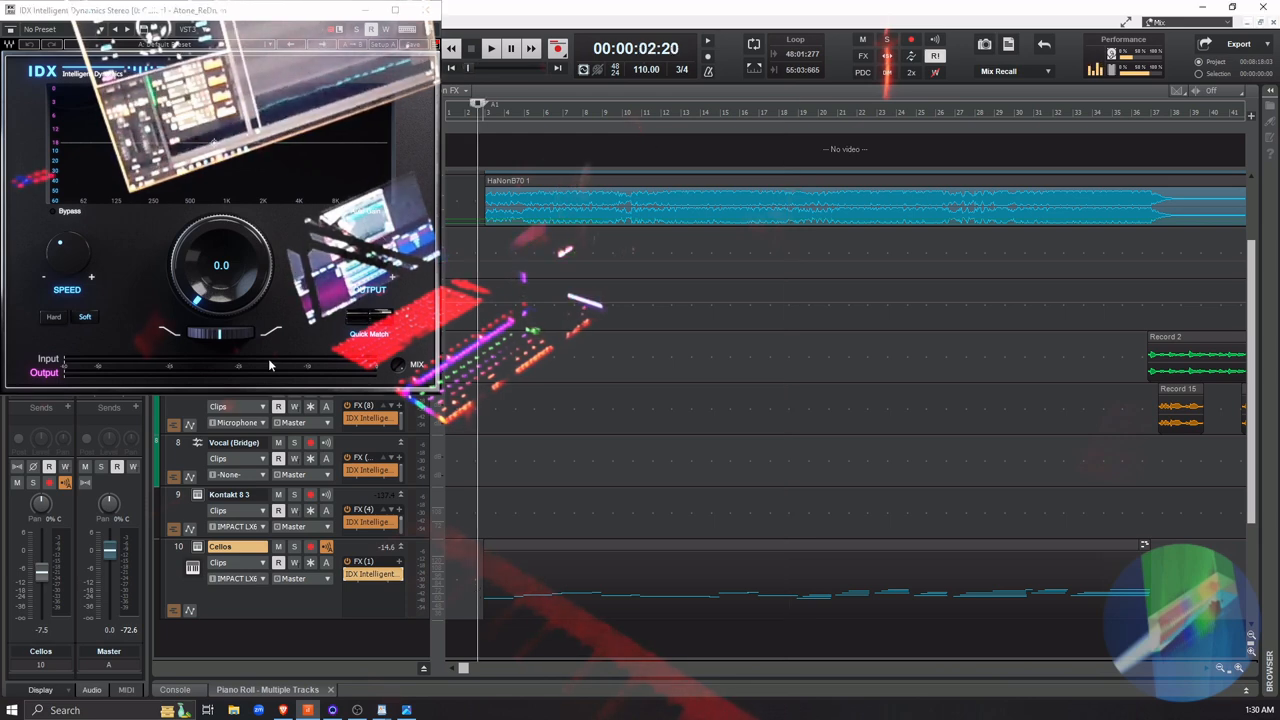
click(294, 548)
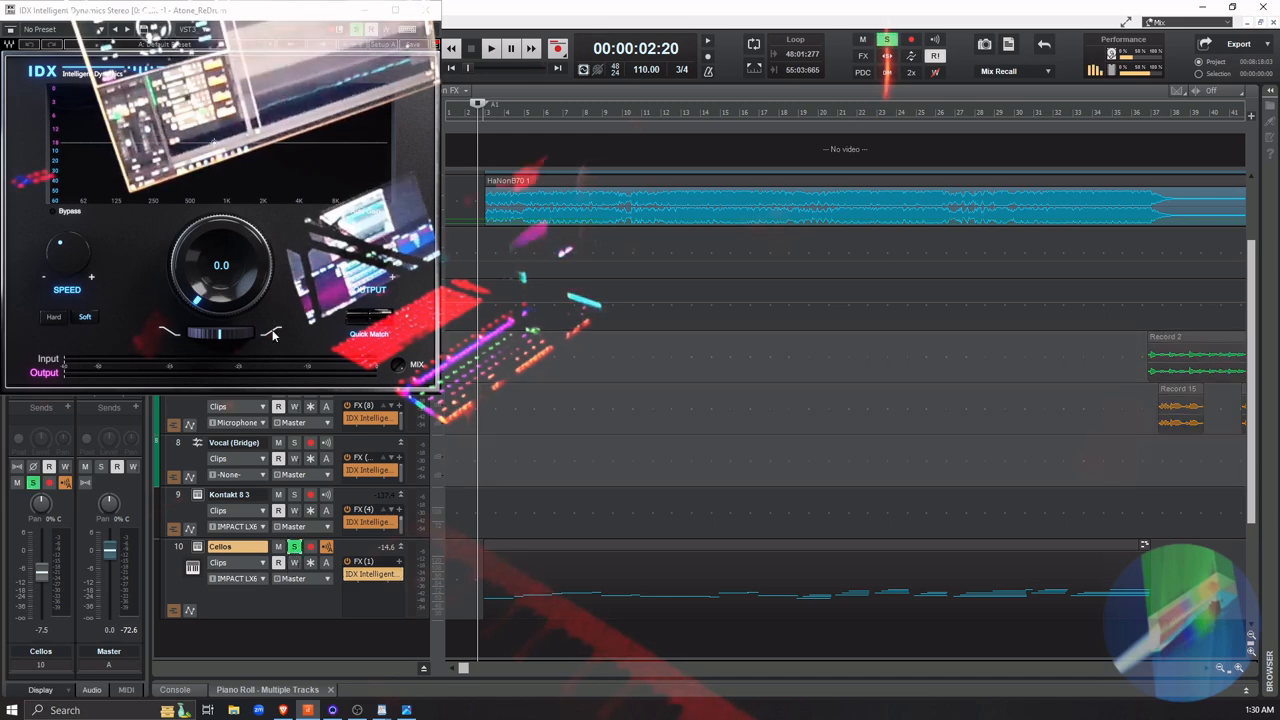
key(space)
key(space)
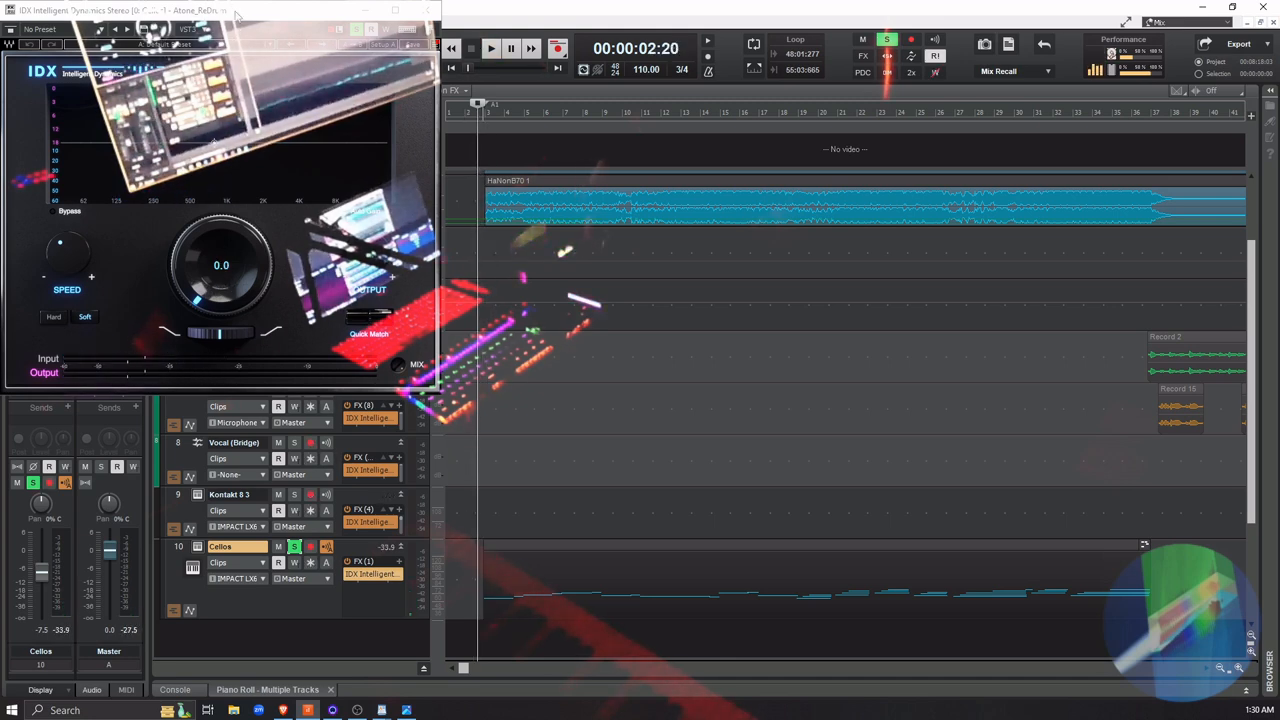
drag(236, 14, 662, 262)
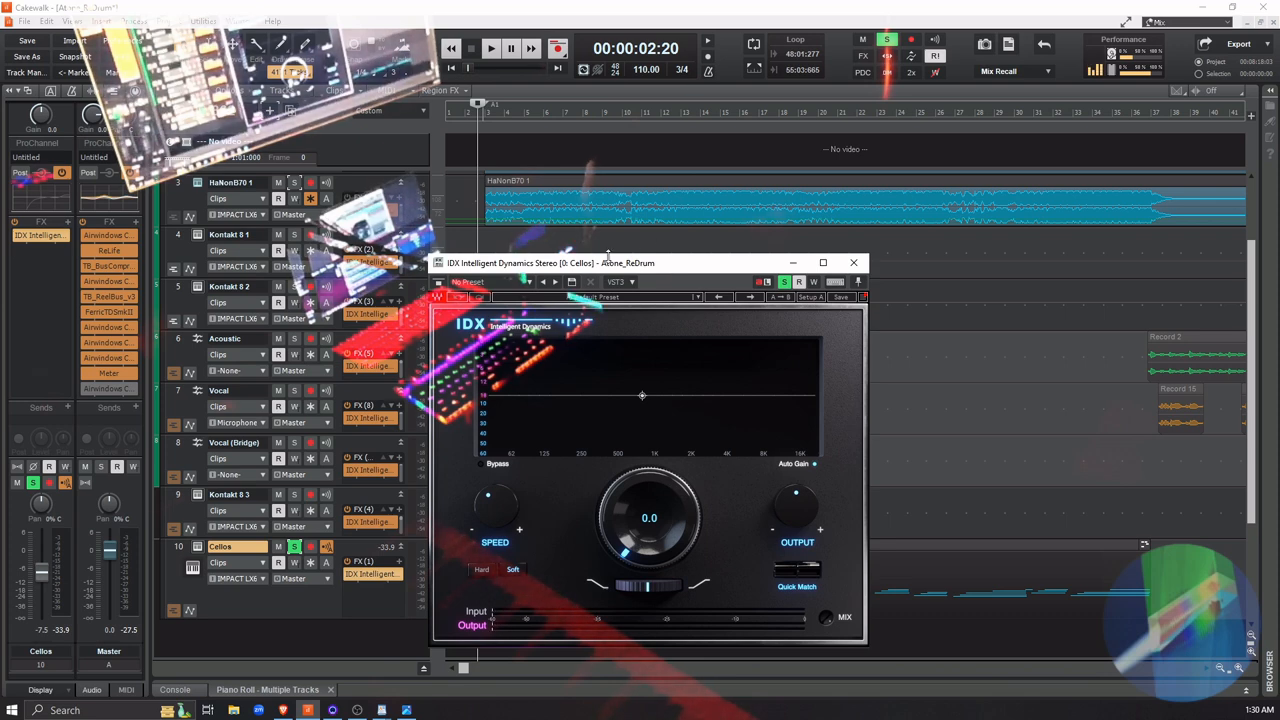
drag(607, 255, 958, 290)
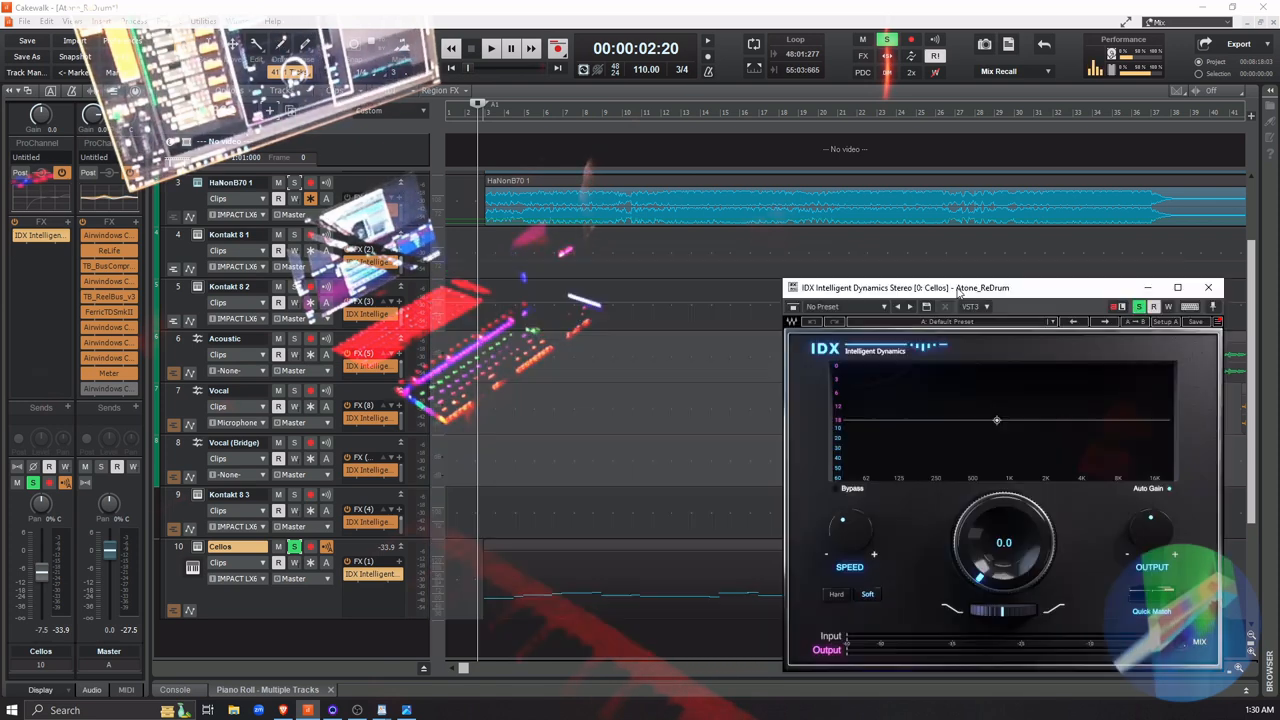
Set the main IDX dynamics amount to -20.0 during soloed Cellos playback, then replay the part from just before measure 3
key(space)
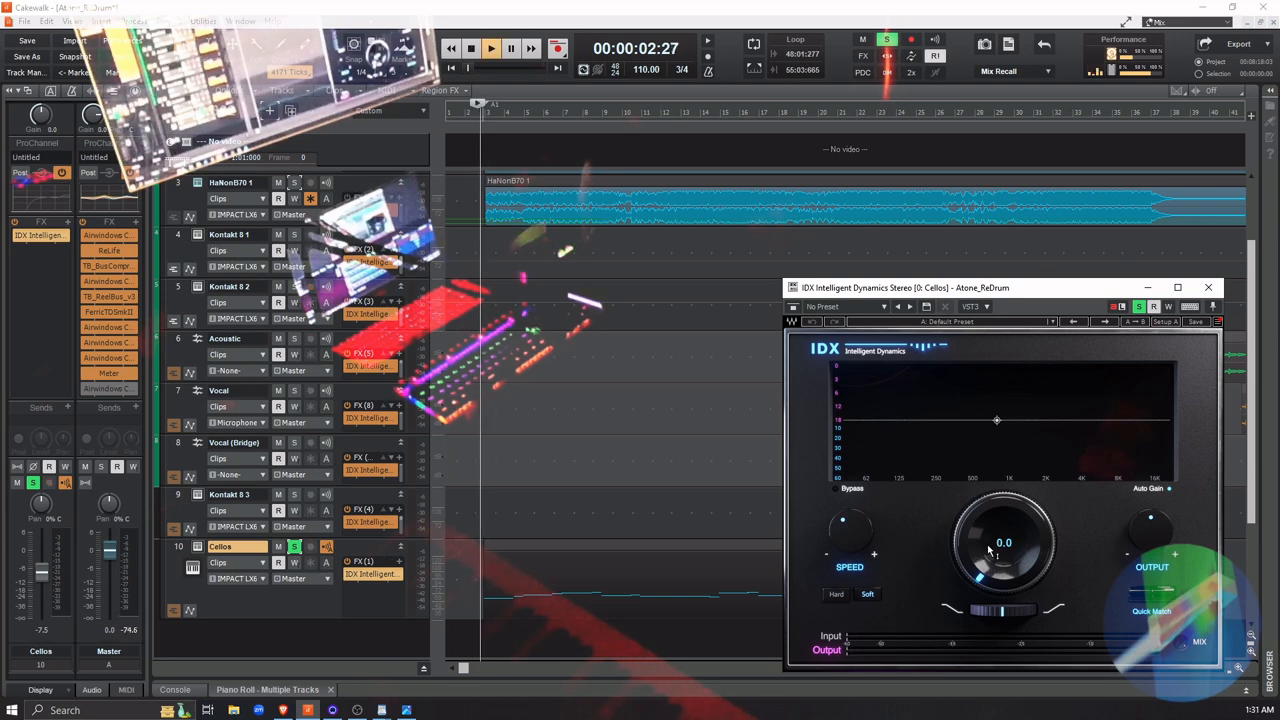
drag(988, 577, 988, 497)
key(space)
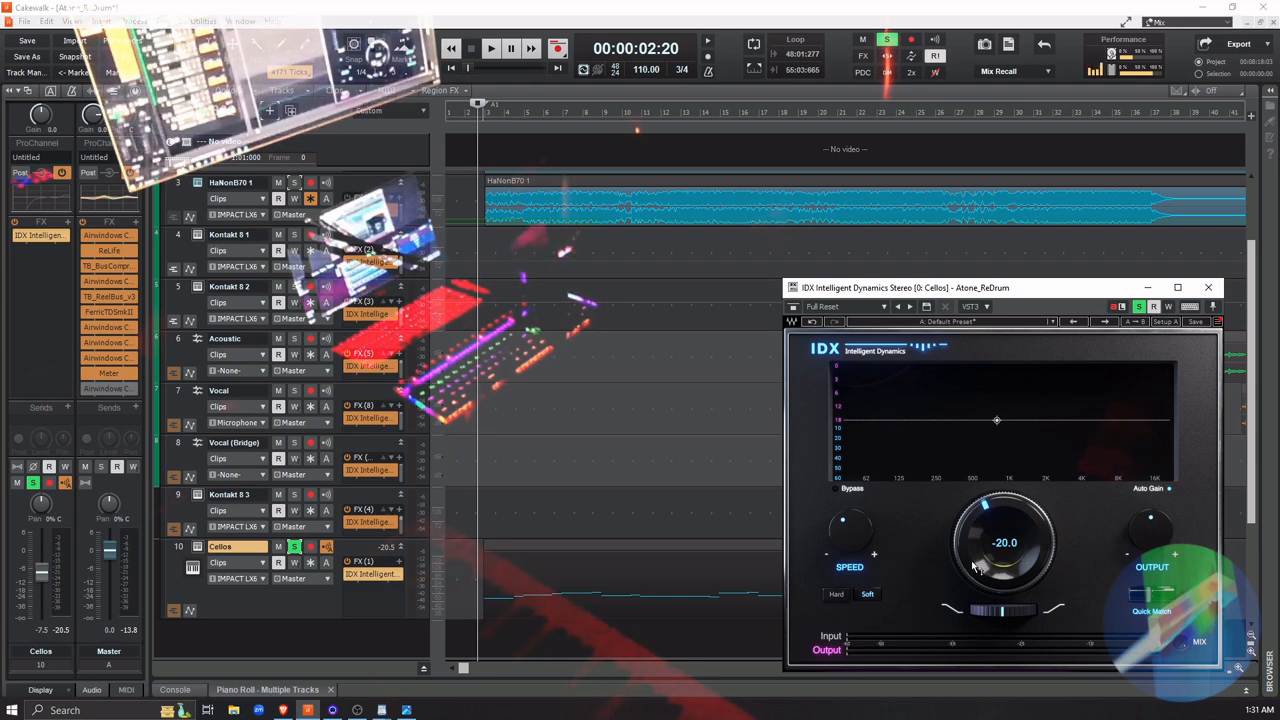
key(space)
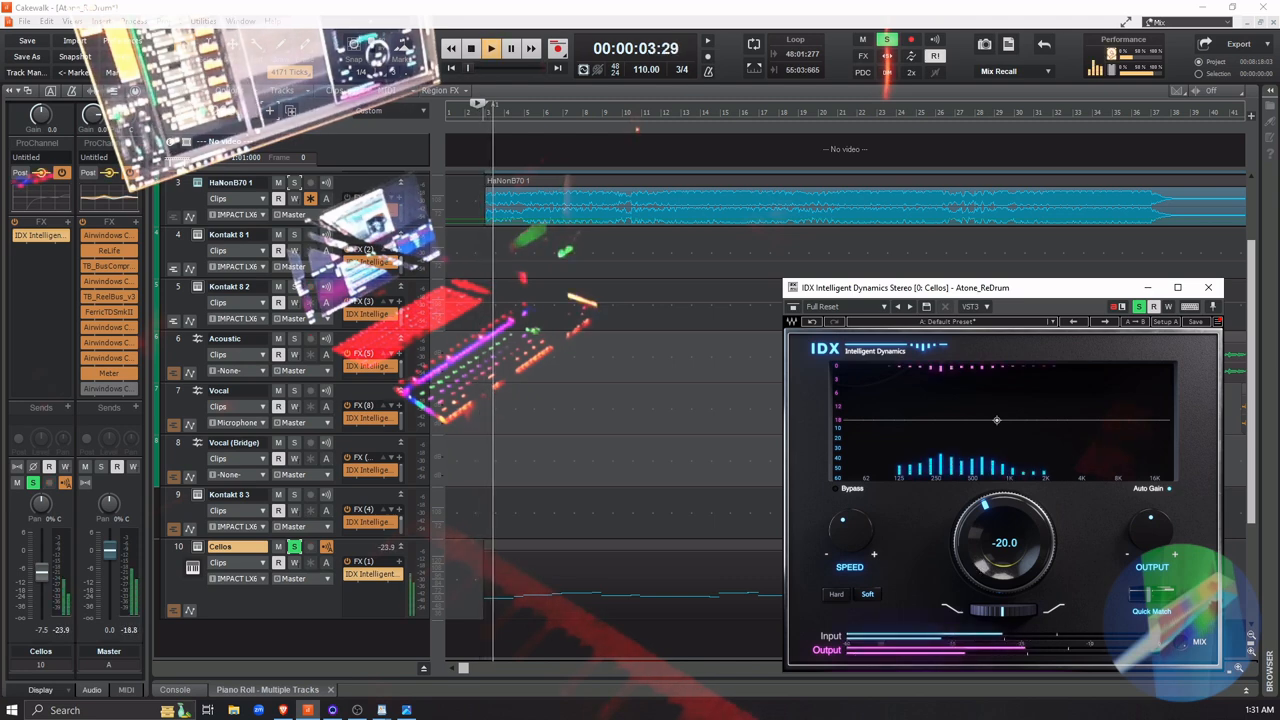
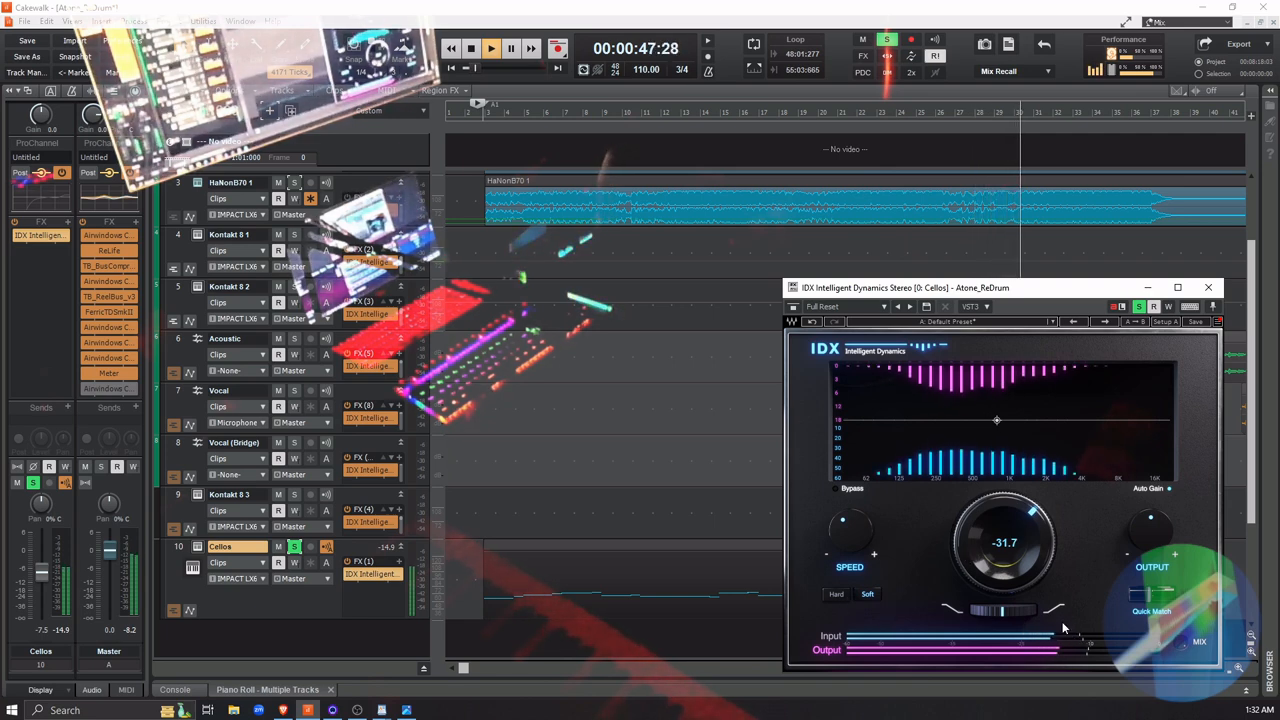
Tilt the IDX dynamics curve slightly down toward the high frequencies and restart the soloed Cellos playback
mouse_move(1001, 611)
mouse_down()
mouse_move(1017, 611)
mouse_move(992, 611)
mouse_up()
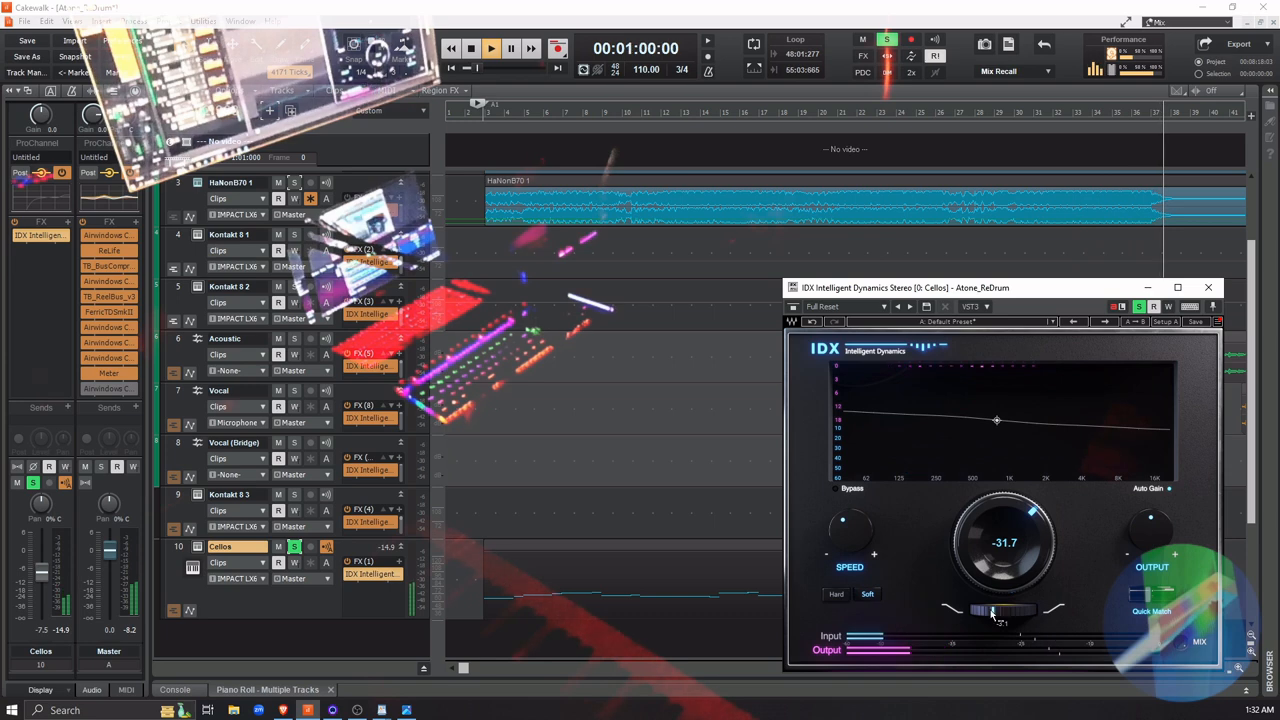
key(space)
key(space)
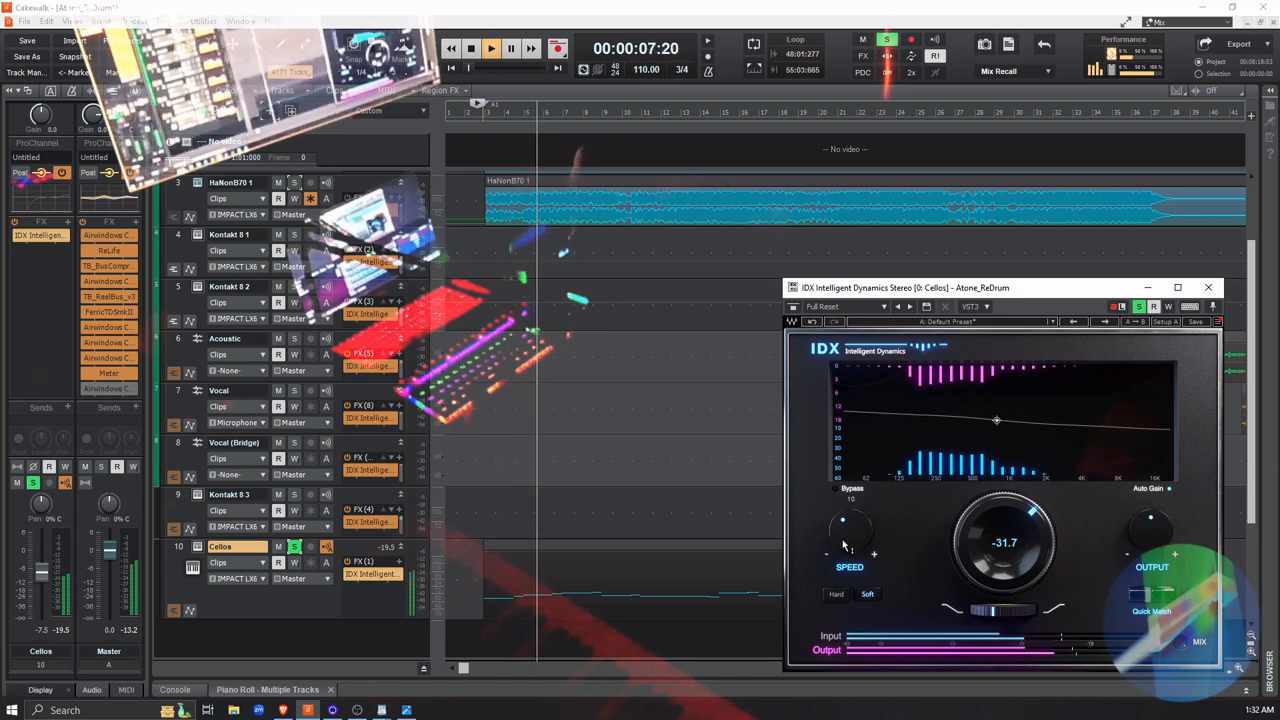
Try the IDX Speed at 105, lower it to 0, and replay the soloed Cellos from about measure 11
drag(850, 530, 850, 500)
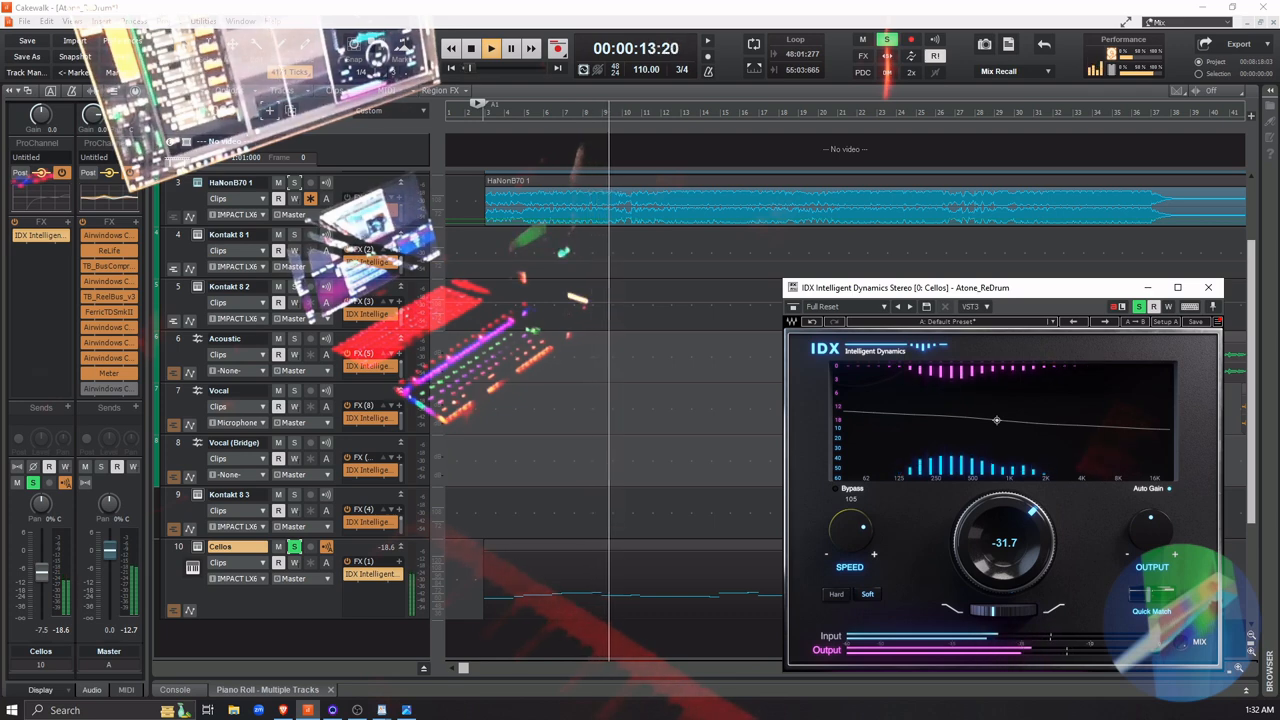
drag(850, 530, 850, 561)
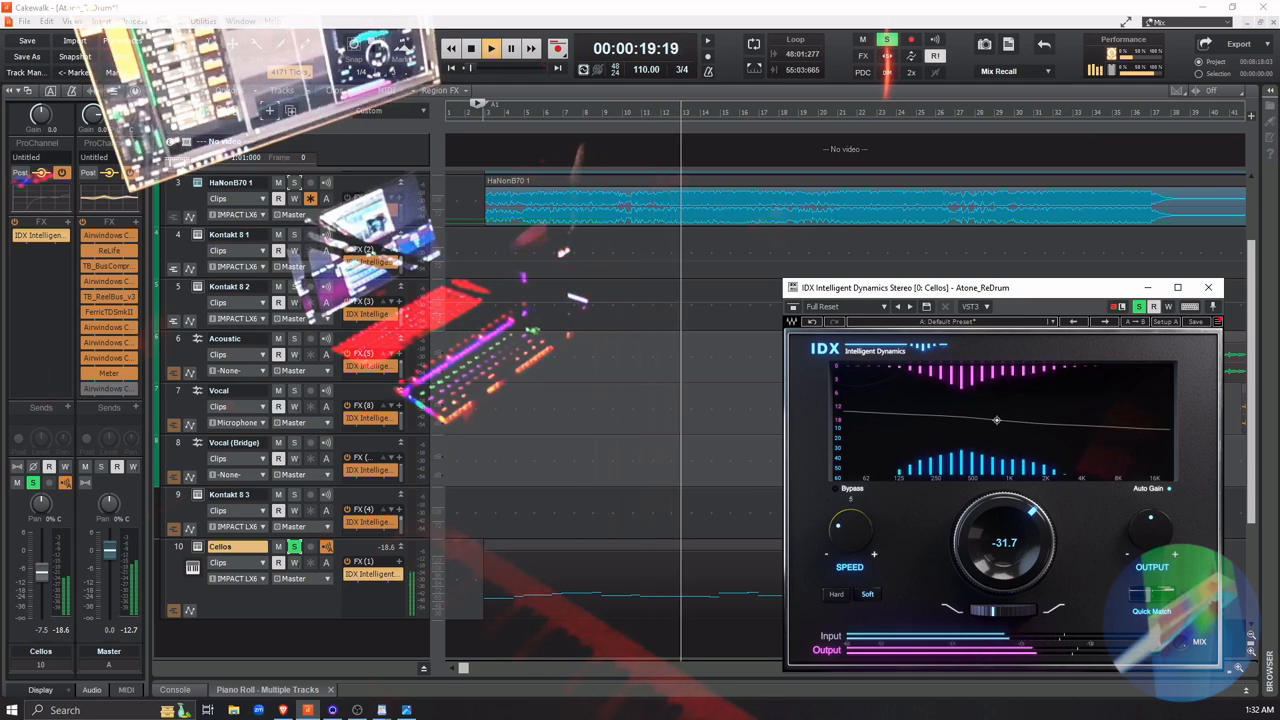
click(642, 637)
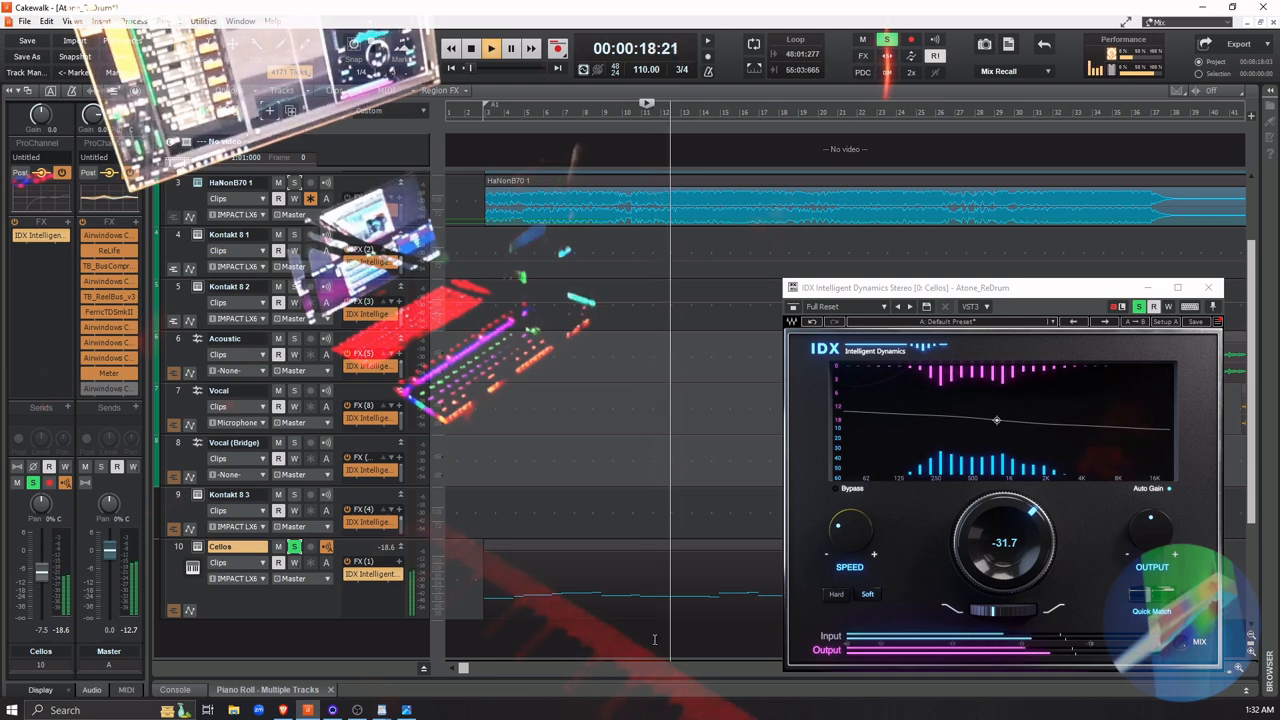
click(646, 639)
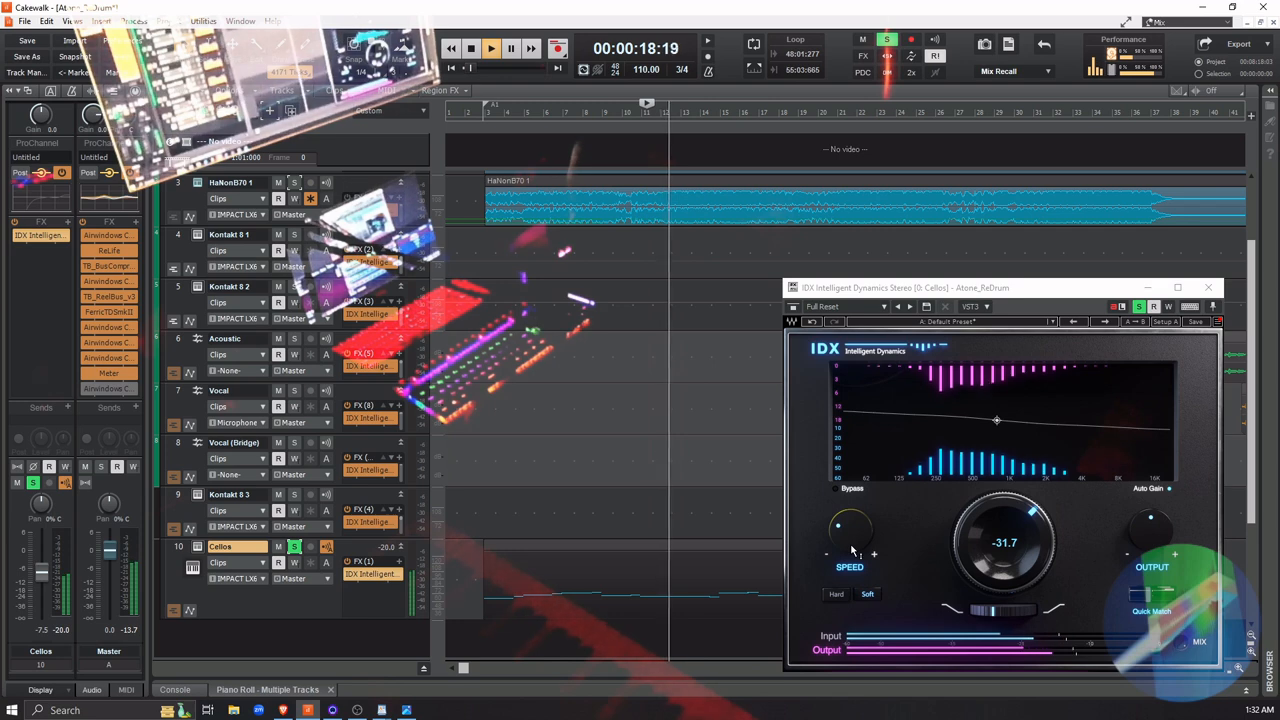
key(space)
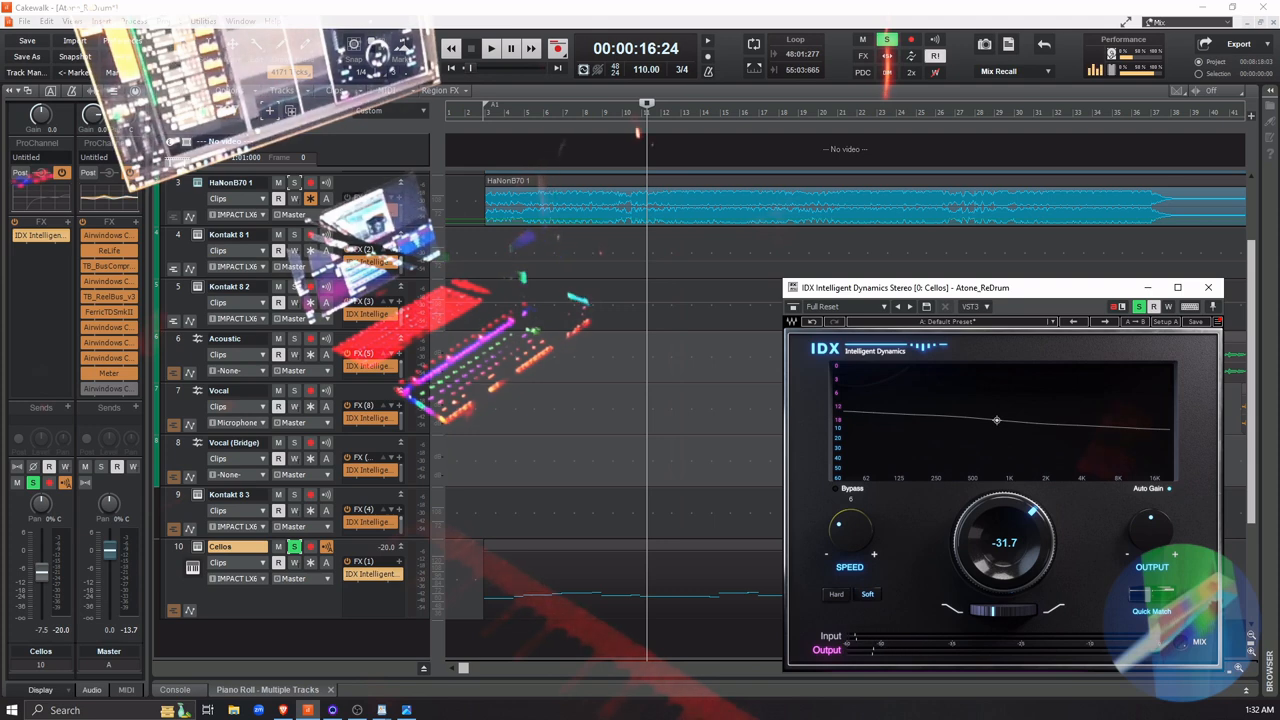
key(space)
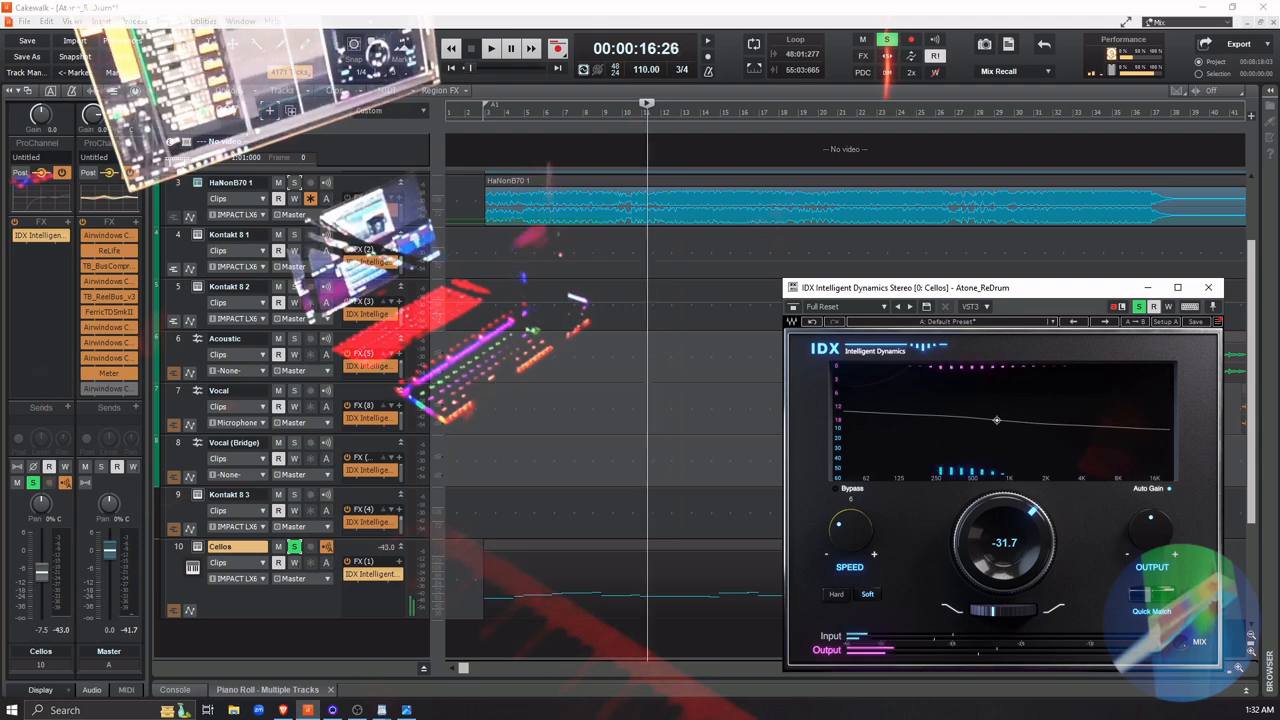
Compare IDX Speed settings of 1 and 400 over repeated soloed playback from about measure 11, returning to 1
drag(850, 530, 850, 485)
drag(850, 530, 850, 575)
key(space)
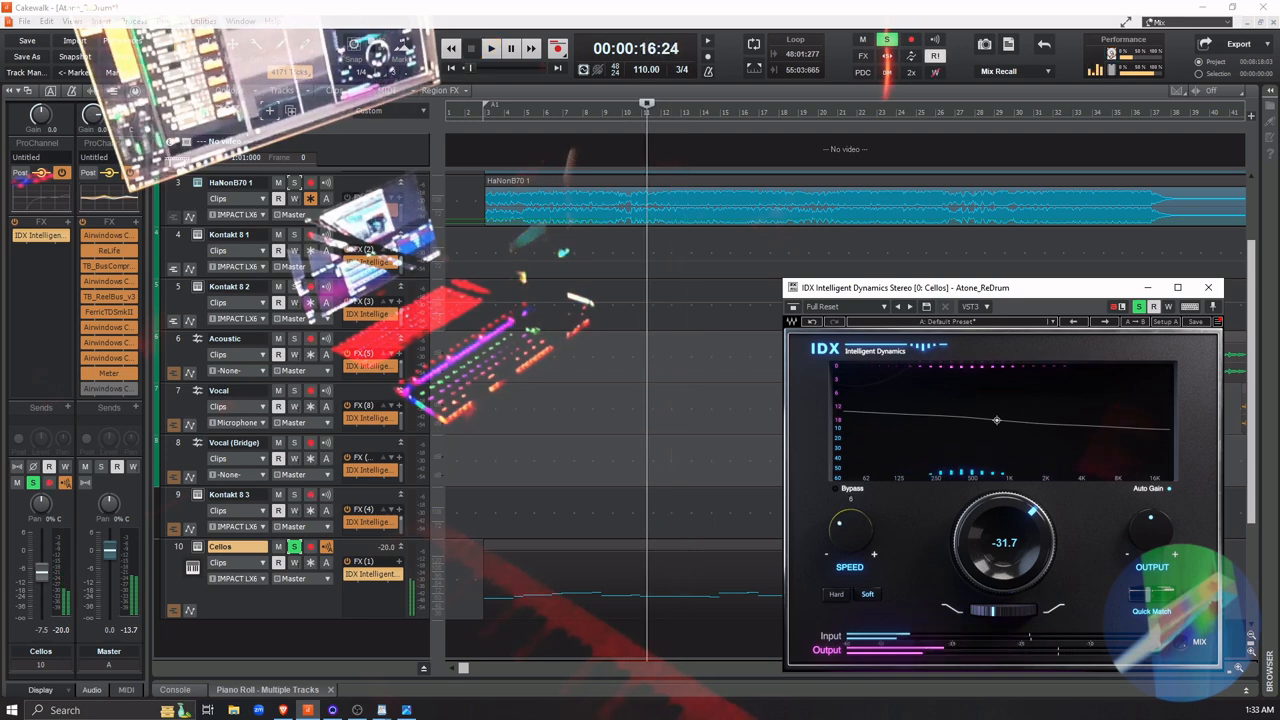
key(space)
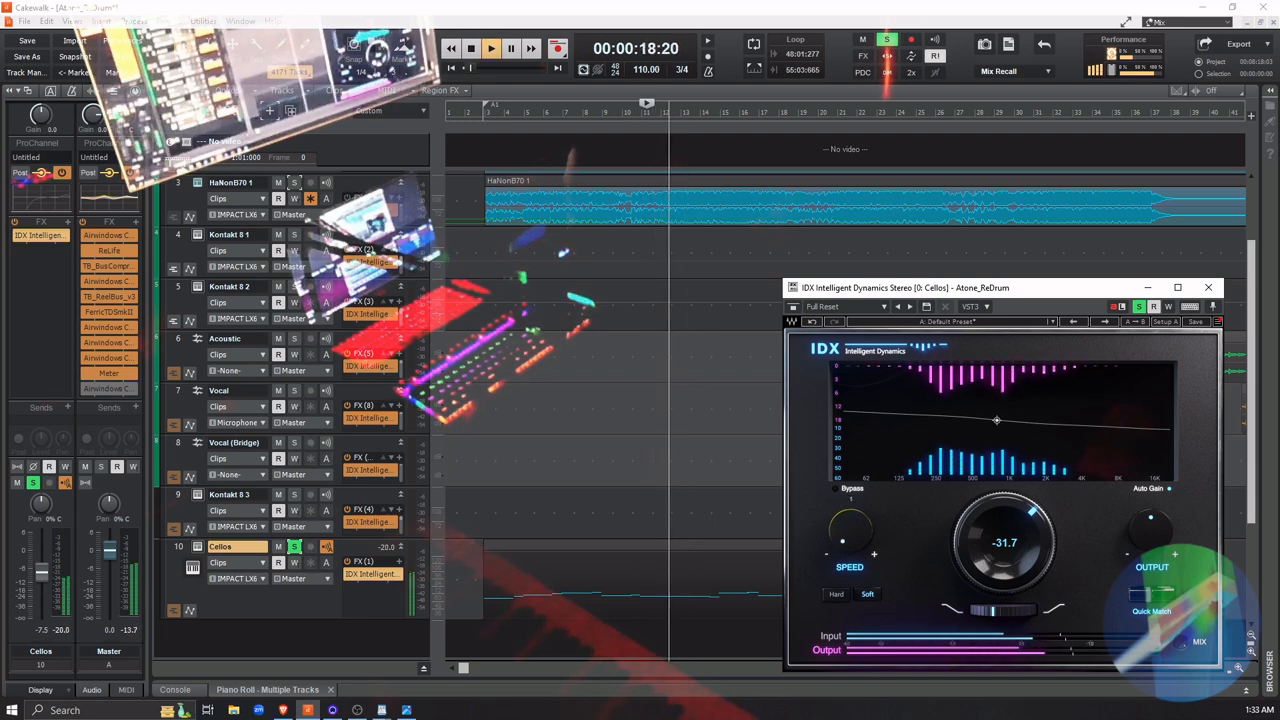
key(space)
drag(850, 530, 850, 430)
key(space)
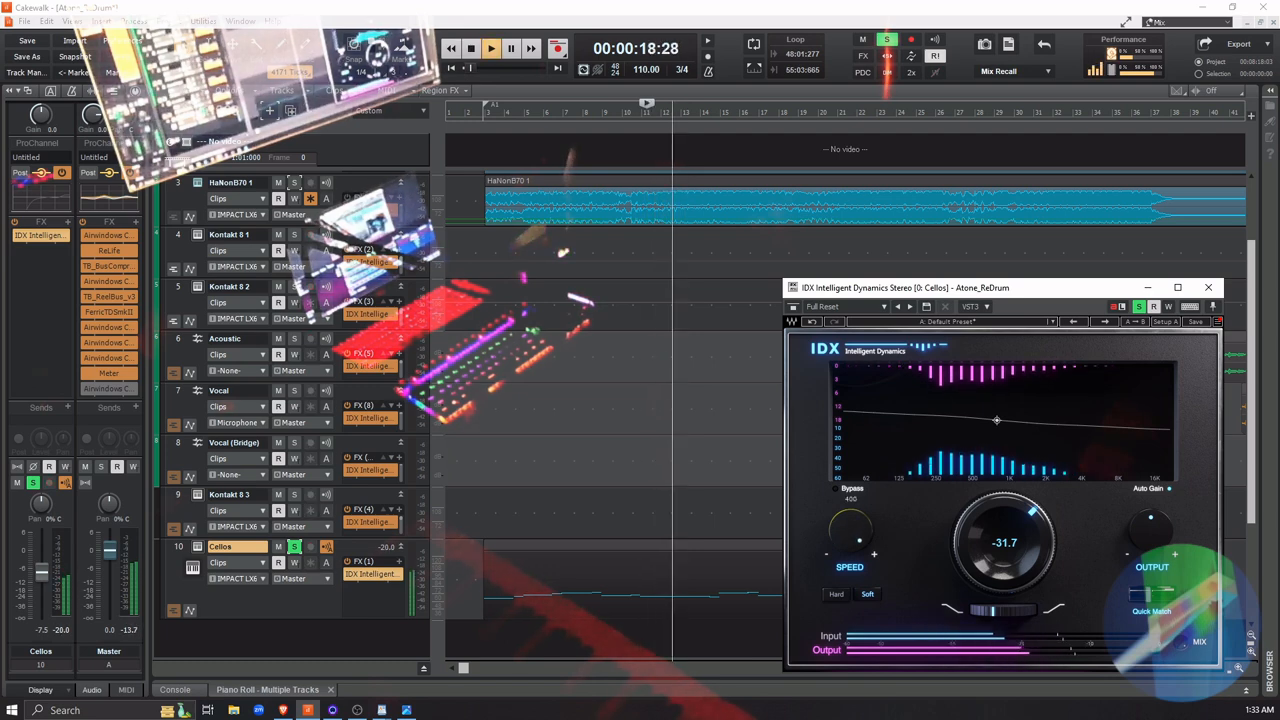
drag(851, 530, 851, 580)
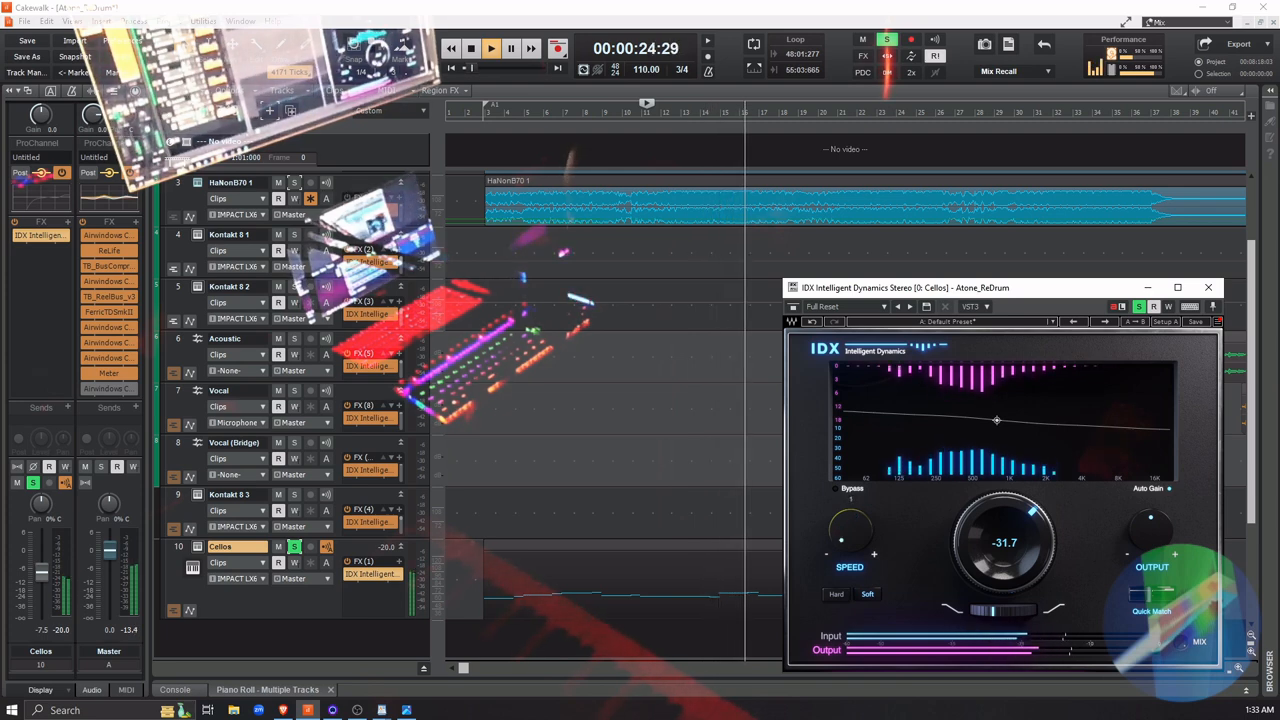
key(space)
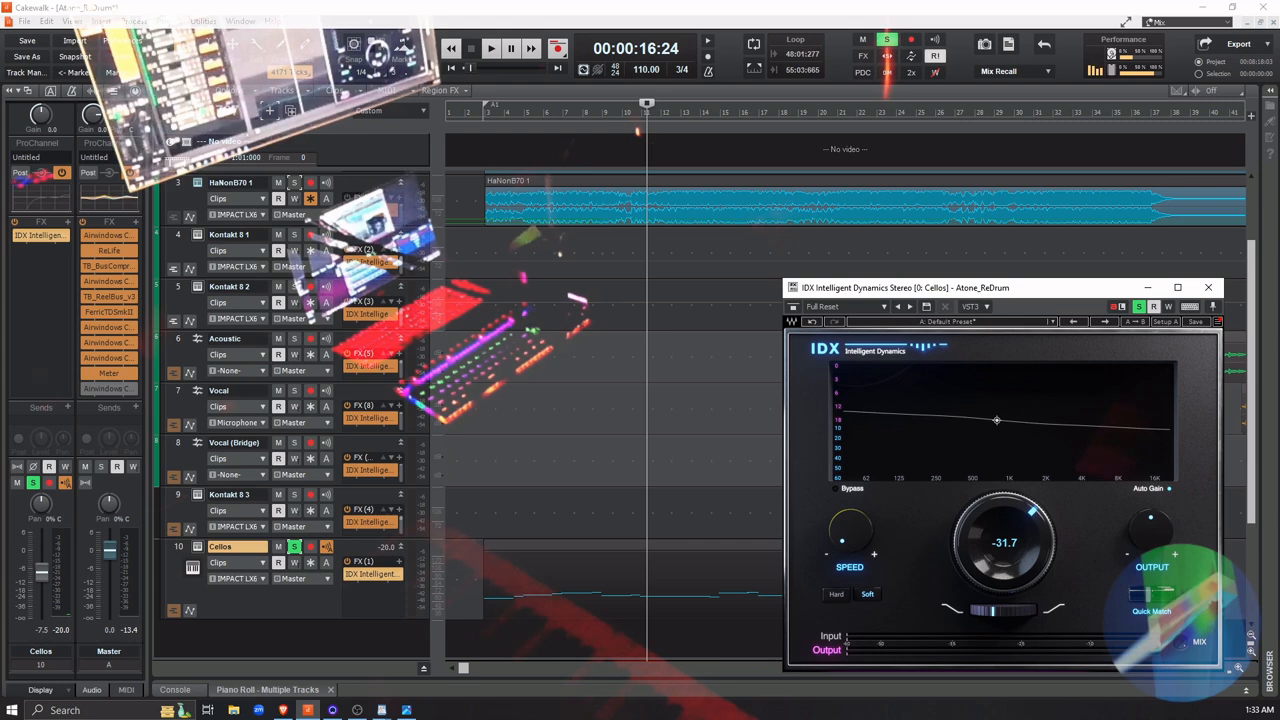
Set the main IDX dynamics amount to -31.5 and raise its Speed slightly while playing the soloed Cellos
key(alt+Tab)
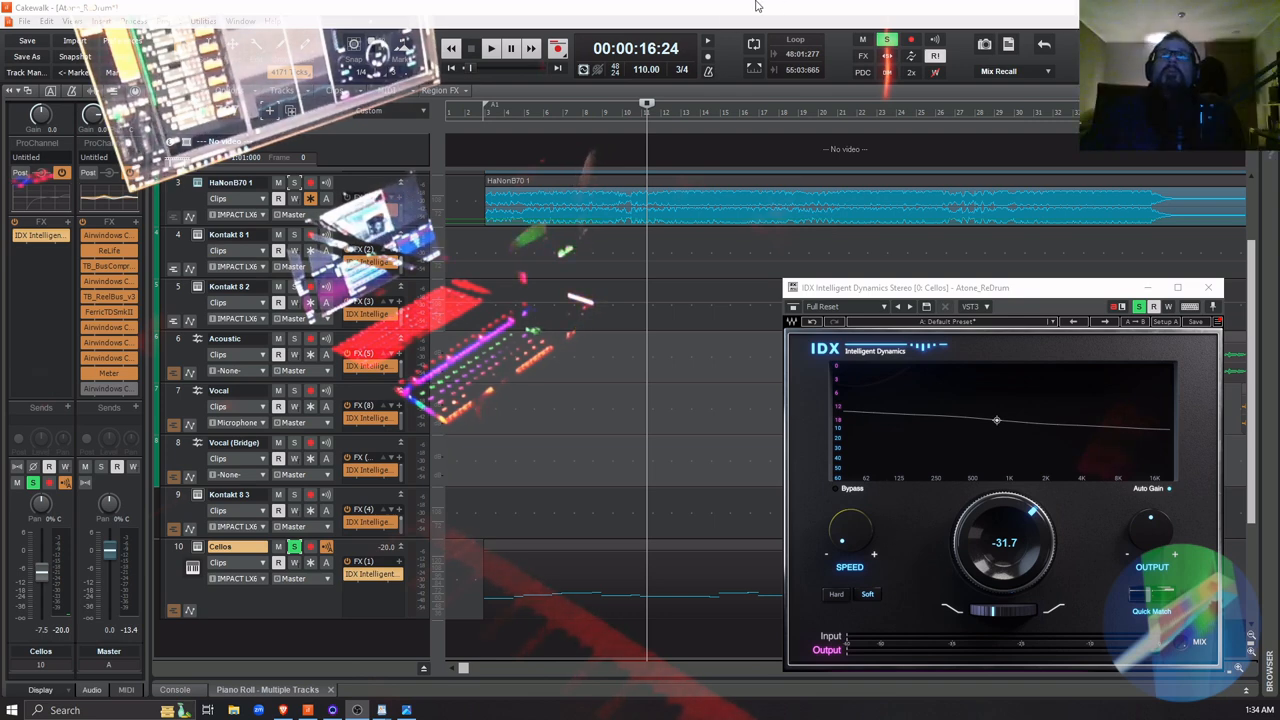
key(space)
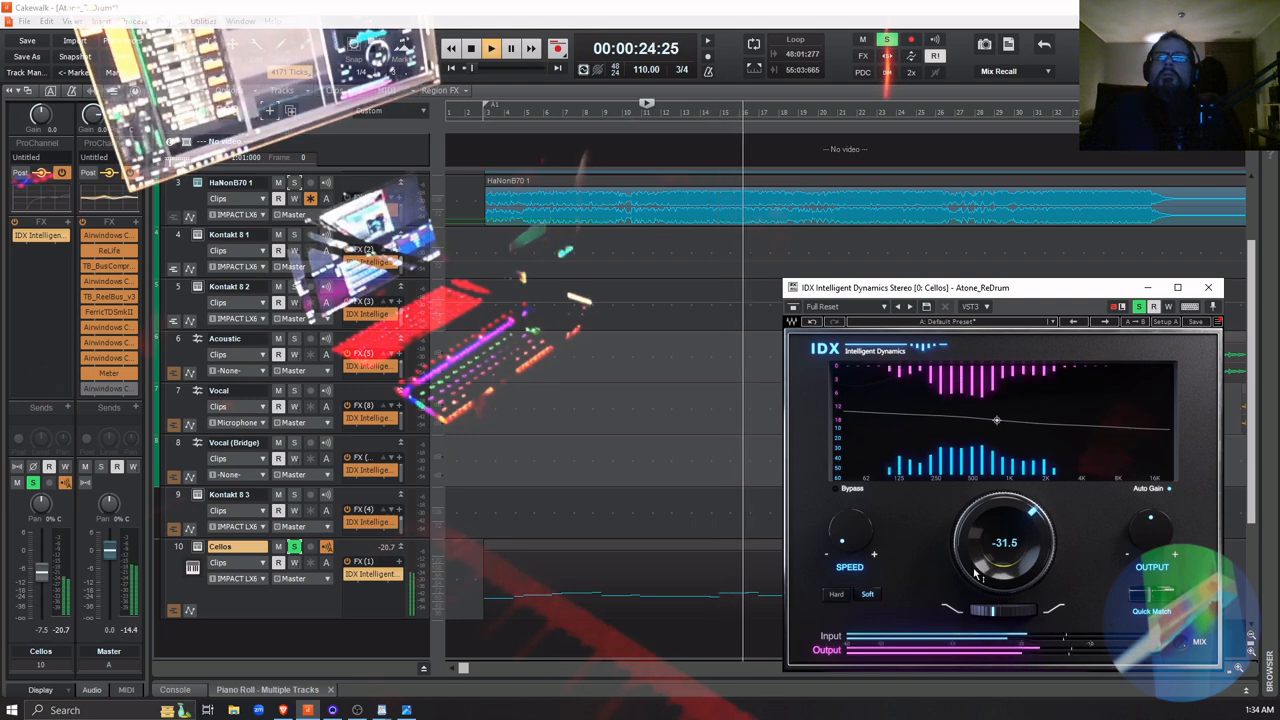
drag(849, 531, 849, 420)
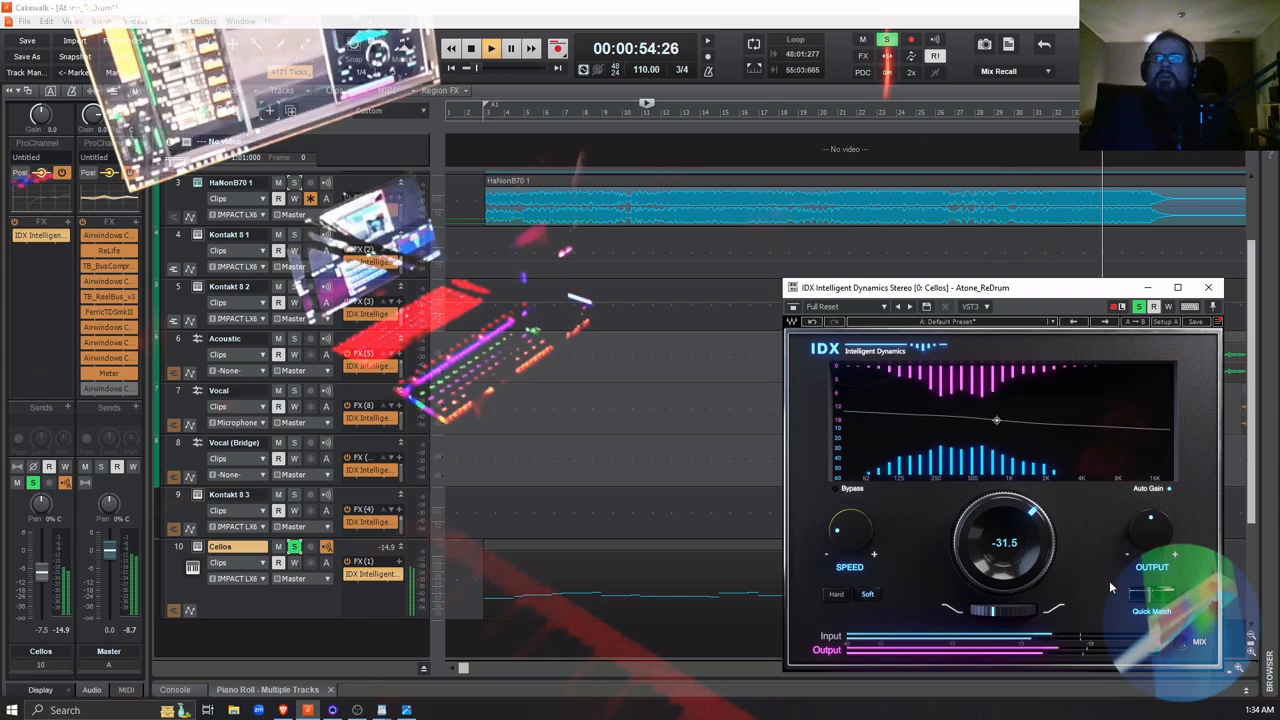
key(space)
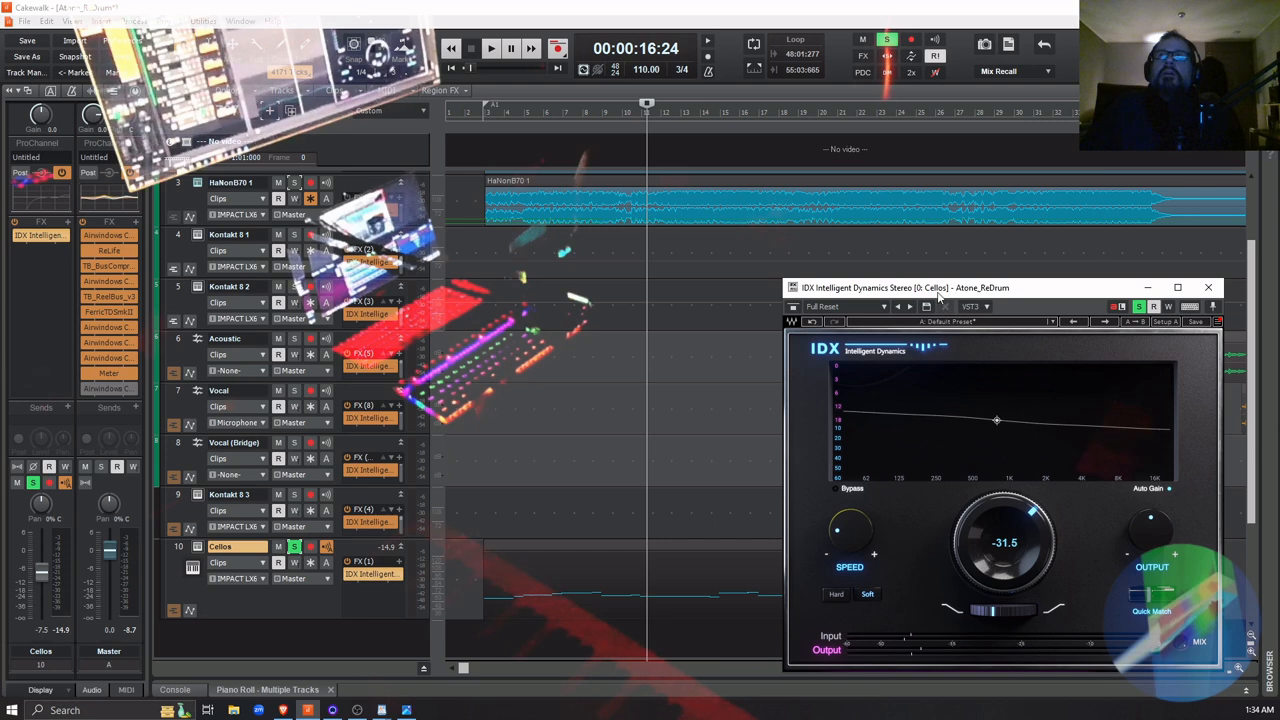
Move the IDX window aside and play the soloed Cellos from just before measure 19, bypassing and re-enabling IDX to compare
drag(938, 294, 650, 126)
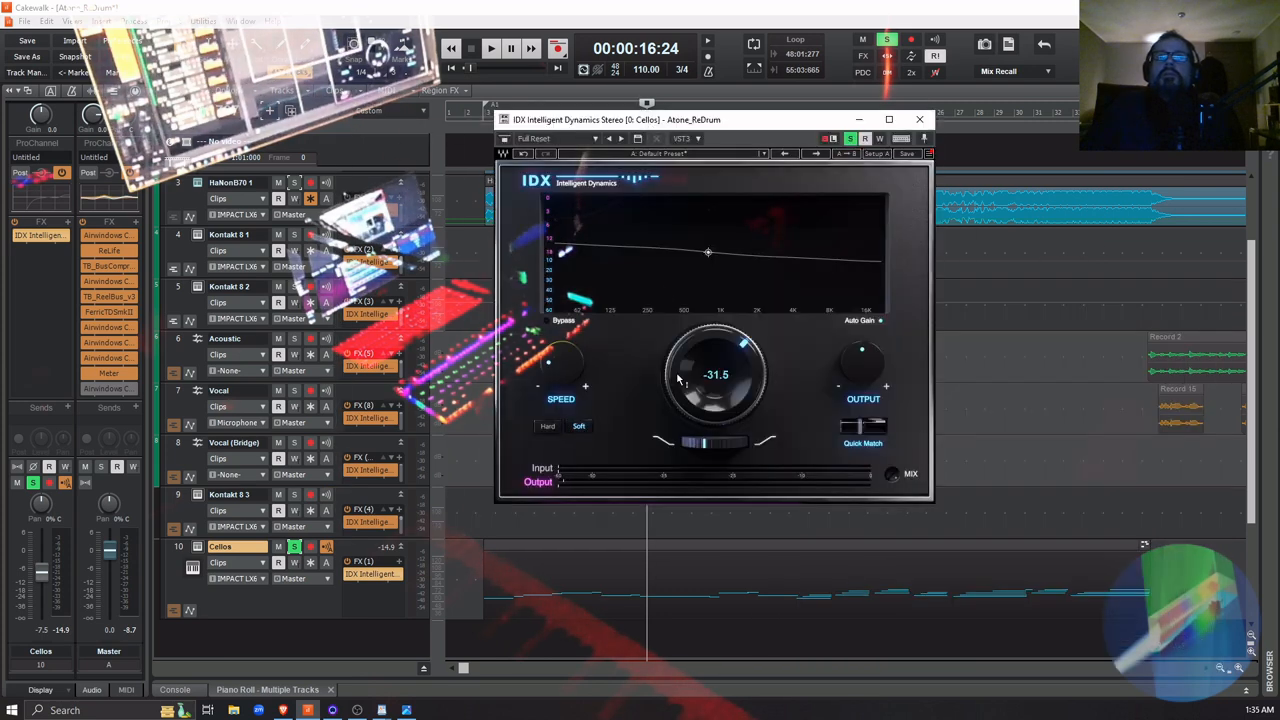
click(788, 633)
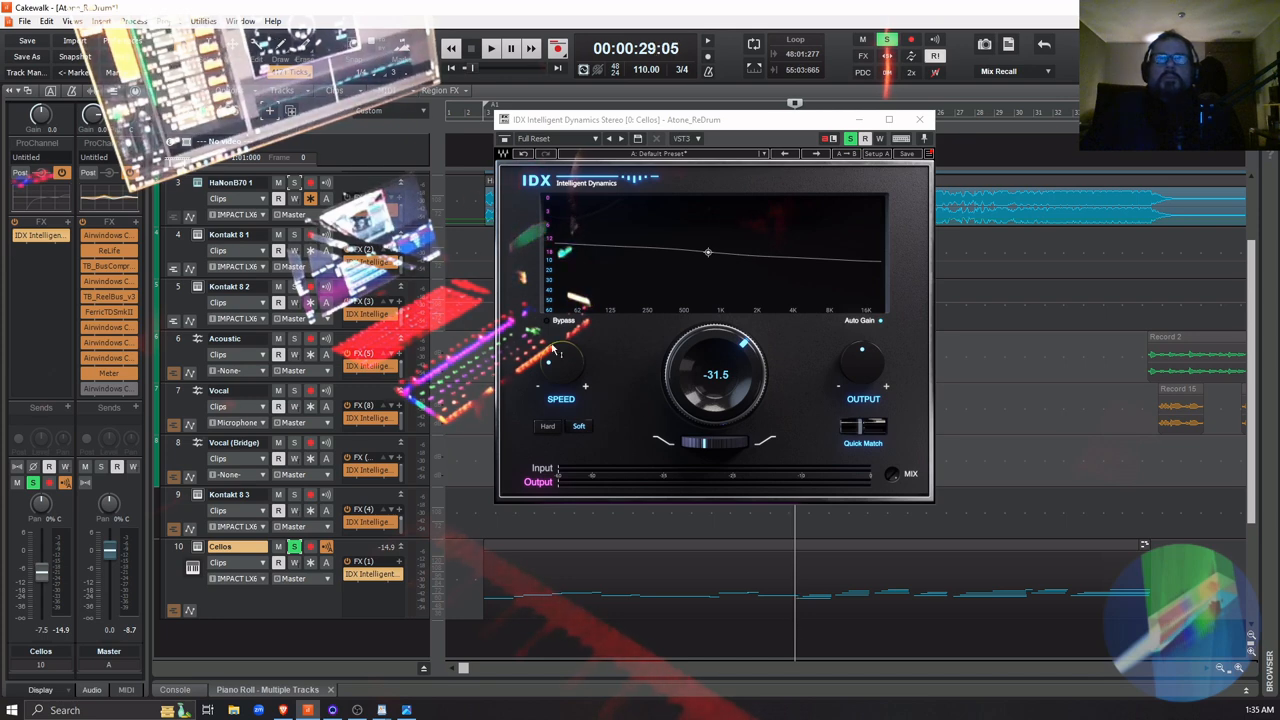
key(space)
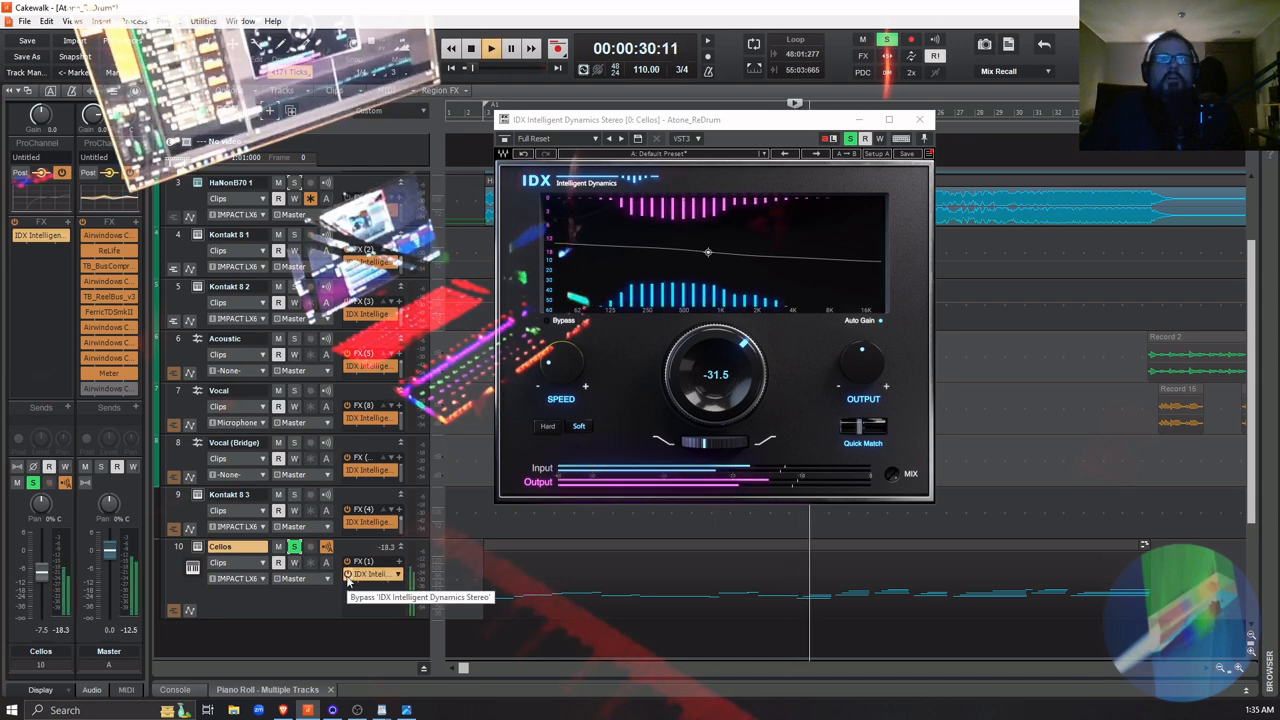
click(347, 576)
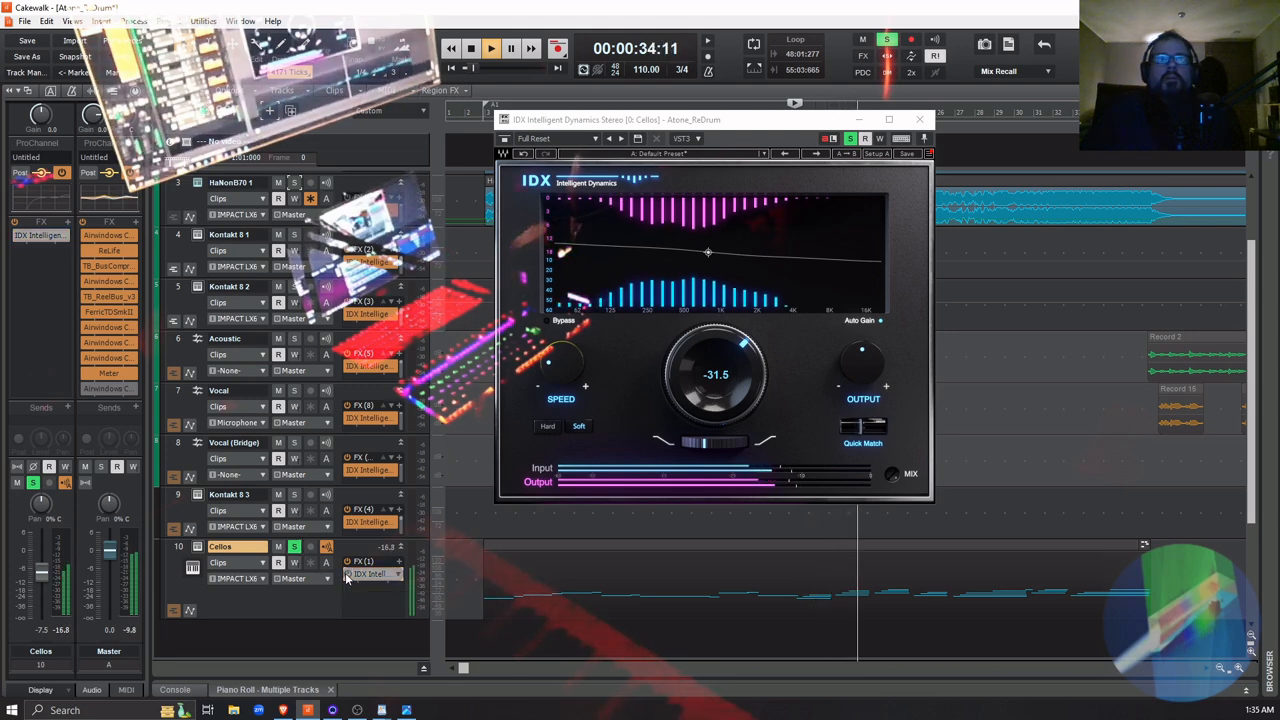
click(347, 576)
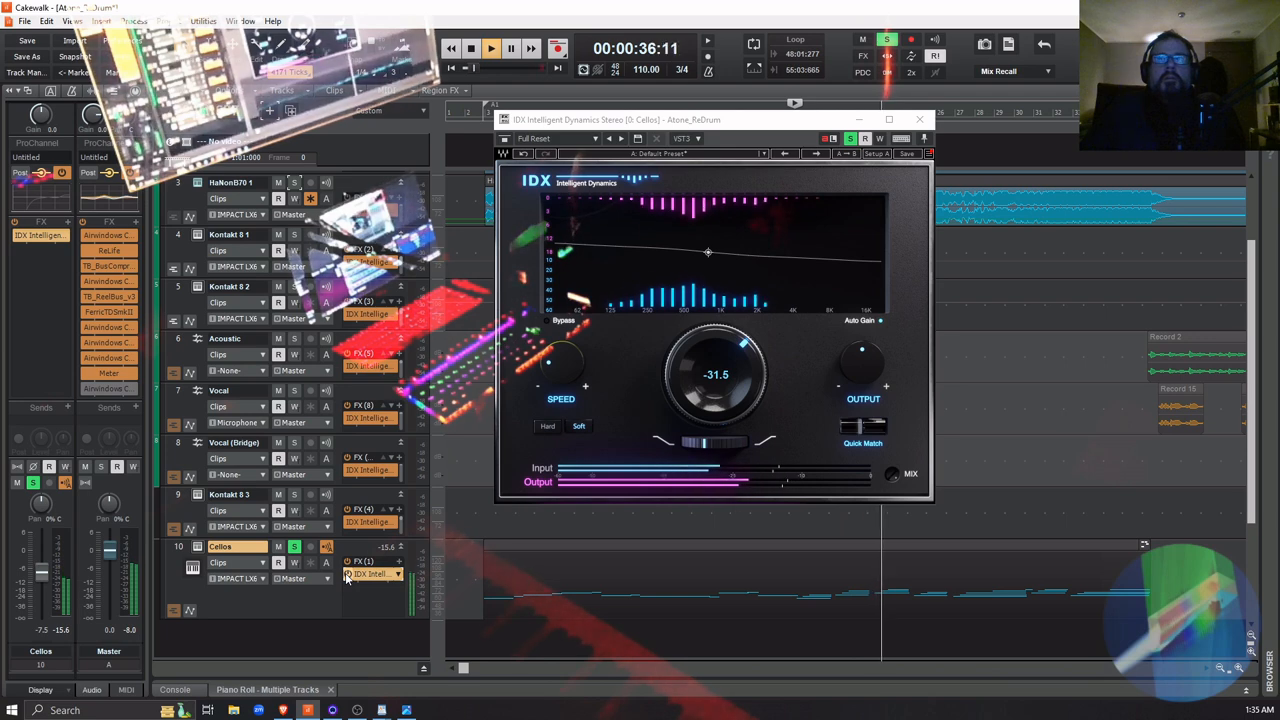
click(347, 576)
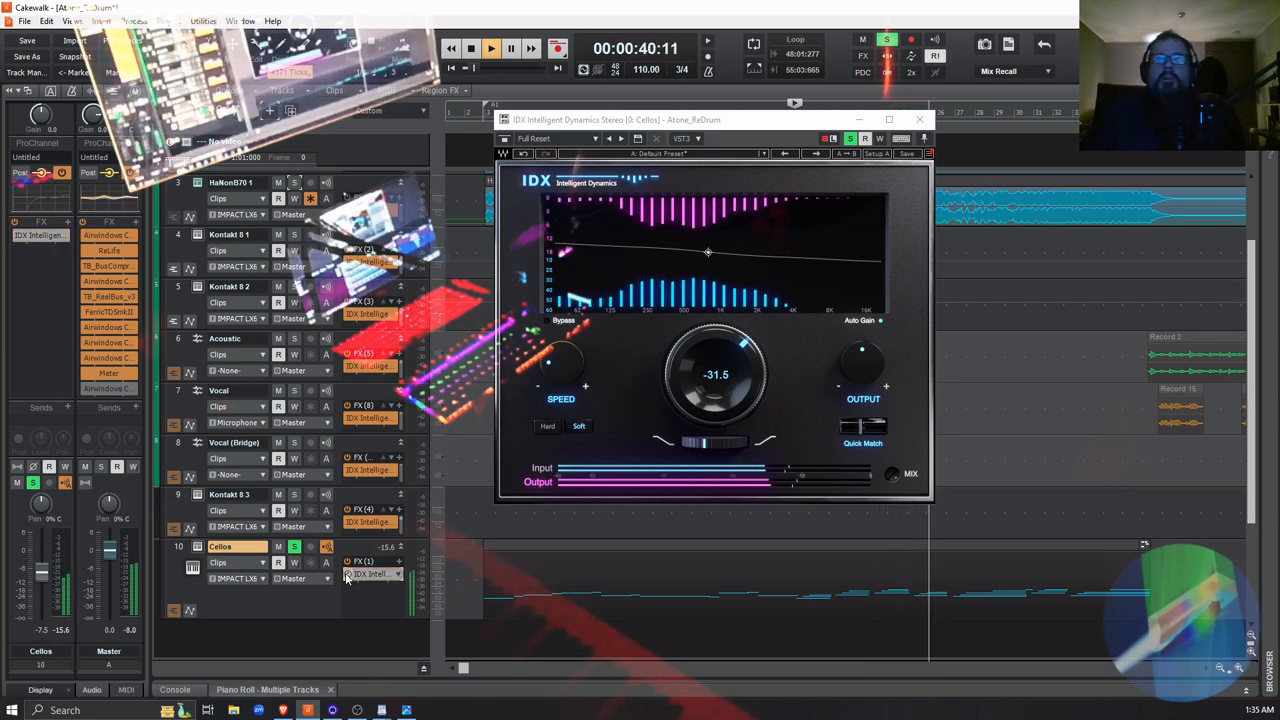
click(347, 576)
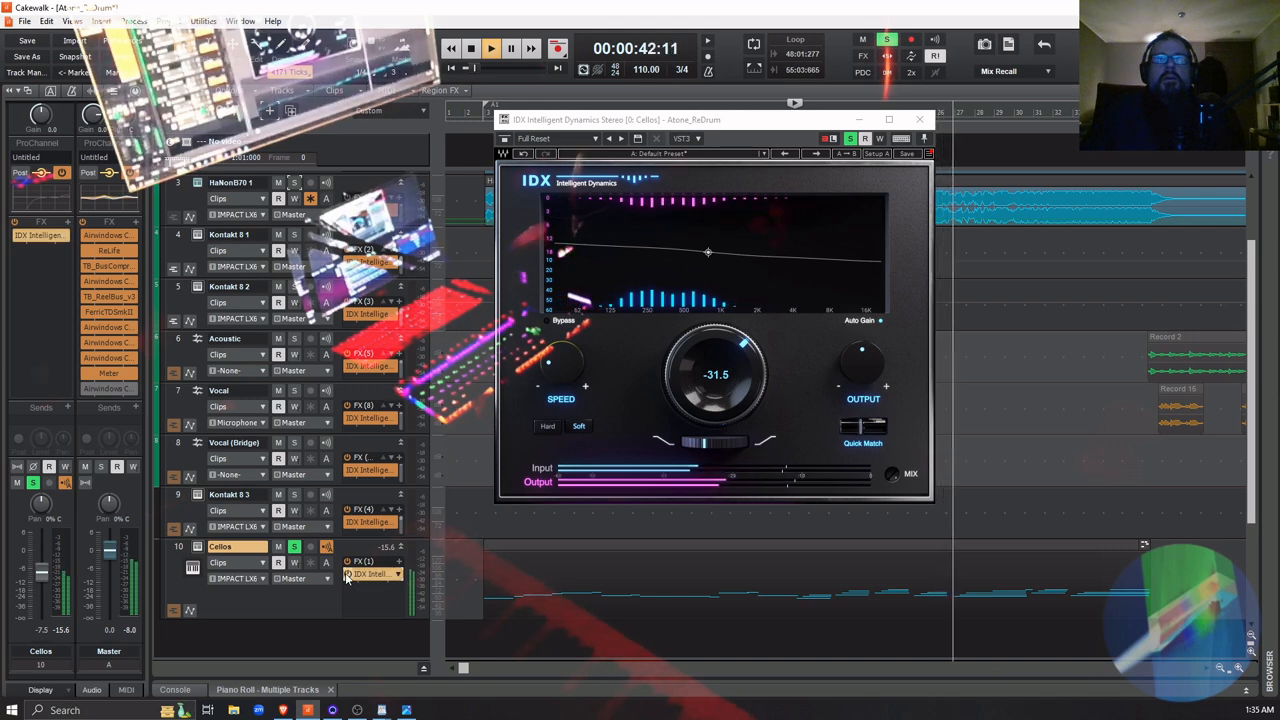
key(space)
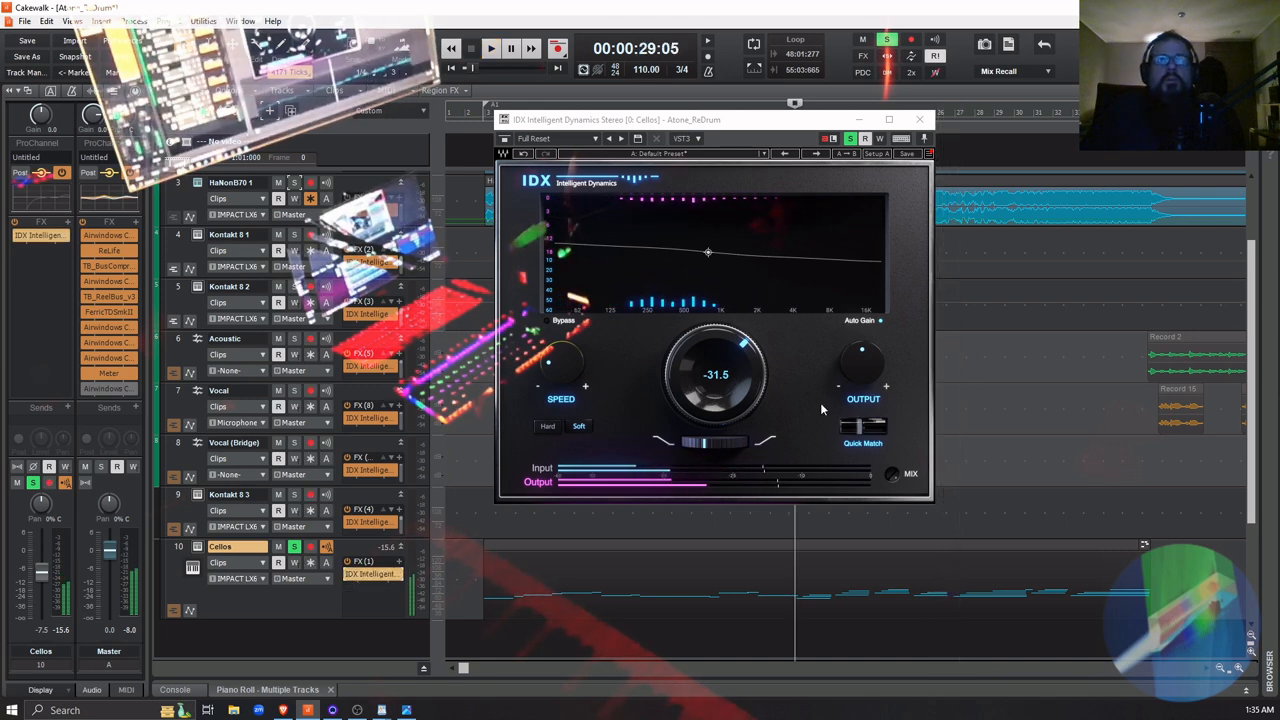
Close the IDX window, unsolo the Cellos track, and play the full mix from just before measure 19
click(919, 120)
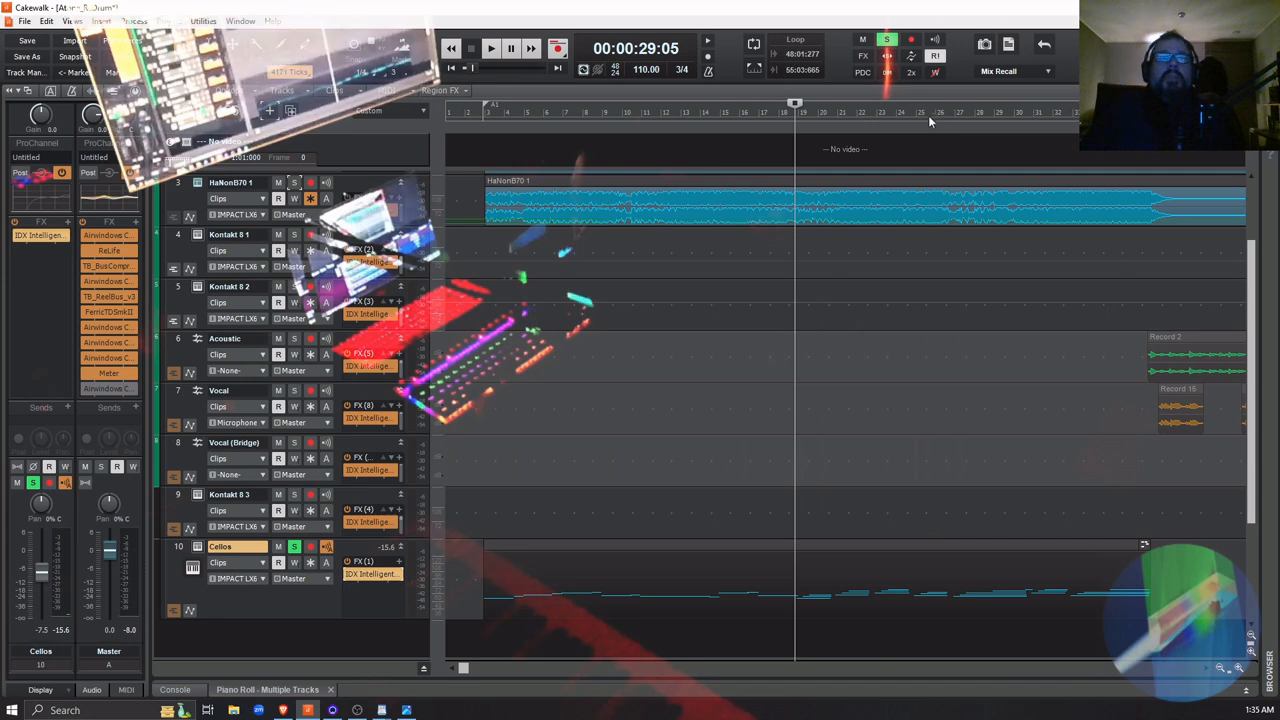
click(296, 550)
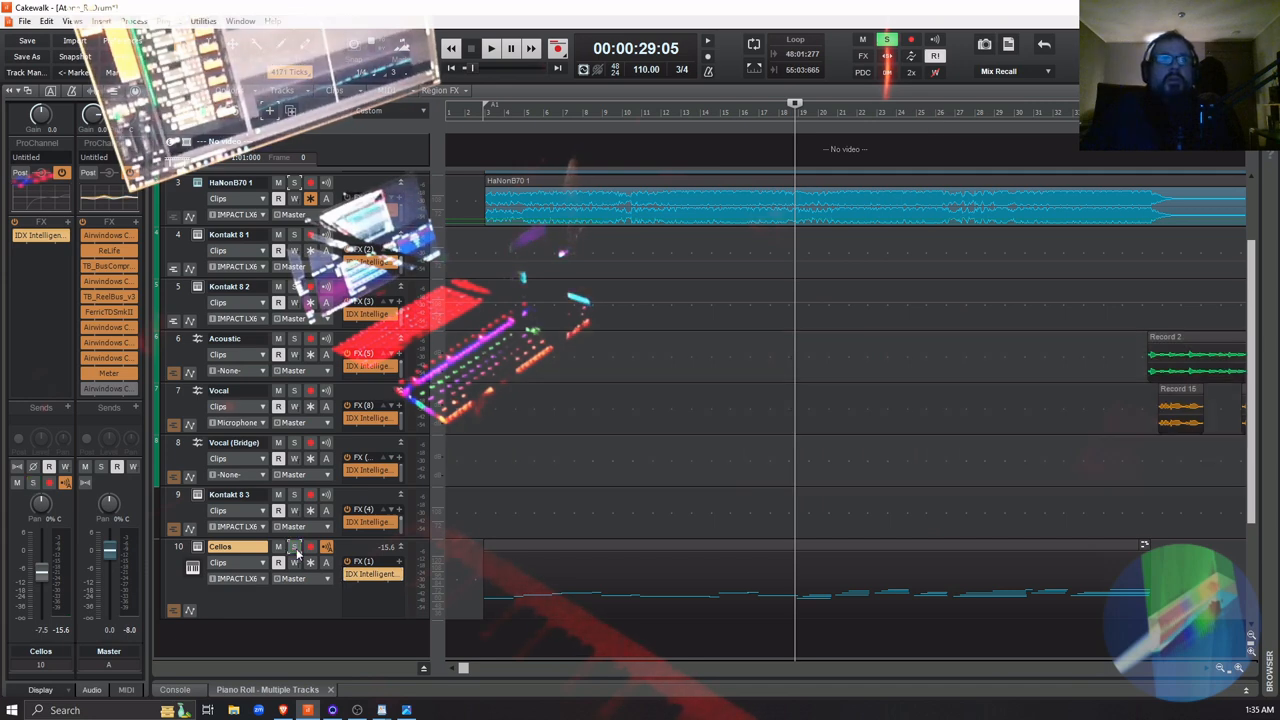
key(space)
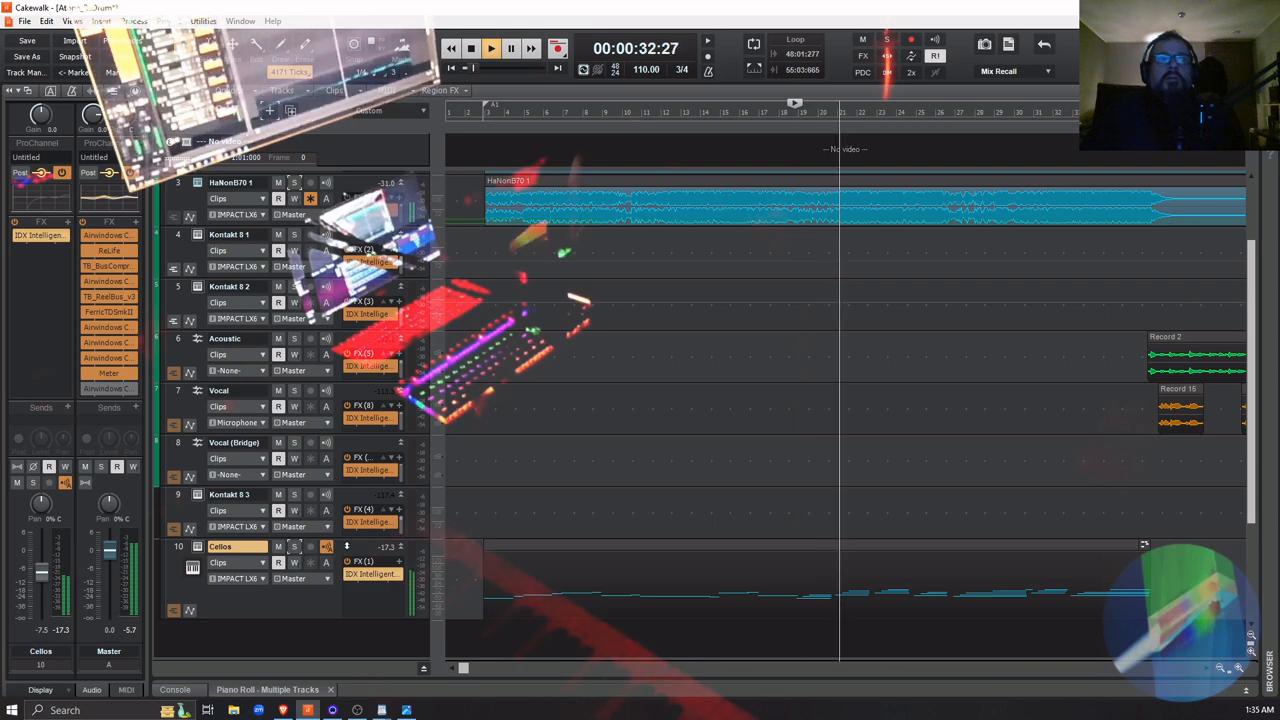
key(space)
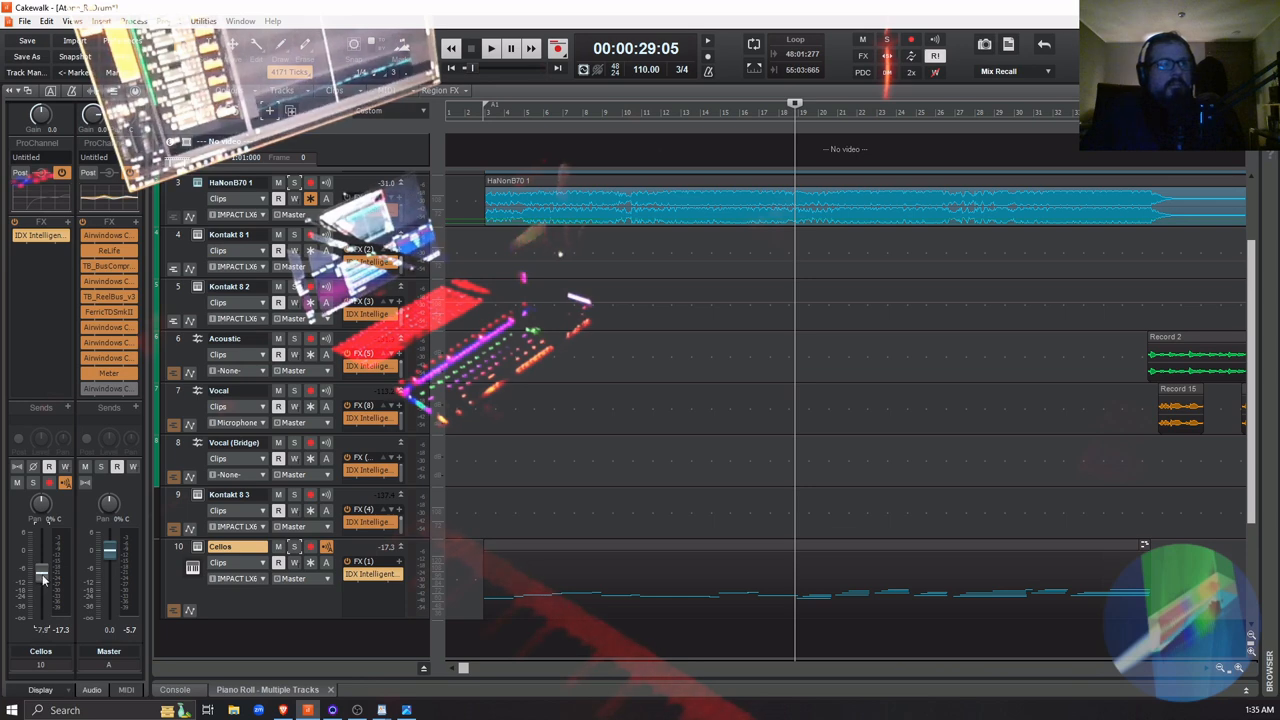
Set the Cellos track volume to -9.1 dB while playing the full mix
key(space)
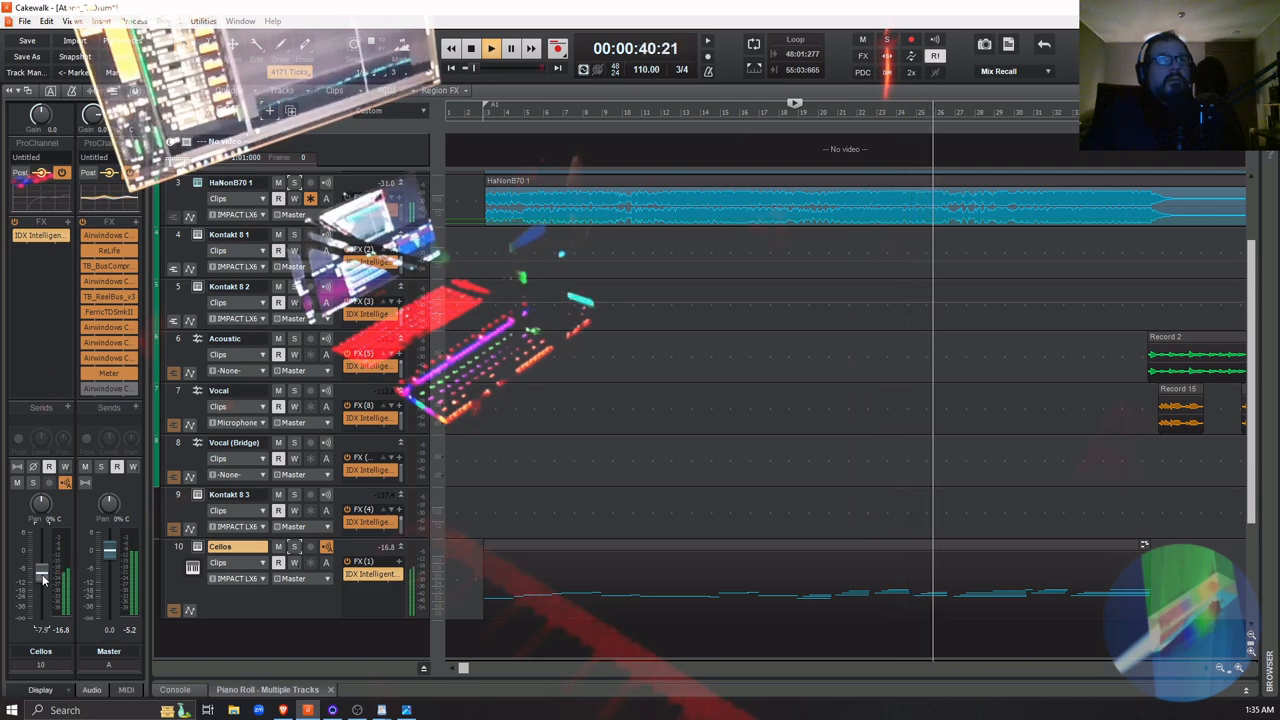
drag(43, 579, 42, 577)
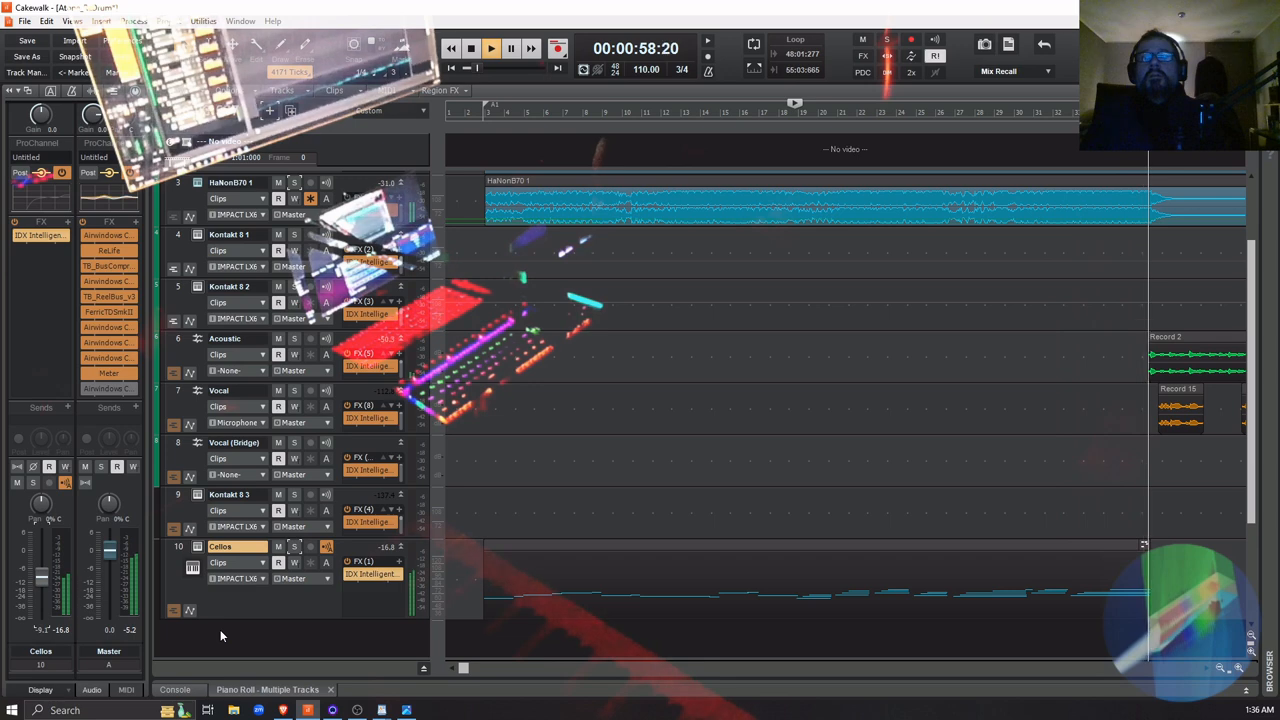
key(space)
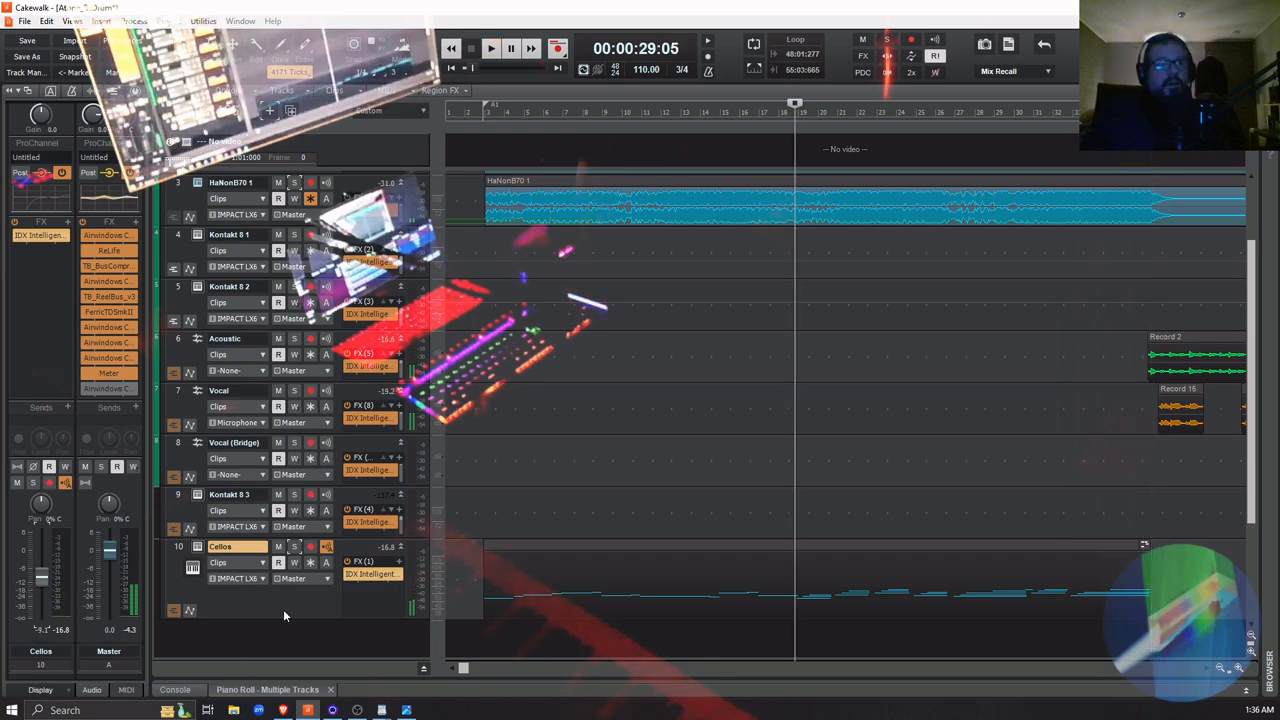
Add the Polyverse Music Wider effect to the Cellos track and move its window clear of the track controls
right_click(399, 565)
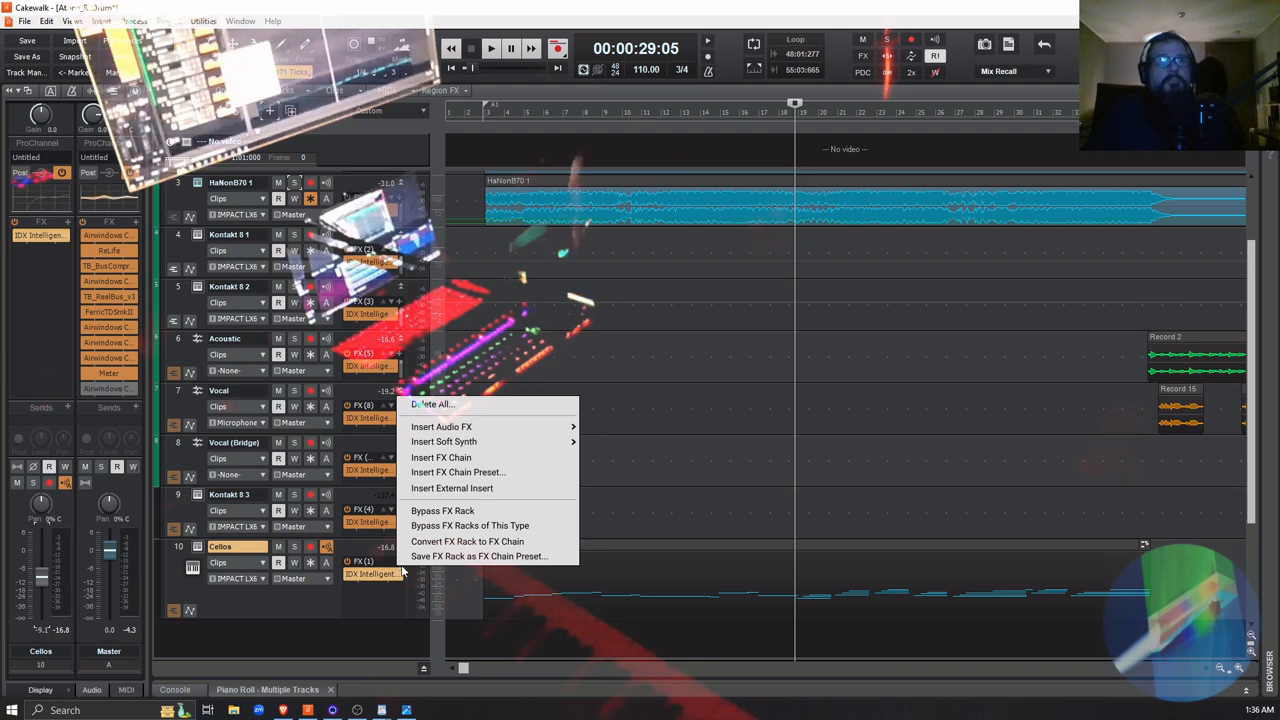
mouse_move(500, 428)
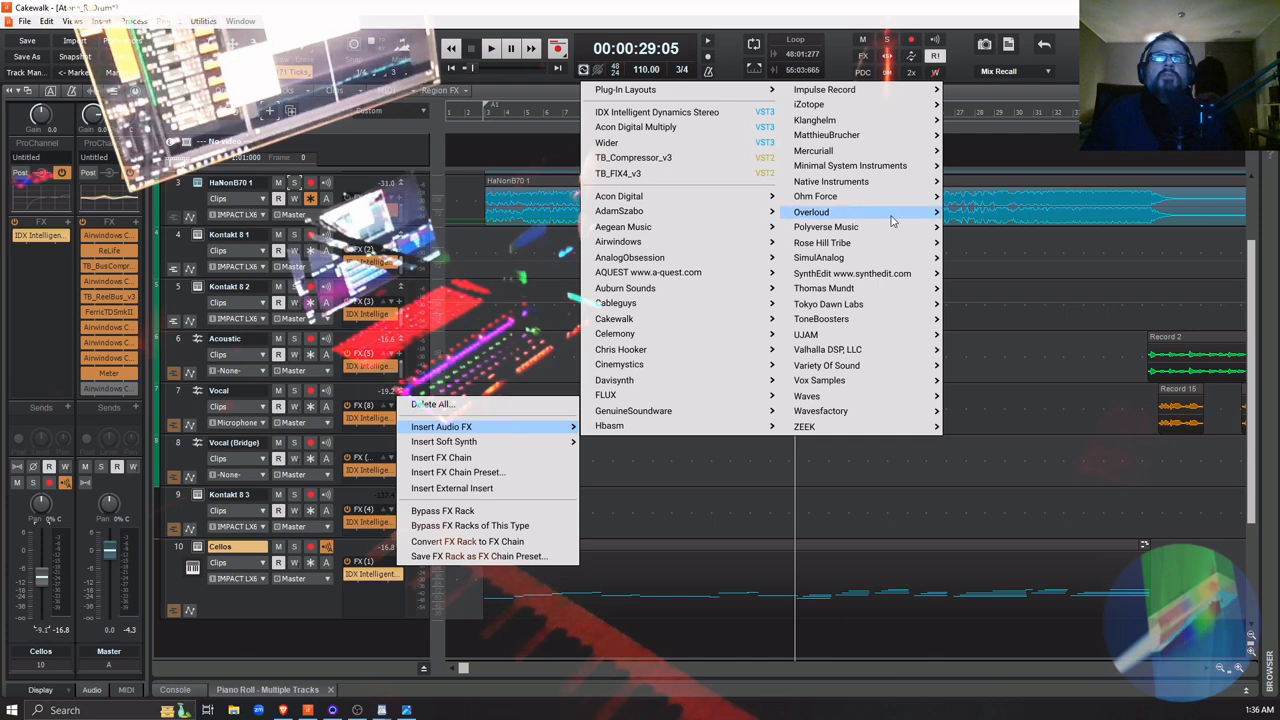
mouse_move(898, 232)
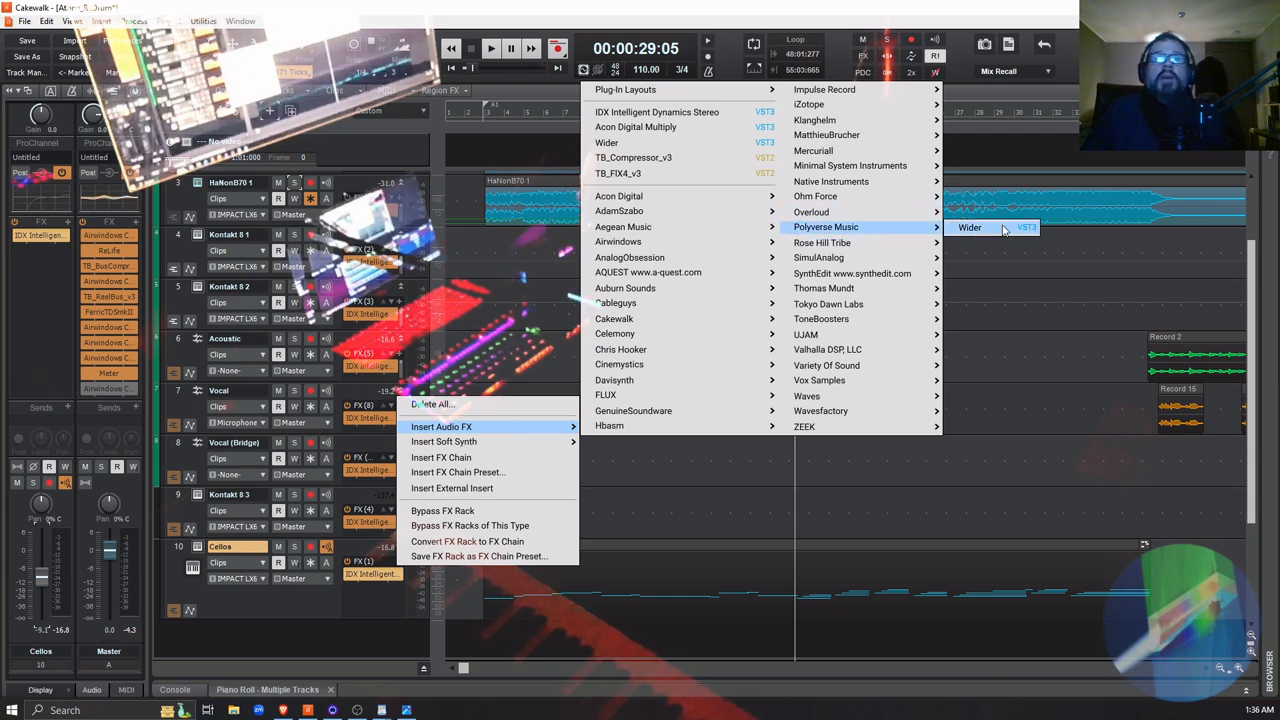
click(970, 228)
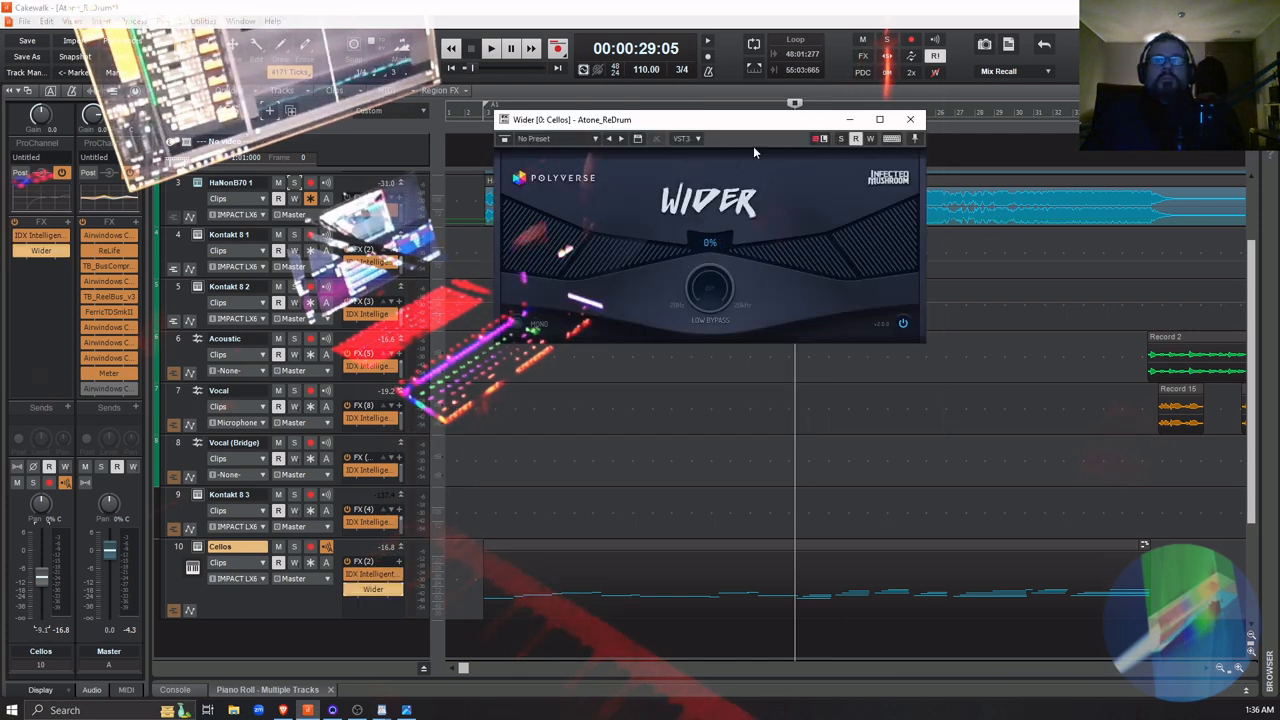
drag(733, 125, 880, 334)
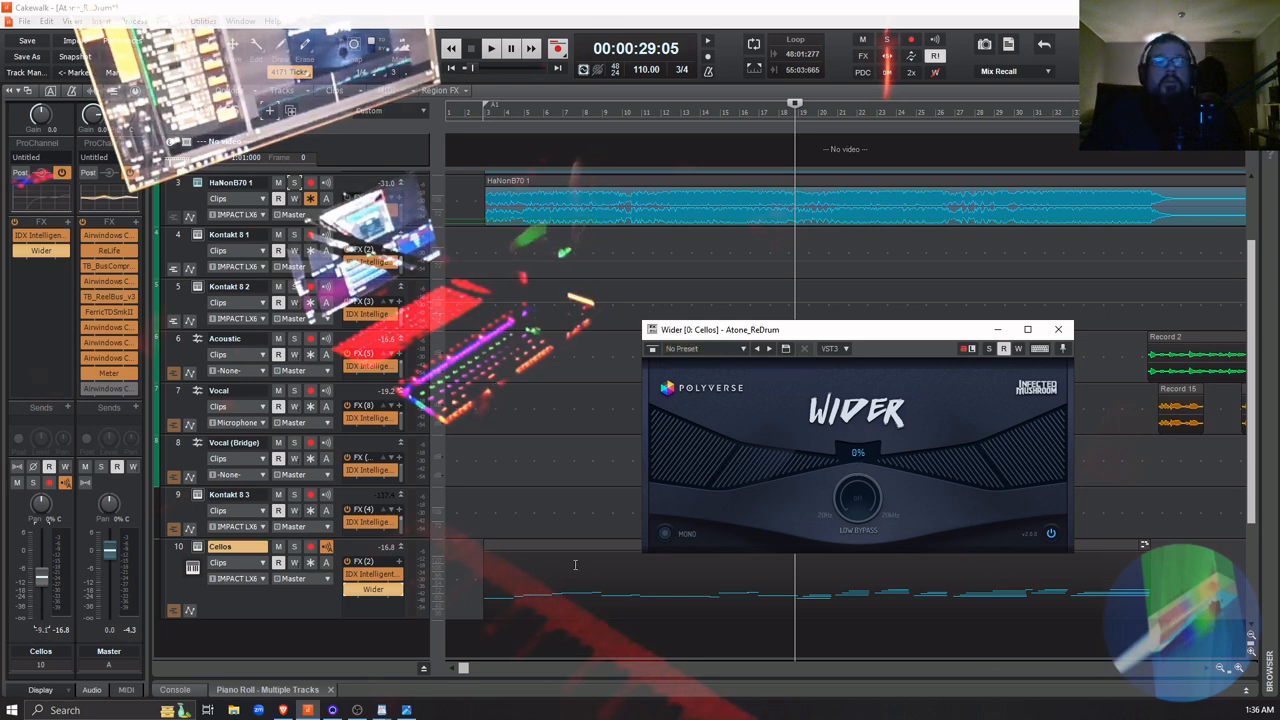
Solo the Cellos track, play it, and set Wider's stereo width to 135%
click(295, 547)
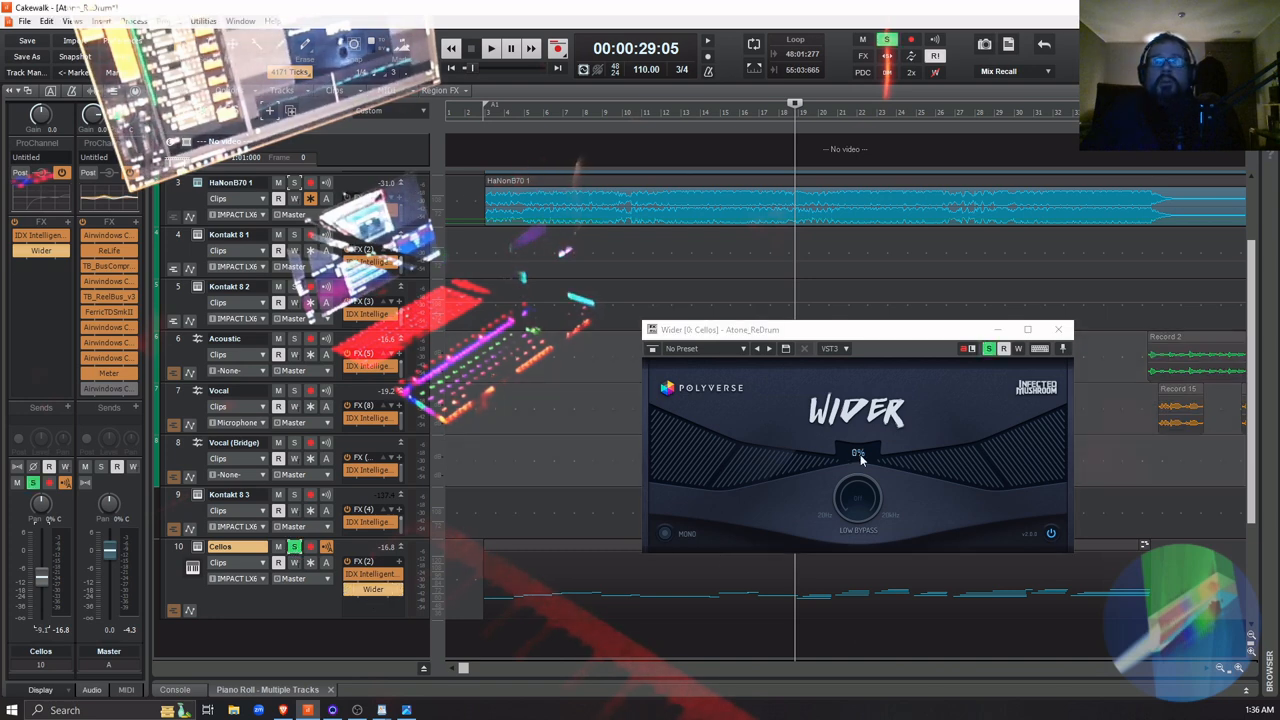
key(space)
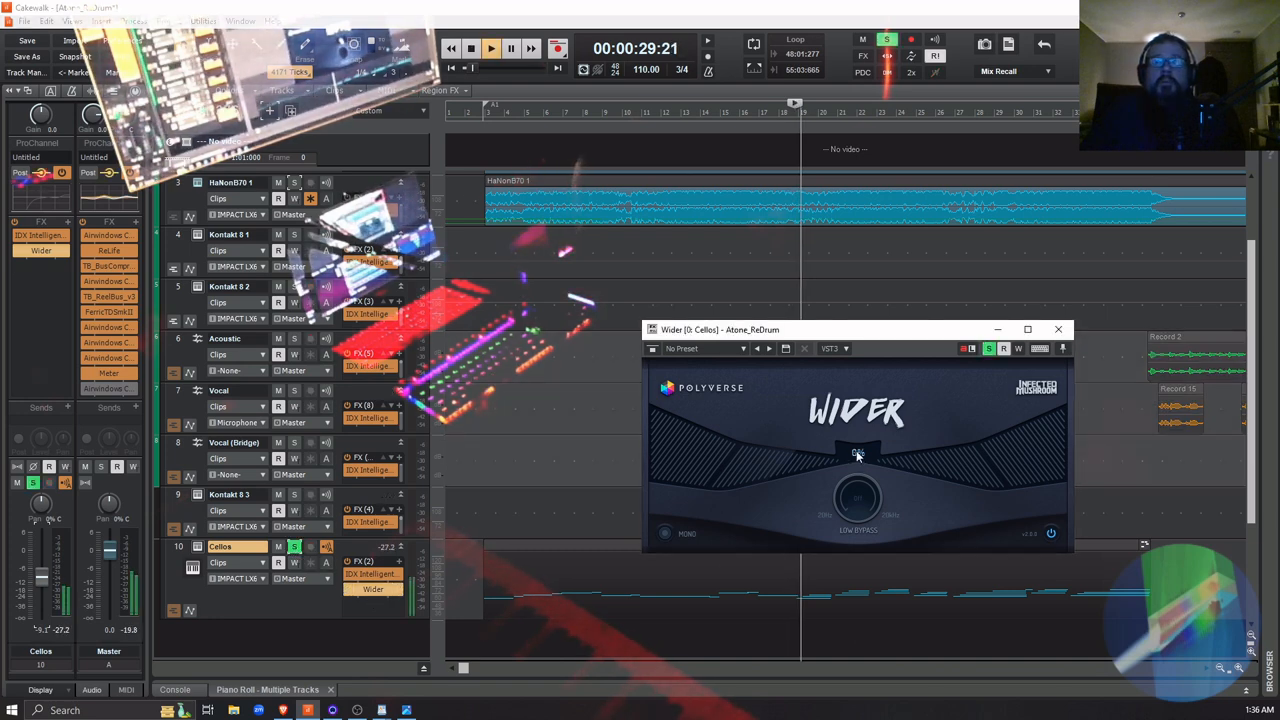
drag(857, 454, 790, 352)
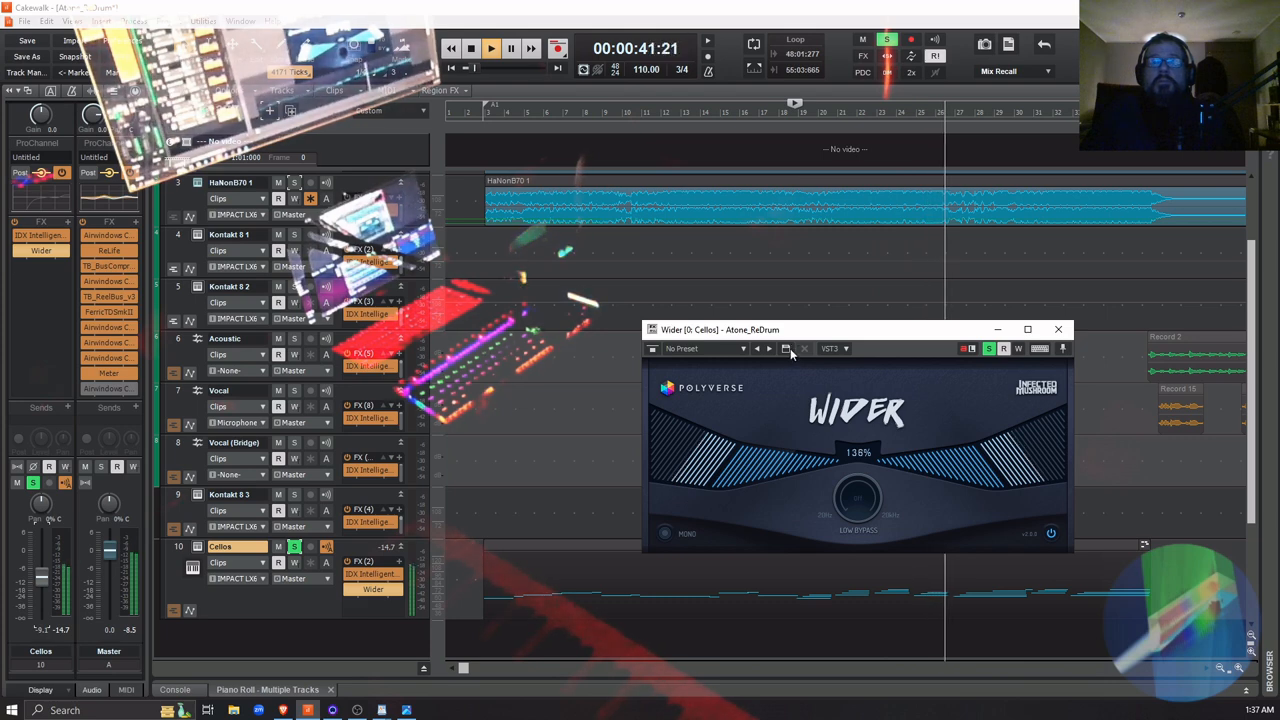
key(space)
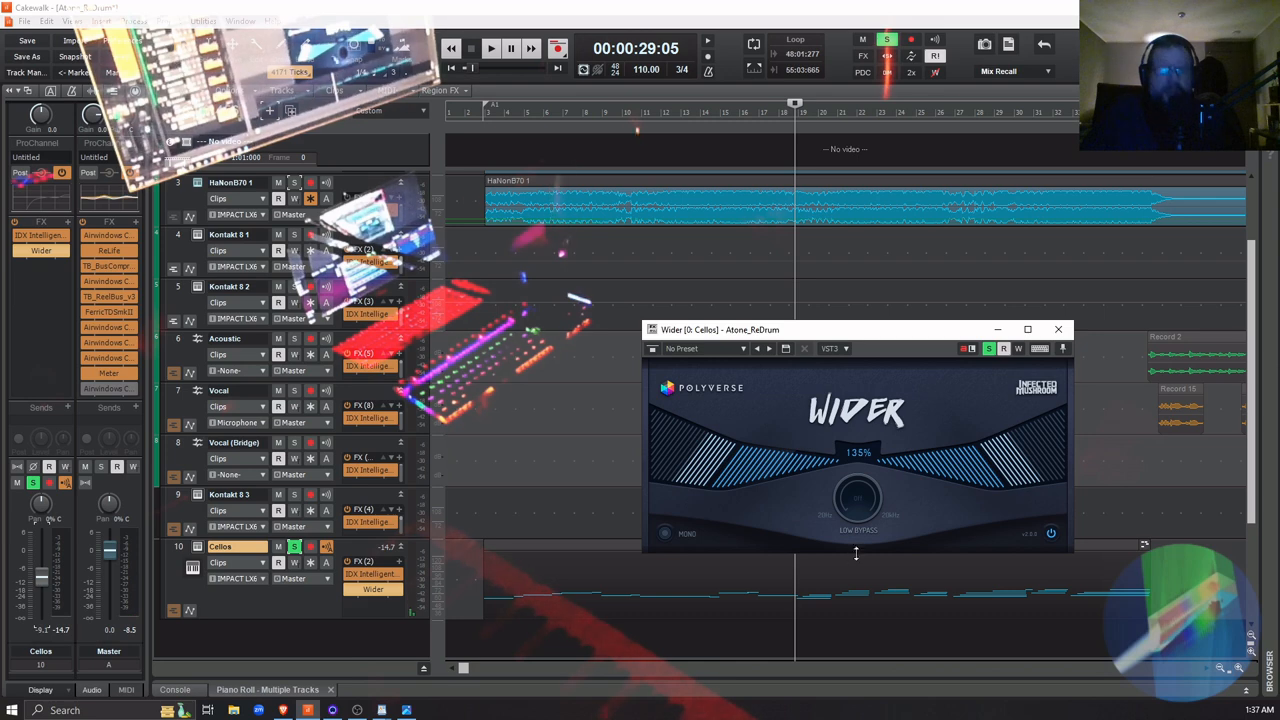
Unsolo the Cellos and adjust Wider's width to 151% while playing the full mix
click(294, 548)
key(space)
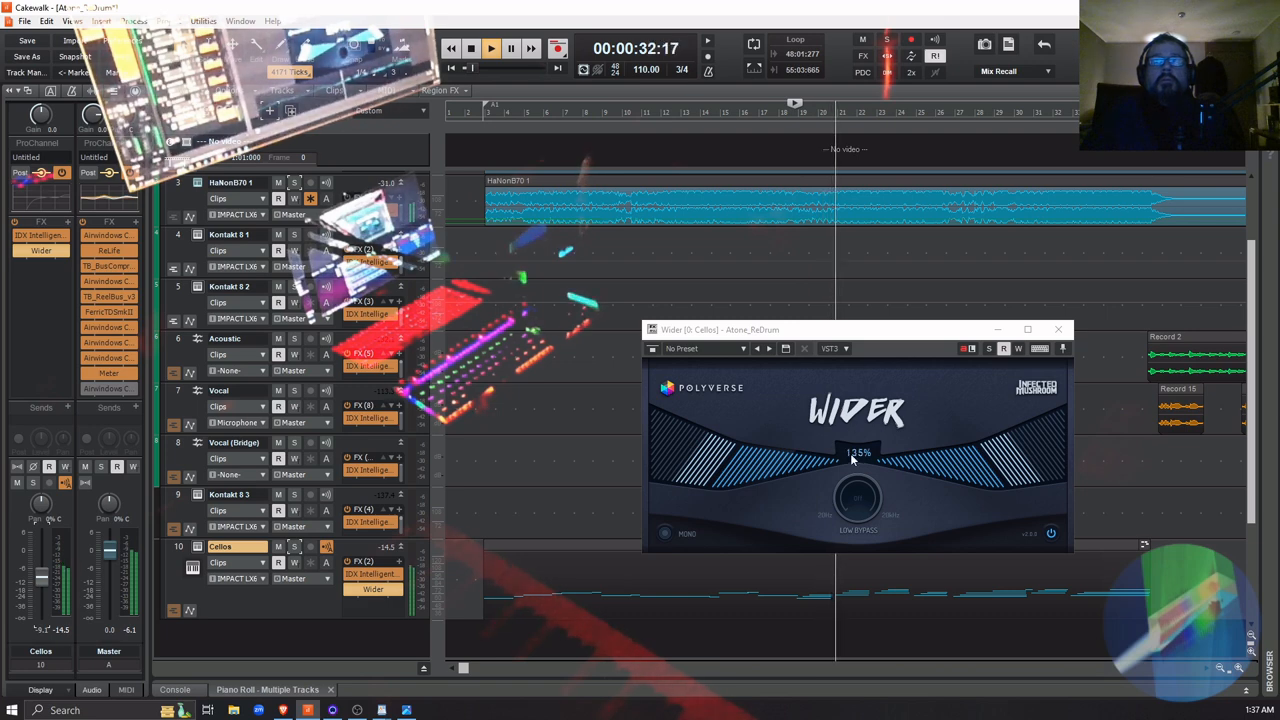
drag(852, 458, 840, 423)
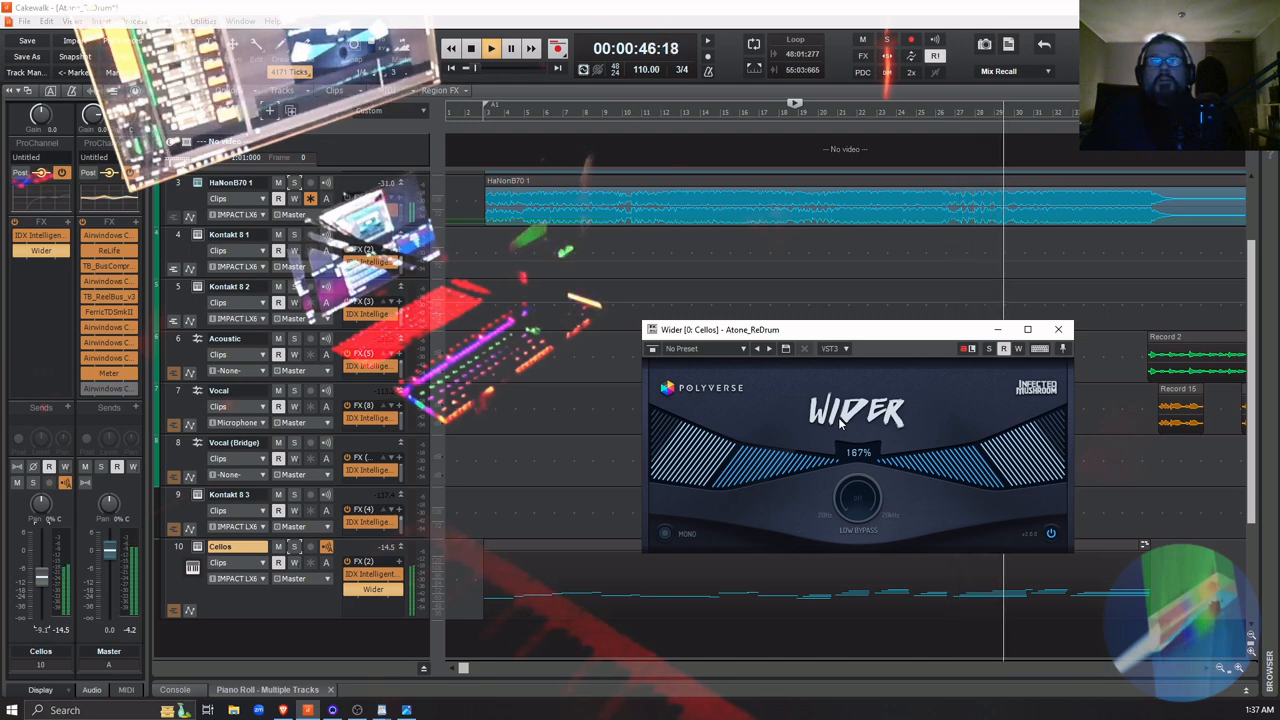
drag(840, 424, 763, 434)
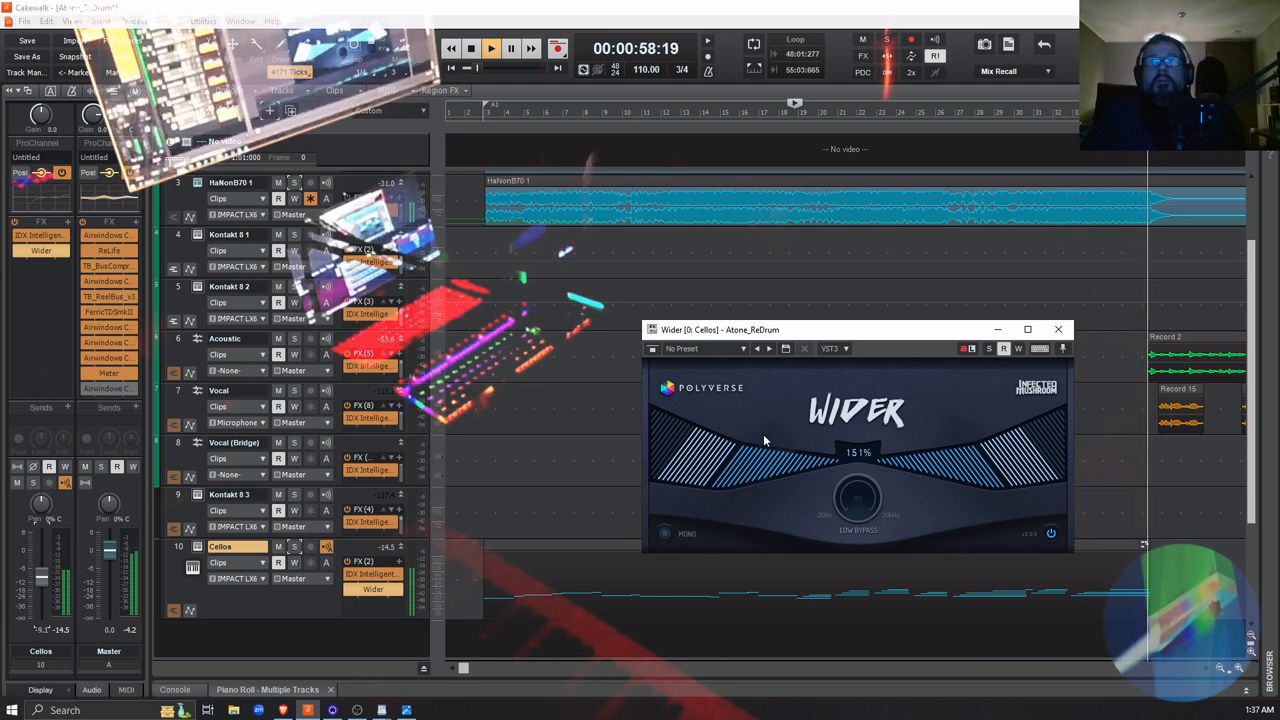
Replay the full mix from just before measure 3 and reduce Wider's width on the Cellos to 79%
key(space)
key(space)
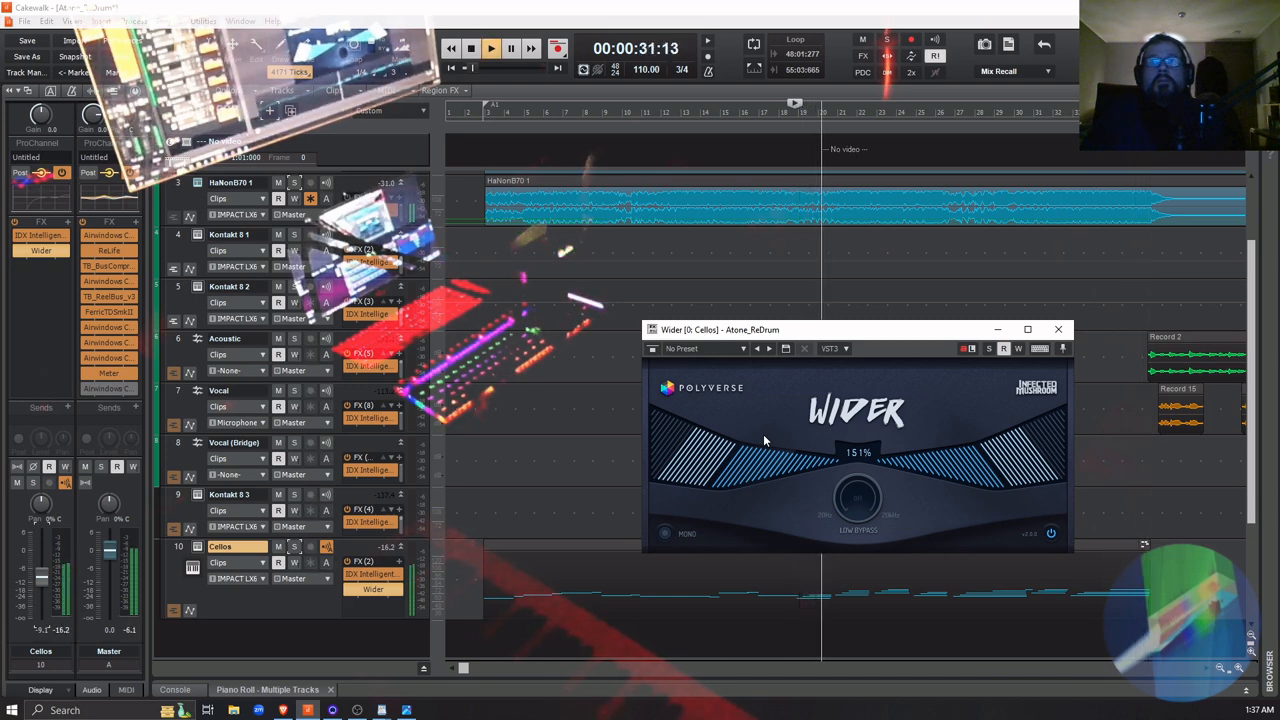
click(470, 600)
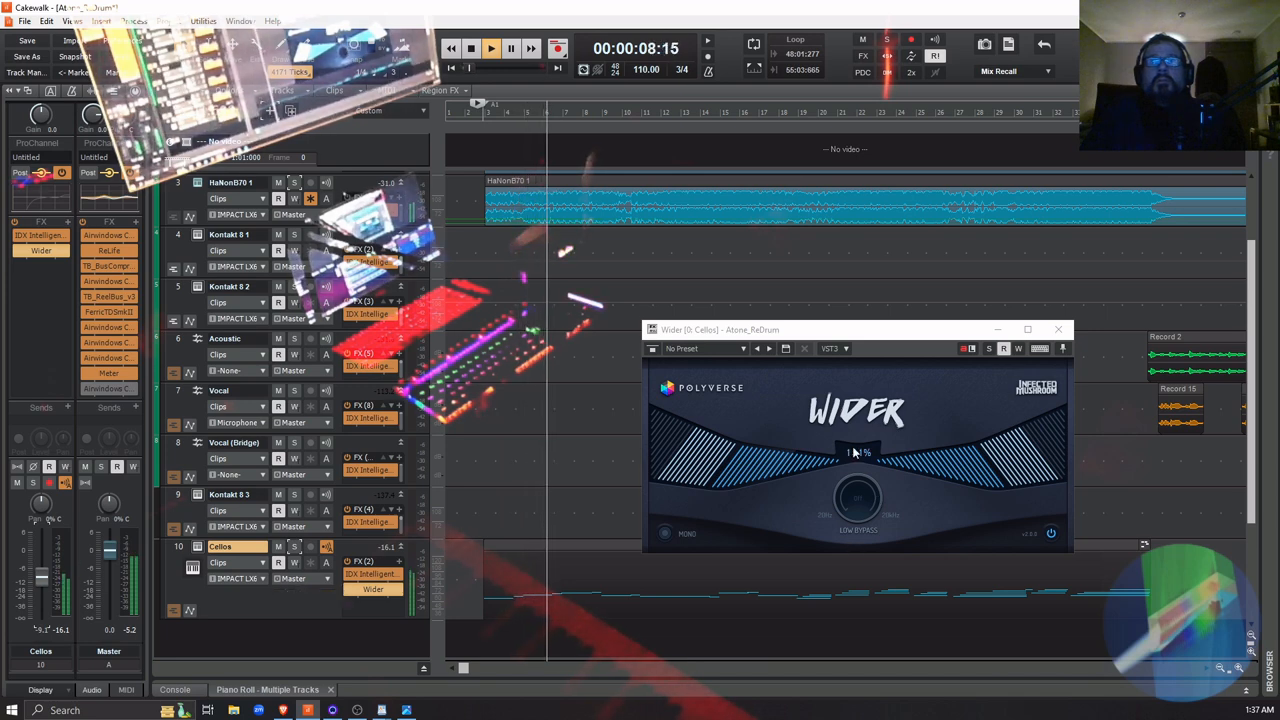
drag(865, 467, 844, 523)
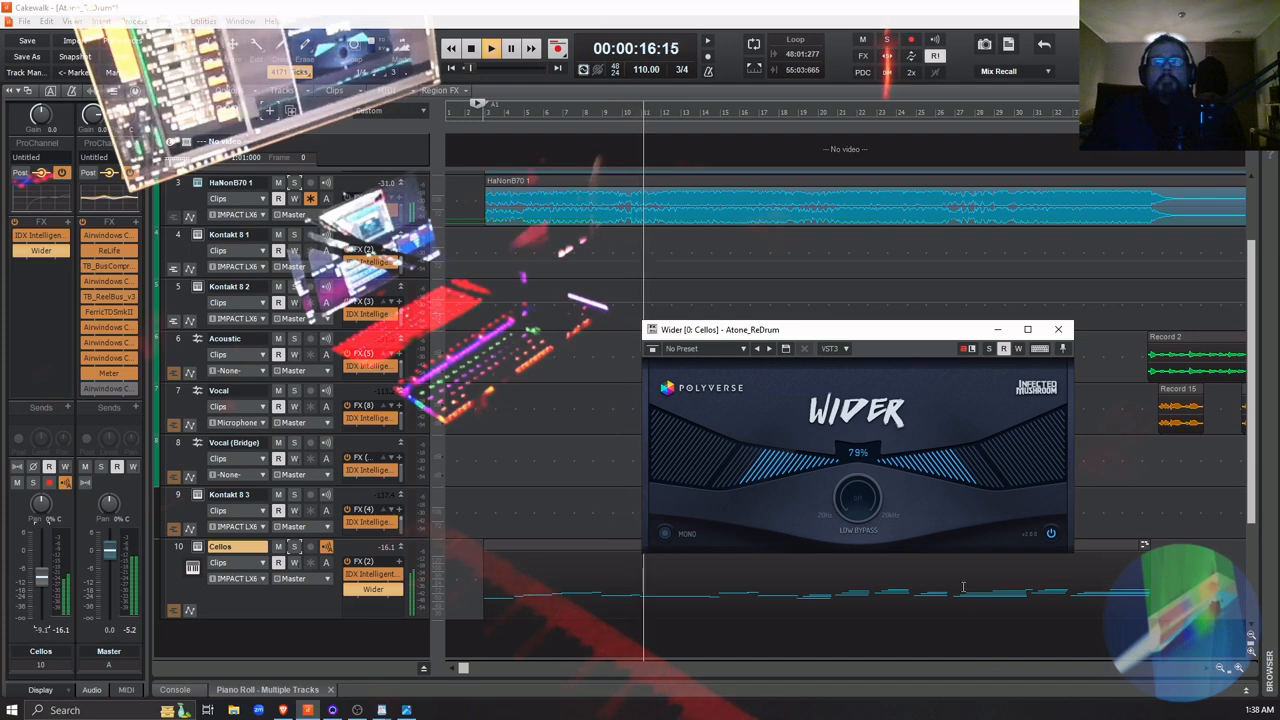
Mute and unmute the Cellos to compare, and set Wider's width to 150% and the track volume to -13.8 dB during playback
click(278, 546)
click(279, 547)
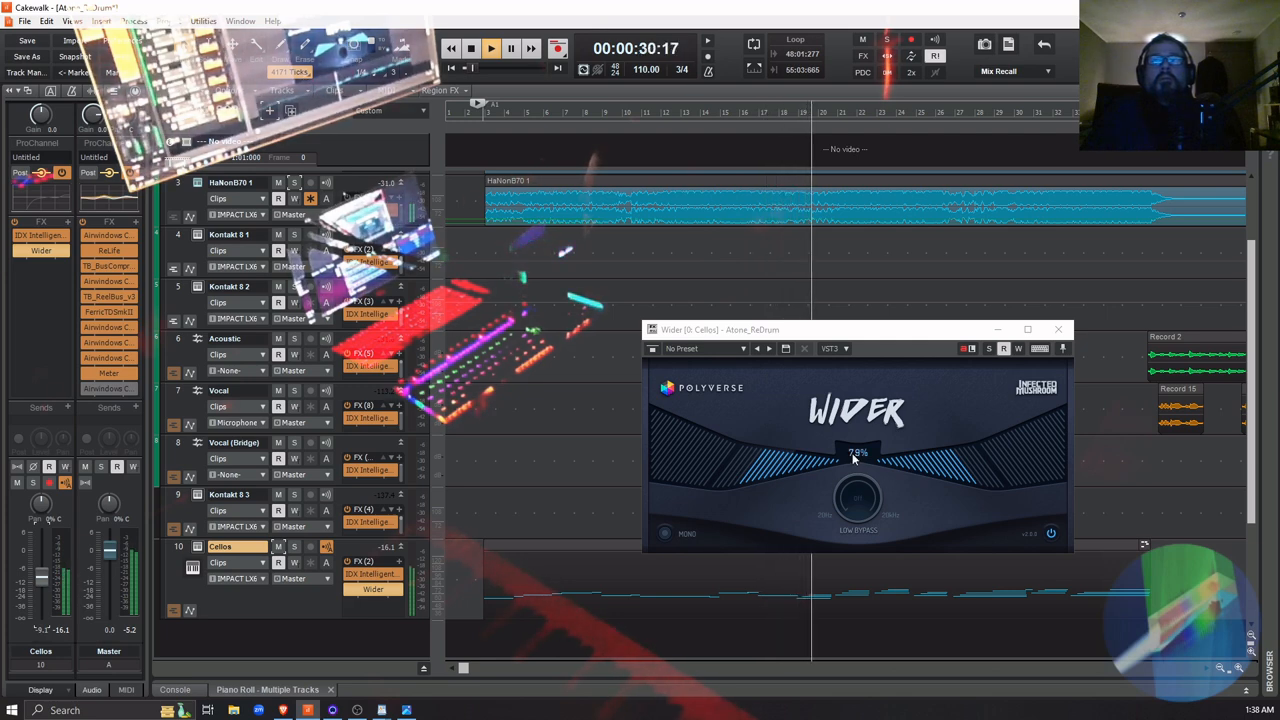
drag(855, 456, 833, 386)
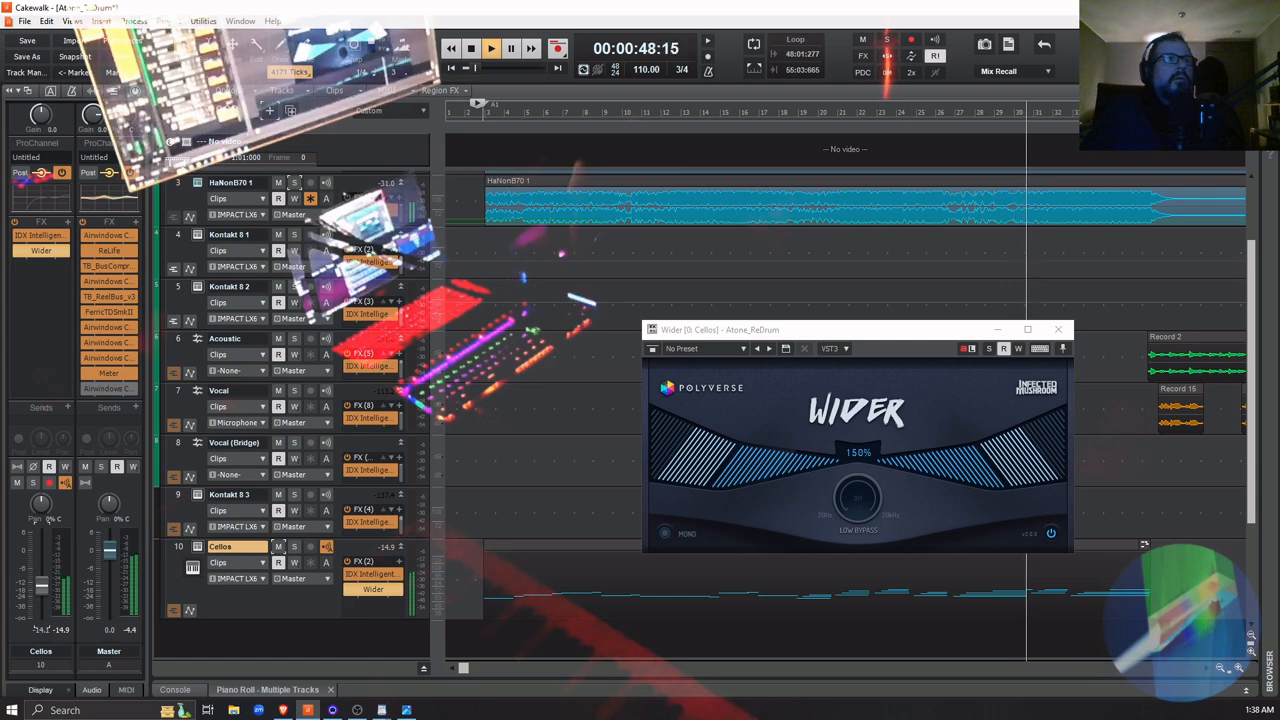
key(space)
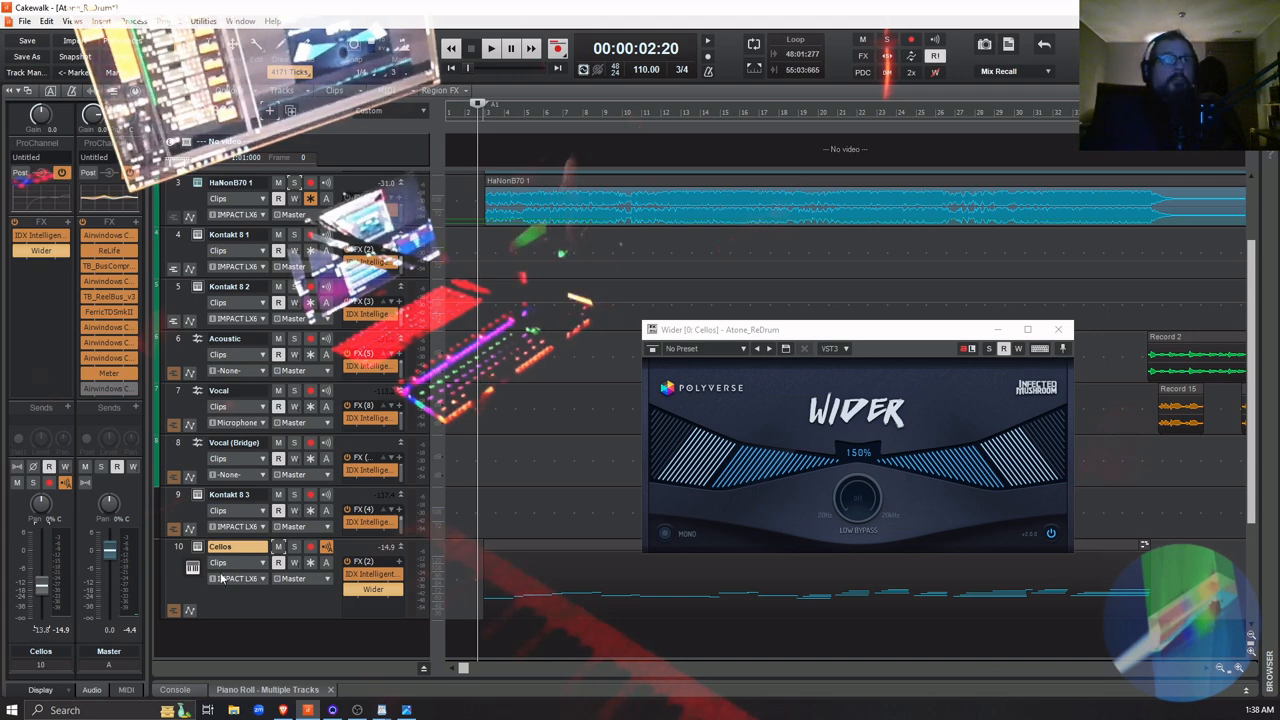
Play the soloed Cellos from measure 19, bypassing and re-enabling Wider to compare, and set the track volume to -13.1 dB
click(797, 632)
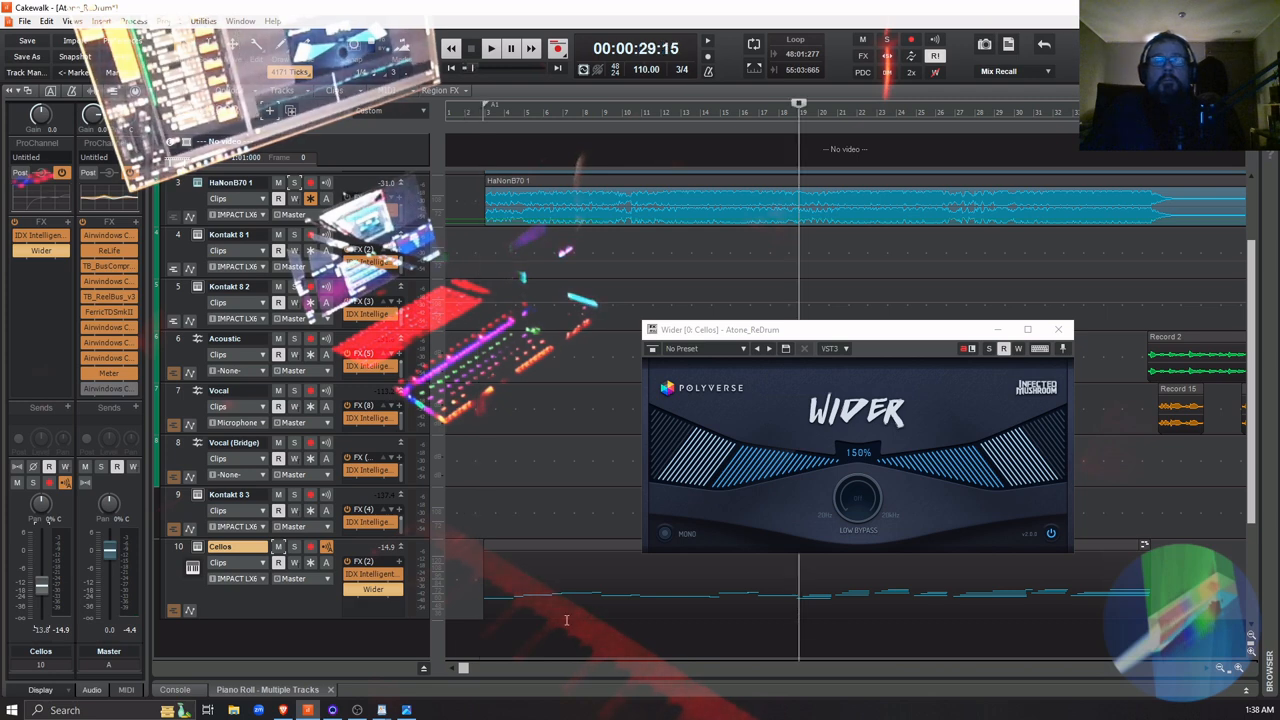
click(294, 548)
key(space)
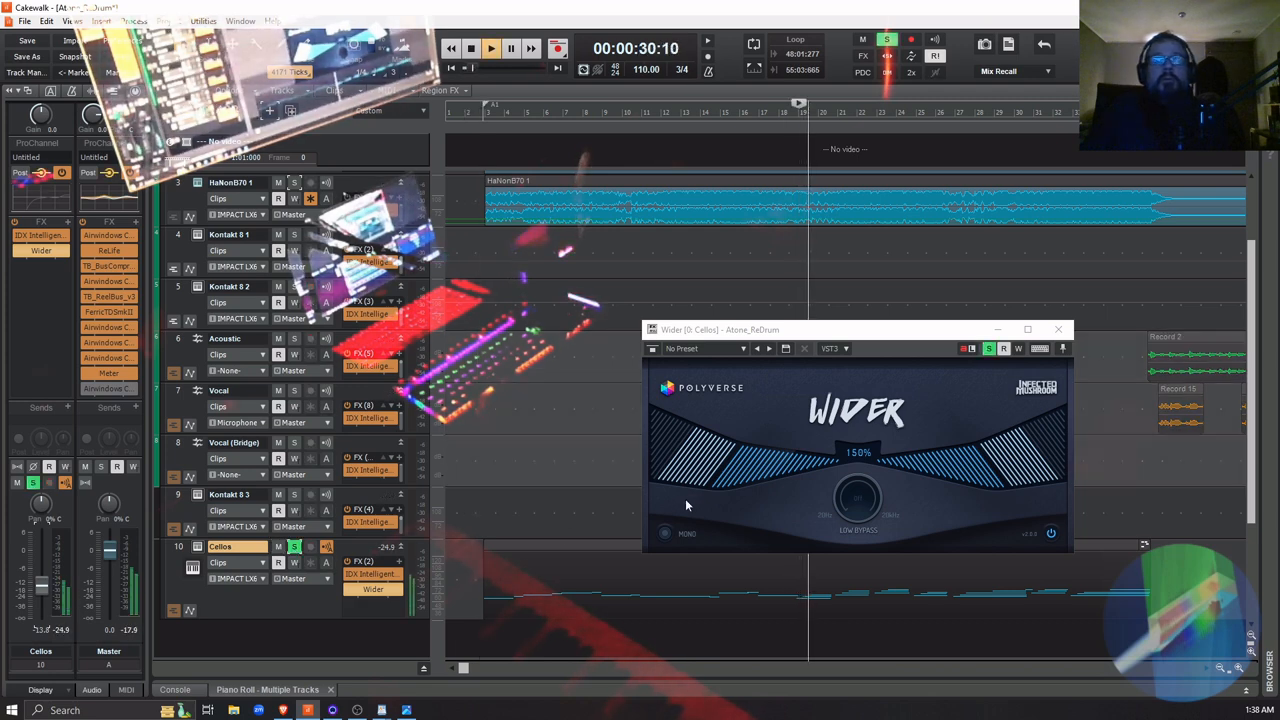
click(347, 591)
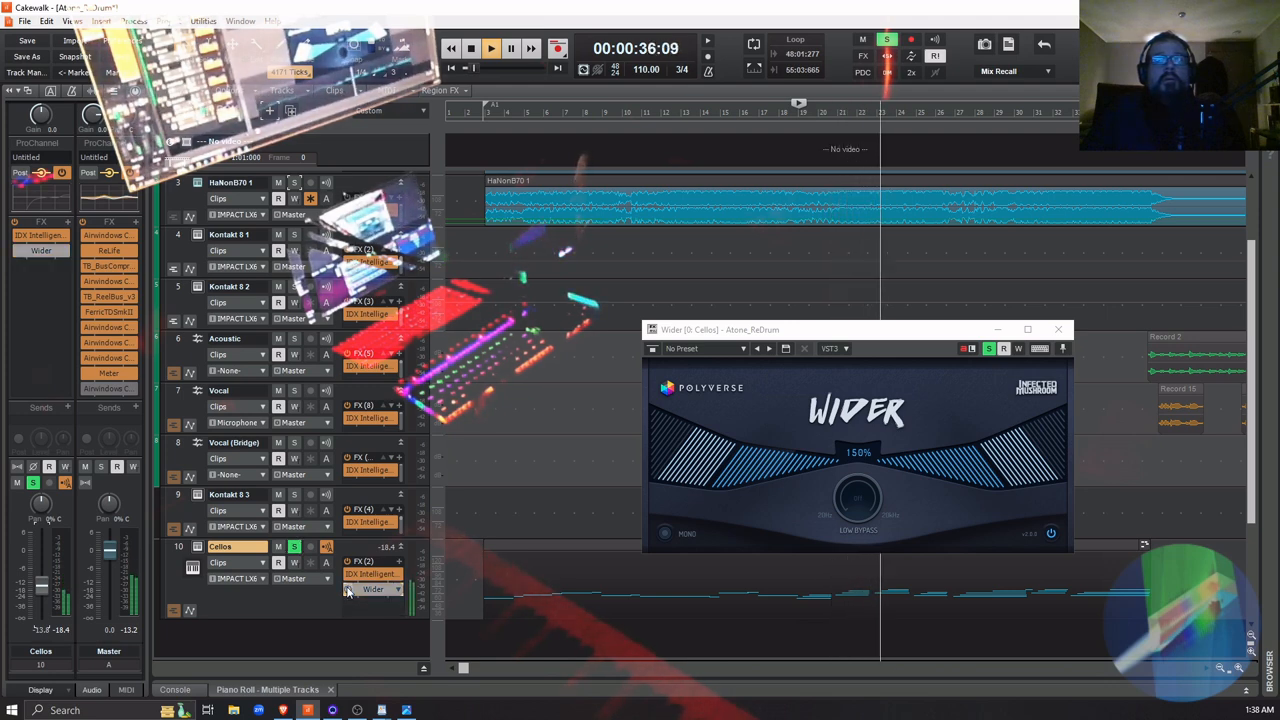
click(348, 591)
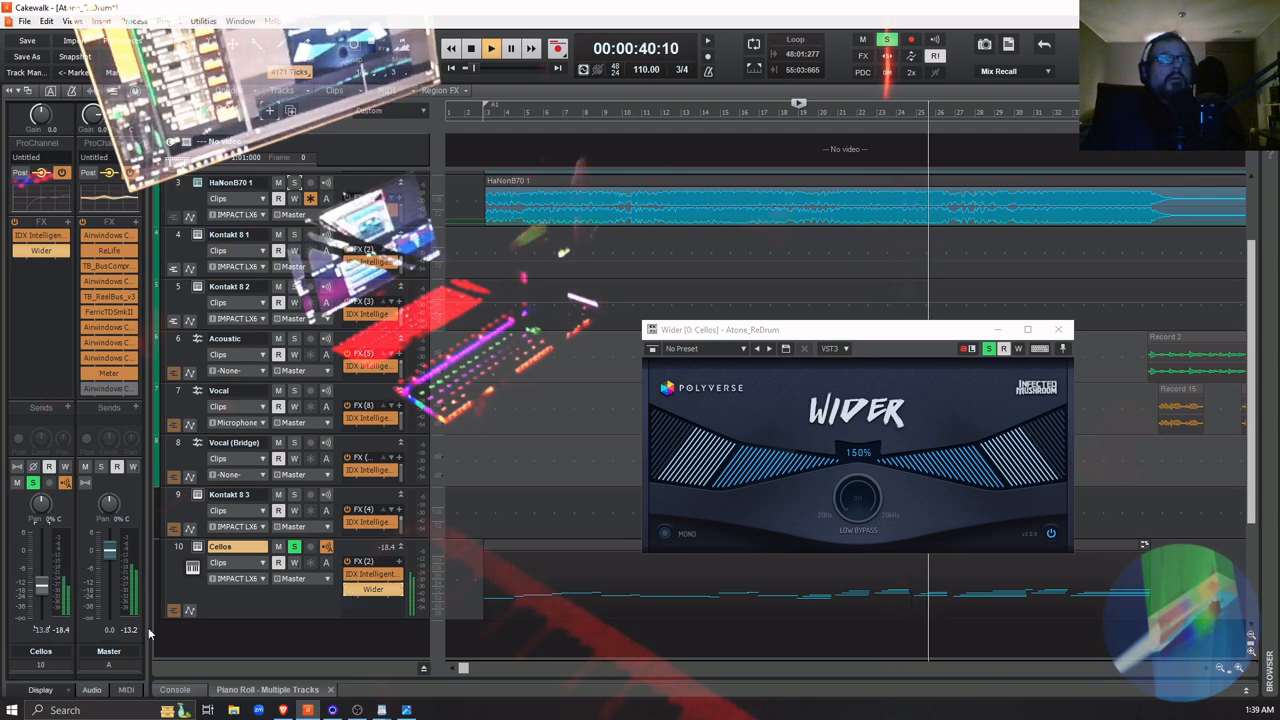
key(space)
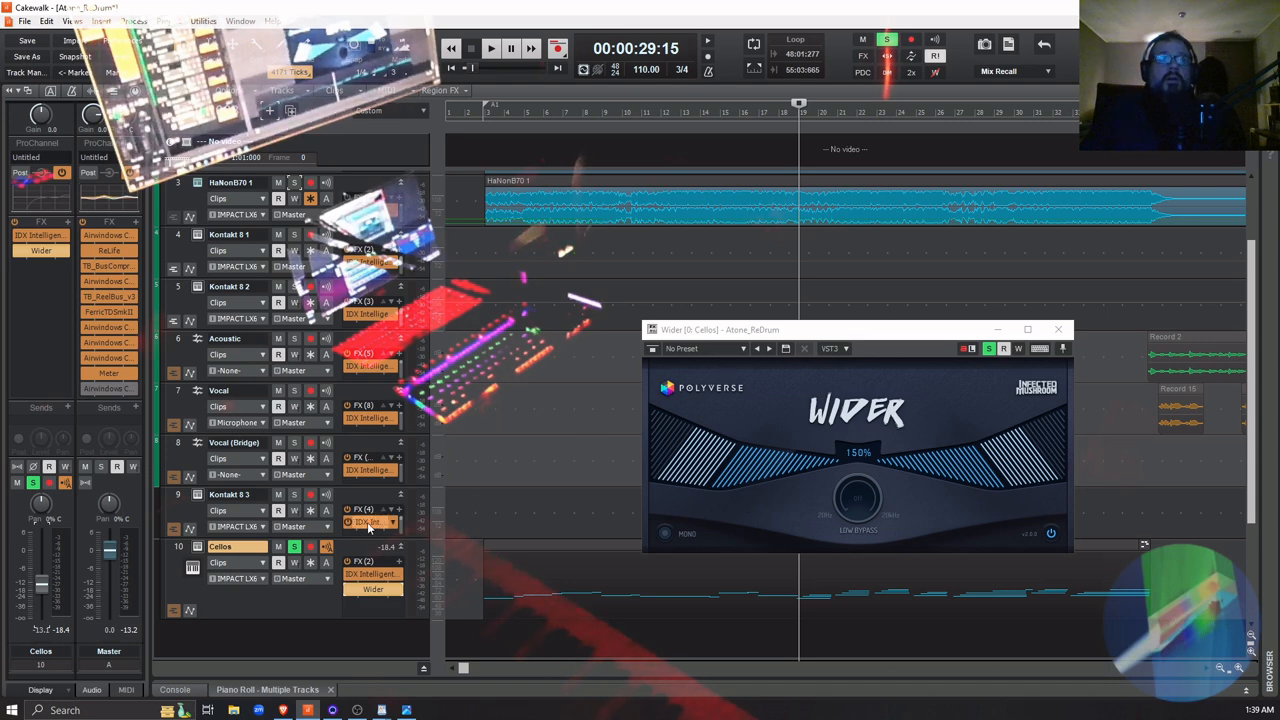
Unsolo the Cellos and set Wider's width to 119% while playing the full mix
click(294, 547)
key(space)
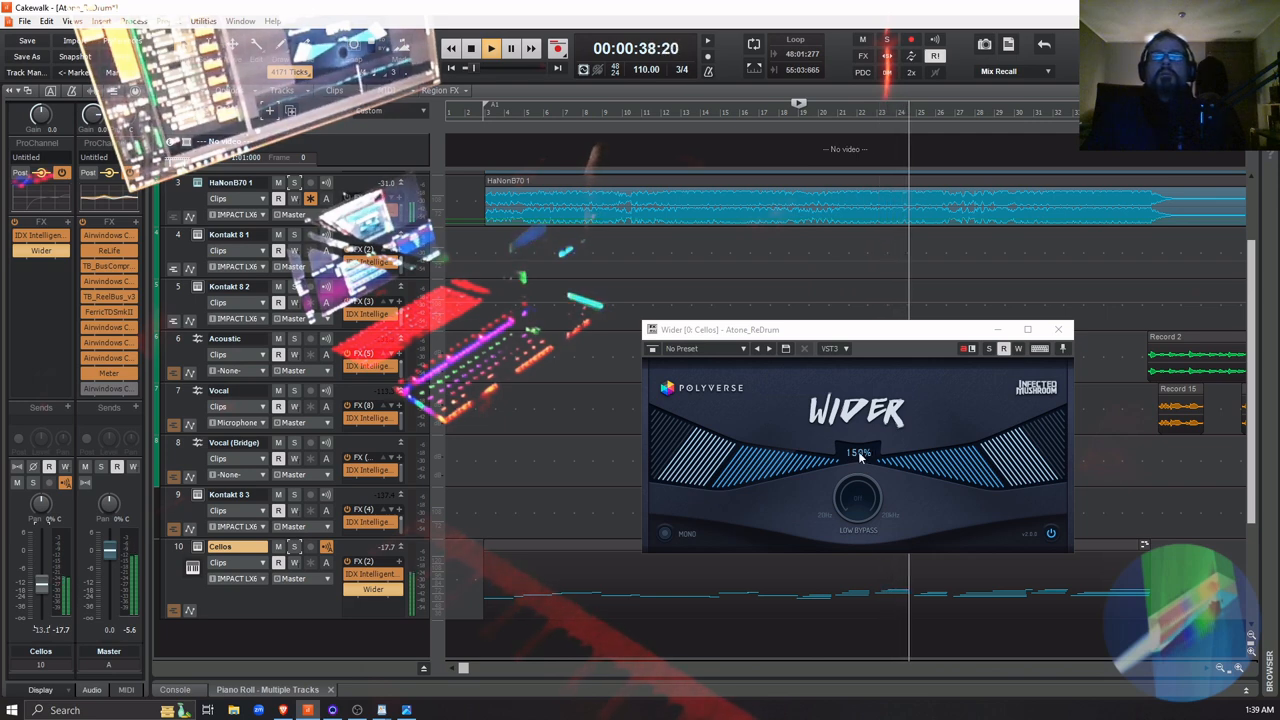
drag(858, 451, 866, 491)
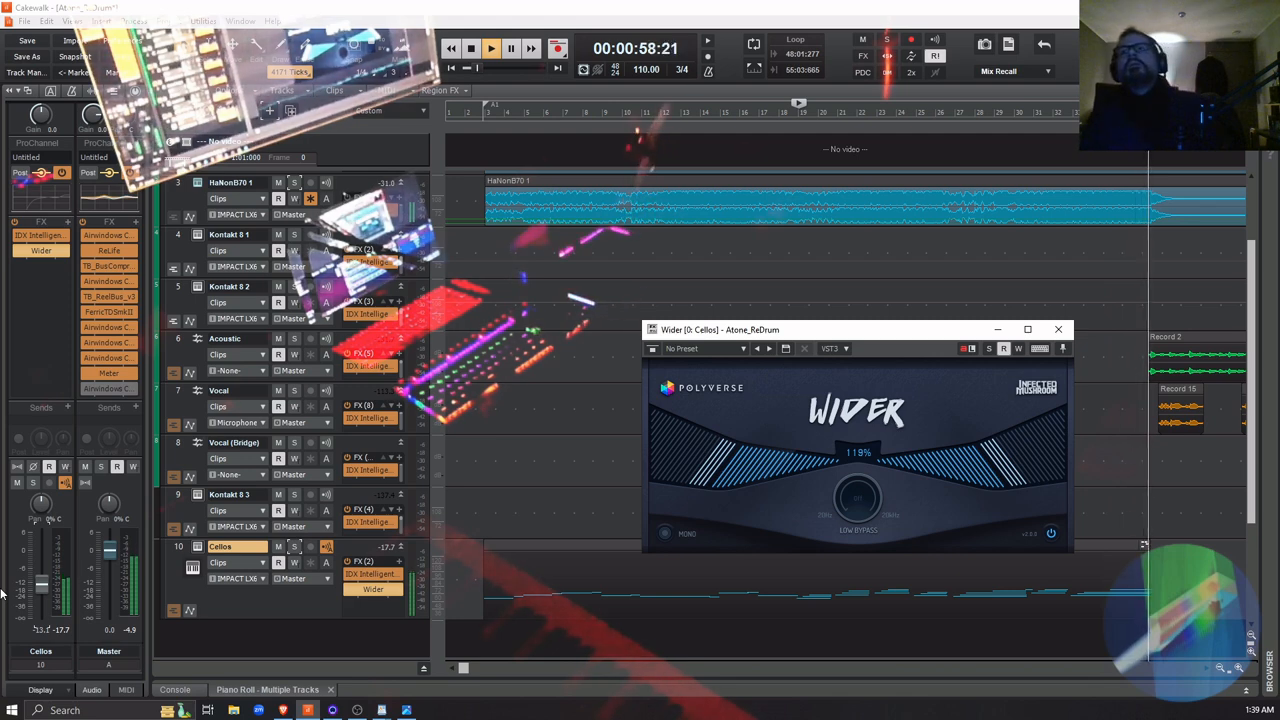
Stop playback, close the Wider window, and bypass Wider on the Cellos track
key(space)
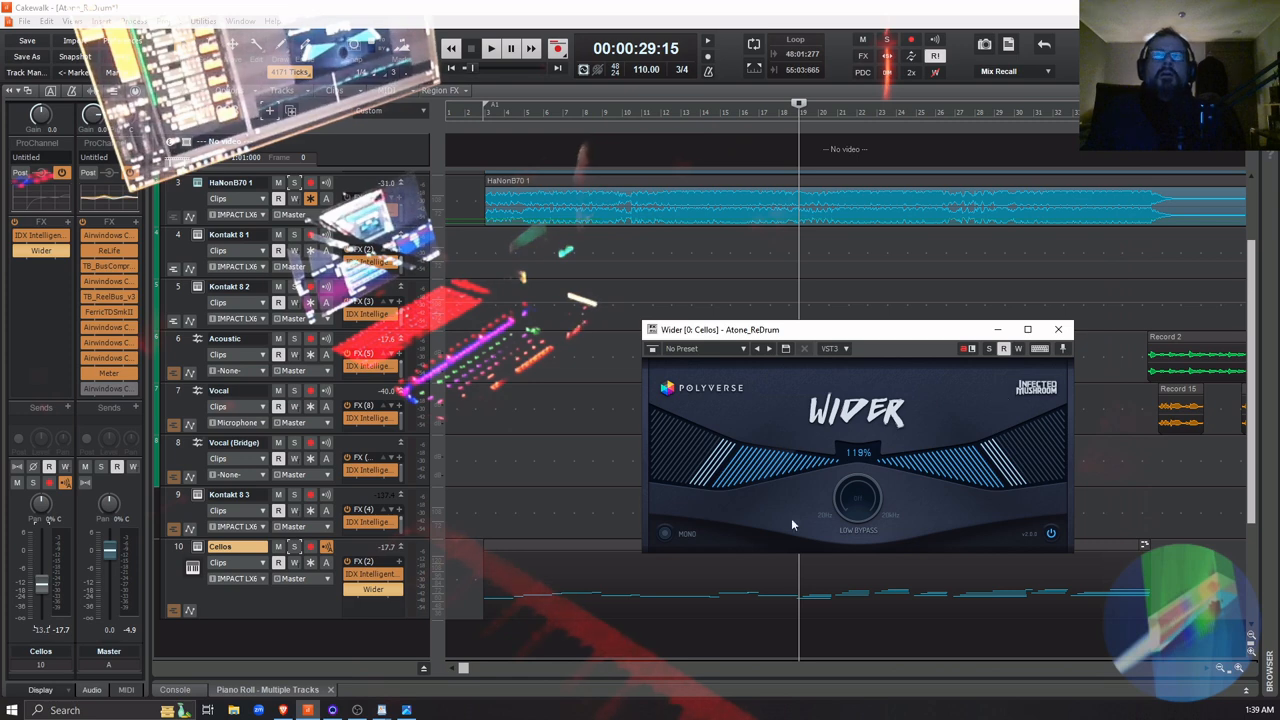
click(1065, 335)
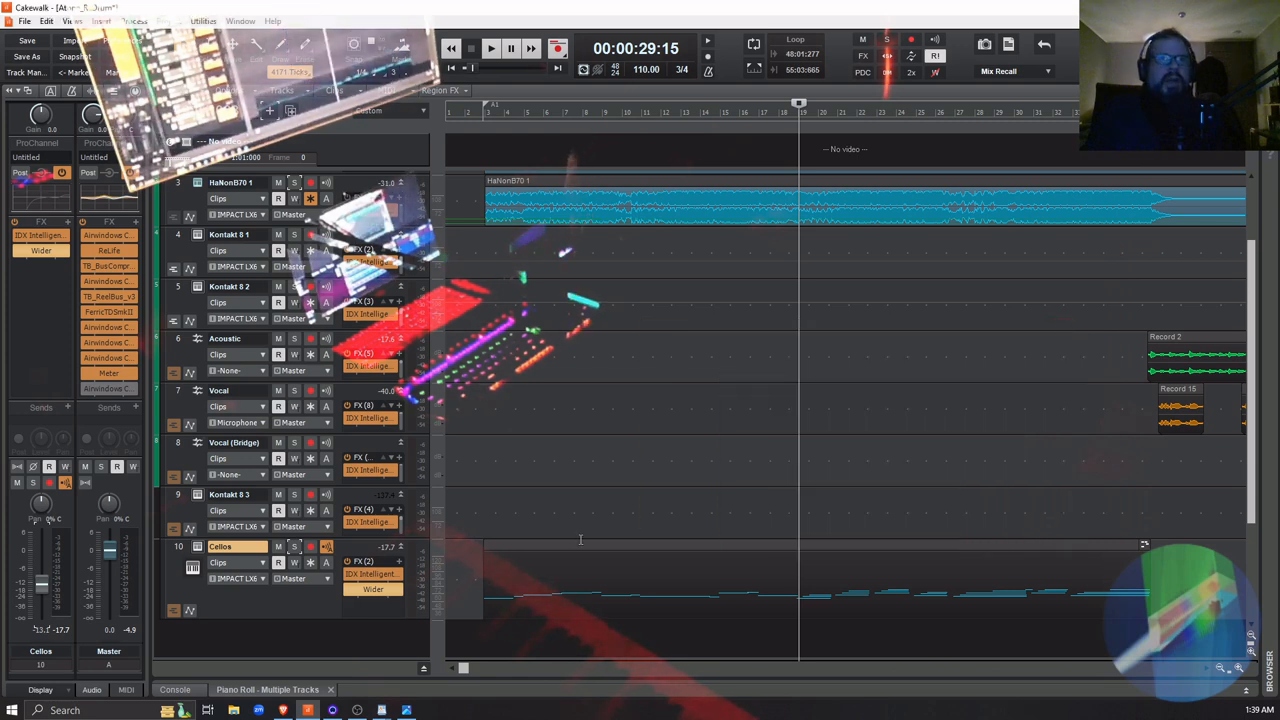
click(349, 591)
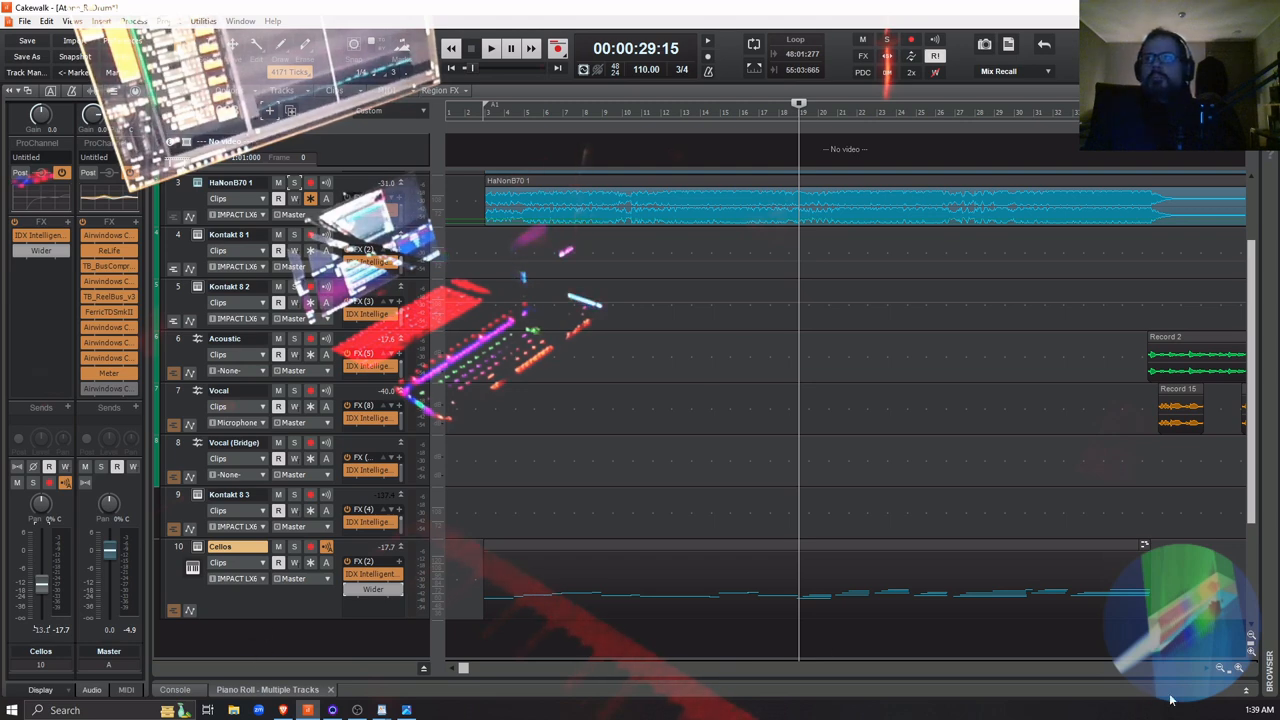
Show the mixing console below the tracks and select the Srsly bus
click(1248, 692)
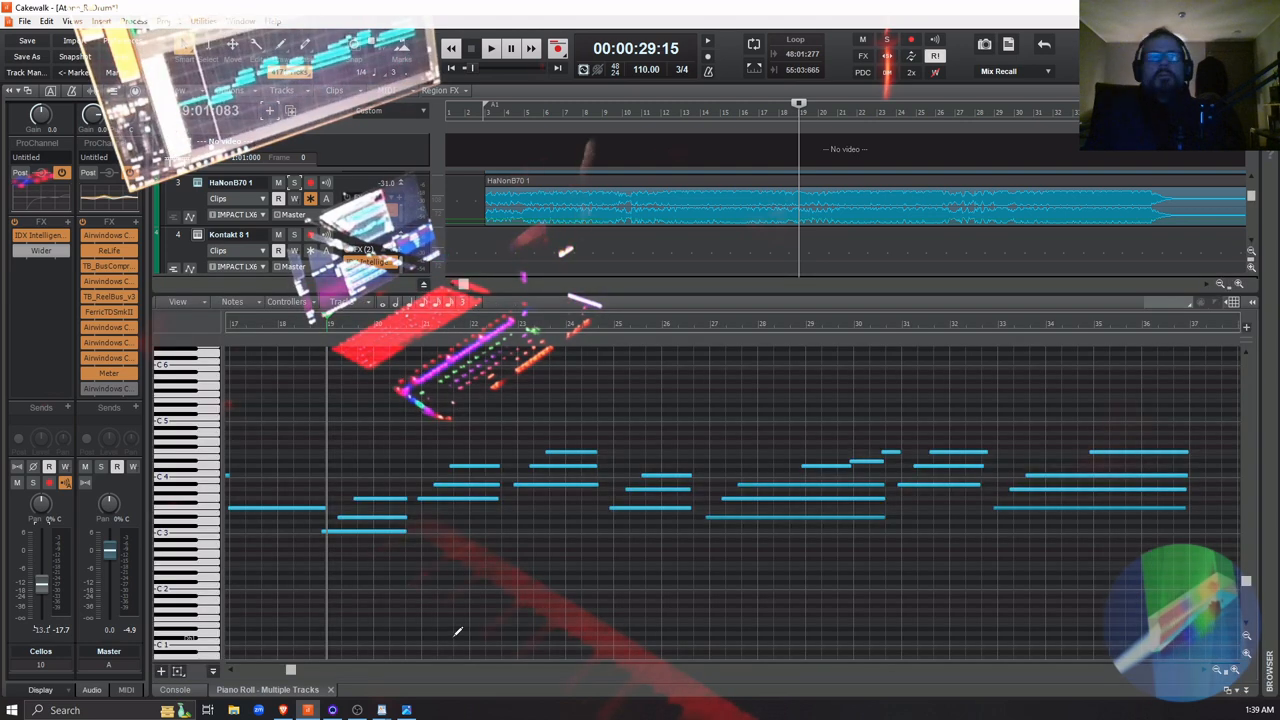
click(174, 690)
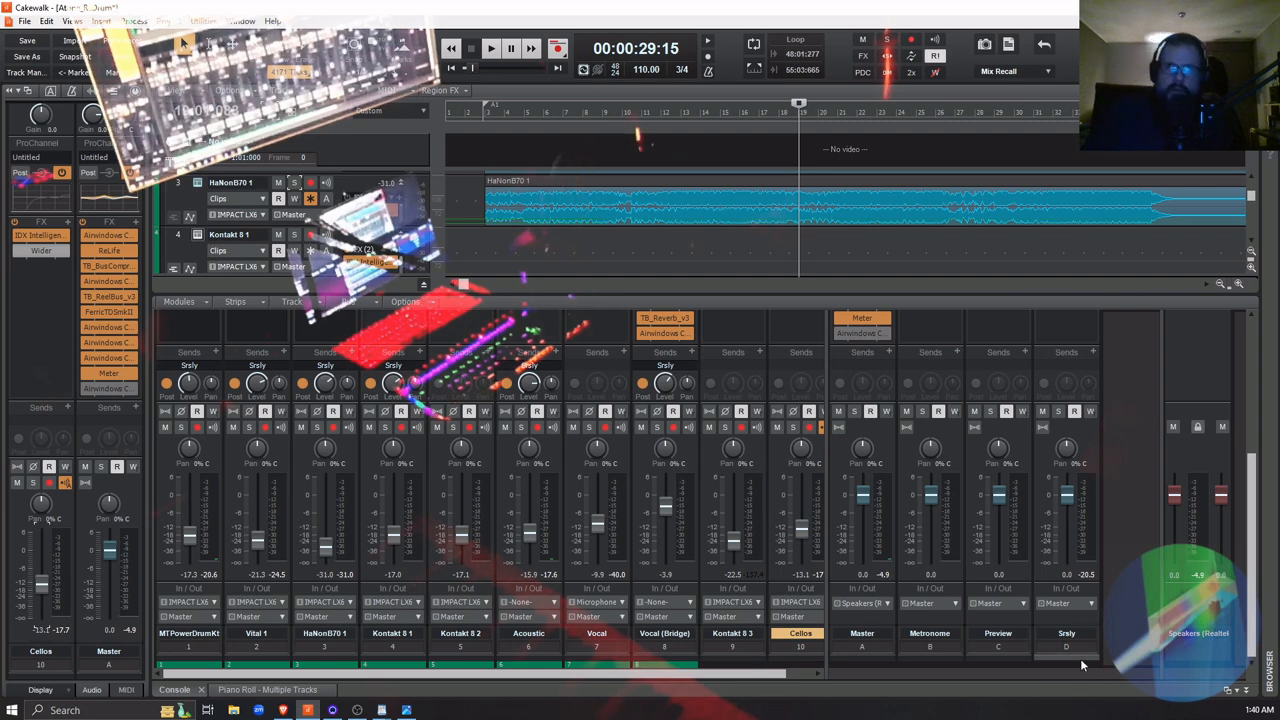
click(1064, 455)
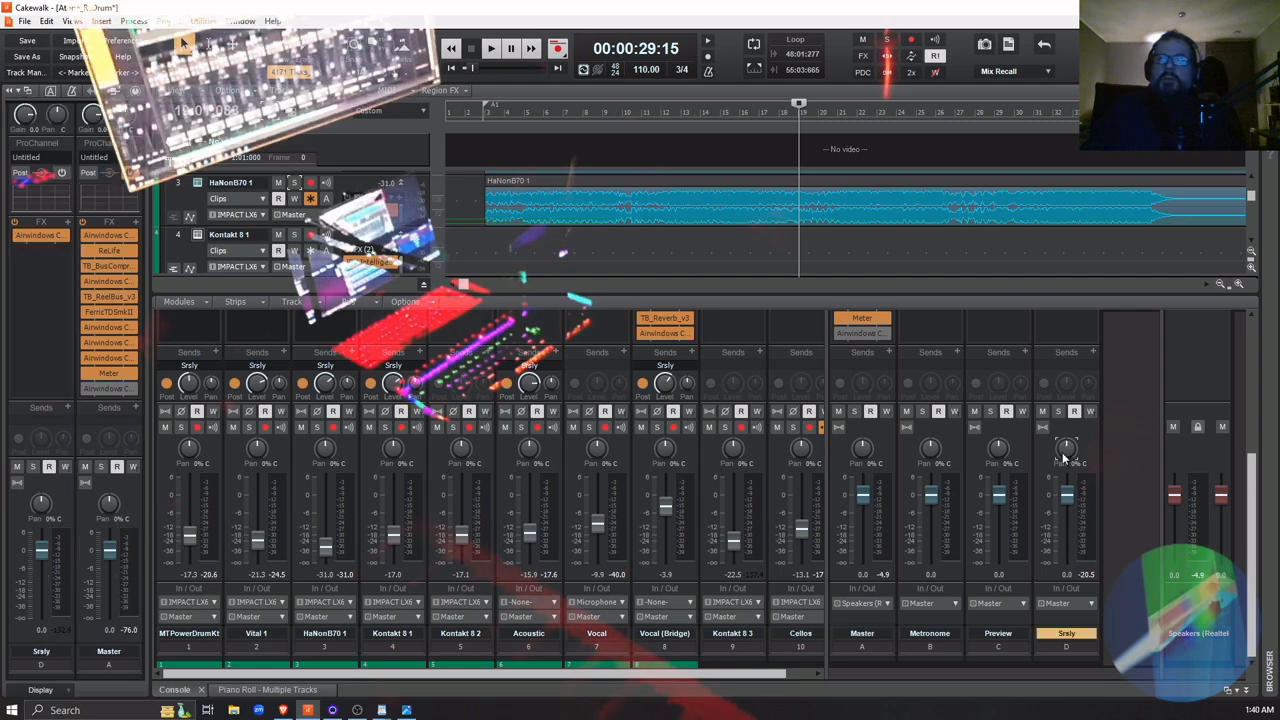
Add a send from the Cellos track to the Srsly bus
scroll(1082, 458, up, 5)
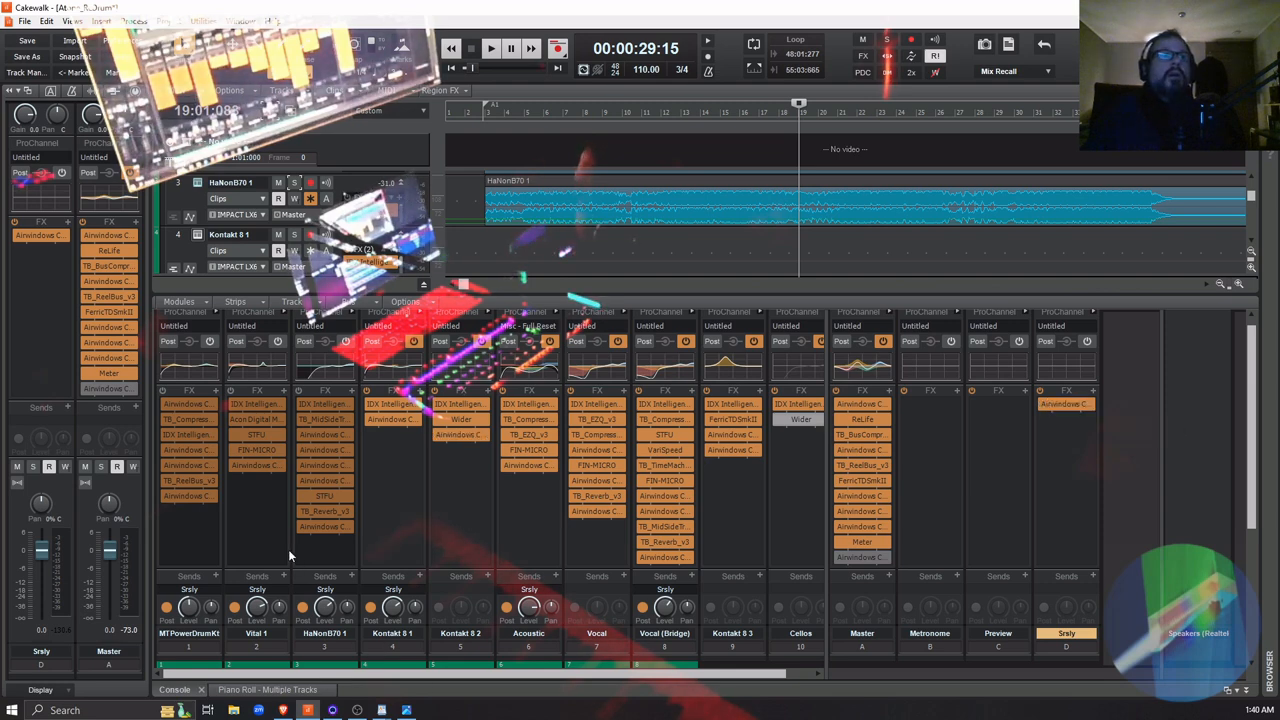
drag(661, 676, 755, 676)
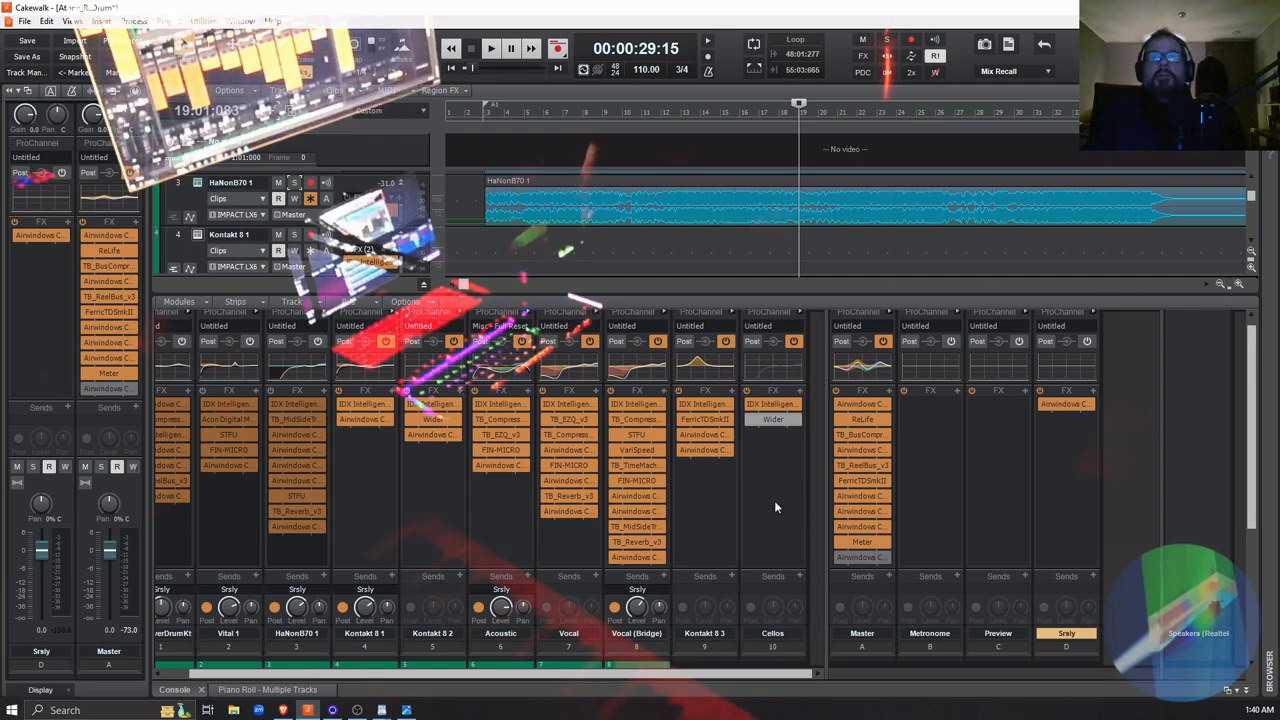
scroll(776, 509, up, 1)
scroll(779, 503, down, 3)
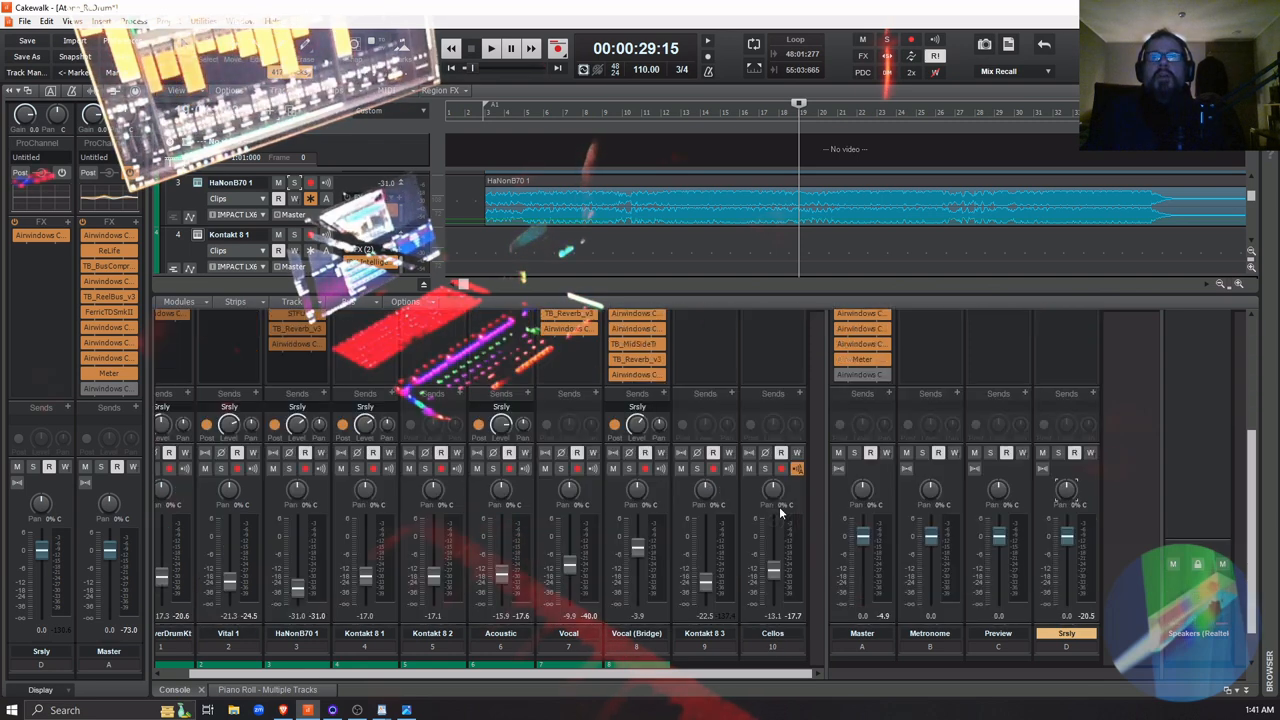
scroll(794, 462, up, 1)
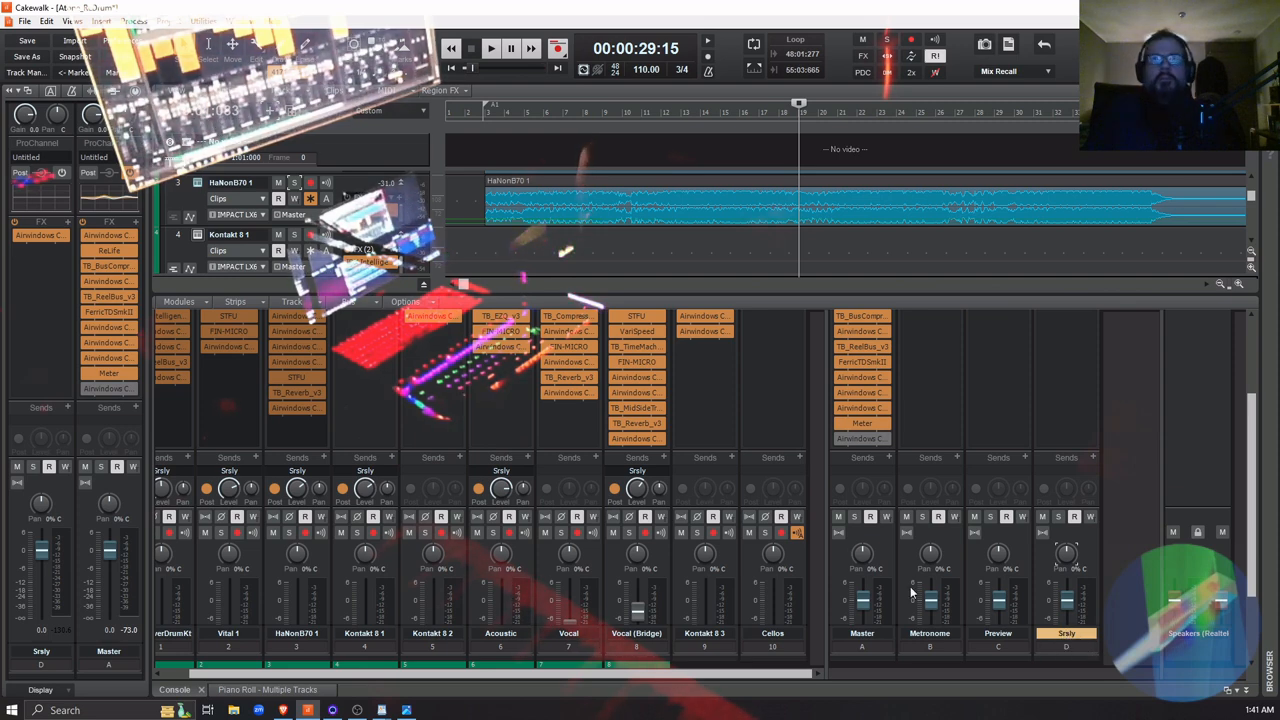
click(799, 457)
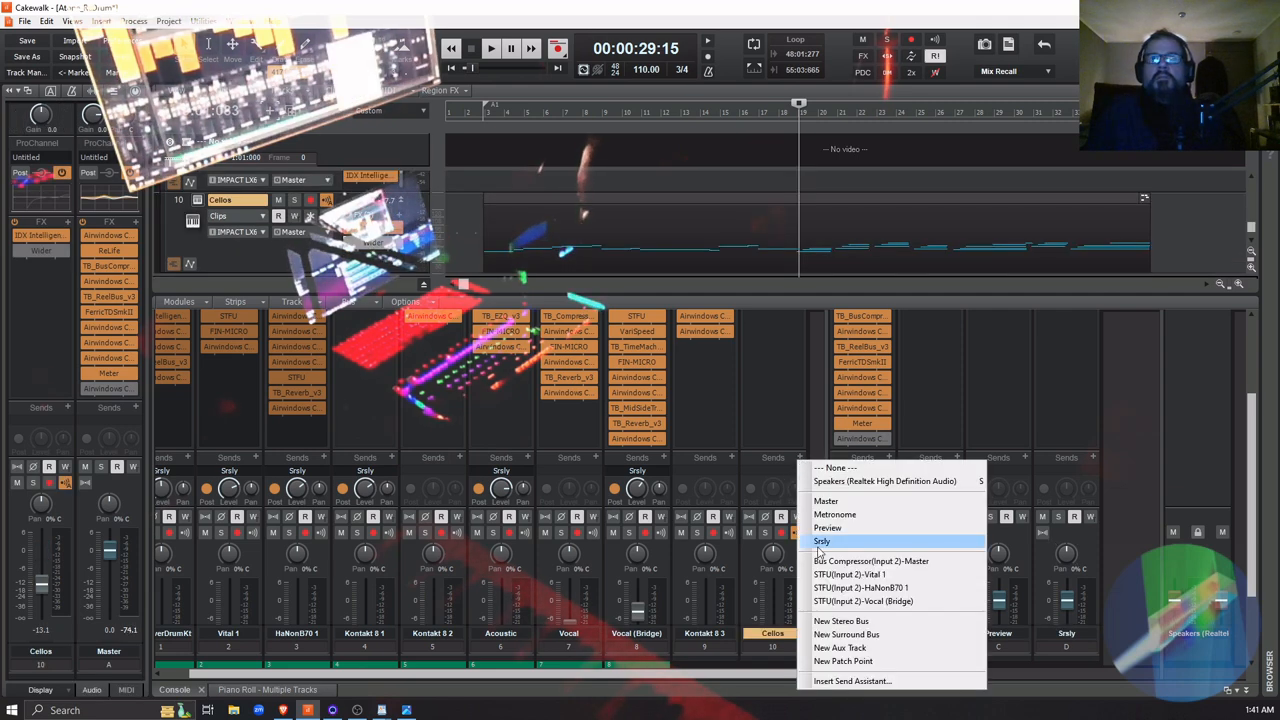
click(820, 541)
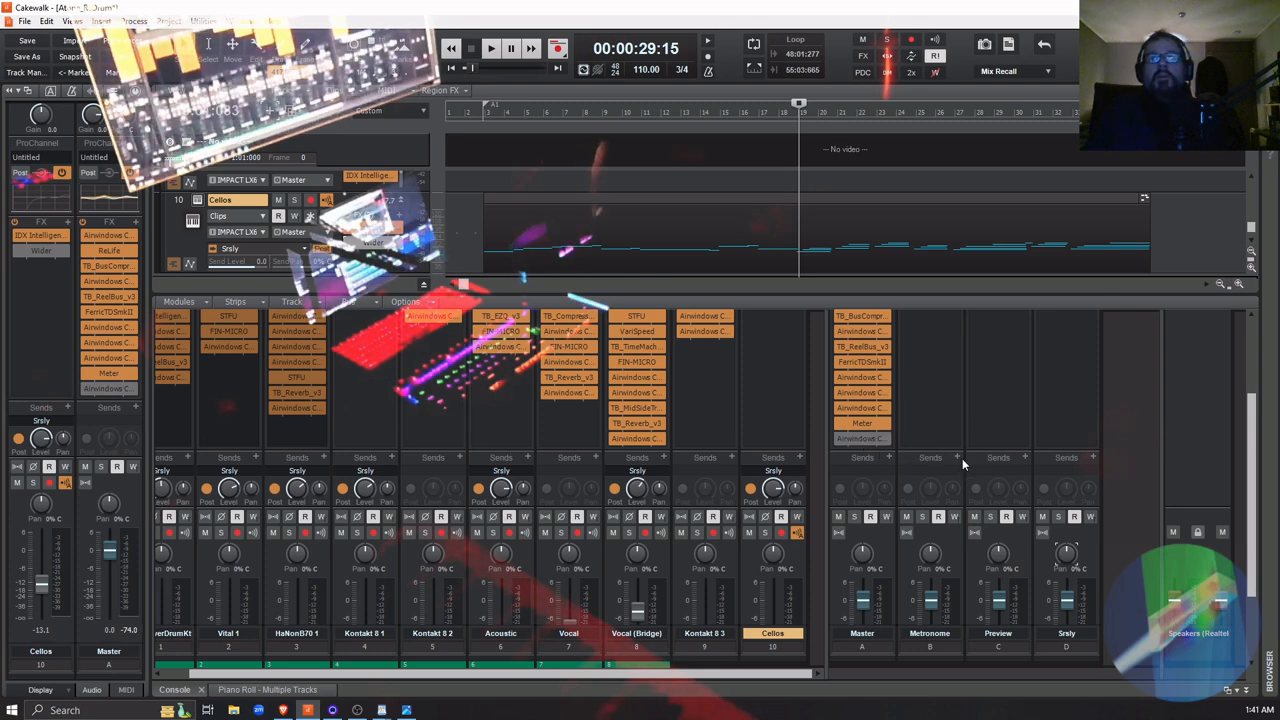
Set the Cellos track's Srsly send level to -3.9 while playing the mix from measure 19, and stop playback
scroll(1051, 406, up, 2)
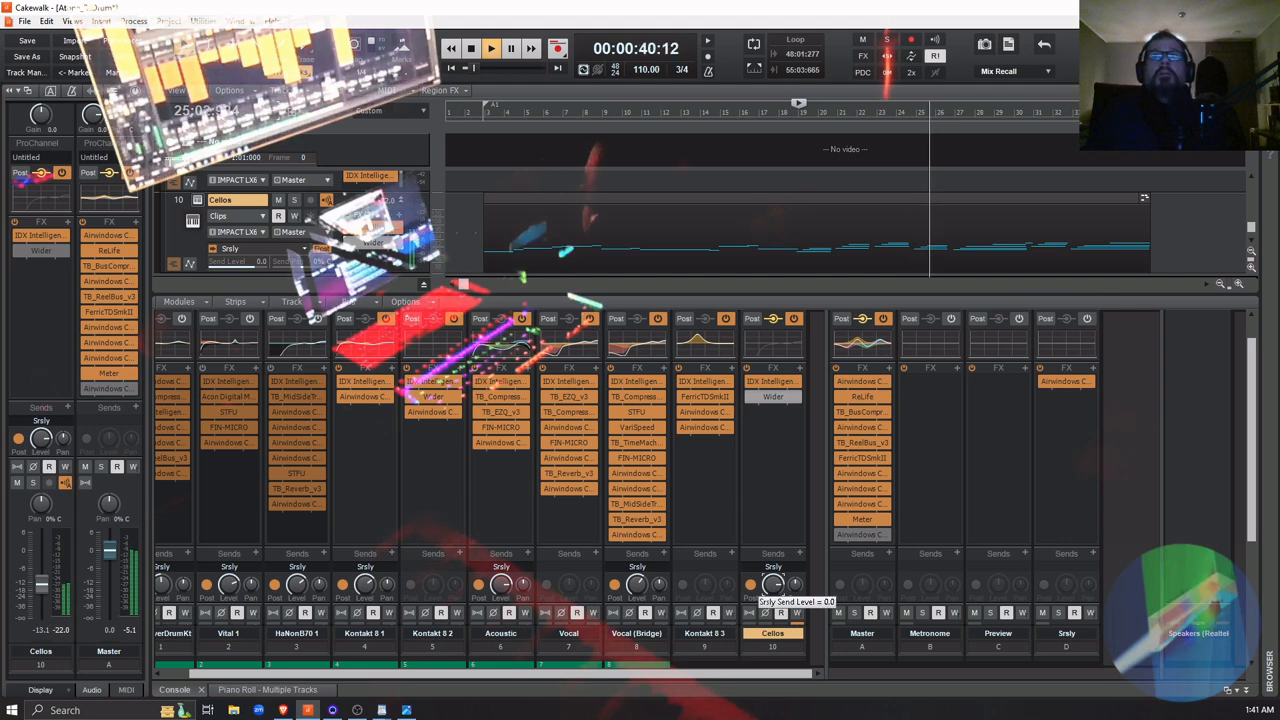
scroll(772, 590, down, 3)
scroll(772, 588, up, 1)
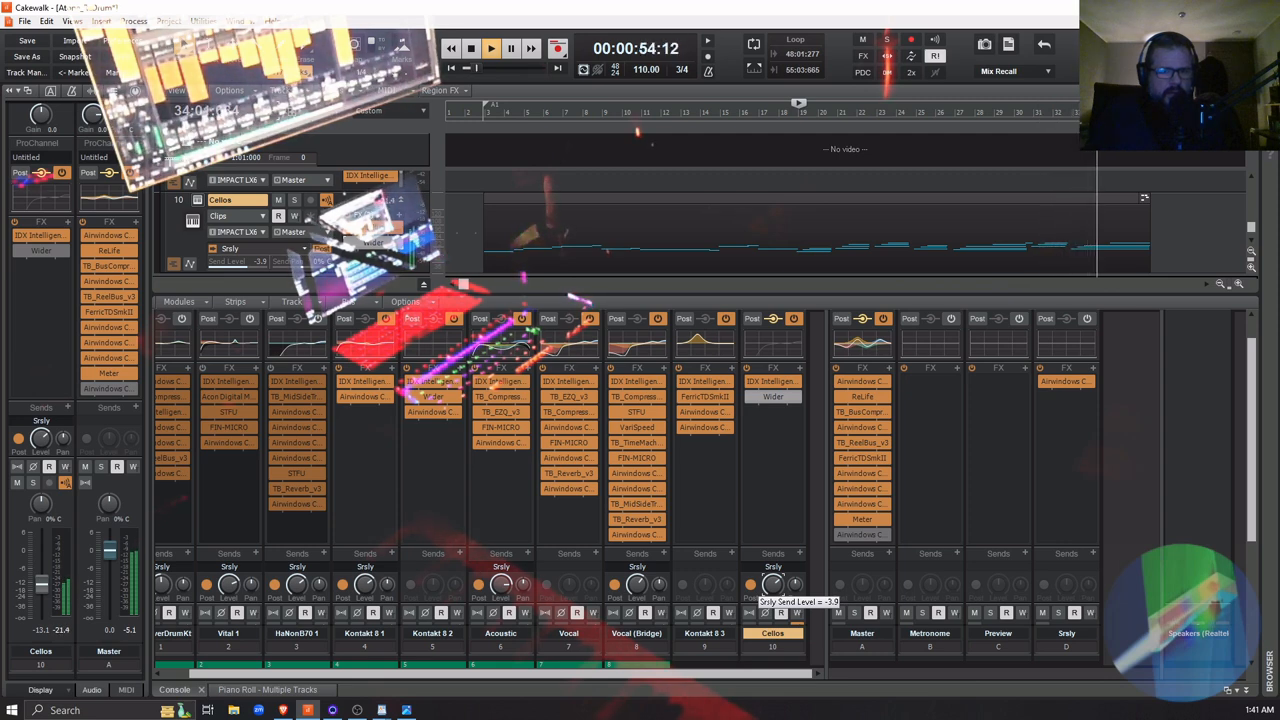
key(space)
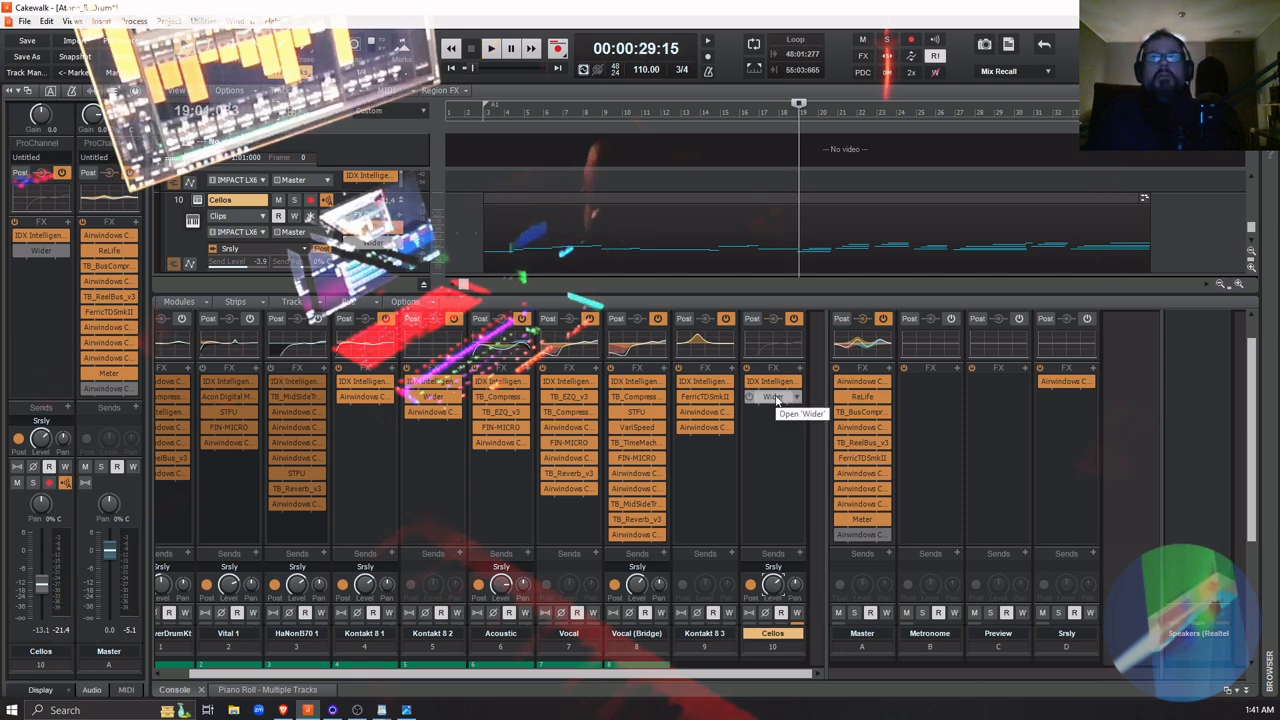
Delete the Wider effect from the Cellos track, and lower the track volume slightly while playing the mix from measure 2
right_click(776, 399)
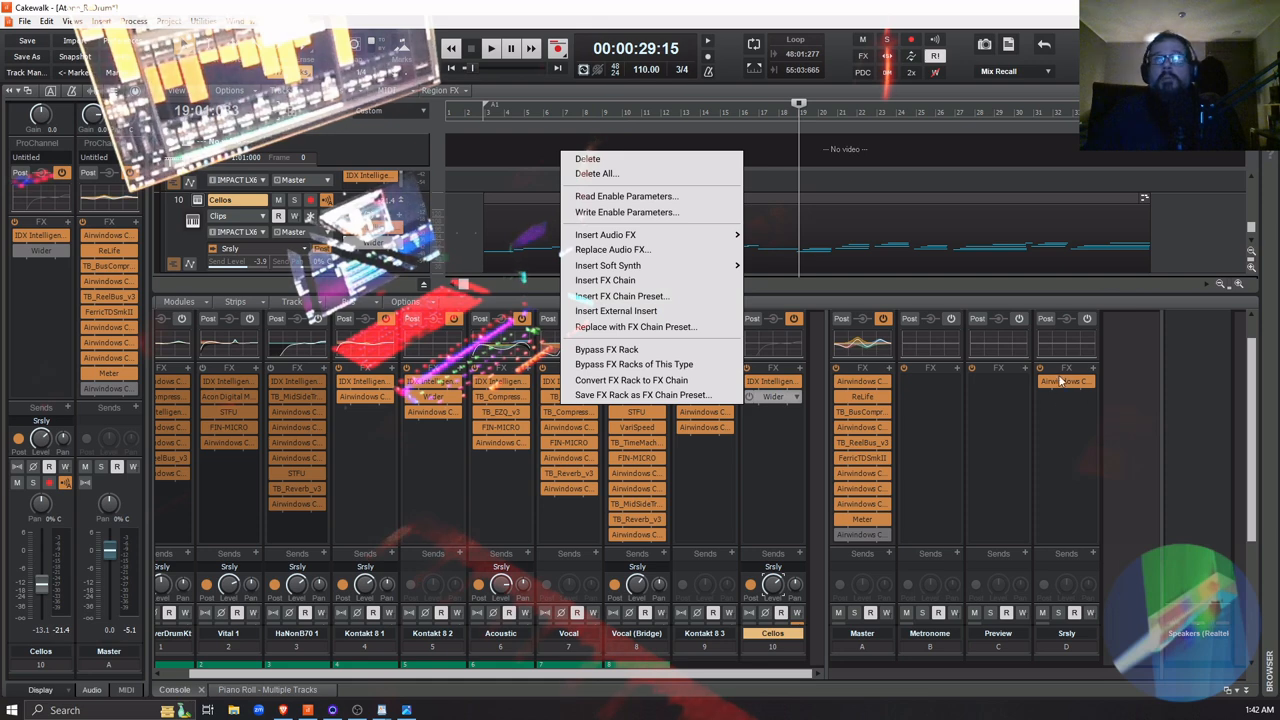
click(617, 159)
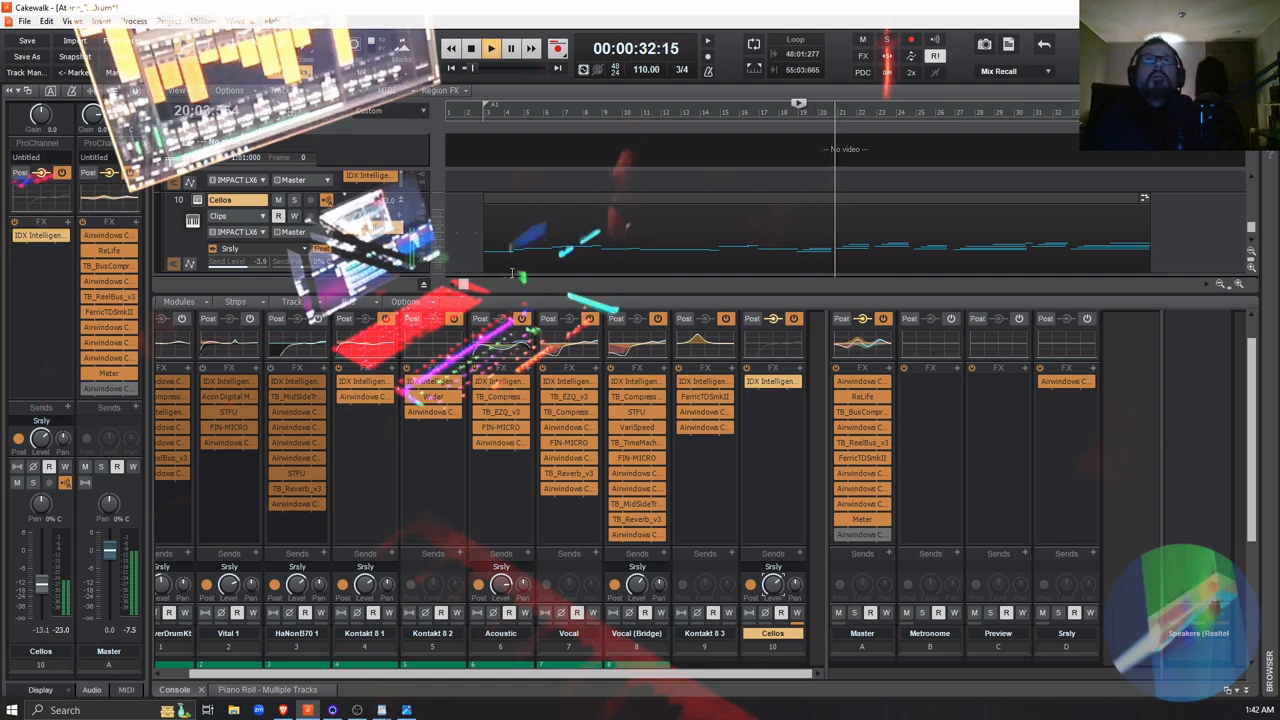
key(space)
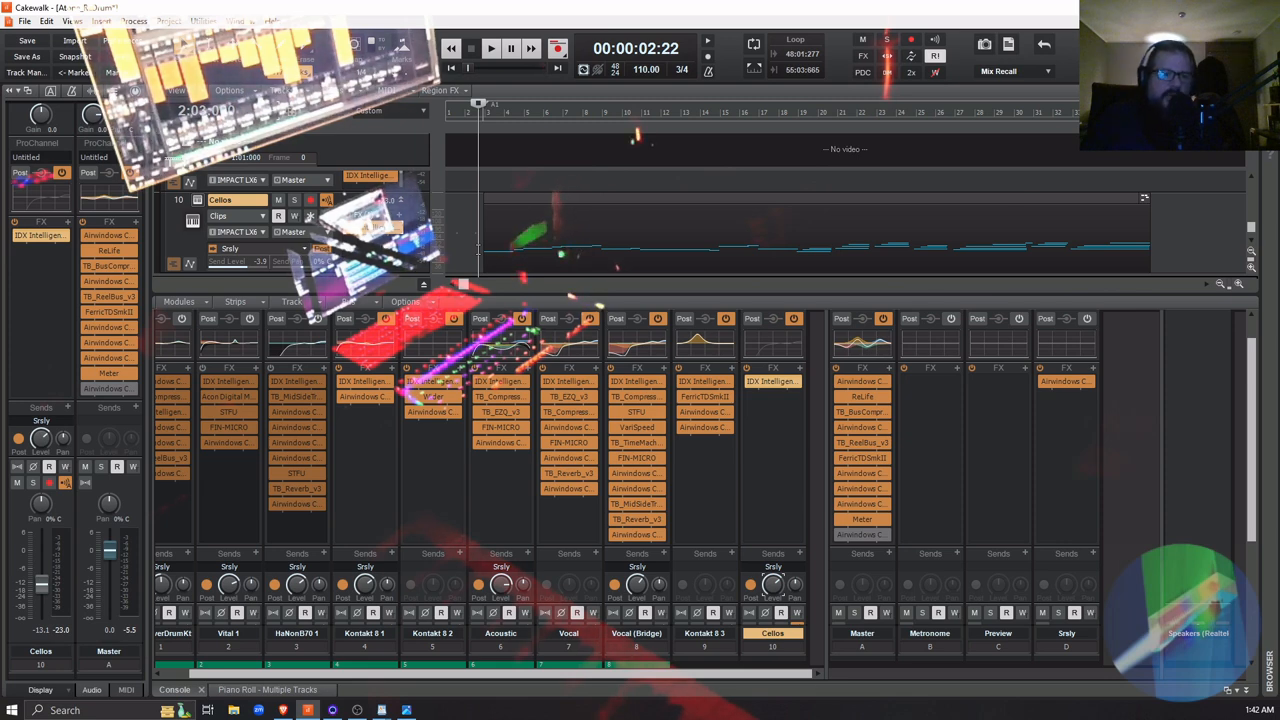
key(space)
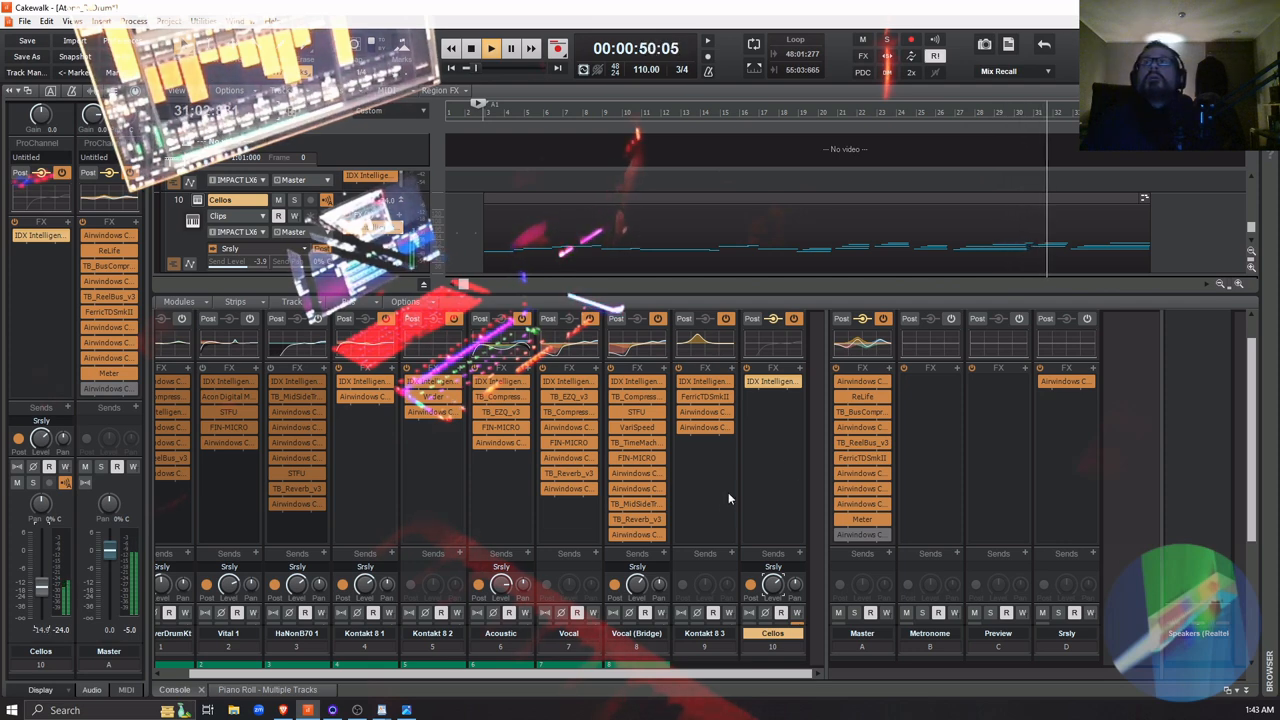
Solo the Cellos and replay the passage from about measures 24 to 29, restarting from earlier points, and stop playback
click(993, 243)
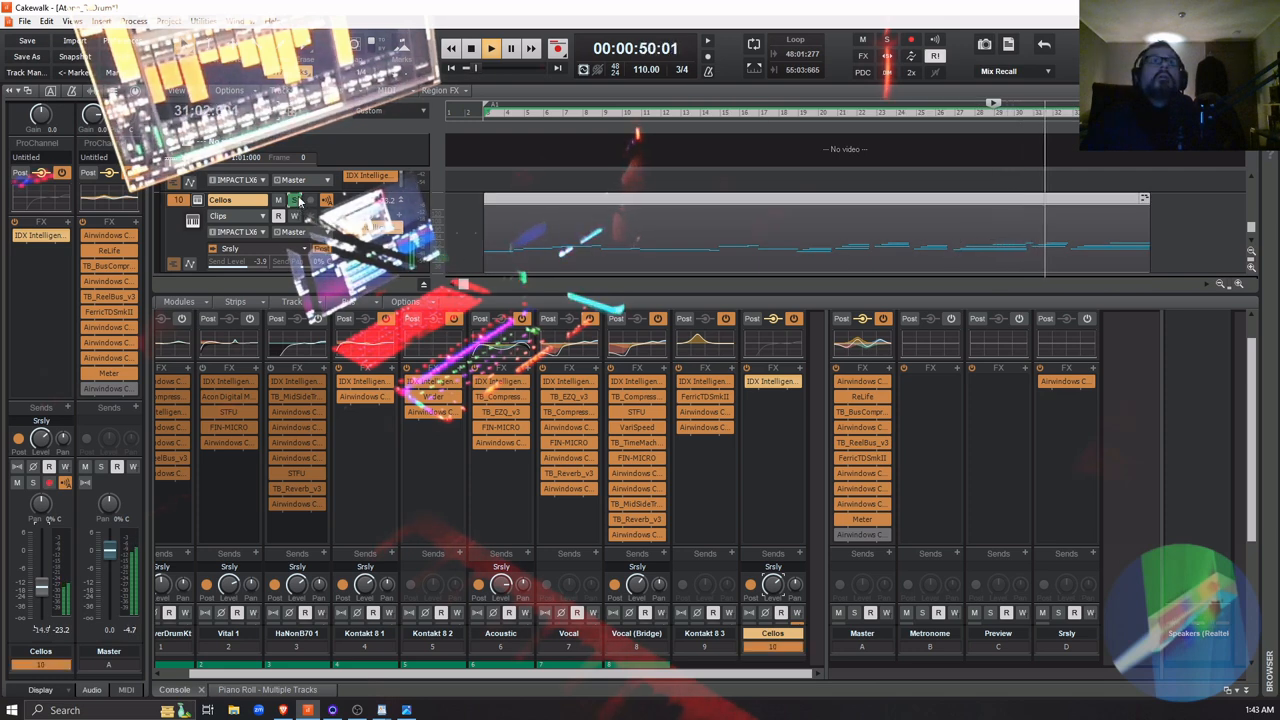
click(294, 200)
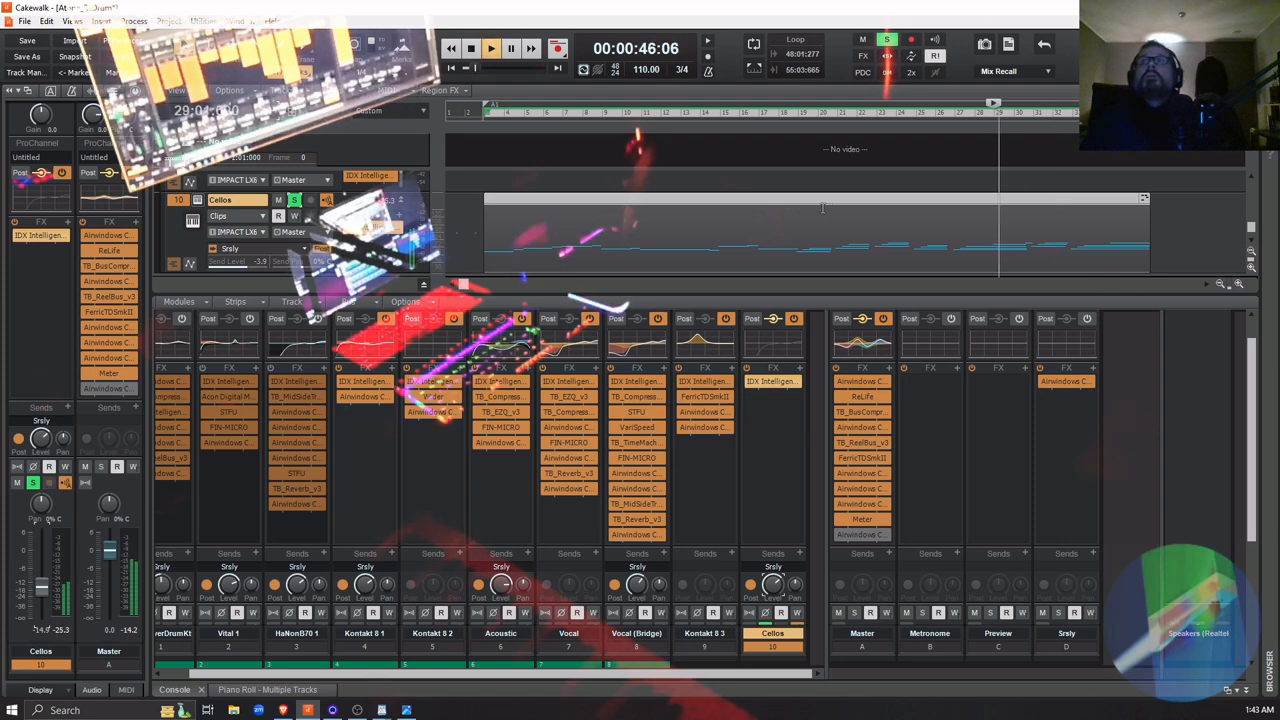
click(951, 256)
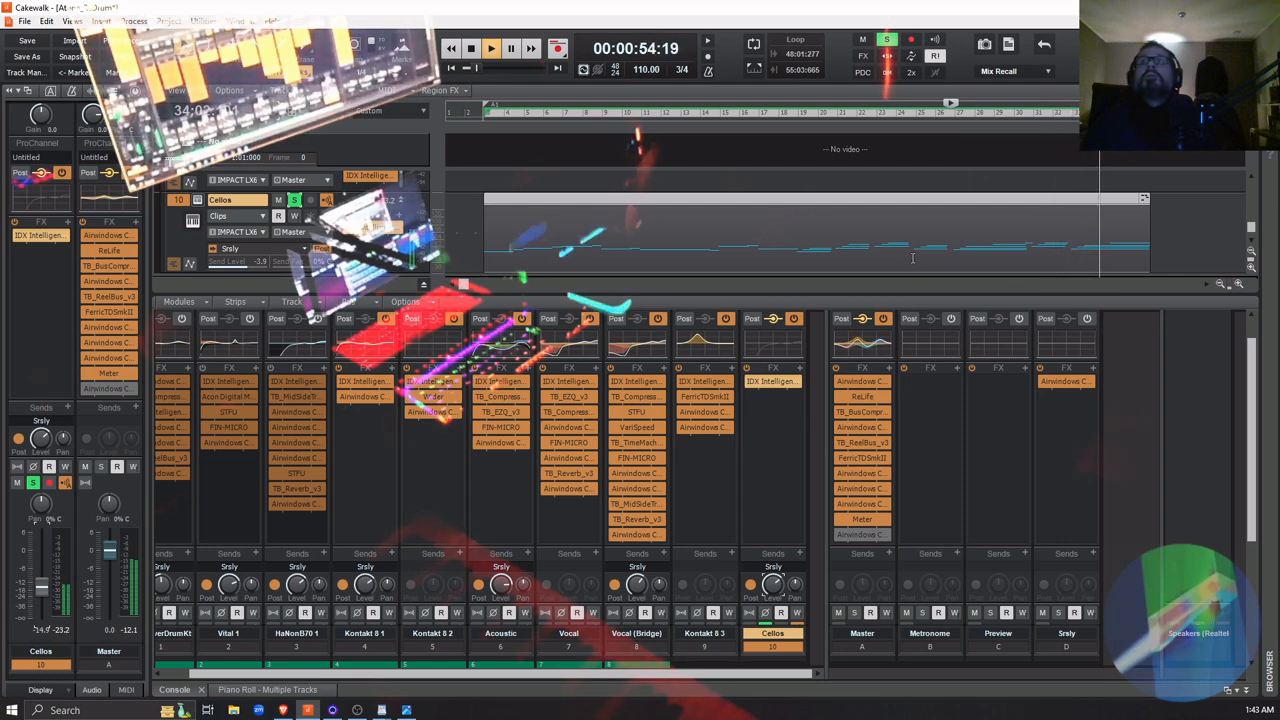
click(912, 258)
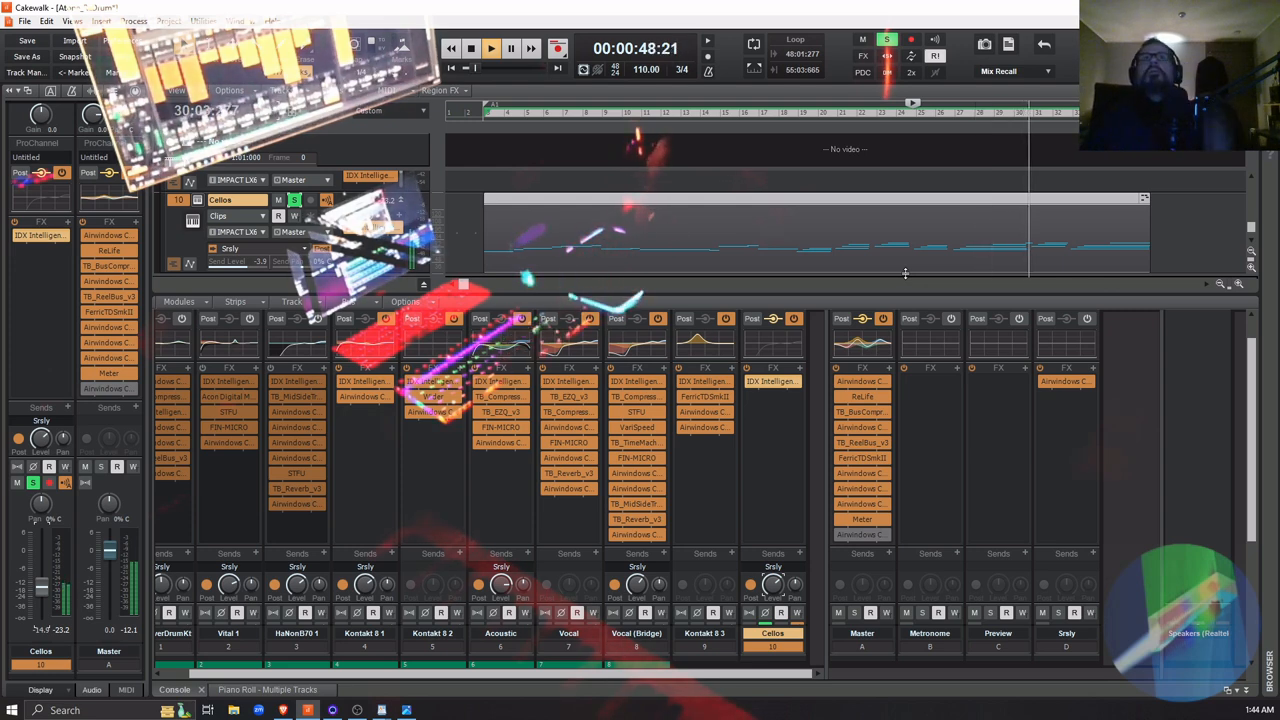
key(space)
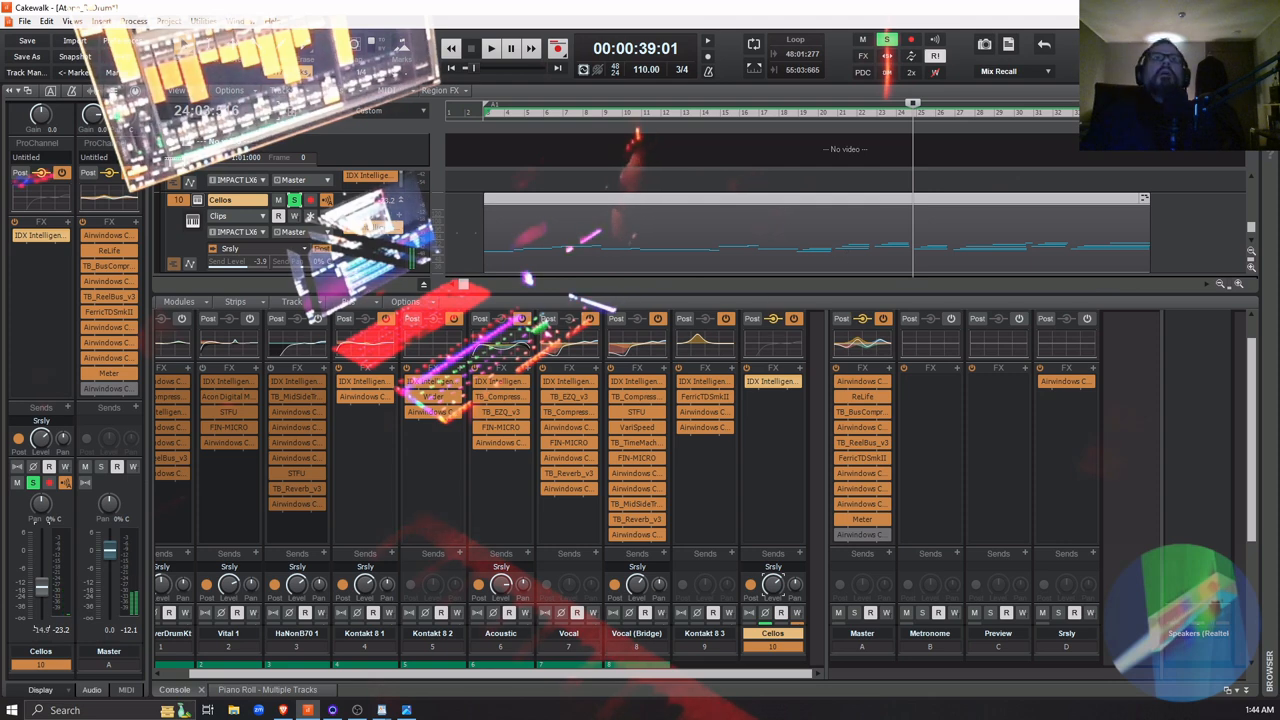
Collapse the mixing console and enlarge the Cellos track to inspect its notes while listening from measure 24
click(1247, 692)
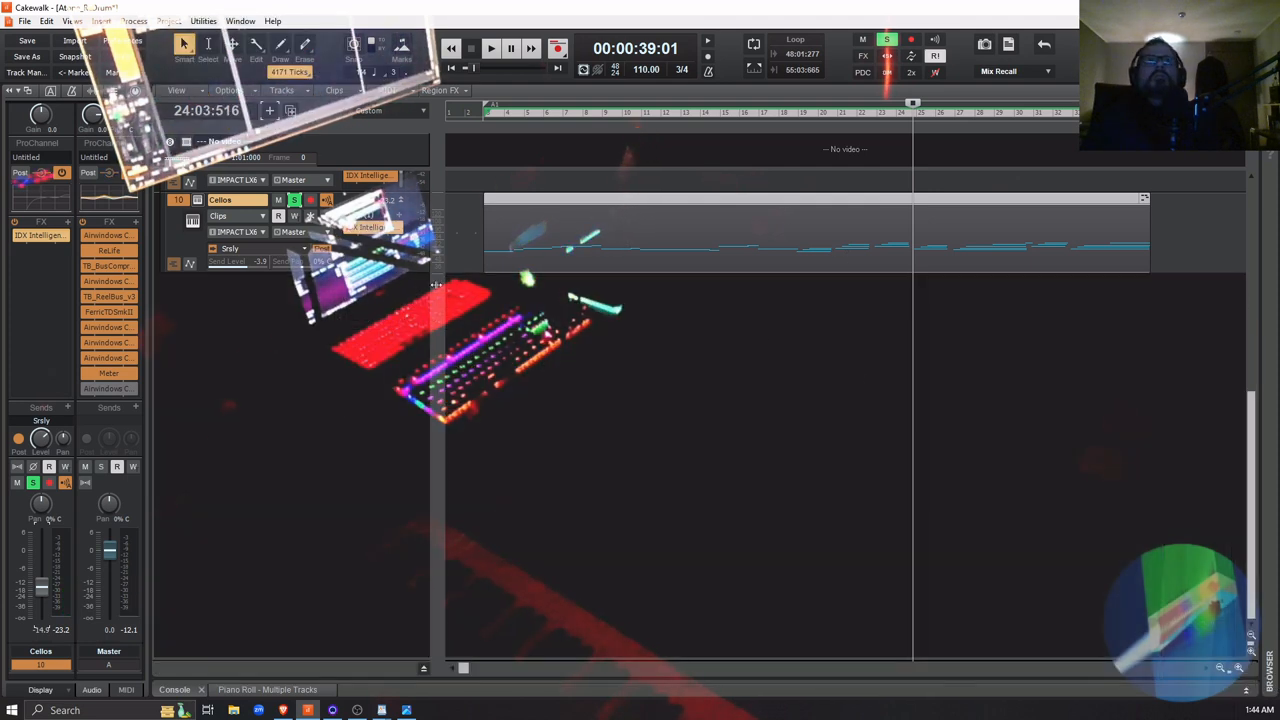
drag(378, 272, 378, 482)
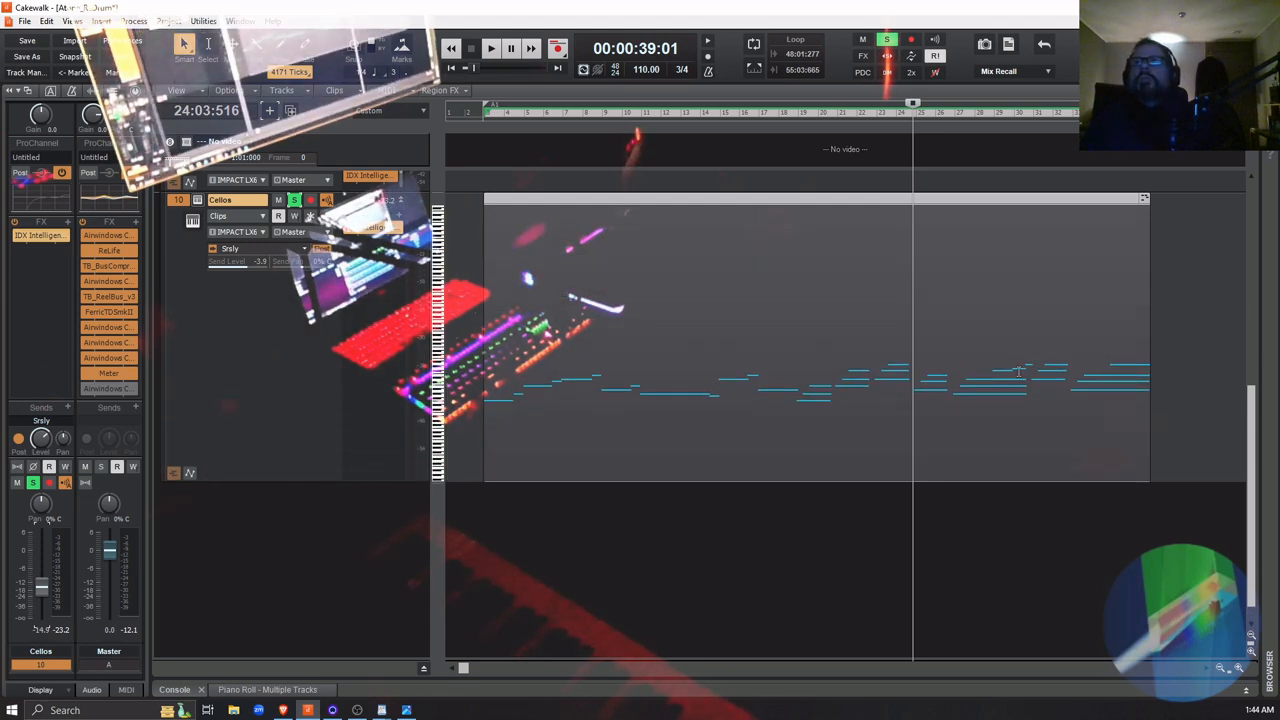
key(space)
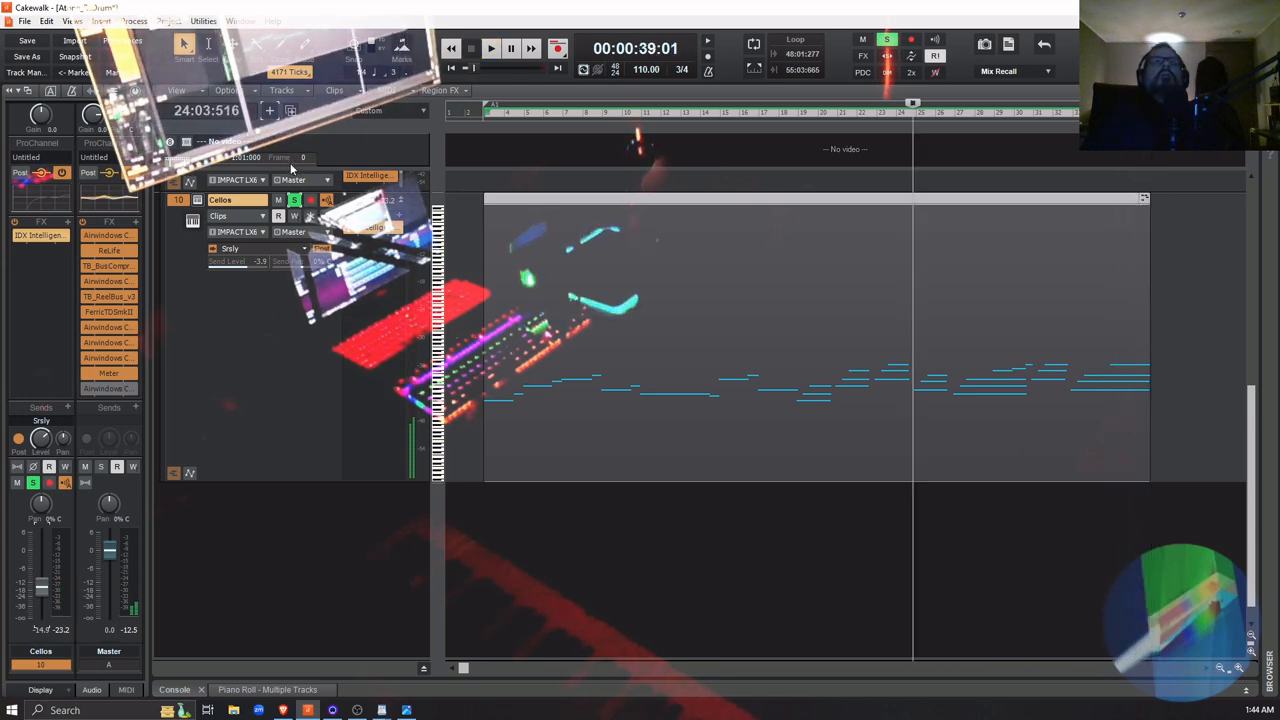
Unsolo the Cellos, replay the full mix from measure 24, and mark the passage around measures 29 to 31
click(292, 202)
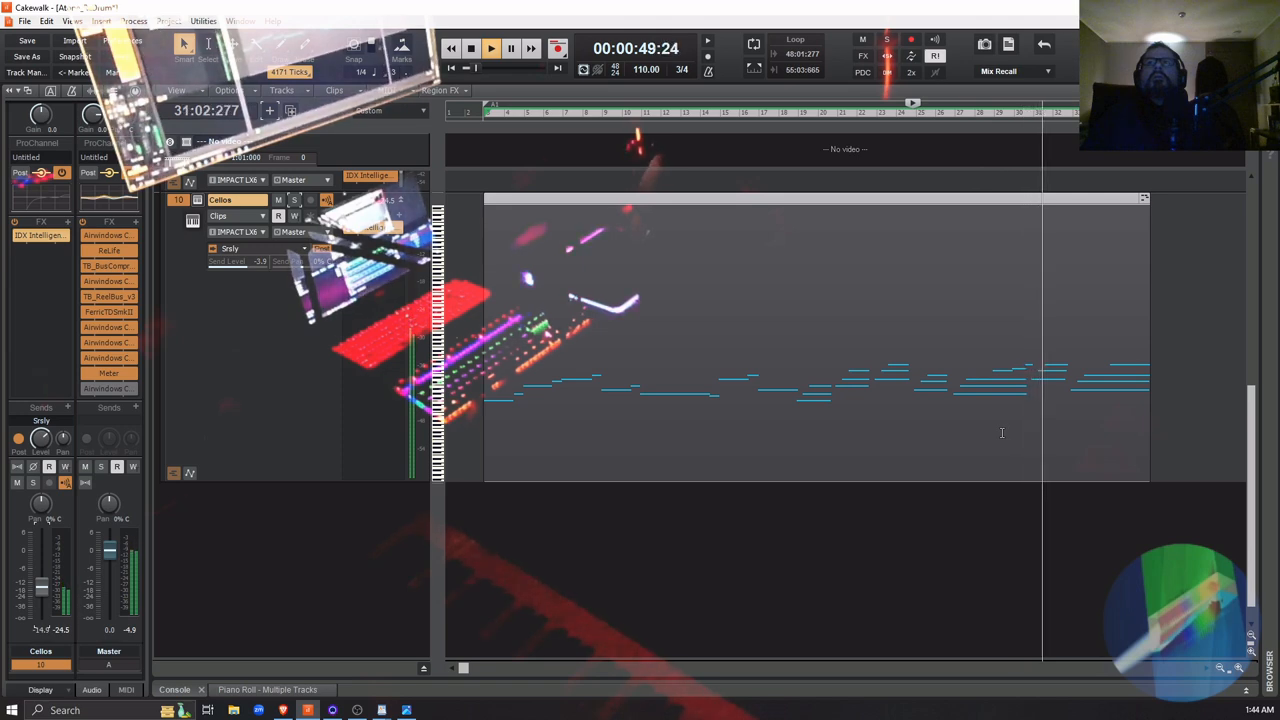
key(space)
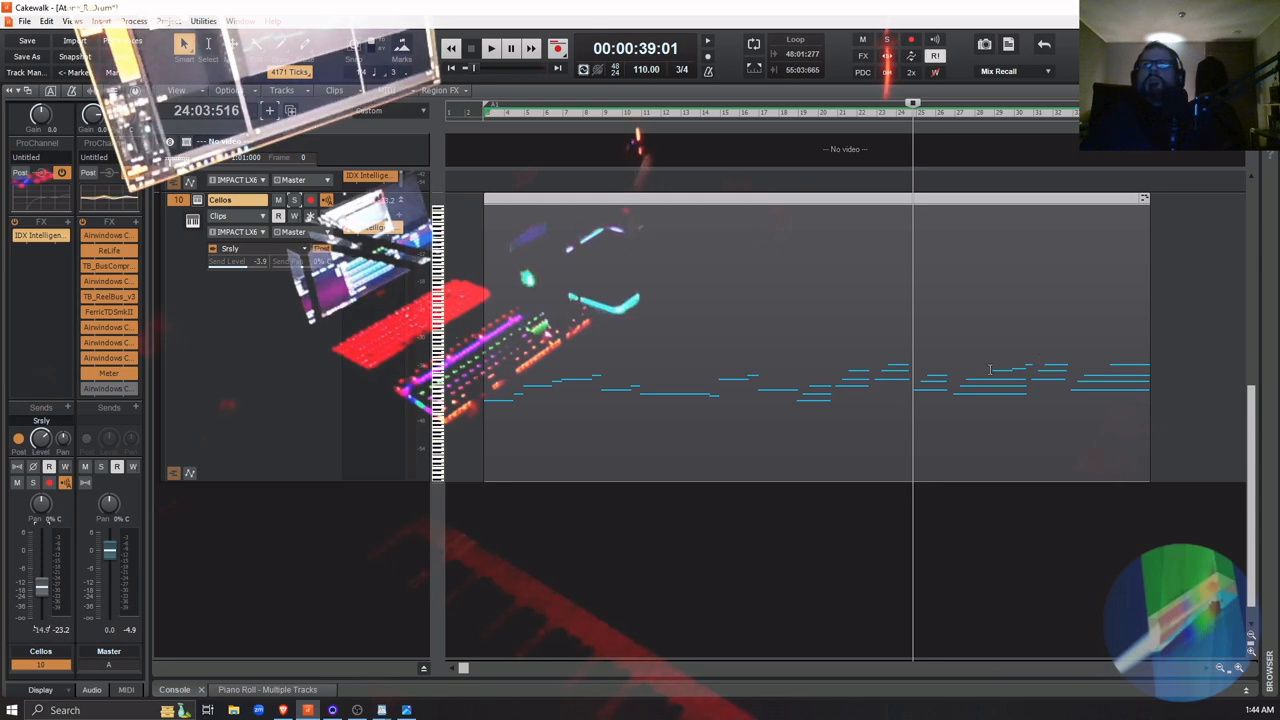
drag(990, 369, 1034, 372)
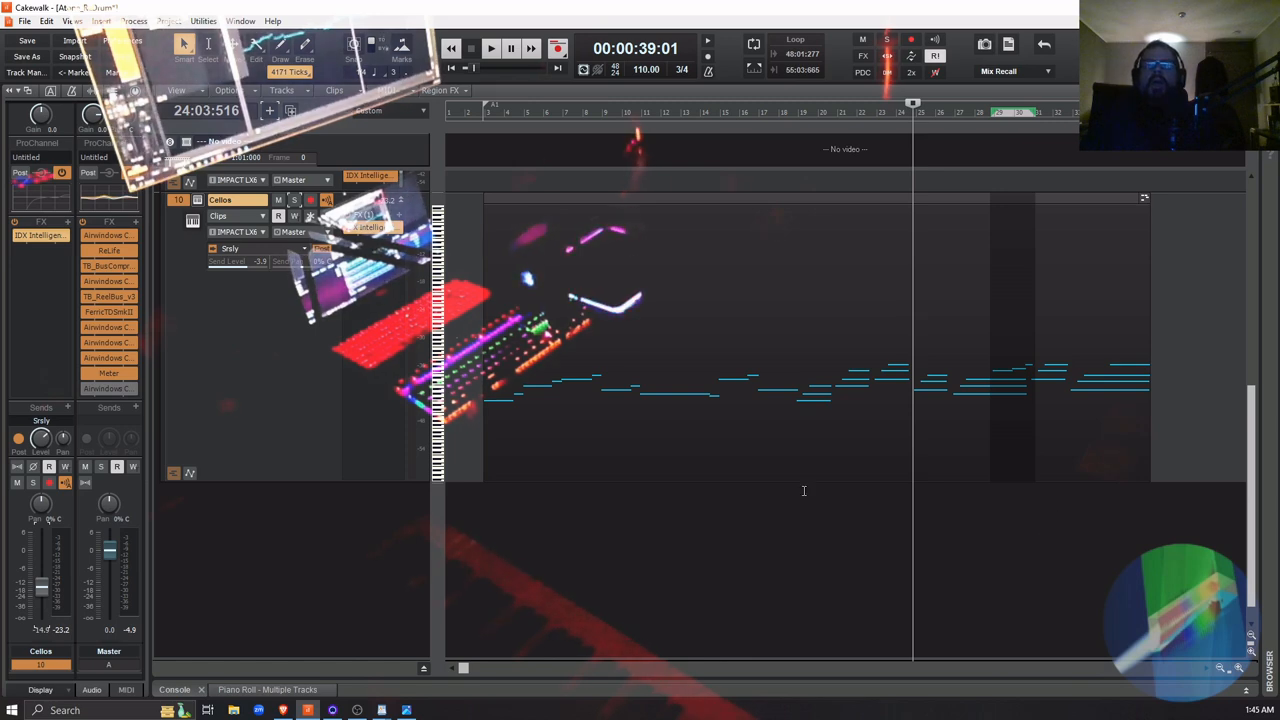
Shrink the Cellos track's height and open its MIDI clip in the Piano Roll
drag(319, 482, 320, 287)
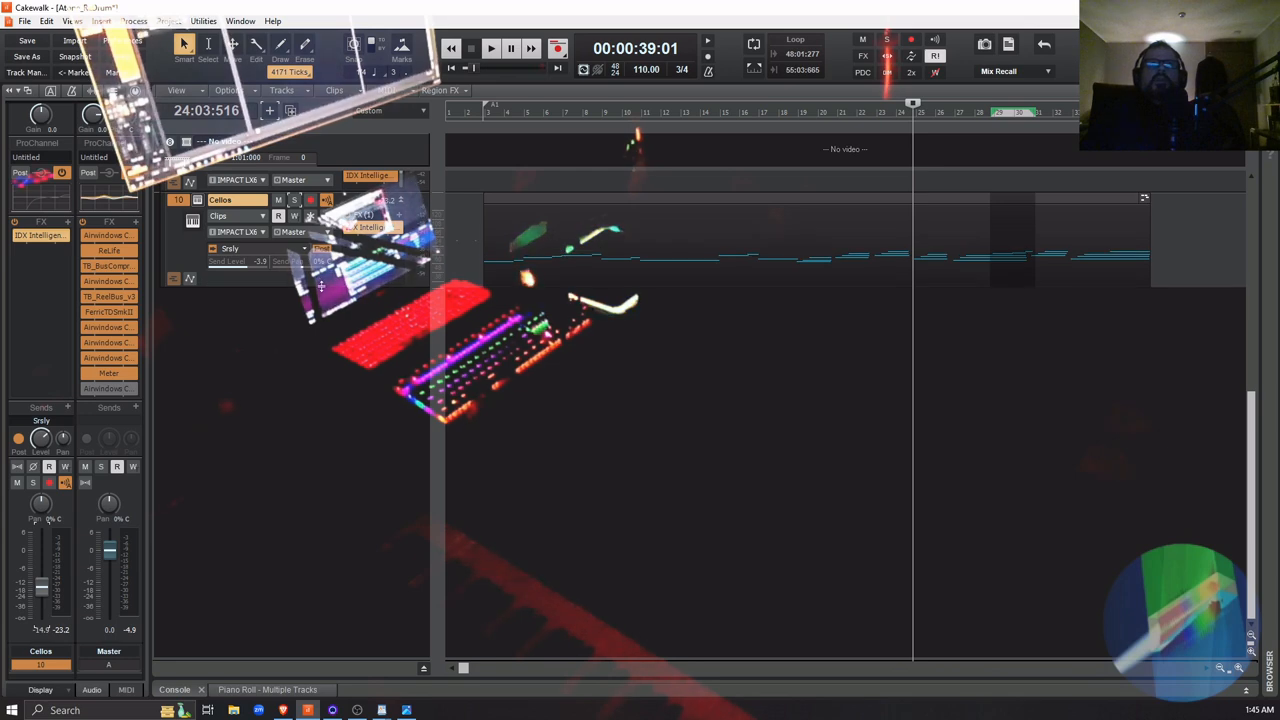
click(605, 426)
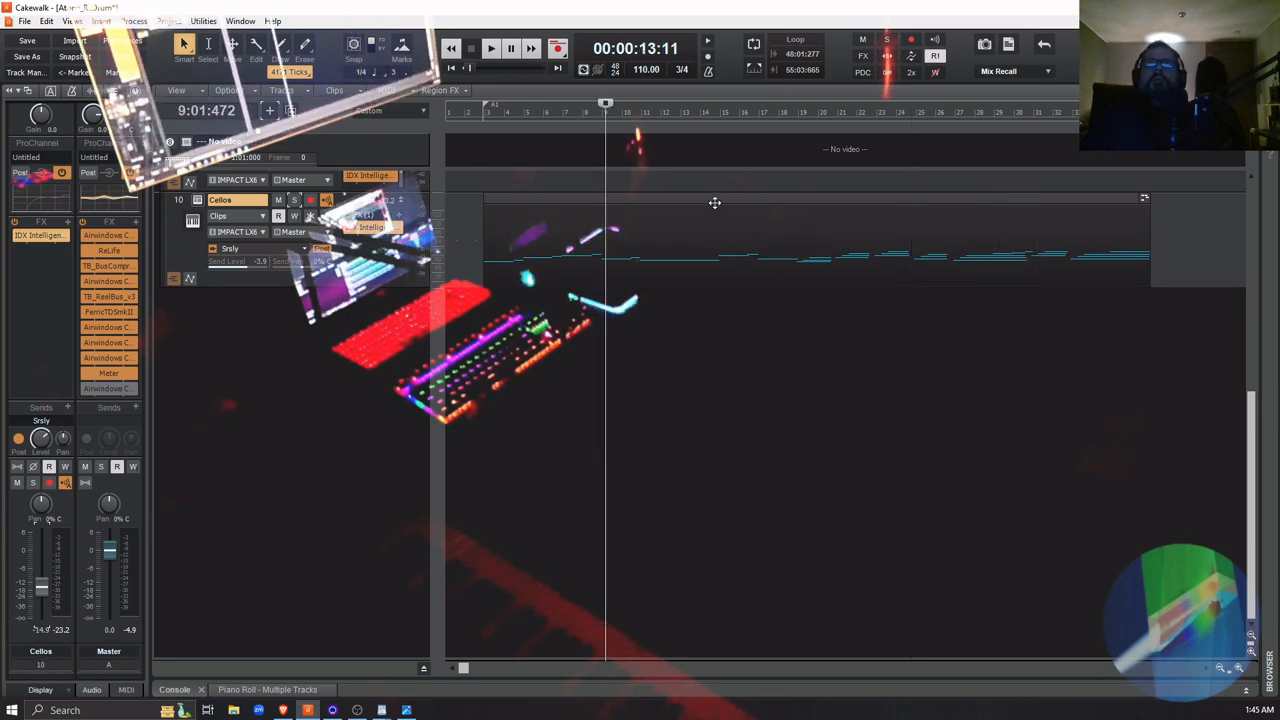
click(714, 200)
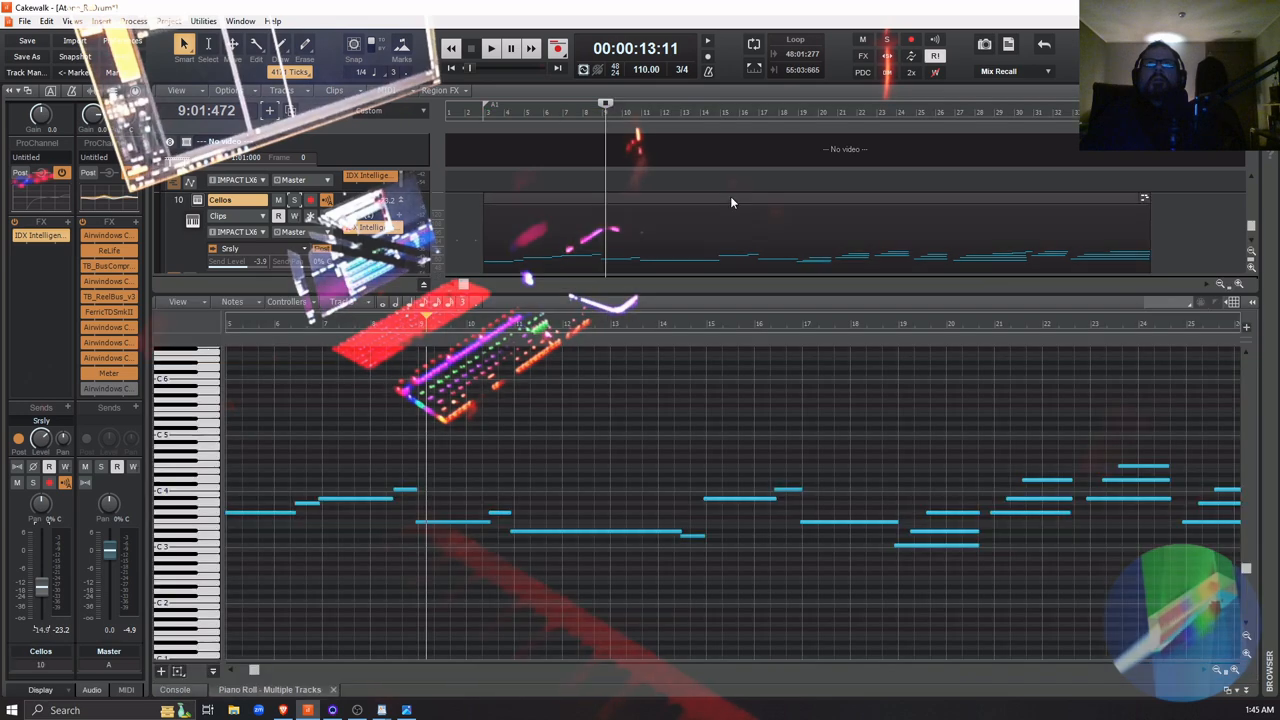
double_click(729, 200)
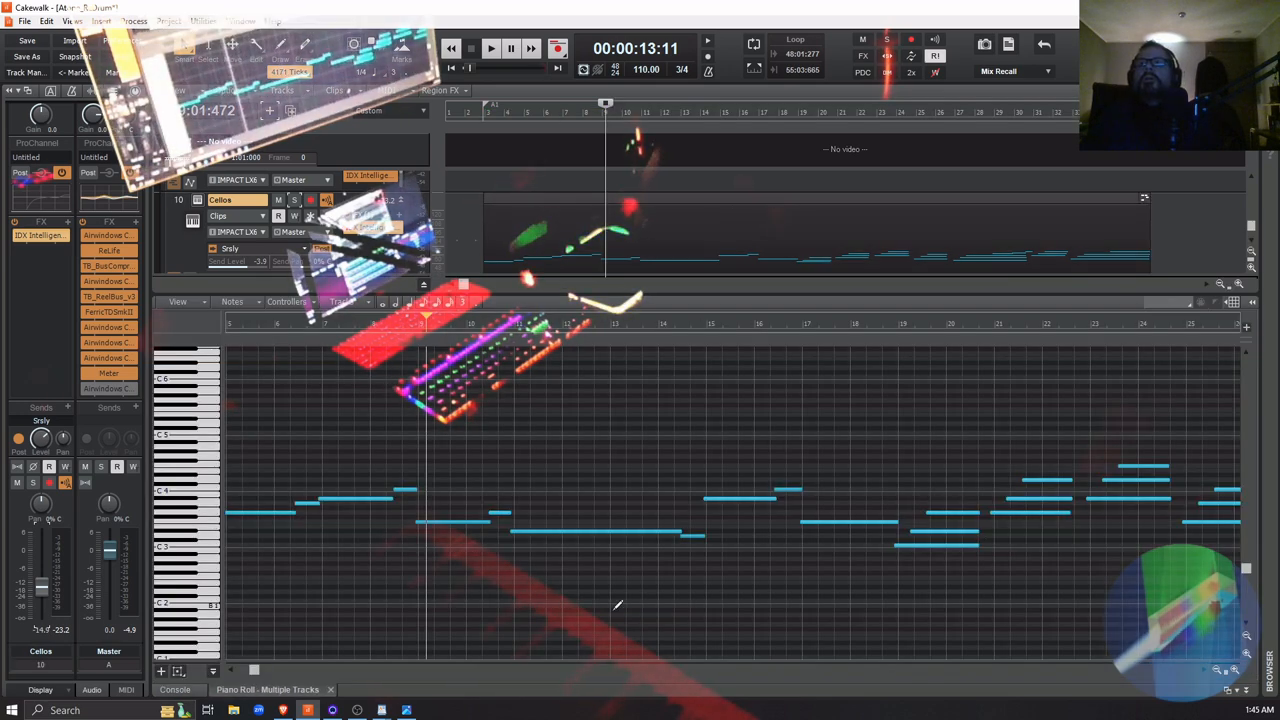
Place the playhead in measure 30, just before the chord change in the Cellos notes
drag(256, 671, 306, 674)
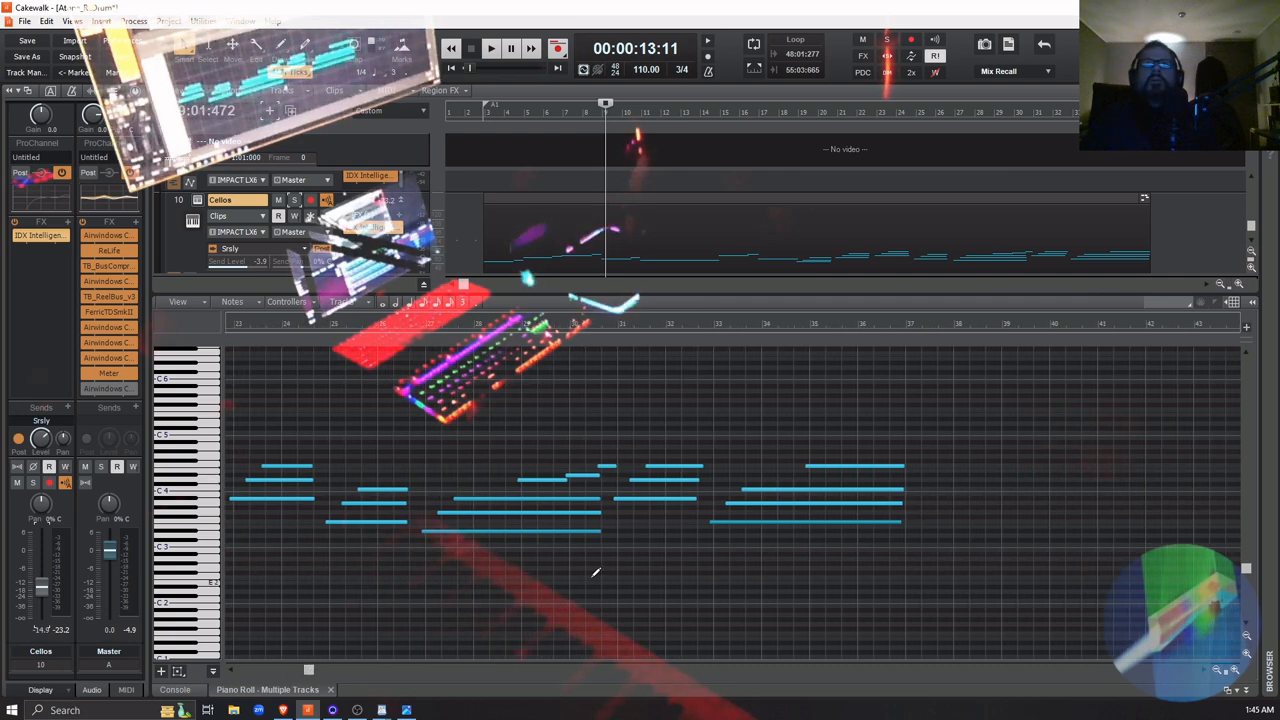
click(603, 322)
click(596, 325)
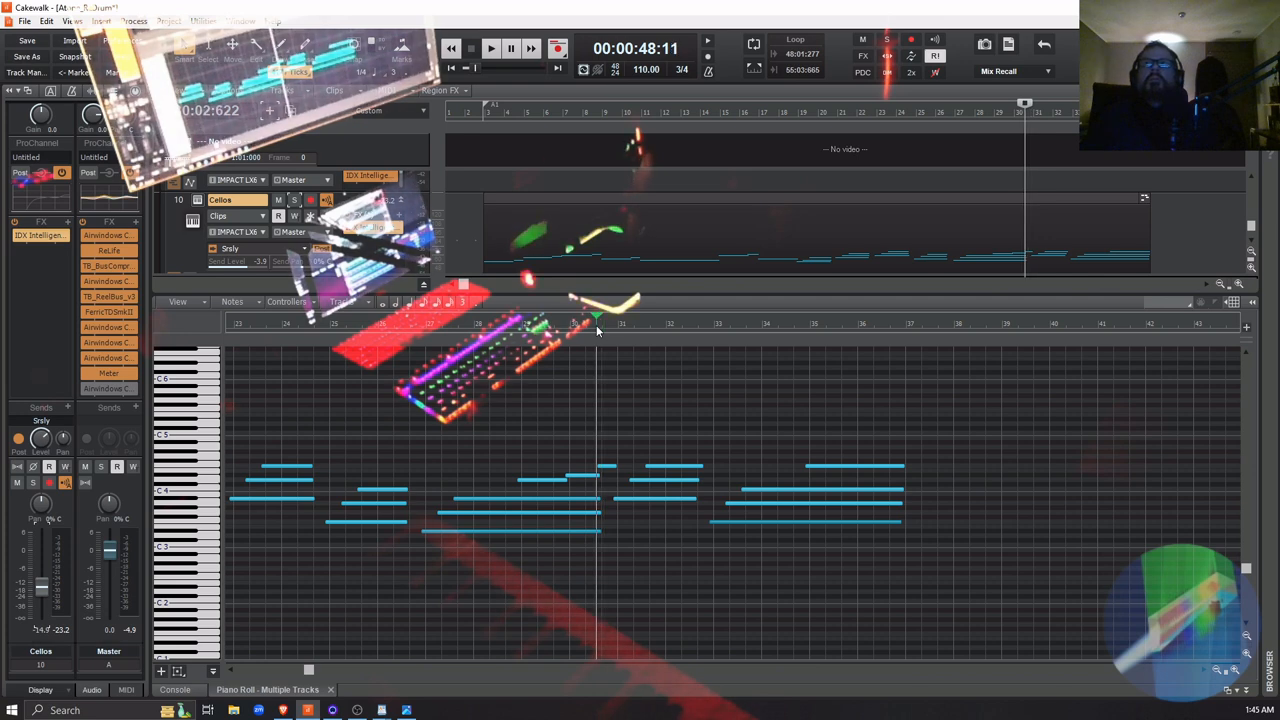
Show the Velocity controller in a separate lane below the Cellos notes
click(213, 672)
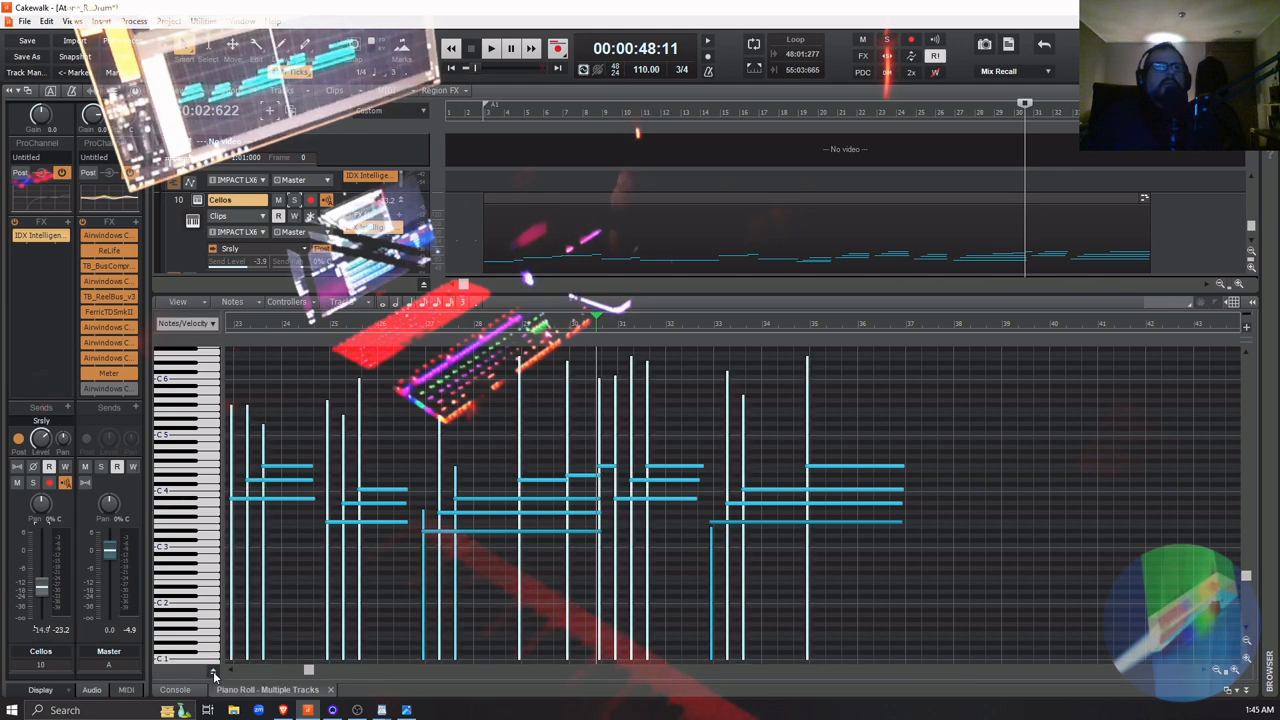
click(213, 673)
click(213, 673)
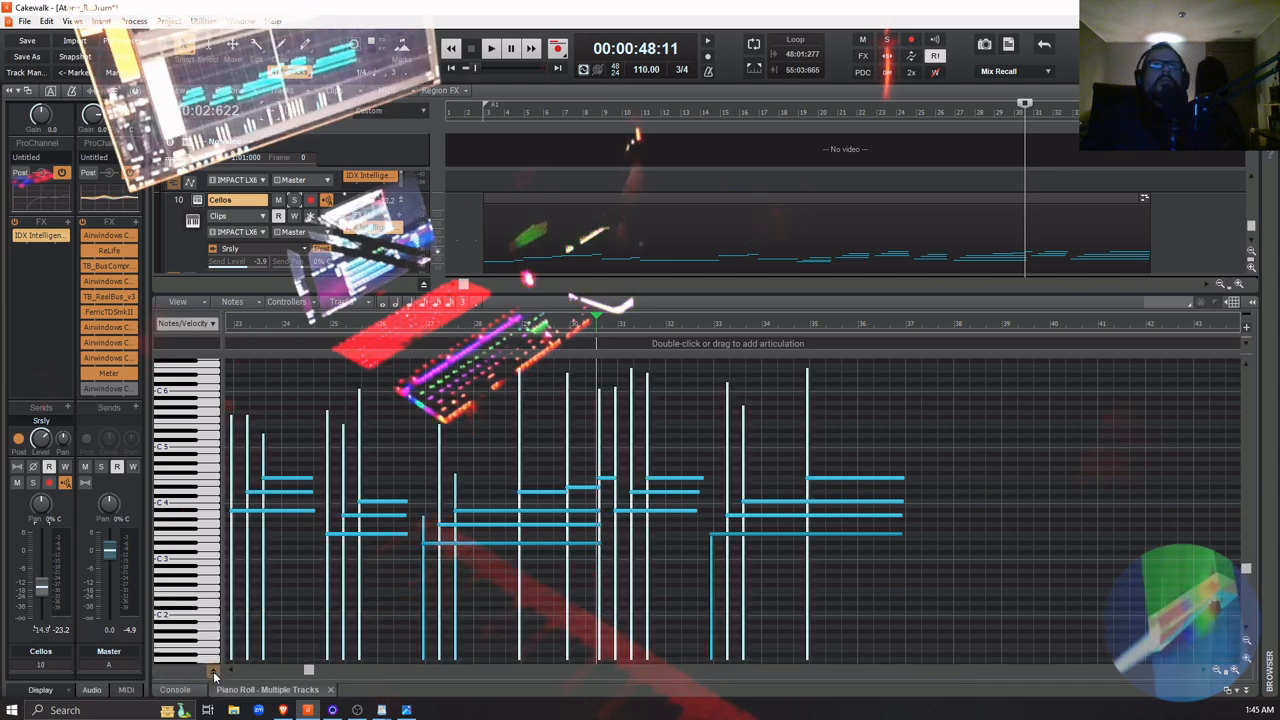
click(213, 673)
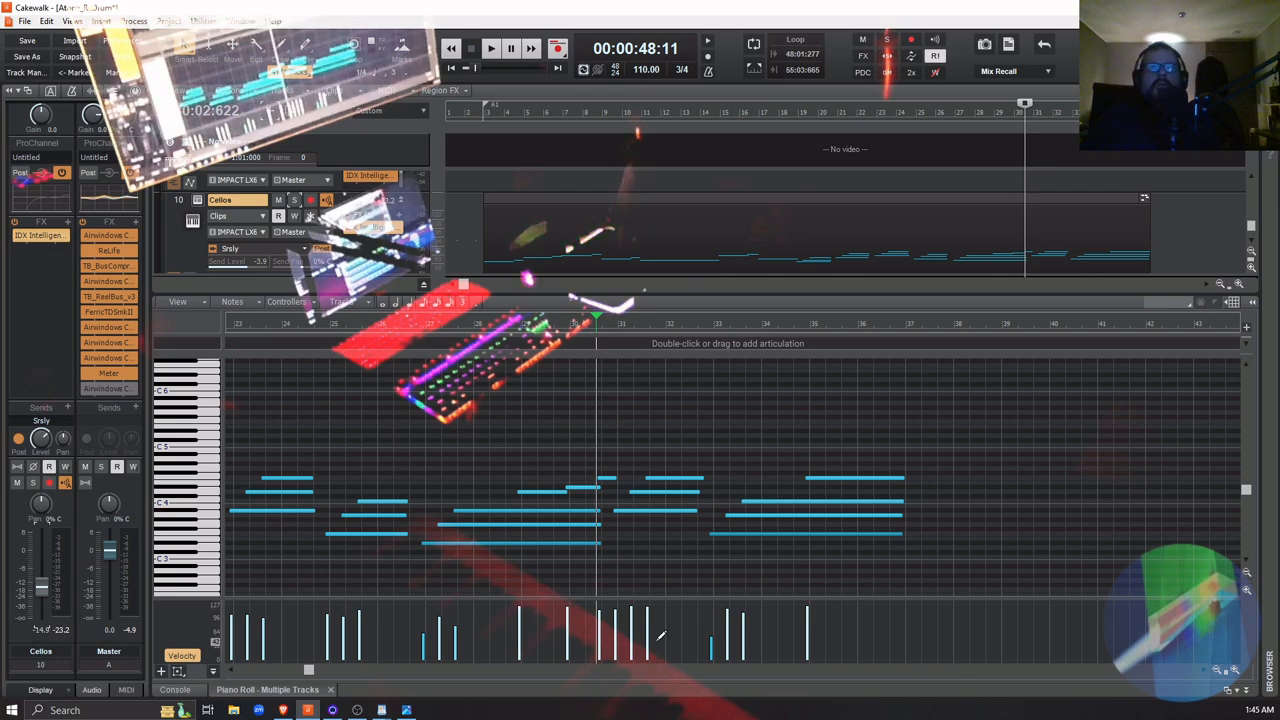
Raise the velocity of the first Cellos note at measure 3 to nearly 127
drag(307, 671, 238, 669)
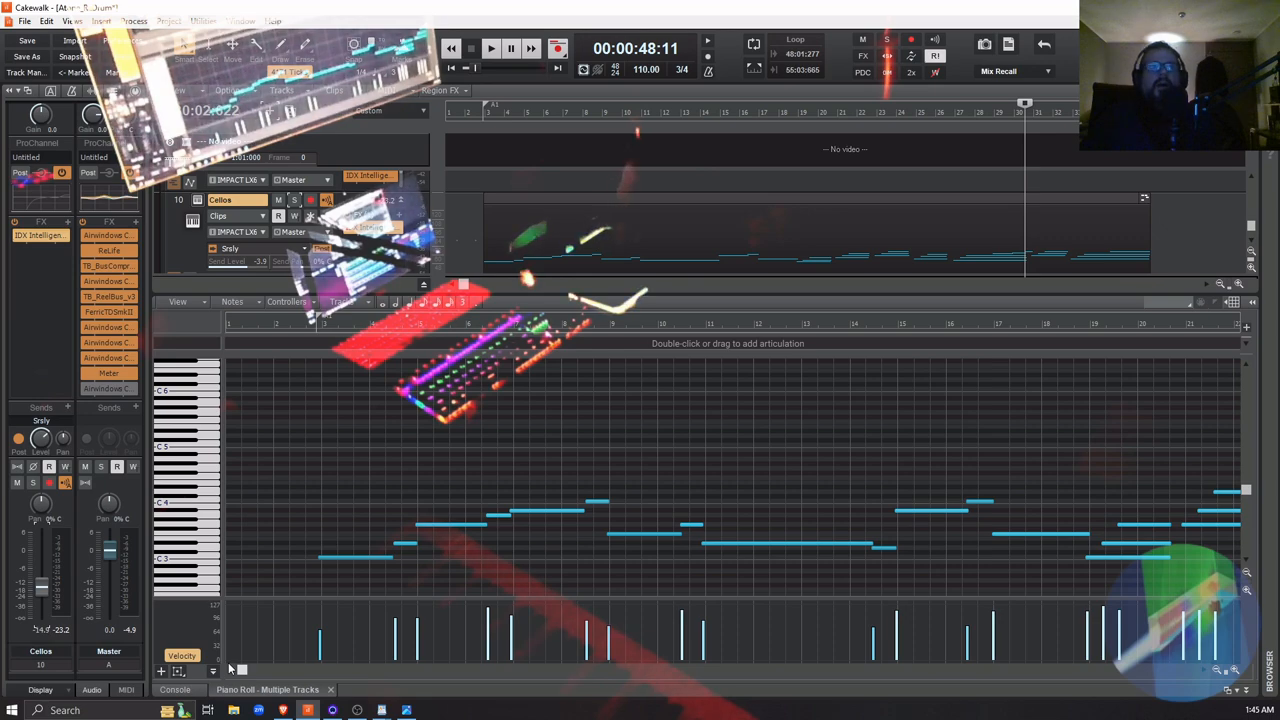
mouse_move(241, 669)
mouse_down()
mouse_move(325, 671)
mouse_move(225, 667)
mouse_move(236, 677)
mouse_up()
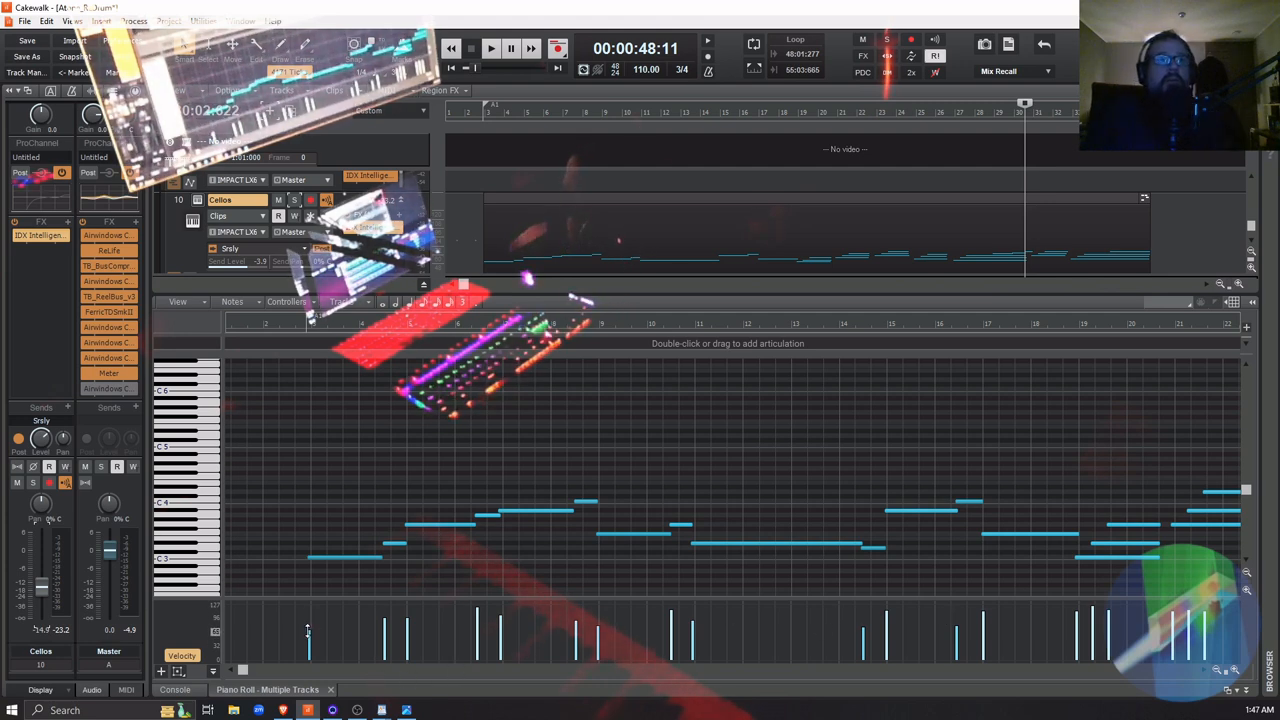
drag(309, 628, 306, 611)
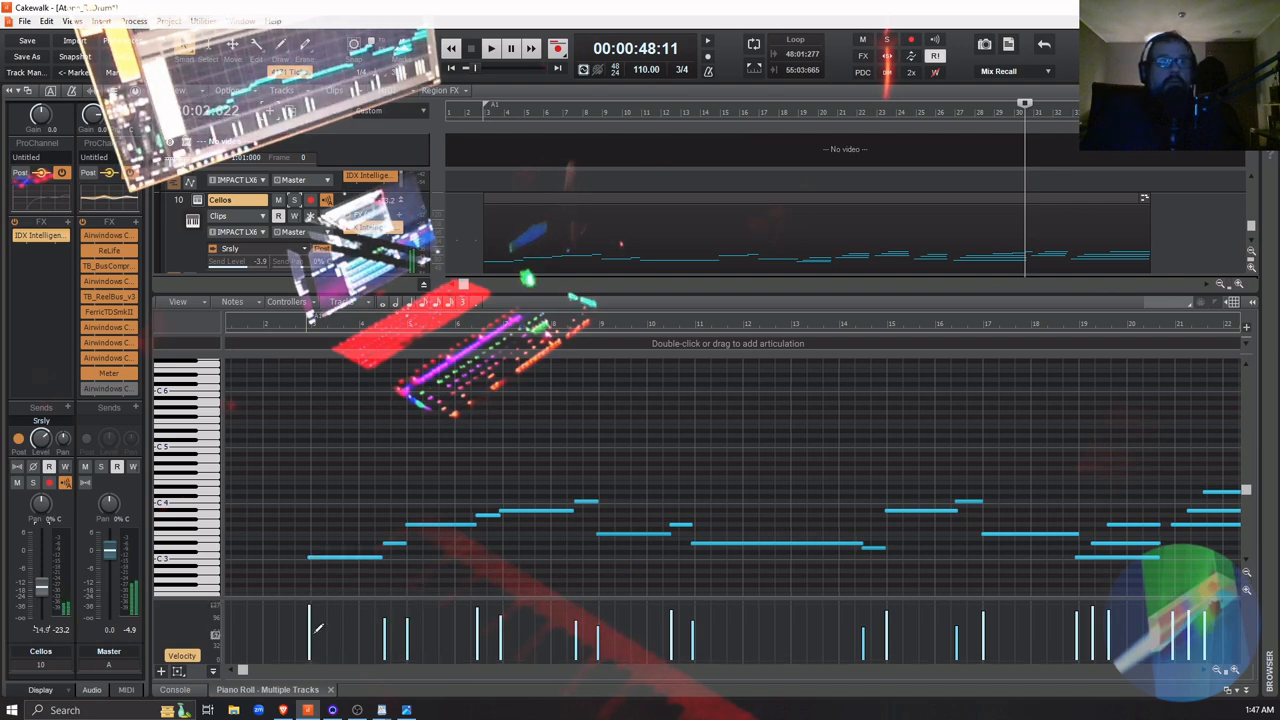
Slightly lower the first Cellos note's velocity and raise the next two notes', auditioning them from just before measure 3
click(287, 321)
key(space)
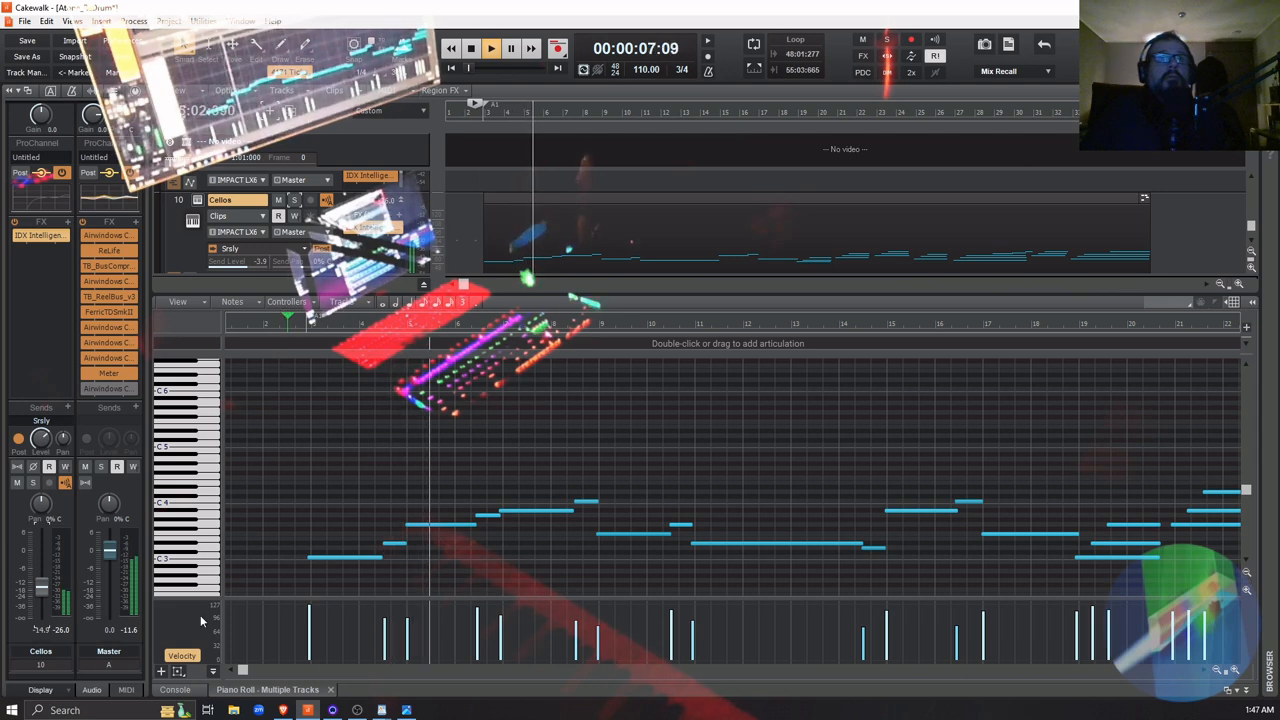
key(space)
drag(308, 601, 308, 613)
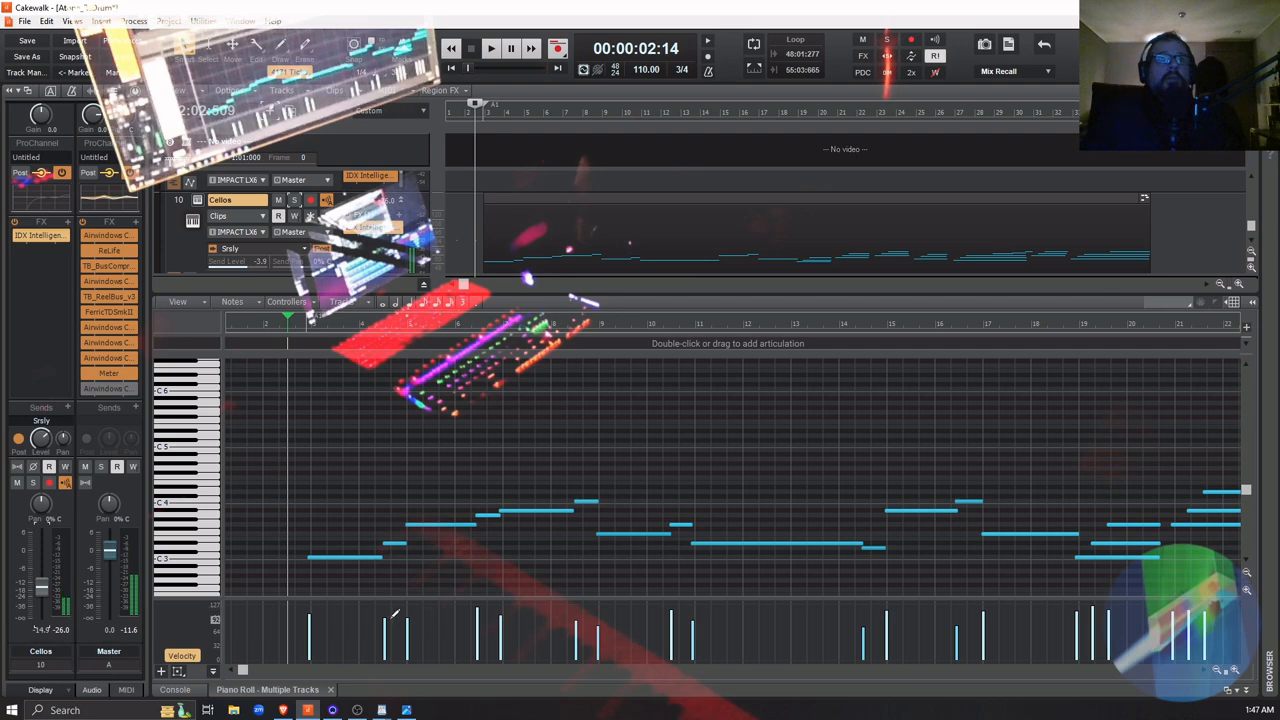
drag(390, 615, 410, 606)
key(space)
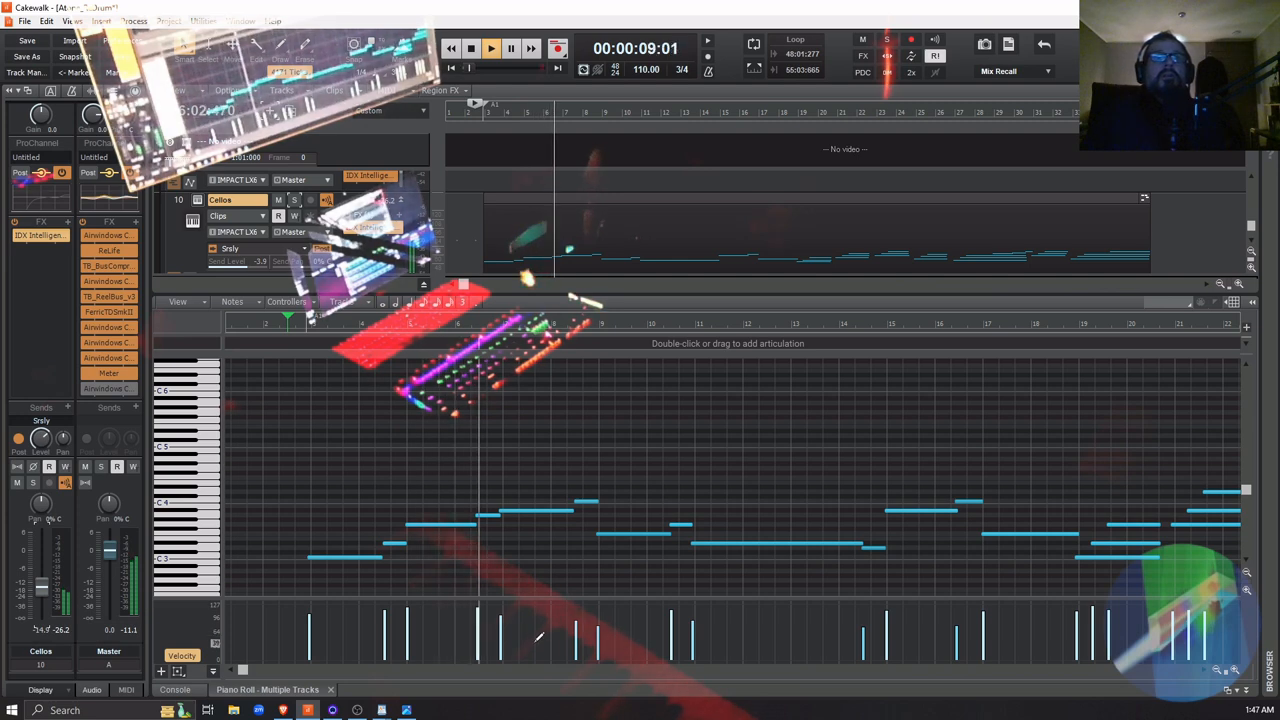
key(space)
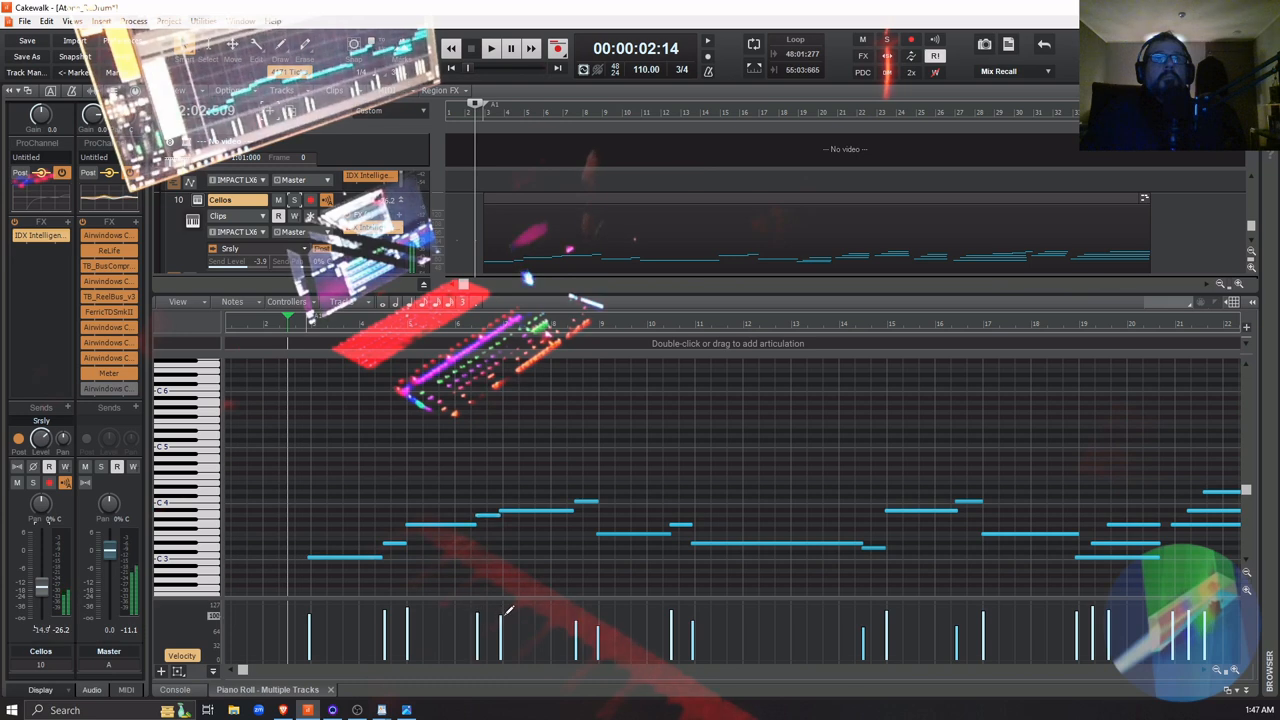
Raise the velocities of the softer Cellos notes between measures 6 and 17 to roughly match their neighbours
drag(500, 616, 502, 609)
drag(598, 626, 600, 614)
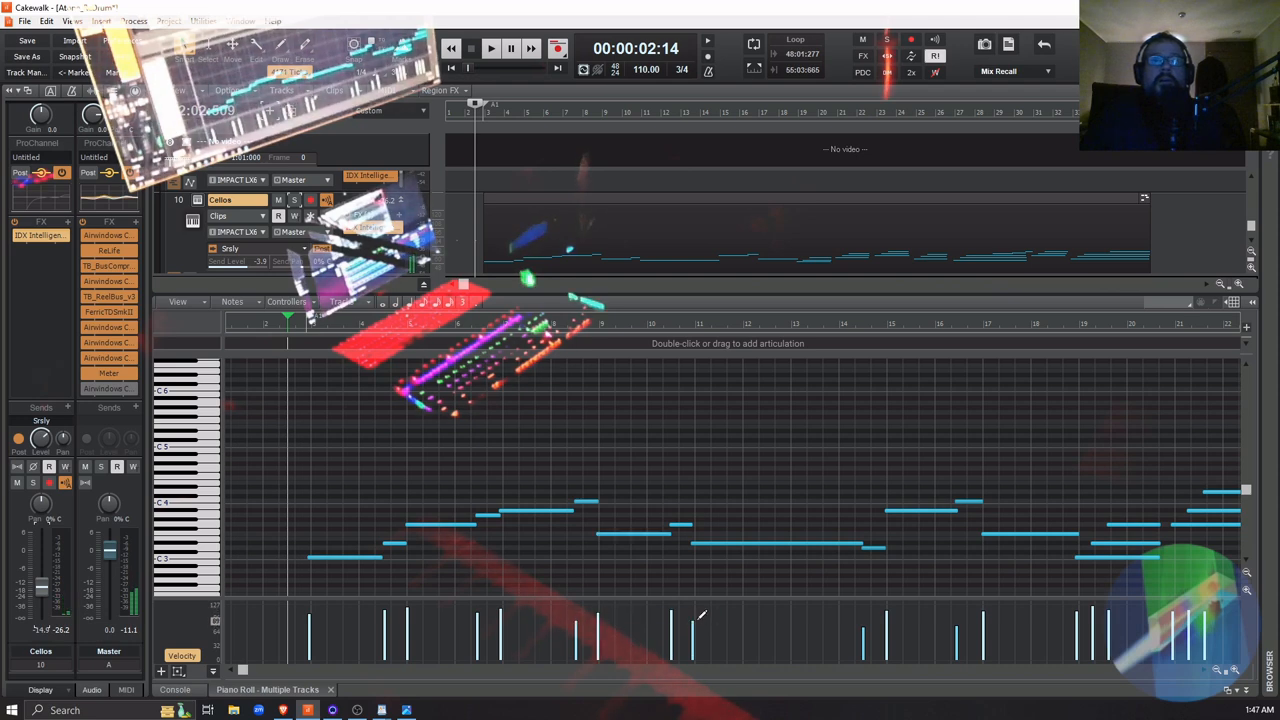
drag(670, 610, 692, 612)
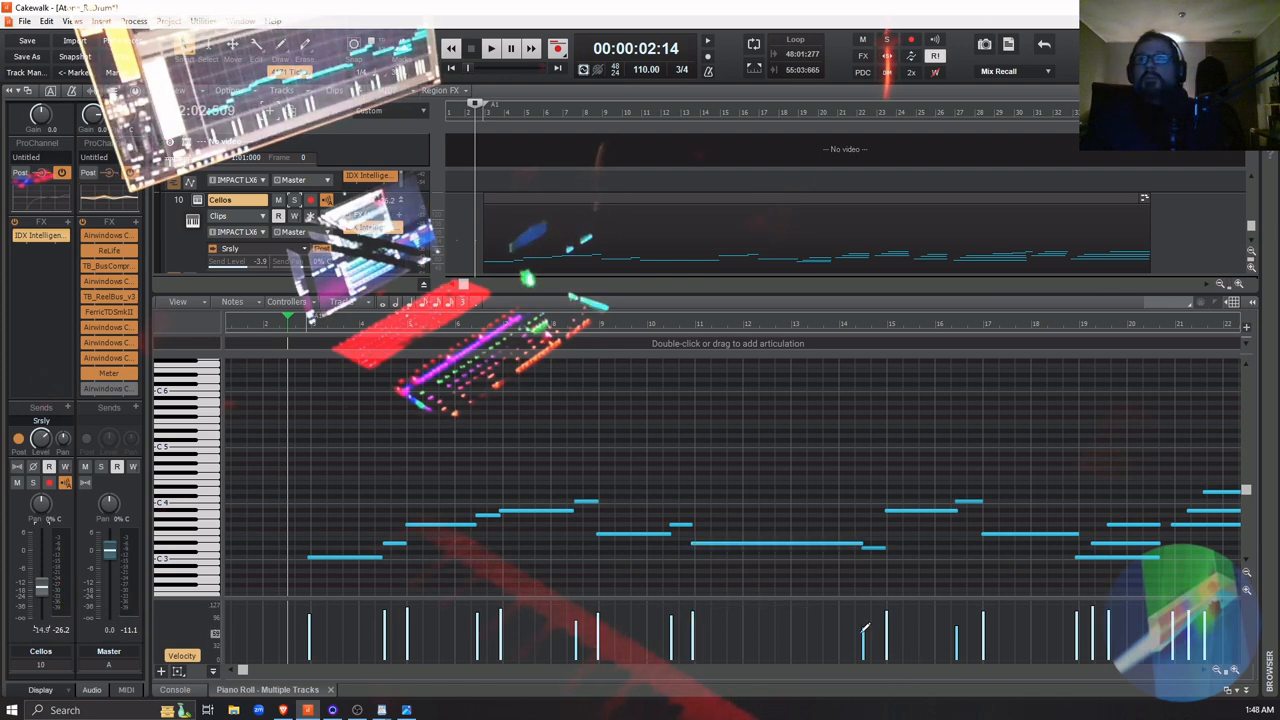
drag(862, 628, 862, 616)
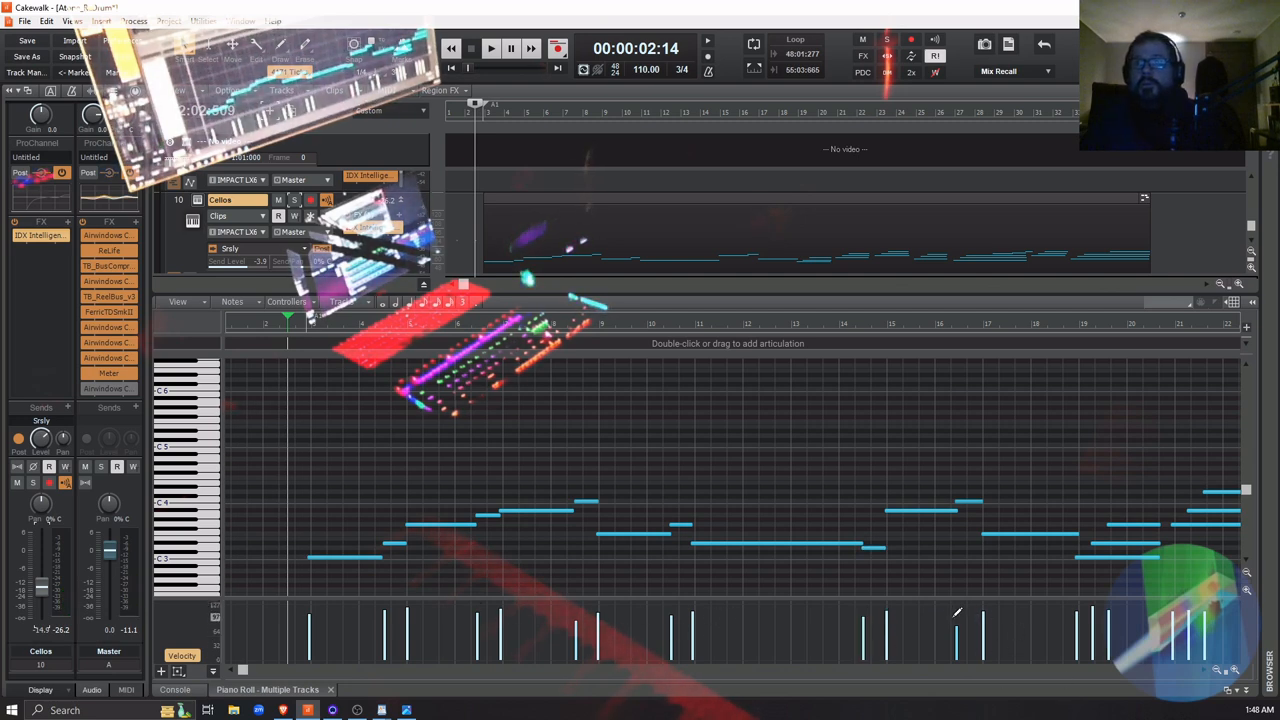
drag(955, 628, 955, 616)
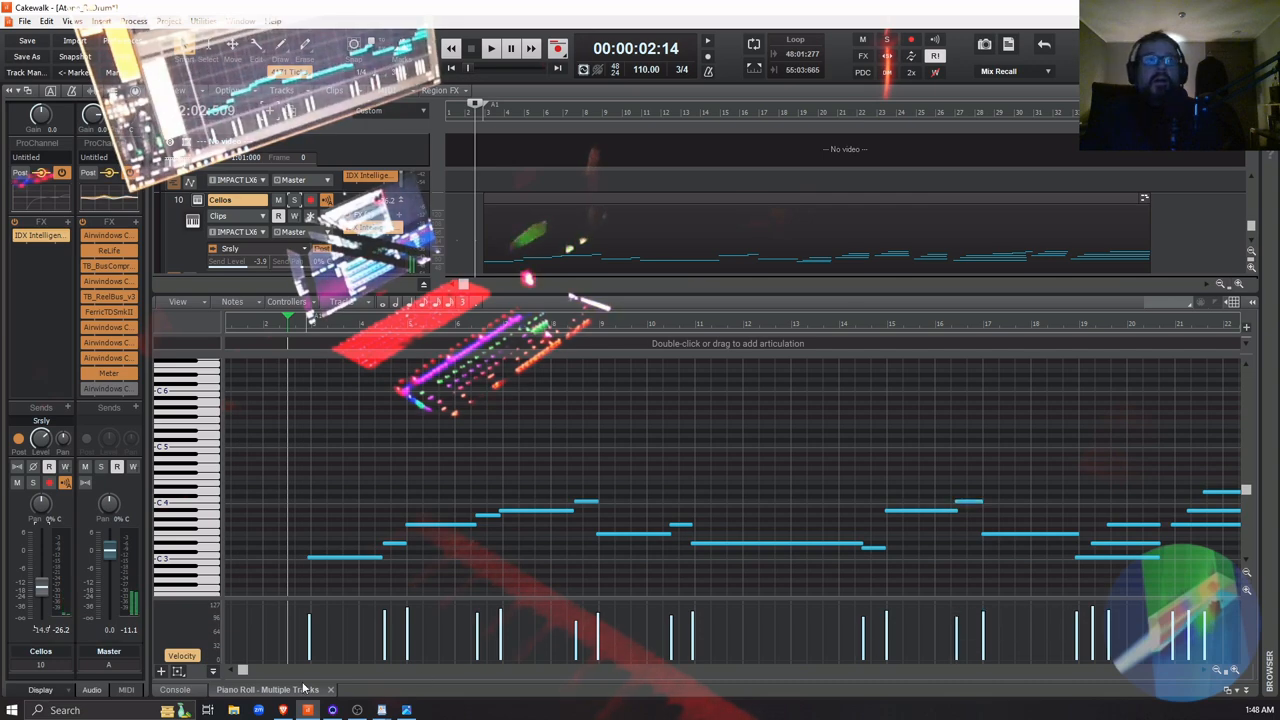
Even out the Cellos note velocities from measure 21 to measure 30, raising the softer notes and lowering the loudest
drag(245, 671, 302, 672)
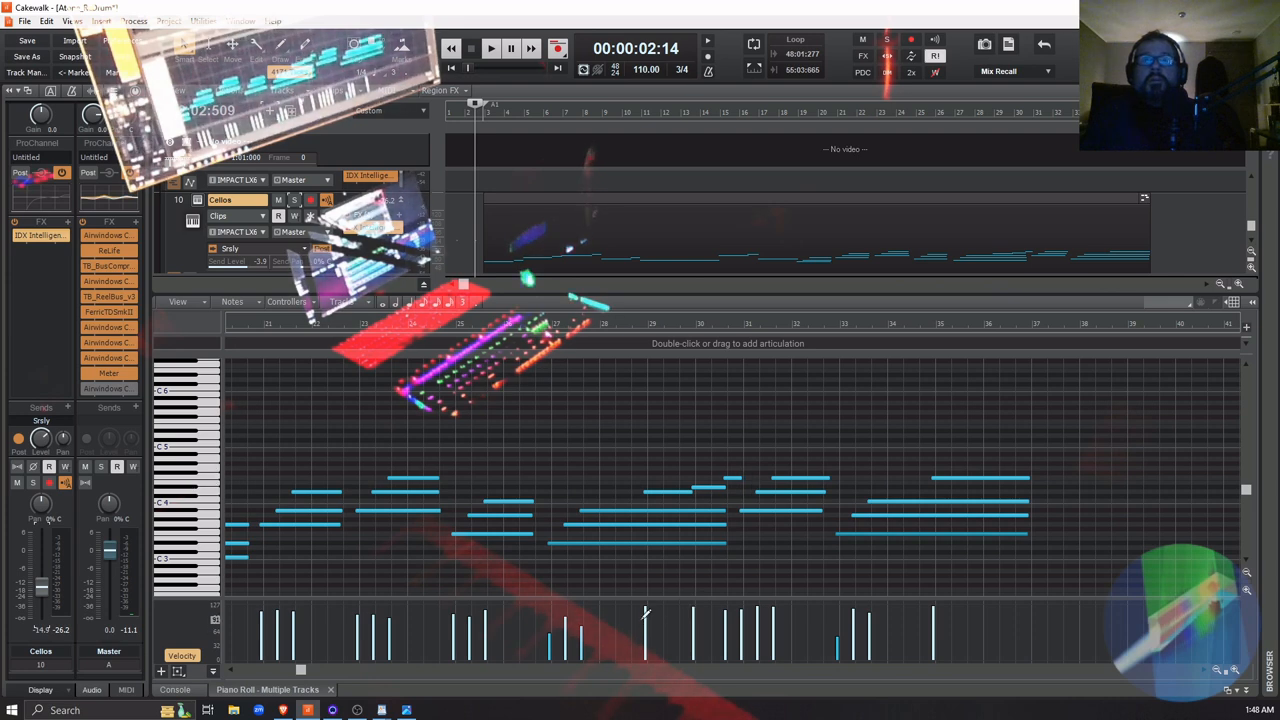
drag(645, 600, 645, 612)
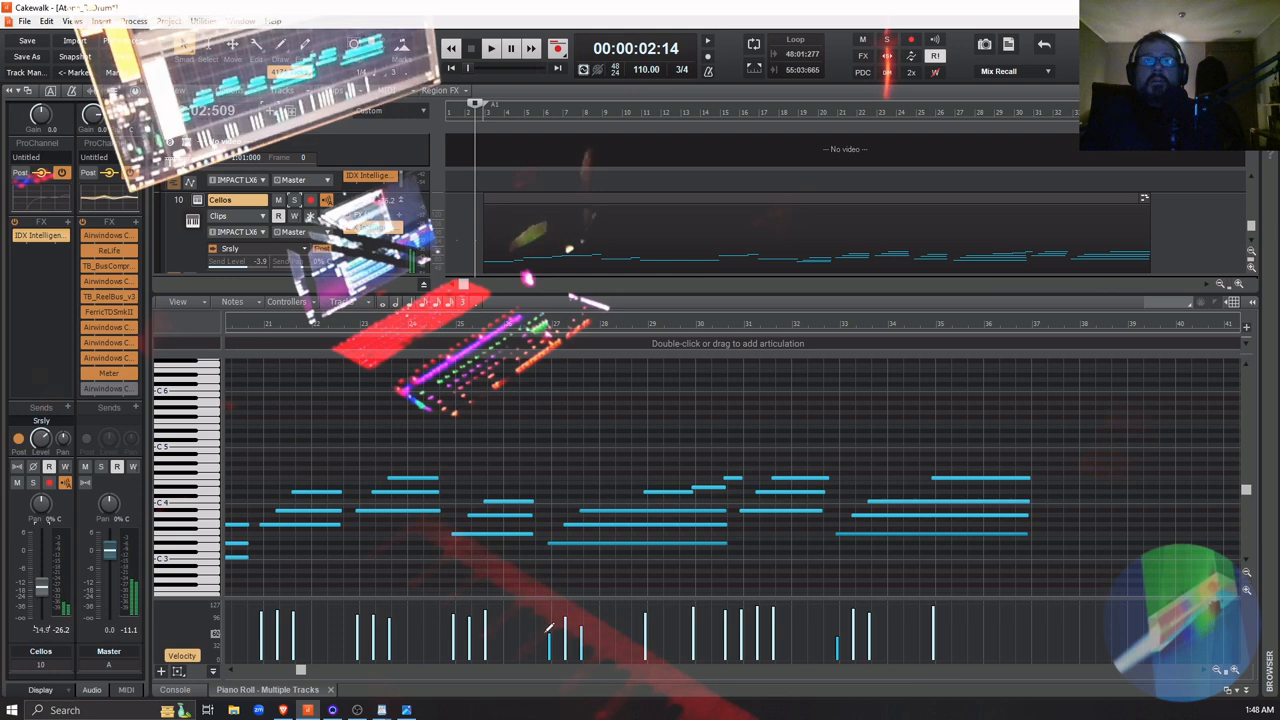
drag(548, 632, 568, 610)
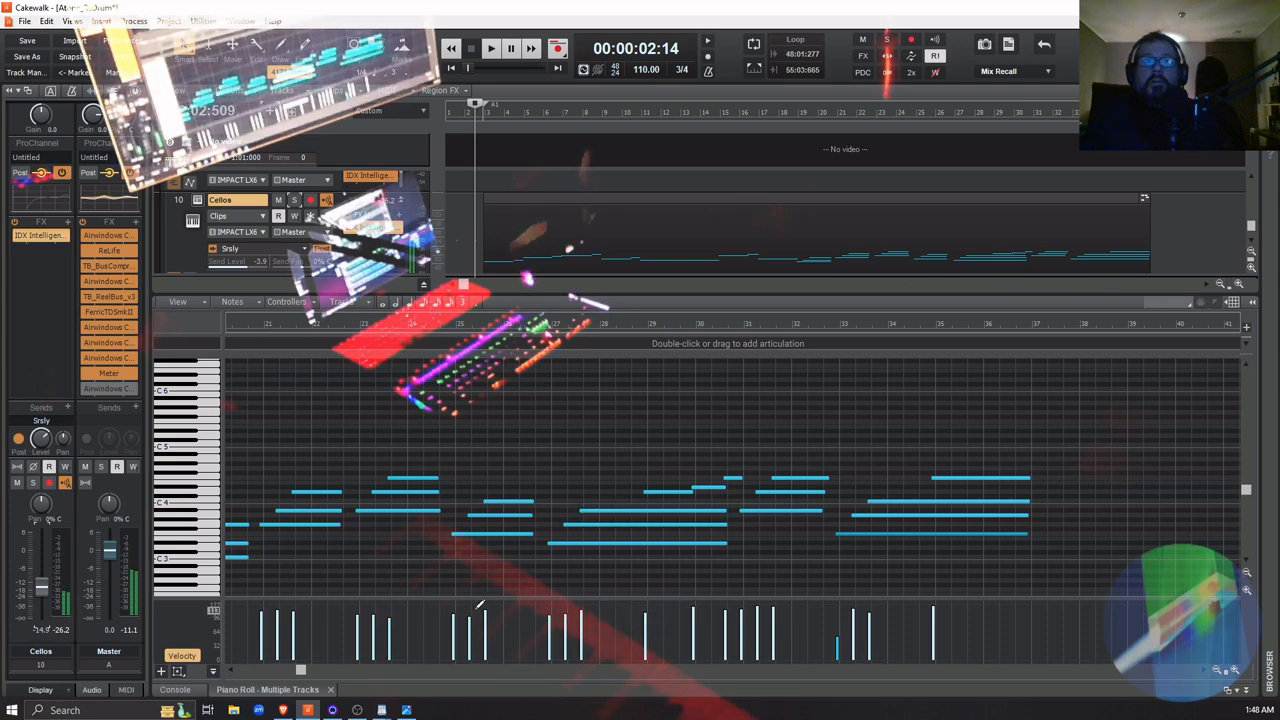
drag(471, 612, 472, 609)
mouse_move(393, 608)
mouse_down()
mouse_move(376, 615)
mouse_move(392, 613)
mouse_up()
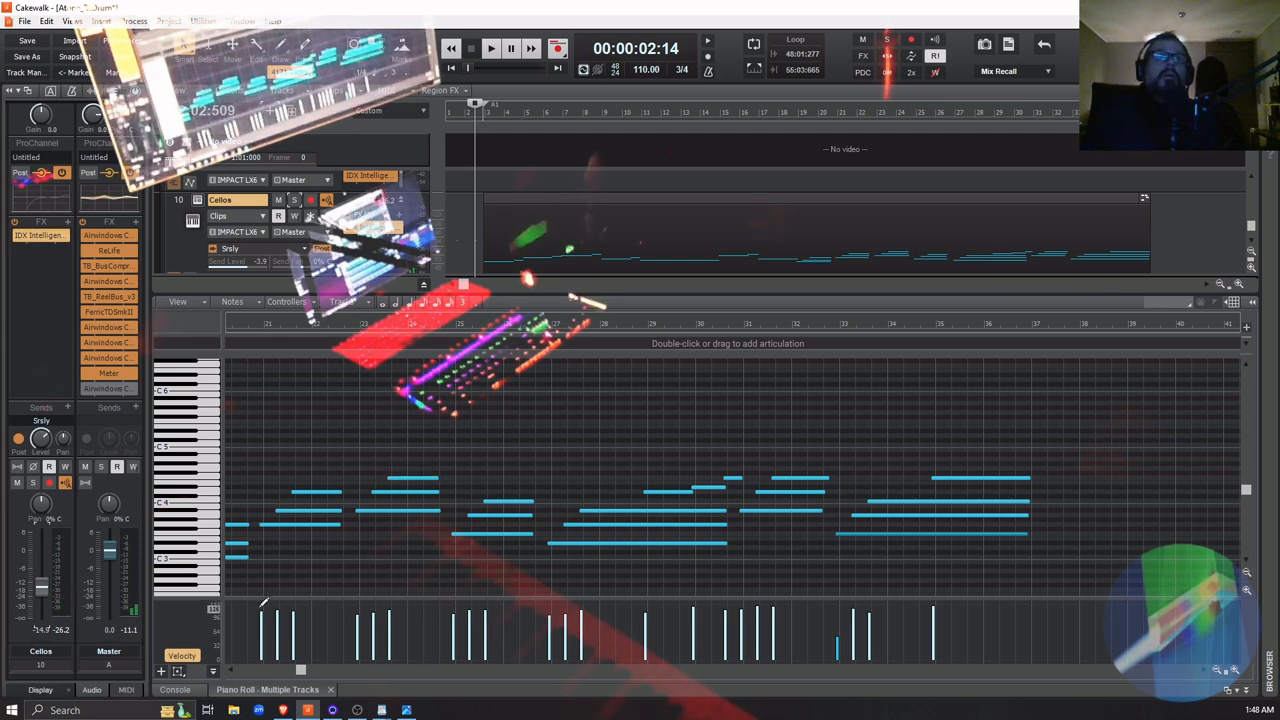
drag(259, 610, 294, 611)
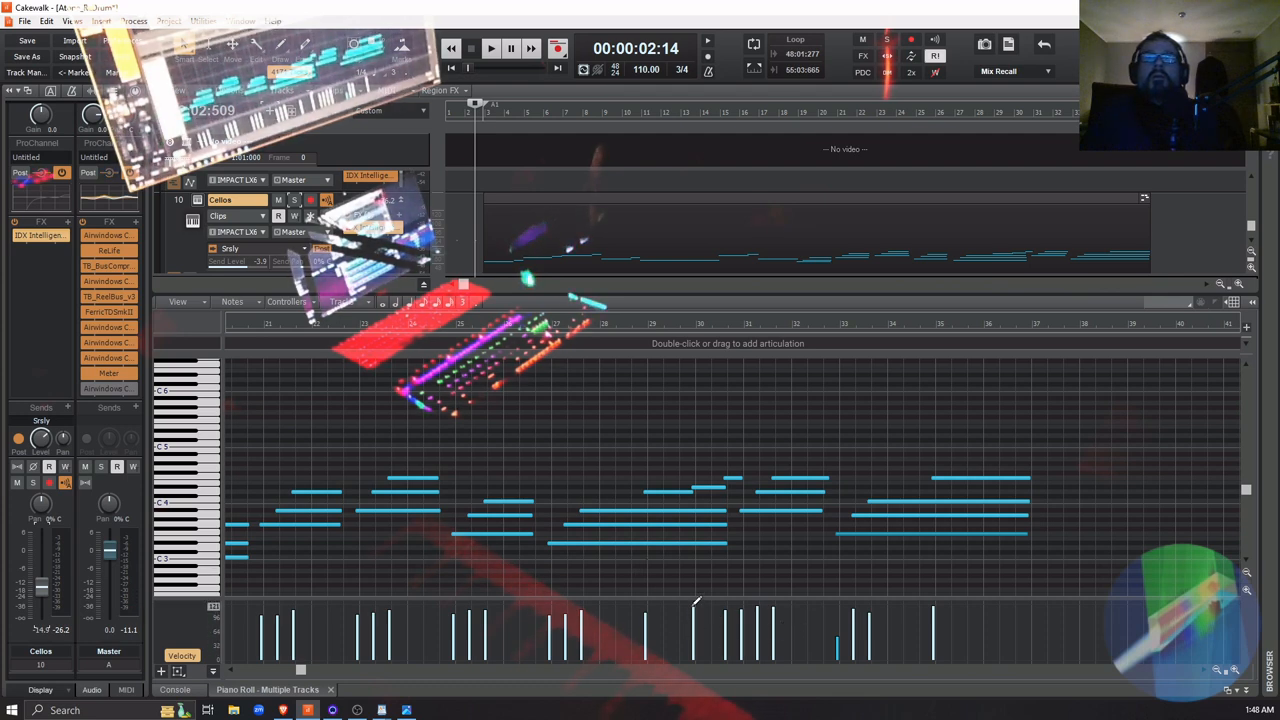
drag(692, 605, 724, 603)
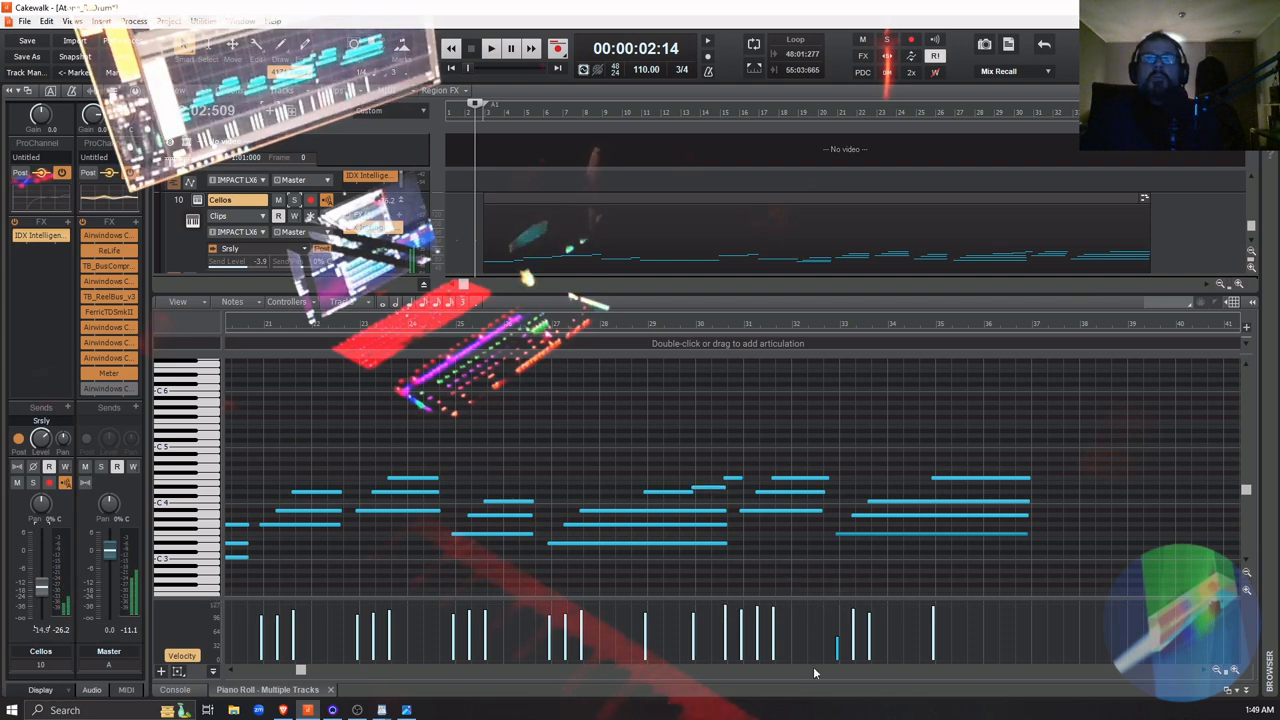
Play the full mix from just before measure 21 through measure 30 to check the Cellos velocities
click(255, 325)
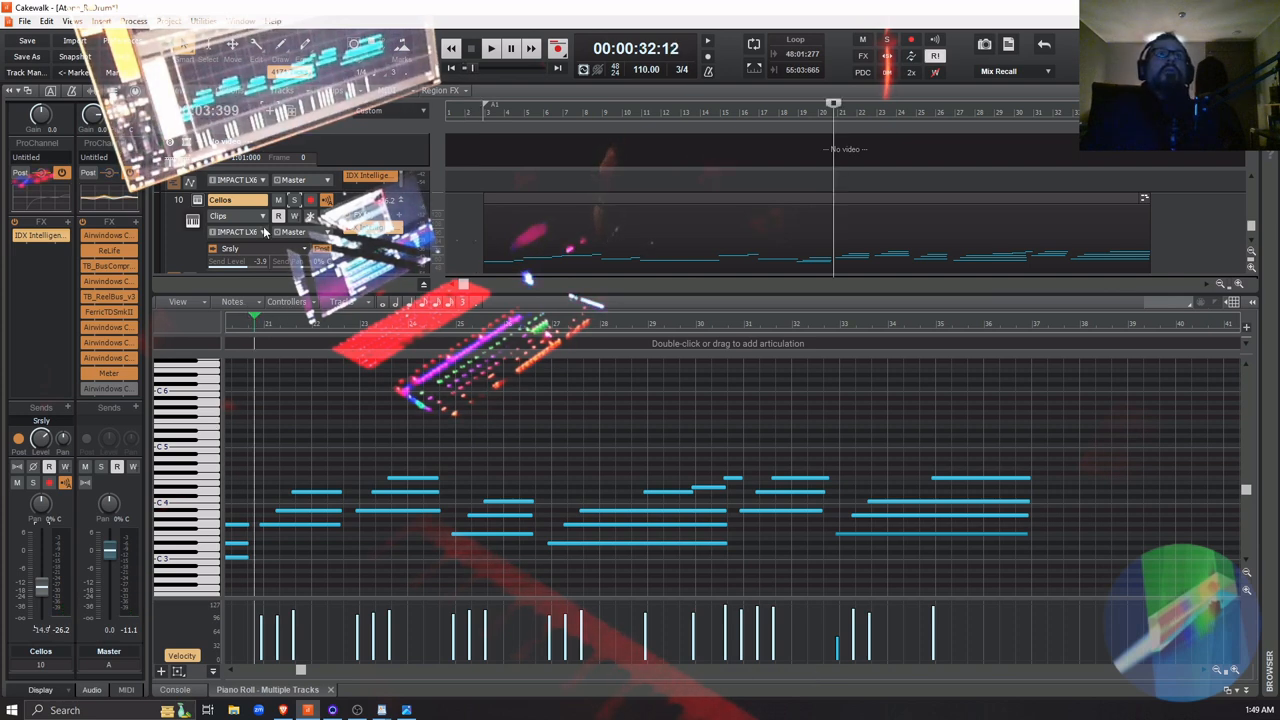
key(space)
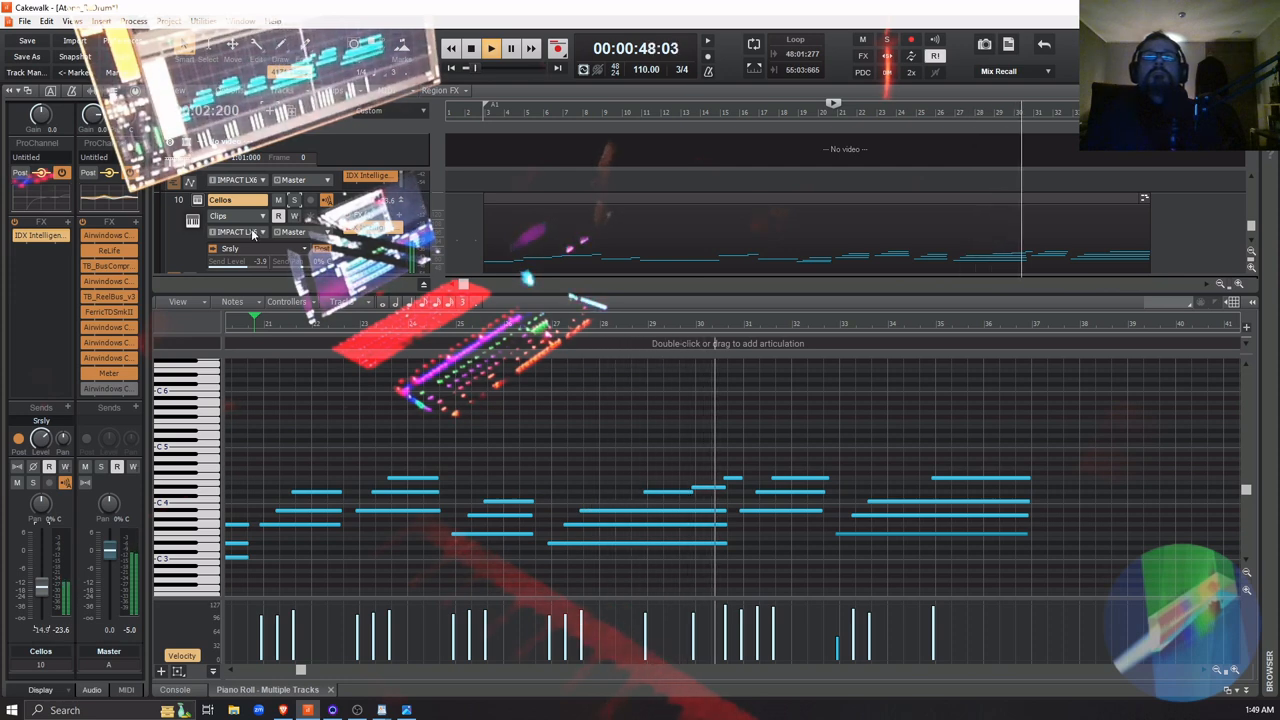
key(space)
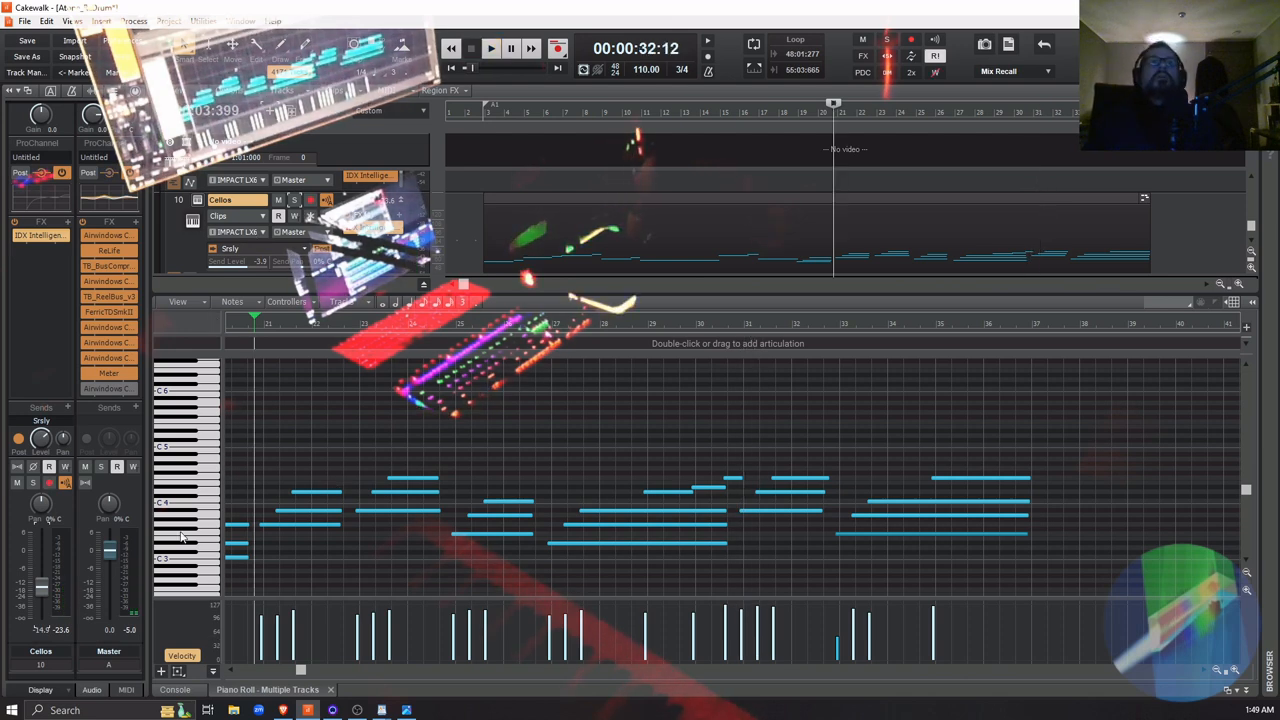
Solo the Cellos track and listen to it from just before measure 27 through the chord change in measure 30
scroll(318, 249, up, 2)
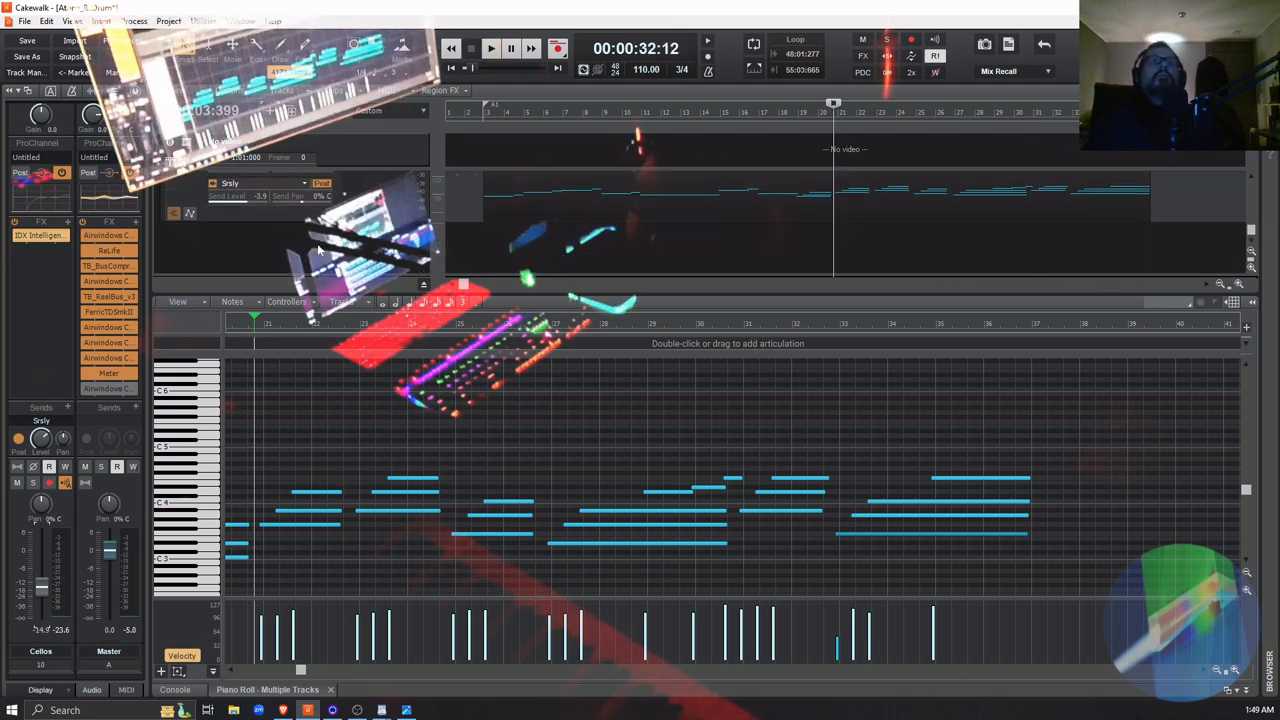
click(294, 235)
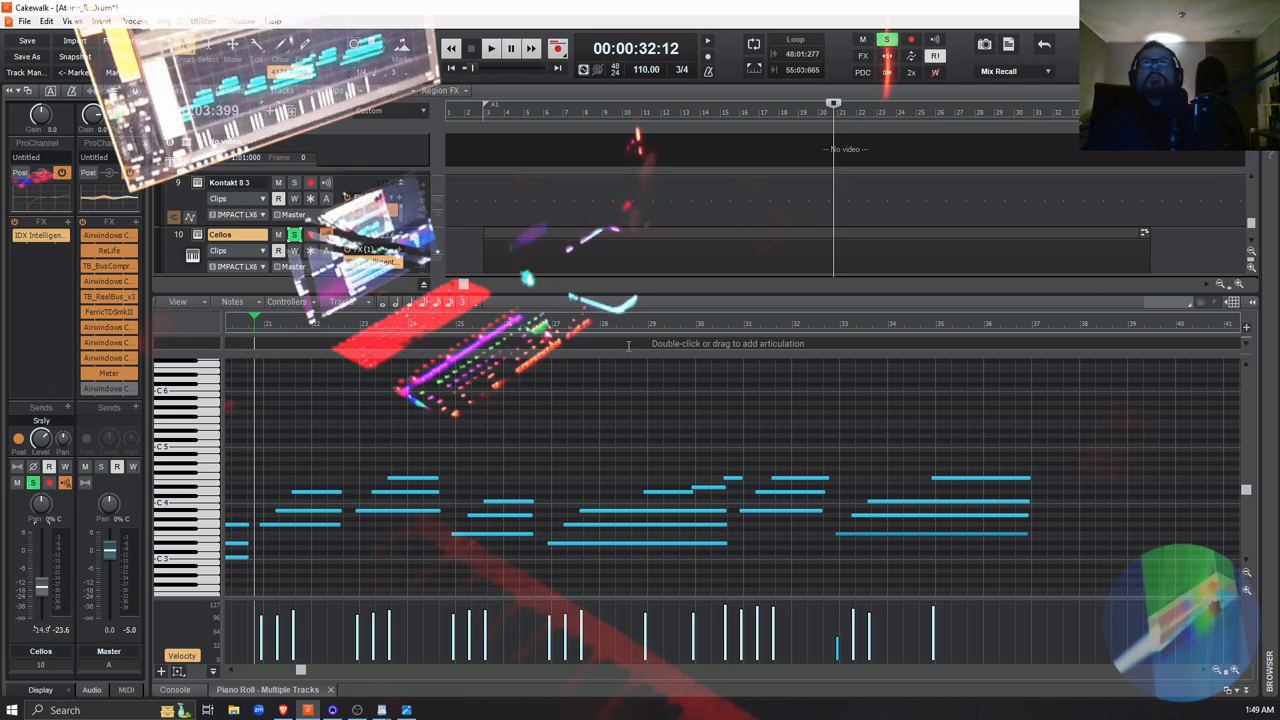
click(548, 325)
key(space)
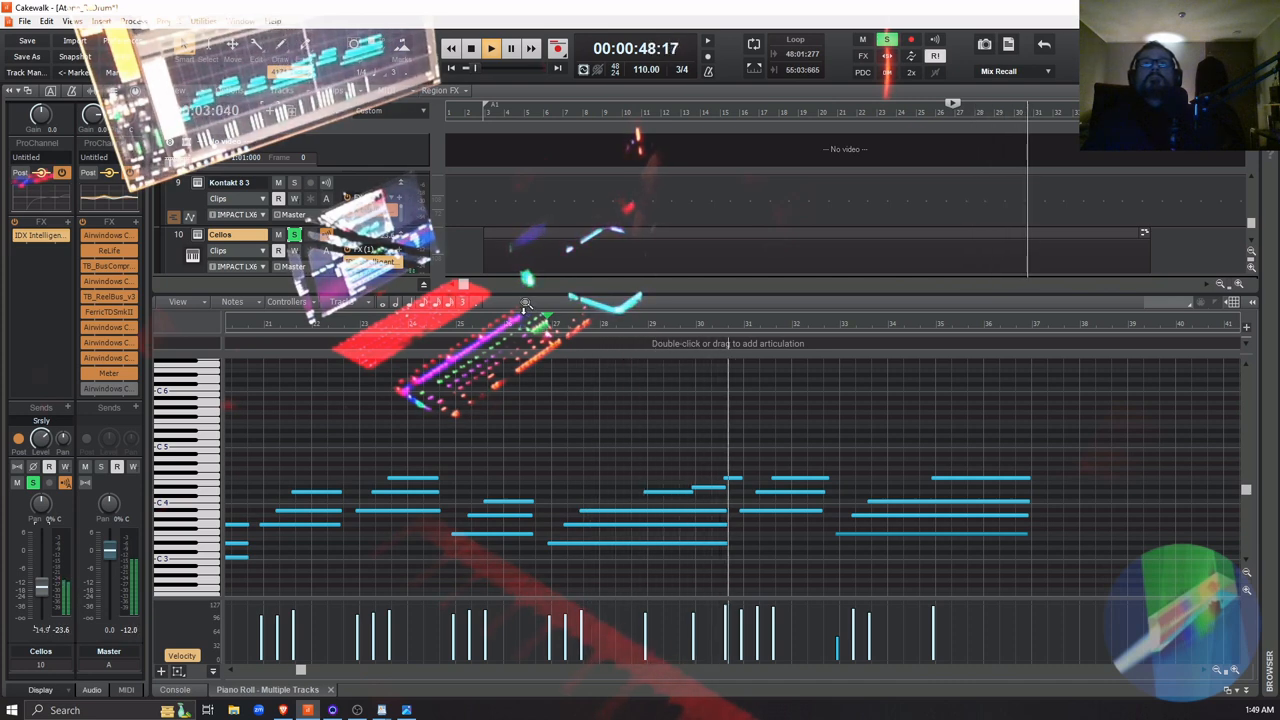
key(space)
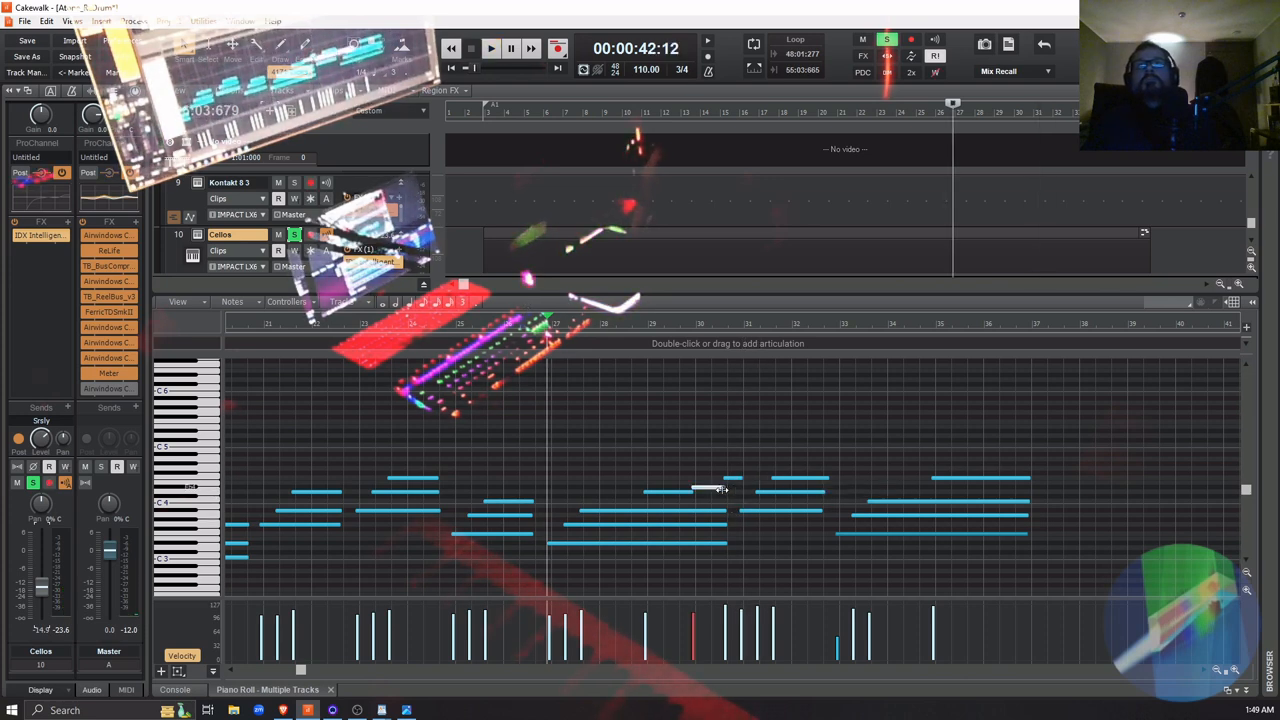
Shorten the Cellos note at the start of measure 30 so it ends before the F4 note, and audition the transition
drag(727, 487, 717, 493)
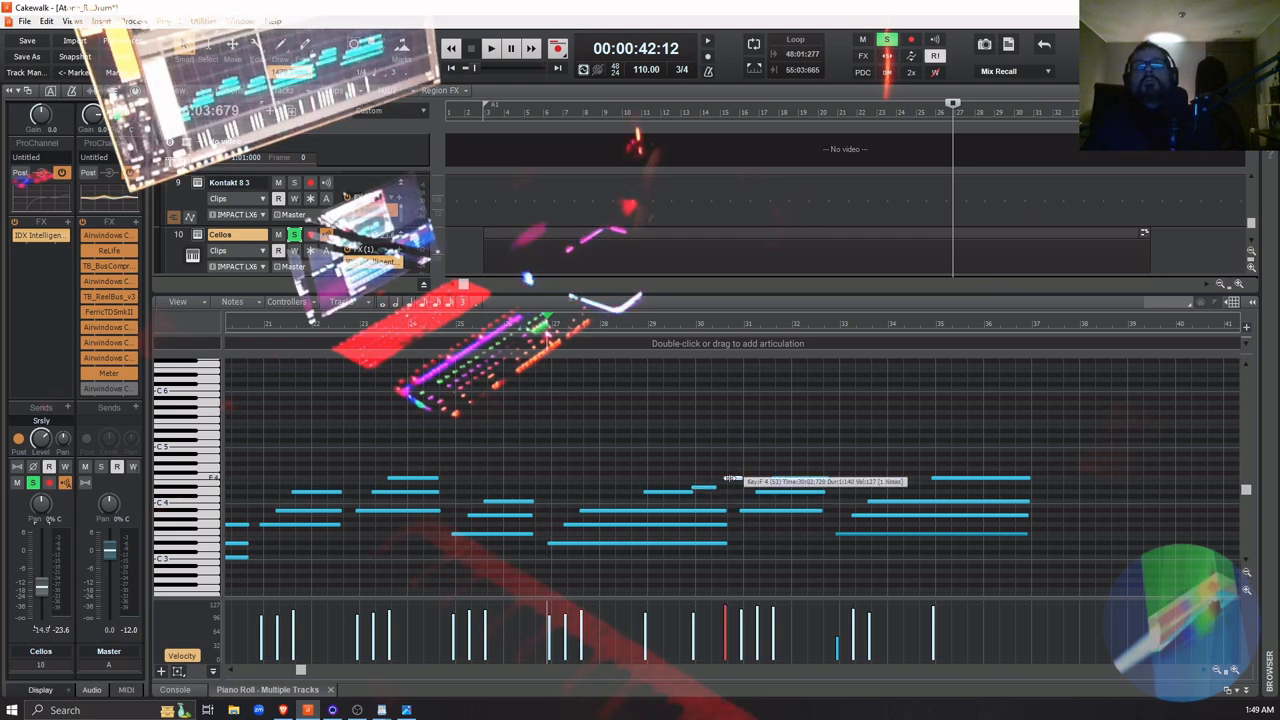
click(733, 477)
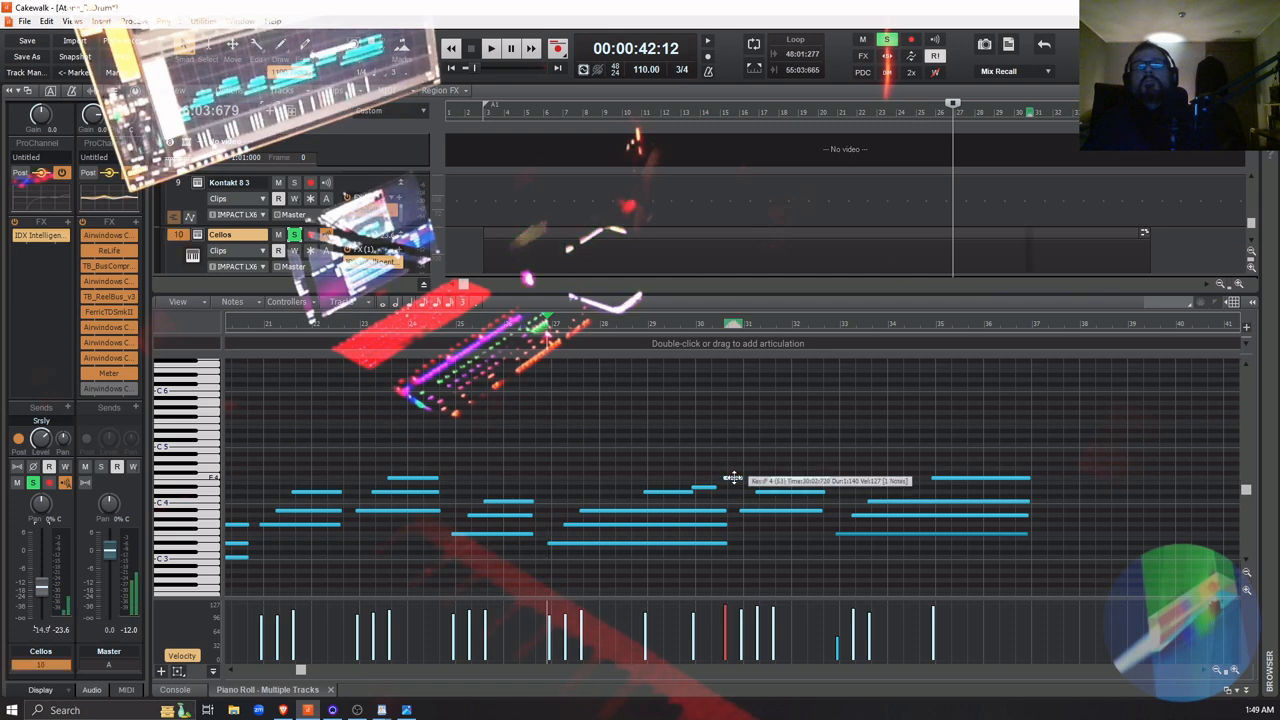
key(space)
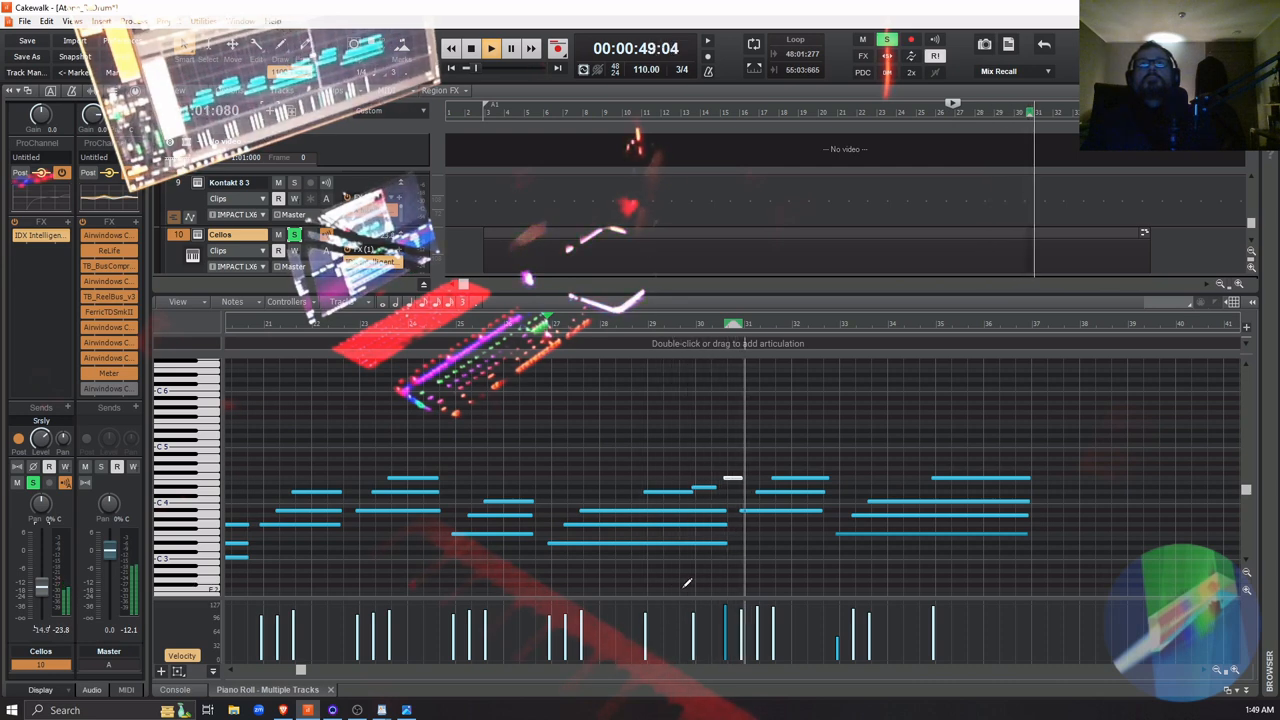
key(space)
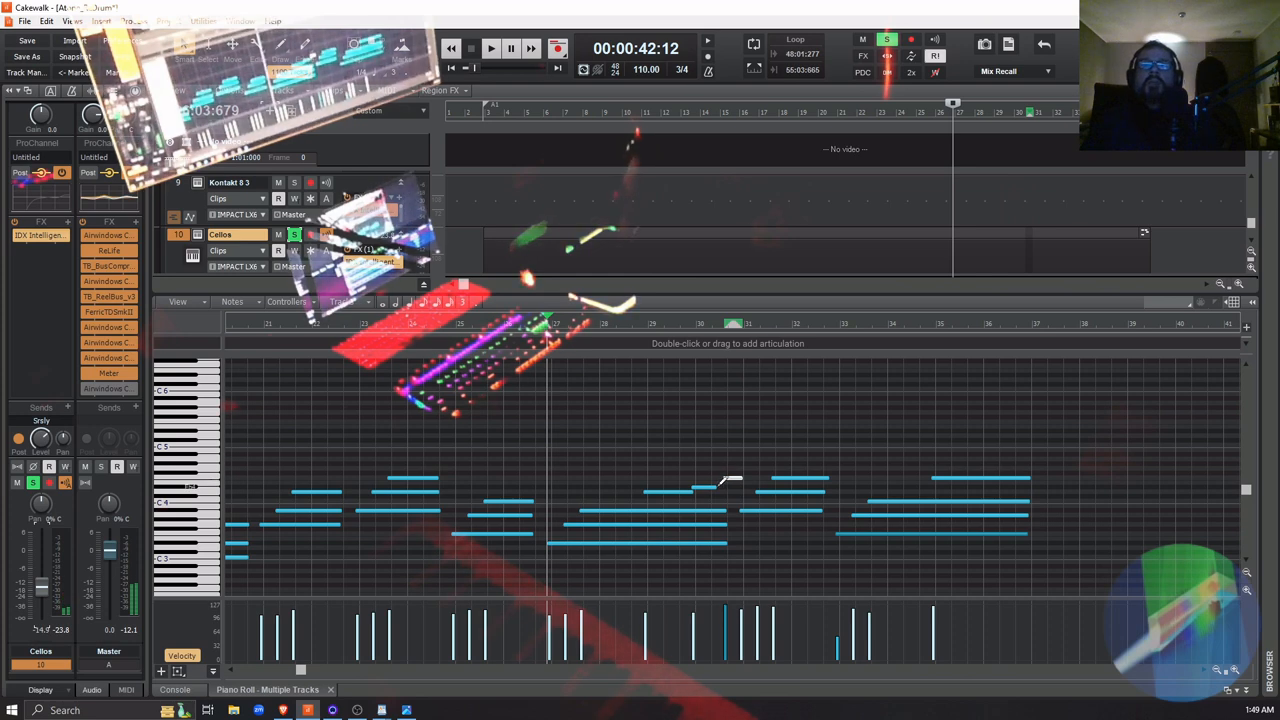
Try starting the F4 note in measure 30 slightly earlier and listen to the soloed transition
drag(713, 487, 720, 497)
key(space)
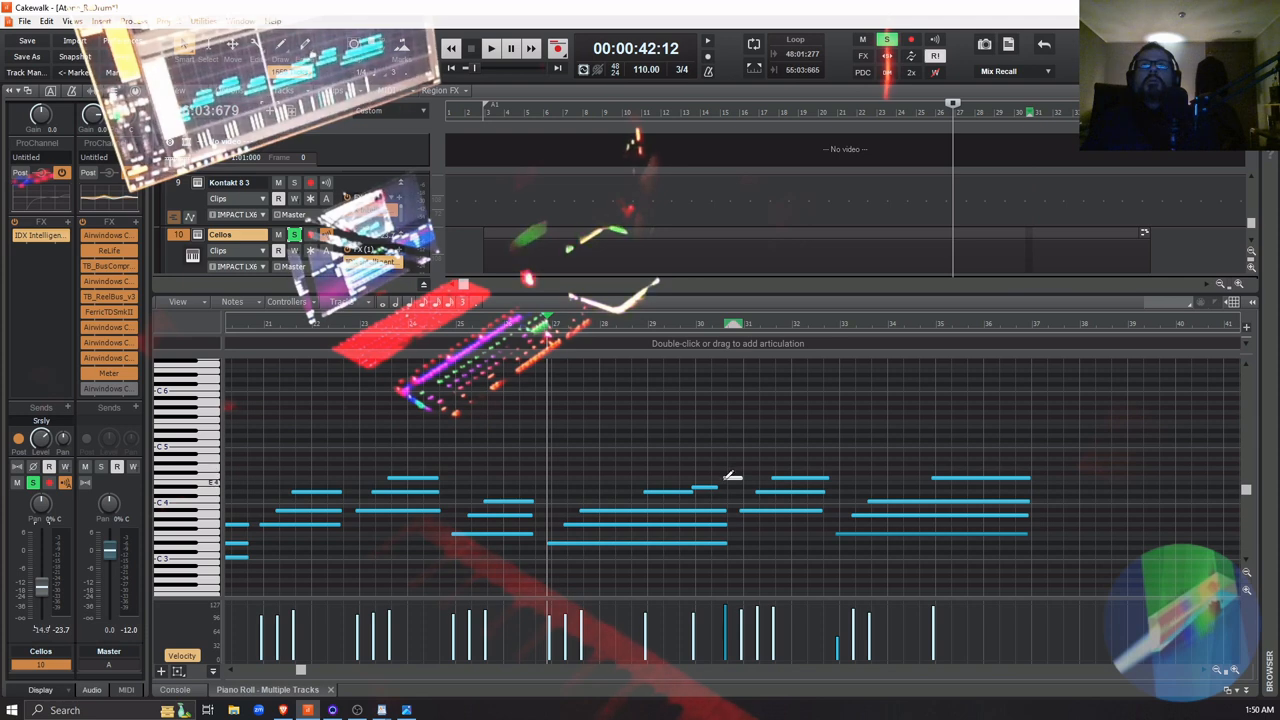
drag(720, 477, 721, 498)
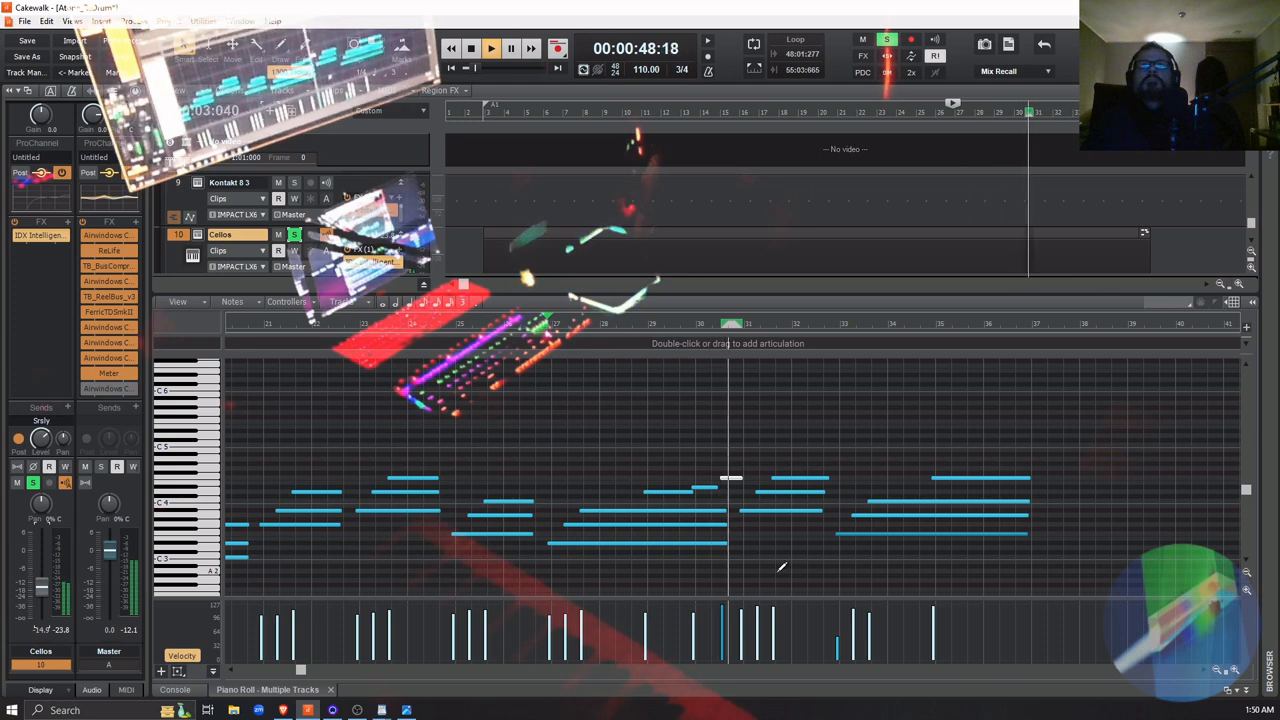
key(space)
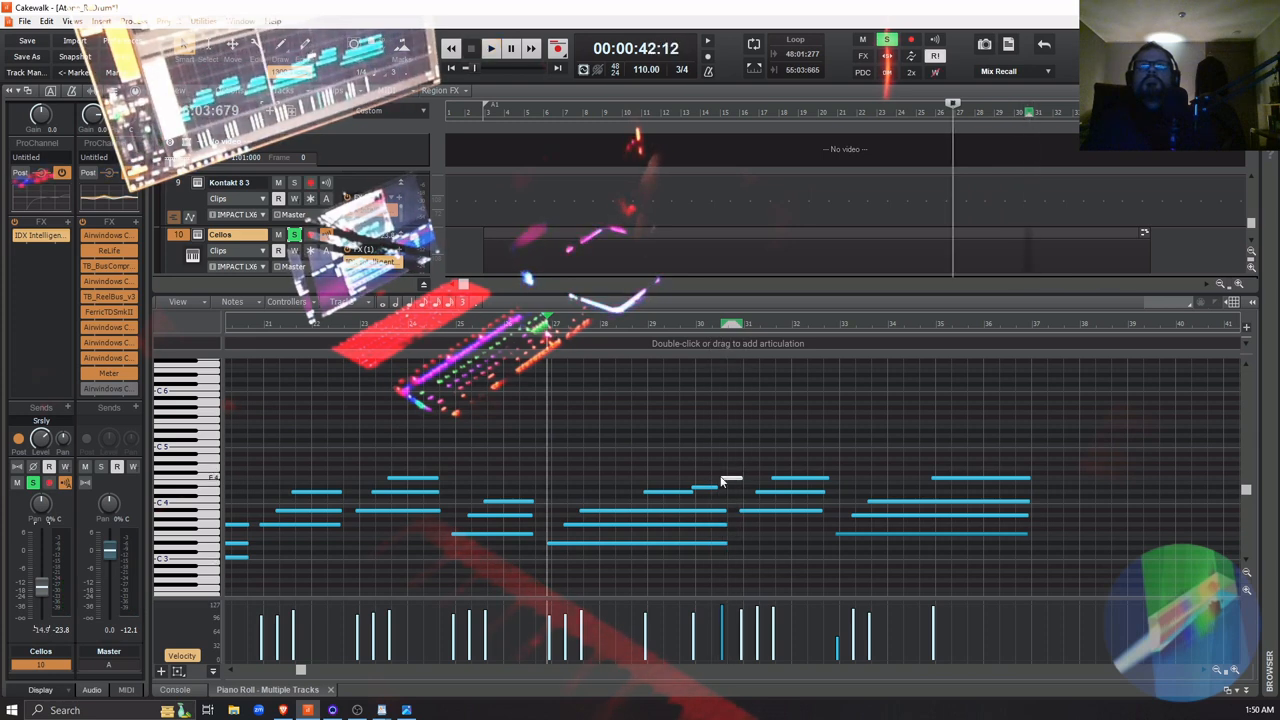
Move the F4 note's start back to its previous position in measure 30 and replay the soloed Cellos
drag(723, 481, 725, 488)
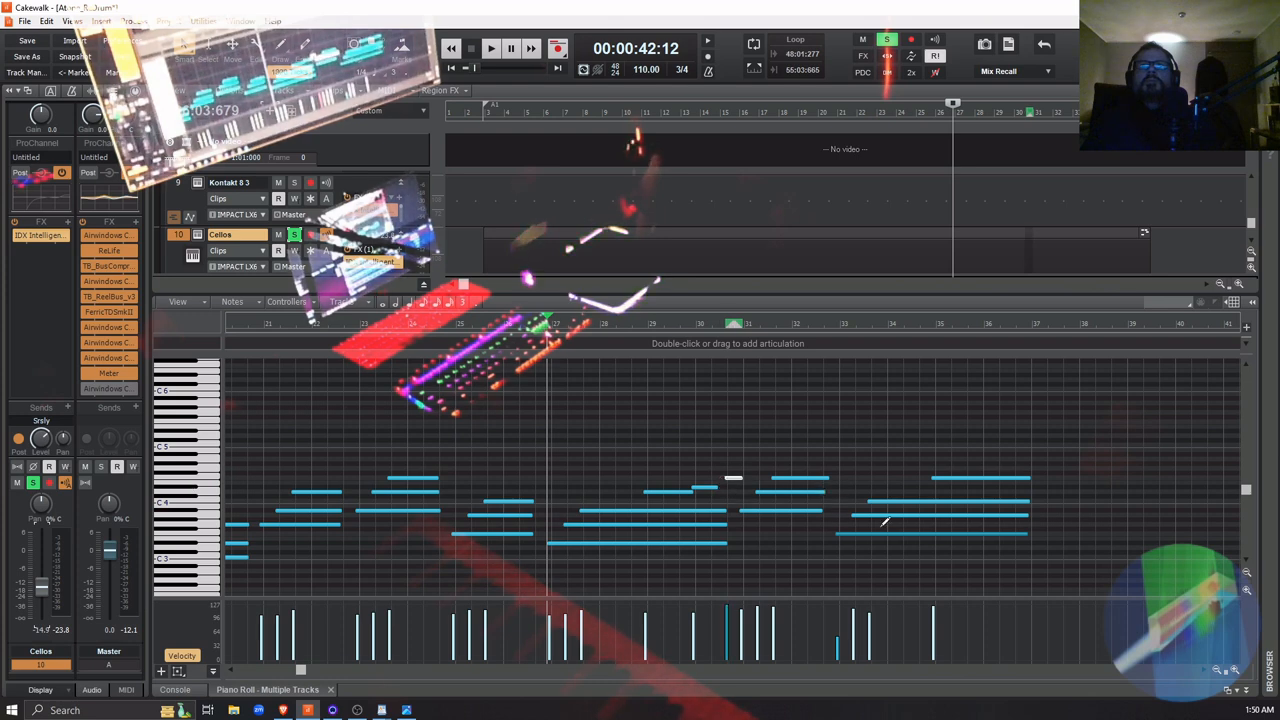
key(space)
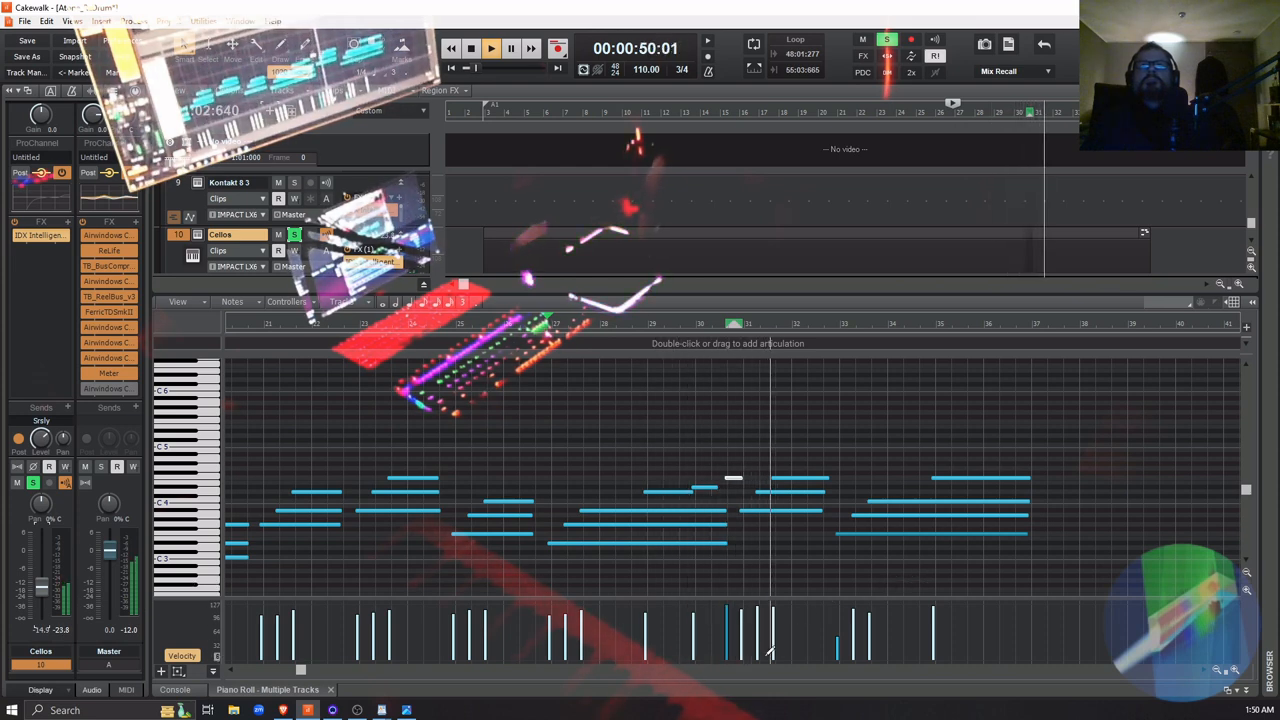
key(space)
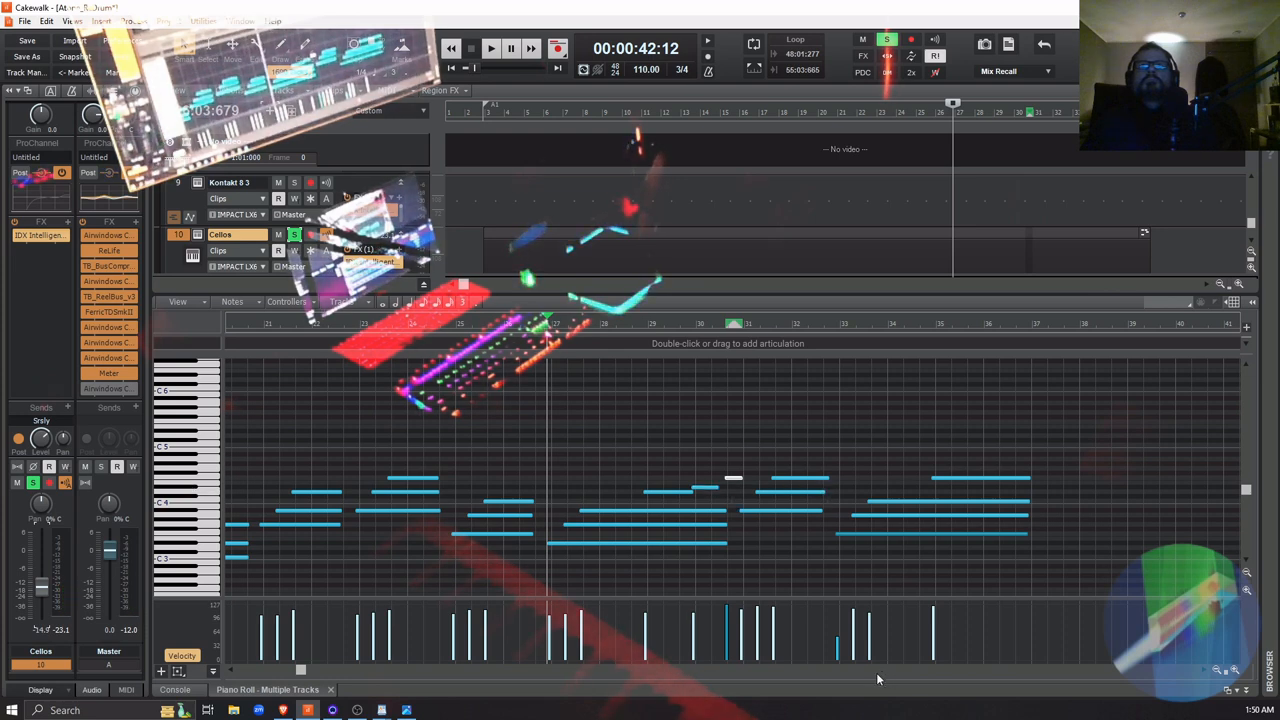
Unsolo the Cellos track and listen to the full mix from just before measure 27
click(294, 235)
key(space)
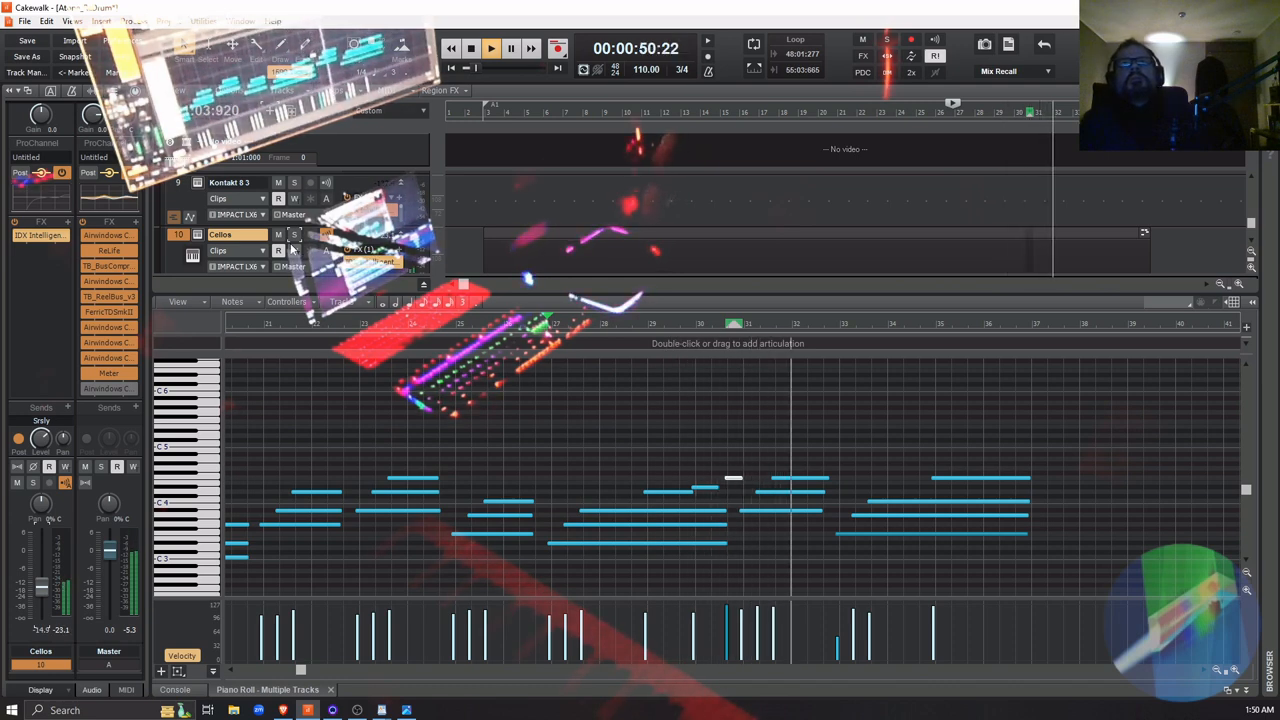
key(space)
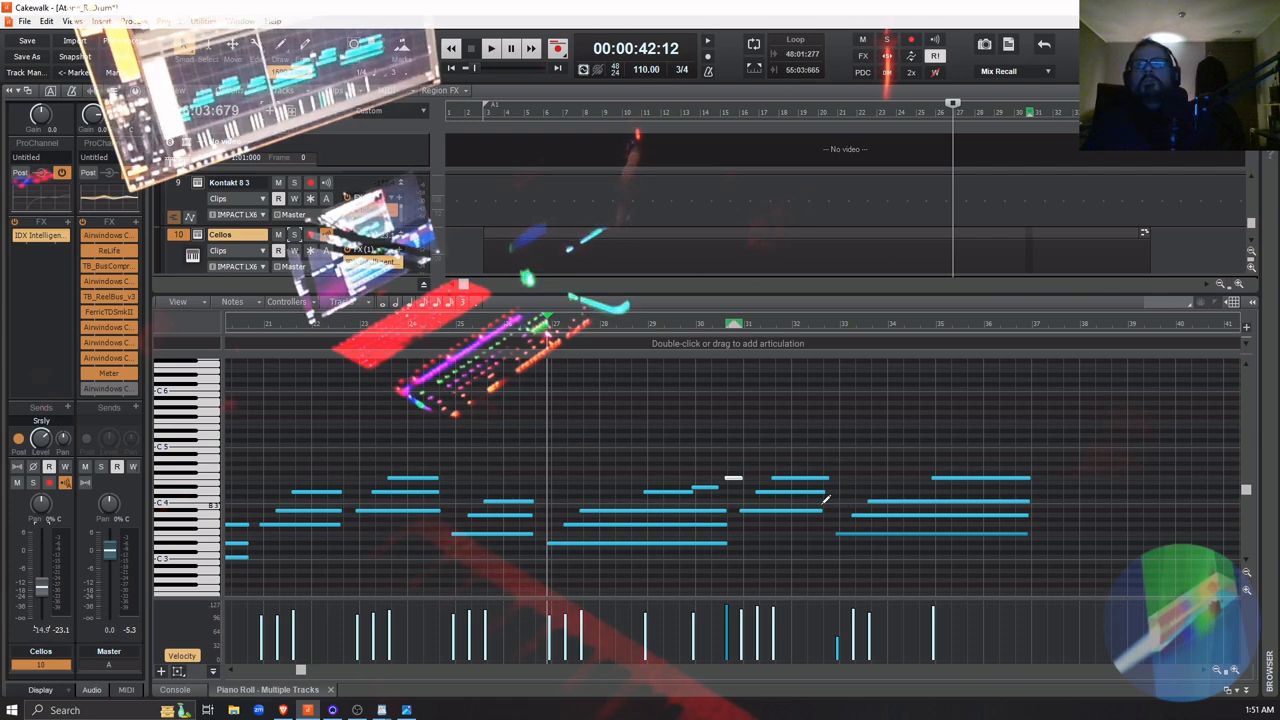
Slightly lengthen the lowest Cellos note starting in measure 31 and raise the velocities of the soft notes at measure 33
drag(820, 510, 826, 513)
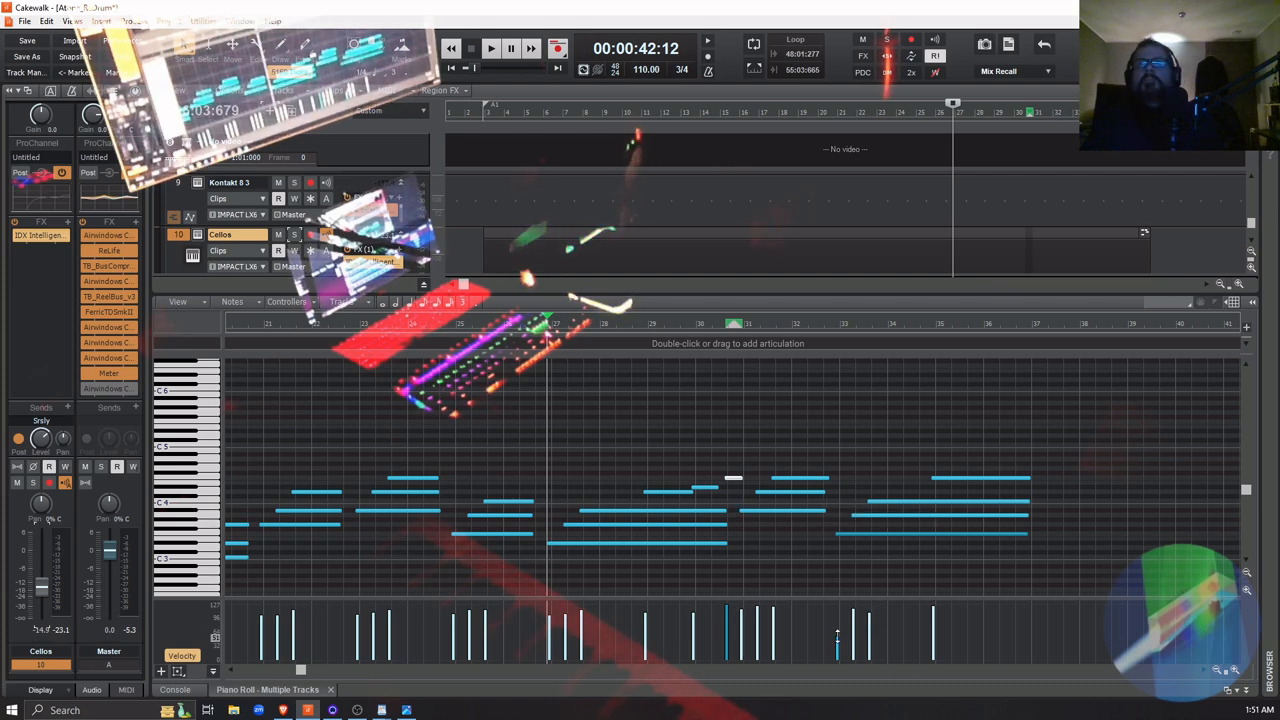
drag(836, 637, 871, 605)
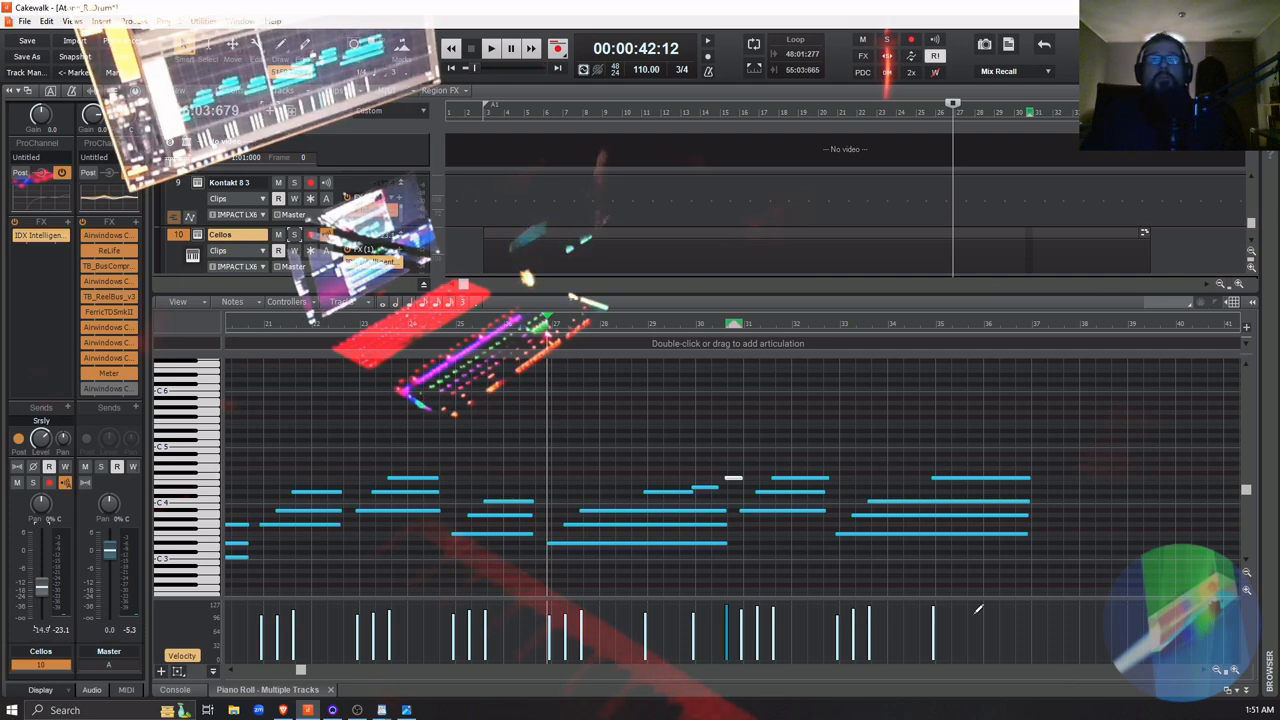
Return playback from the Cellos notes around measure 31 to the beginning of the song
click(734, 478)
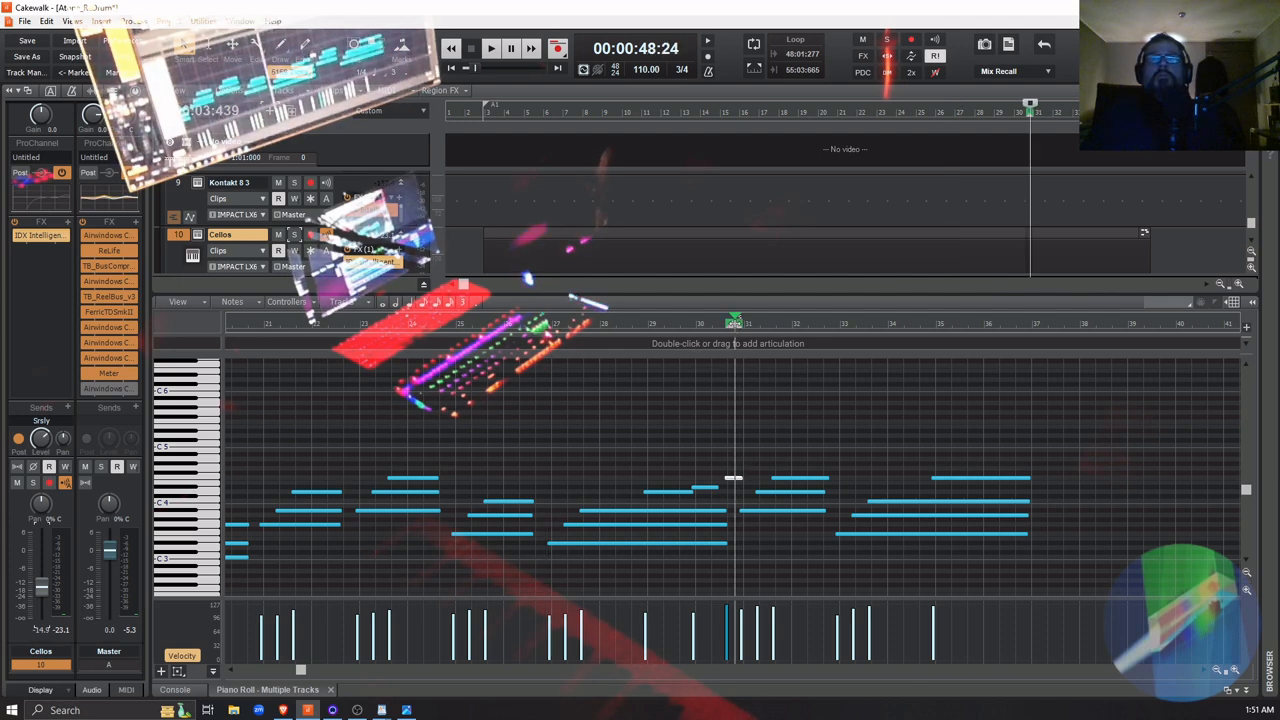
click(755, 327)
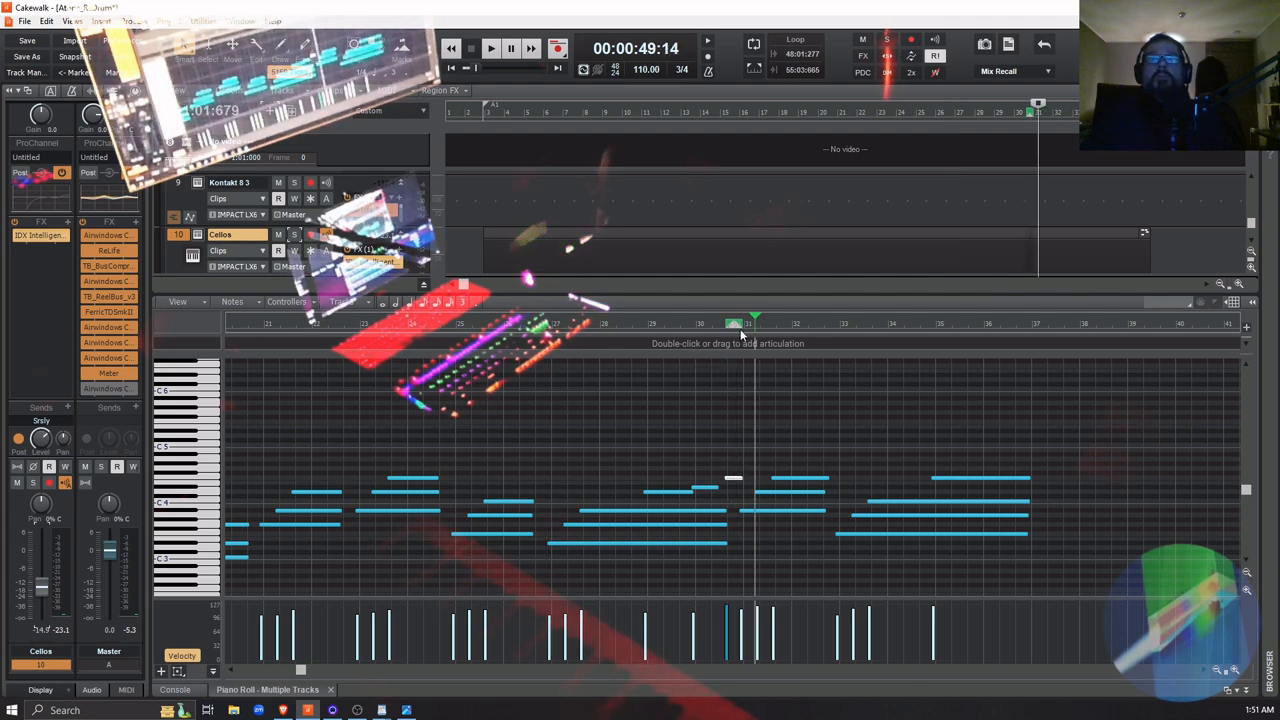
click(451, 68)
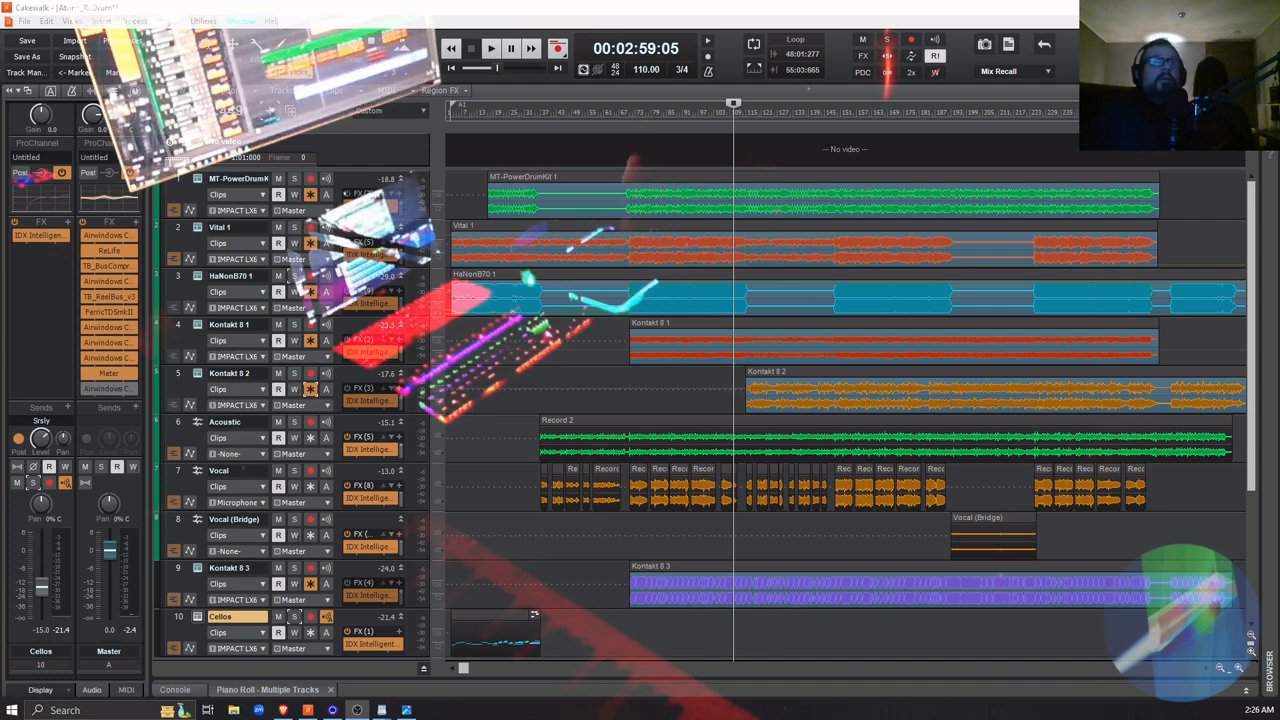
Arm the Cellos track and record a second cello passage from measure 110 to about measure 149
click(310, 617)
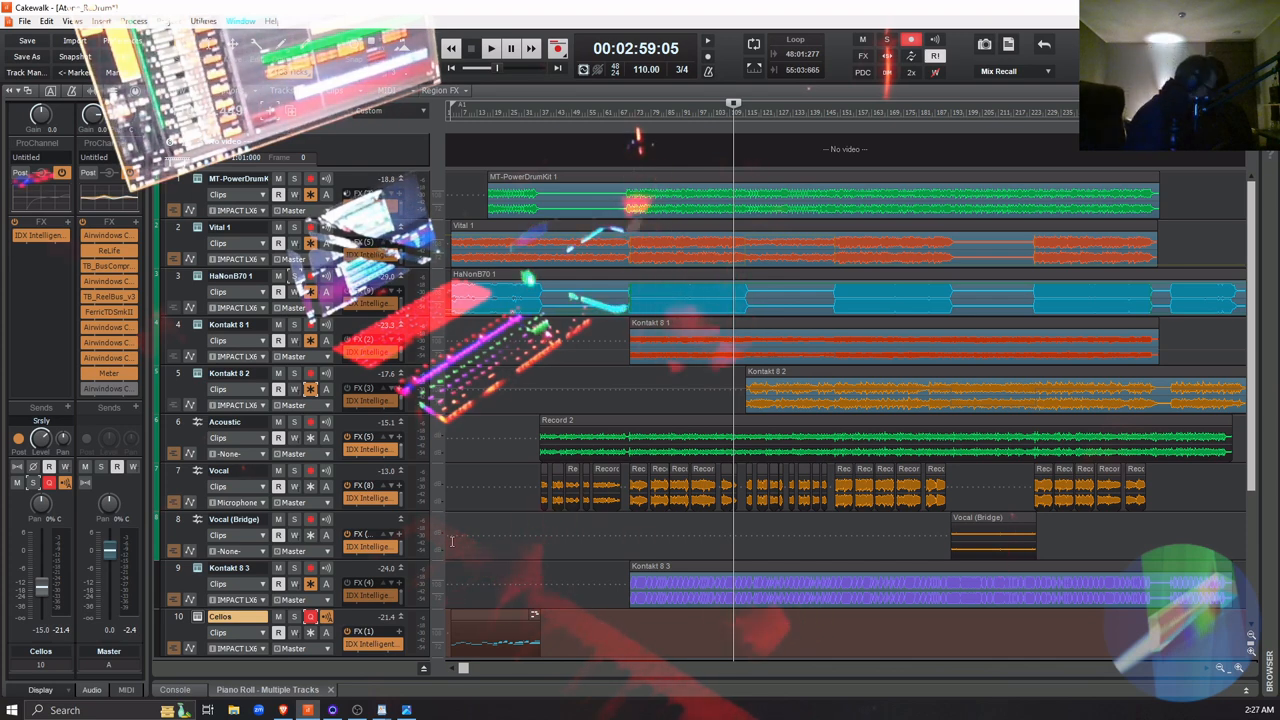
key(space)
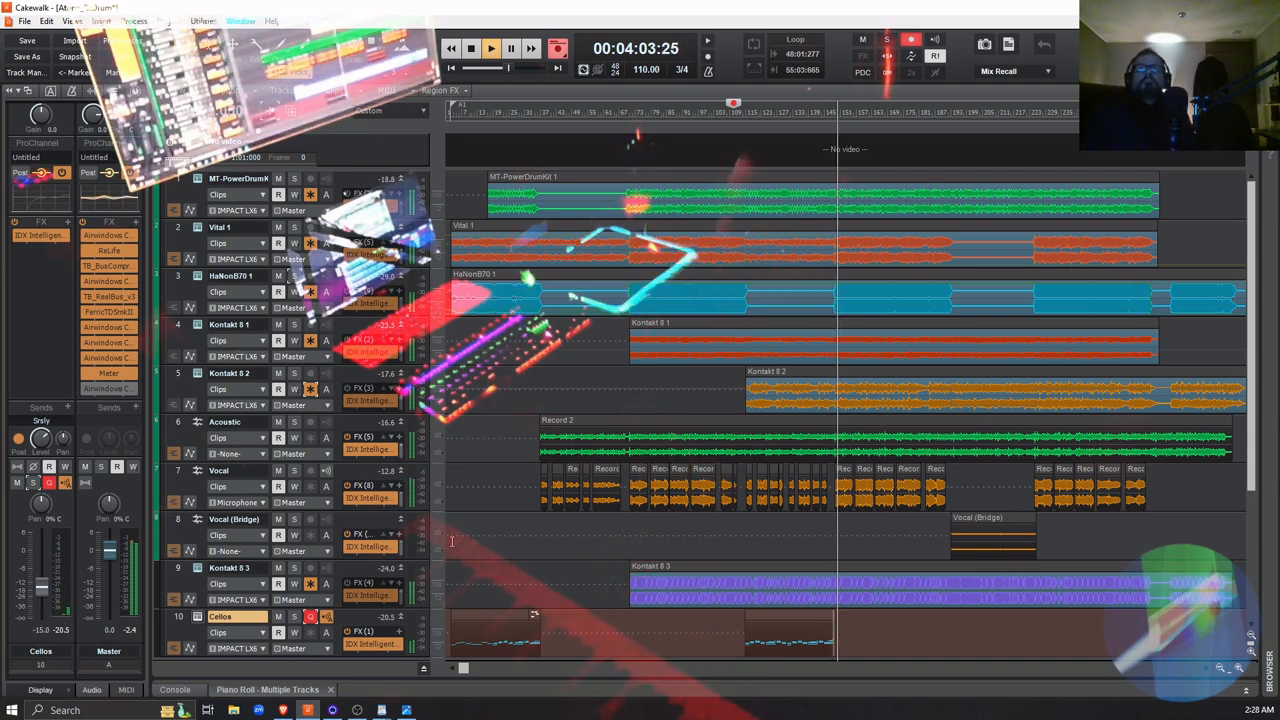
key(space)
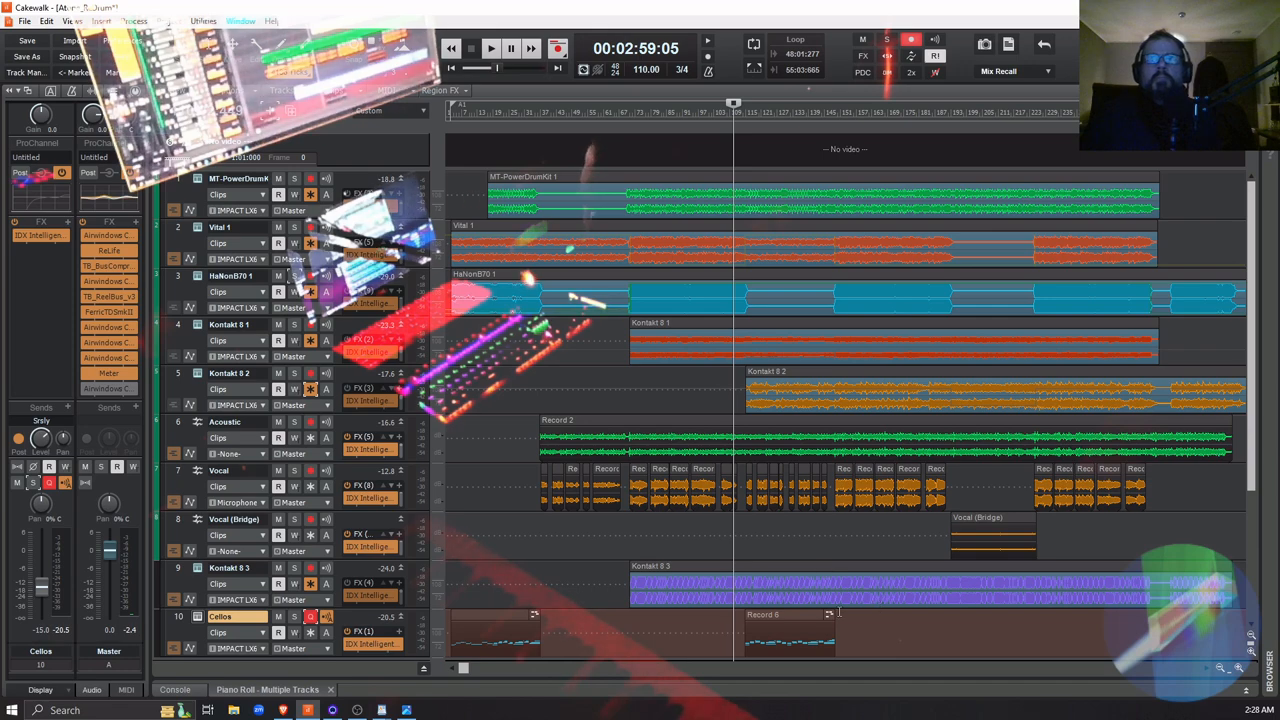
Open the new Cellos clip's notes and even out the measure 127 chord by raising its soft velocity and starting D4 slightly earlier
double_click(792, 613)
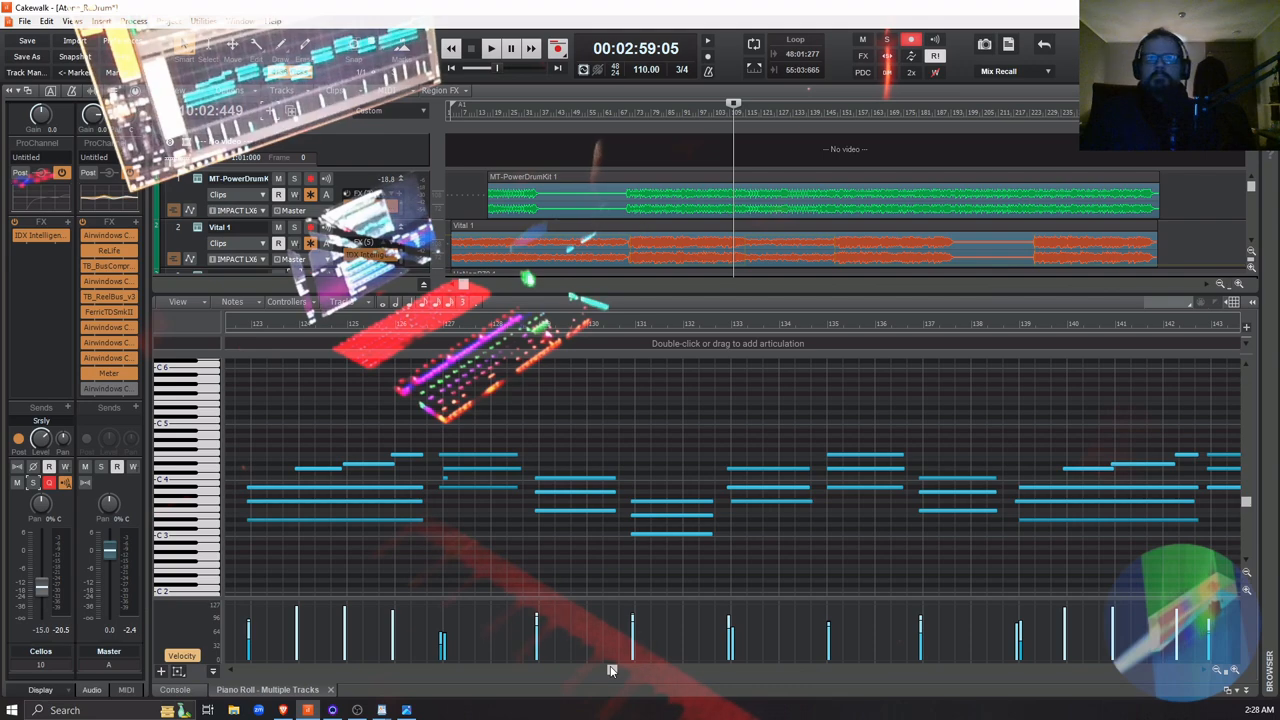
mouse_move(612, 670)
mouse_down()
mouse_move(643, 678)
mouse_move(600, 688)
mouse_up()
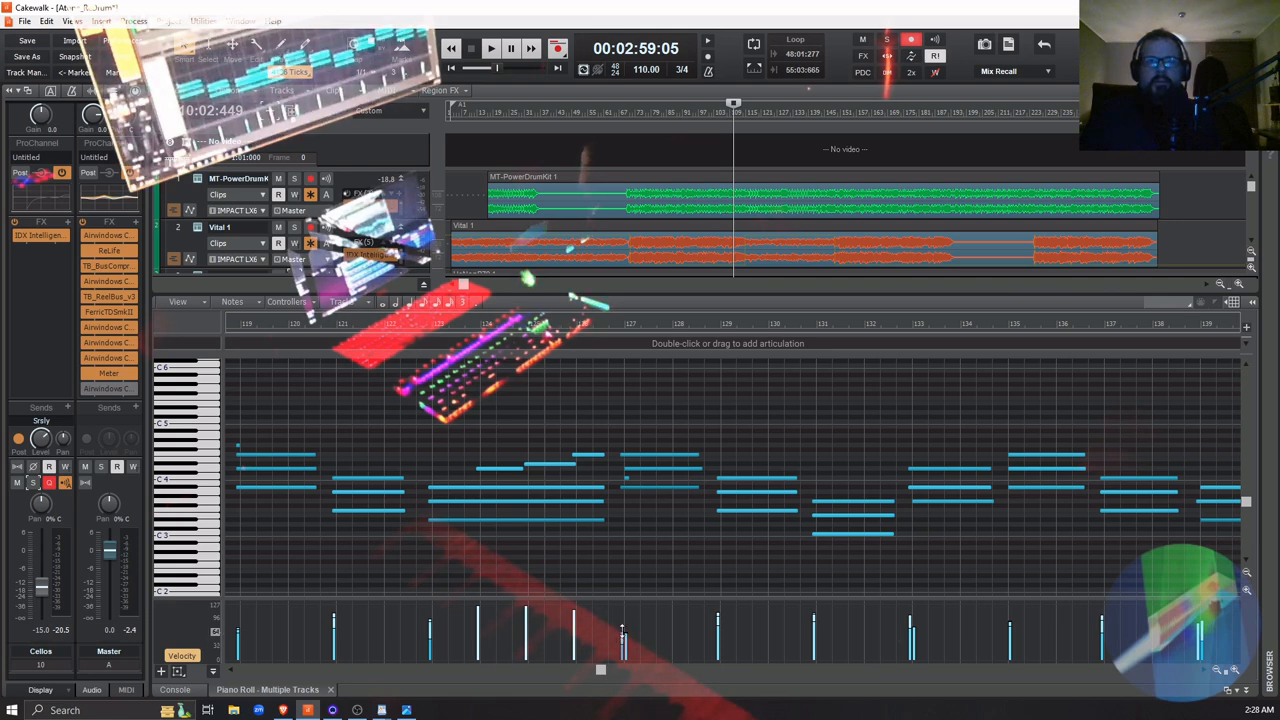
drag(622, 637, 621, 620)
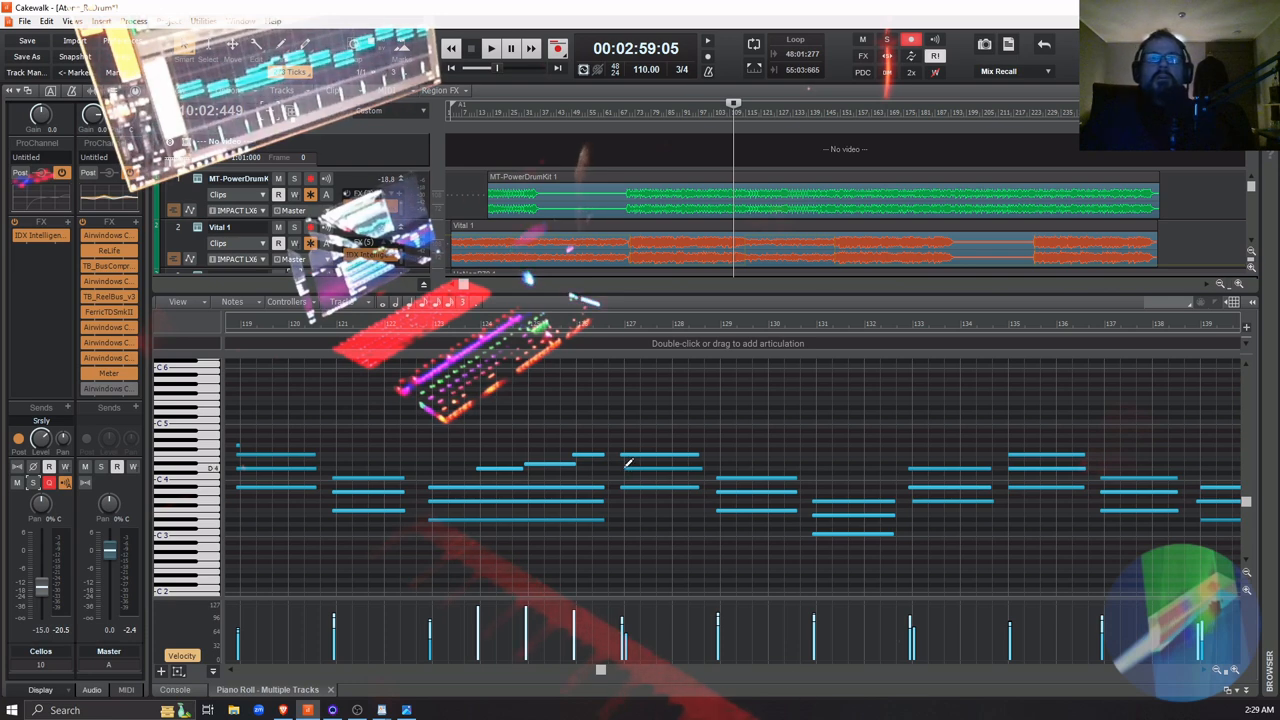
drag(625, 467, 624, 471)
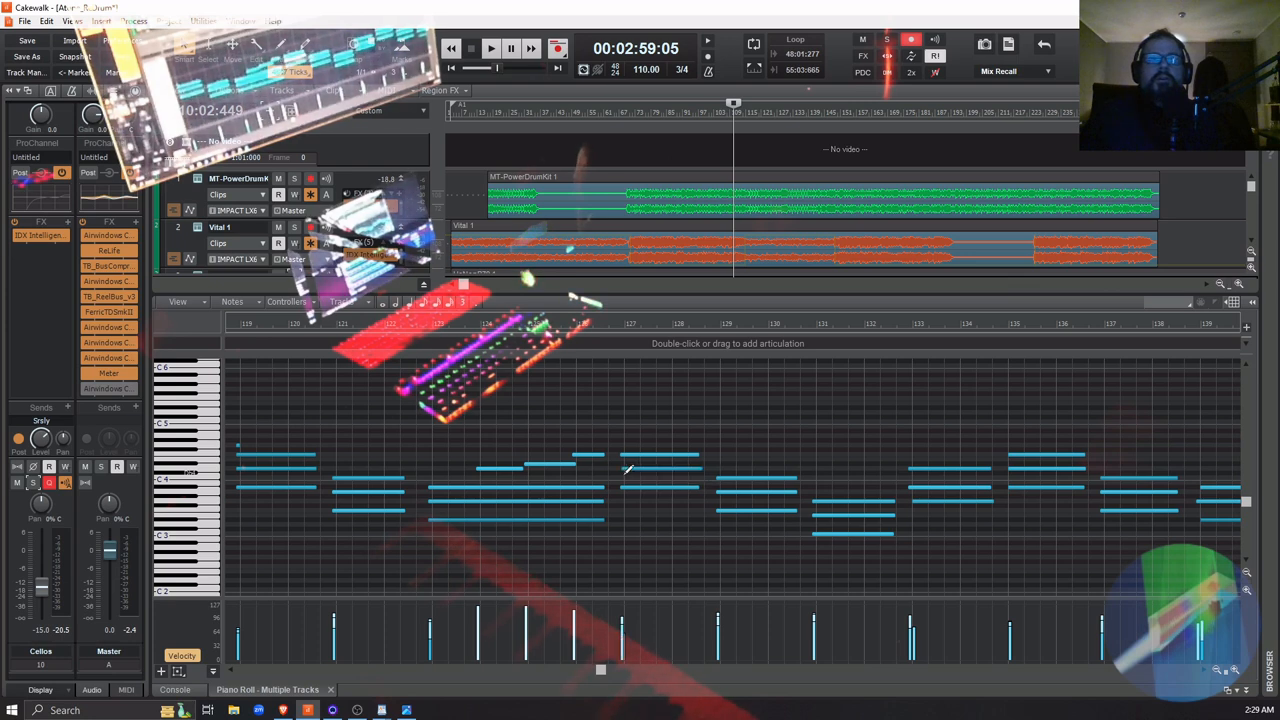
Start the lowest note of the chord at measure 133 slightly earlier so it lines up with the other chord notes
click(814, 501)
click(911, 501)
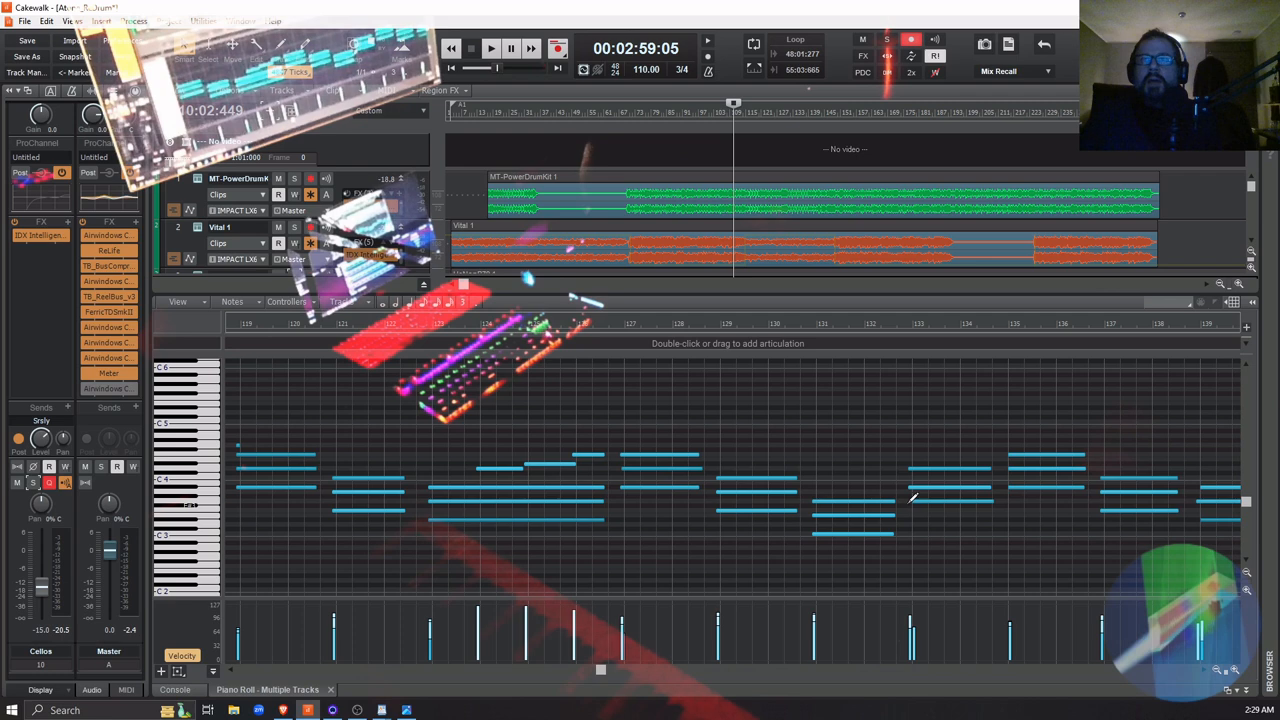
drag(910, 501, 906, 516)
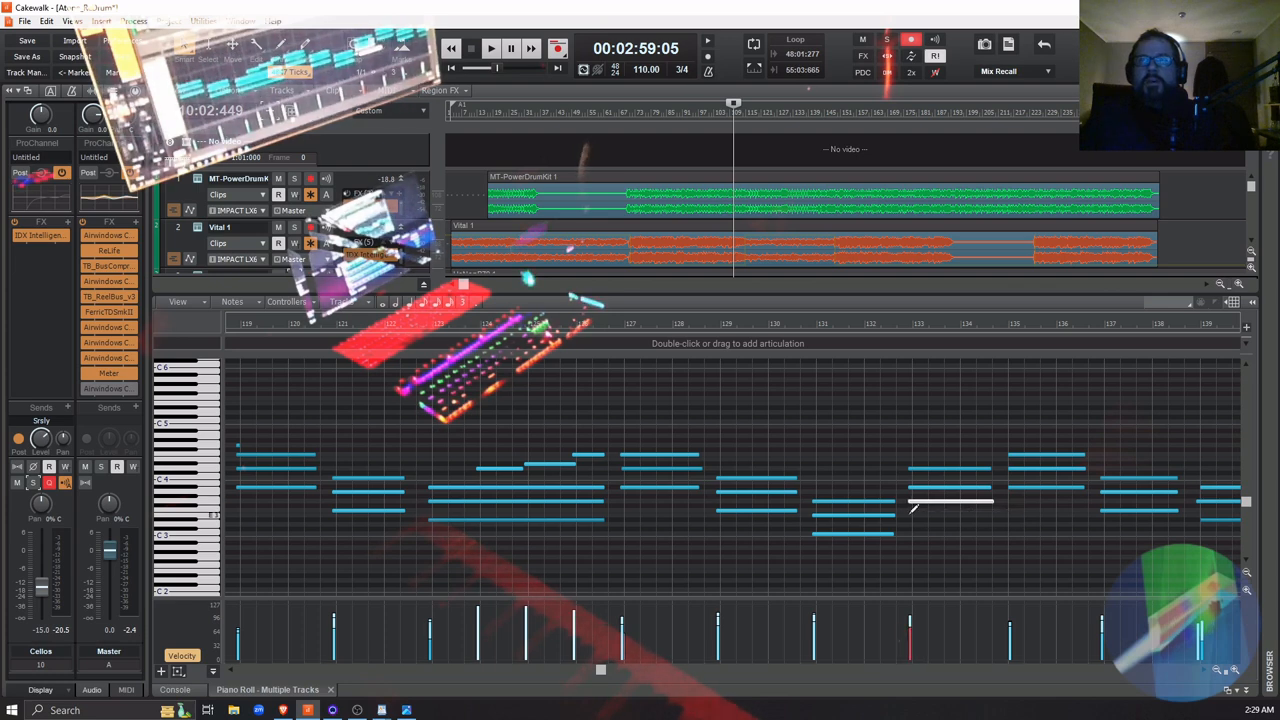
click(1054, 514)
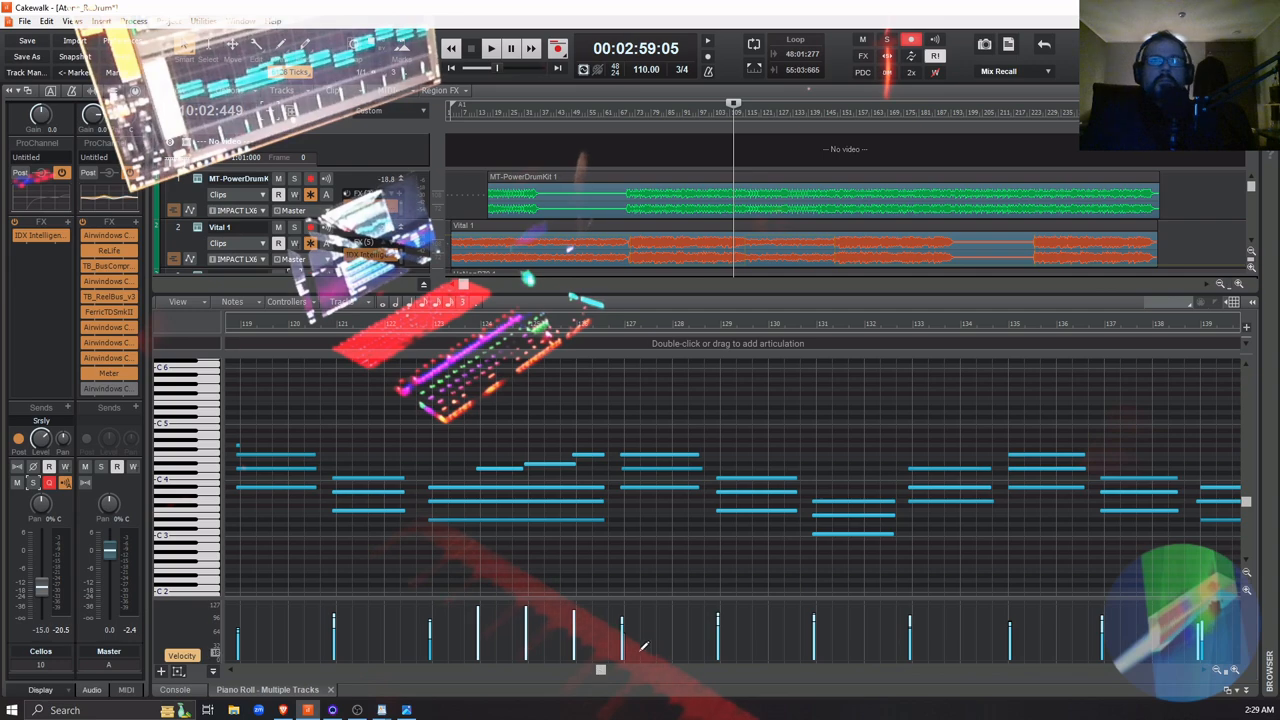
Align the late note starts in the Cellos chords at measures 139 and 145 with their neighbouring notes
drag(600, 672, 581, 672)
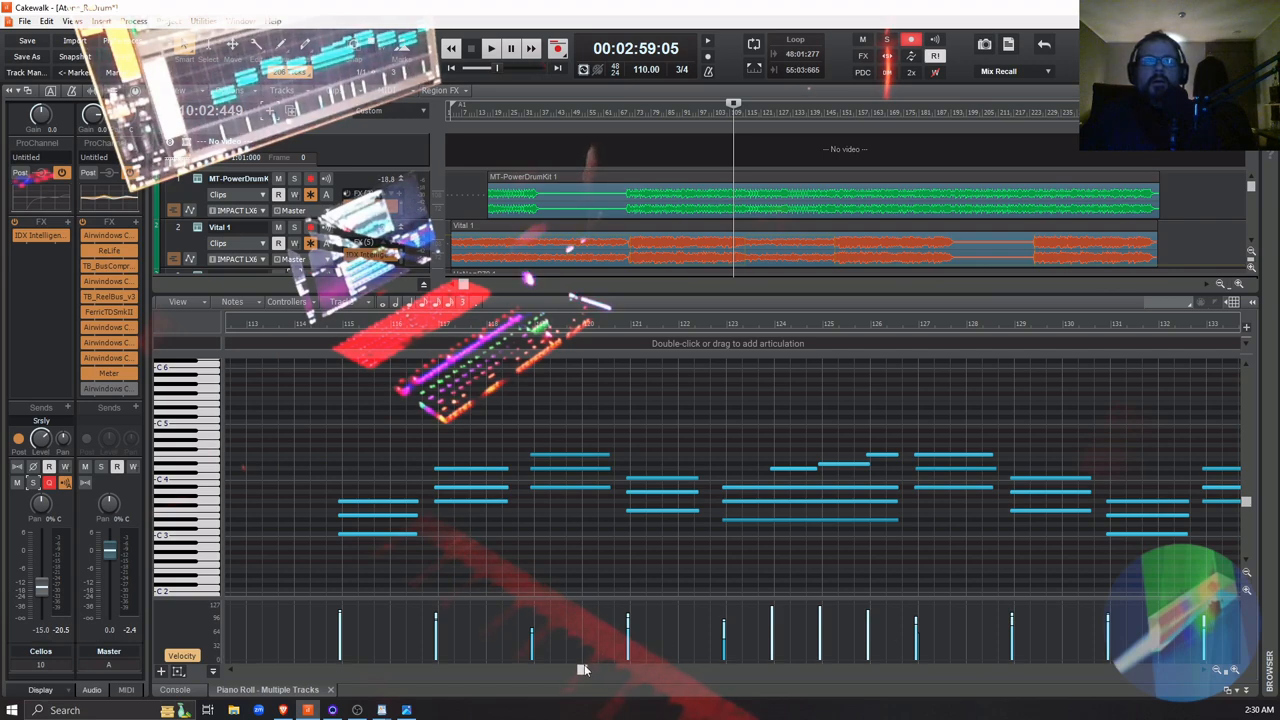
drag(584, 668, 619, 672)
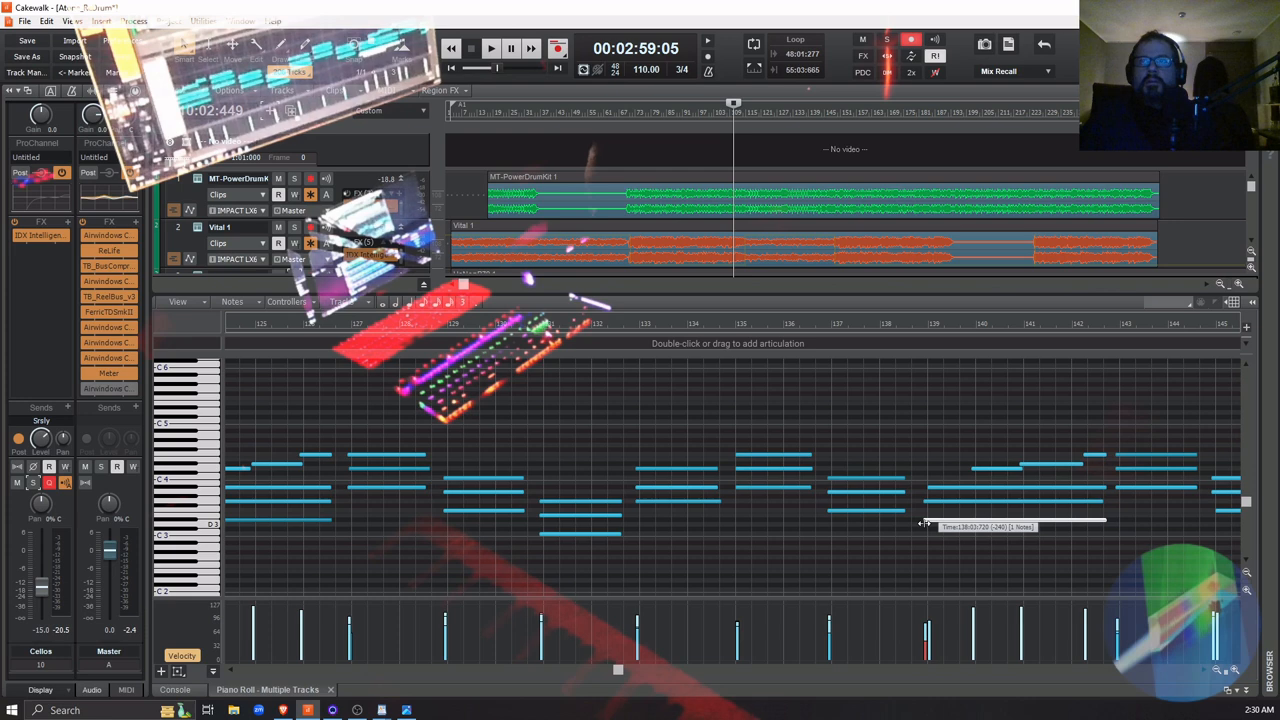
drag(927, 488, 925, 495)
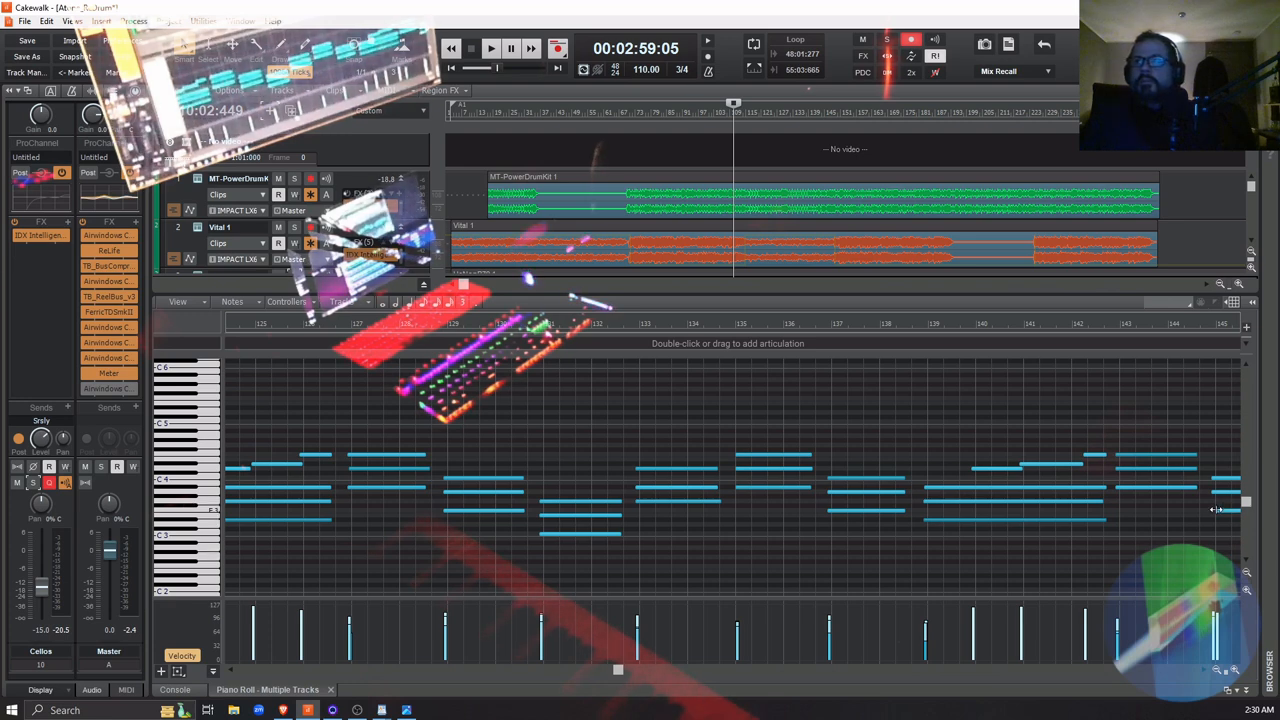
drag(1218, 508, 1212, 513)
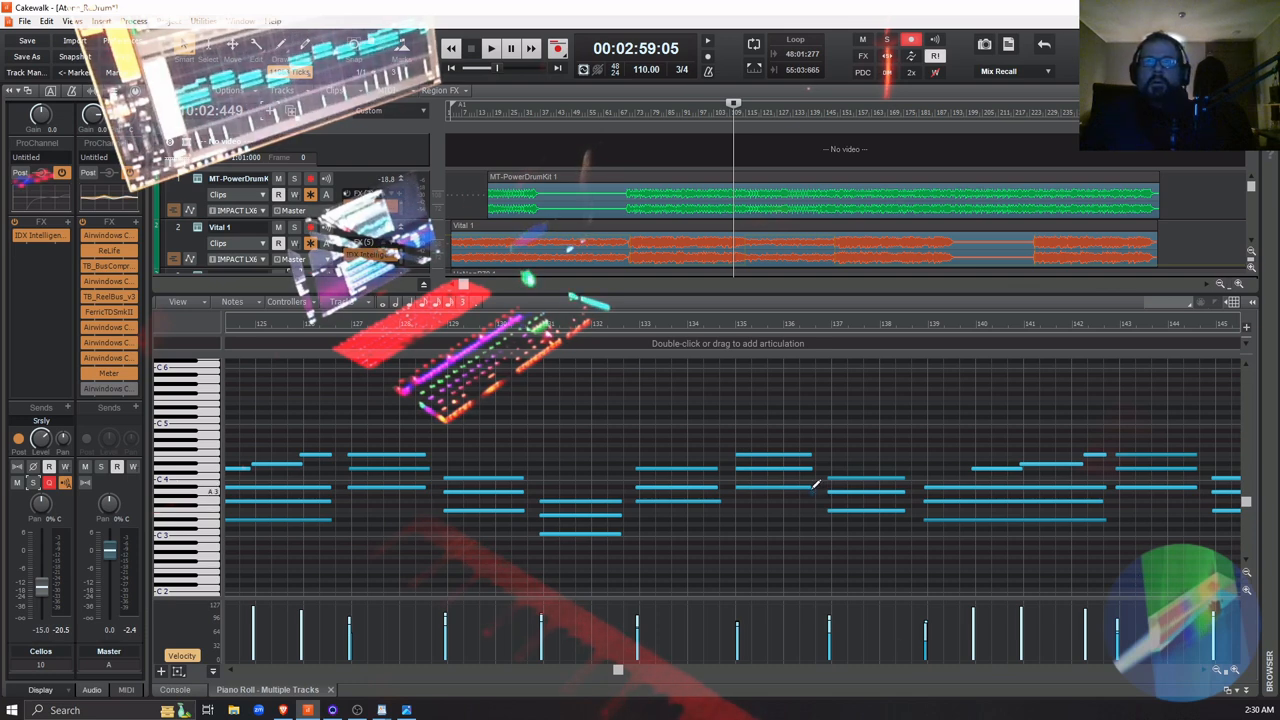
Try starting the three-note chord at measure 135 slightly earlier, and undo the change
drag(814, 492, 735, 432)
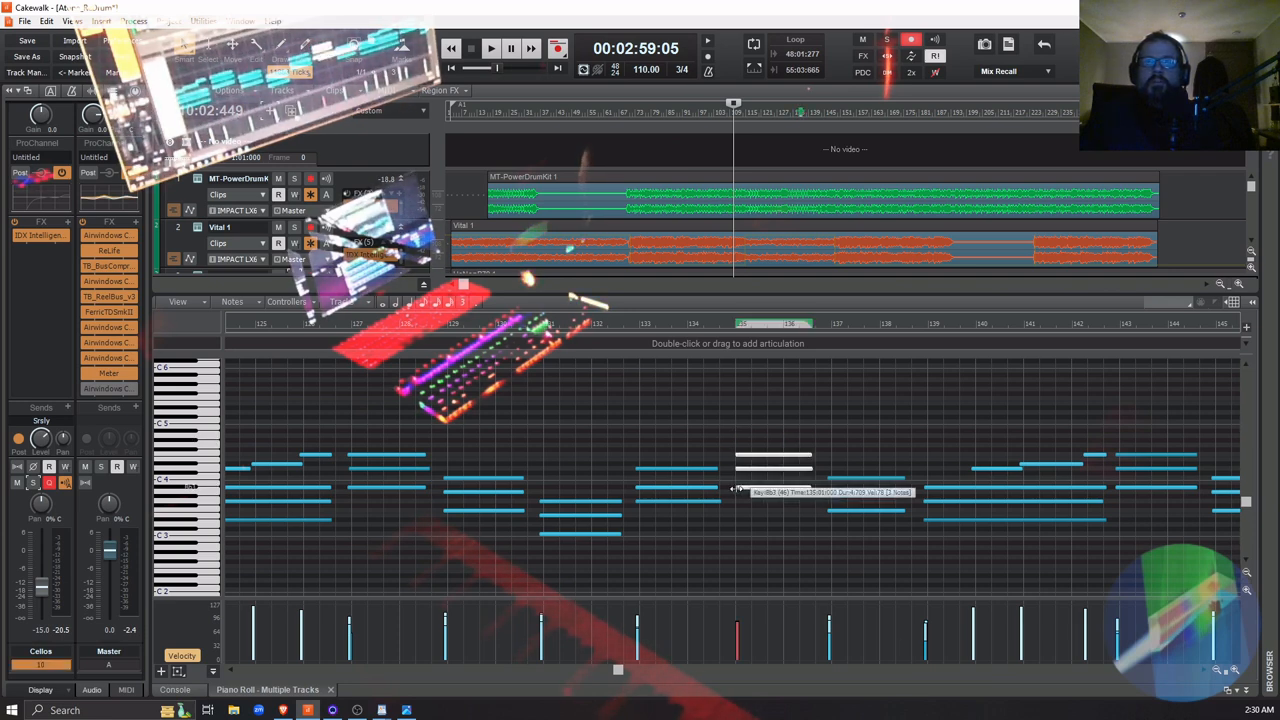
drag(737, 490, 732, 499)
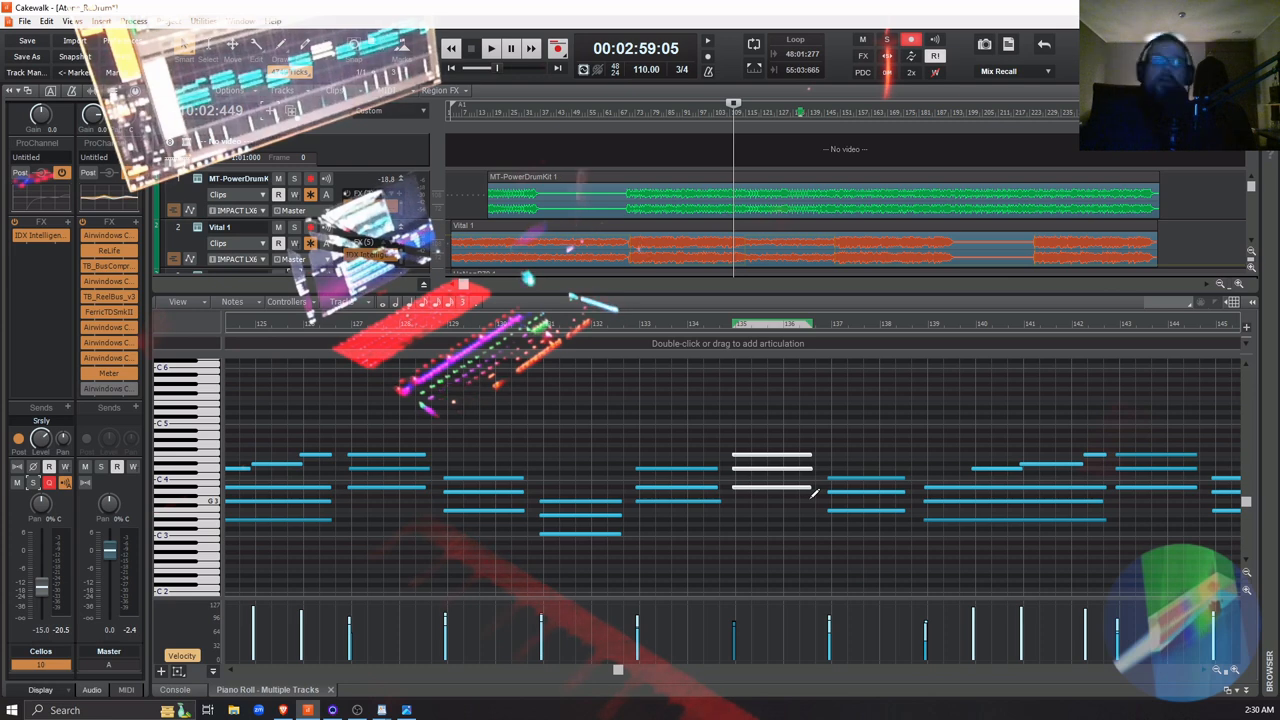
key(ctrl+z)
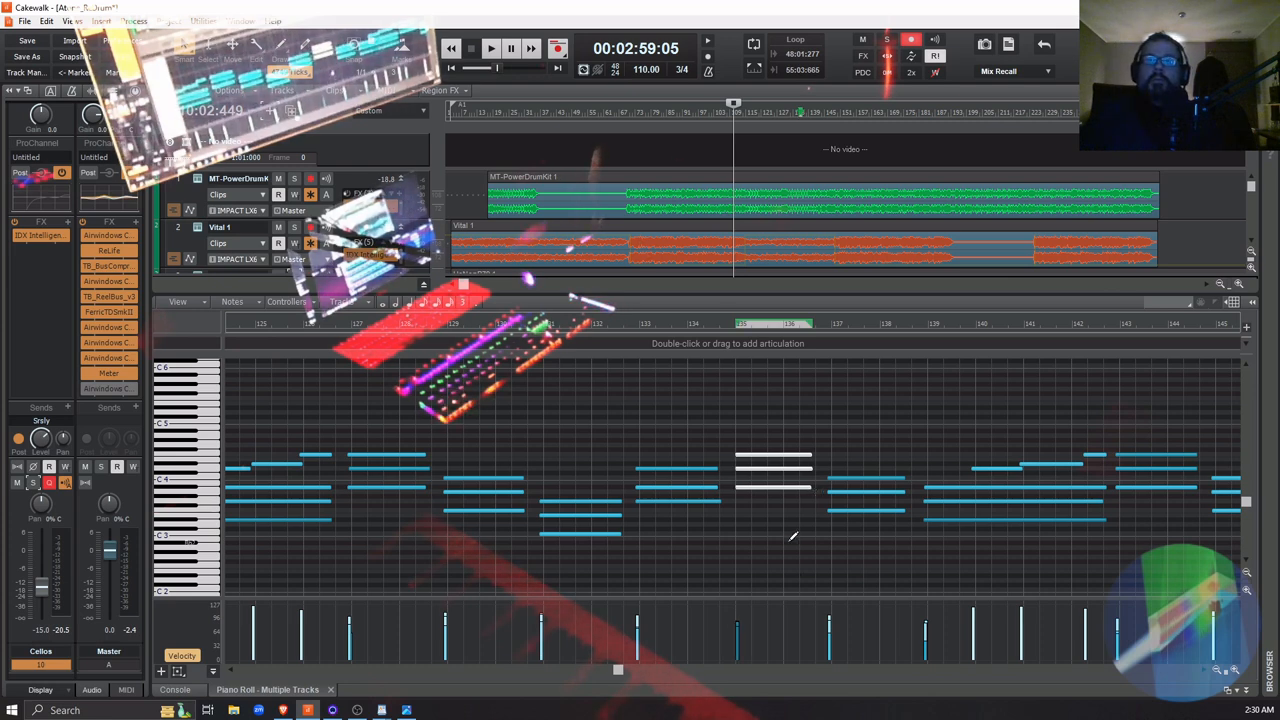
click(791, 534)
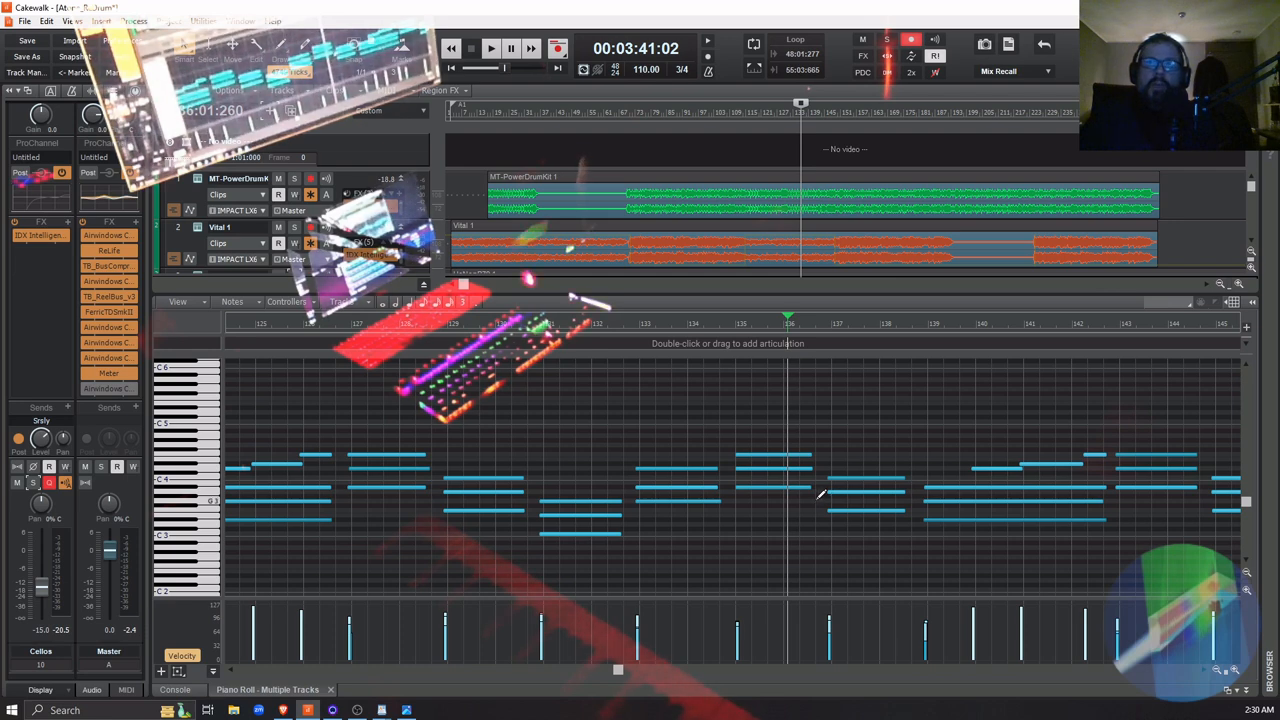
Start all three notes of the chord at measure 135 slightly earlier and raise their velocities
drag(820, 494, 736, 440)
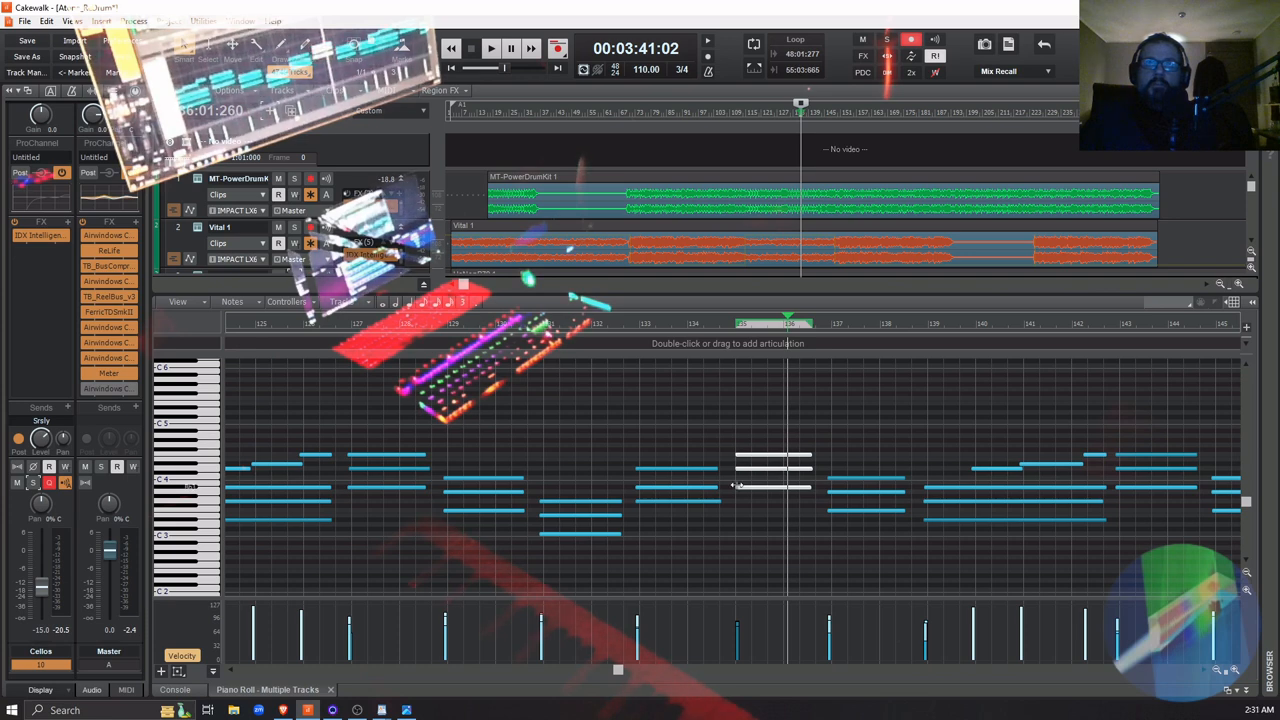
drag(738, 487, 733, 487)
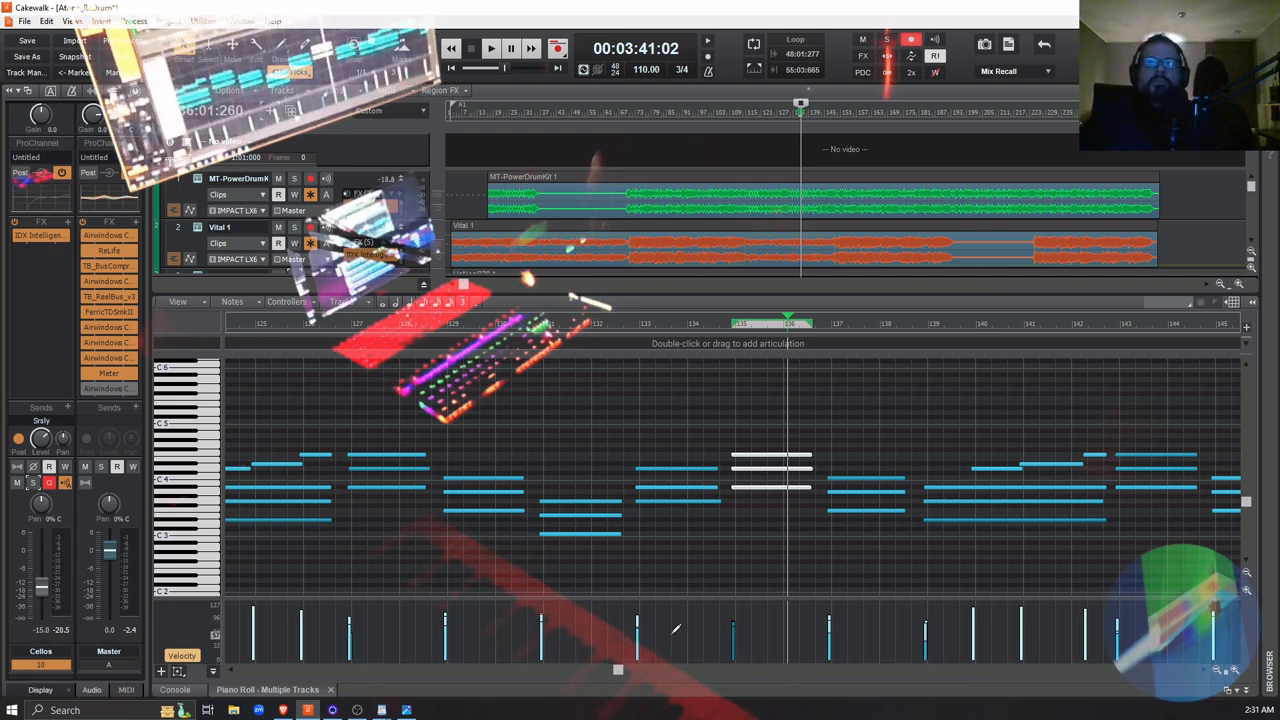
drag(733, 623, 733, 613)
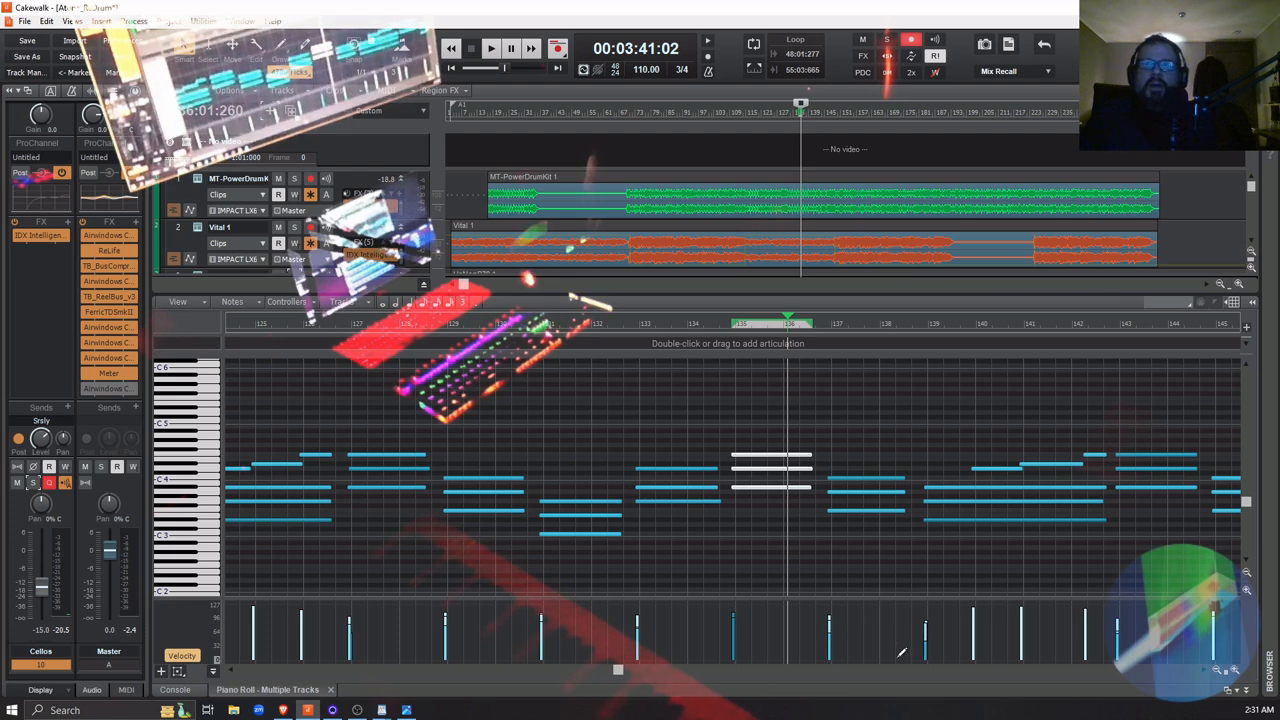
Raise the velocities of the softer notes in the Cellos chord at measure 137 to even it out
click(1235, 672)
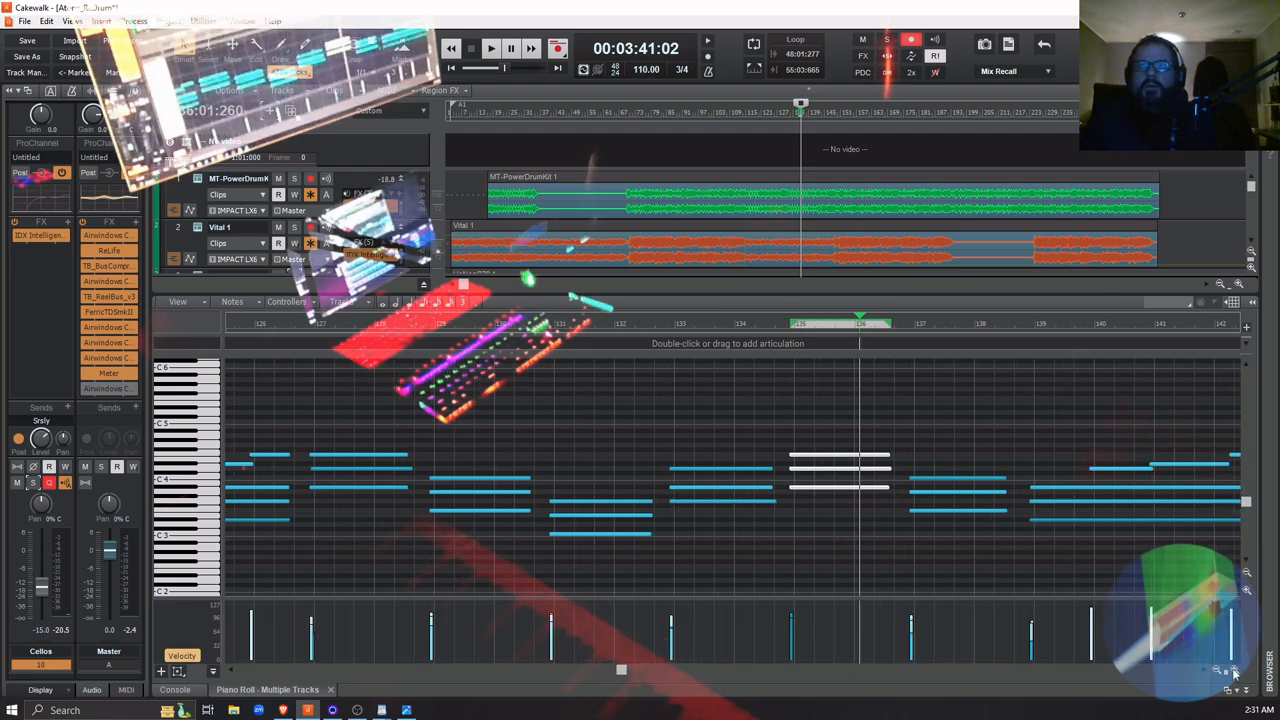
click(1235, 672)
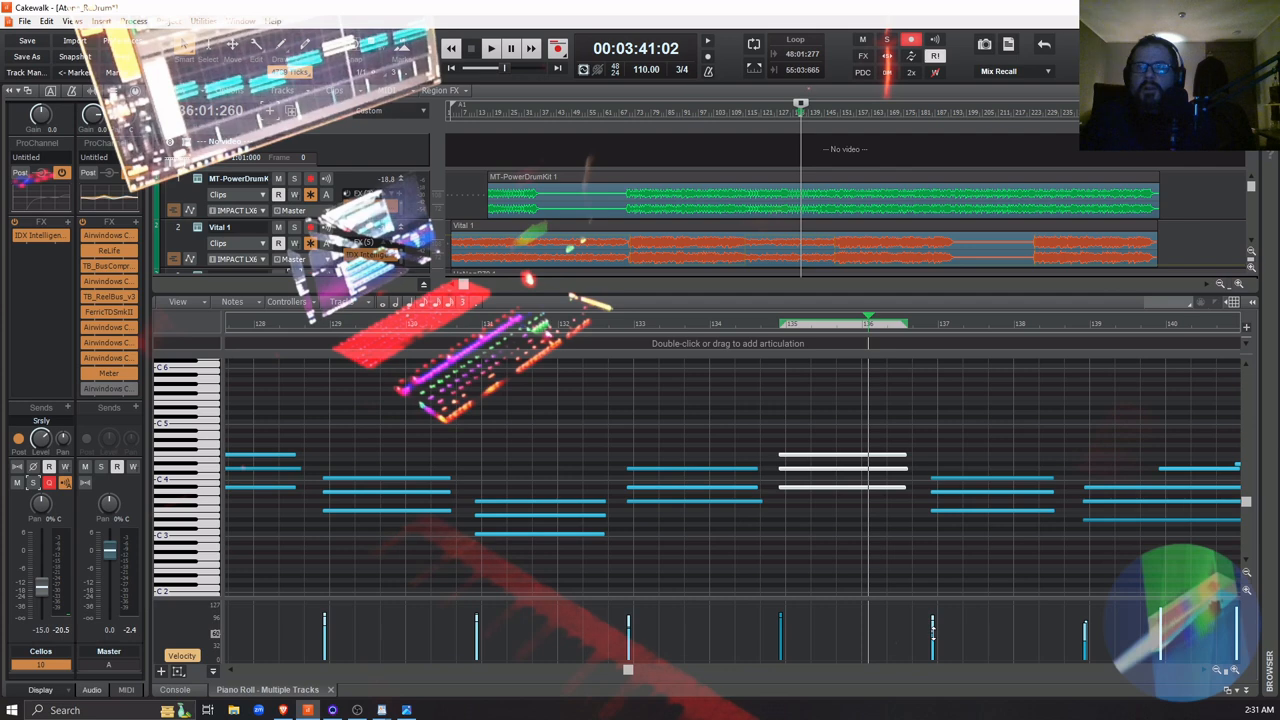
drag(931, 628, 939, 626)
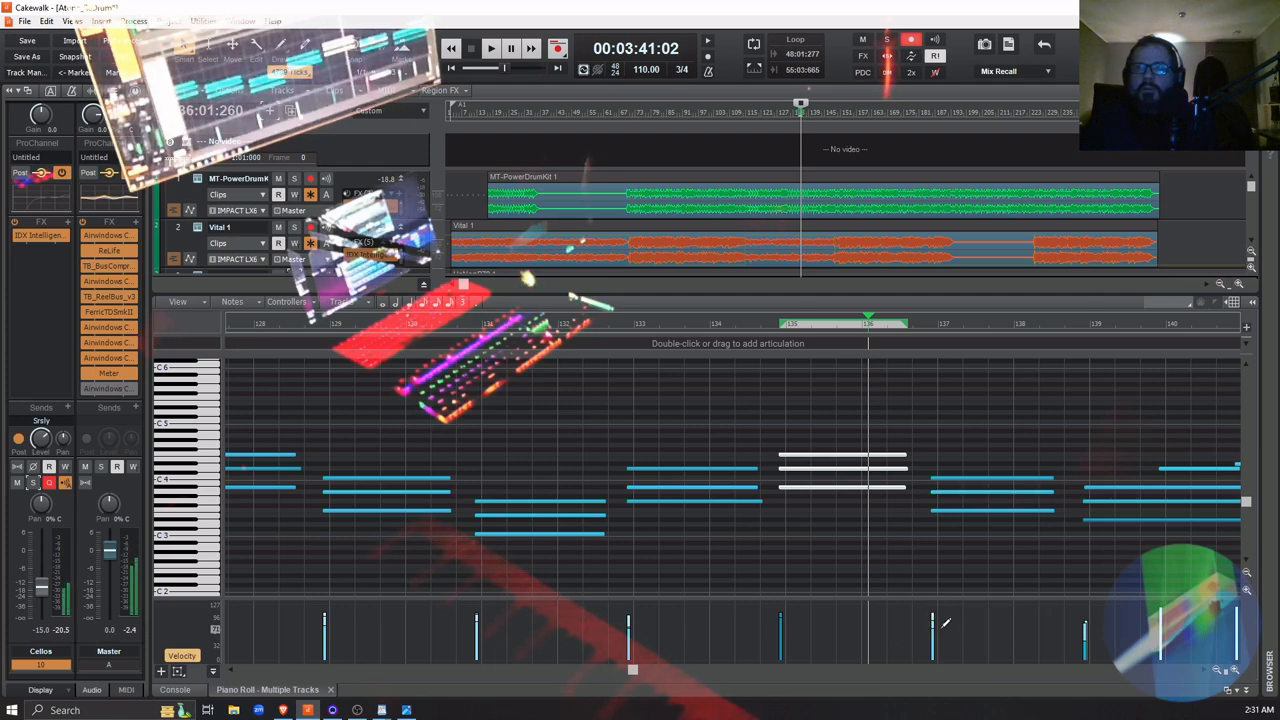
drag(937, 616, 934, 613)
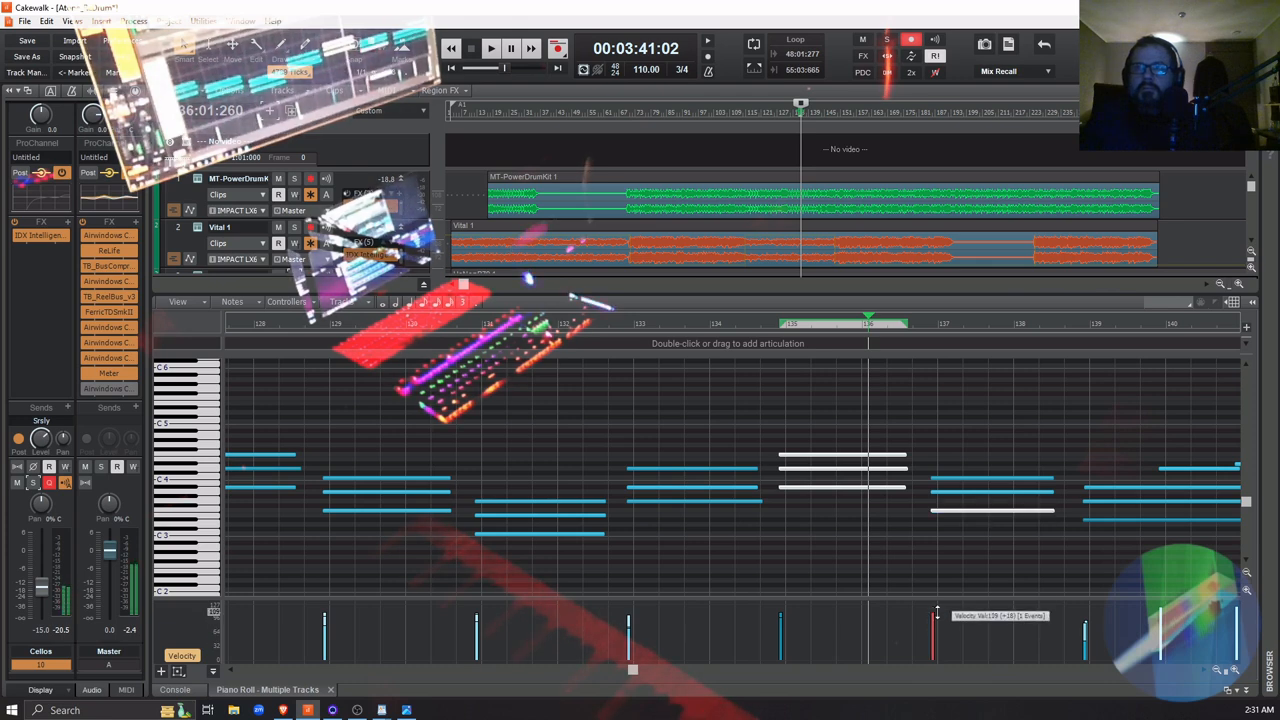
drag(936, 612, 934, 618)
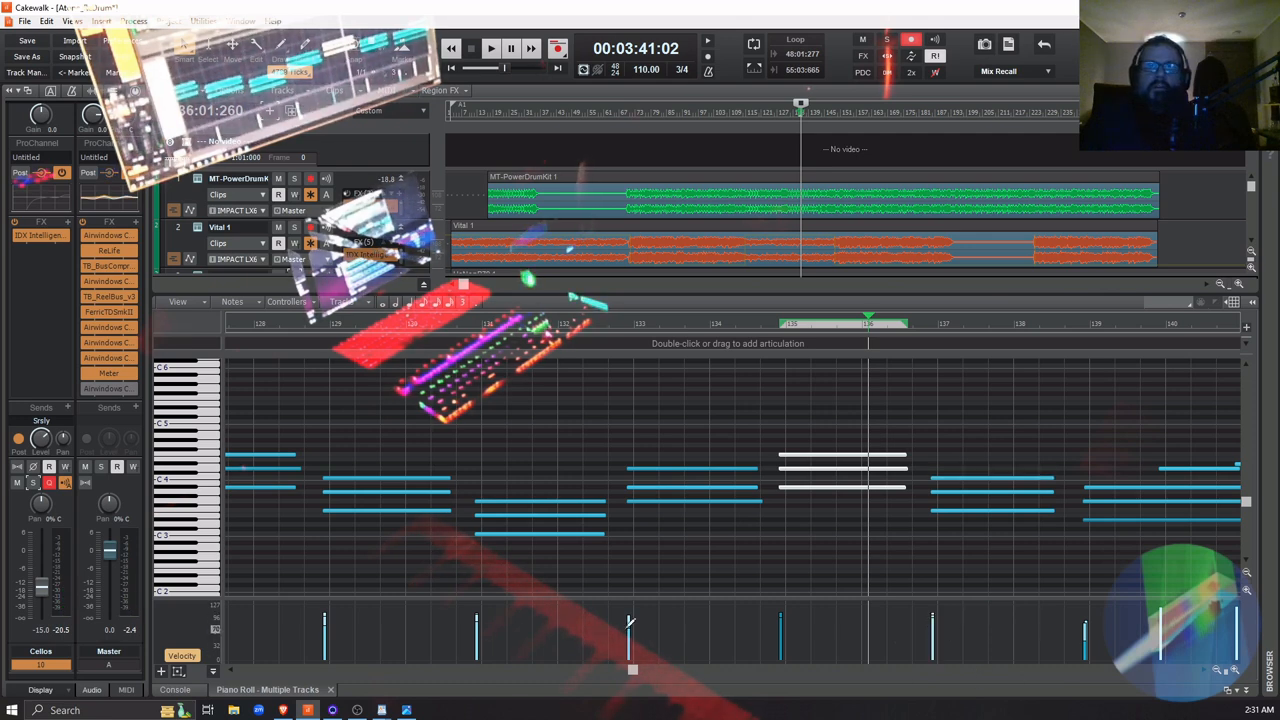
Raise the velocities of the softer notes in the Cellos chords at measures 133 and 129
drag(629, 624, 631, 617)
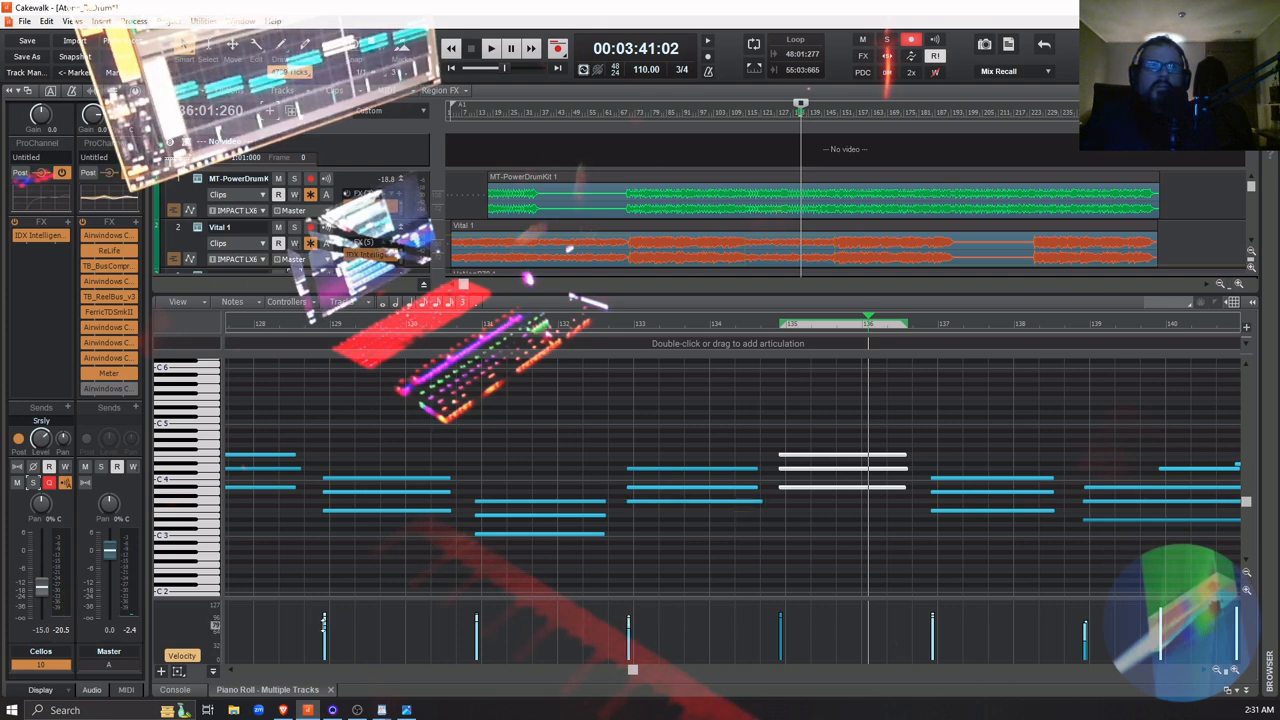
drag(324, 622, 324, 615)
drag(628, 624, 628, 624)
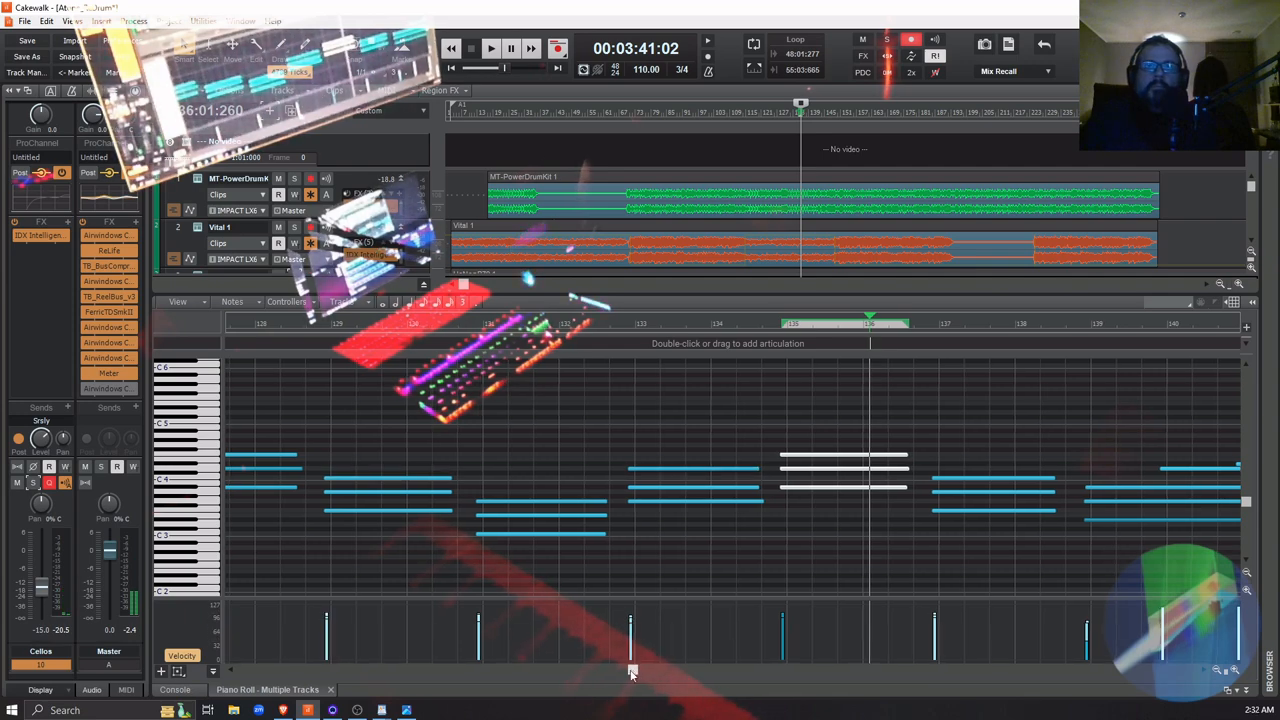
Raise the velocities of the softer notes in the Cellos chords at measures 127 and 123
drag(636, 672, 616, 675)
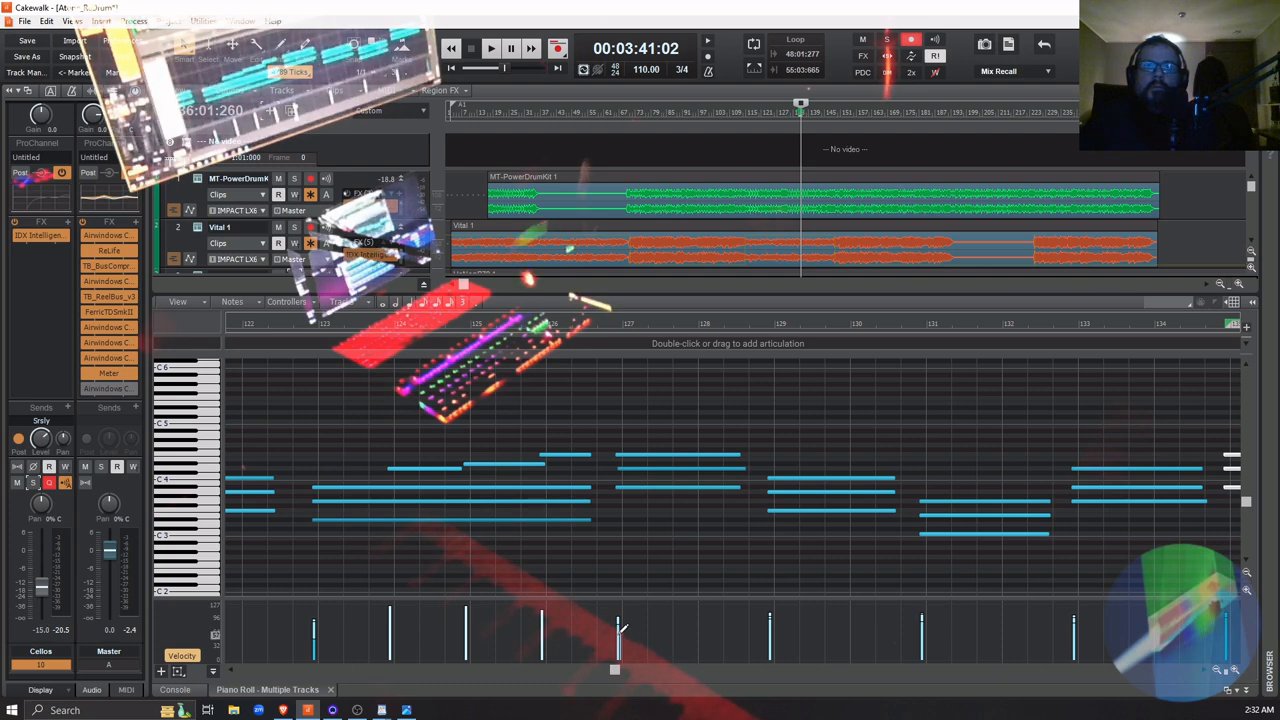
drag(617, 630, 618, 620)
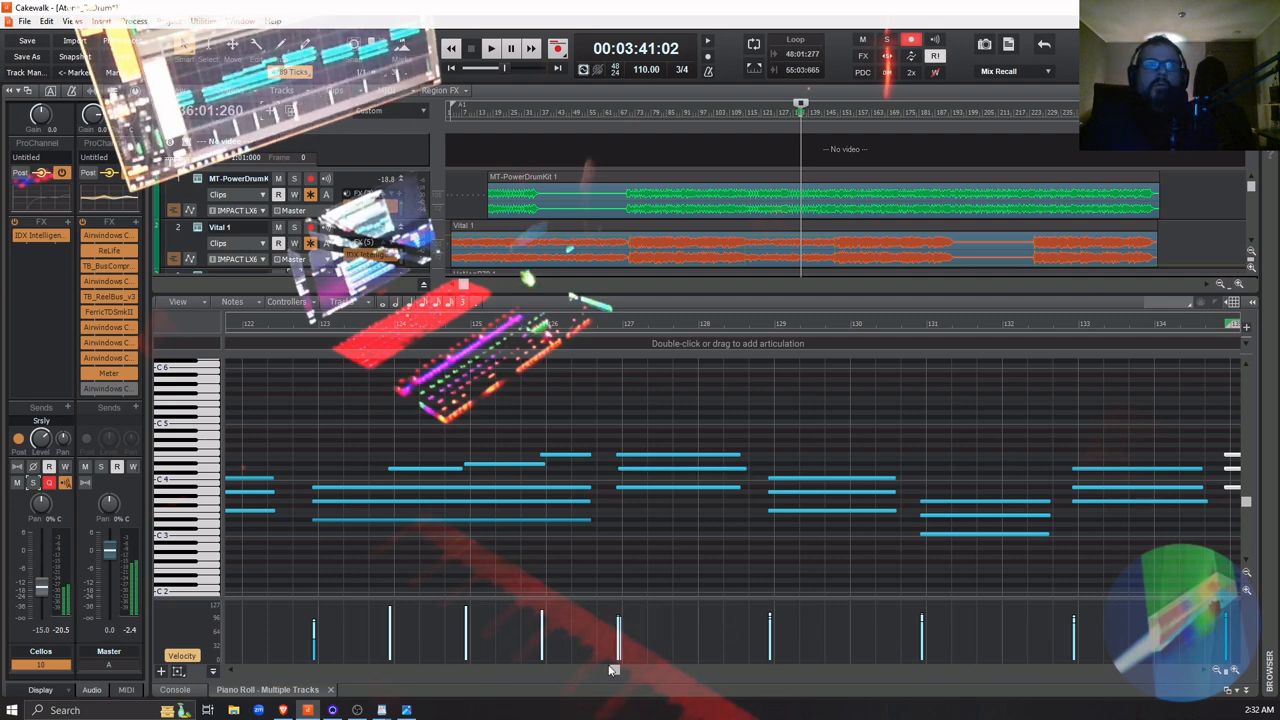
drag(313, 640, 313, 609)
Raise the velocities of the softer notes in the Cellos chords at measures 119 and 121
drag(614, 670, 584, 670)
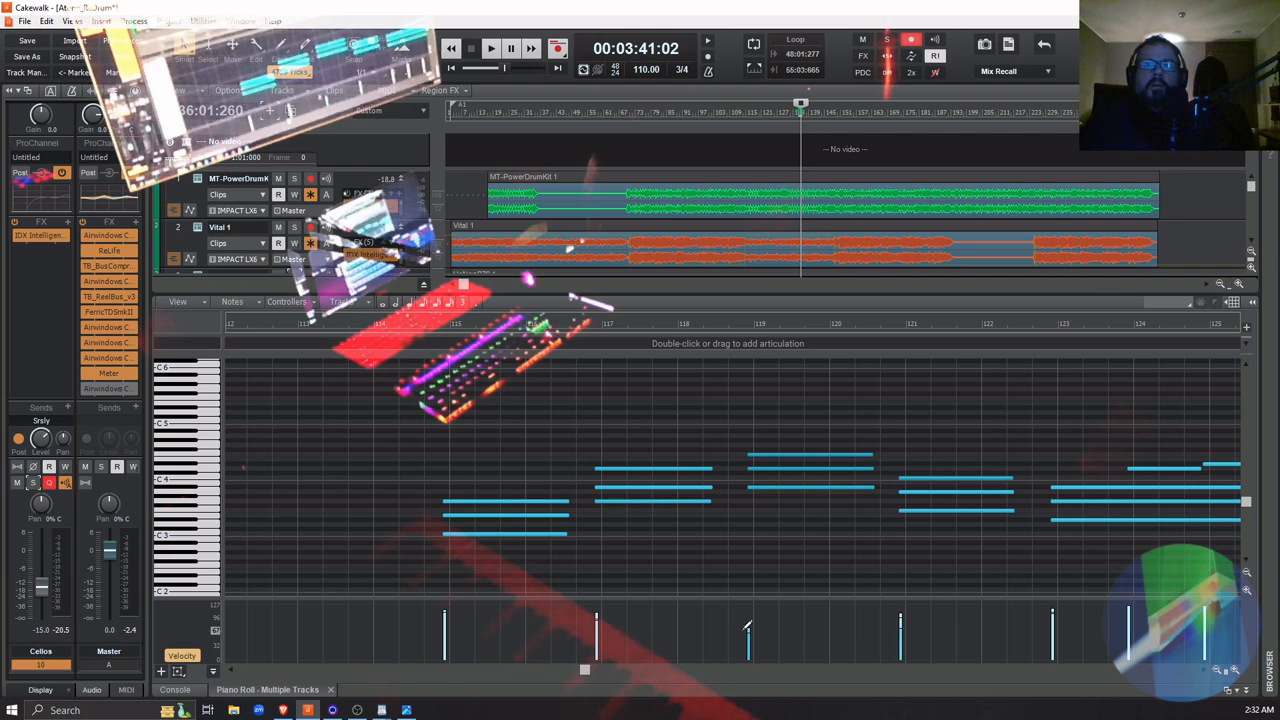
drag(748, 628, 750, 612)
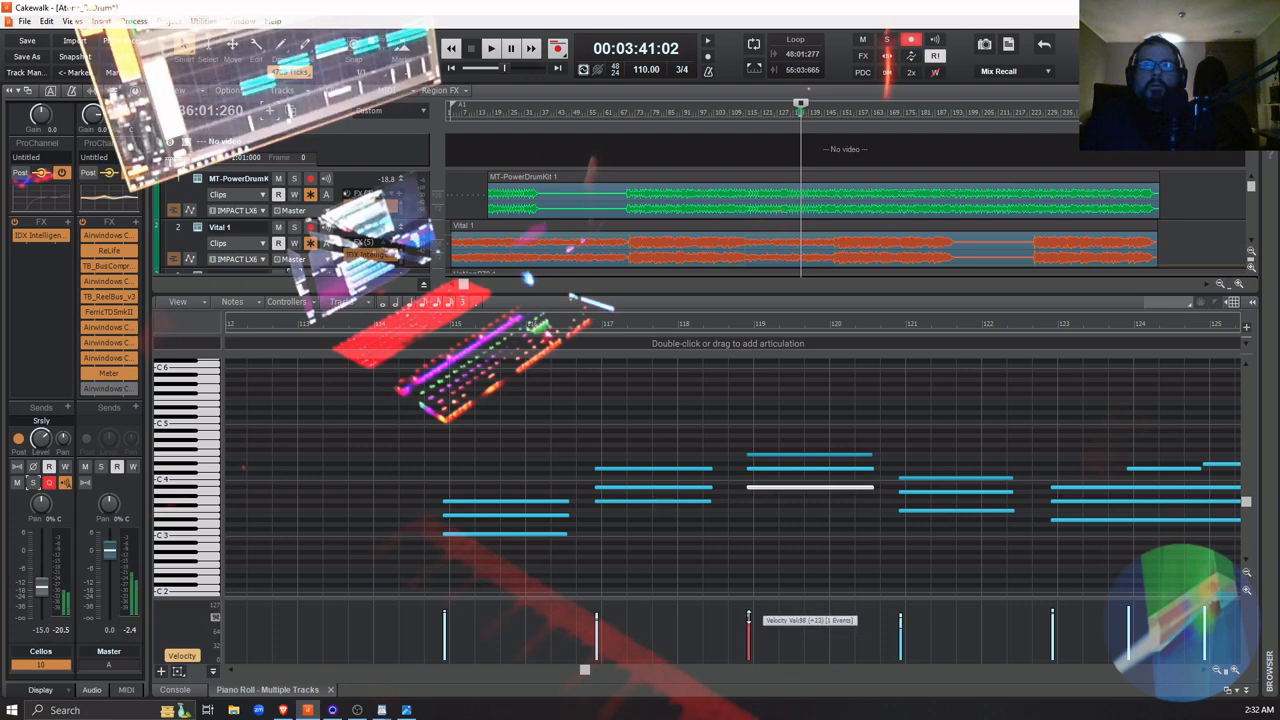
drag(748, 628, 750, 612)
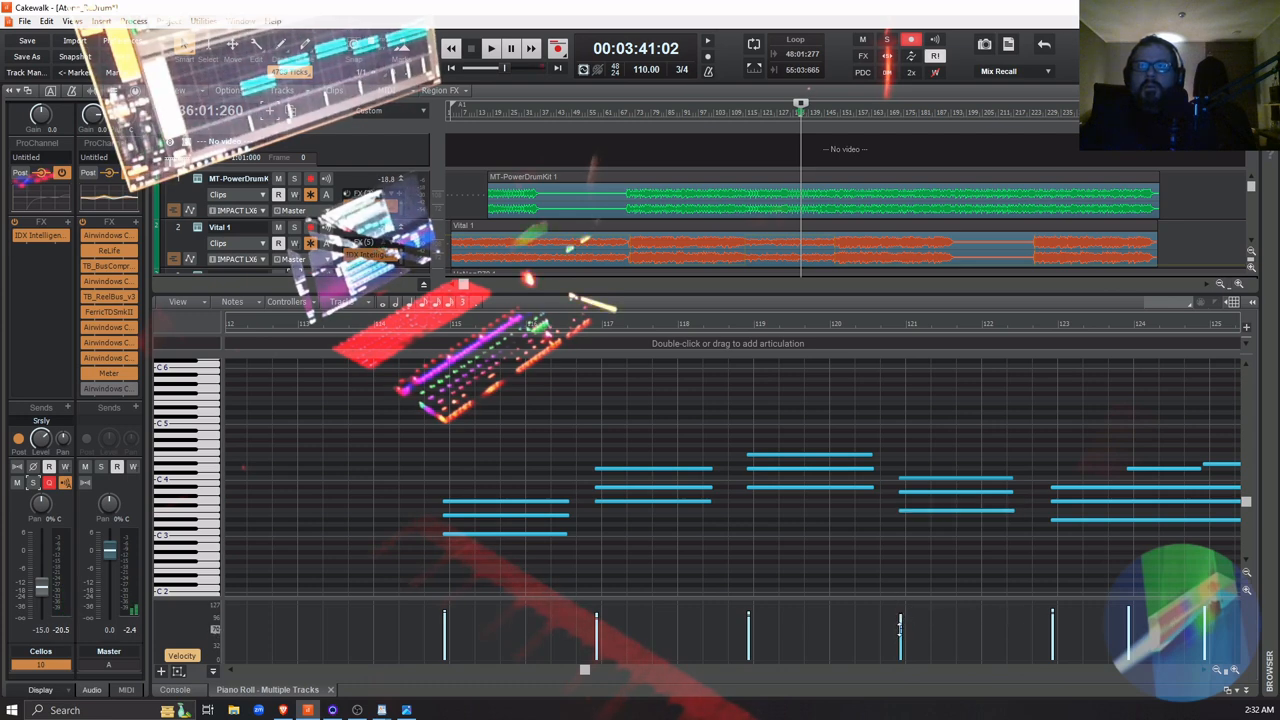
drag(900, 625, 901, 613)
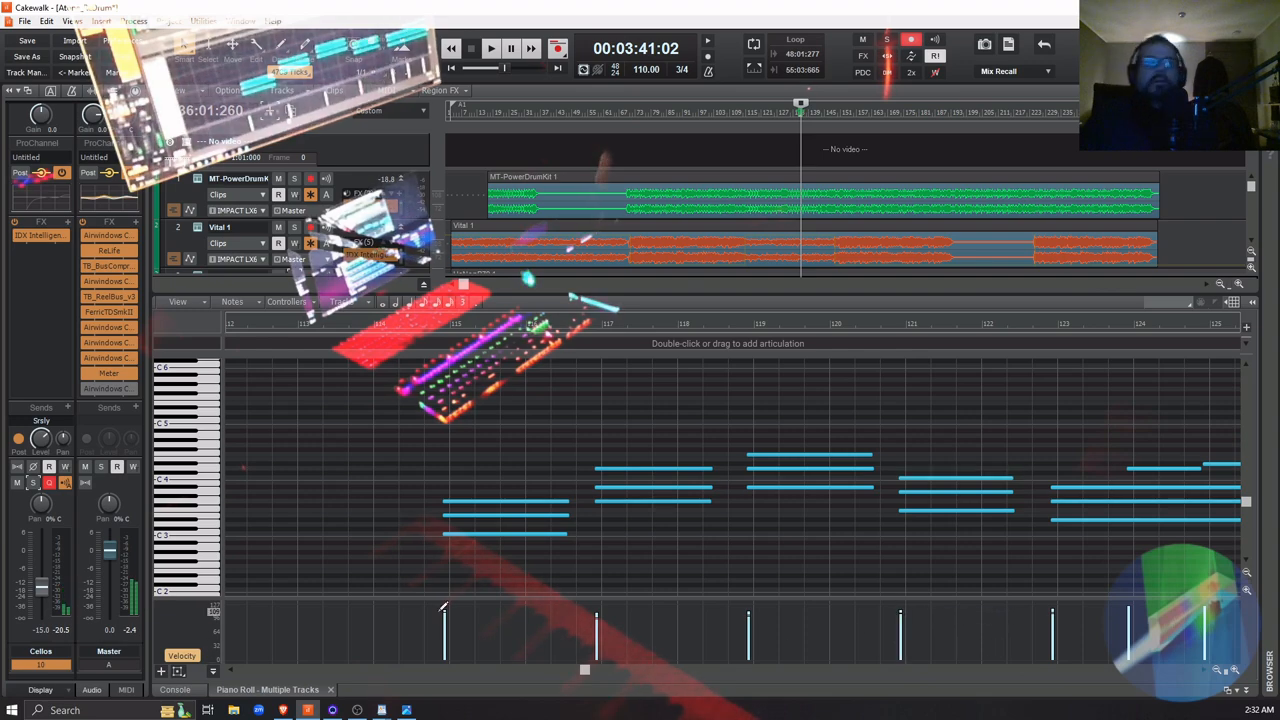
Locate the Cellos track, bring up its DecentSampler instrument and maximize the plugin window
scroll(350, 235, down, 8)
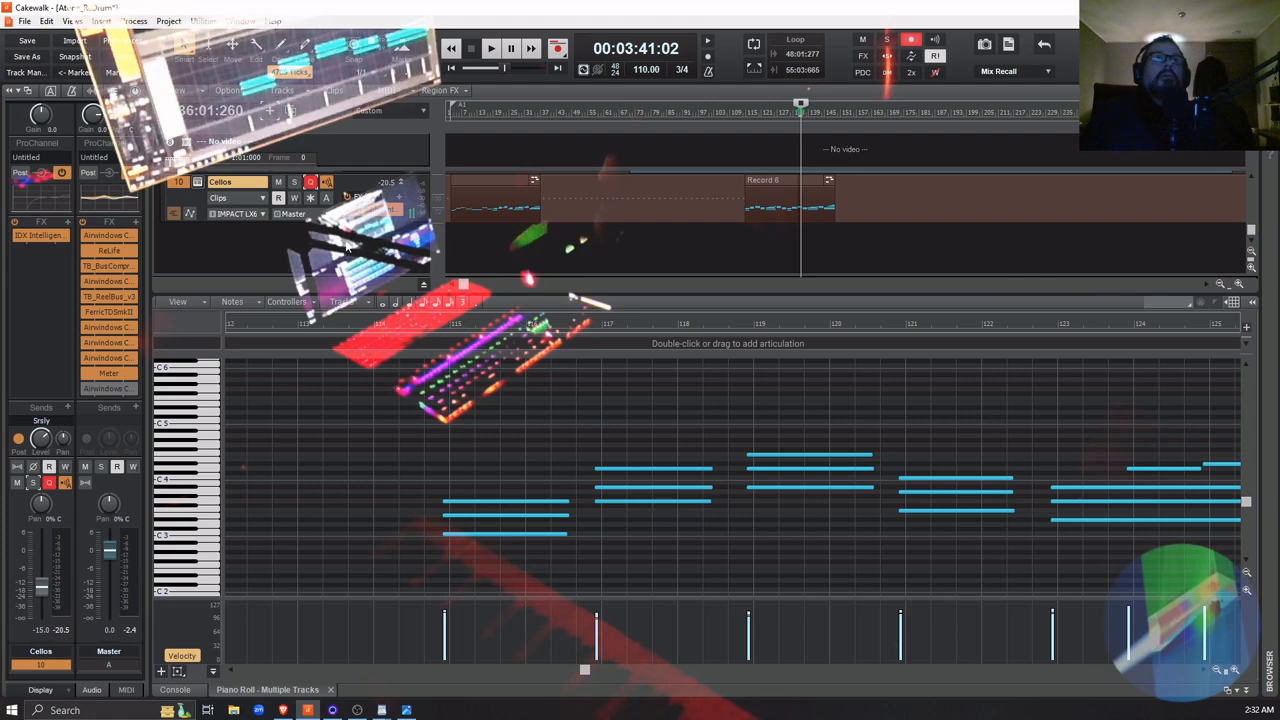
scroll(348, 247, up, 2)
scroll(336, 233, down, 2)
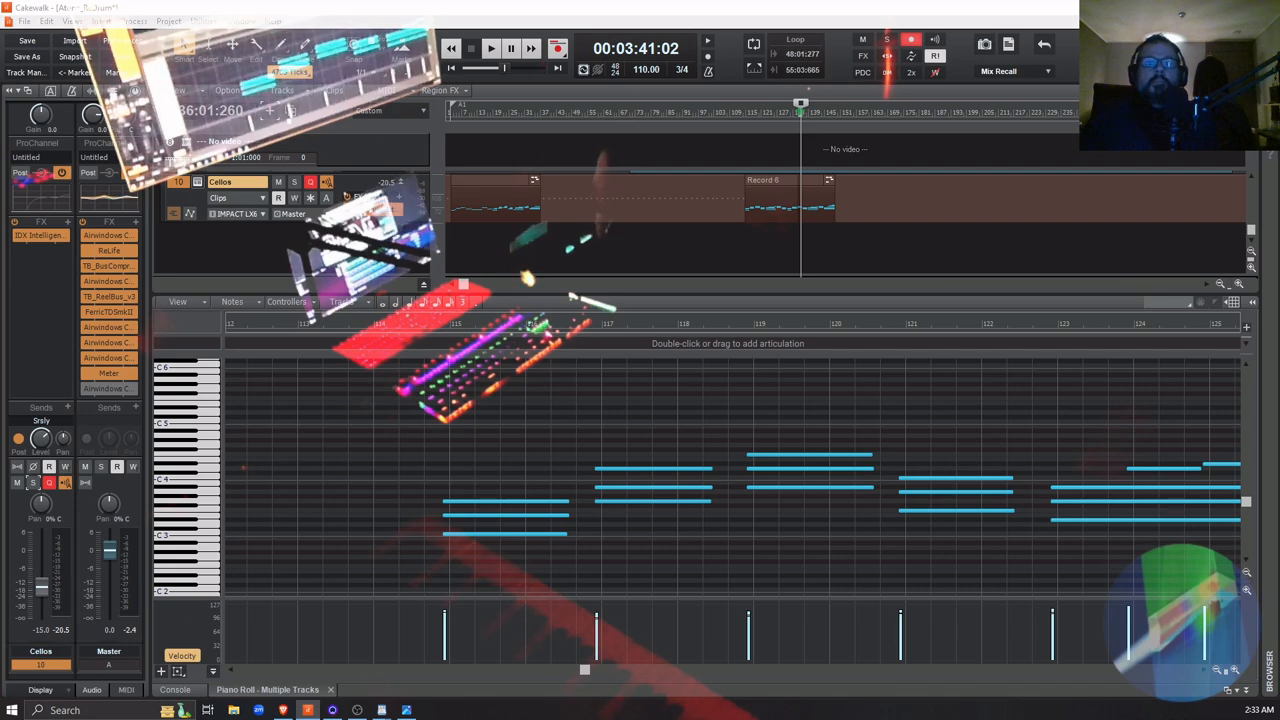
drag(930, 715, 606, 162)
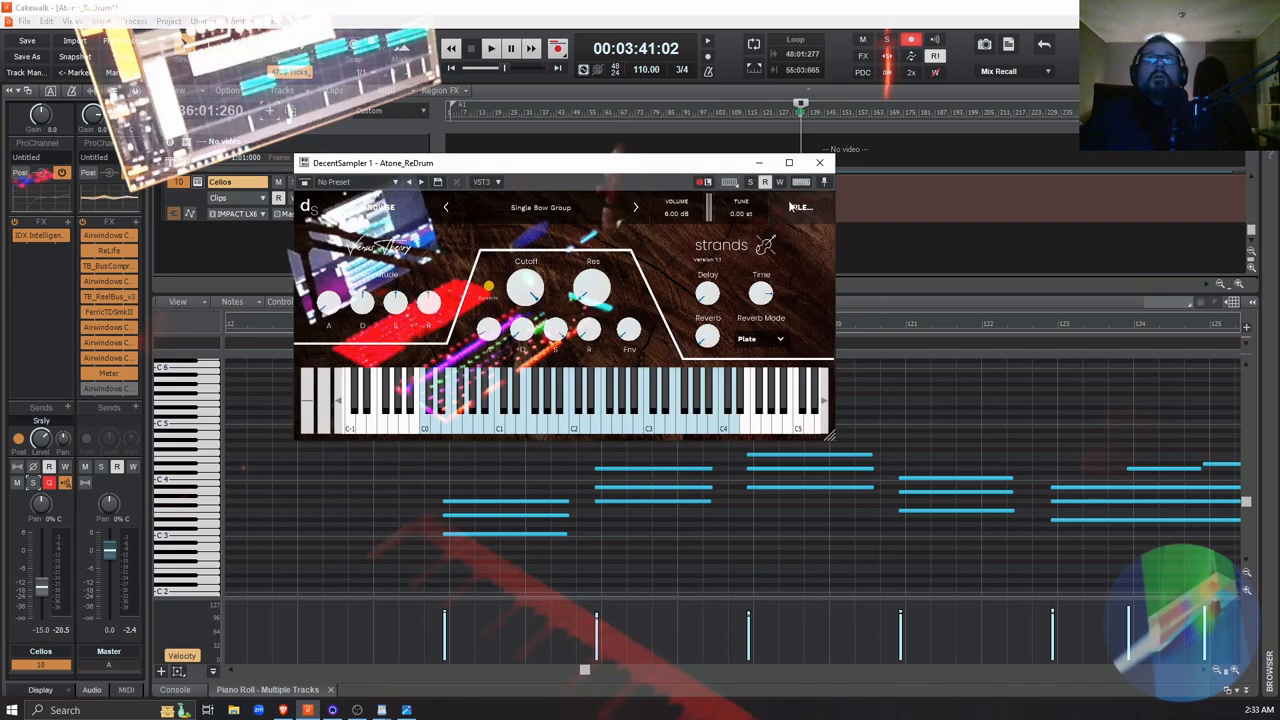
click(789, 162)
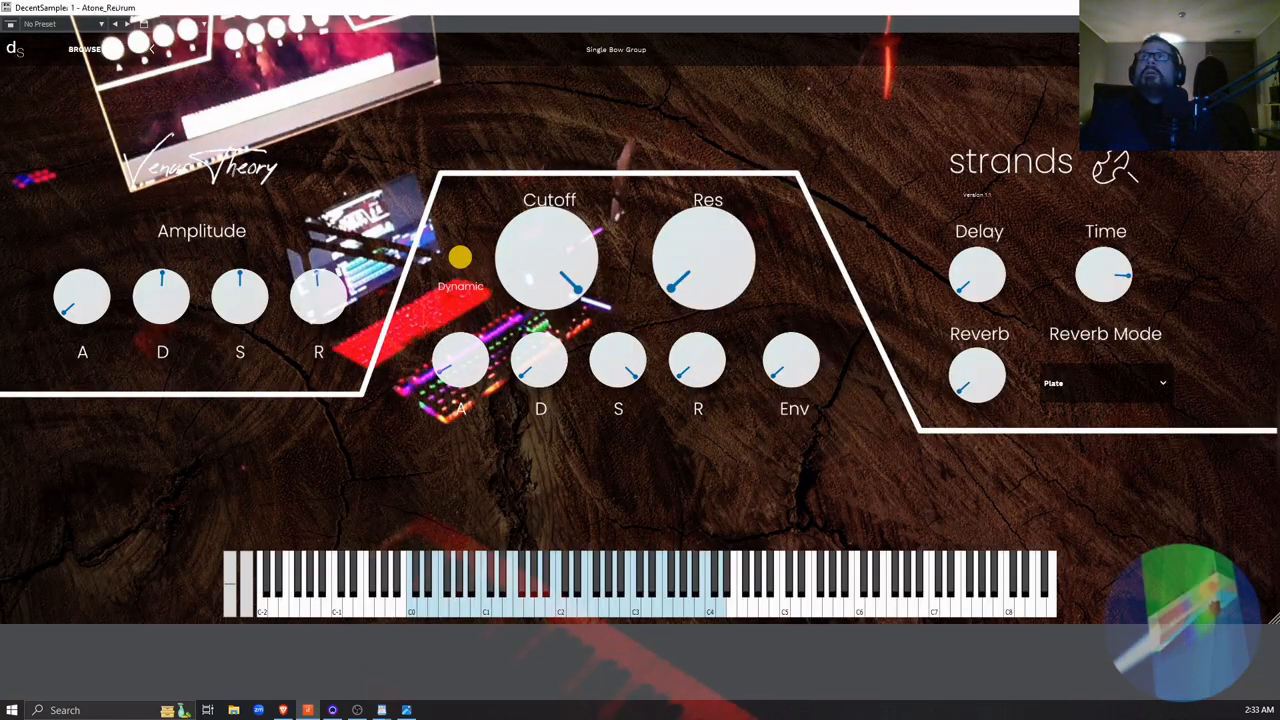
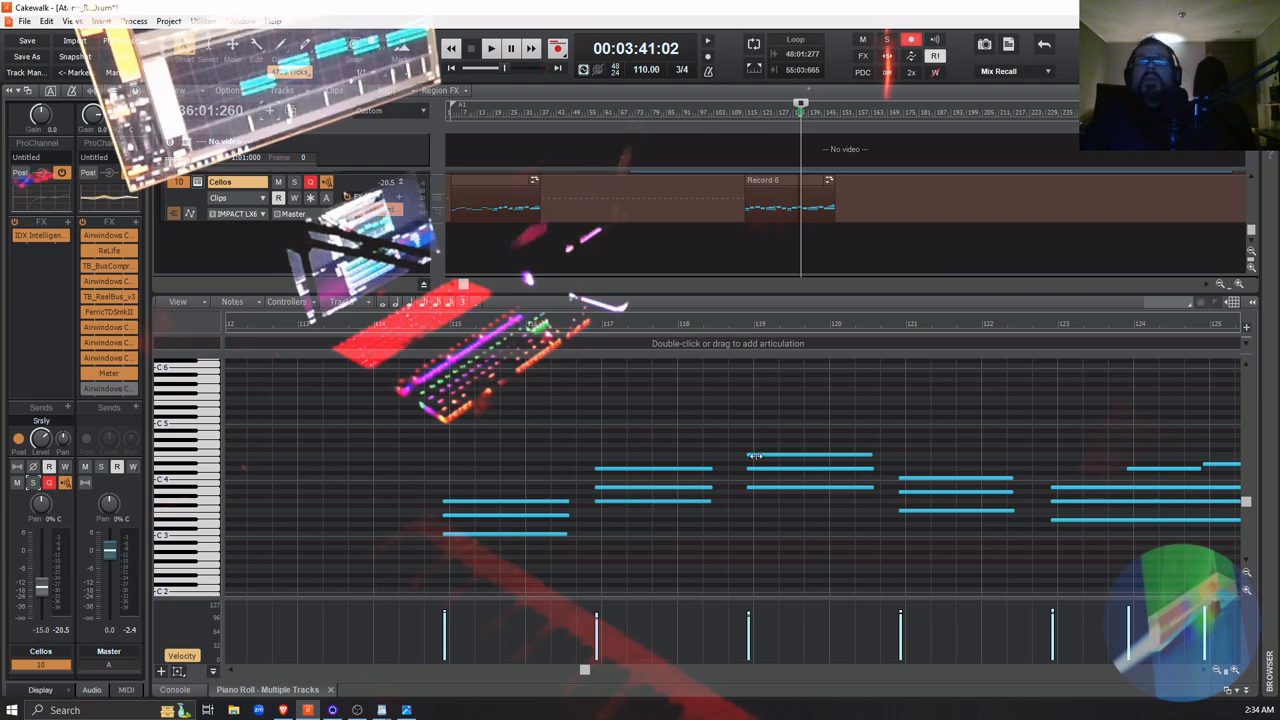
Play the Cellos passage from the end of measure 17 and raise the Cellos track volume to -11.7 dB
click(453, 250)
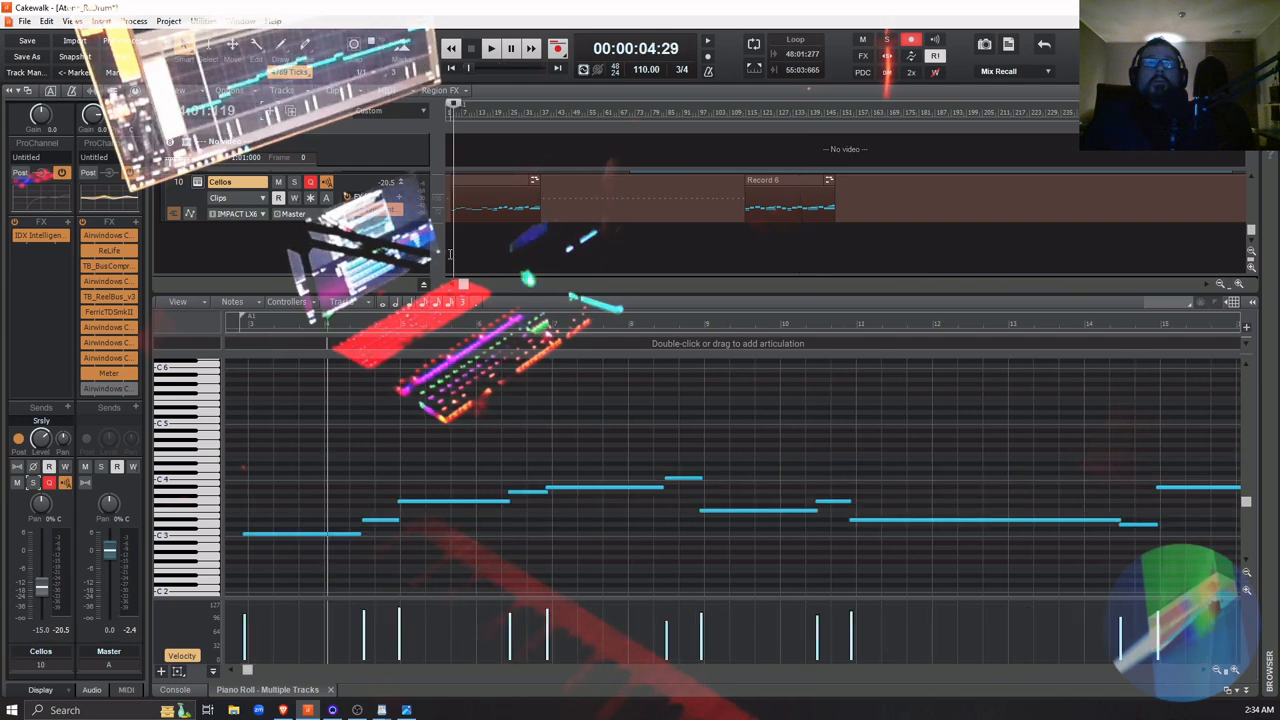
click(450, 253)
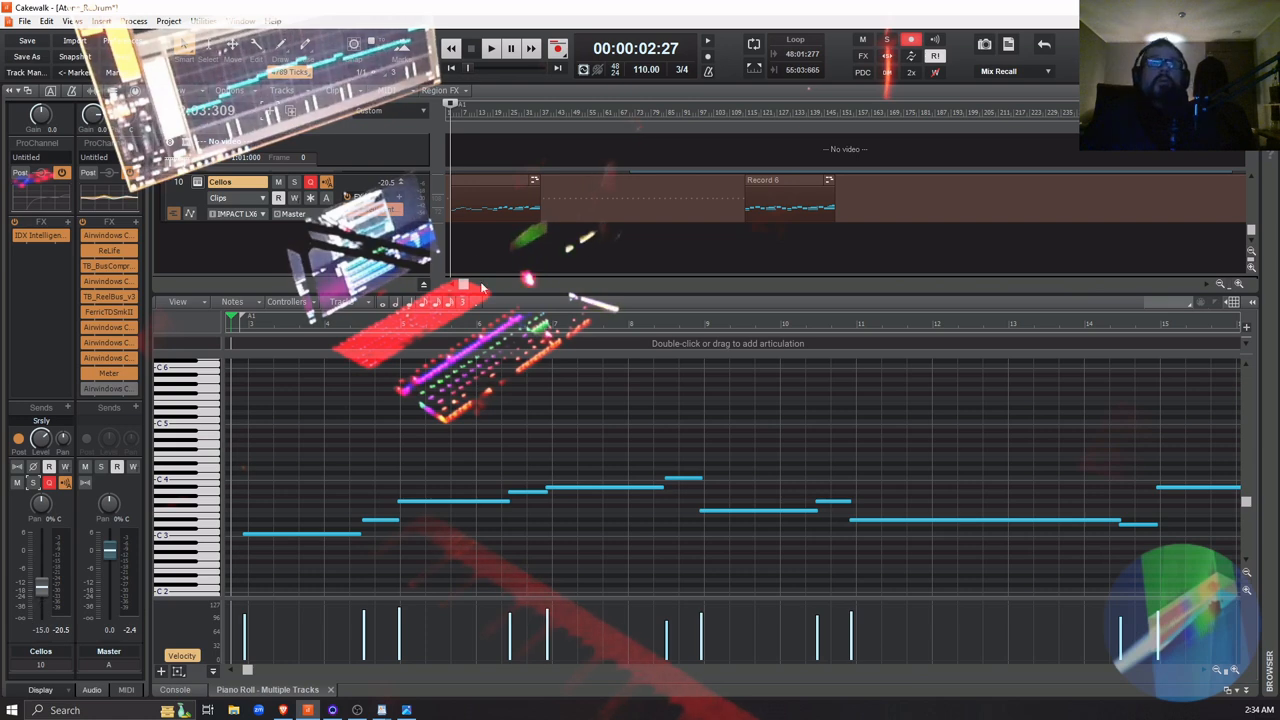
click(490, 240)
key(space)
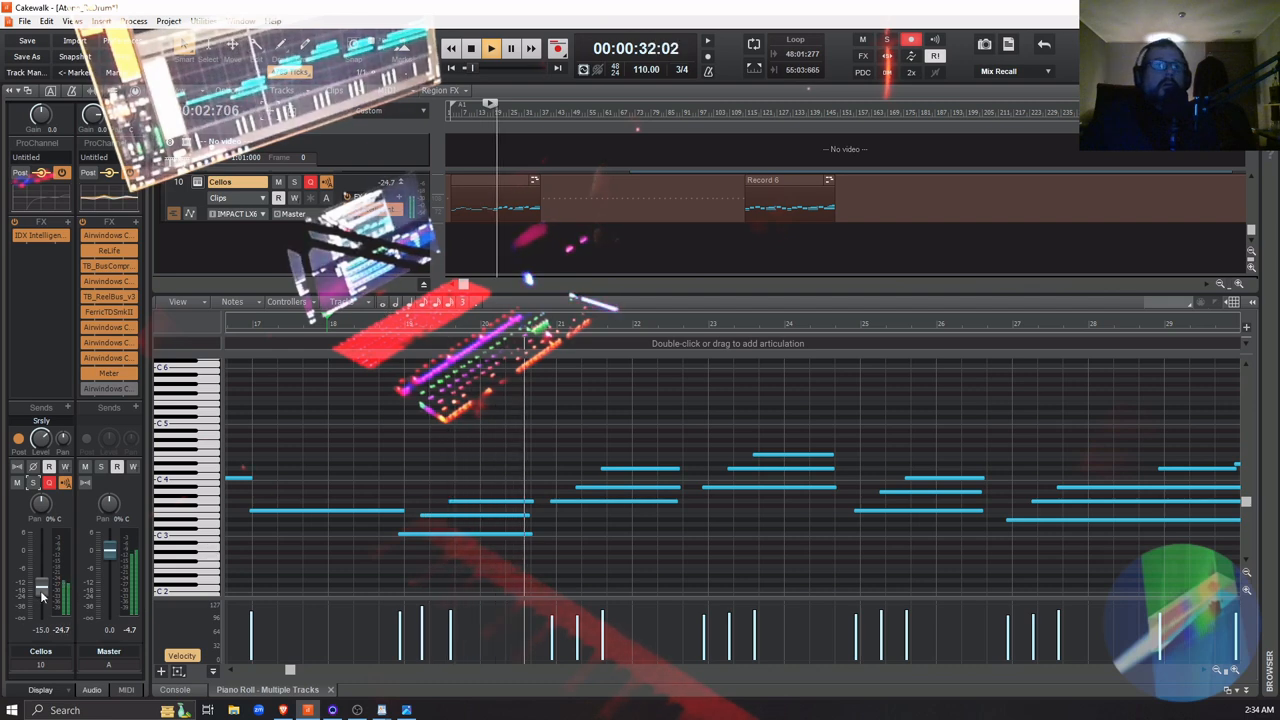
mouse_move(42, 597)
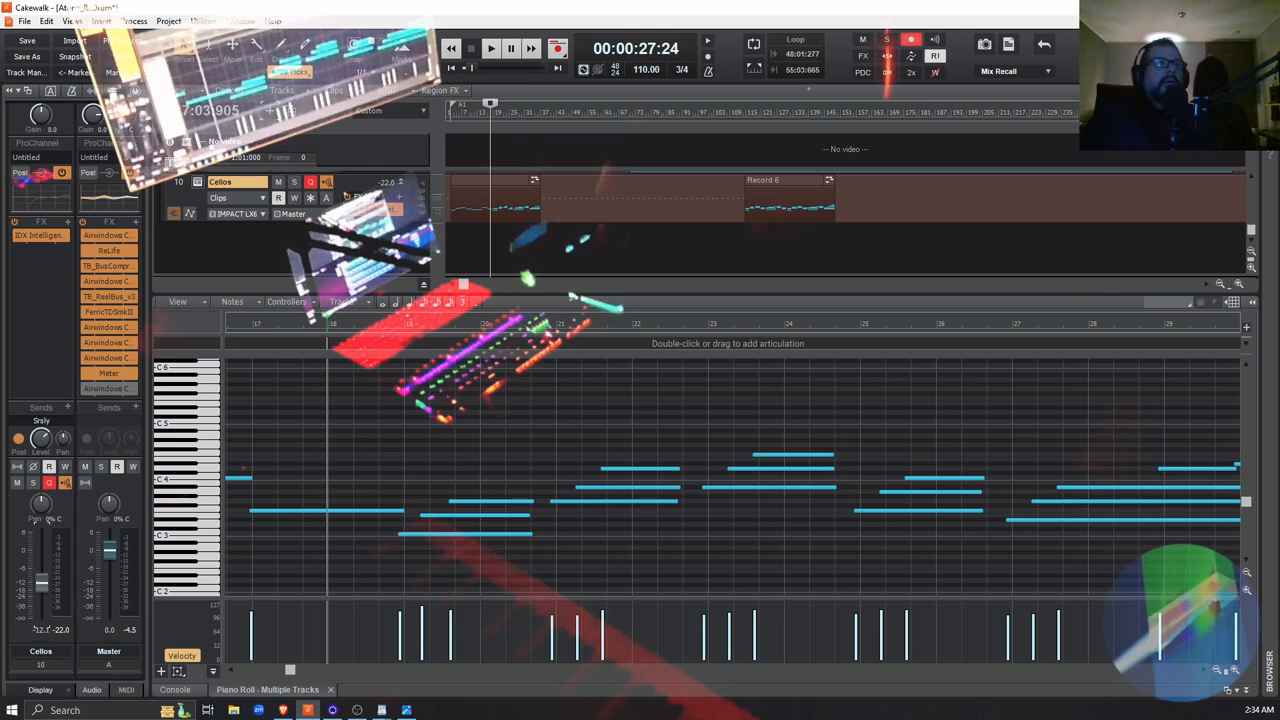
key(space)
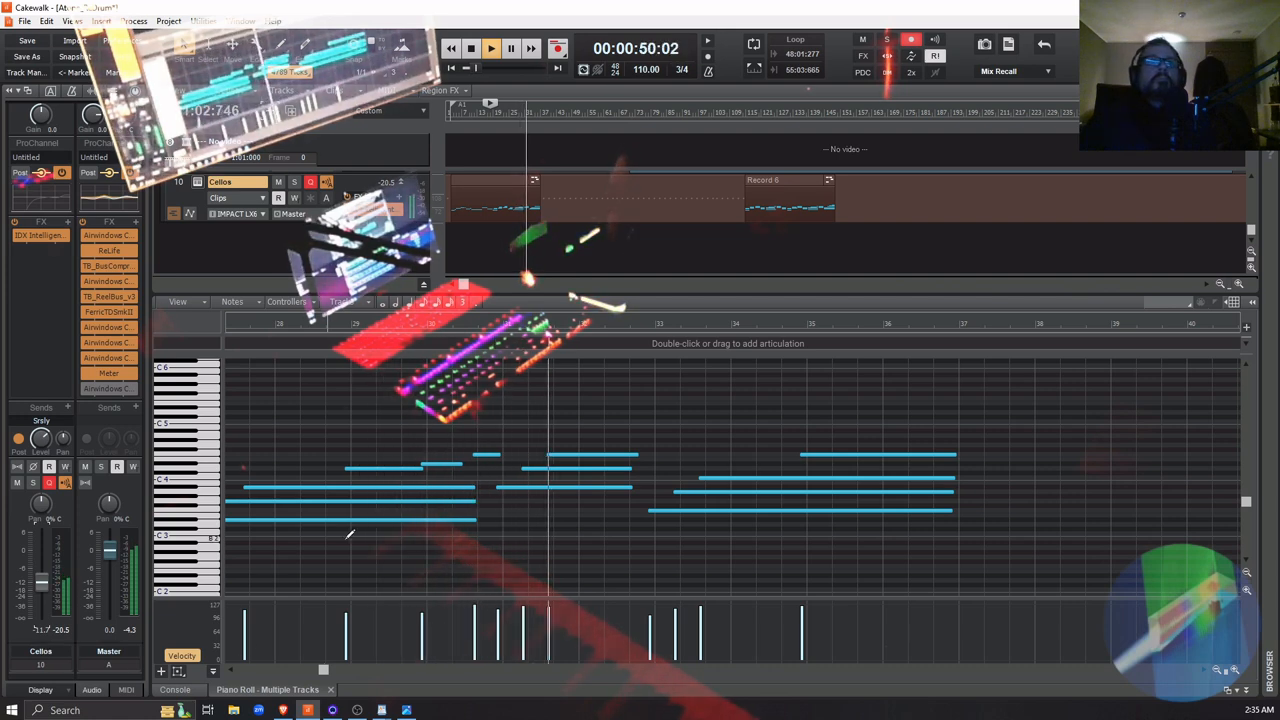
Solo the Cellos track, shorten the upper note ending in measure 29 to about 29:03:538, and audition the passage
click(338, 320)
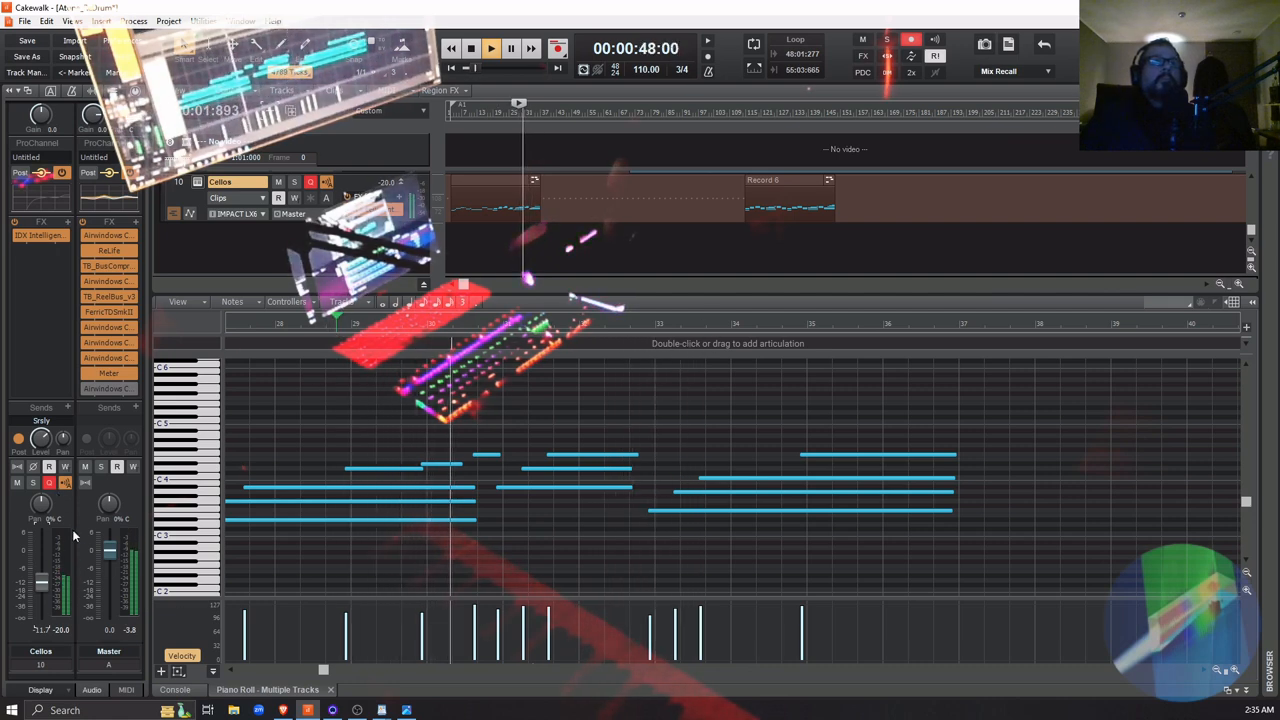
click(34, 483)
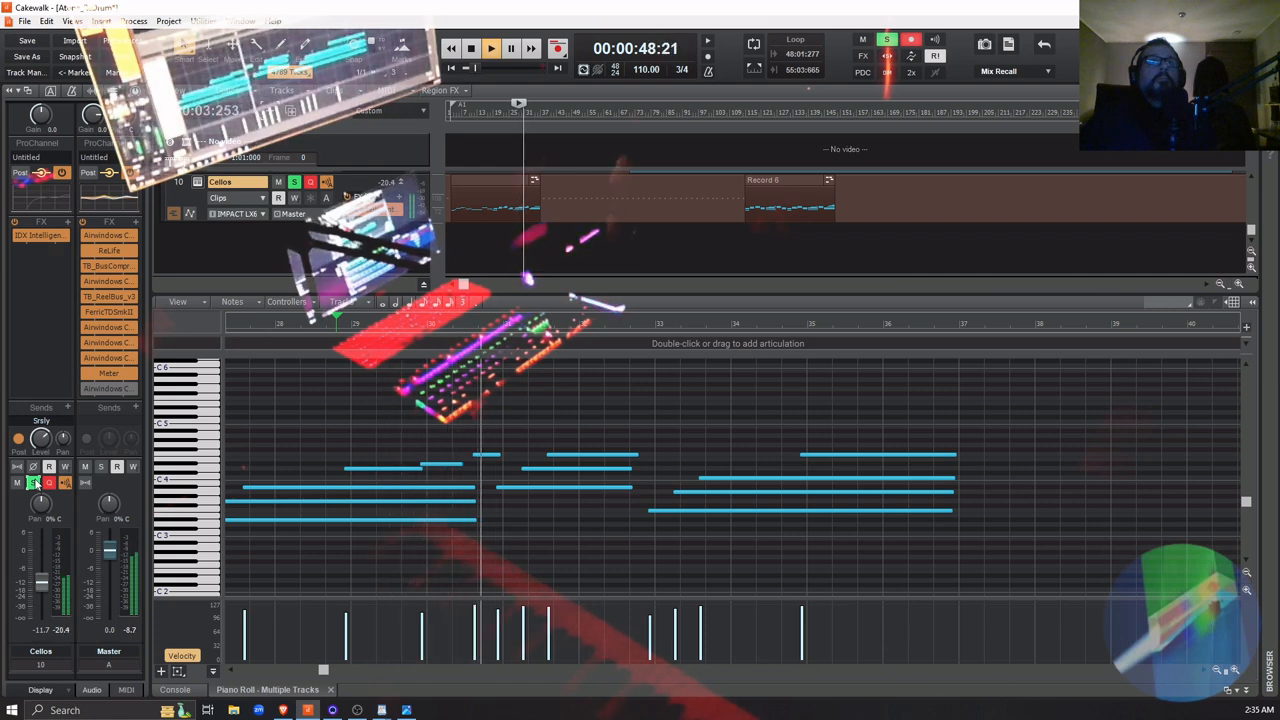
click(338, 517)
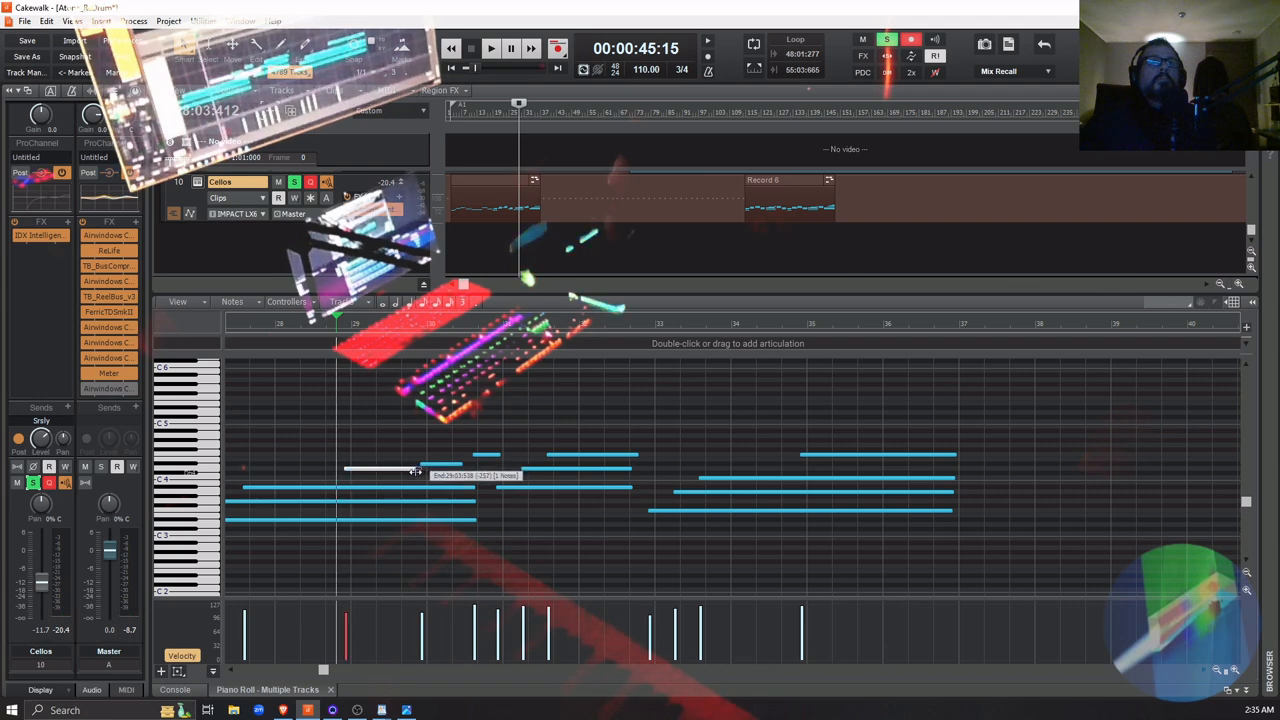
key(space)
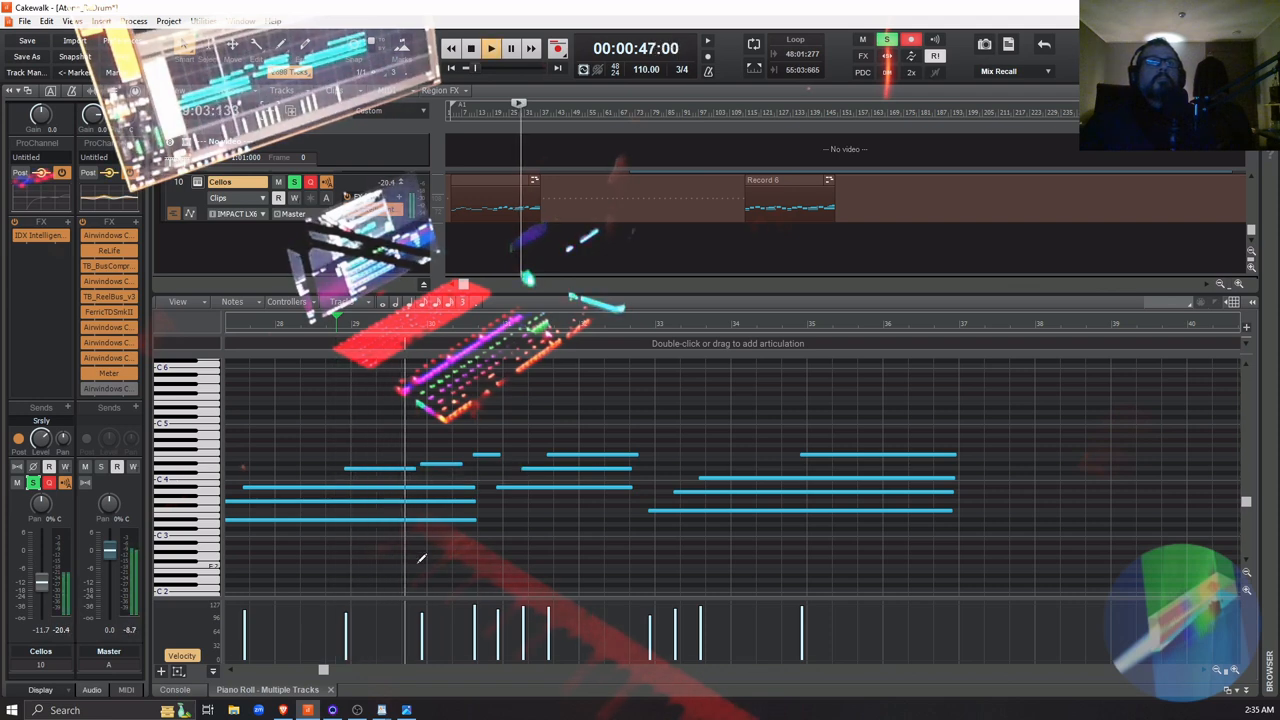
click(302, 326)
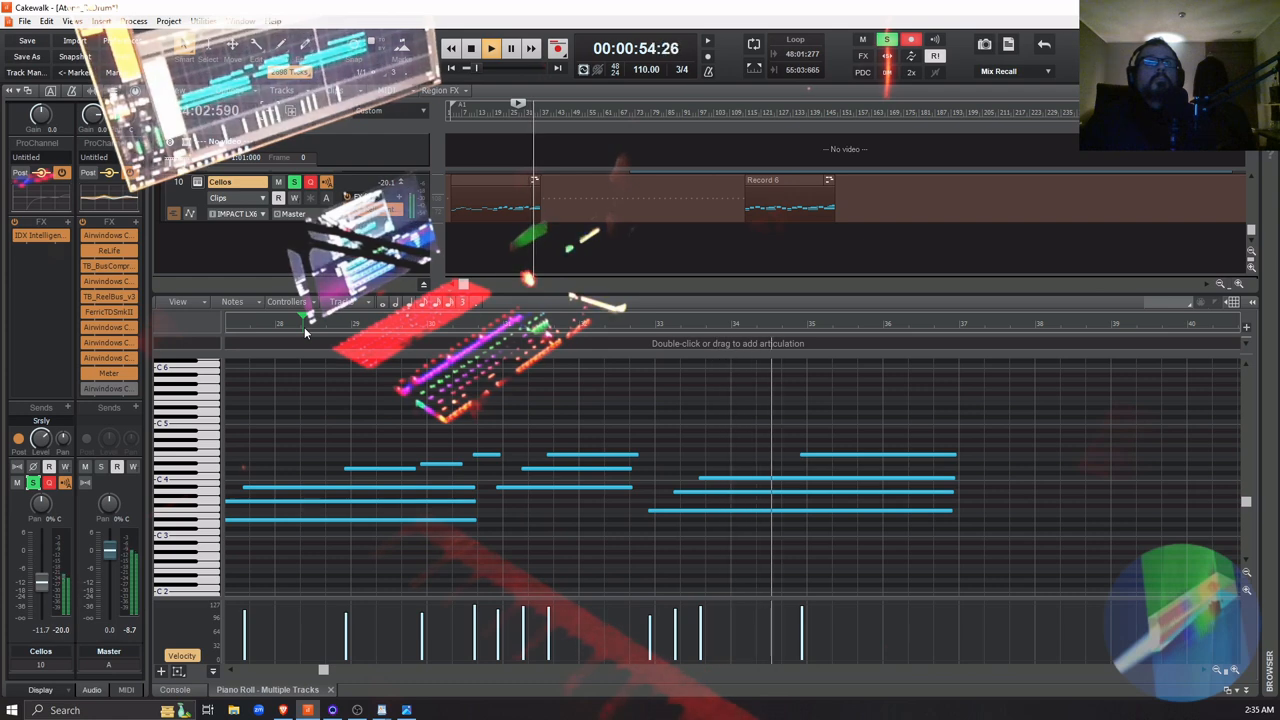
key(space)
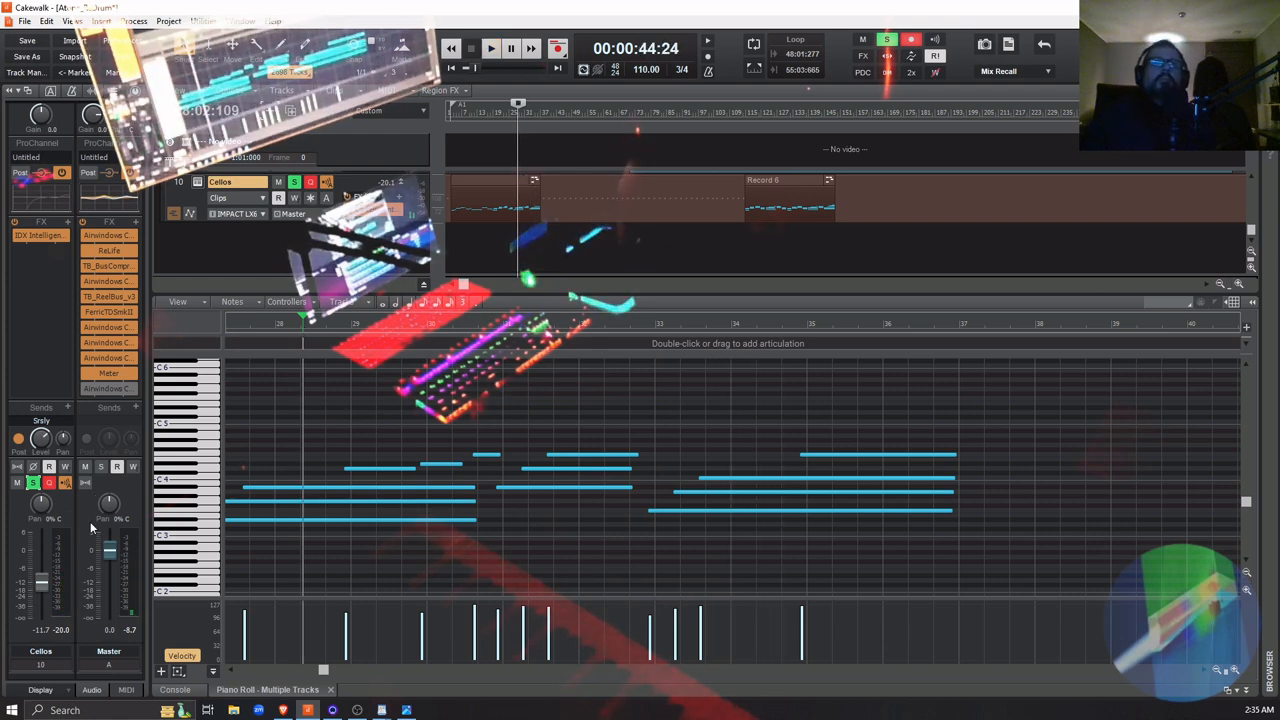
Turn off the Cellos solo and play the song from the beginning
click(737, 249)
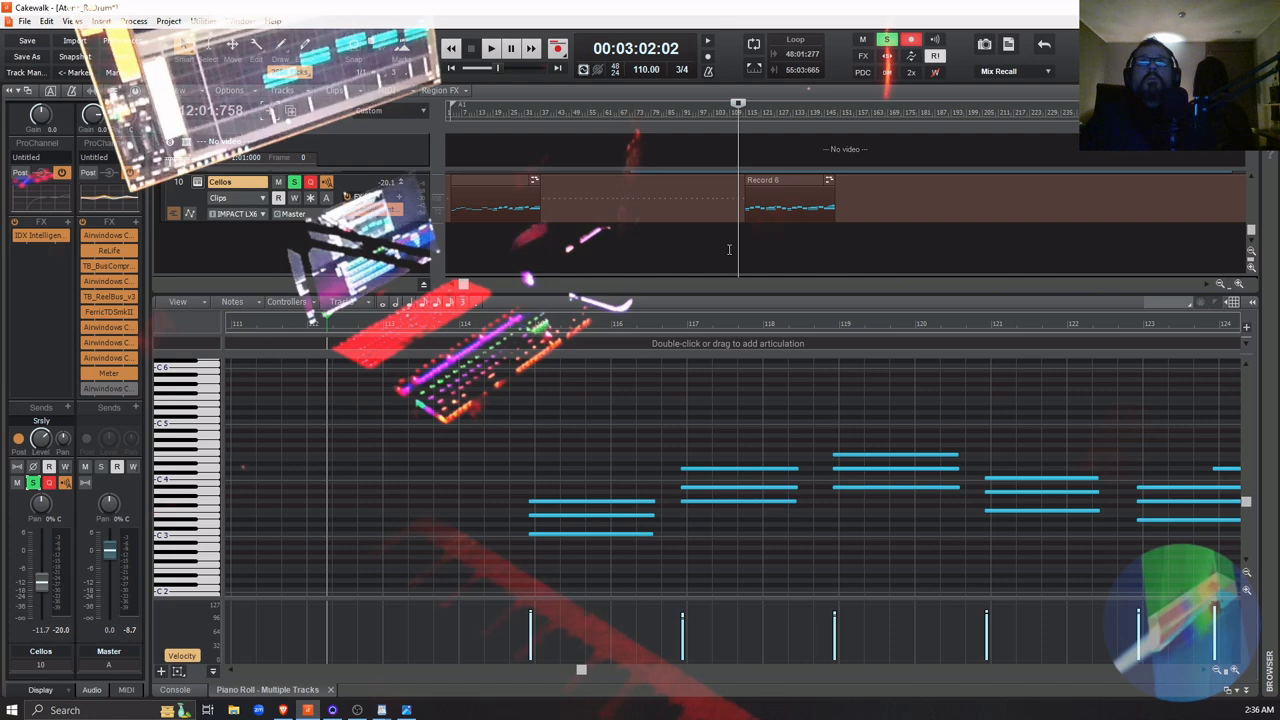
click(729, 250)
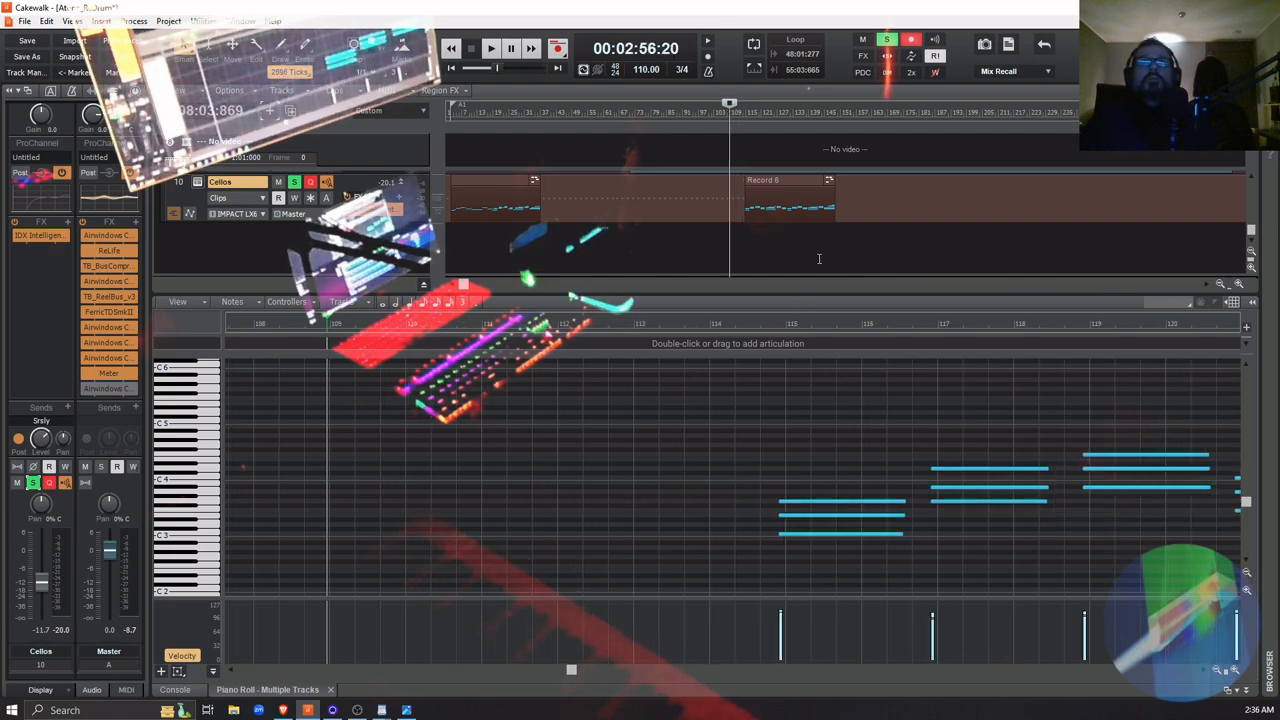
click(450, 255)
click(448, 256)
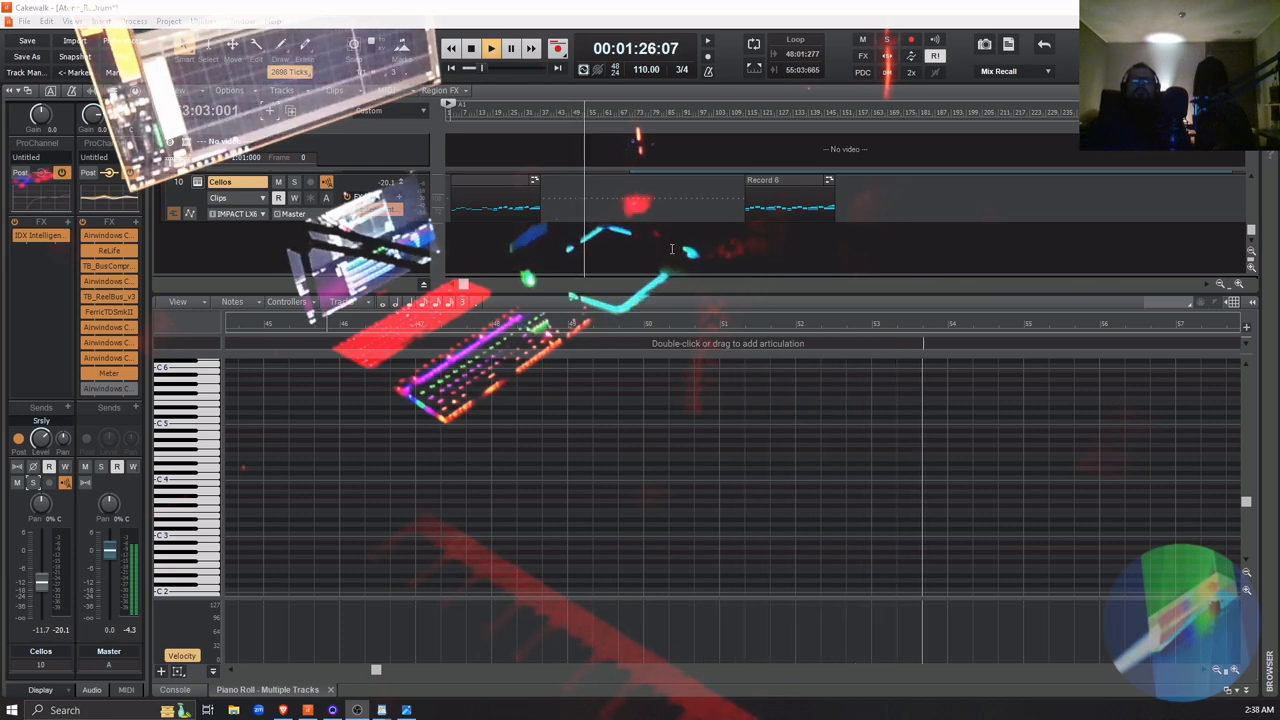
Review the track arrangement while the full song plays, lower the Cellos volume to -13.9 dB, and stop playback
scroll(672, 248, up, 2)
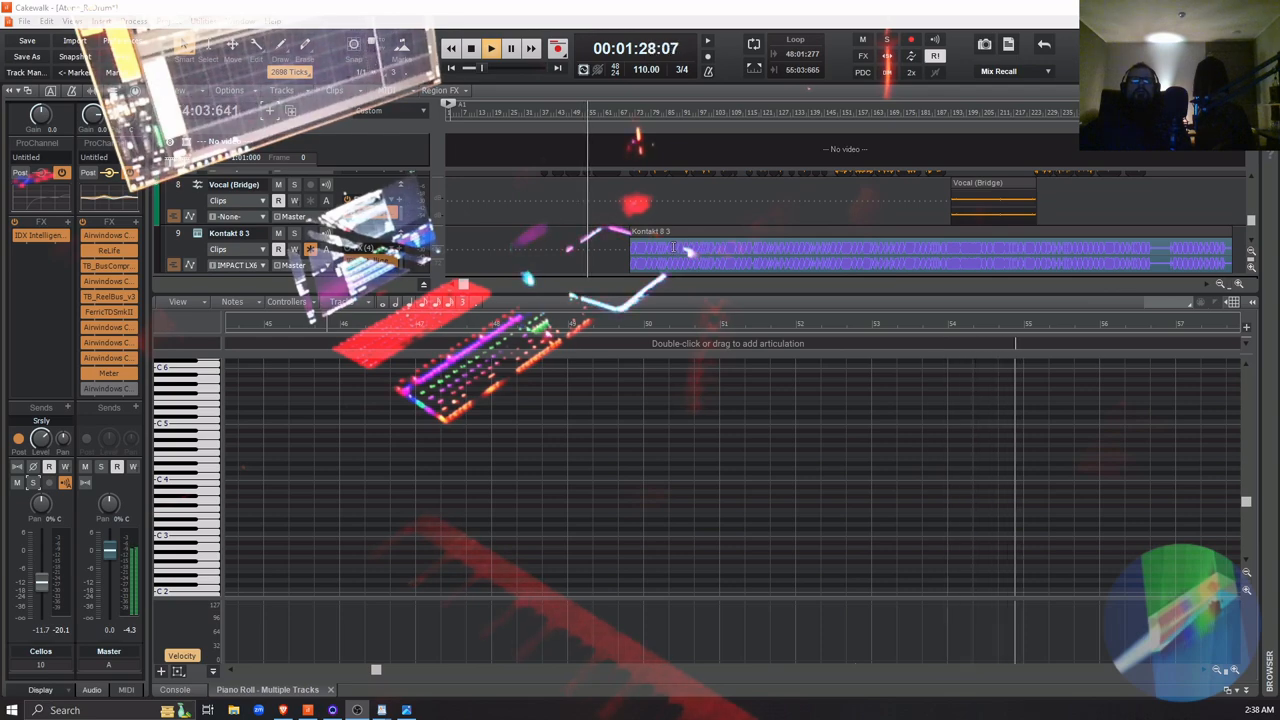
scroll(672, 248, up, 3)
scroll(673, 246, up, 2)
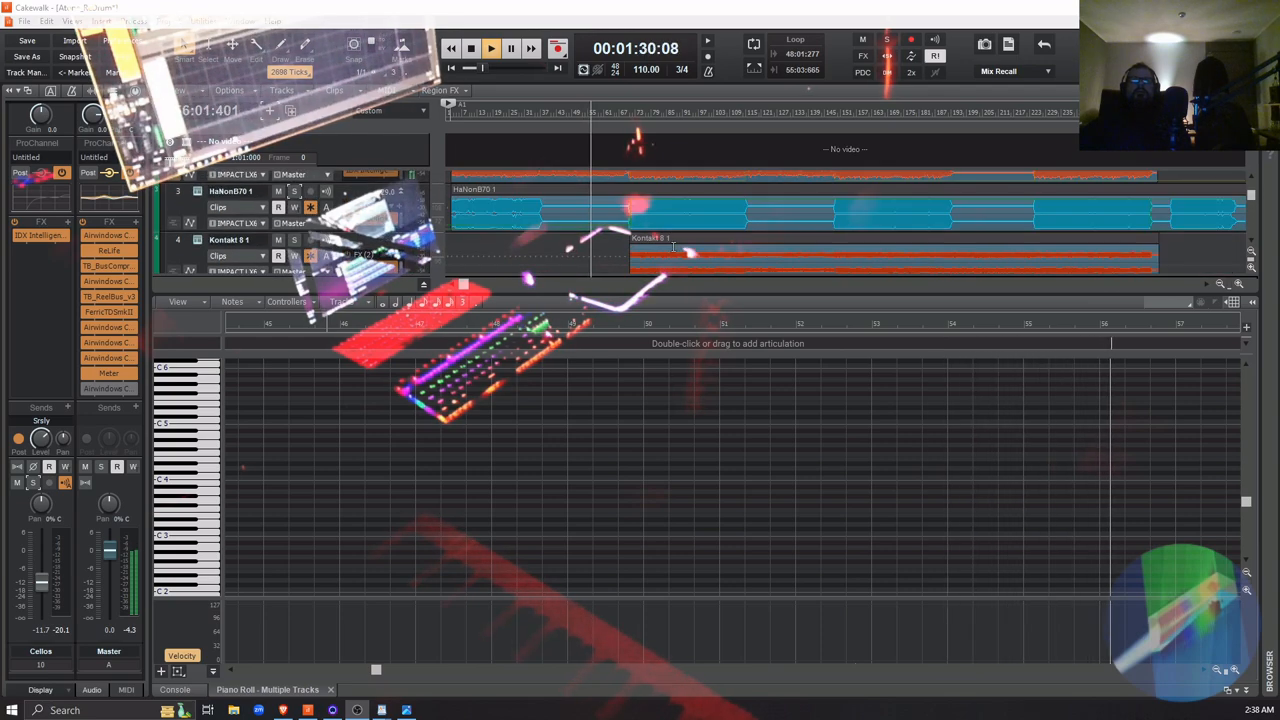
scroll(674, 231, up, 1)
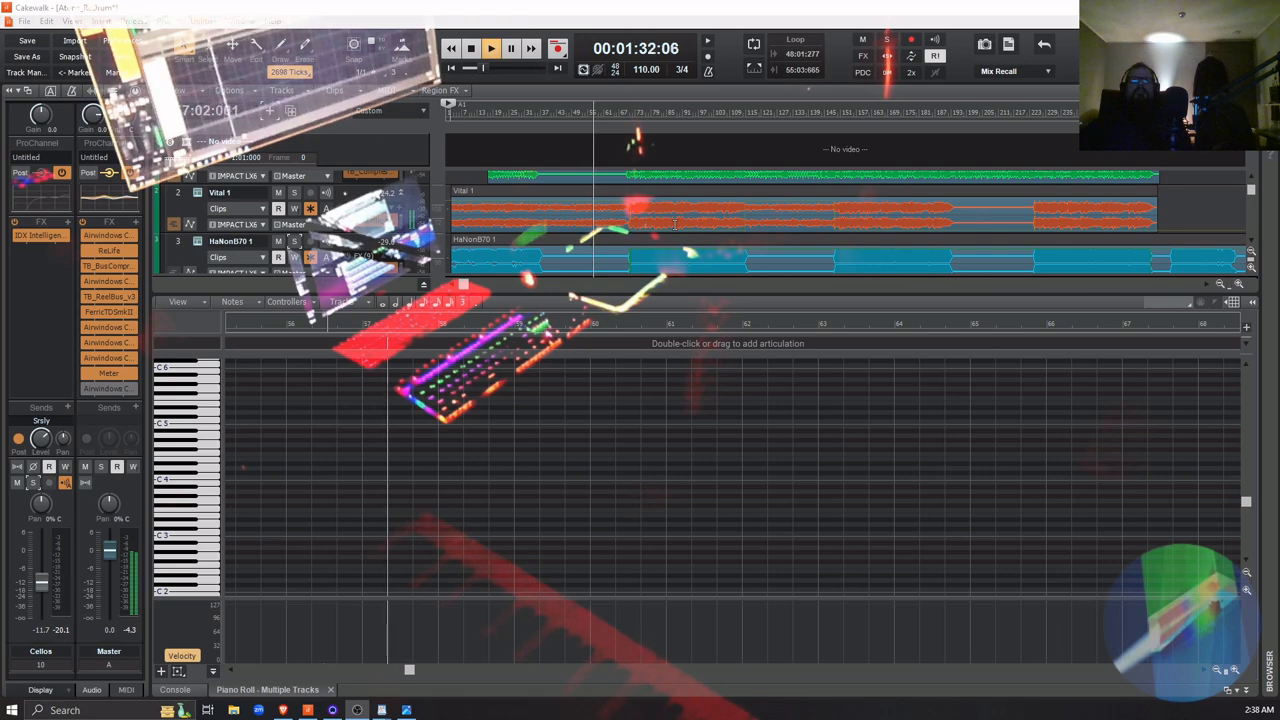
scroll(674, 227, up, 1)
scroll(674, 225, down, 8)
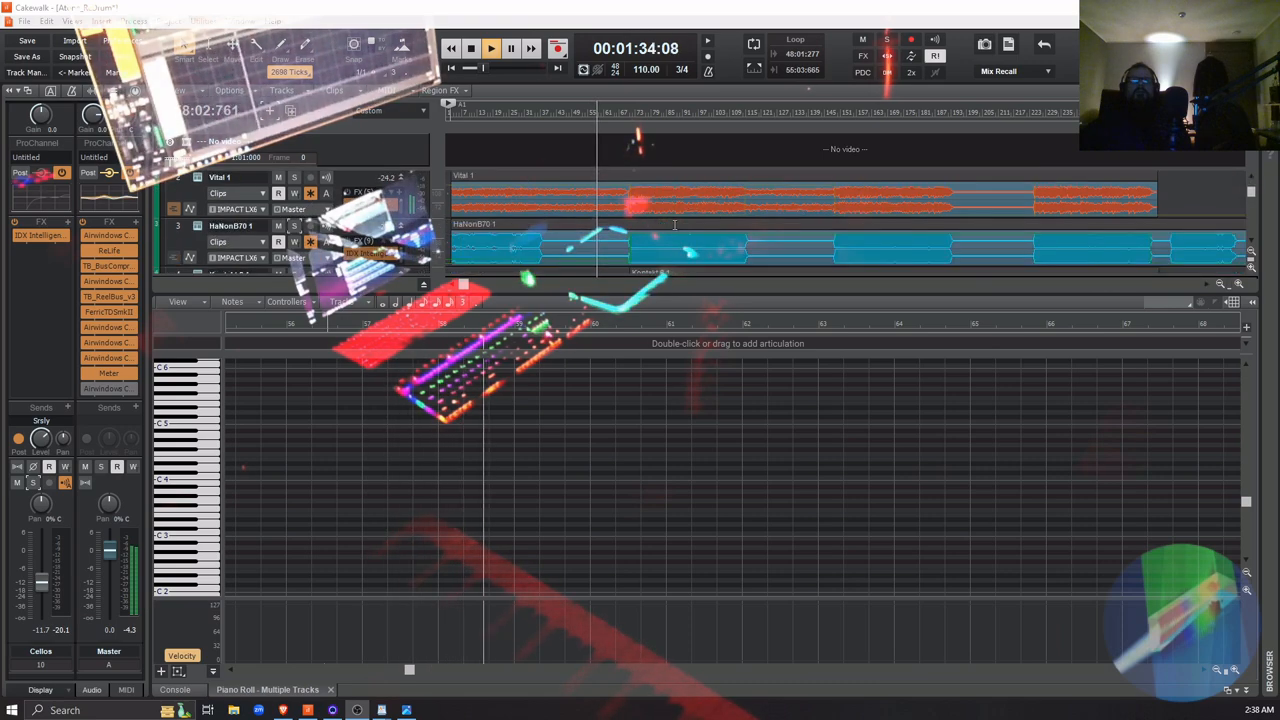
scroll(674, 226, down, 2)
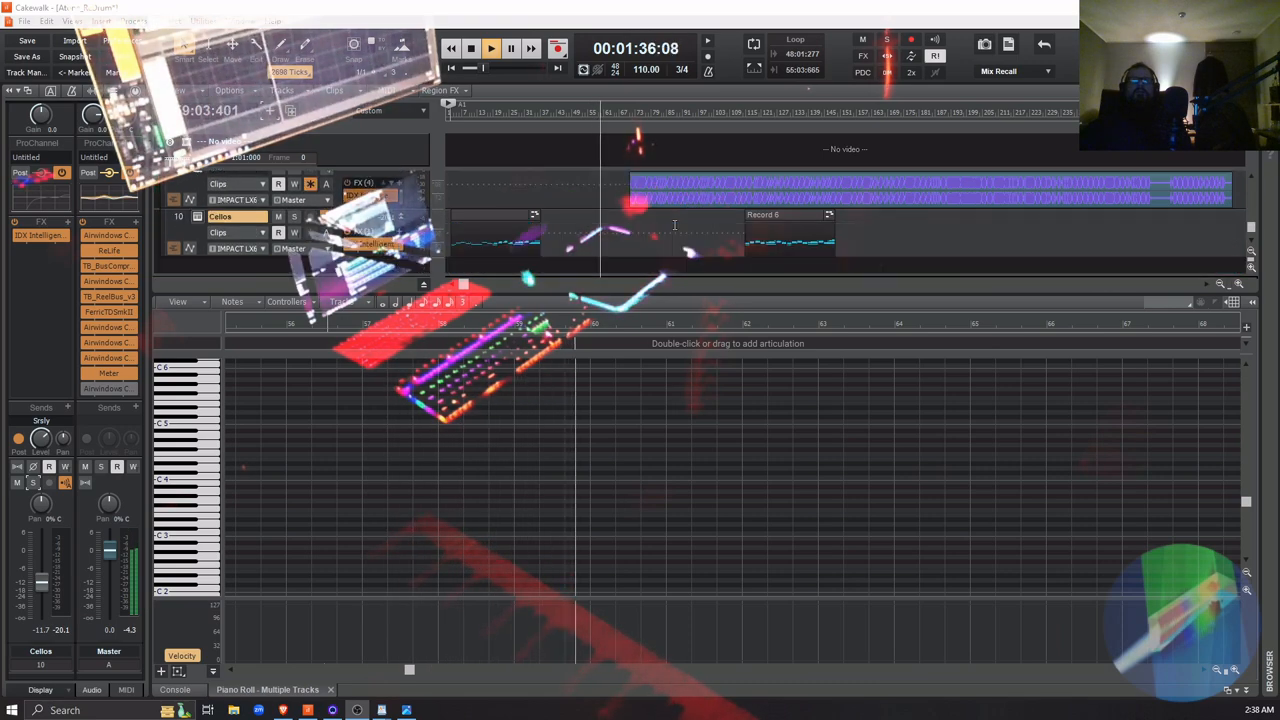
scroll(674, 226, up, 1)
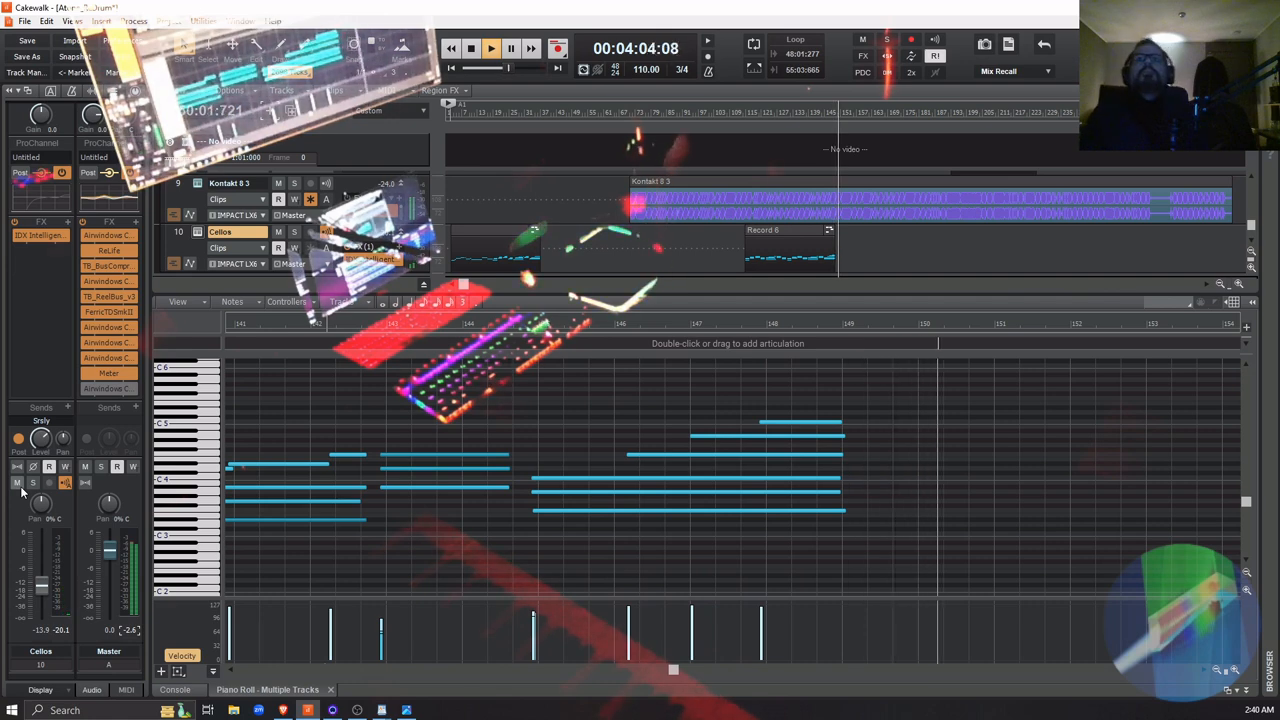
key(space)
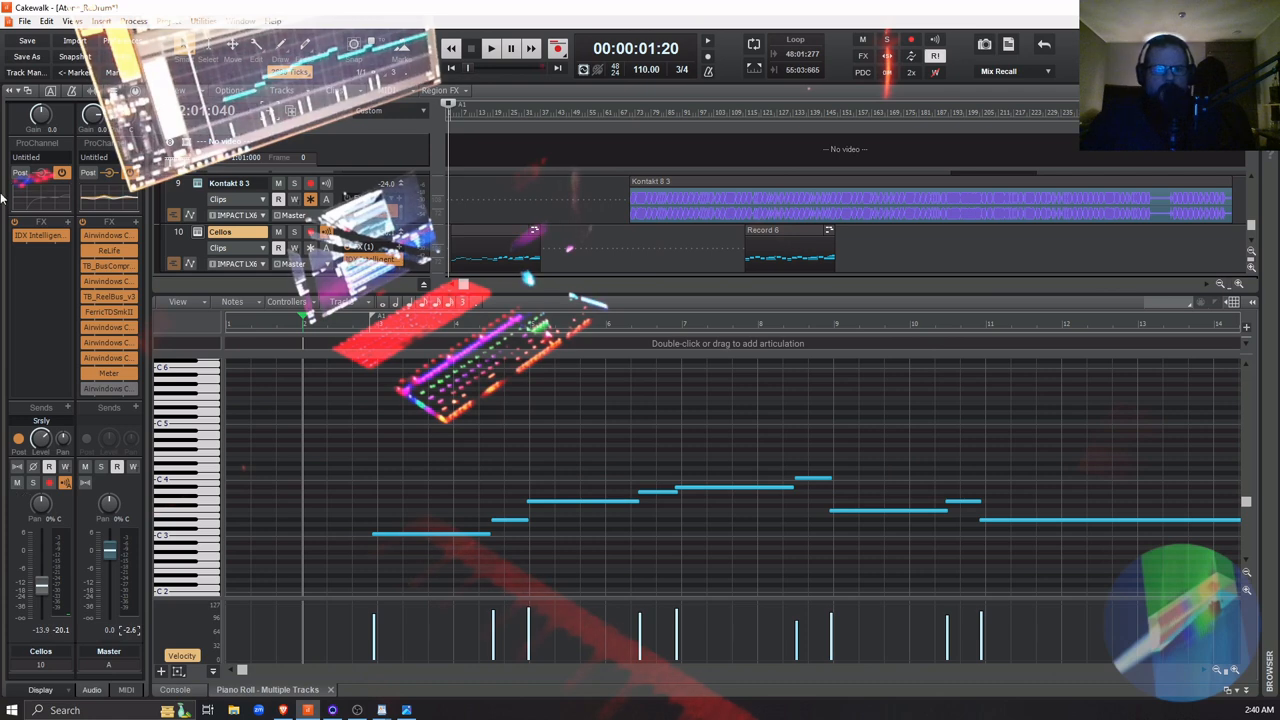
Audition the opening cello melody from measure 2 within the full mix
key(alt+Tab)
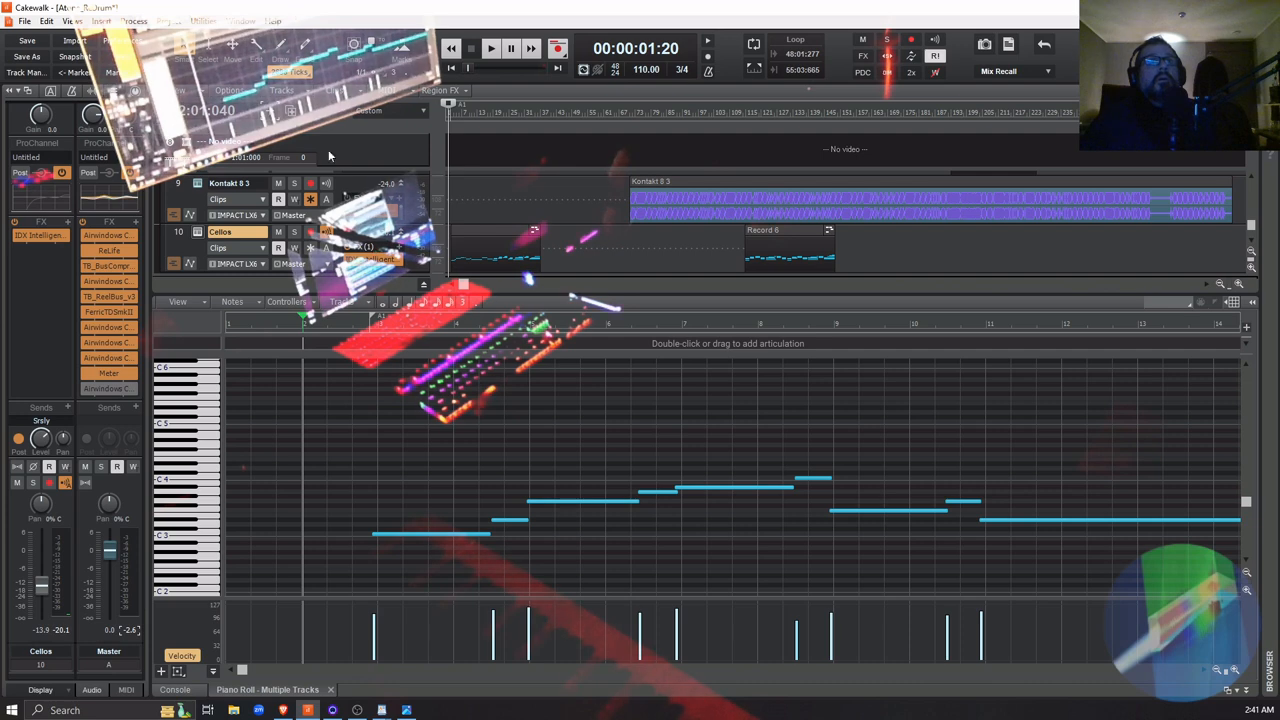
key(space)
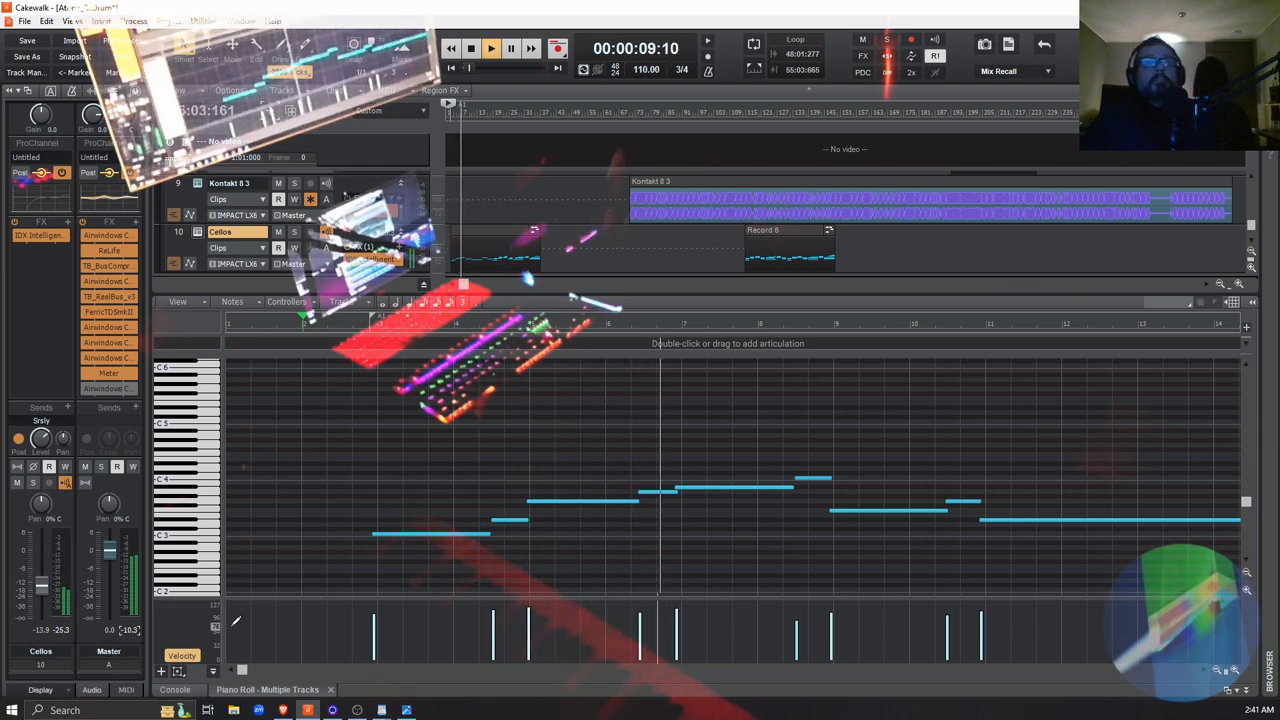
key(space)
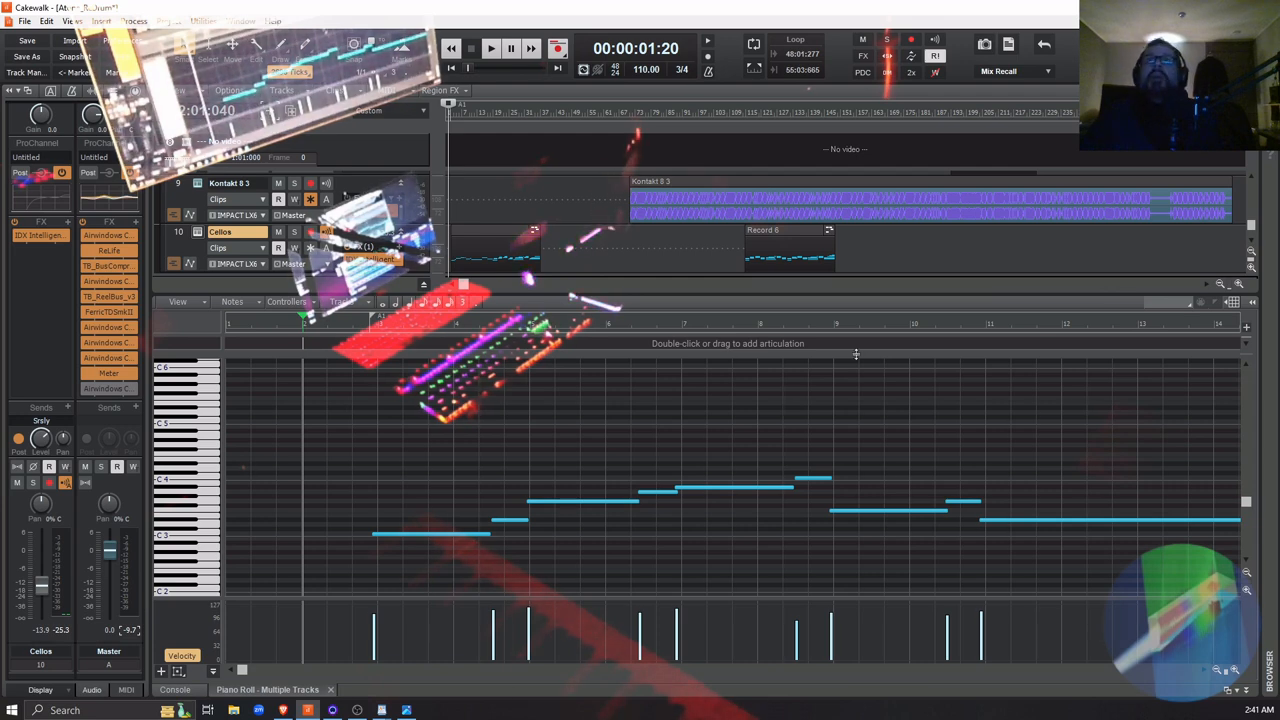
Set the playback position to measure 113 and collapse the piano roll so the track list fills the window
click(741, 249)
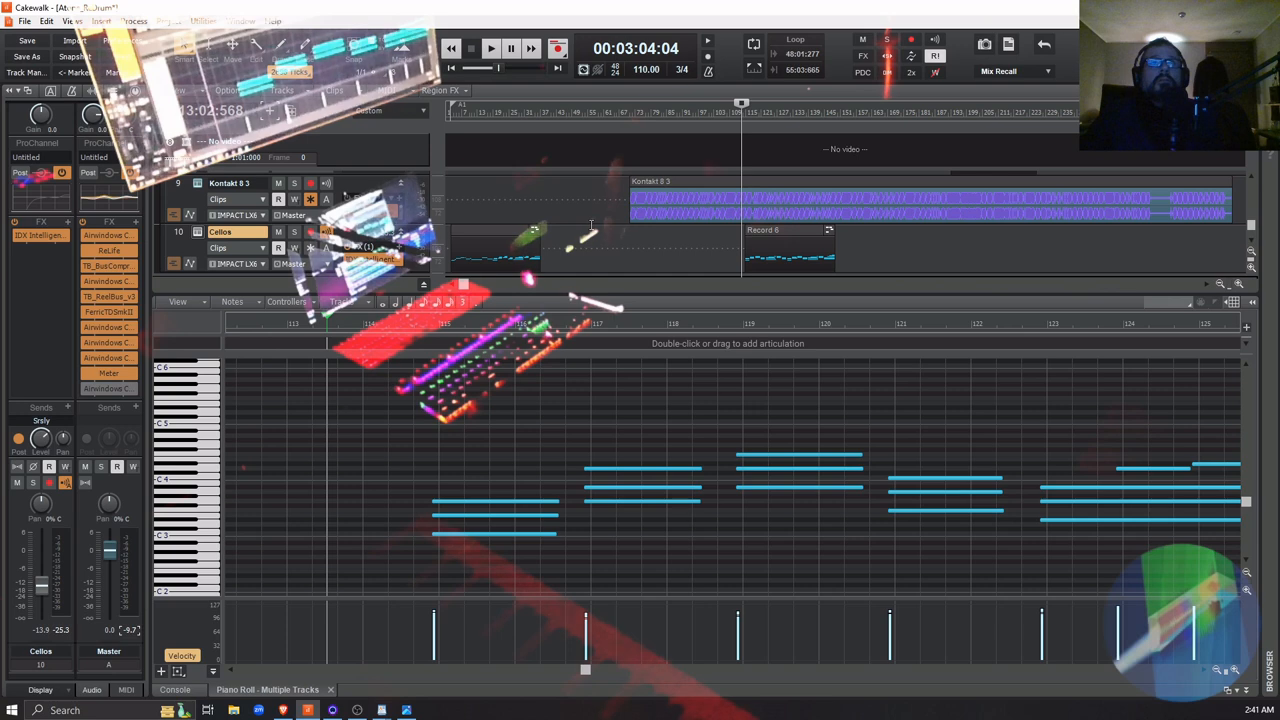
scroll(606, 233, up, 2)
scroll(608, 234, down, 2)
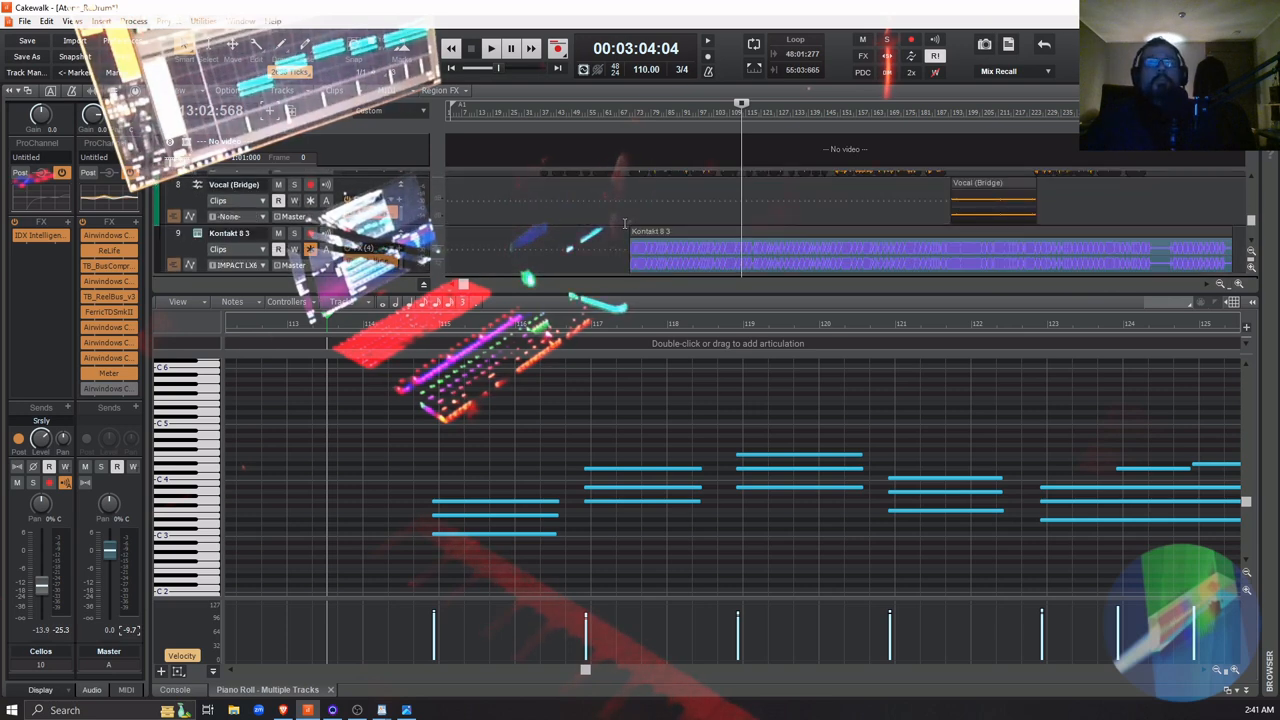
click(1247, 690)
scroll(646, 446, up, 4)
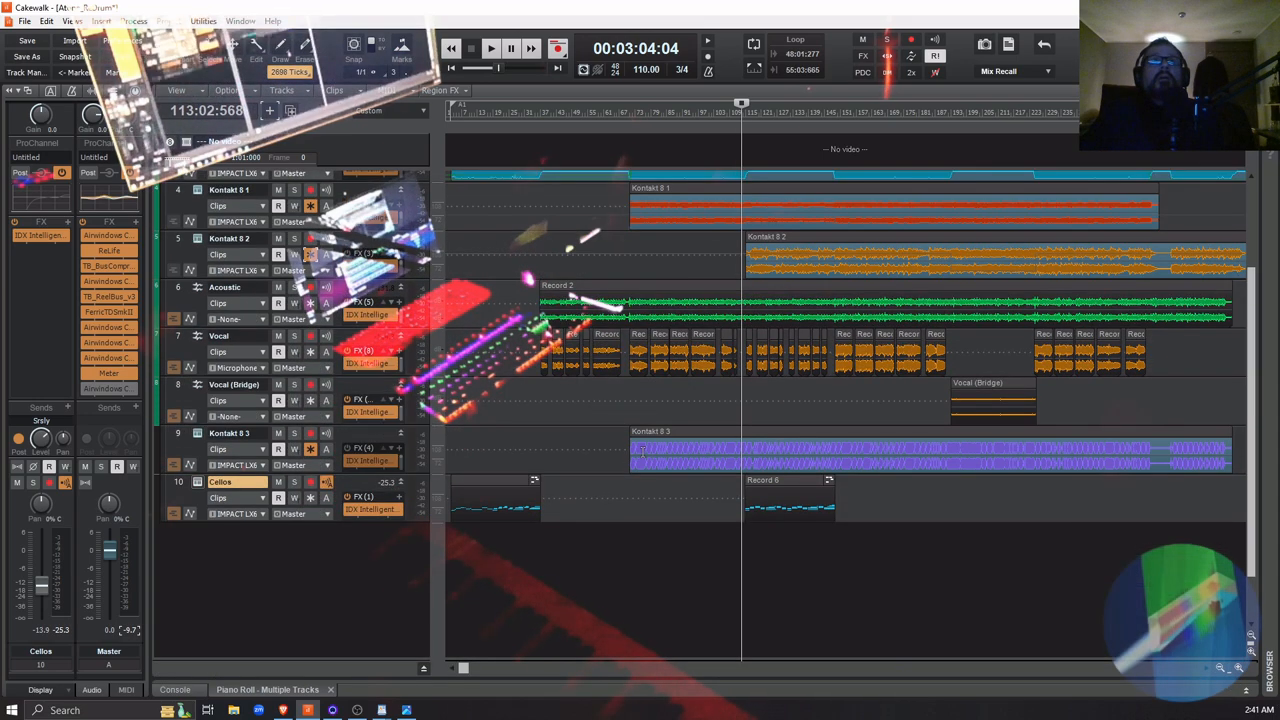
scroll(643, 451, up, 1)
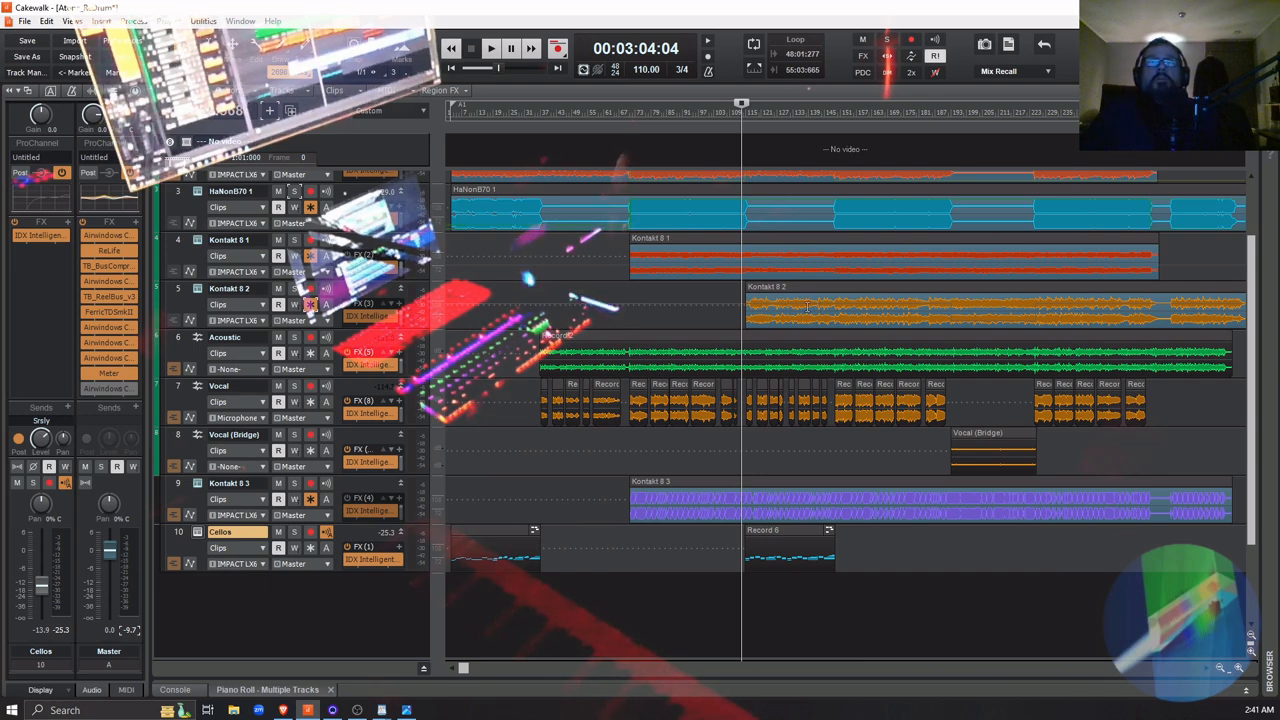
Solo Kontakt 8 2, Cellos and Kontakt 8 1, and compare their blend from measure 113 with and without the cellos
click(294, 289)
key(space)
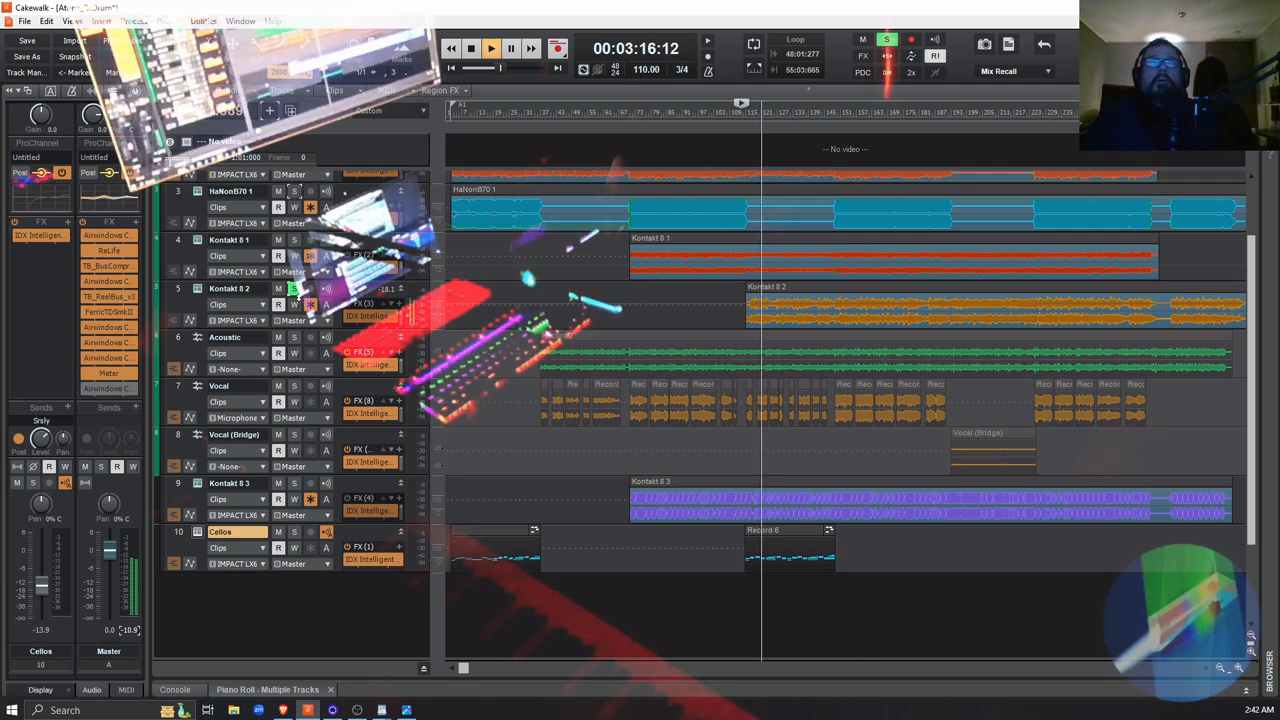
click(294, 532)
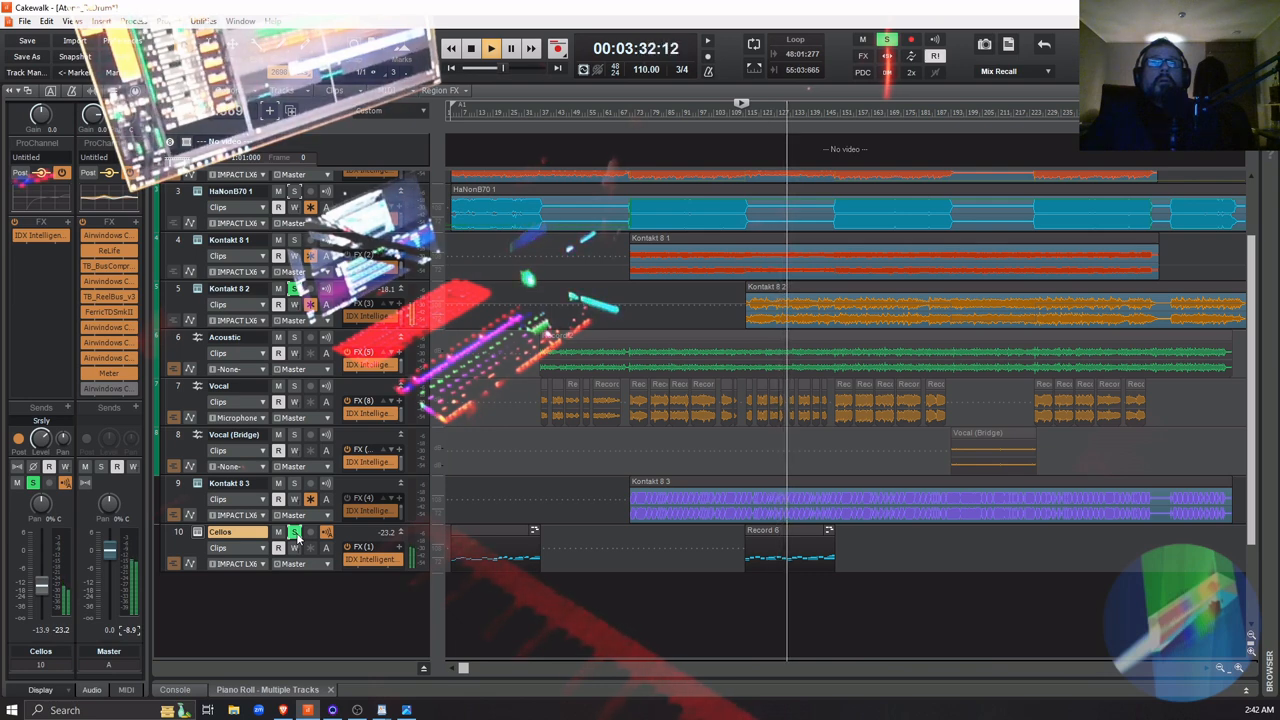
click(294, 241)
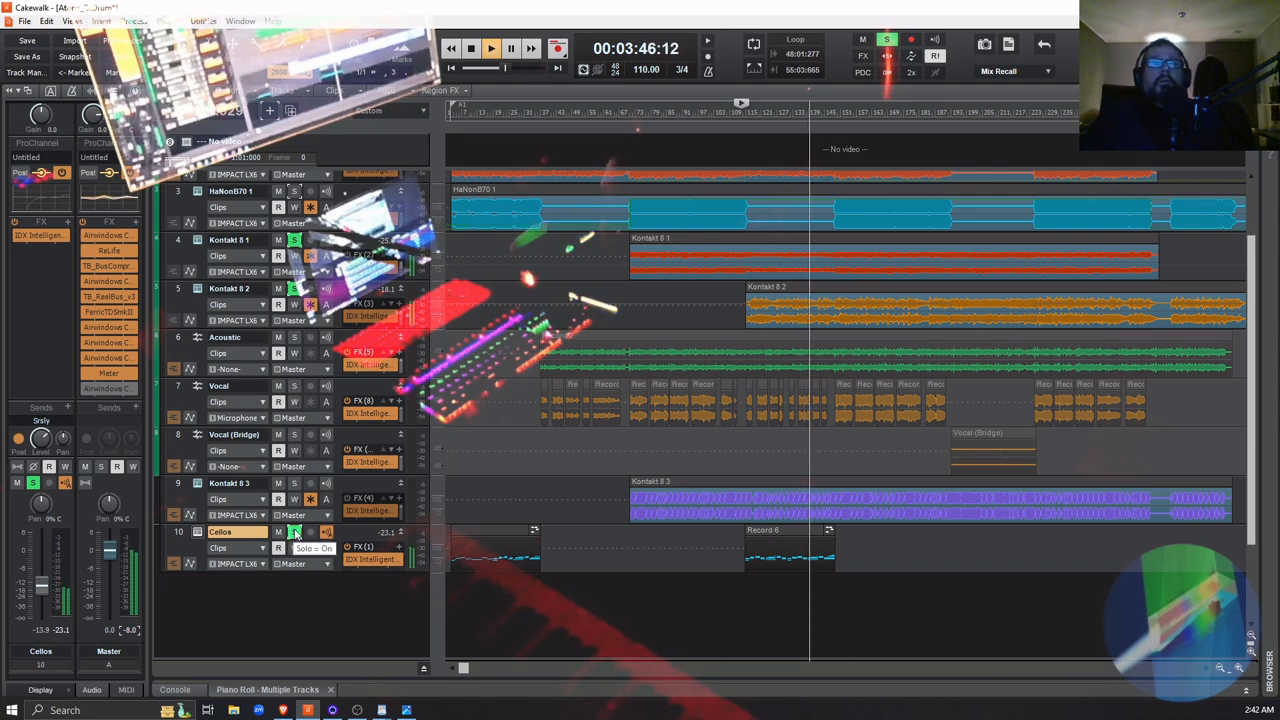
click(295, 533)
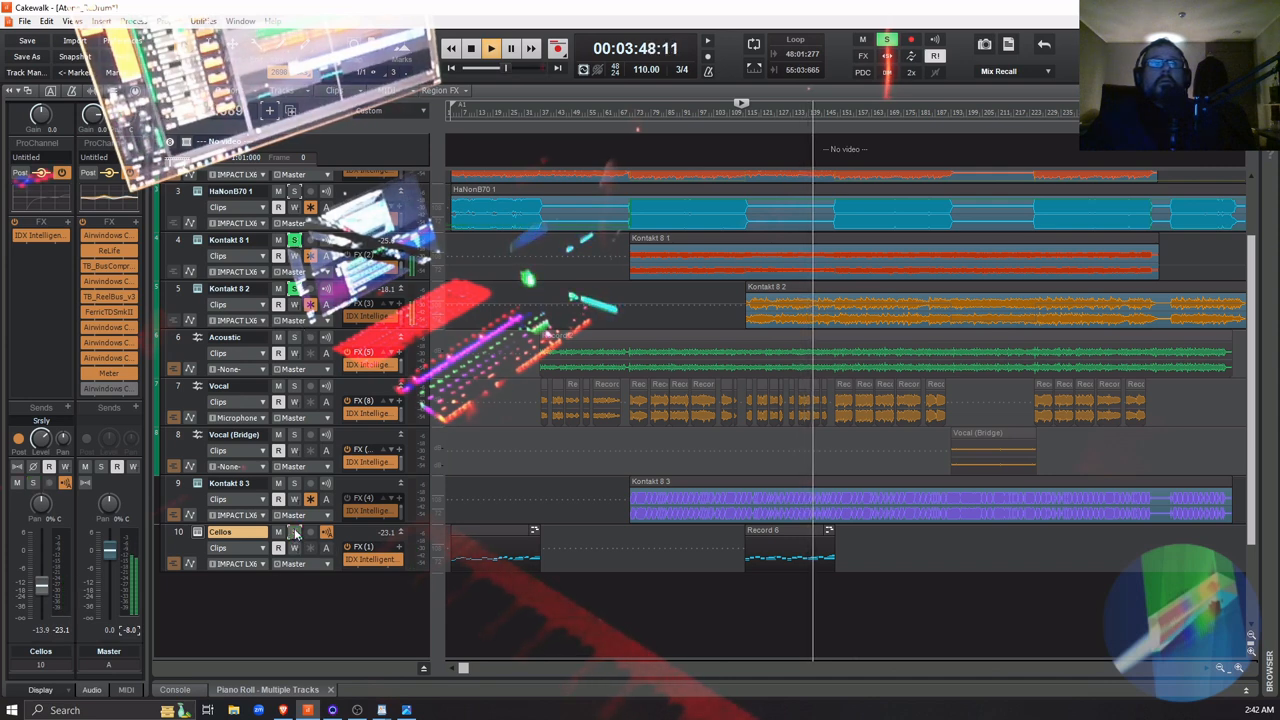
click(295, 533)
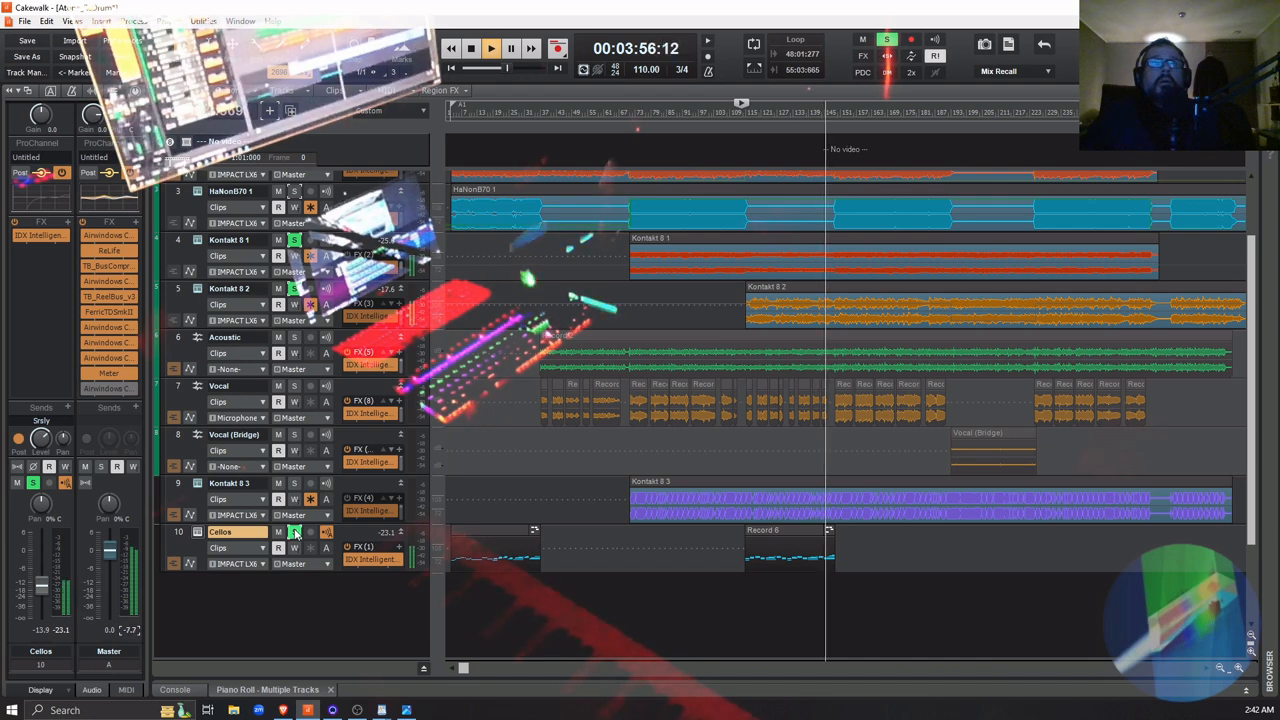
key(space)
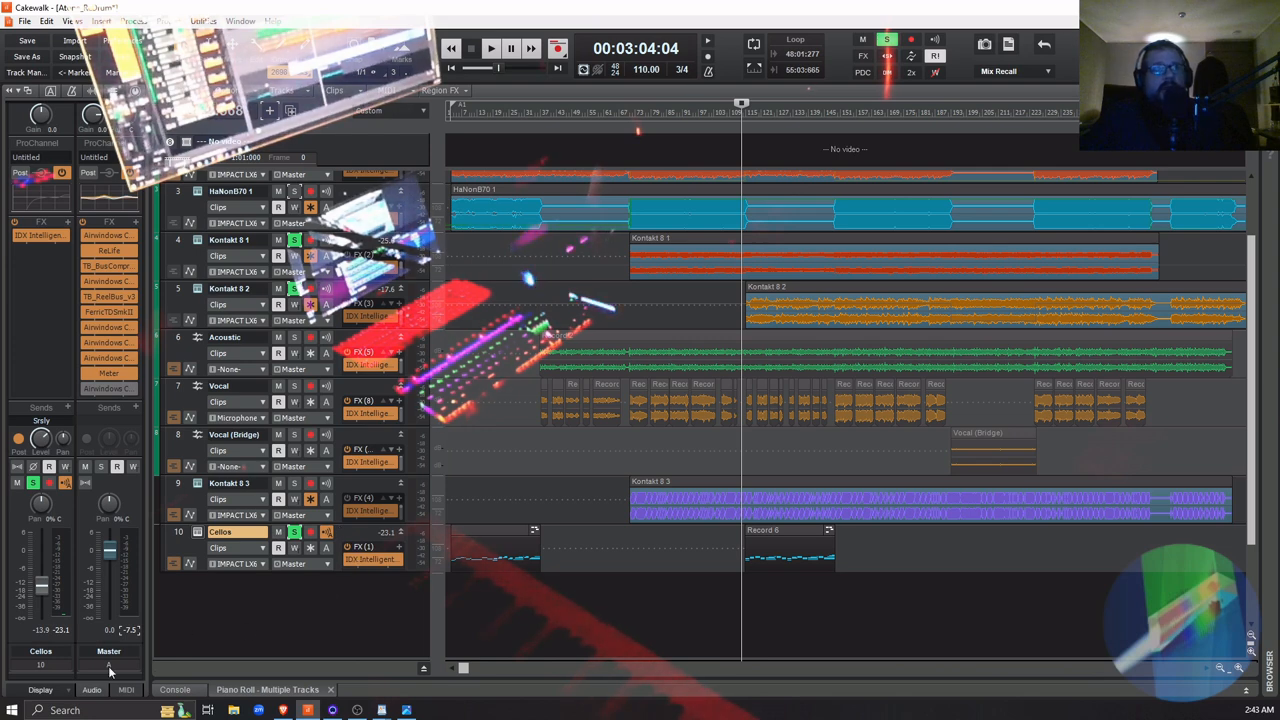
Show an automation lane for the Cellos track and assign it to DecentSampler's Main Volume
mouse_move(45, 595)
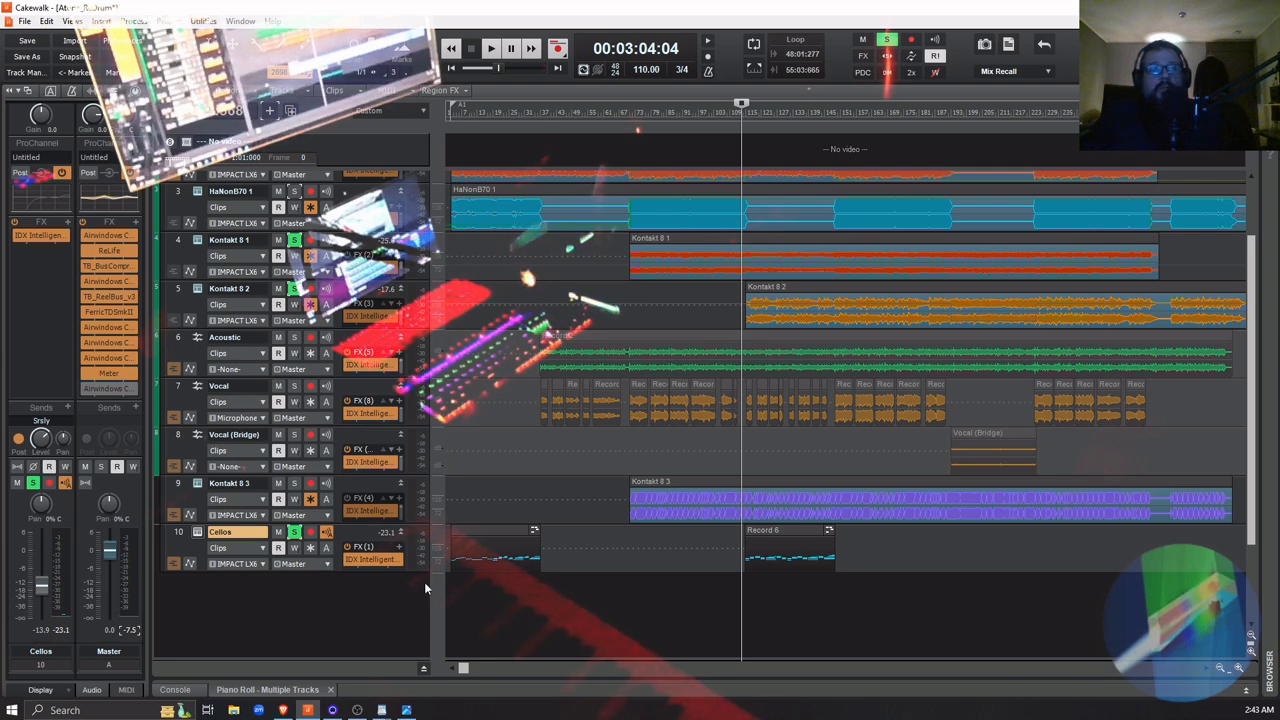
right_click(344, 537)
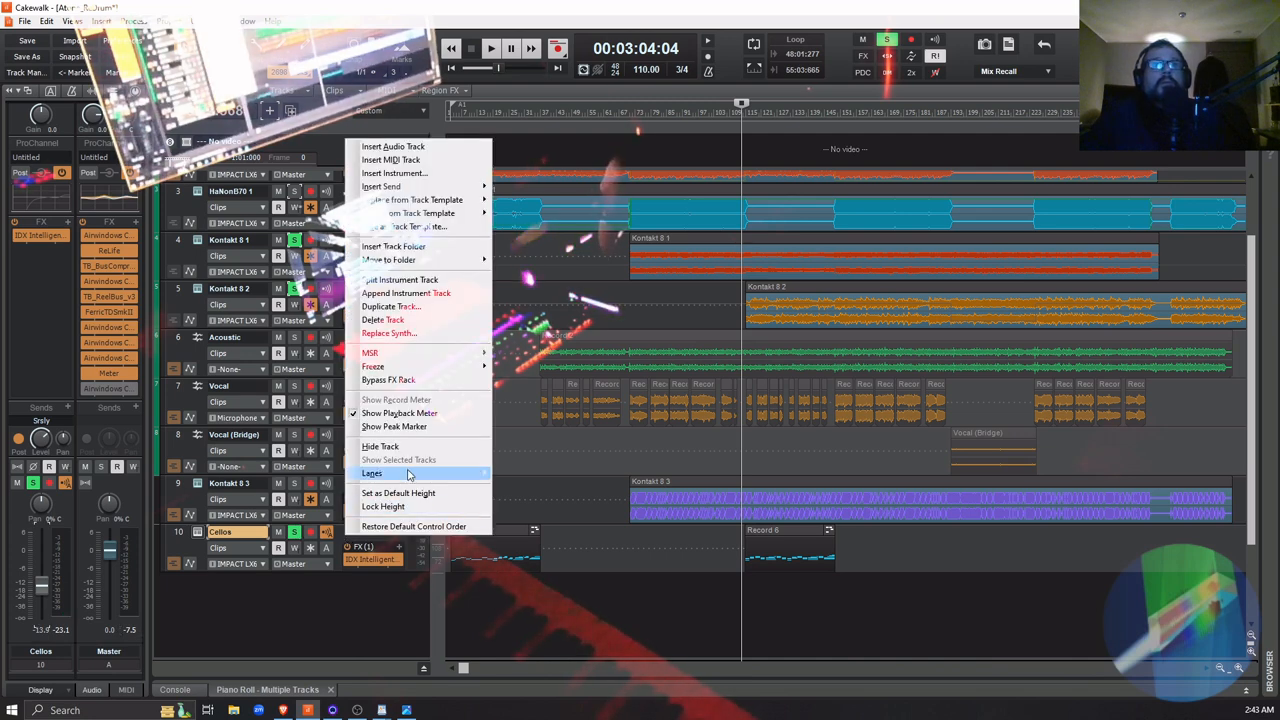
mouse_move(421, 475)
click(549, 487)
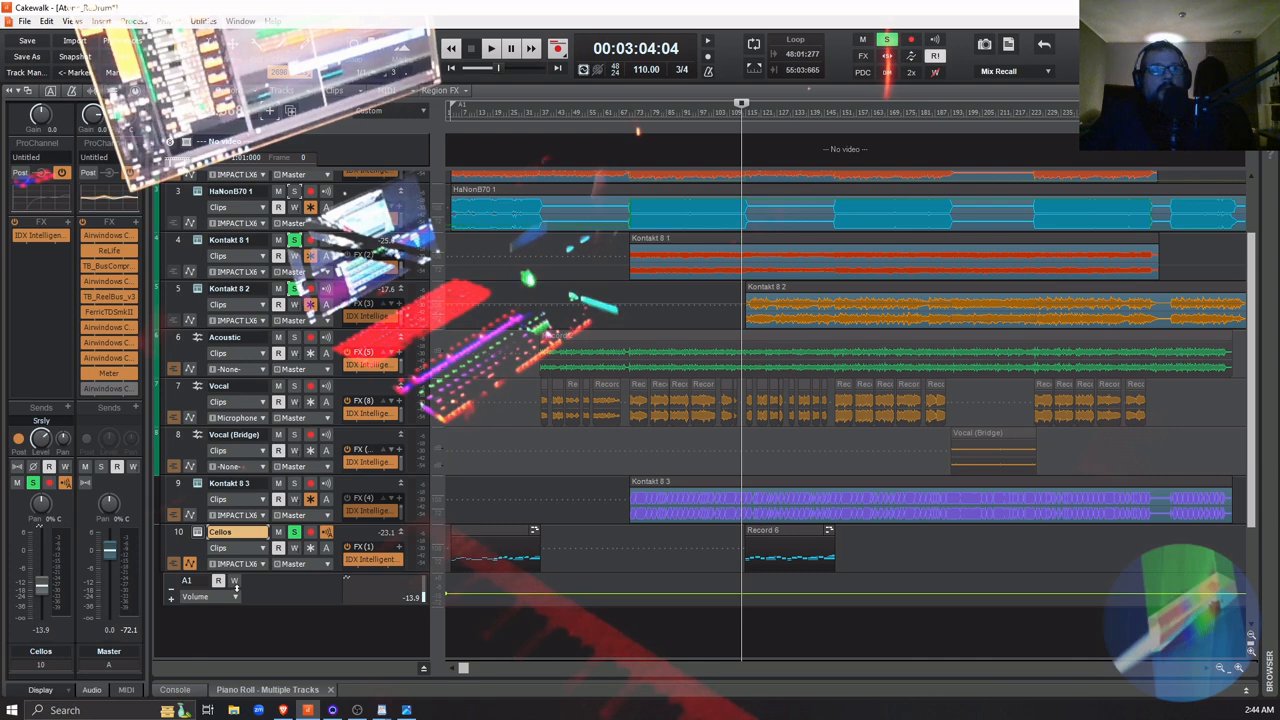
click(229, 597)
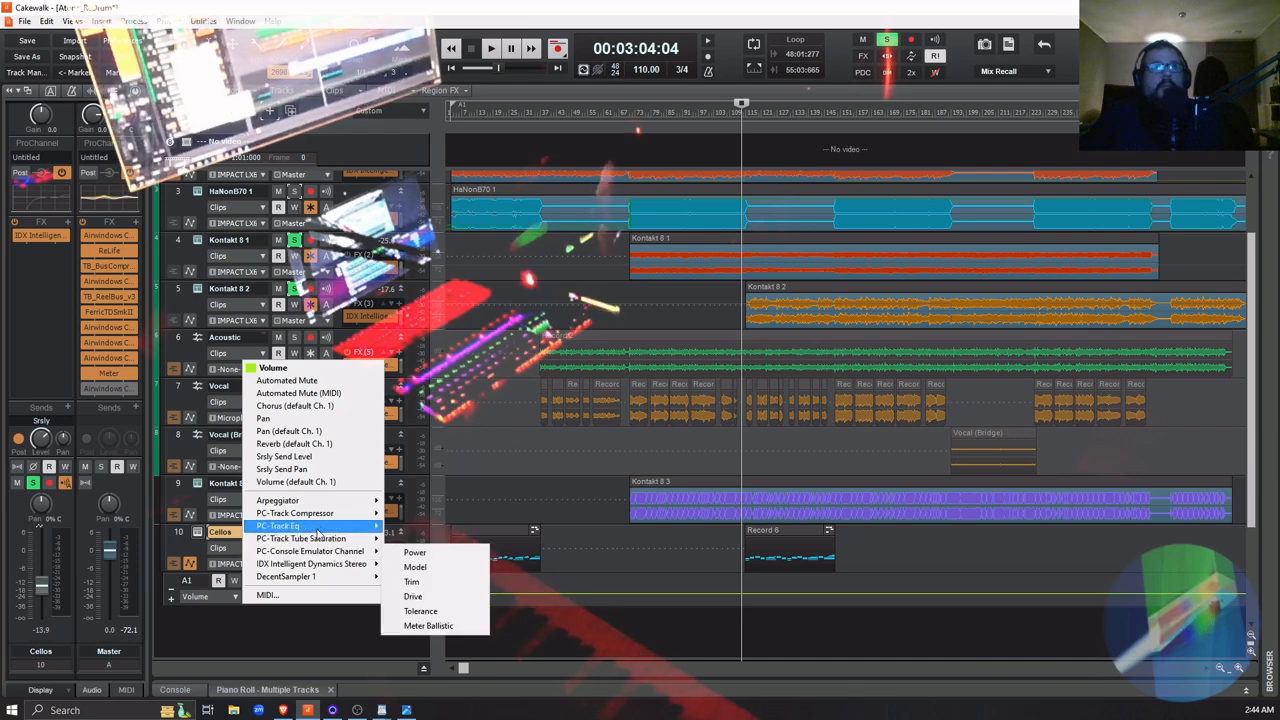
mouse_move(314, 516)
mouse_move(324, 578)
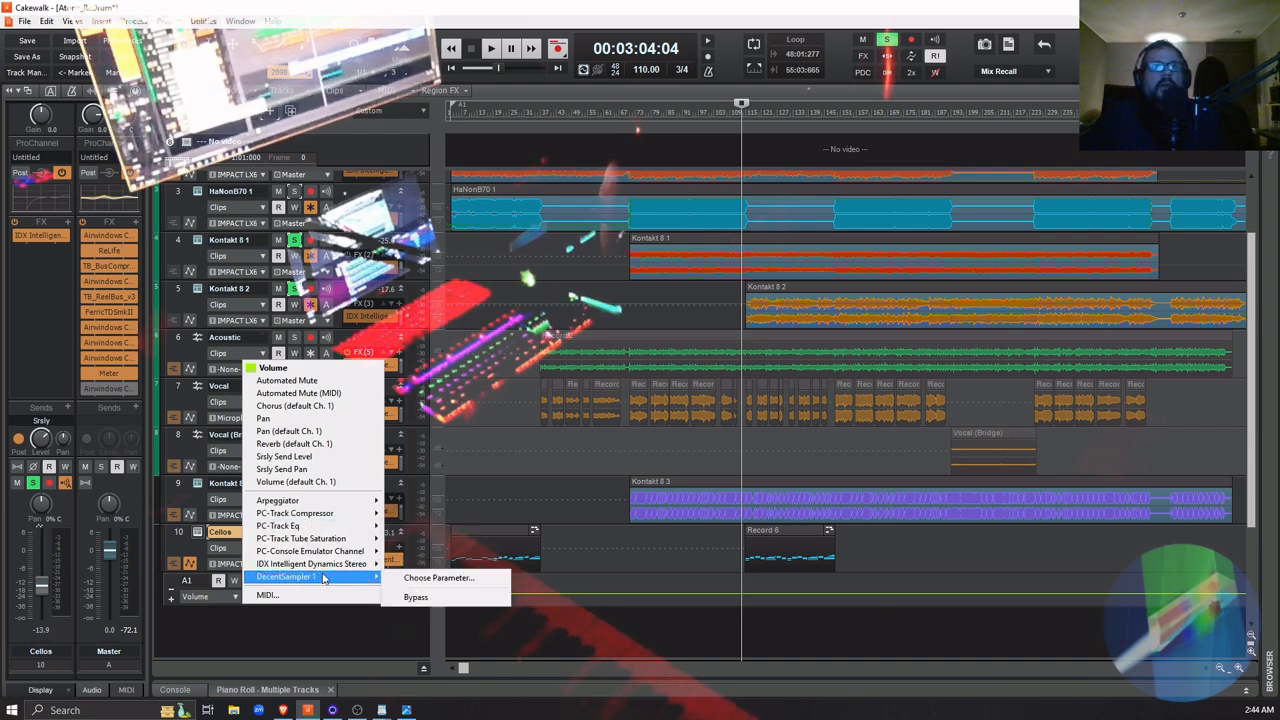
click(422, 586)
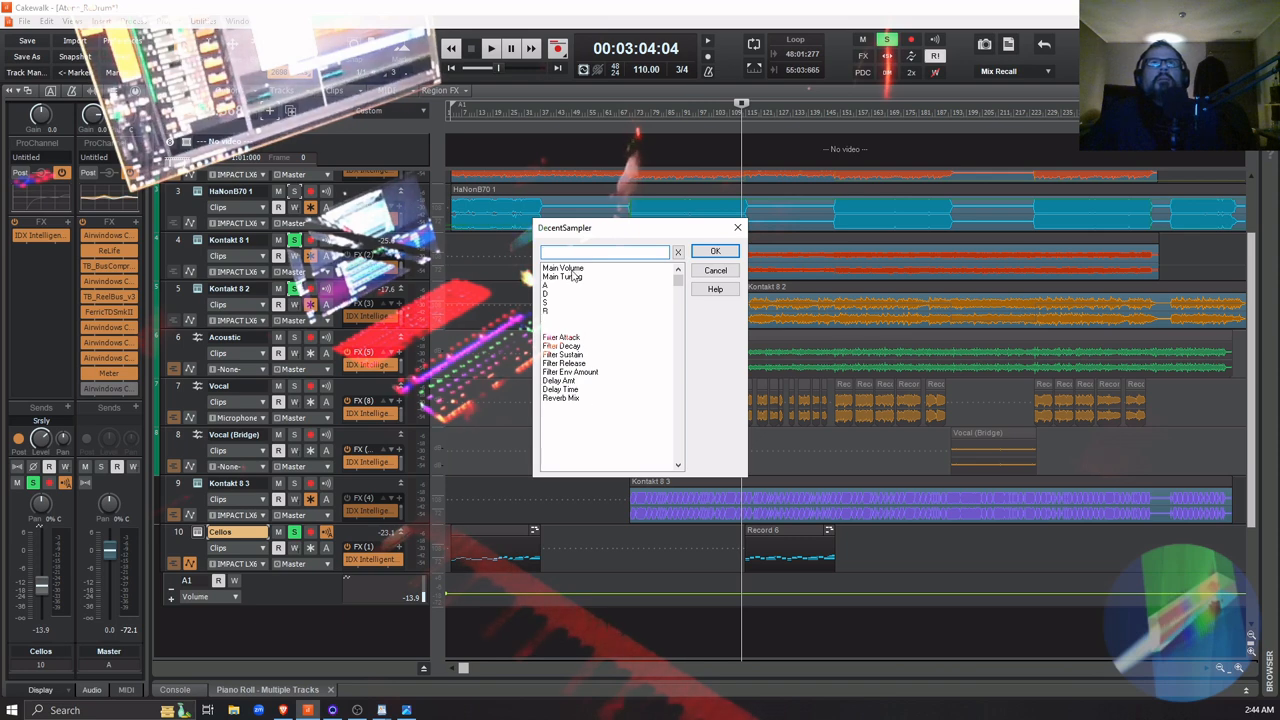
click(572, 269)
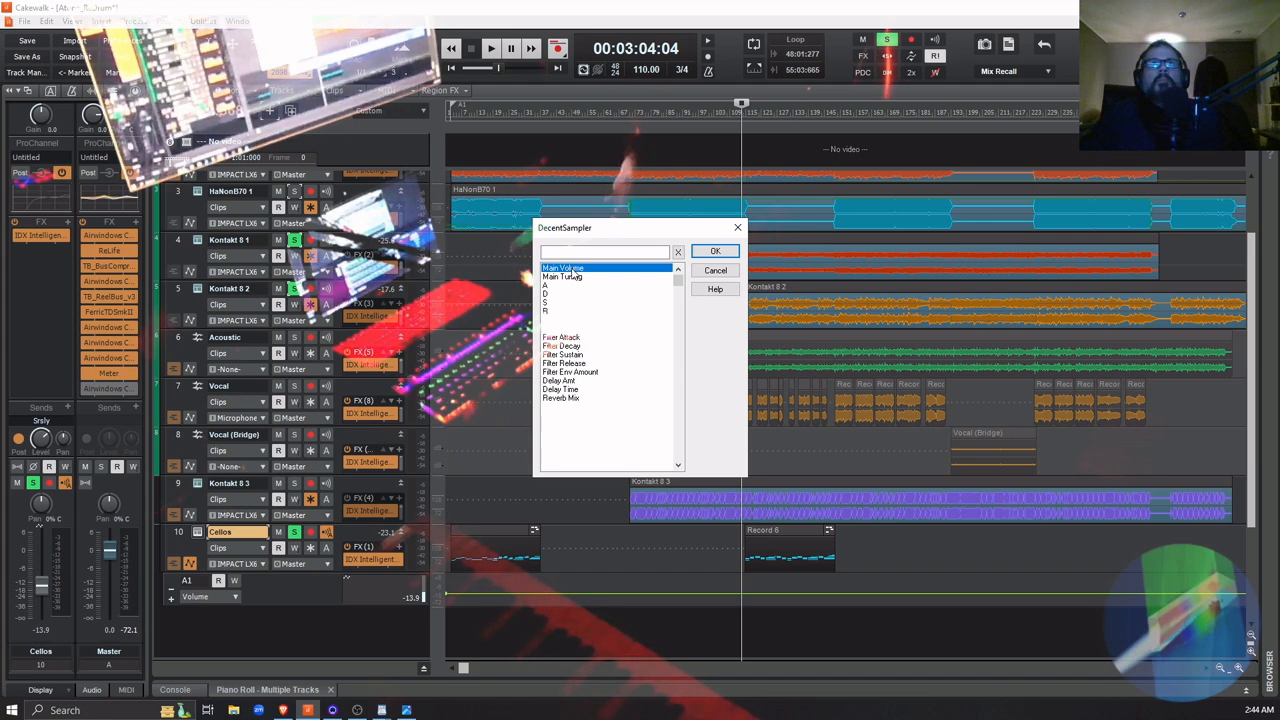
click(718, 251)
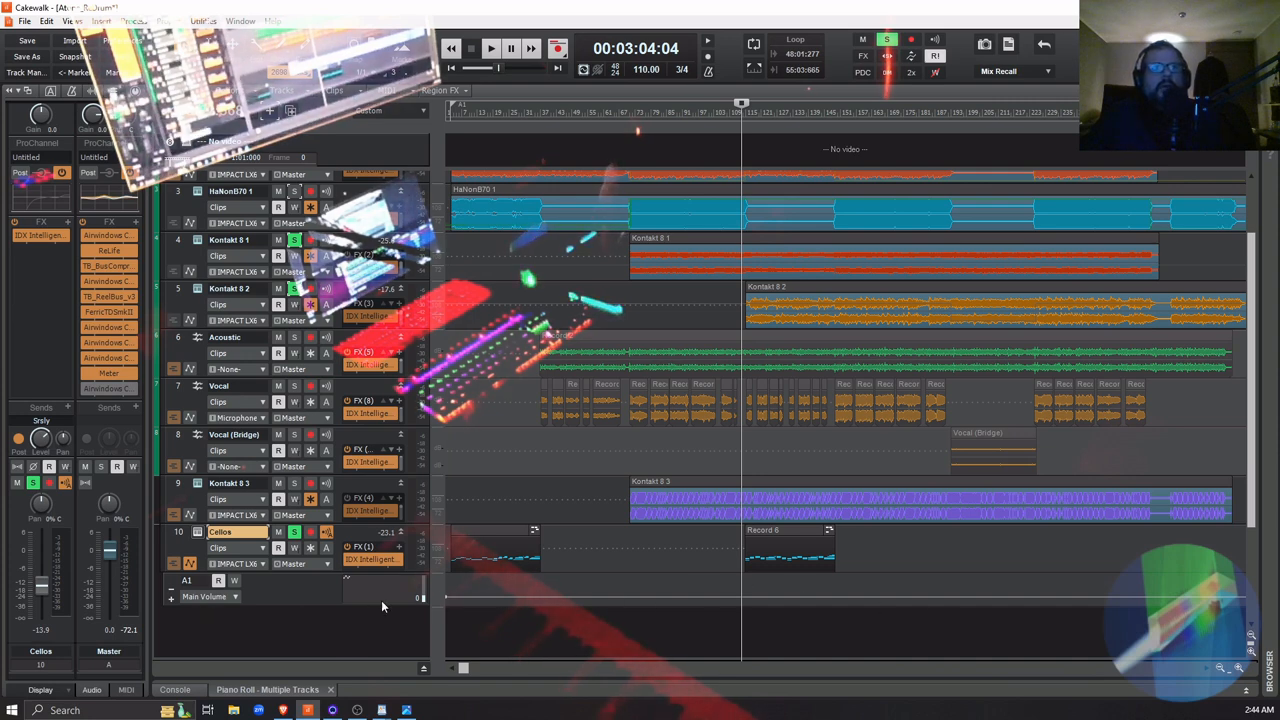
Enlarge the Cellos track and its automation lane, and drop the Main Volume envelope to about -1.59 just before the Record 6 clip
mouse_move(419, 596)
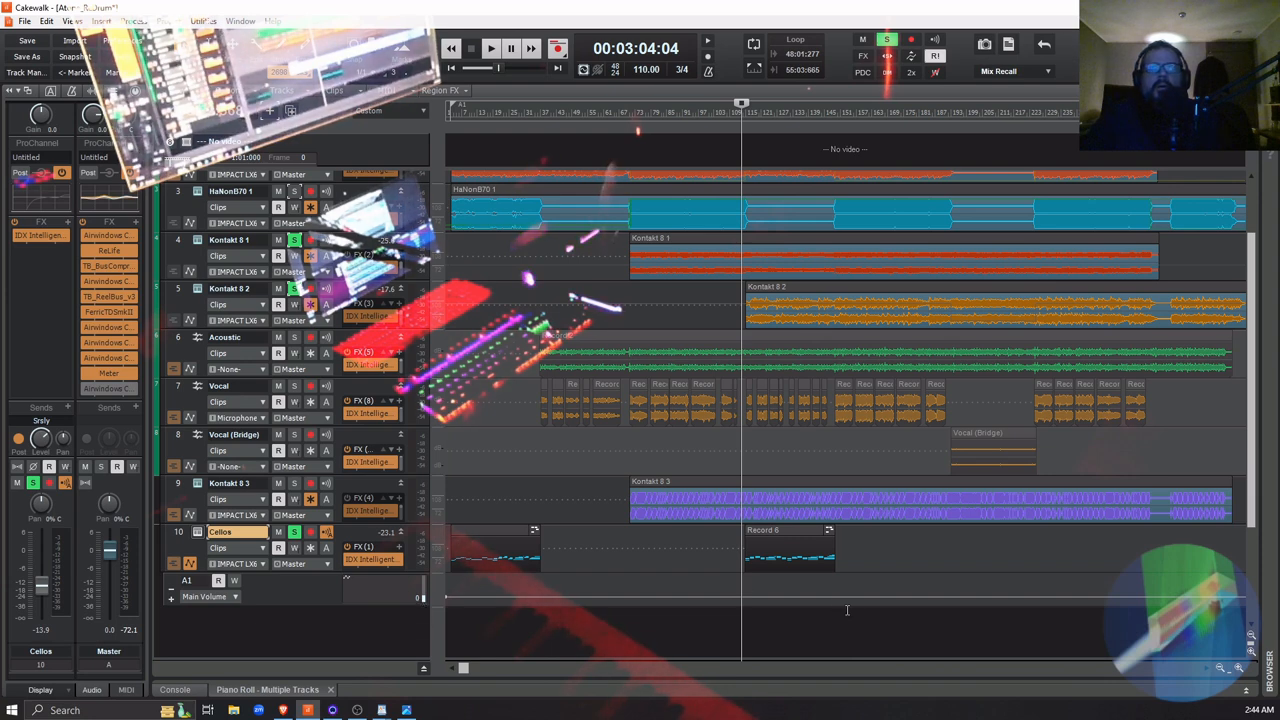
mouse_move(749, 588)
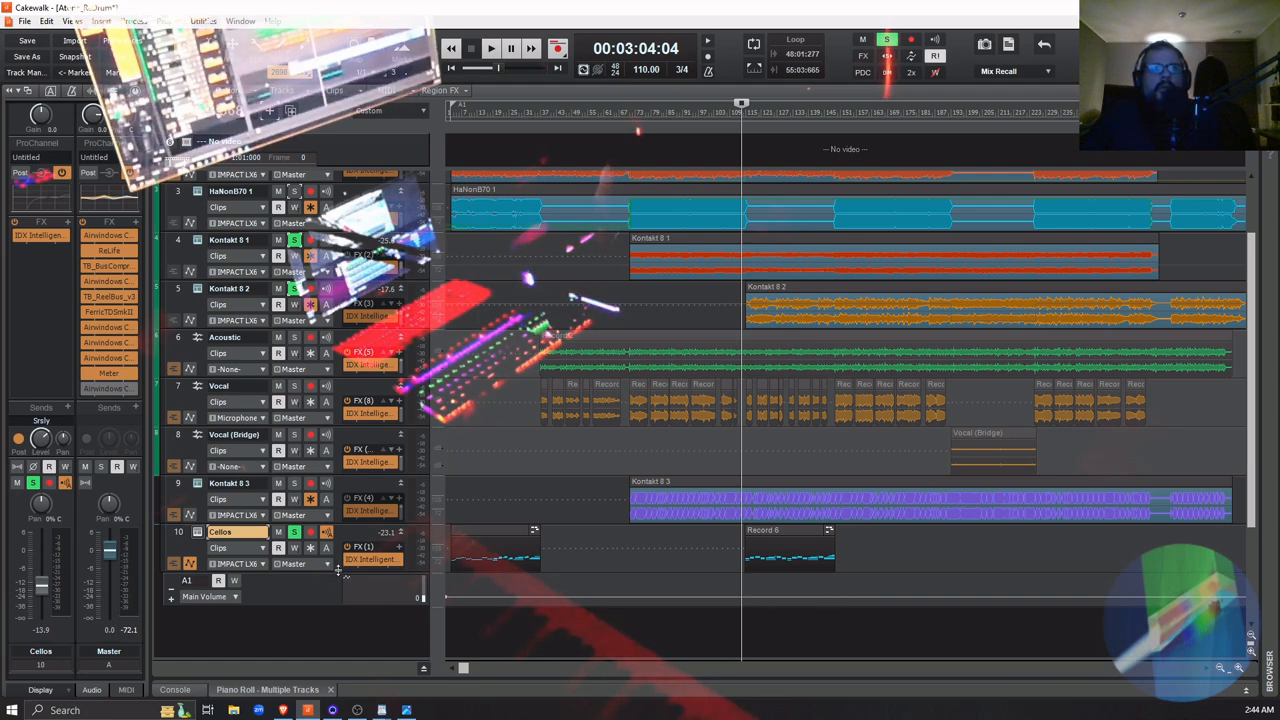
drag(338, 570, 344, 592)
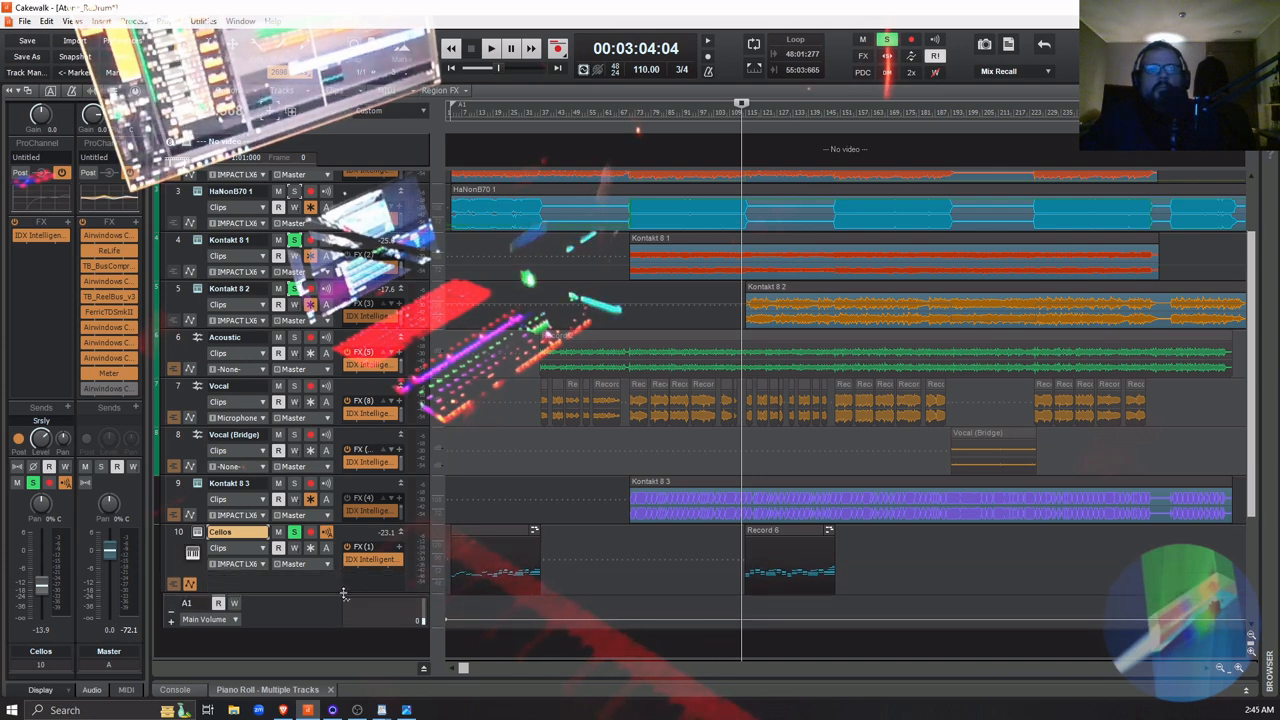
click(1238, 672)
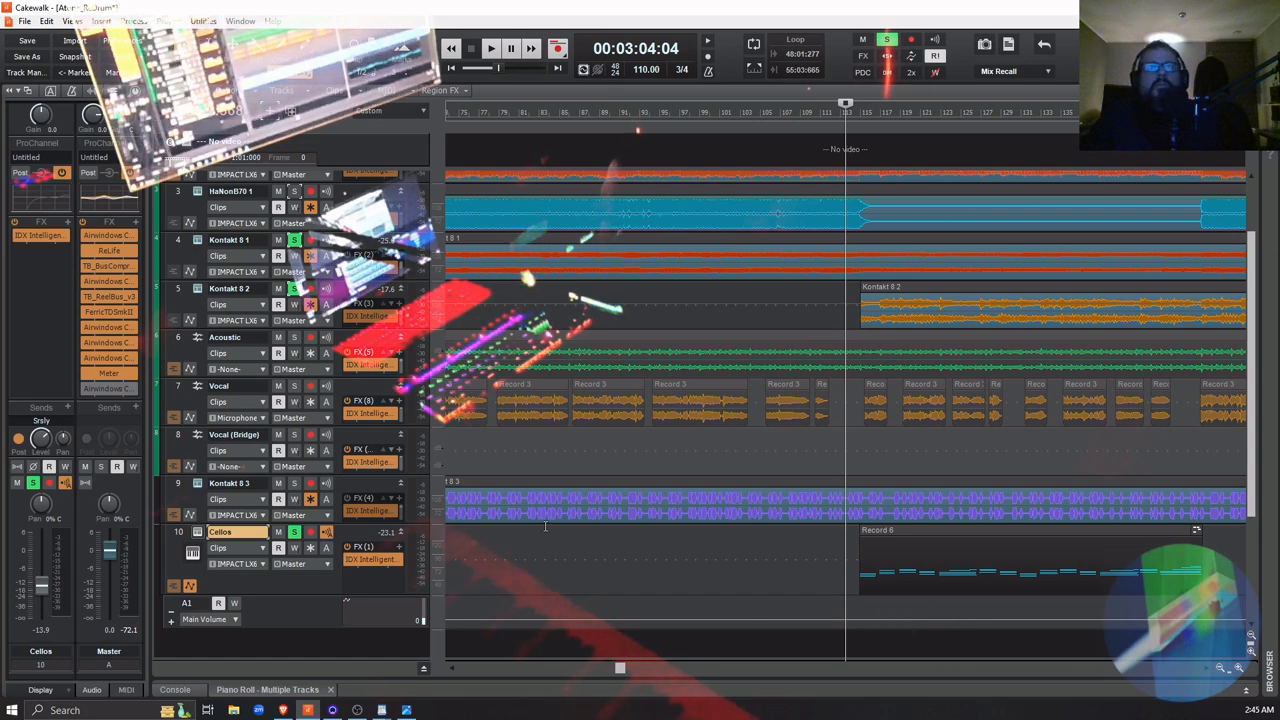
scroll(545, 526, down, 3)
drag(320, 477, 330, 560)
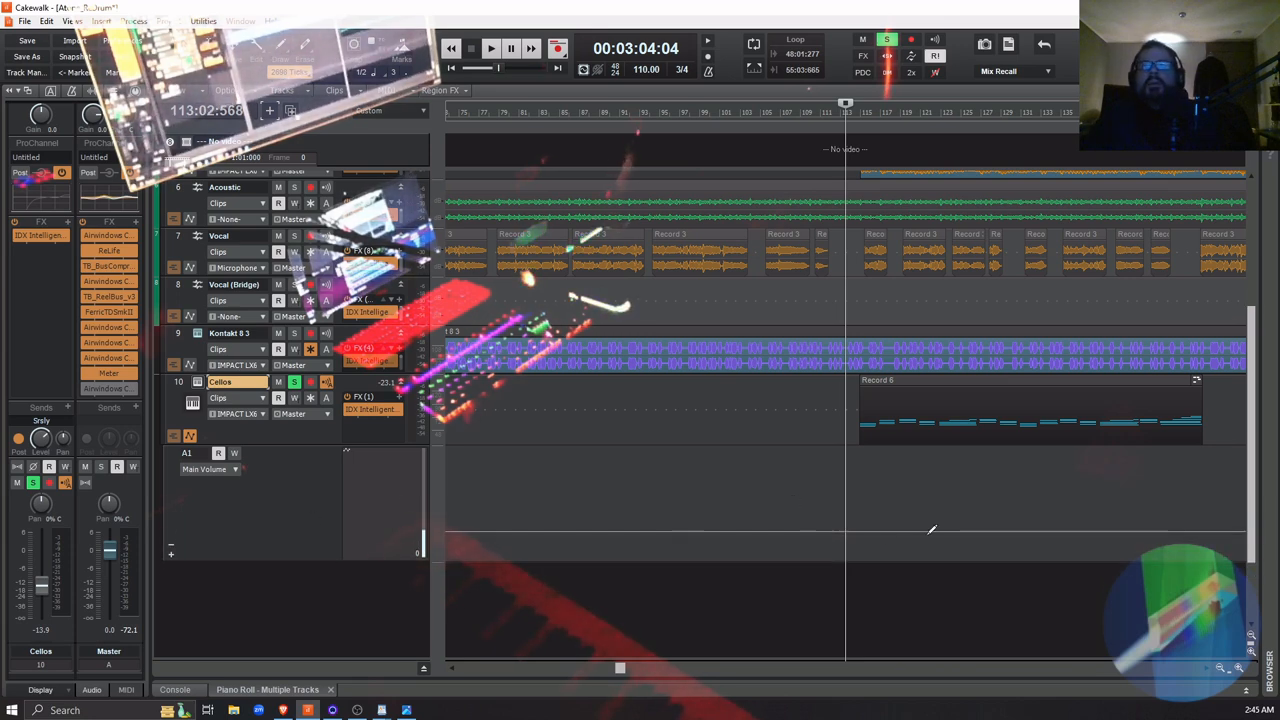
click(855, 530)
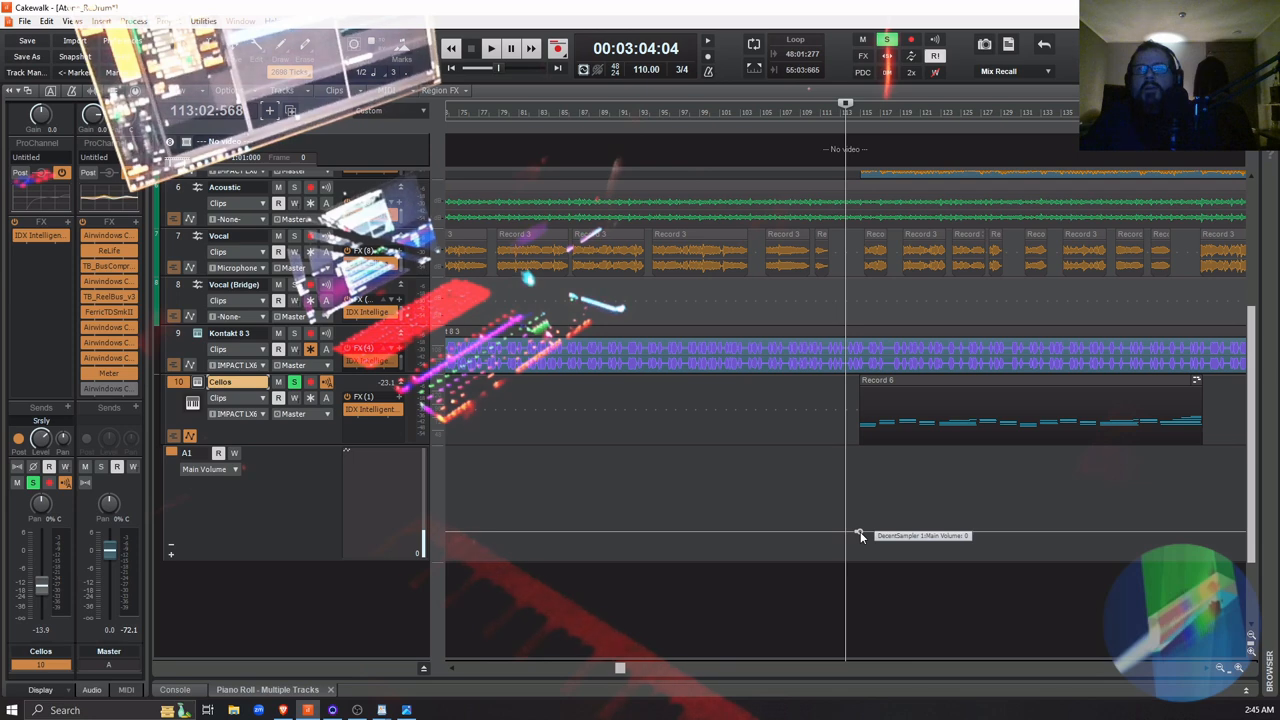
drag(859, 532, 855, 536)
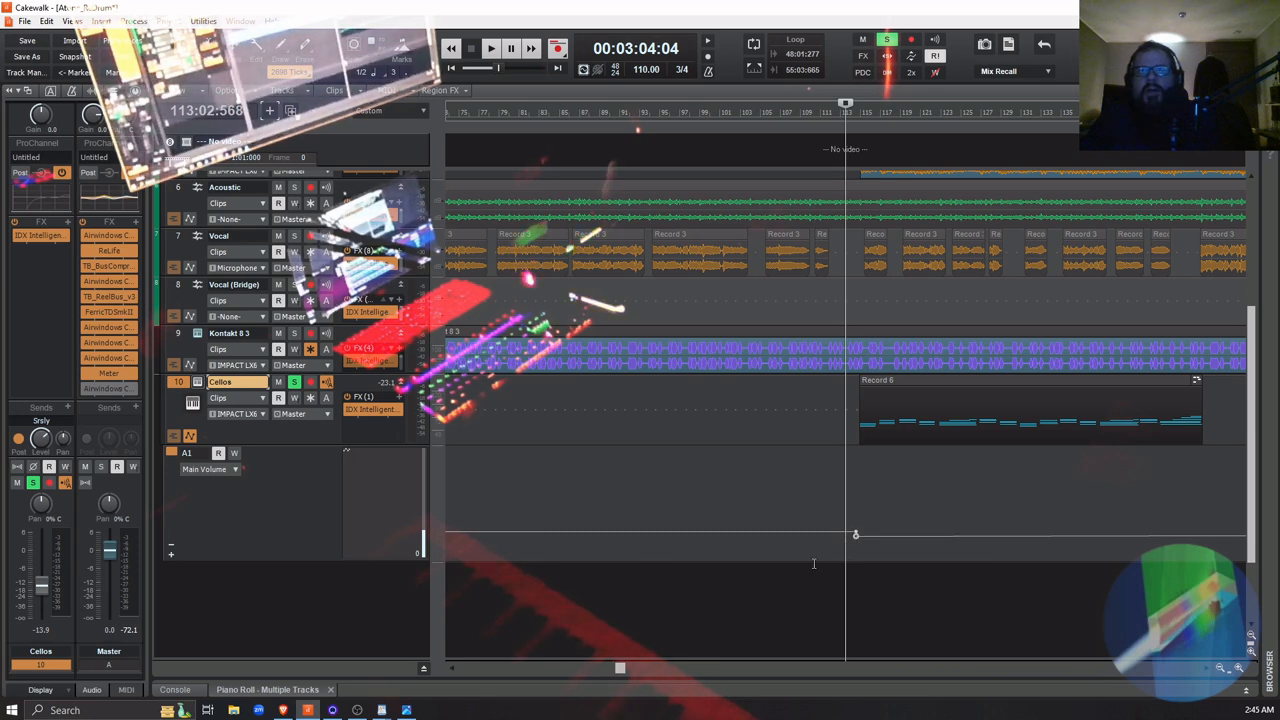
Enlarge the Main Volume lane and inspect the level and time of the nodes at the drop before Record 6
drag(334, 560, 347, 612)
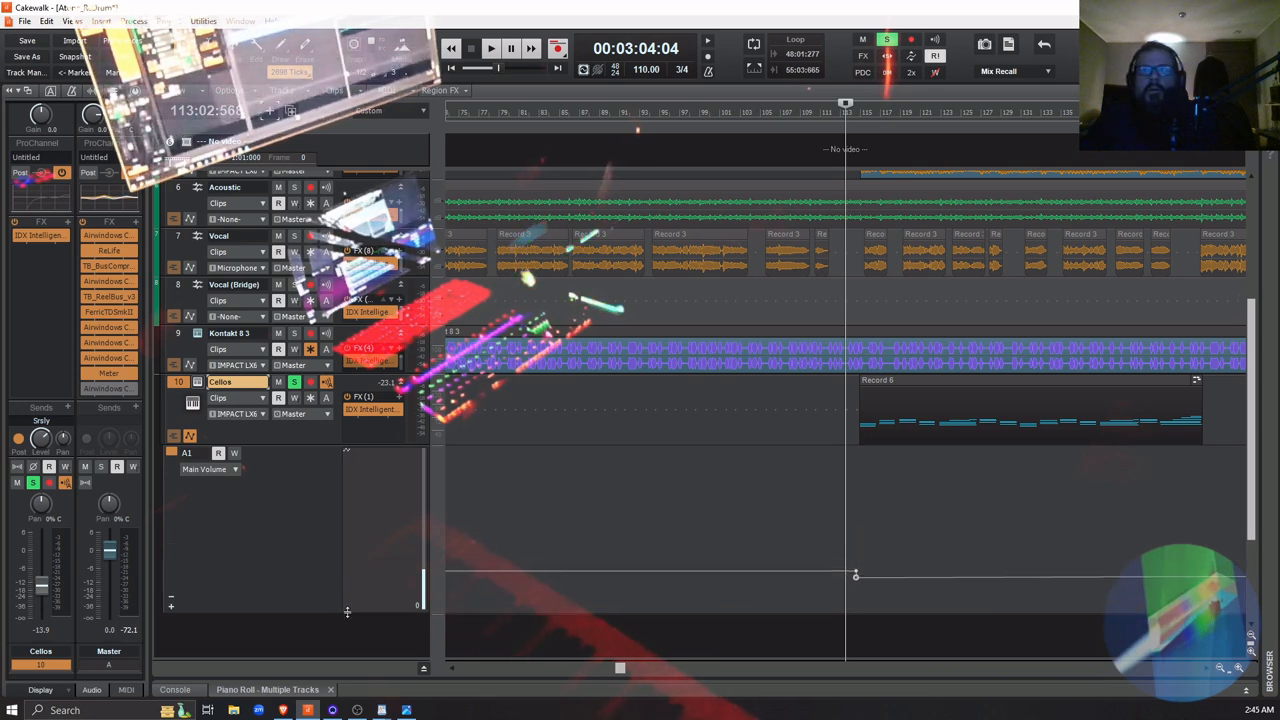
right_click(855, 577)
click(891, 568)
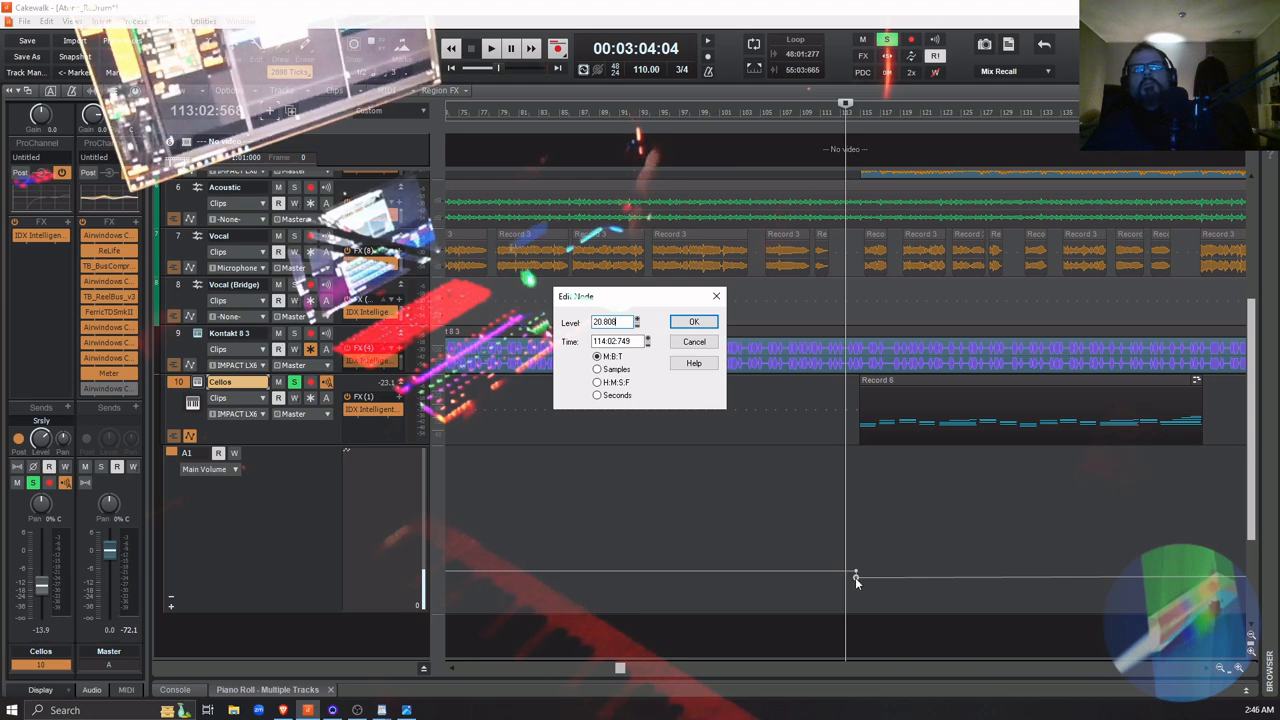
click(676, 326)
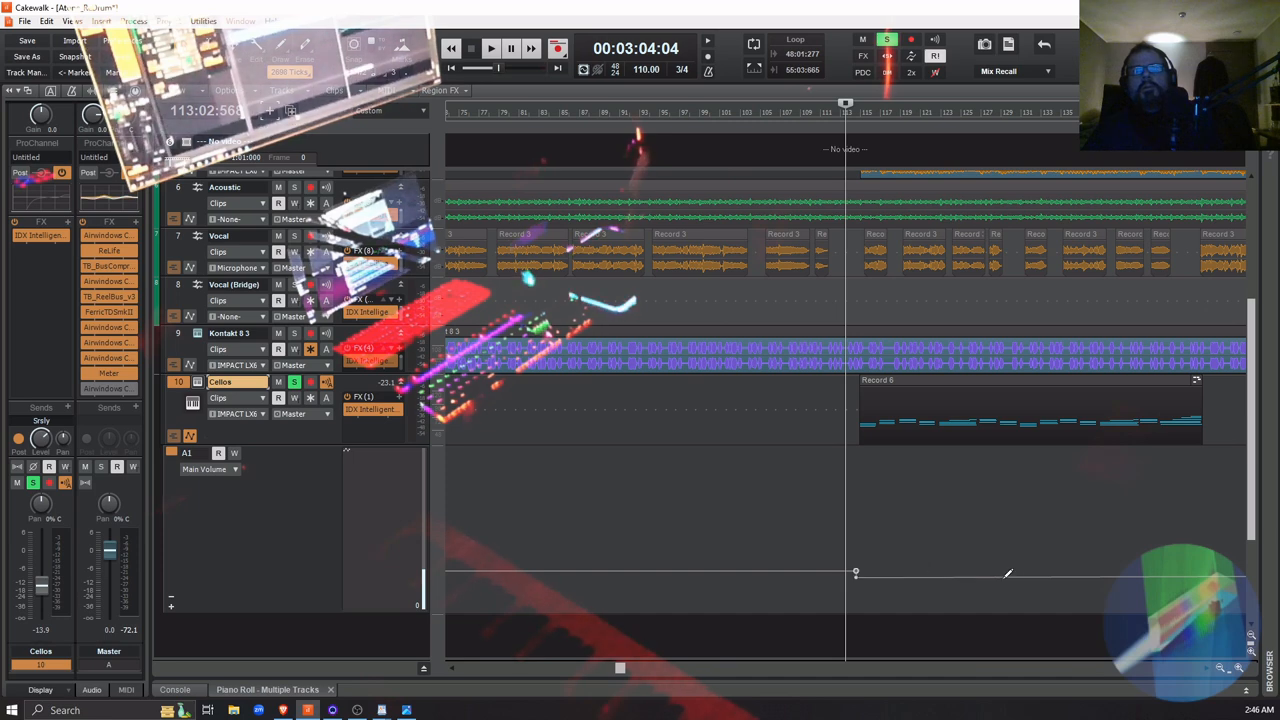
right_click(856, 572)
click(897, 562)
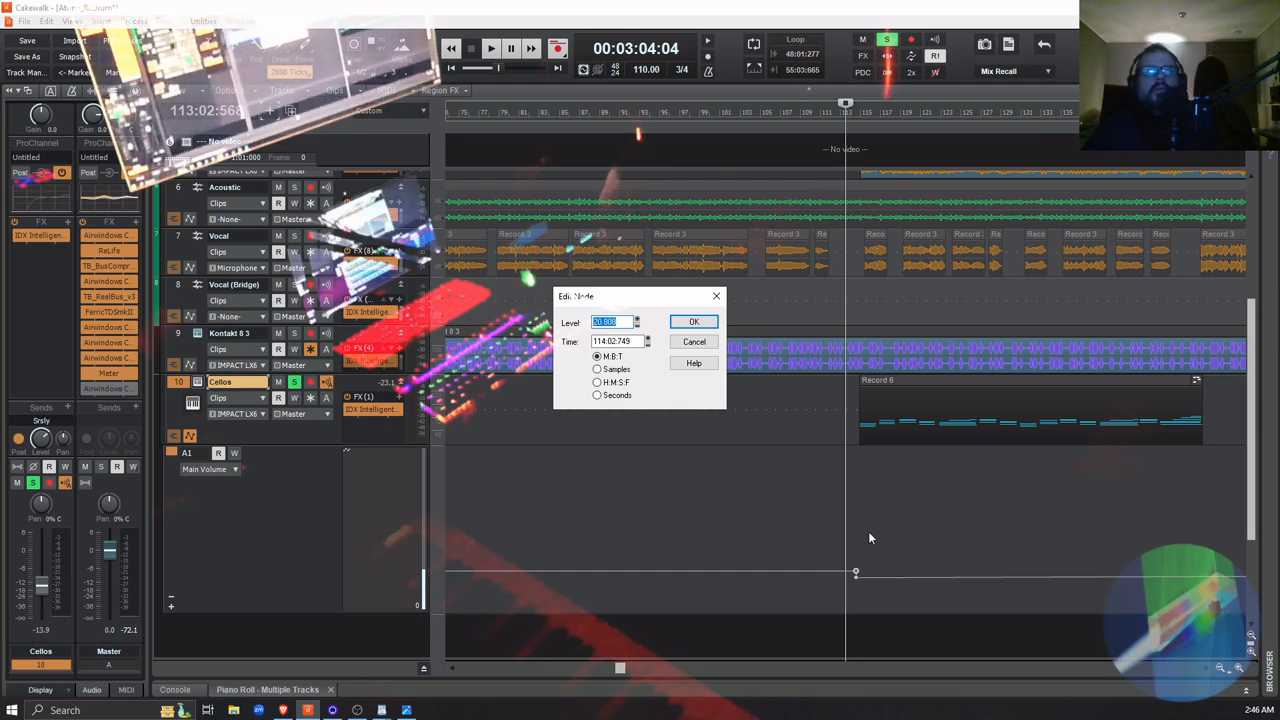
click(705, 343)
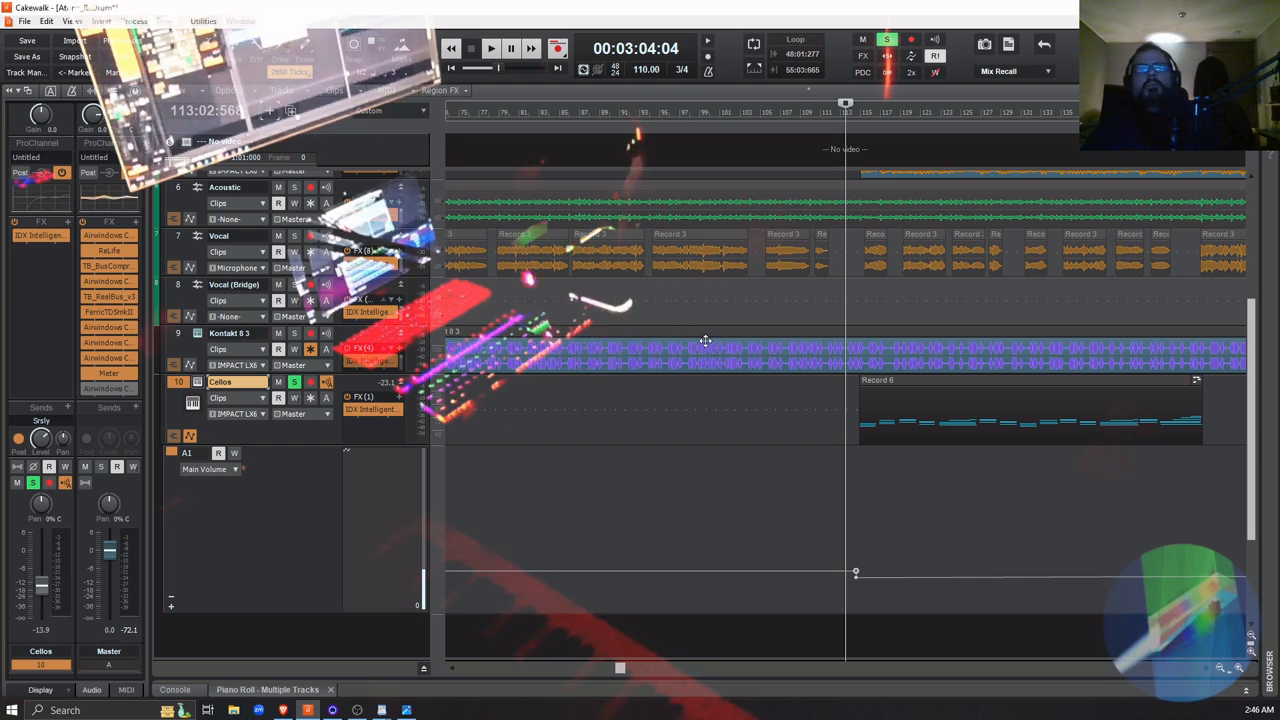
Make the automation lane taller and compare the level settings of the upper and lower nodes at the volume drop
scroll(429, 560, down, 3)
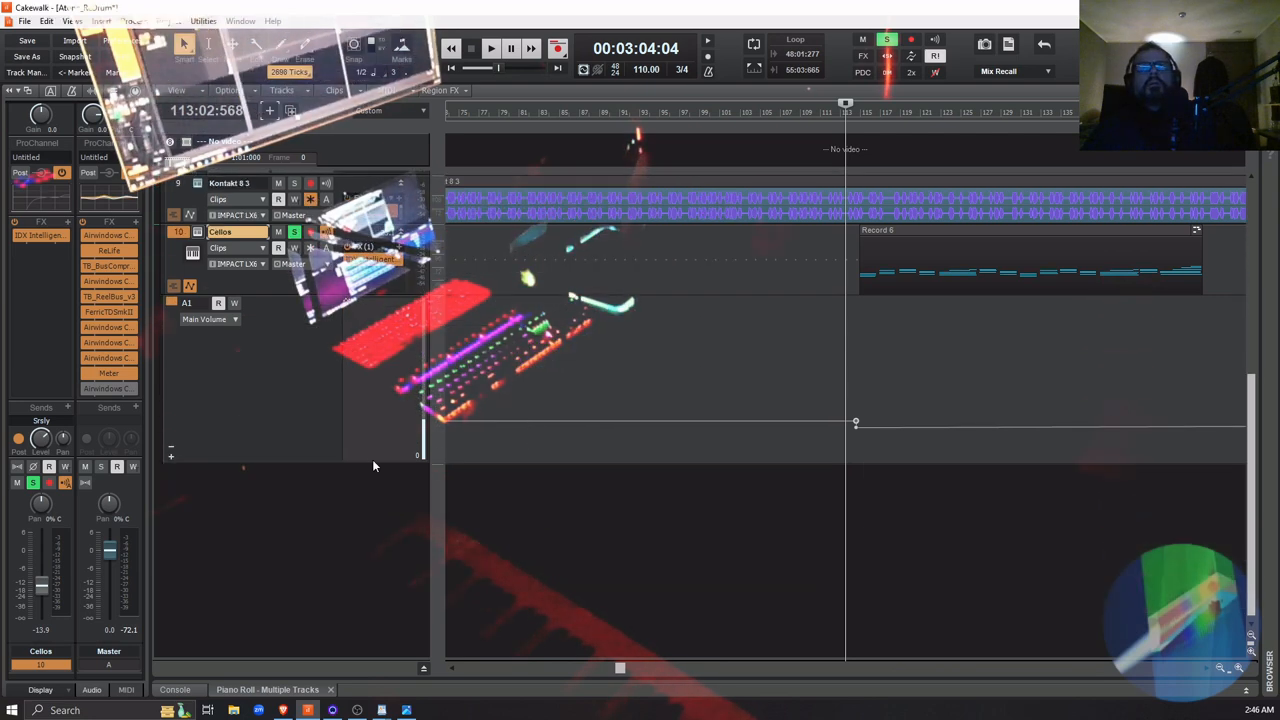
drag(320, 463, 320, 577)
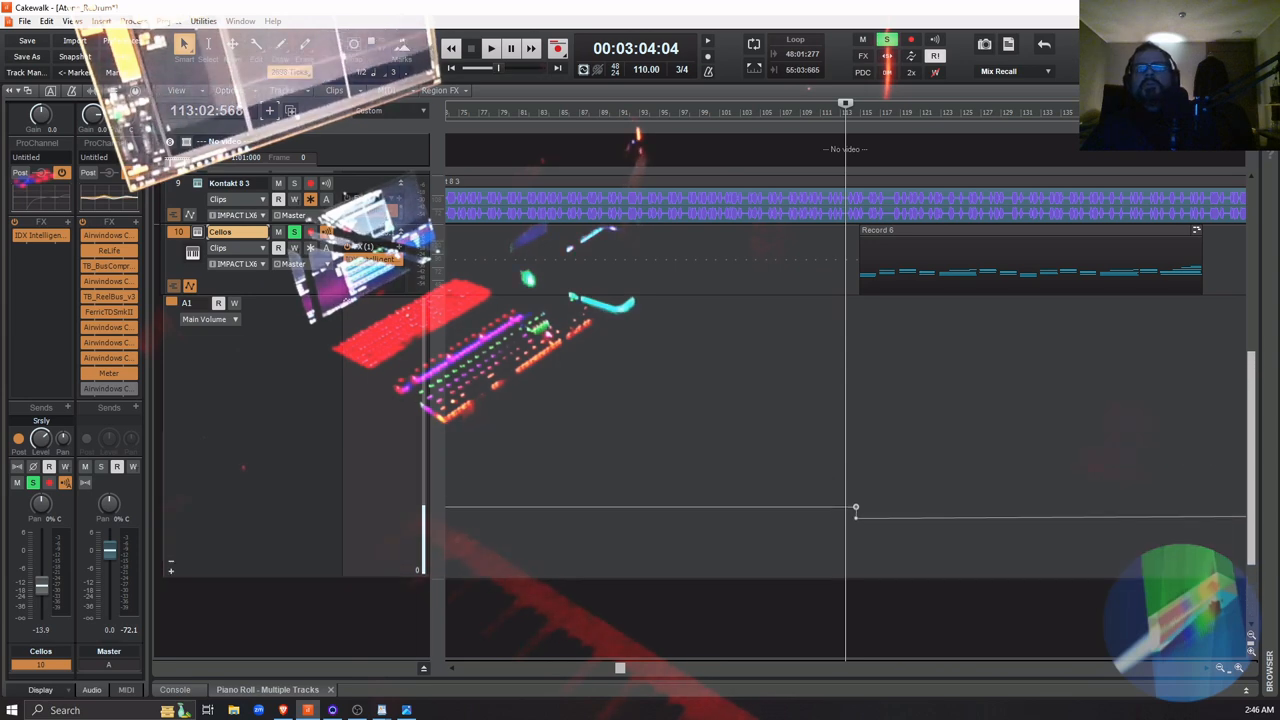
right_click(854, 516)
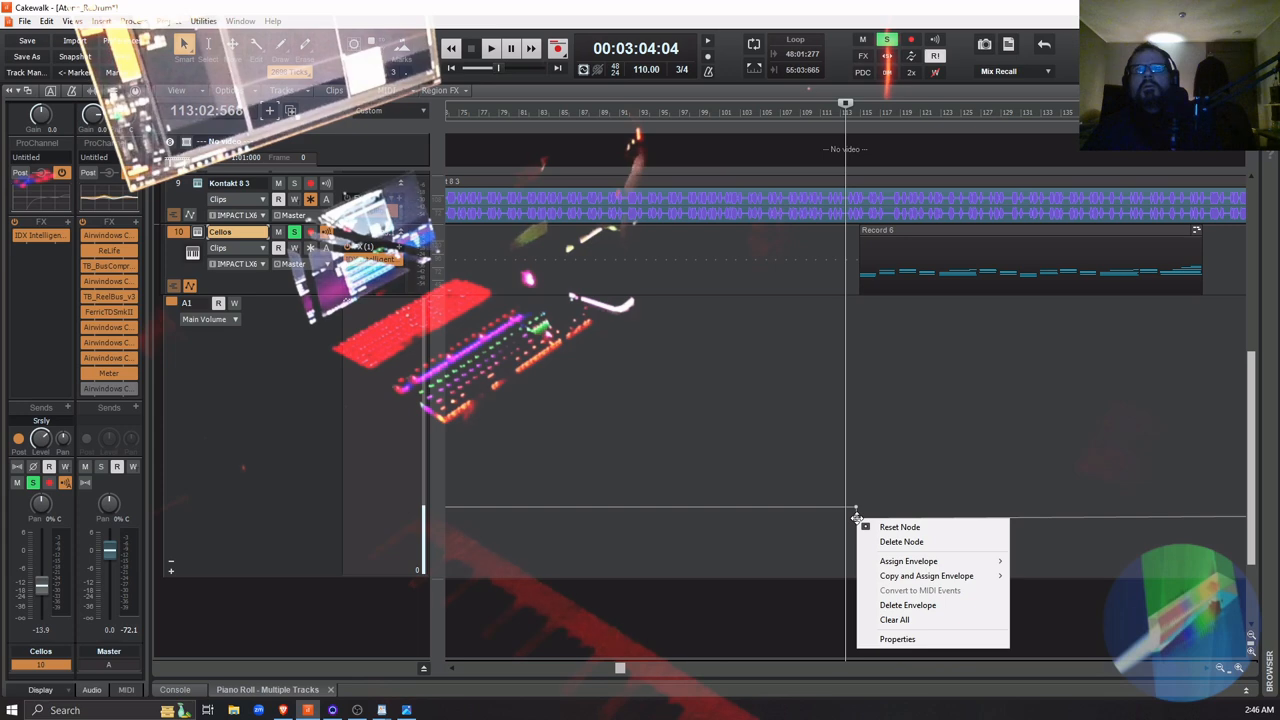
click(898, 640)
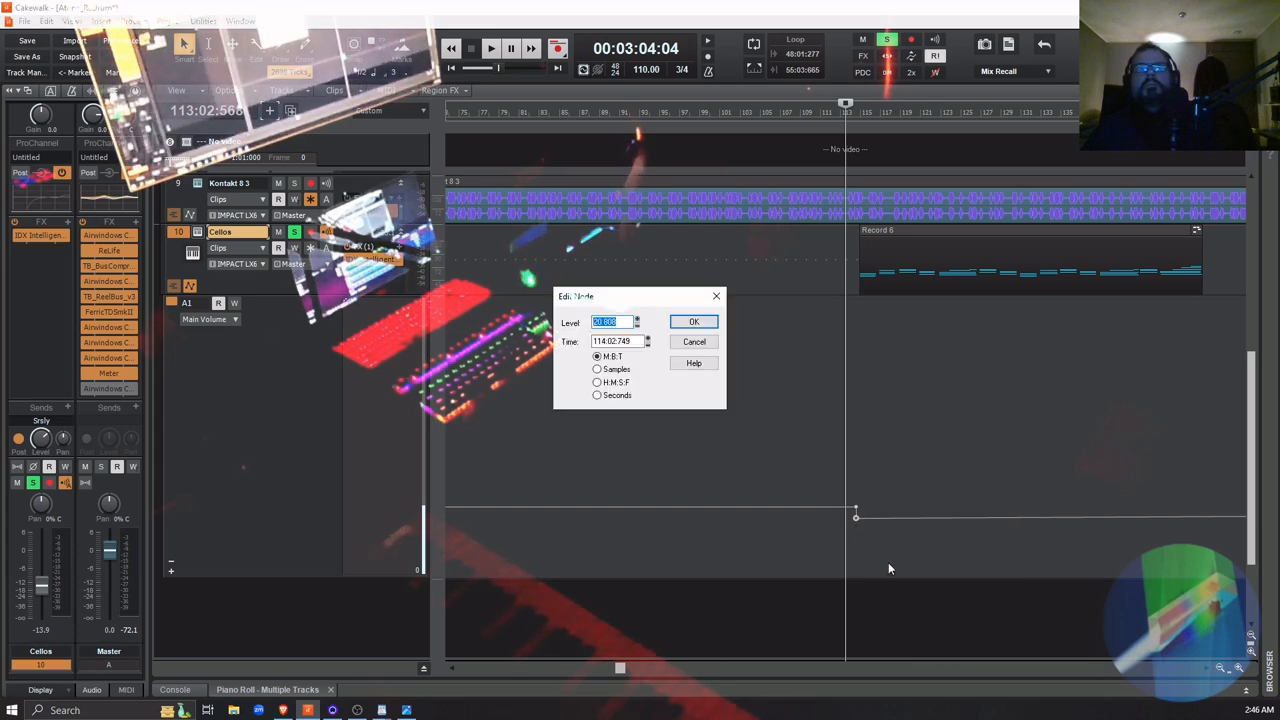
click(856, 510)
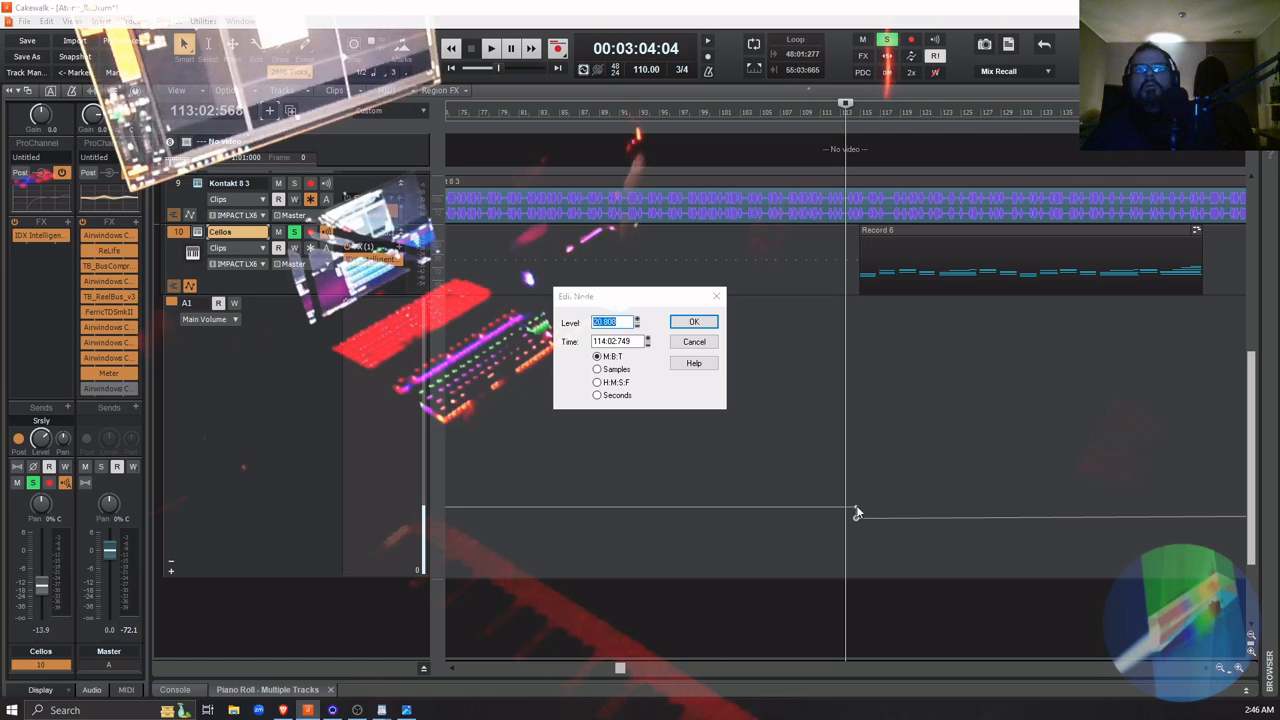
click(694, 341)
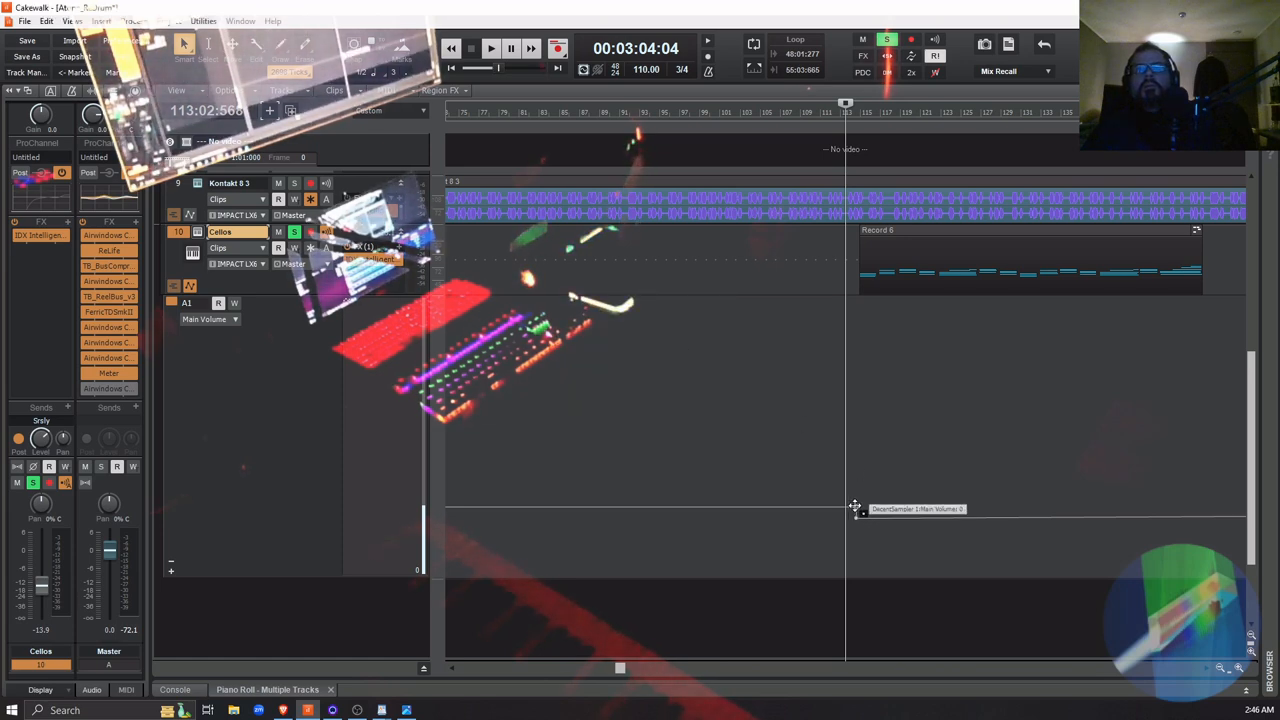
right_click(853, 504)
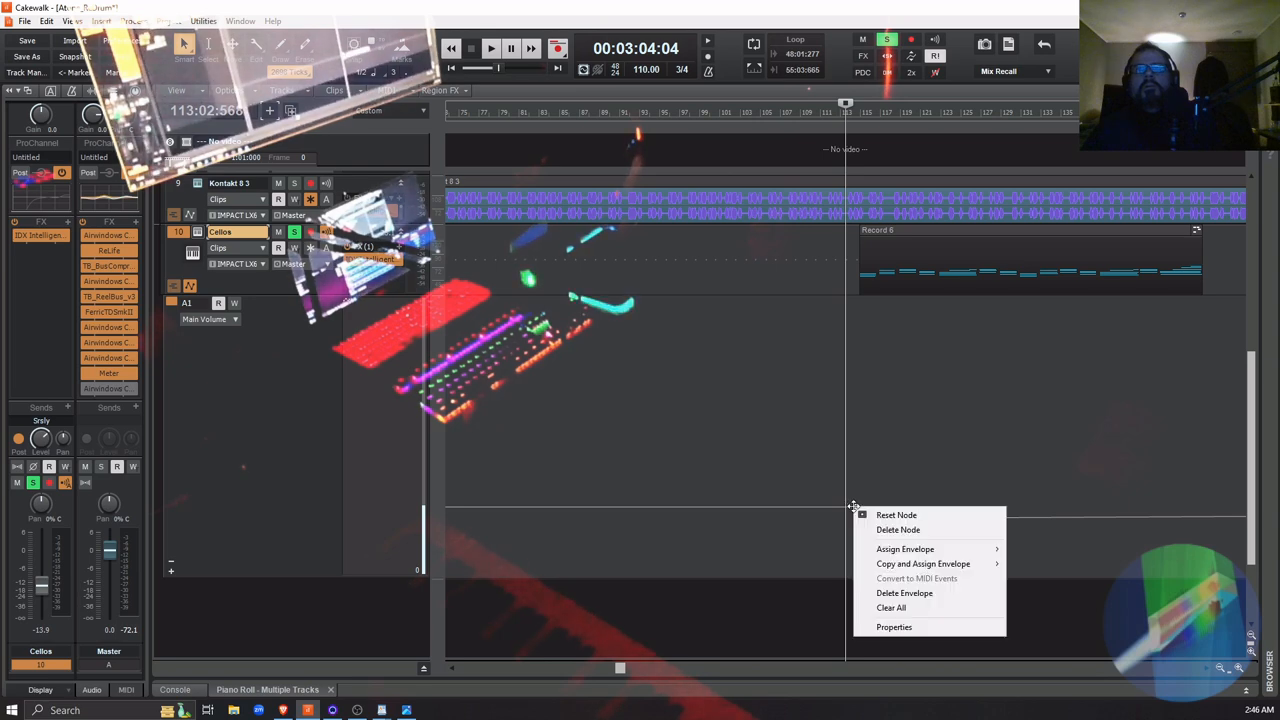
click(920, 627)
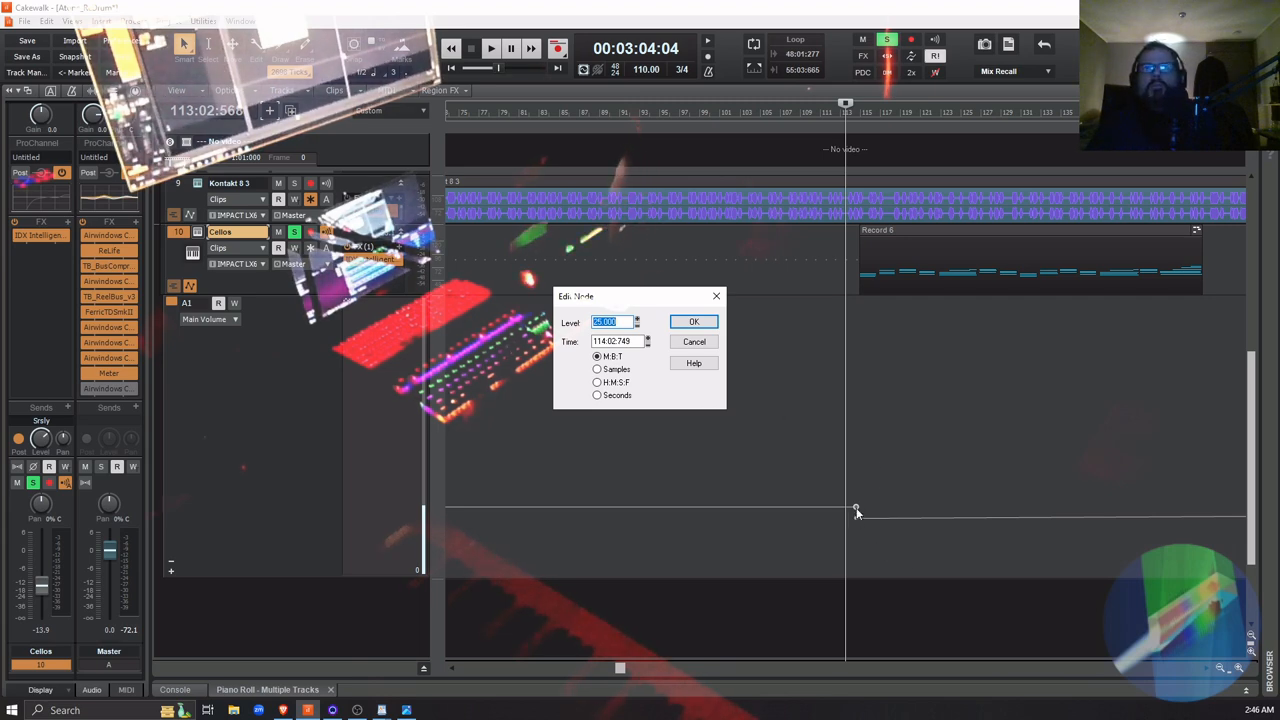
click(697, 323)
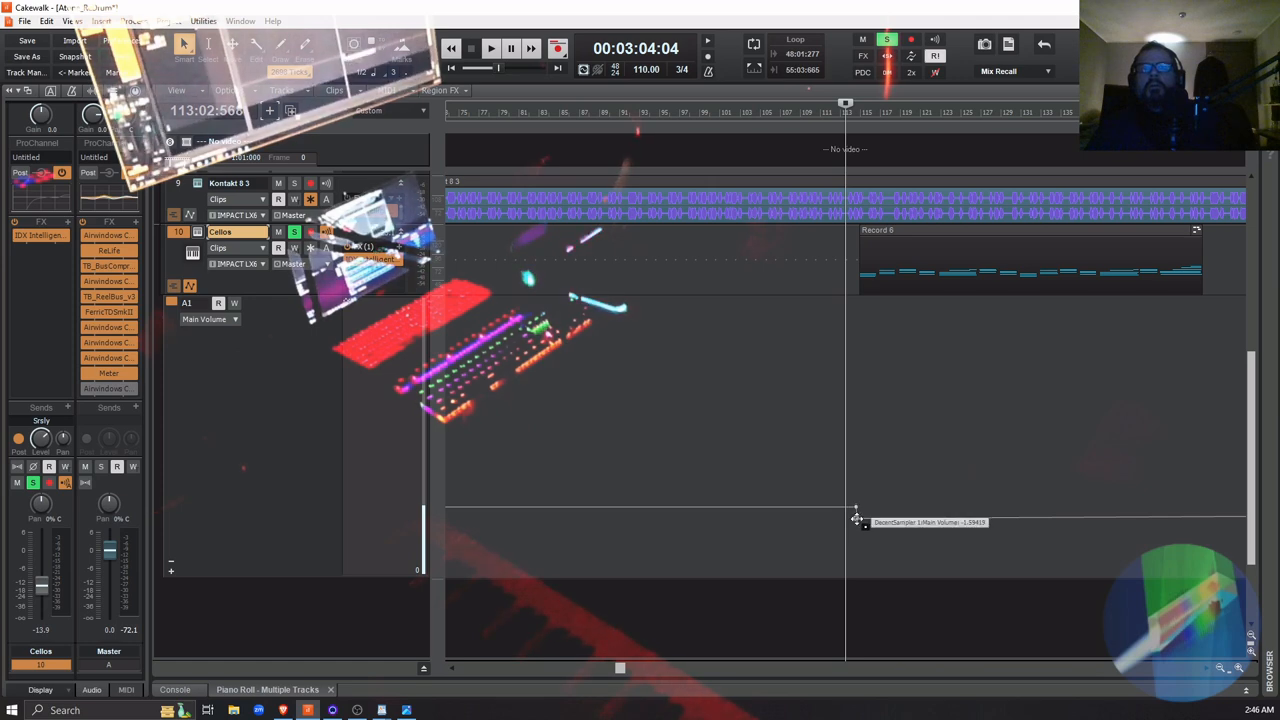
right_click(856, 519)
click(893, 636)
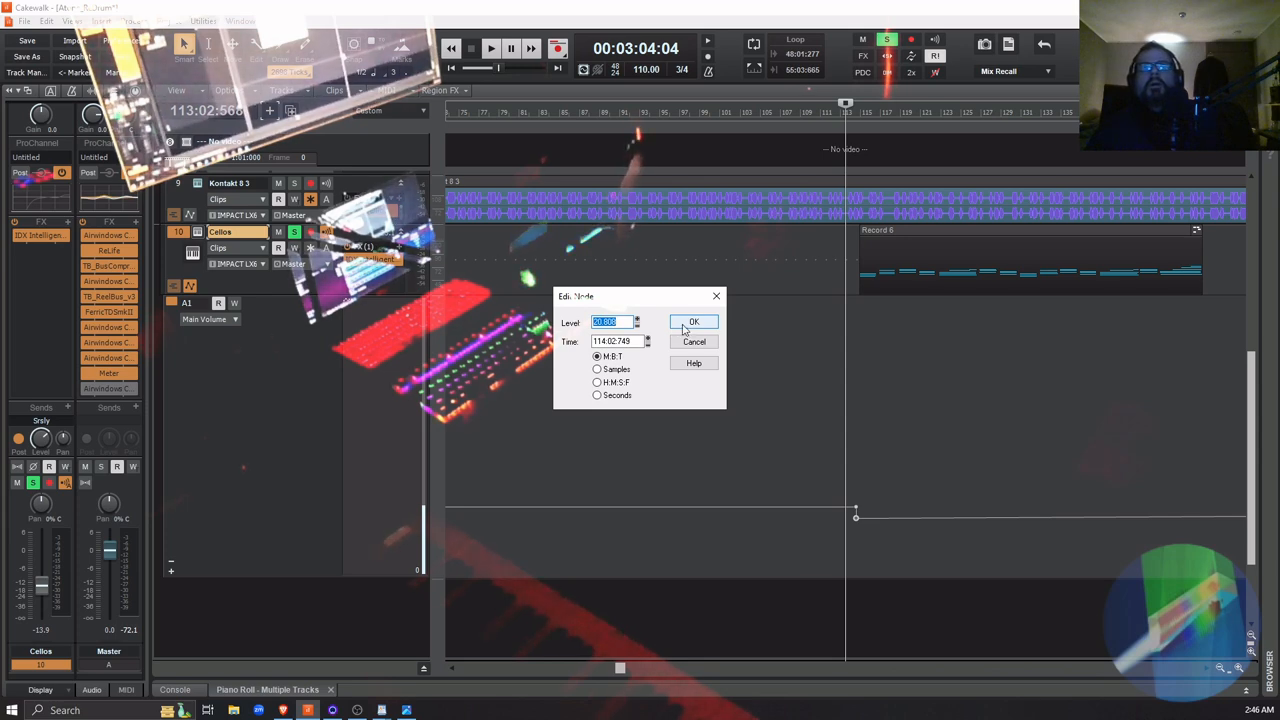
click(688, 324)
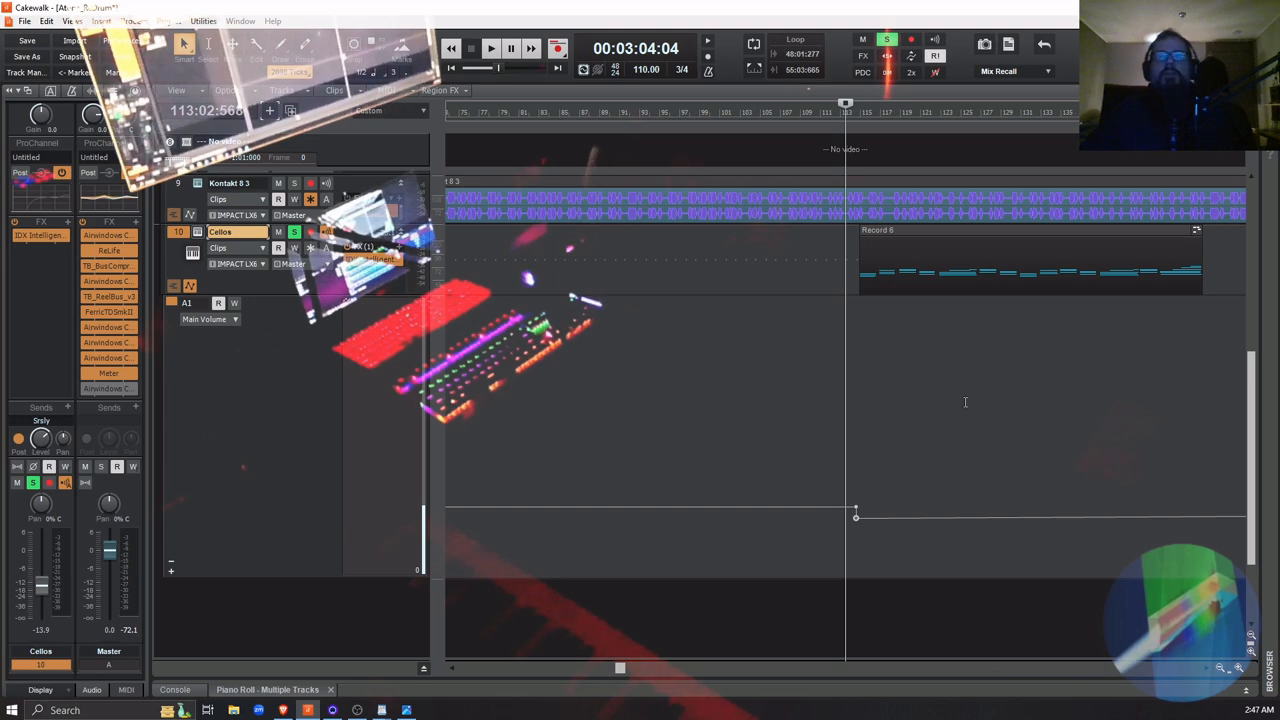
Play the Record 6 passage while switching the Cellos track's solo on and off, and end with playback stopped and the solo off
scroll(521, 416, up, 4)
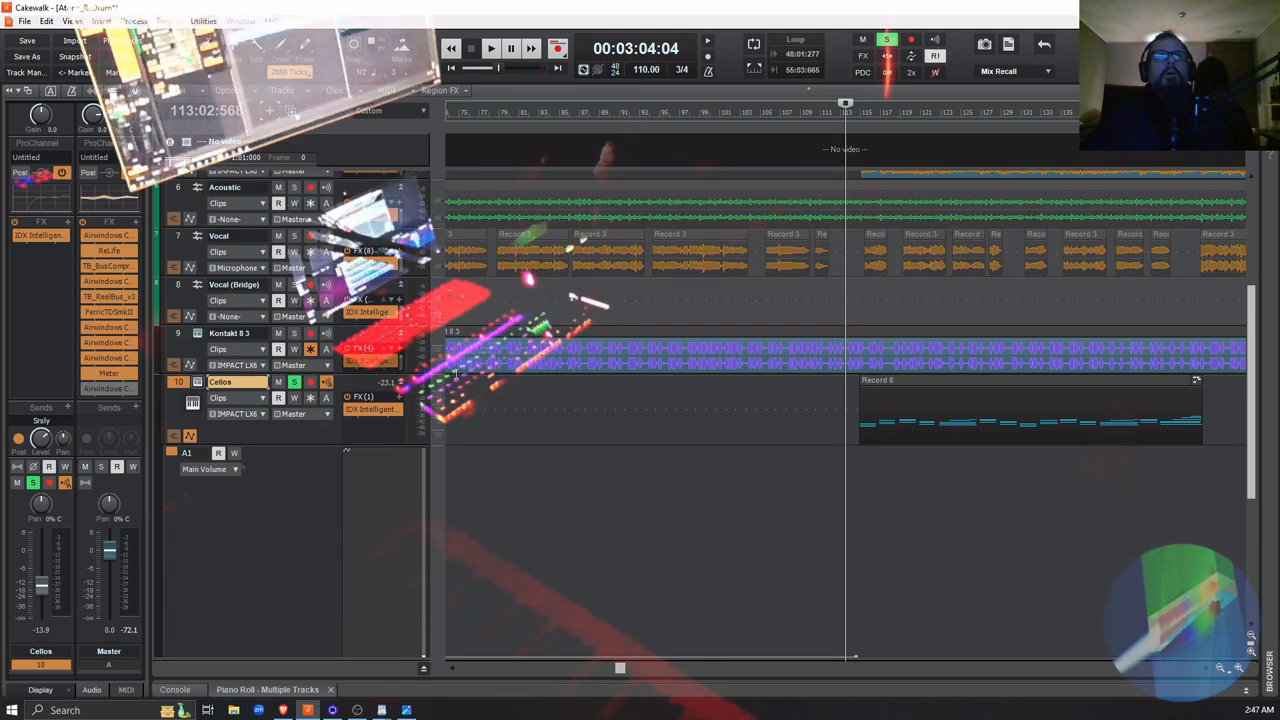
scroll(512, 412, up, 3)
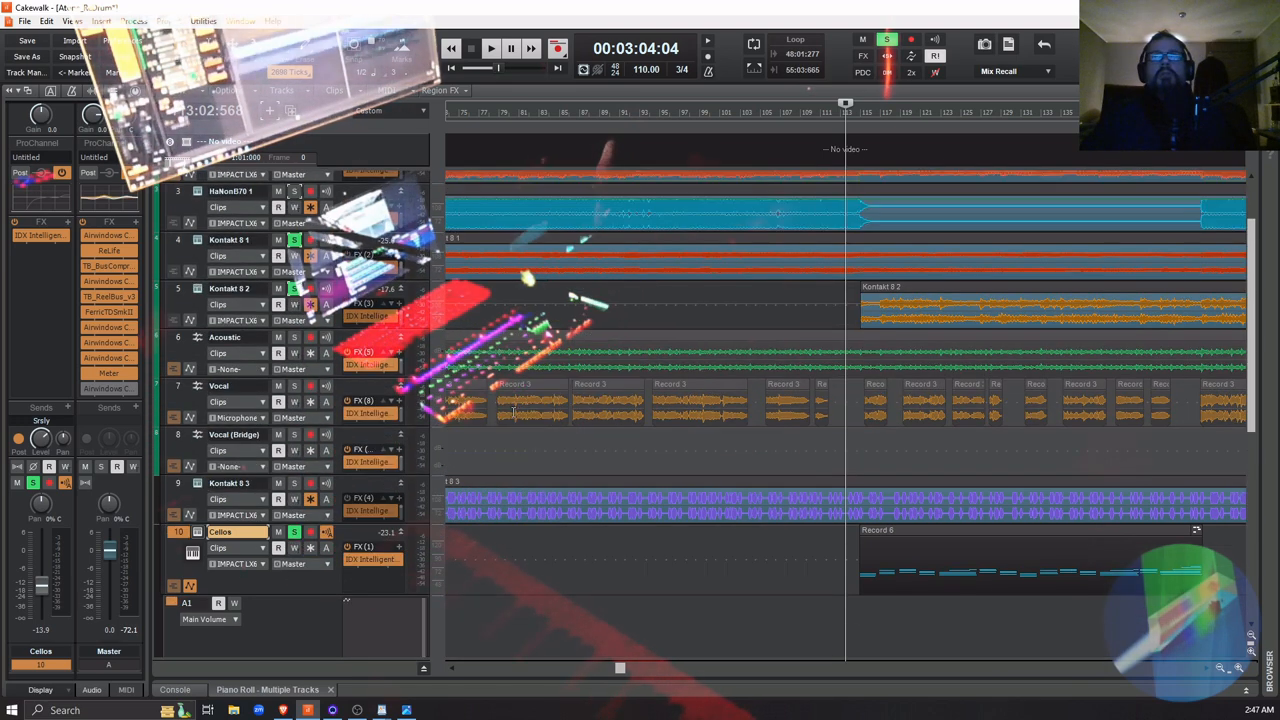
key(space)
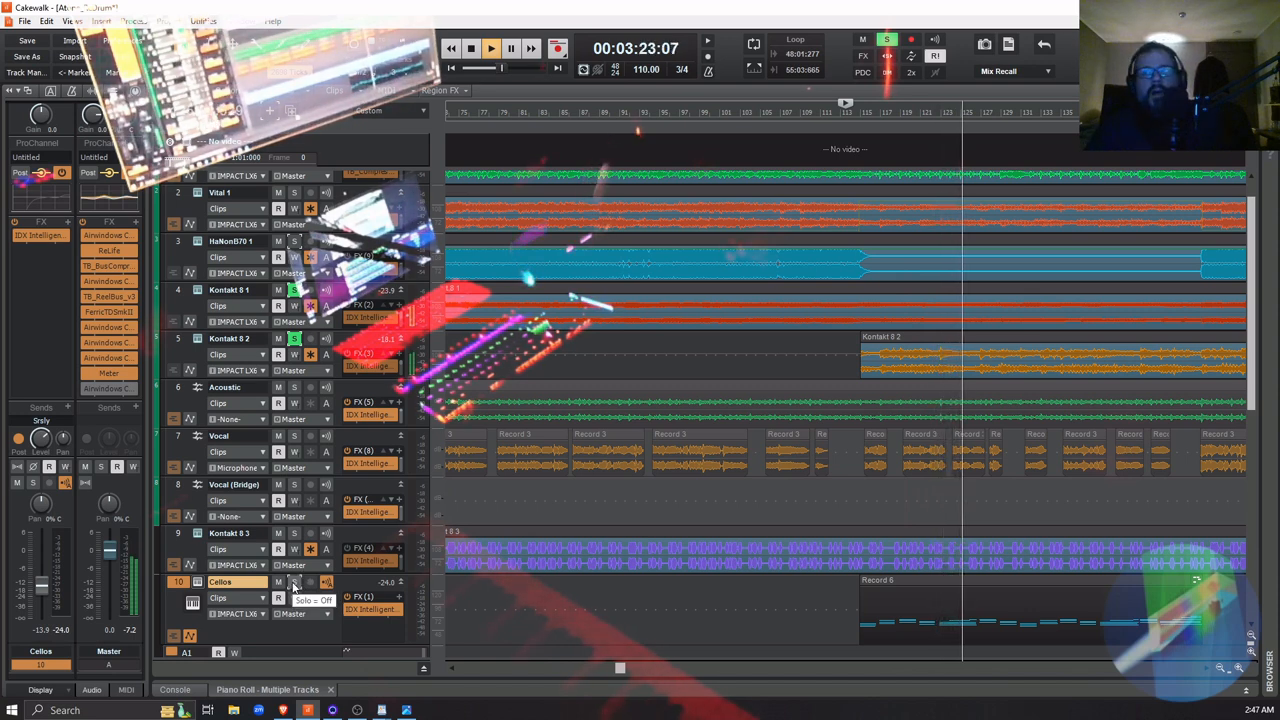
click(293, 582)
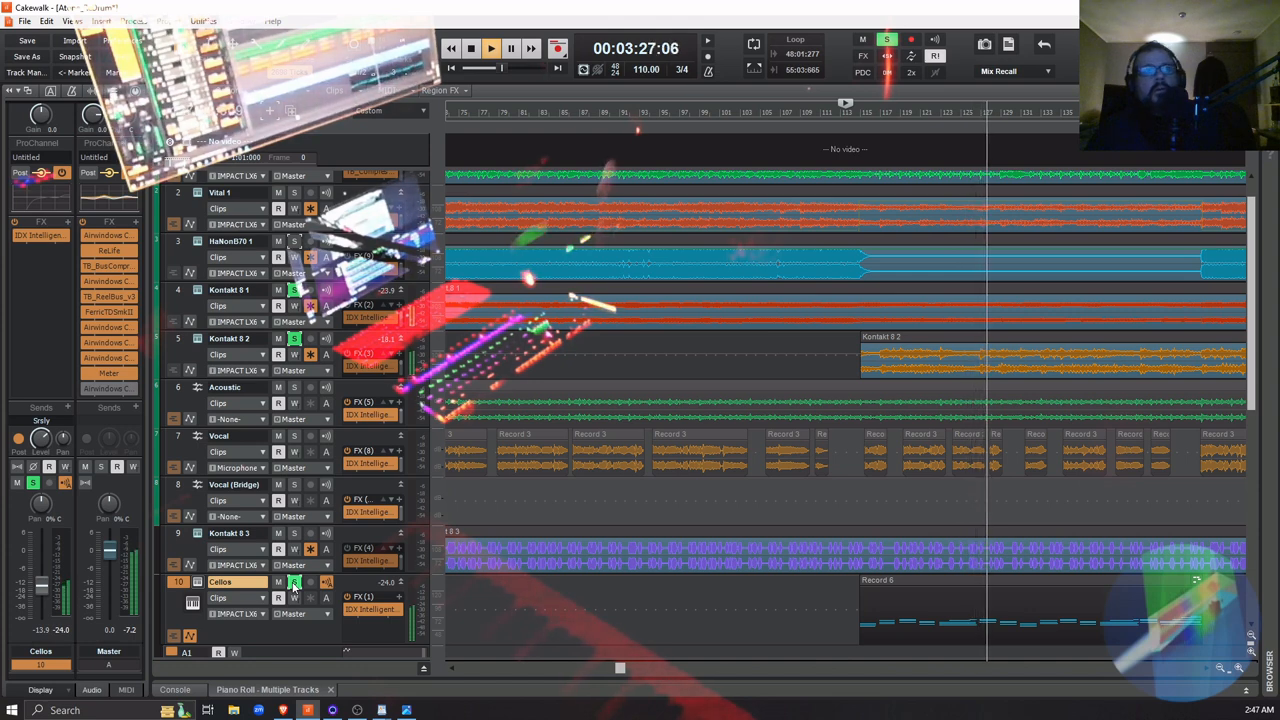
click(292, 585)
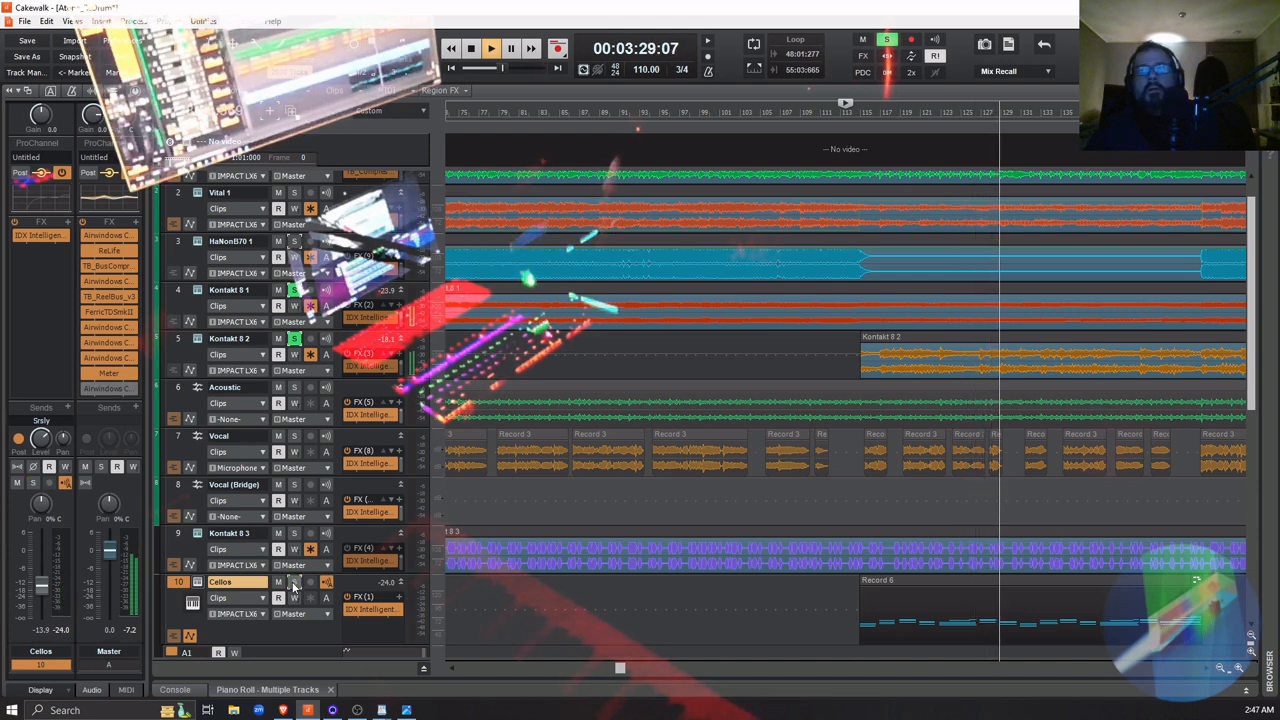
click(293, 583)
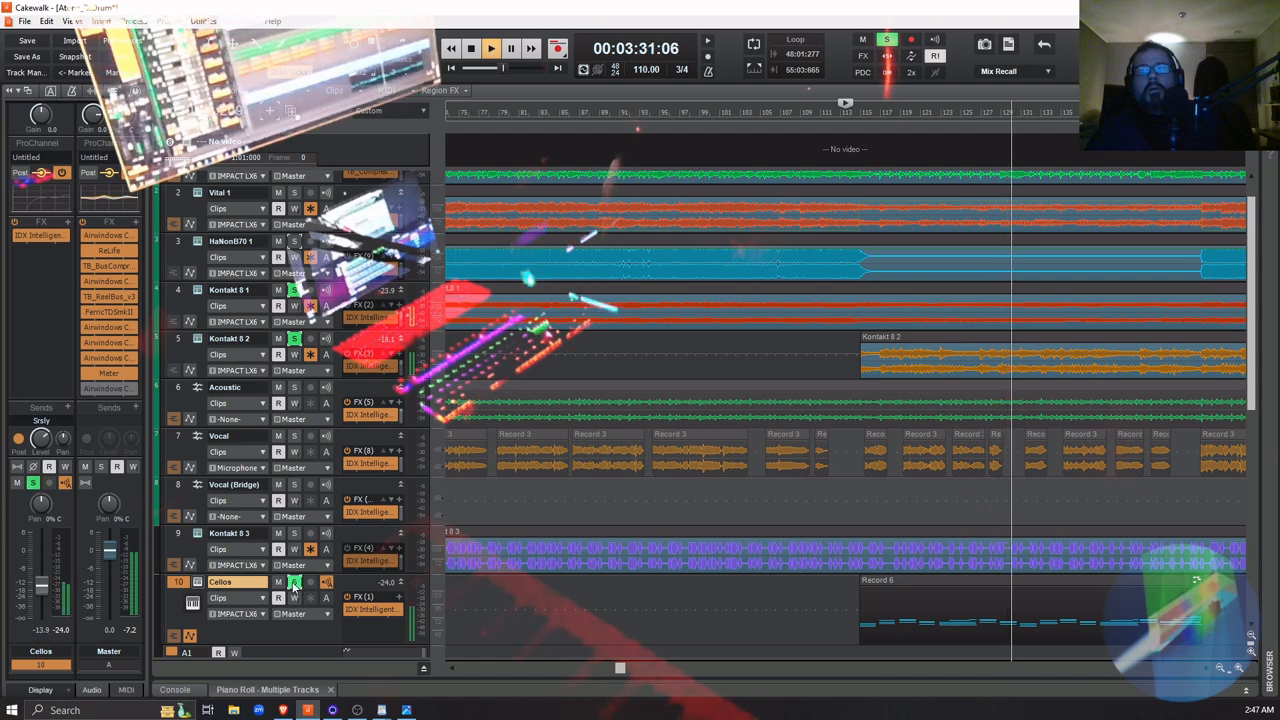
key(space)
click(293, 583)
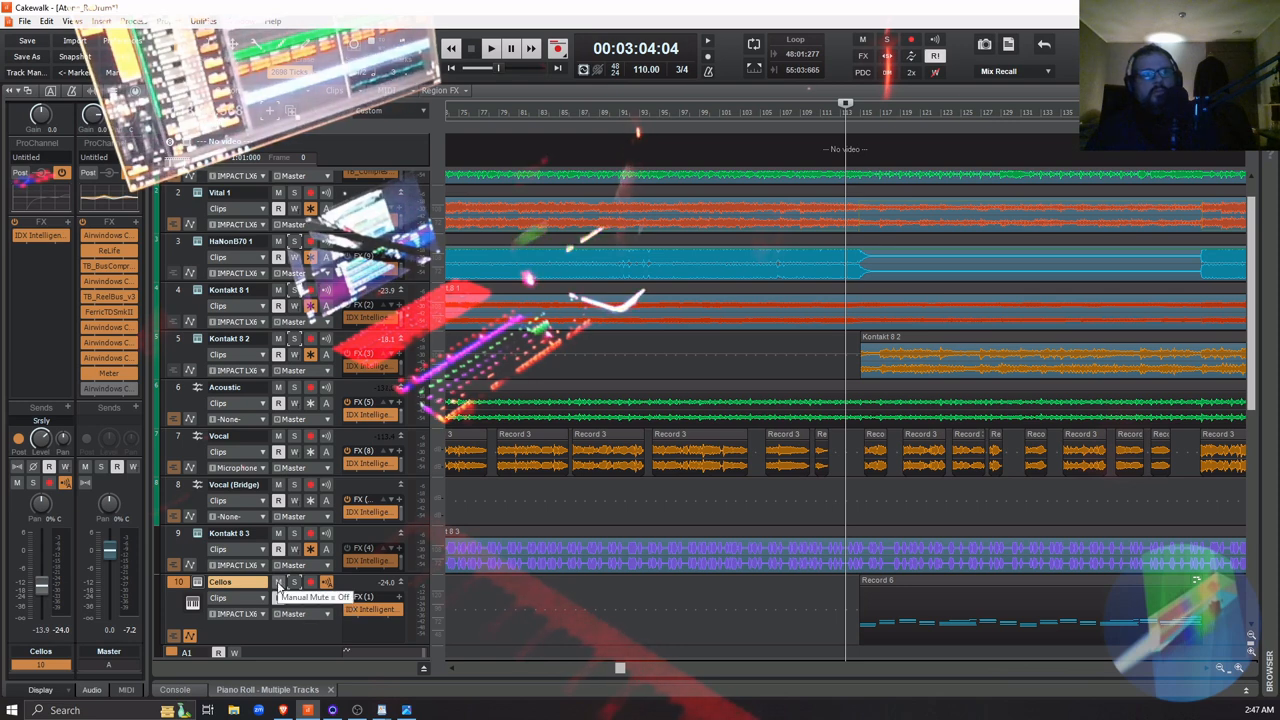
Play the Record 6 passage in the full mix while muting and unmuting the Cellos track, leaving it unmuted
key(space)
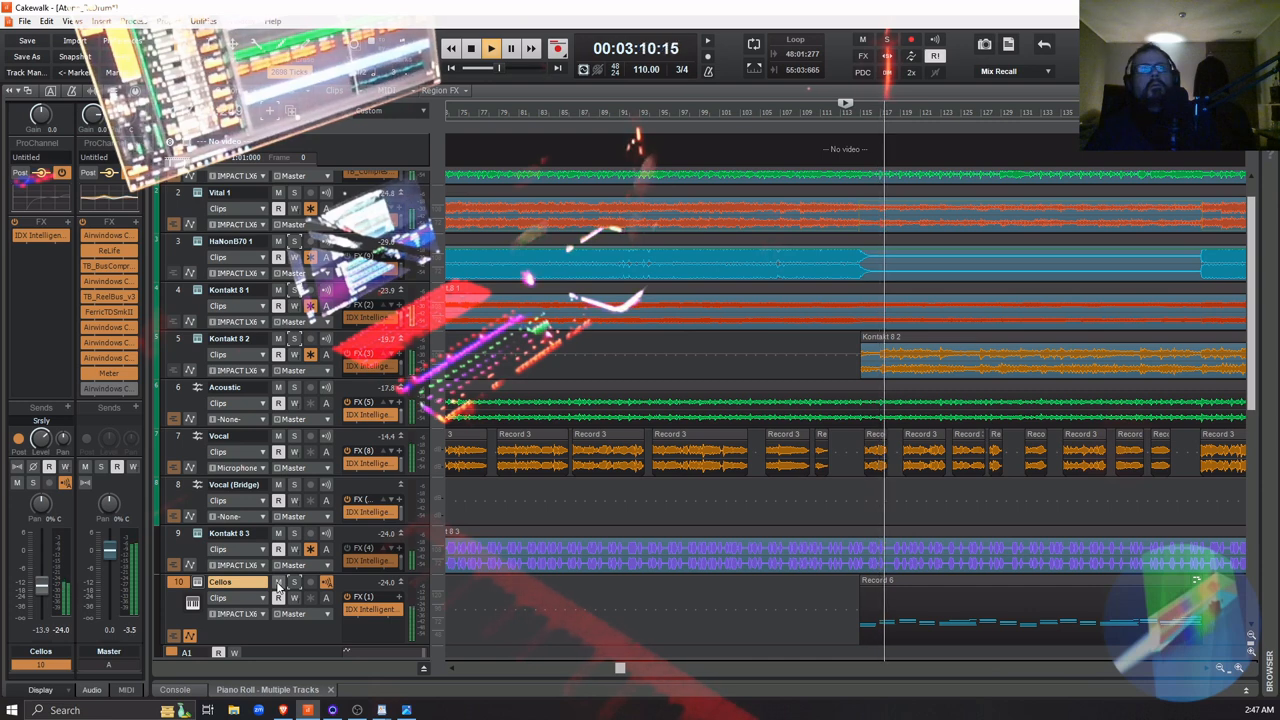
click(278, 582)
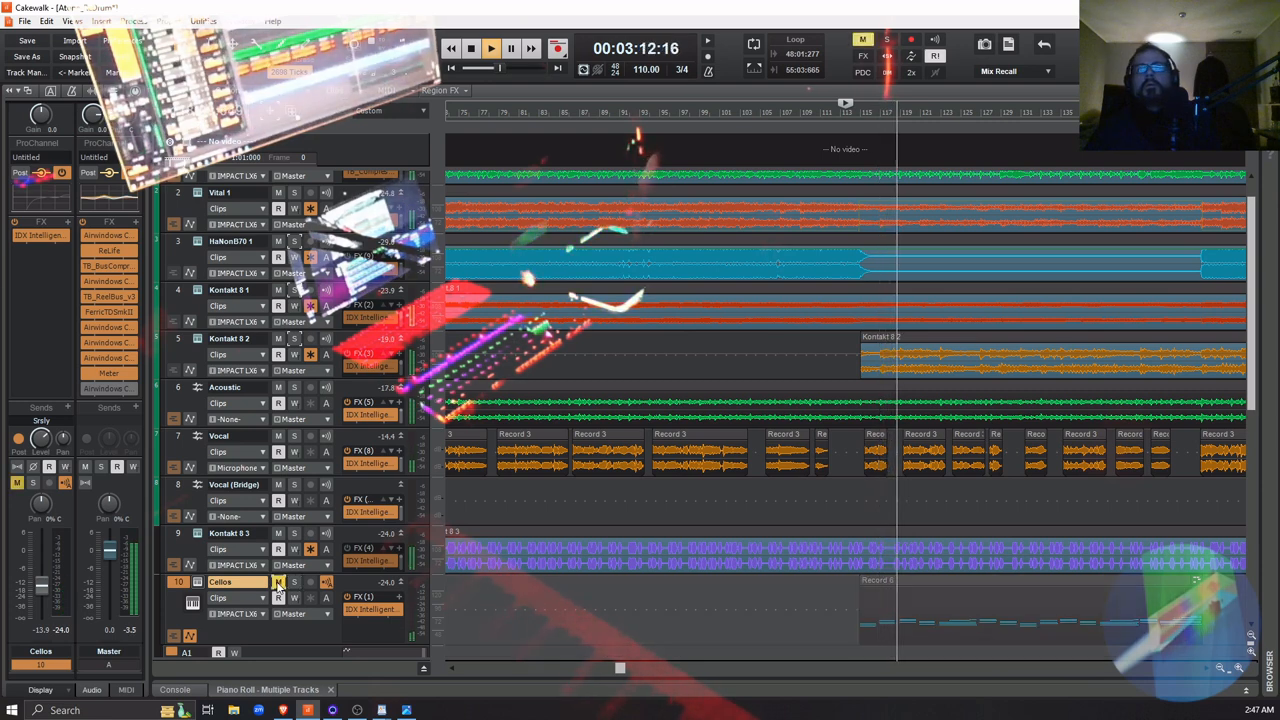
click(278, 583)
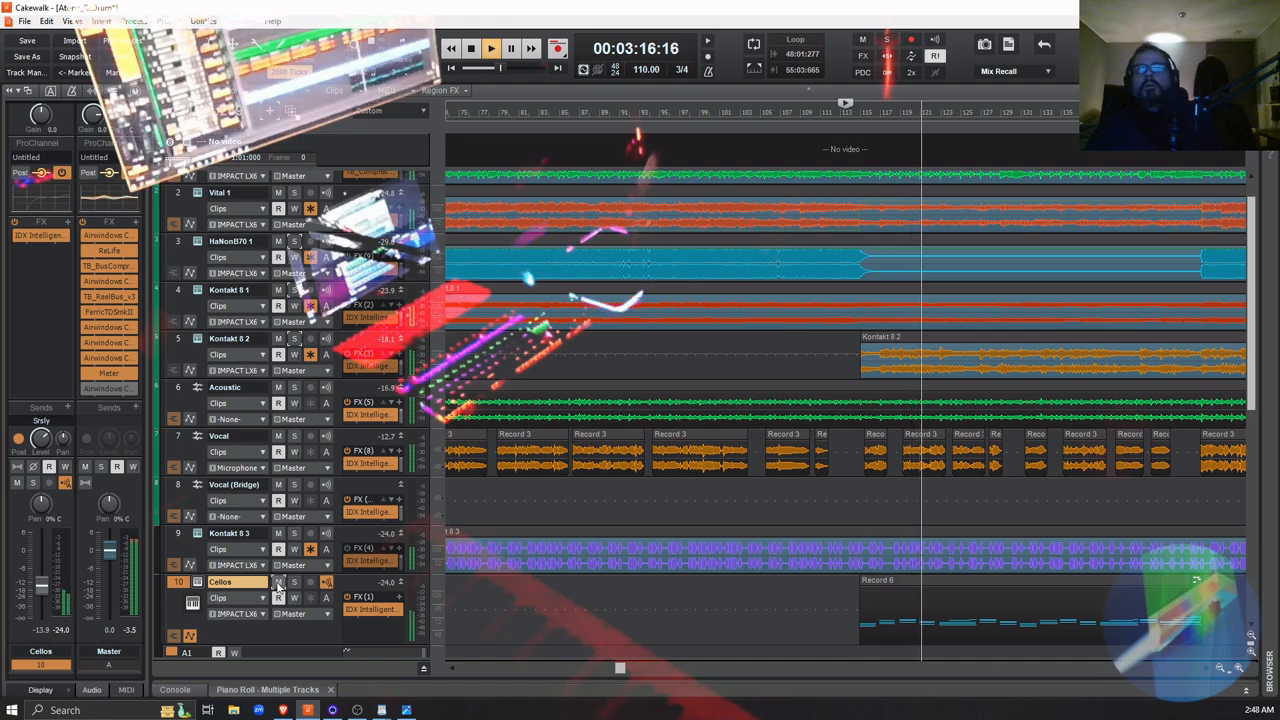
click(278, 582)
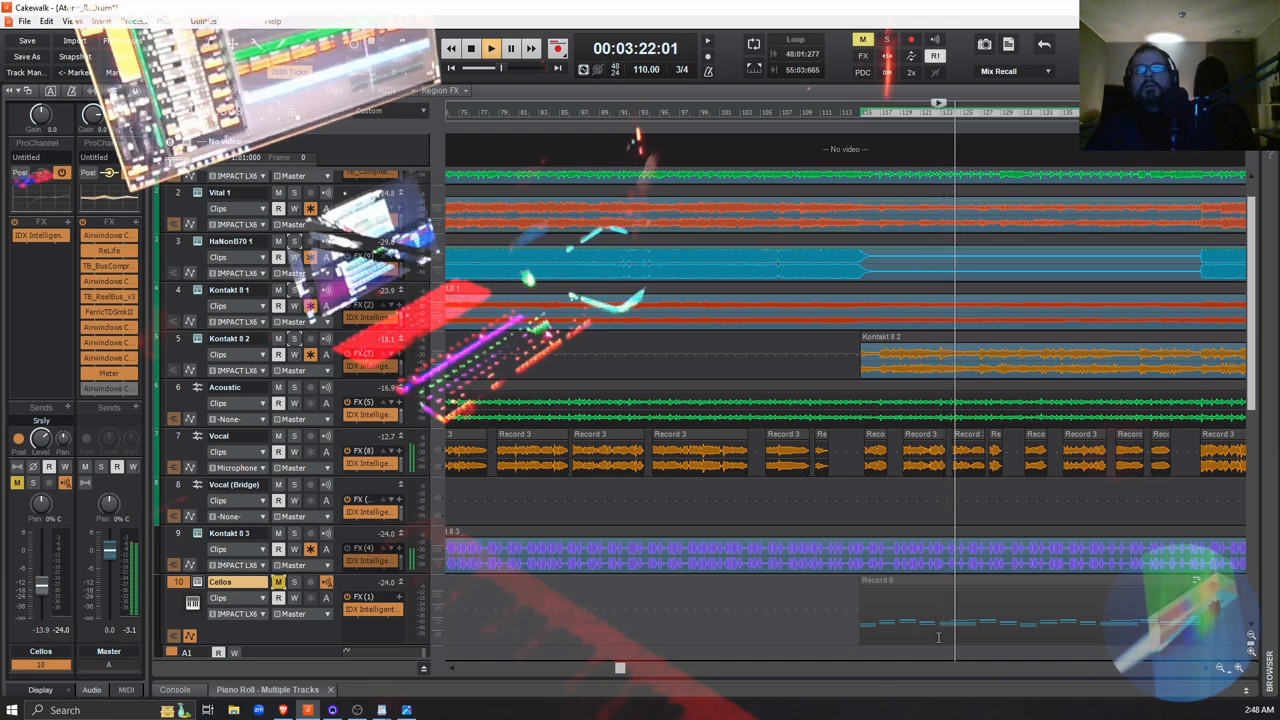
click(937, 638)
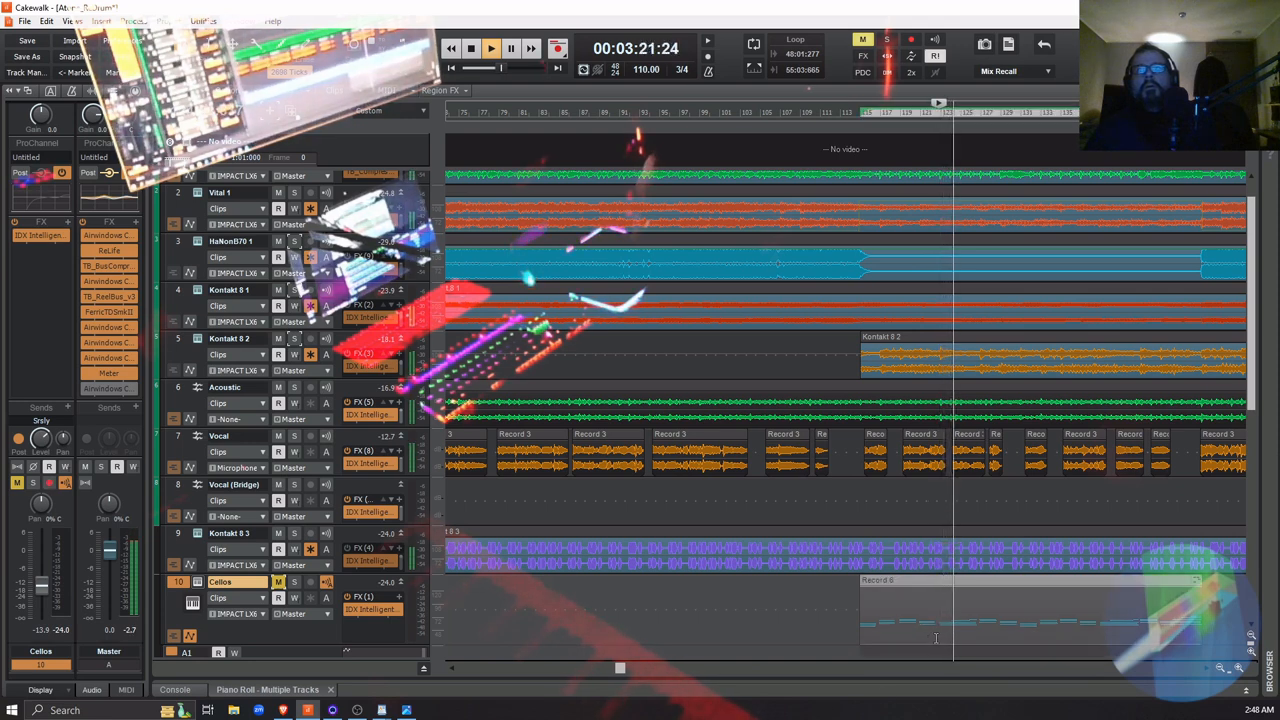
click(935, 640)
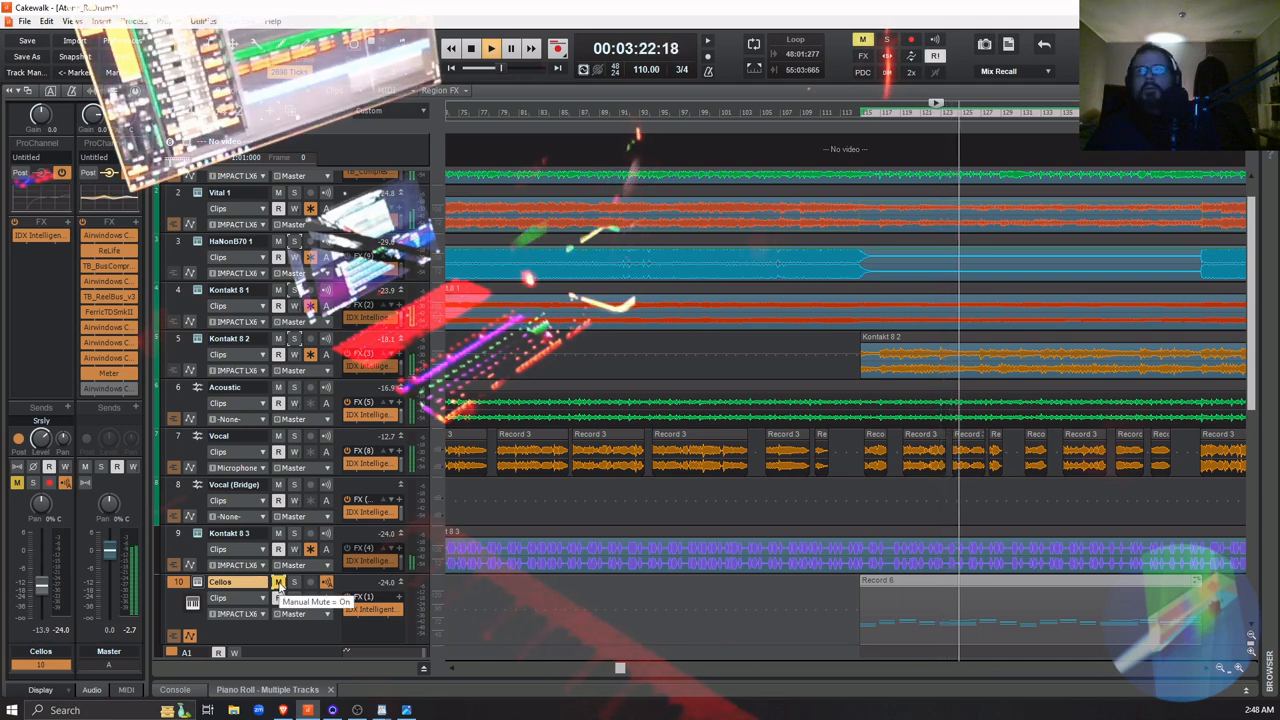
click(279, 583)
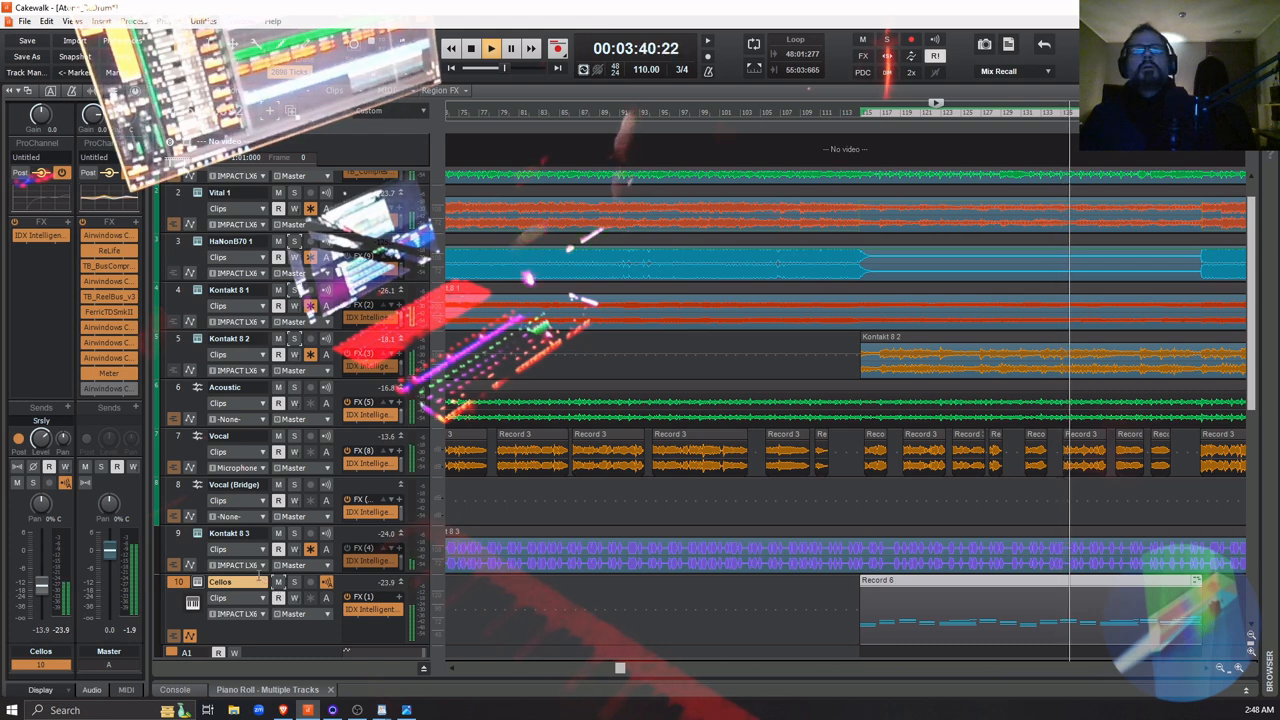
key(space)
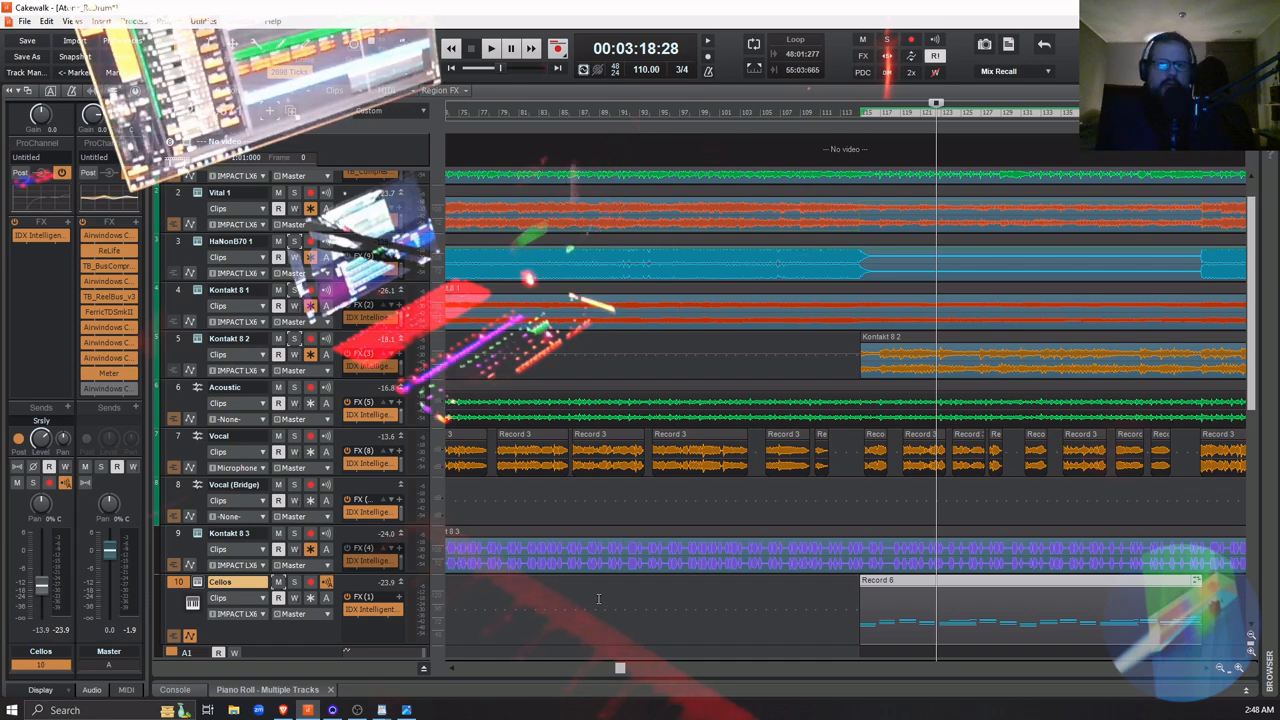
Save the project
key(f)
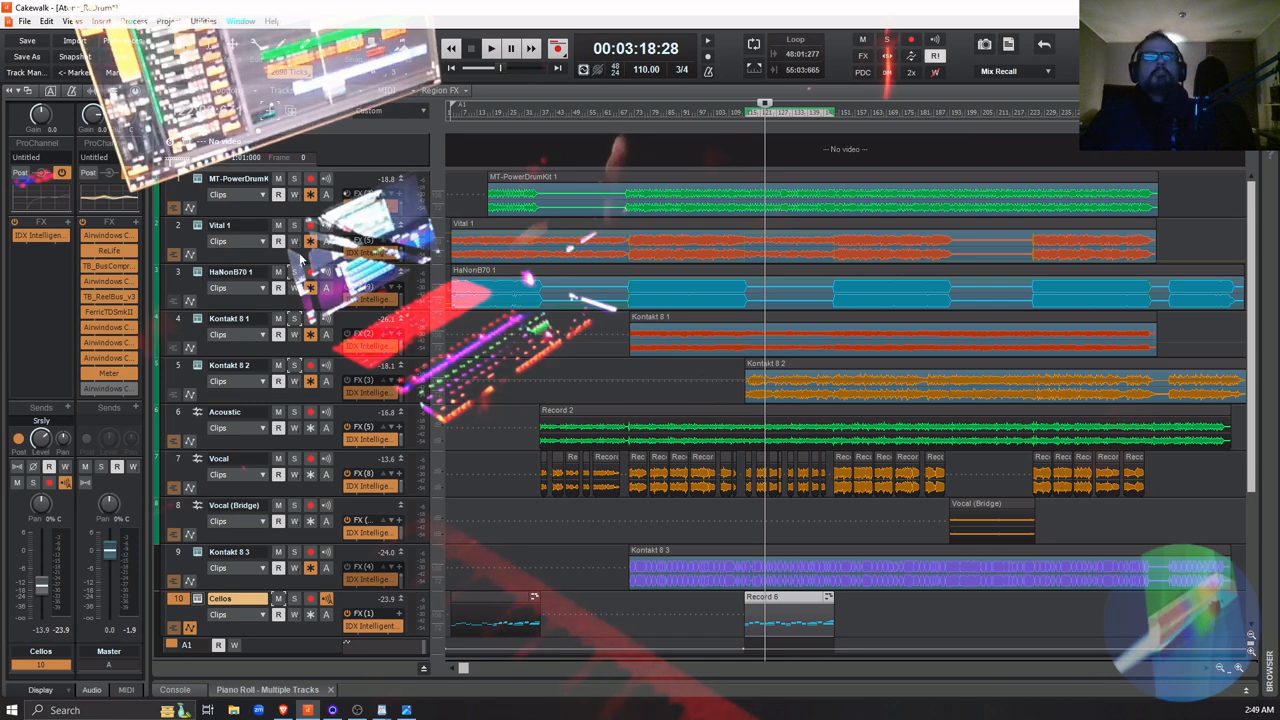
click(22, 48)
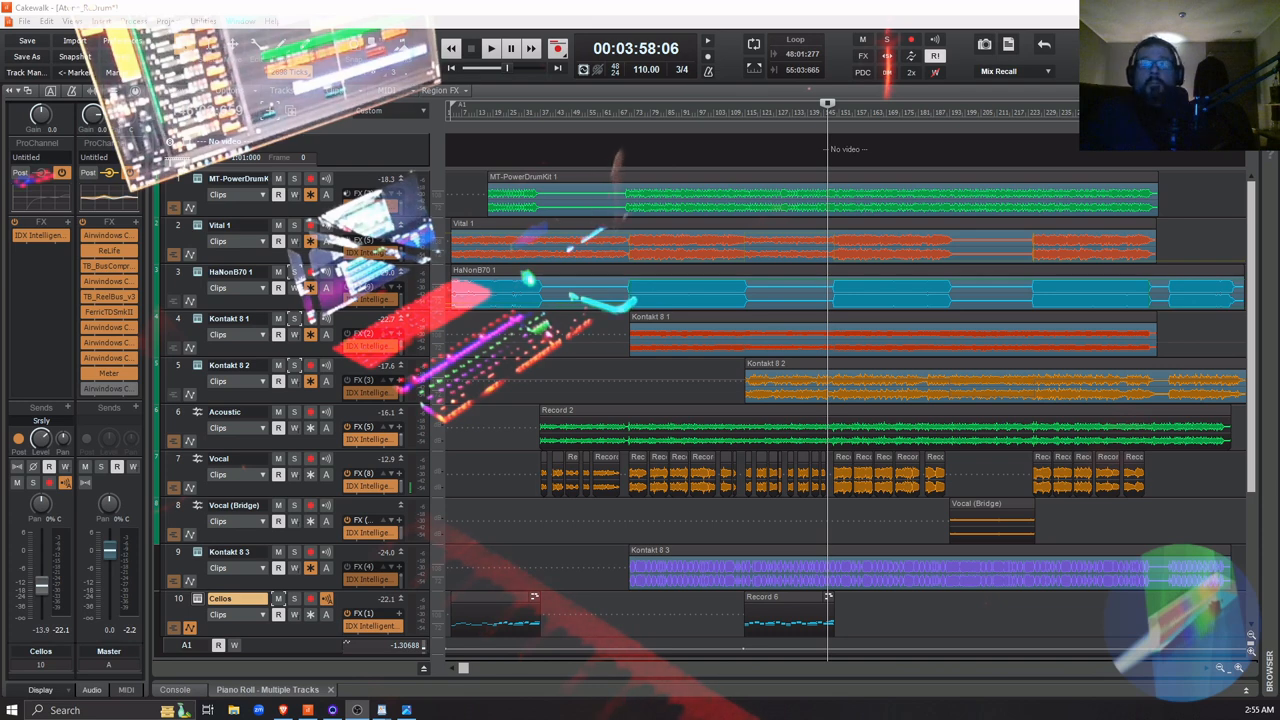
Arm the Cellos track and record a new passage from 00:03:54:01 up to the start of the Vocal (Bridge) clip
click(820, 527)
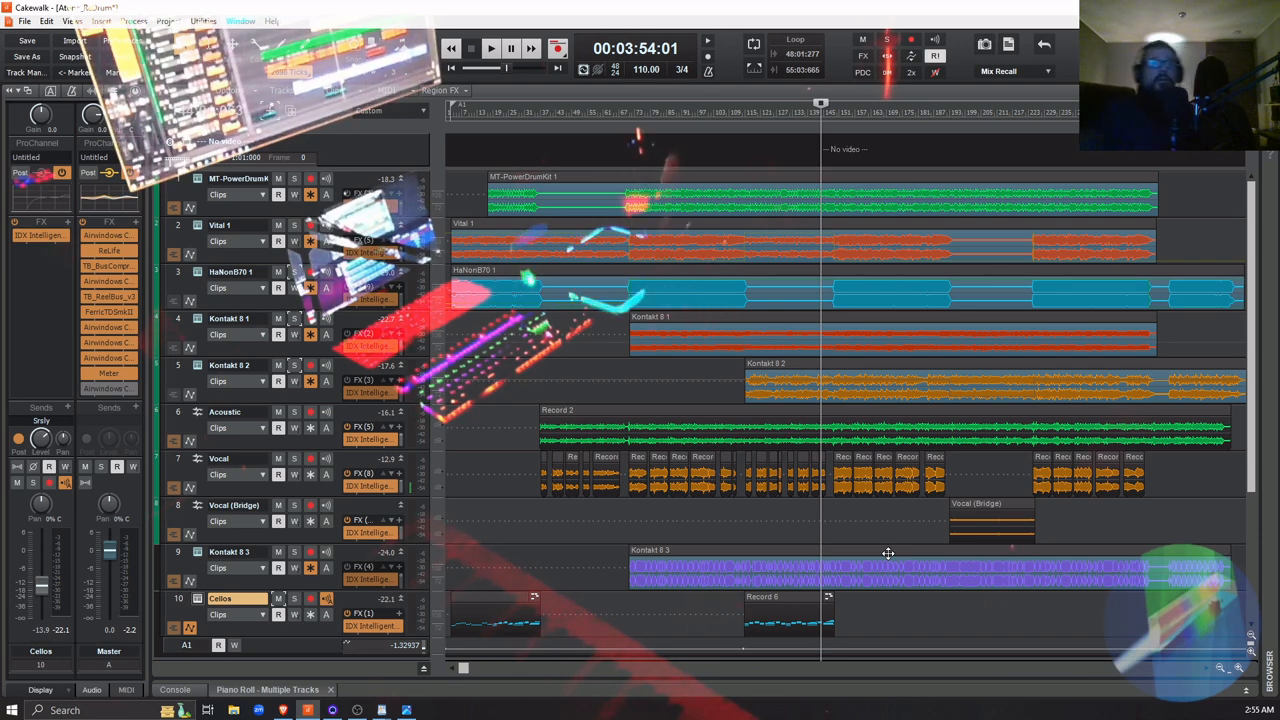
click(310, 599)
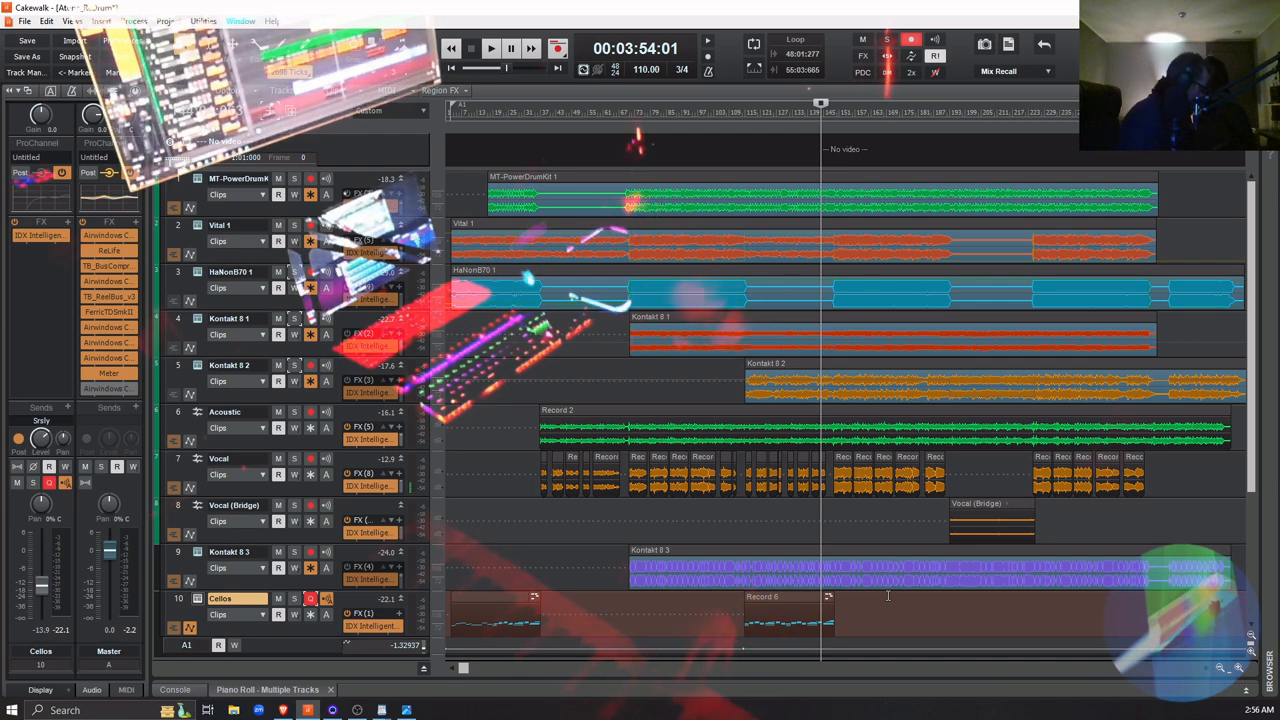
key(space)
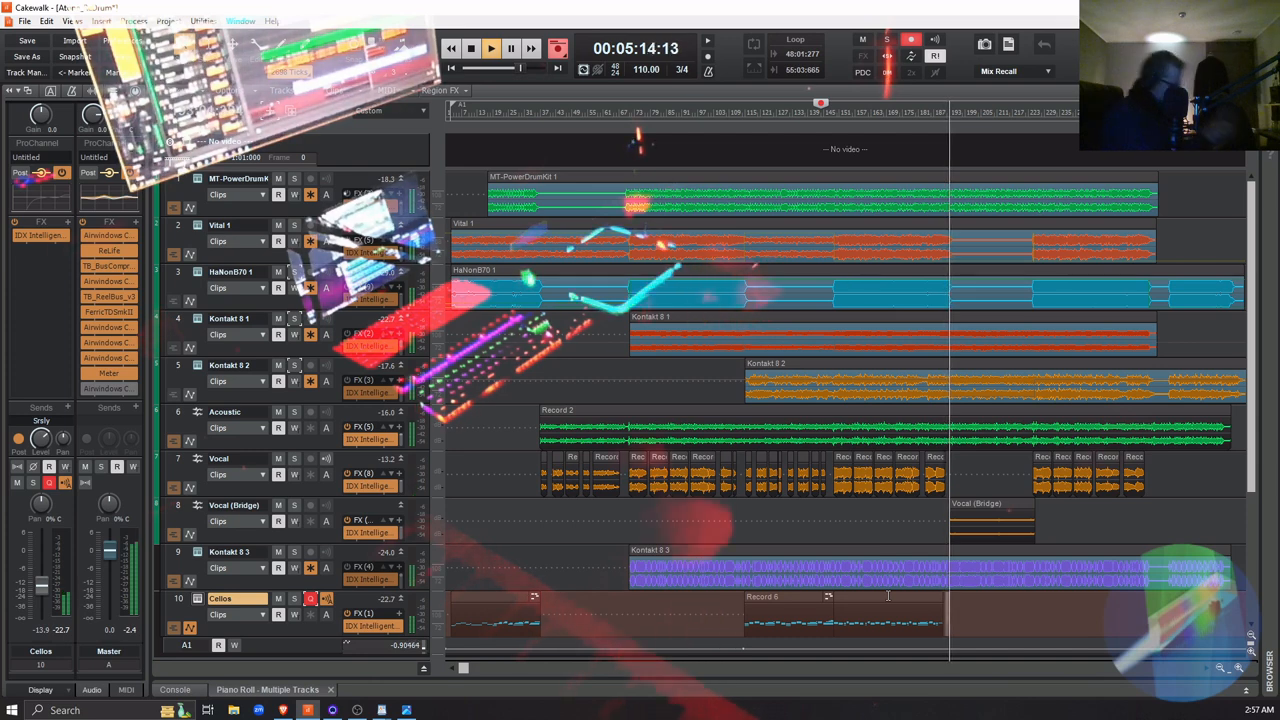
key(space)
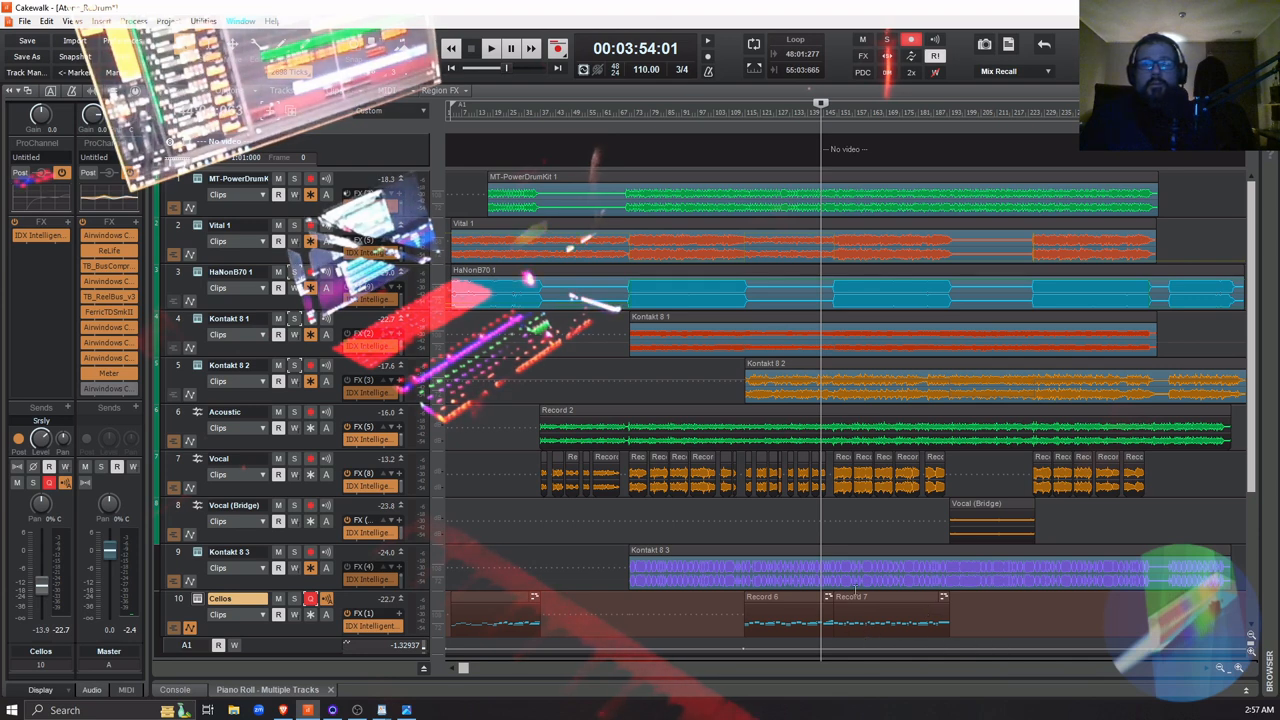
Open the Record 7 clip in the Piano Roll, examine its notes around measures 132 to 173, and place the playback position at 00:03:55:09
double_click(873, 596)
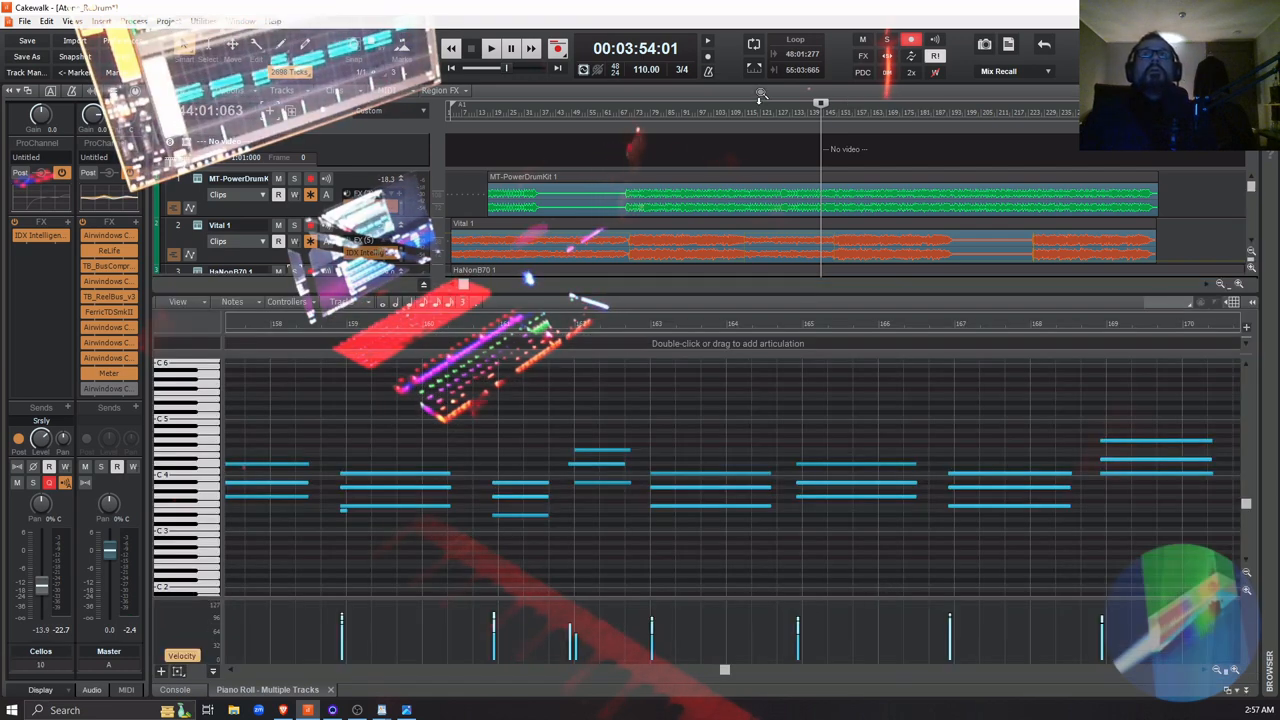
scroll(811, 251, down, 6)
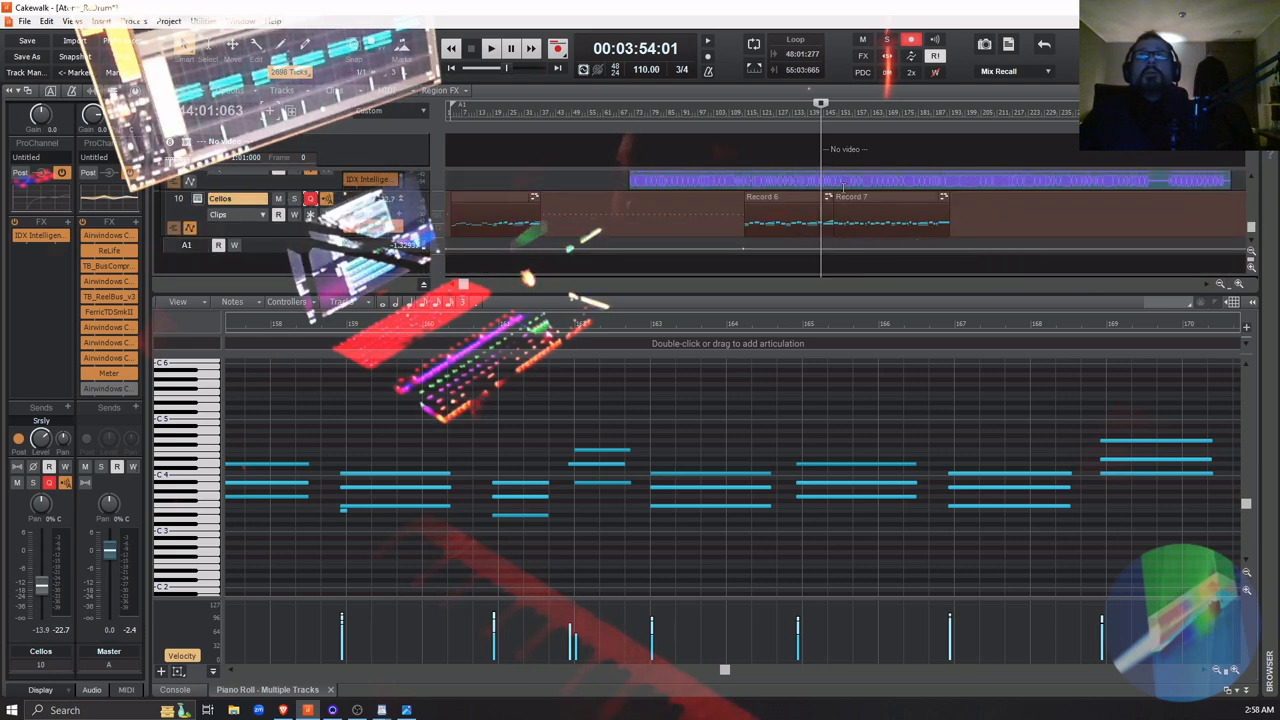
click(833, 110)
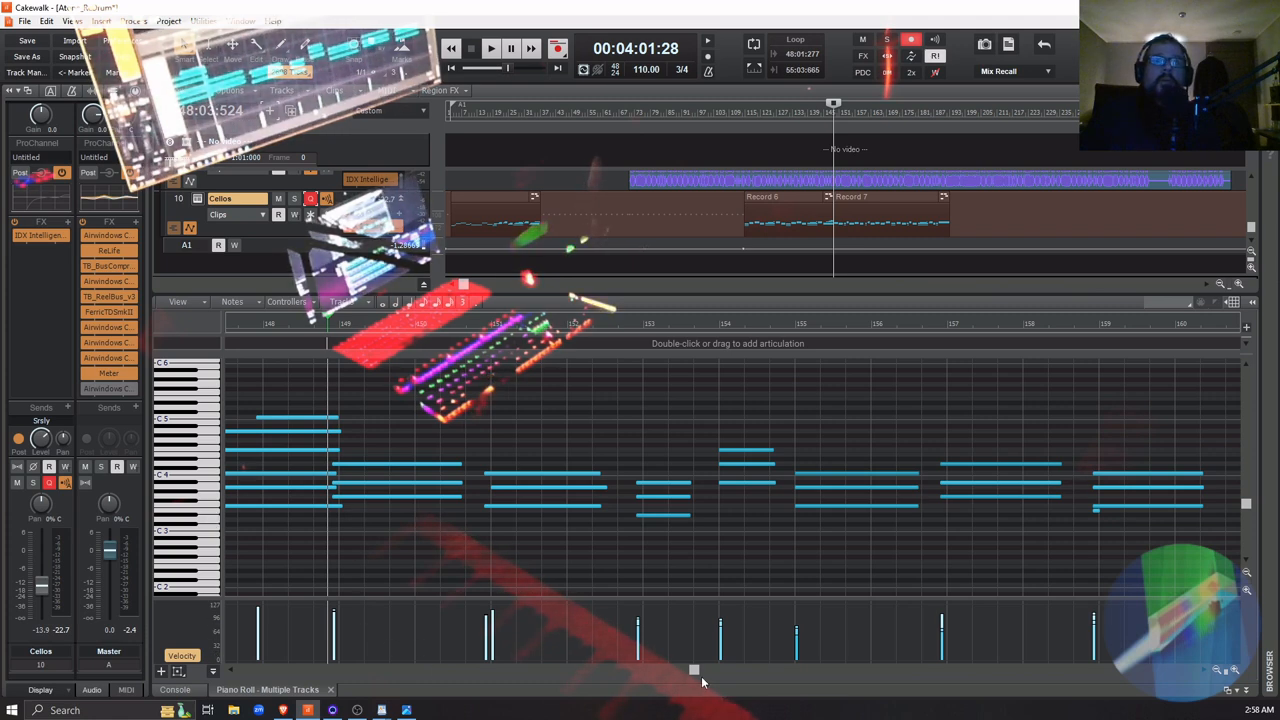
drag(697, 671, 687, 680)
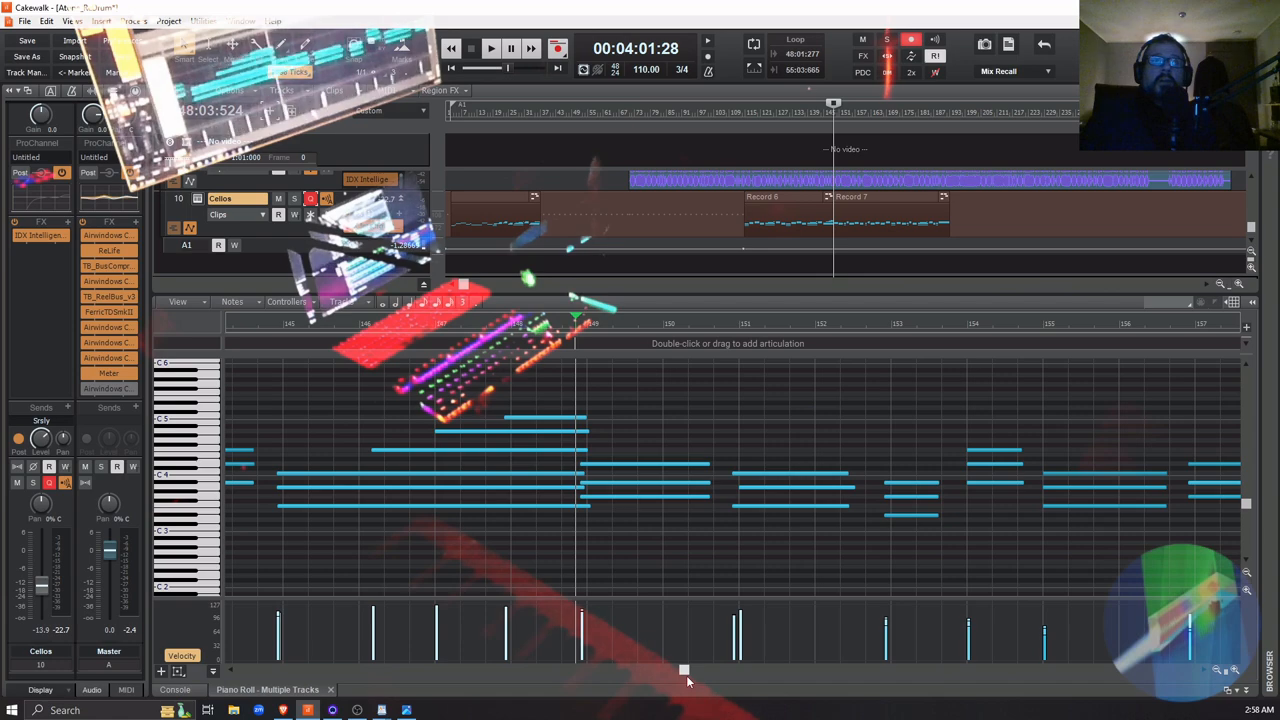
click(1217, 675)
click(1217, 675)
click(1217, 675)
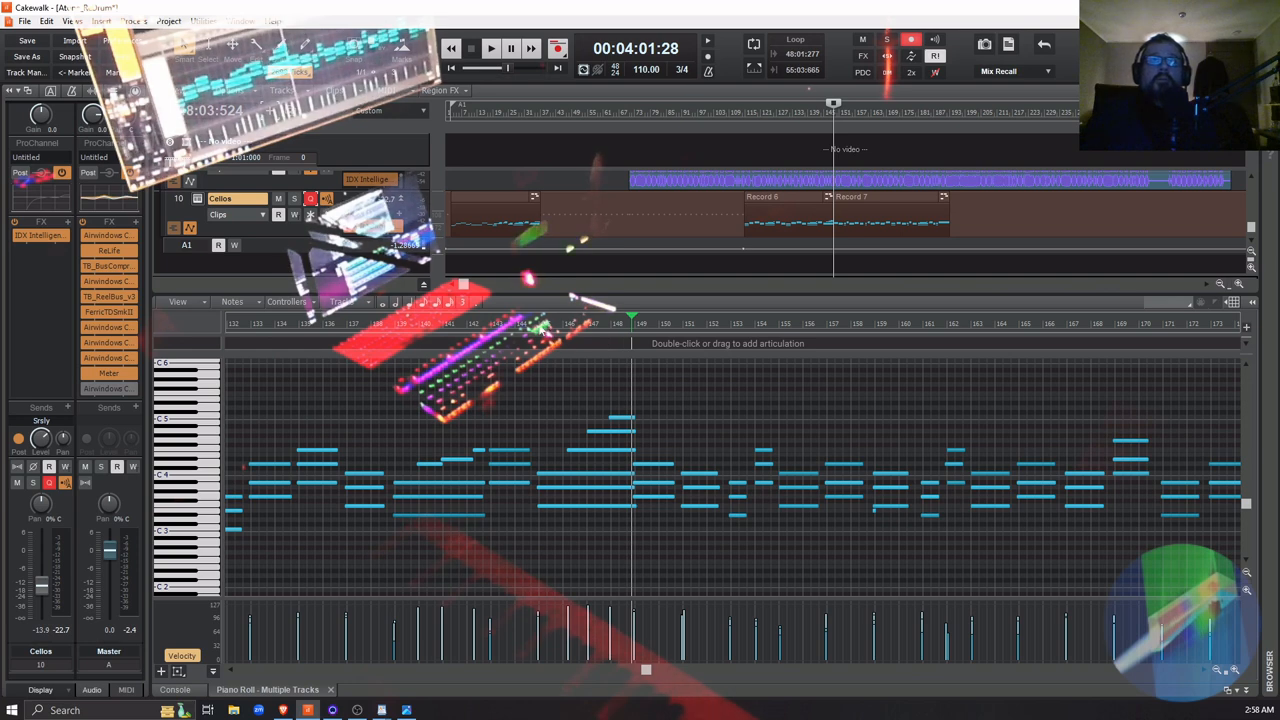
click(535, 323)
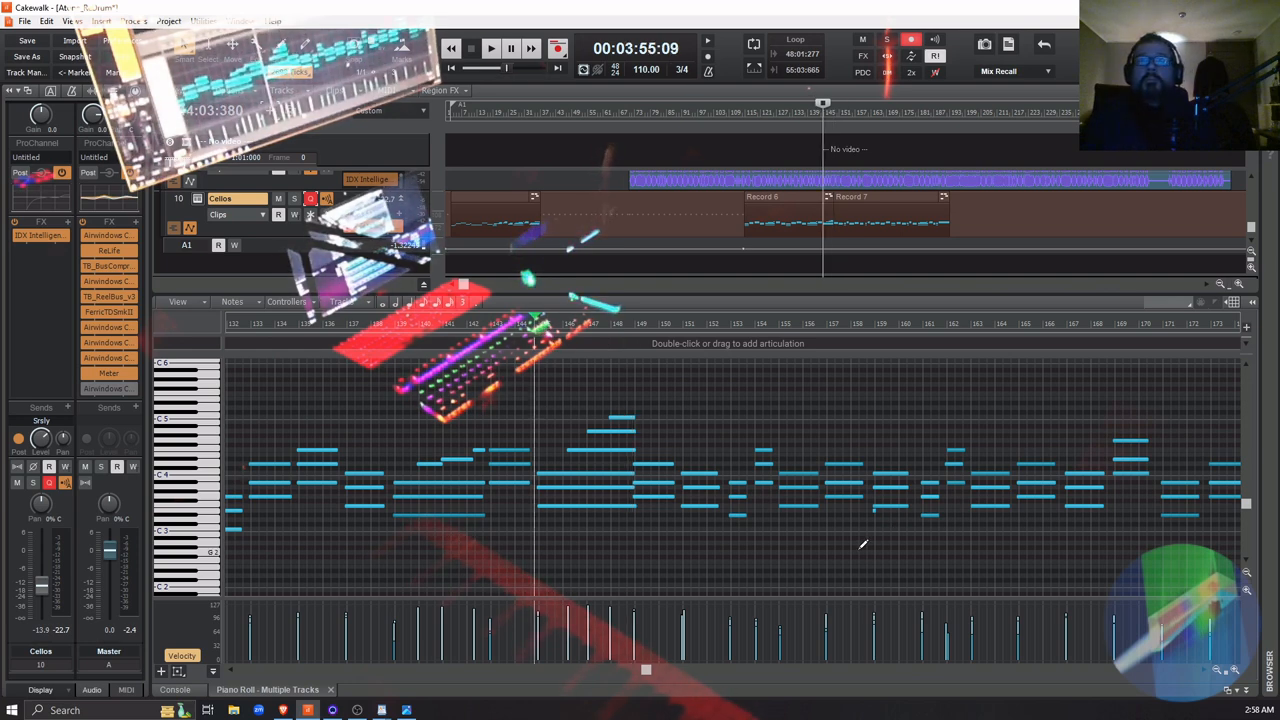
Play the Record 7 passage while toggling the Cellos track's mute for comparison, and move the stopped playback position to 00:04:02:05
key(space)
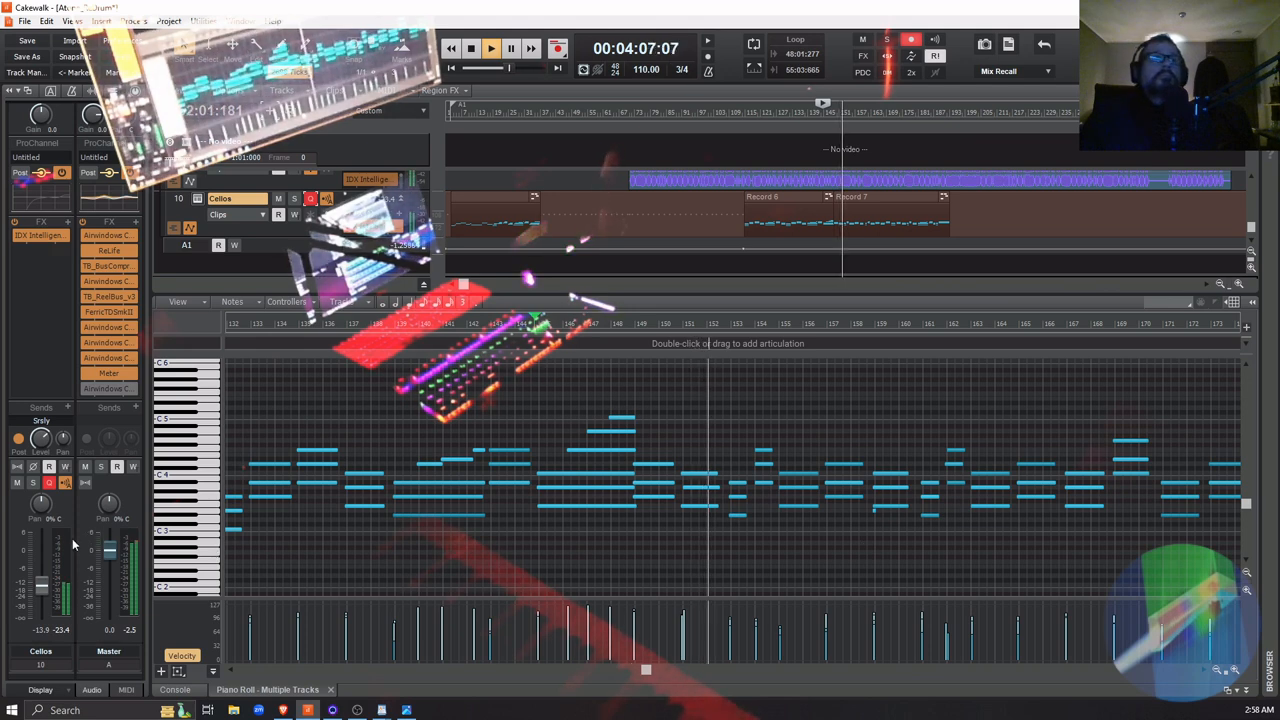
click(17, 483)
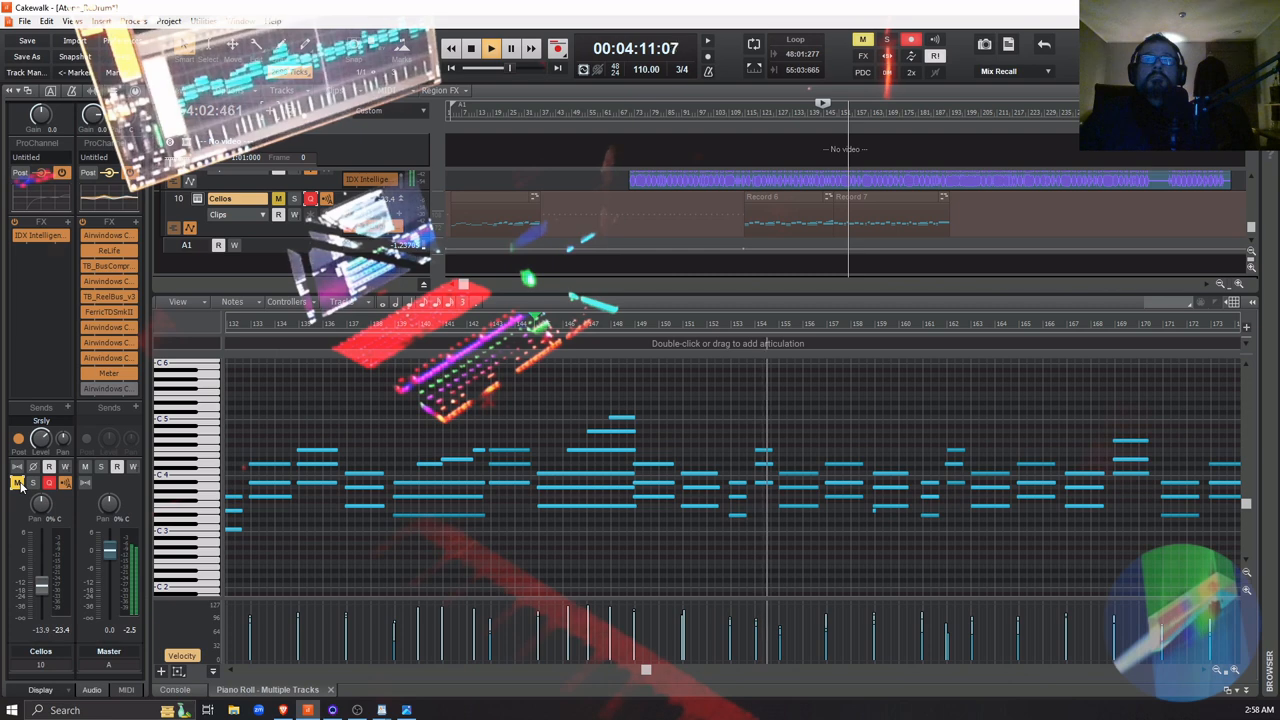
click(17, 483)
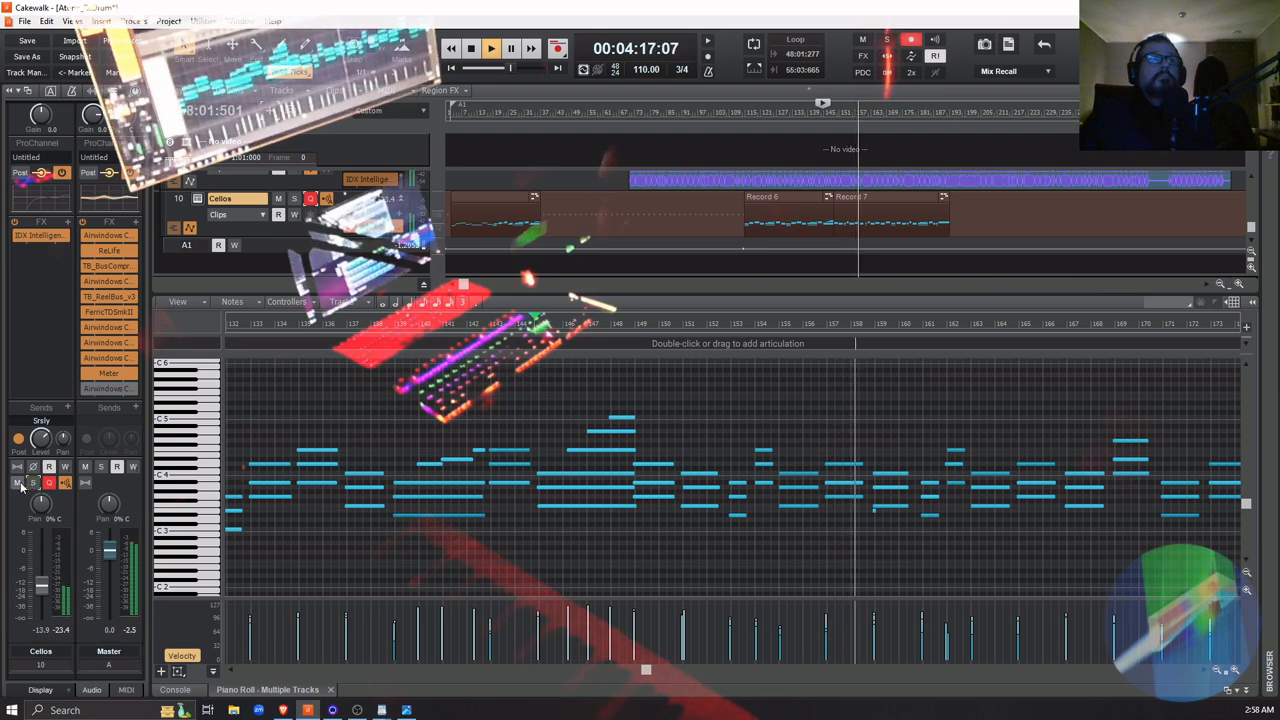
click(16, 483)
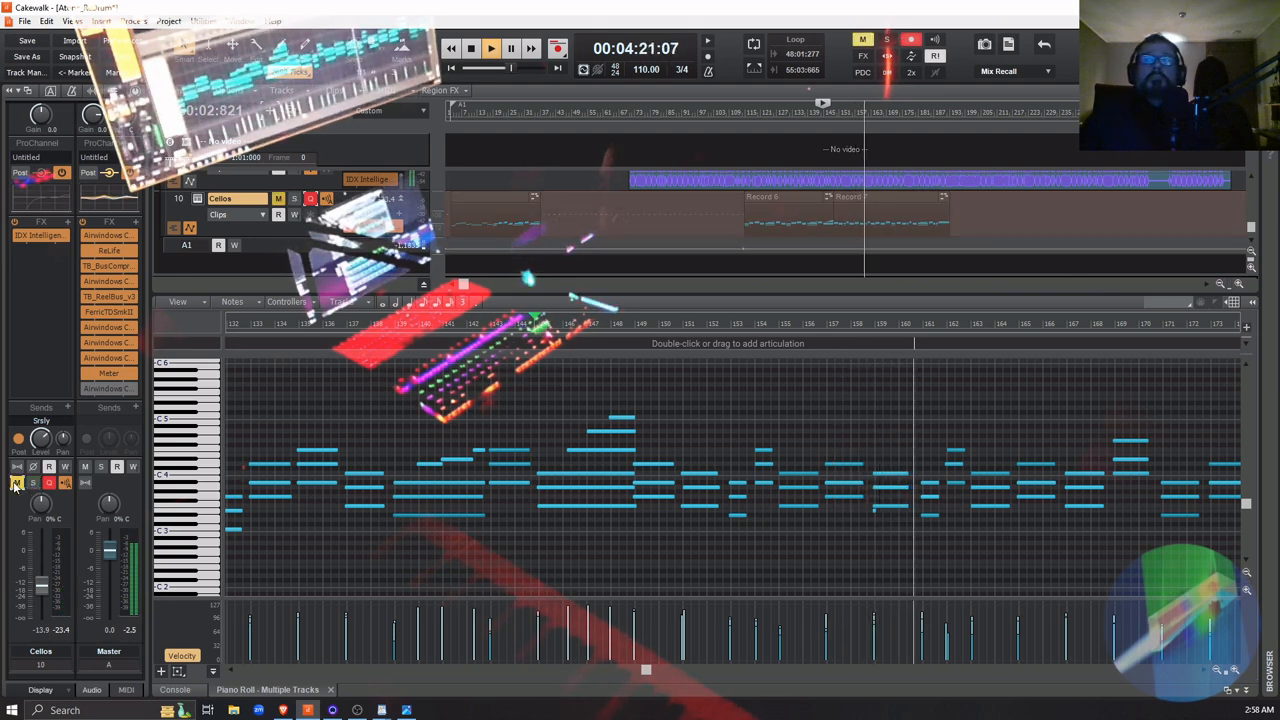
click(16, 483)
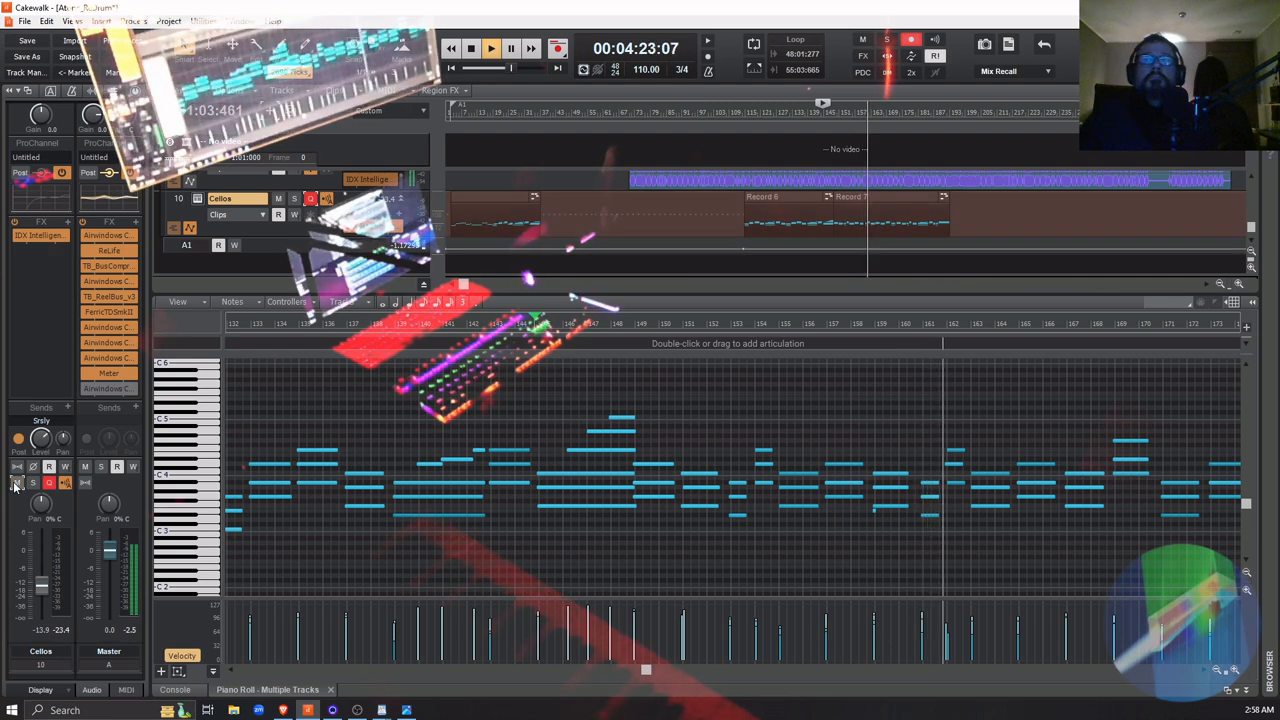
click(16, 483)
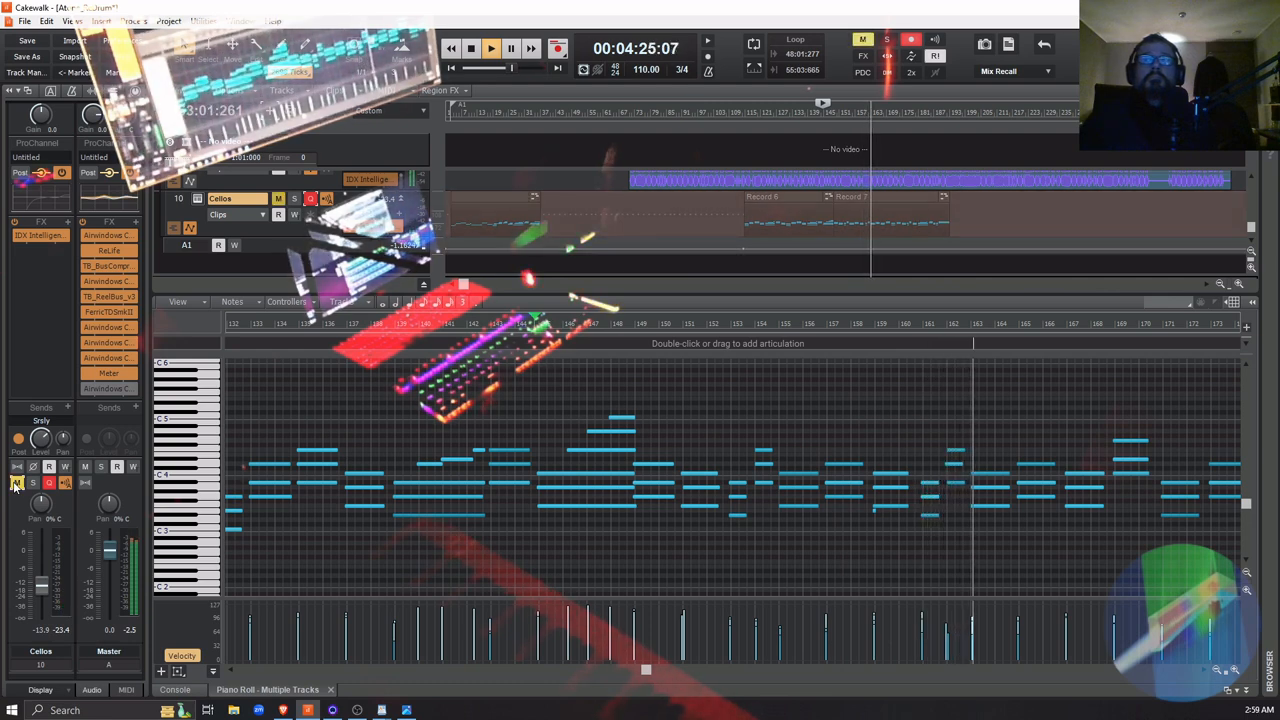
key(space)
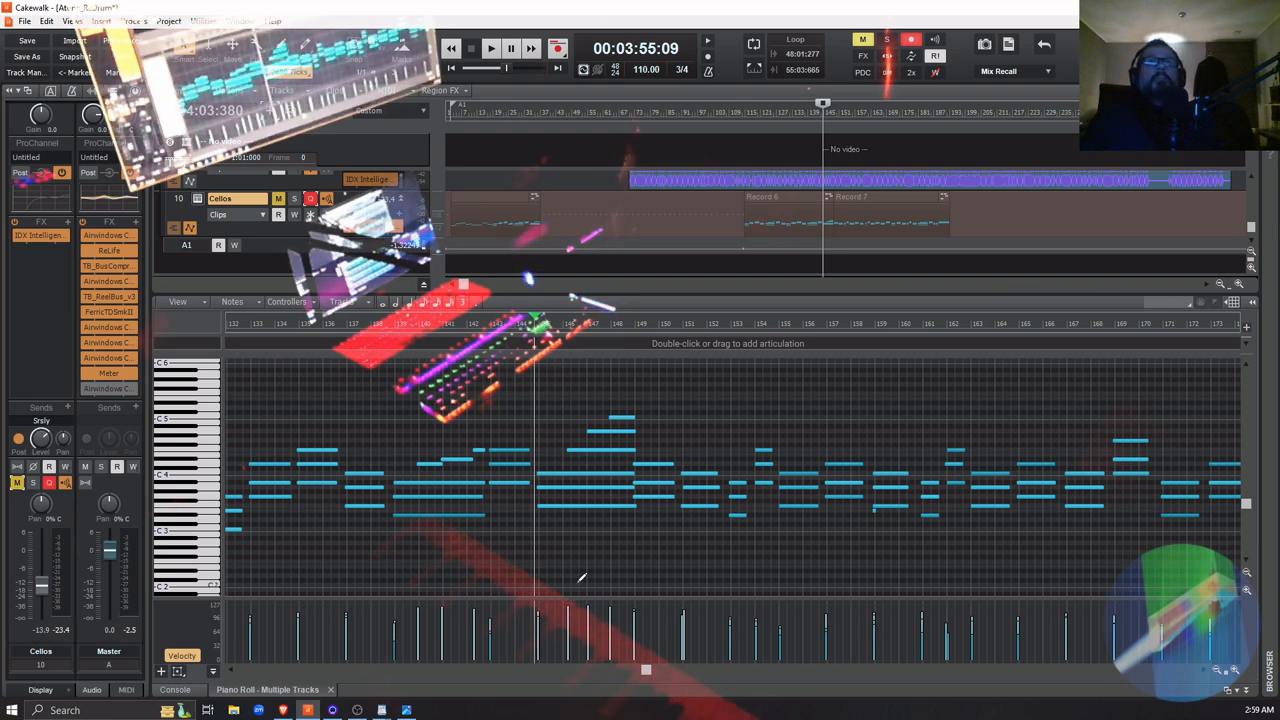
click(634, 326)
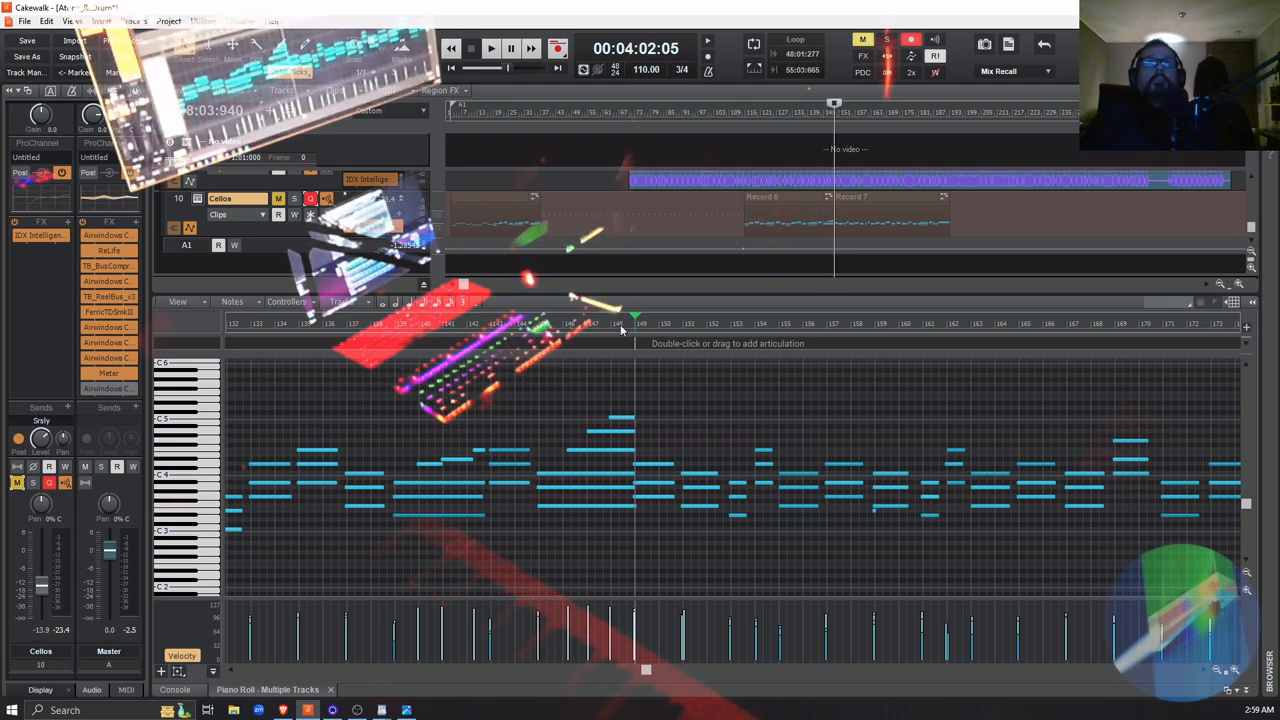
Play the Record 7 passage from 00:04:01:05 while toggling the Cellos track's mute for comparison, and stop playback
click(620, 324)
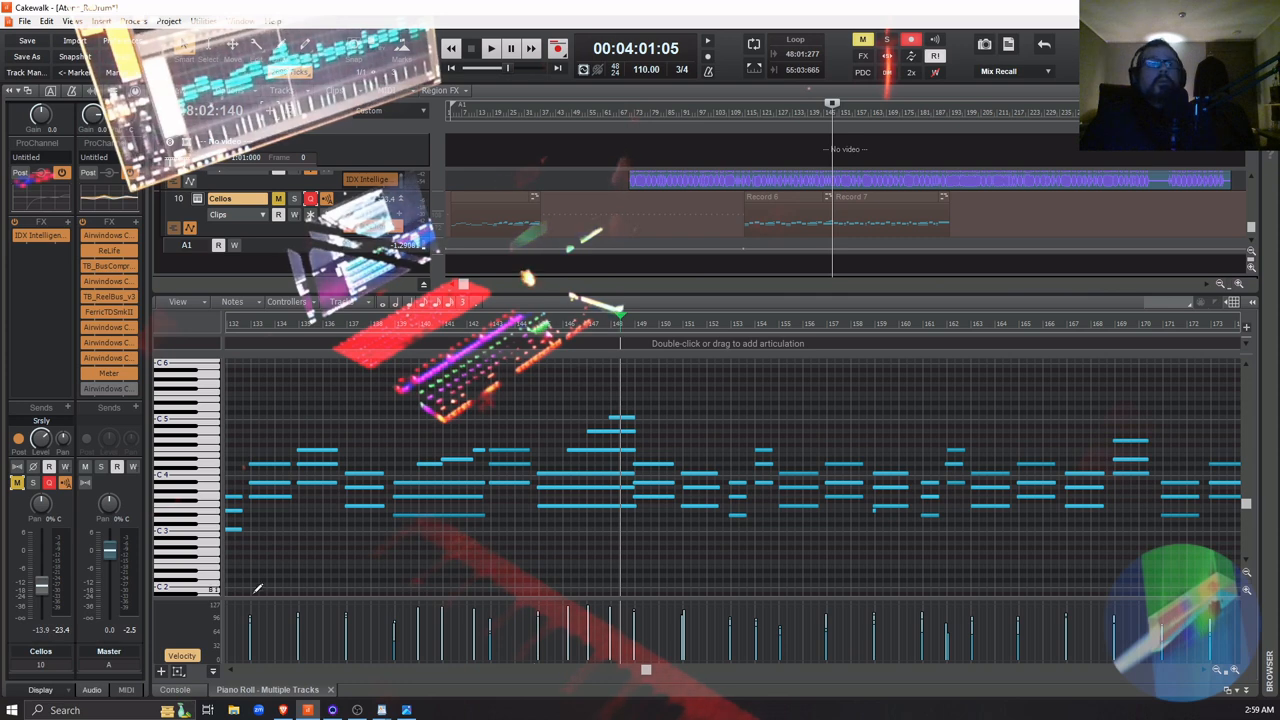
key(space)
click(18, 484)
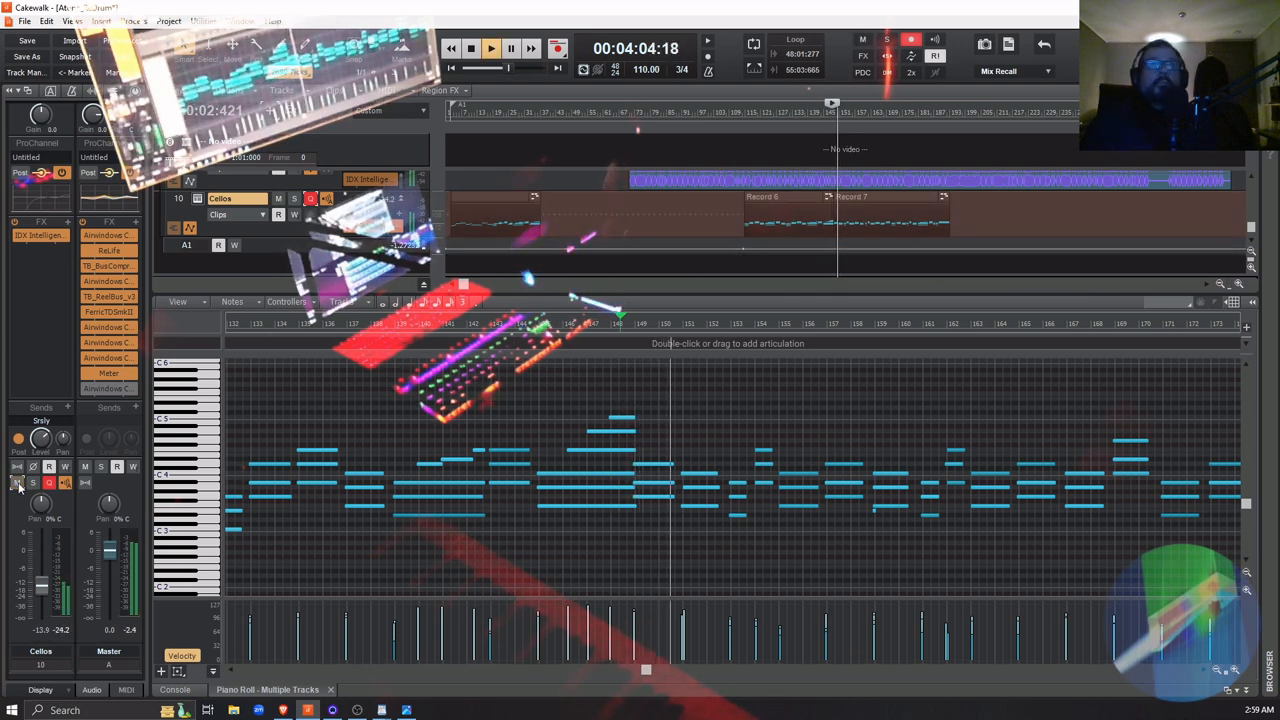
click(18, 484)
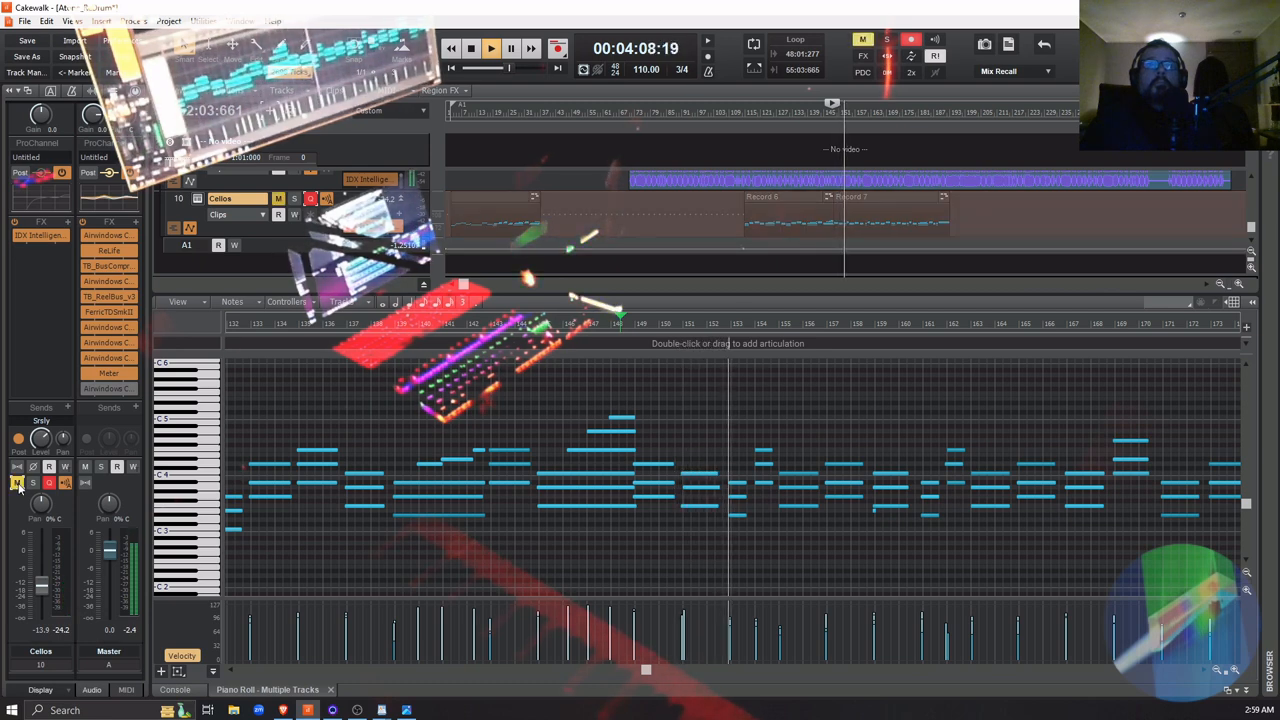
click(18, 484)
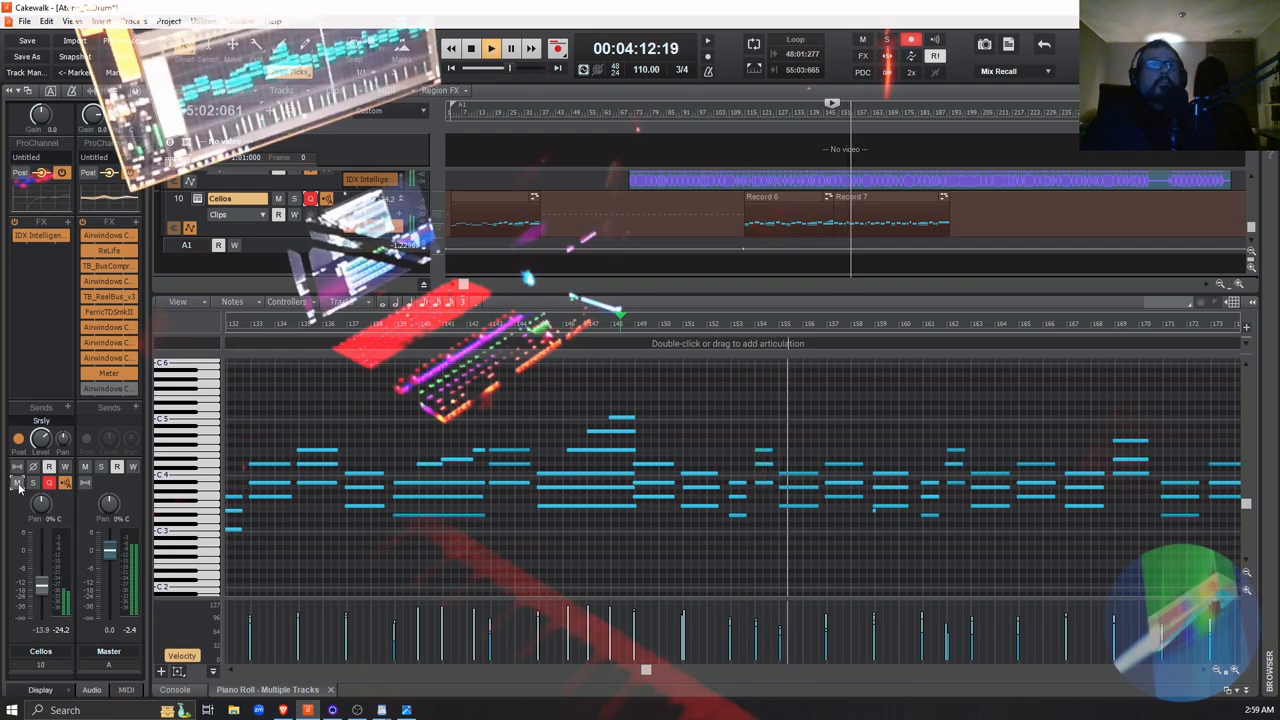
key(space)
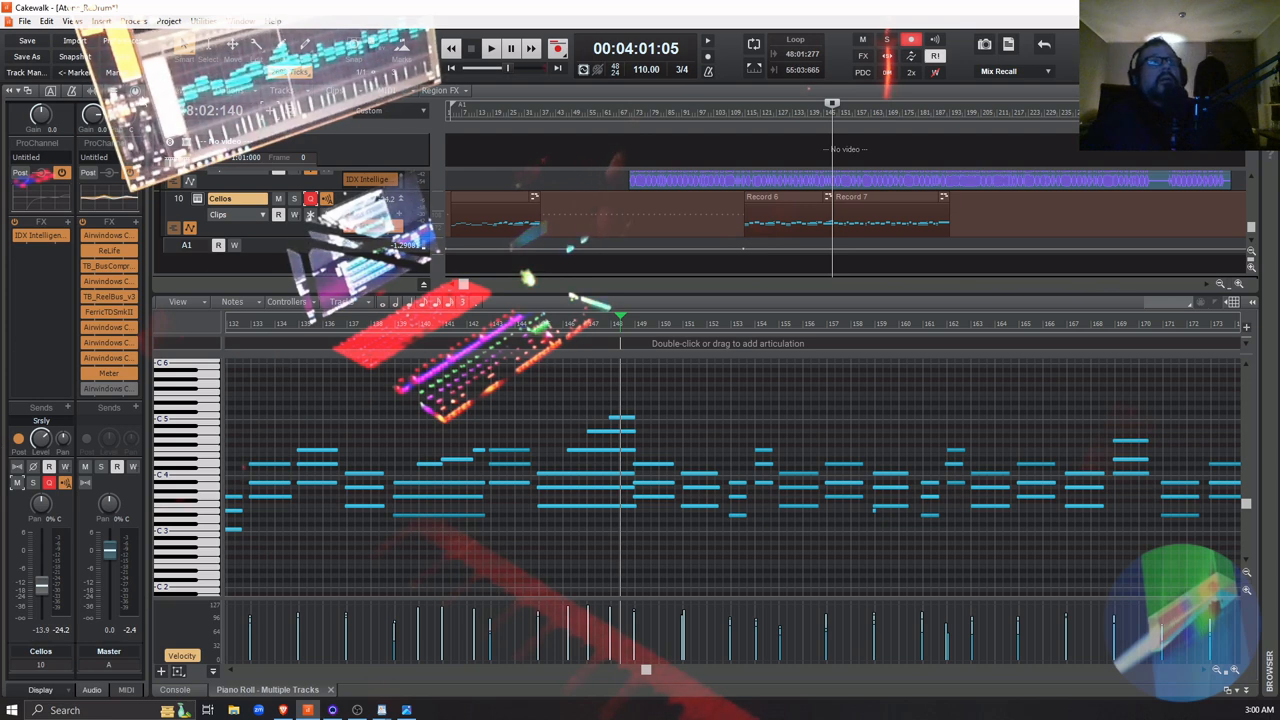
Show the Cellos track's ProChannel in the inspector and enable its EQ module
click(136, 92)
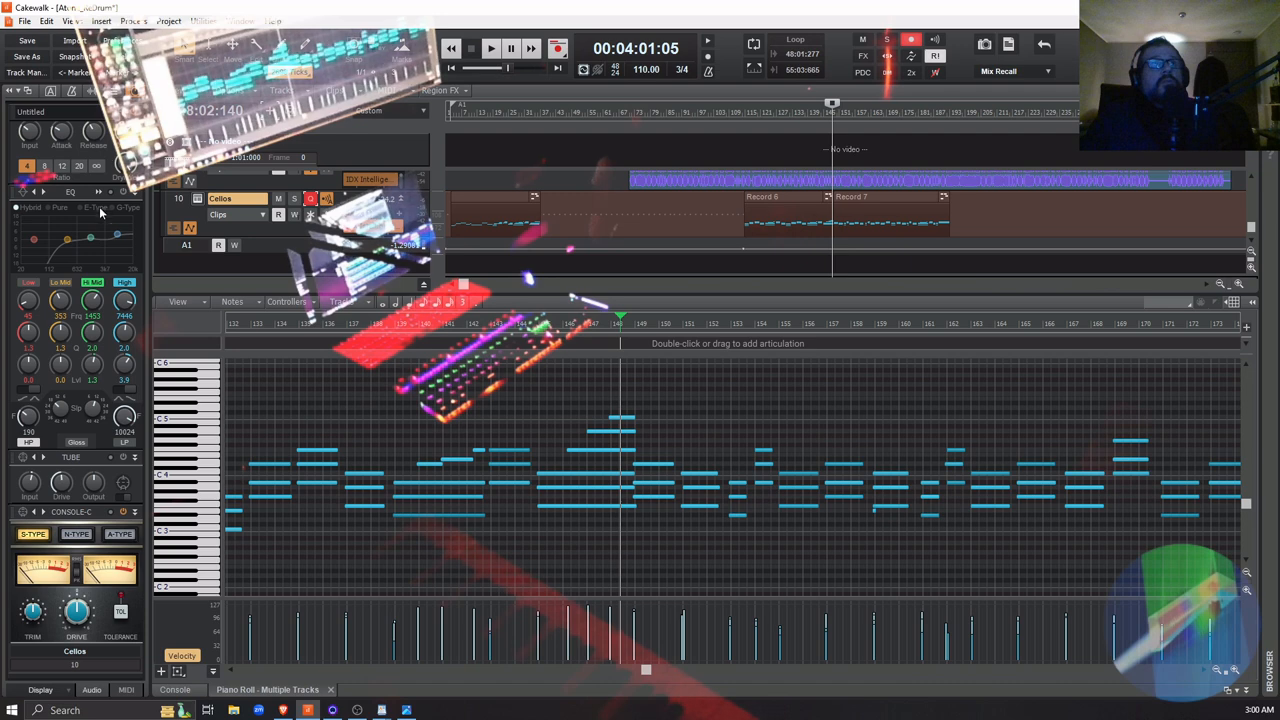
click(136, 92)
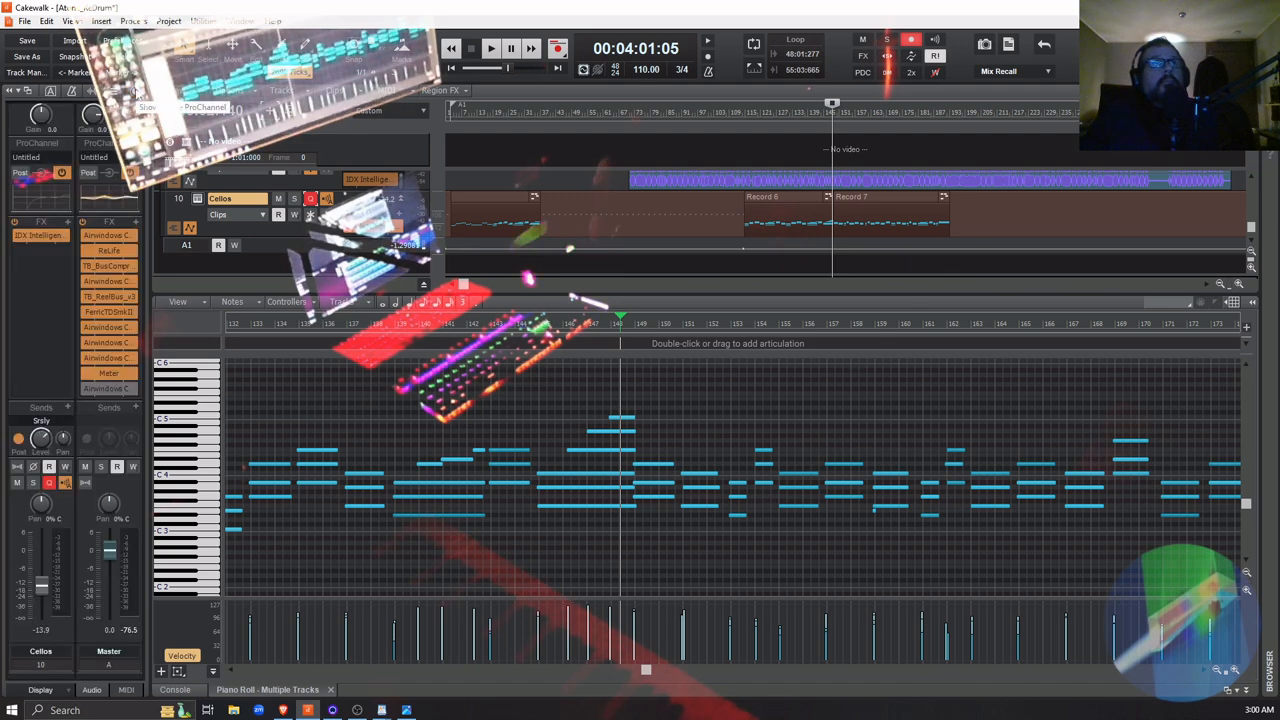
click(136, 92)
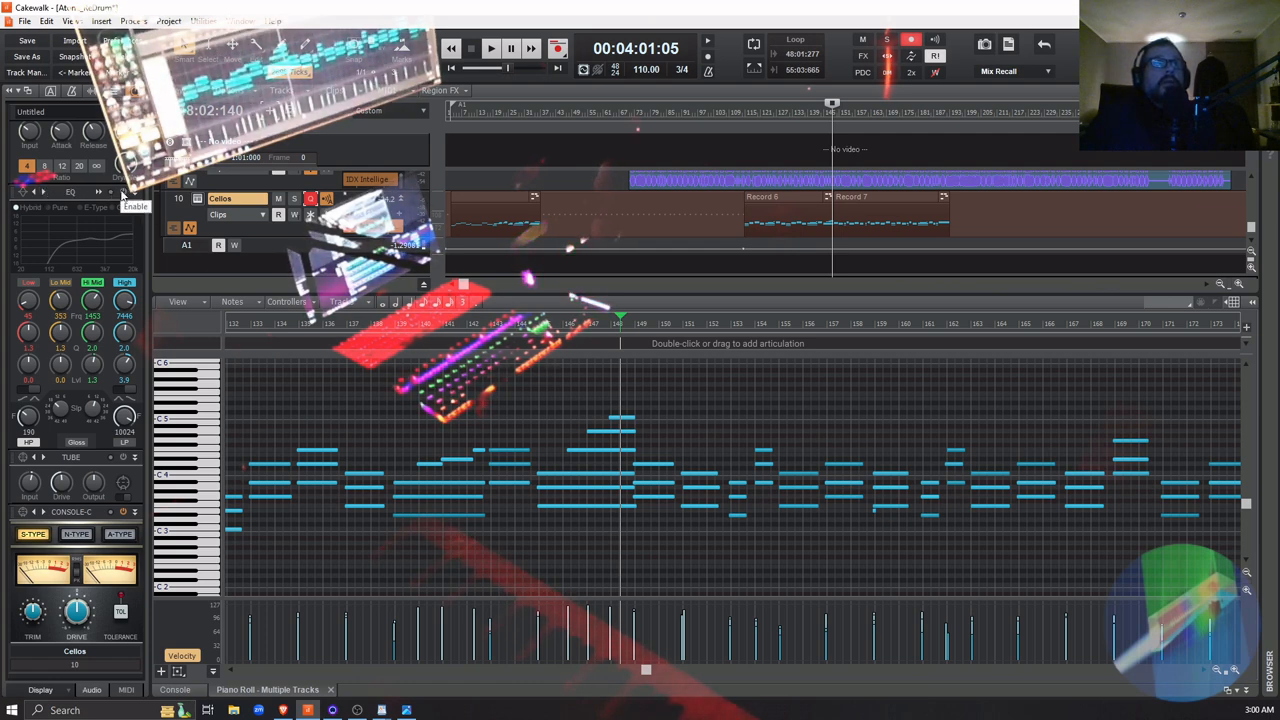
click(123, 192)
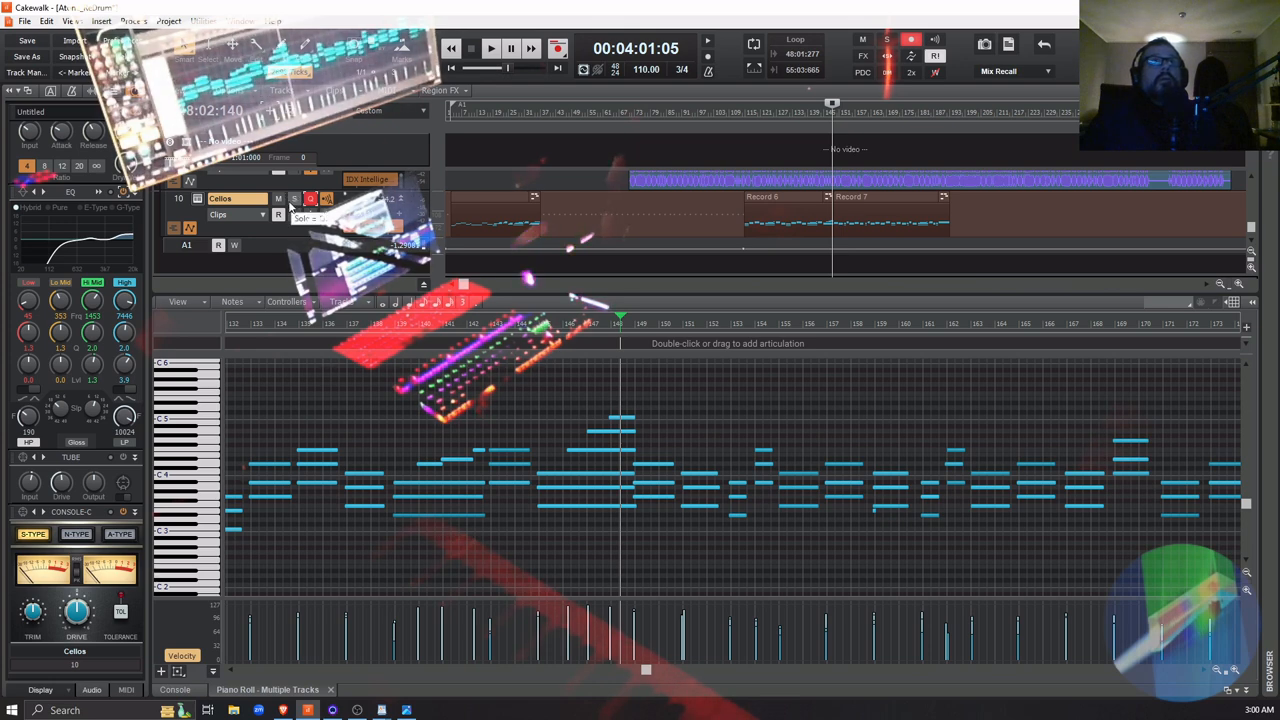
Audition the passage with the EQ active while repeatedly muting and unmuting the Cellos track, and disable the EQ module
key(space)
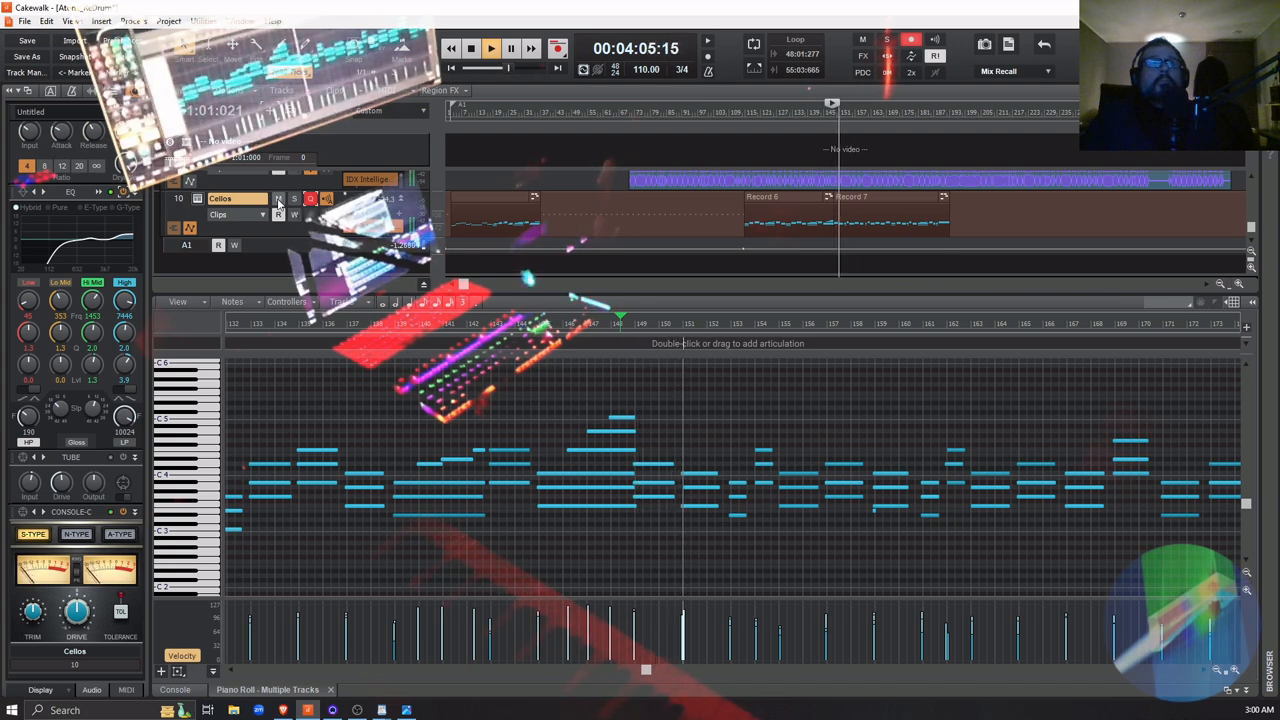
click(278, 199)
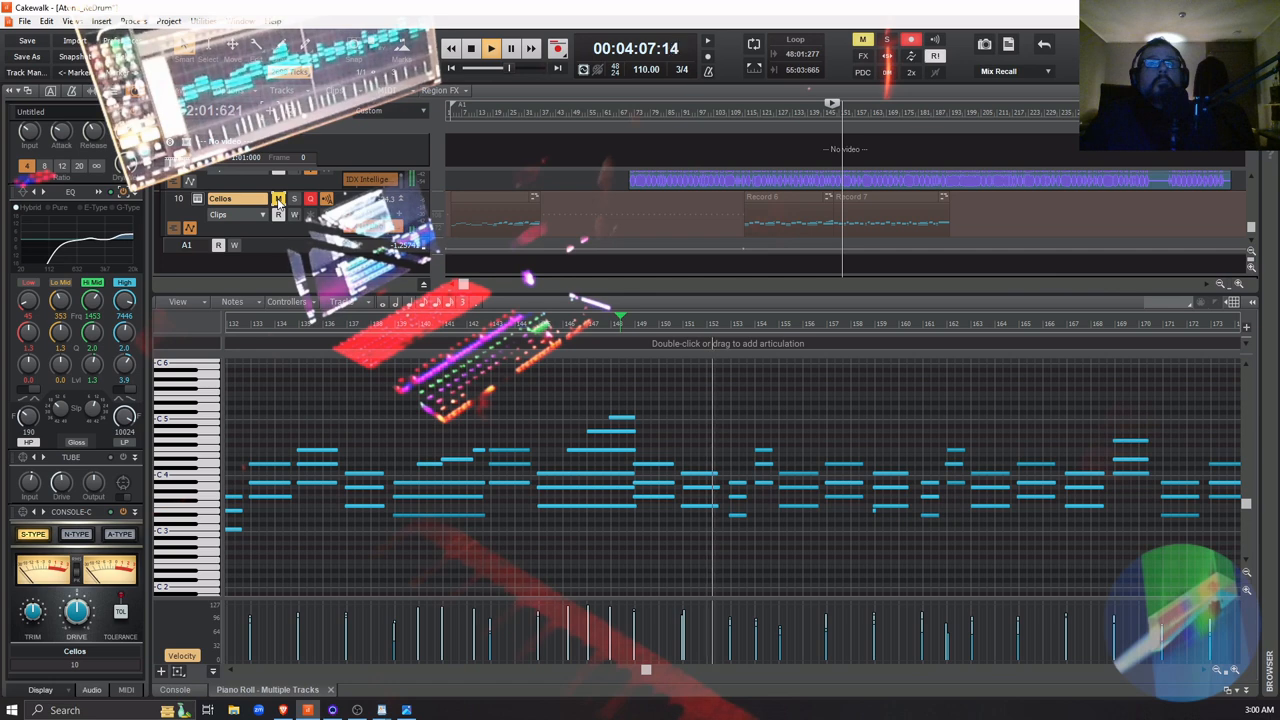
click(278, 199)
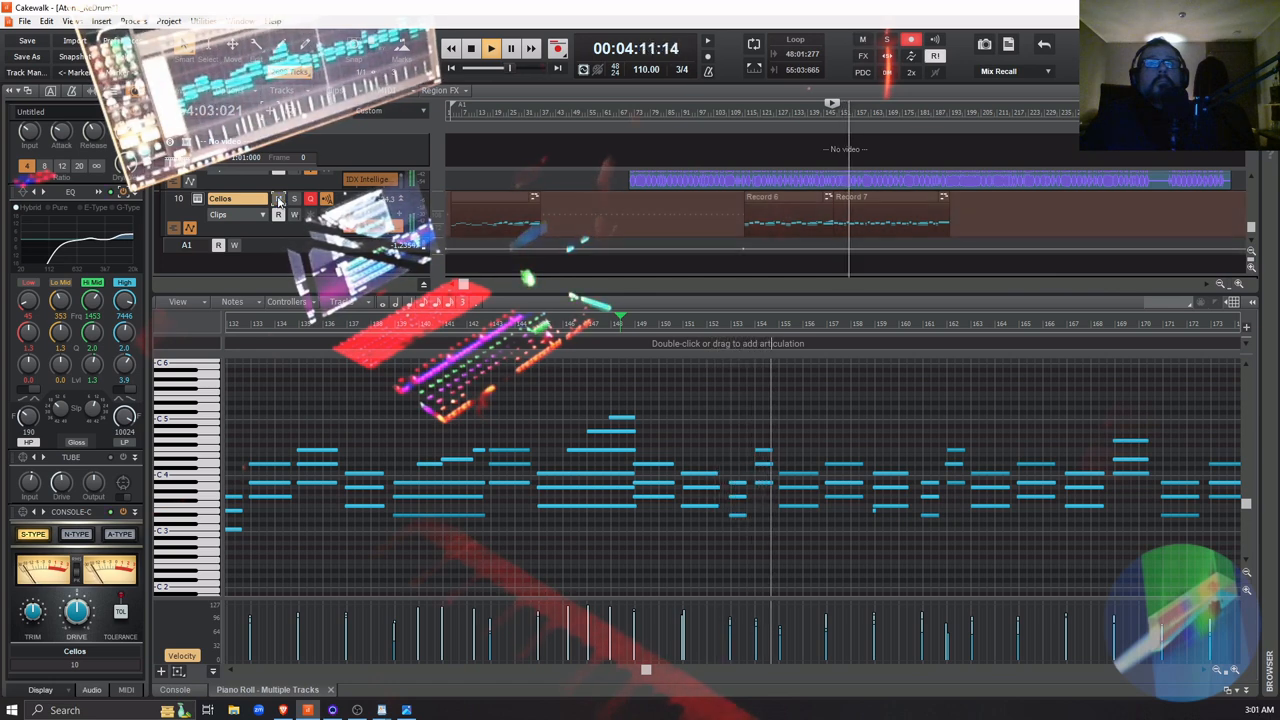
click(278, 199)
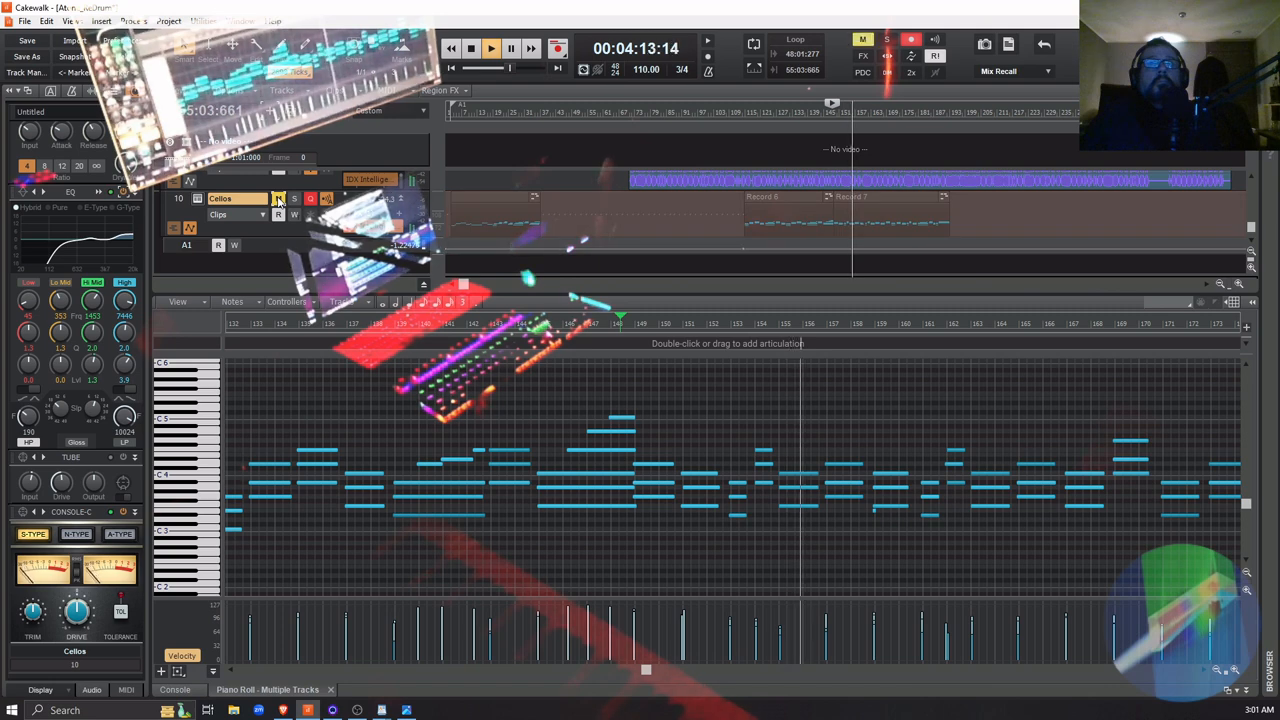
click(278, 199)
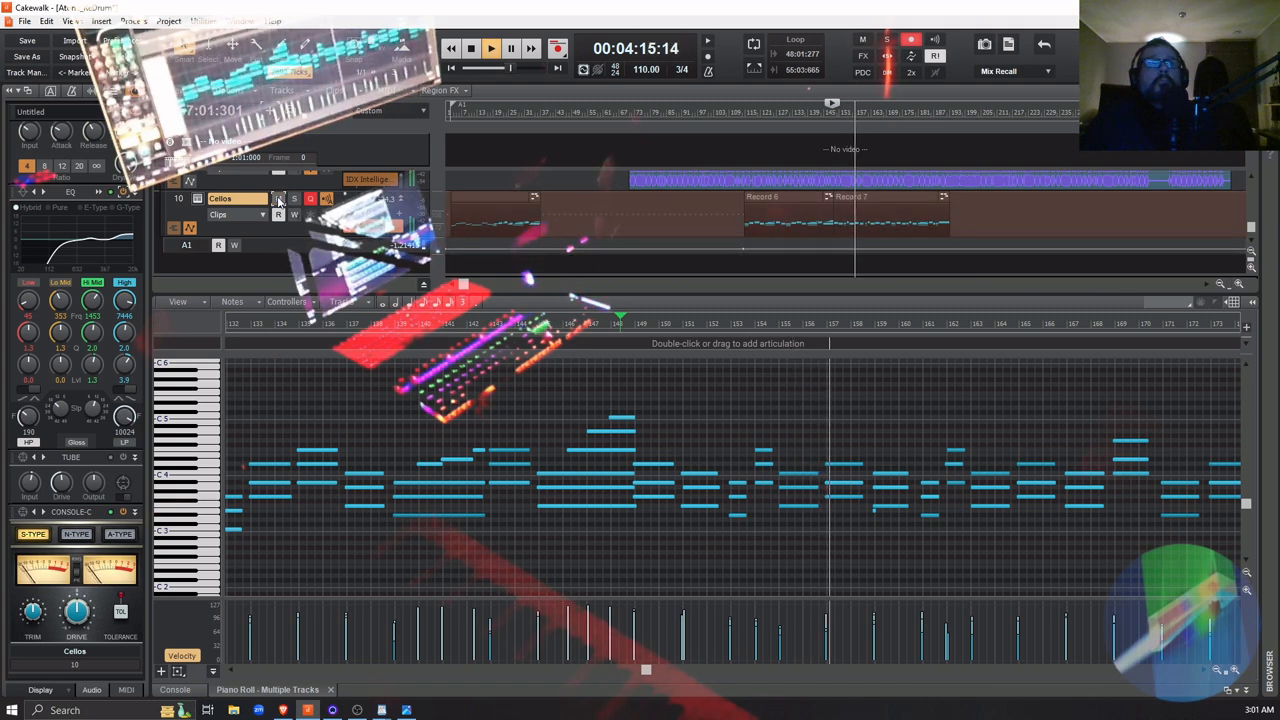
click(278, 199)
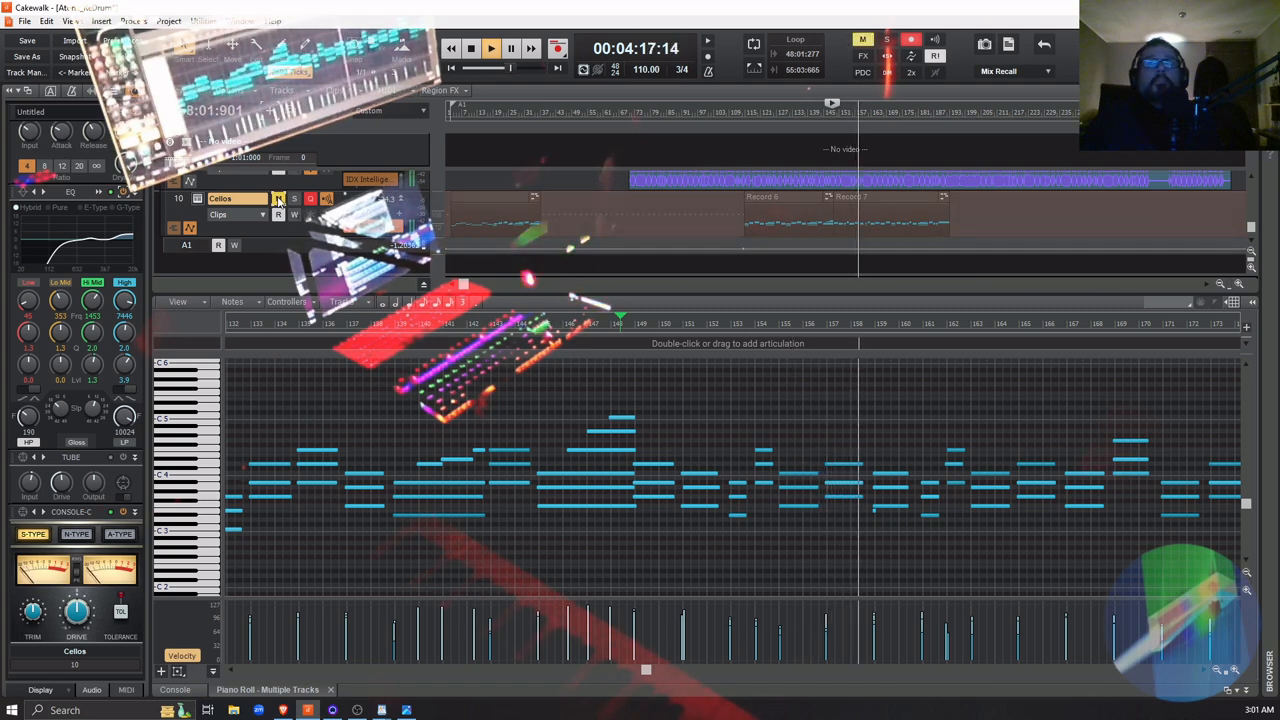
click(278, 199)
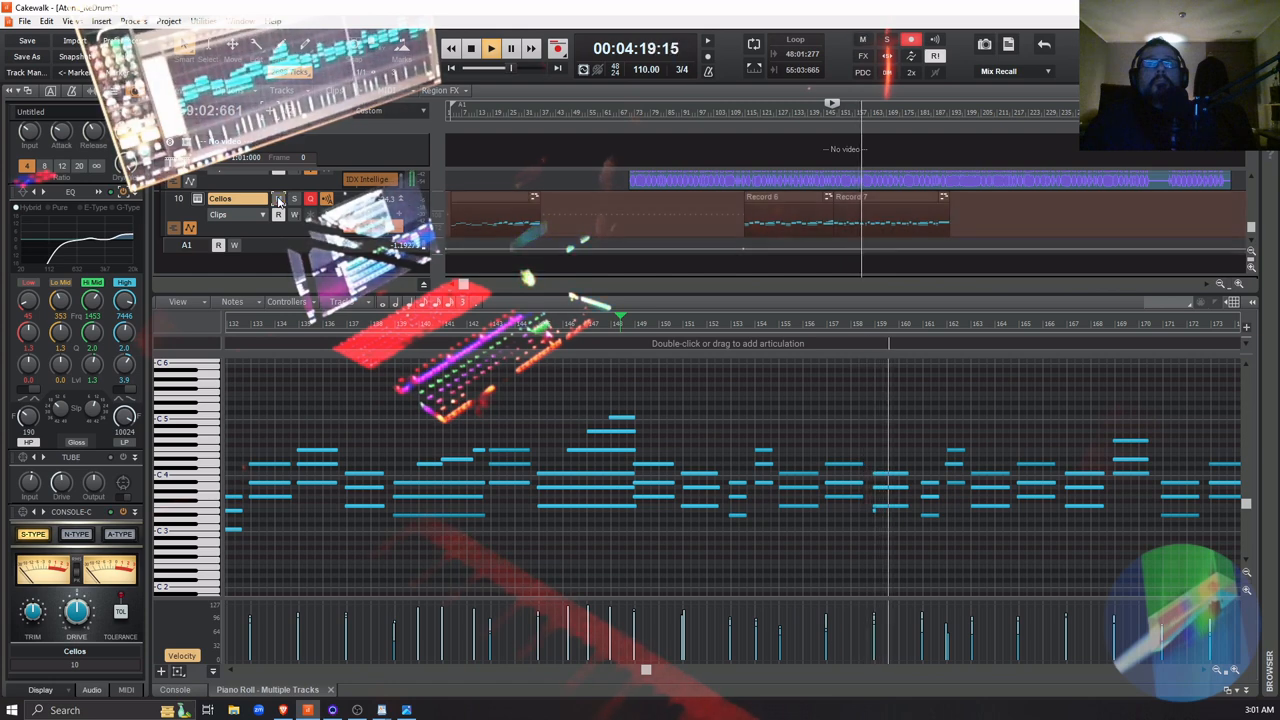
click(278, 199)
click(278, 199)
key(space)
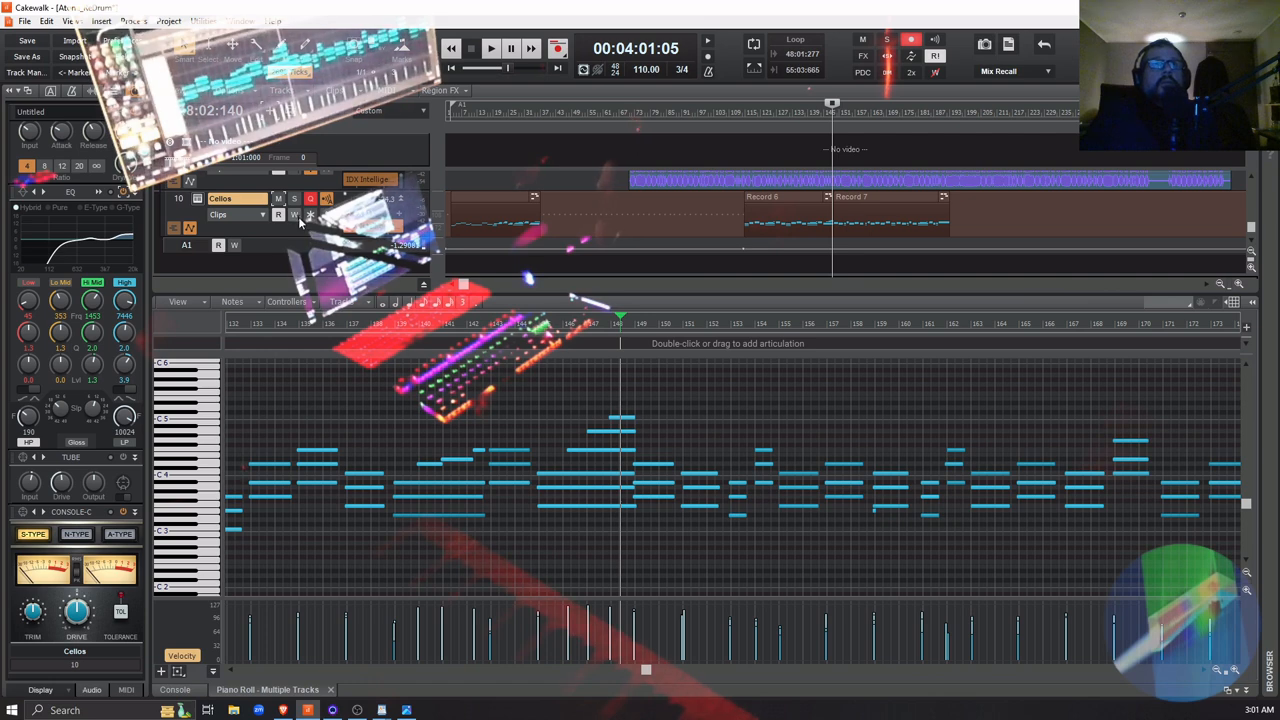
click(124, 191)
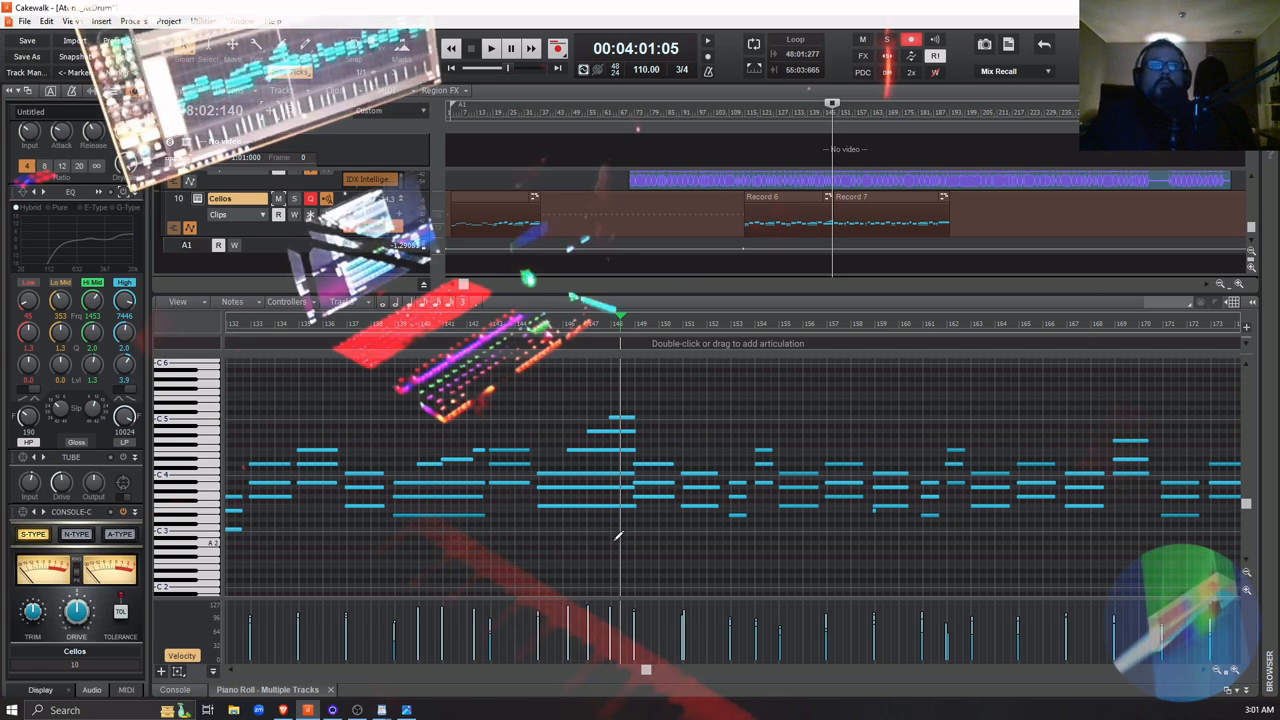
Collapse the docked Piano Roll and enlarge the Cellos track's DecentSampler automation lane
click(1246, 690)
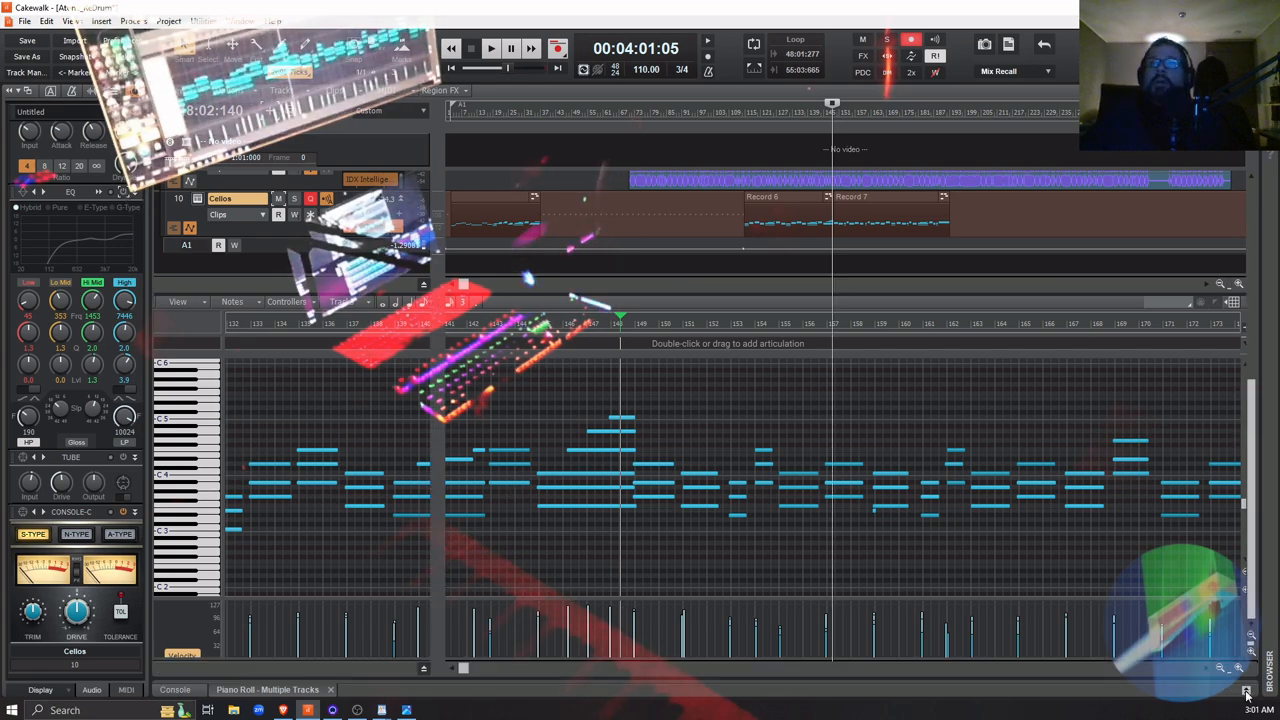
scroll(381, 471, up, 5)
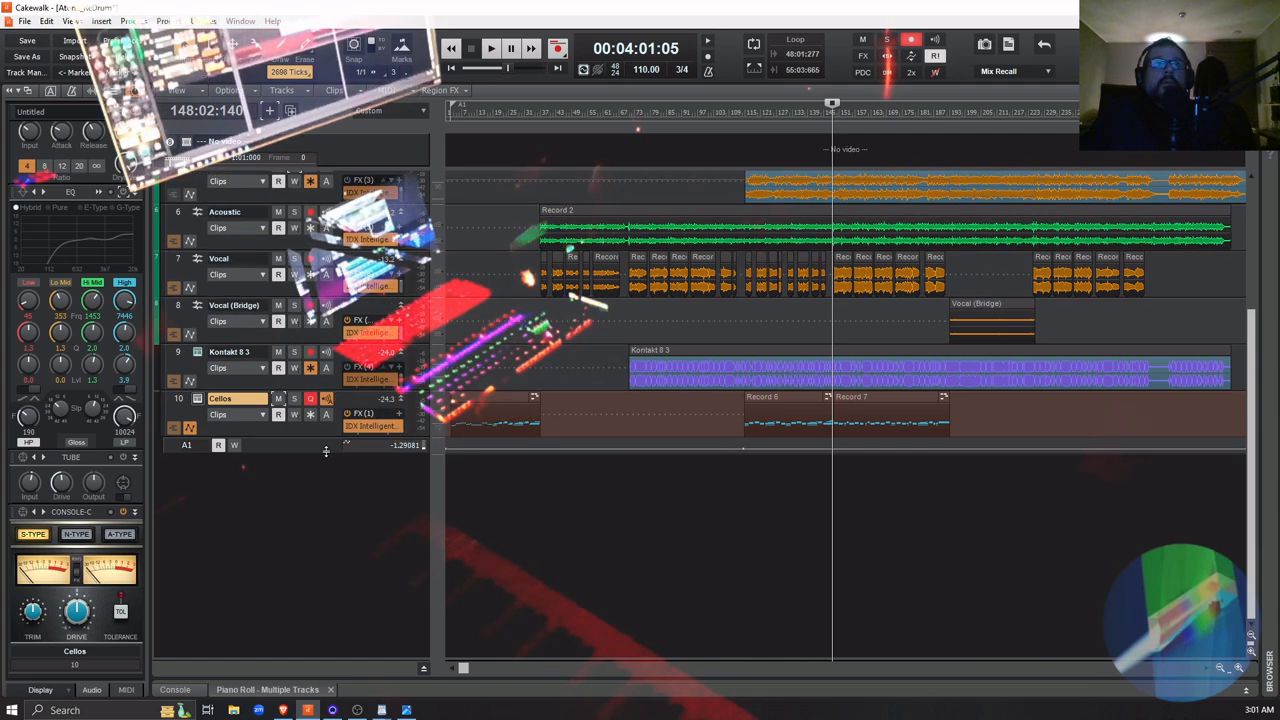
drag(325, 451, 325, 577)
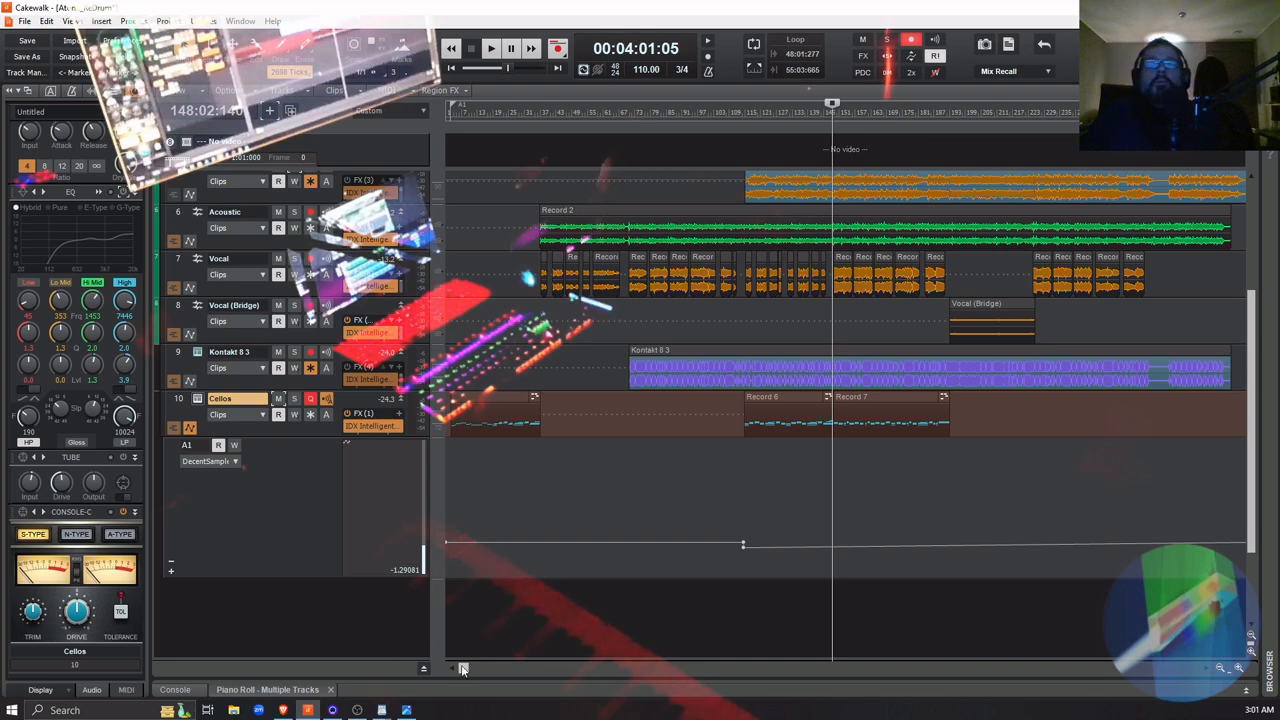
Delete the last node of the Cellos track's DecentSampler Main Volume envelope, near the end of the song
drag(466, 669, 526, 670)
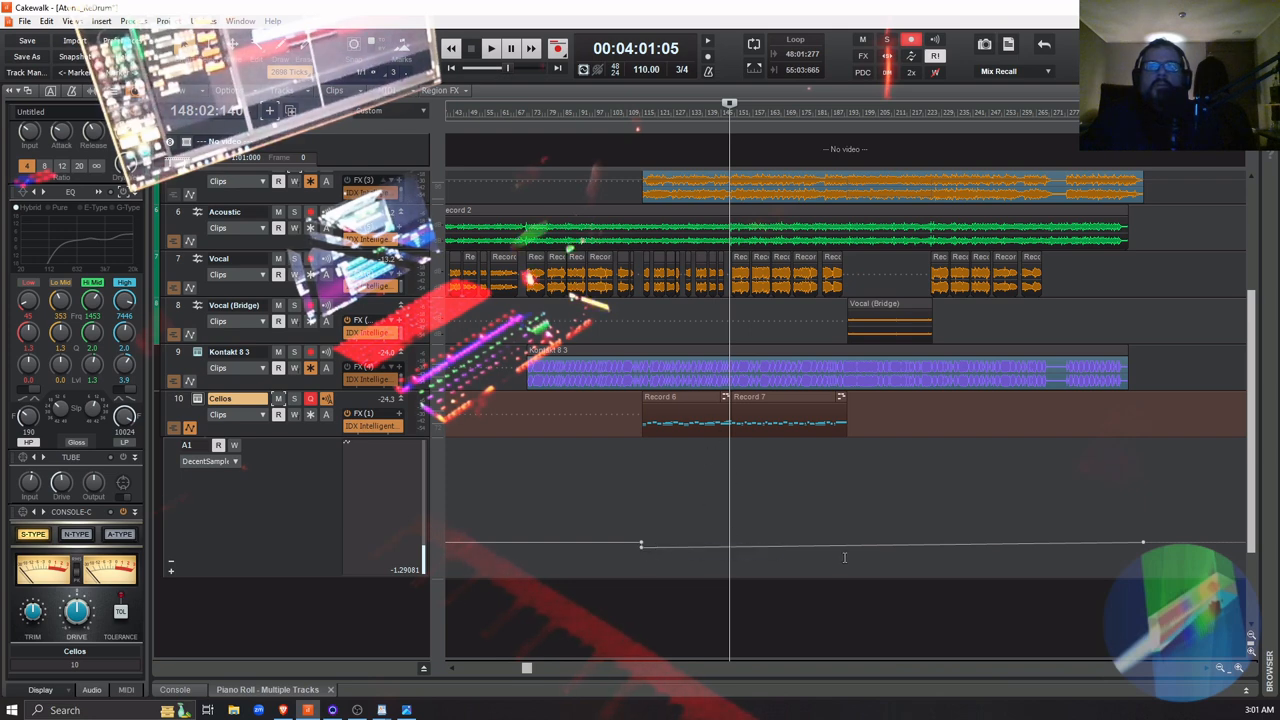
right_click(1143, 541)
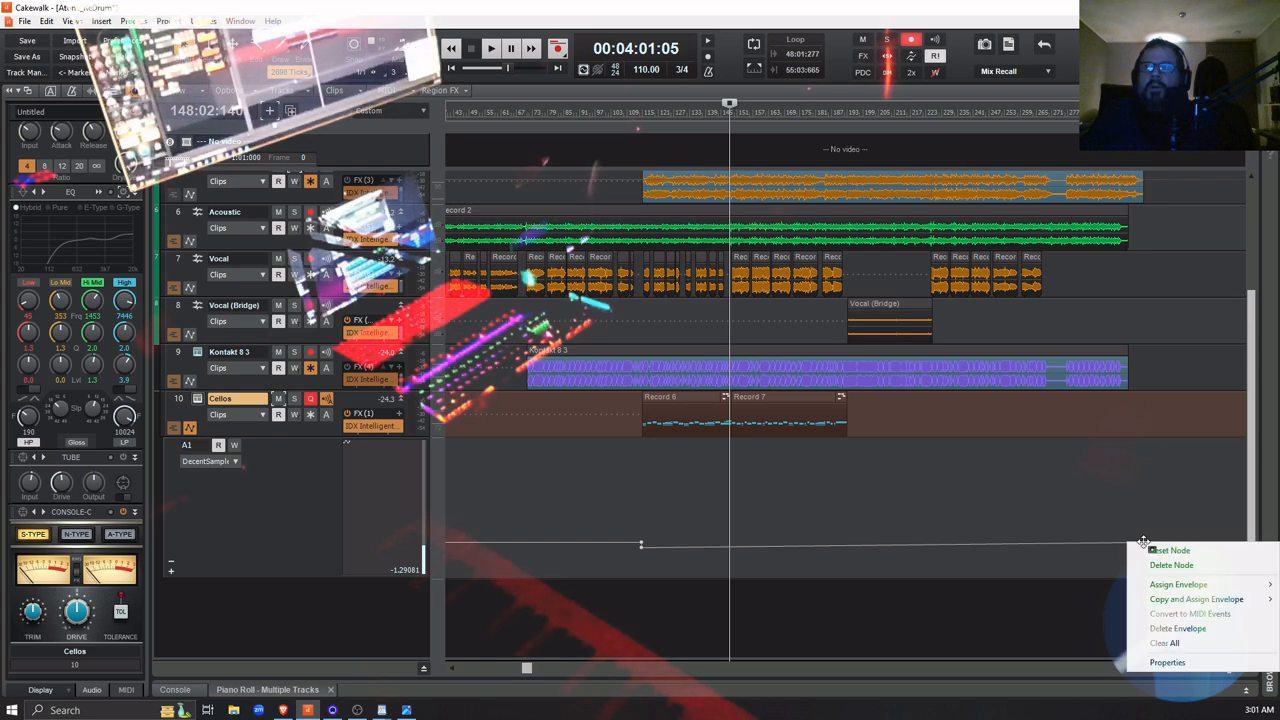
click(1162, 566)
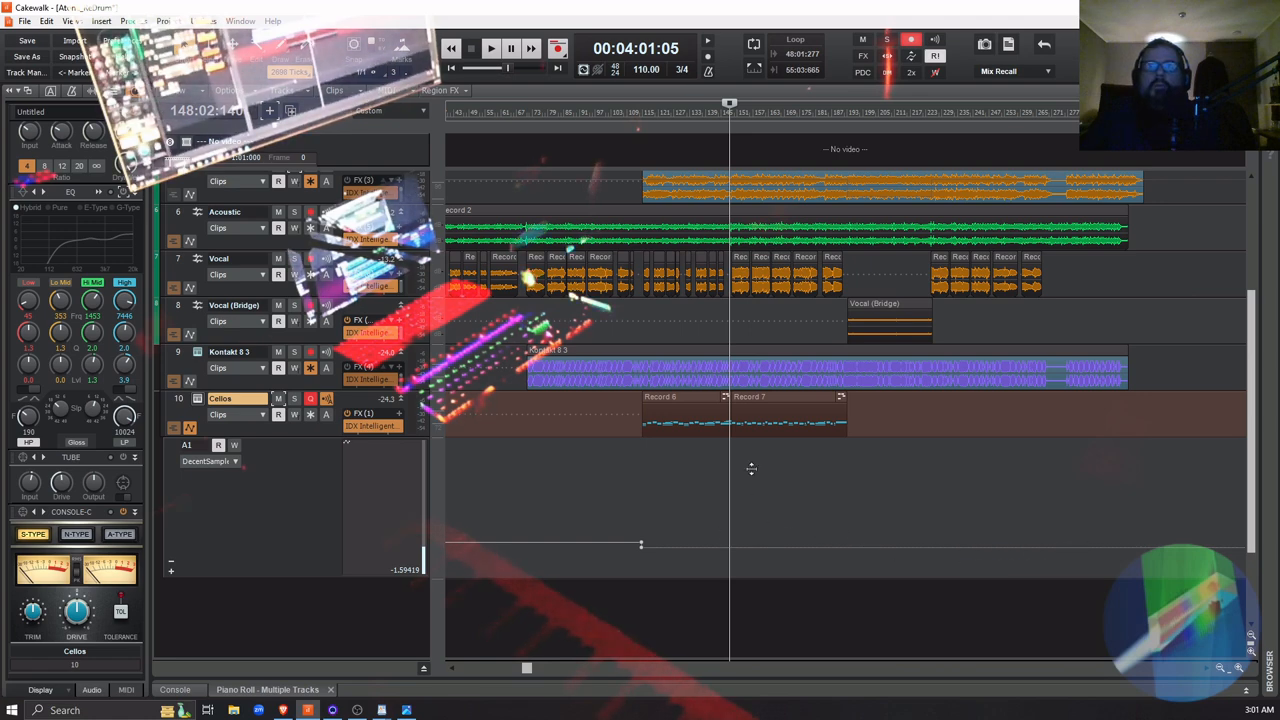
Enlarge the Cellos track and place the playback position at the start of the Record 7 clip, at 00:04:02:01
click(1240, 669)
click(1240, 669)
click(1240, 669)
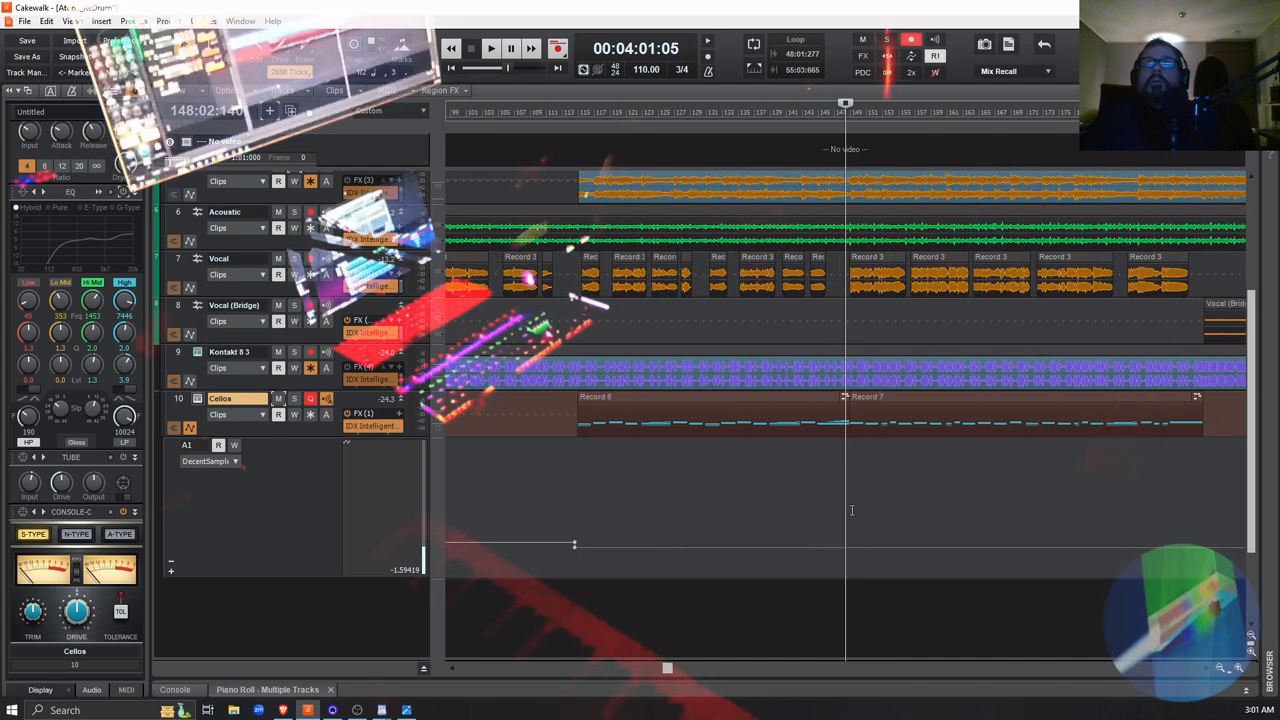
click(848, 512)
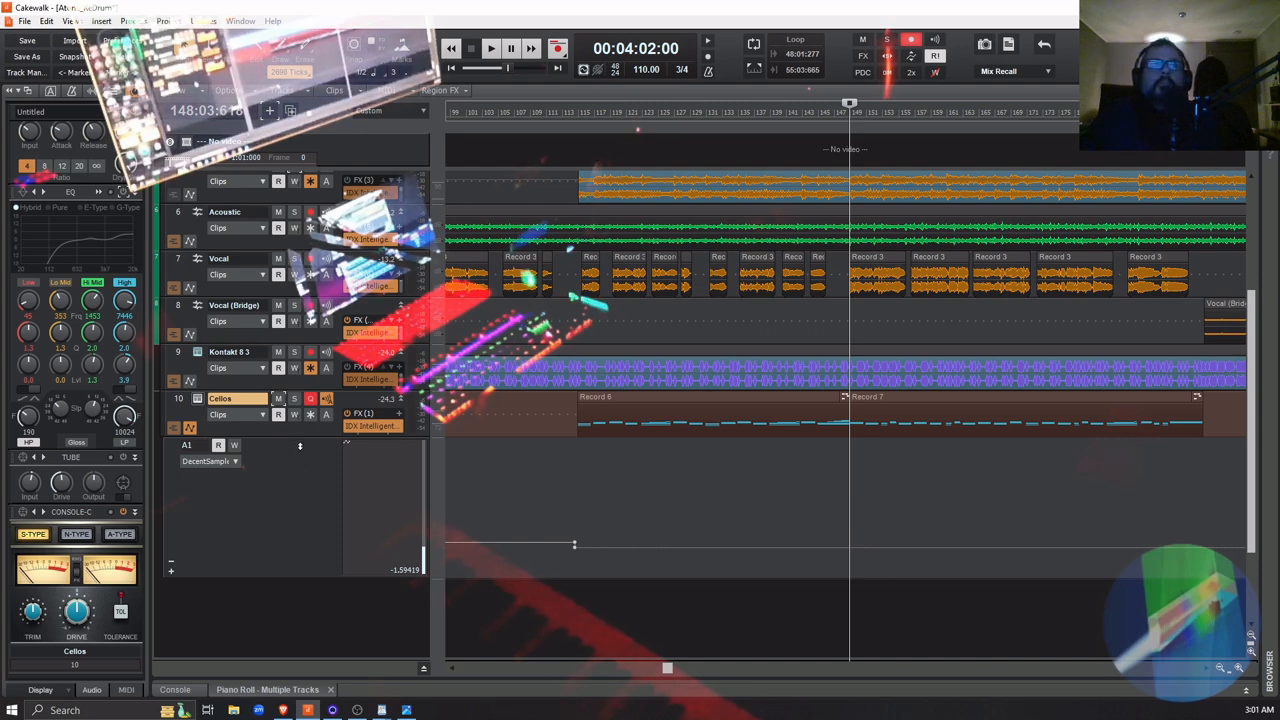
drag(301, 436, 301, 520)
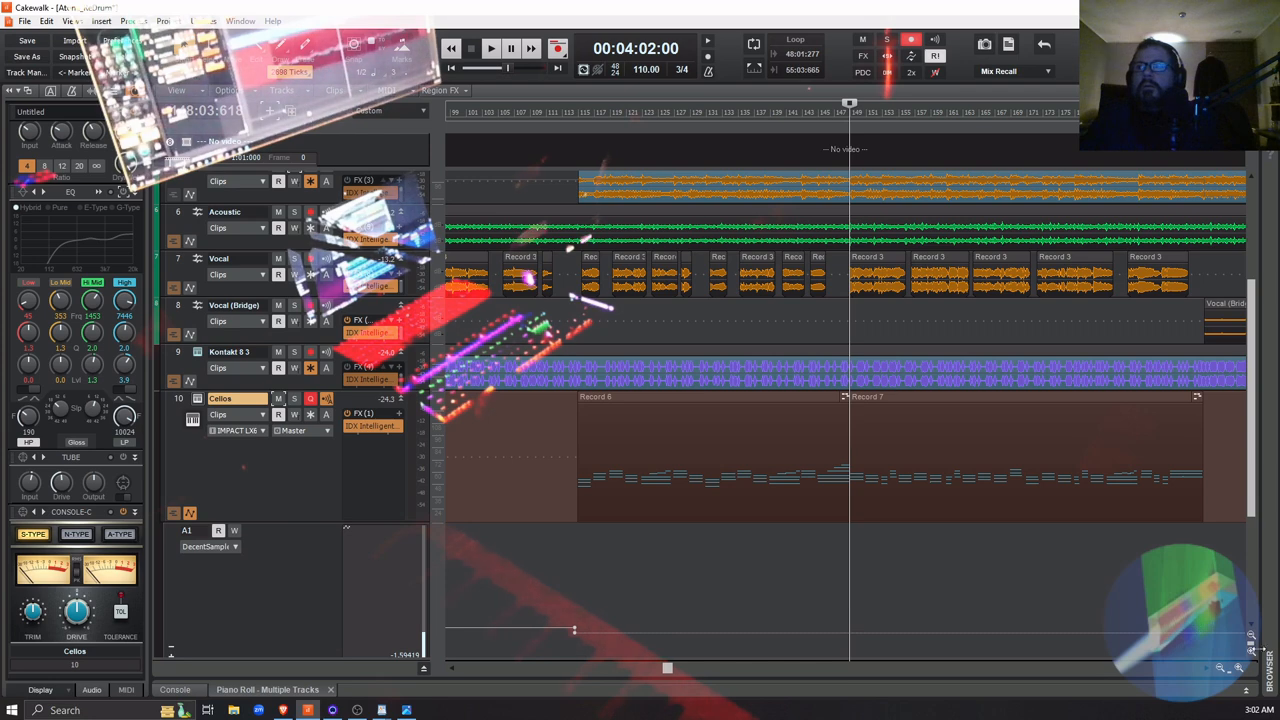
click(1237, 668)
click(1237, 668)
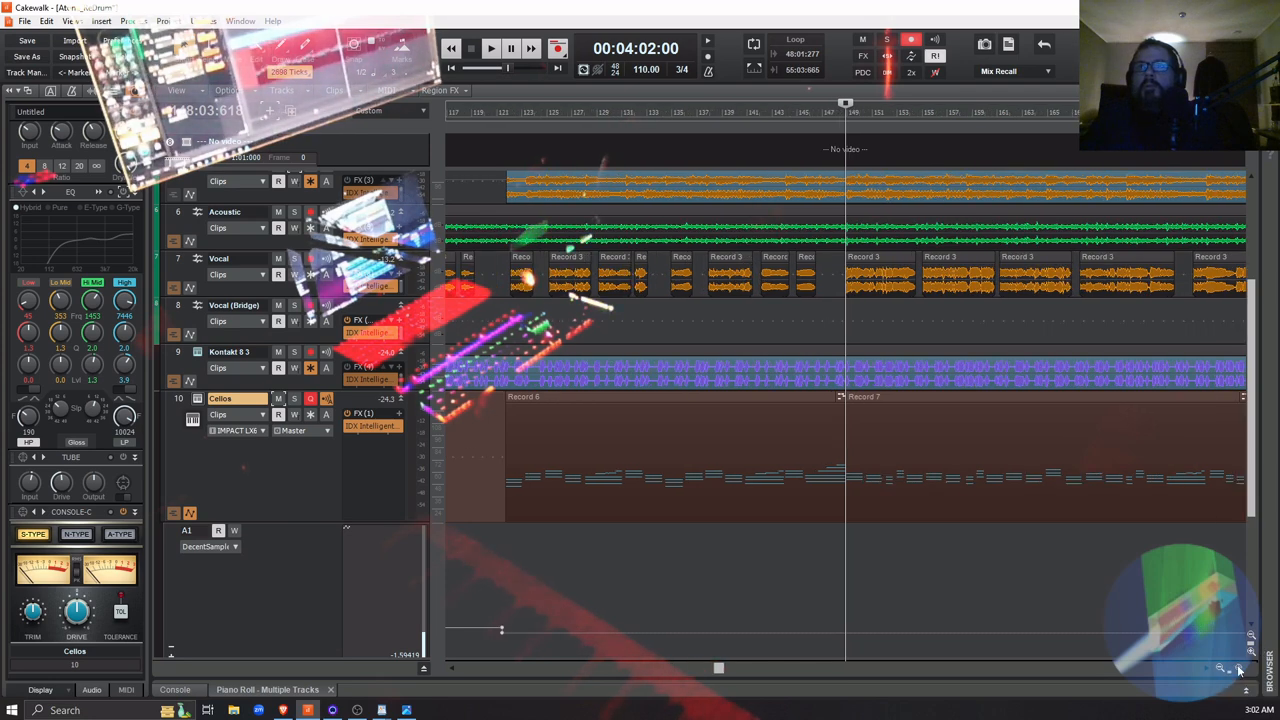
click(1237, 668)
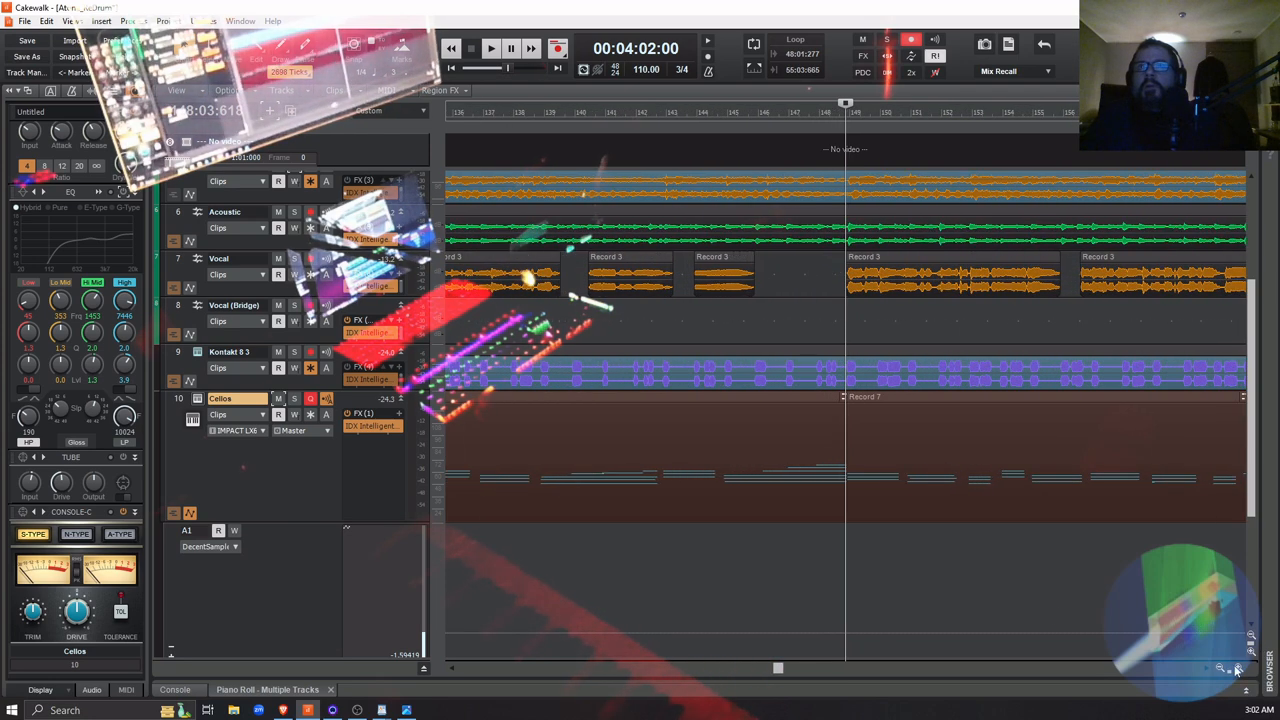
click(846, 576)
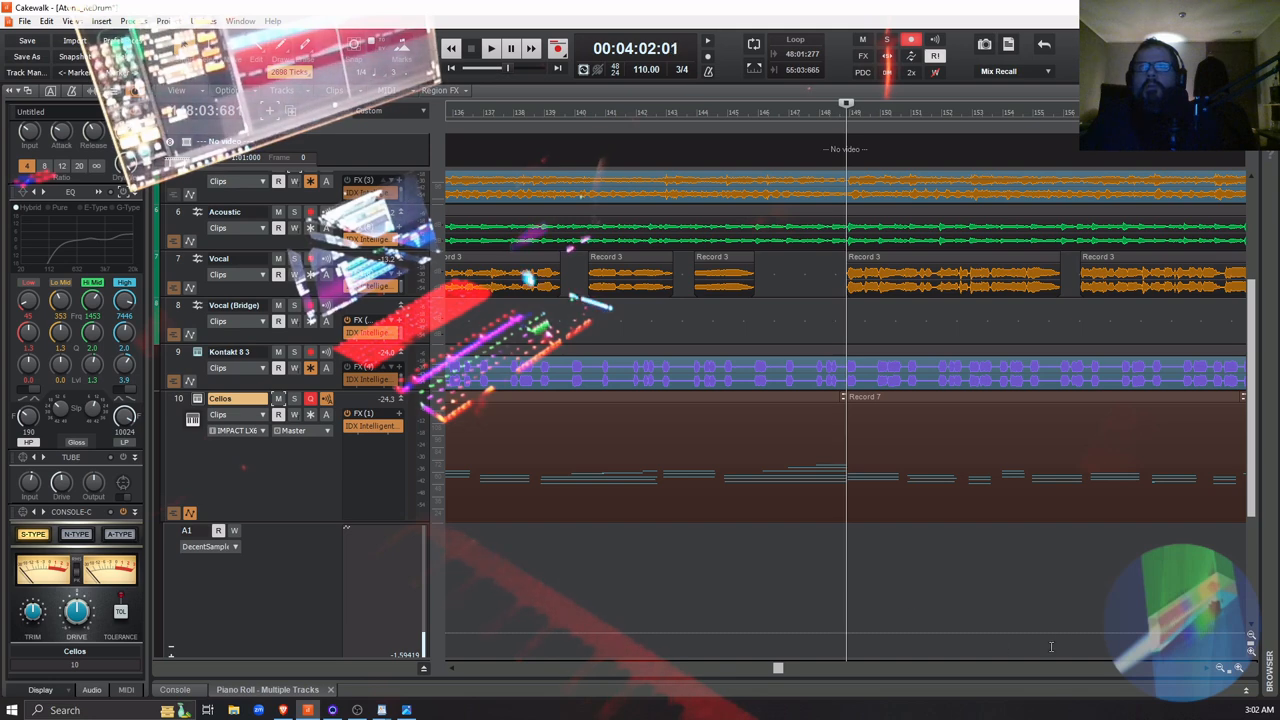
Add nodes to the DecentSampler Main Volume envelope at the start of Record 7, raising the volume from there to about 0.076
click(845, 636)
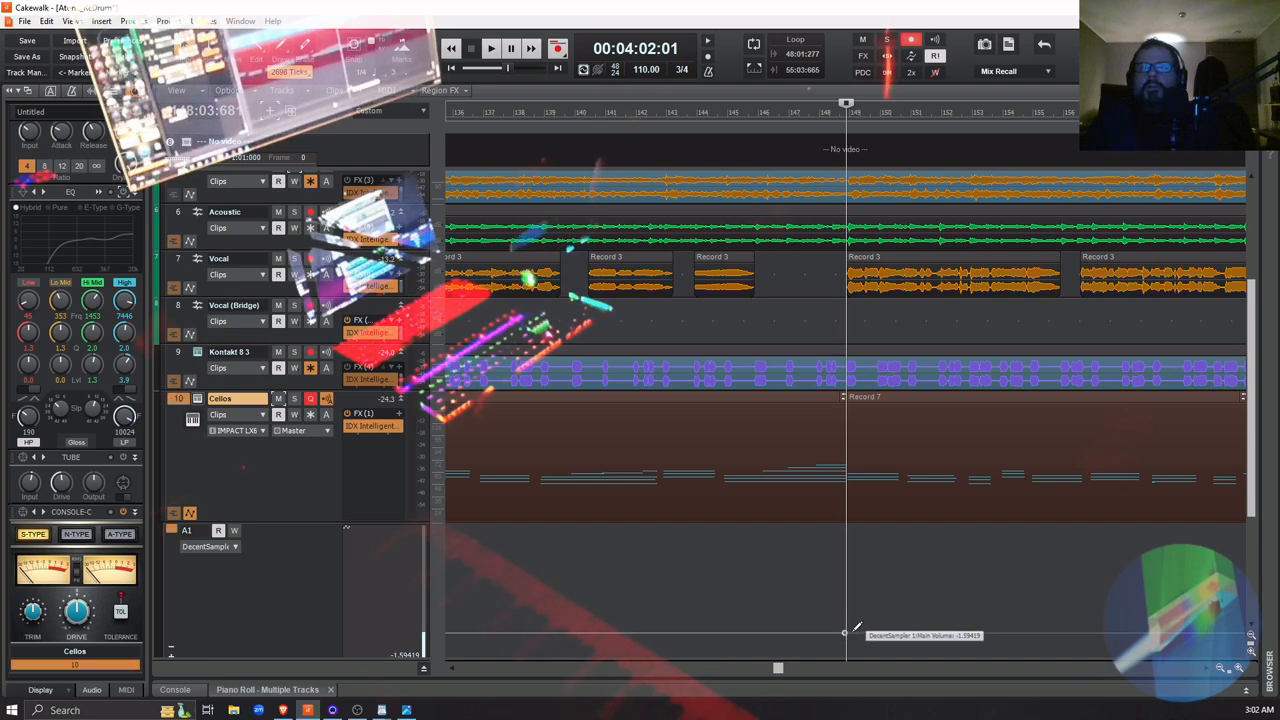
drag(847, 632, 845, 628)
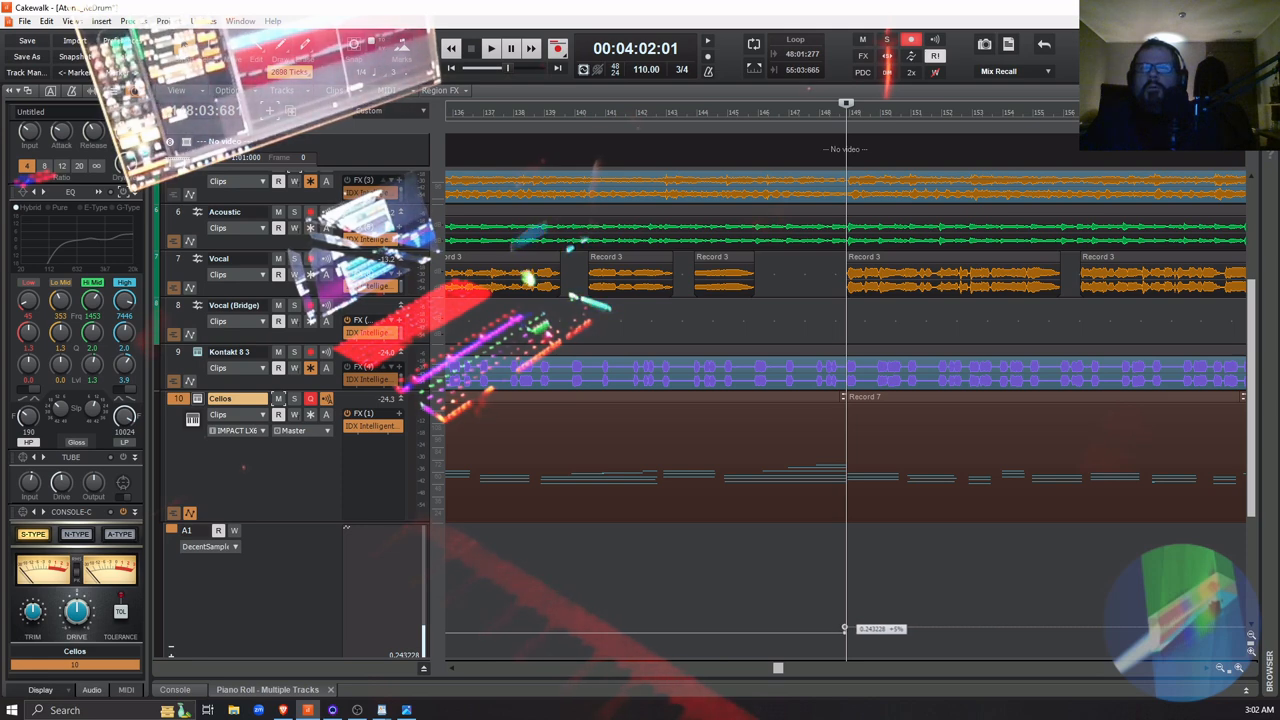
drag(845, 629, 845, 628)
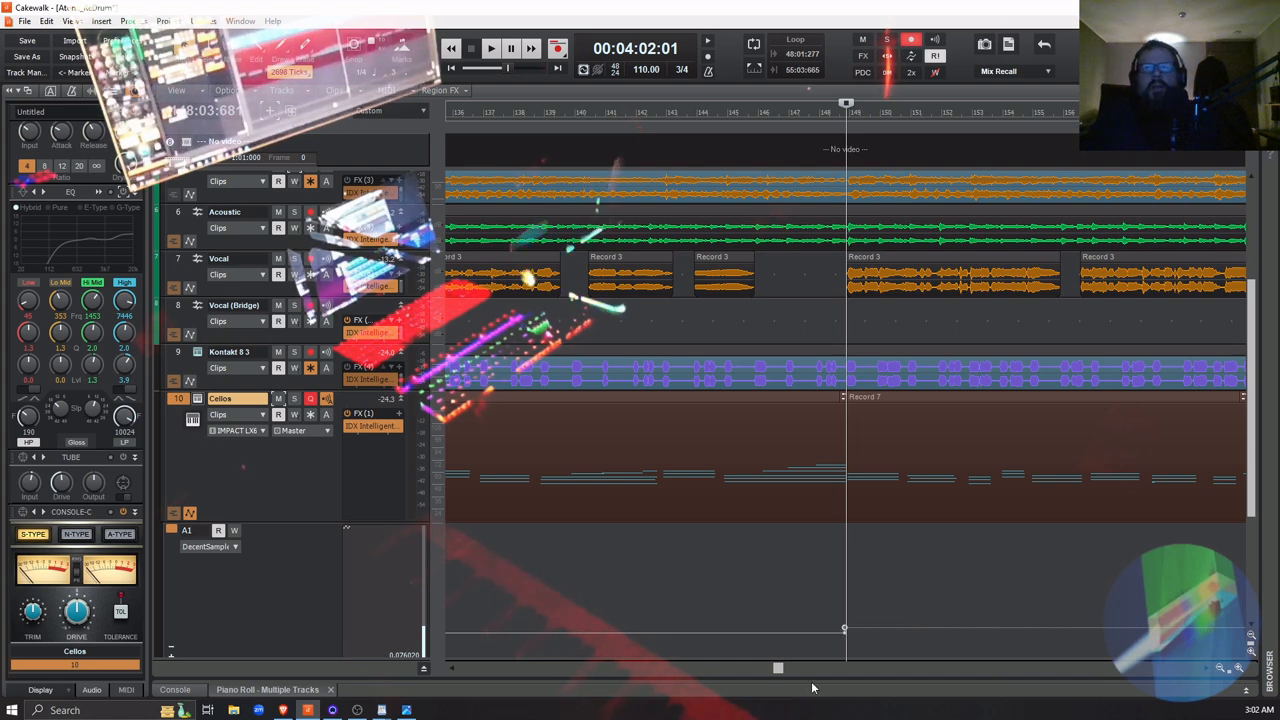
Play the song from 00:03:59:03, shortly before the Record 7 clip, comparing the mix with the Cellos track muted and unmuted
click(831, 654)
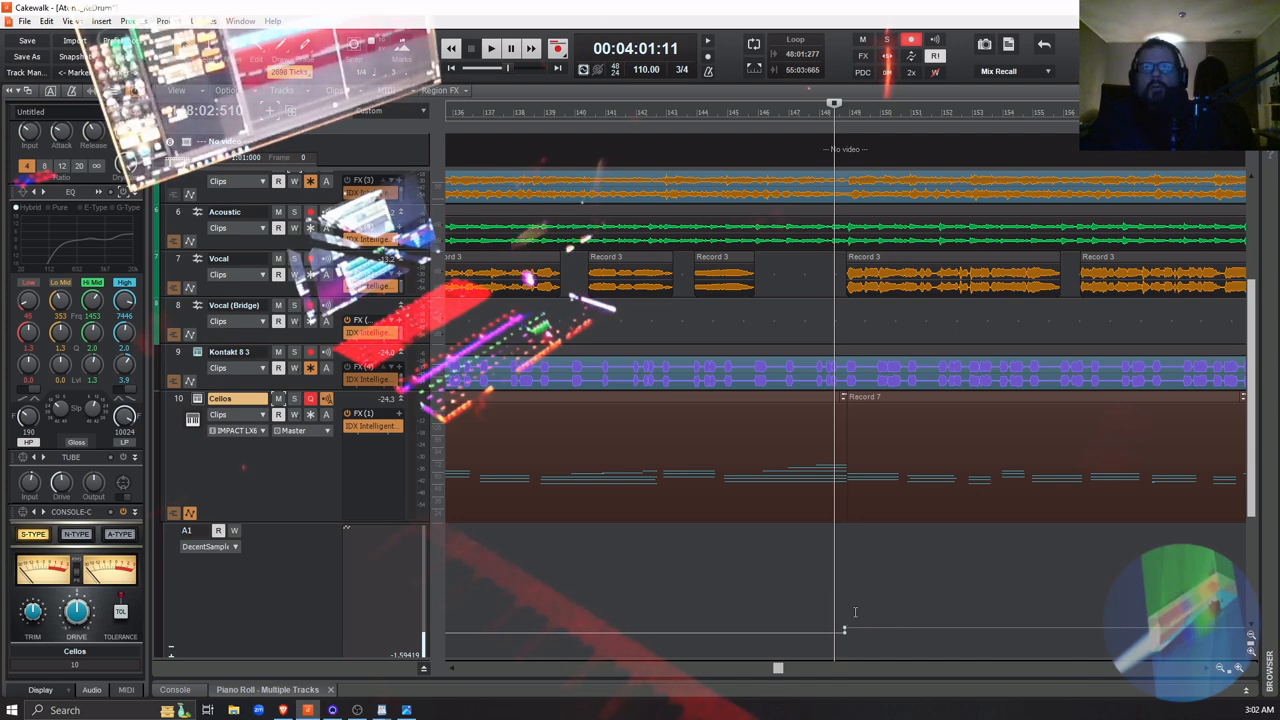
click(790, 560)
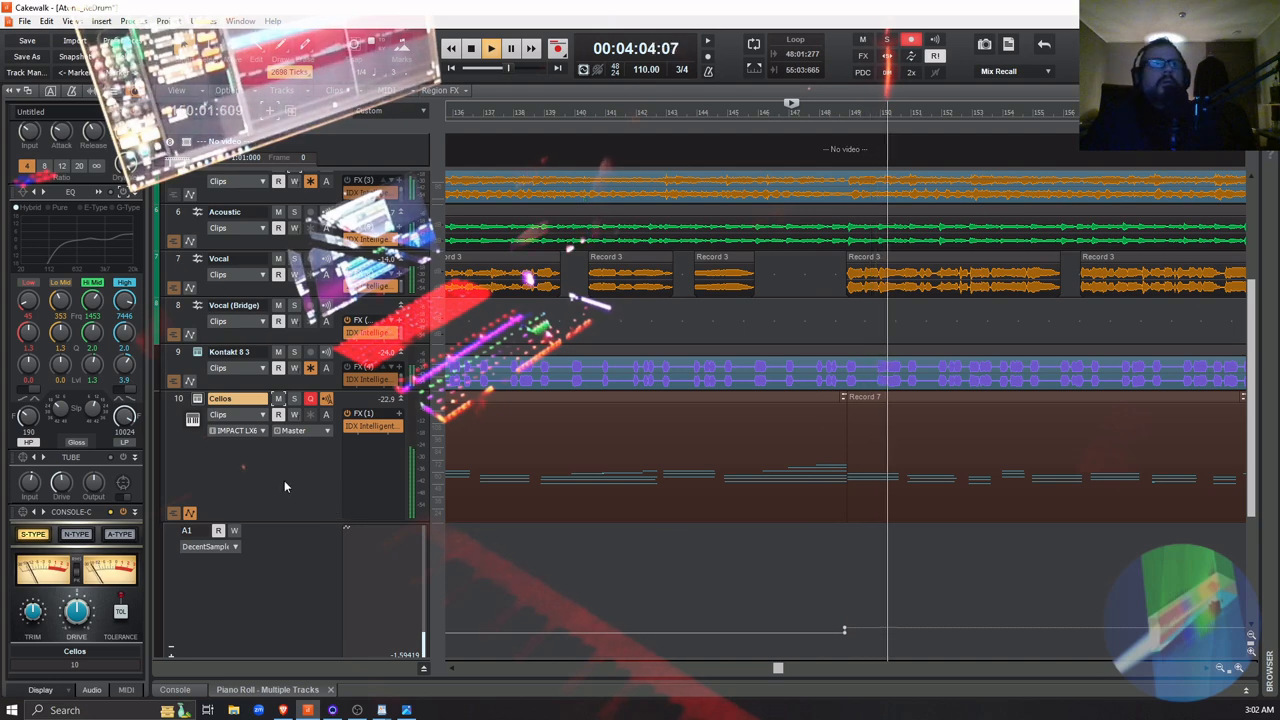
click(278, 398)
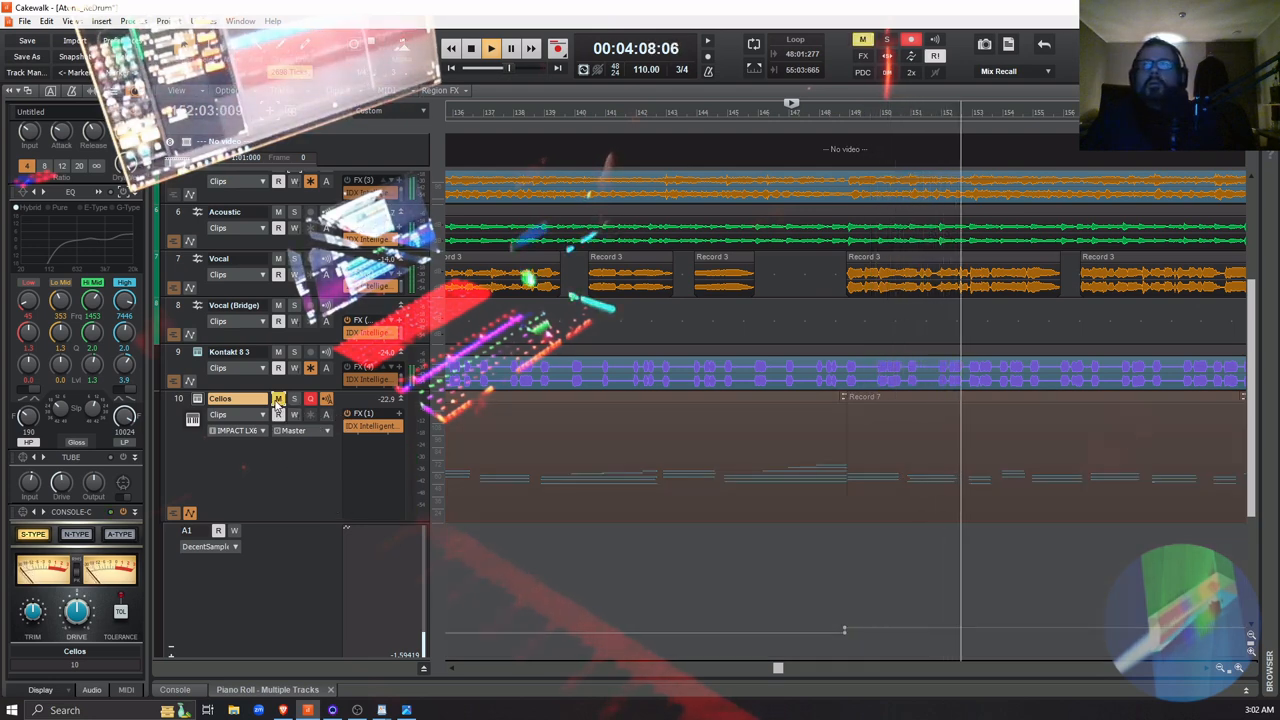
click(278, 398)
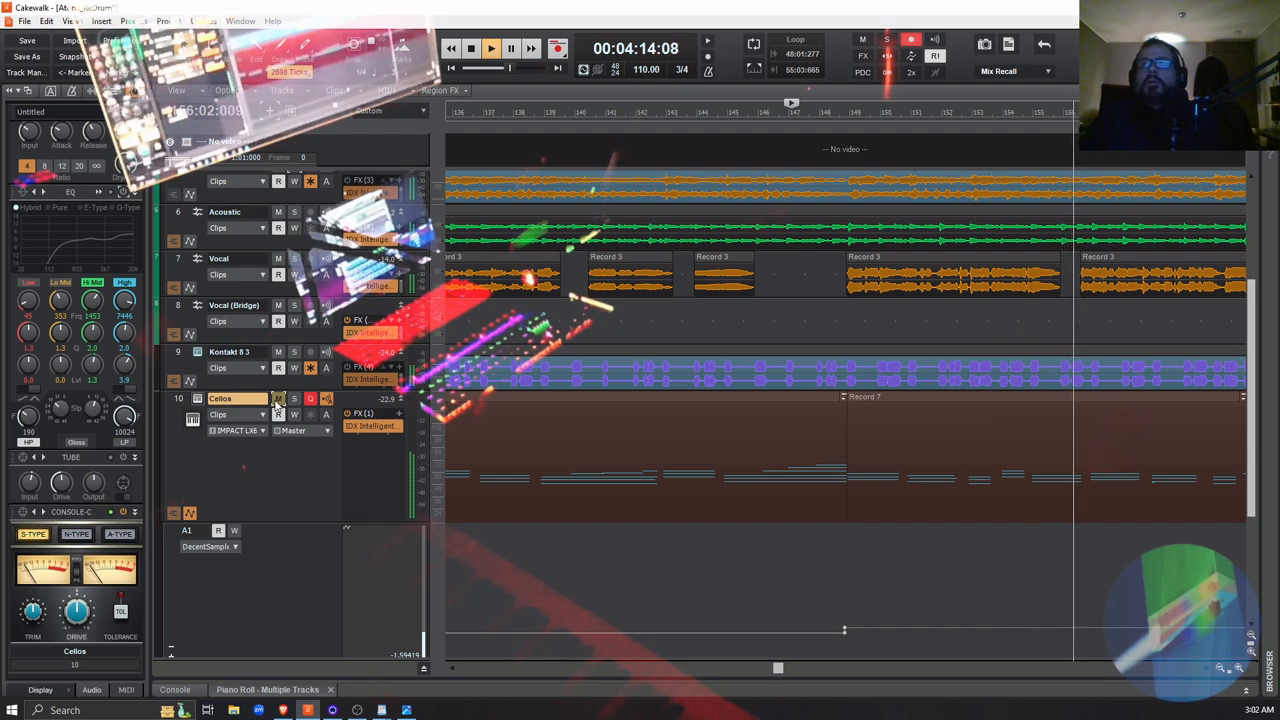
click(278, 398)
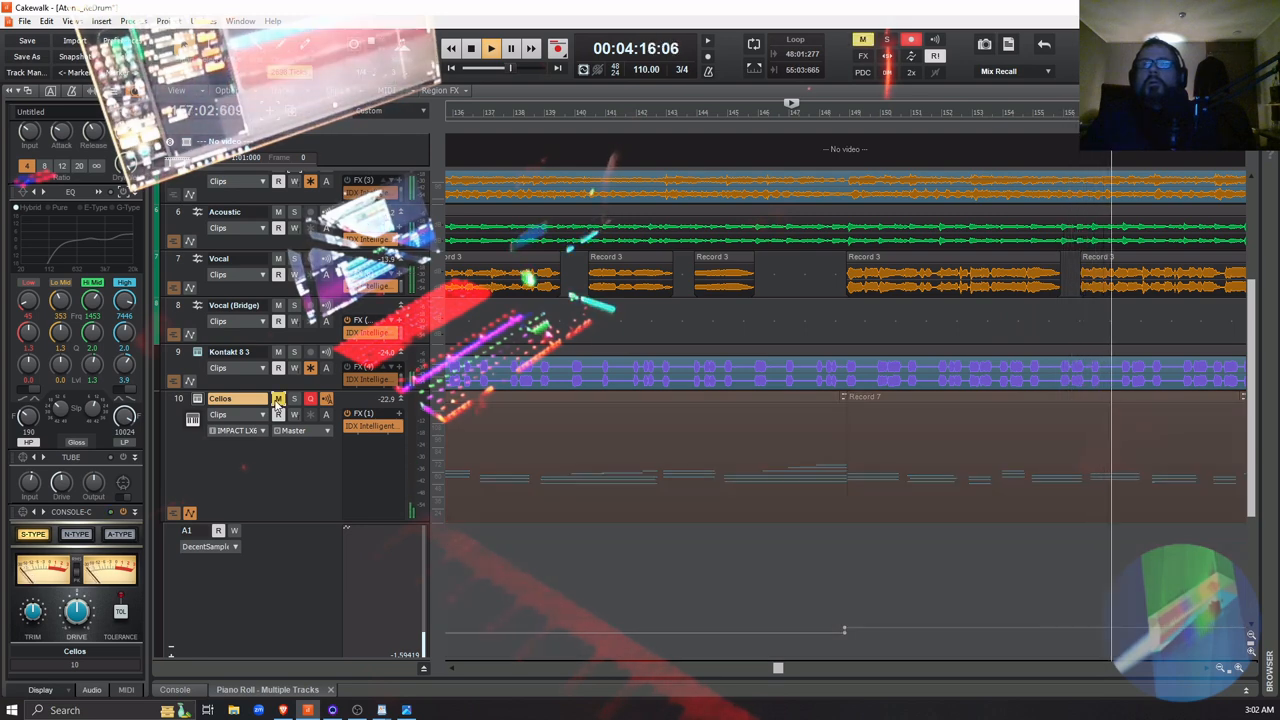
key(space)
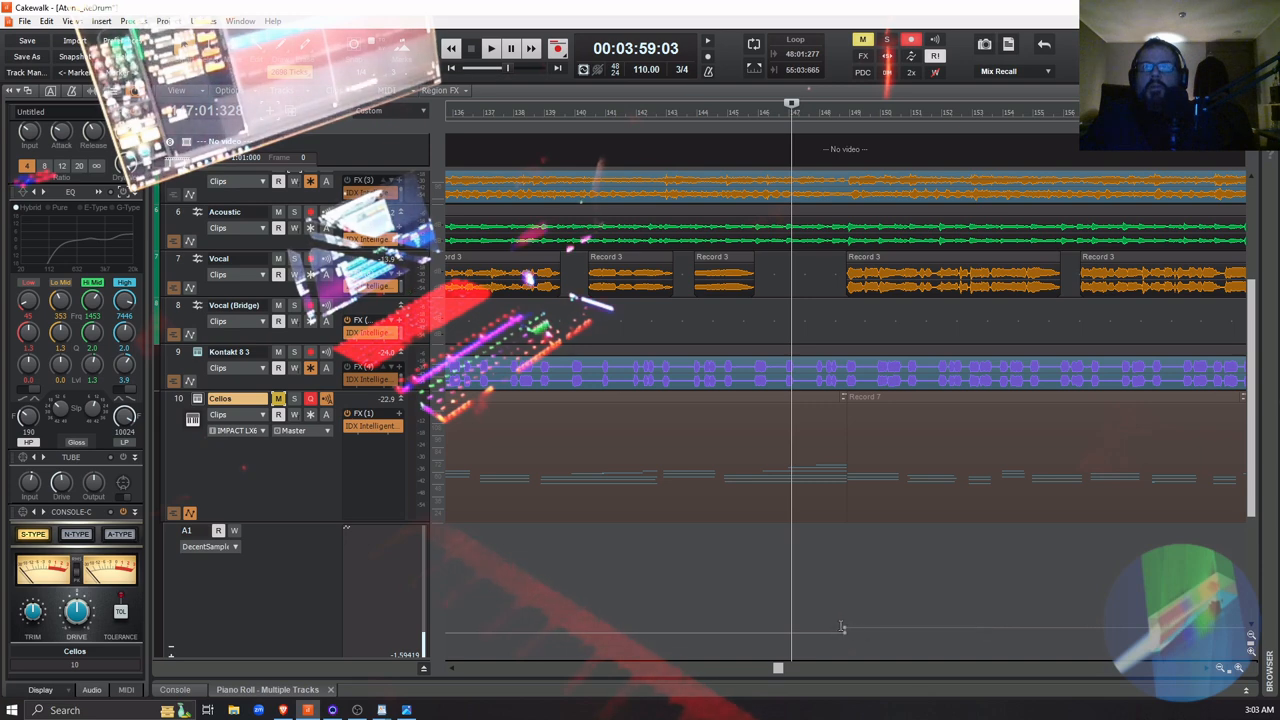
Raise the DecentSampler Main Volume node at the start of Record 7 to about 3.96 and compare the mix with Cellos muted and unmuted
drag(844, 626, 844, 623)
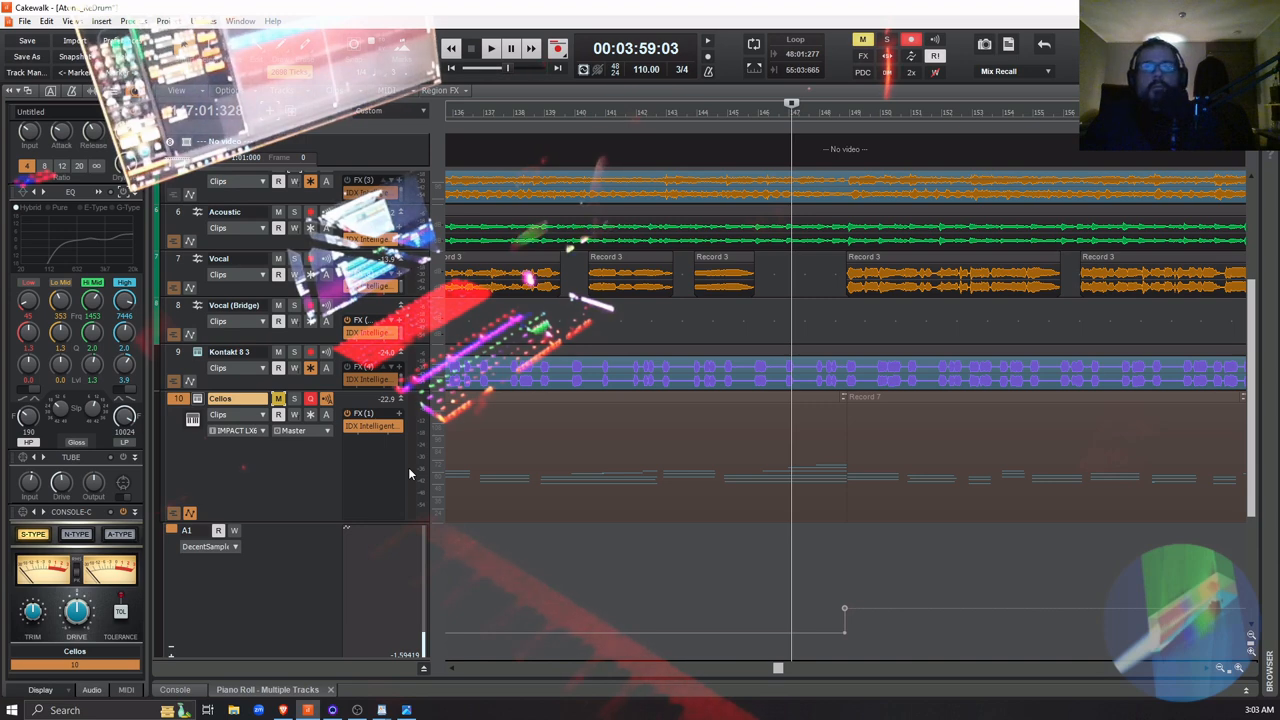
click(279, 399)
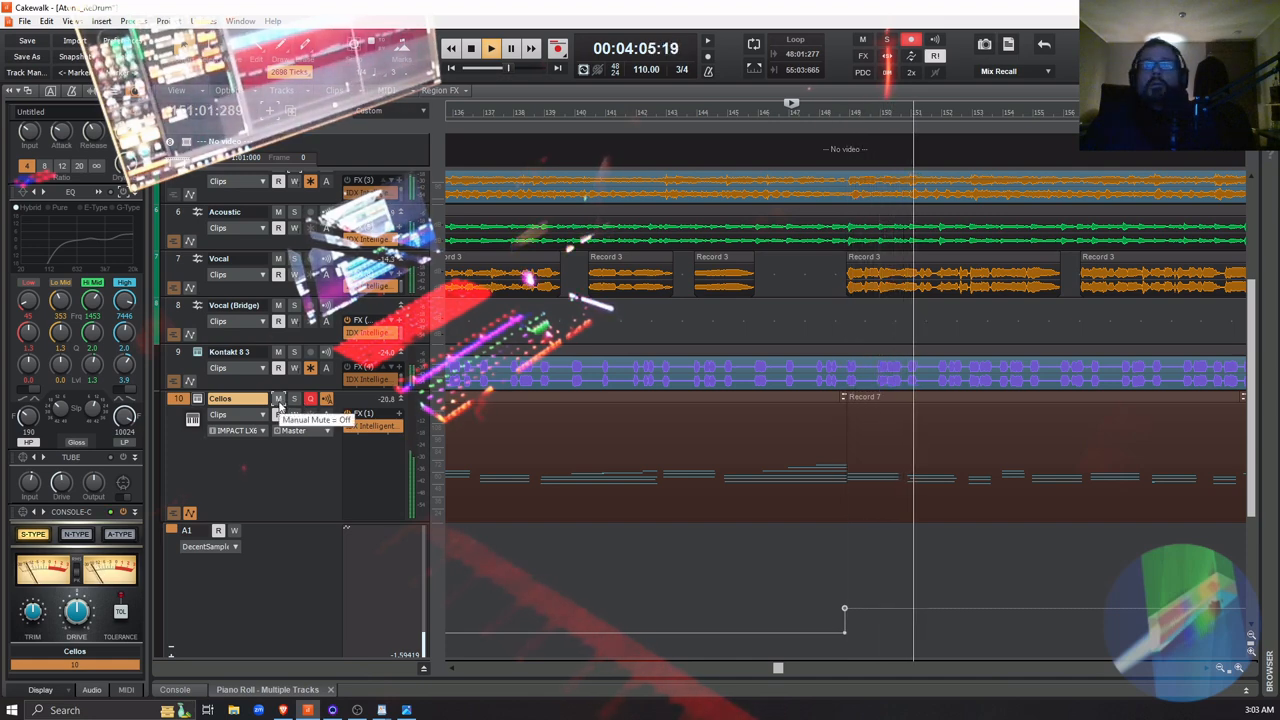
click(278, 399)
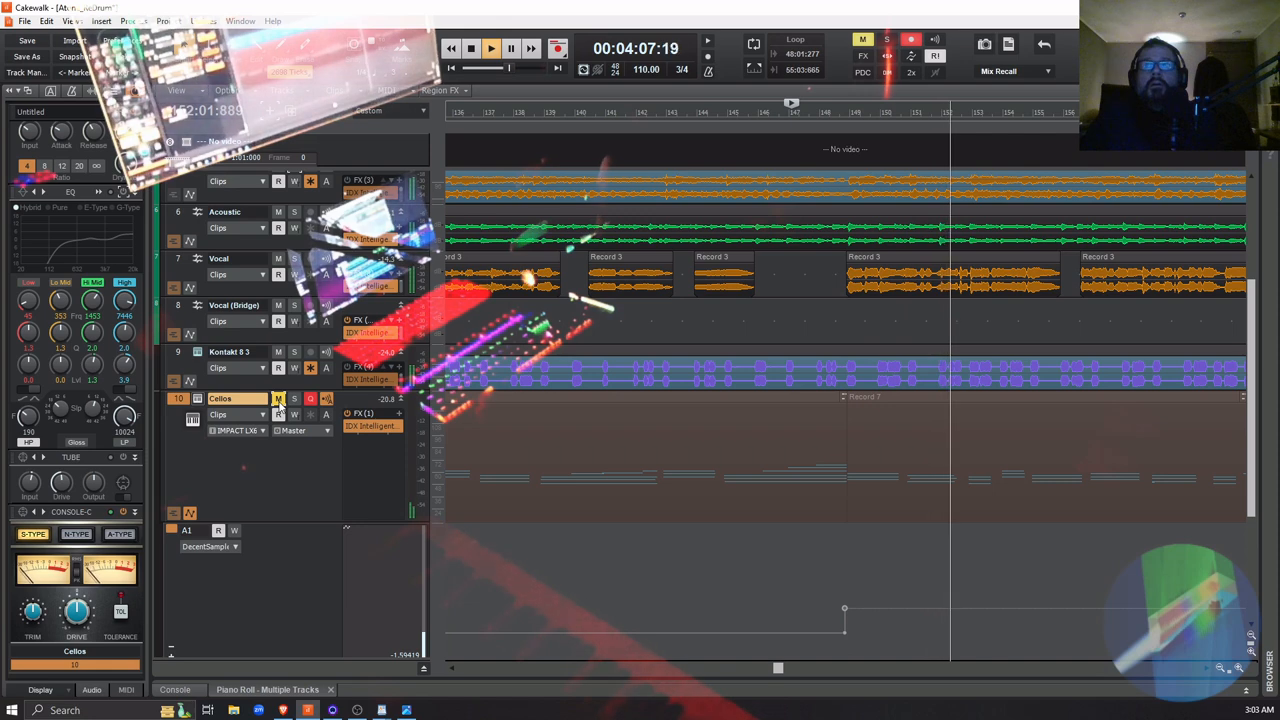
click(278, 399)
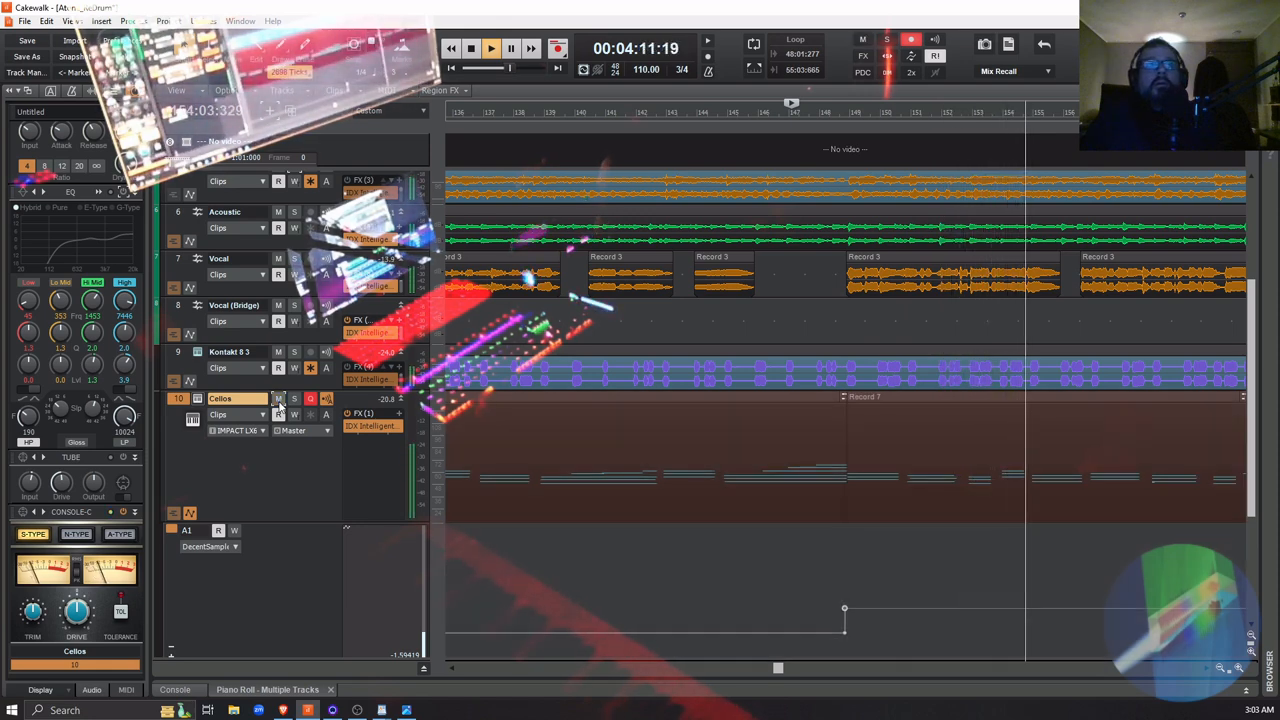
click(278, 399)
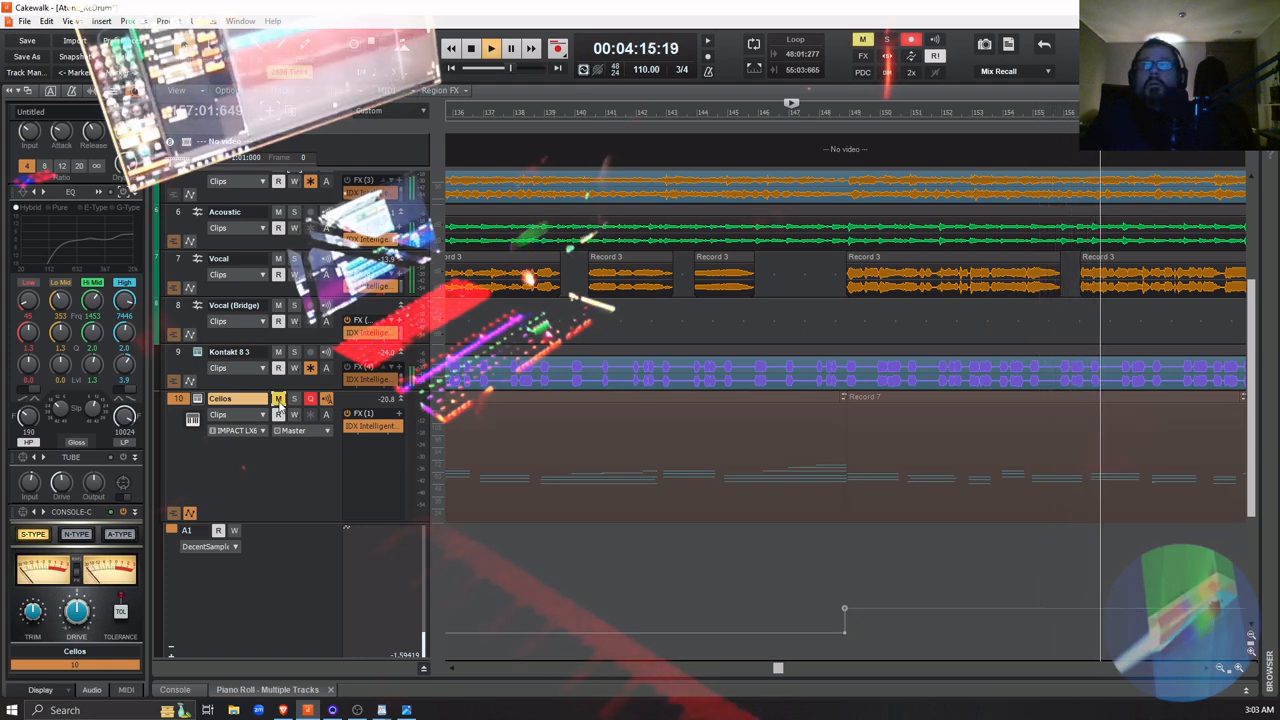
key(space)
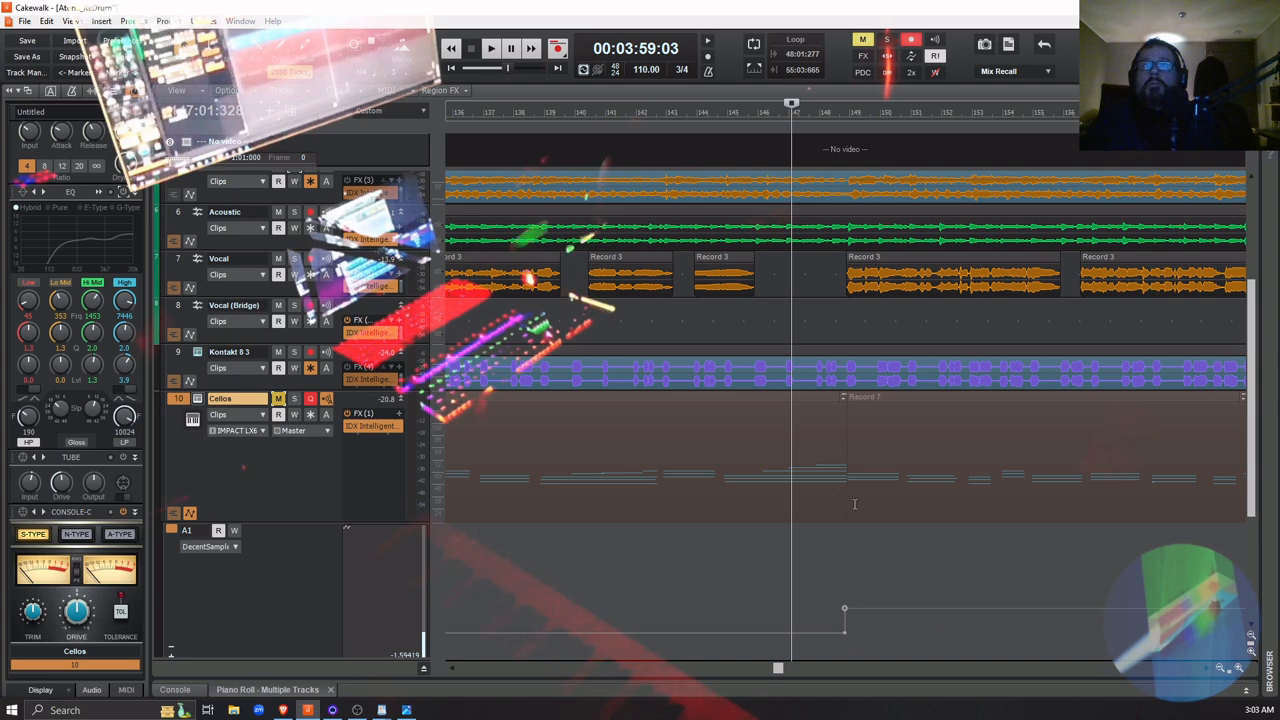
Unmute the Cellos track and listen to the Record 7 clip in the full mix from 00:04:11:23
click(1027, 507)
key(space)
key(space)
key(space)
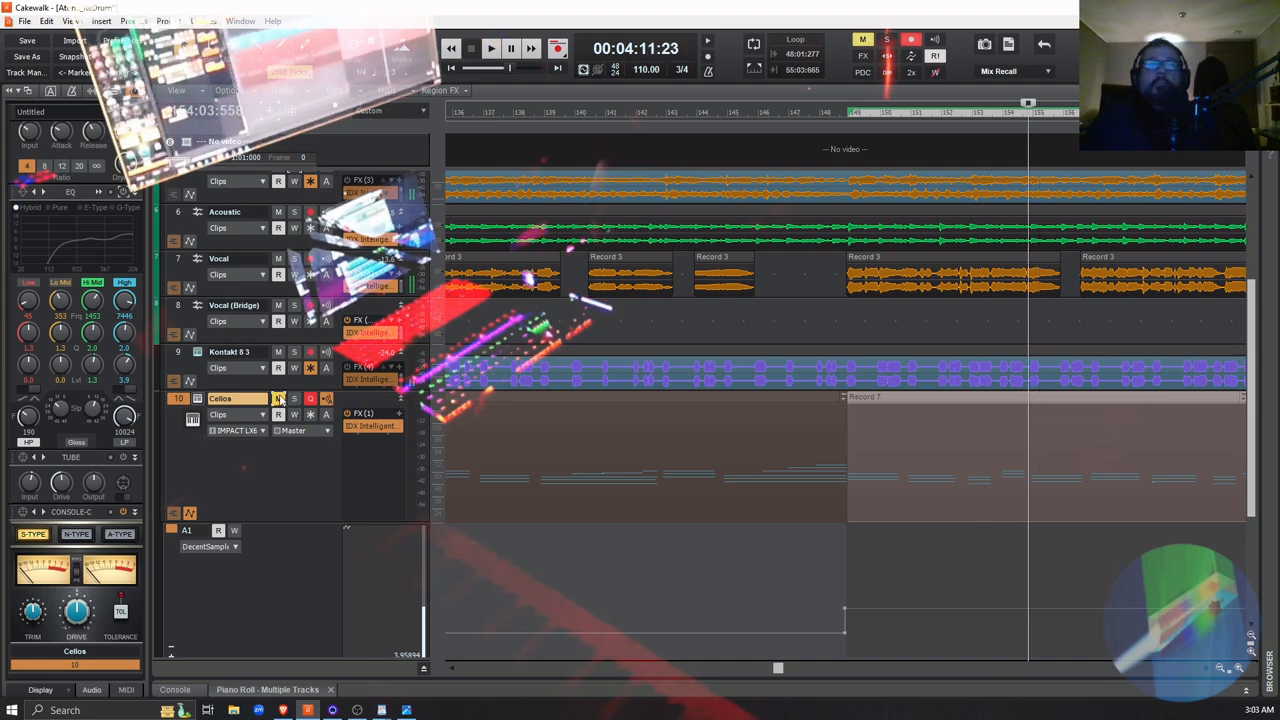
key(space)
key(space)
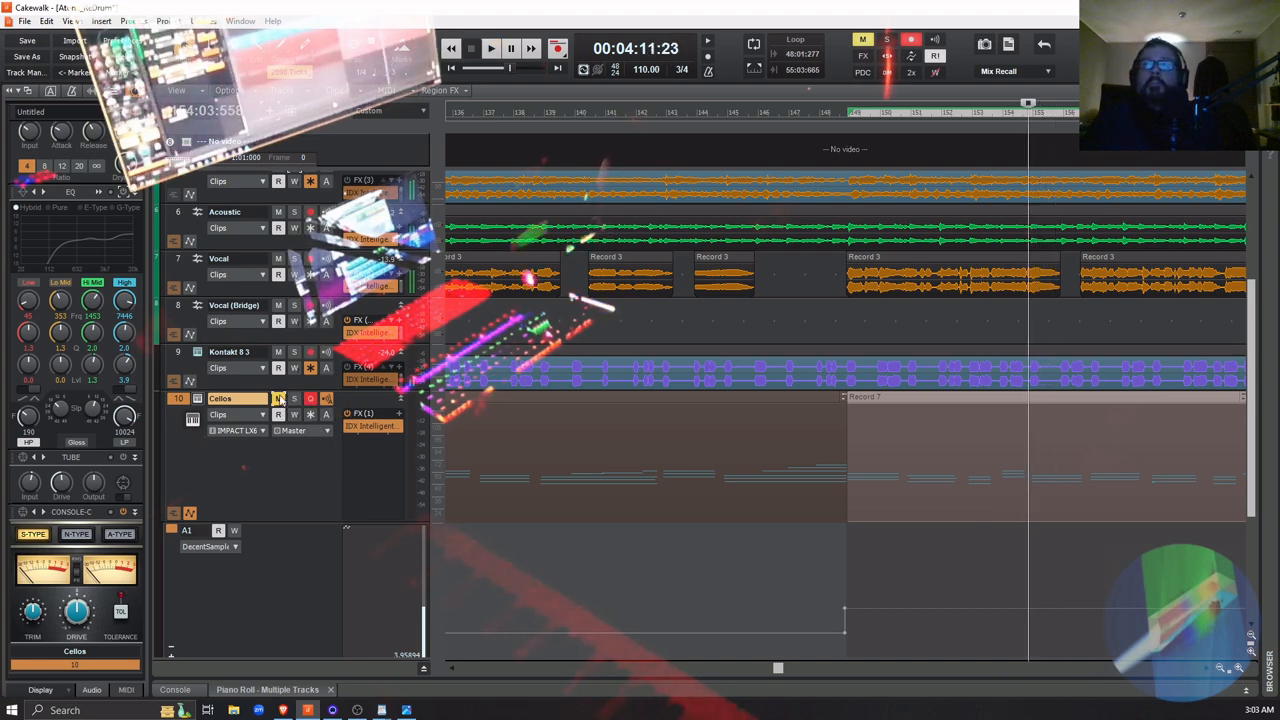
click(280, 399)
key(space)
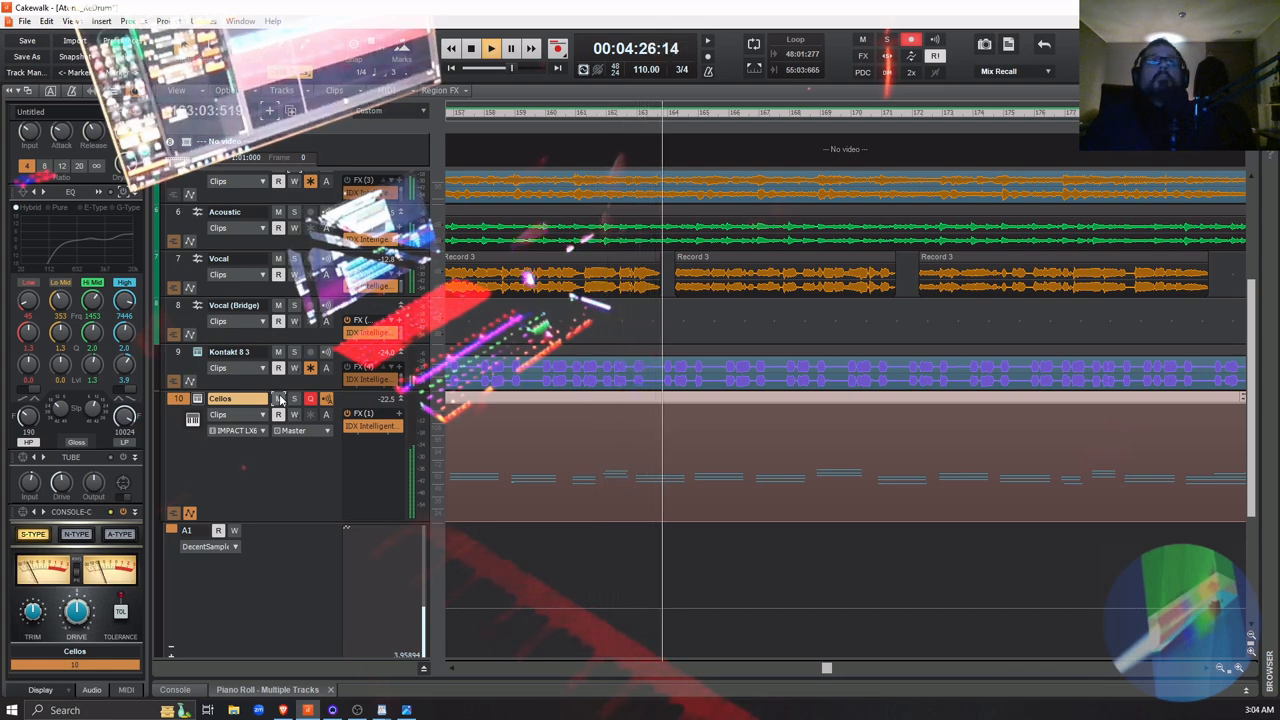
key(space)
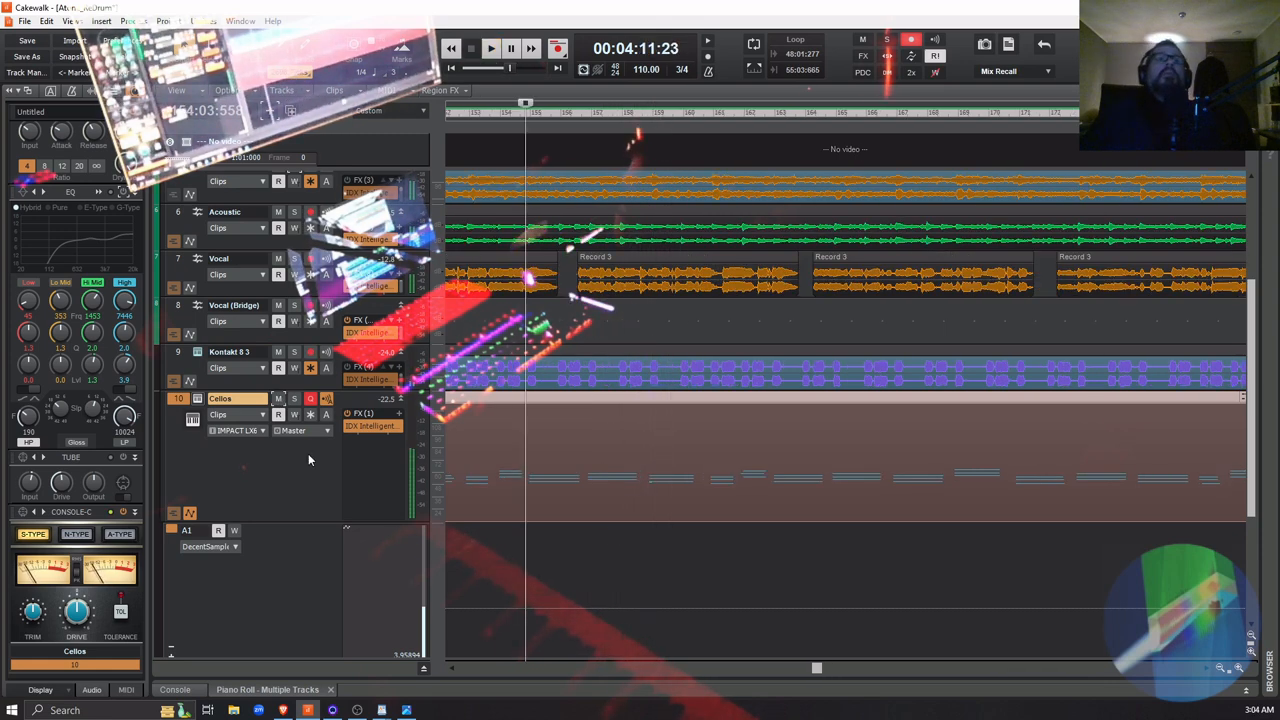
Solo the Vital 1, HaNonB70 1, Kontakt 8 1, Kontakt 8 2 and Cellos tracks and audition them together from 00:04:11:23
scroll(307, 483, up, 5)
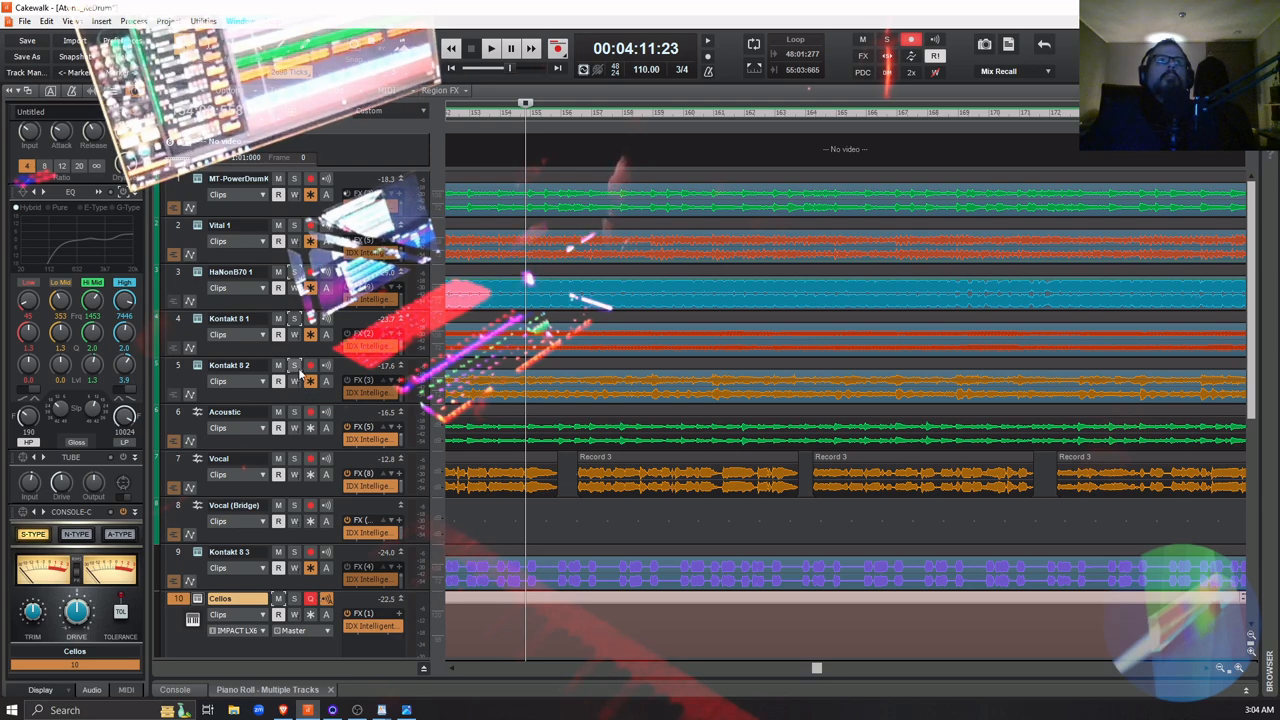
click(294, 366)
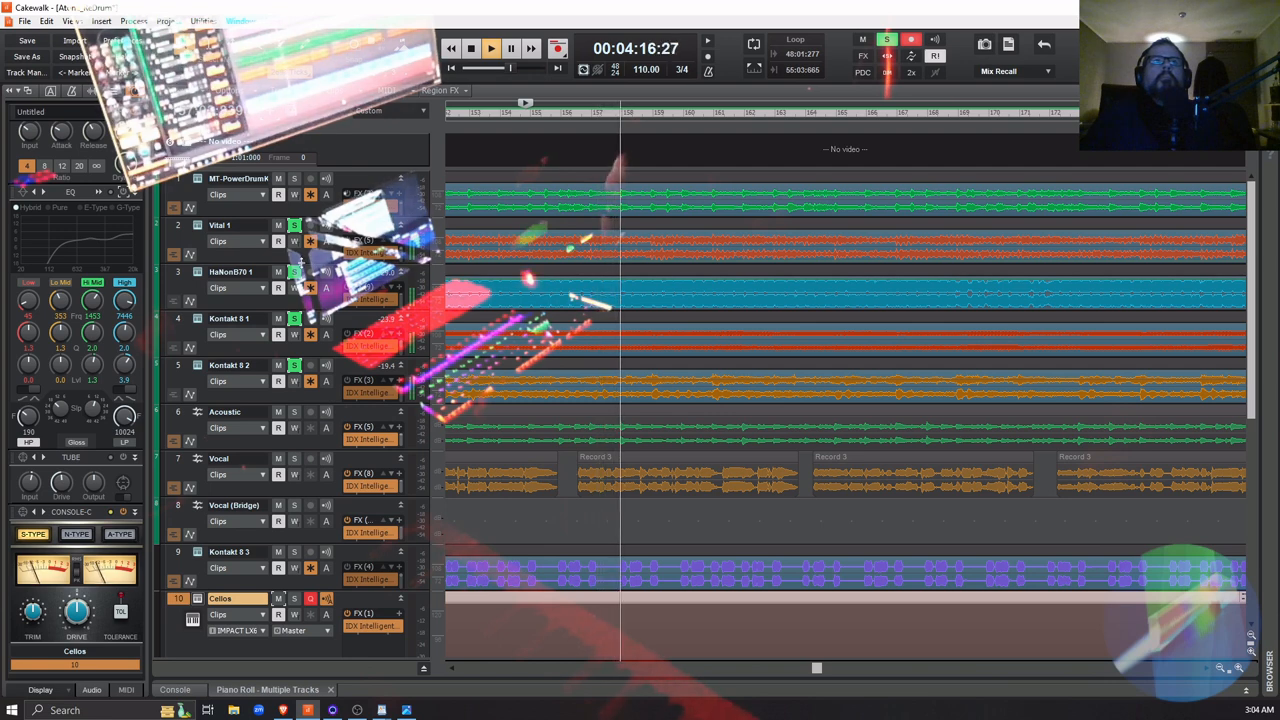
key(space)
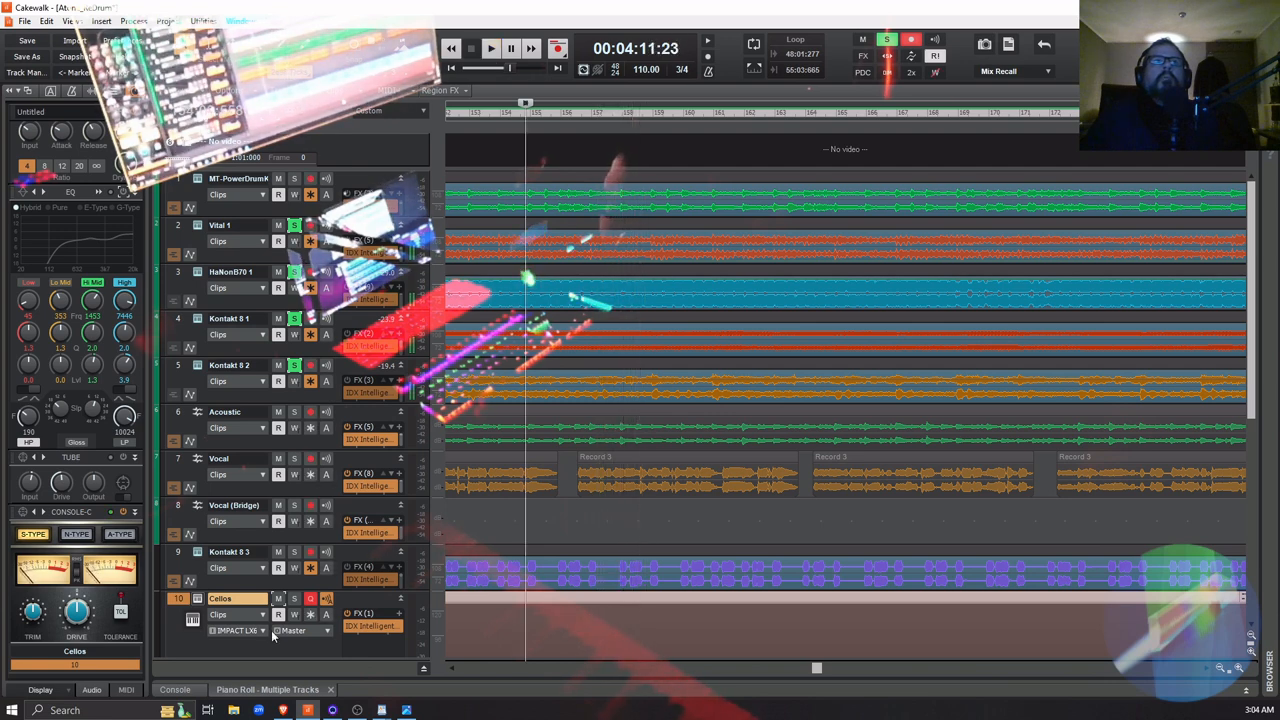
key(space)
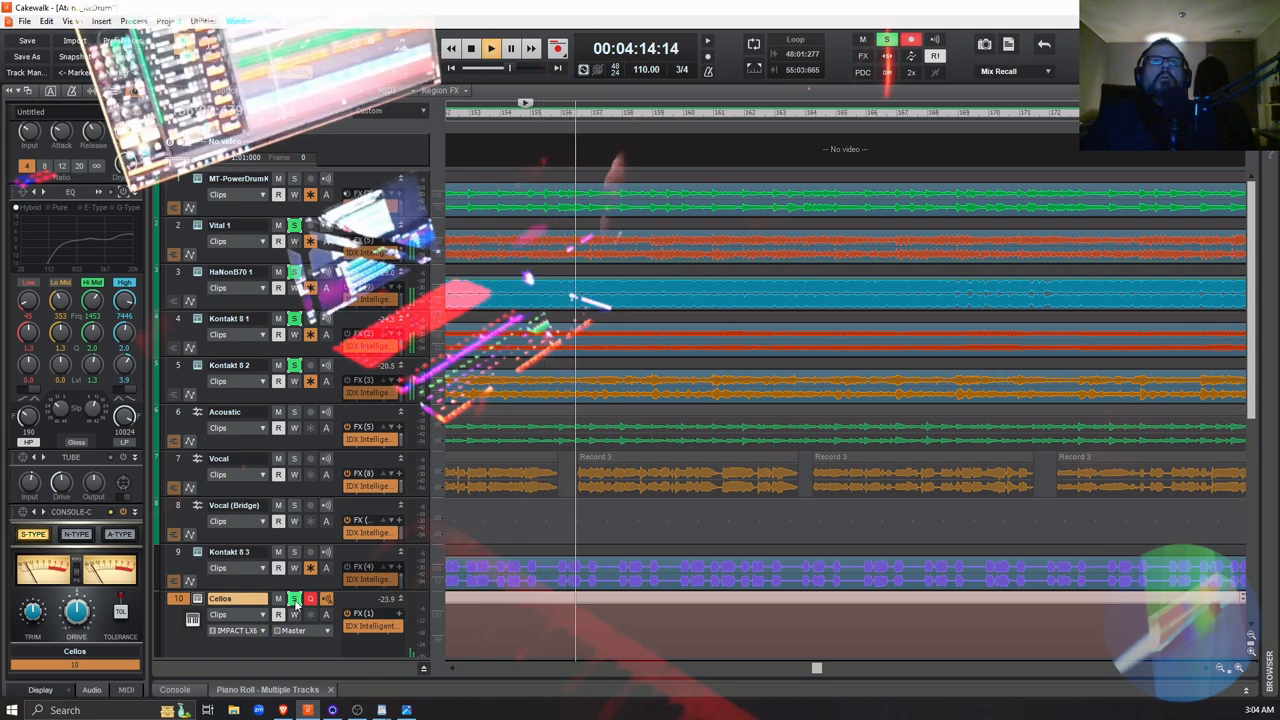
key(space)
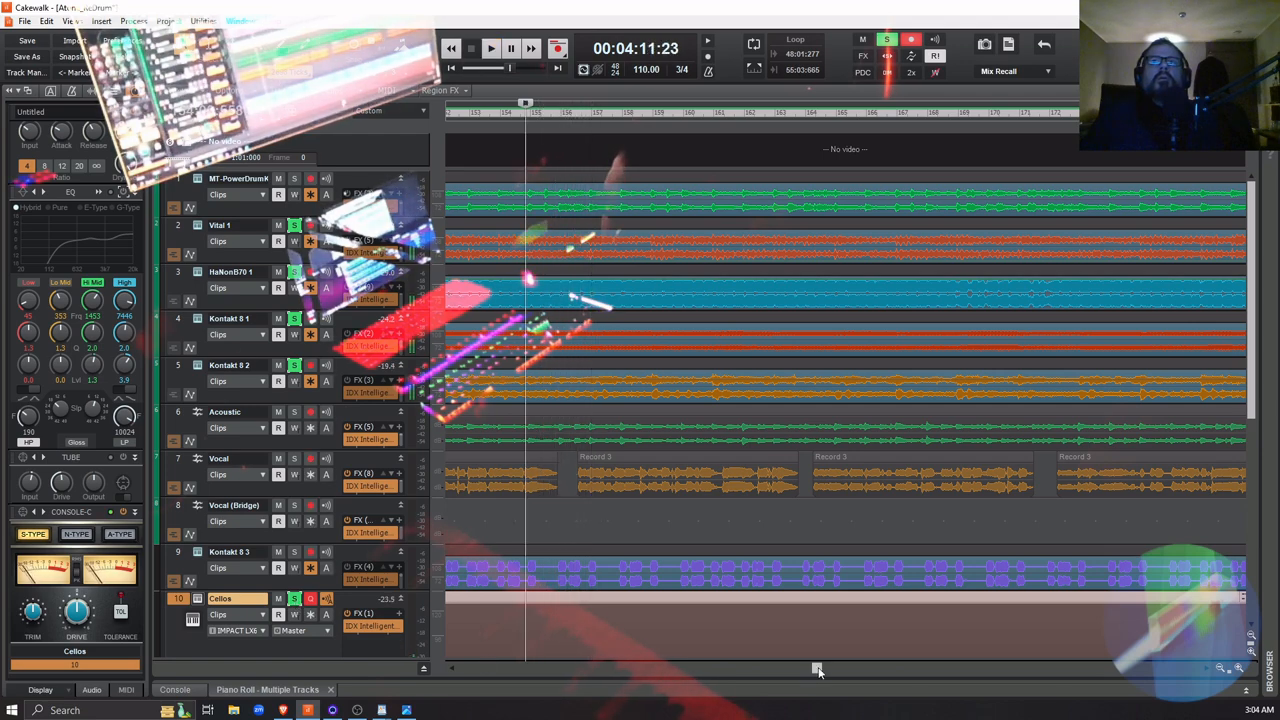
Play the soloed tracks from 00:03:56:00, a few measures before Record 7, with the Cellos automation lane in view
drag(819, 671, 815, 673)
scroll(641, 598, down, 2)
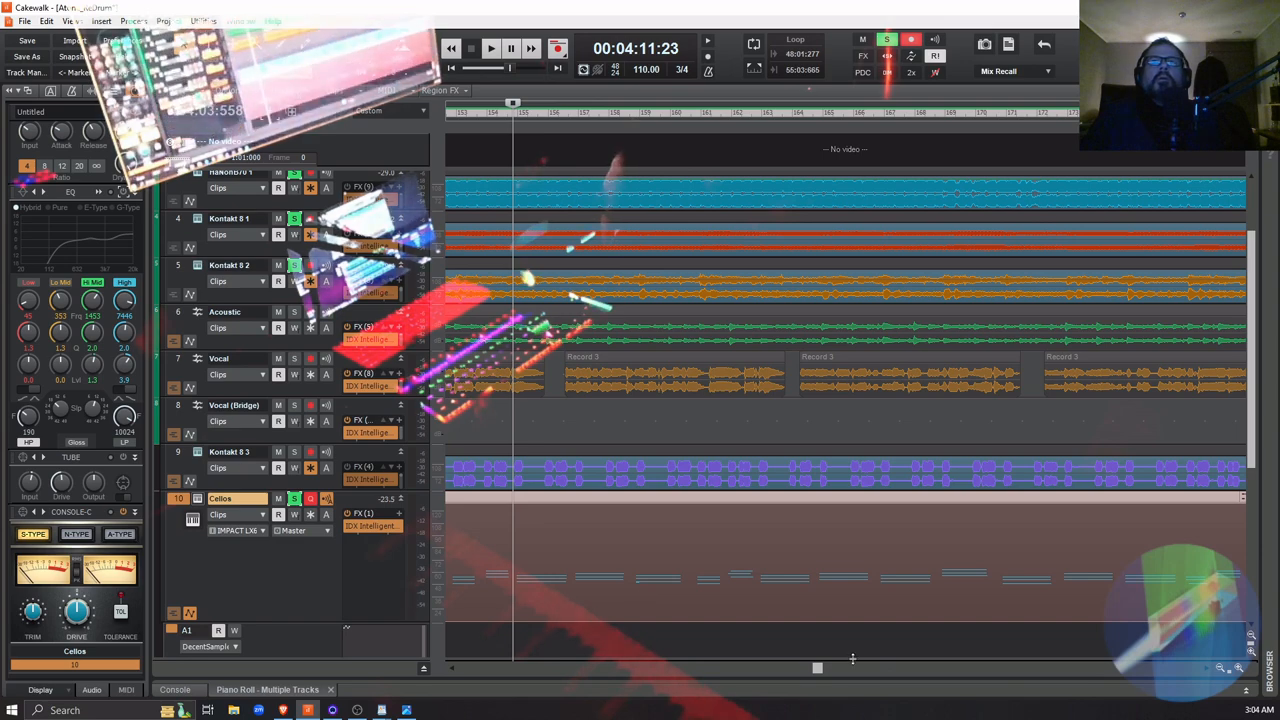
drag(817, 673, 793, 678)
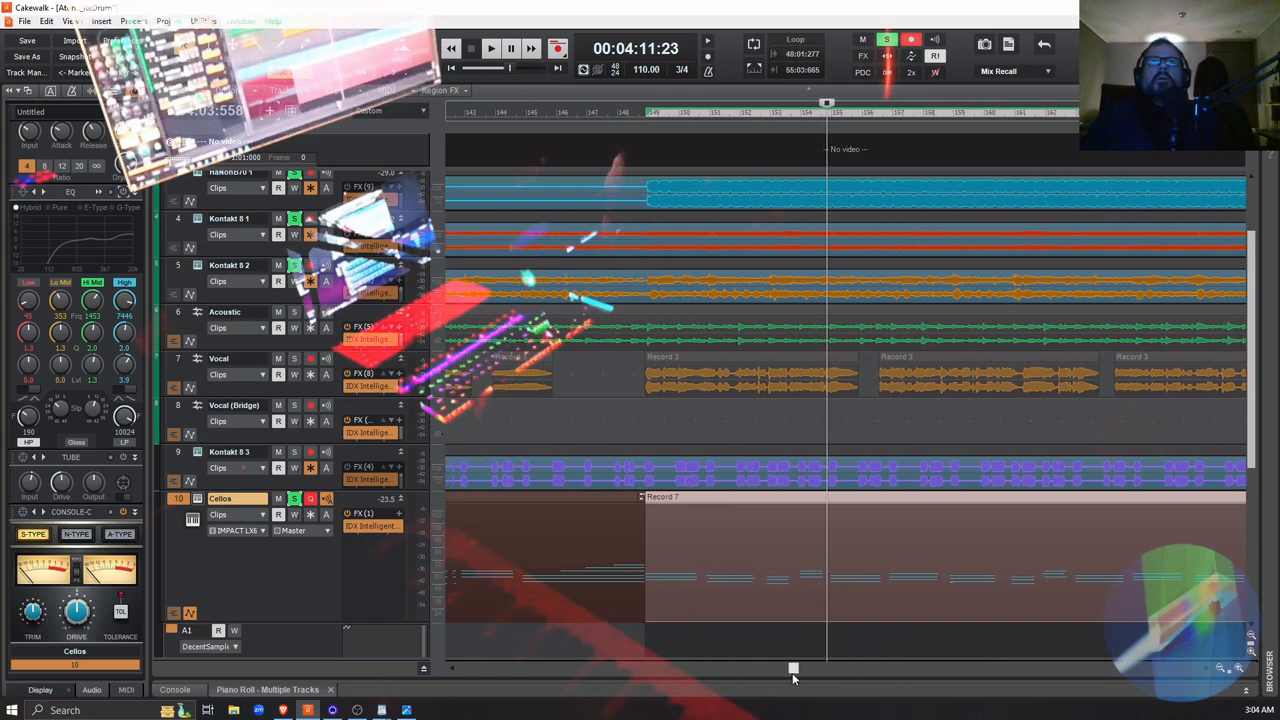
click(575, 429)
scroll(732, 564, down, 2)
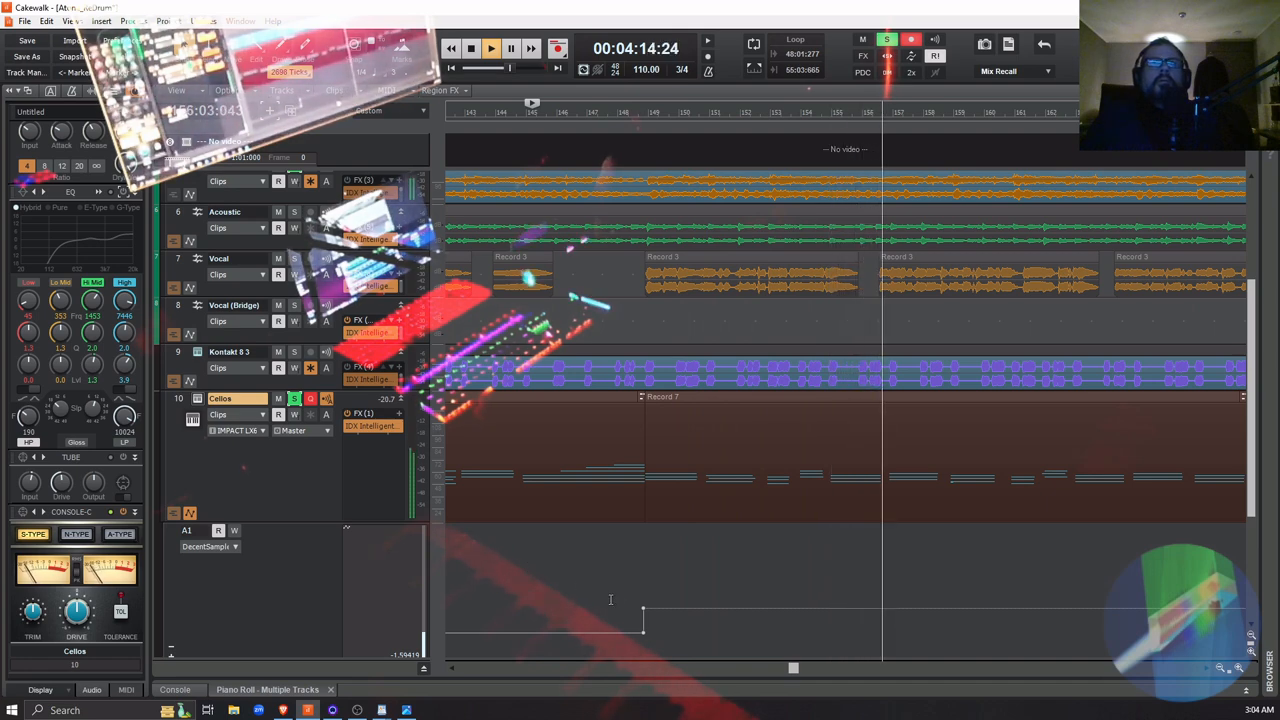
Try the Main Volume node at the start of Record 7 at about 3.17 and then about 8.48 during playback
drag(643, 607, 643, 613)
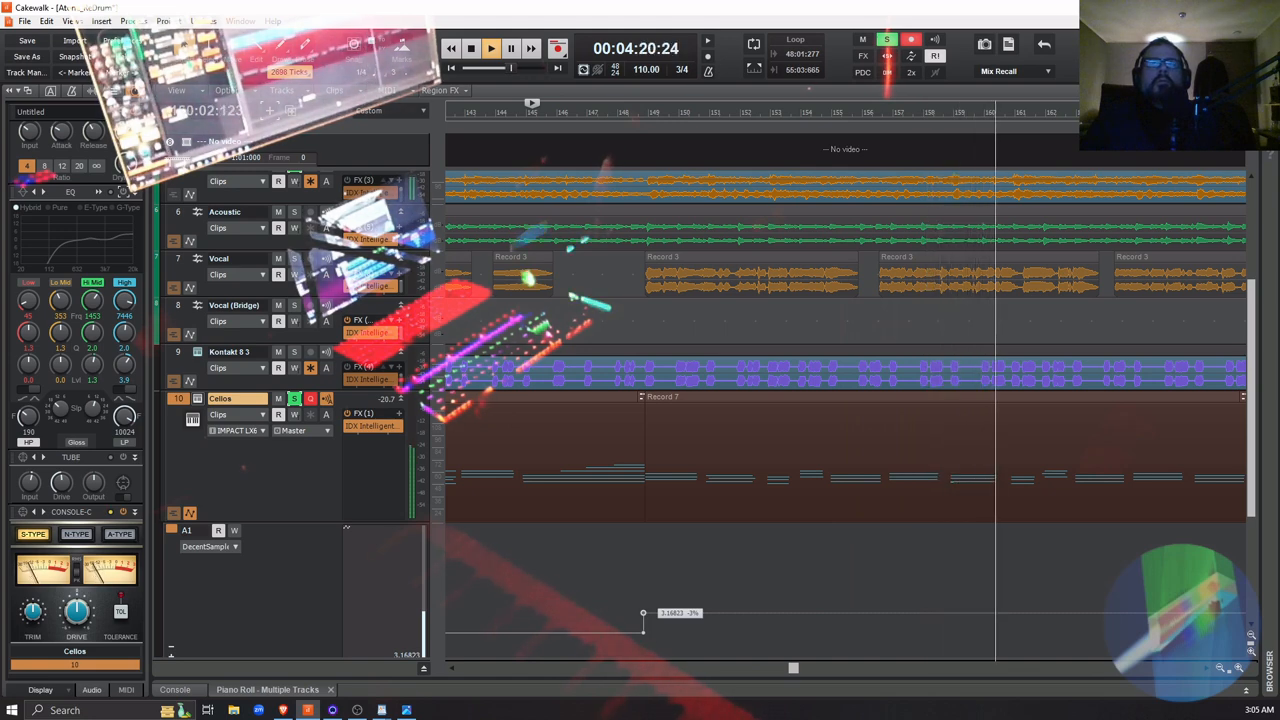
drag(643, 613, 643, 571)
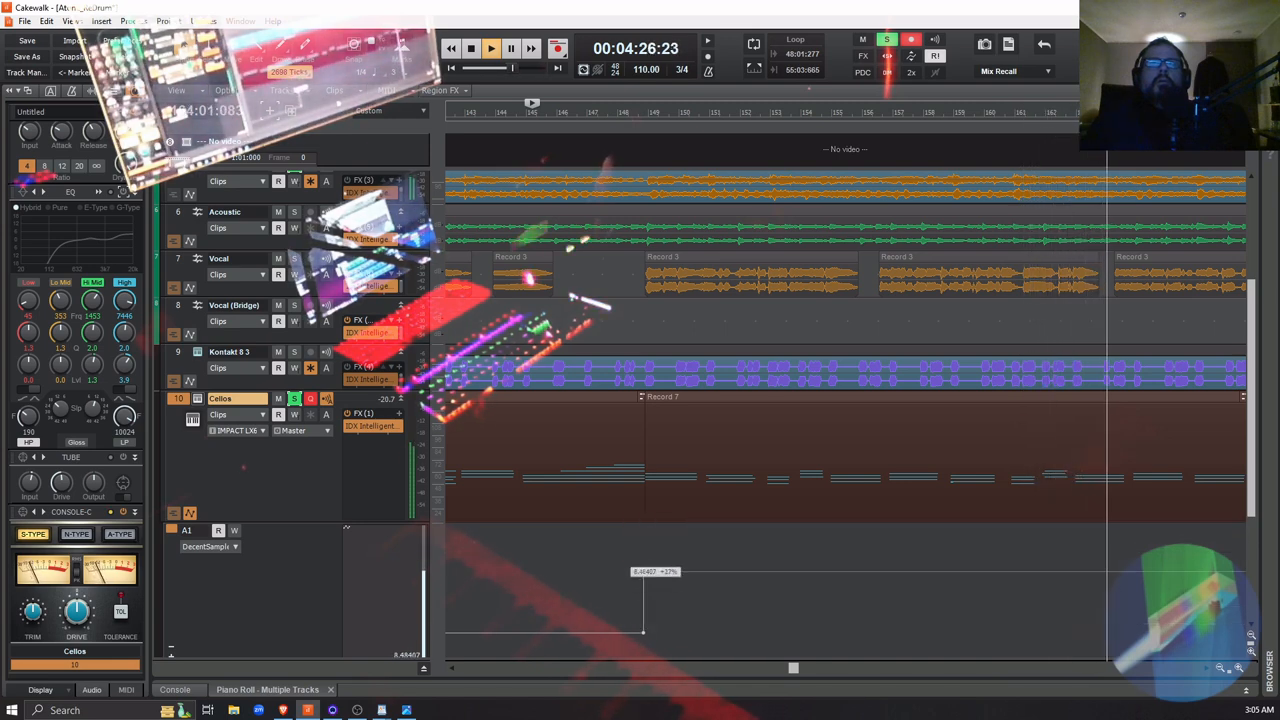
key(space)
Remove the solo from the other instrument tracks, leaving only Cellos soloed, and start playback from 00:03:56:00
scroll(302, 387, up, 4)
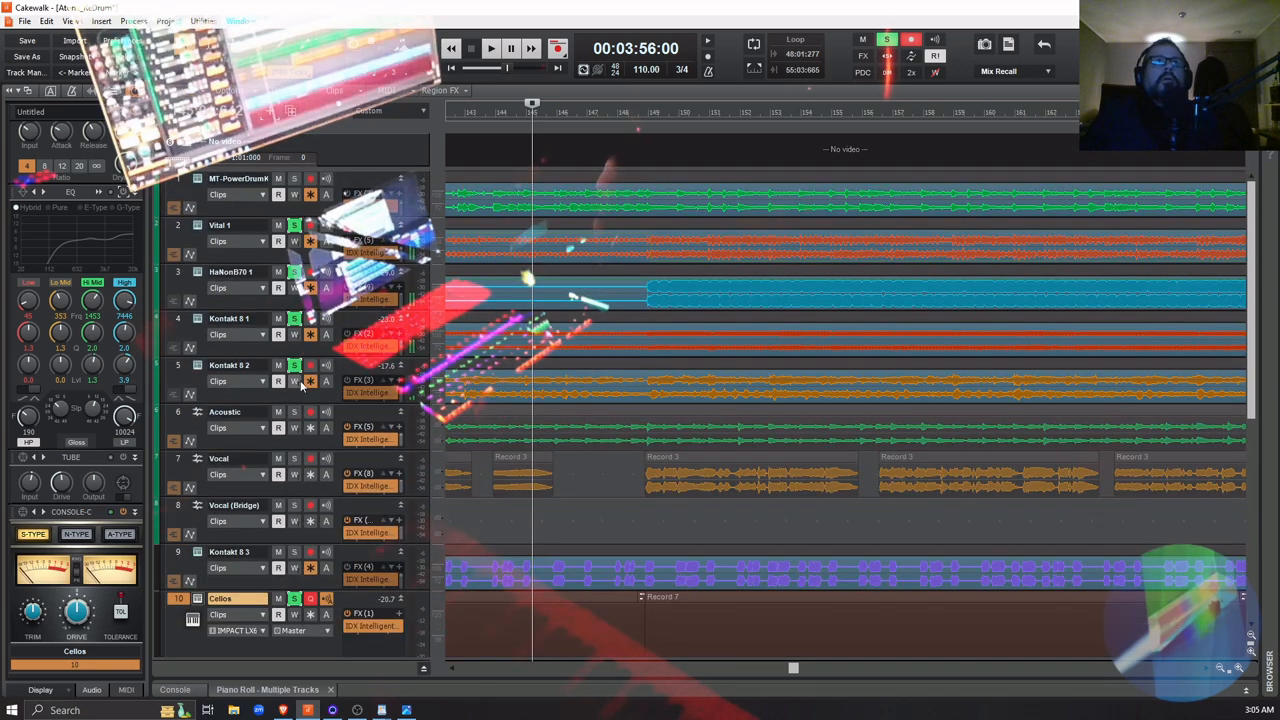
click(294, 273)
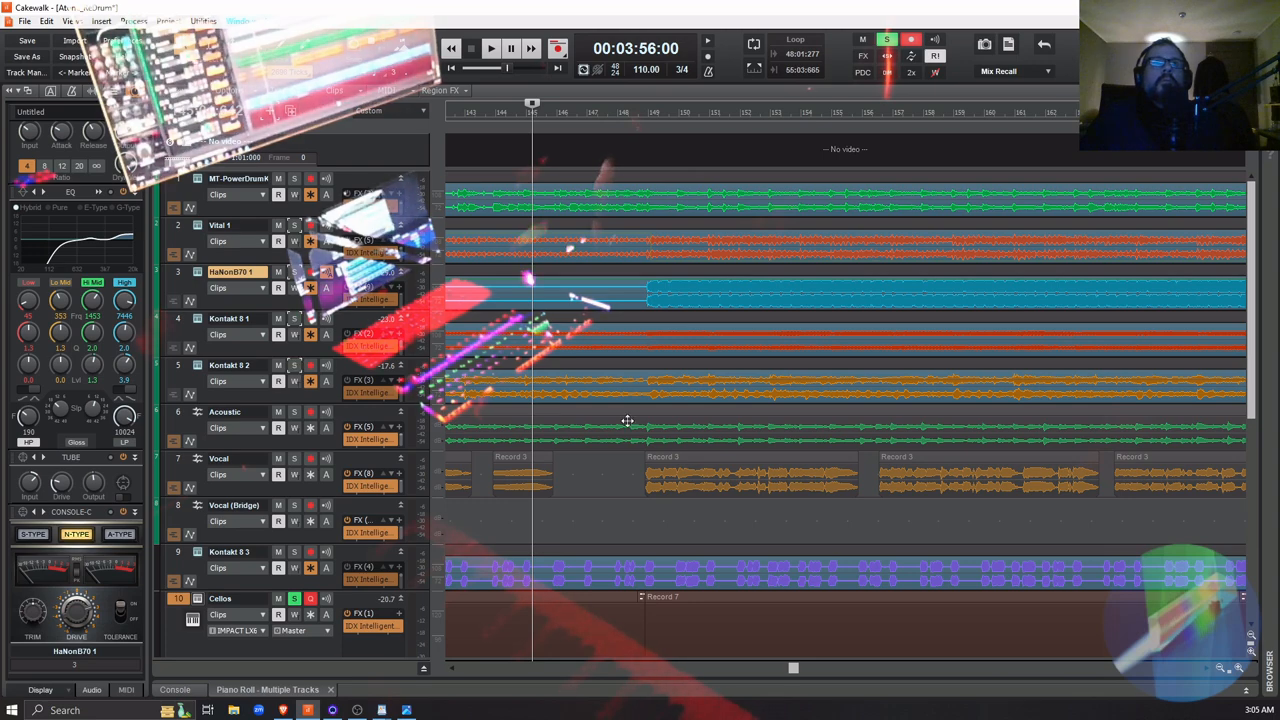
scroll(640, 440, down, 3)
key(space)
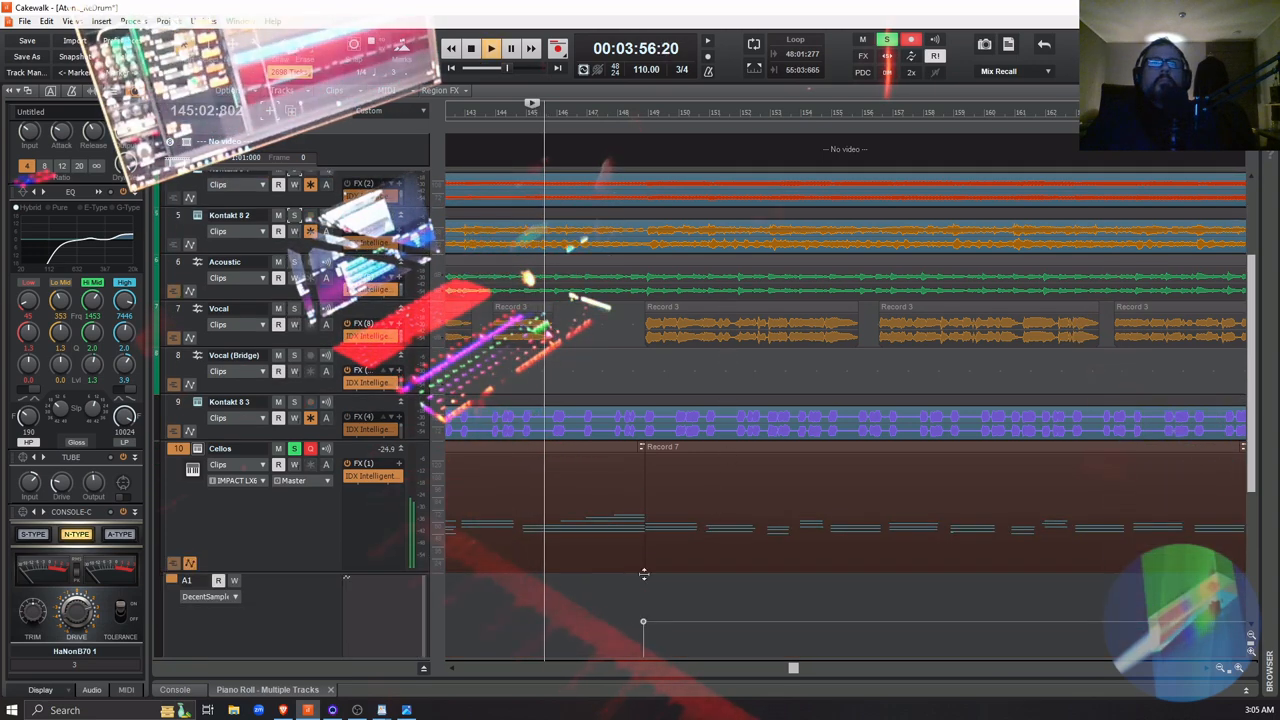
Lower the DecentSampler Main Volume node at the start of Record 7 slightly while listening to the soloed cellos
scroll(646, 500, down, 3)
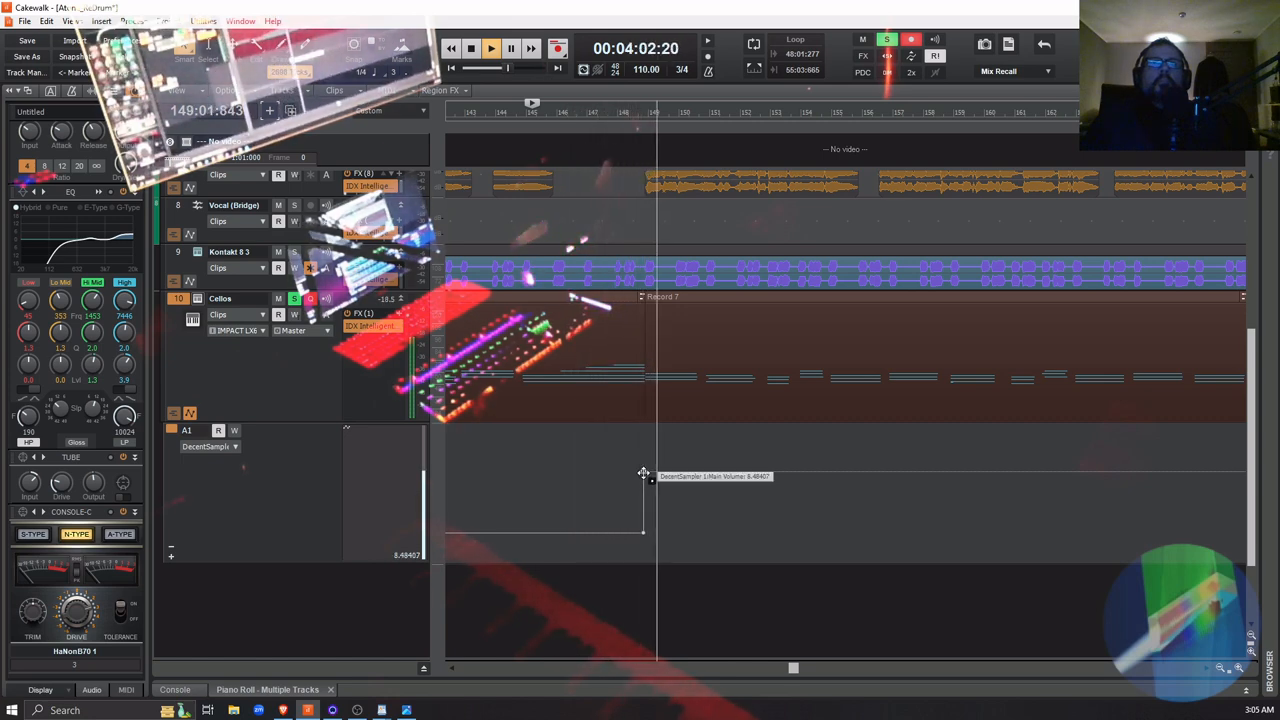
mouse_move(643, 473)
mouse_down()
mouse_move(645, 510)
mouse_move(643, 429)
mouse_move(643, 562)
mouse_move(618, 570)
mouse_move(643, 553)
mouse_move(643, 428)
mouse_move(643, 485)
mouse_up()
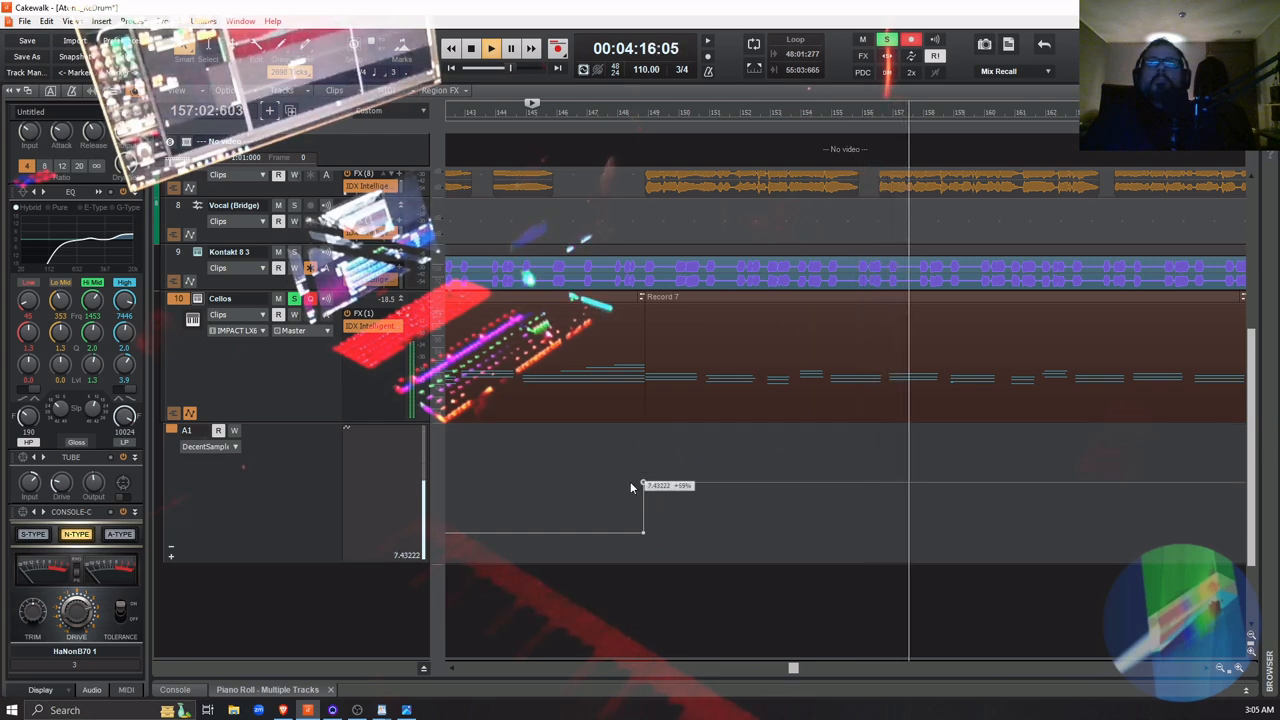
key(space)
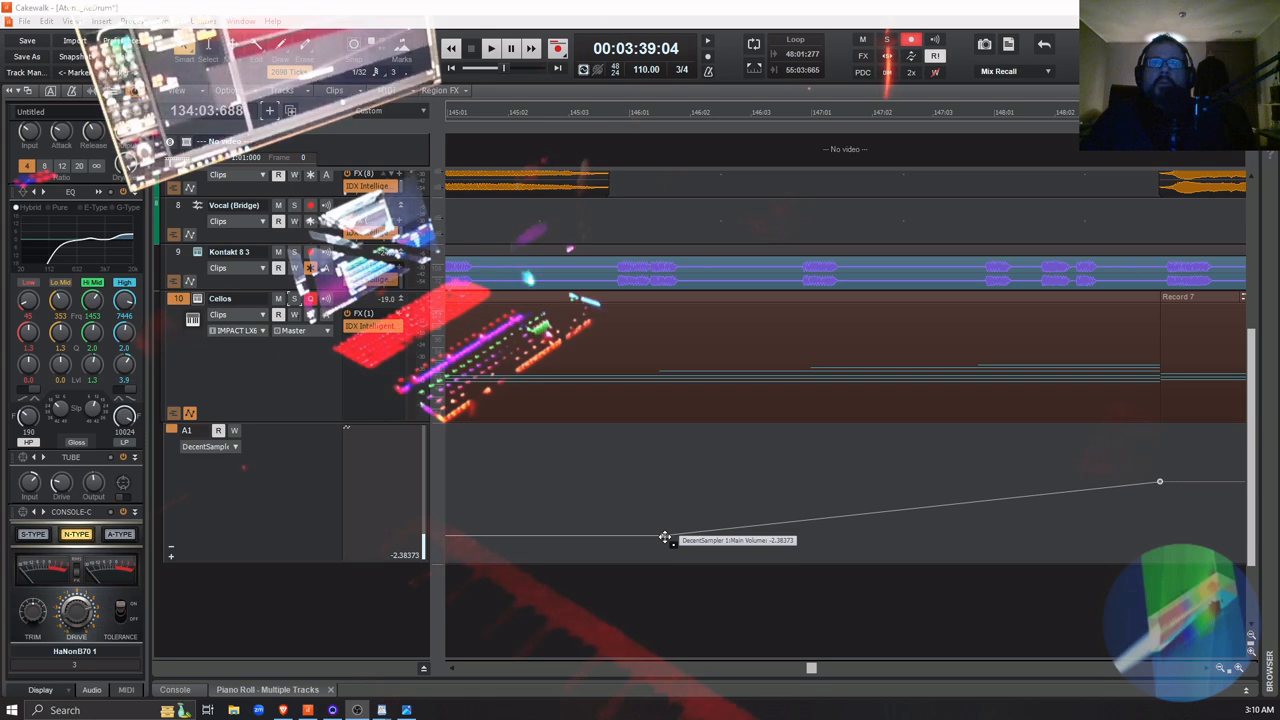
Move the Main Volume node that starts the ramp before Record 7 to 146:01:401 and set its volume to -2.38373
drag(663, 537, 655, 535)
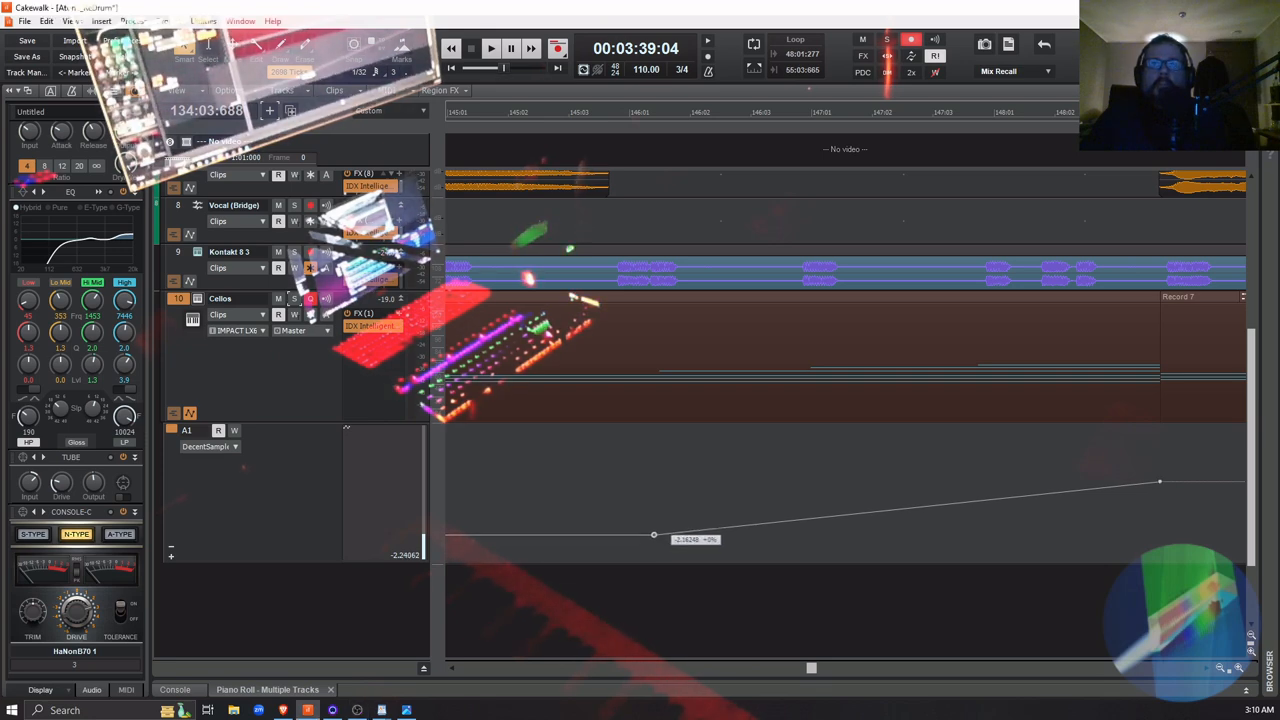
right_click(653, 536)
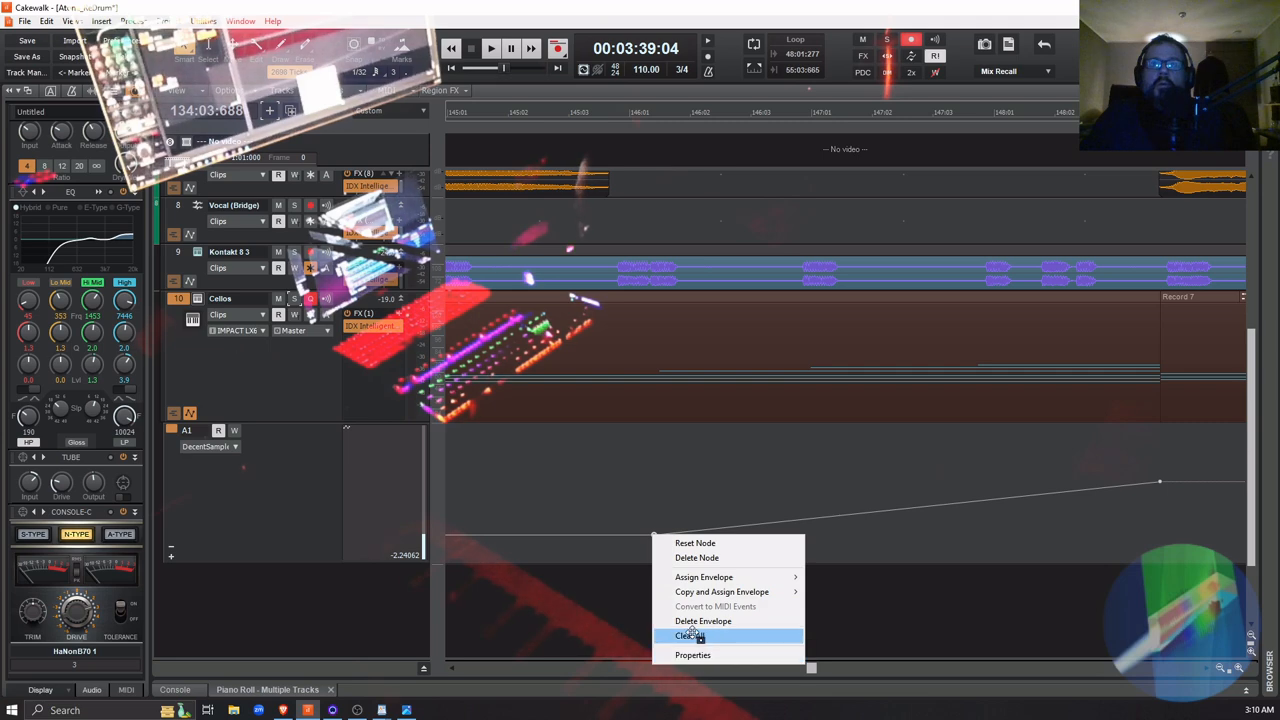
click(706, 655)
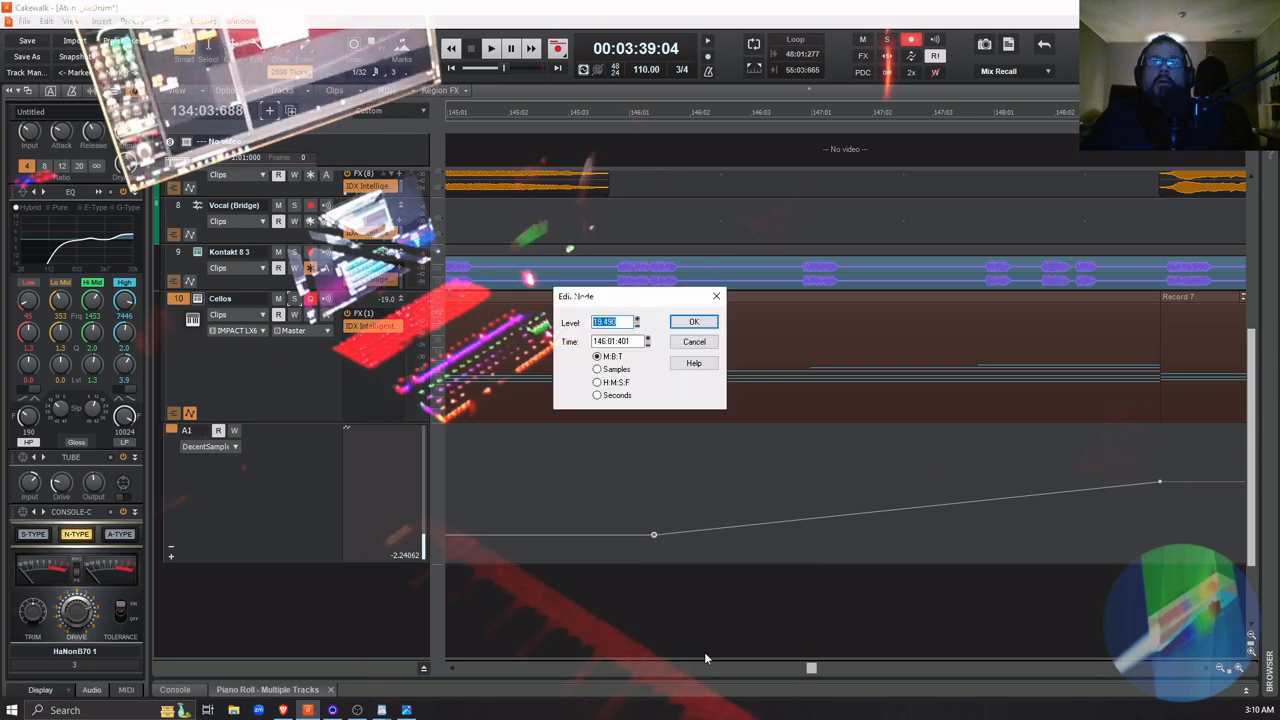
text(15)
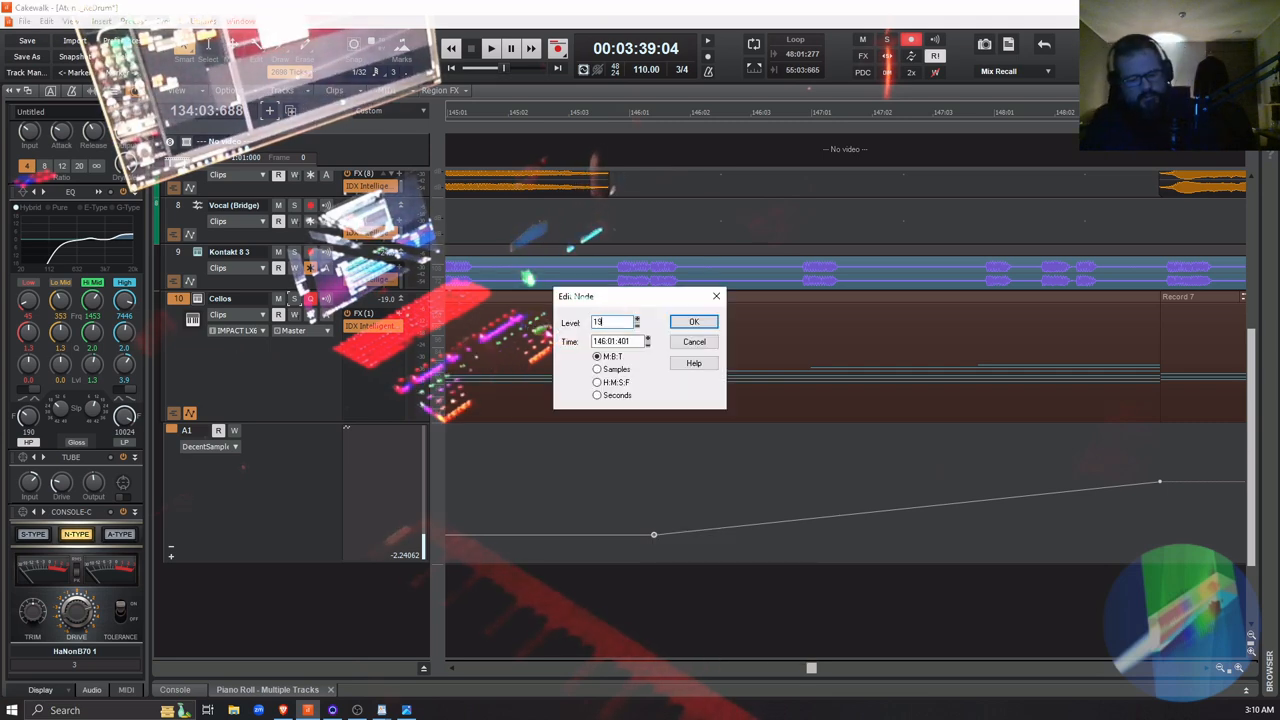
key(Return)
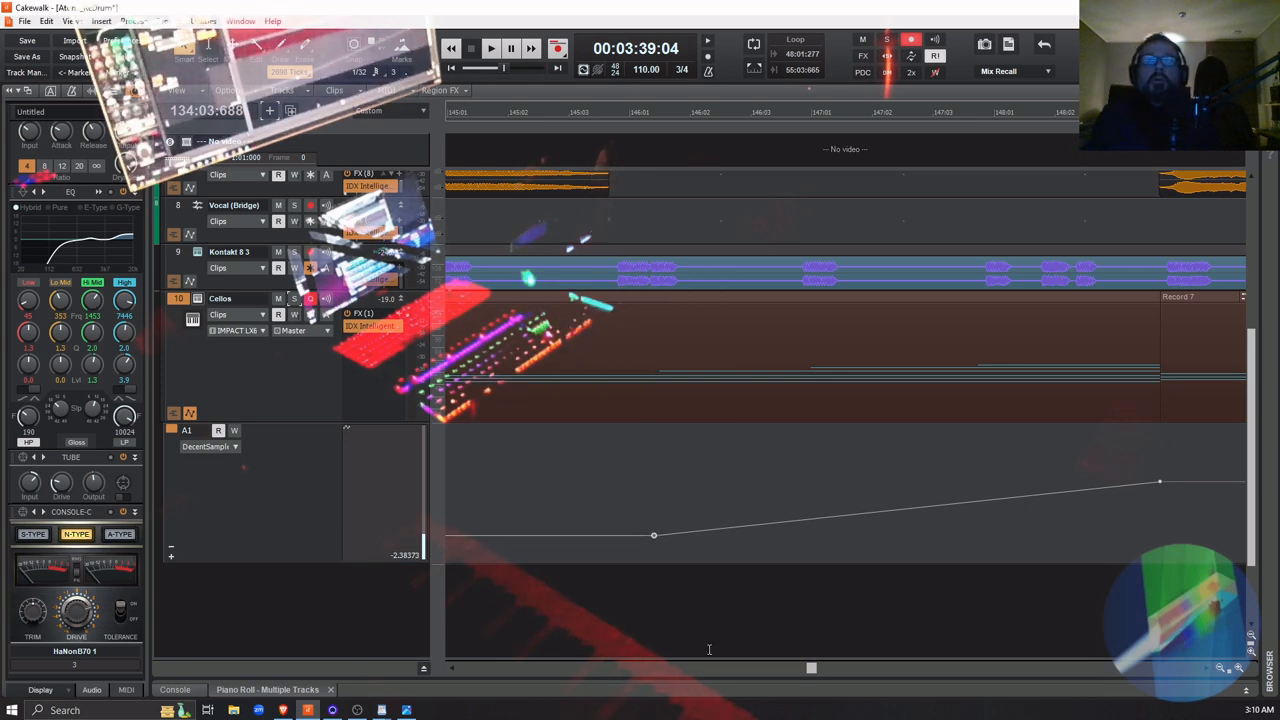
Check the level and time properties of the Main Volume node at the start of Record 7
mouse_move(654, 537)
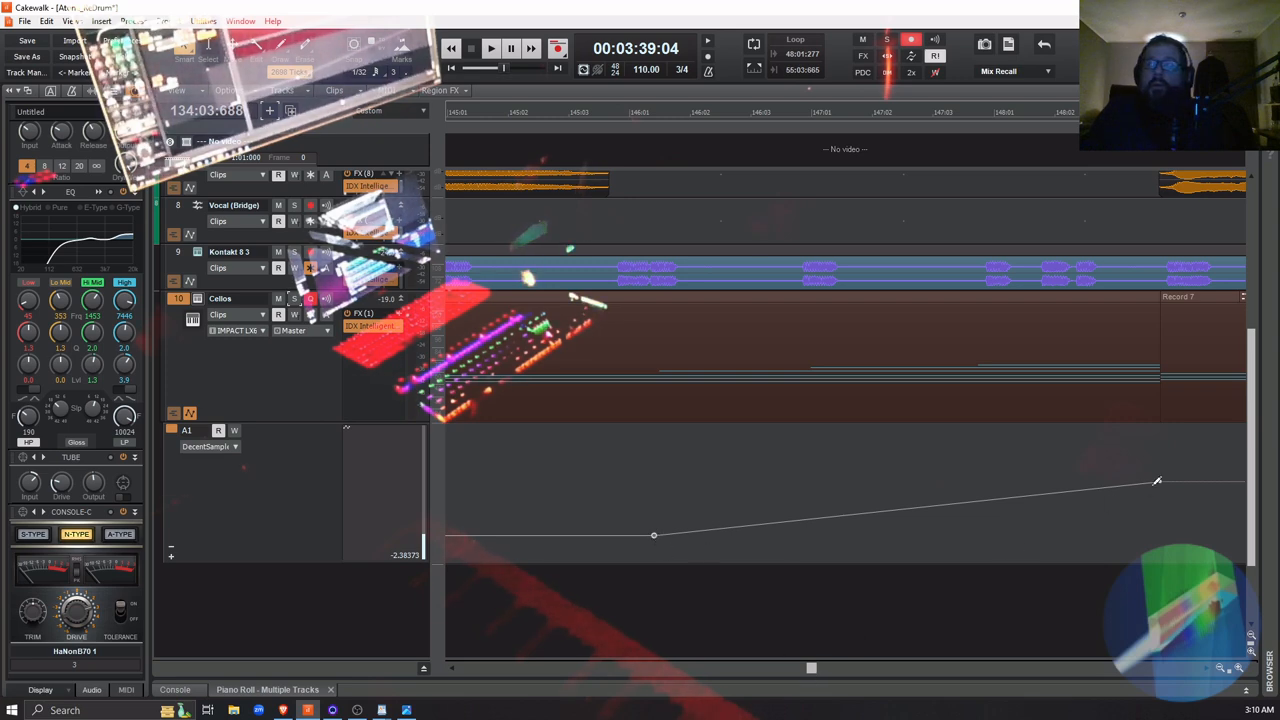
mouse_move(1160, 482)
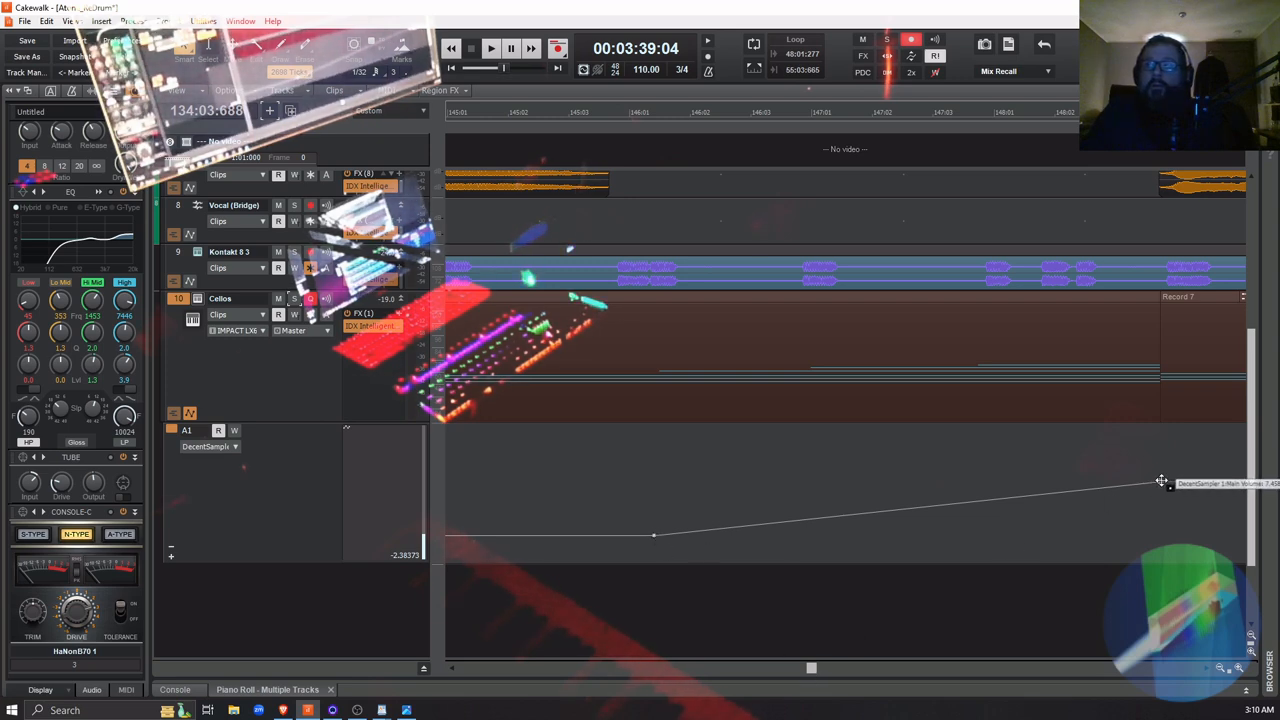
right_click(1161, 482)
click(1181, 598)
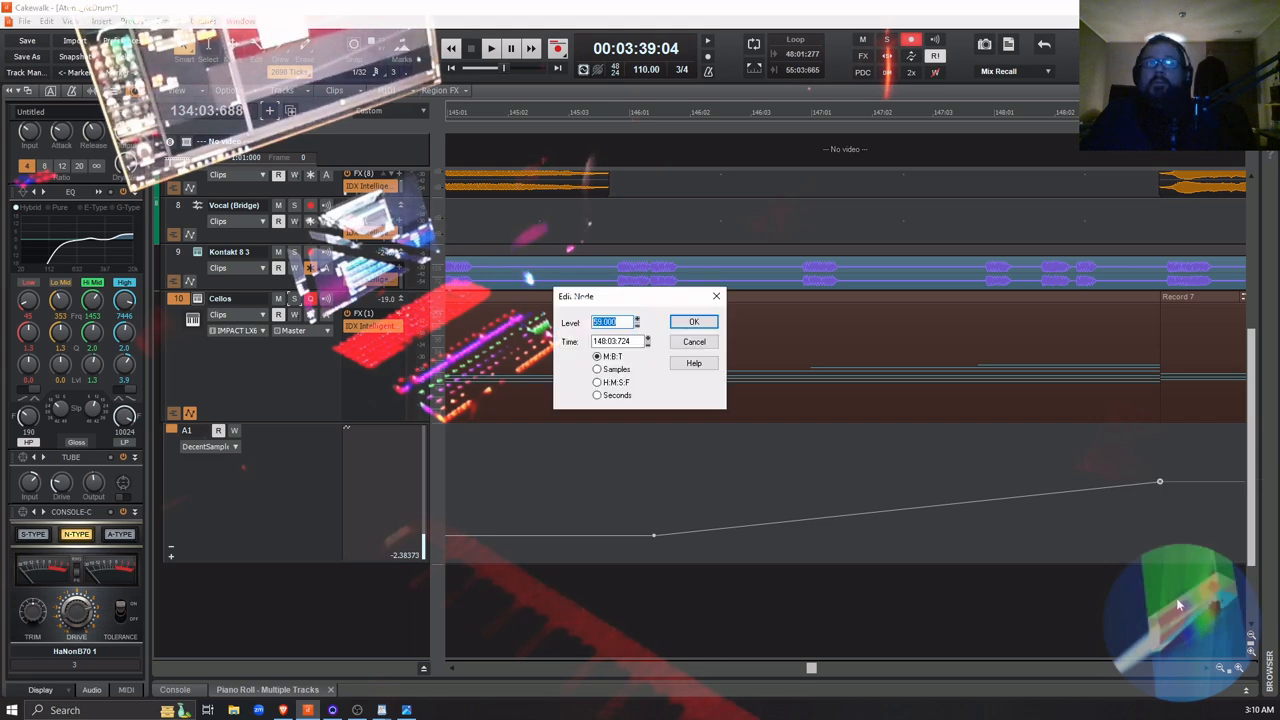
click(704, 322)
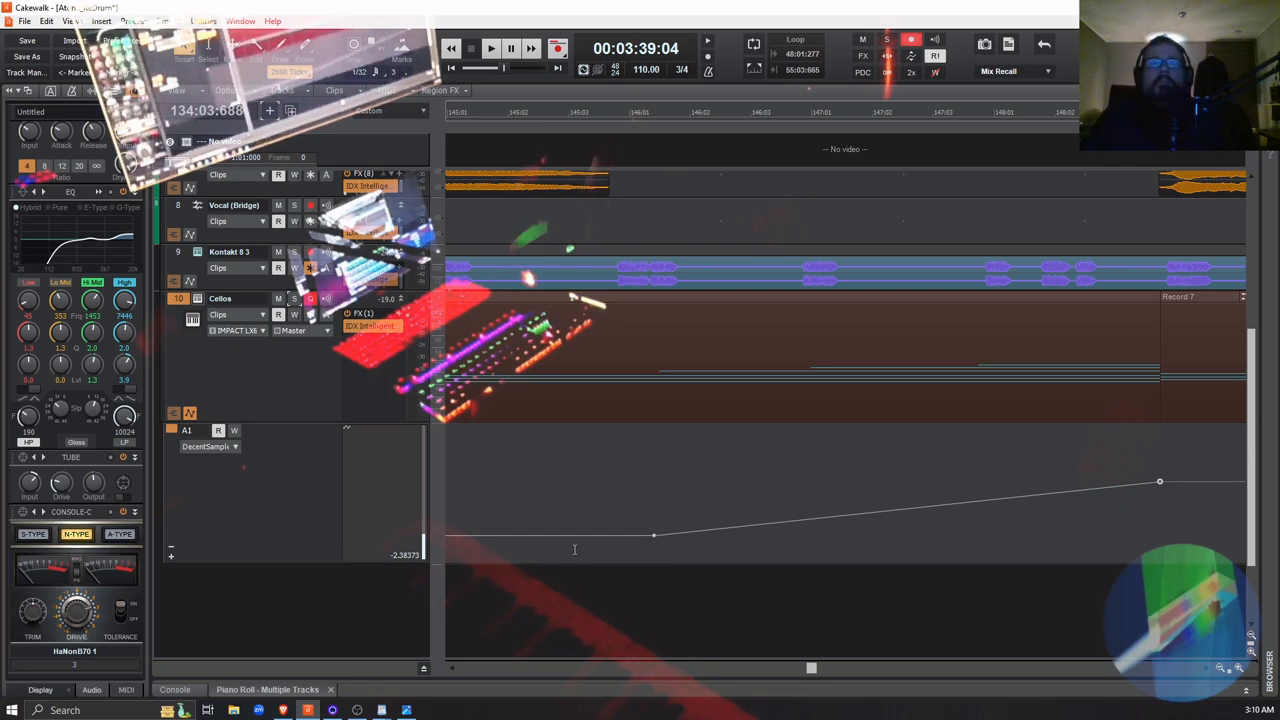
Solo the Cellos track and play it from 00:03:45:18, just before the cello notes in measure 139
click(528, 546)
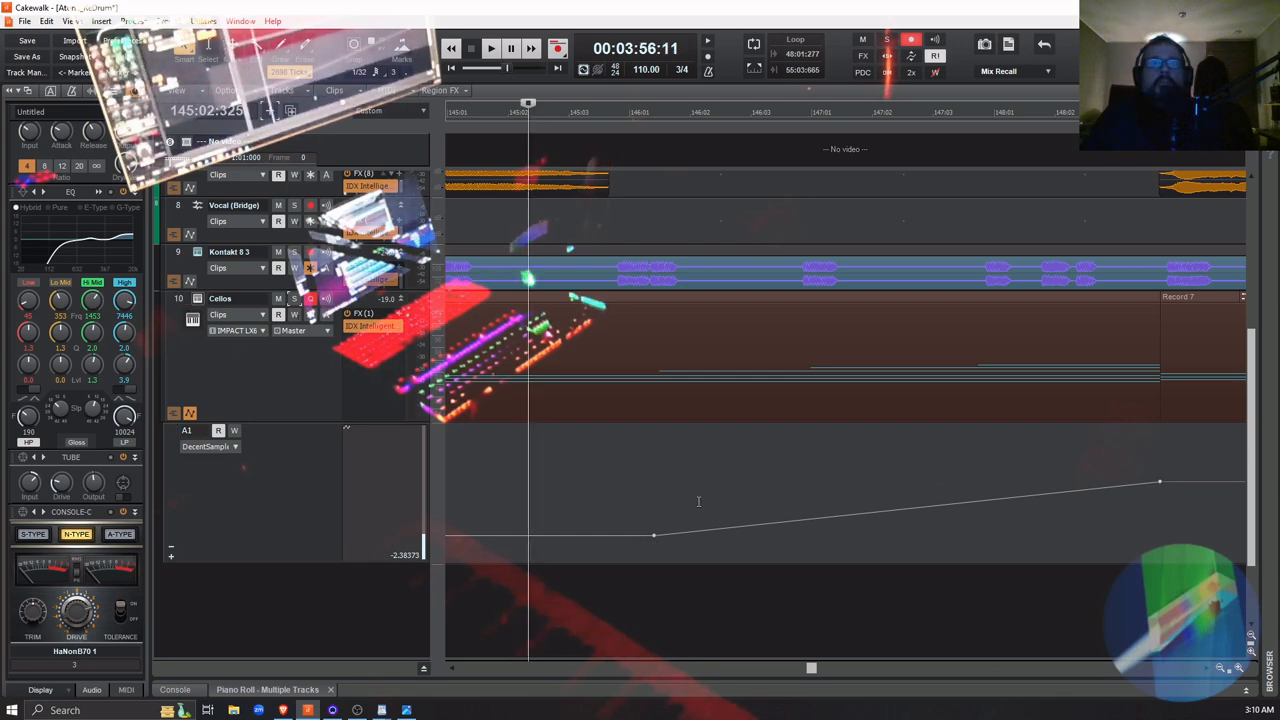
drag(810, 668, 794, 668)
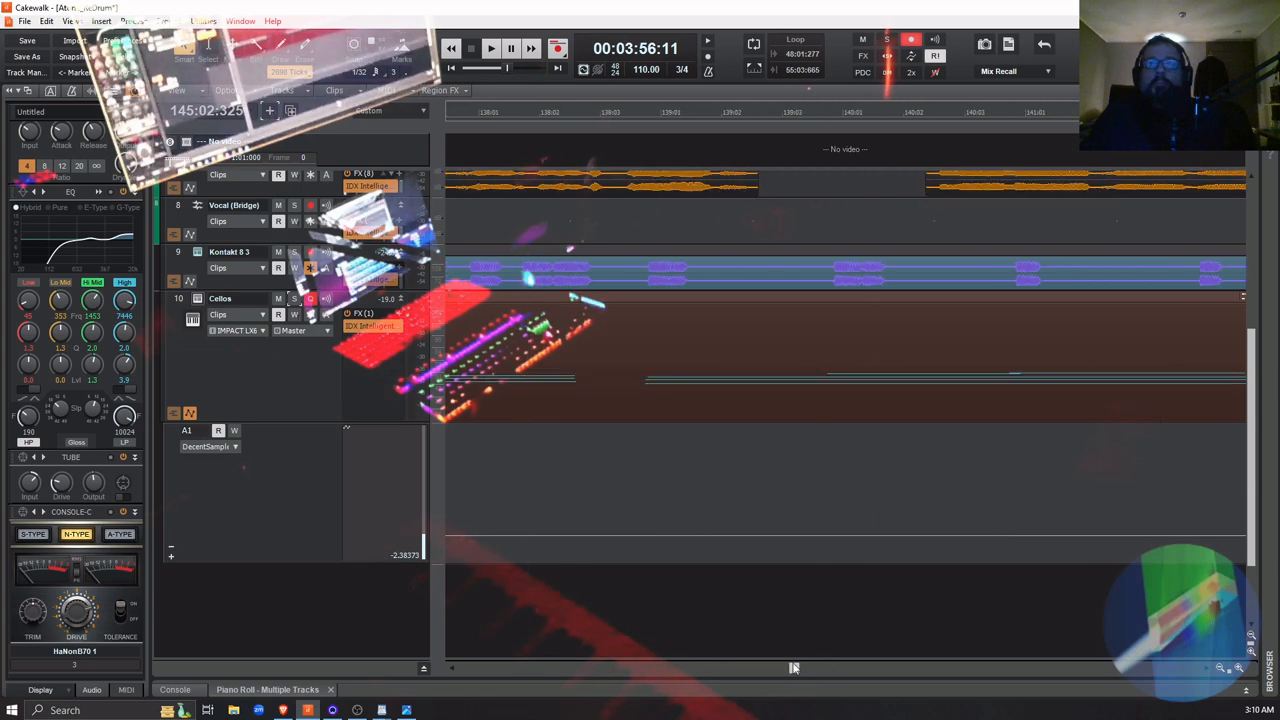
click(635, 549)
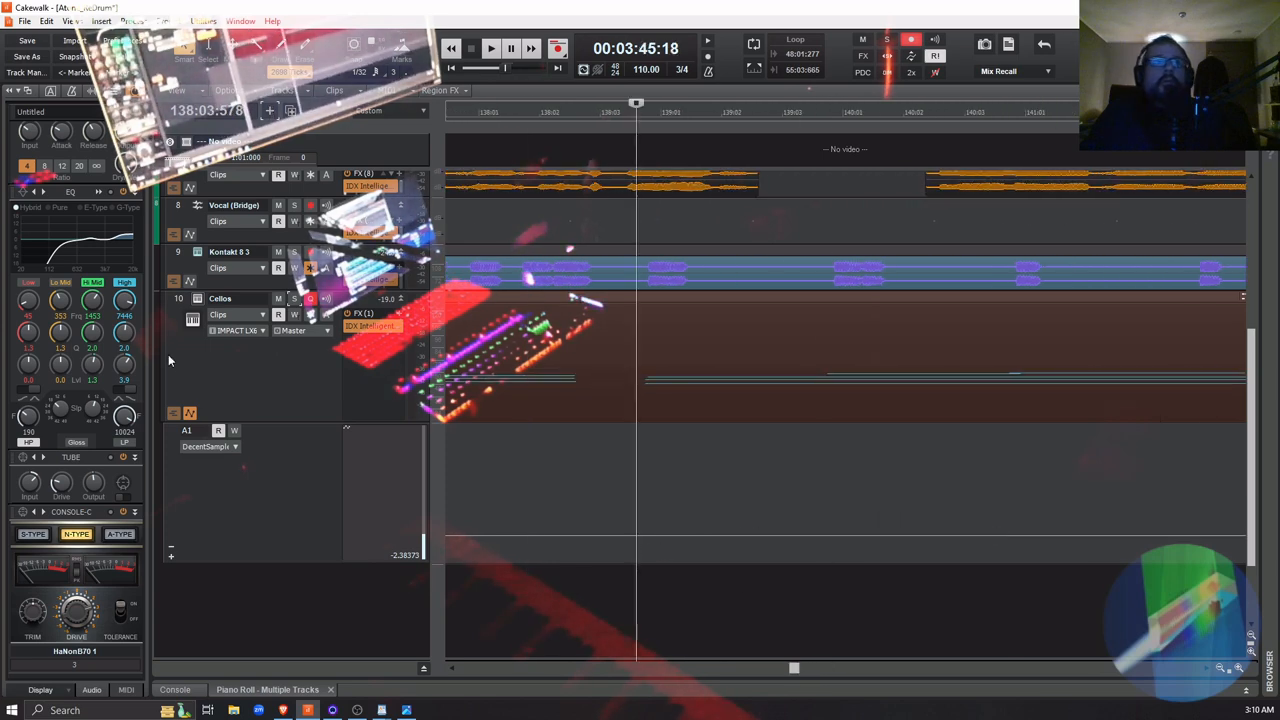
click(294, 299)
key(space)
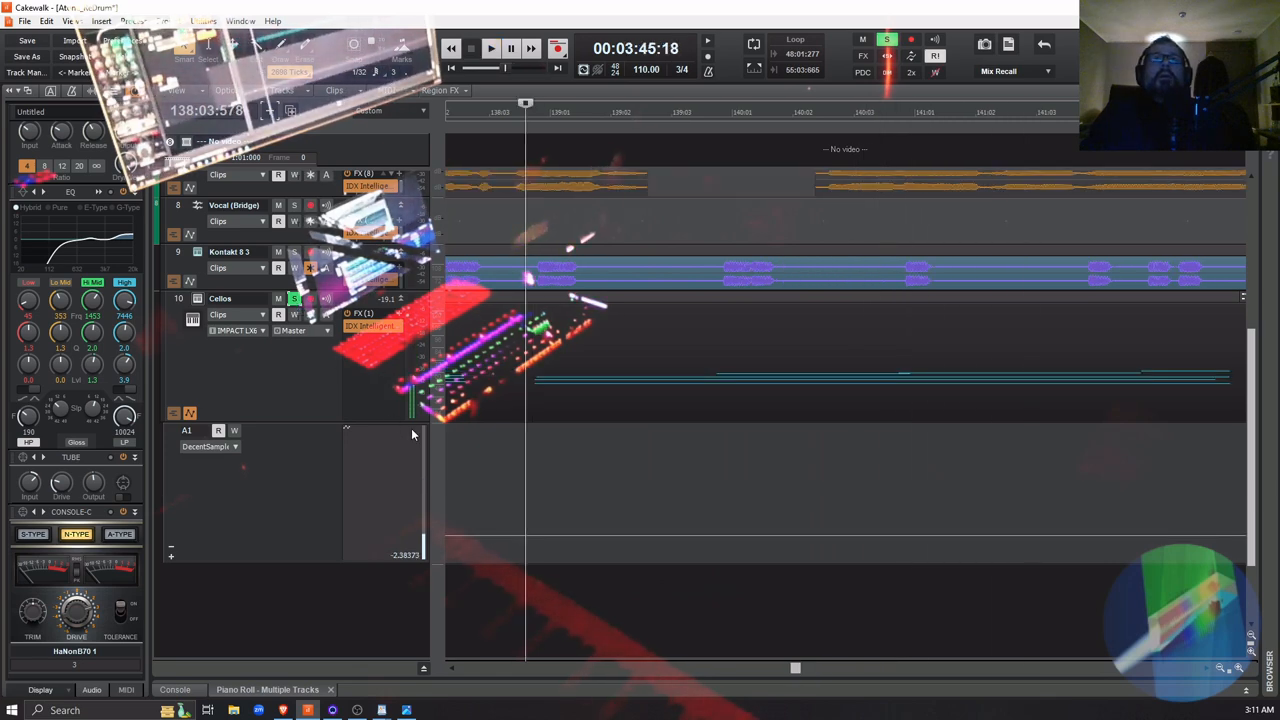
Remove the solo from the Cellos track and play the full mix from 00:03:45:18
click(294, 300)
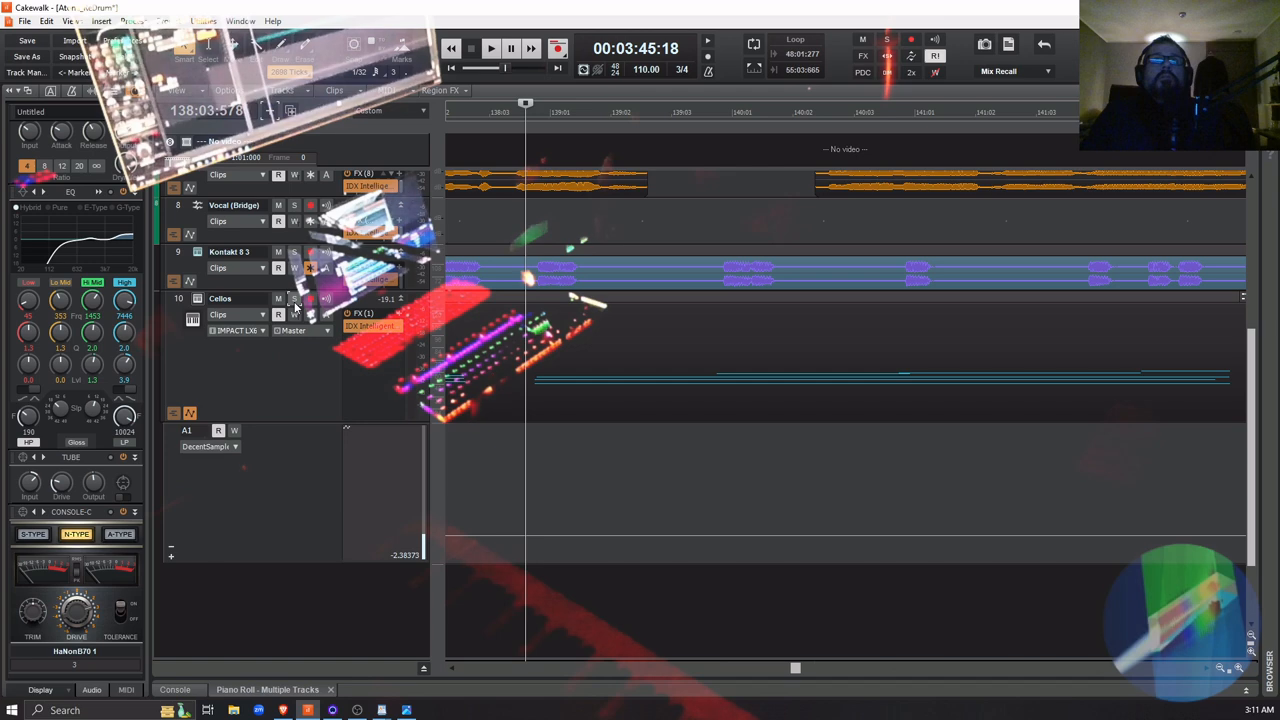
key(space)
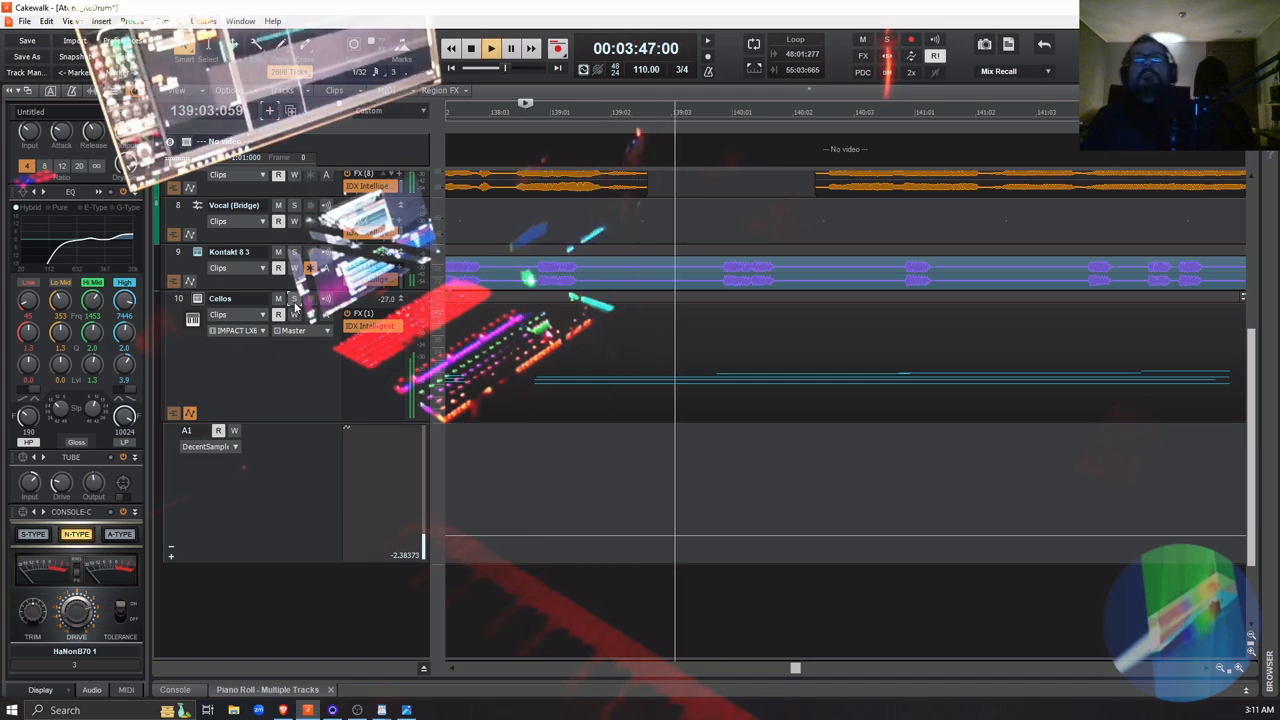
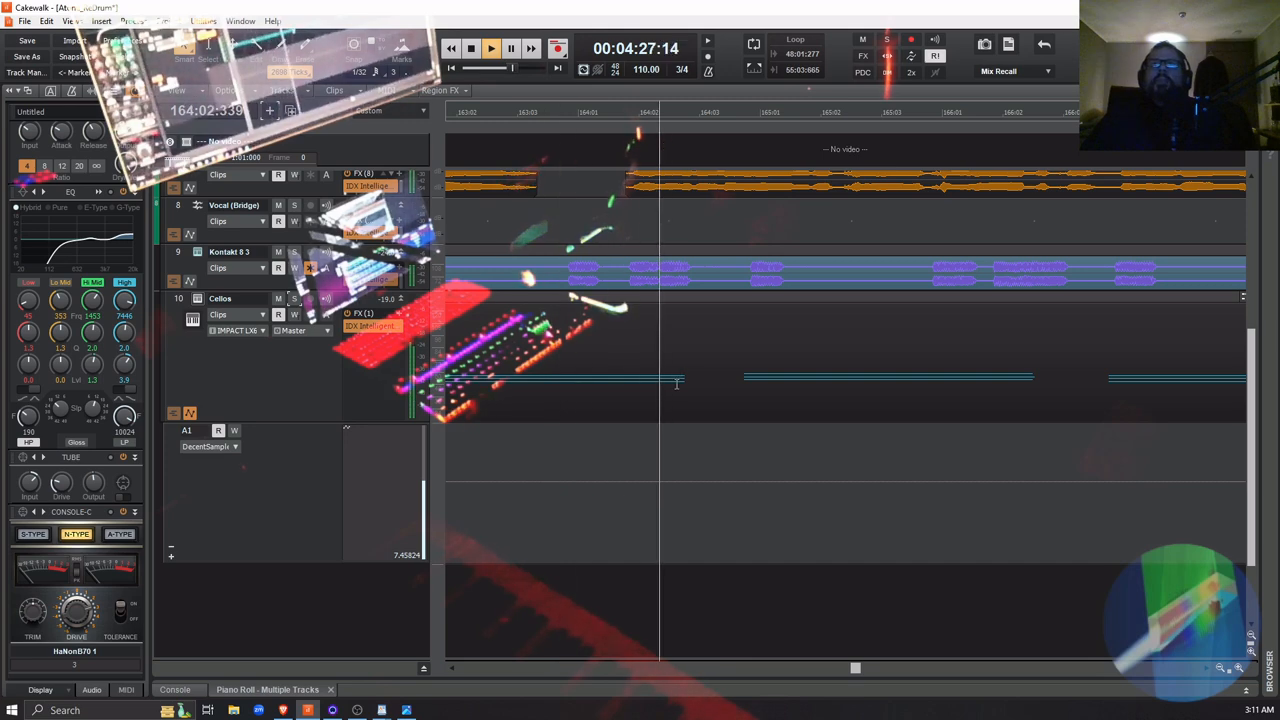
Stop playback and open the notes of the Cellos clip Record 7 in the Piano Roll
key(space)
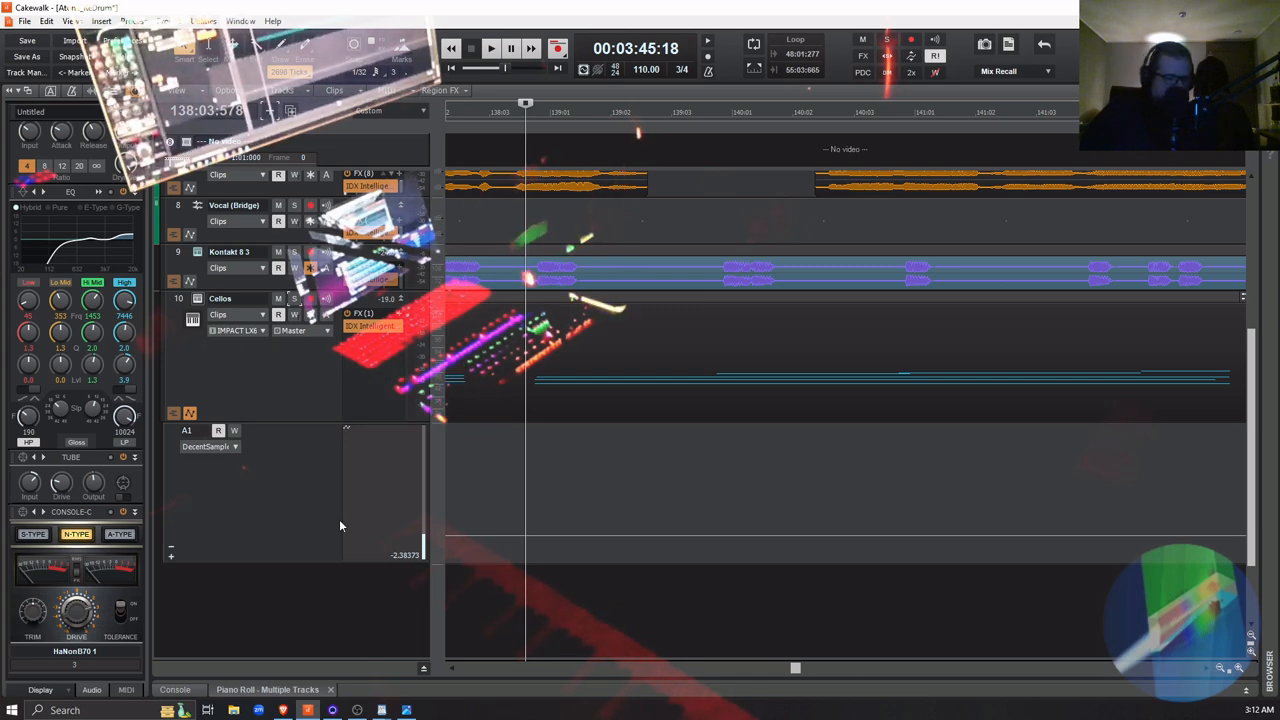
key(f)
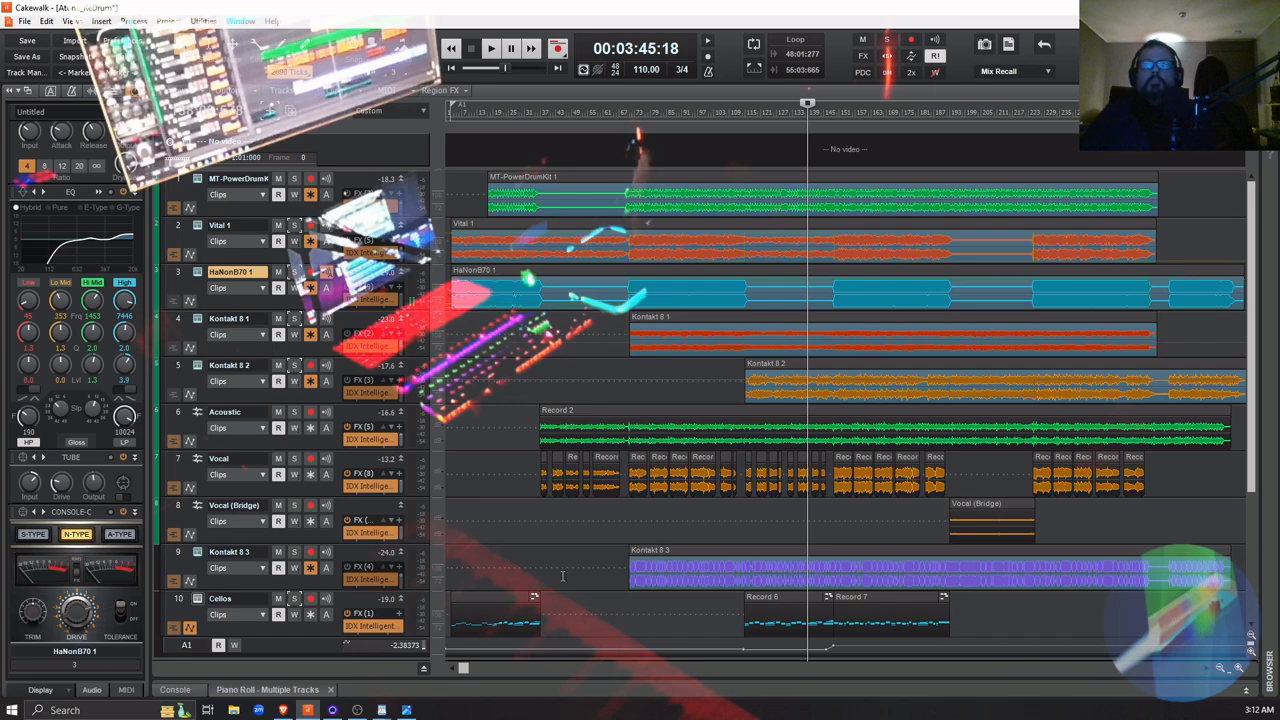
double_click(885, 597)
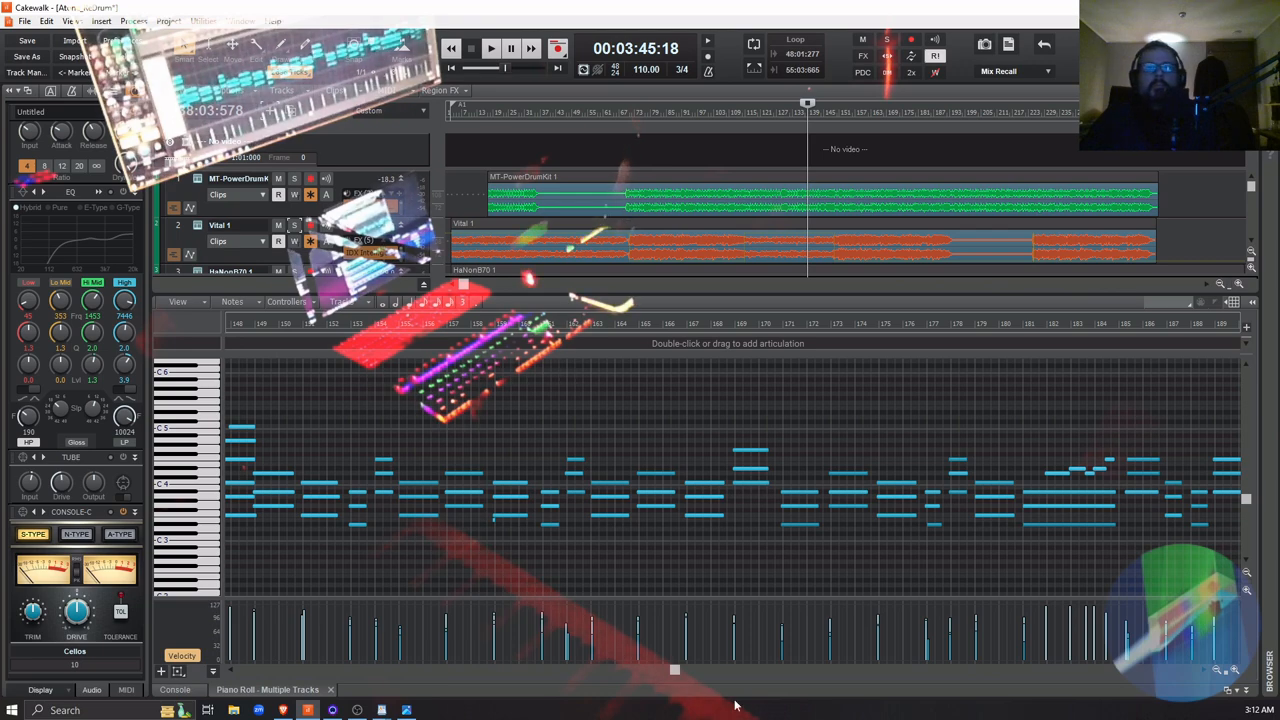
Raise the velocities of the cello notes from about measure 151 to measure 188 to about 127
drag(675, 672, 620, 682)
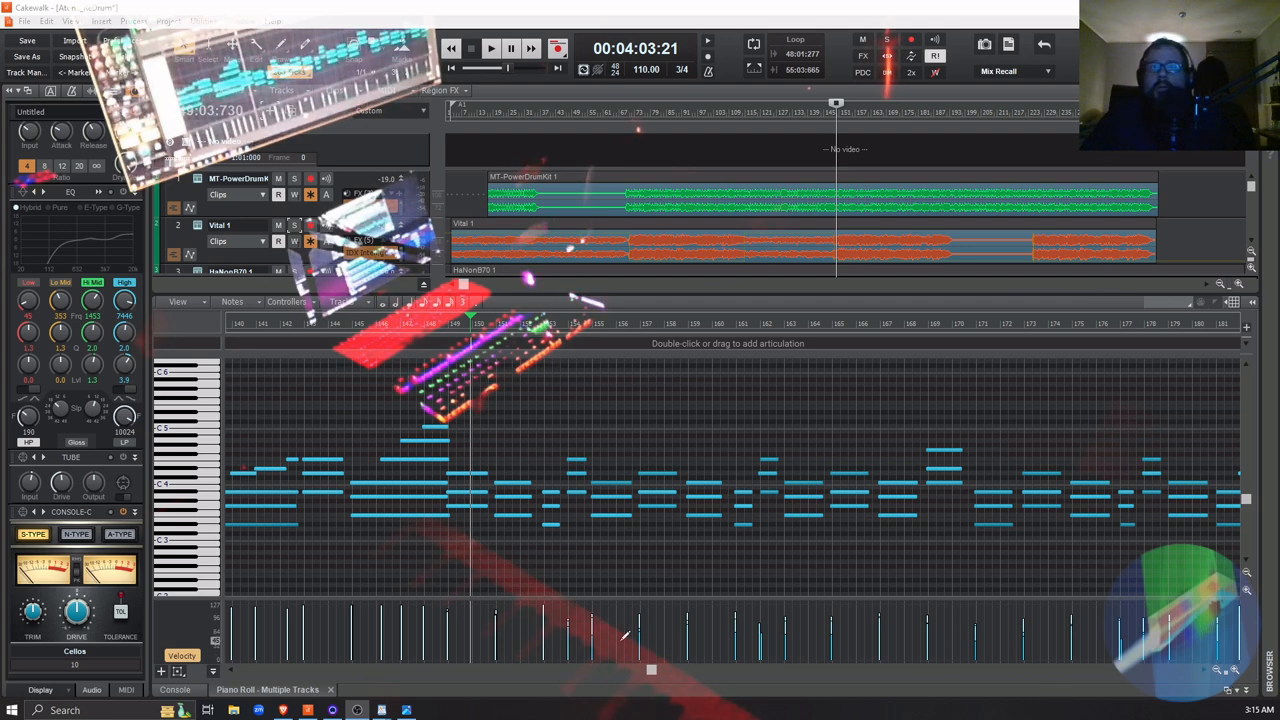
drag(652, 670, 673, 686)
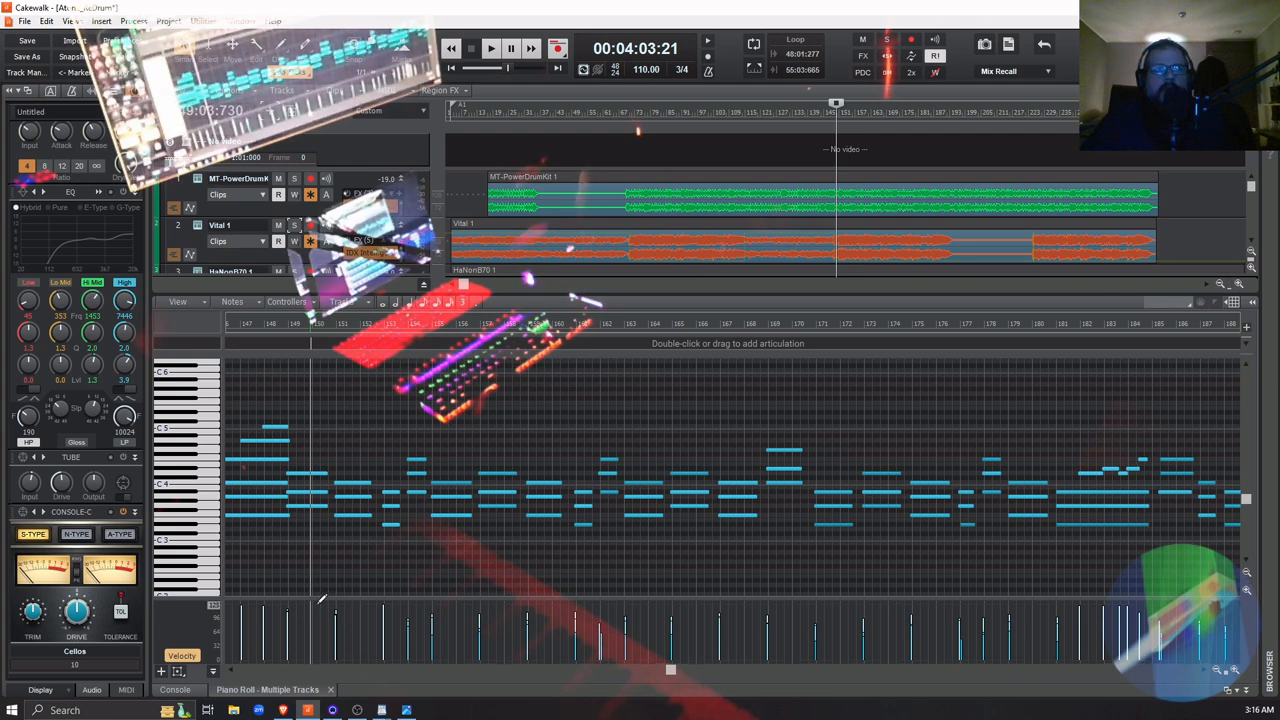
mouse_move(338, 598)
mouse_down()
mouse_move(700, 598)
mouse_move(820, 626)
mouse_move(900, 615)
mouse_move(1156, 624)
mouse_move(937, 593)
mouse_move(737, 590)
mouse_up()
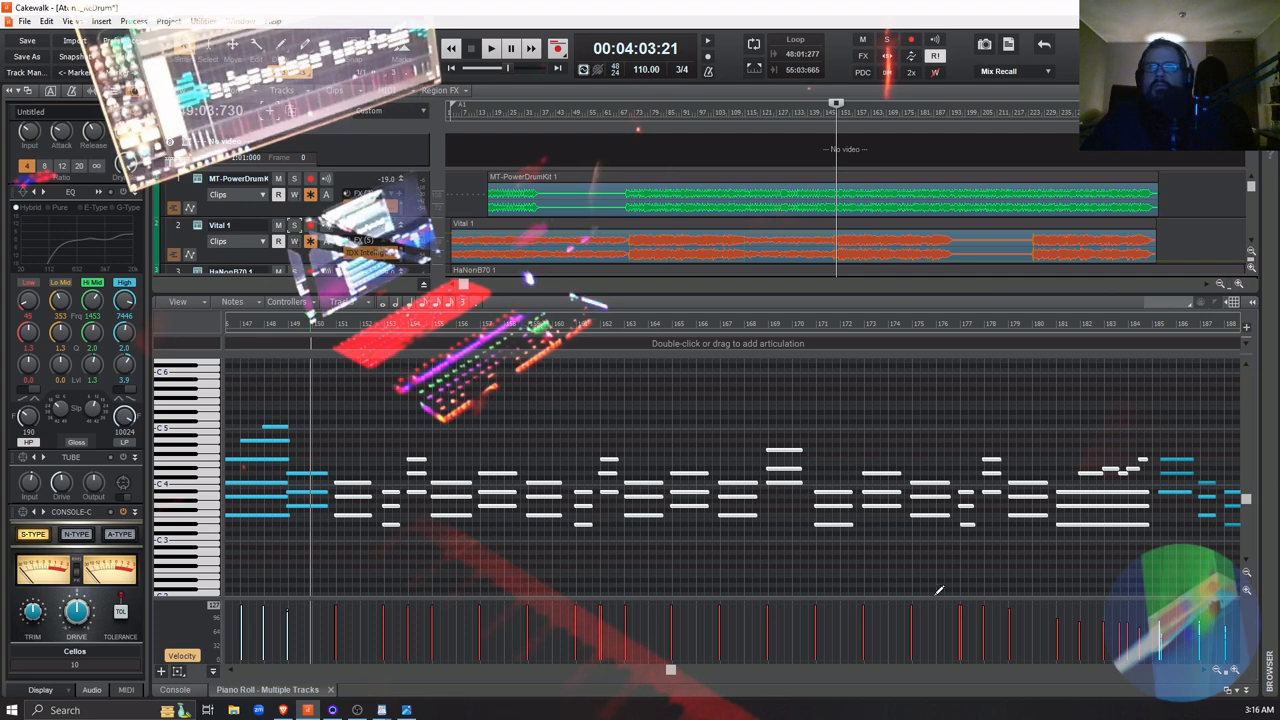
drag(1024, 586, 1222, 585)
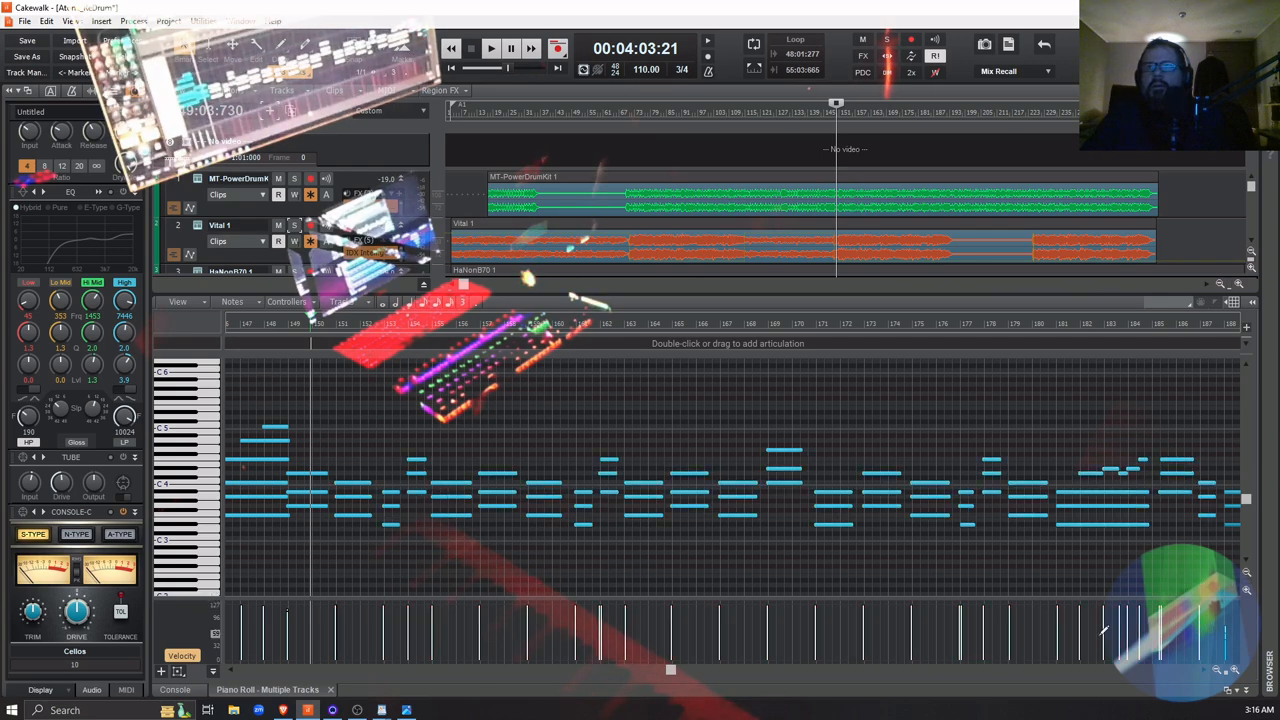
Raise the remaining cello note velocities to about 127 through the passage's end and across measures 144 to 157
drag(670, 670, 708, 670)
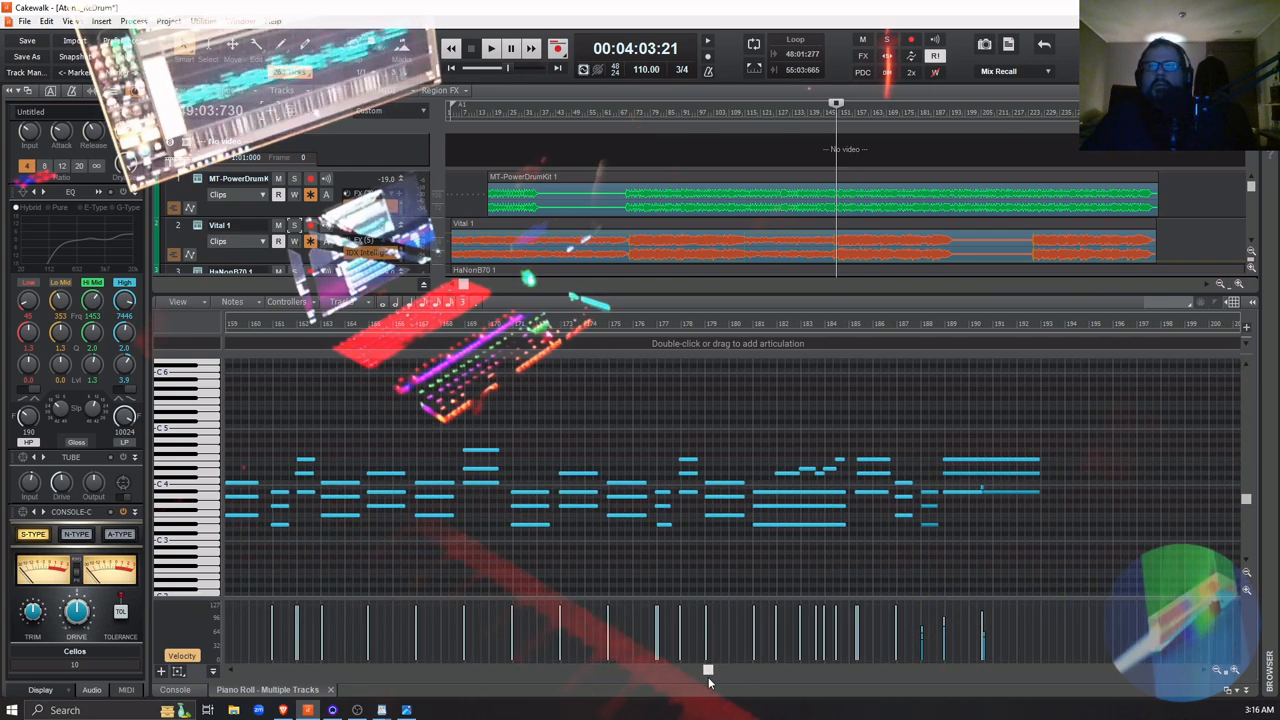
mouse_move(838, 606)
mouse_down()
mouse_move(986, 594)
mouse_move(711, 576)
mouse_move(290, 585)
mouse_move(308, 596)
mouse_up()
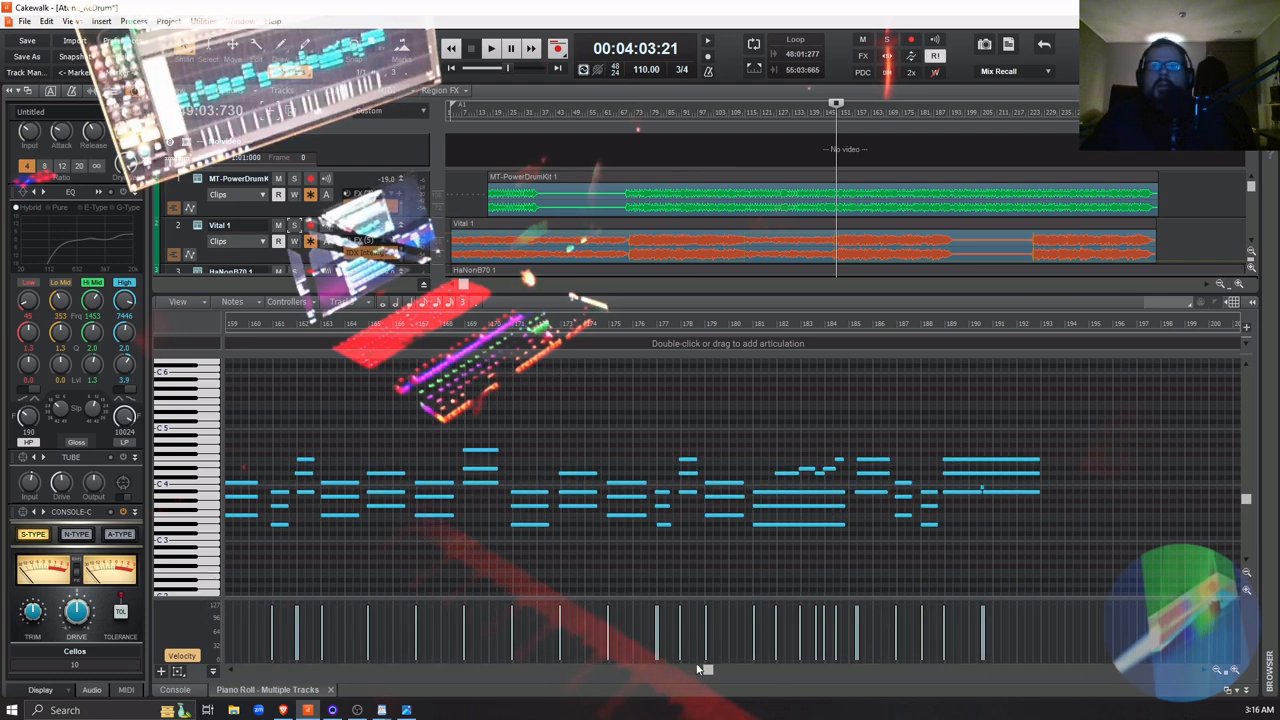
drag(700, 668, 649, 669)
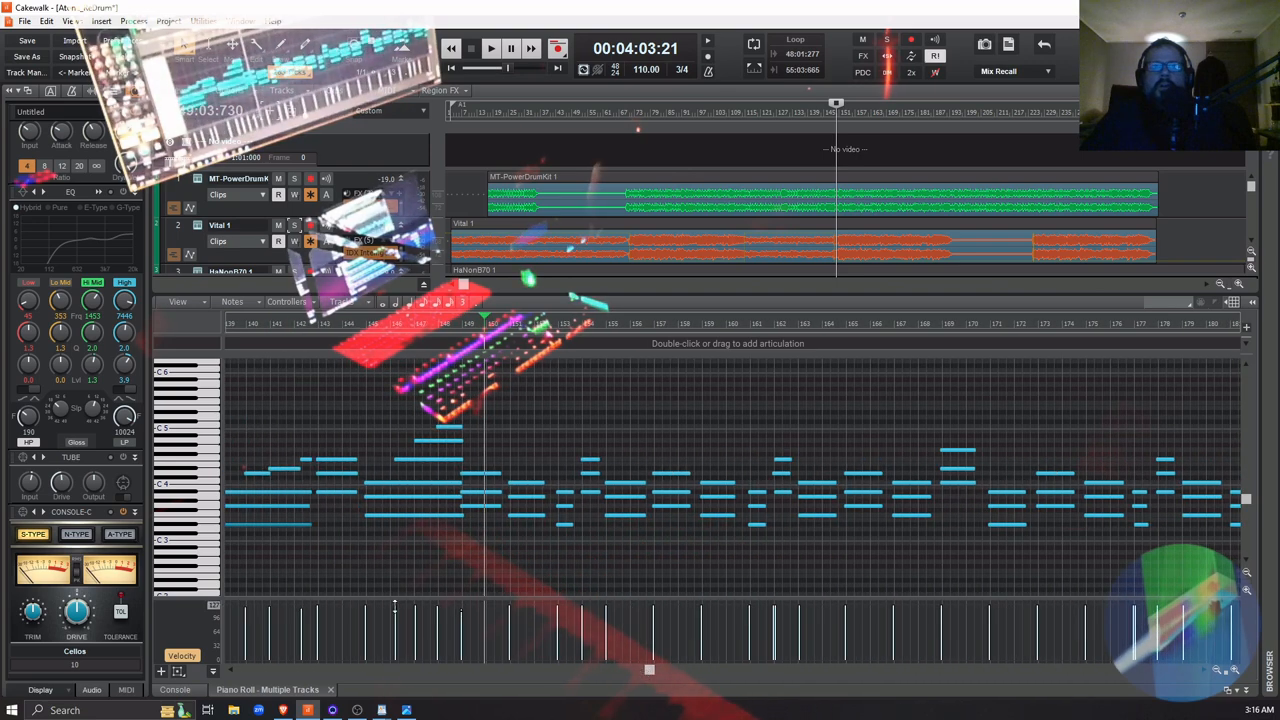
drag(357, 600, 700, 598)
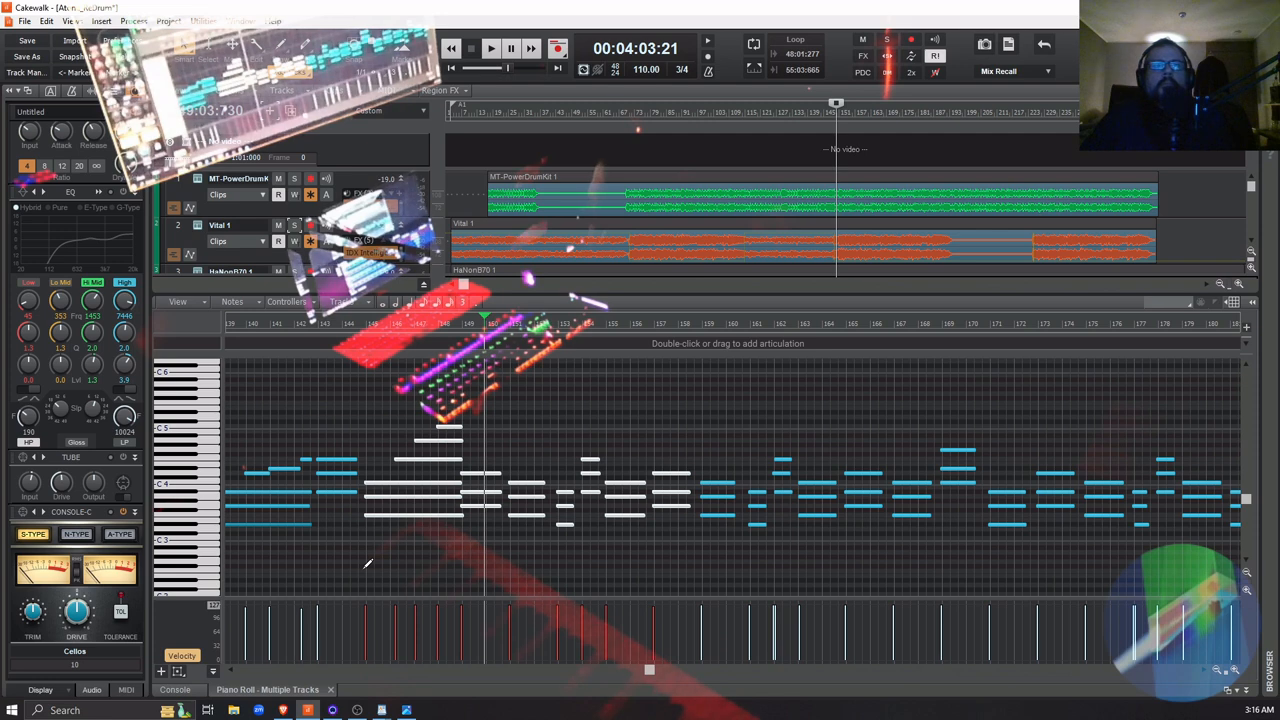
click(367, 565)
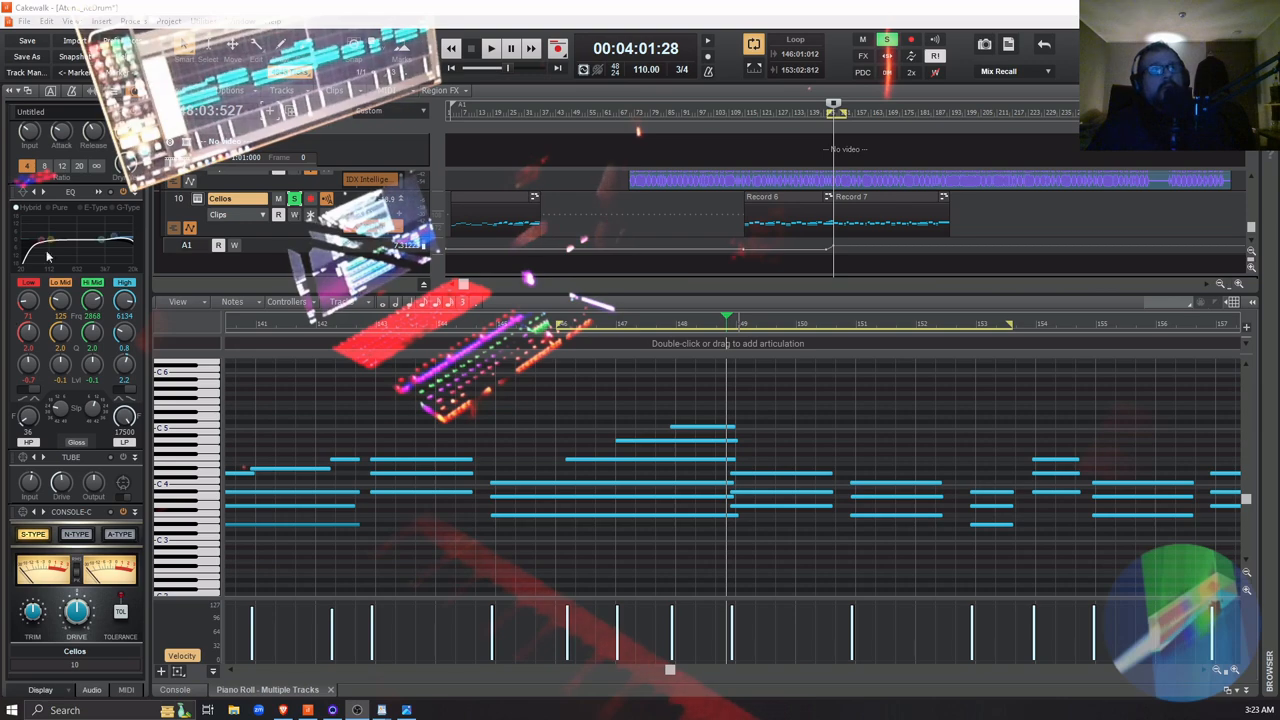
Play the looped, soloed Cellos passage while trying the EQ presets Mix Bus - Warm and Mix Bus - Warm and Clear
click(24, 198)
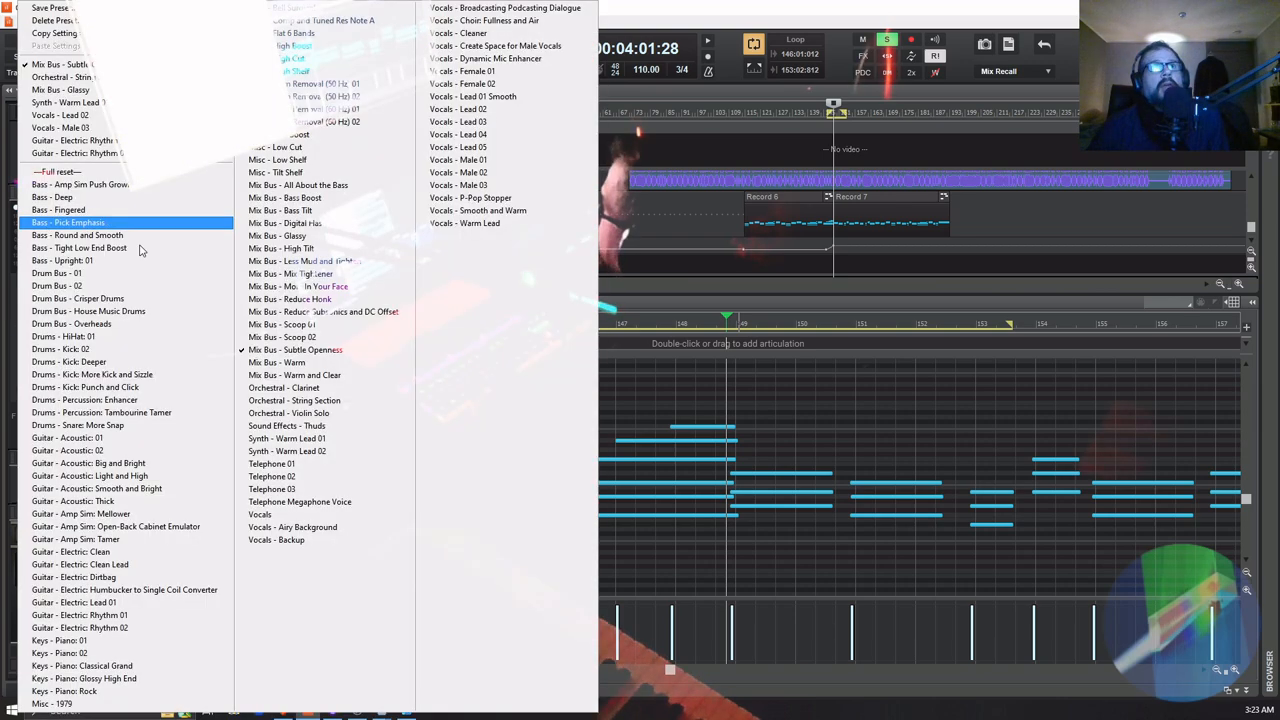
click(327, 352)
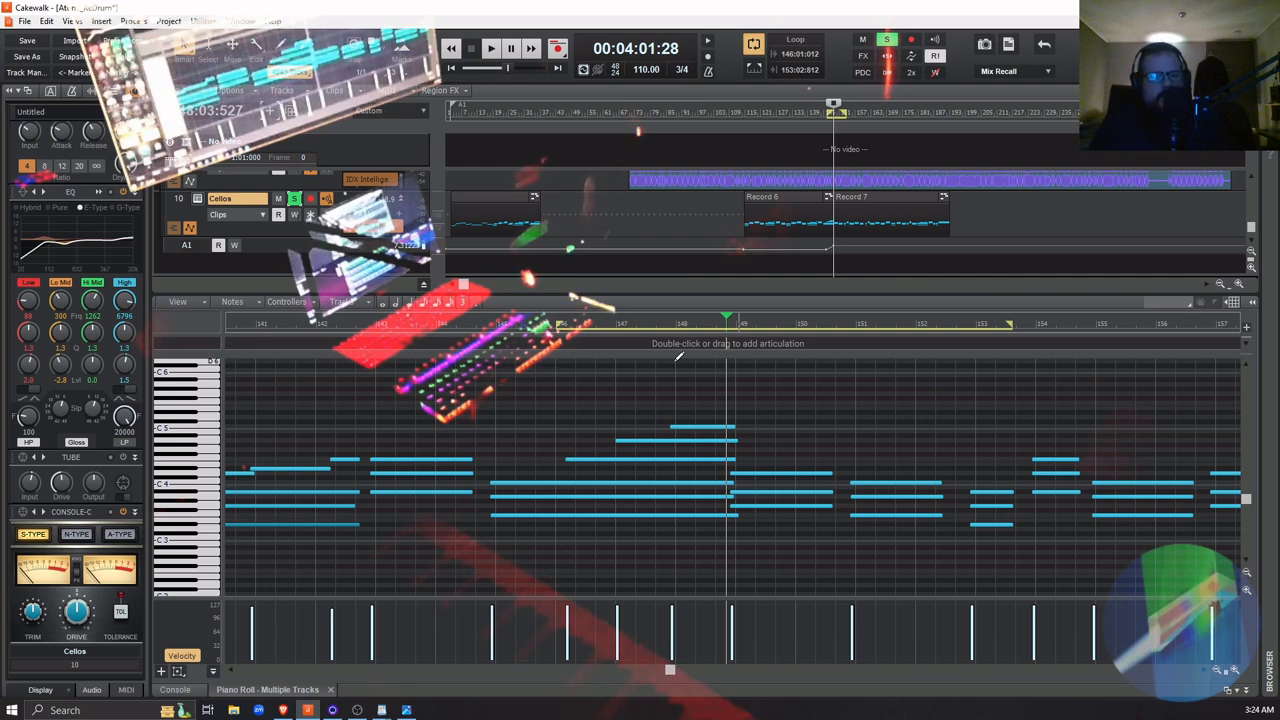
key(space)
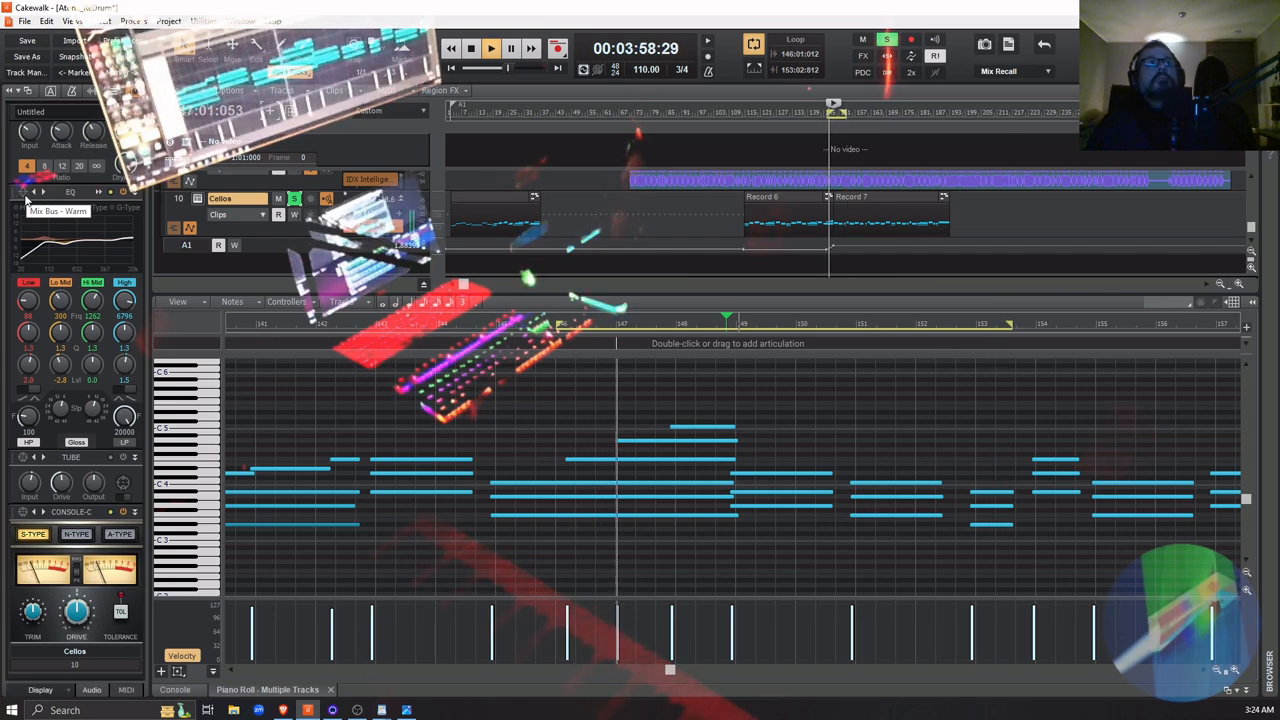
click(24, 196)
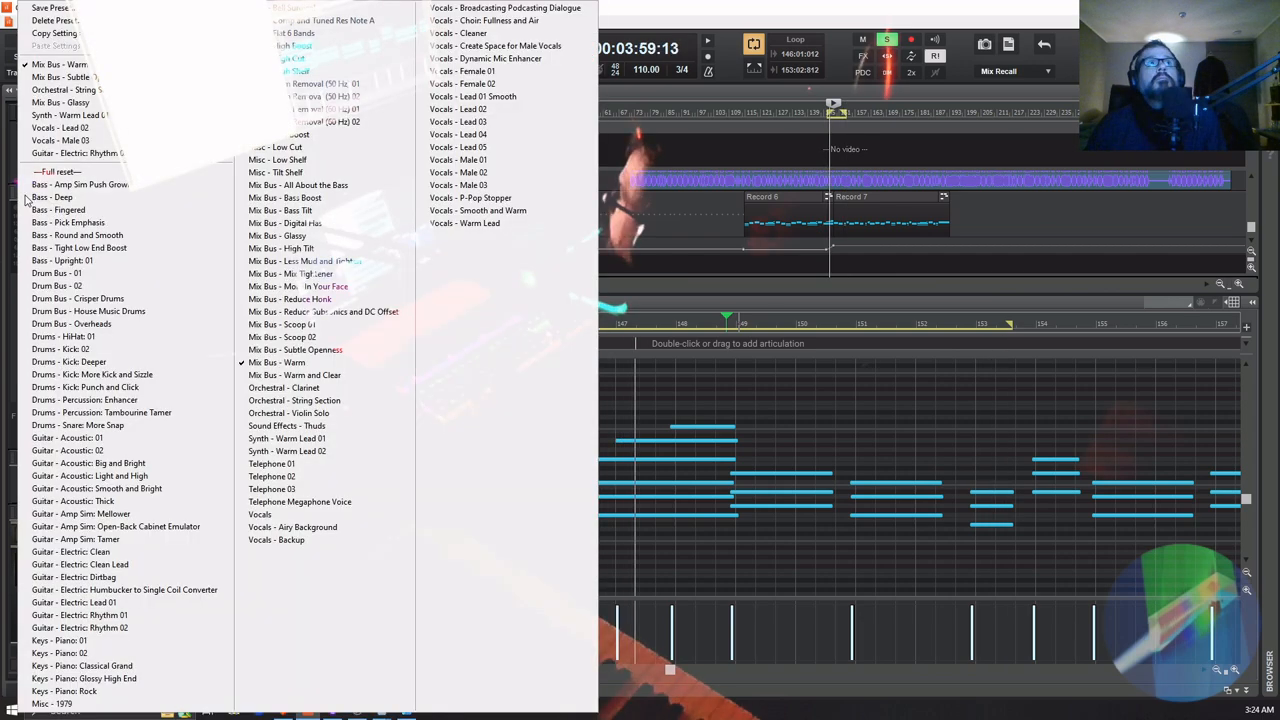
click(288, 374)
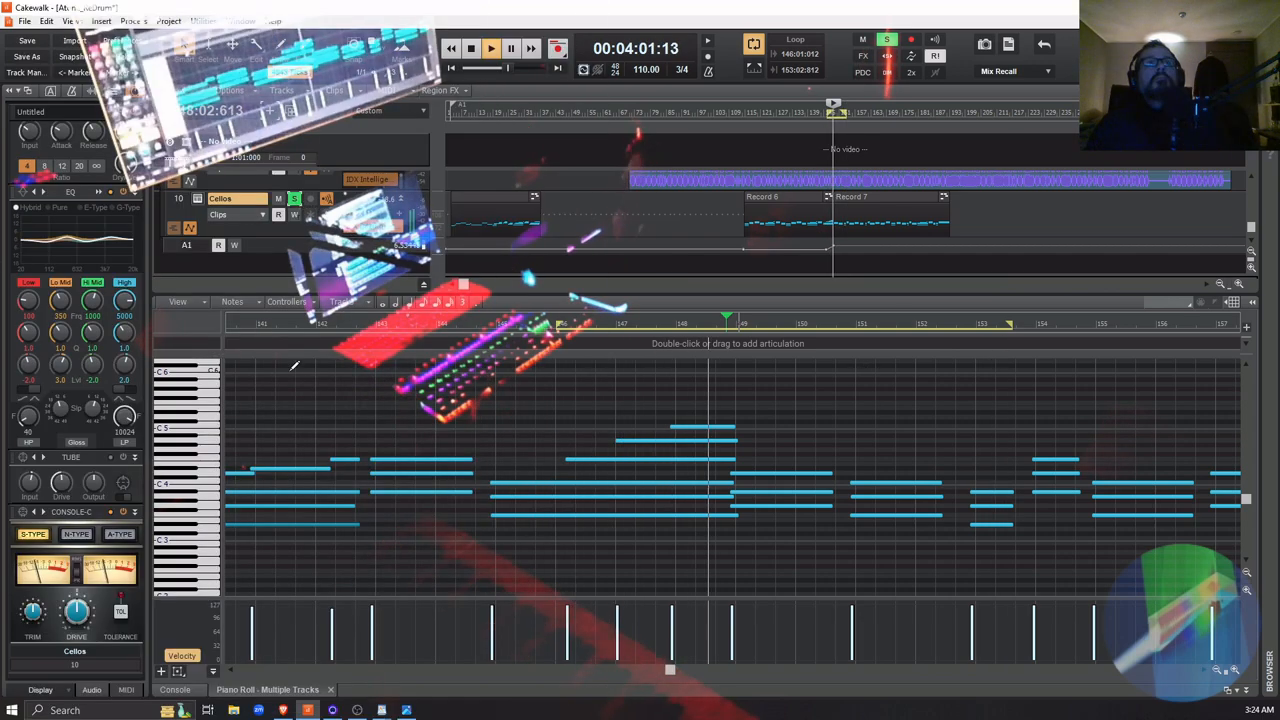
Compare the EQ presets Orchestral - String Section and Mix Bus - Warm on the looping Cellos passage
click(24, 191)
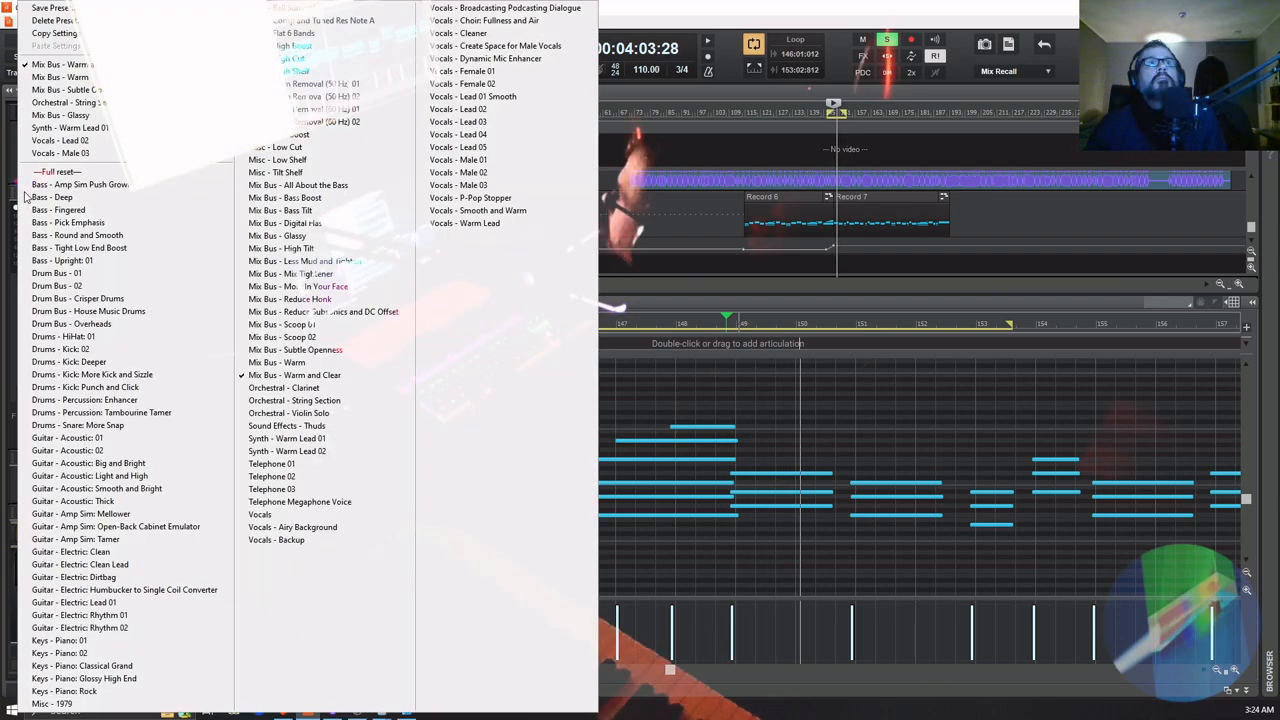
click(331, 404)
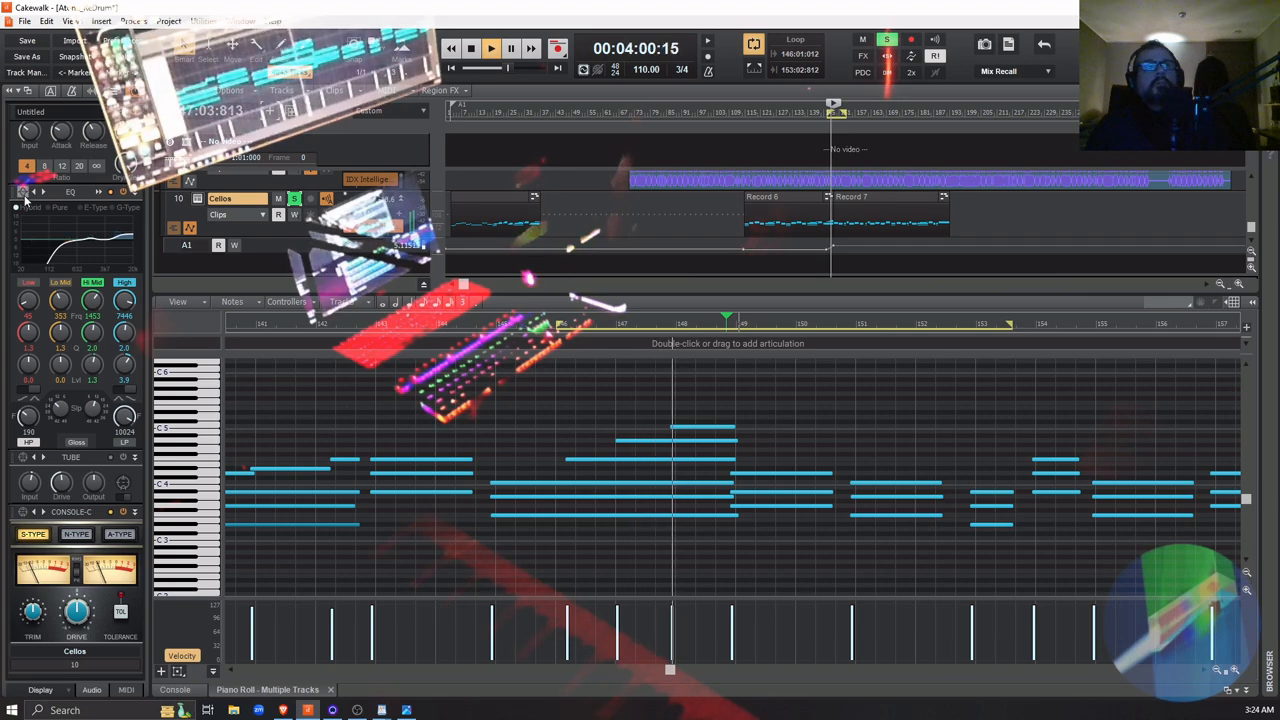
right_click(12, 199)
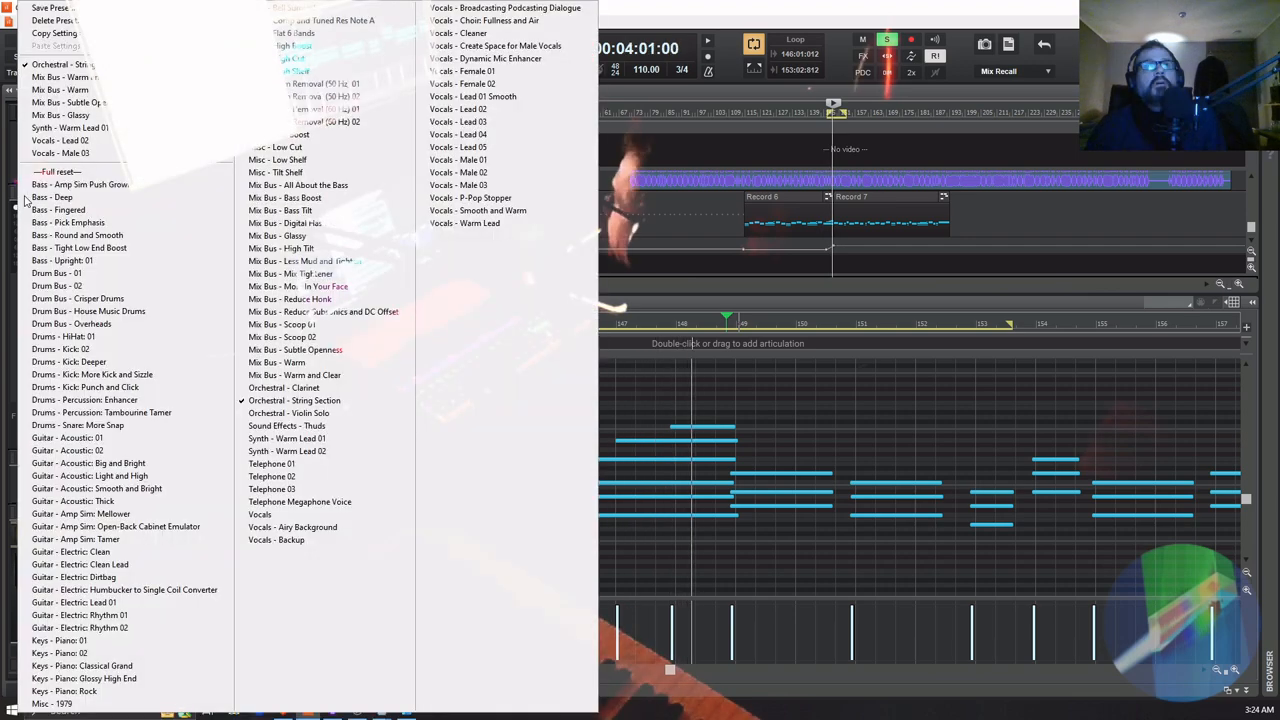
click(282, 362)
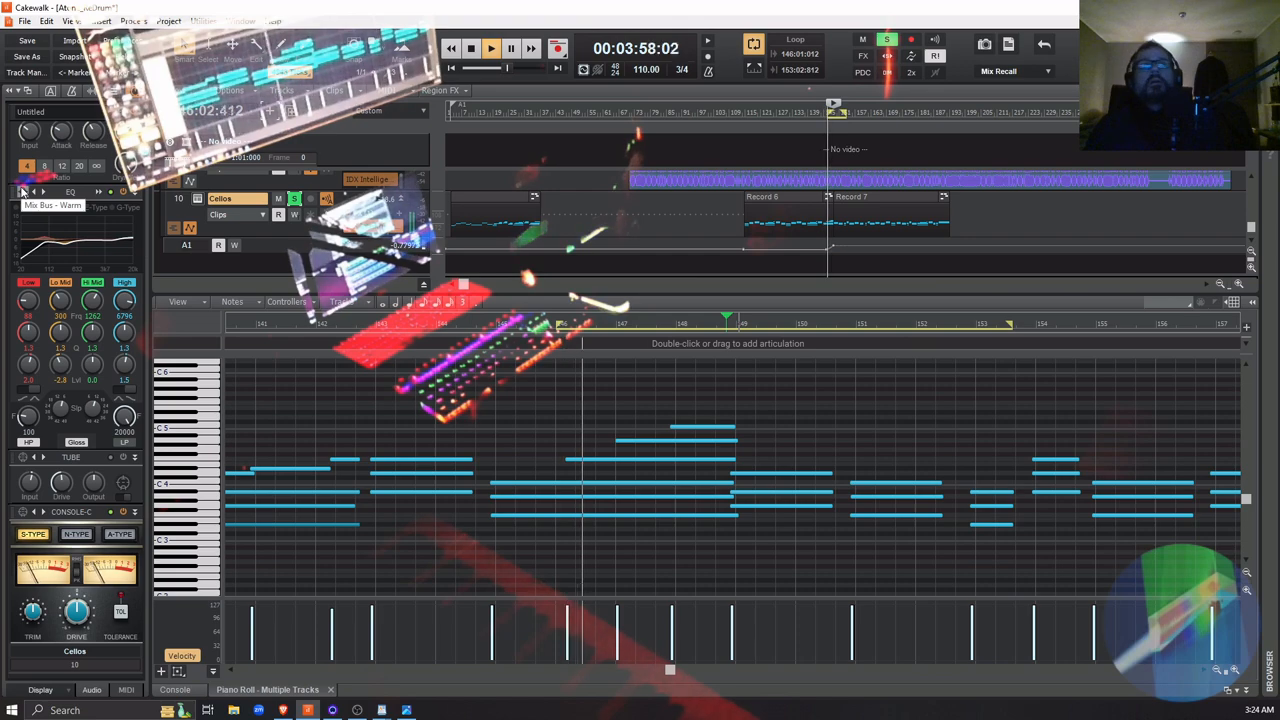
click(22, 190)
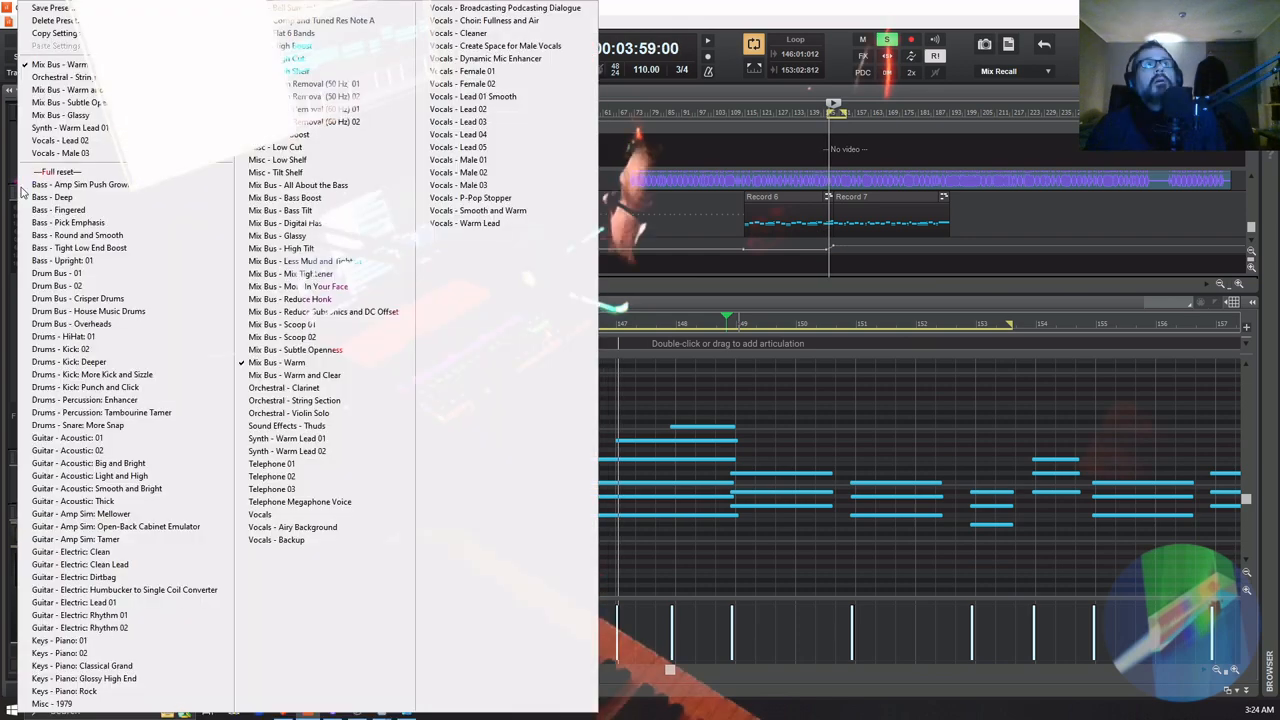
click(327, 400)
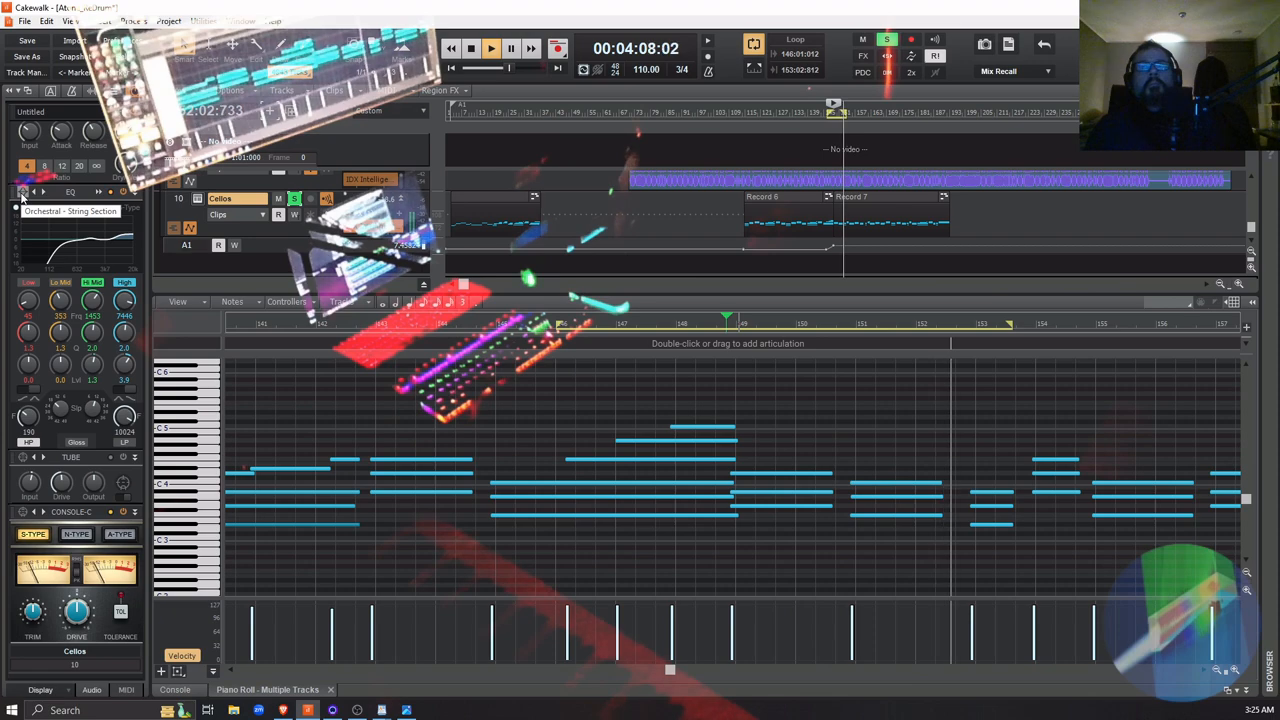
Apply the Mix Bus - Subtle Openness EQ preset to the Cellos track and inspect its curve in the enlarged equalizer view
click(22, 193)
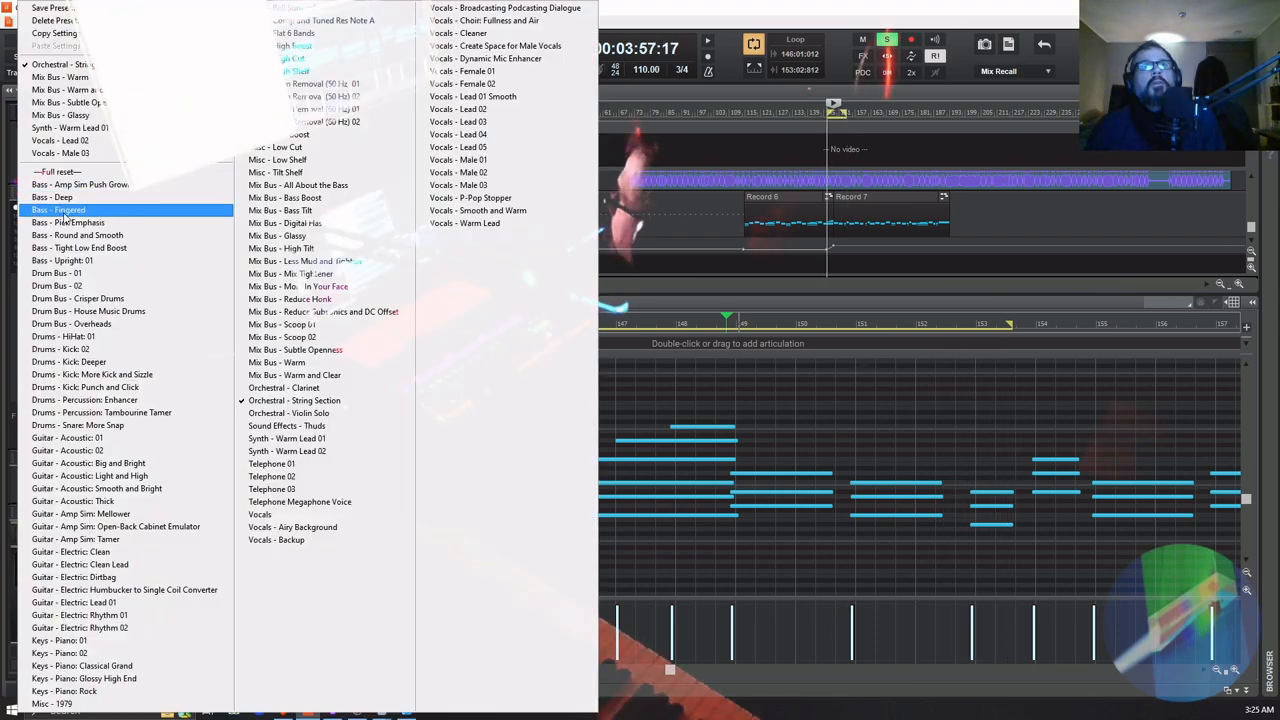
click(334, 350)
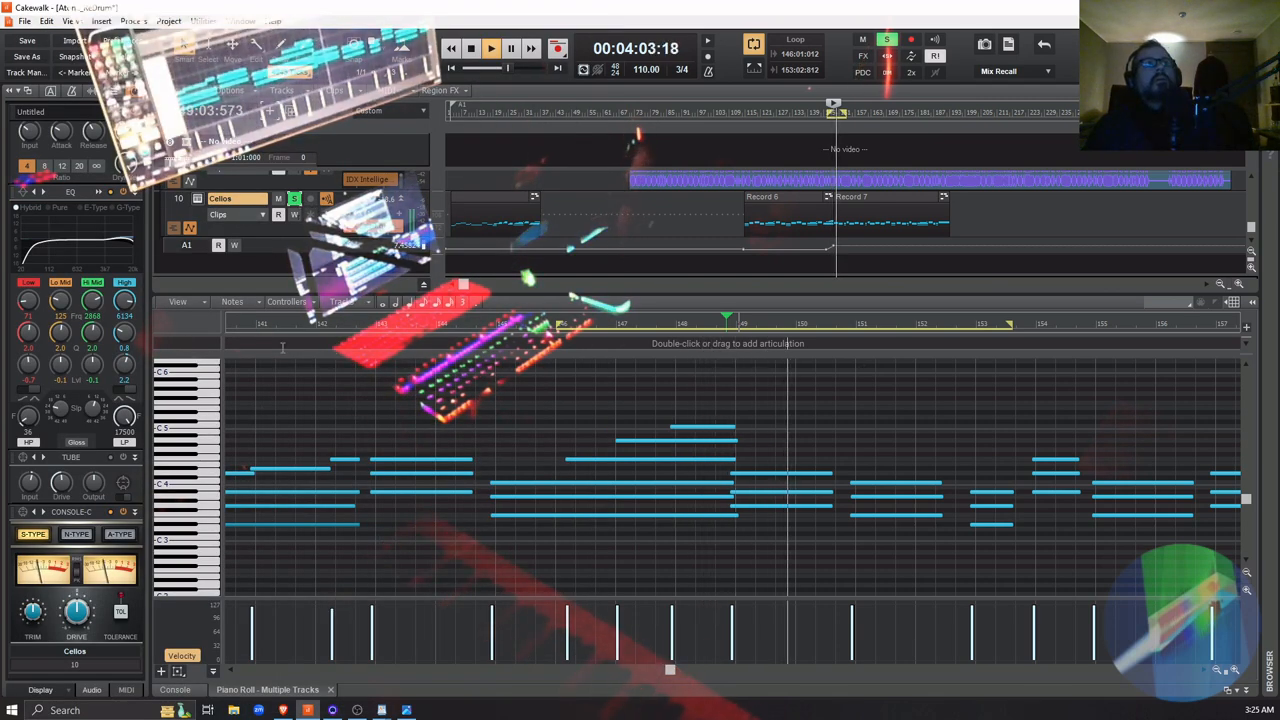
click(83, 197)
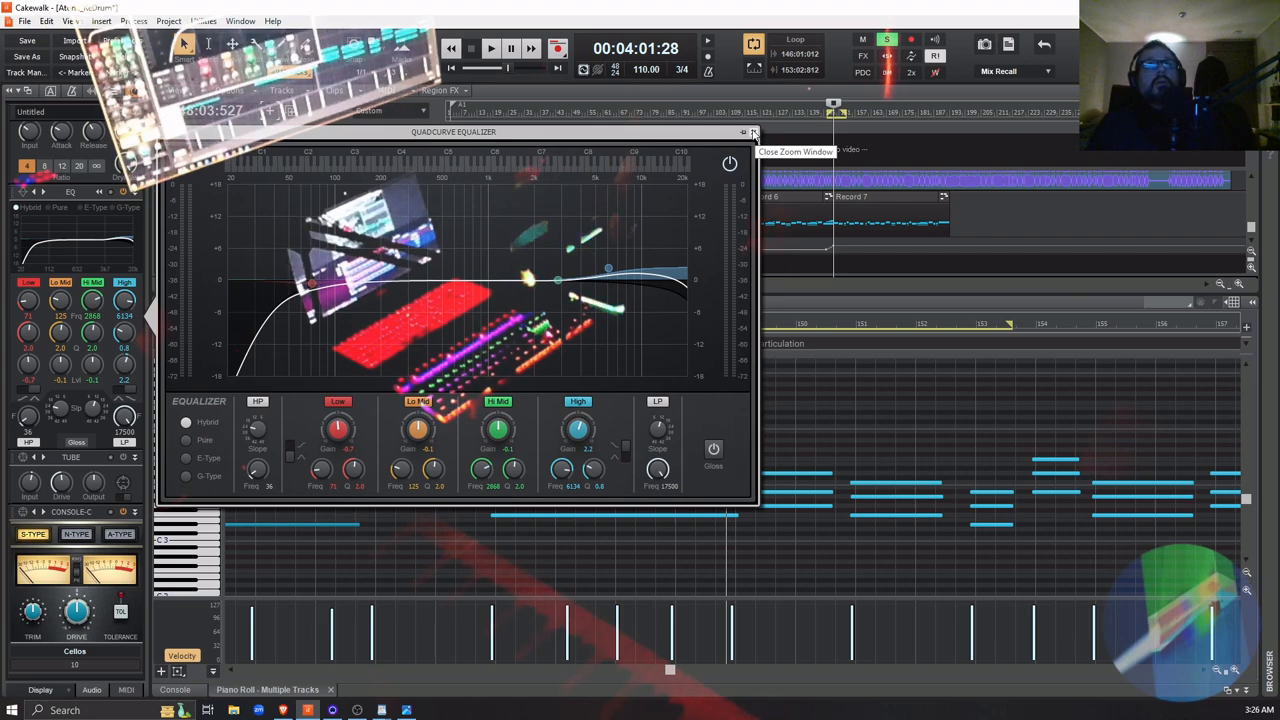
click(753, 133)
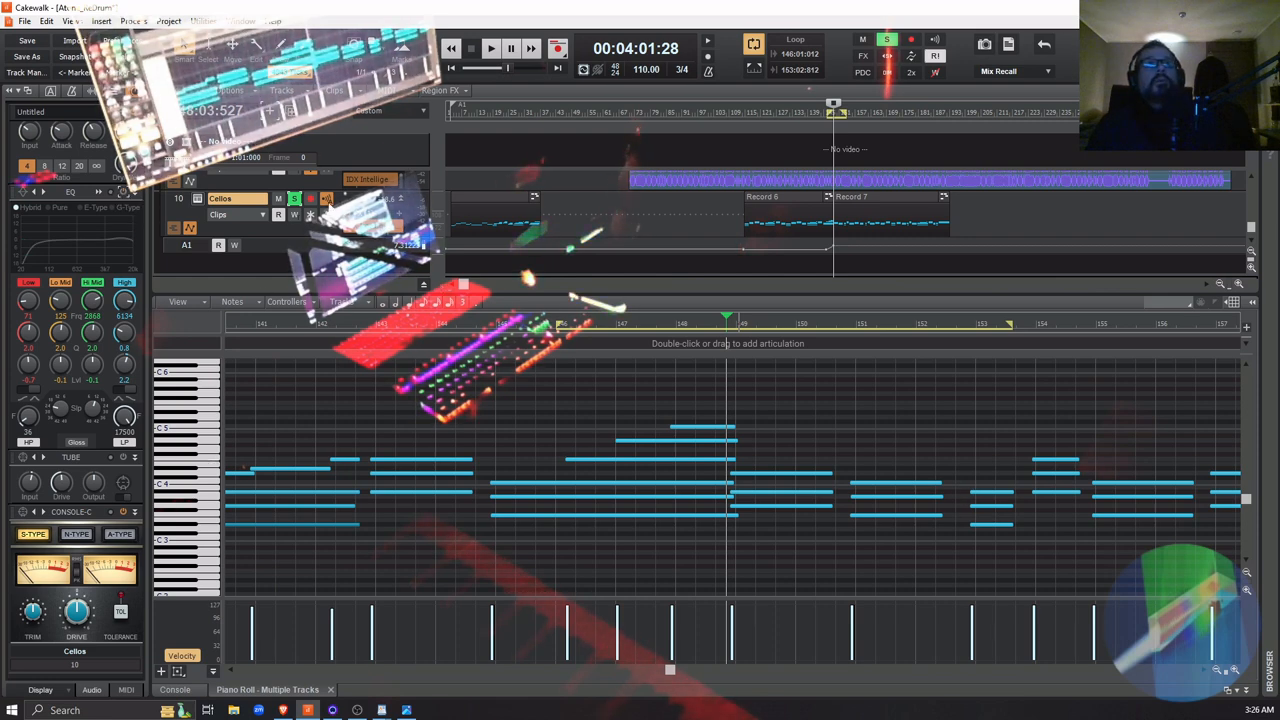
Insert the Tokyo Dawn Labs TDR Nova effect on the Cellos track
right_click(399, 216)
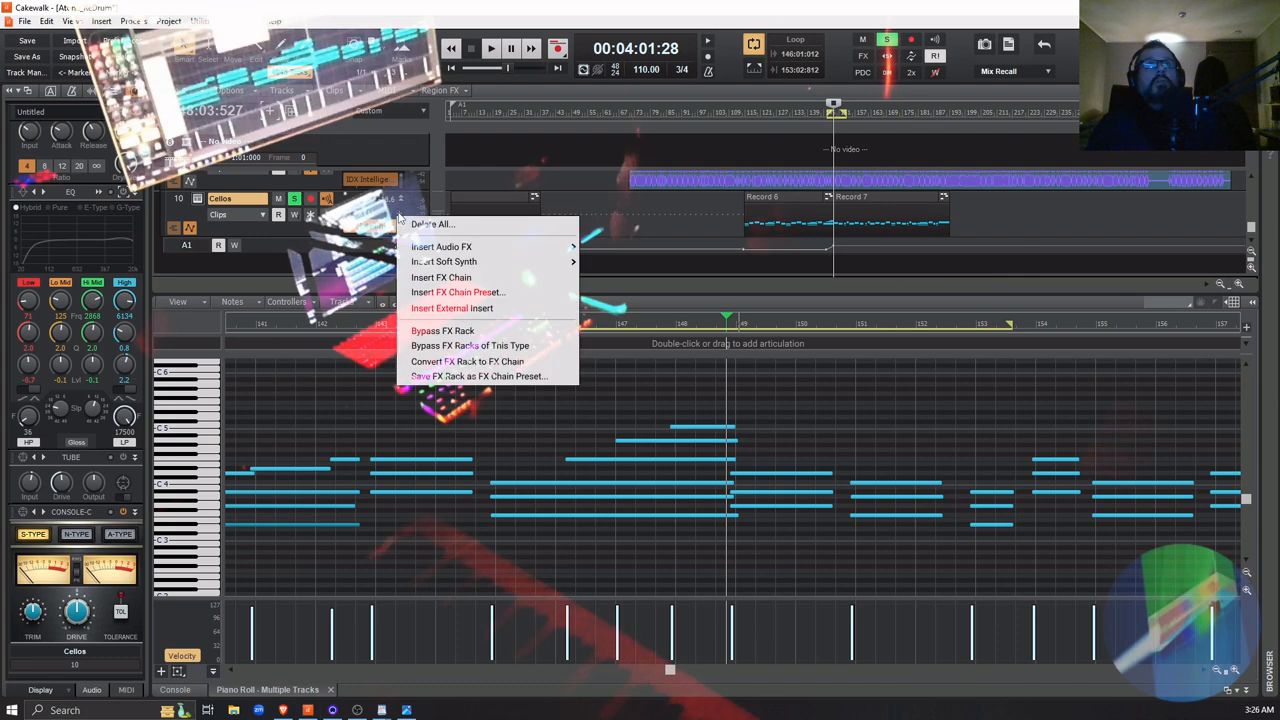
mouse_move(490, 247)
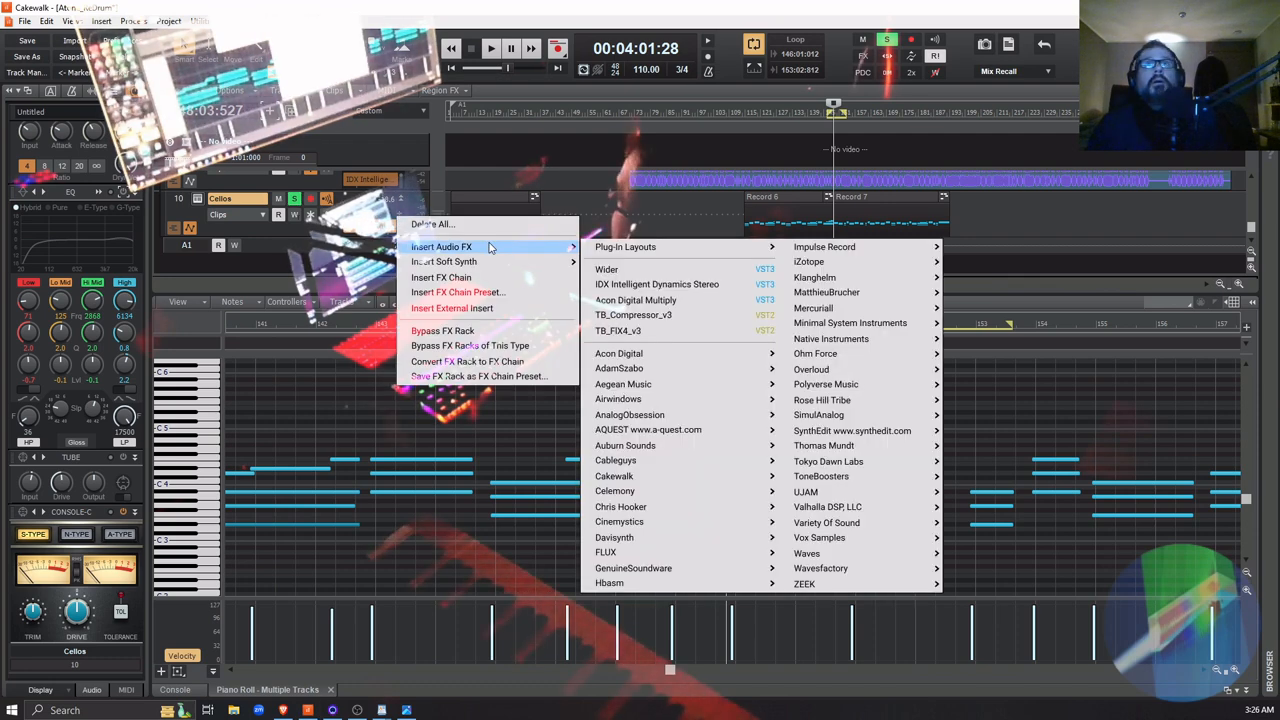
mouse_move(720, 432)
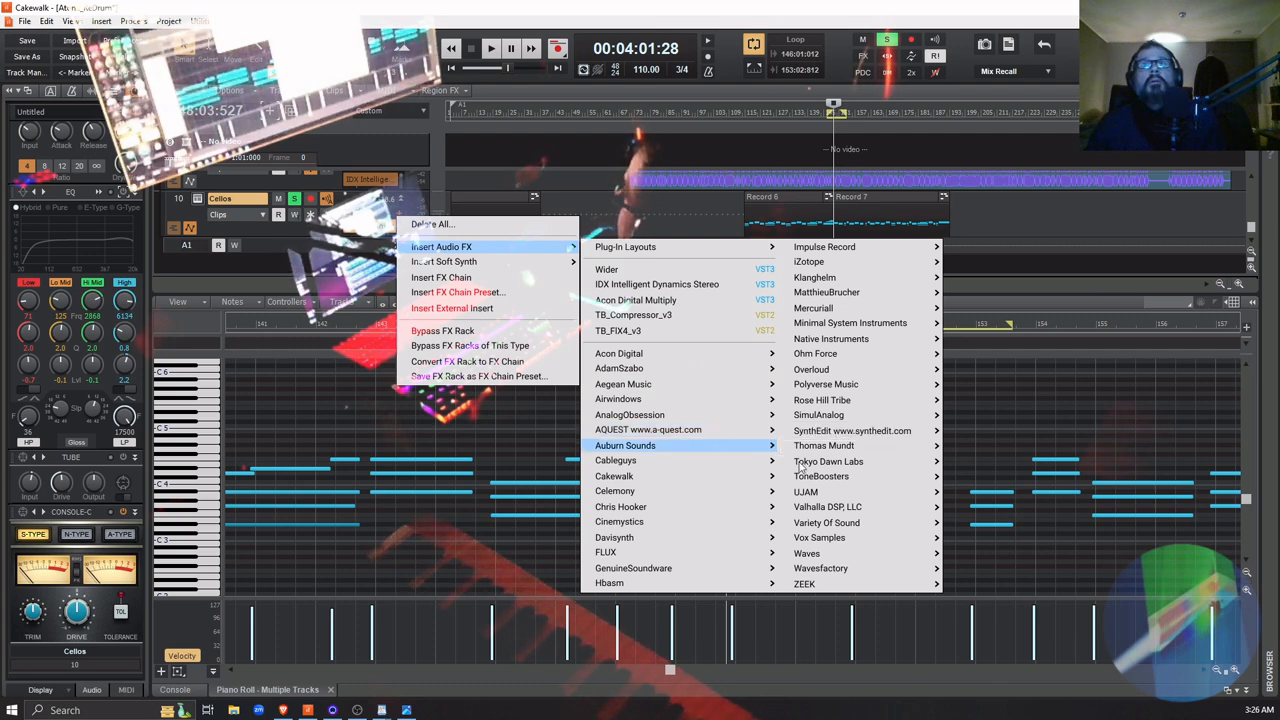
mouse_move(849, 463)
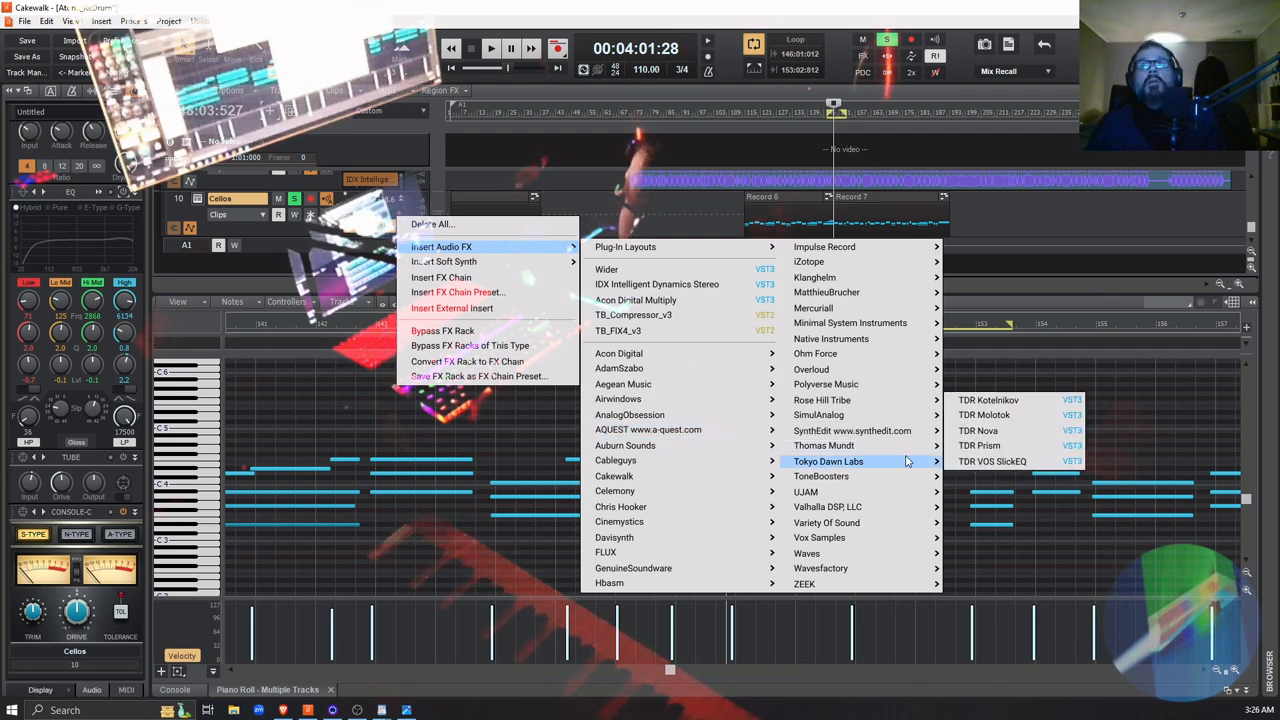
click(1013, 431)
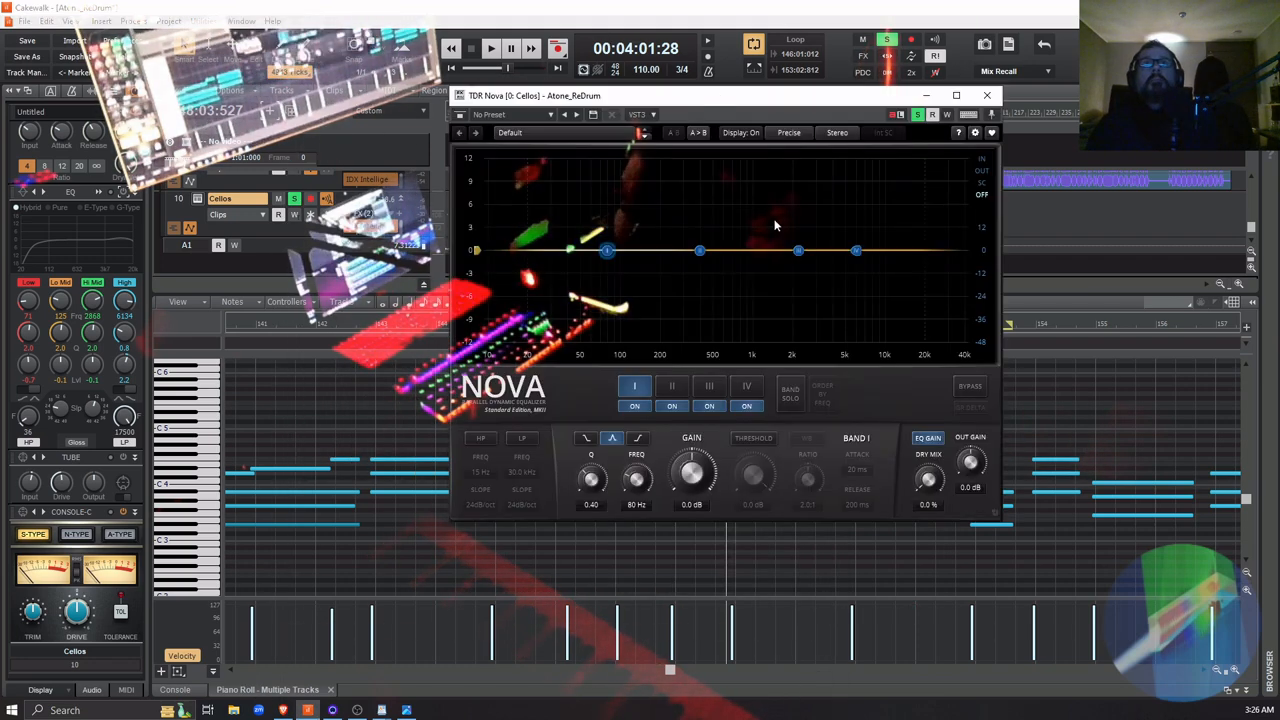
Try TDR Nova's LF Density preset on the Cellos track, and settle on the 4 Band Dyn preset
click(548, 117)
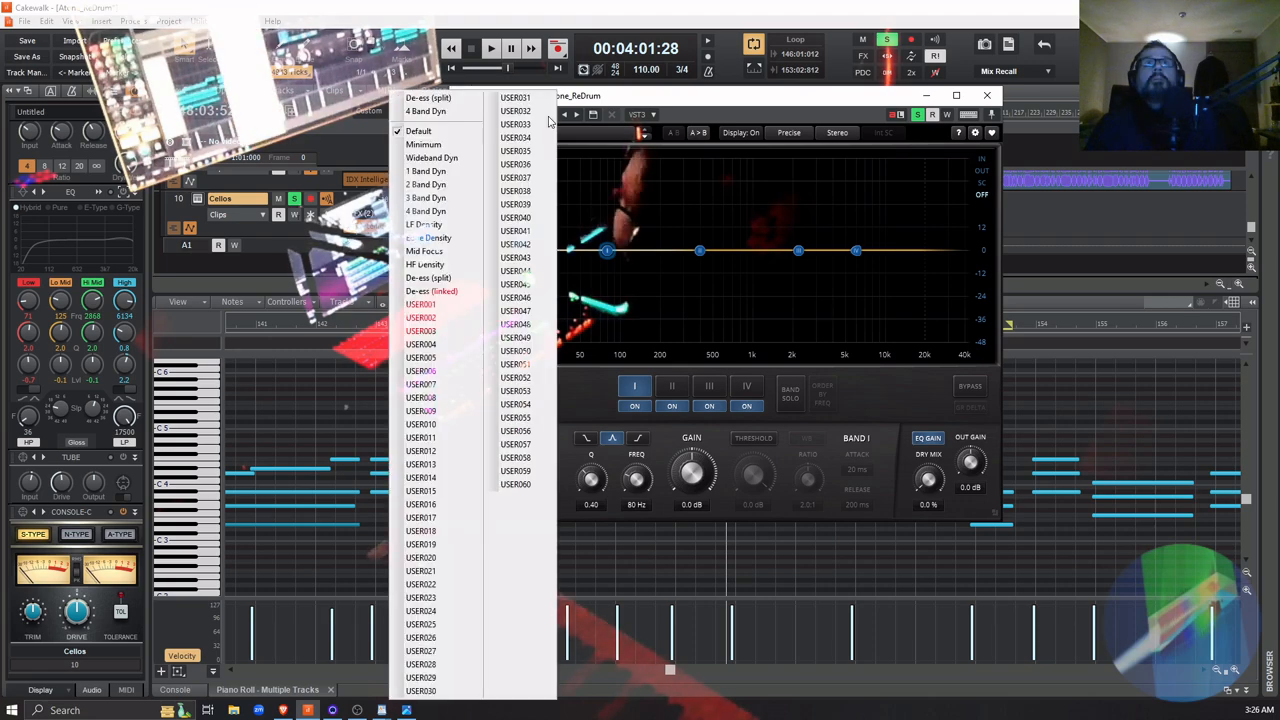
click(428, 211)
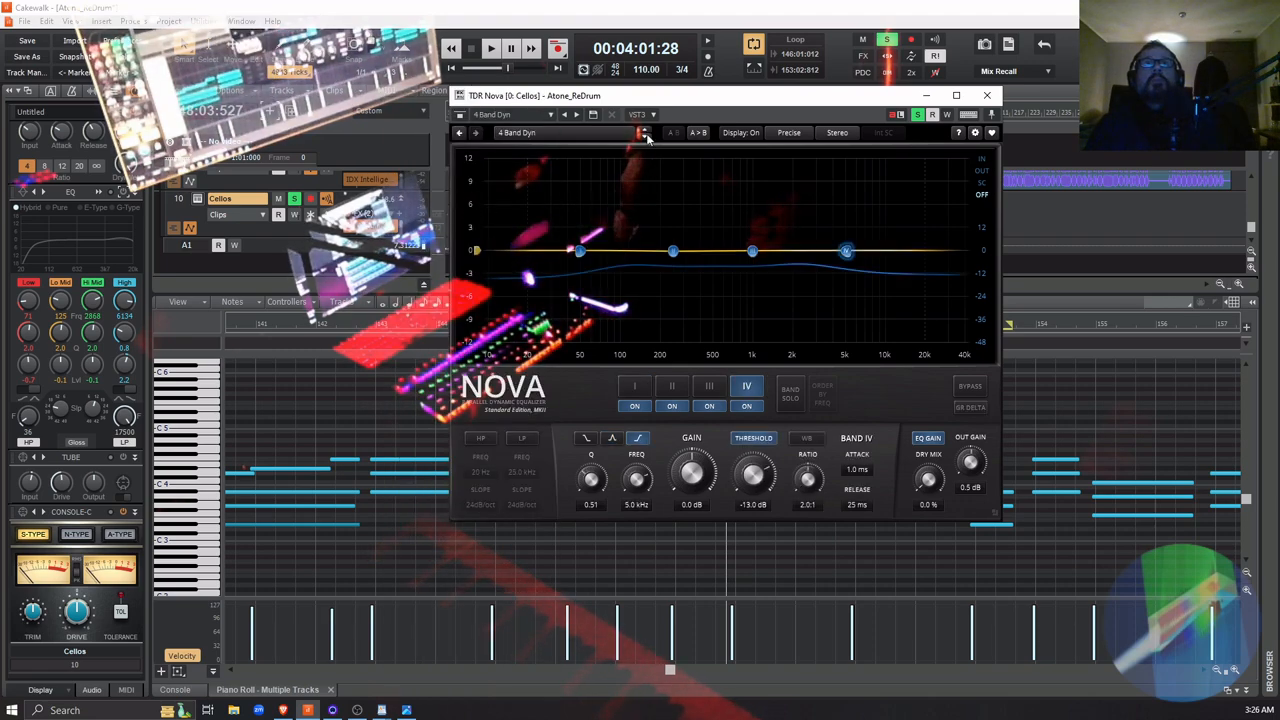
click(599, 132)
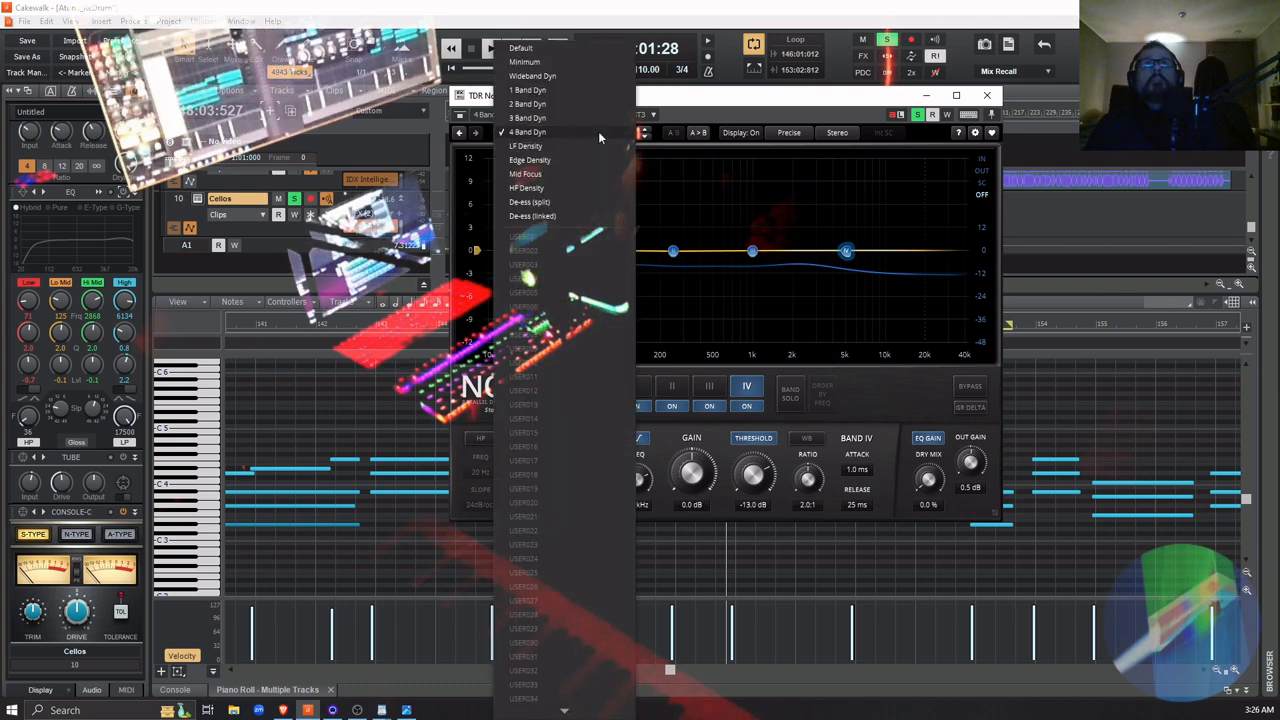
click(550, 147)
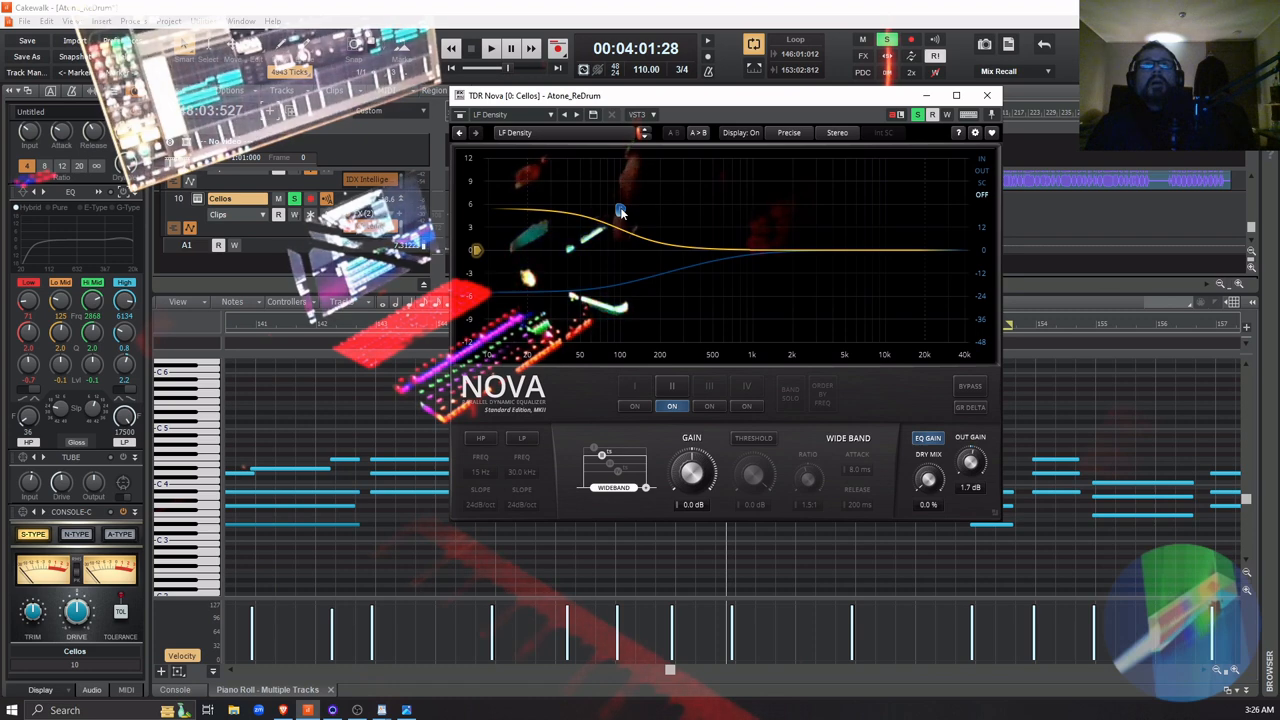
click(589, 134)
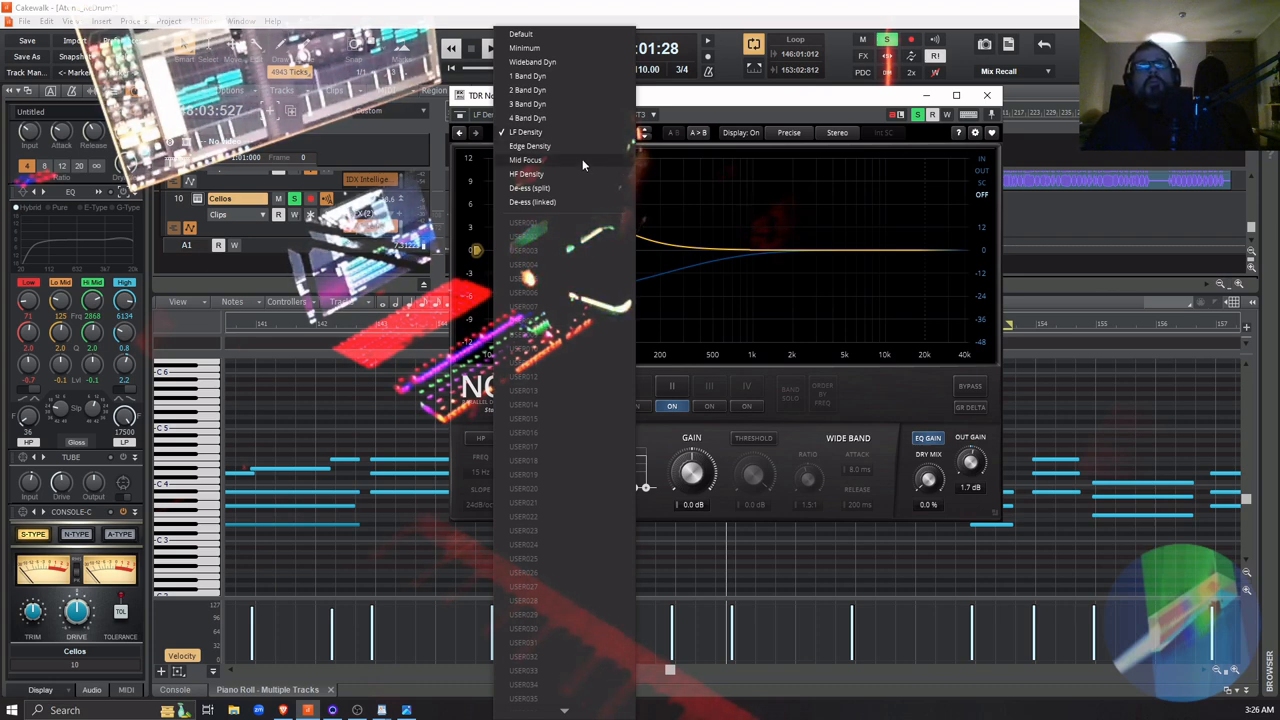
click(578, 117)
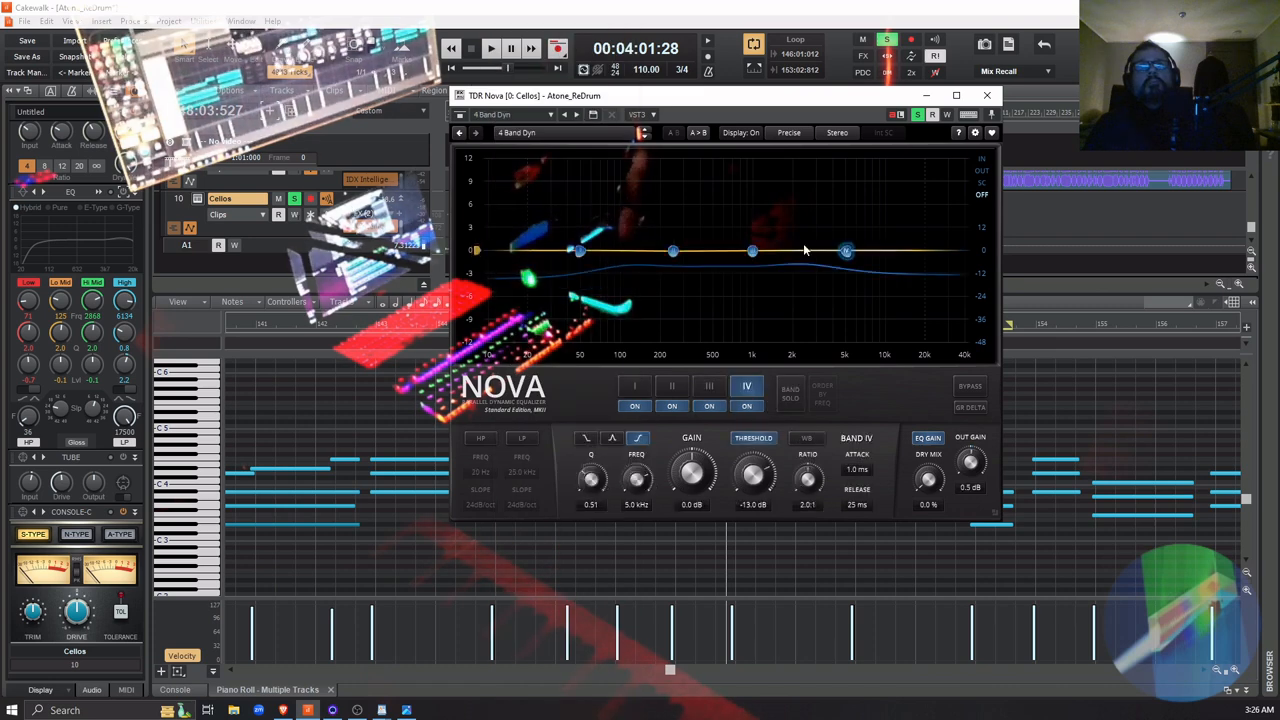
Cut Nova's band I to -12.0 dB at 40 Hz and band II to -4.4 dB at 171 Hz while the Cellos play
click(579, 251)
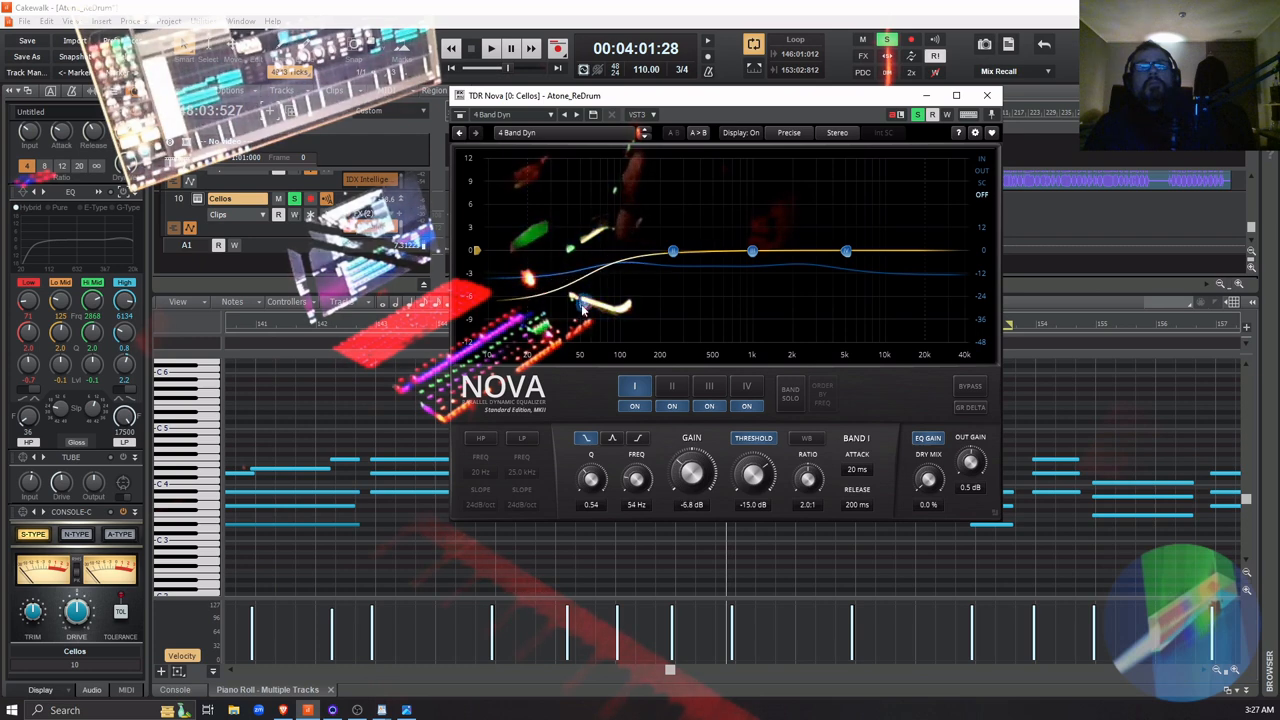
drag(583, 308, 578, 355)
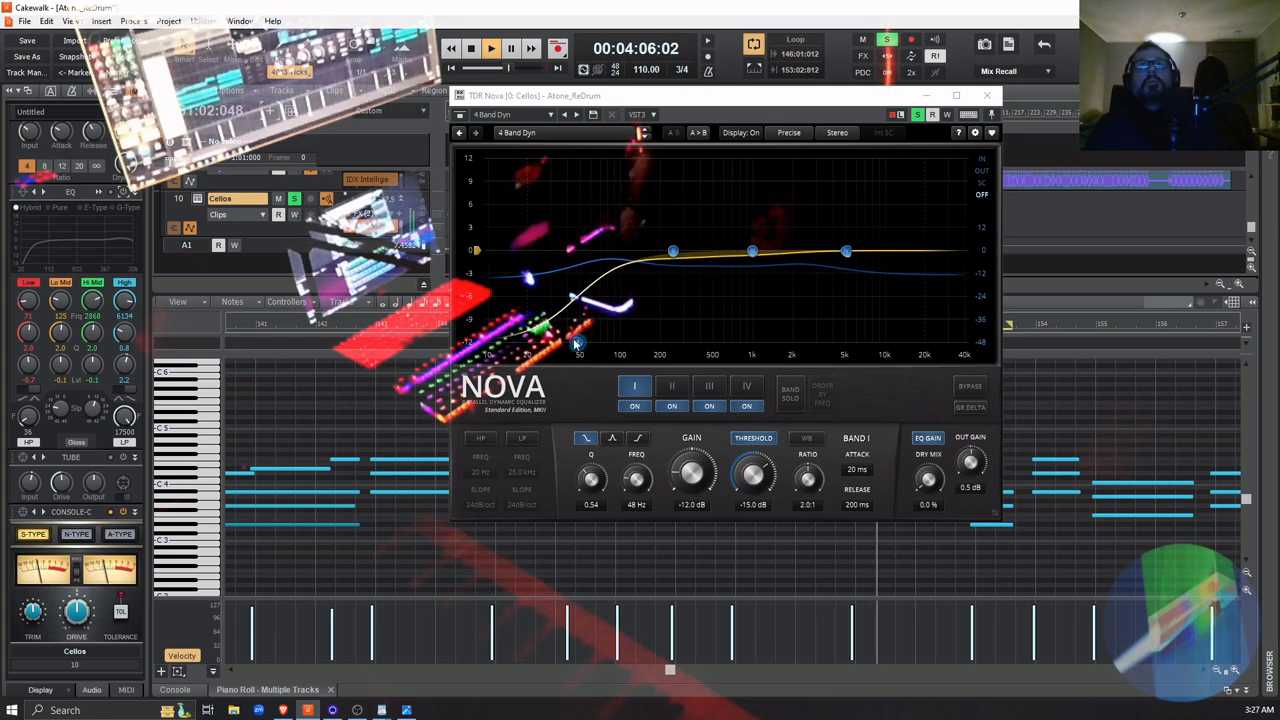
drag(577, 341, 562, 375)
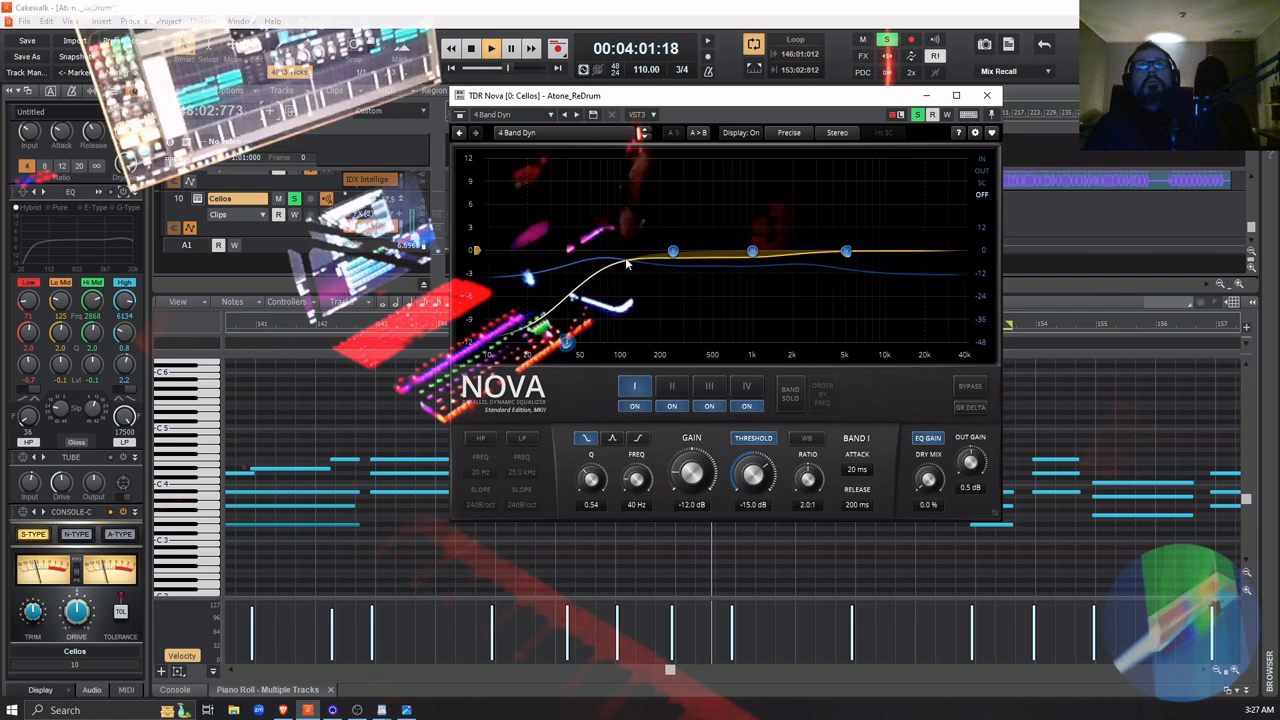
drag(671, 251, 652, 287)
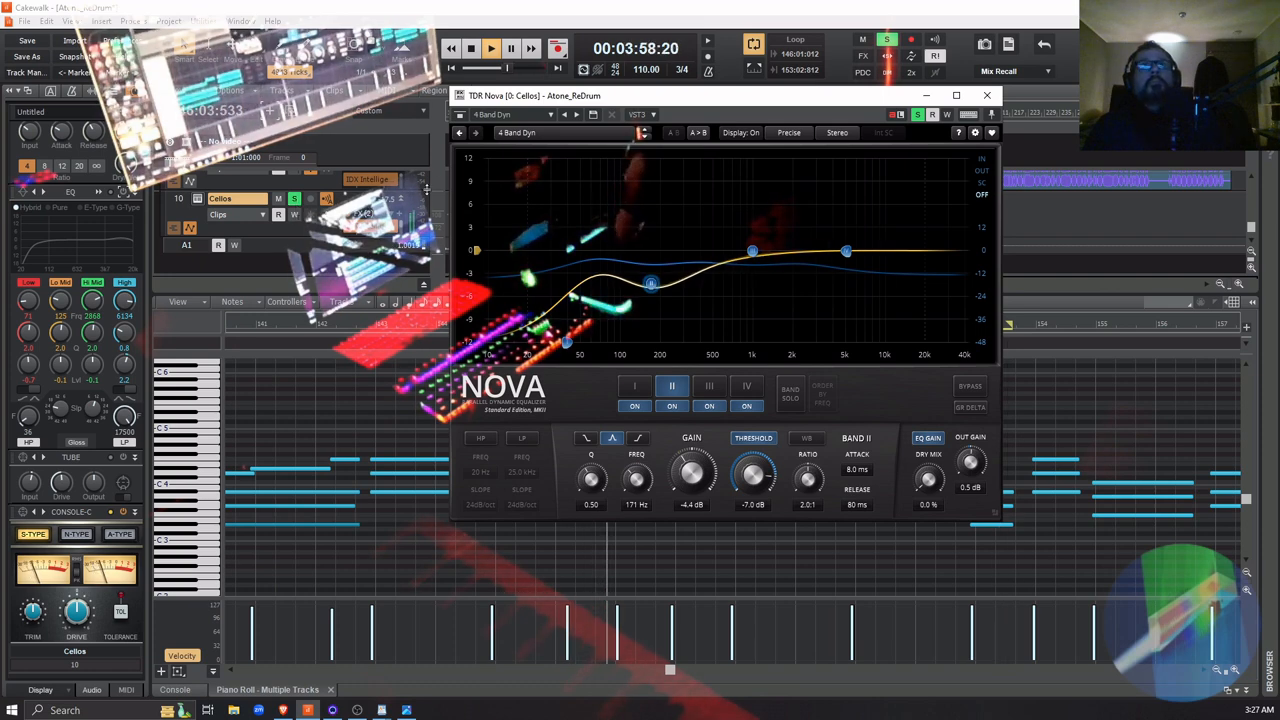
Compare the looping Cellos passage with and without TDR Nova by toggling its host bypass repeatedly, leaving the effect active
click(459, 117)
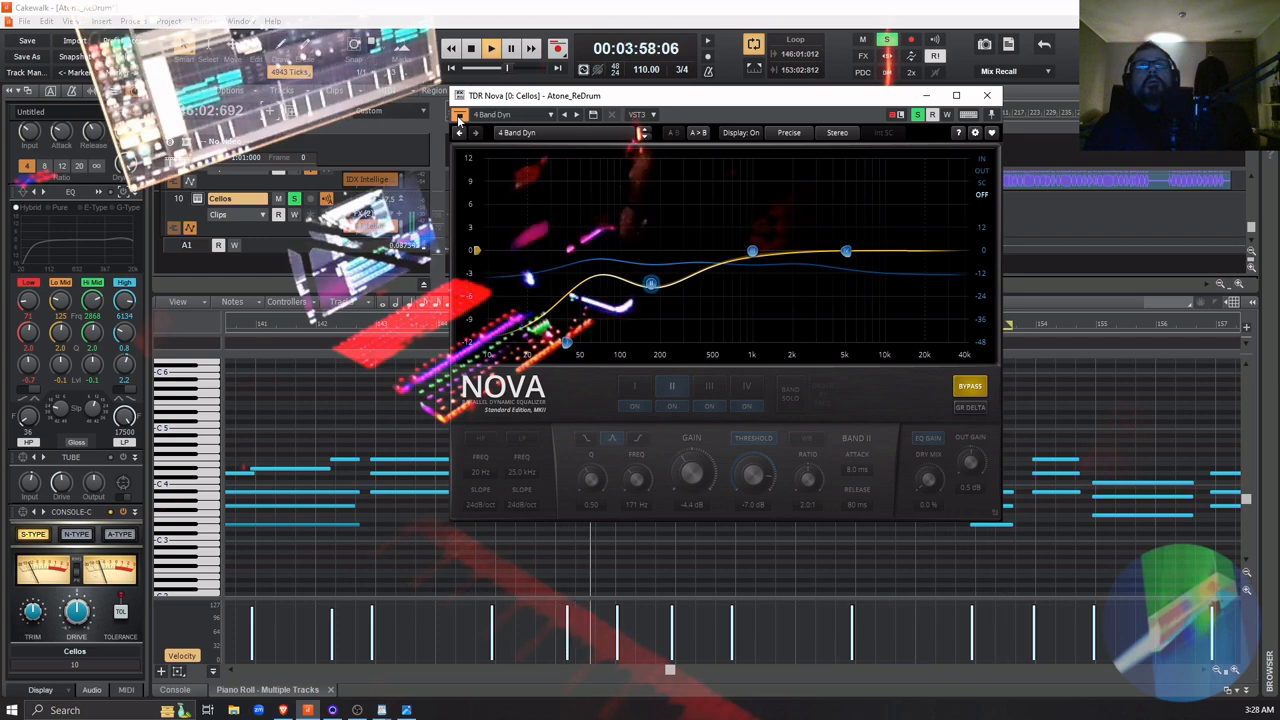
click(459, 117)
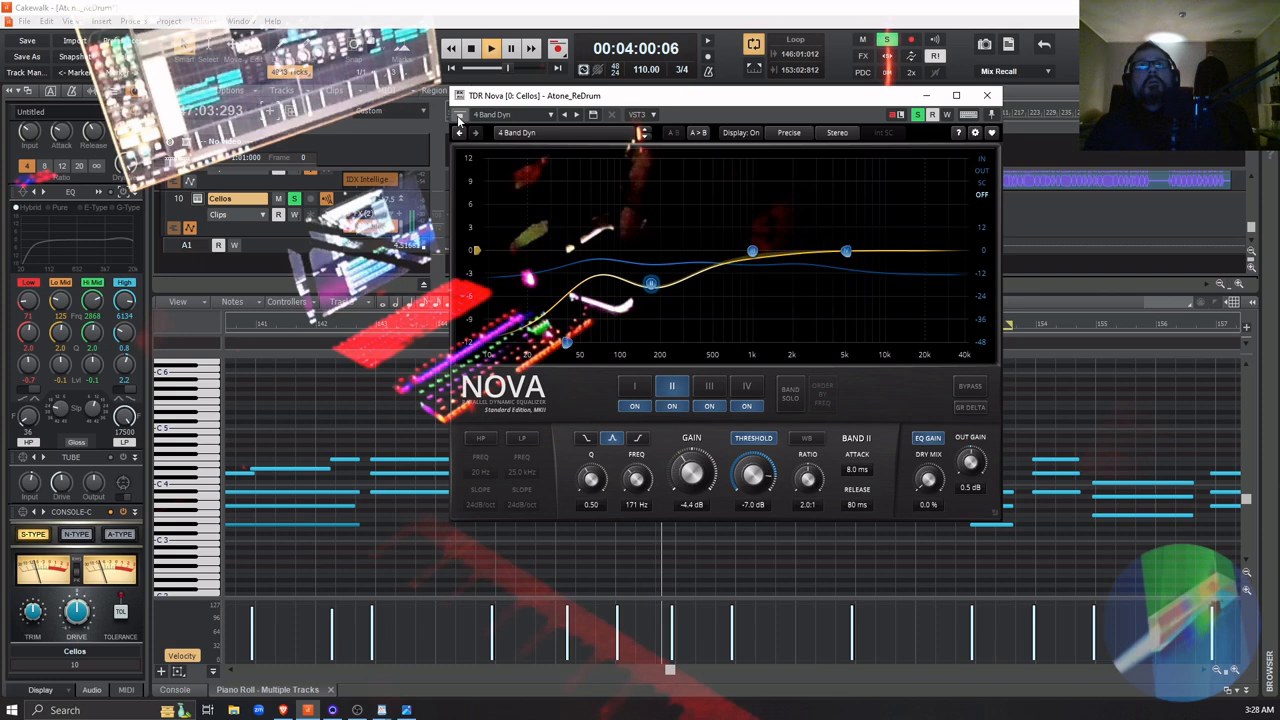
click(459, 117)
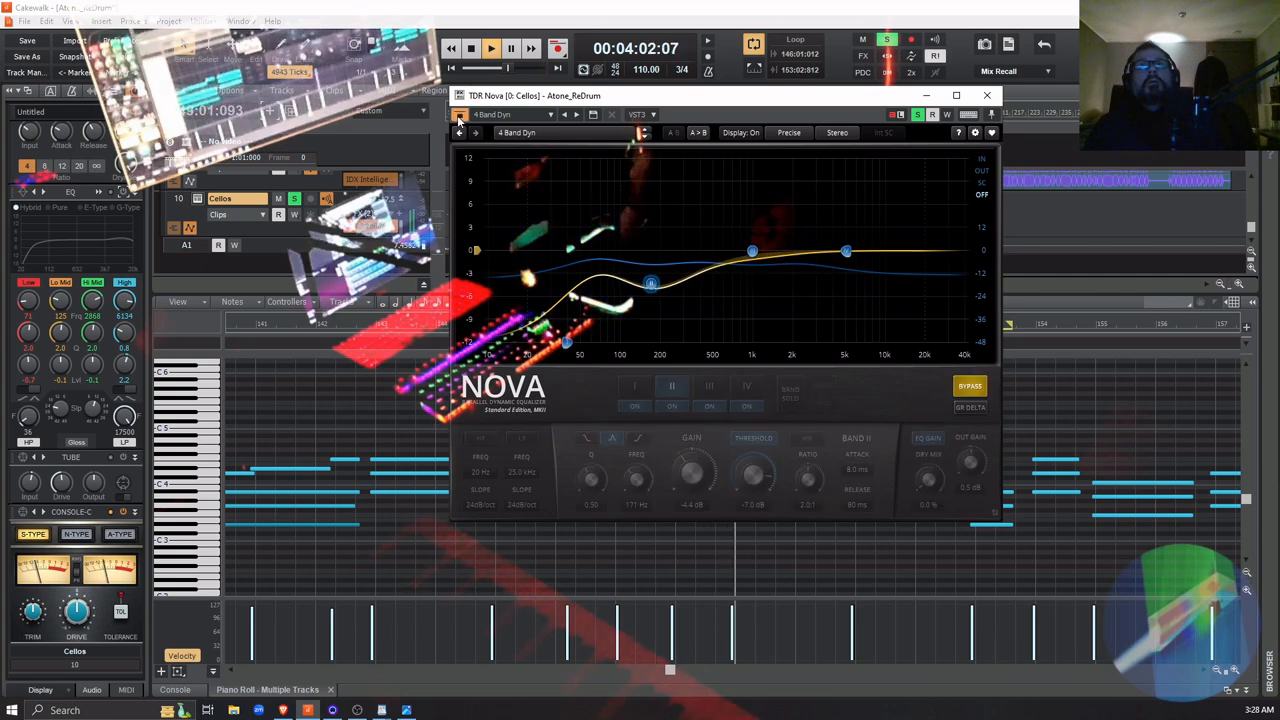
click(459, 117)
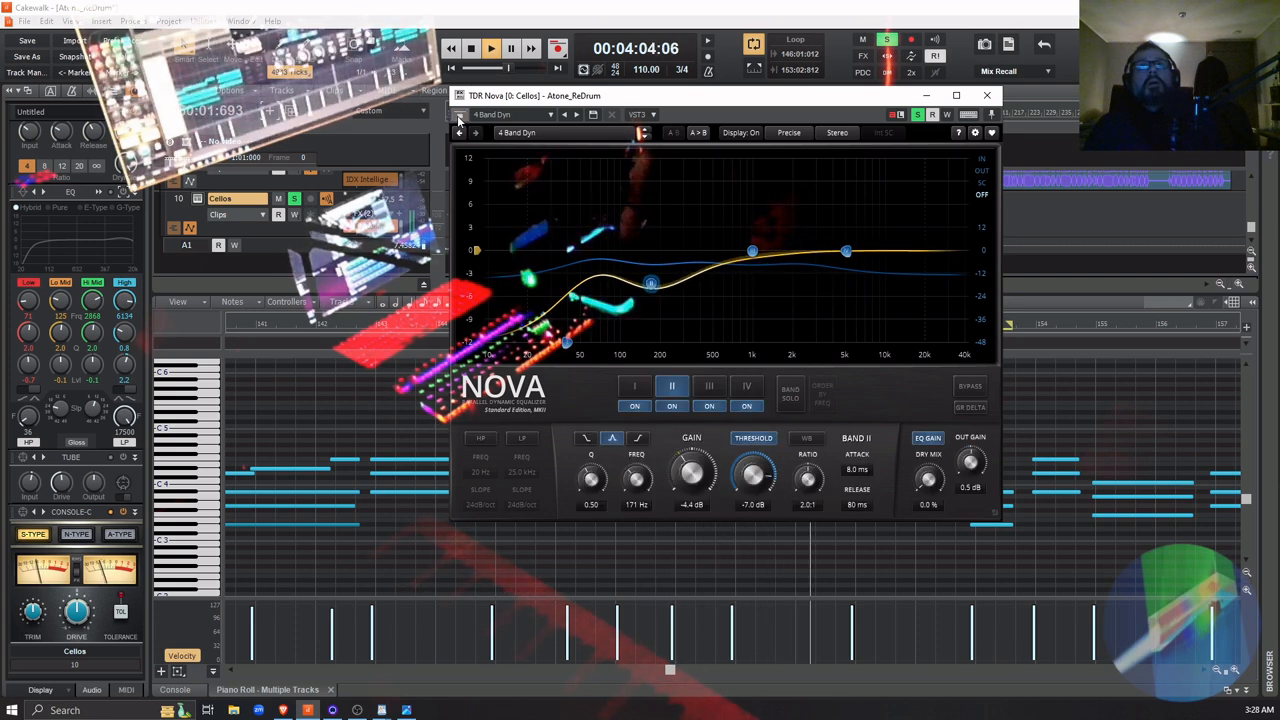
key(space)
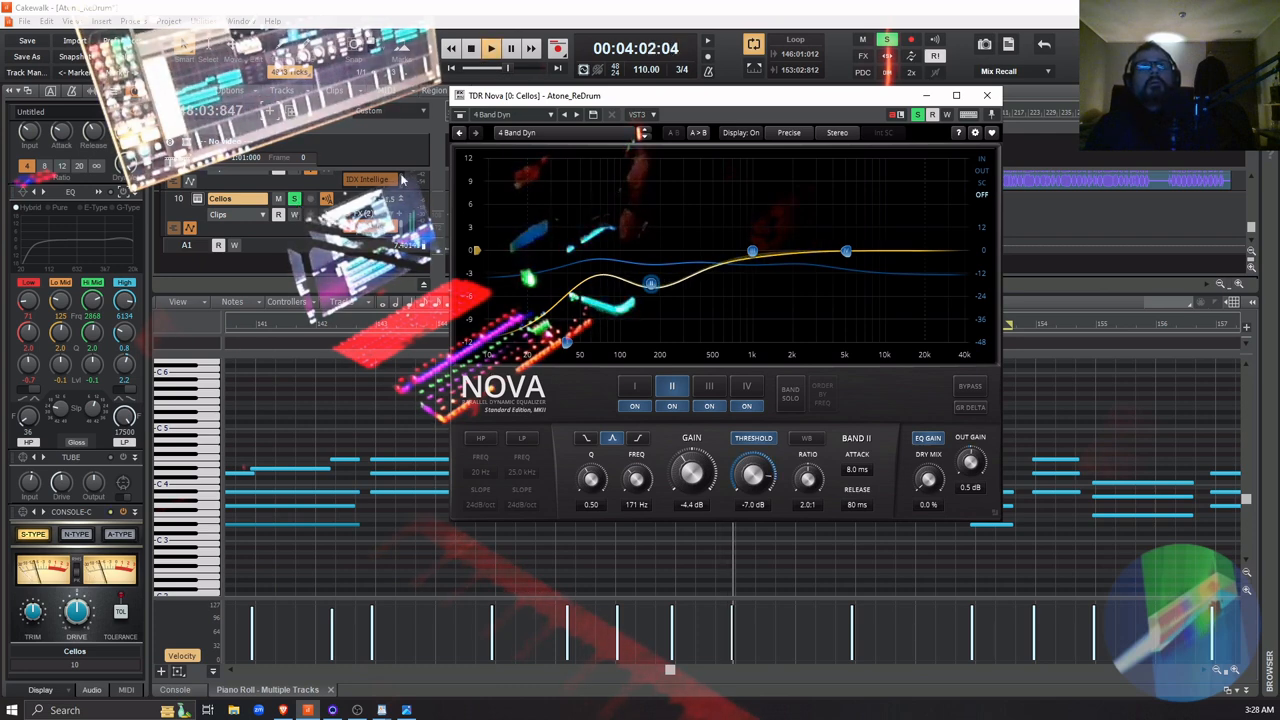
click(460, 115)
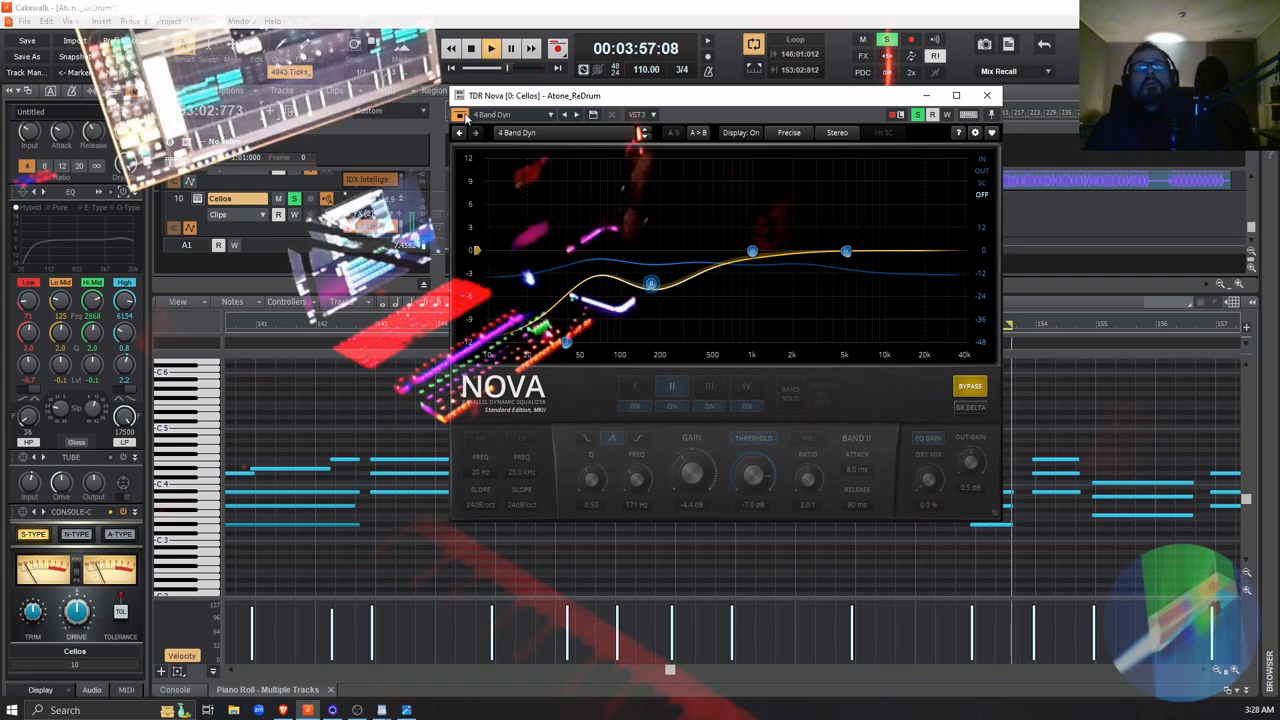
click(462, 116)
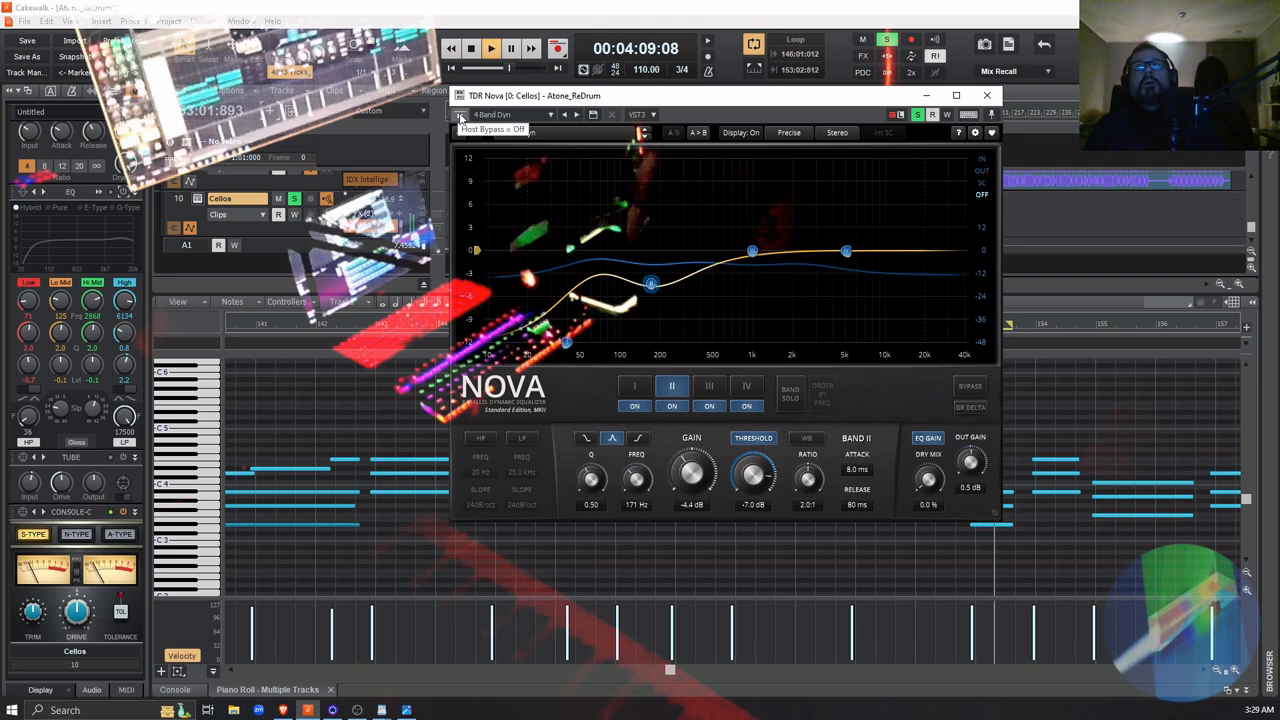
click(460, 117)
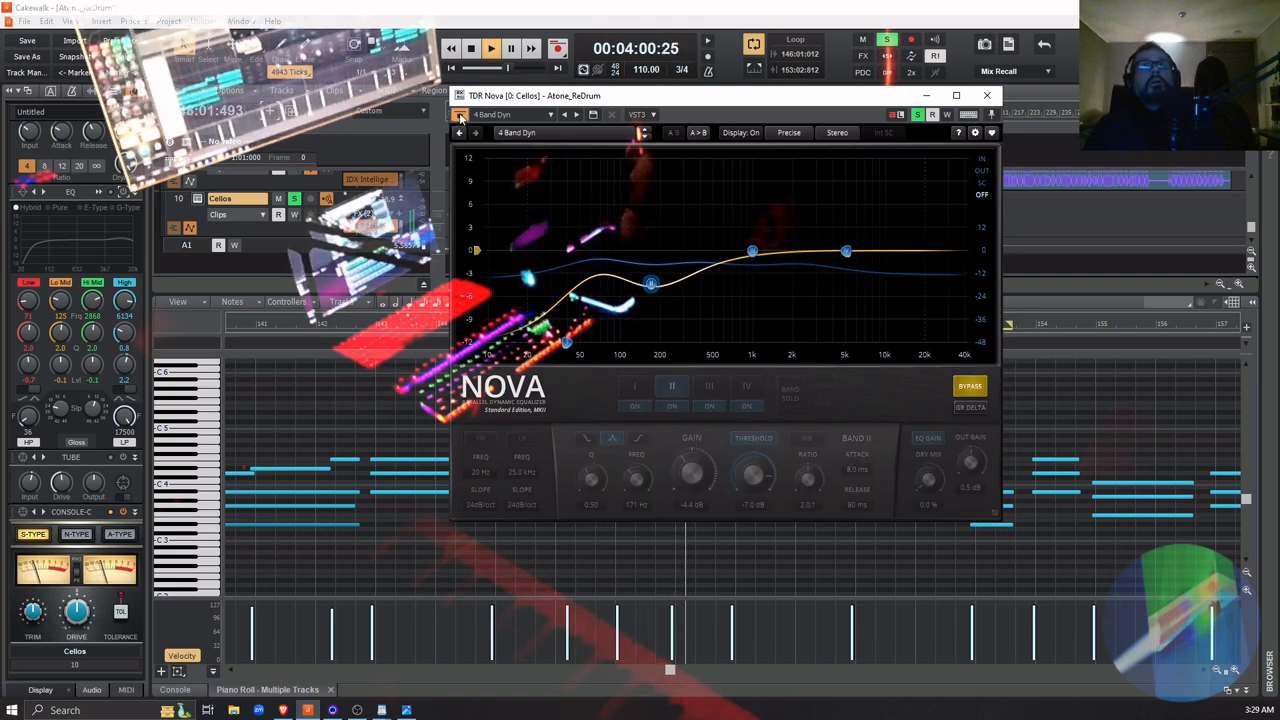
click(460, 117)
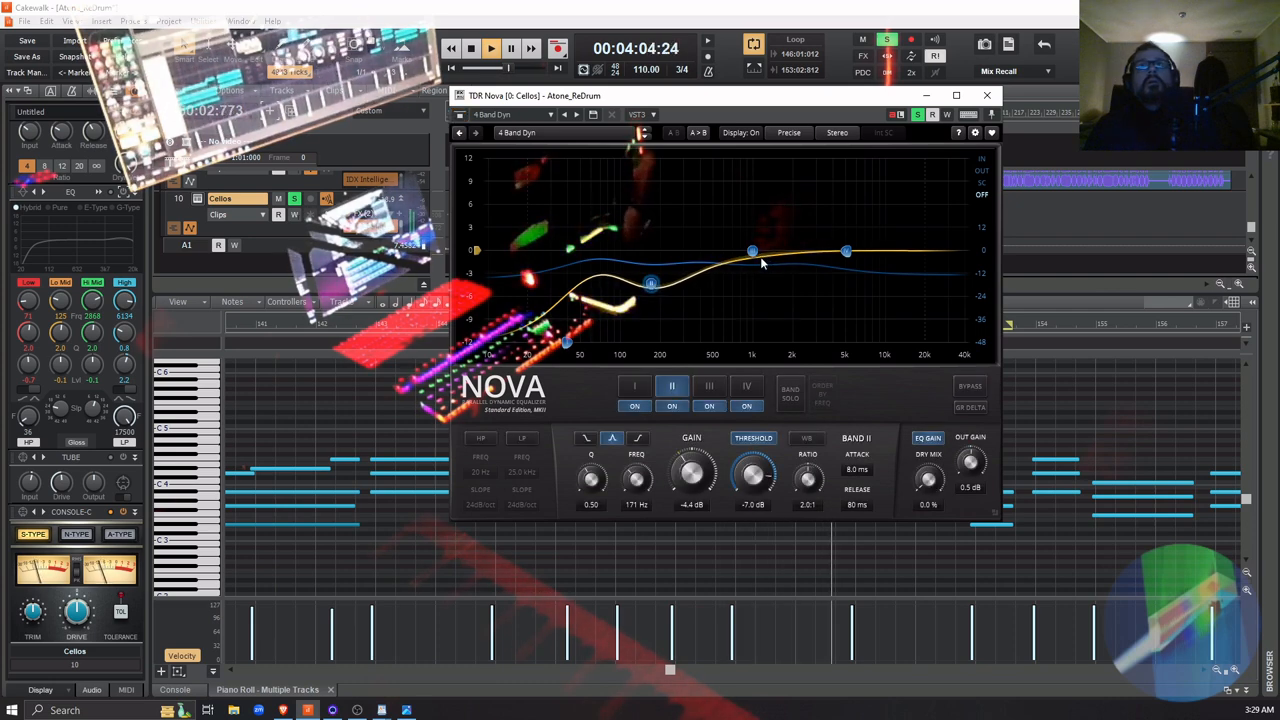
Boost Nova's band III to 2.9 dB at 454 Hz and cut band IV to -4.5 dB at 6.4 kHz, checking against bypass
drag(752, 250, 767, 239)
drag(845, 250, 860, 282)
drag(766, 237, 706, 236)
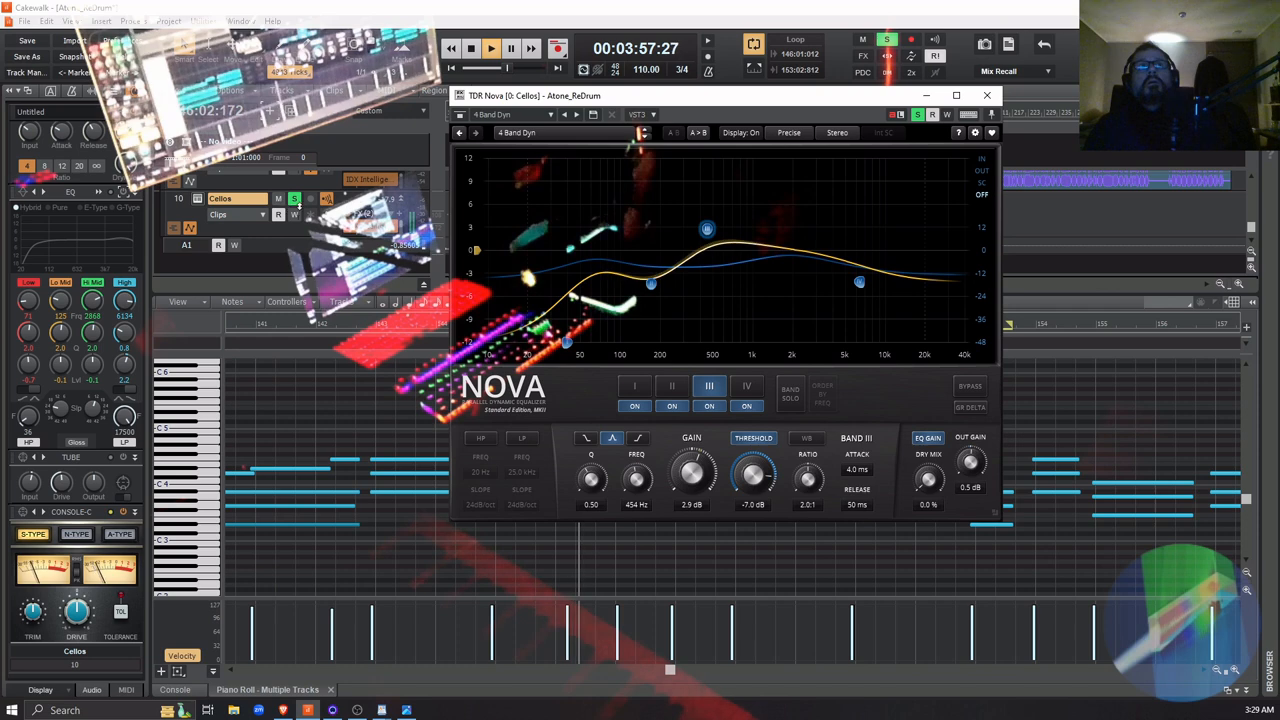
click(459, 115)
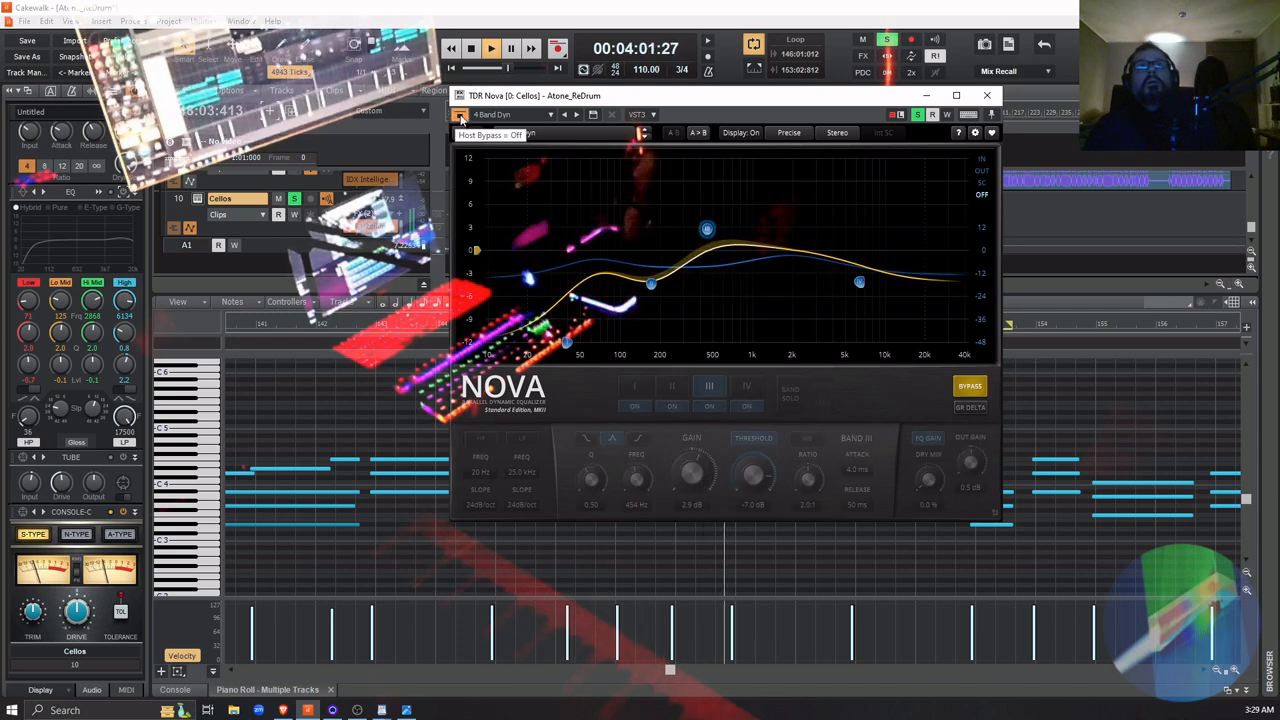
click(459, 115)
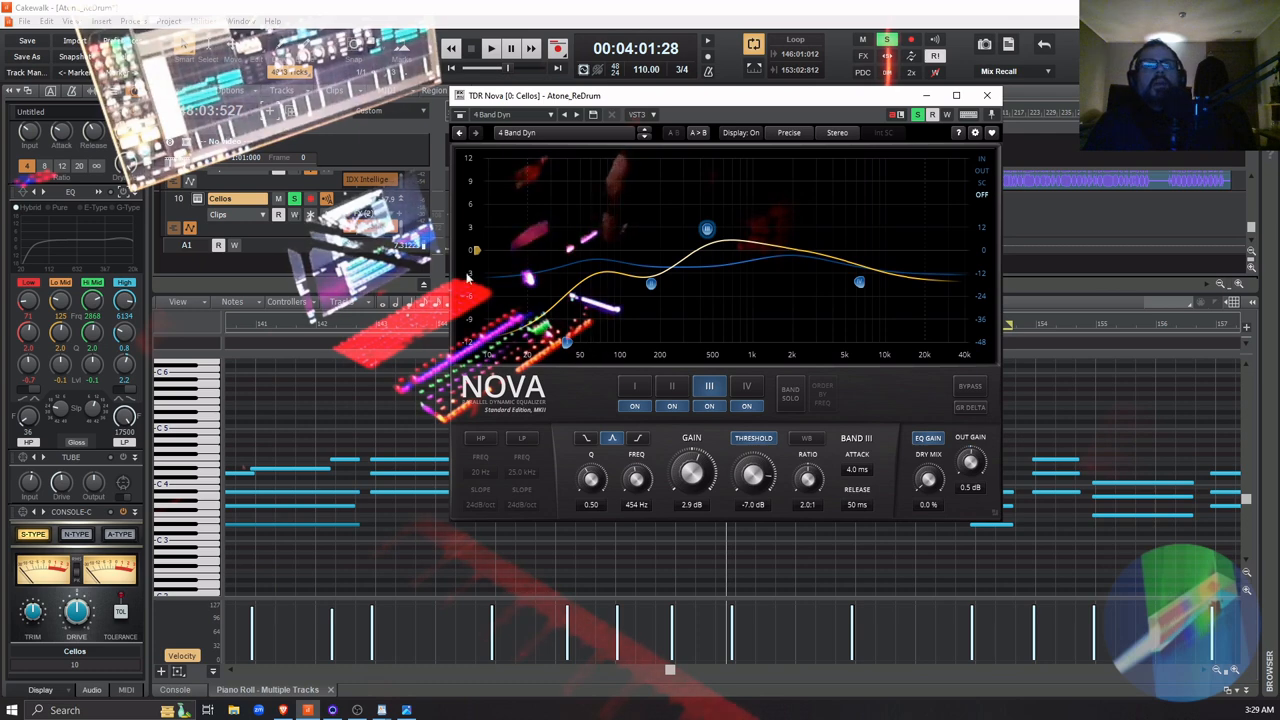
click(856, 285)
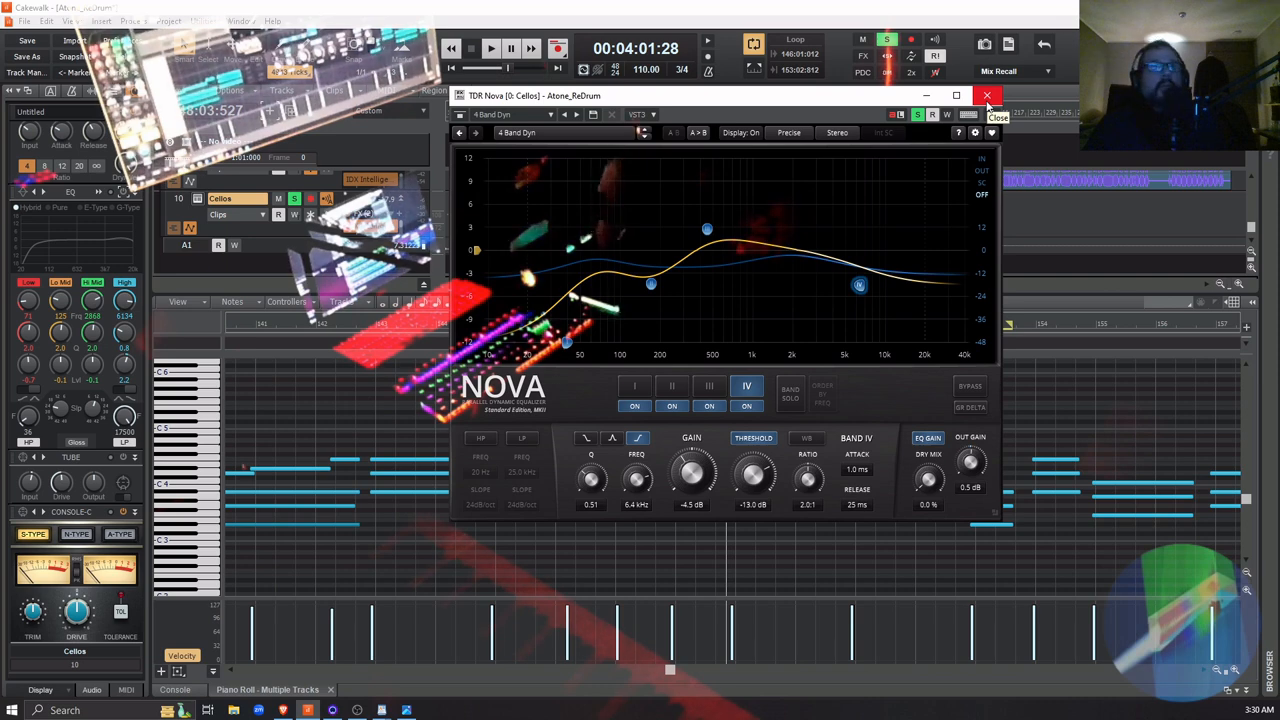
click(987, 96)
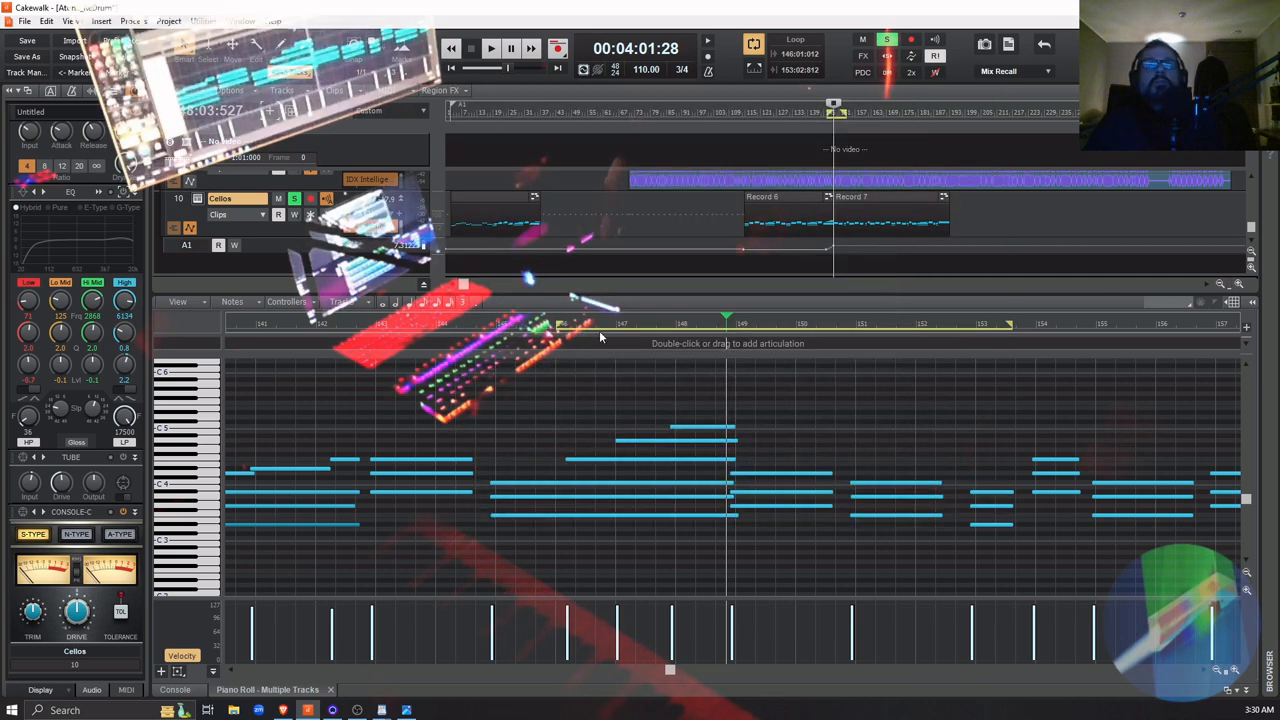
Turn off looping and place the playhead on the Cellos track just before the Record 6 clip
click(756, 54)
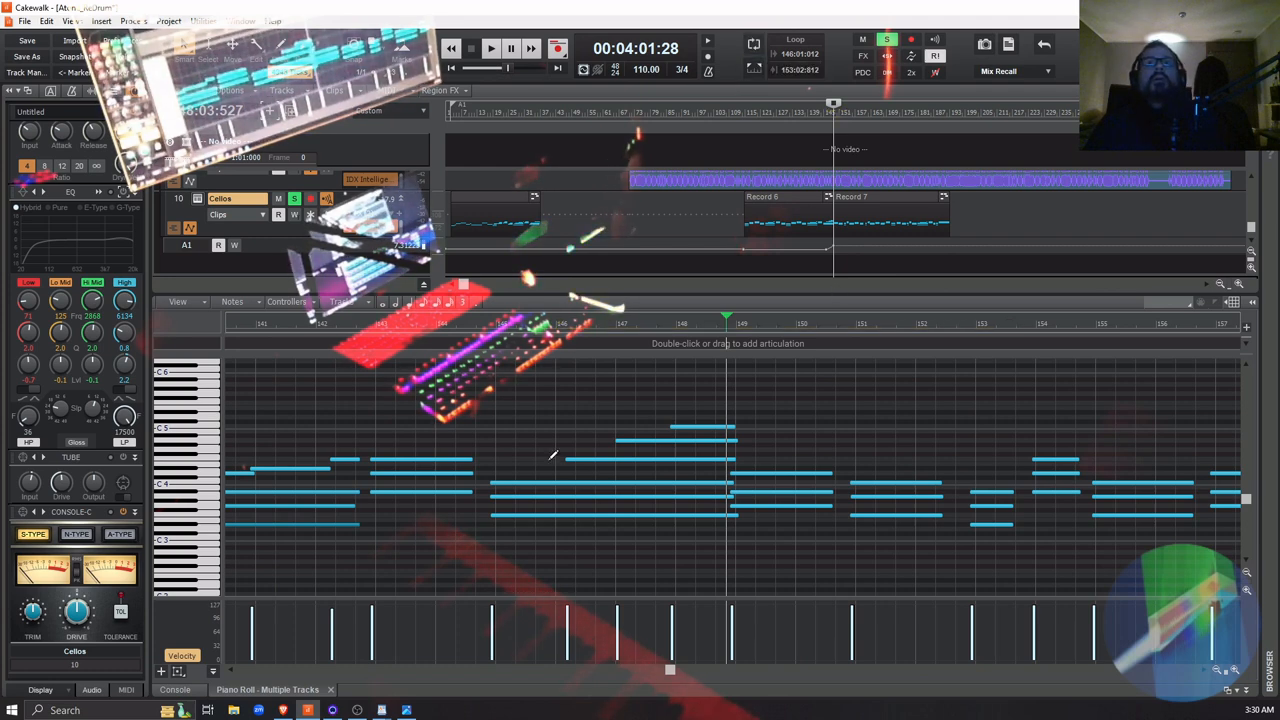
click(664, 671)
click(654, 671)
click(650, 669)
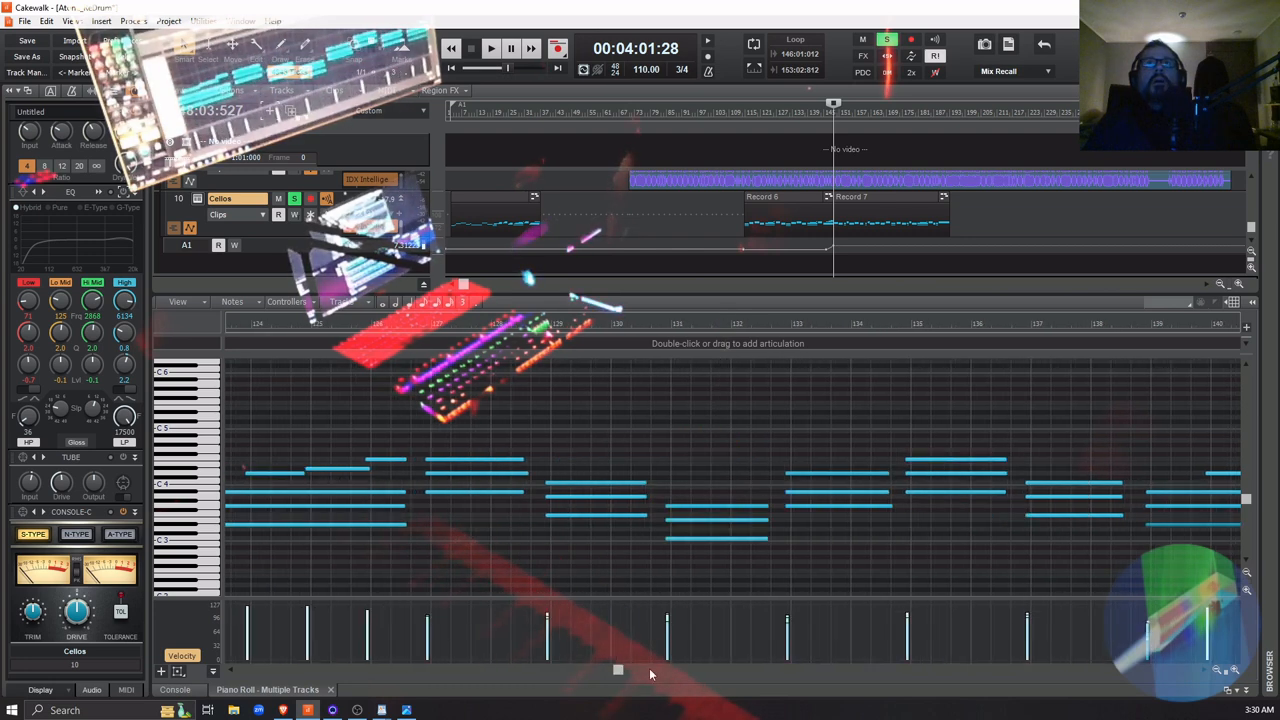
click(736, 225)
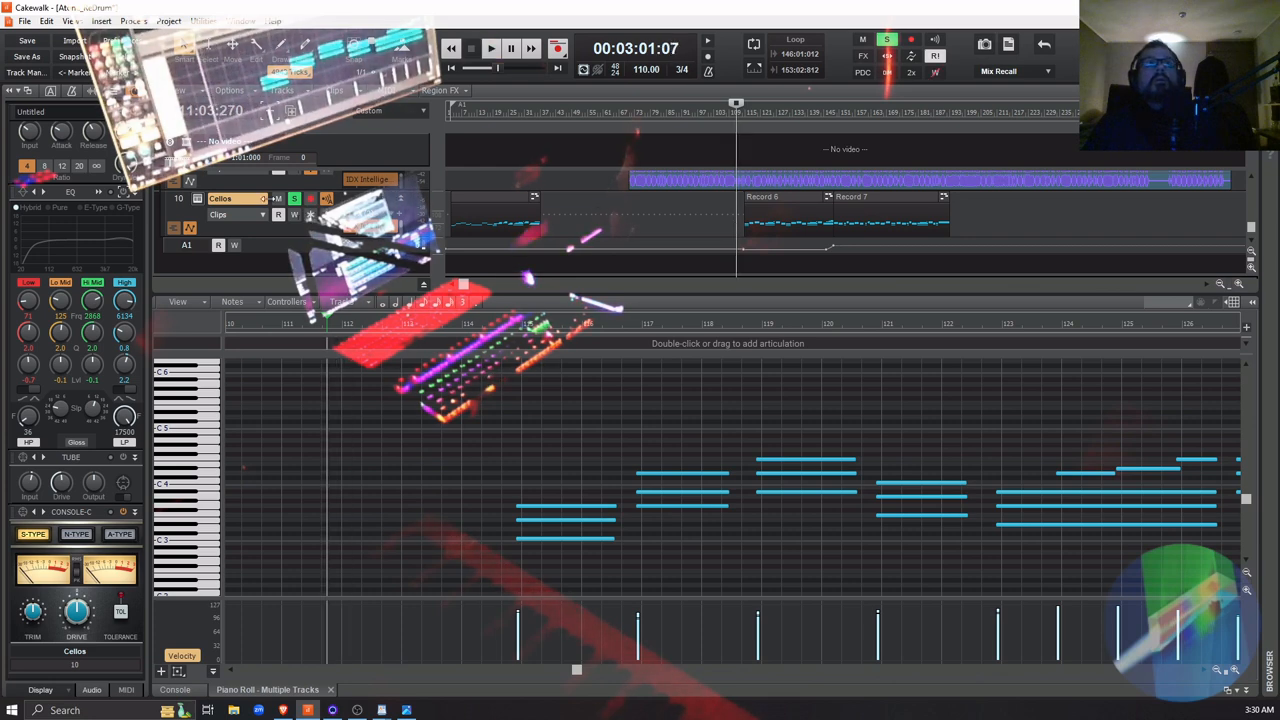
Play the Cellos within the full mix, adjusting the velocity of the chord near bar 139 during playback
key(space)
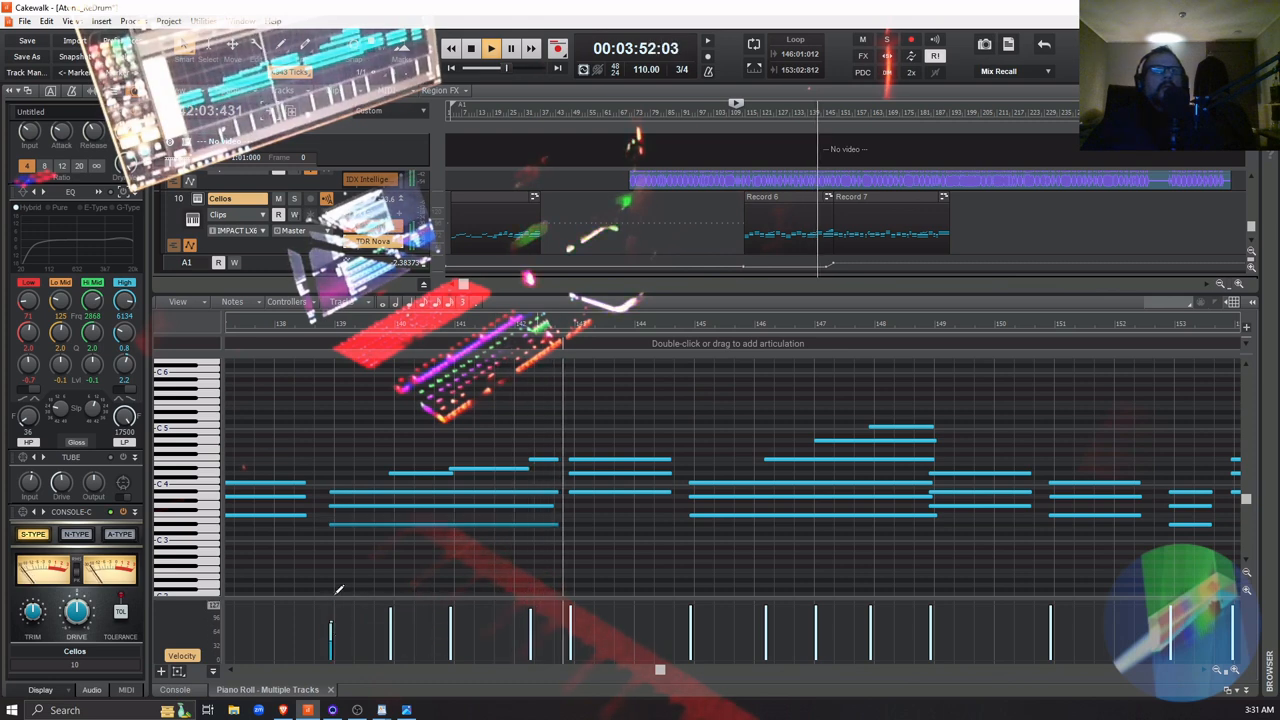
drag(342, 622, 321, 610)
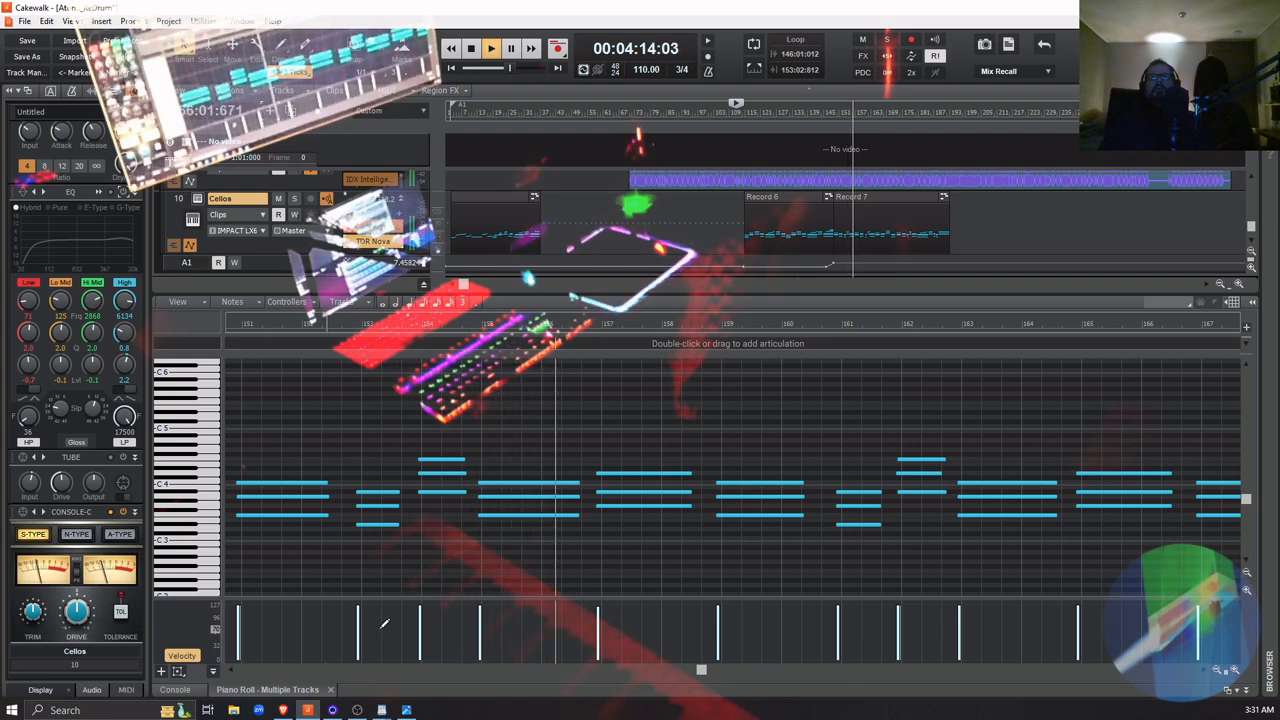
key(space)
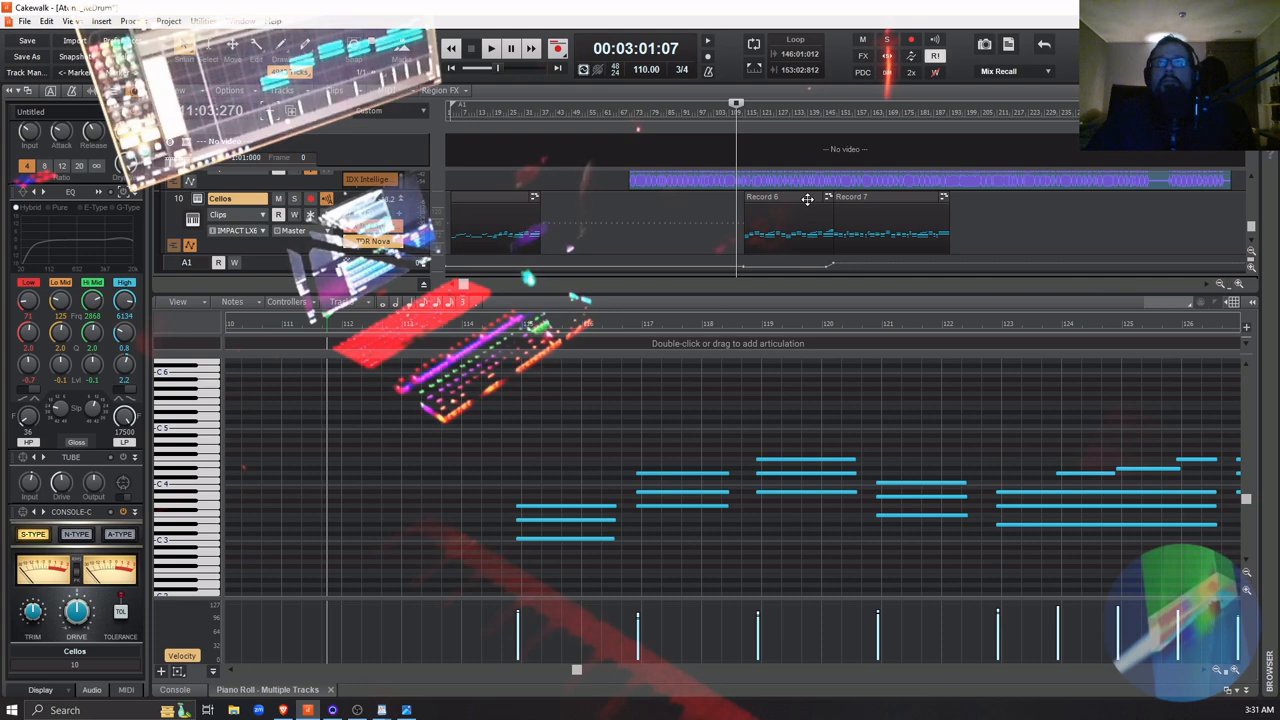
Select the Record 6 clip and finally the Record 7 clip on the Cellos track
click(899, 196)
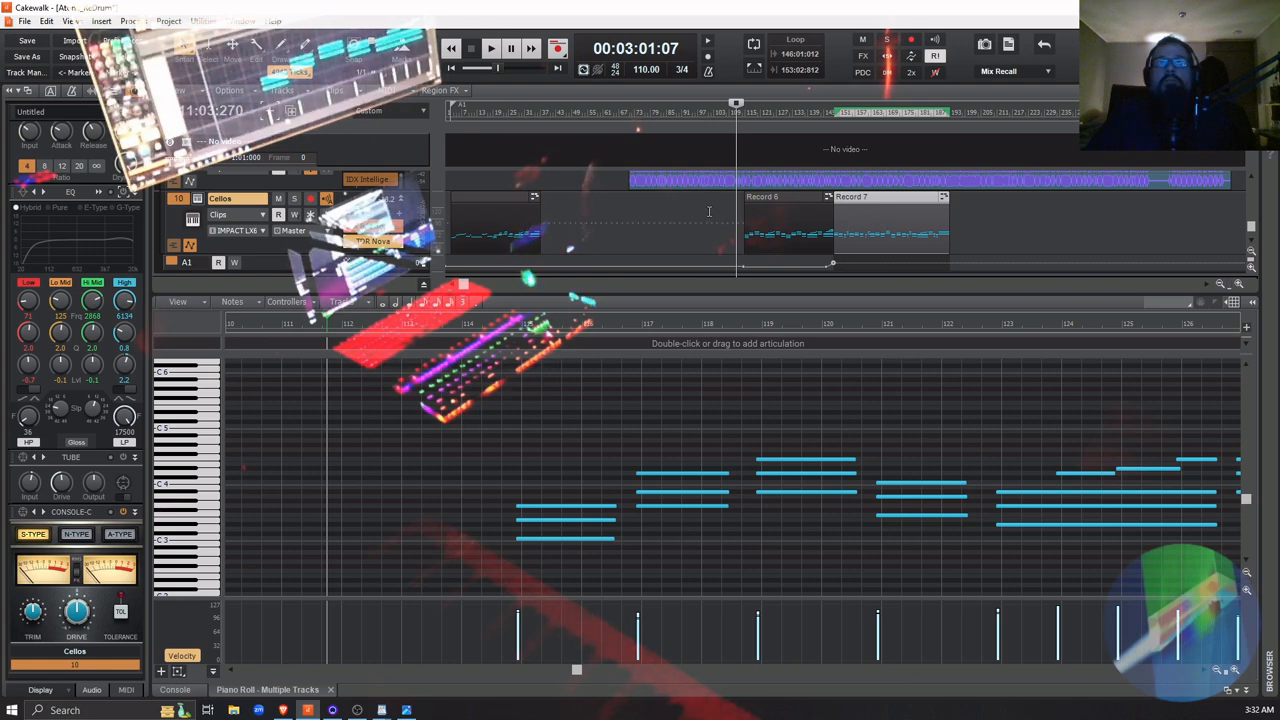
click(787, 196)
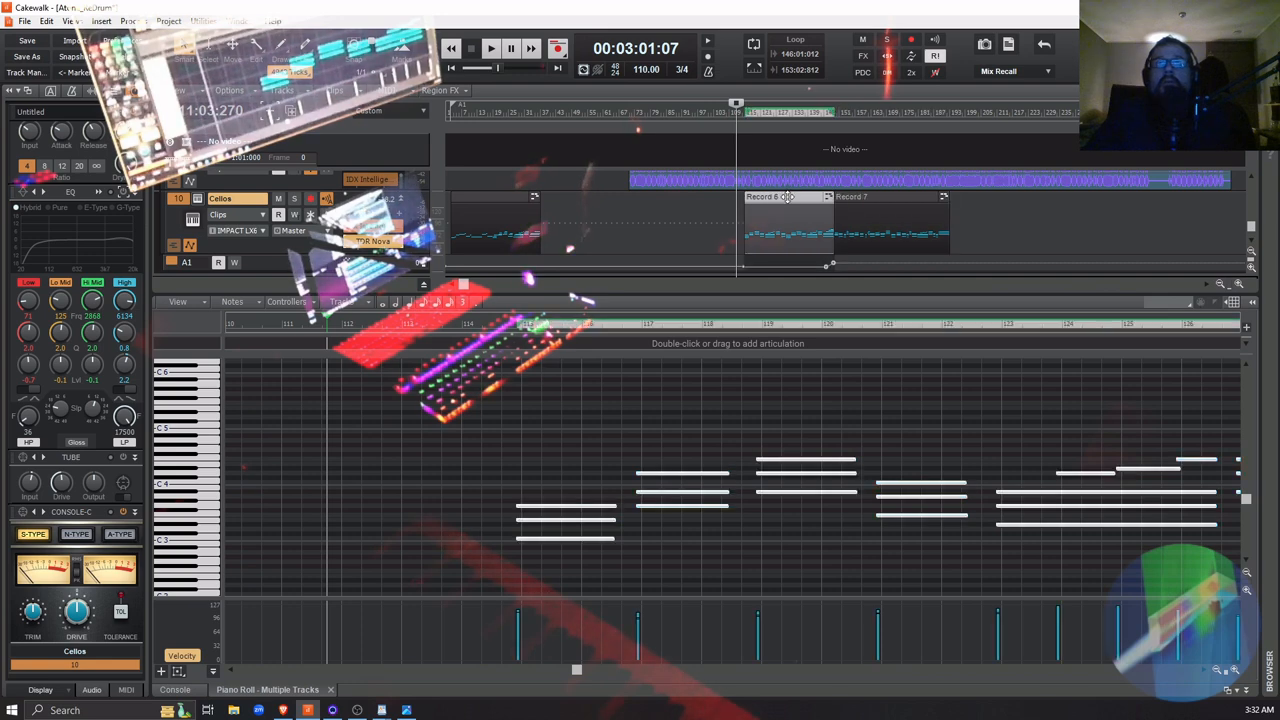
click(903, 196)
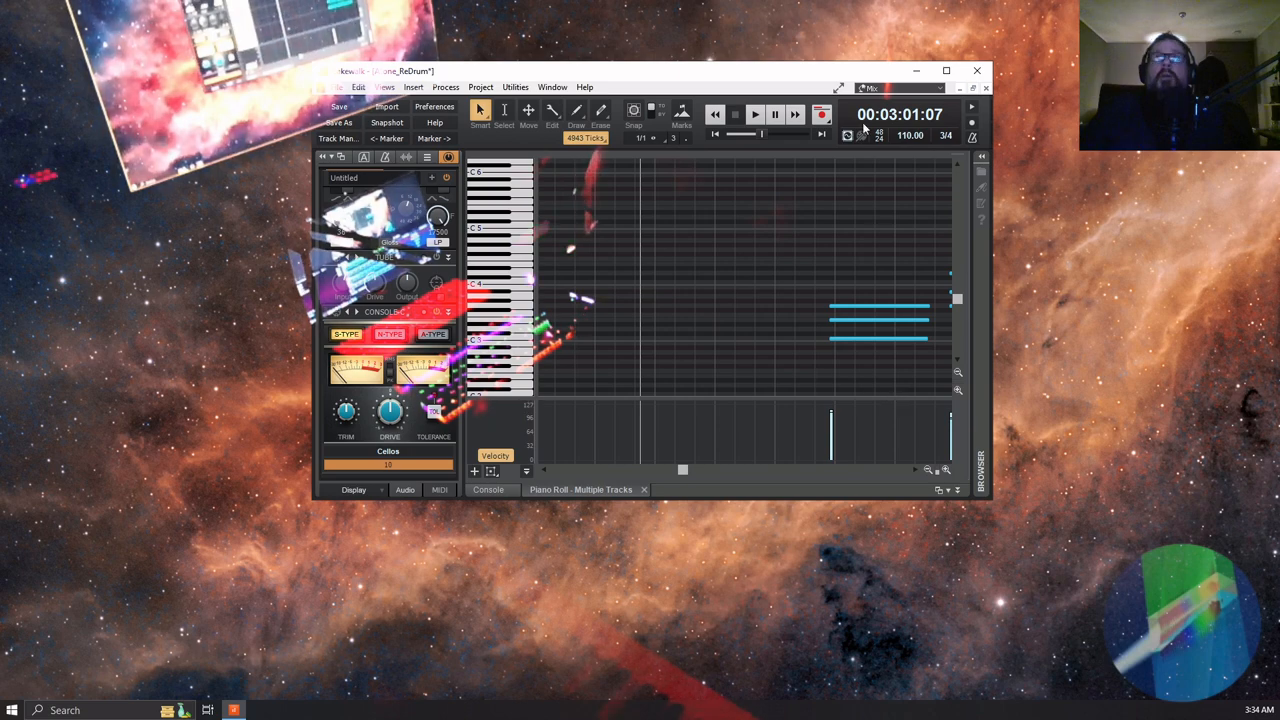
Maximize the project window and turn on snap to grid
click(944, 71)
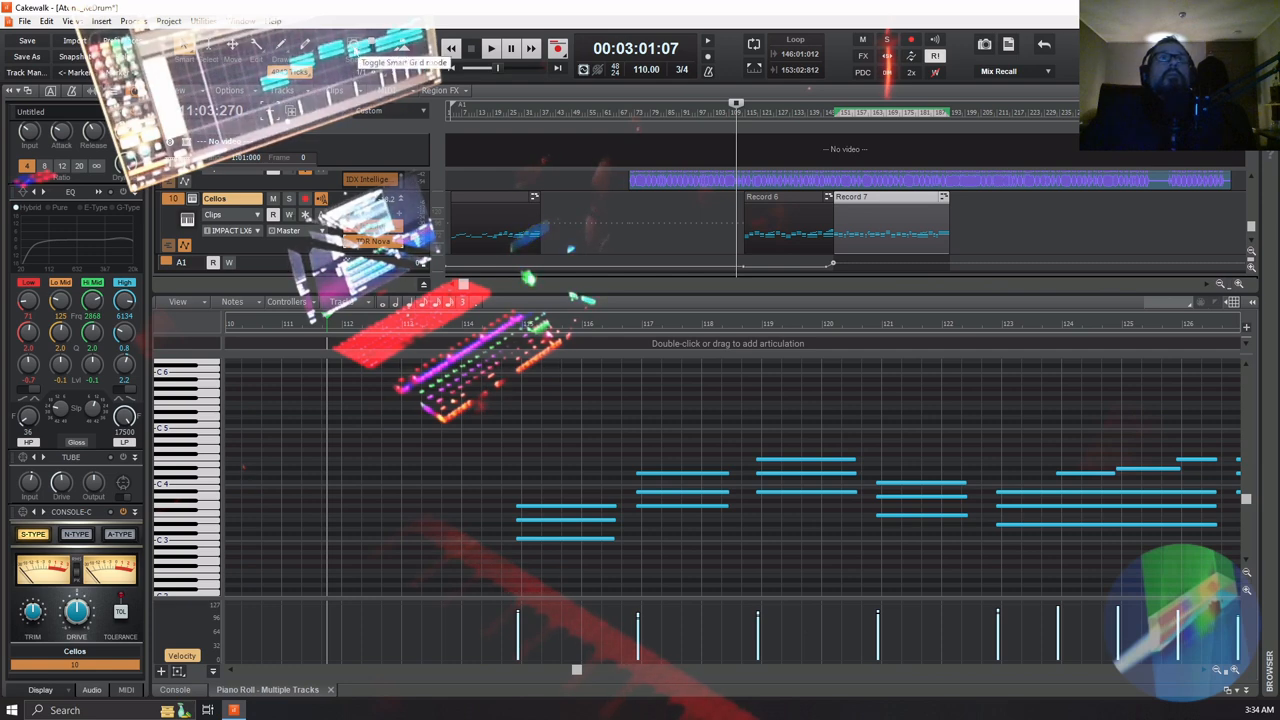
click(355, 47)
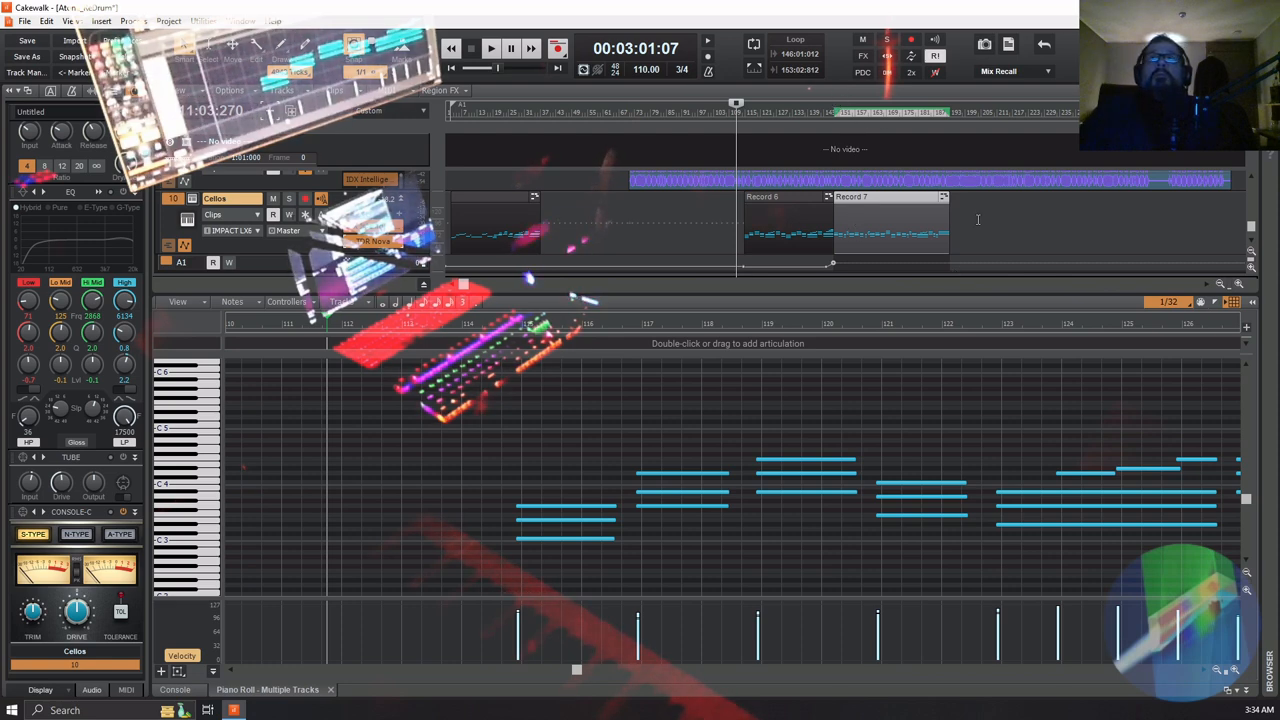
Clear the clip selection and place the playhead at bar 149, where the Record 7 clip begins
click(978, 219)
click(965, 229)
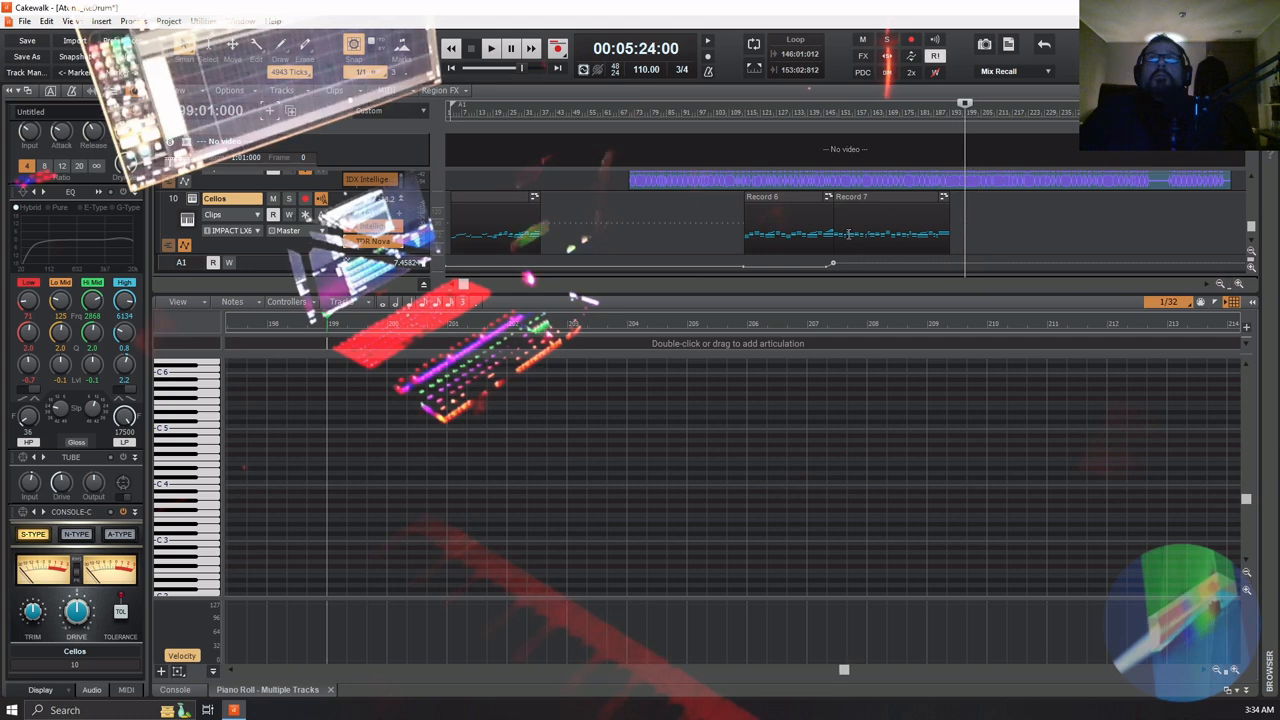
click(831, 111)
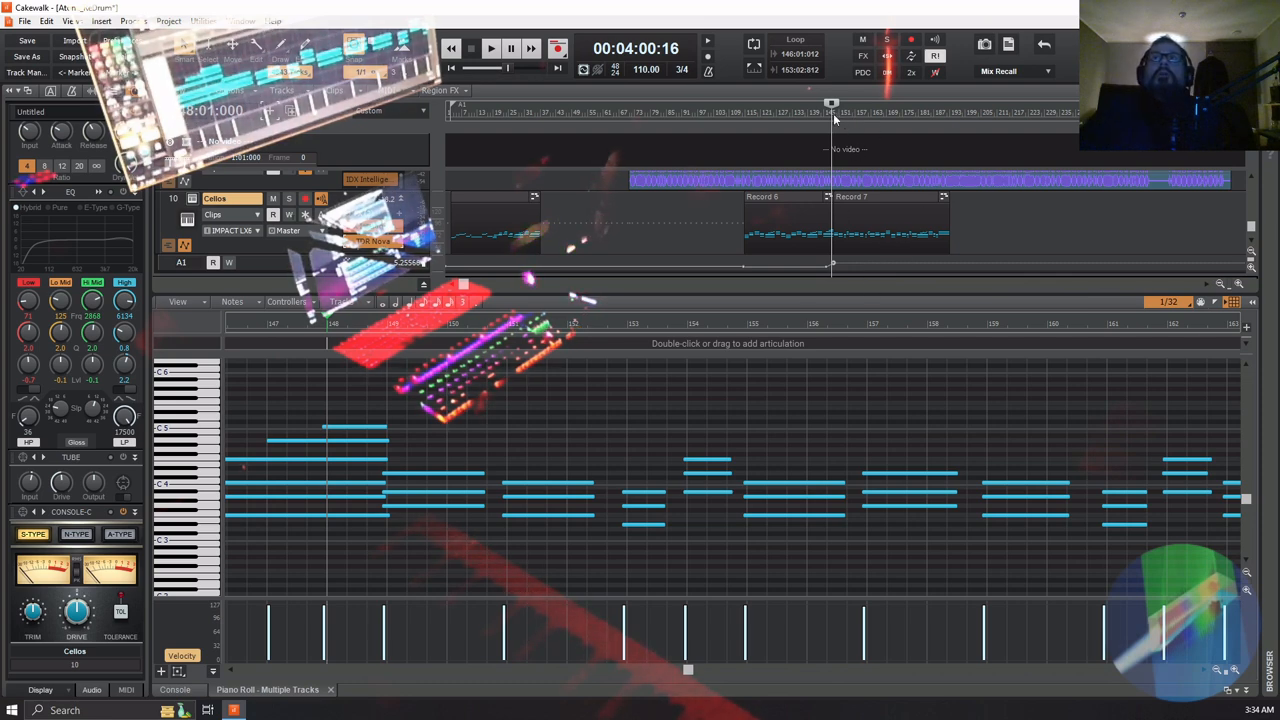
click(832, 113)
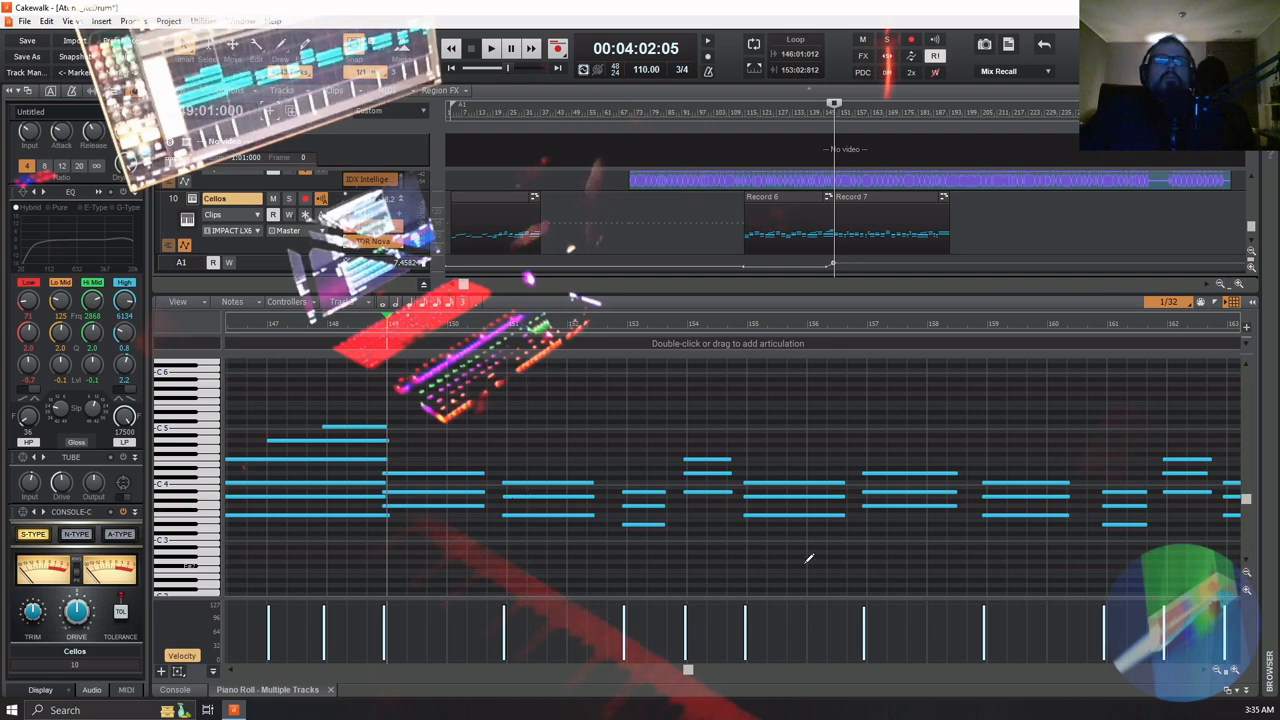
Collapse the piano roll and copy the Record 7 clip from the Cellos track
click(872, 196)
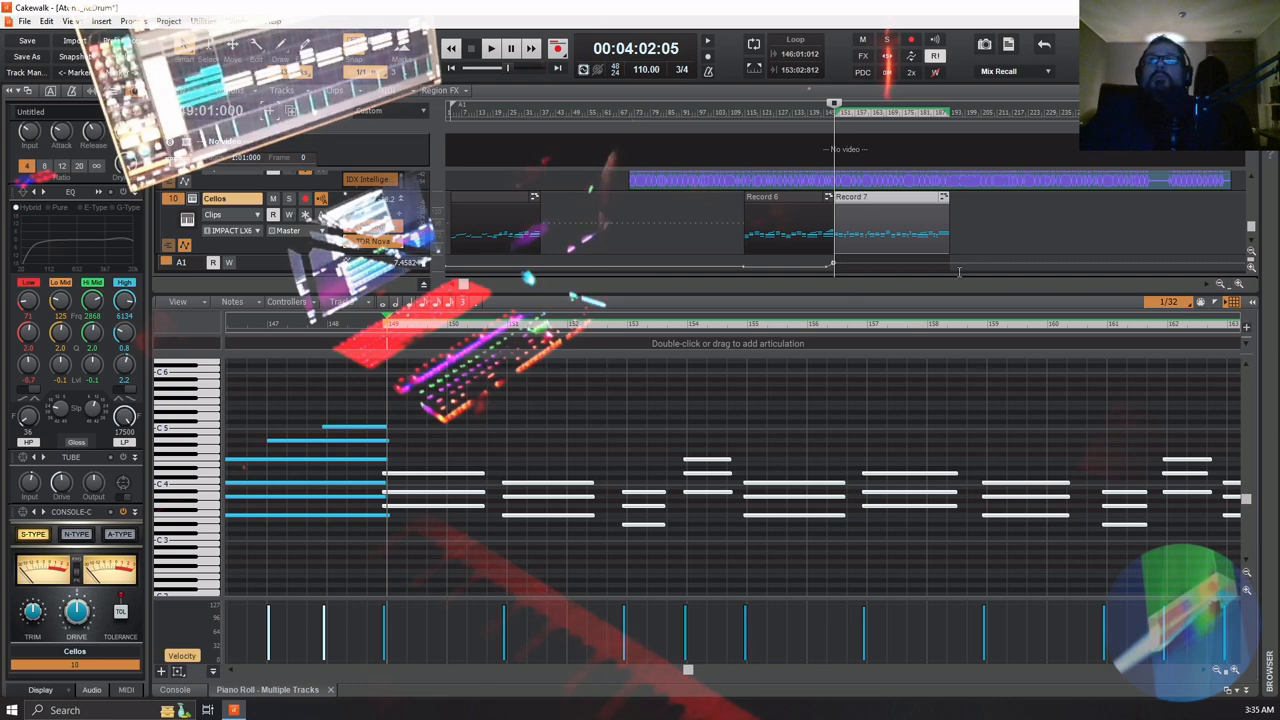
click(1245, 690)
scroll(989, 492, up, 2)
scroll(989, 492, up, 5)
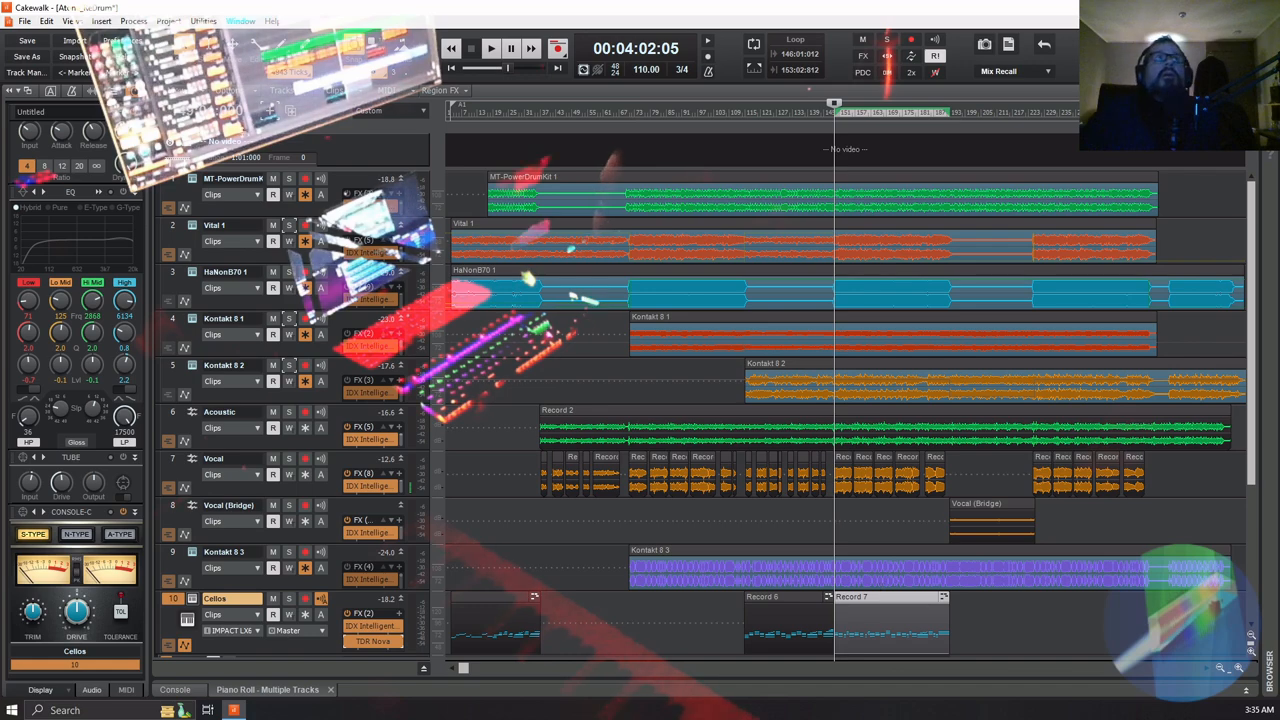
click(46, 20)
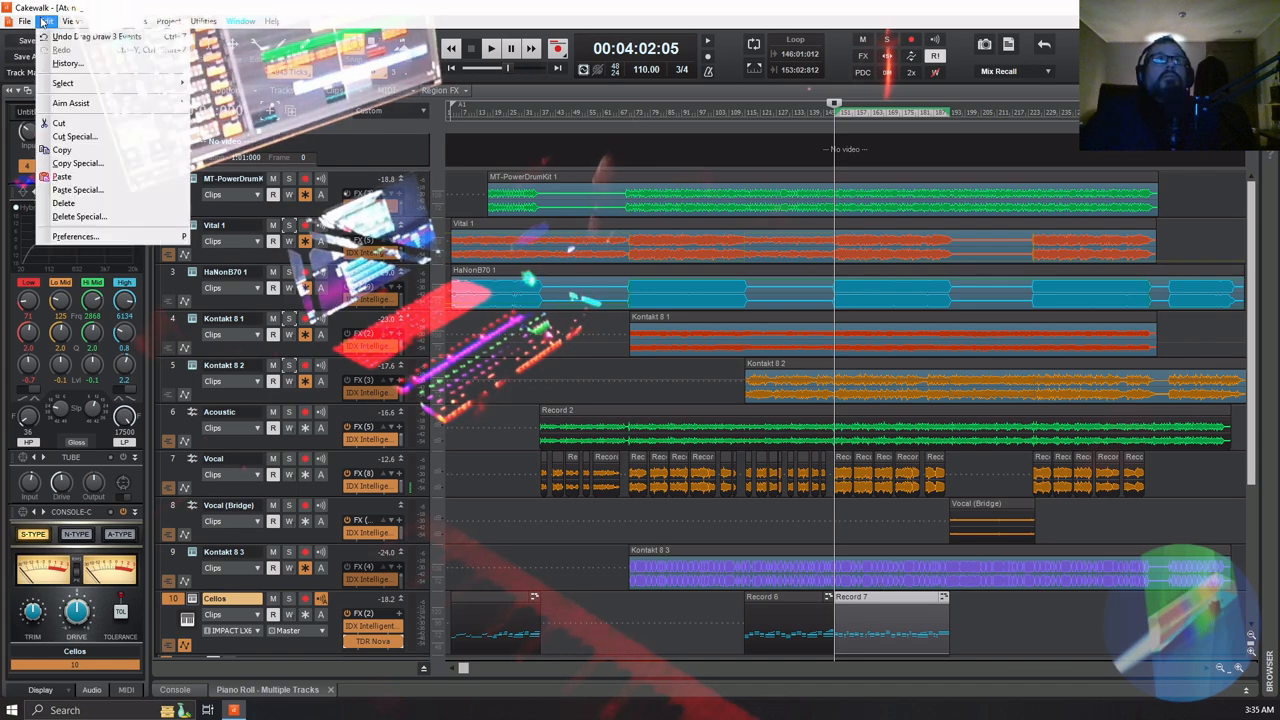
click(96, 155)
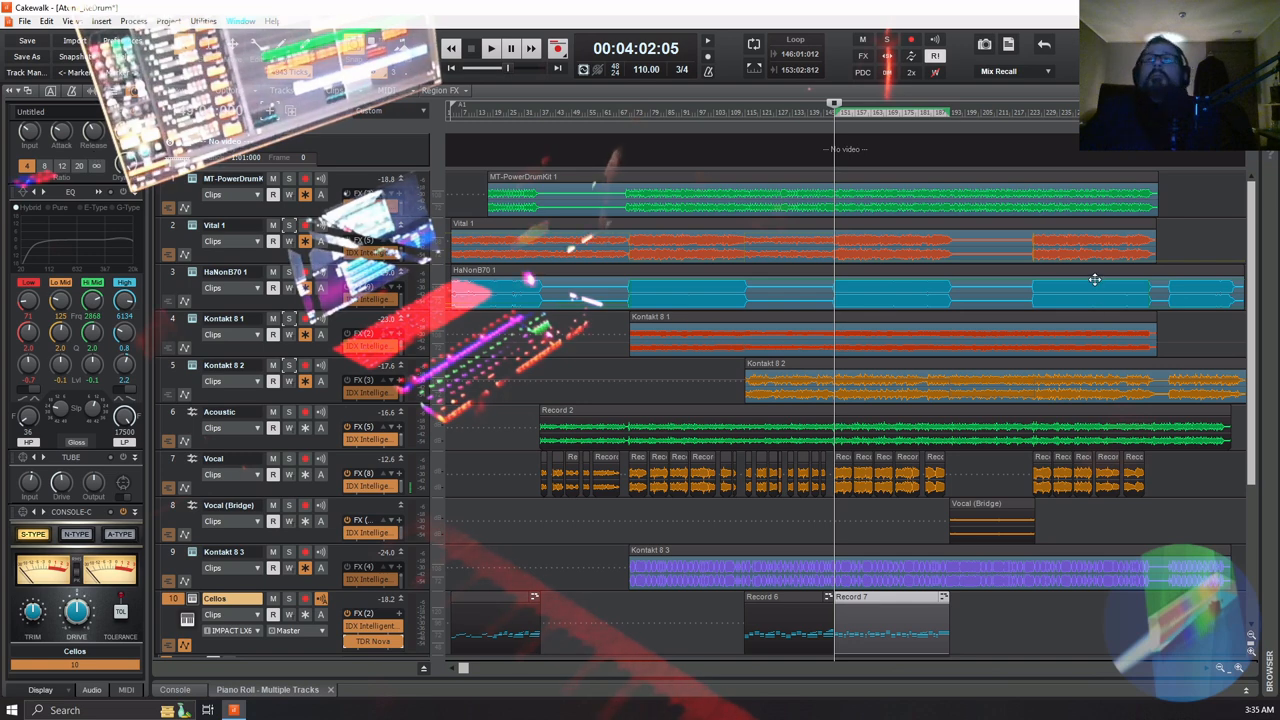
Paste the copied Record 7 clip onto the Cellos track at bar 225, where the section after the bridge starts
click(1032, 114)
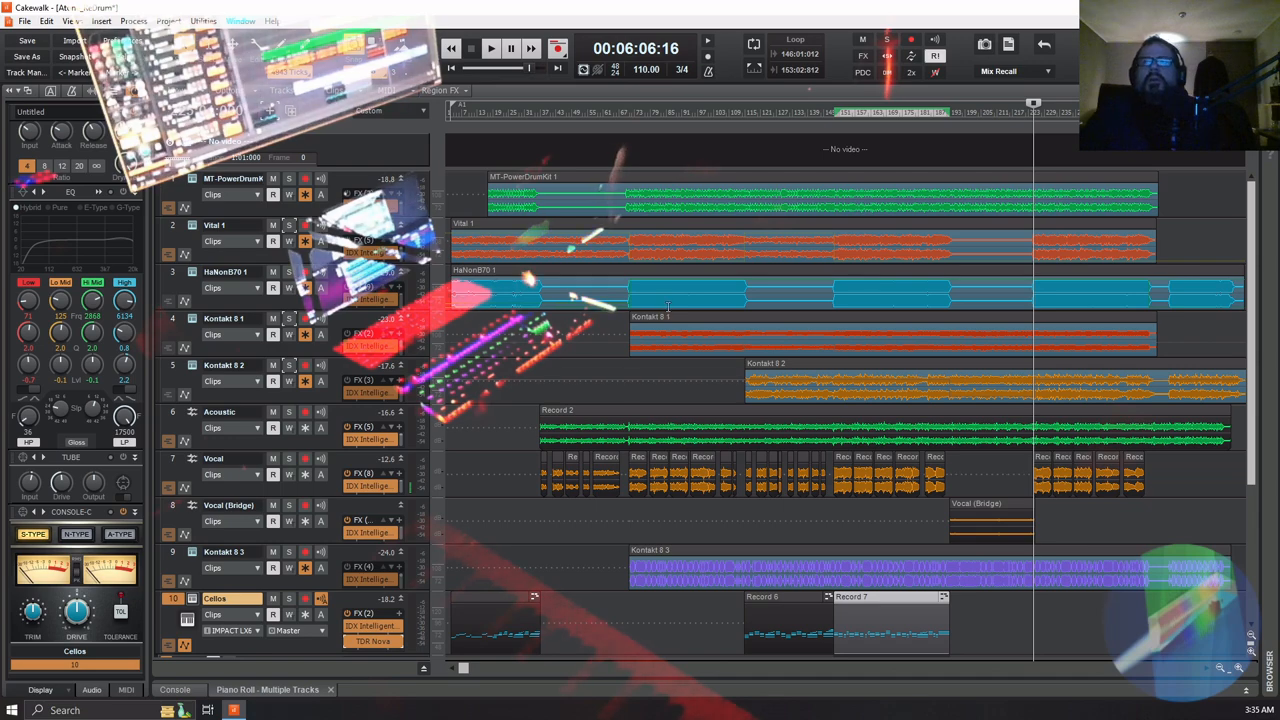
click(47, 21)
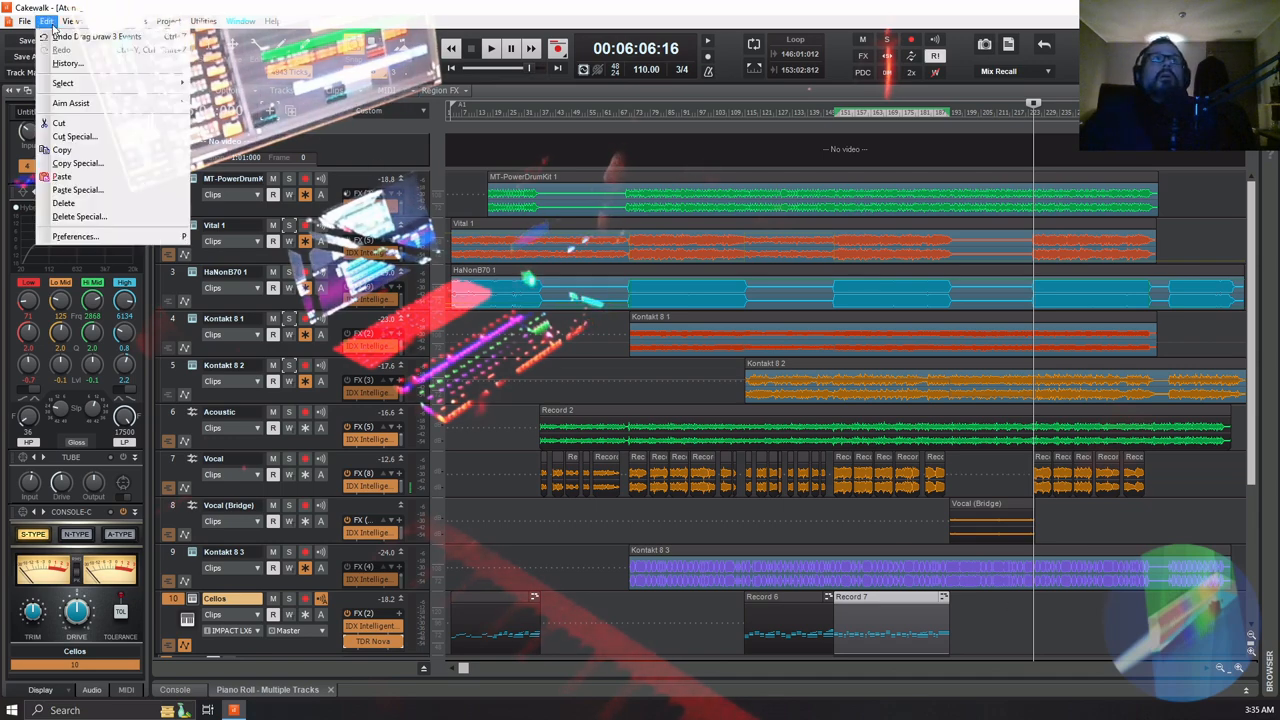
click(64, 176)
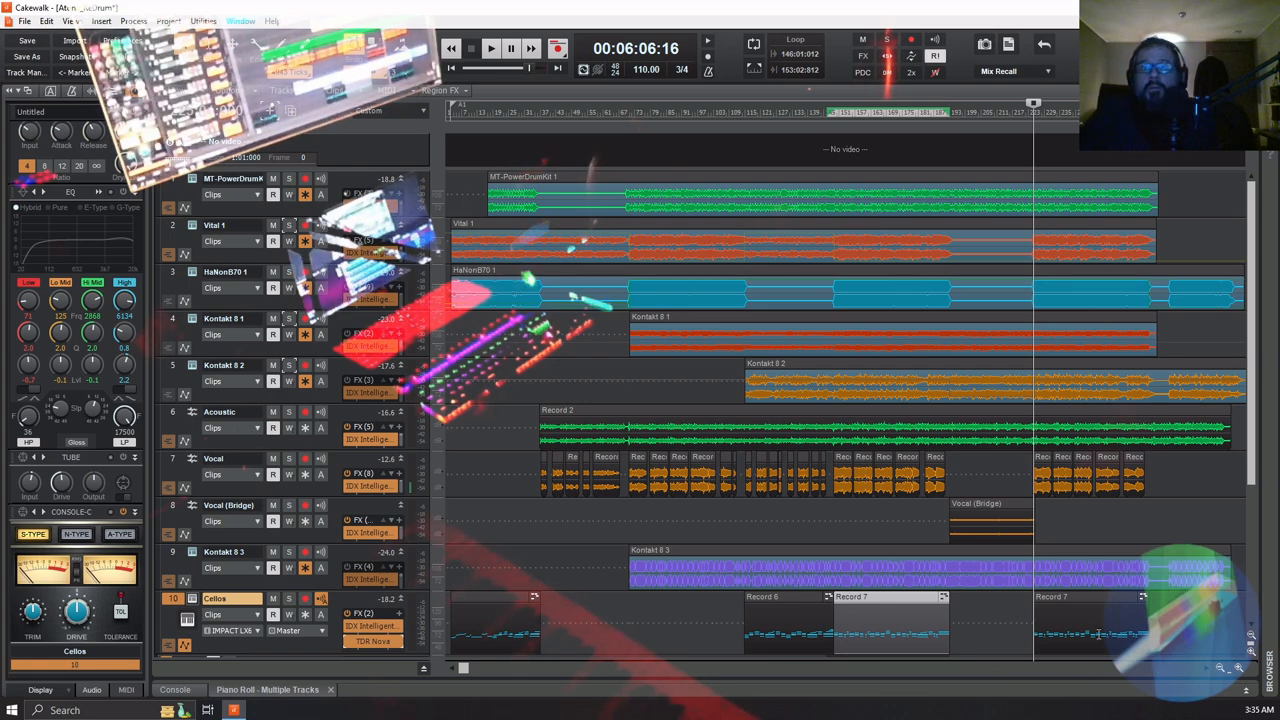
Place the playhead just before the pasted Record 7 clip and open its opening bars in the piano roll
click(1019, 635)
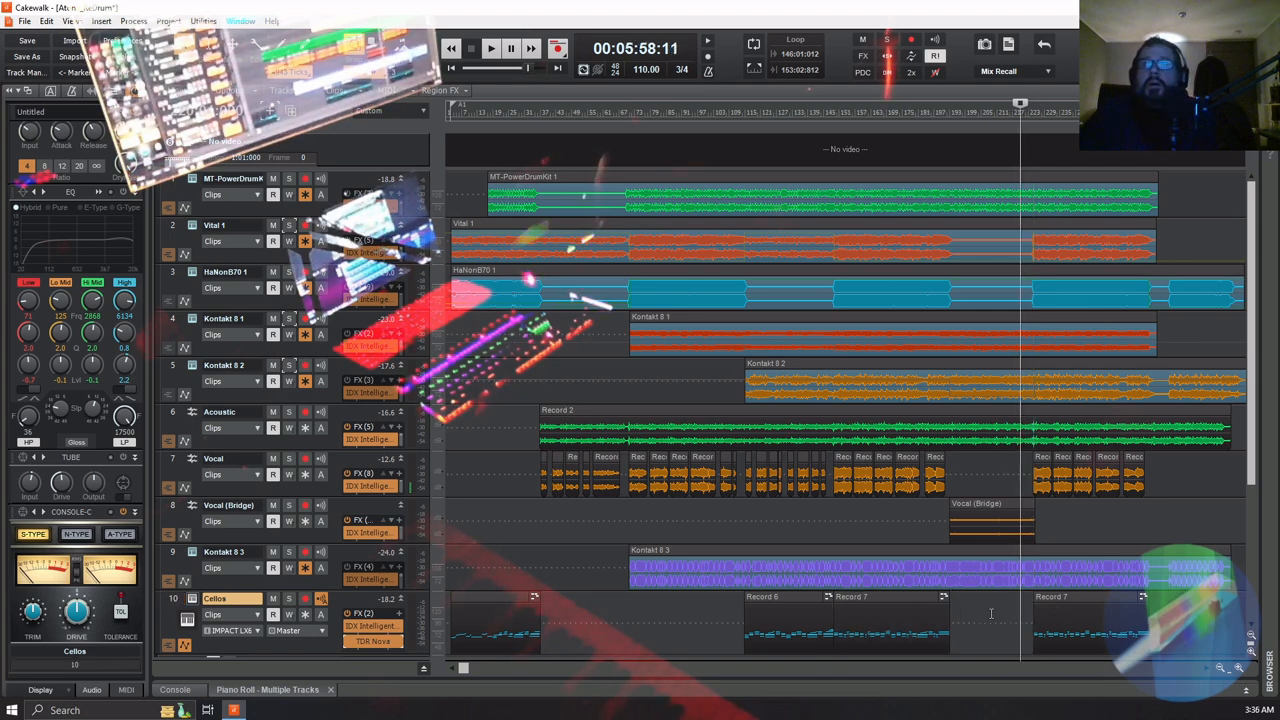
key(space)
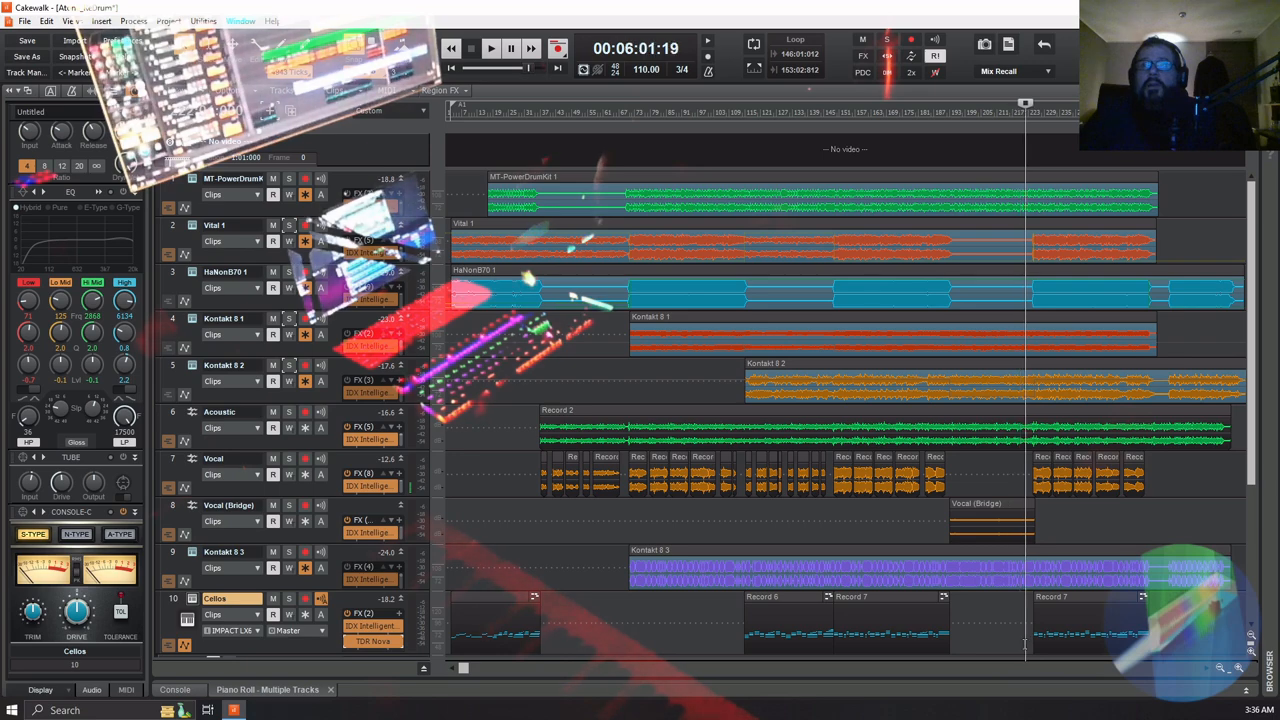
double_click(1086, 597)
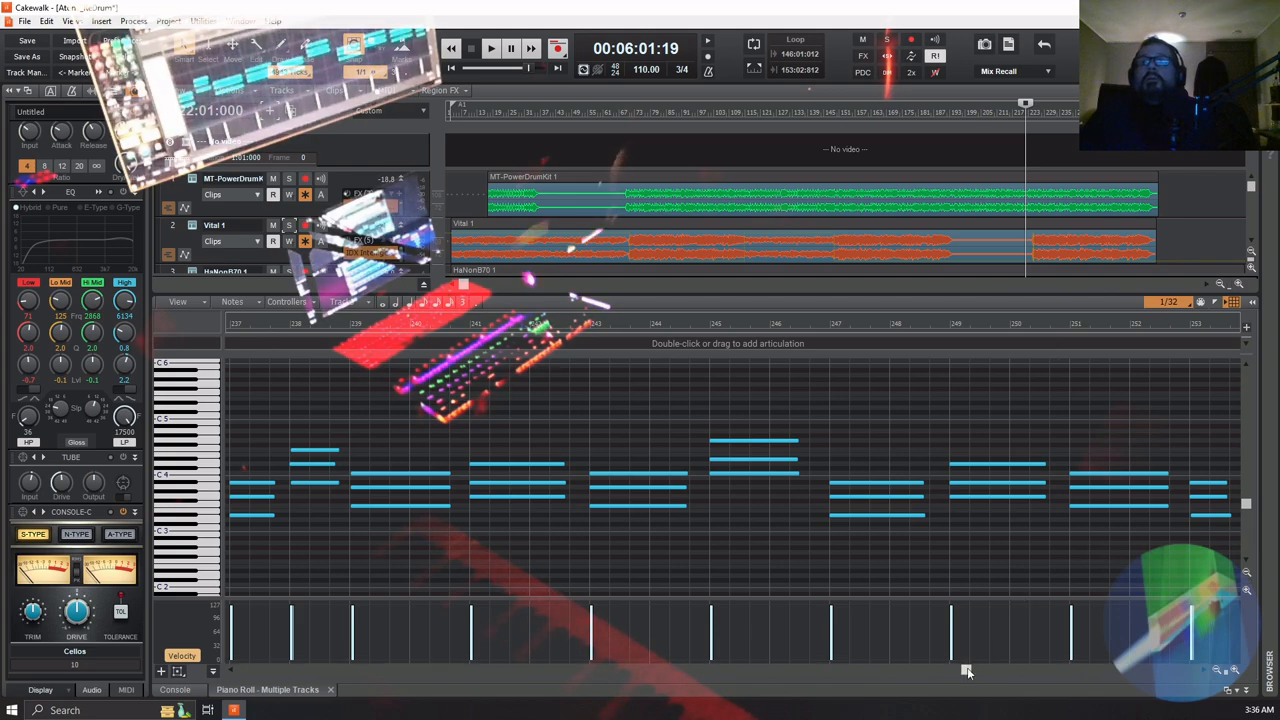
drag(966, 672, 929, 672)
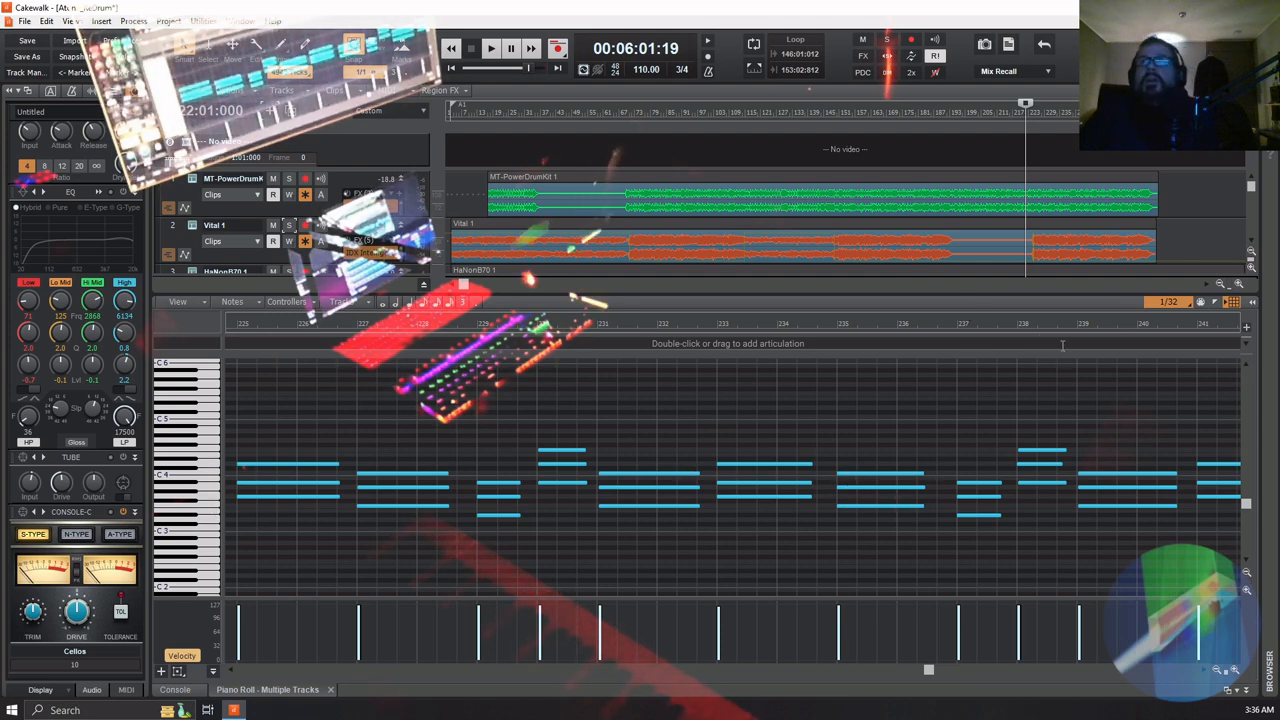
scroll(1062, 257, down, 6)
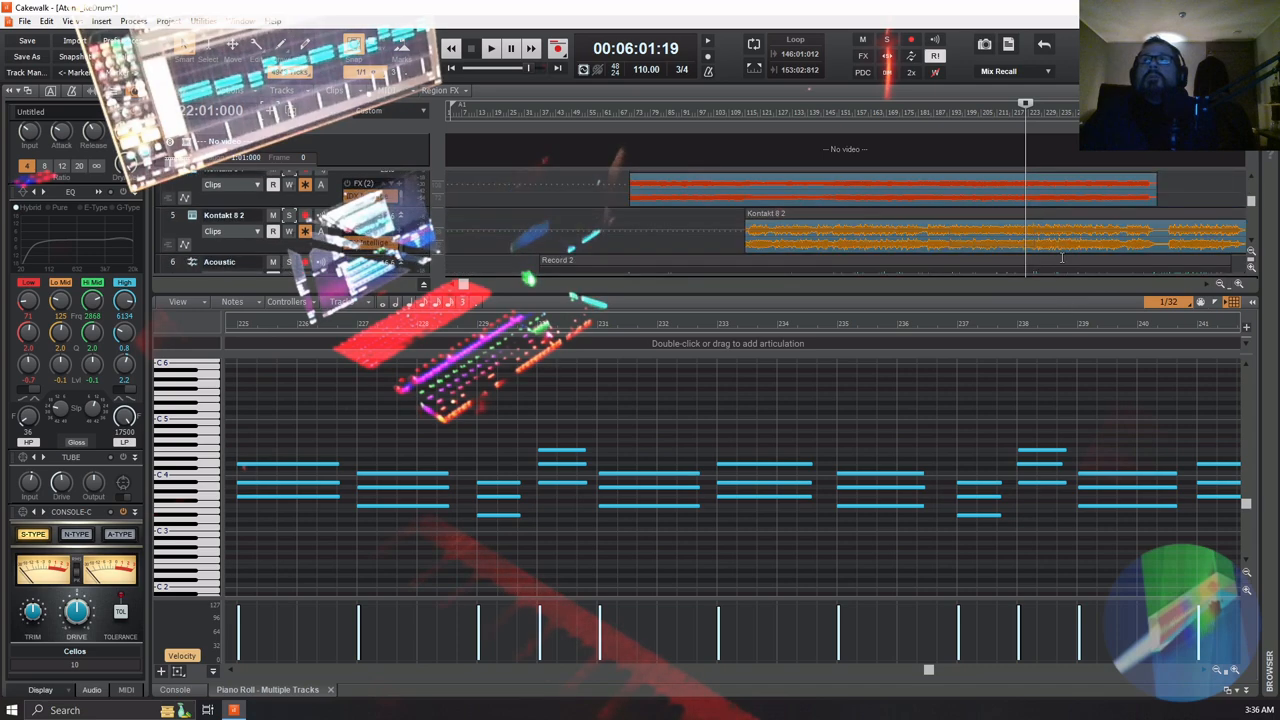
scroll(1064, 256, up, 1)
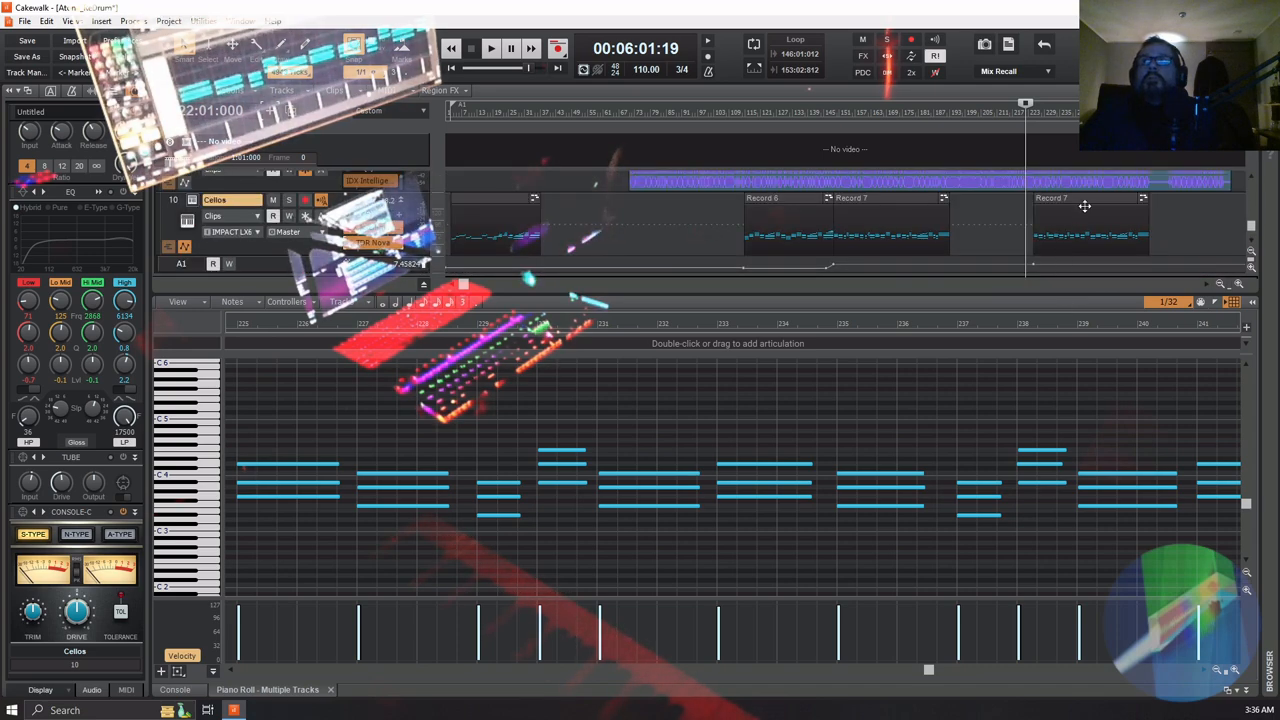
Select all notes in the pasted Record 7 clip and shift them 120 ticks earlier
click(1085, 199)
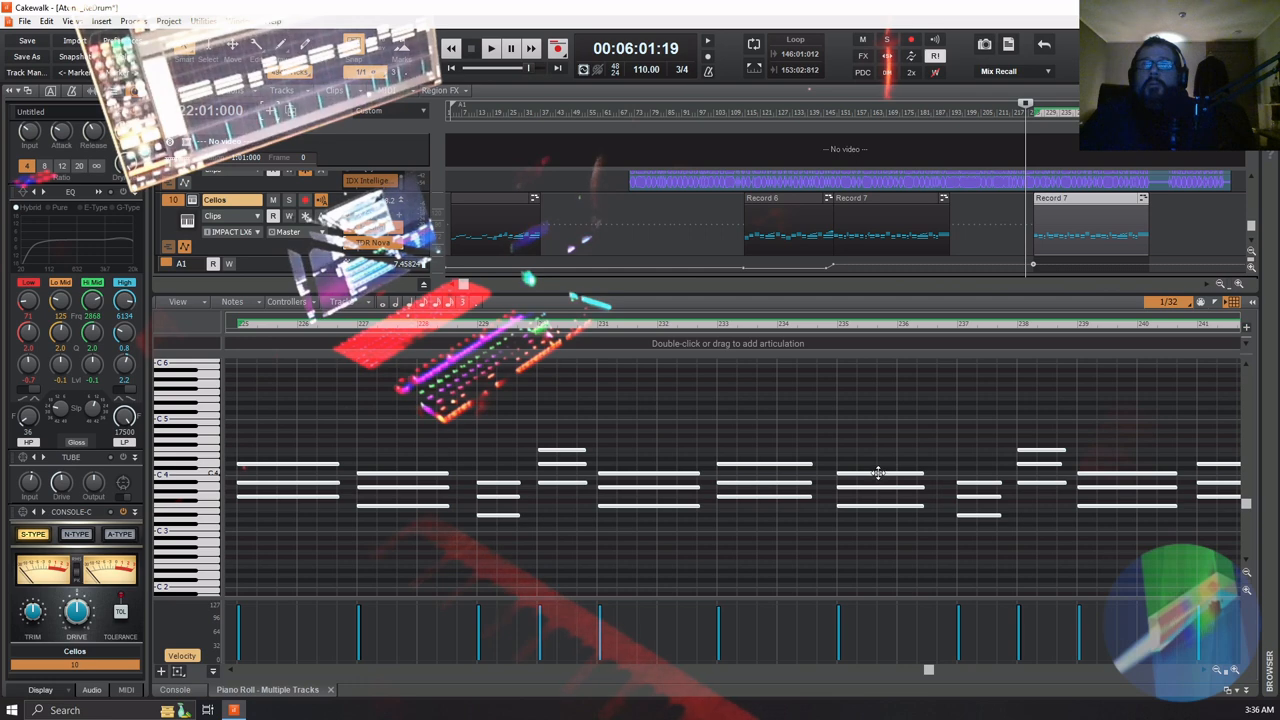
key(ctrl+a)
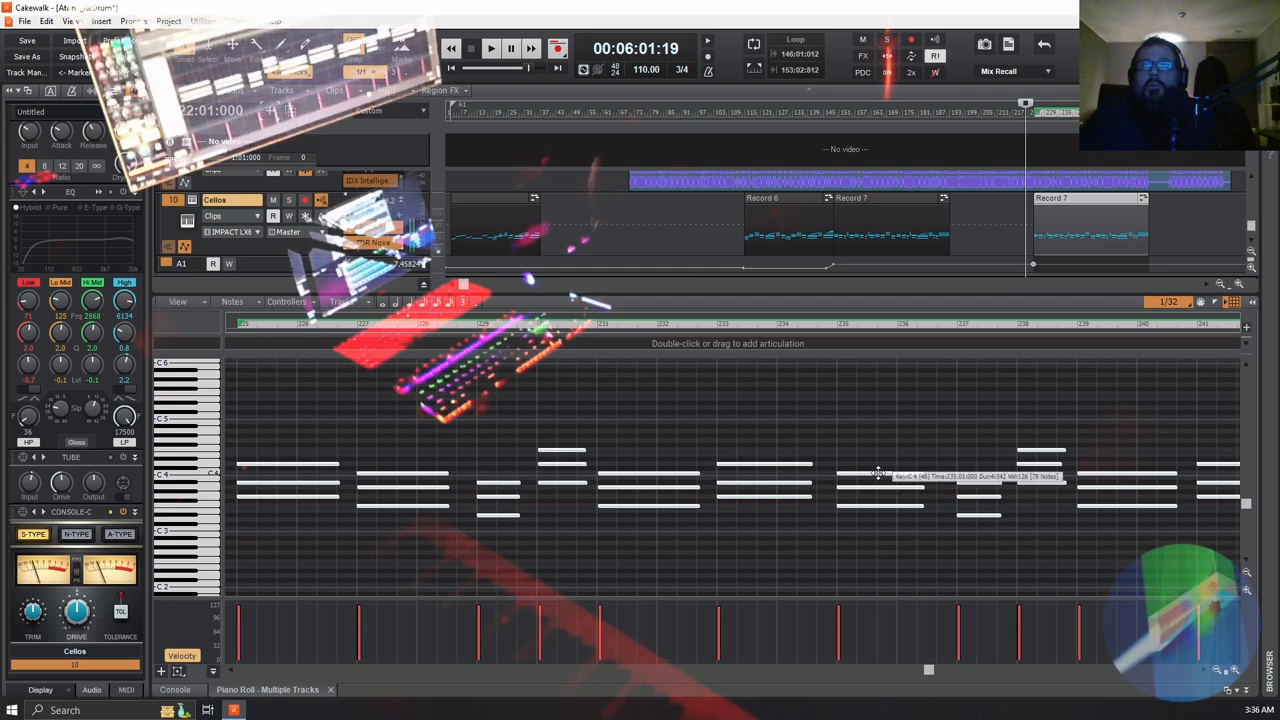
mouse_move(878, 473)
mouse_down()
mouse_move(874, 452)
mouse_move(874, 500)
mouse_move(874, 420)
mouse_move(874, 492)
mouse_move(875, 438)
mouse_move(875, 474)
mouse_up()
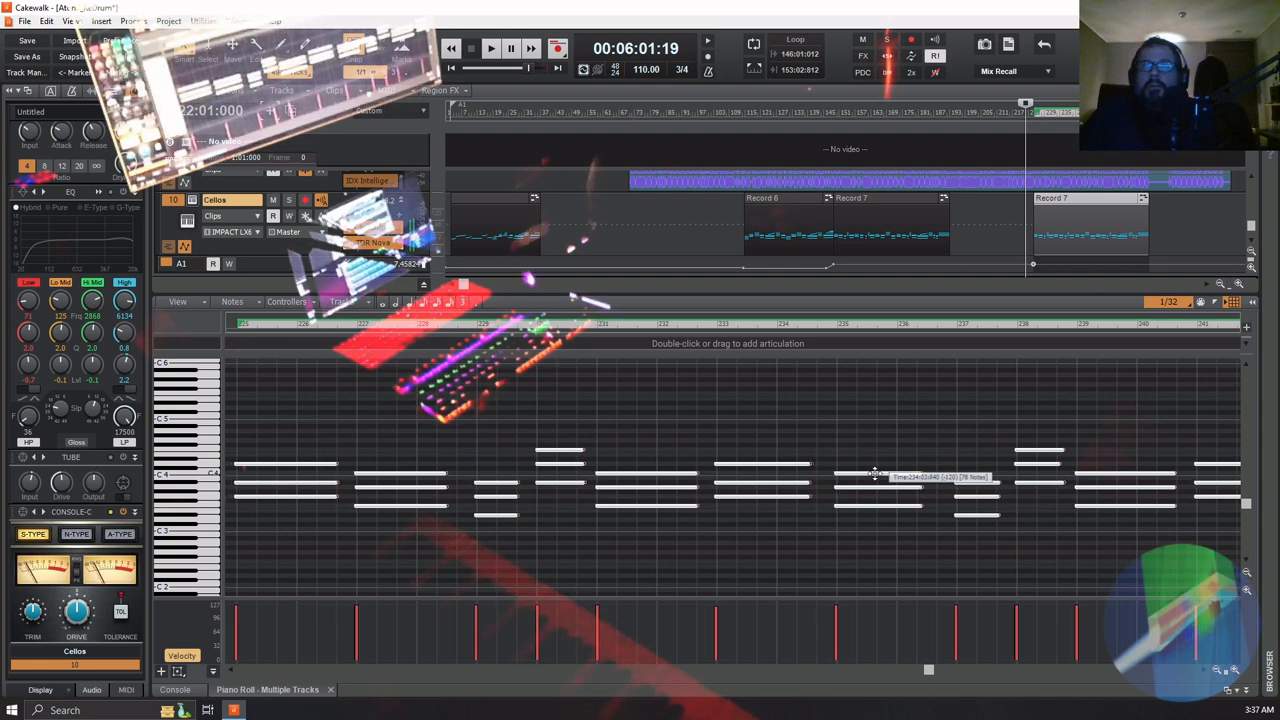
drag(875, 474, 873, 474)
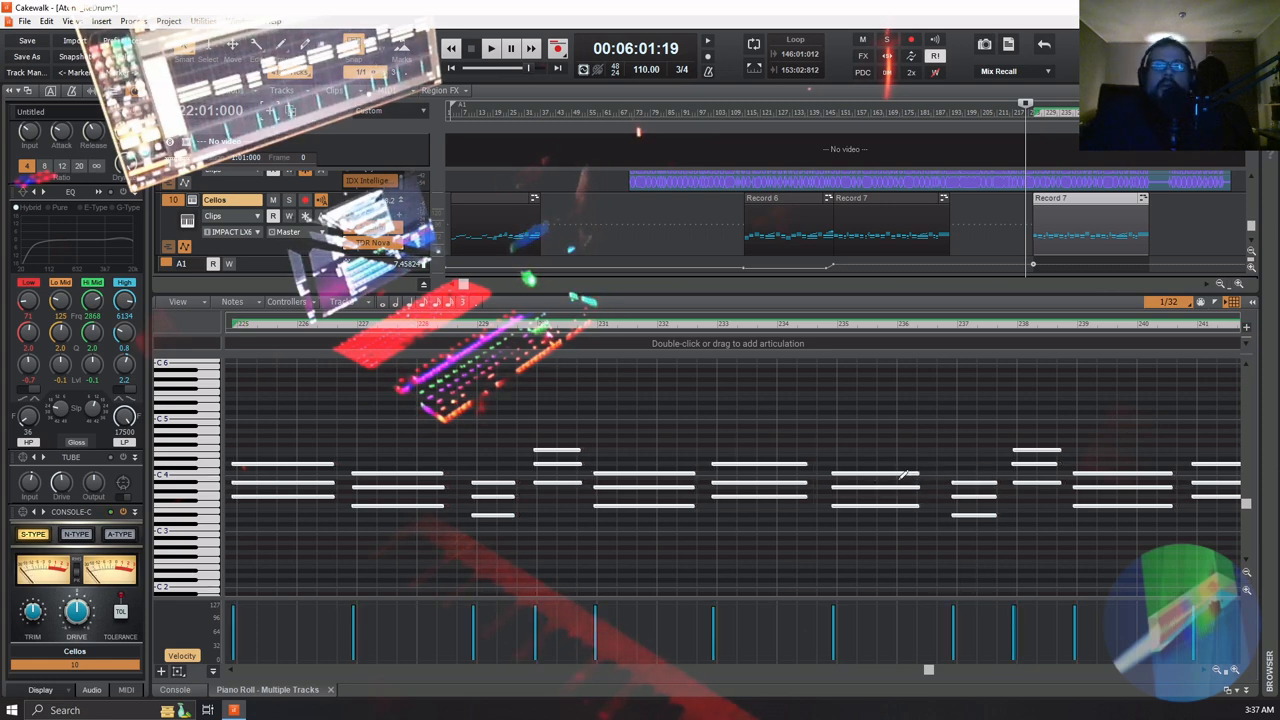
drag(873, 474, 886, 476)
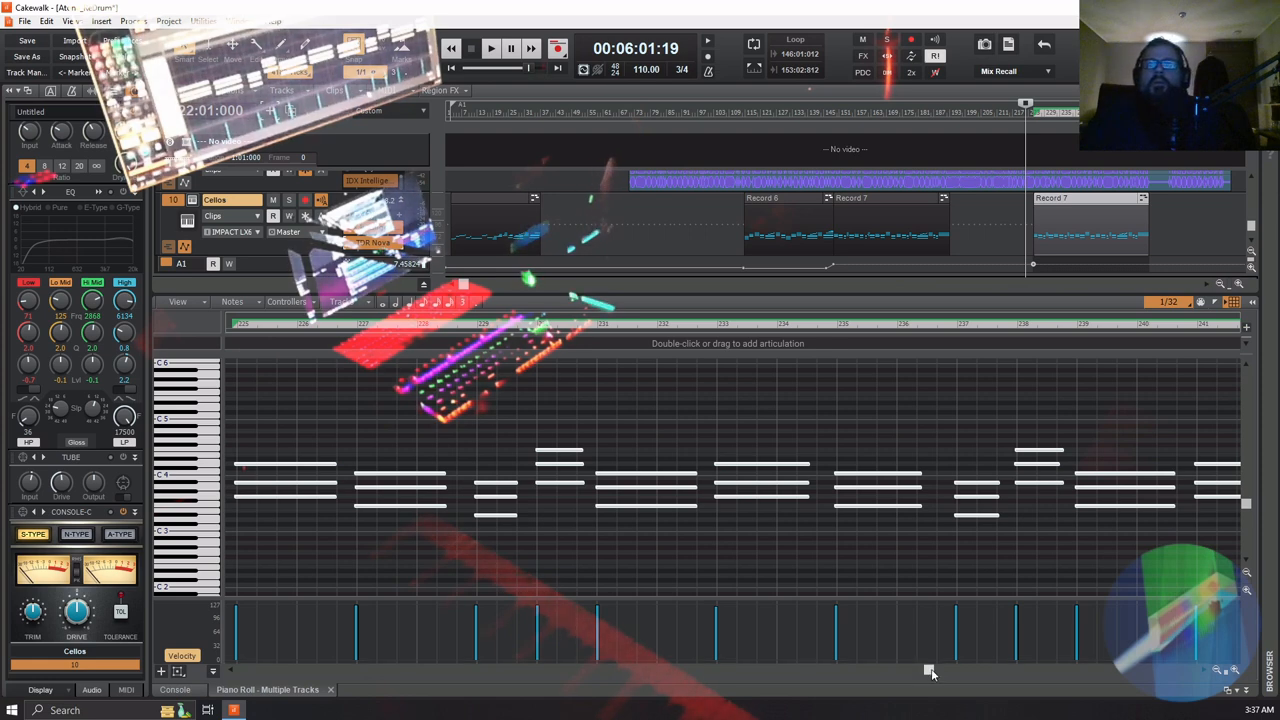
Play the start of the shifted cello passage from about bar 220 to check its timing
drag(930, 669, 914, 680)
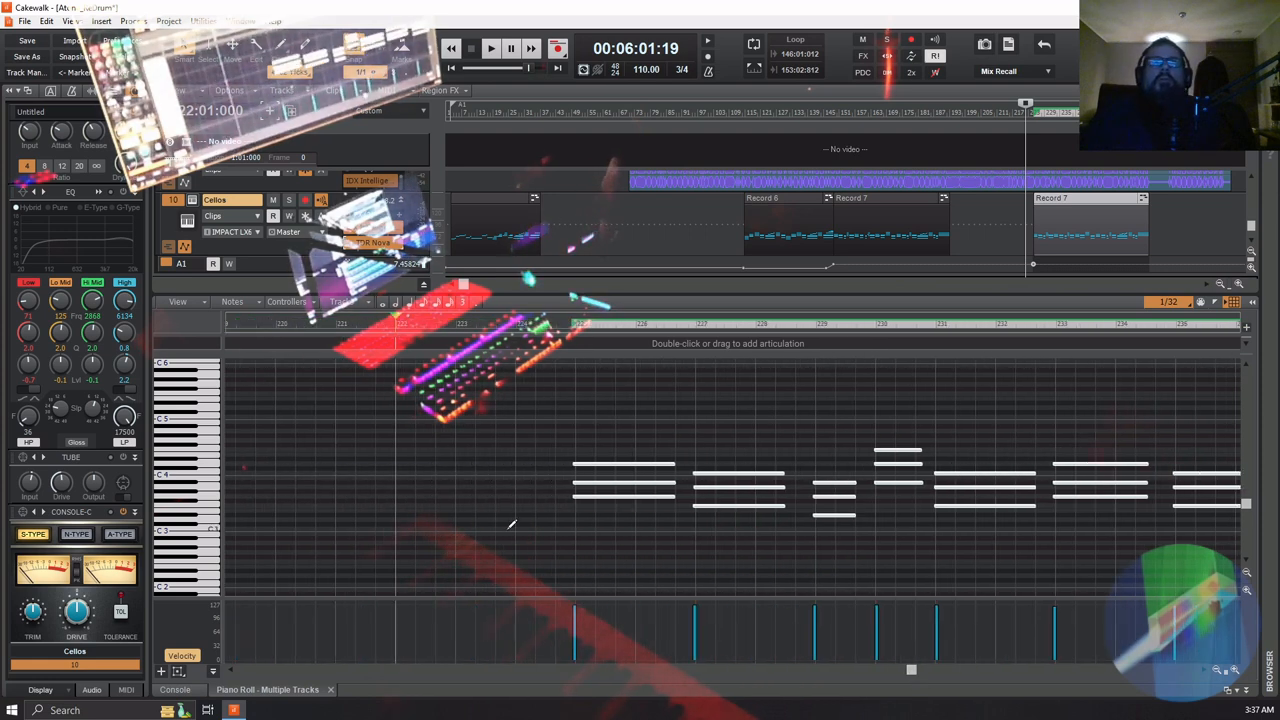
click(301, 325)
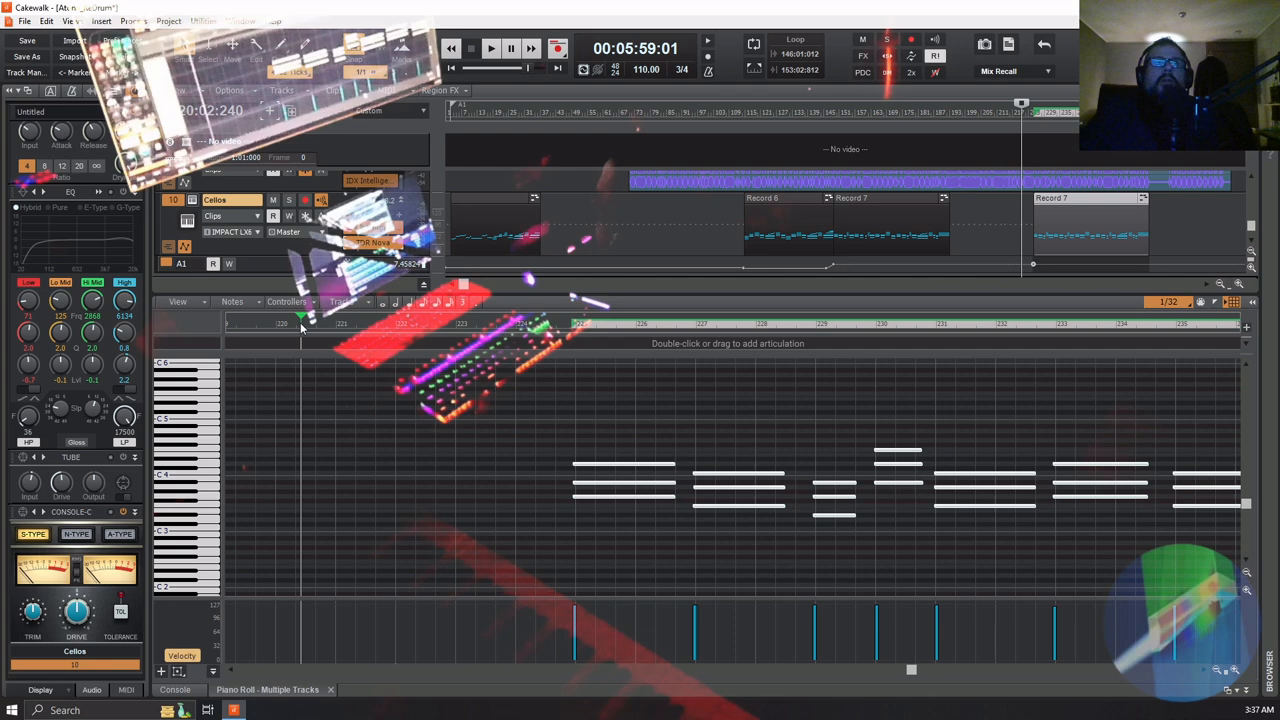
key(space)
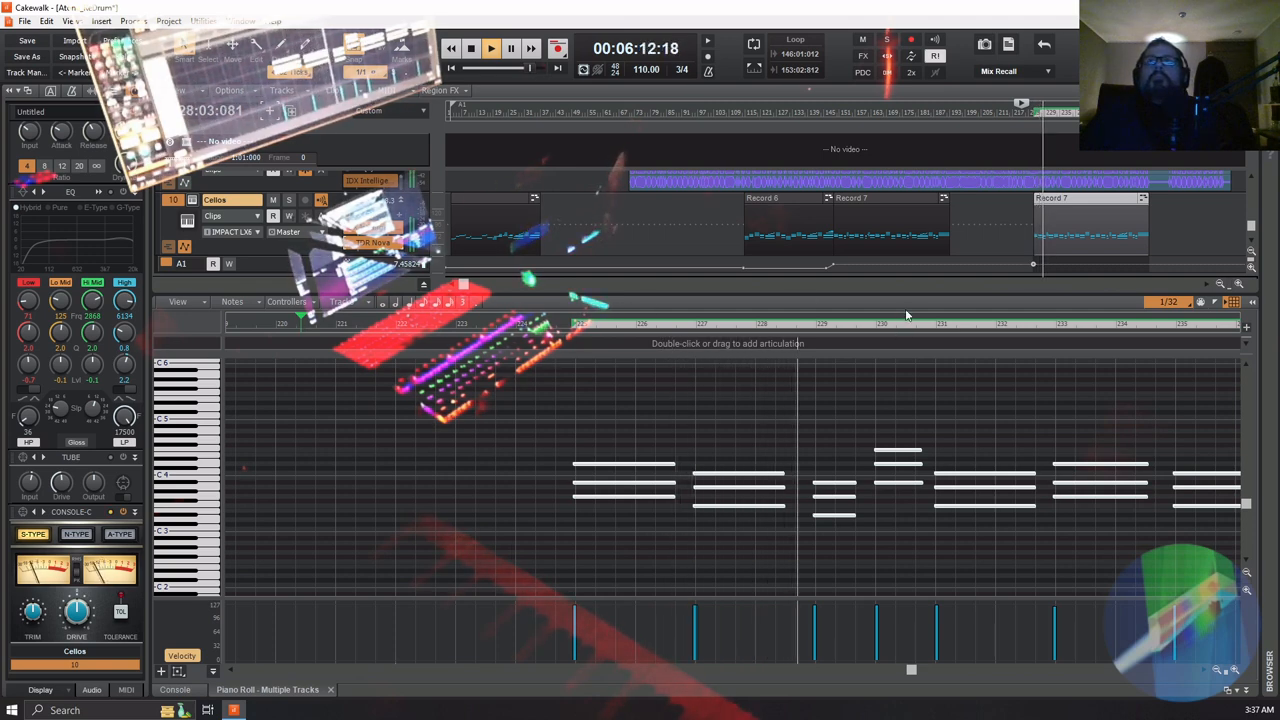
key(space)
Delete the two DecentSampler Main Volume envelope nodes at the start of the pasted Record 7 clip
mouse_move(1035, 265)
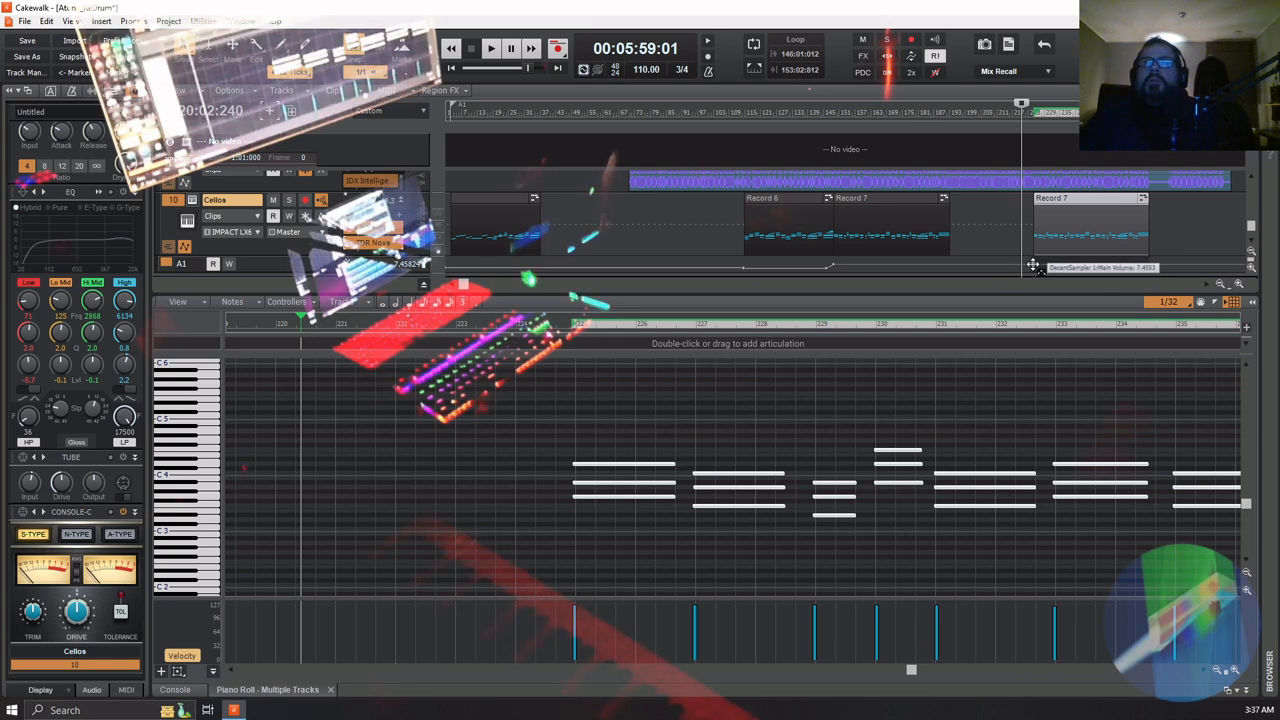
right_click(1033, 265)
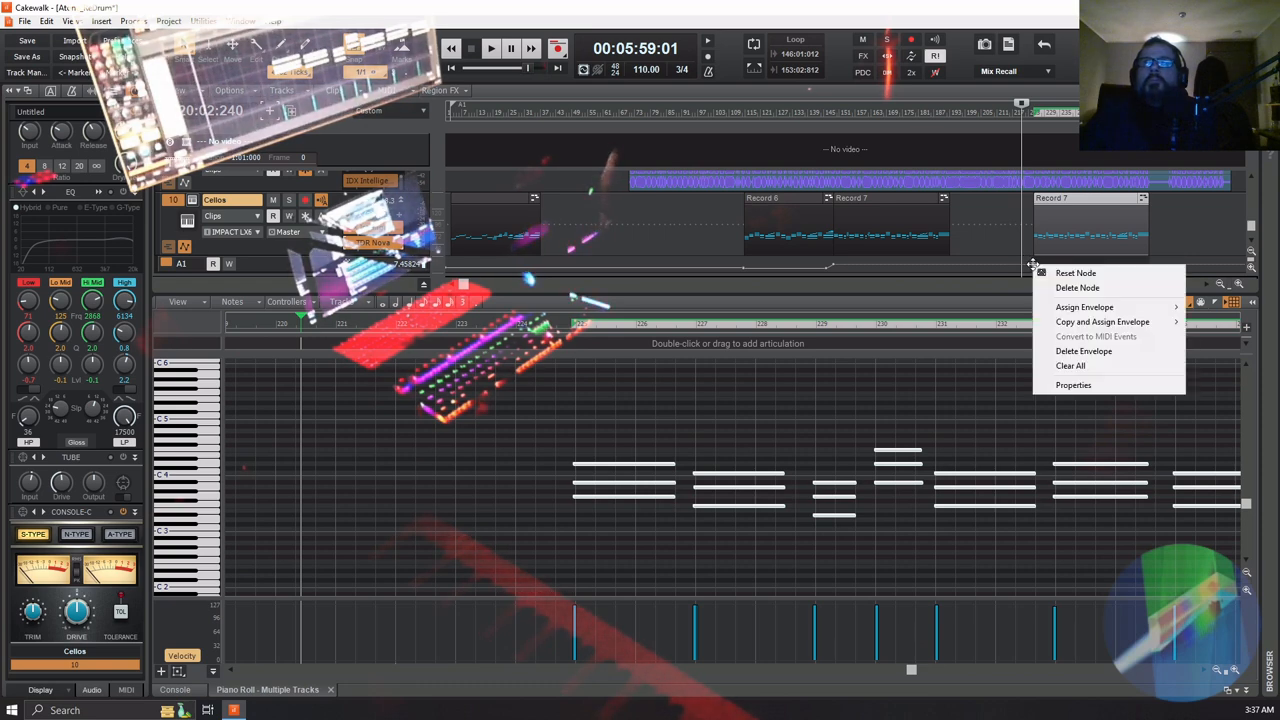
click(1076, 287)
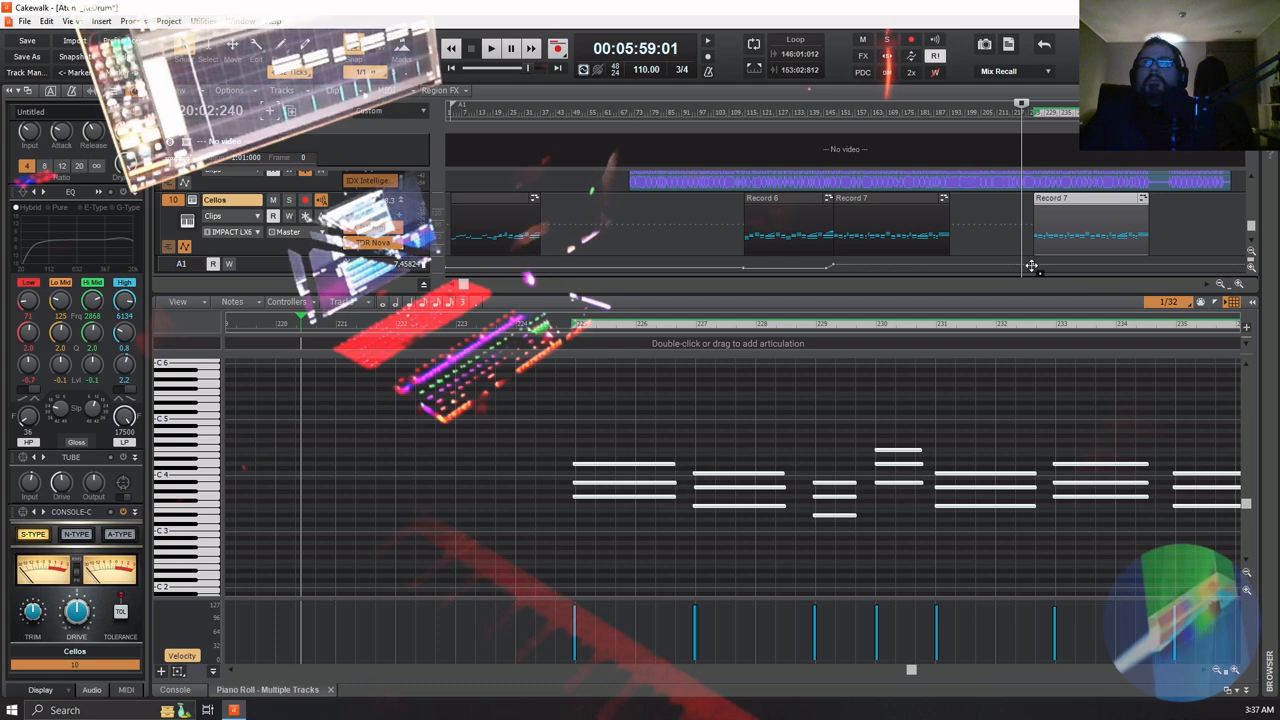
right_click(1033, 265)
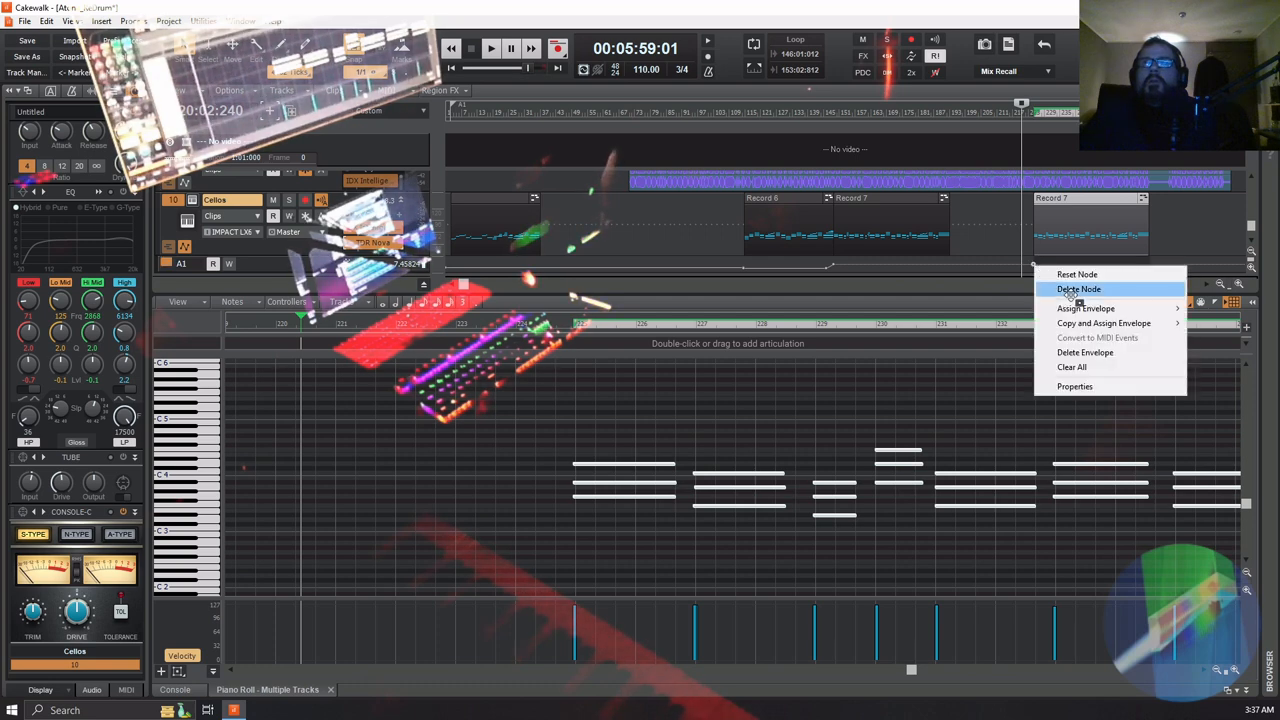
click(1077, 289)
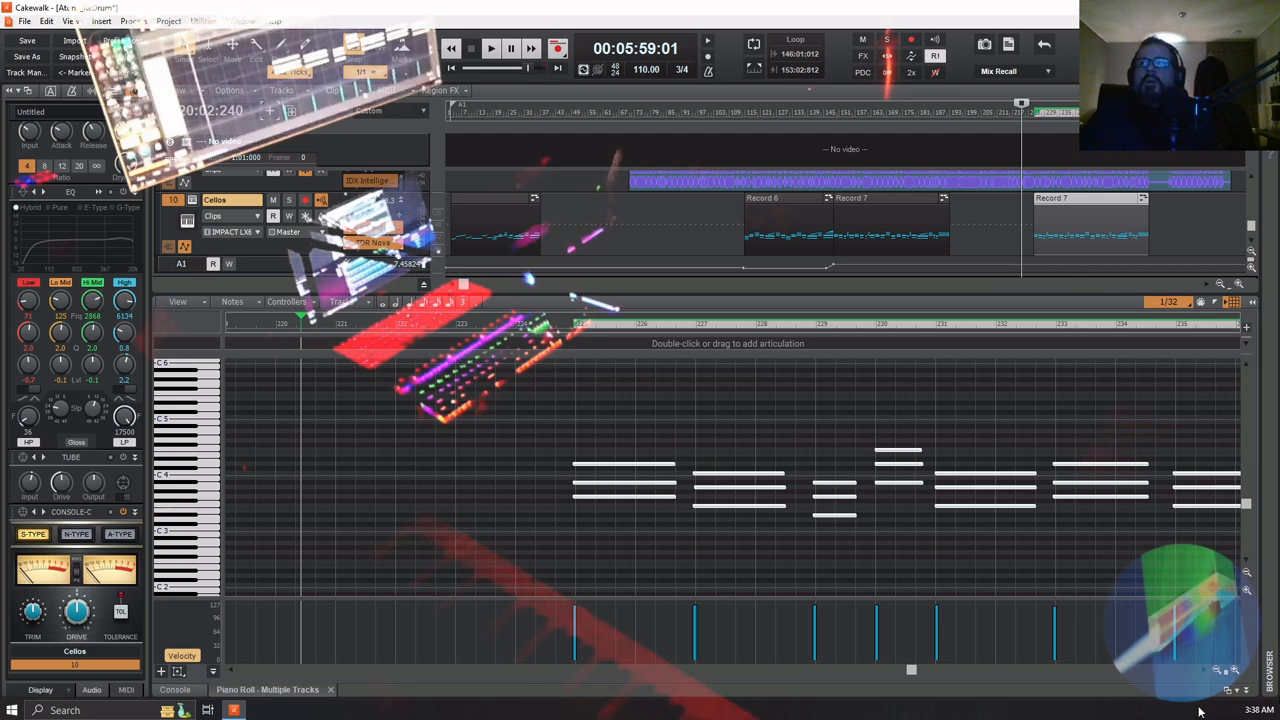
Collapse the piano roll and play the mix from bar 145 through the Record 7 section and the bridge
click(1248, 692)
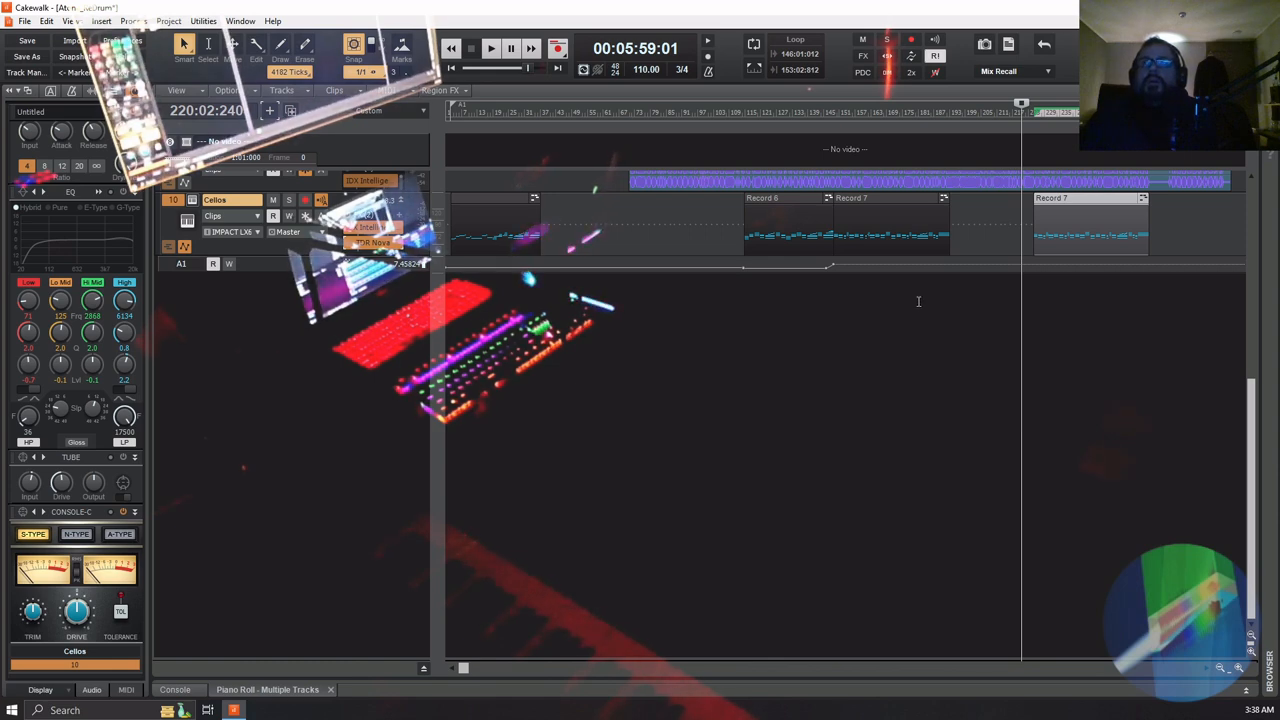
click(833, 301)
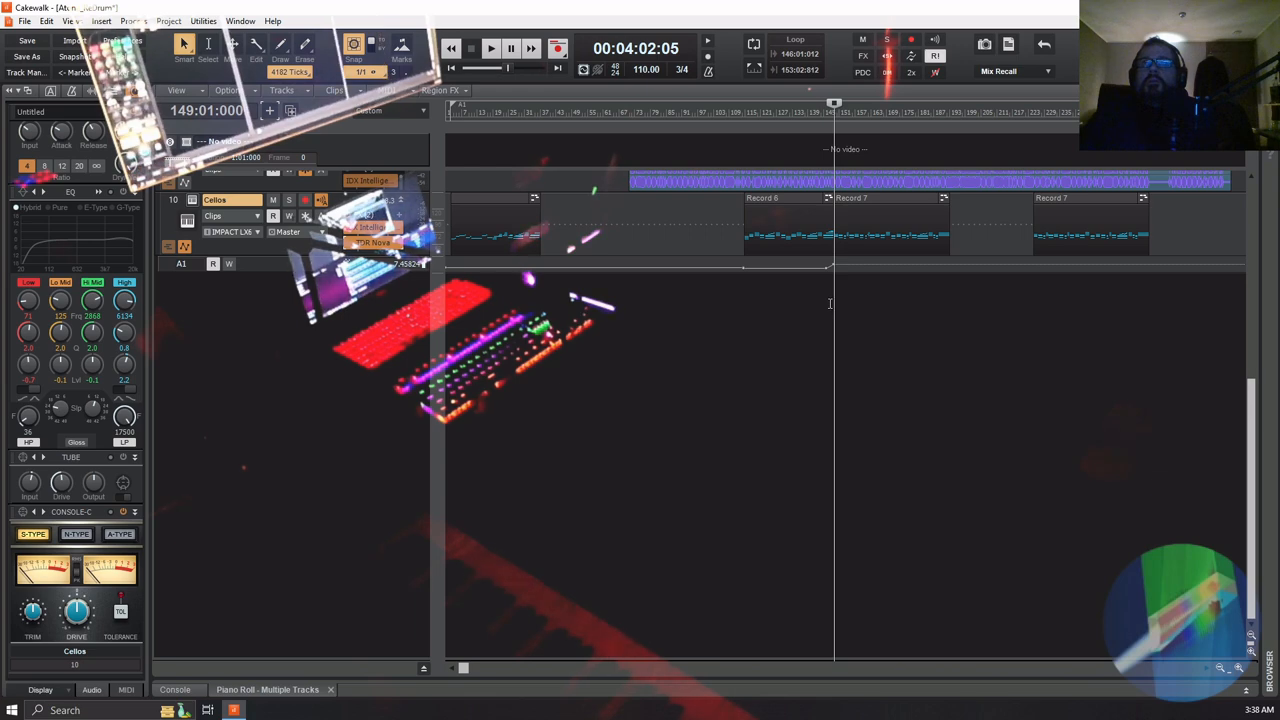
click(830, 303)
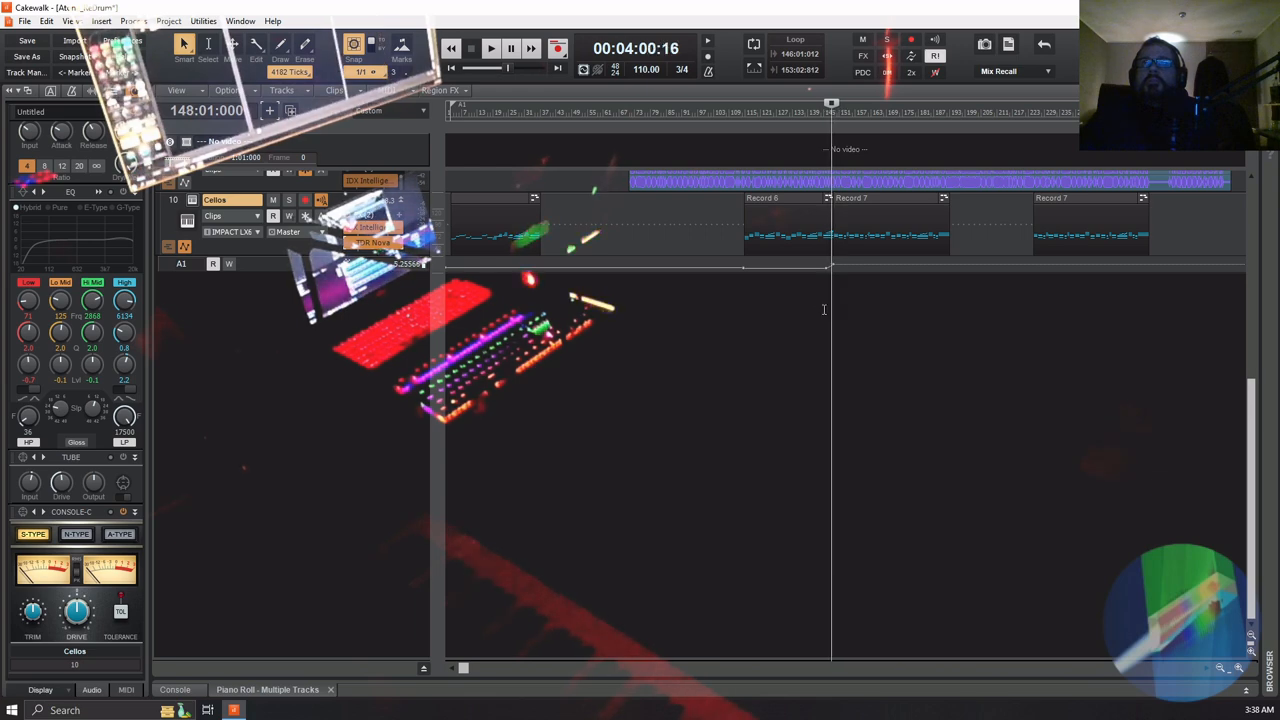
click(824, 309)
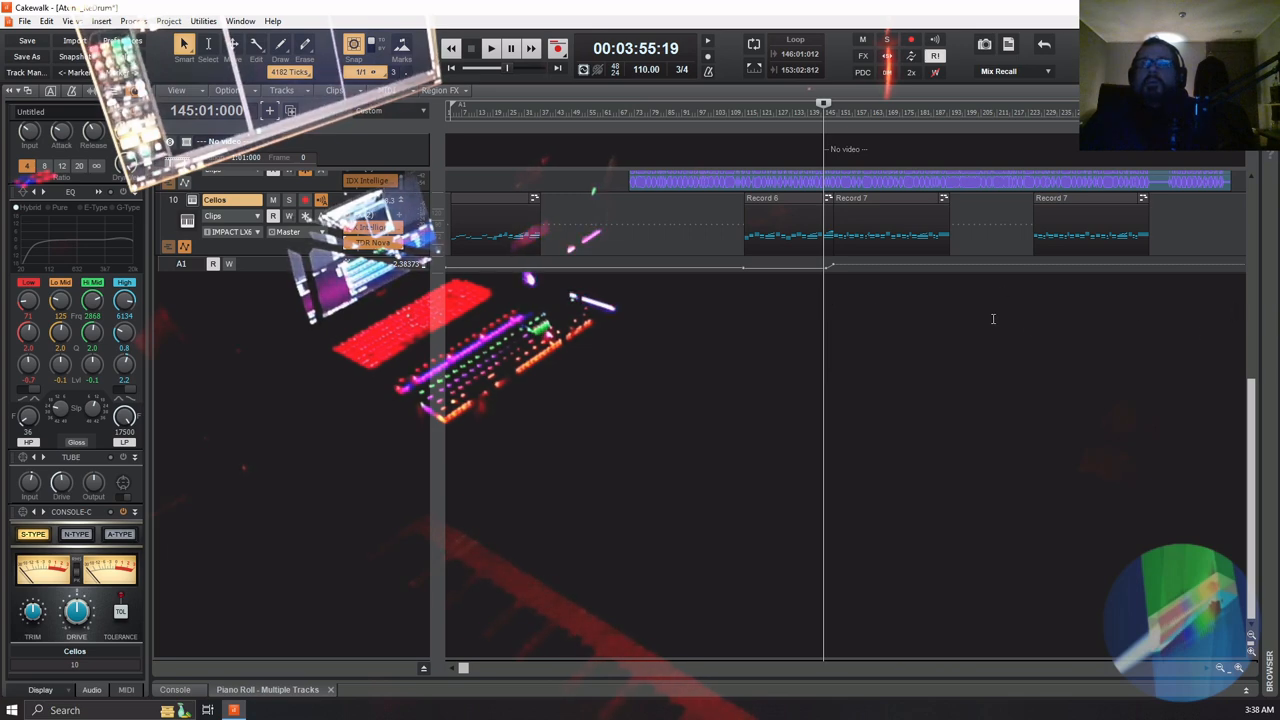
key(space)
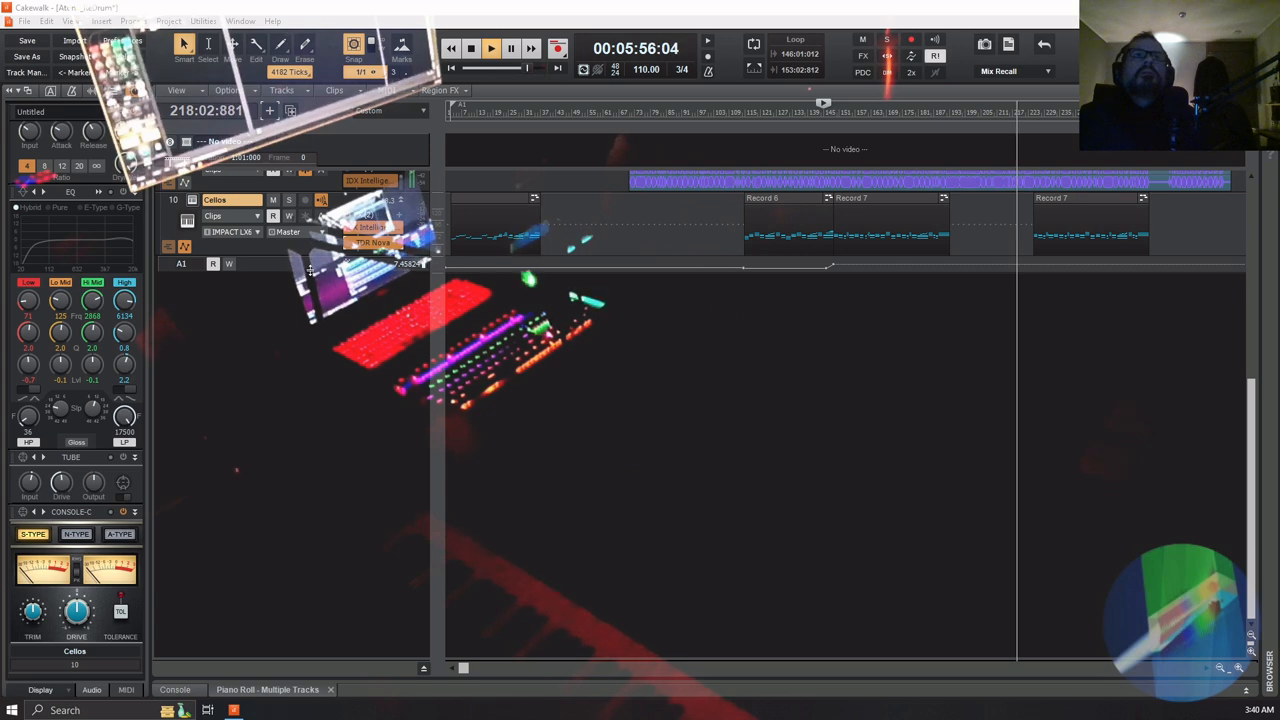
Enlarge the Cellos automation lane and lower the level of the DecentSampler volume node at 148:03:724
drag(318, 271, 323, 370)
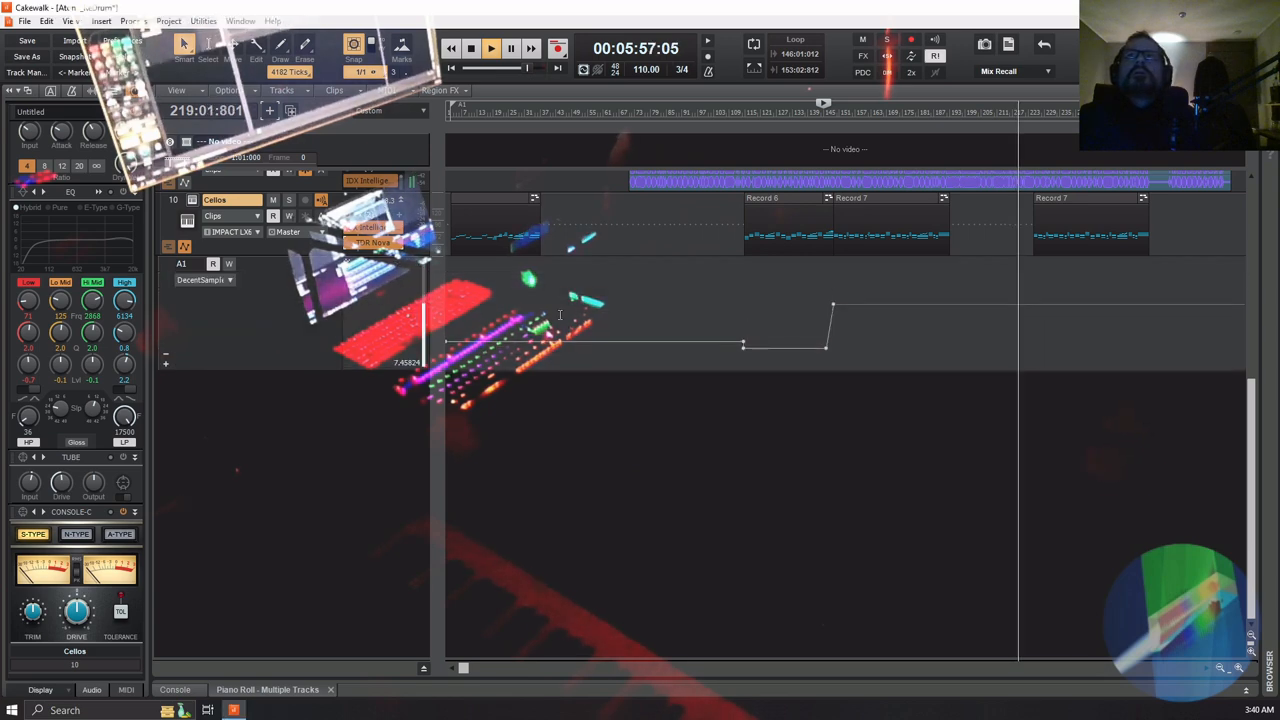
right_click(832, 303)
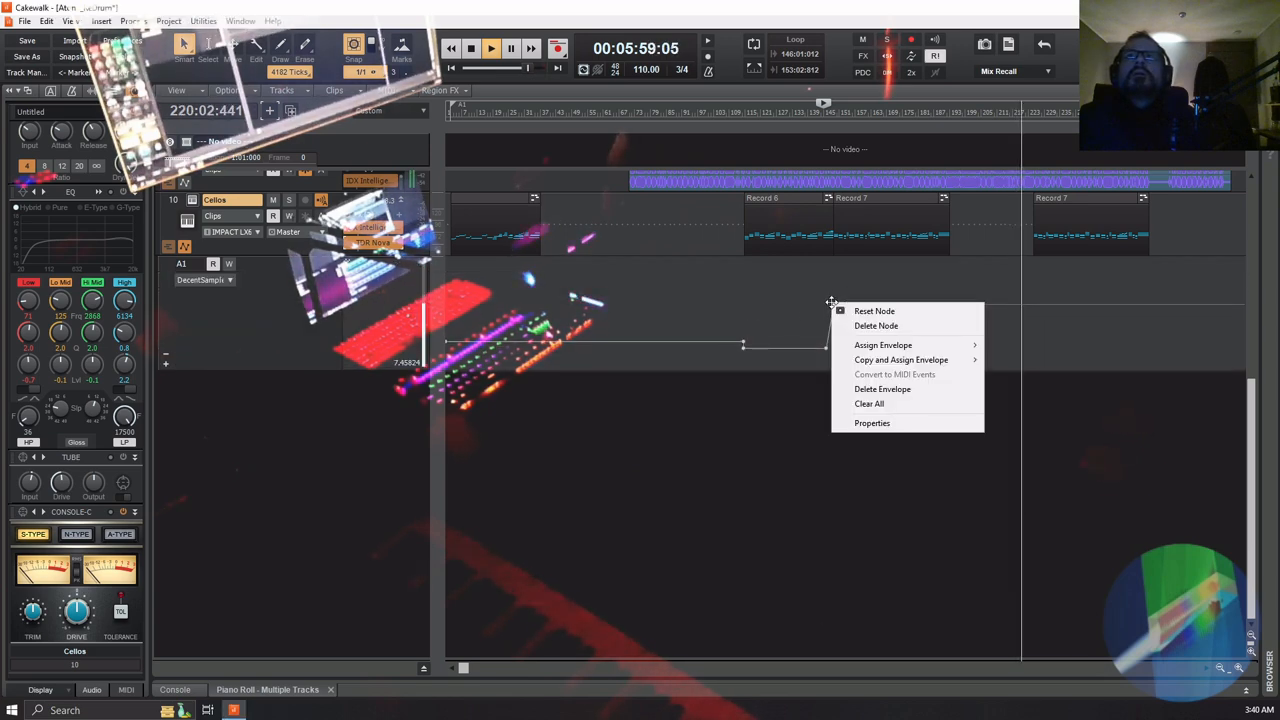
click(903, 423)
text(35)
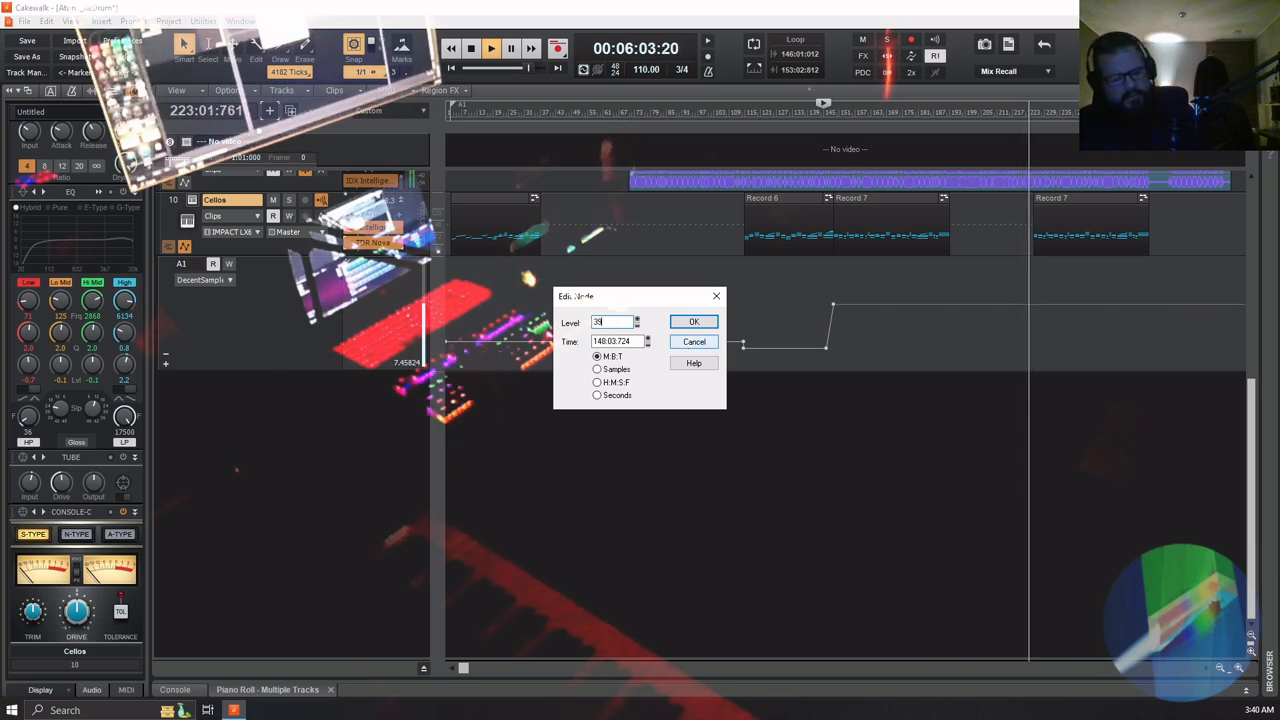
key(Return)
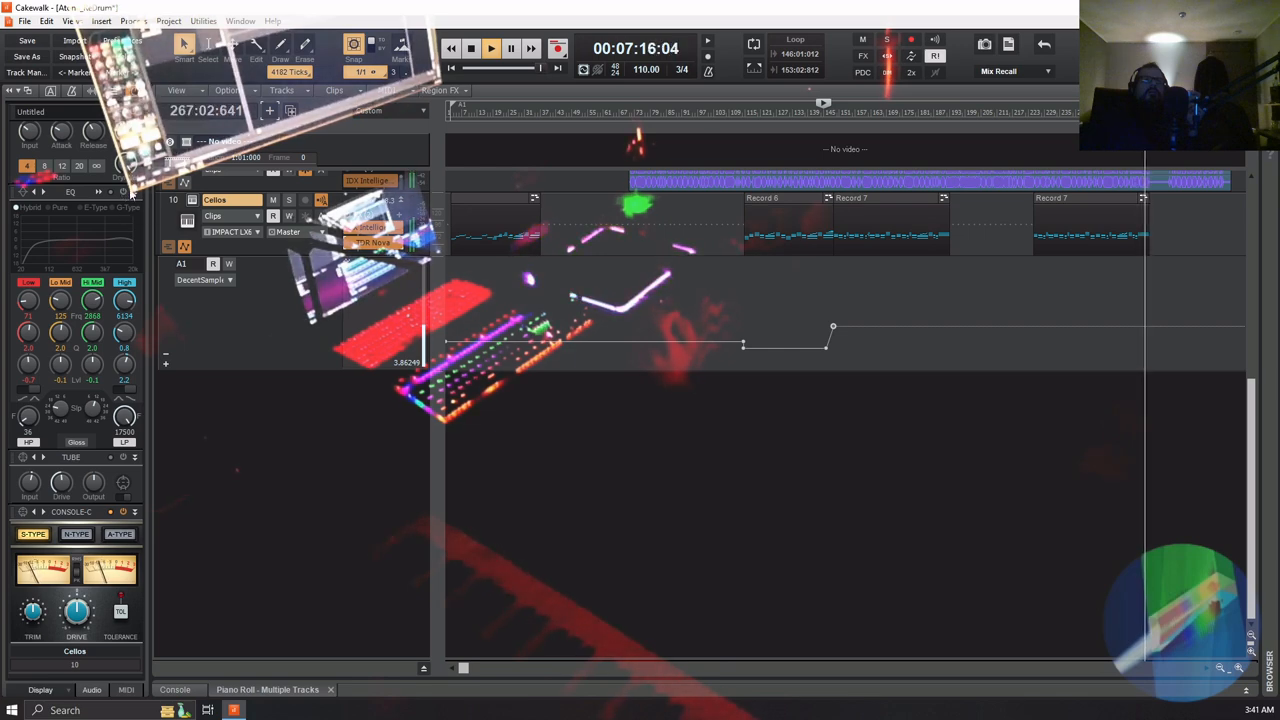
Enable the EQ on the Cellos track and let the mix play to the end of the song
click(123, 192)
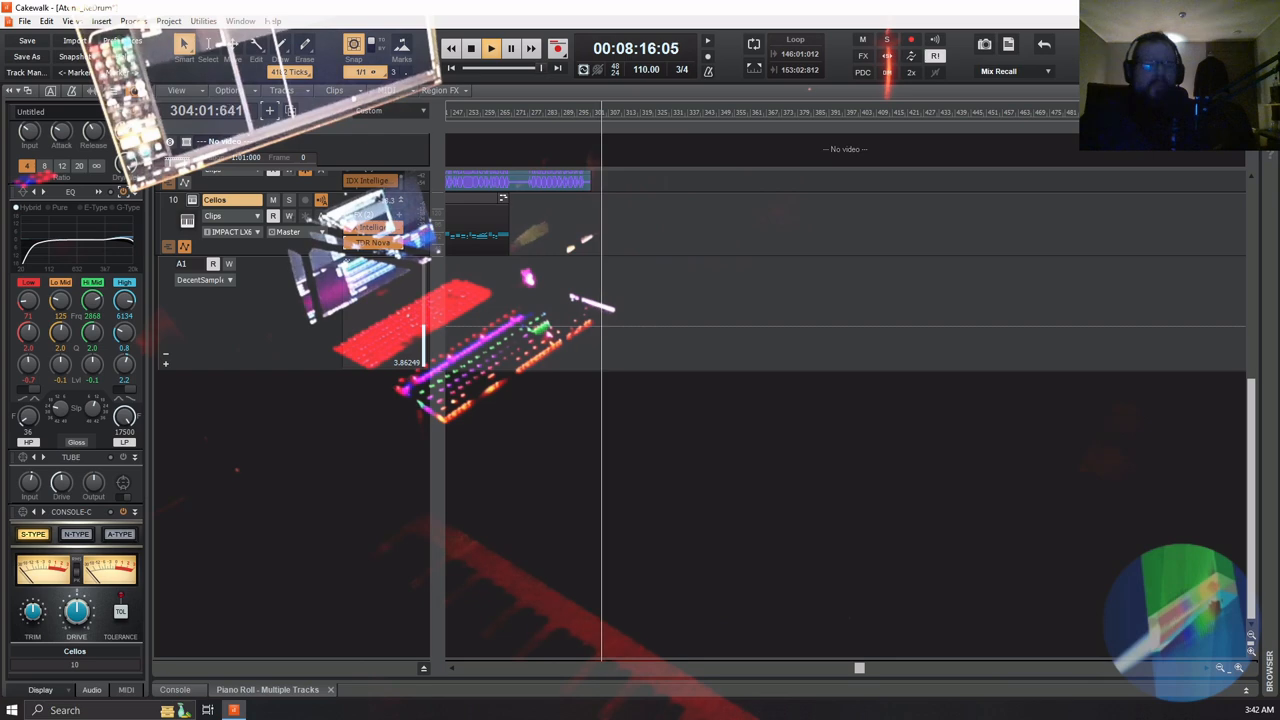
key(space)
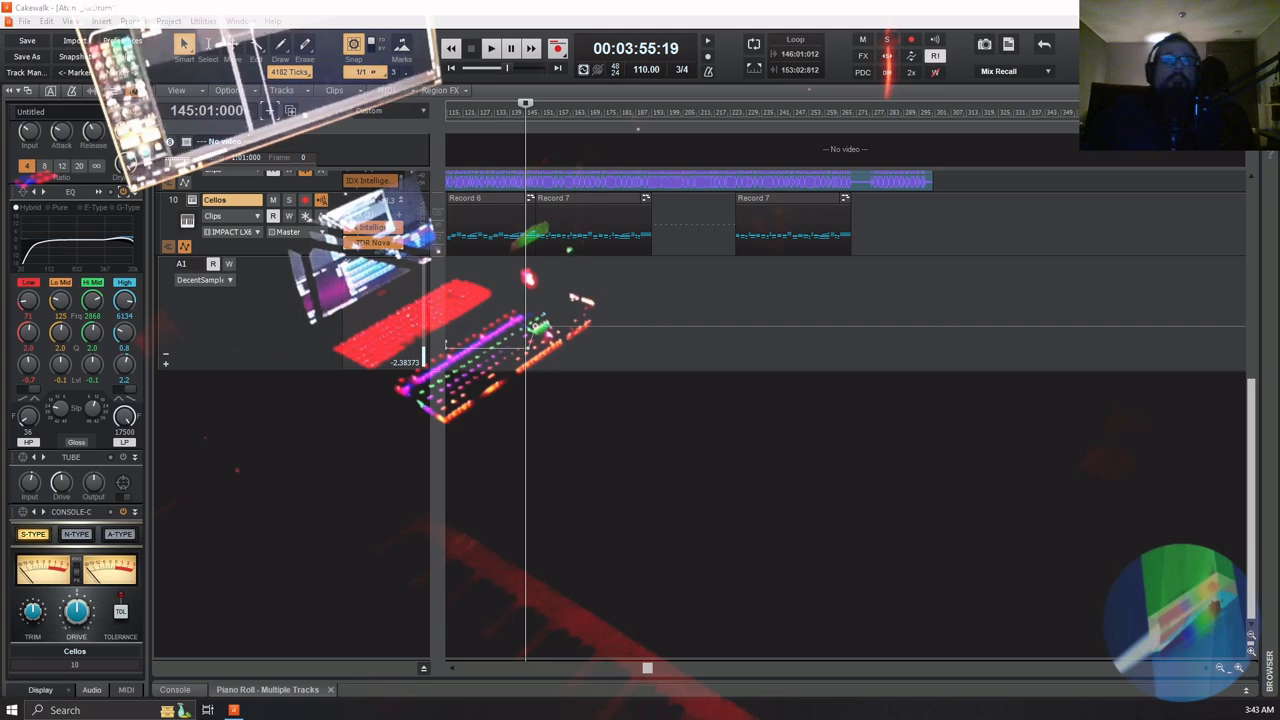
Arm the Cellos track and record a new passage starting from bar 265 and running to about bar 306
click(864, 294)
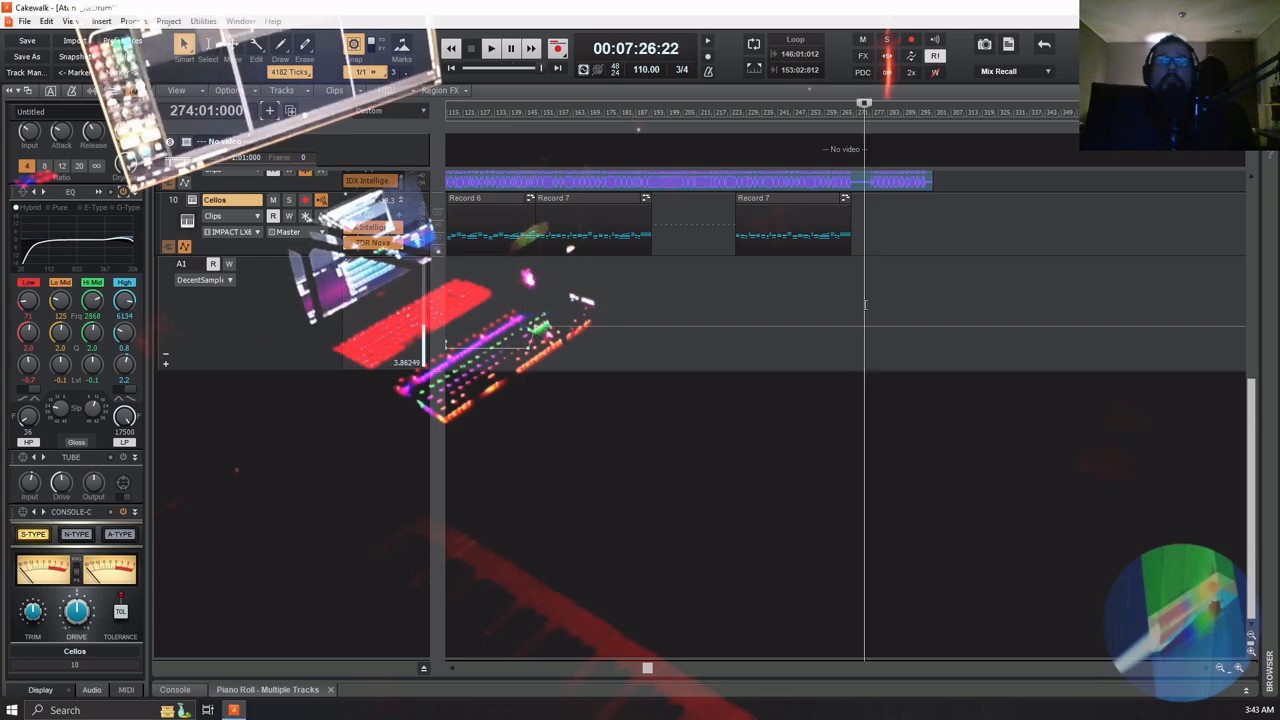
click(860, 309)
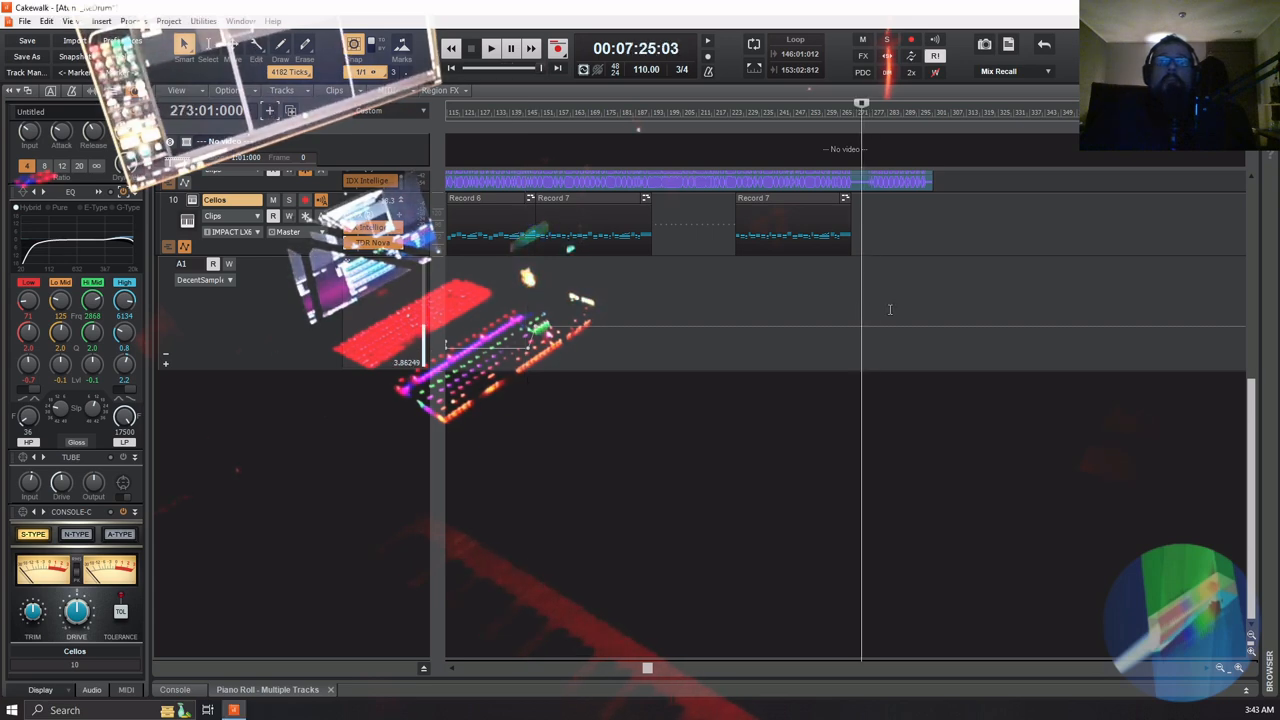
click(873, 309)
click(865, 310)
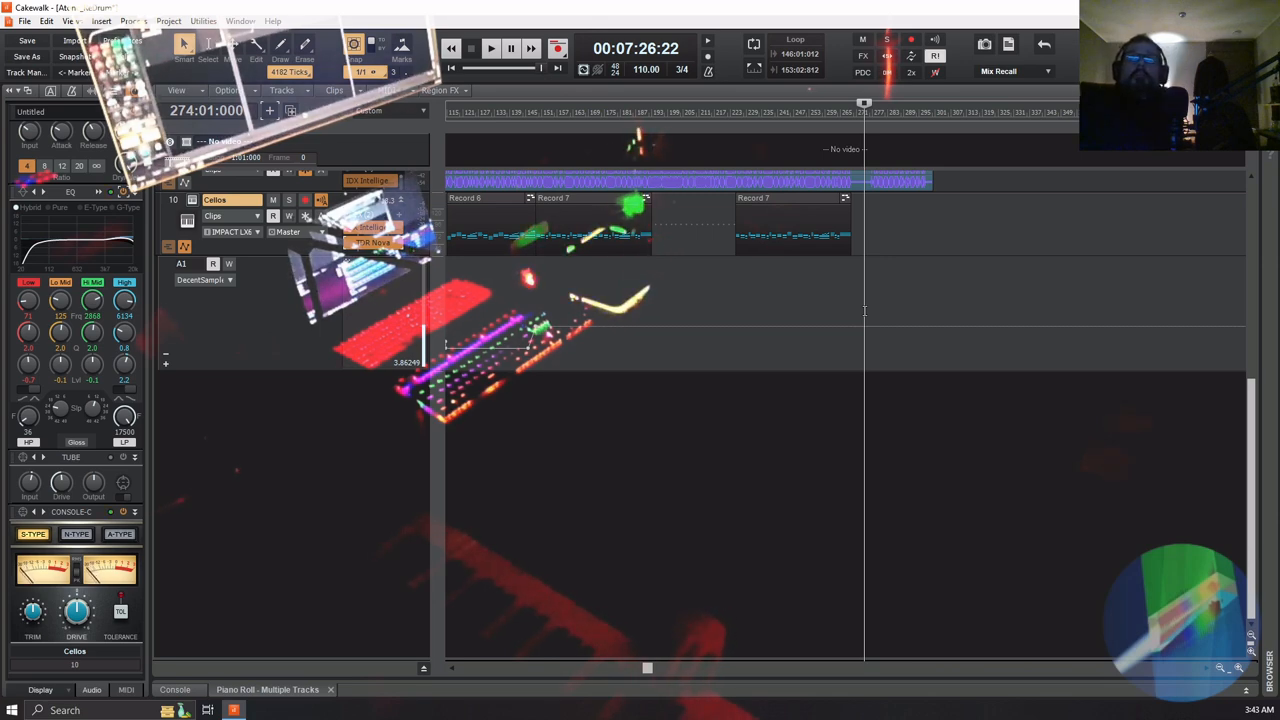
click(842, 308)
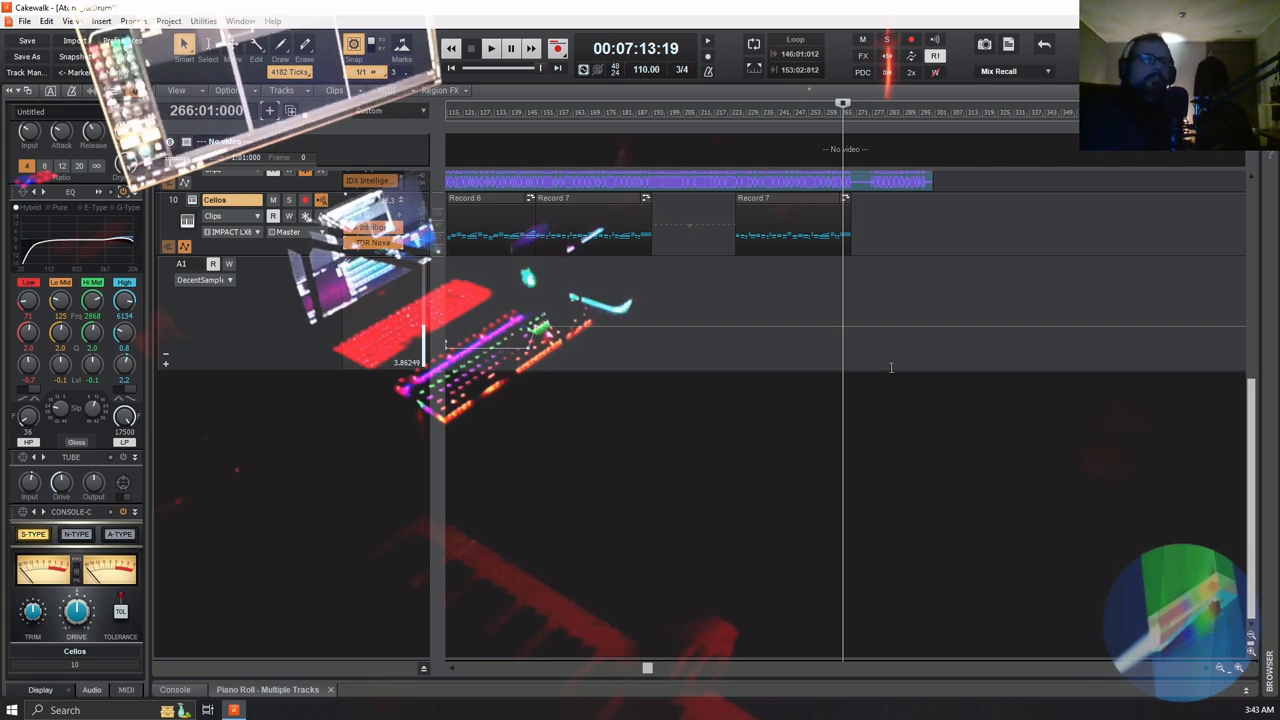
click(305, 200)
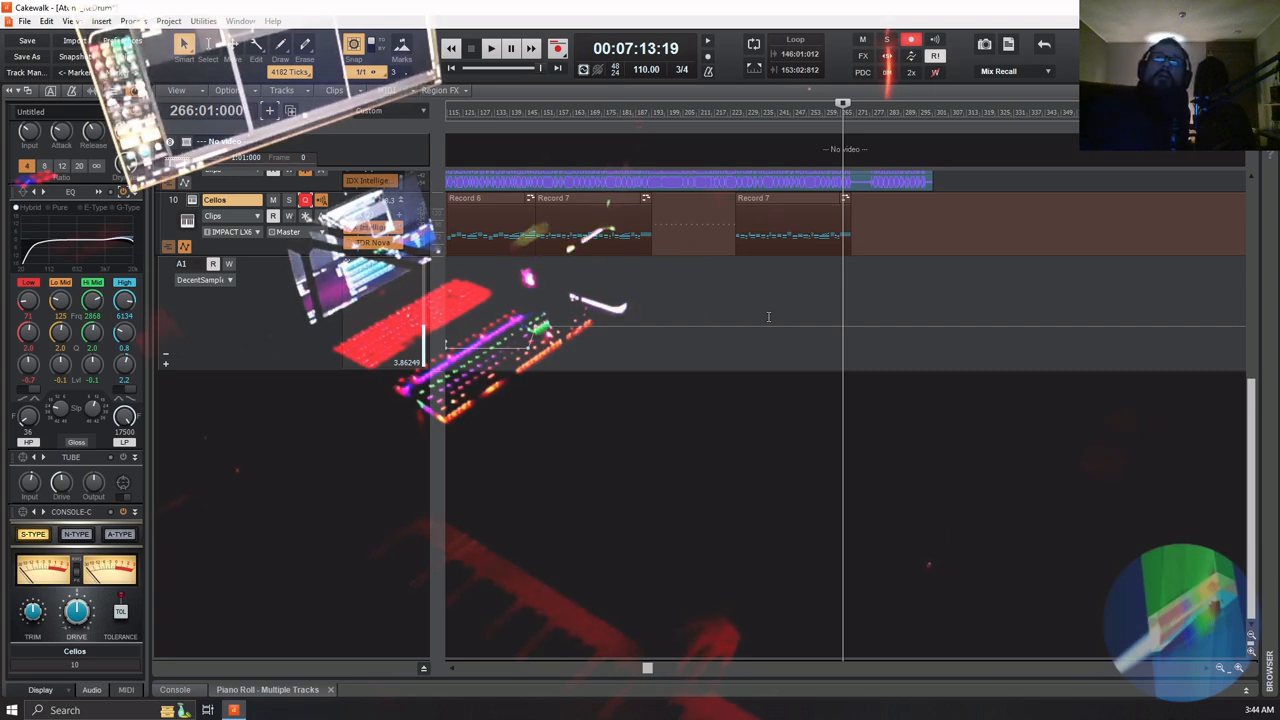
click(840, 297)
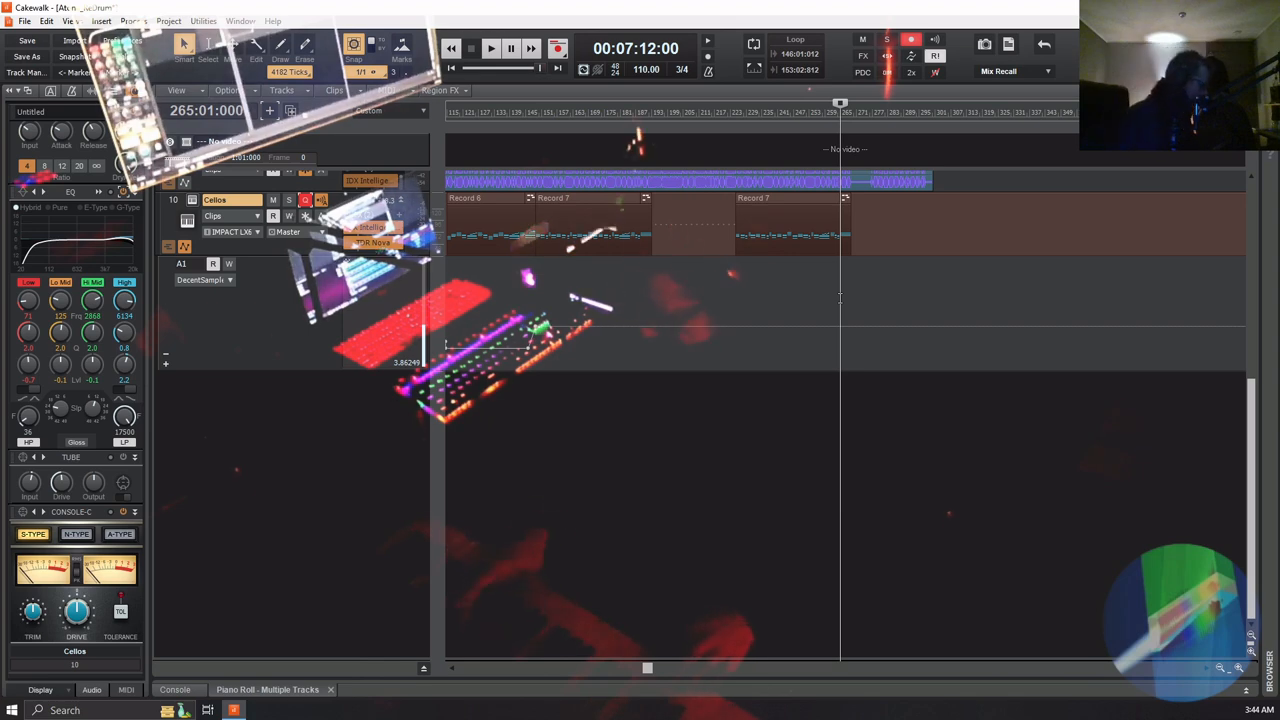
key(space)
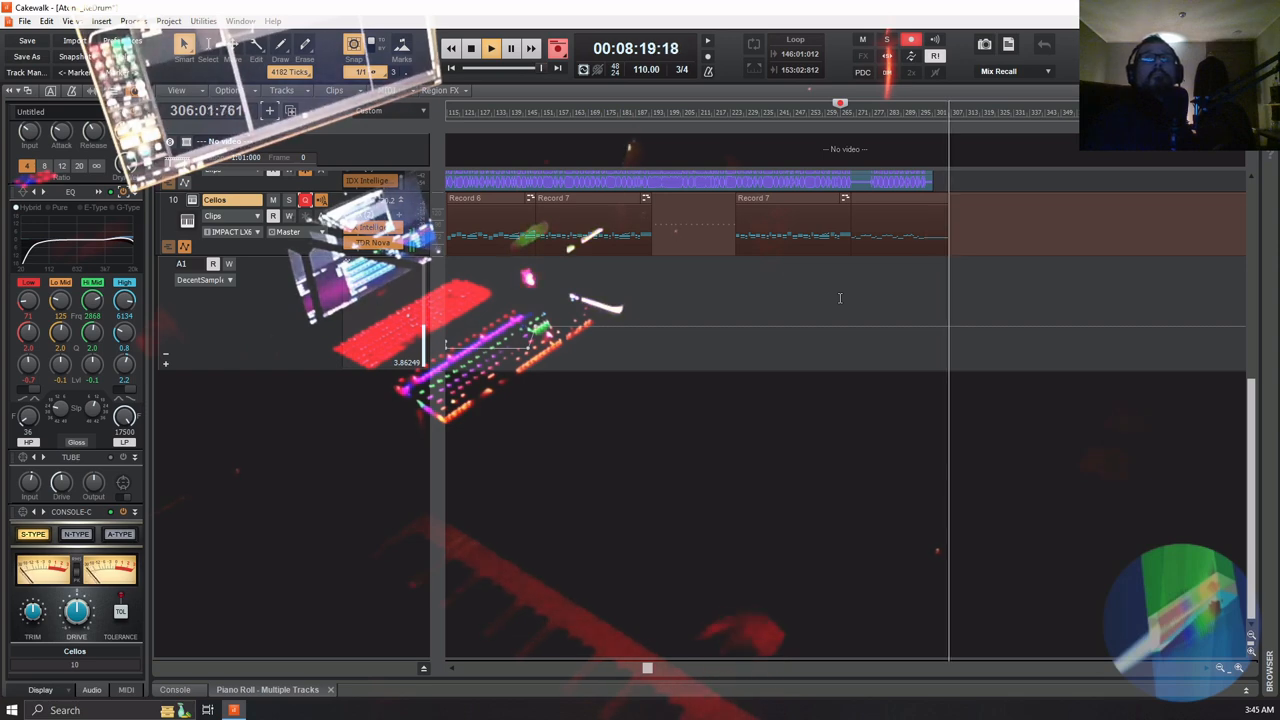
key(space)
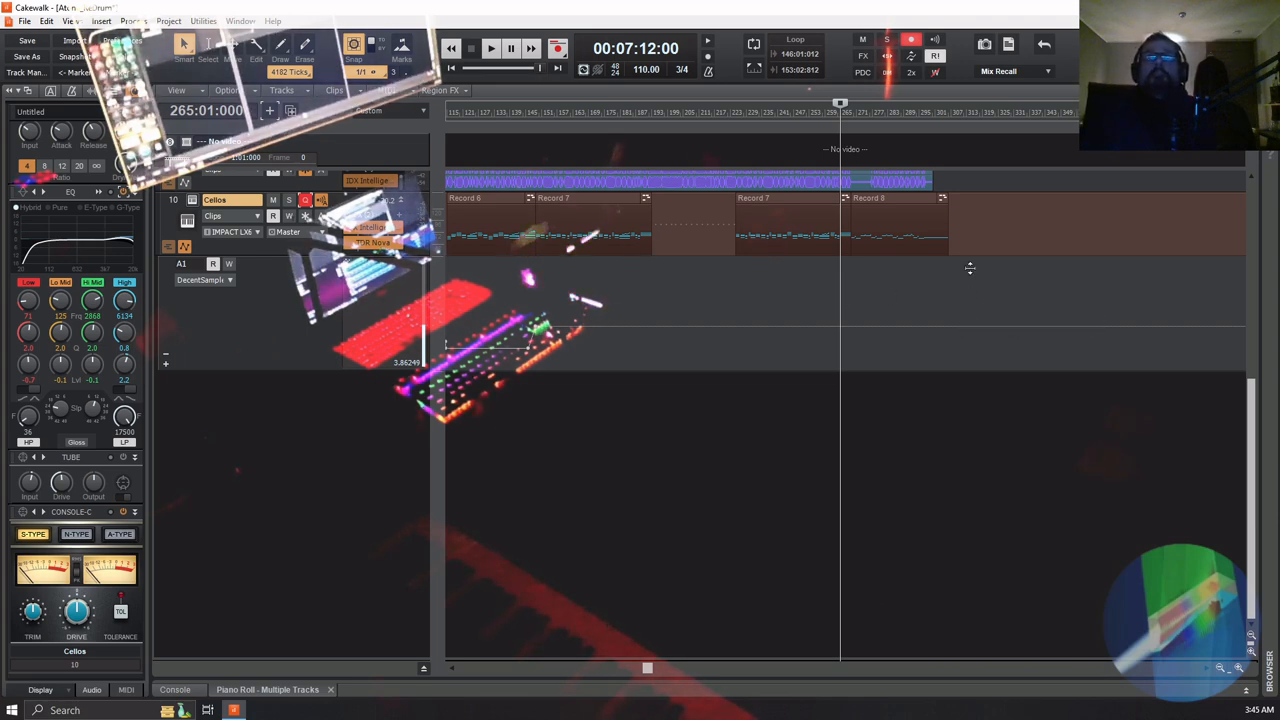
Open the Record 8 clip in the piano roll and raise its long final note by two semitones
double_click(903, 196)
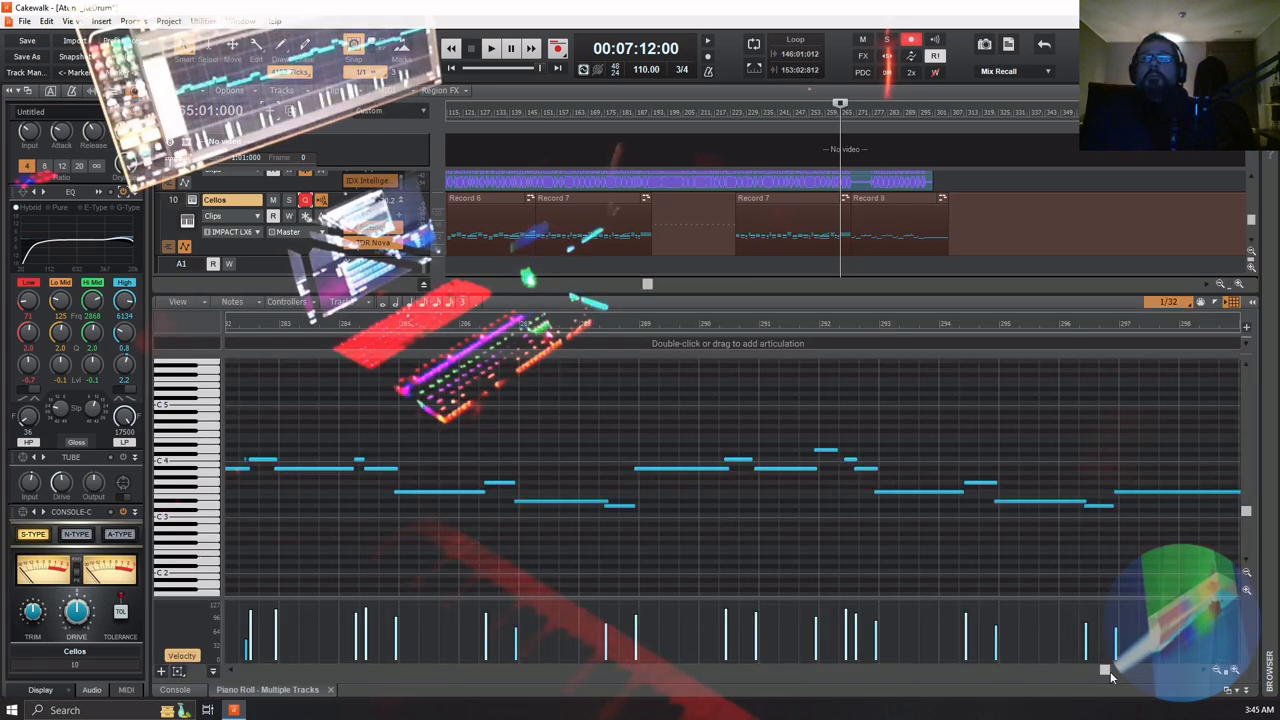
drag(1105, 670, 1133, 674)
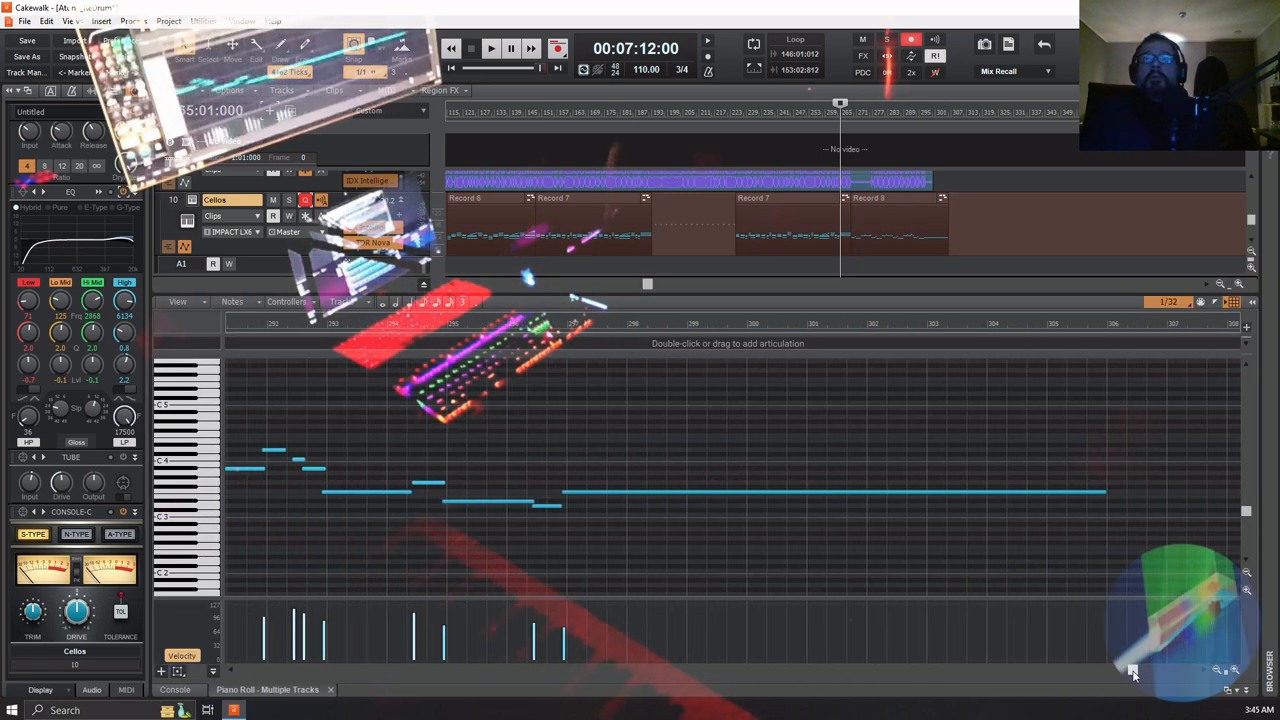
click(609, 492)
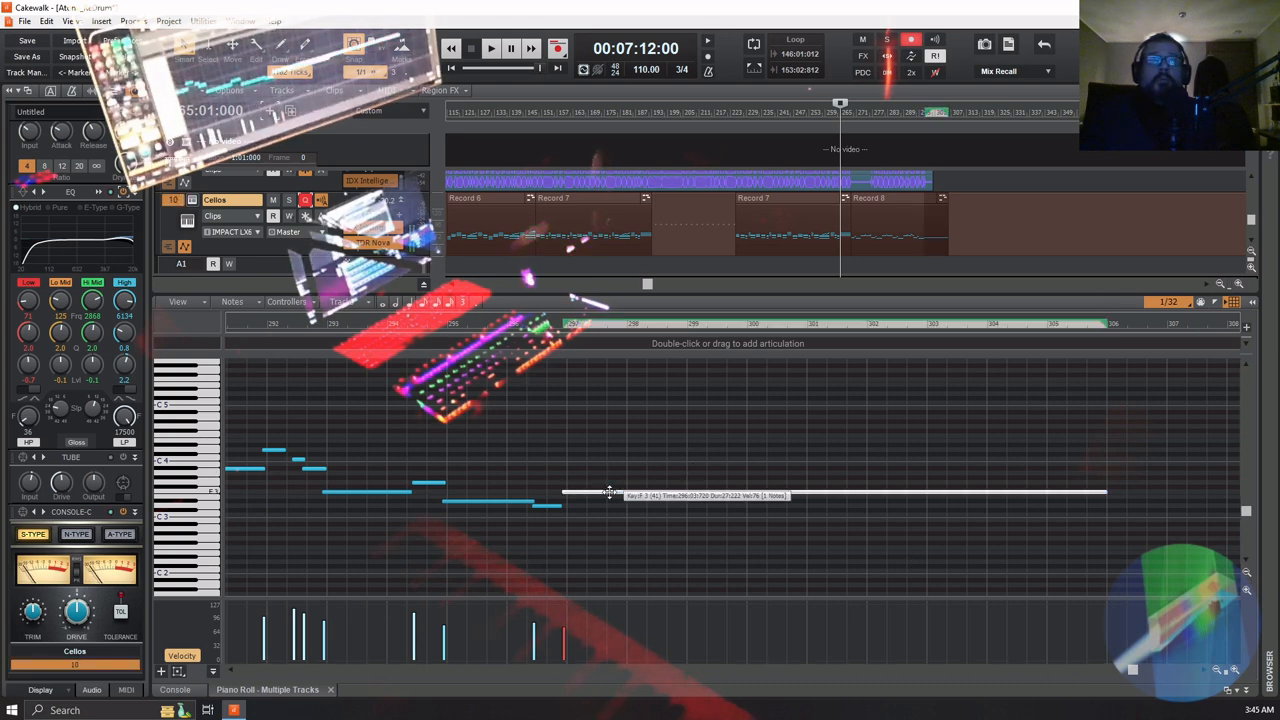
drag(609, 492, 609, 484)
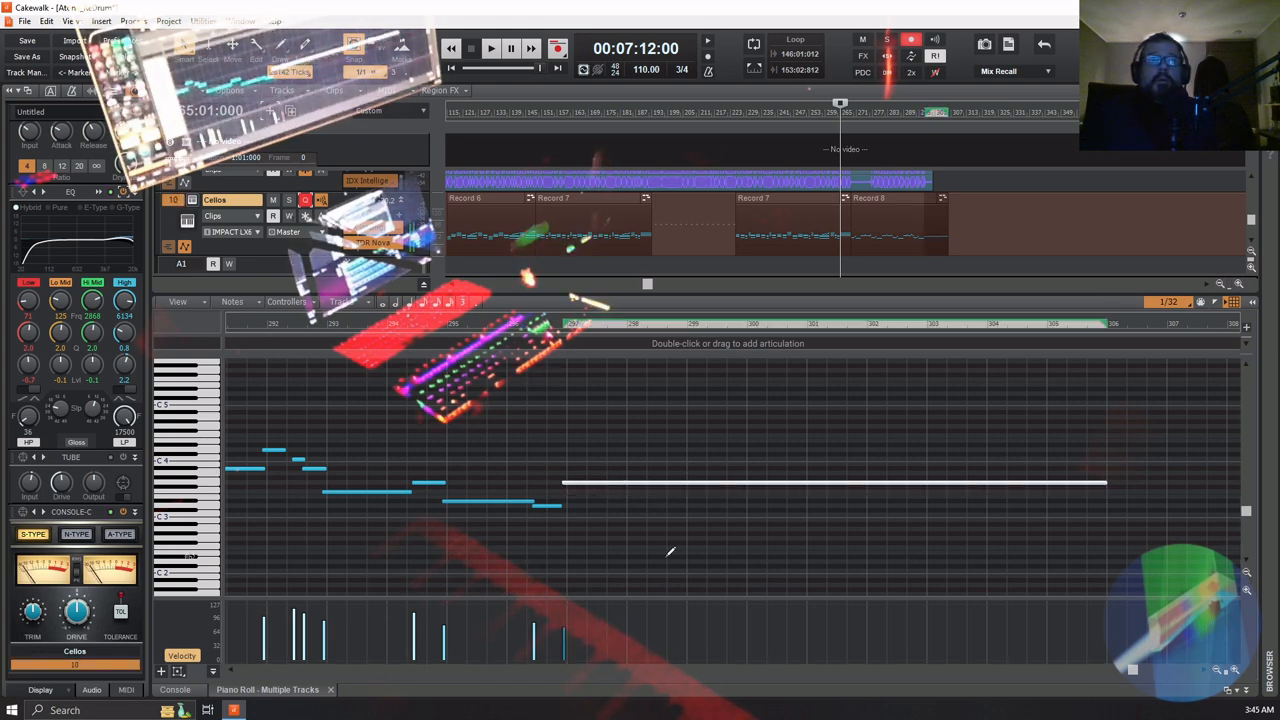
Play the ending from about bar 294 and raise the velocity of the long final note
click(424, 324)
key(space)
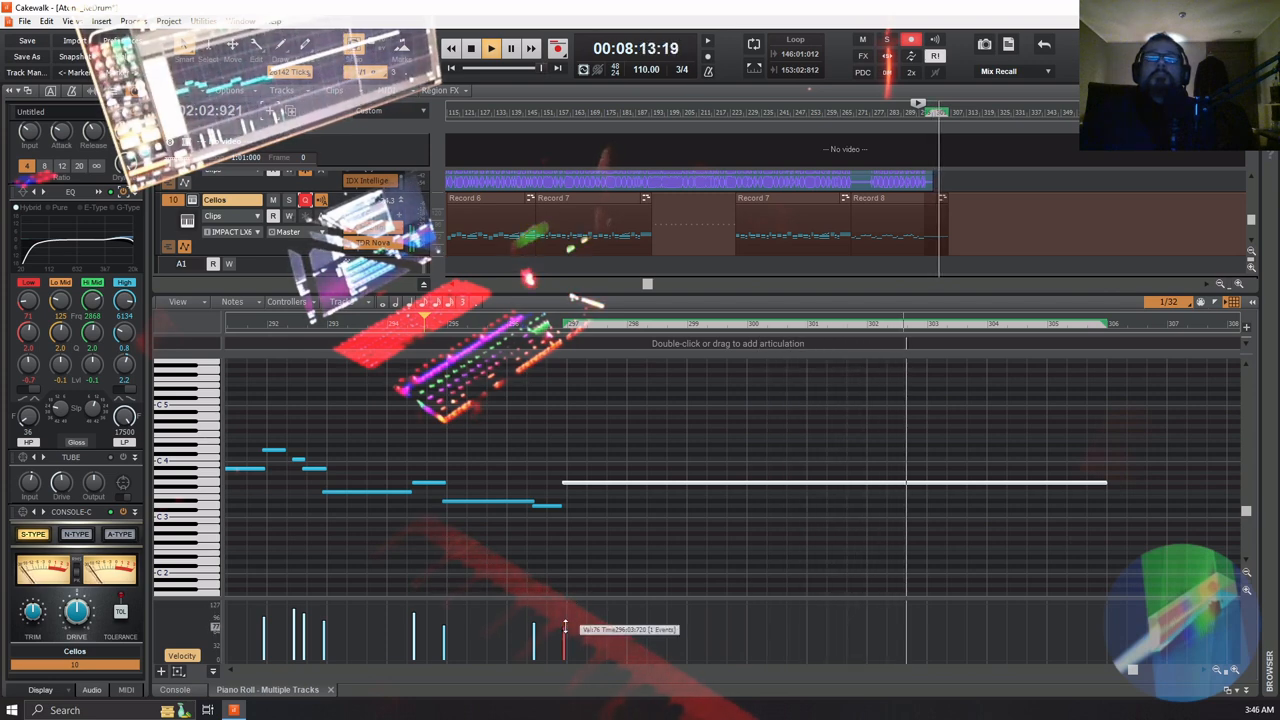
drag(565, 628, 569, 605)
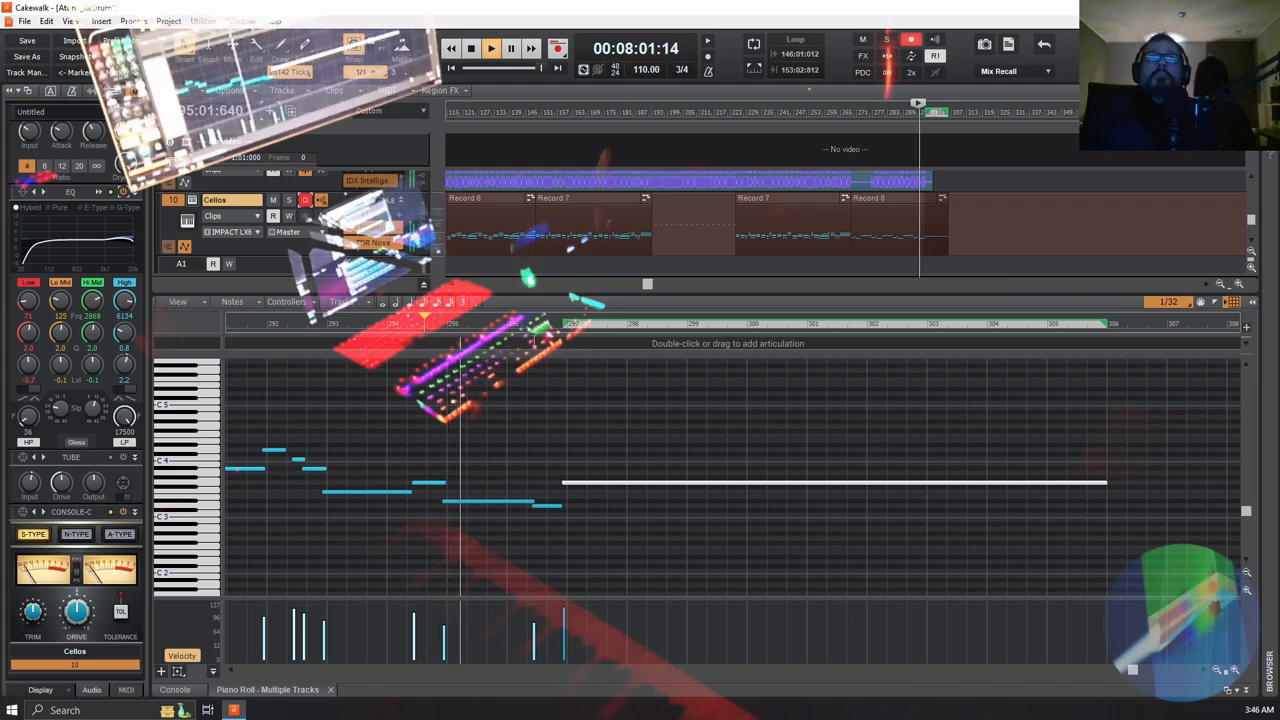
key(space)
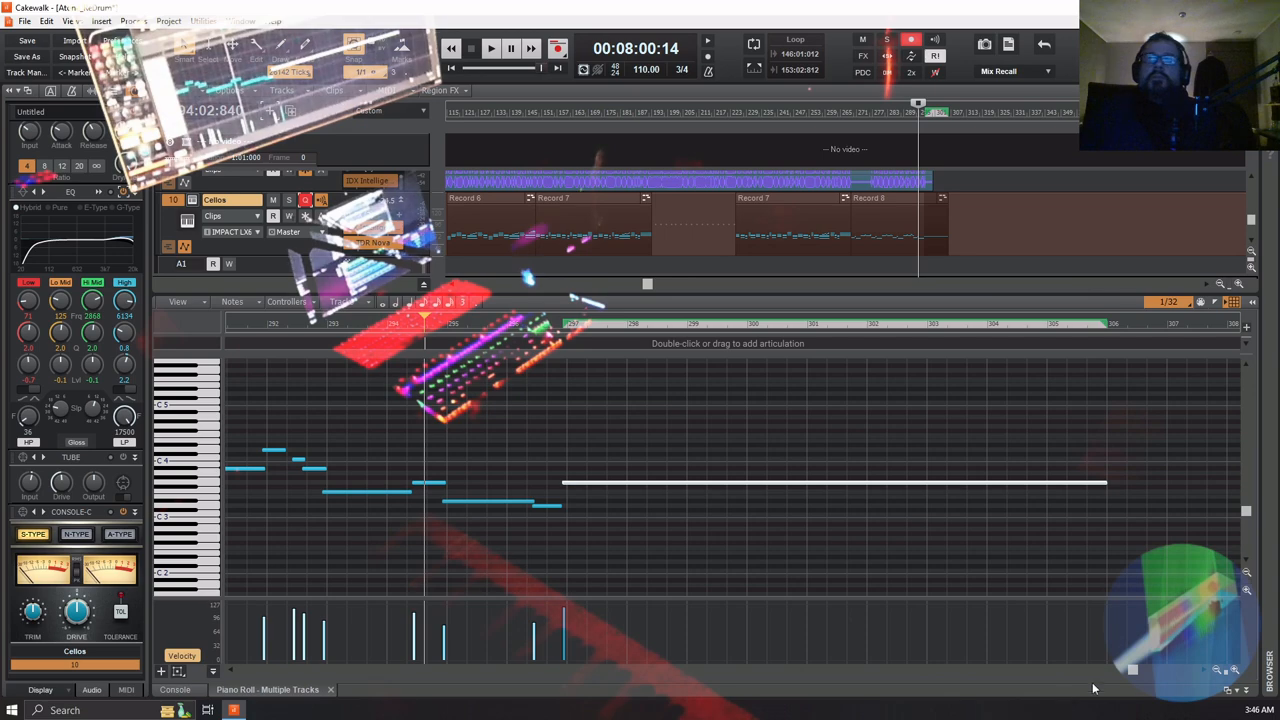
Select the whole Record 8 clip and raise its note velocities to a stronger, more even level
drag(1131, 670, 1029, 688)
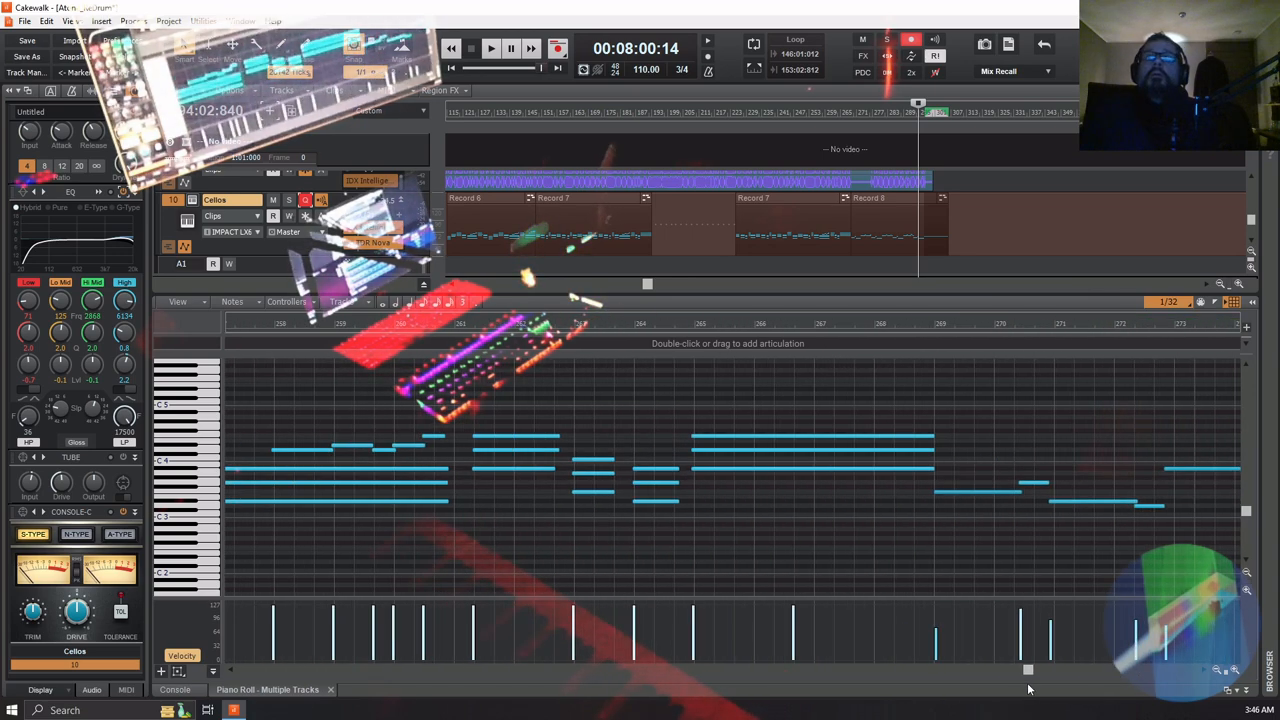
click(1216, 676)
click(1216, 676)
click(1216, 676)
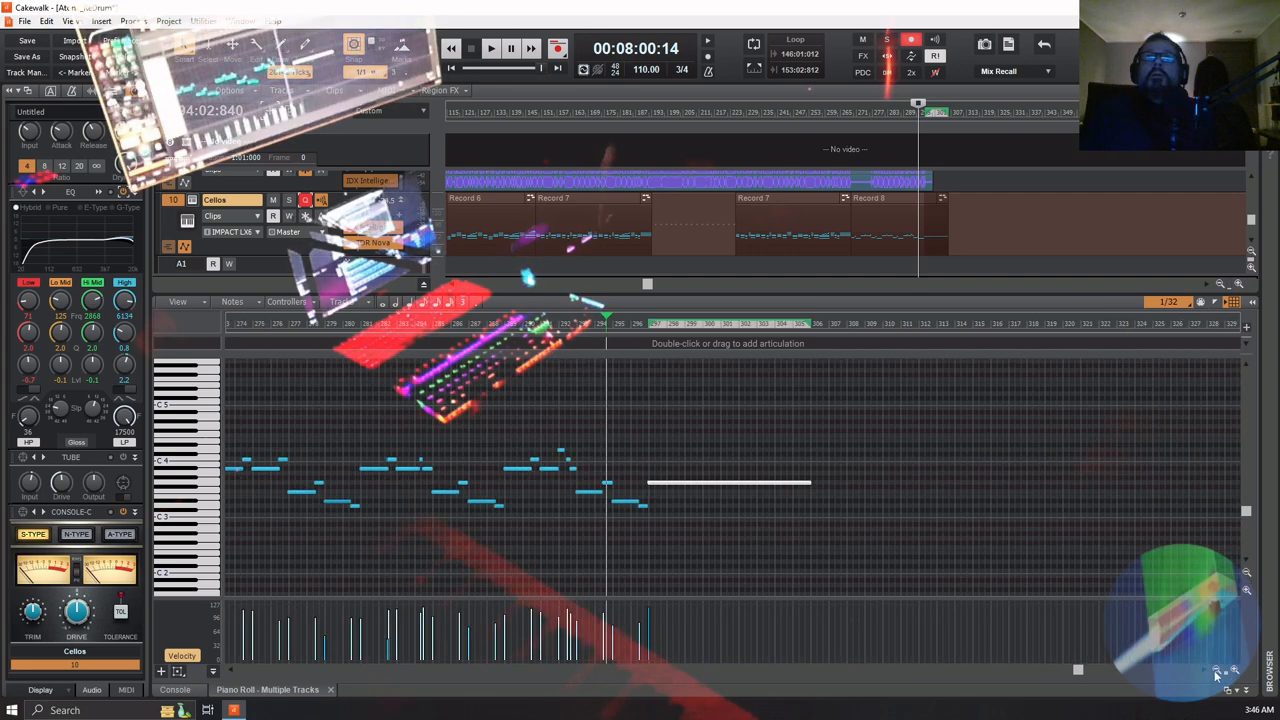
click(1234, 672)
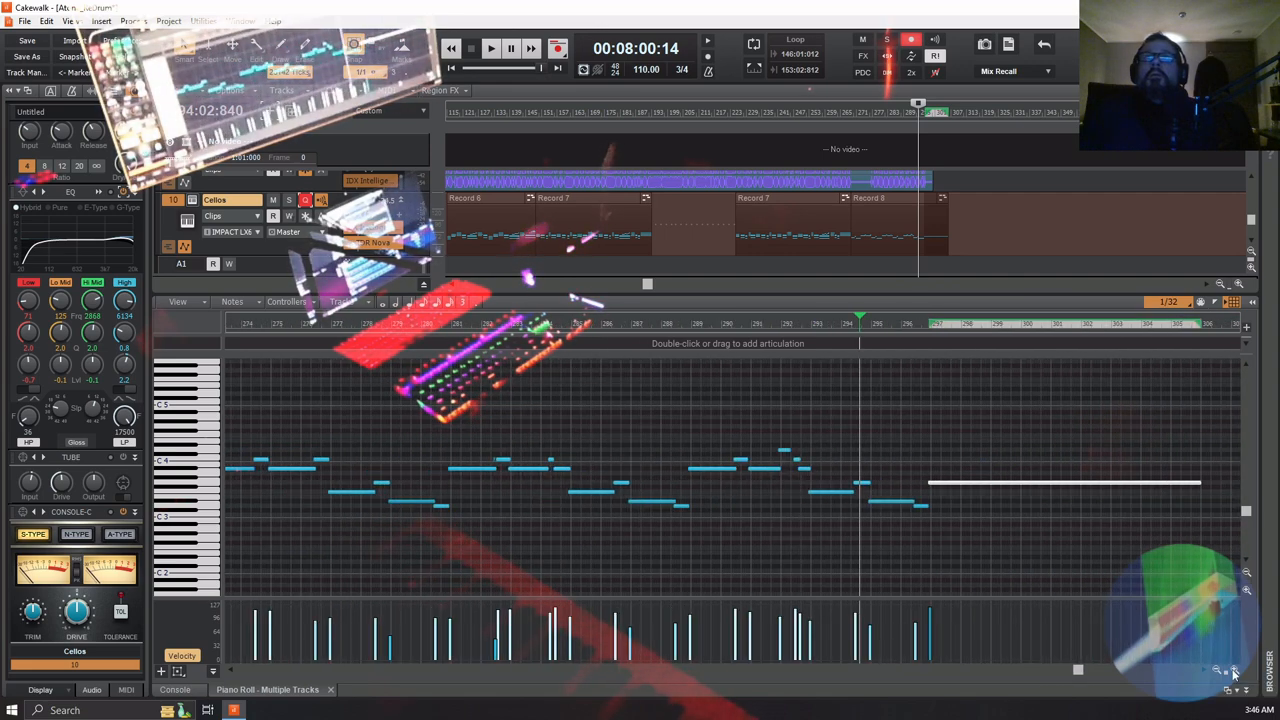
click(851, 112)
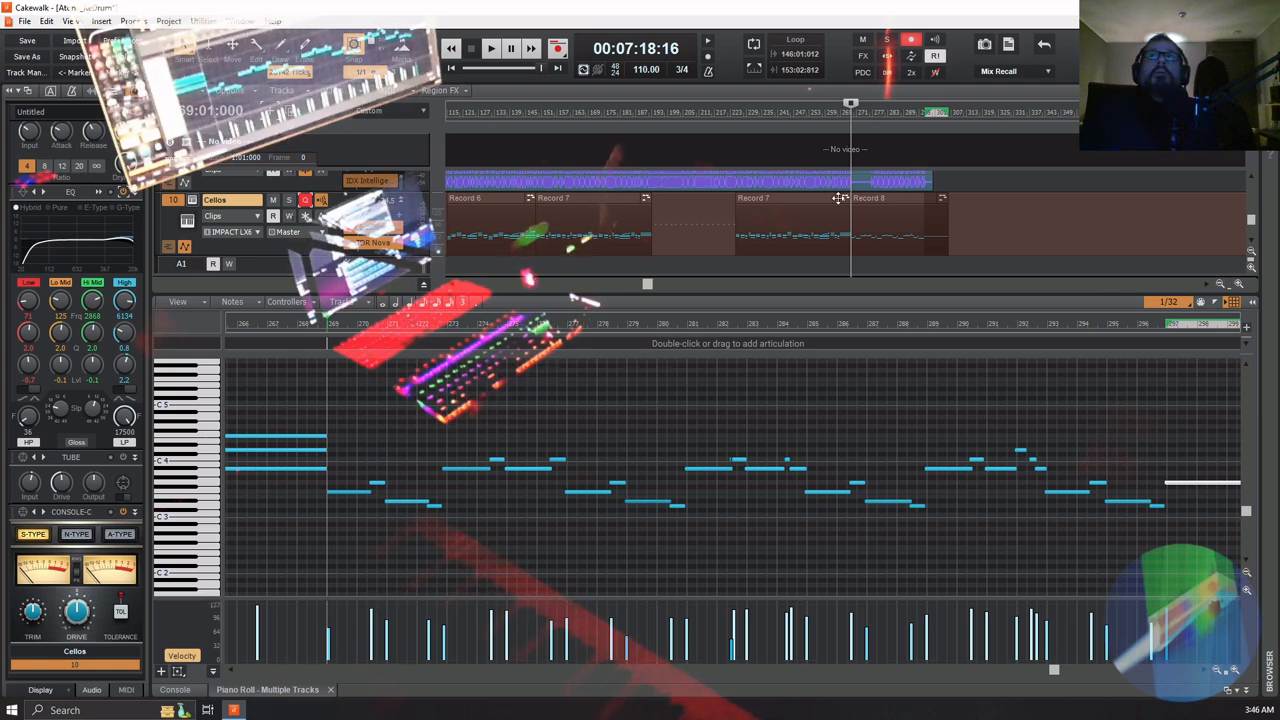
click(887, 197)
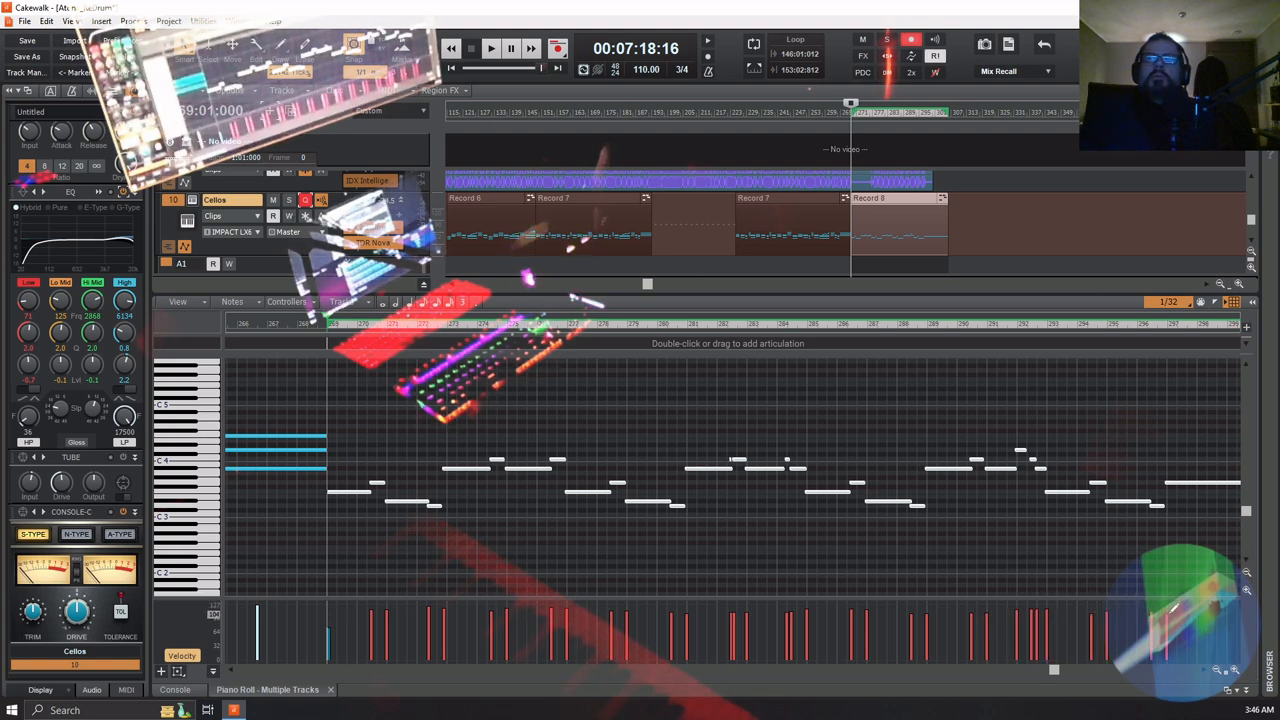
drag(1170, 611, 1172, 611)
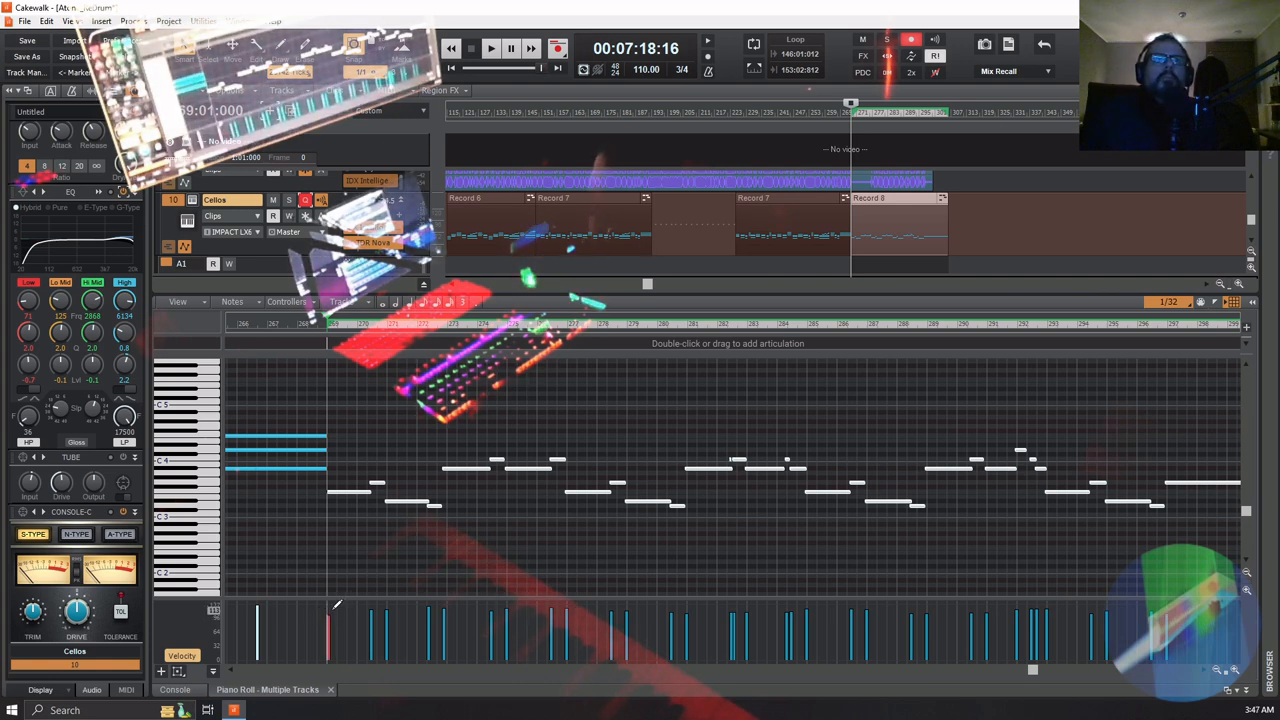
Play Record 8 from about bar 268 and fine-tune the velocities of individual notes during playback
click(296, 325)
key(space)
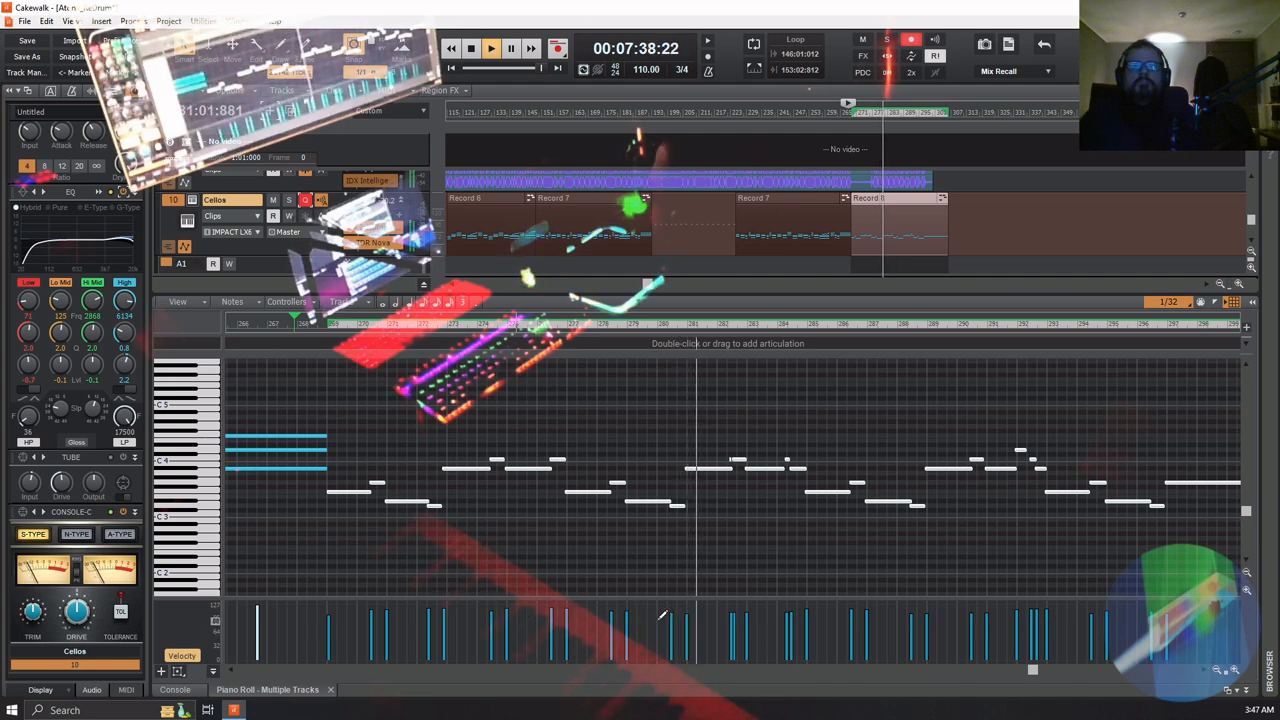
mouse_move(660, 620)
mouse_down()
mouse_move(806, 602)
mouse_move(651, 603)
mouse_move(689, 604)
mouse_up()
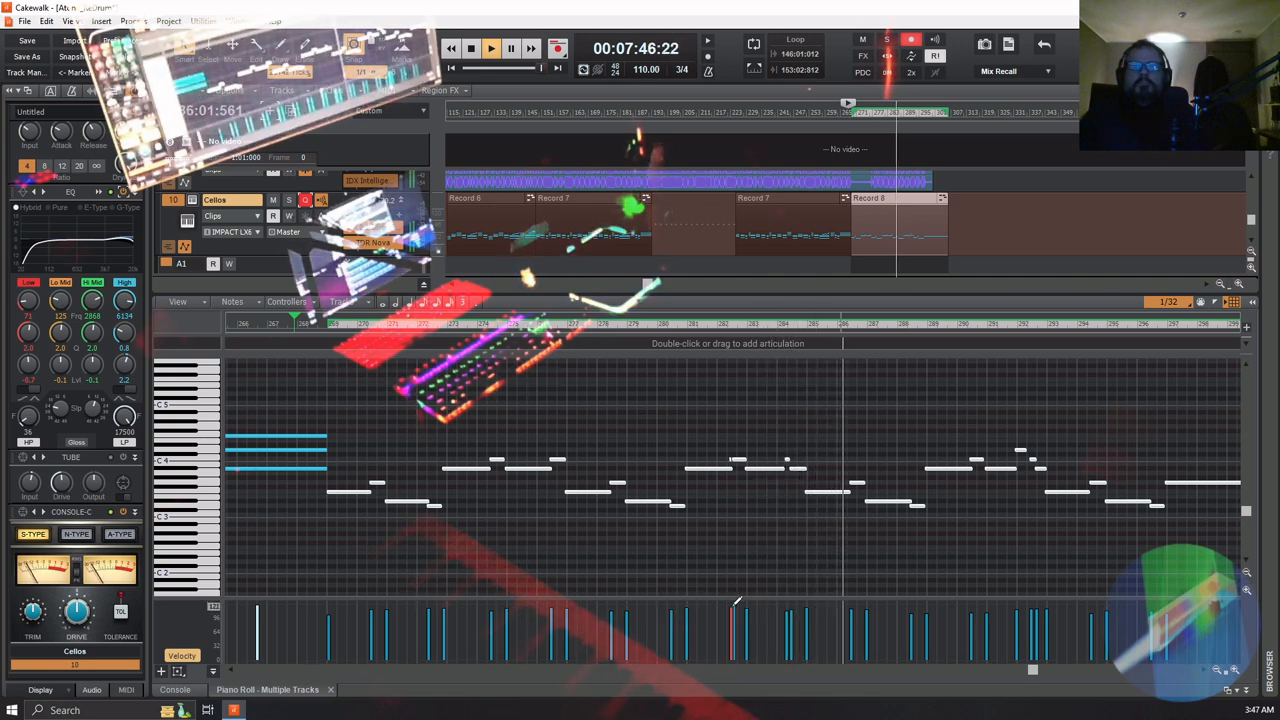
mouse_move(991, 618)
mouse_down()
mouse_move(908, 600)
mouse_move(1003, 606)
mouse_up()
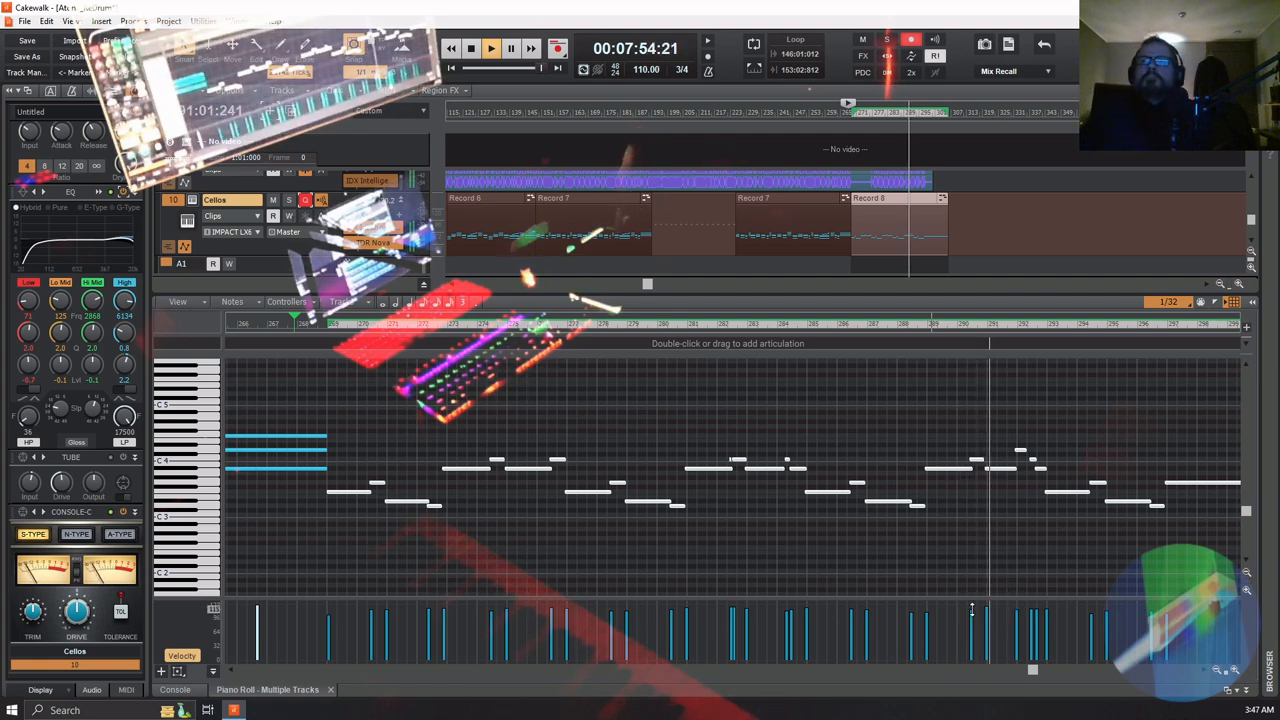
drag(971, 610, 971, 608)
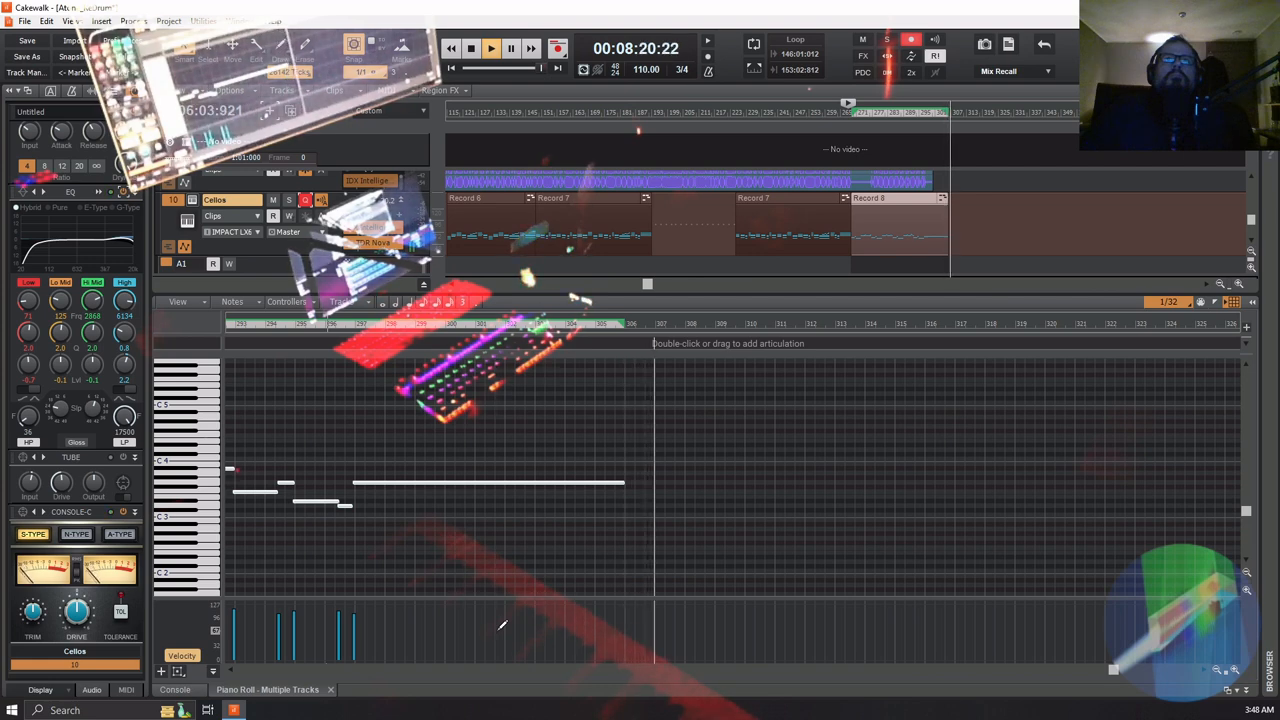
key(space)
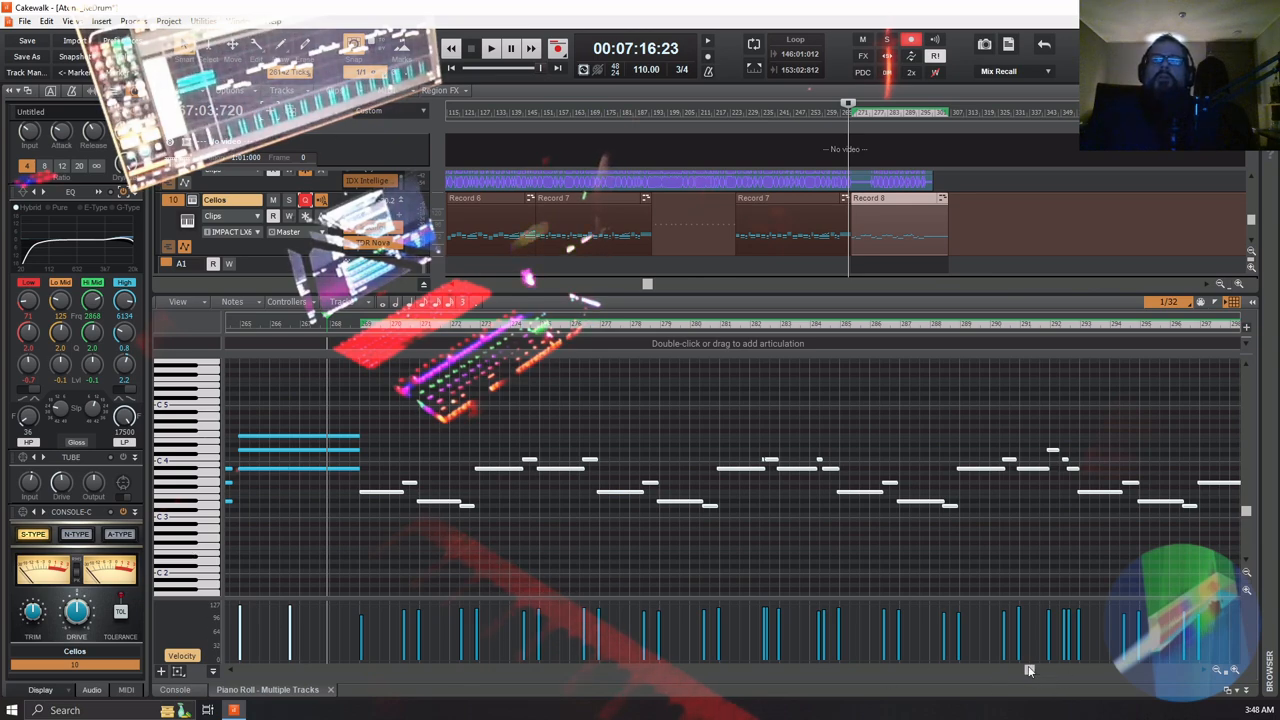
drag(1029, 670, 1086, 678)
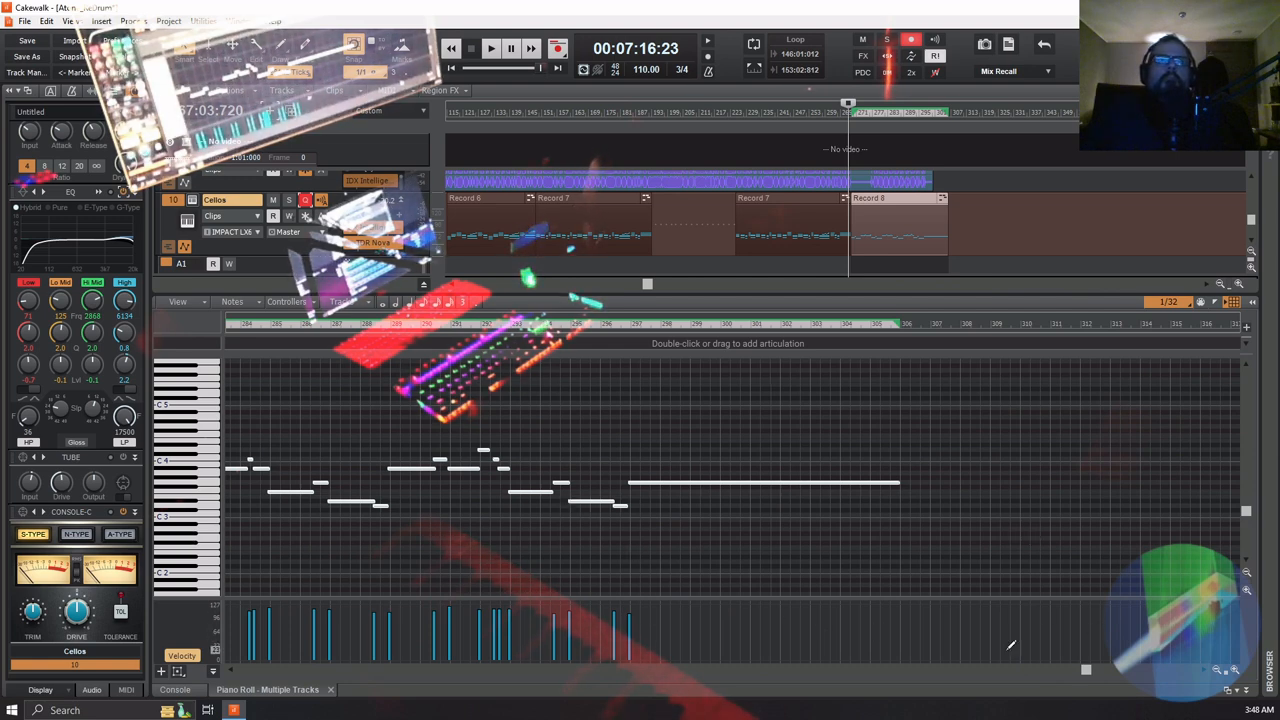
drag(1089, 670, 1012, 697)
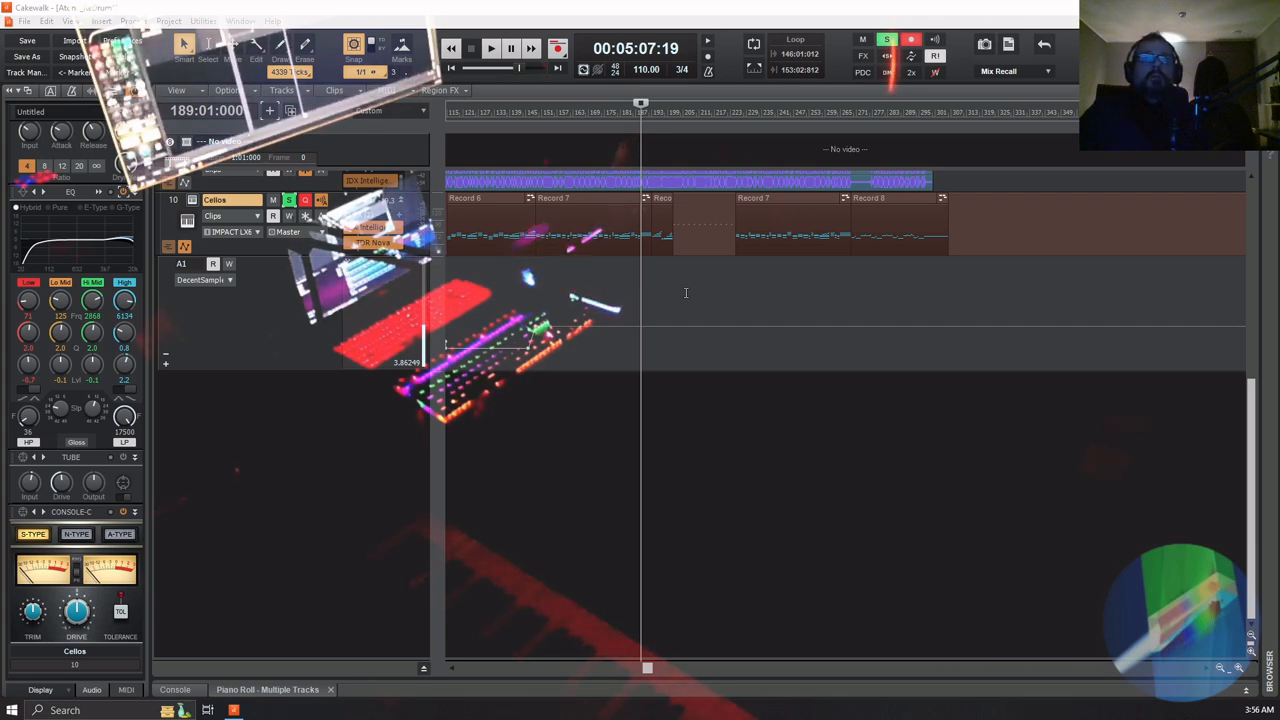
Disable the EQ on the Cellos track and play the soloed cellos from bar 189 to about bar 201
click(125, 192)
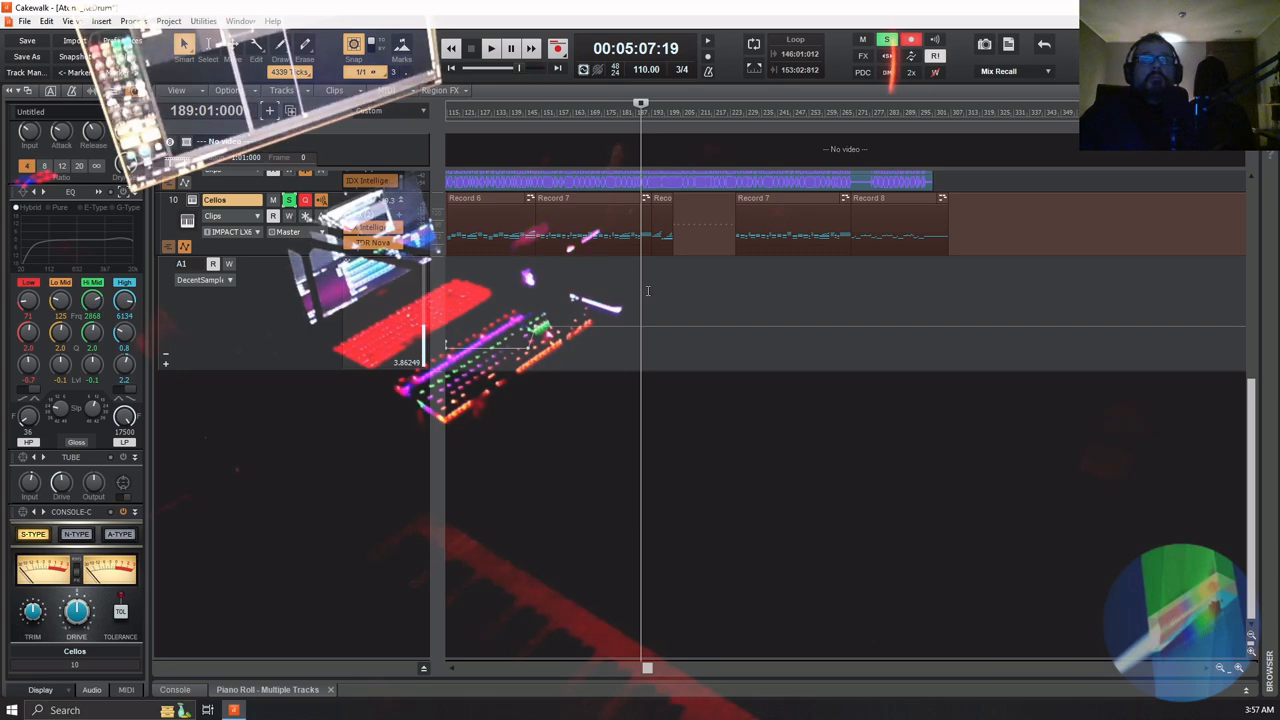
key(space)
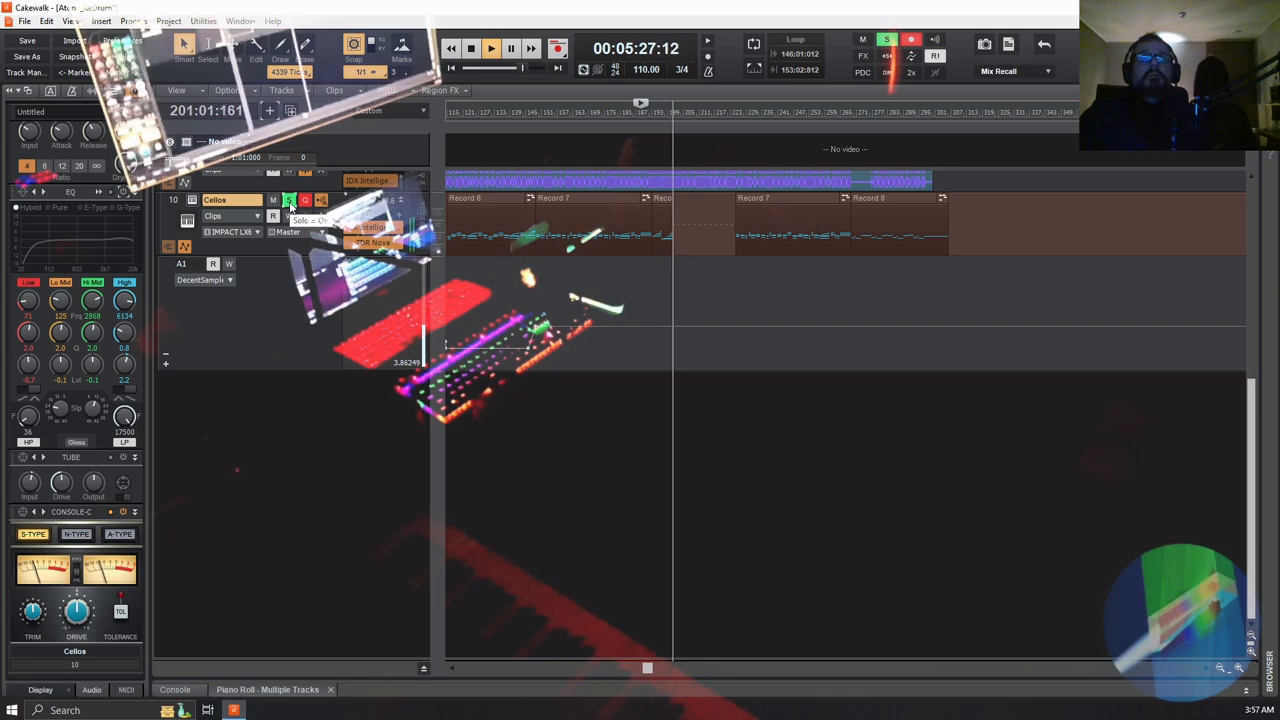
key(space)
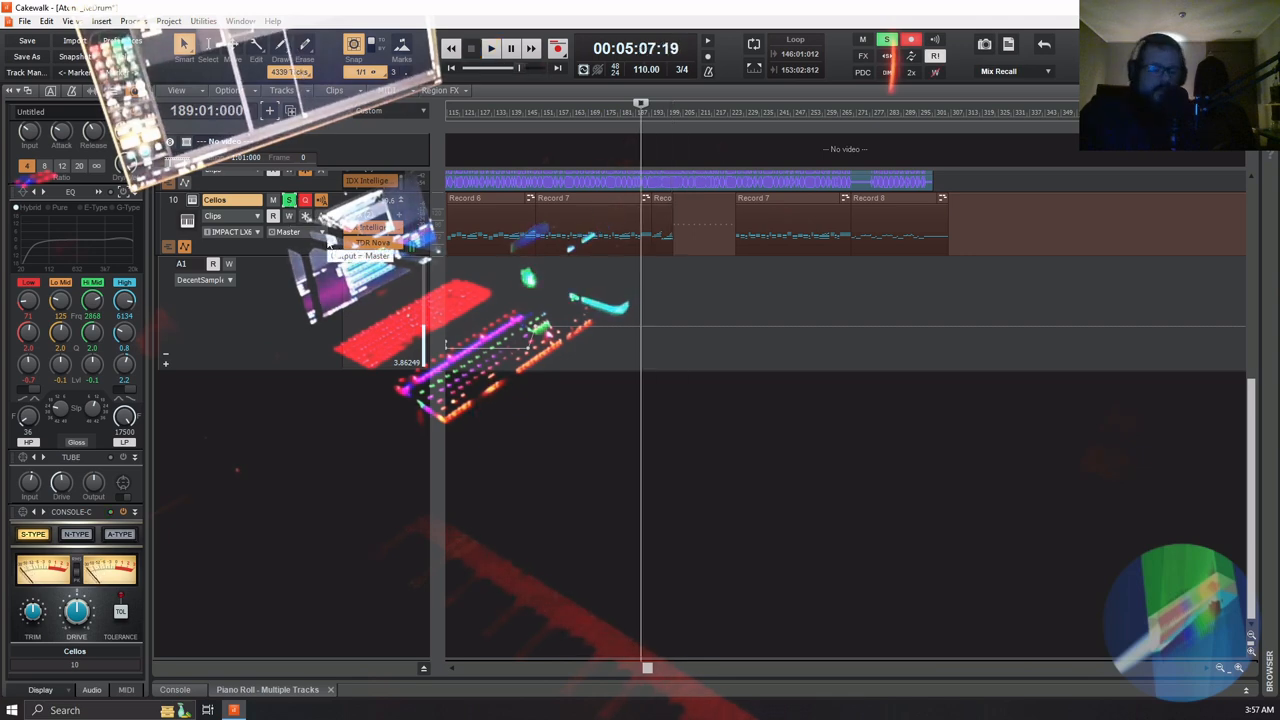
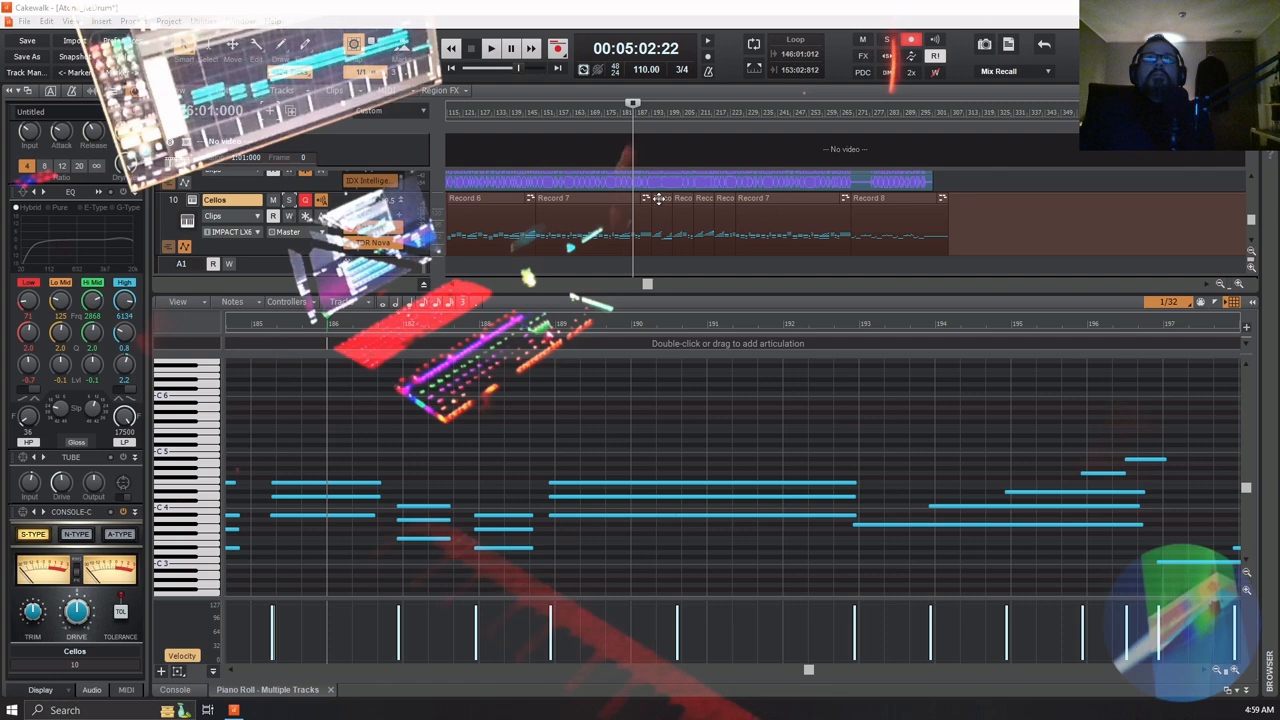
Bounce the four consecutive short clips on the Cellos track, covering about measures 193 to 224, into one clip
click(660, 198)
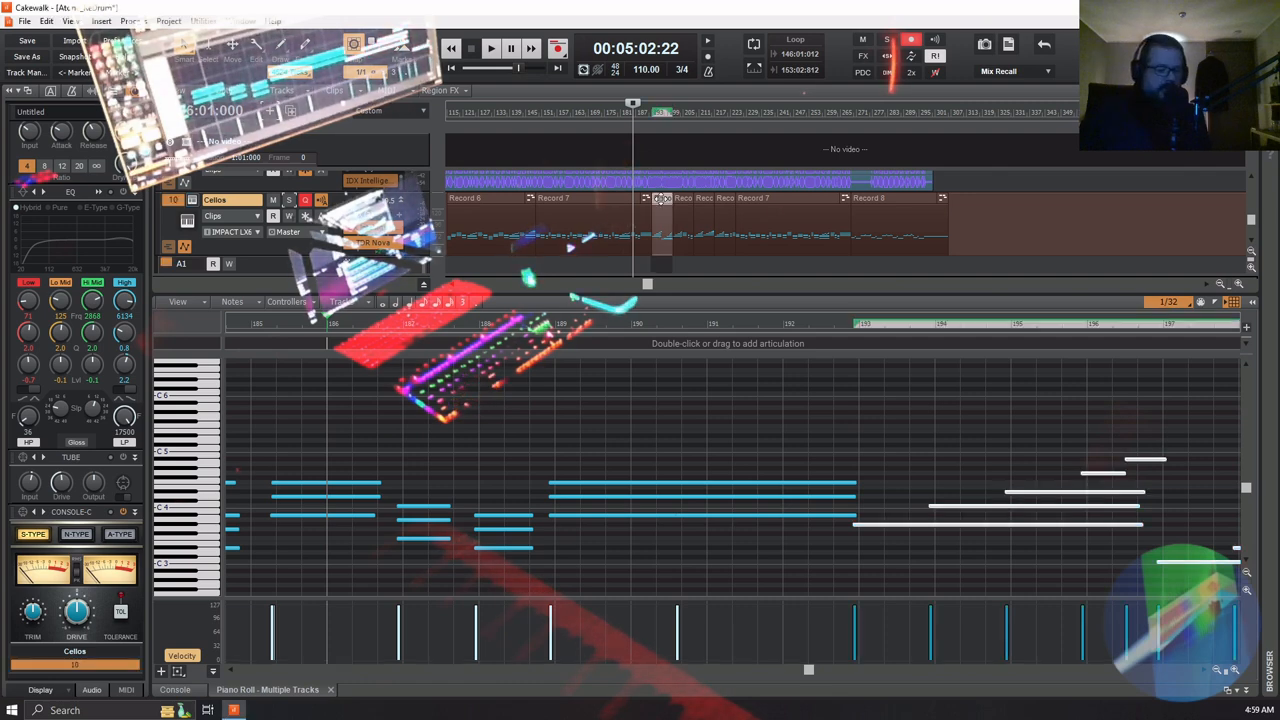
click(1218, 672)
click(1218, 672)
click(1218, 672)
click(1218, 672)
click(1218, 672)
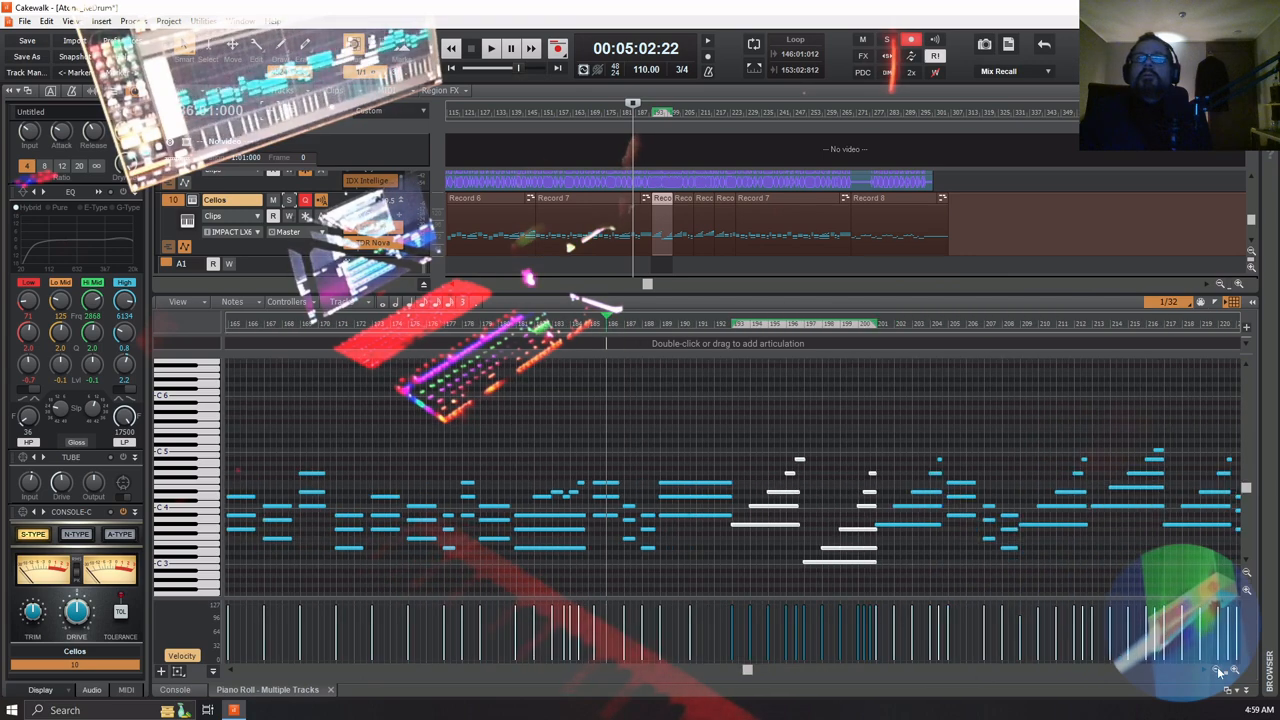
drag(748, 672, 803, 680)
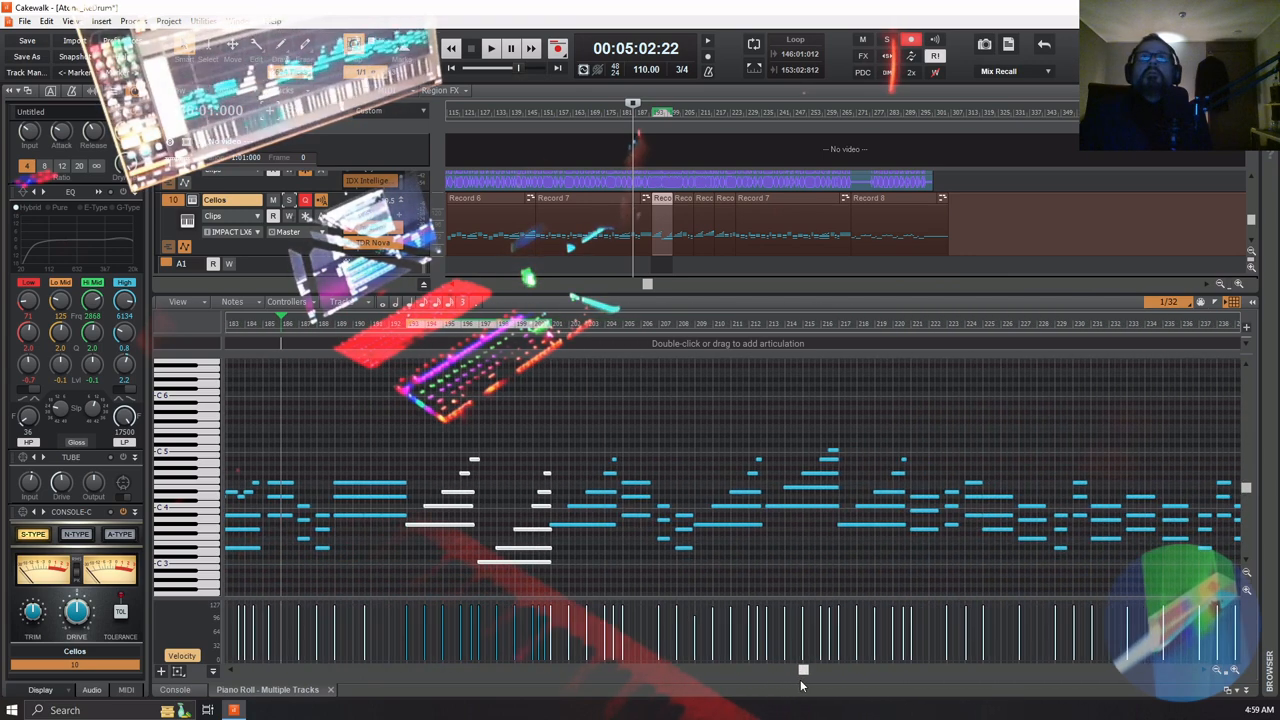
shift+click(724, 200)
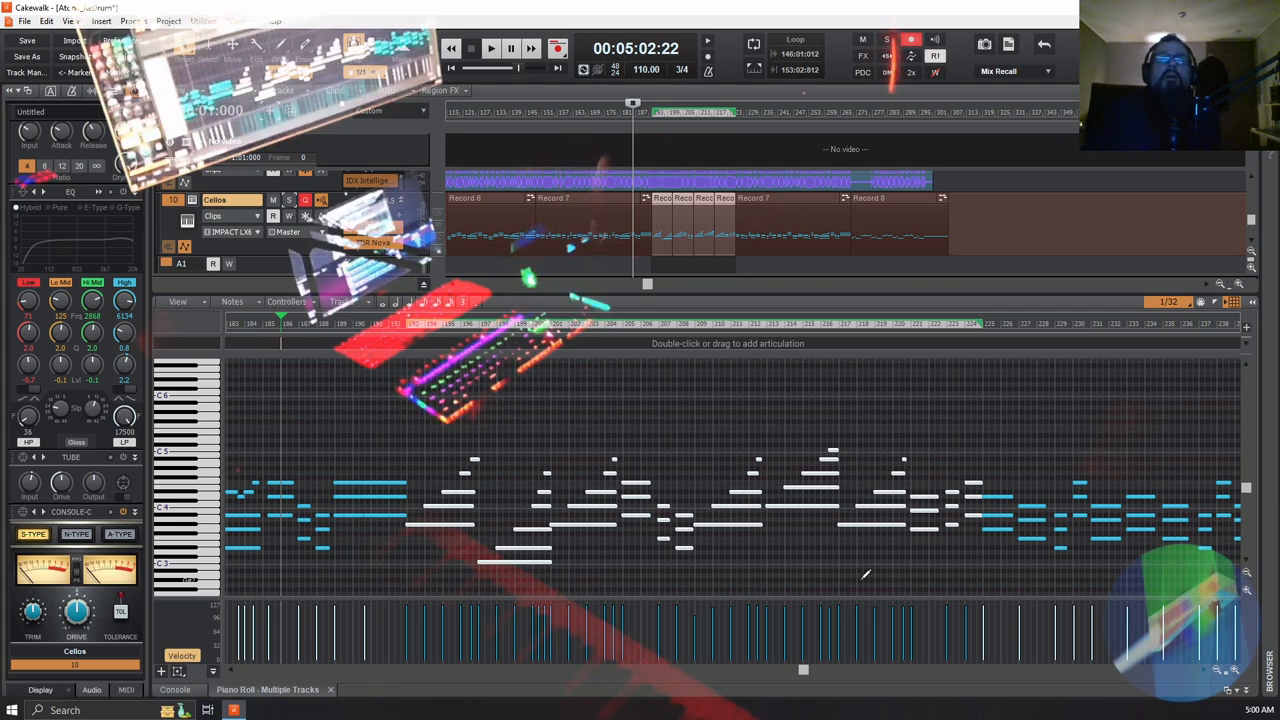
right_click(685, 223)
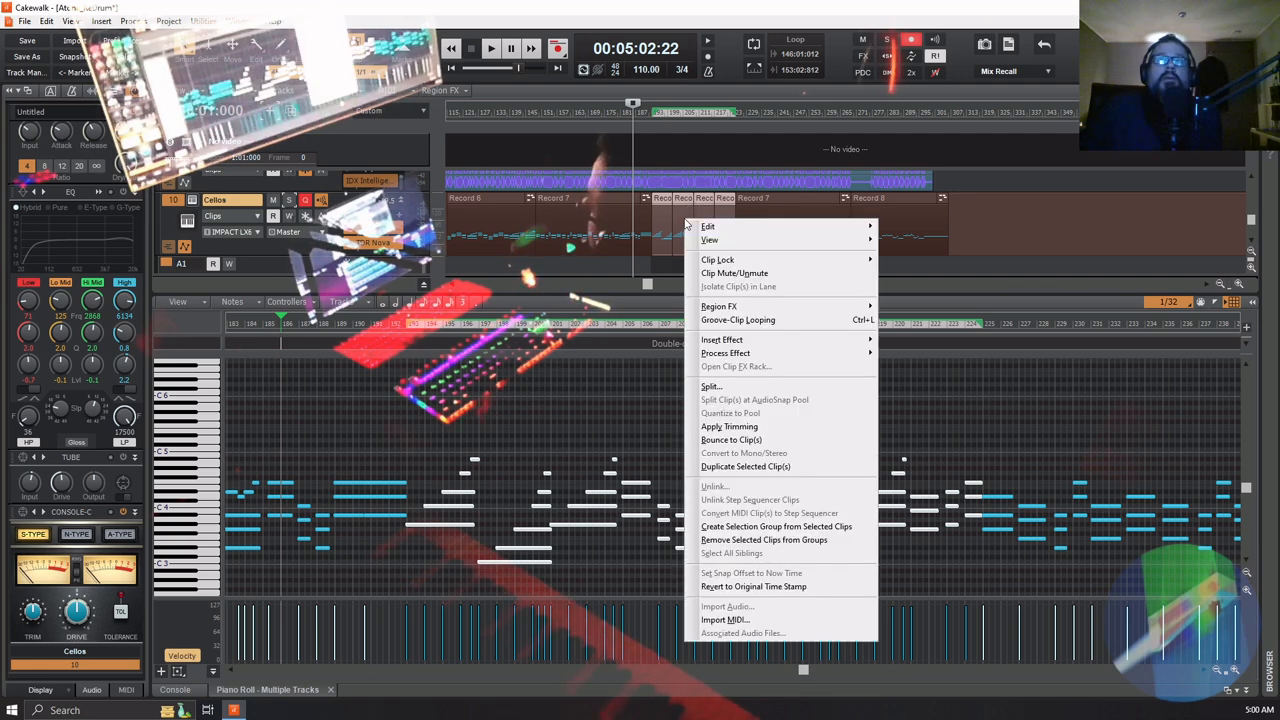
click(774, 441)
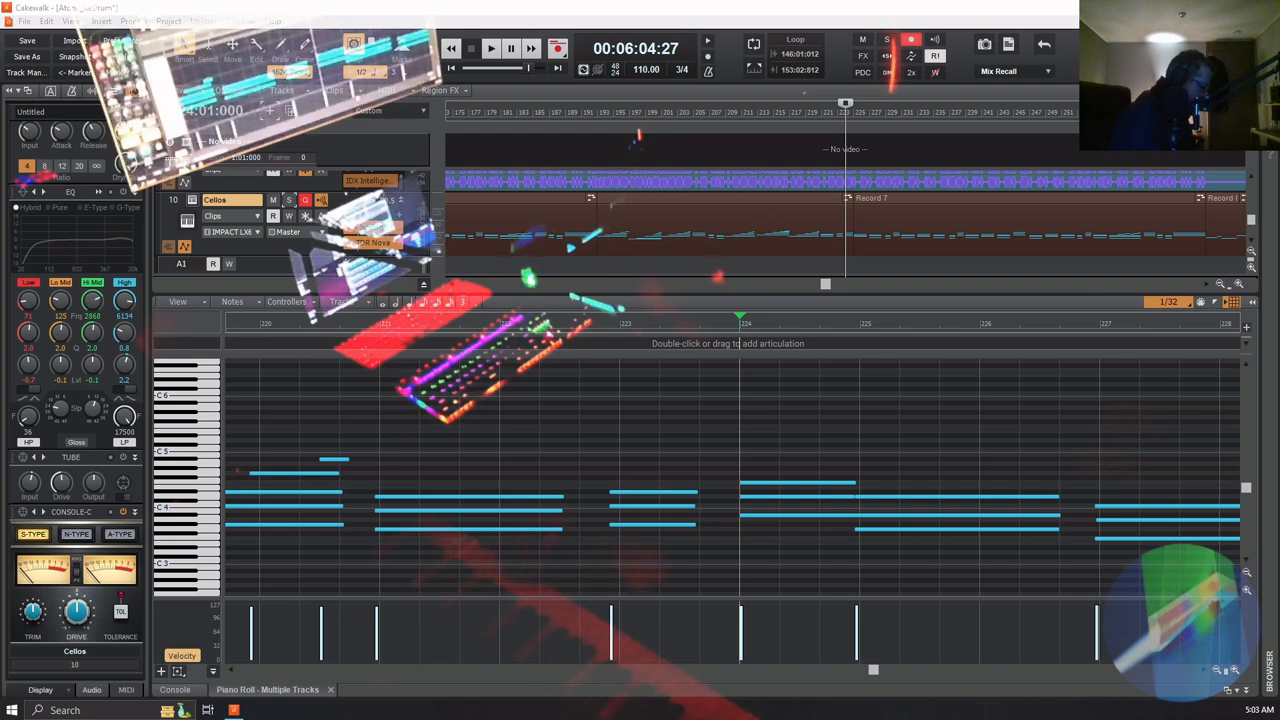
Record a high, sustained melody on the Cellos track over measures 225 to 268, starting the take from about measure 220
key(space)
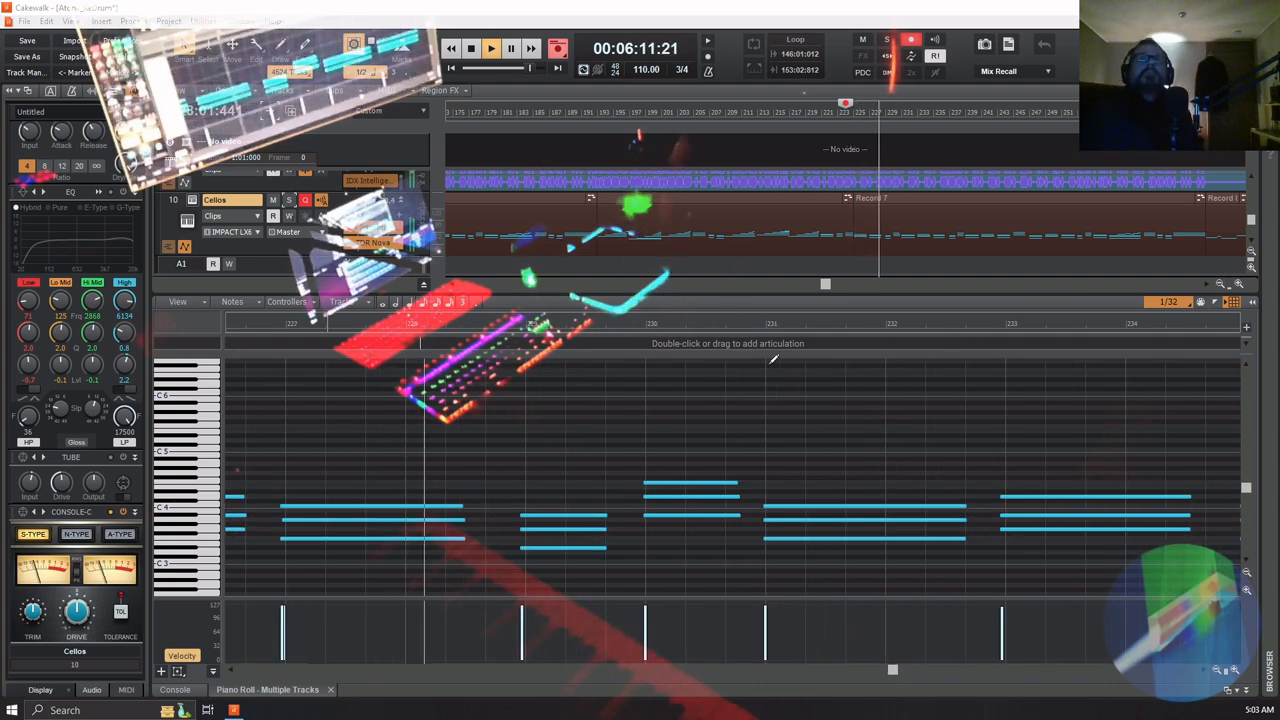
key(space)
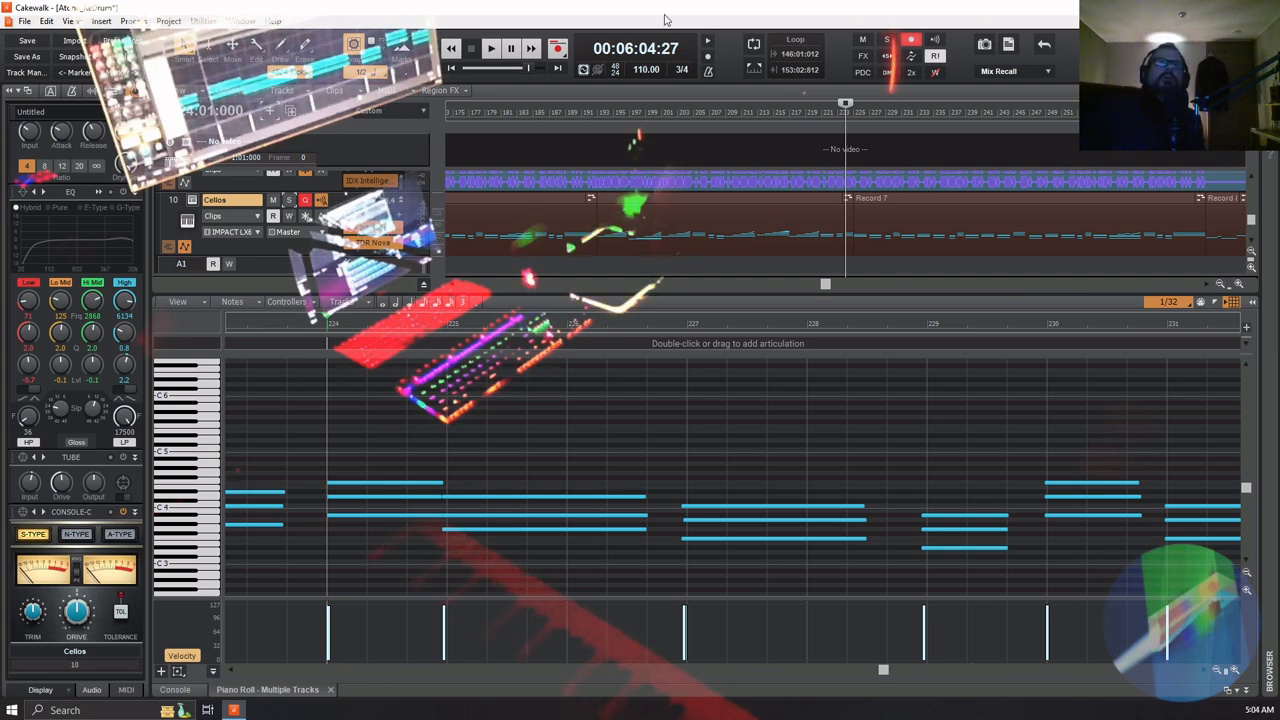
click(819, 111)
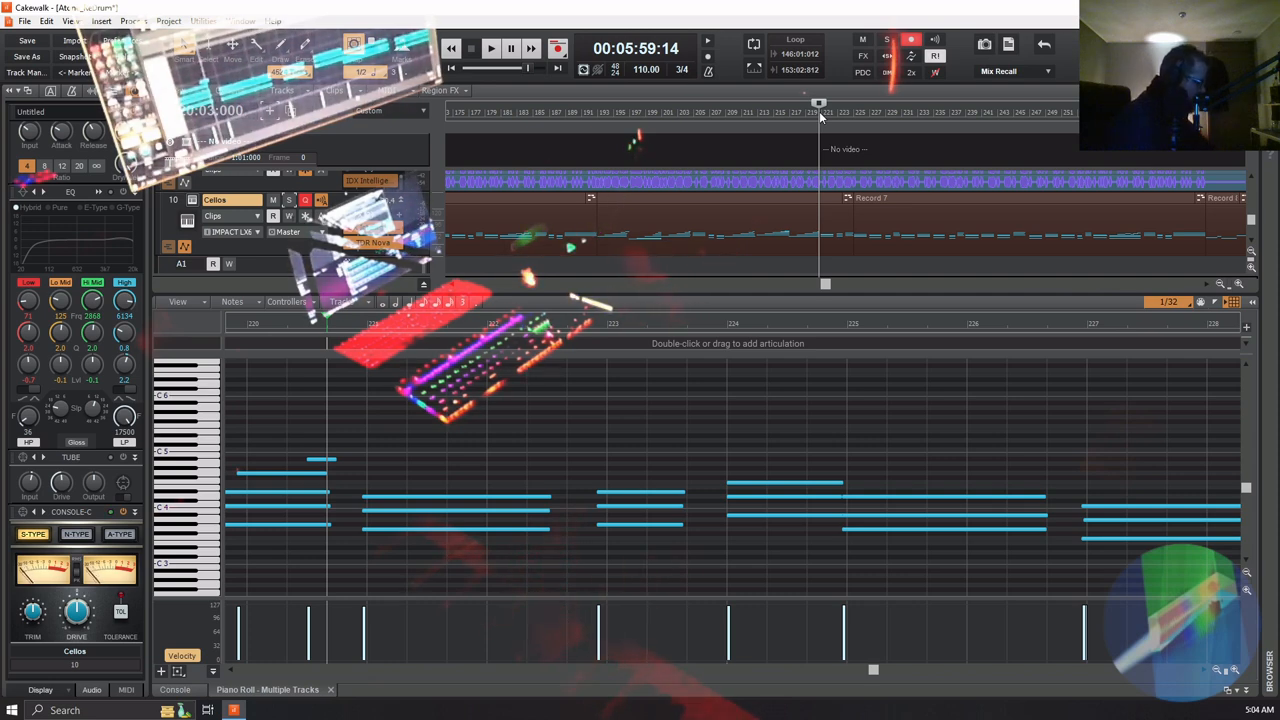
key(space)
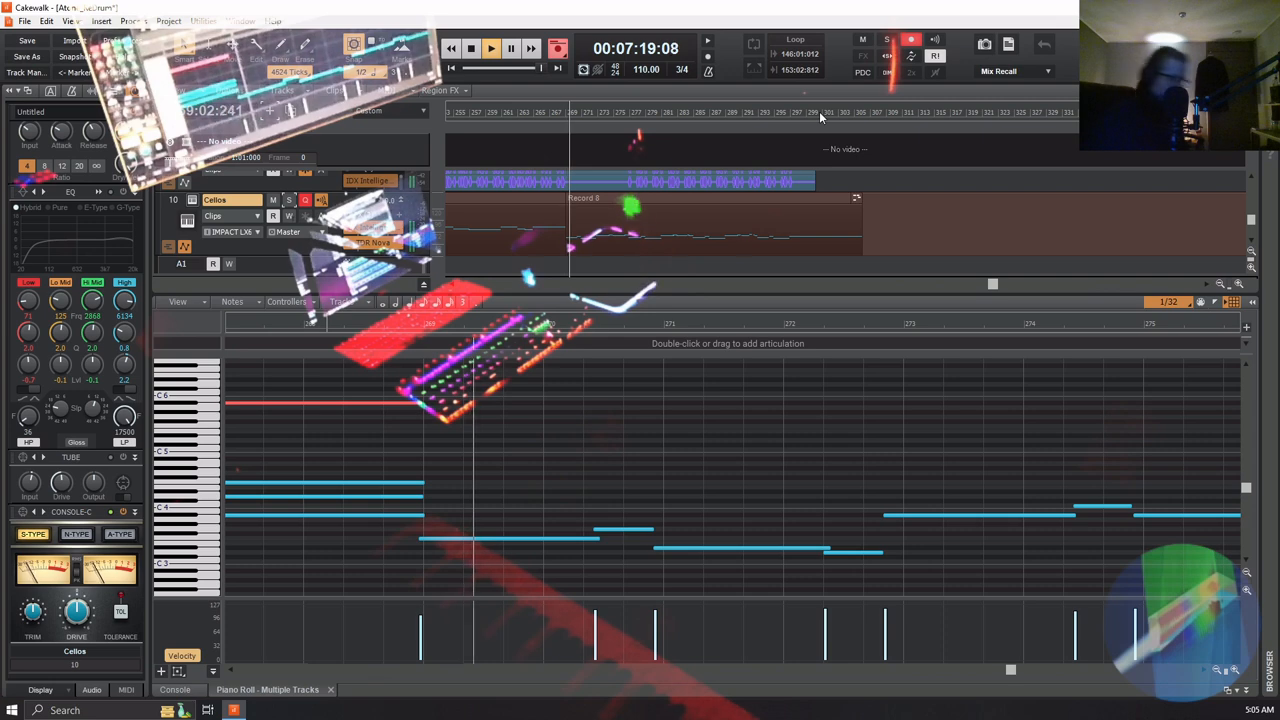
key(space)
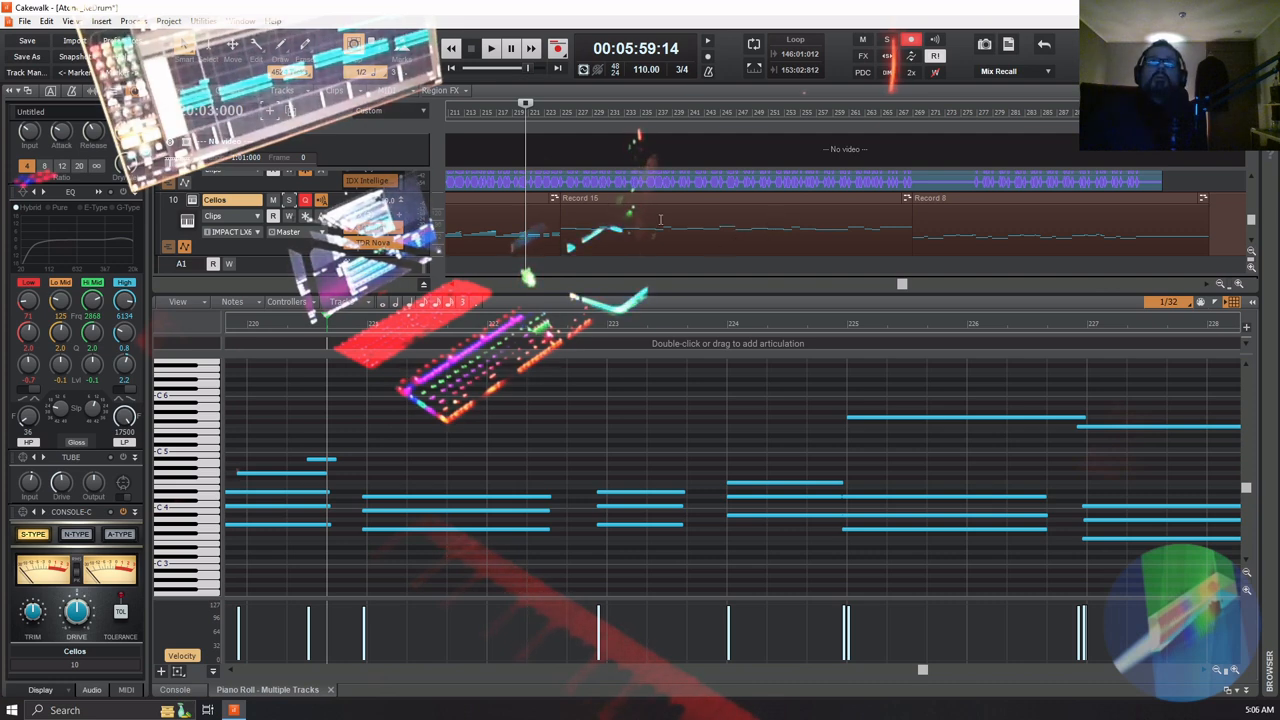
Try to bounce the Record 15 clip together with the underlying cello notes from measures 224 to 268 into one clip
click(712, 200)
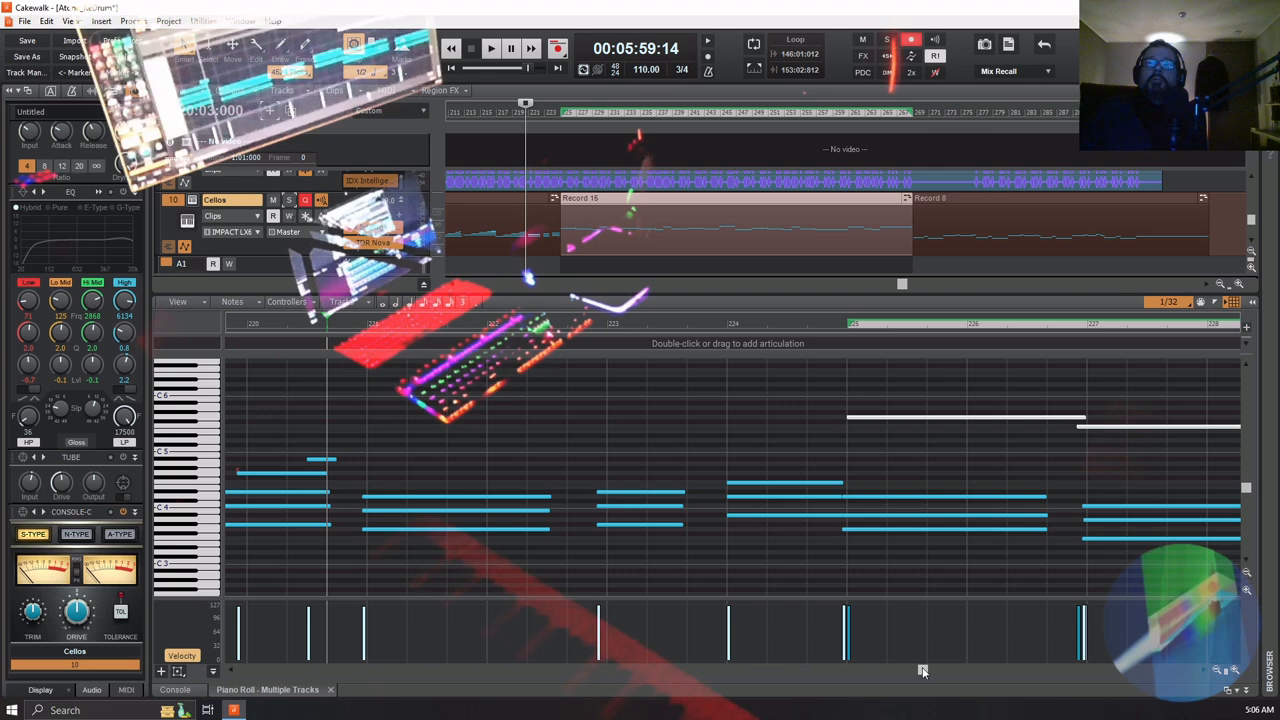
drag(922, 670, 1014, 684)
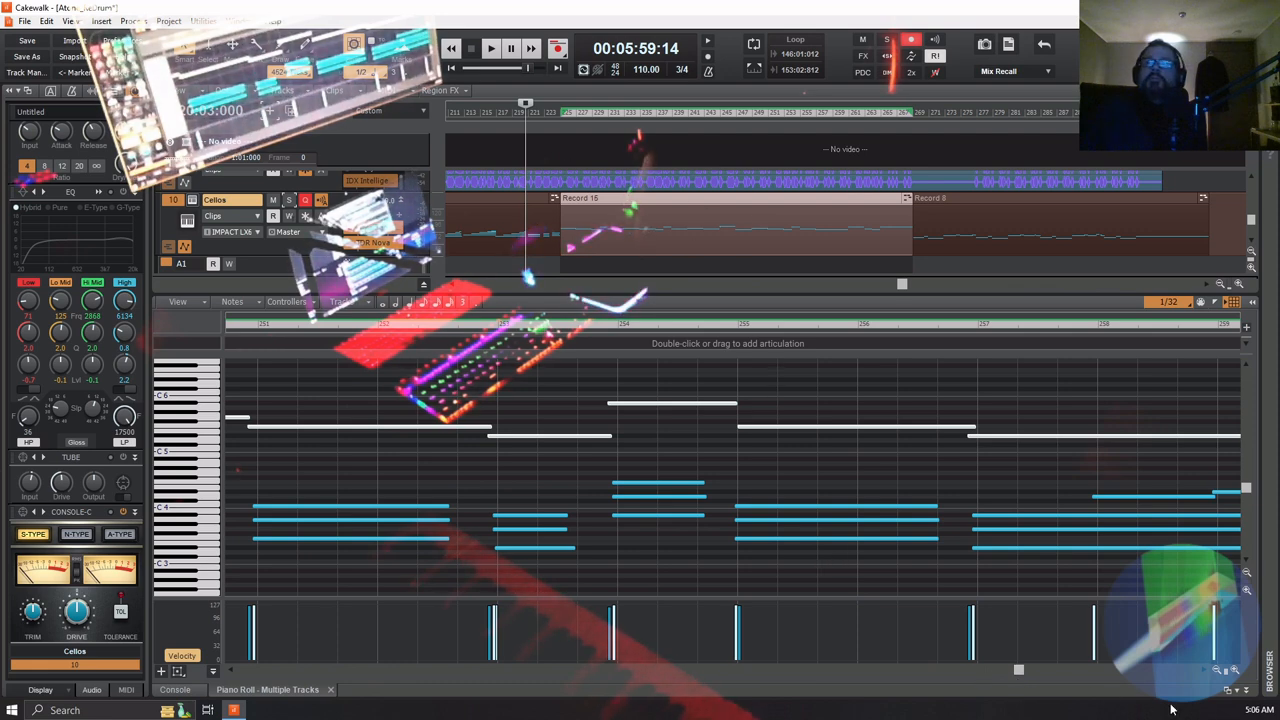
click(1218, 671)
click(1218, 671)
click(1218, 671)
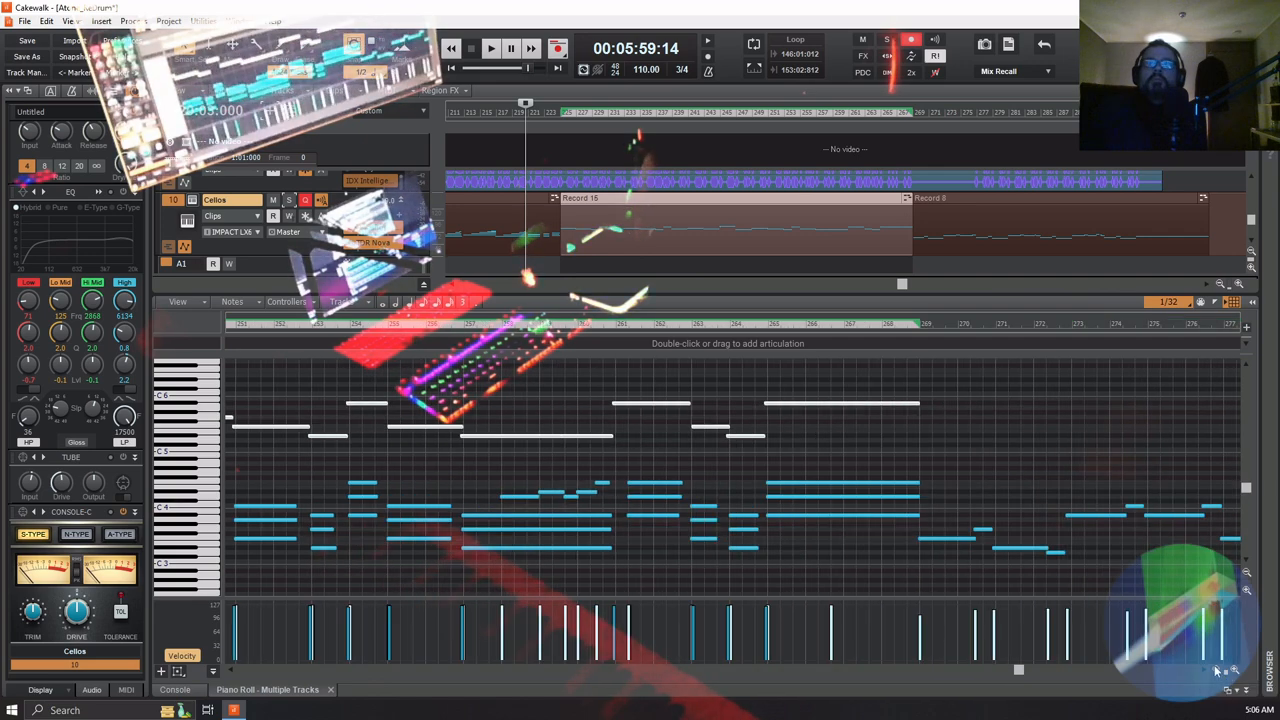
drag(1018, 676, 983, 674)
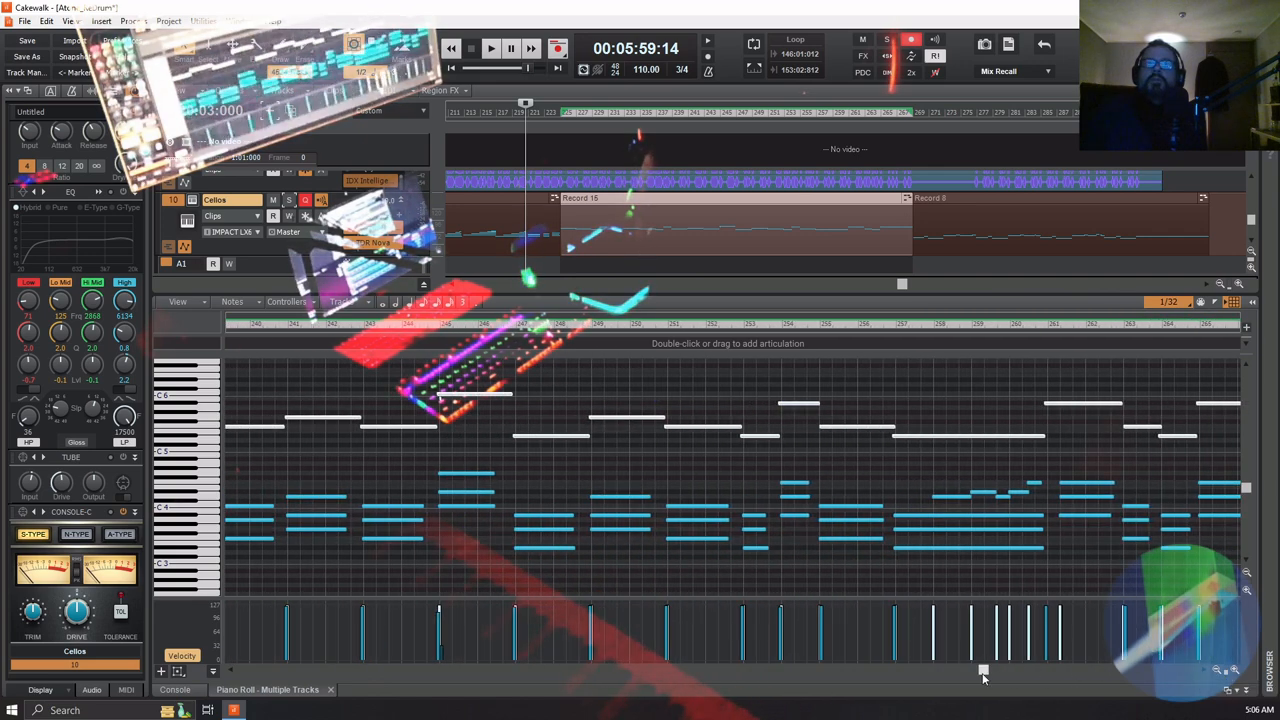
click(1218, 671)
click(1218, 671)
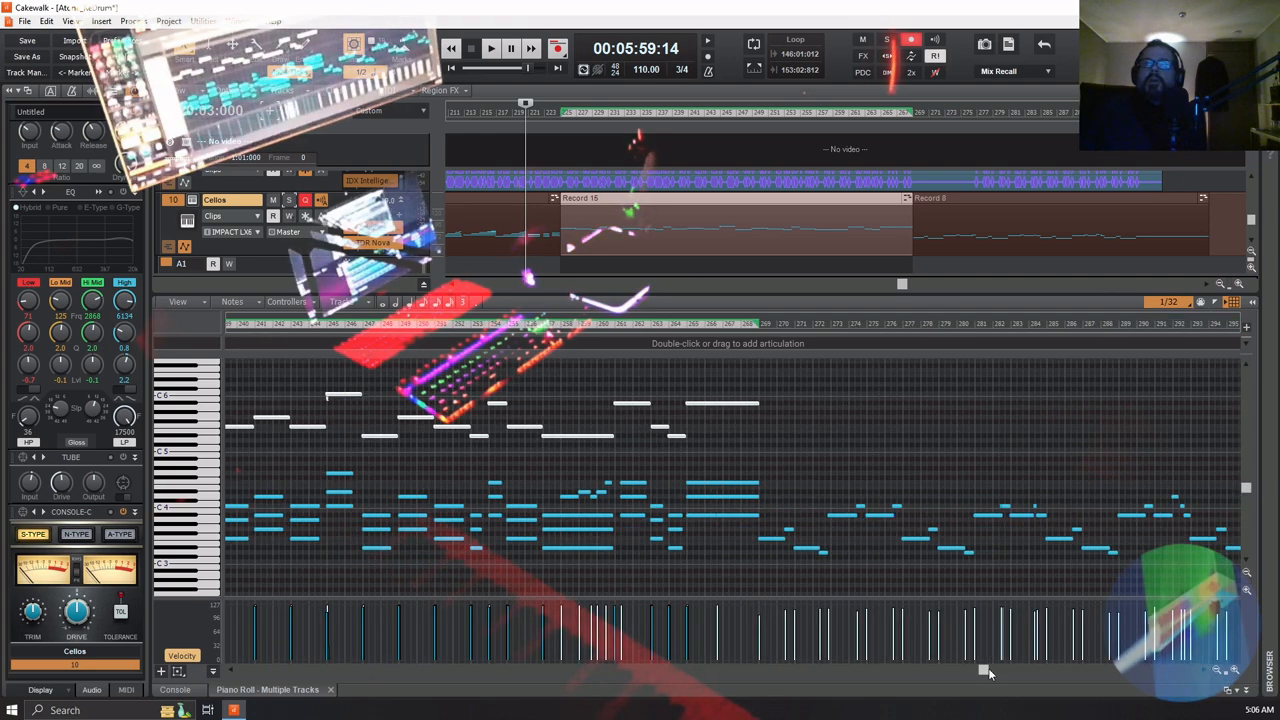
drag(981, 673, 926, 672)
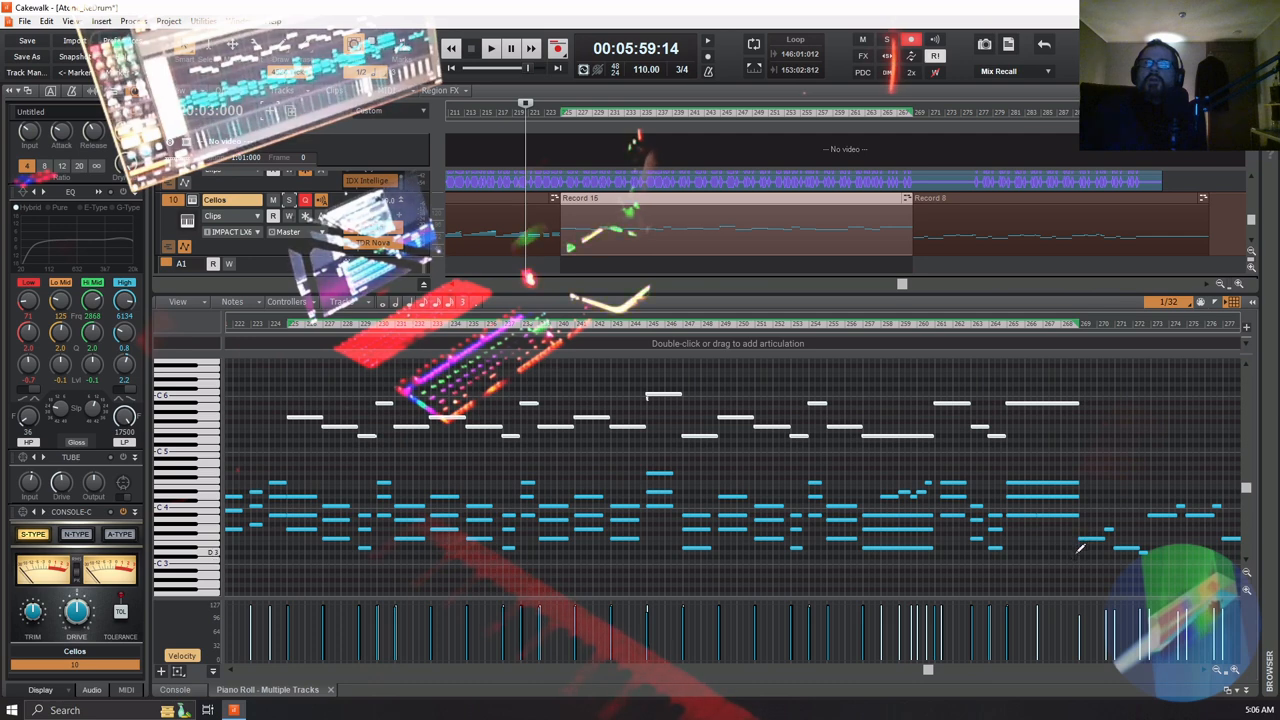
drag(1077, 553, 277, 368)
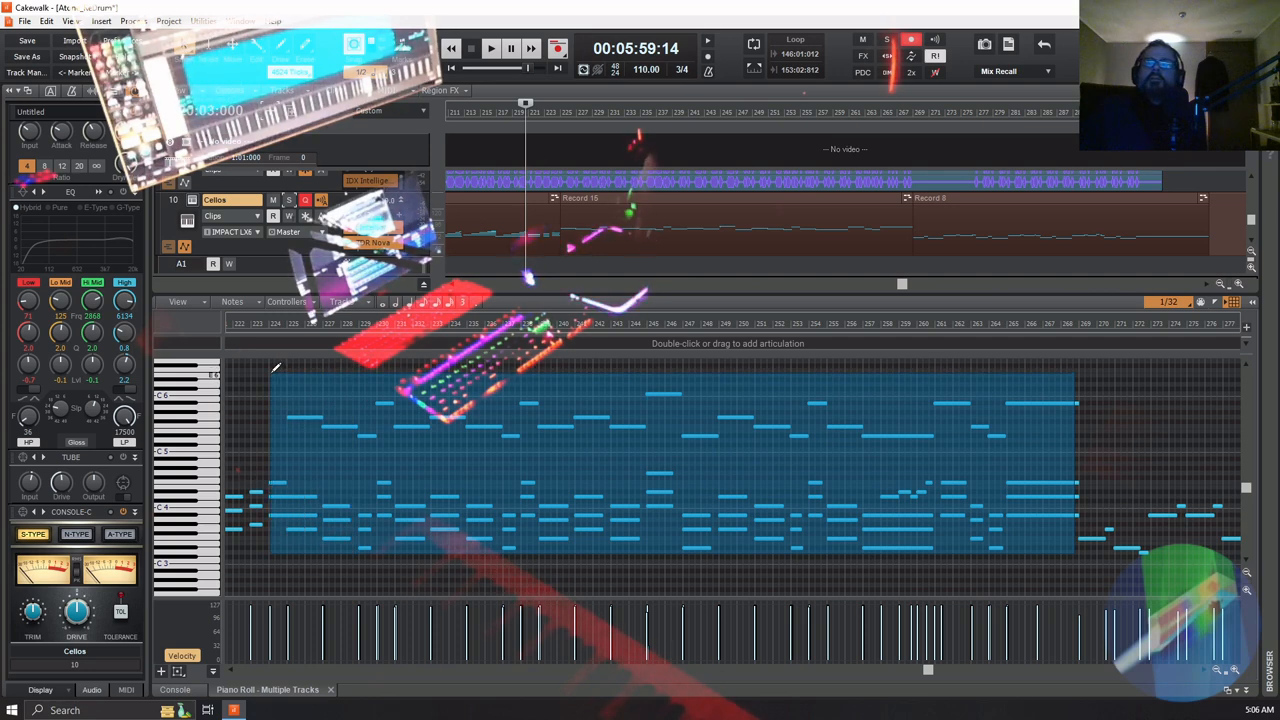
drag(276, 368, 276, 368)
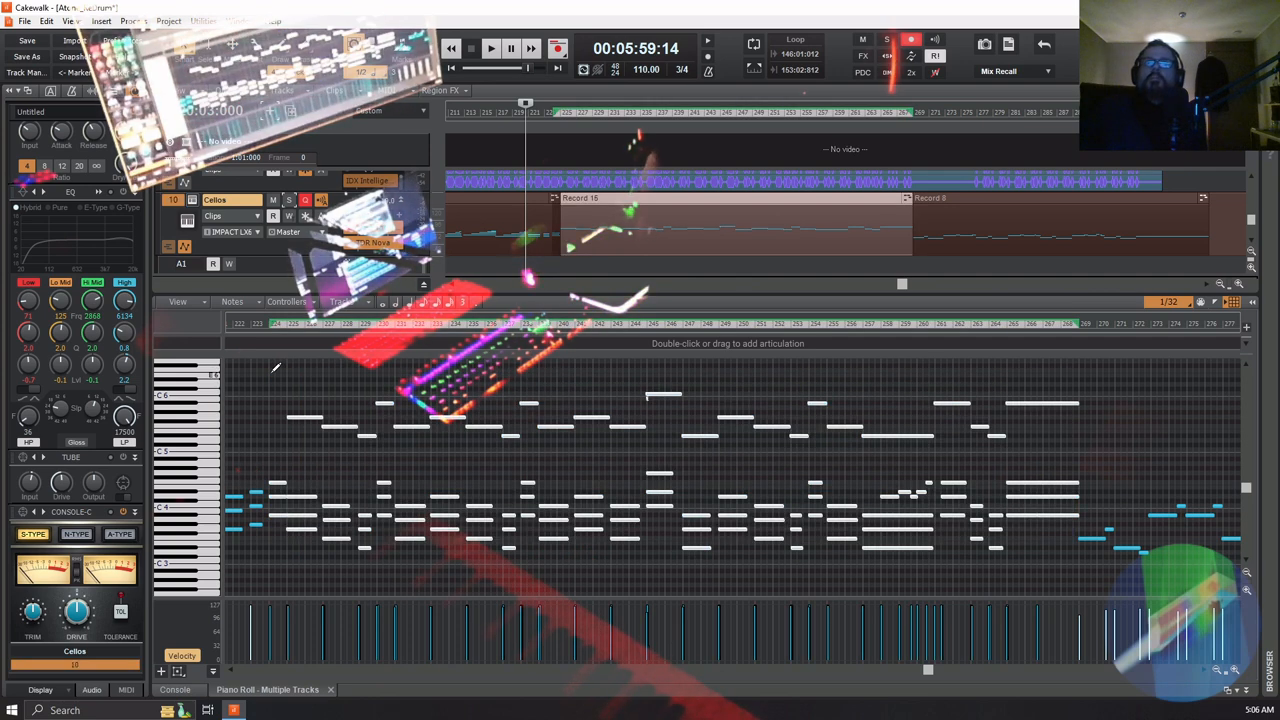
right_click(686, 229)
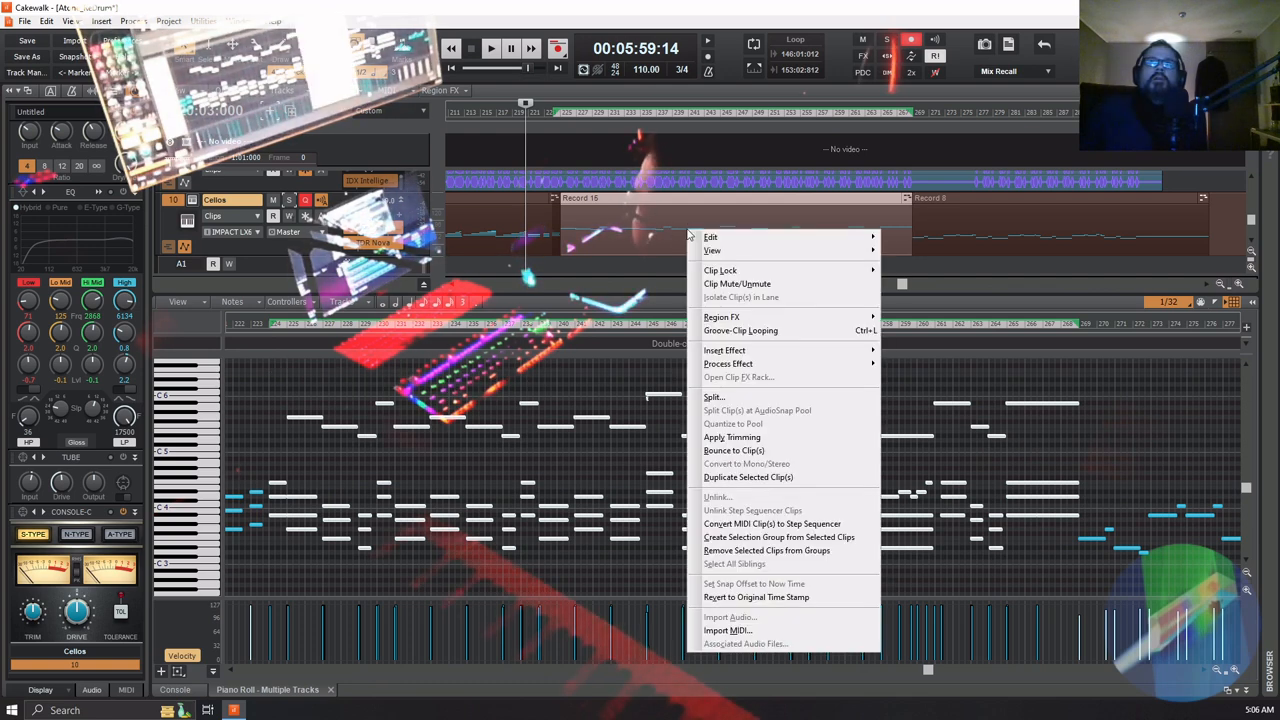
click(757, 451)
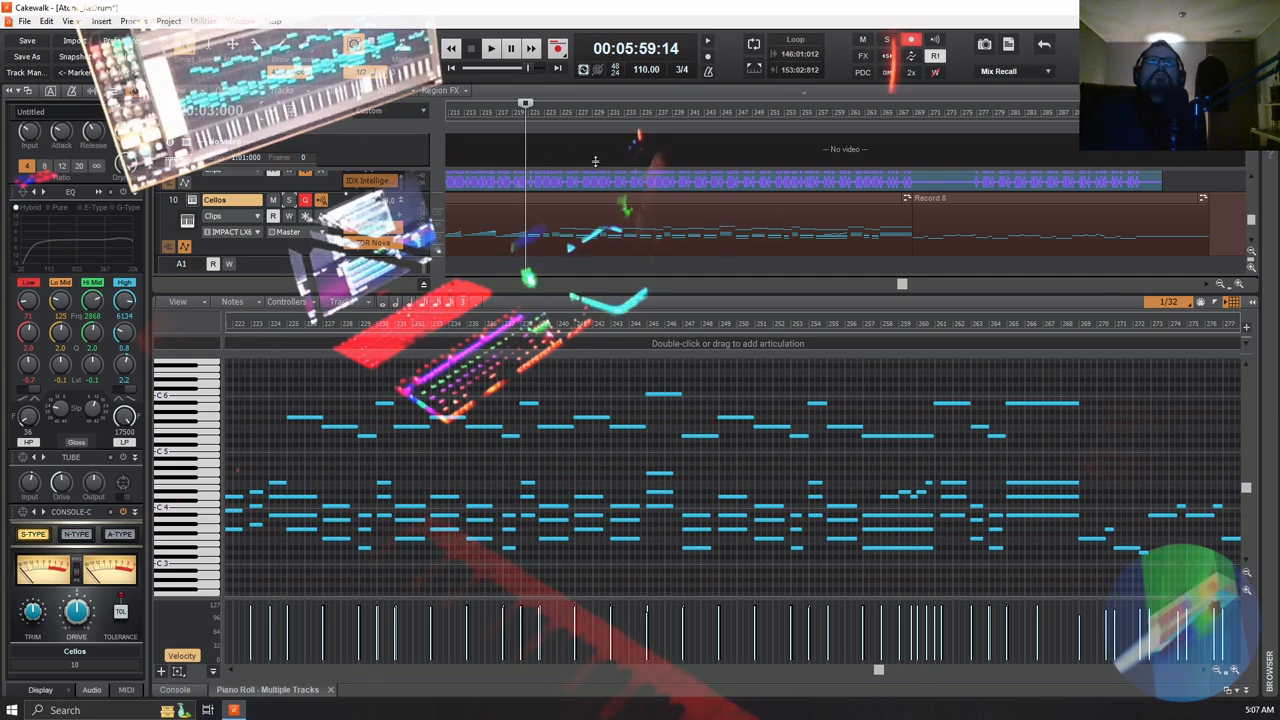
Try to select the Record 15 melody along with the lower chord notes from measure 224 to about measure 260
click(504, 112)
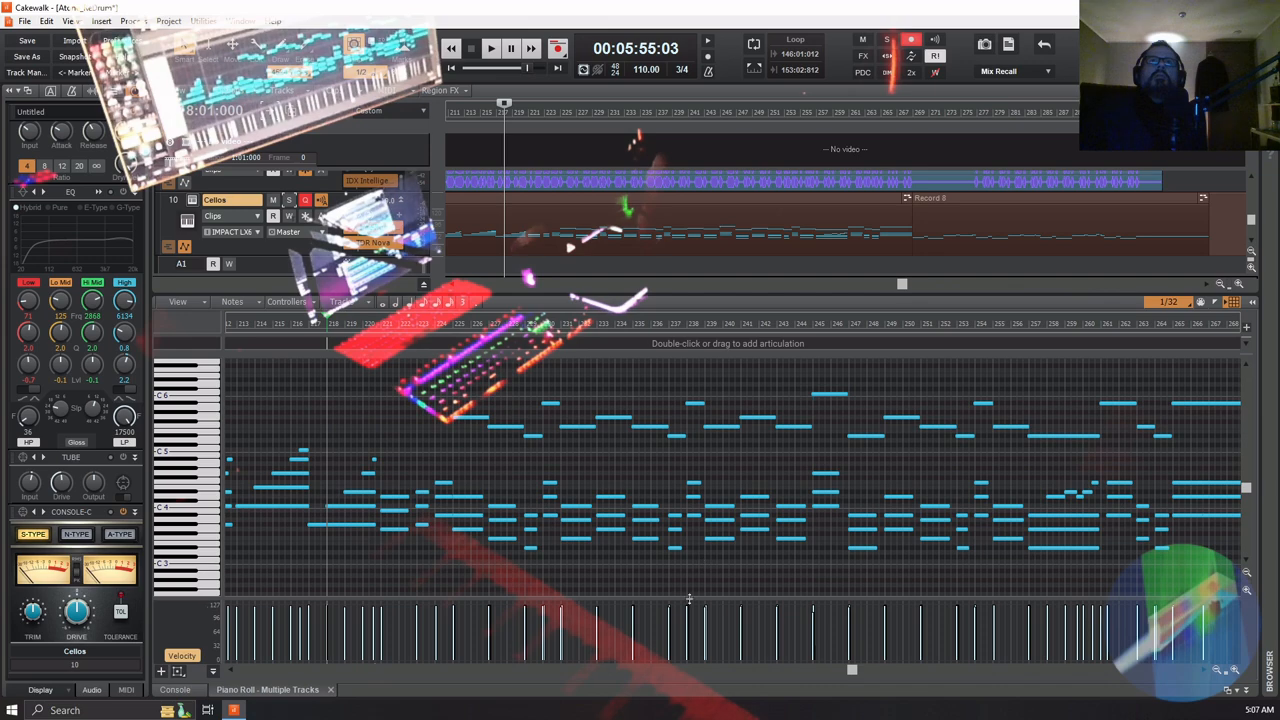
drag(852, 673, 842, 676)
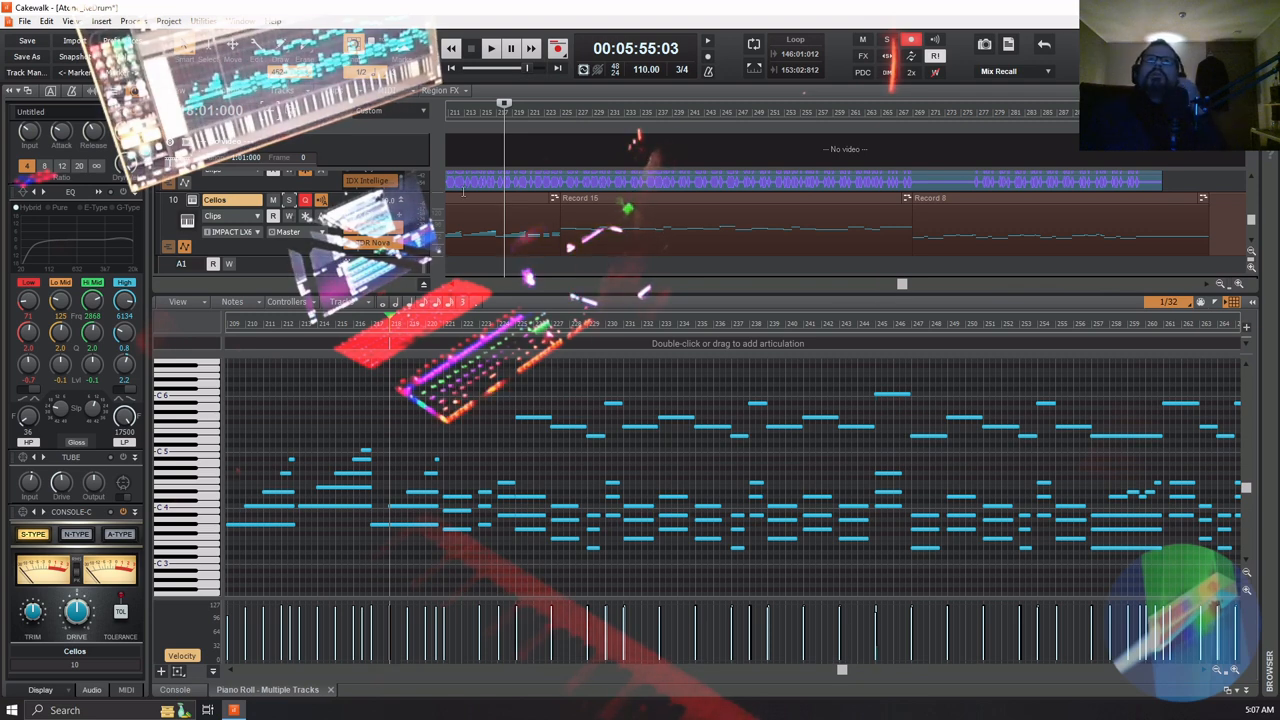
click(530, 197)
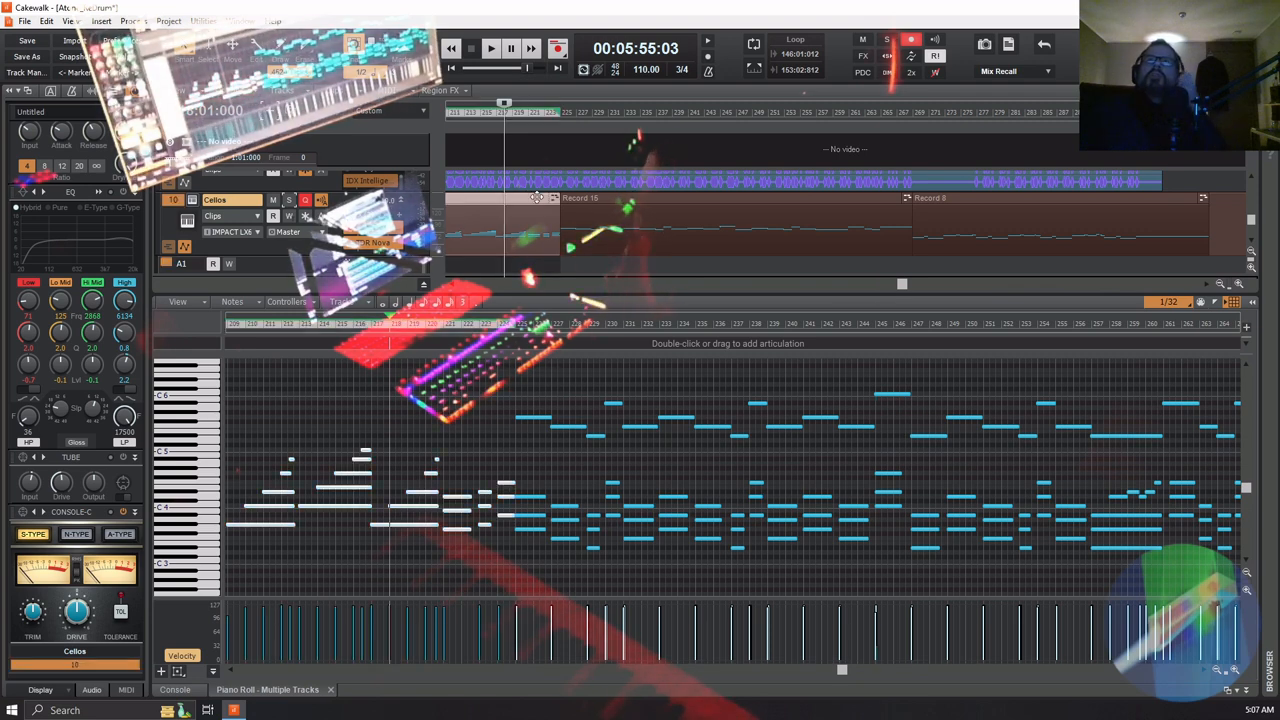
click(702, 201)
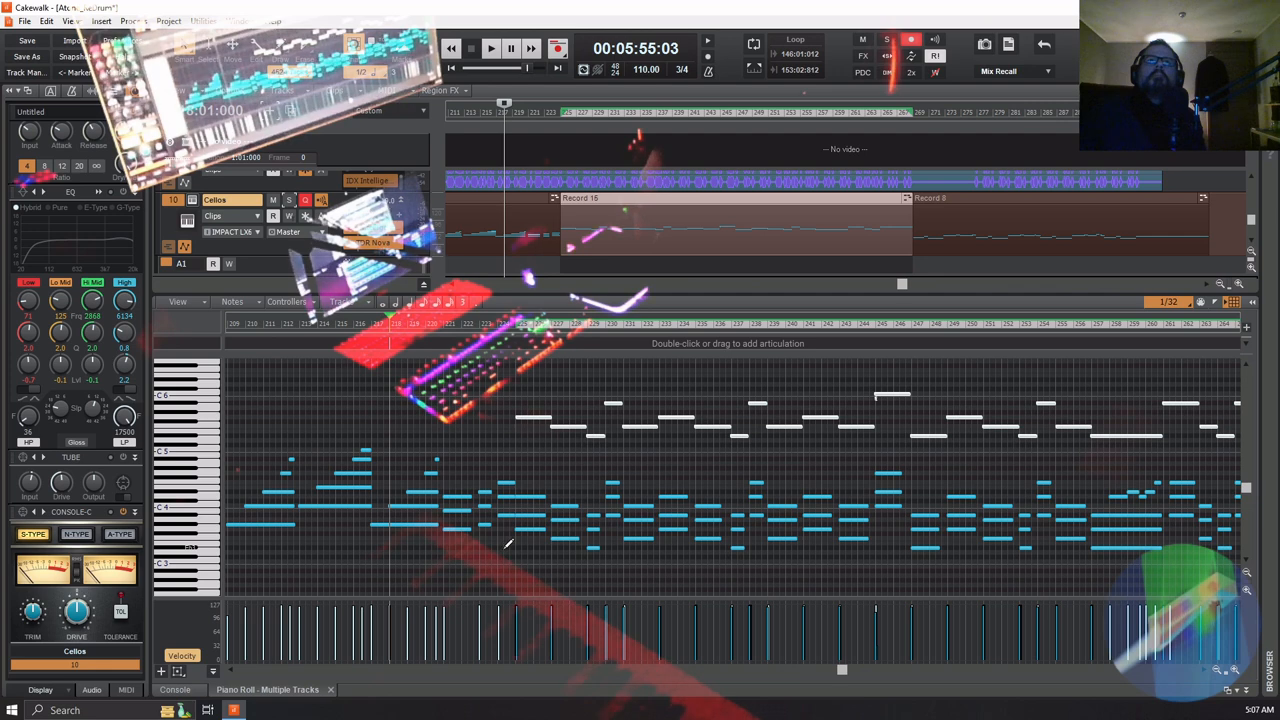
drag(507, 543, 1165, 383)
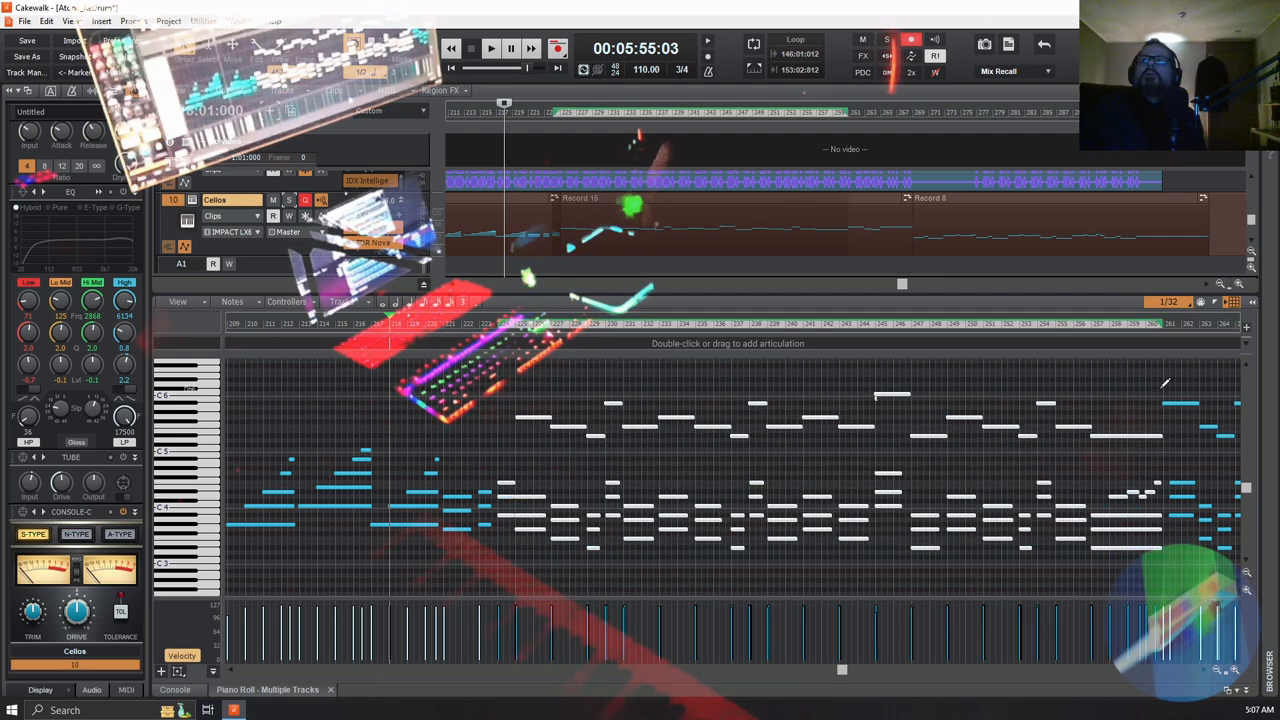
click(1160, 381)
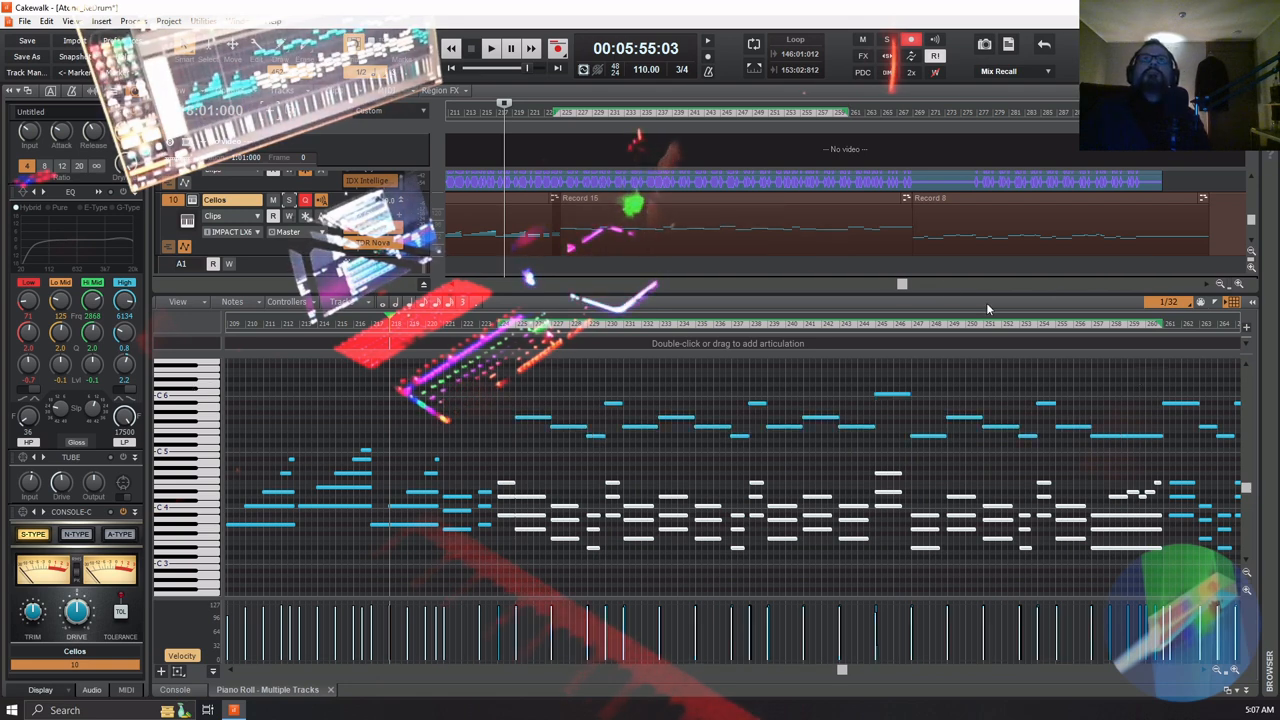
Bounce the Record 15 clip and the lower cello notes from measures 225 to 268 into one clip
click(706, 196)
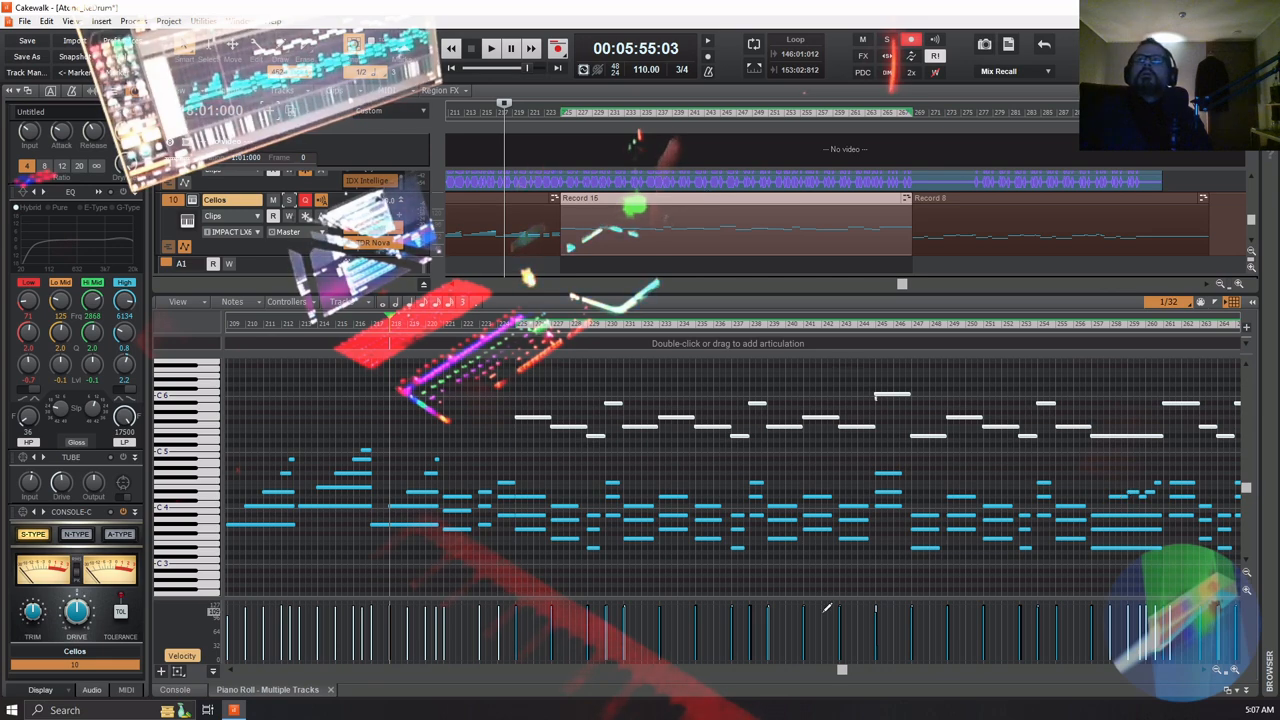
drag(843, 670, 870, 670)
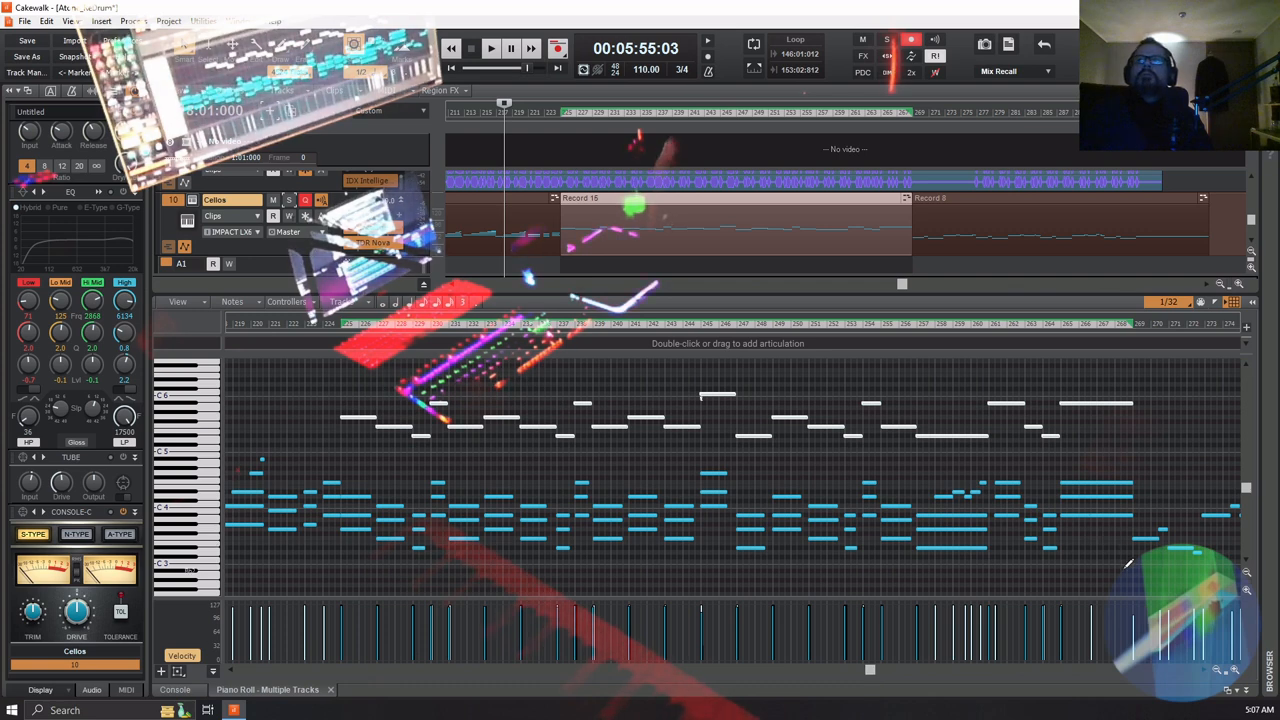
drag(1130, 560, 357, 369)
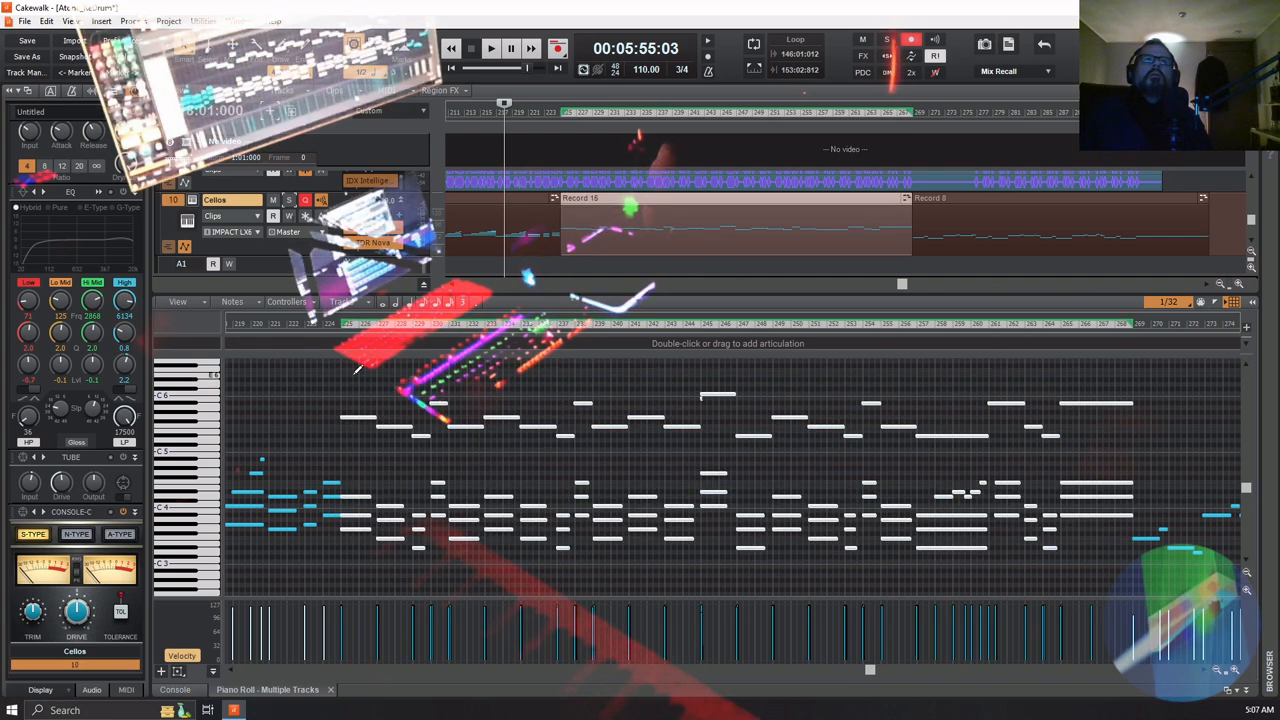
right_click(630, 222)
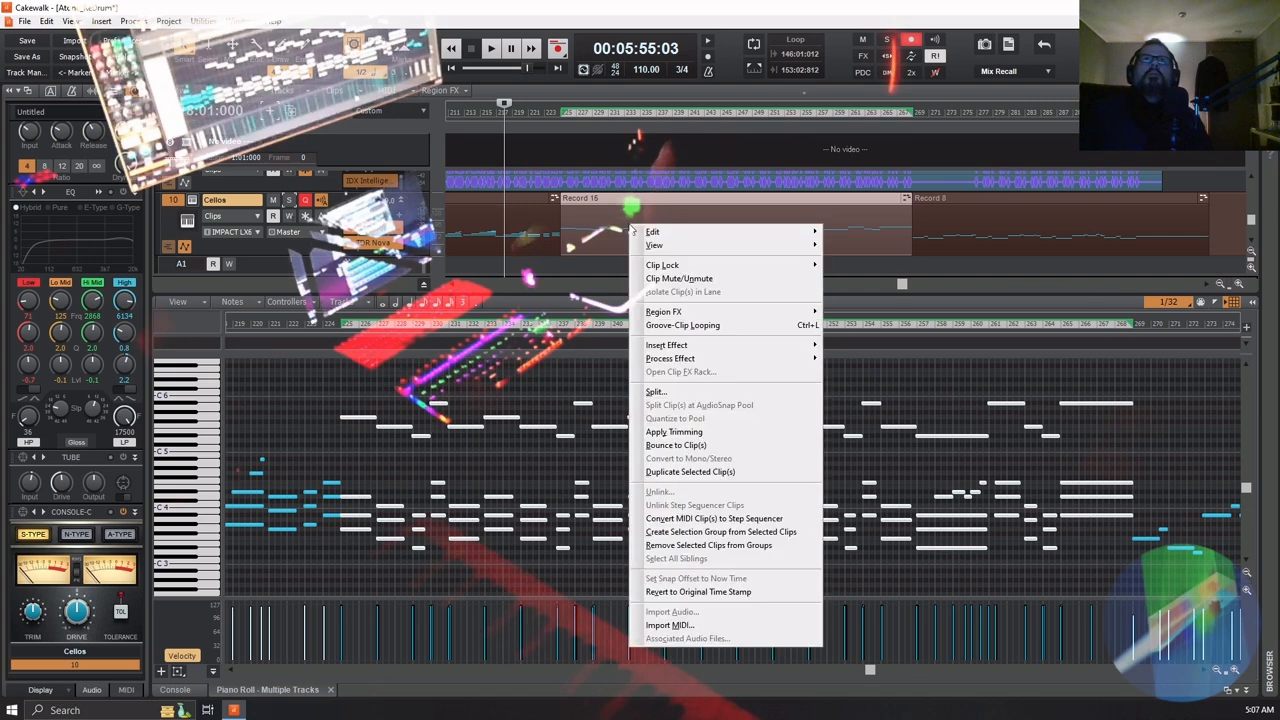
click(751, 438)
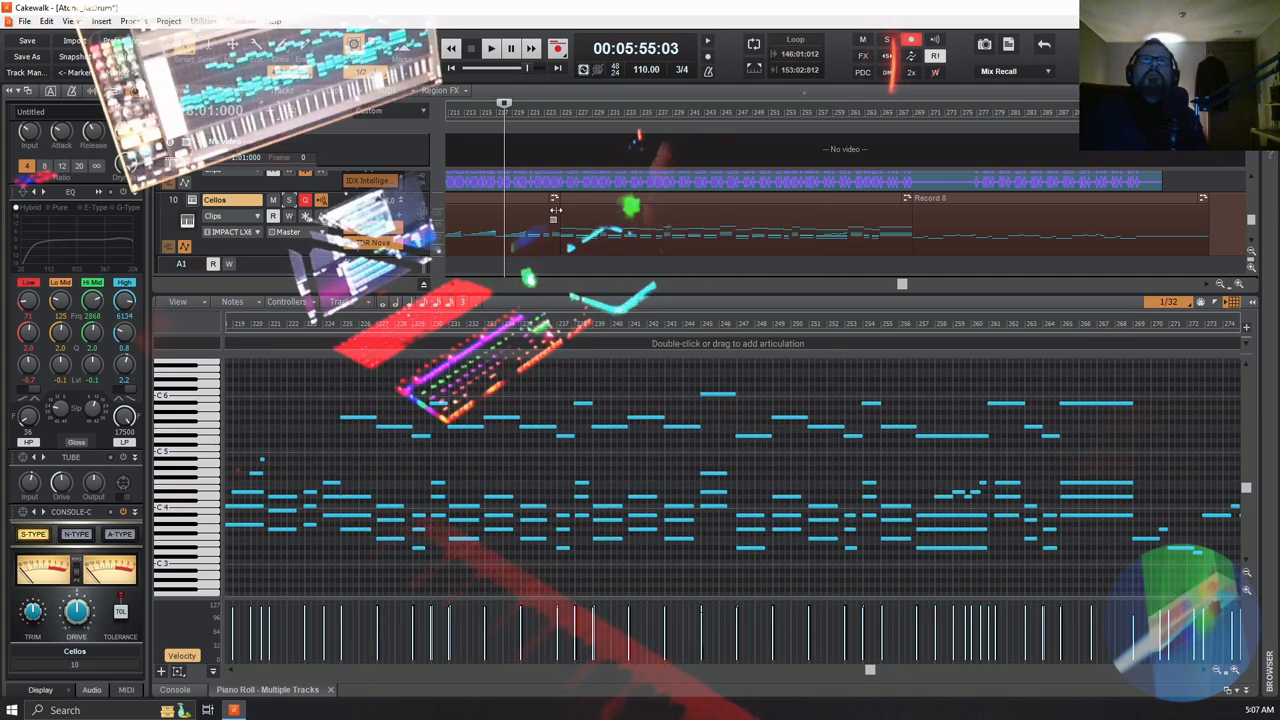
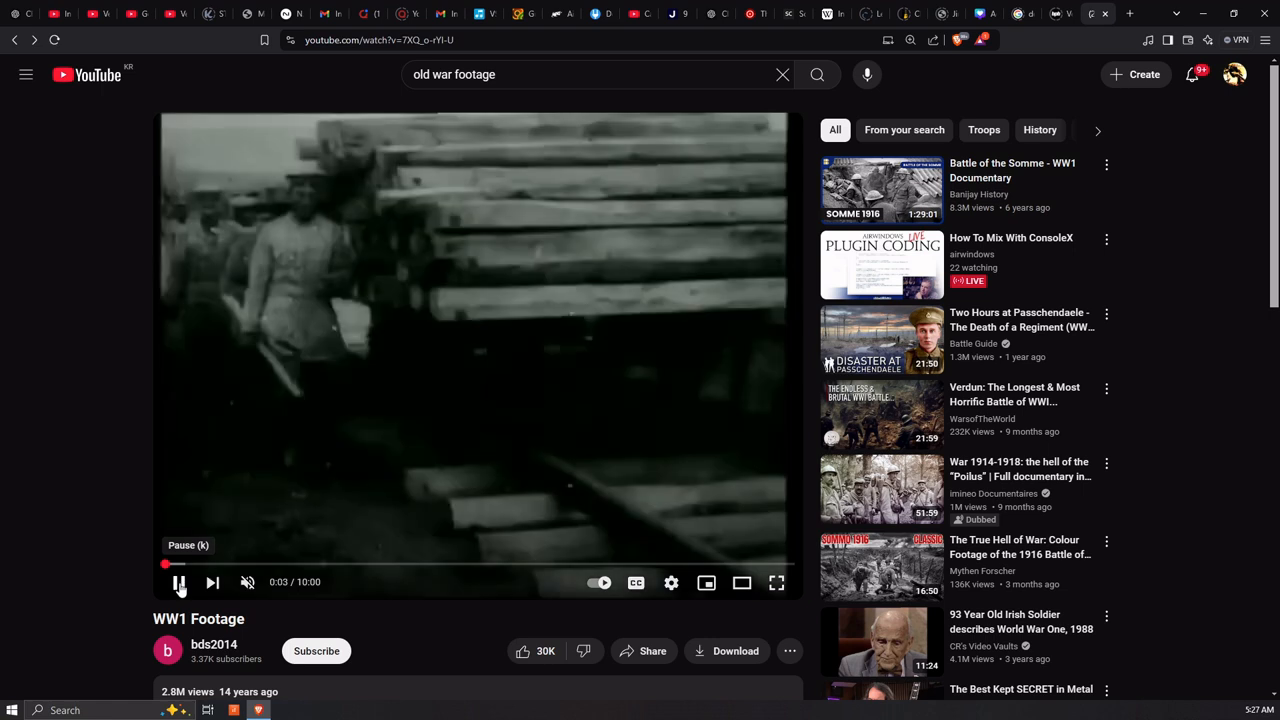
Pause the WW1 Footage video and move its playback position to 1:48
click(179, 584)
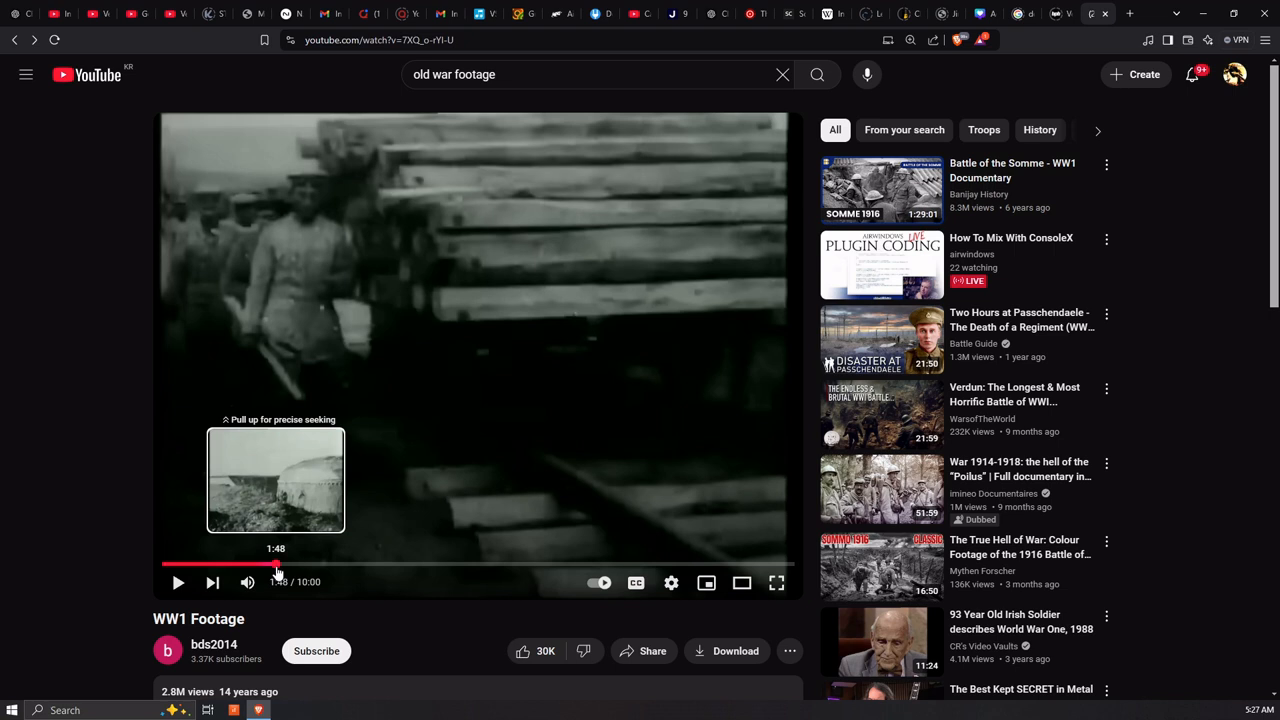
click(278, 568)
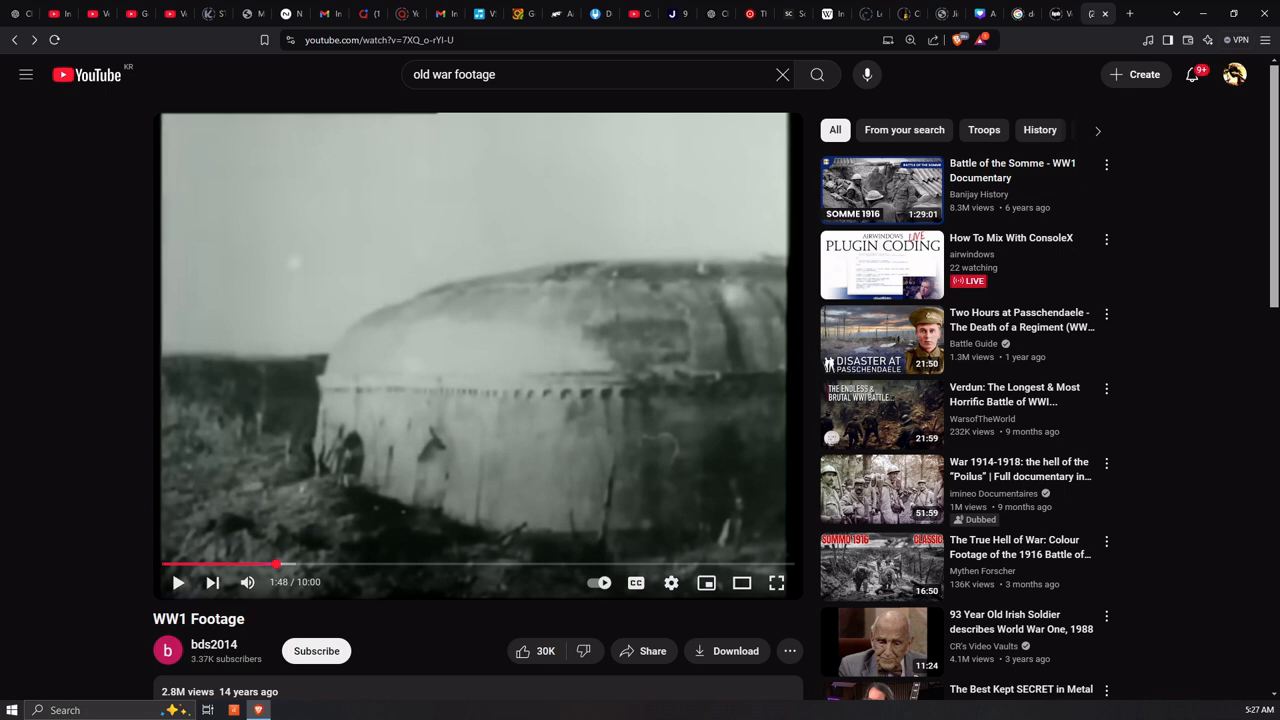
Switch to Cakewalk, maximize its window and turn off record arming on the Cellos track
drag(667, 719, 752, 152)
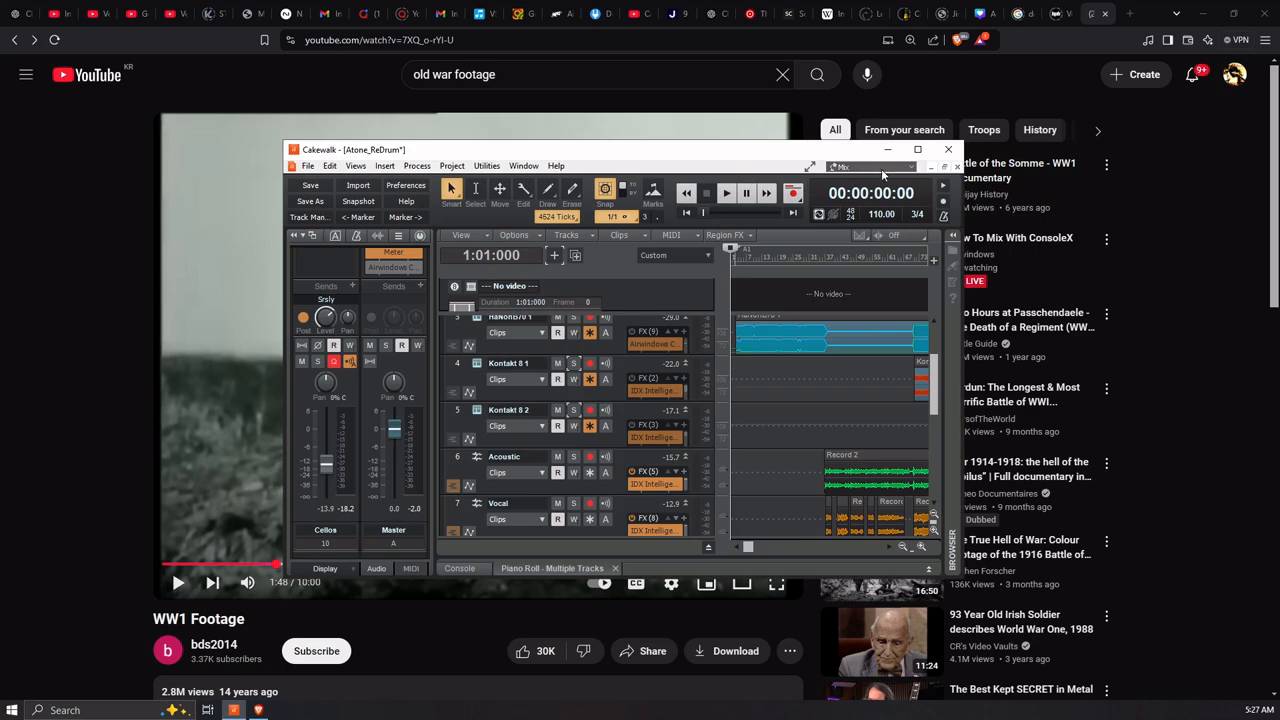
click(918, 150)
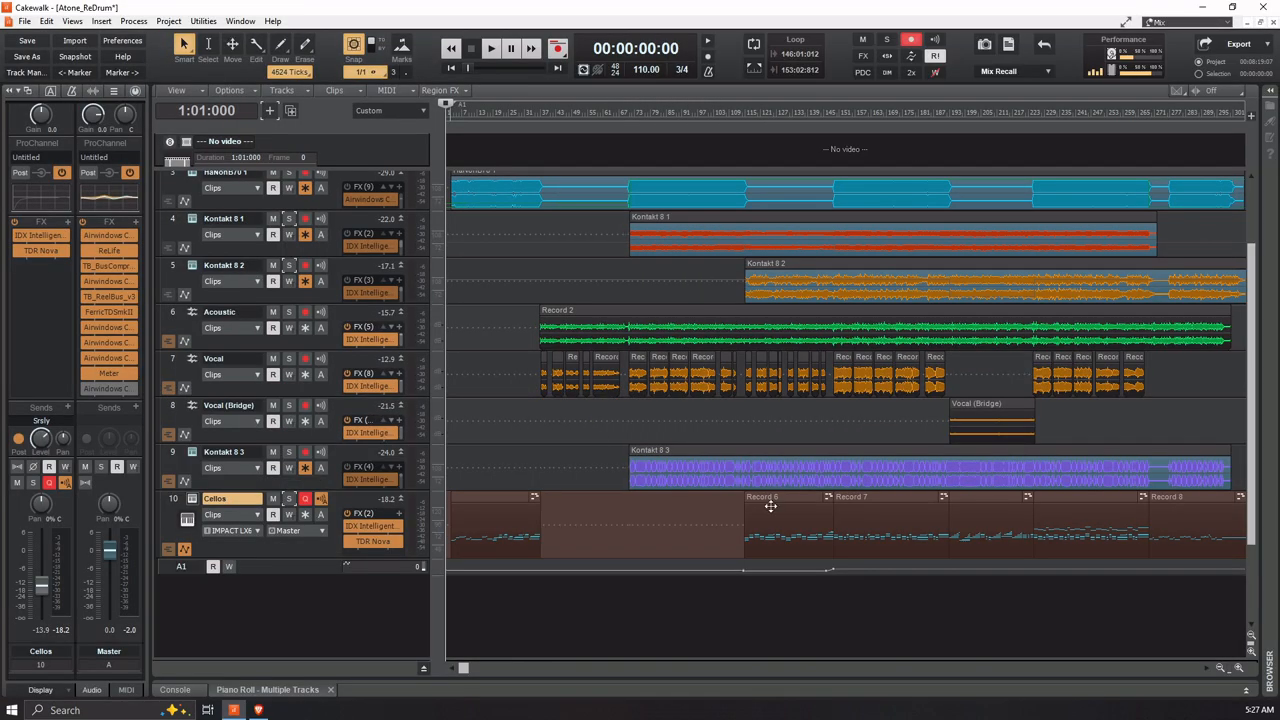
click(306, 504)
Insert the STFU audio effect on the Cellos track and make the track taller to fit its full effects list
scroll(563, 507, up, 3)
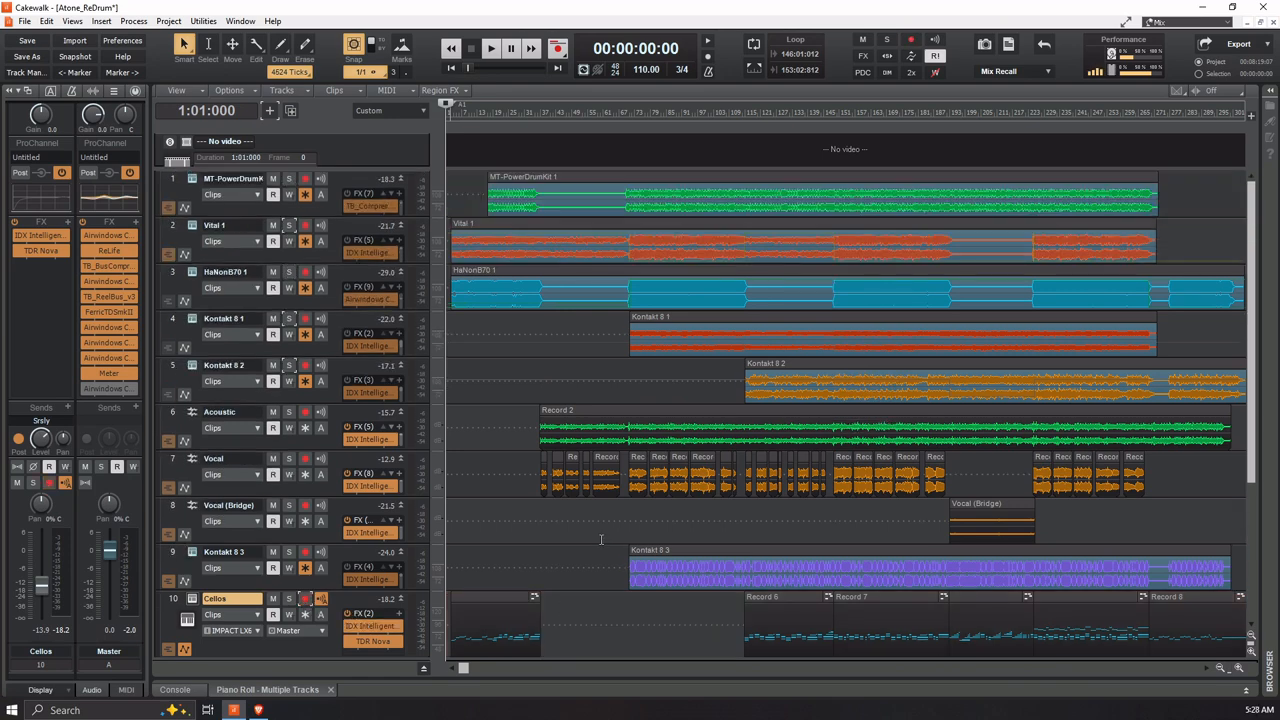
scroll(558, 536, down, 3)
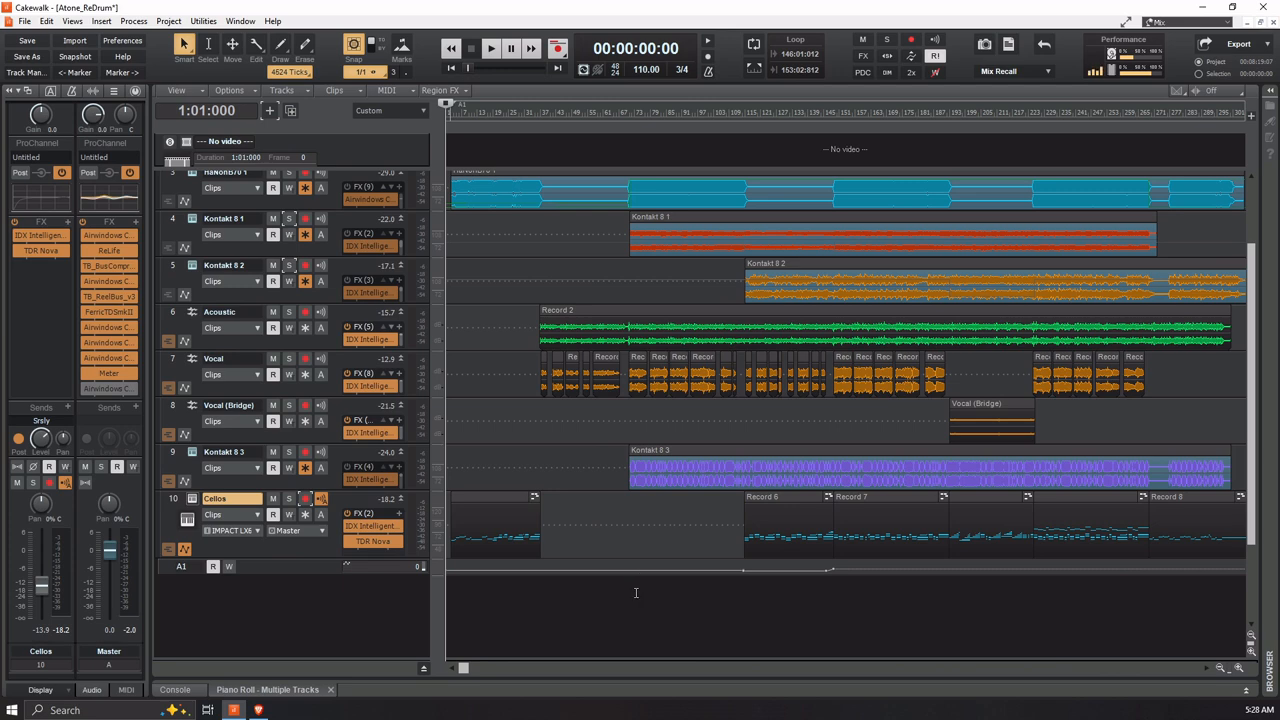
right_click(398, 516)
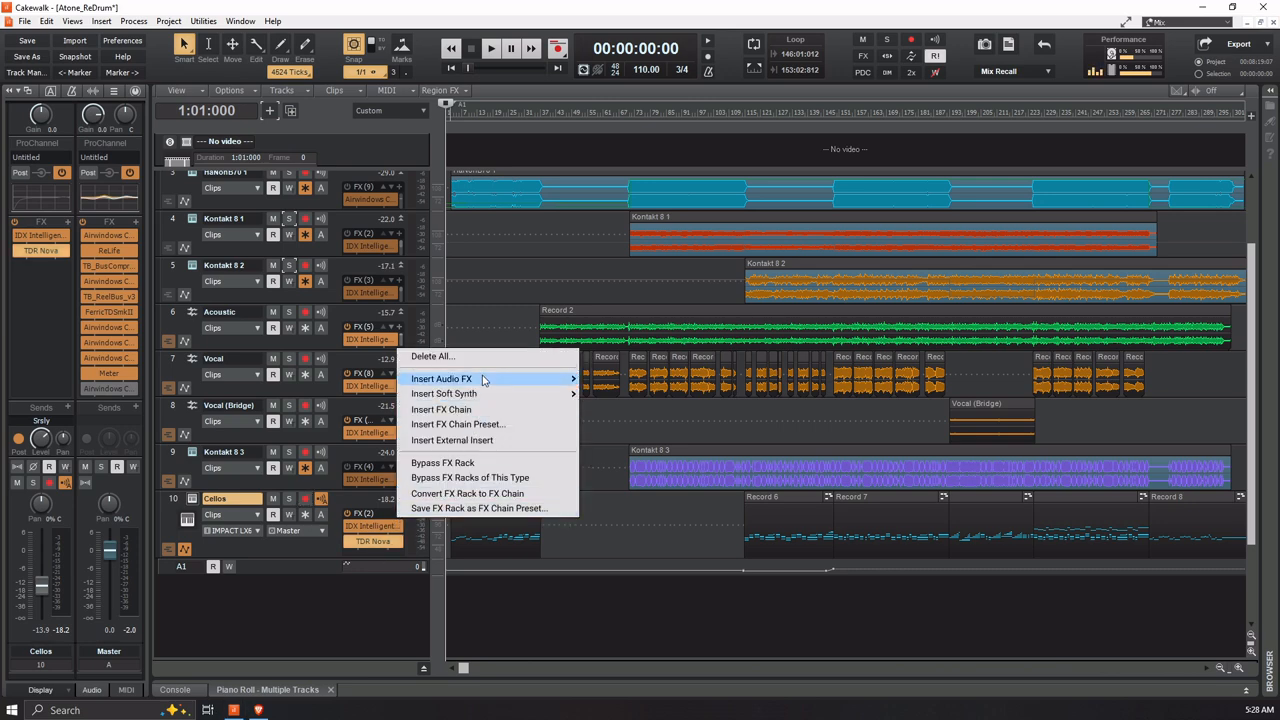
mouse_move(487, 380)
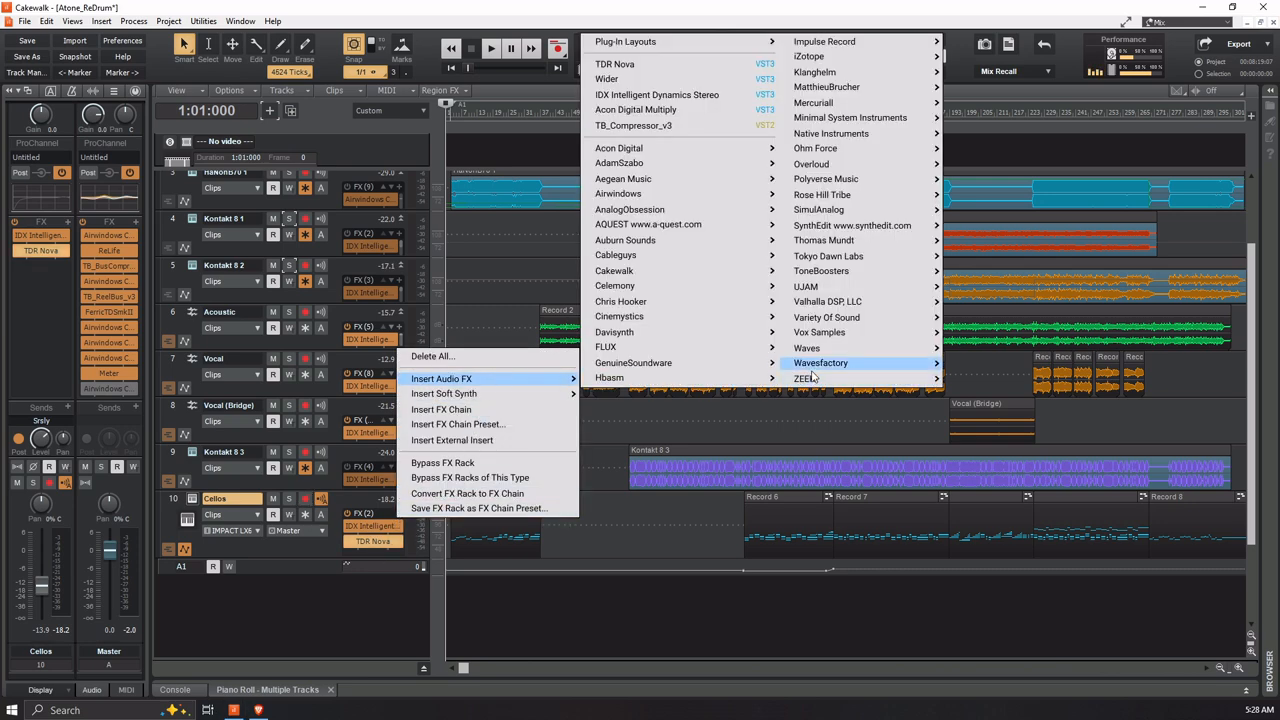
mouse_move(812, 366)
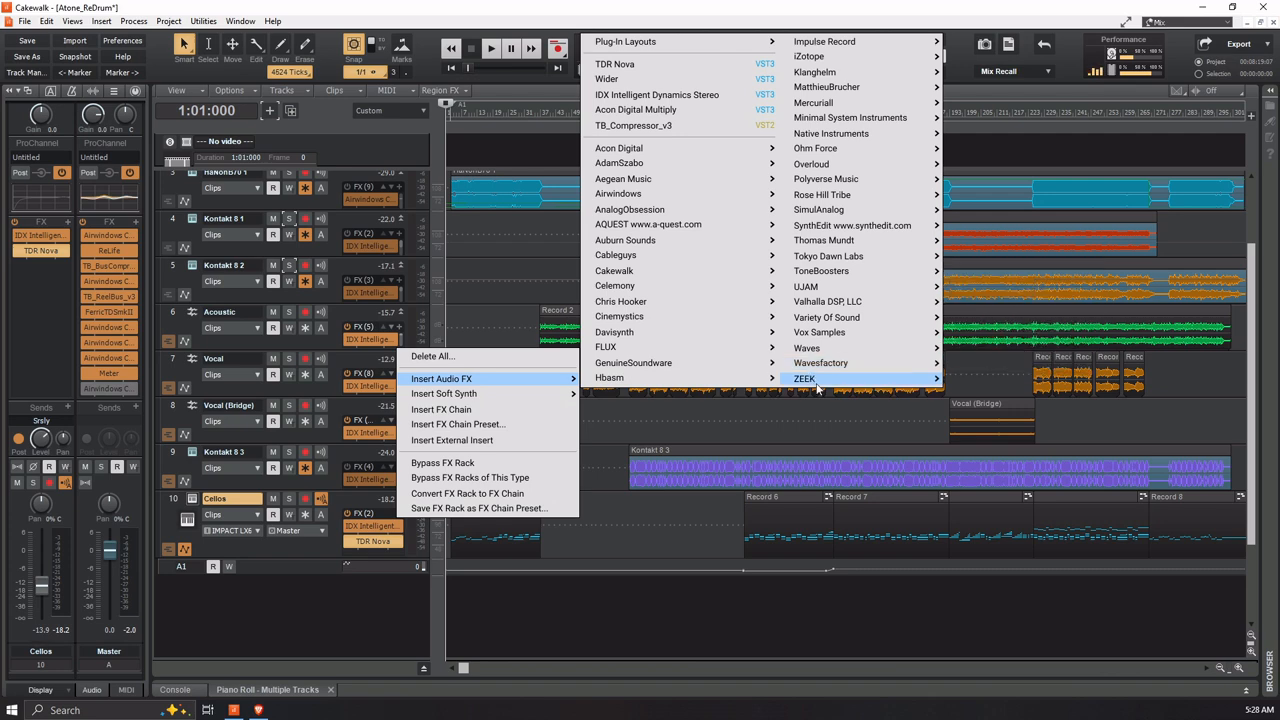
click(970, 382)
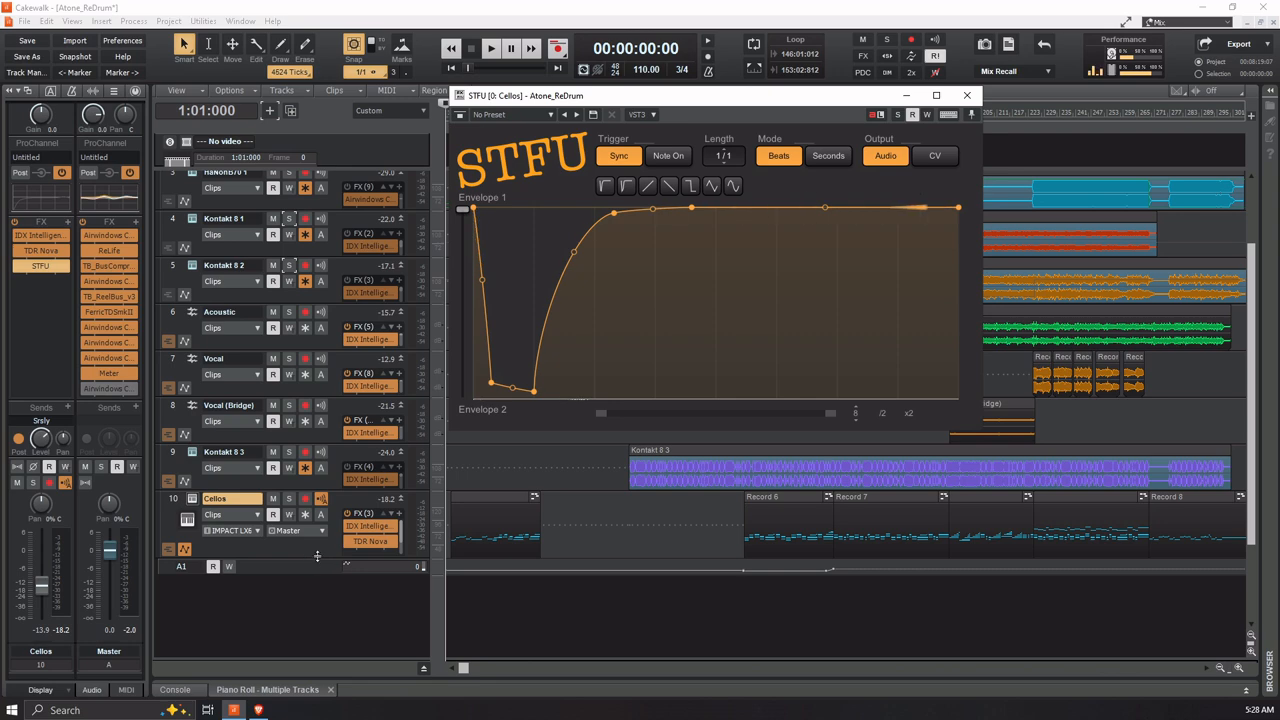
drag(320, 559, 325, 587)
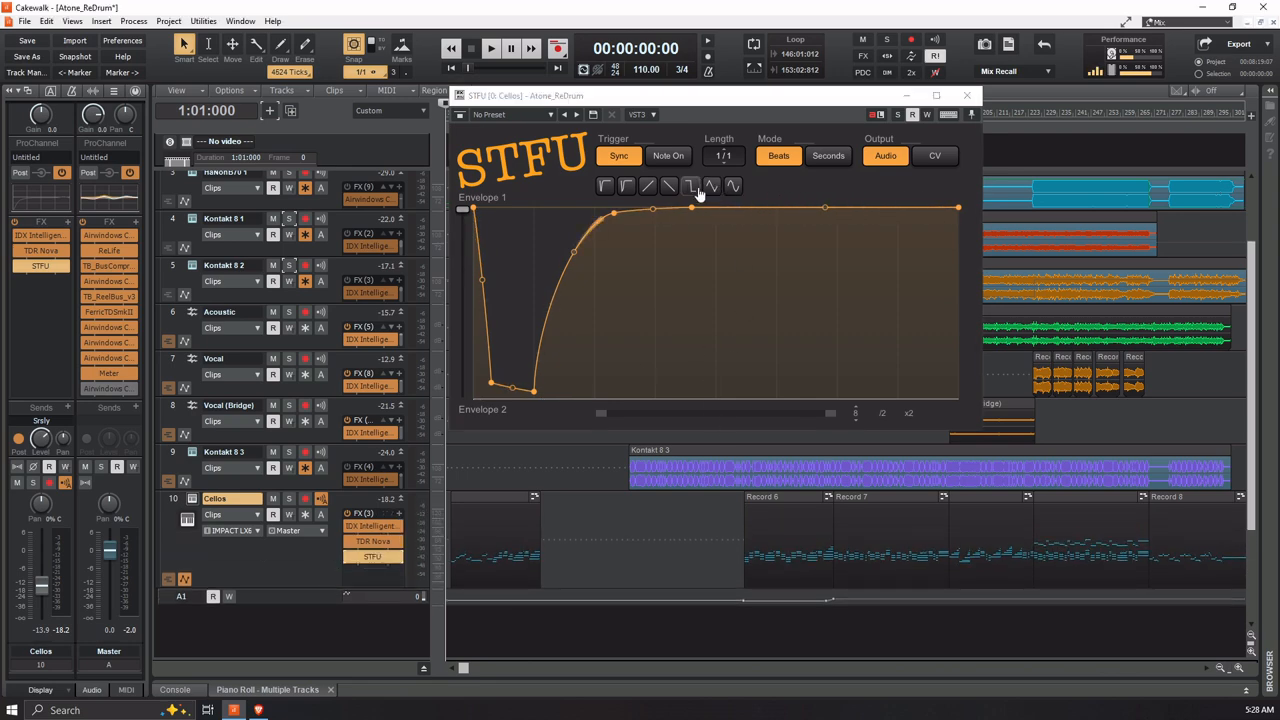
Apply the smooth sine-wave shape to STFU's Envelope 1, then soften it by lowering the peak and raising the trough
click(732, 187)
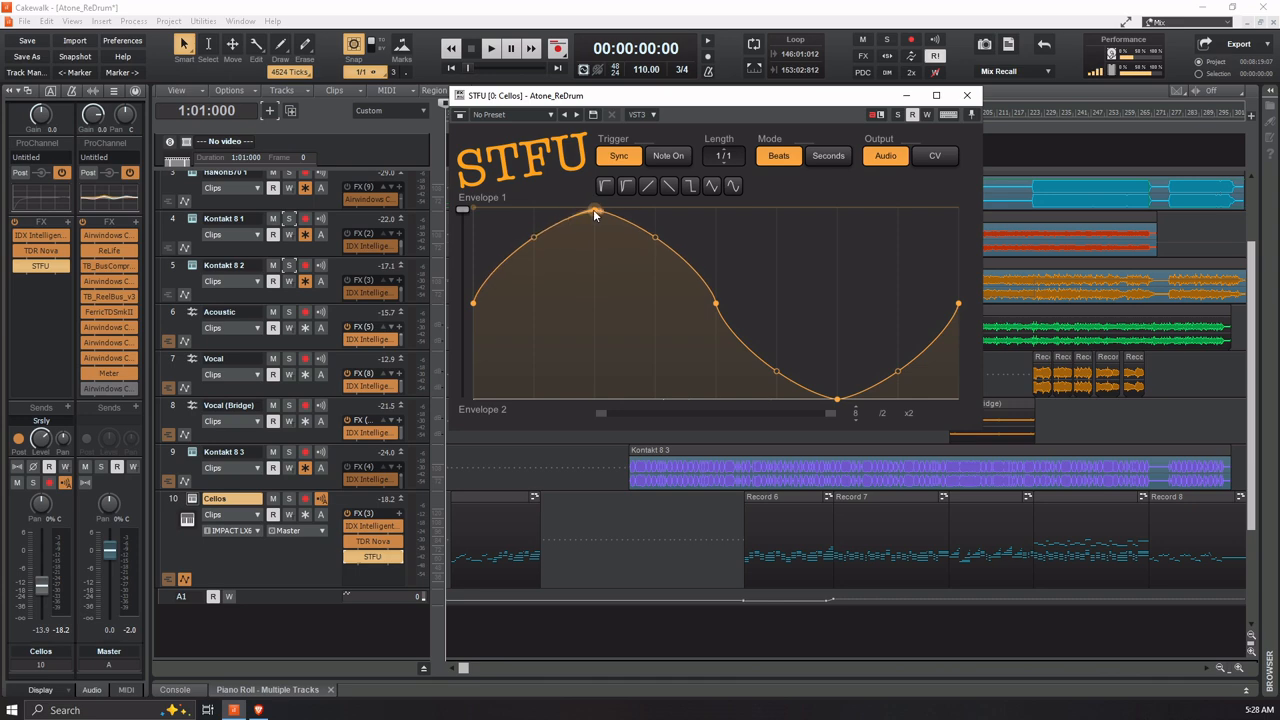
drag(594, 213, 596, 268)
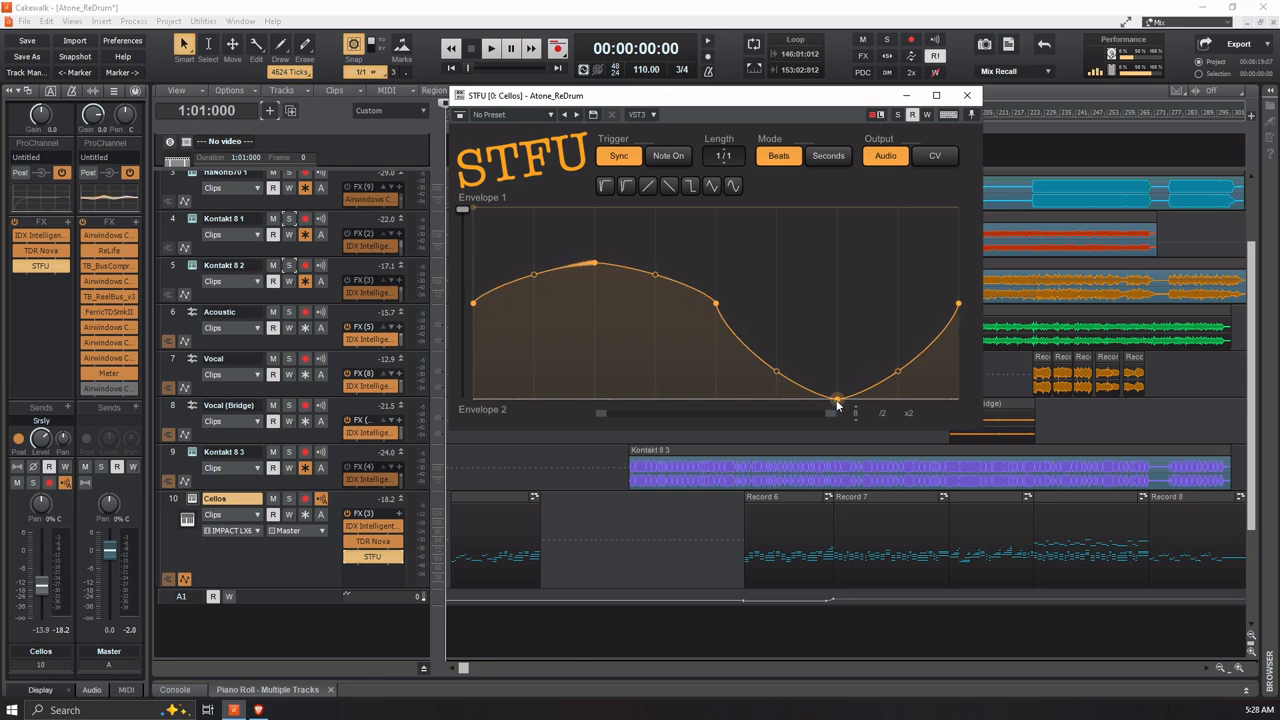
drag(838, 404, 838, 340)
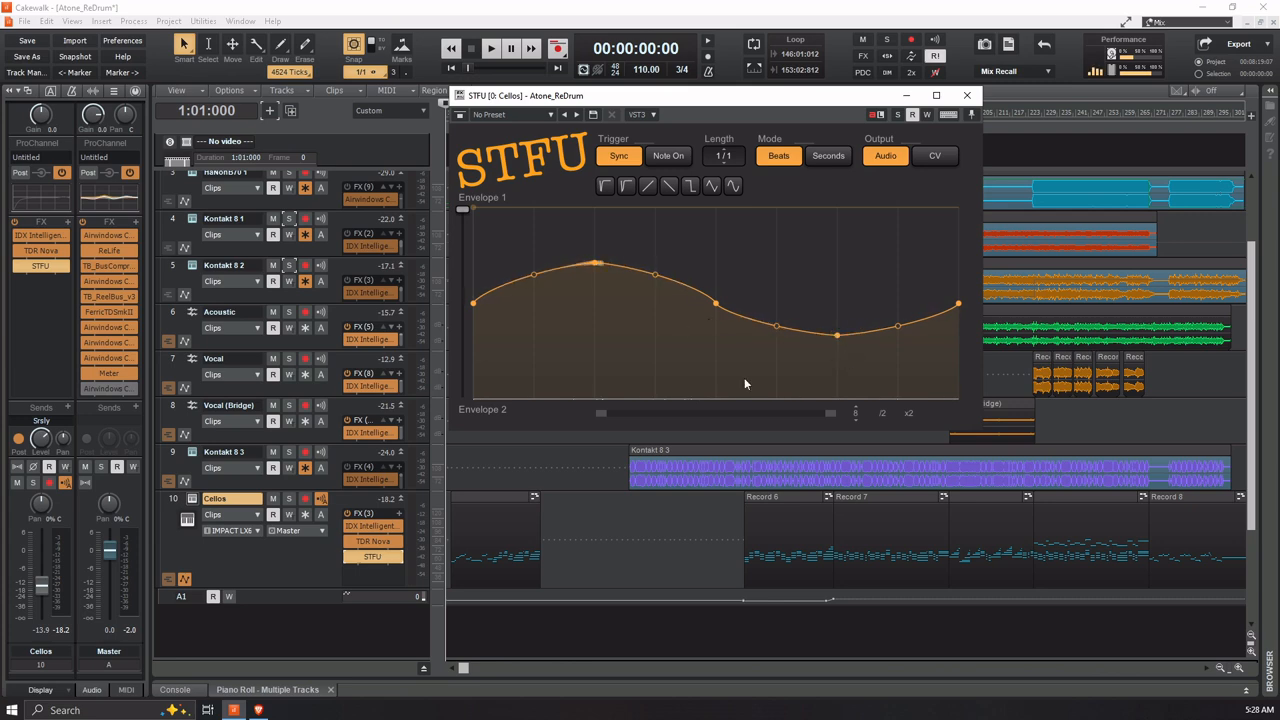
Solo the Cellos track and play it from measure 3
click(289, 499)
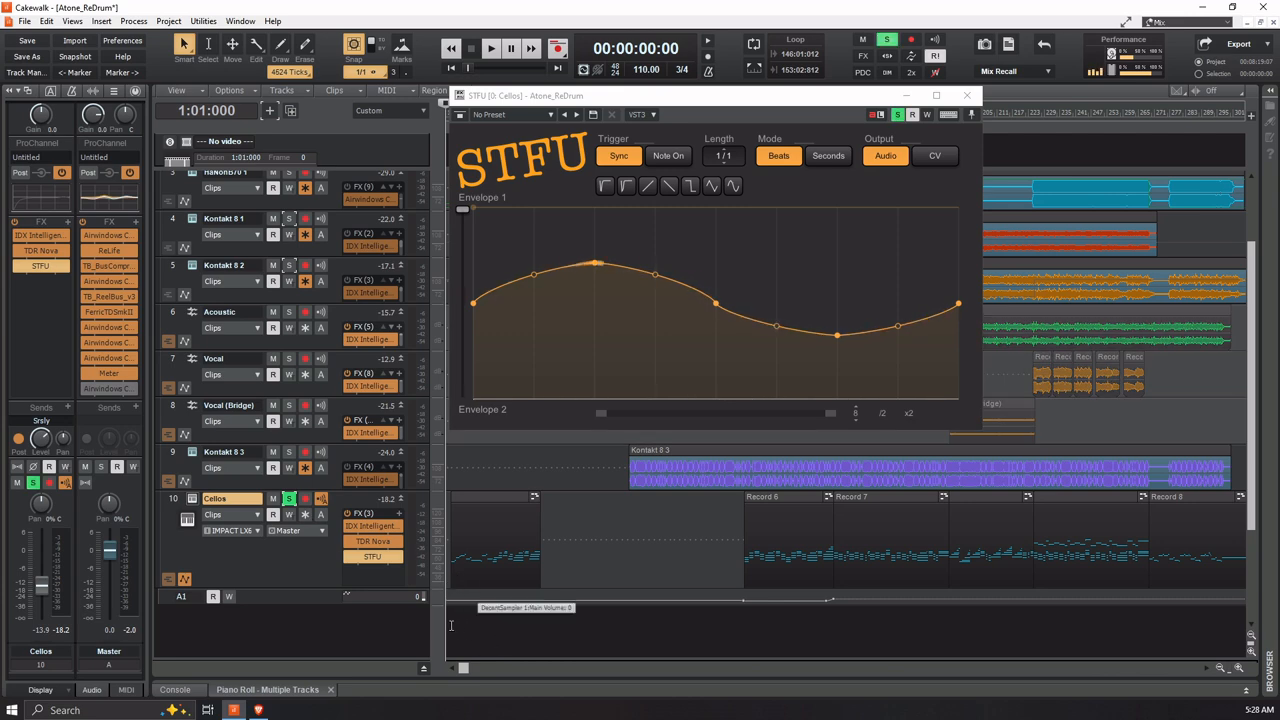
click(452, 612)
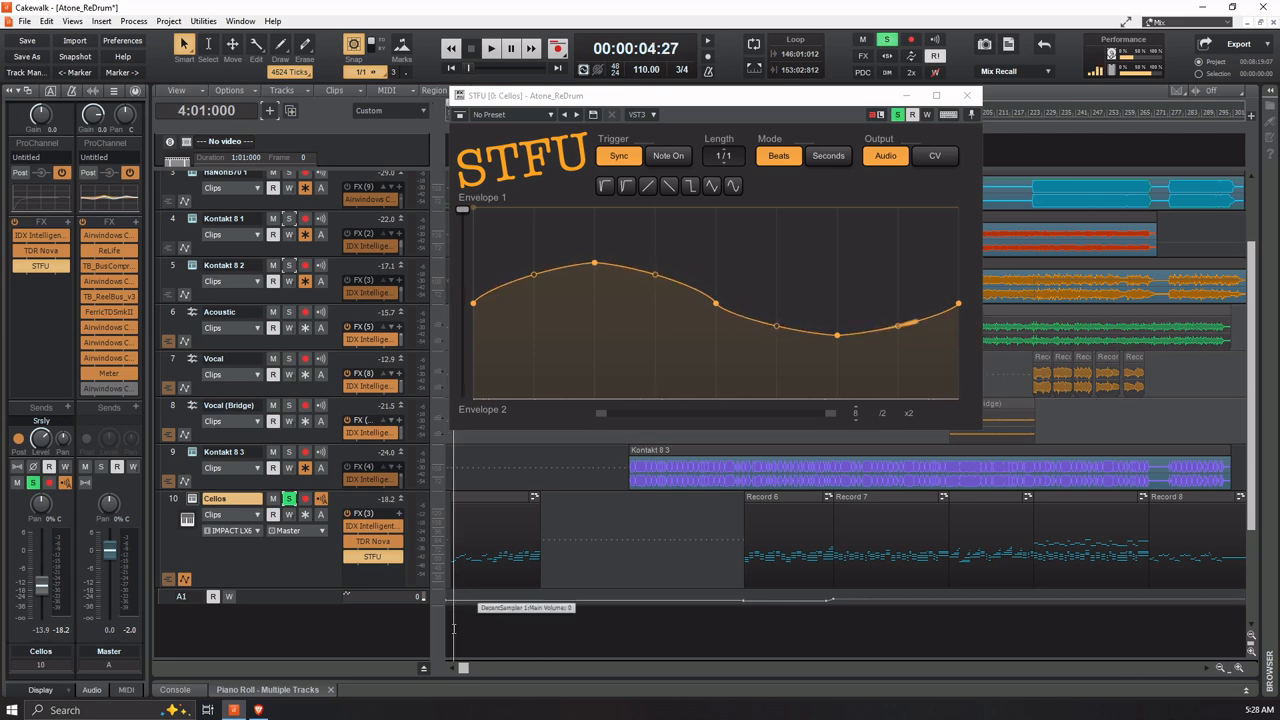
click(449, 630)
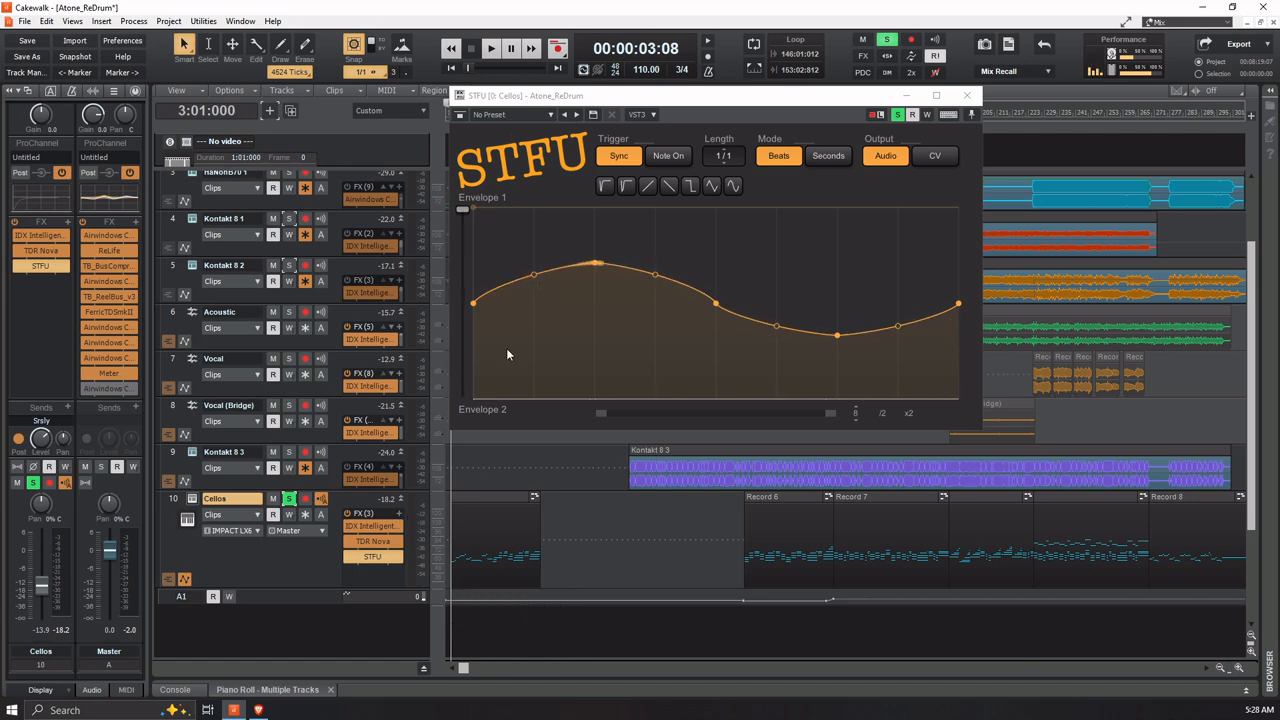
key(space)
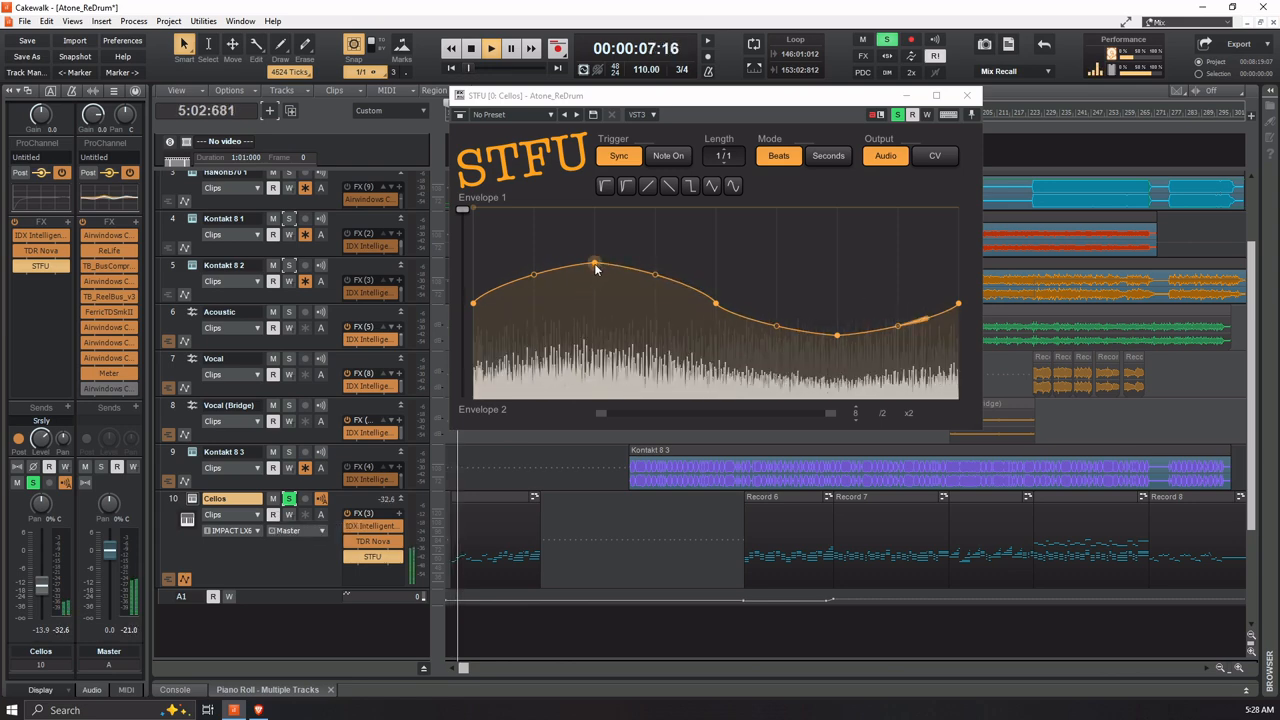
Flatten the STFU wave further during playback by bringing its peak and trough closer to the middle level, then stop playback
drag(597, 264, 597, 283)
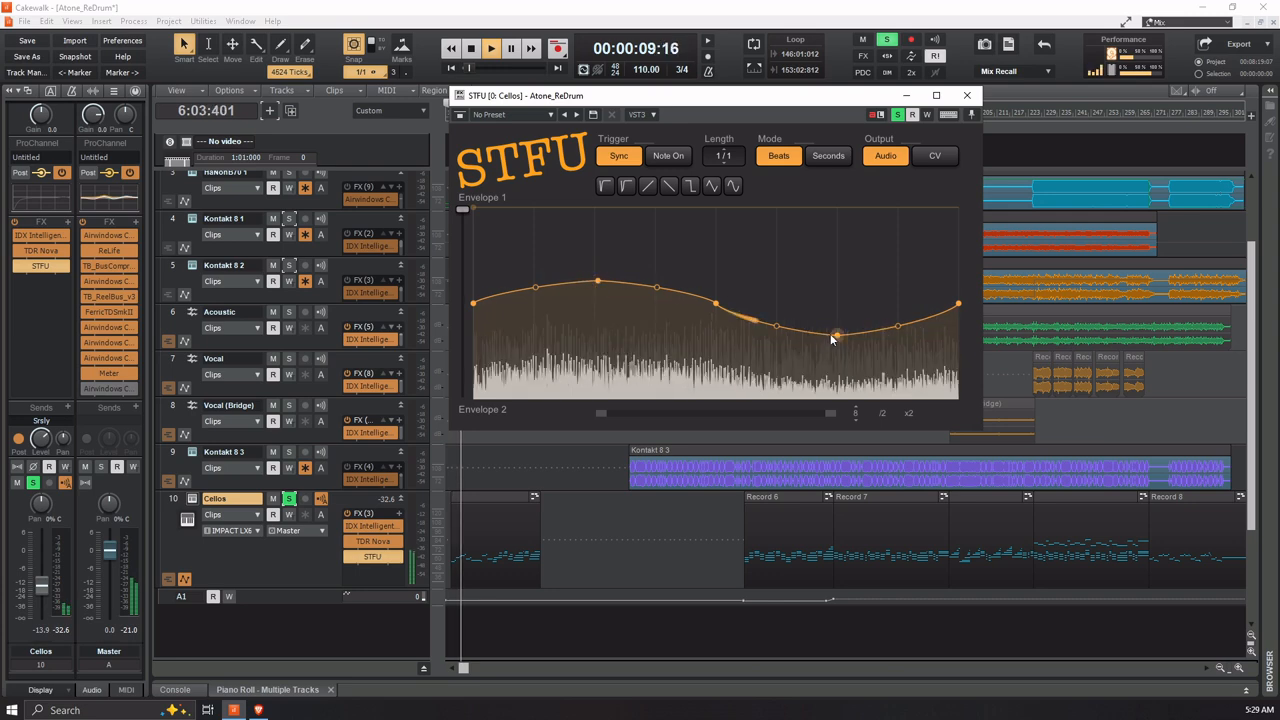
drag(837, 334, 837, 321)
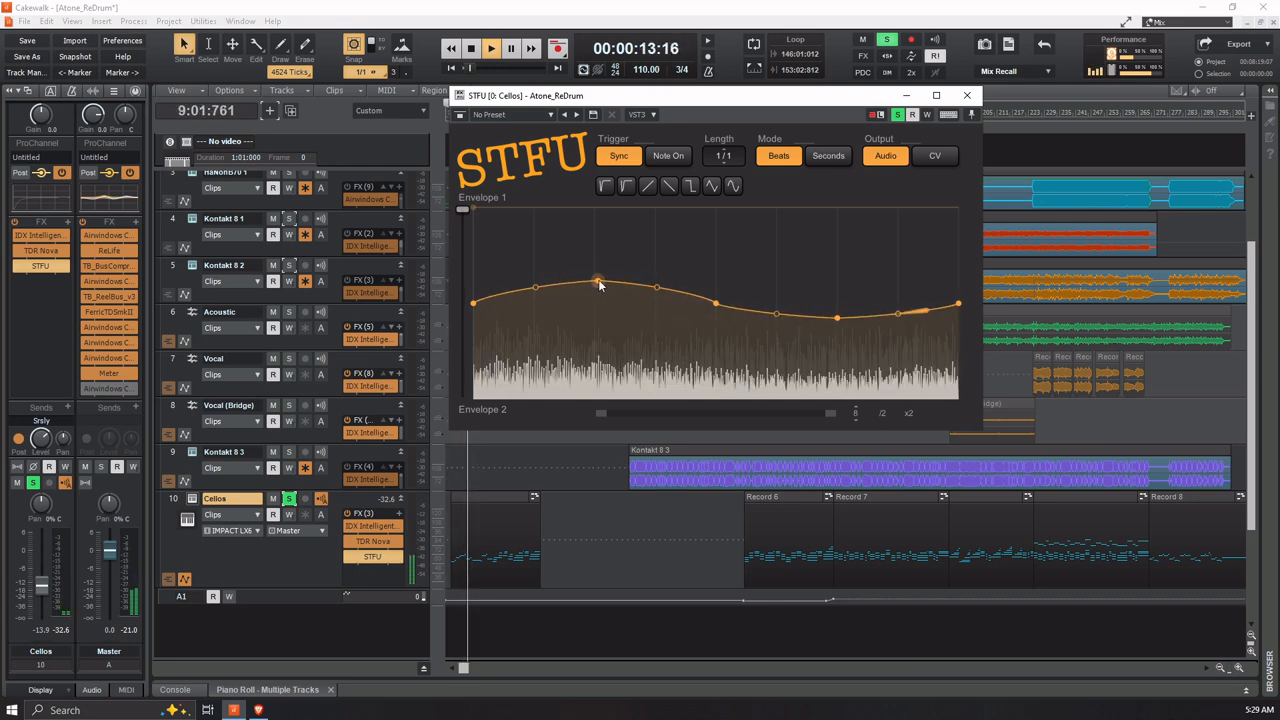
drag(598, 286, 597, 288)
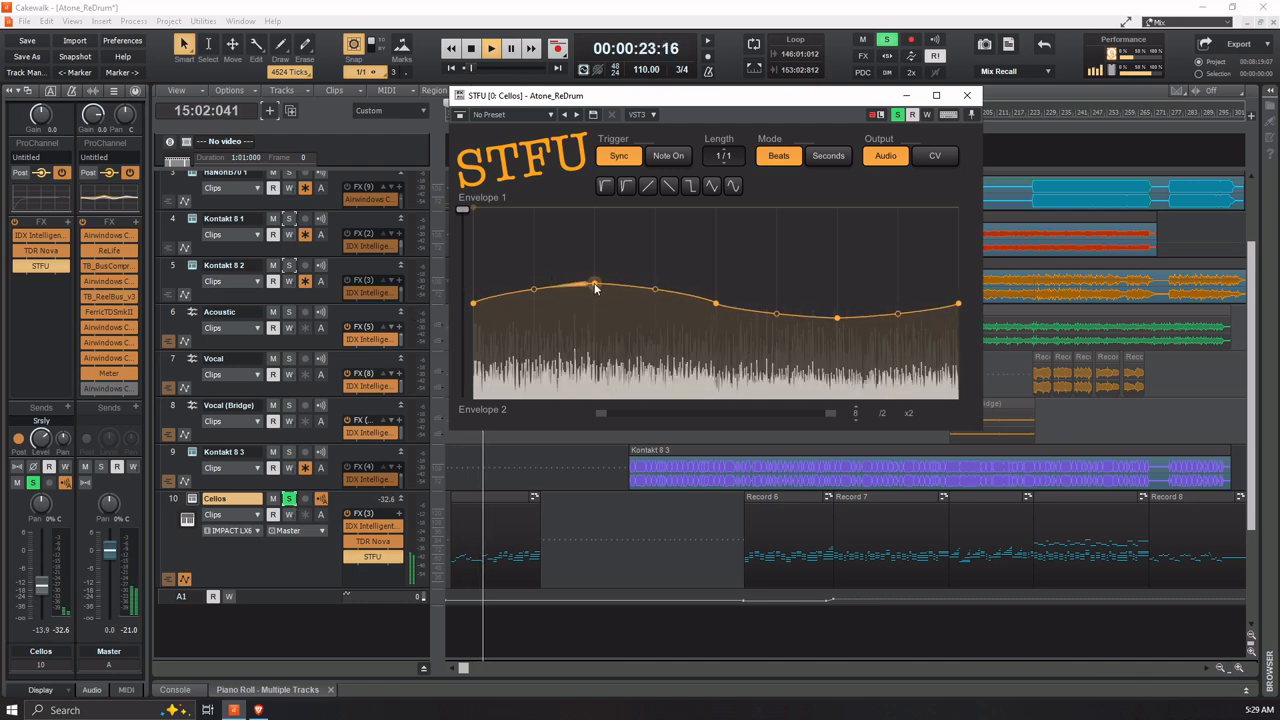
drag(593, 289, 596, 289)
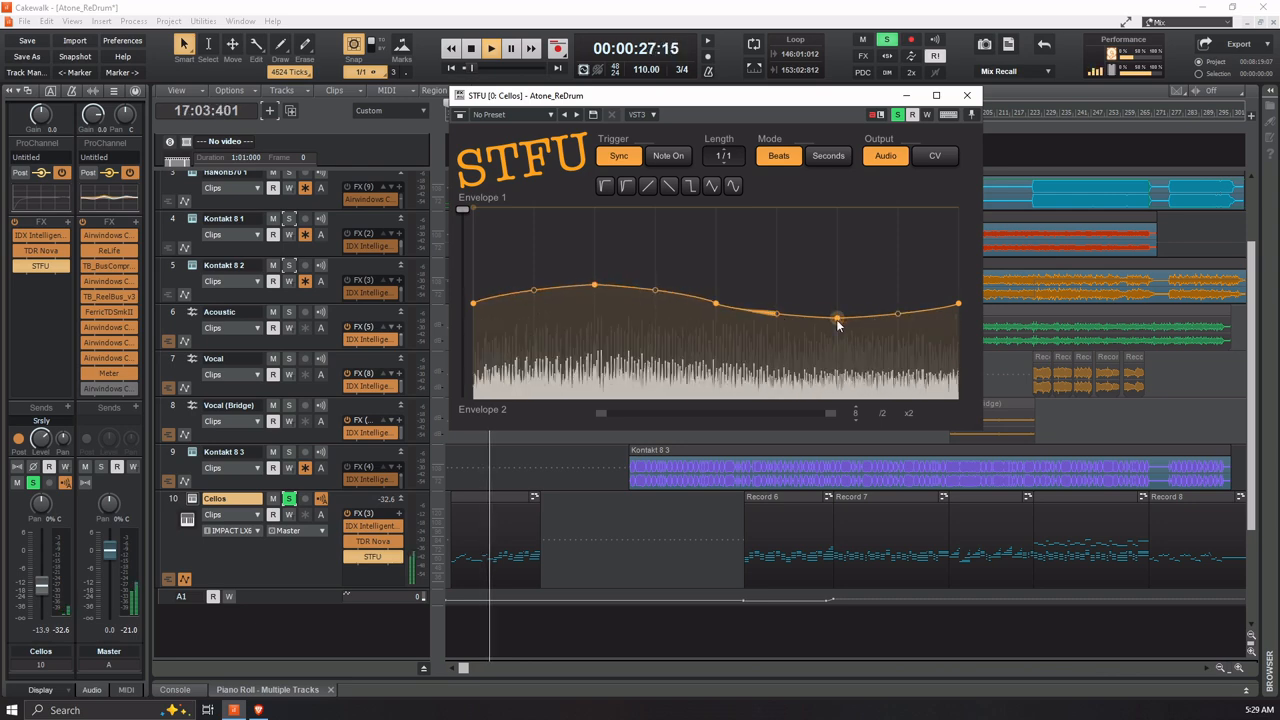
drag(837, 319, 838, 319)
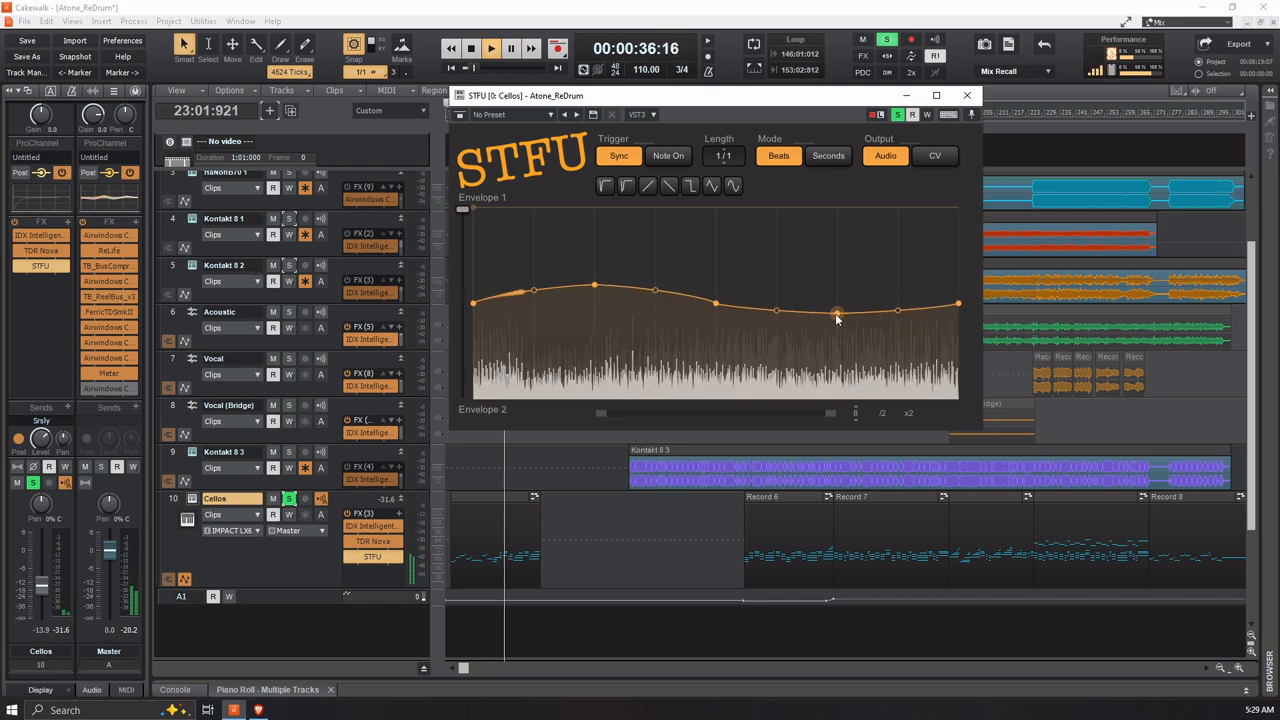
key(space)
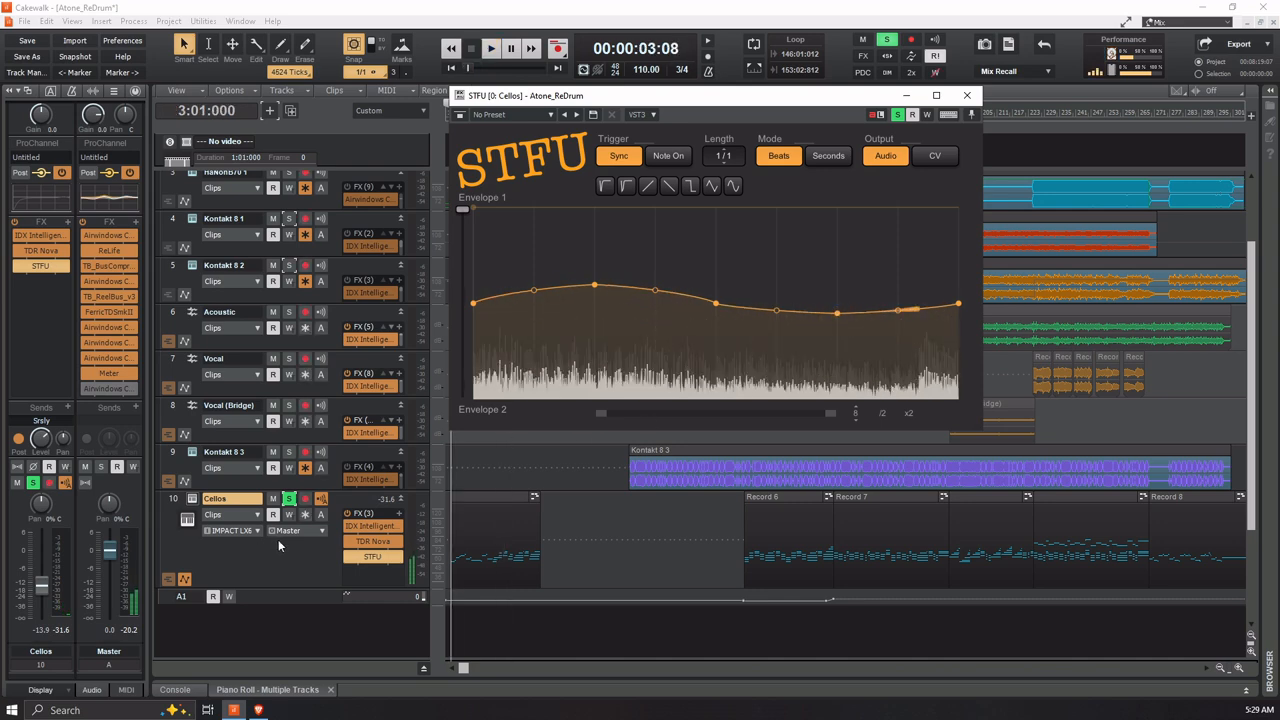
Unsolo the Cellos track and compare the full mix with STFU bypassed and enabled
click(289, 499)
key(space)
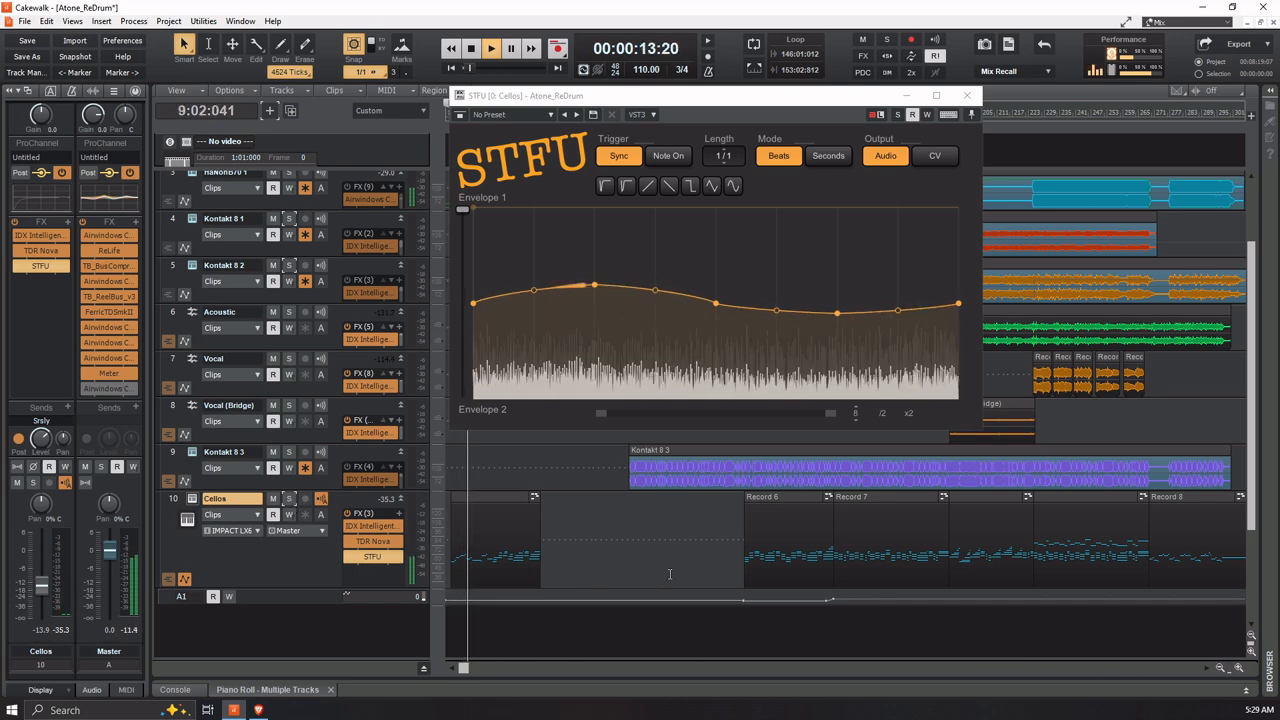
click(347, 558)
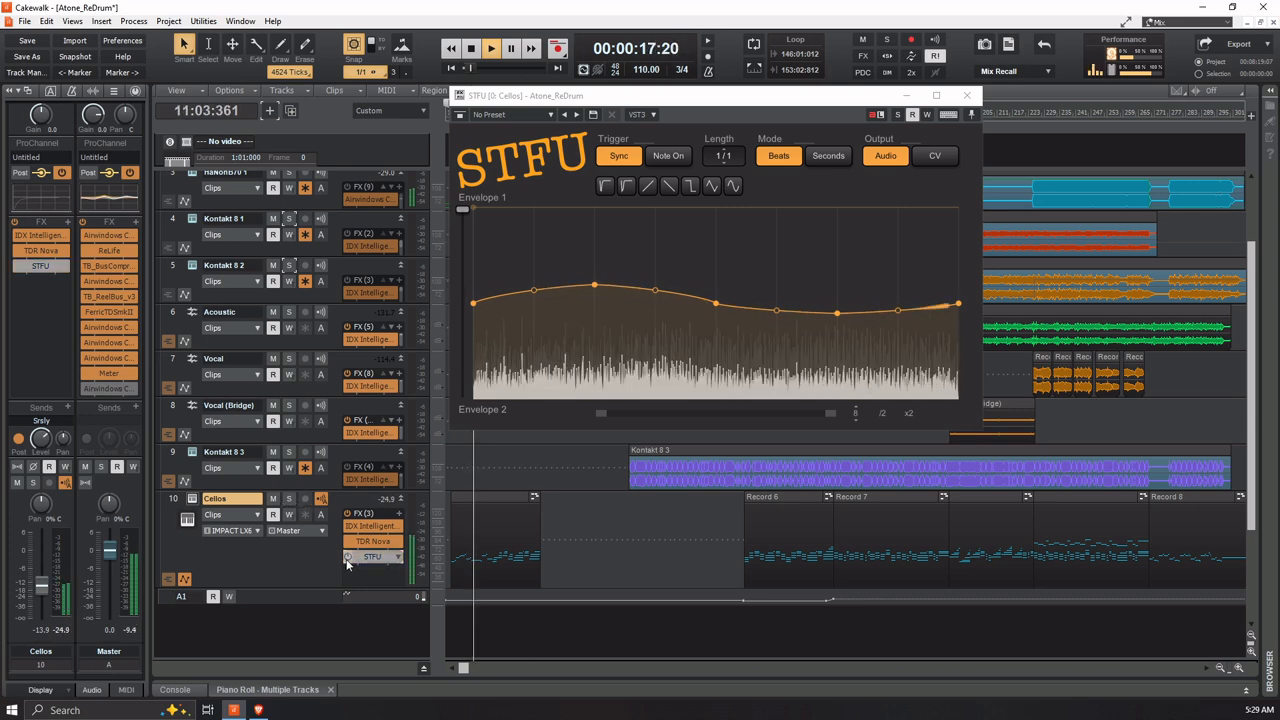
click(347, 558)
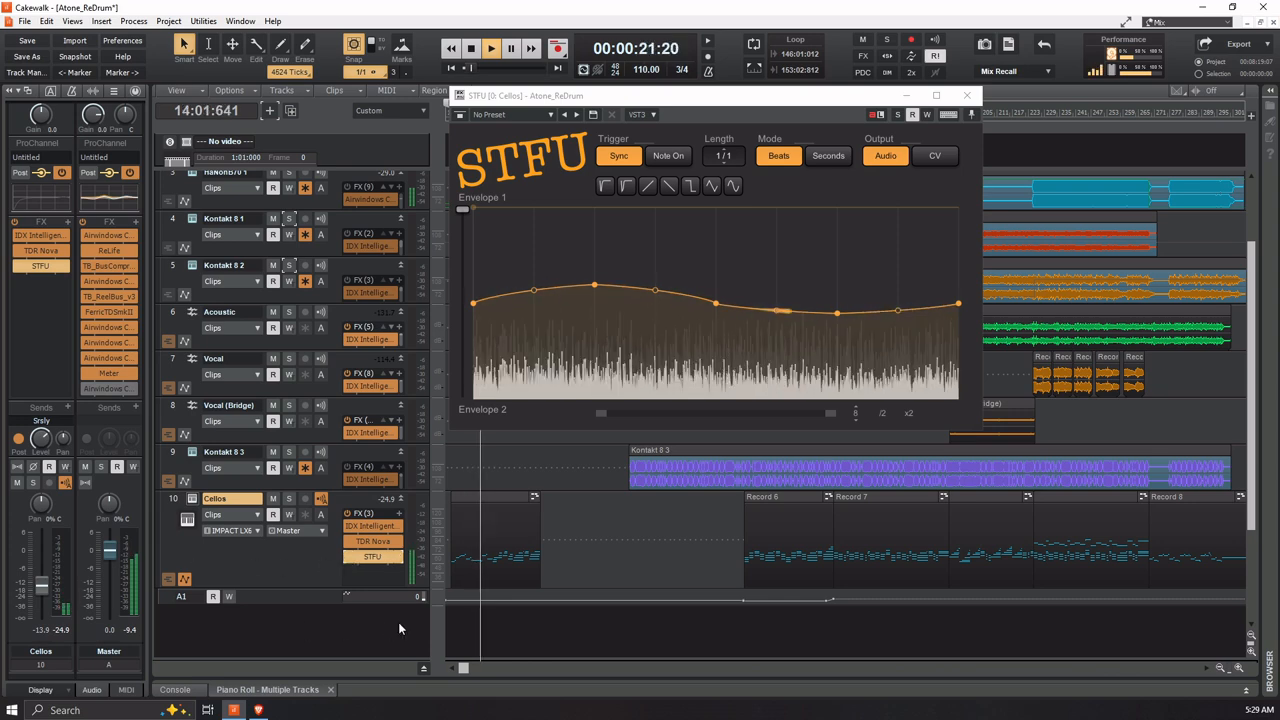
key(space)
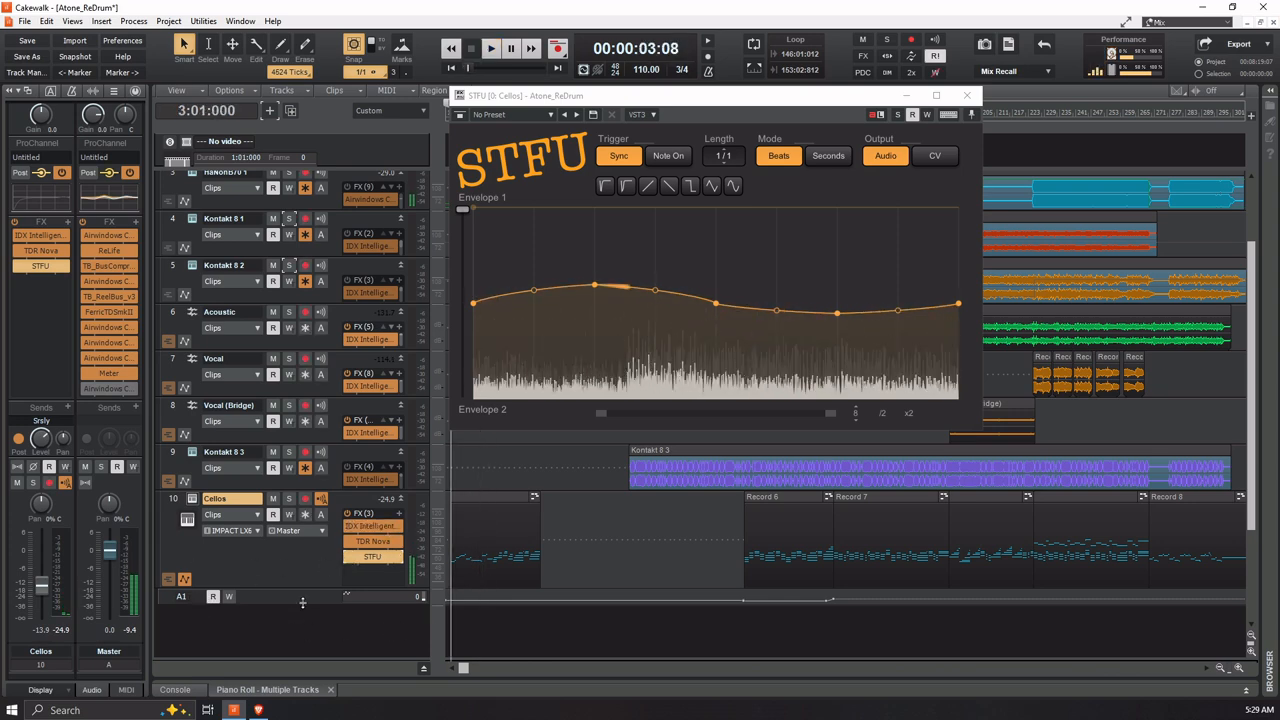
Solo the Cellos track and compare its sound from measure 3 with STFU bypassed and enabled
mouse_move(39, 597)
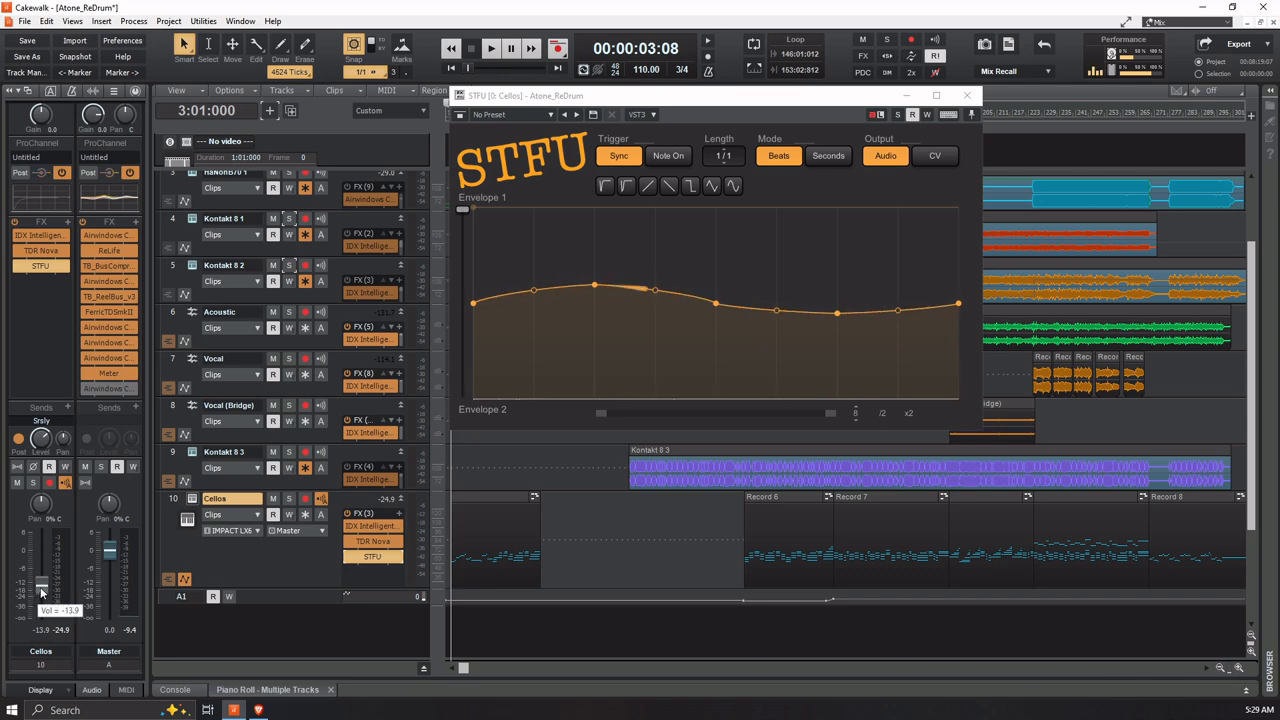
click(286, 501)
key(space)
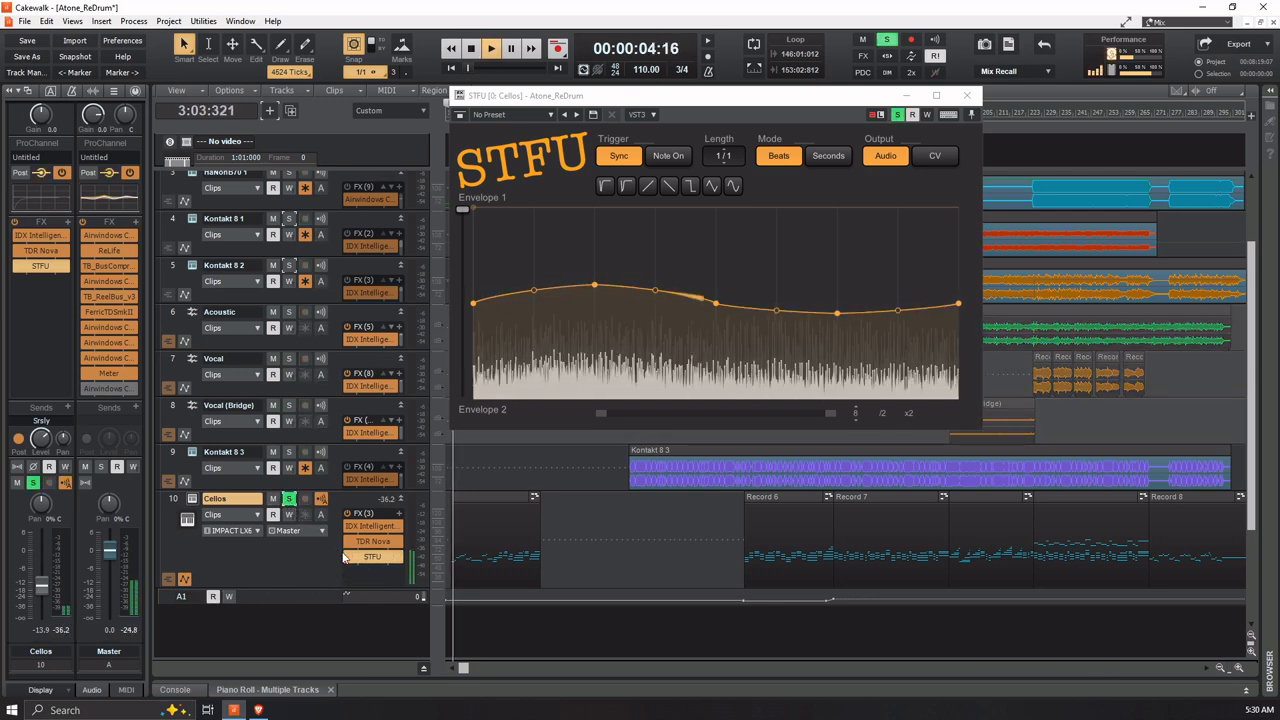
click(346, 557)
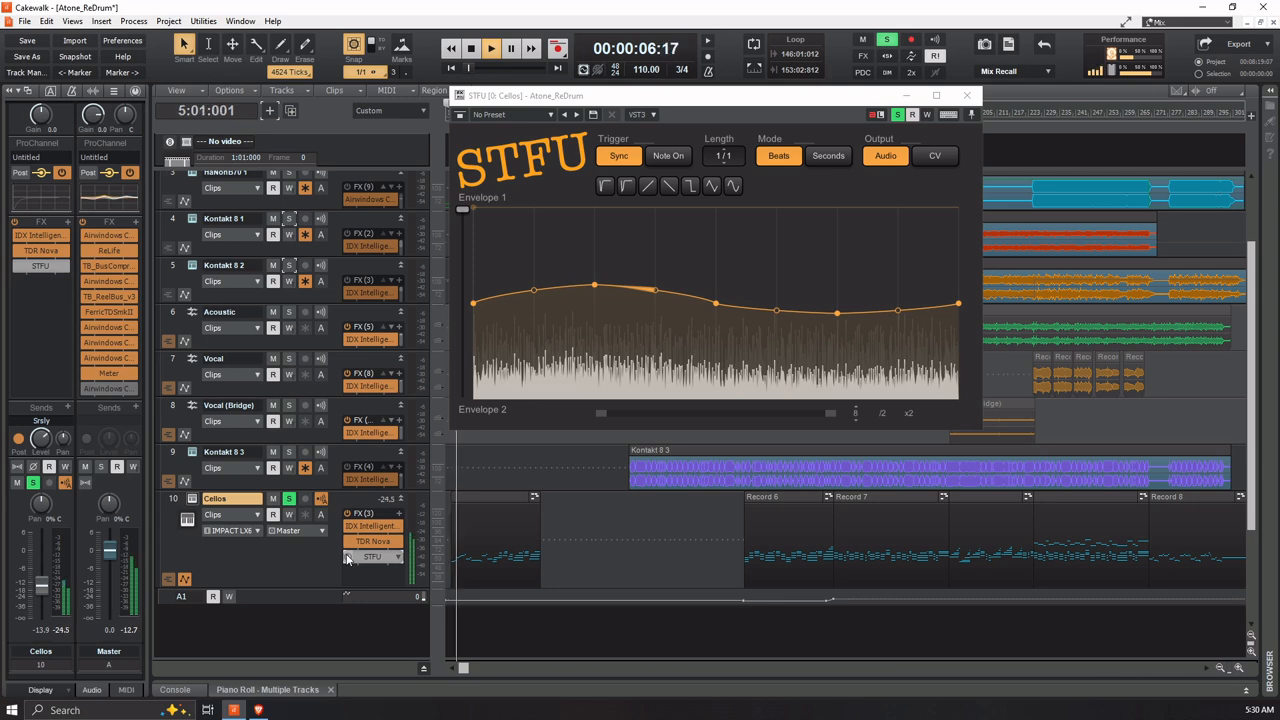
click(346, 557)
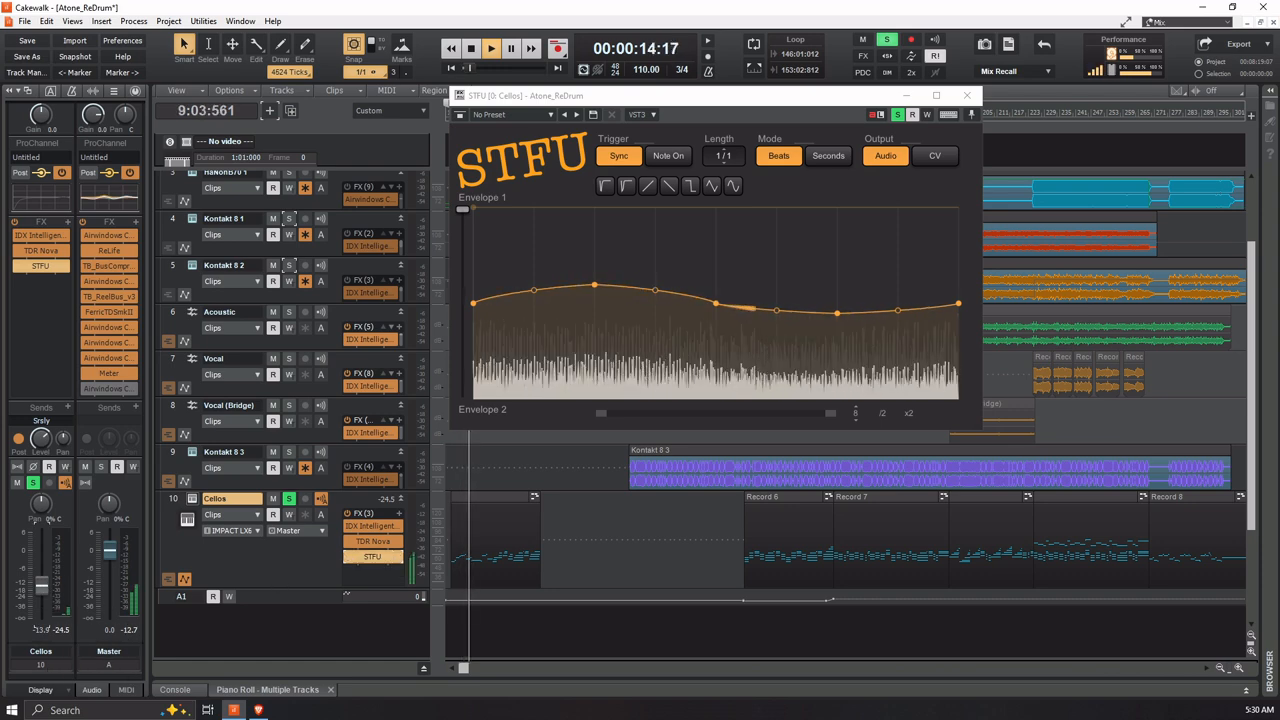
Raise the Cellos track volume to -9.0 dB, then stop playback and unsolo the track
drag(41, 586, 41, 577)
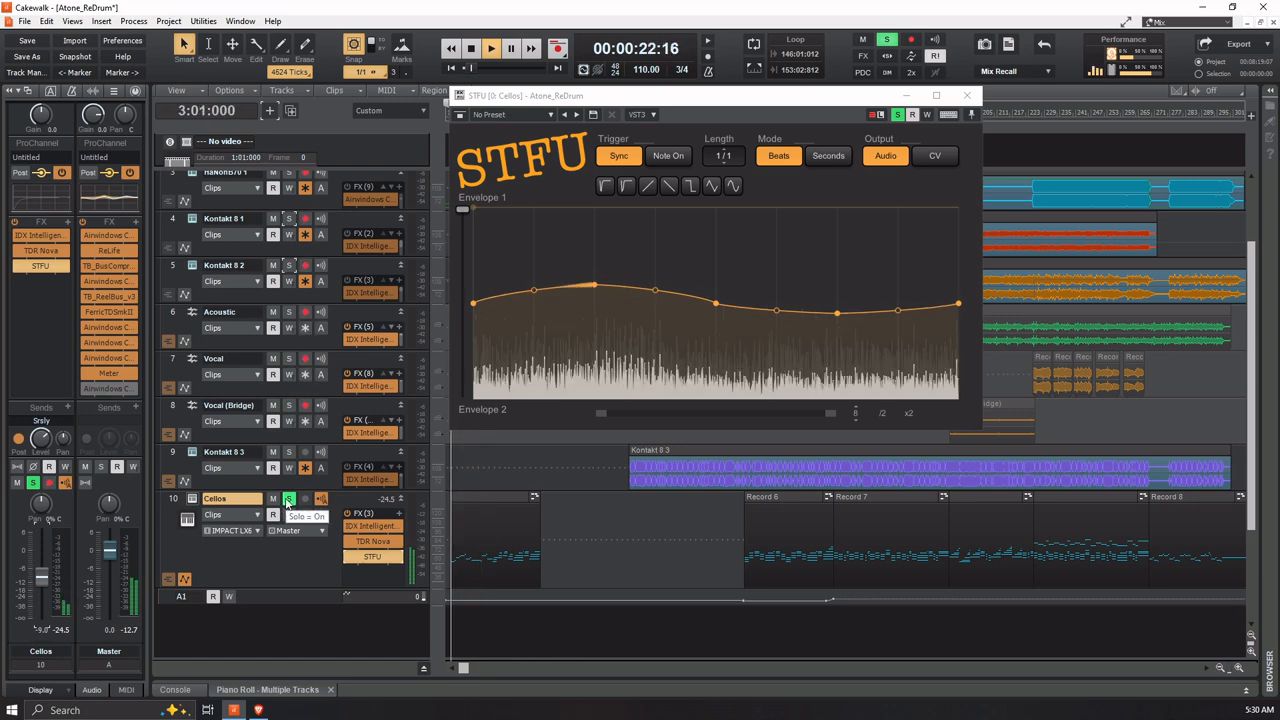
key(space)
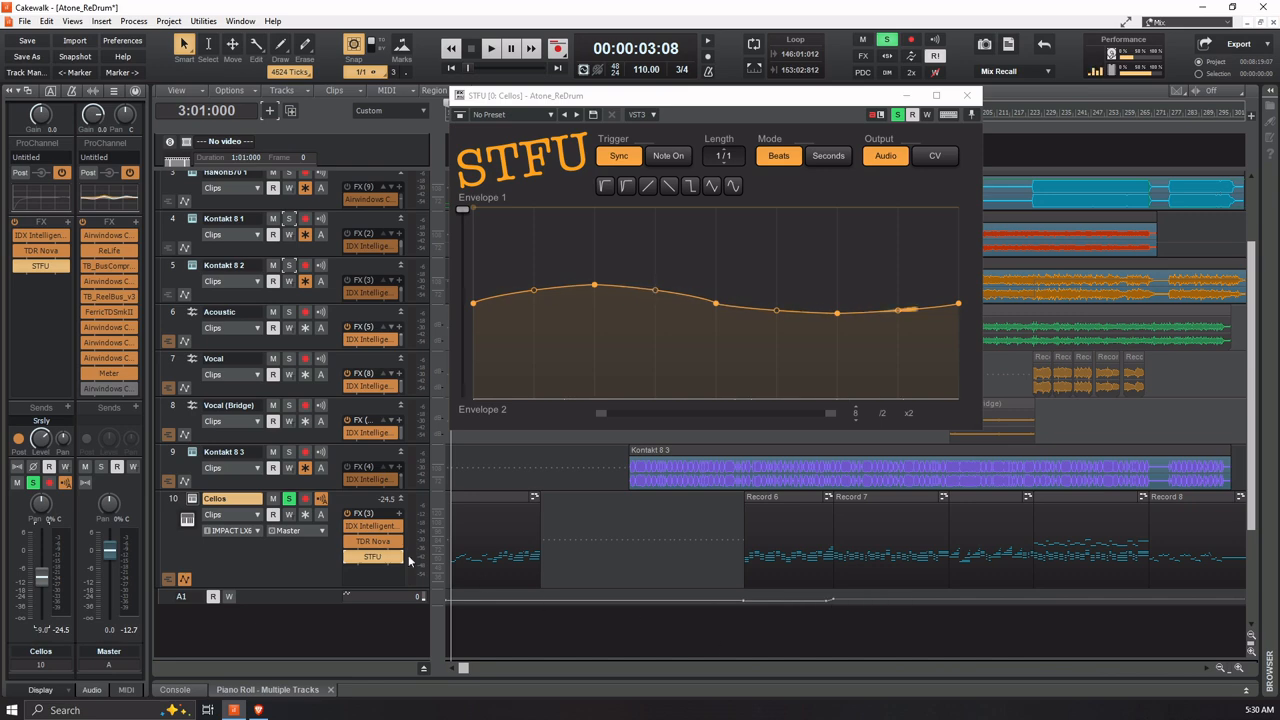
click(289, 499)
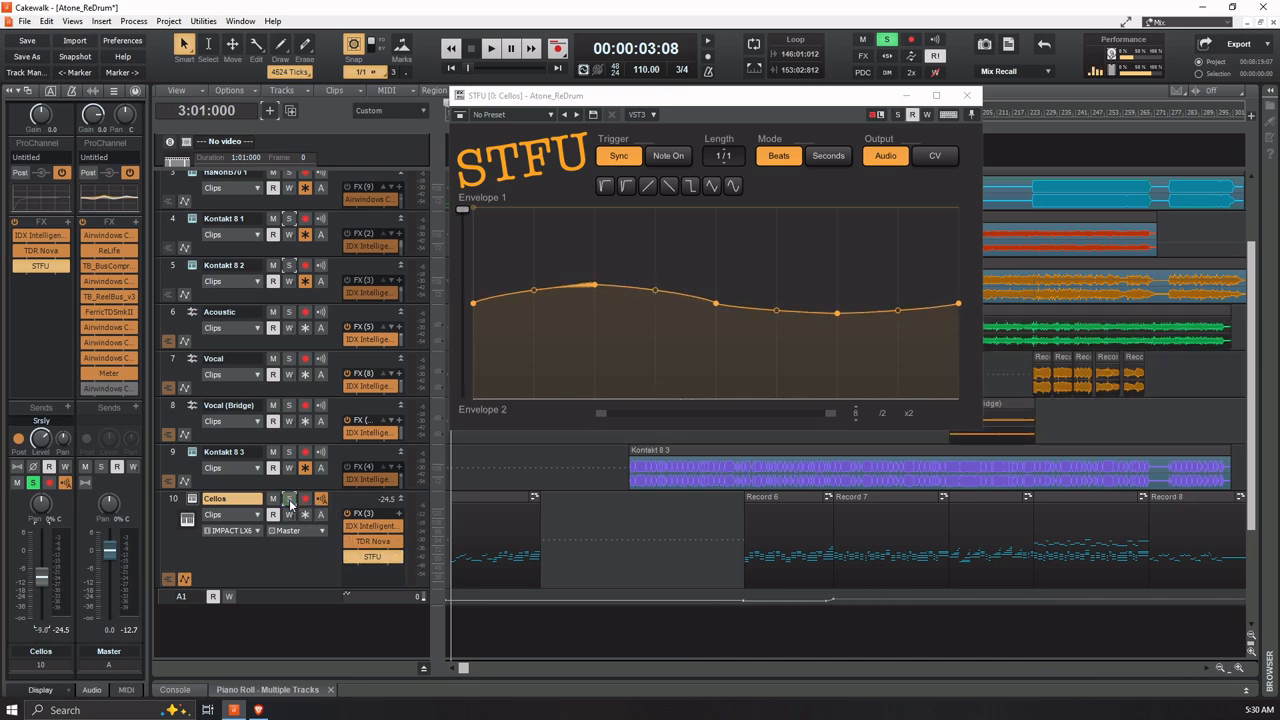
Play the mix, raise the Cellos track volume to -7.9 dB, and compare the track soloed and in the full mix
key(space)
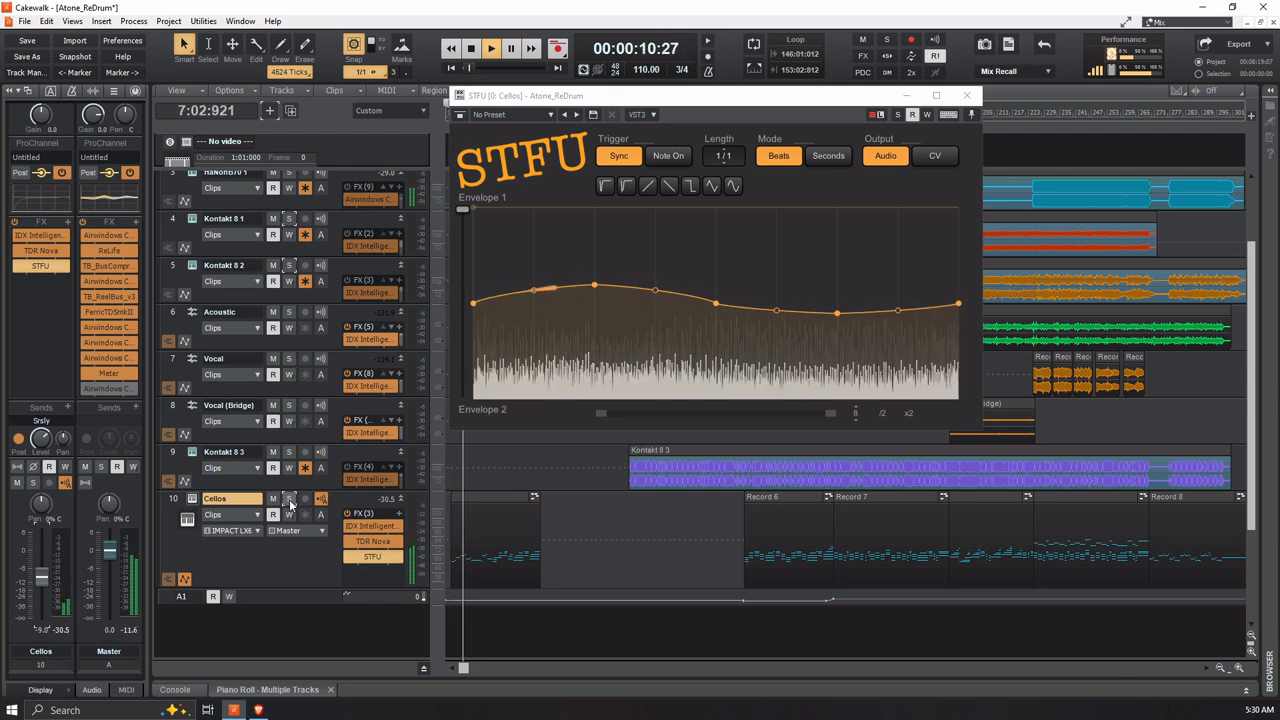
click(492, 630)
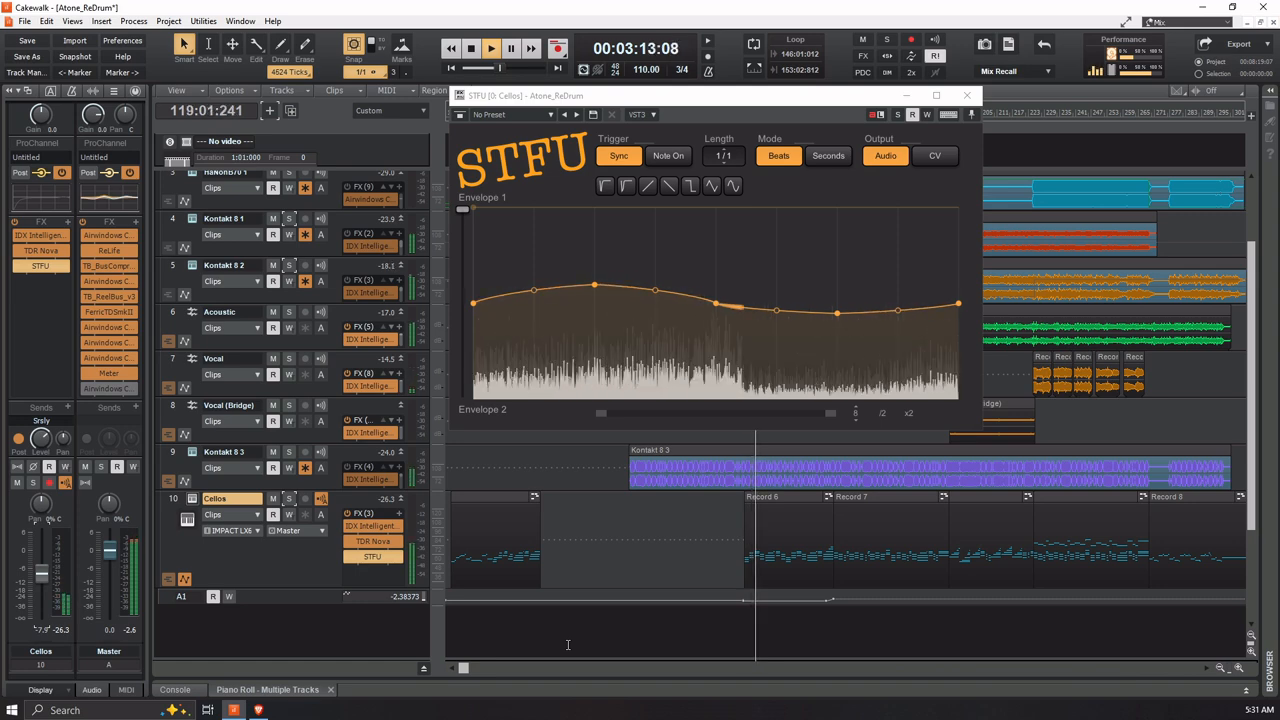
click(288, 498)
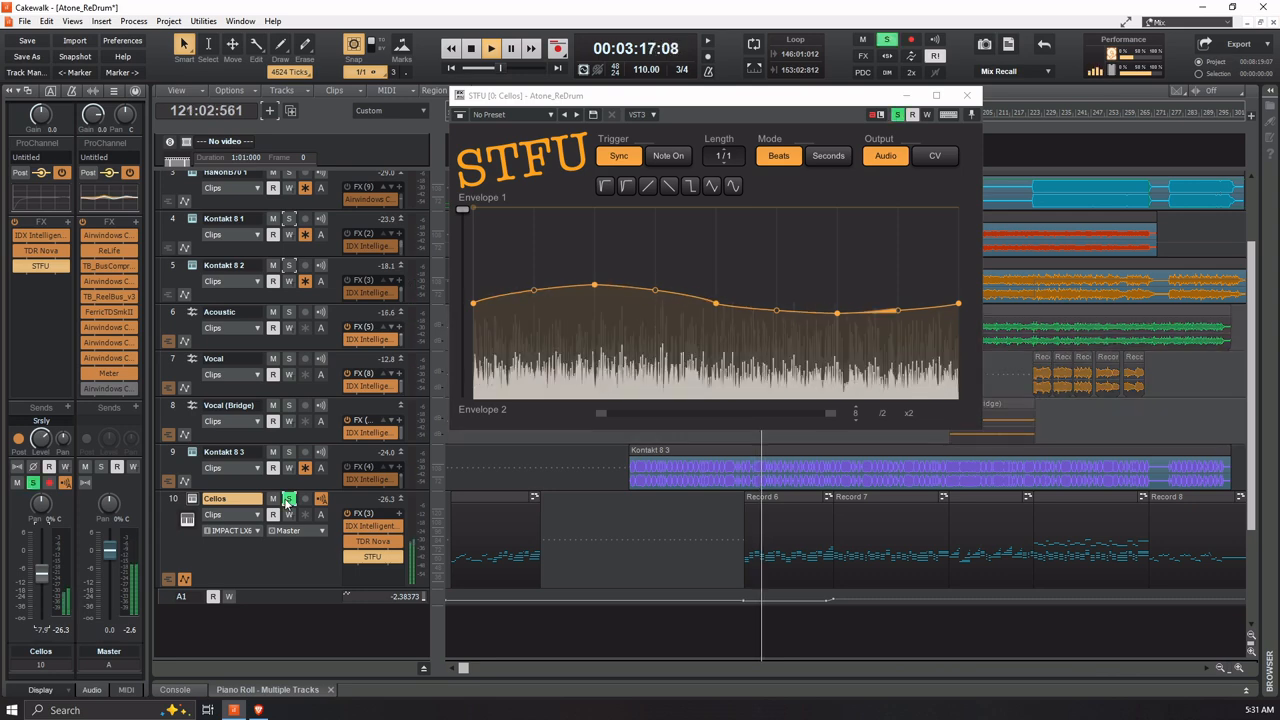
click(288, 501)
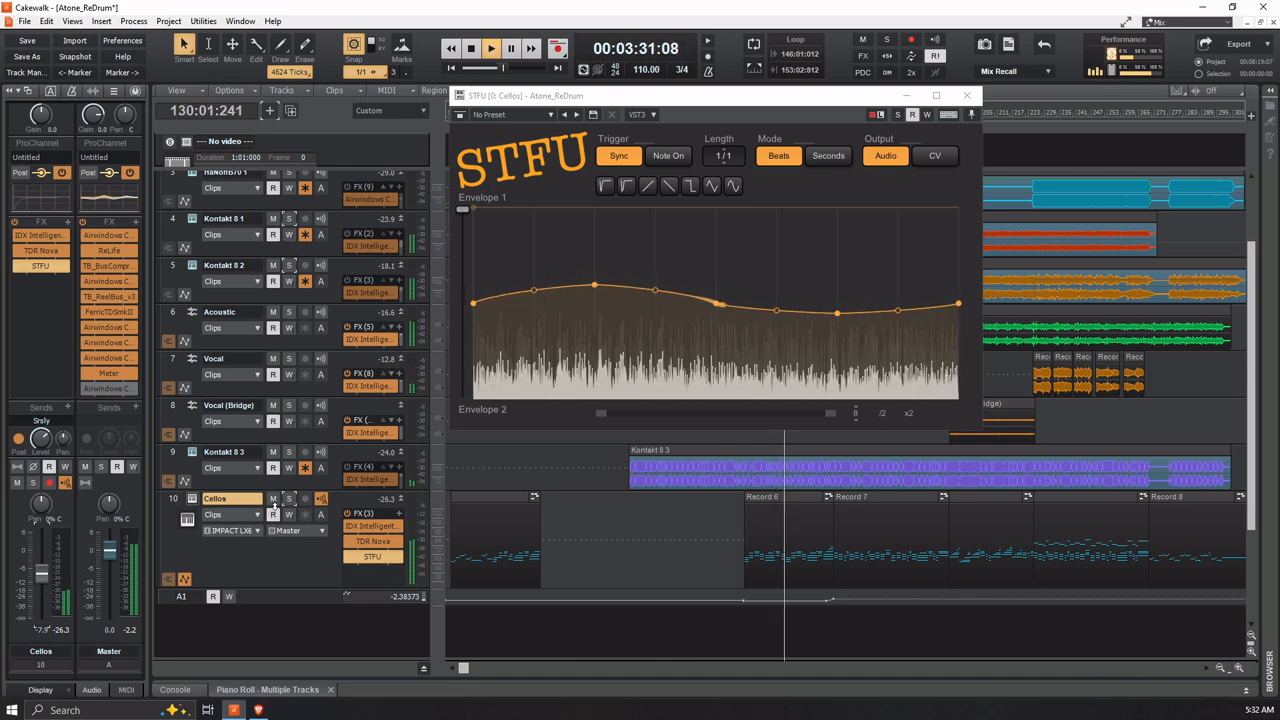
Compare the full mix with the Cellos track muted and unmuted during playback
click(273, 499)
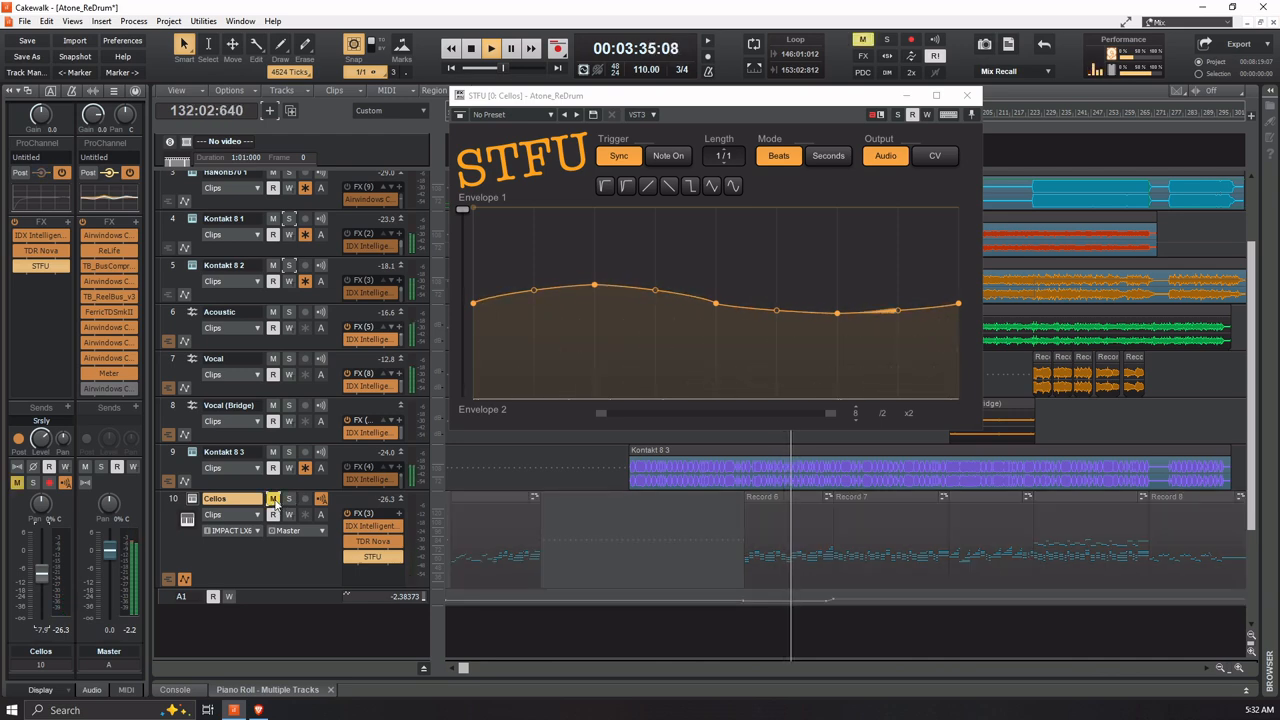
click(273, 499)
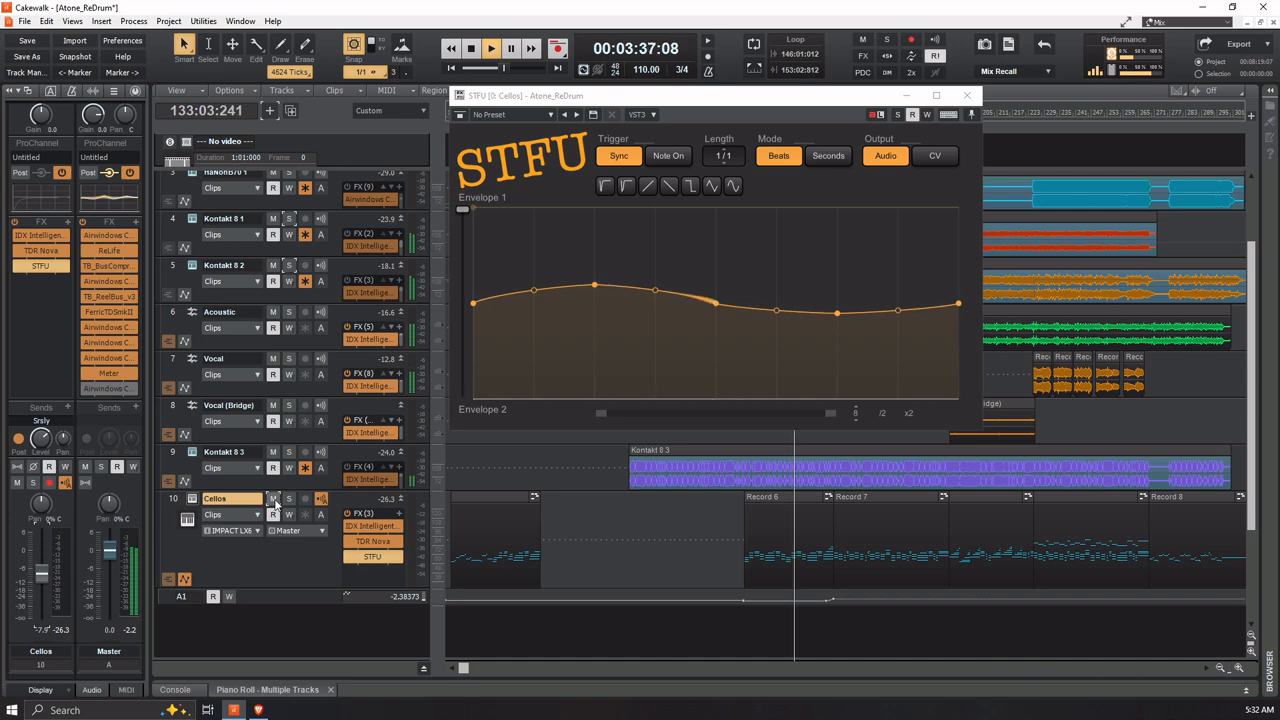
click(273, 499)
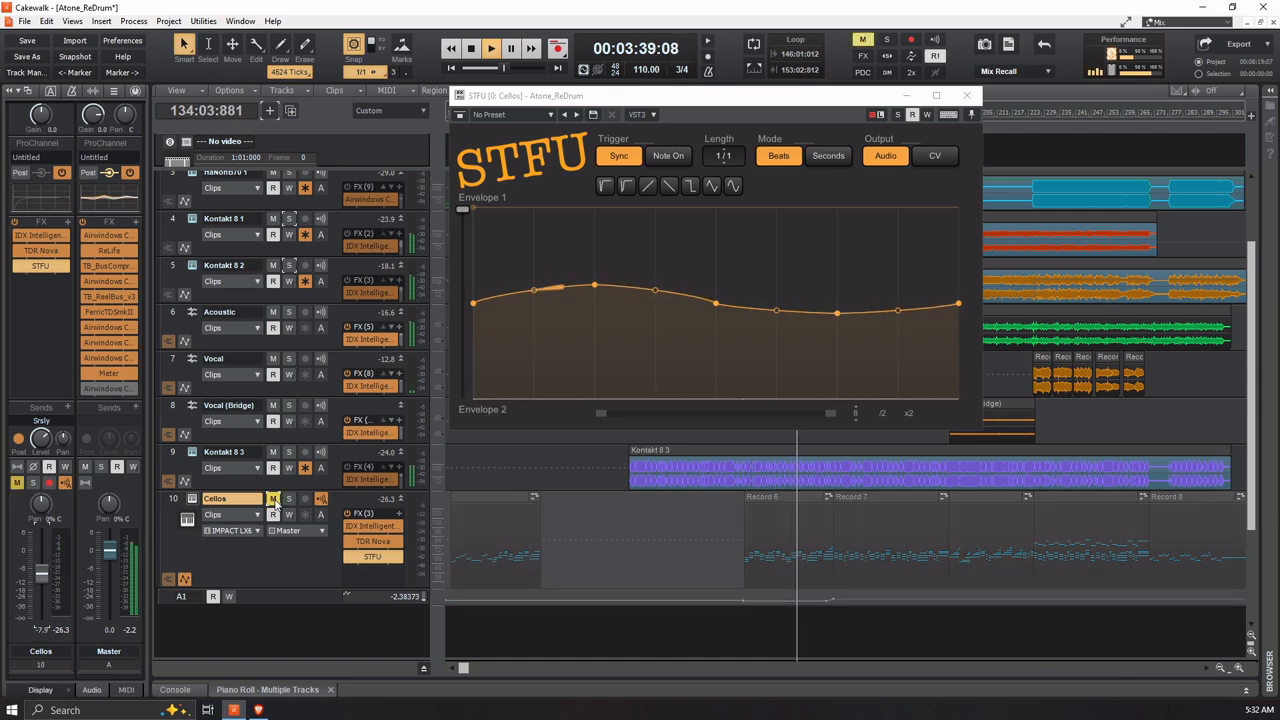
click(273, 499)
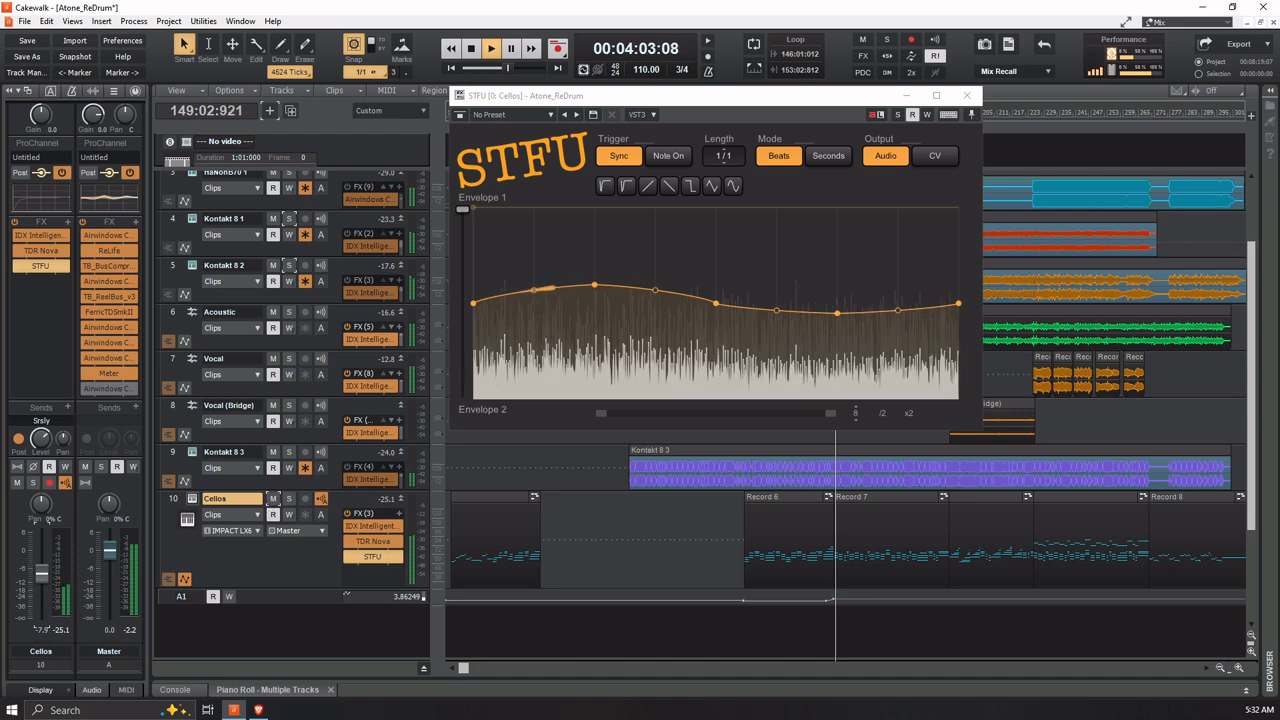
Raise the Cellos track volume to -5.7 dB while playing from measure 269, then stop playback and close the STFU window
click(1143, 622)
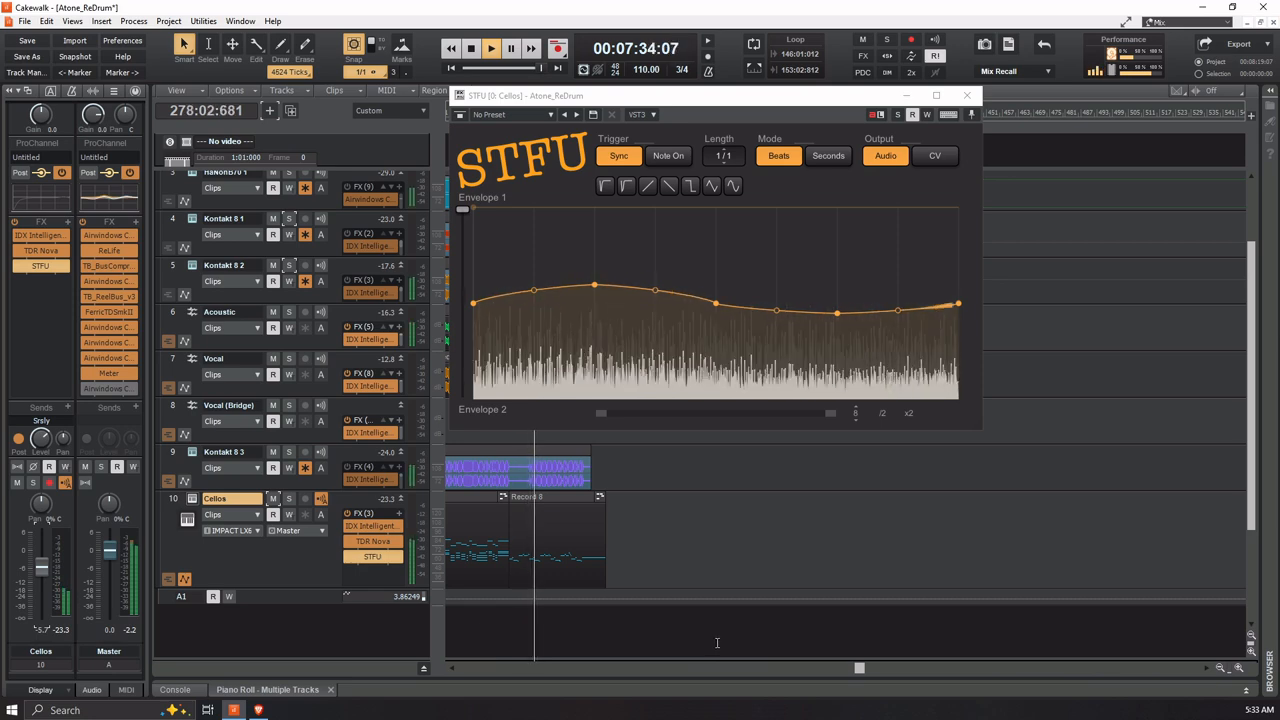
key(space)
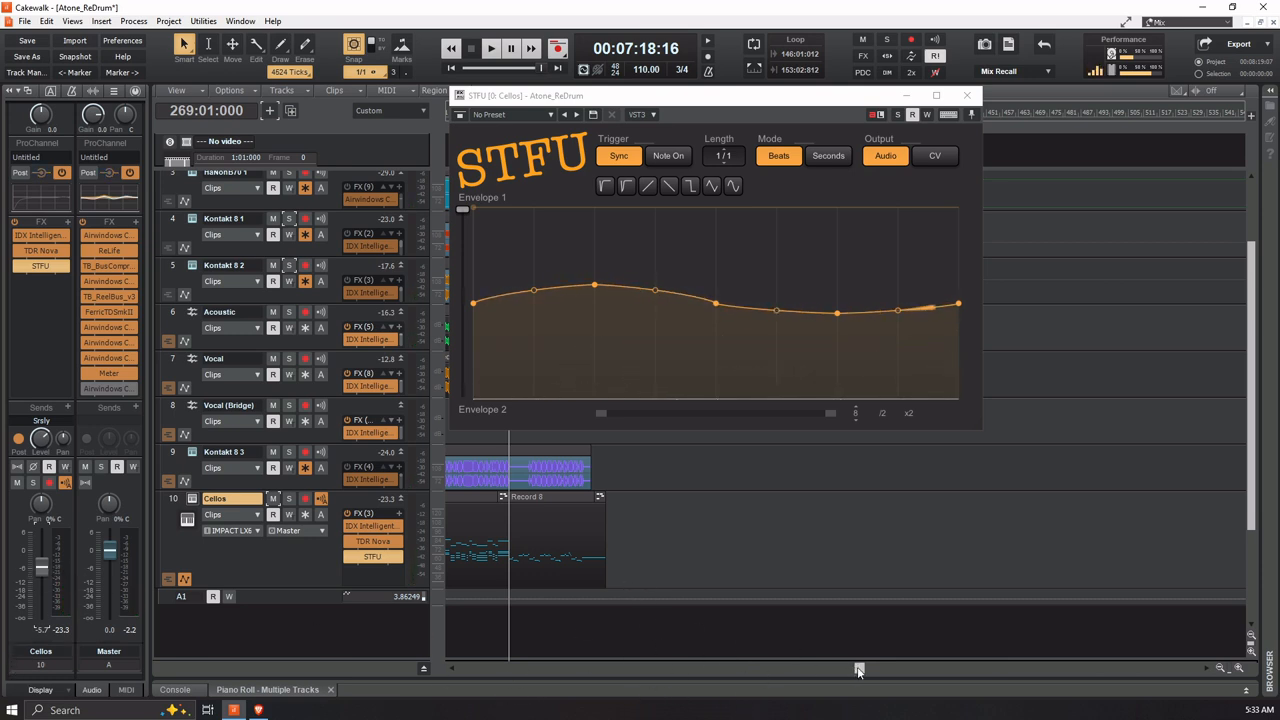
drag(858, 670, 402, 662)
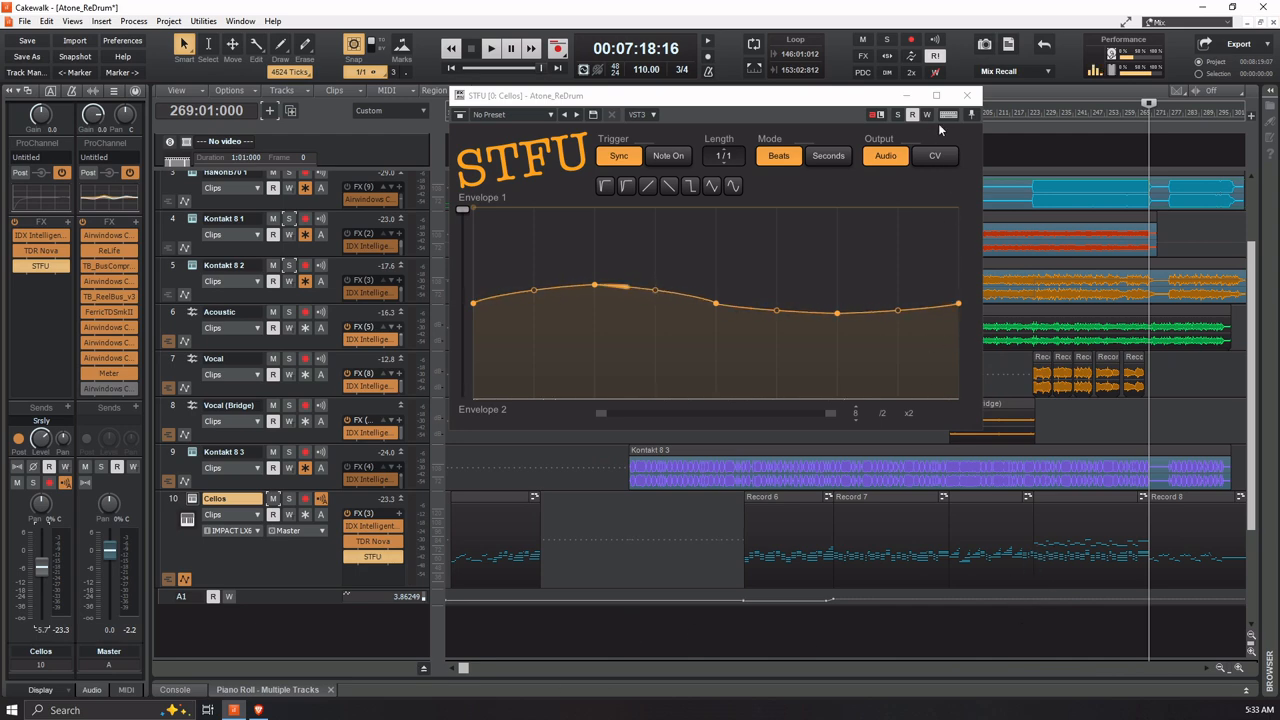
click(966, 96)
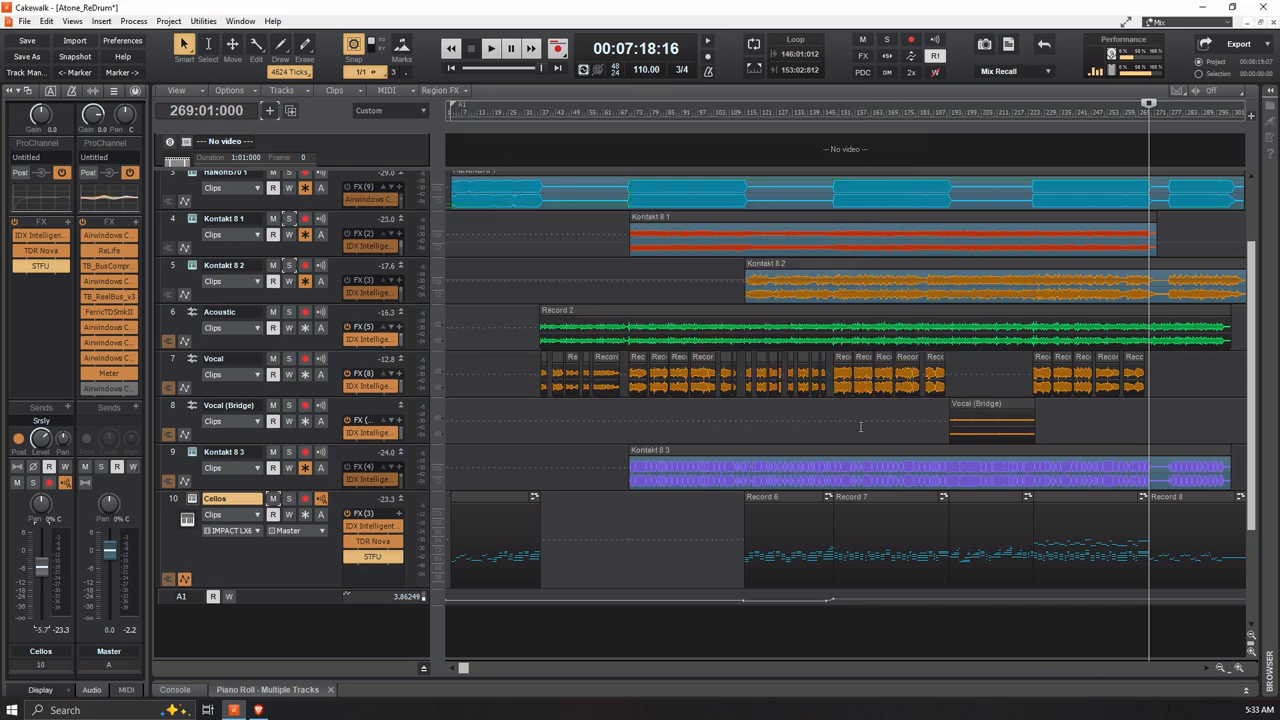